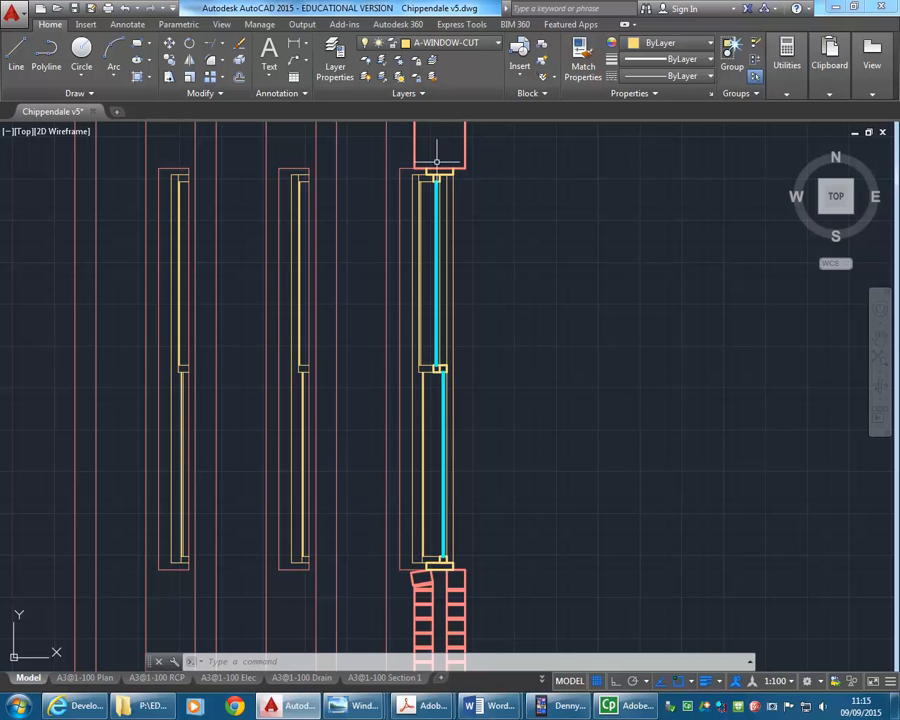
# Review the detail viewports on the A3@Details layout and return to model space.
pyautogui.moveTo(340, 463)
pyautogui.mouseDown(button='middle')
pyautogui.moveTo(327, 341)
pyautogui.moveTo(355, 377)
pyautogui.mouseUp(button='middle')
pyautogui.moveTo(335, 524); pyautogui.dragTo(338, 486, button='middle')
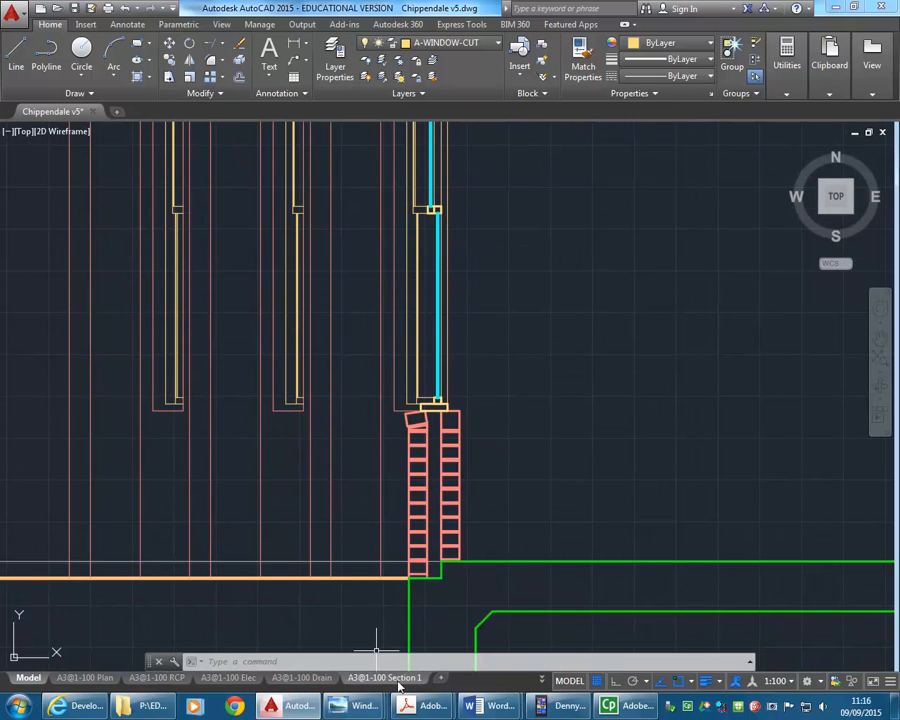
pyautogui.click(538, 681)
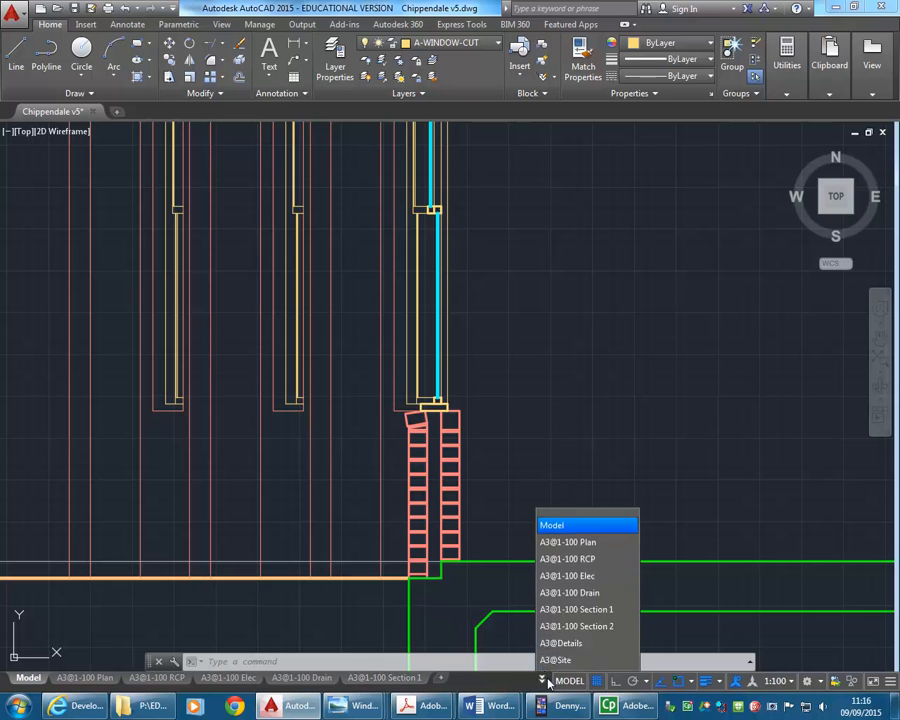
pyautogui.click(562, 643)
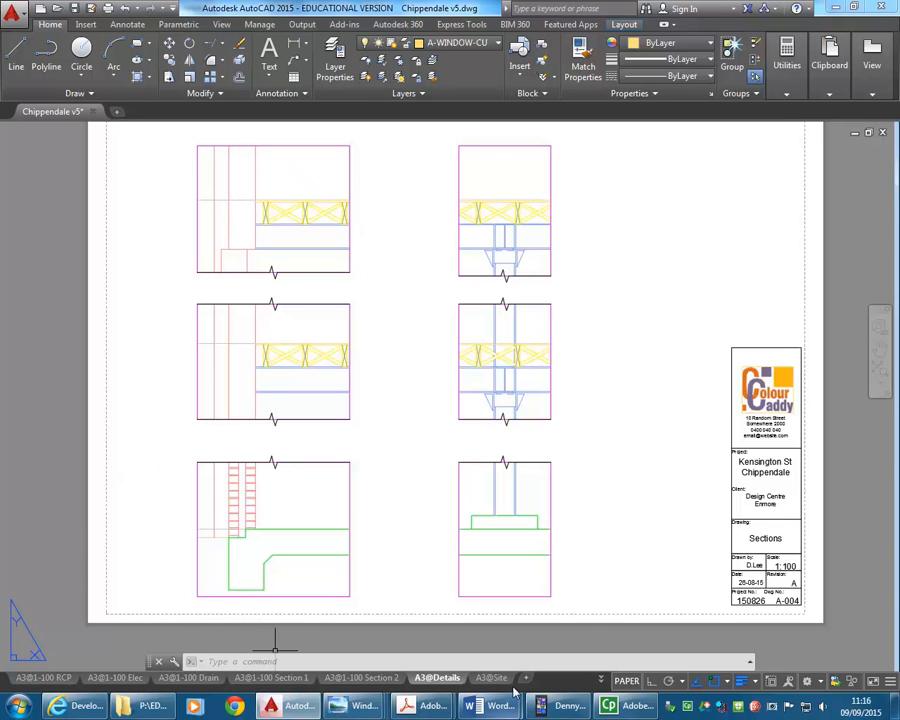
pyautogui.click(601, 681)
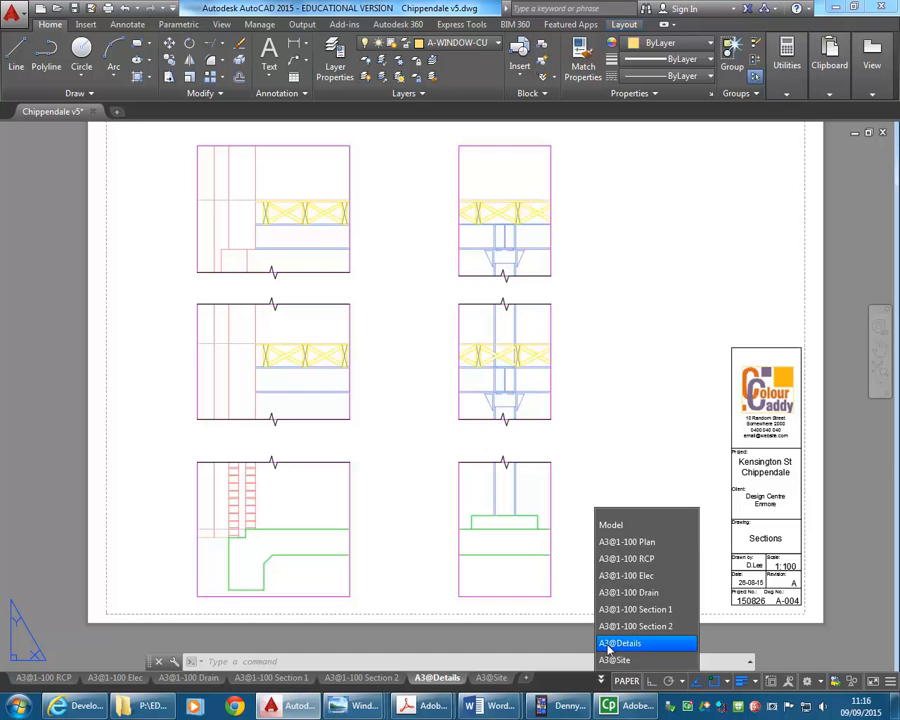
pyautogui.click(611, 525)
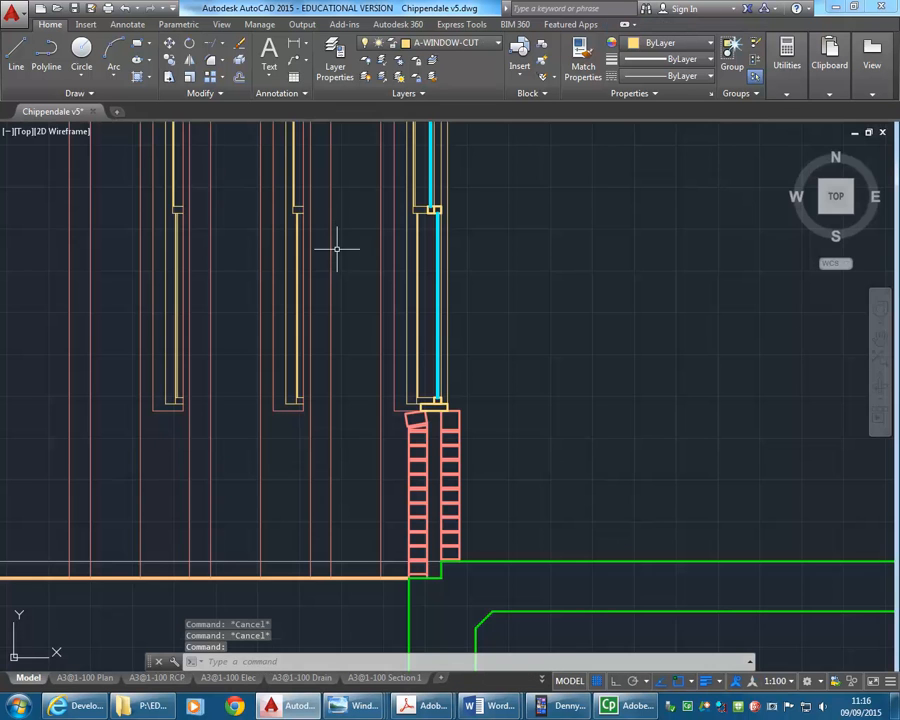
# Examine the top floor joists, beams and column heads across the section, including where they meet the outer walls.
pyautogui.scroll(5, 357, 300)
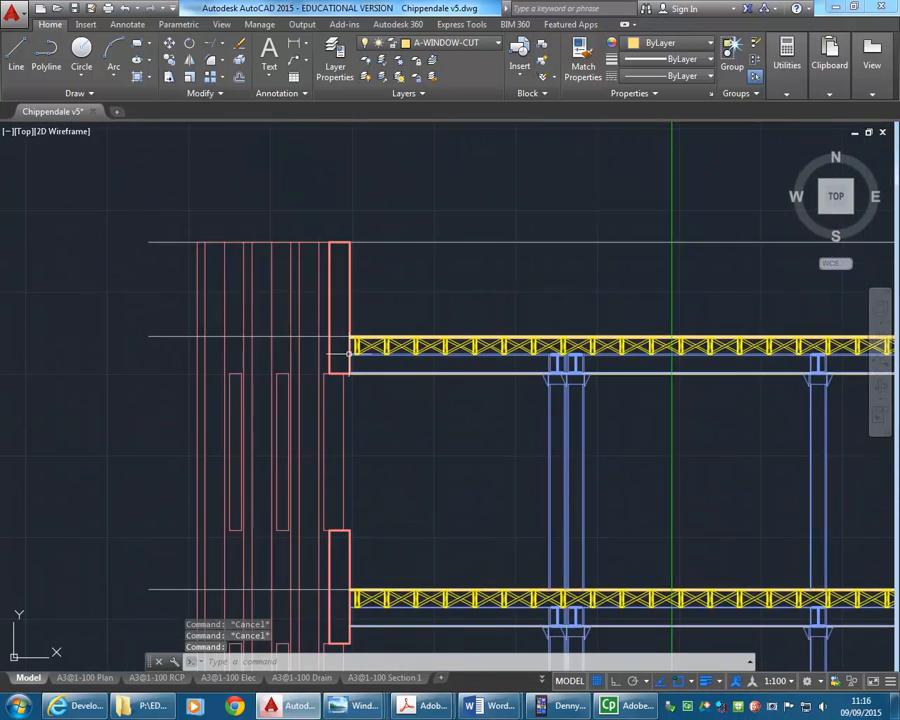
pyautogui.scroll(2, 357, 368)
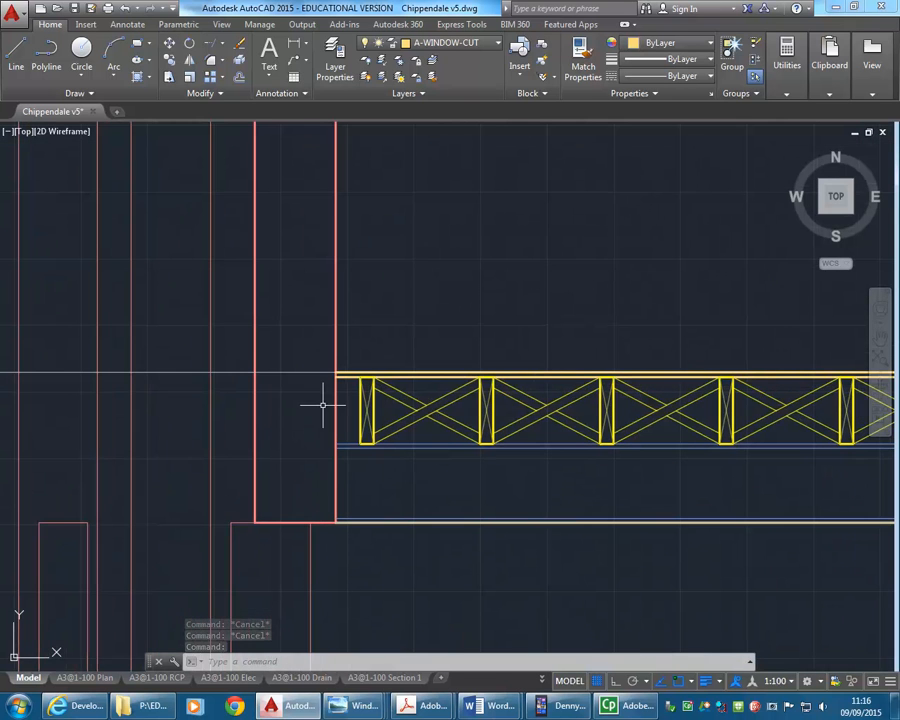
pyautogui.scroll(-6, 321, 375)
pyautogui.scroll(-4, 507, 353)
pyautogui.moveTo(472, 357); pyautogui.dragTo(313, 362, button='middle')
pyautogui.moveTo(633, 347); pyautogui.dragTo(375, 332, button='middle')
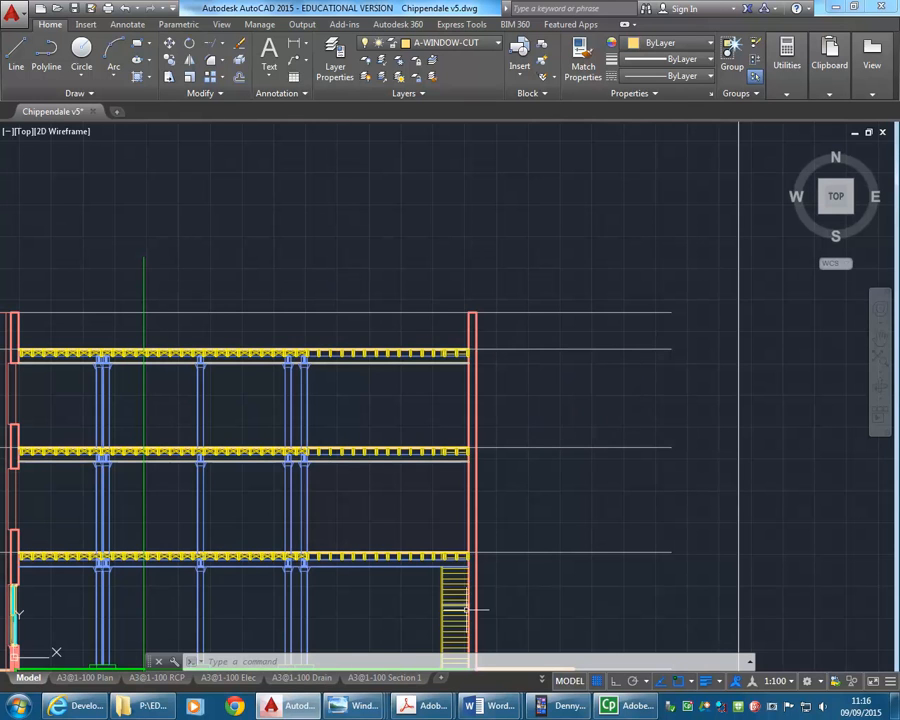
pyautogui.moveTo(420, 706)
pyautogui.moveTo(518, 637)
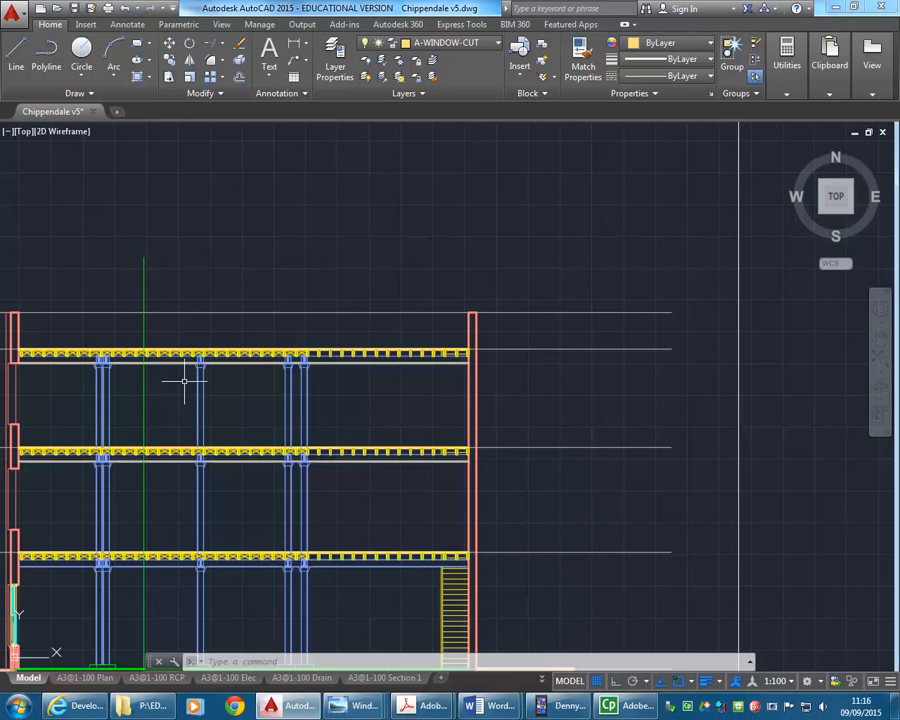
pyautogui.scroll(-3, 378, 375)
pyautogui.scroll(5, 290, 390)
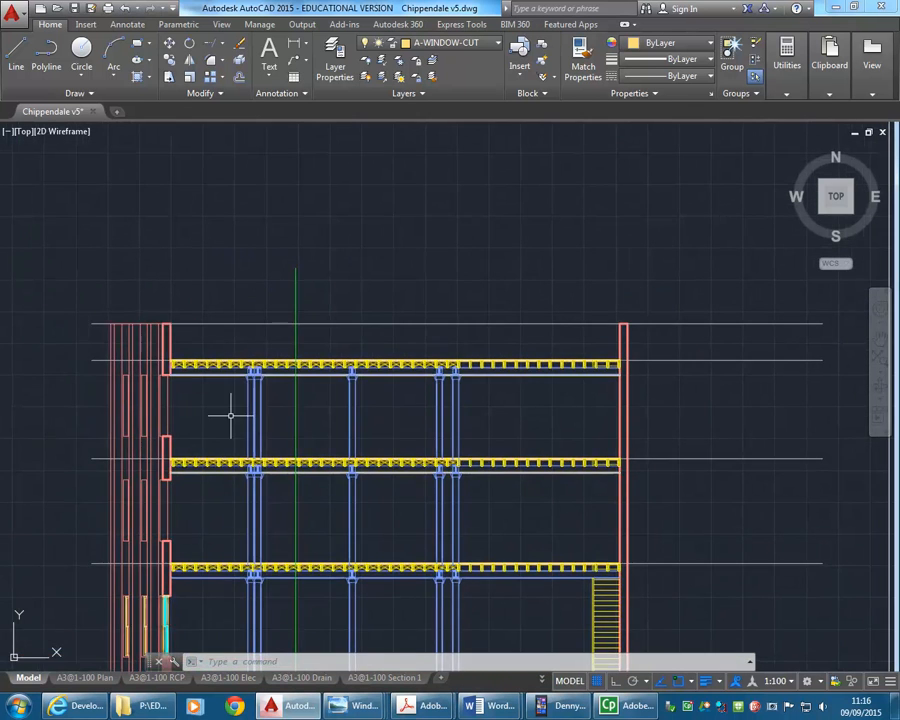
pyautogui.moveTo(228, 412); pyautogui.dragTo(222, 413, button='middle')
pyautogui.scroll(4, 92, 357)
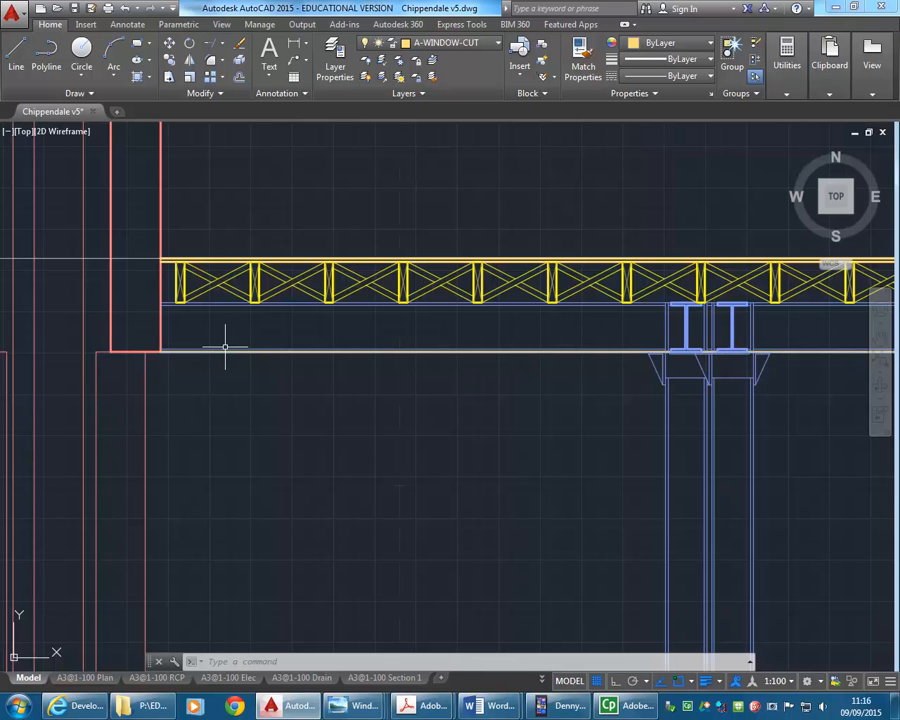
pyautogui.scroll(-5, 225, 347)
pyautogui.scroll(-2, 311, 346)
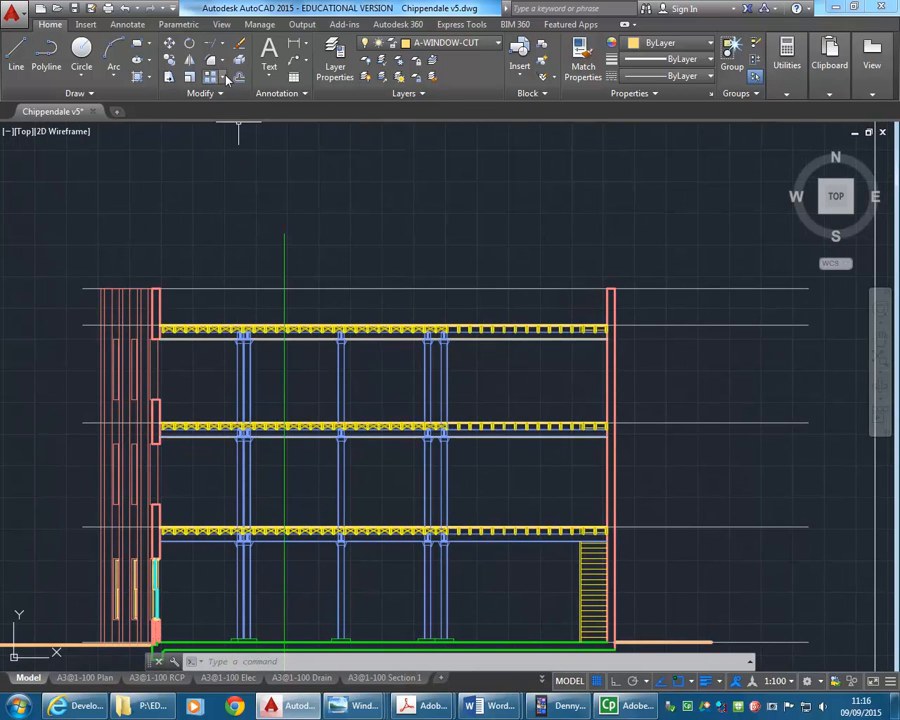
pyautogui.click(633, 314)
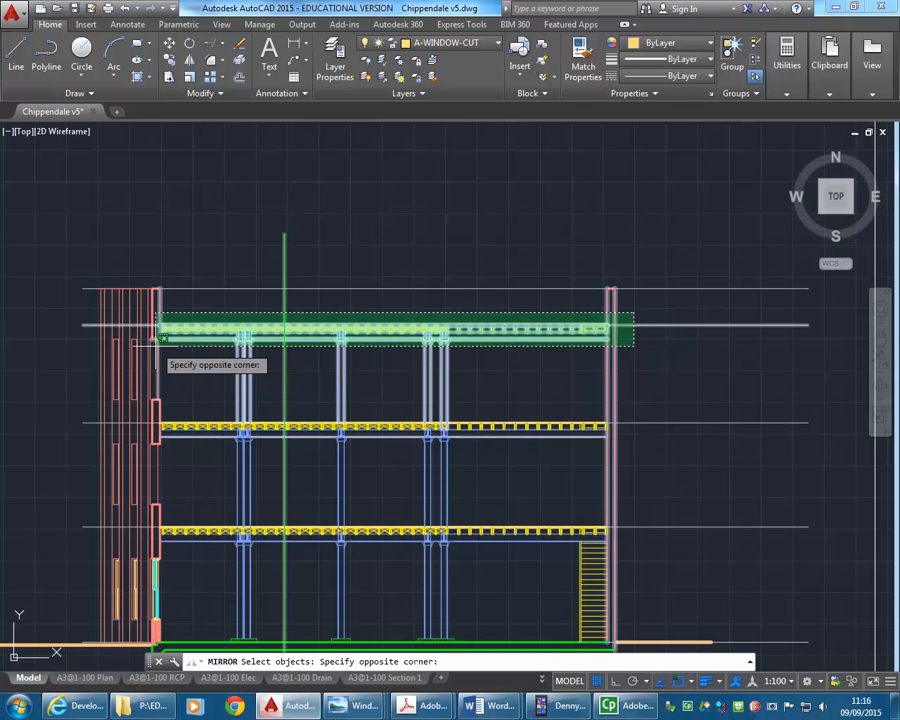
pyautogui.click(160, 340)
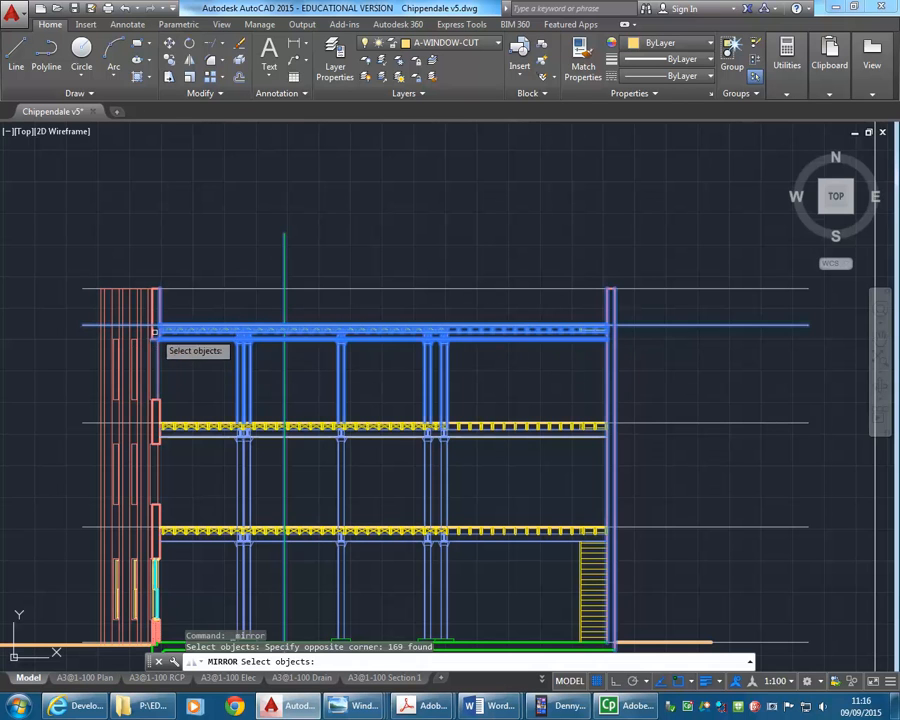
pyautogui.scroll(4, 155, 351)
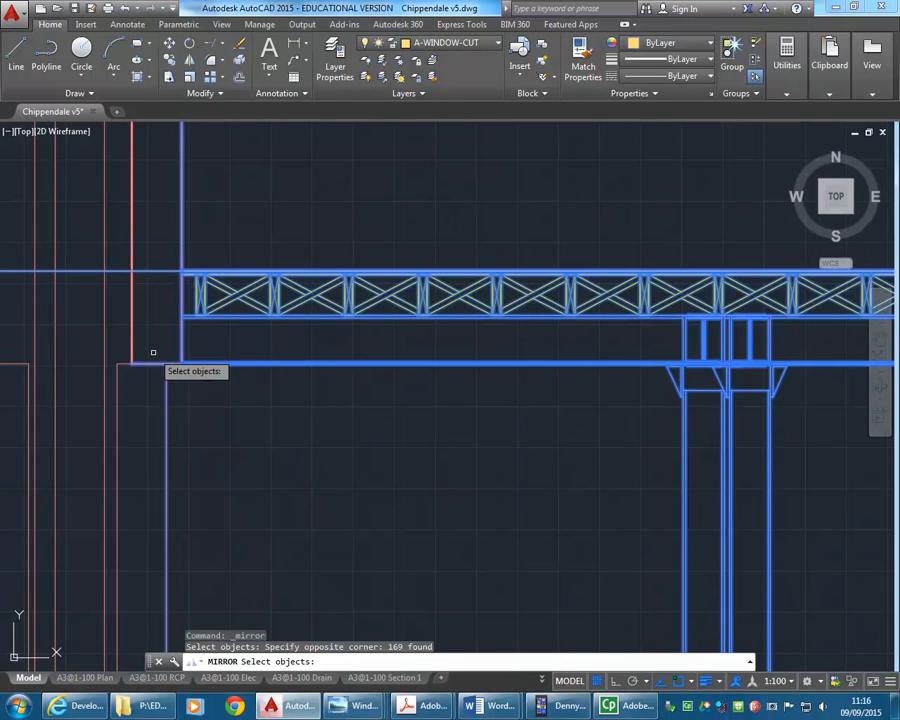
pyautogui.scroll(2, 153, 352)
pyautogui.keyDown('shift'); pyautogui.click(143, 364); pyautogui.keyUp('shift')
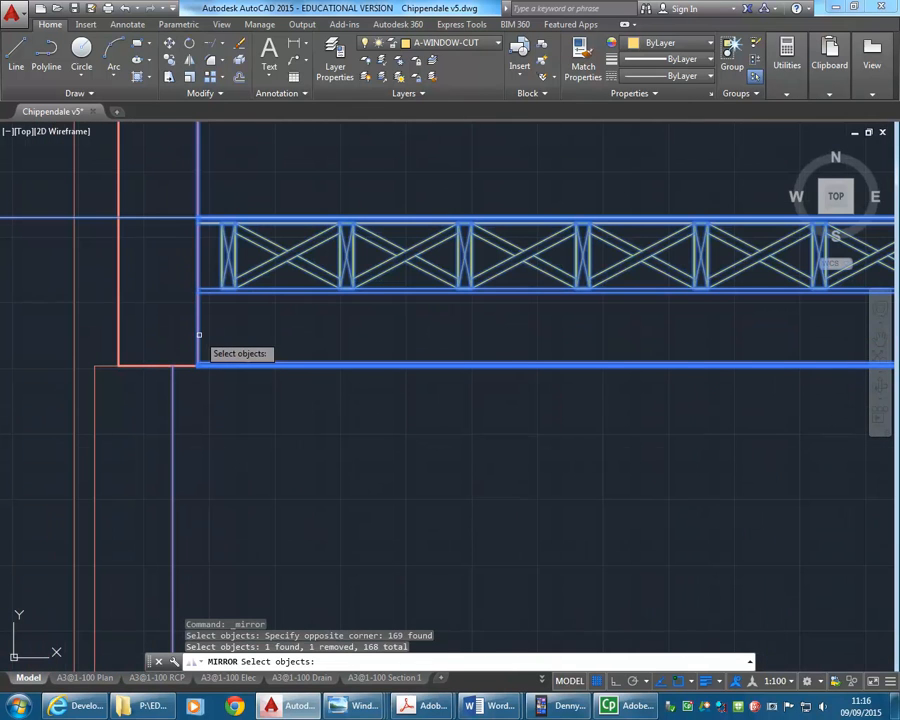
pyautogui.keyDown('shift'); pyautogui.click(198, 336); pyautogui.keyUp('shift')
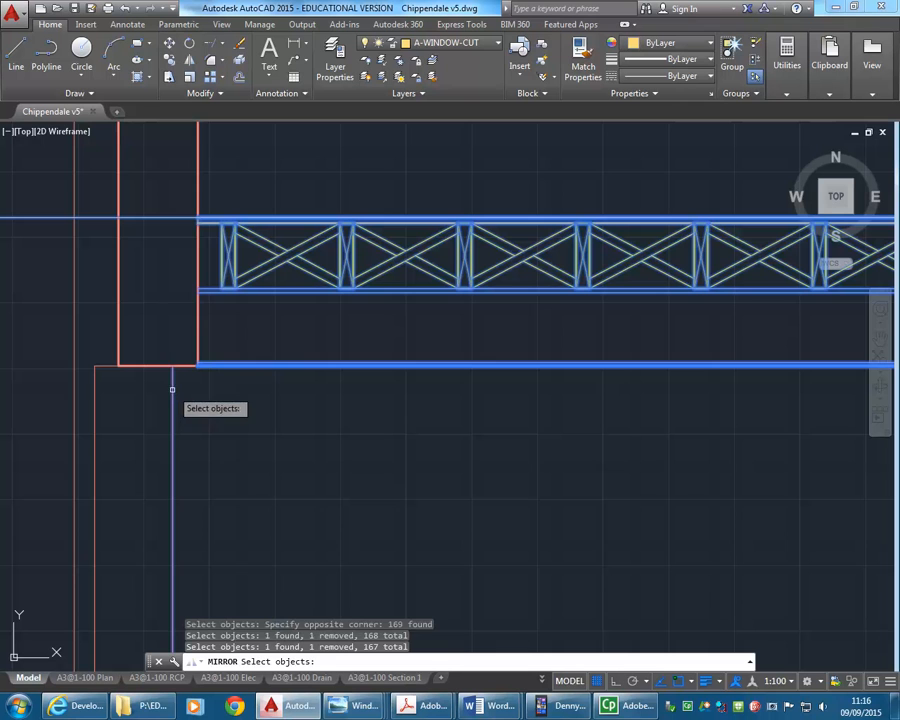
pyautogui.keyDown('shift'); pyautogui.click(172, 390); pyautogui.keyUp('shift')
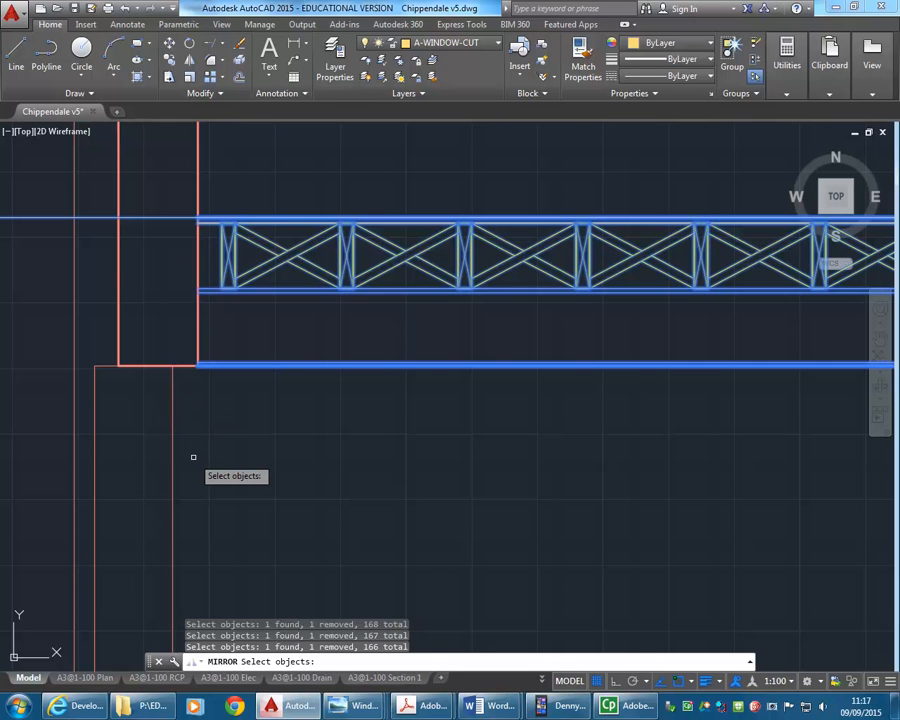
pyautogui.scroll(-10, 193, 457)
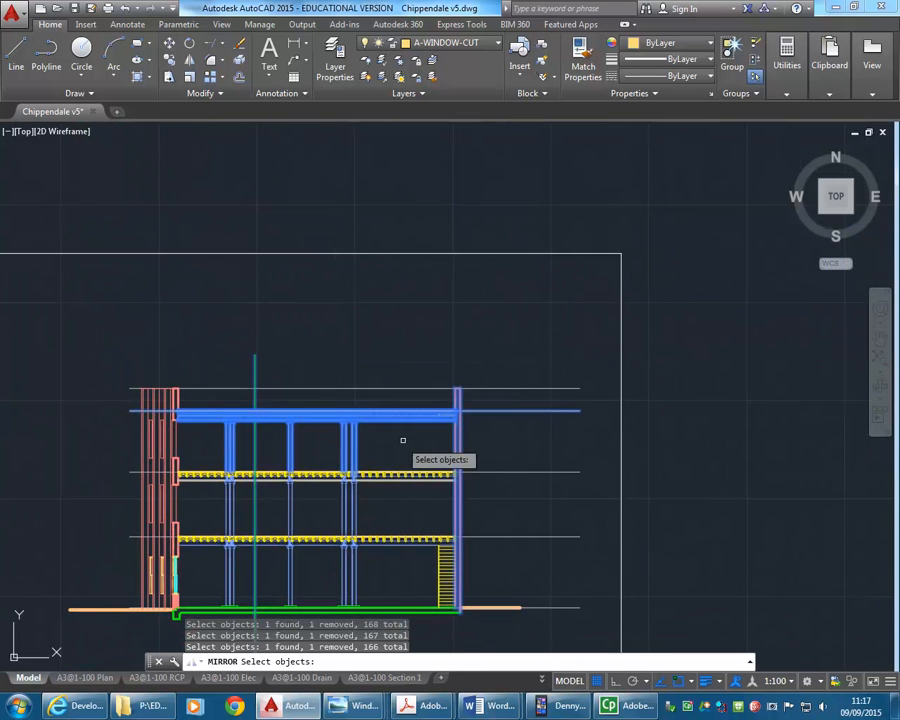
pyautogui.scroll(2, 400, 434)
pyautogui.moveTo(400, 434); pyautogui.dragTo(517, 441, button='middle')
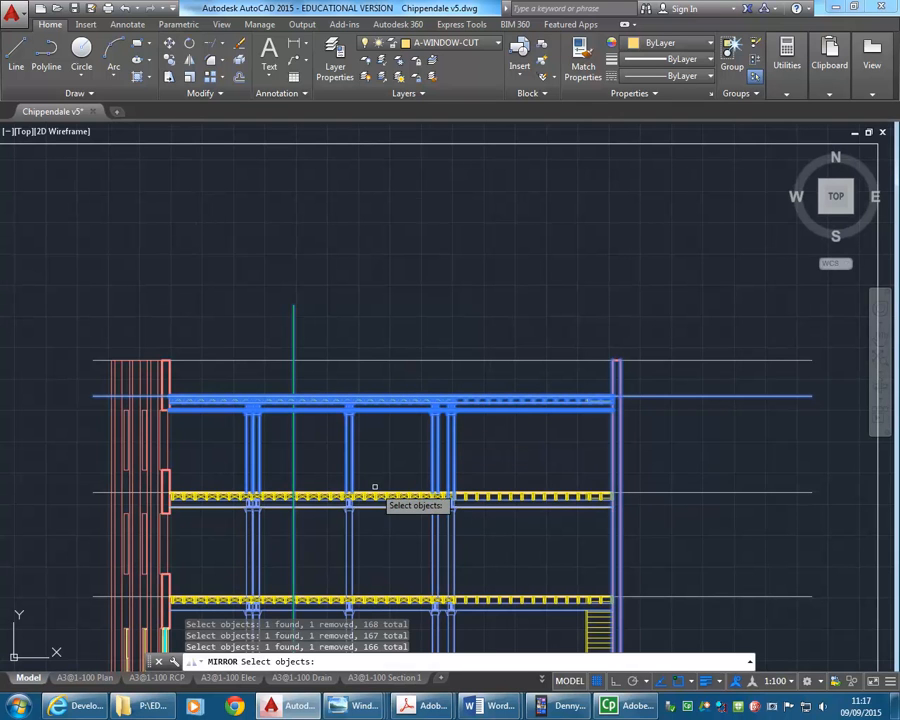
pyautogui.press('Return')
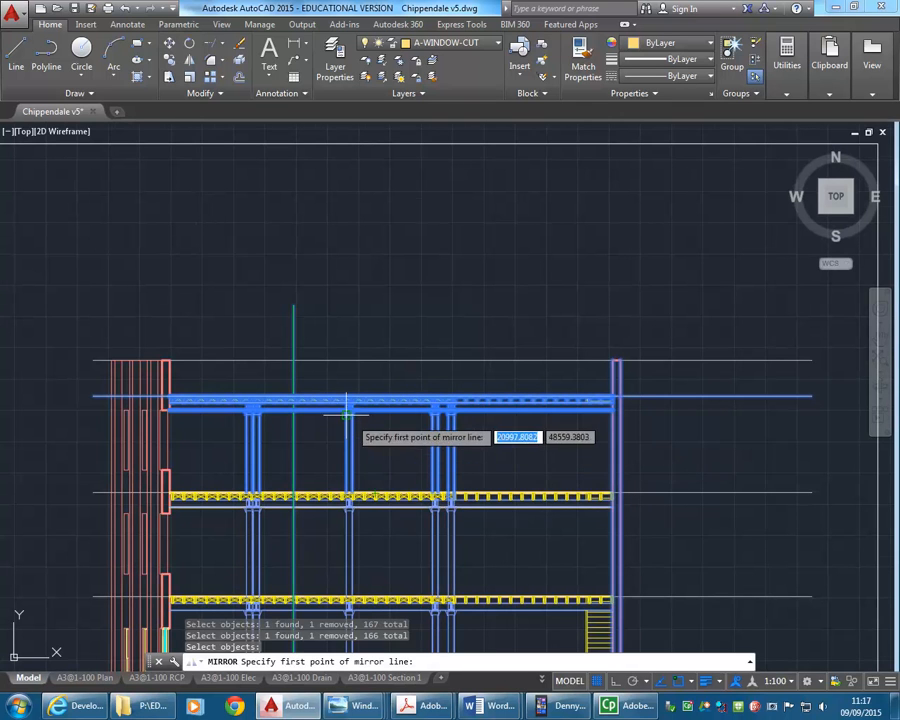
pyautogui.scroll(5, 347, 410)
pyautogui.moveTo(263, 444); pyautogui.dragTo(386, 454, button='middle')
pyautogui.scroll(4, 137, 440)
pyautogui.moveTo(145, 460); pyautogui.dragTo(307, 451, button='middle')
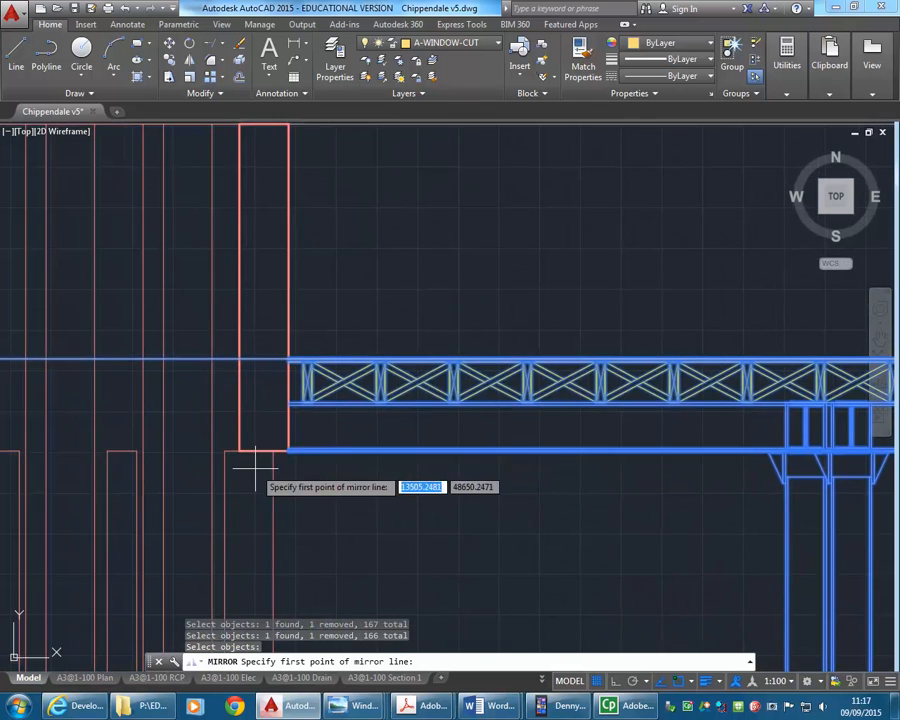
pyautogui.scroll(2, 305, 440)
pyautogui.scroll(3, 311, 436)
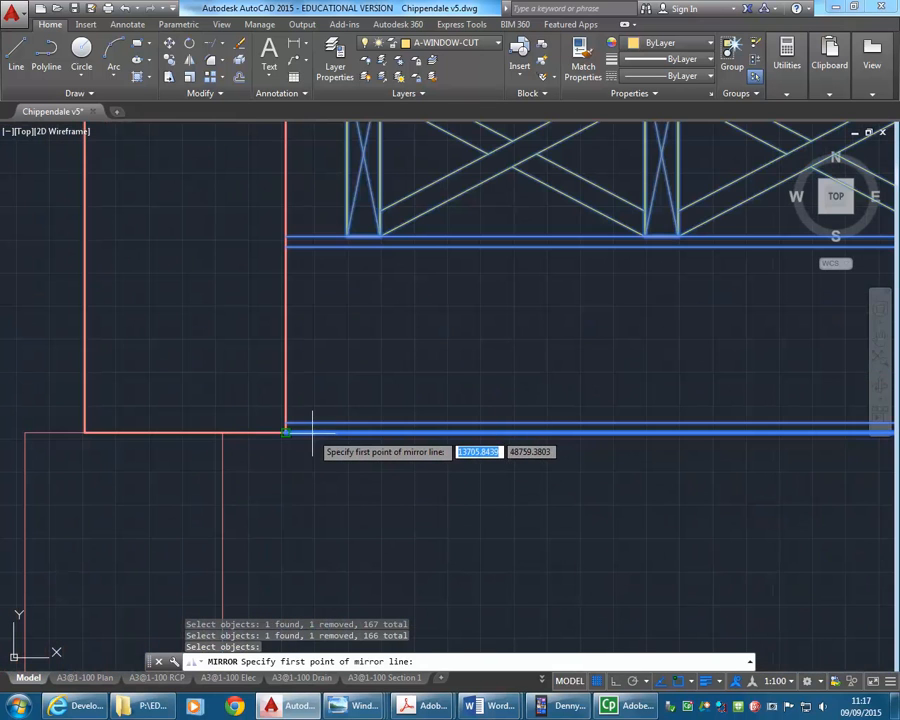
pyautogui.click(312, 432)
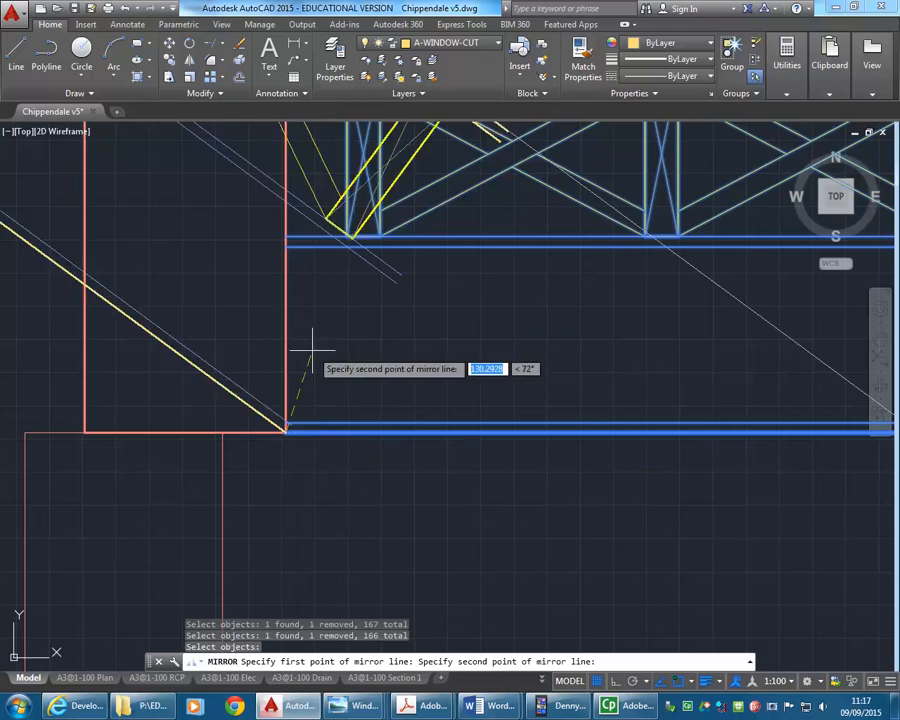
pyautogui.scroll(-6, 317, 396)
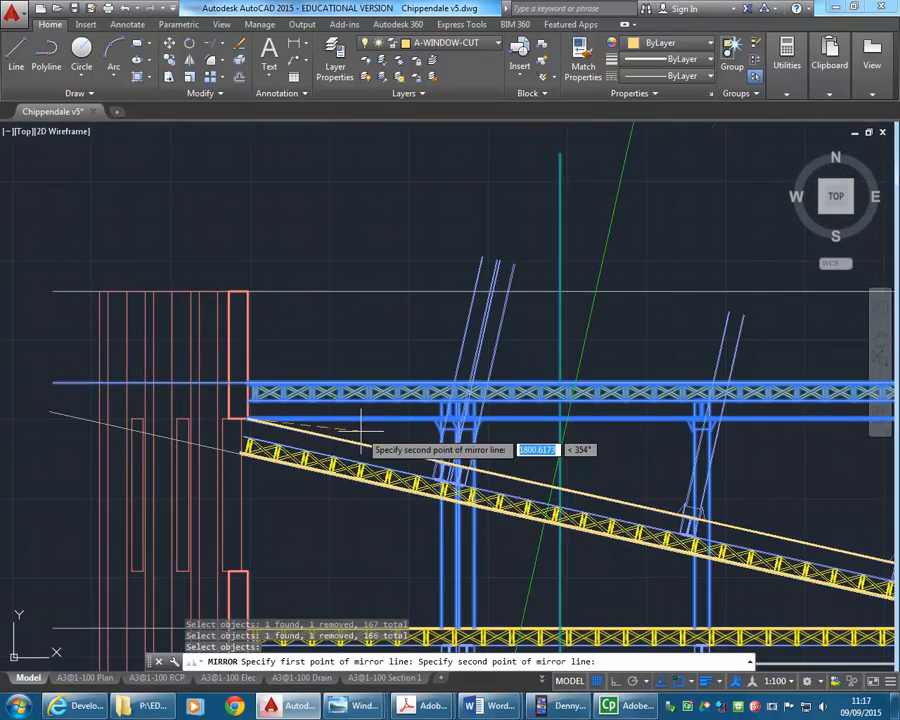
pyautogui.scroll(-3, 290, 416)
pyautogui.press('Escape')
pyautogui.scroll(-2, 240, 409)
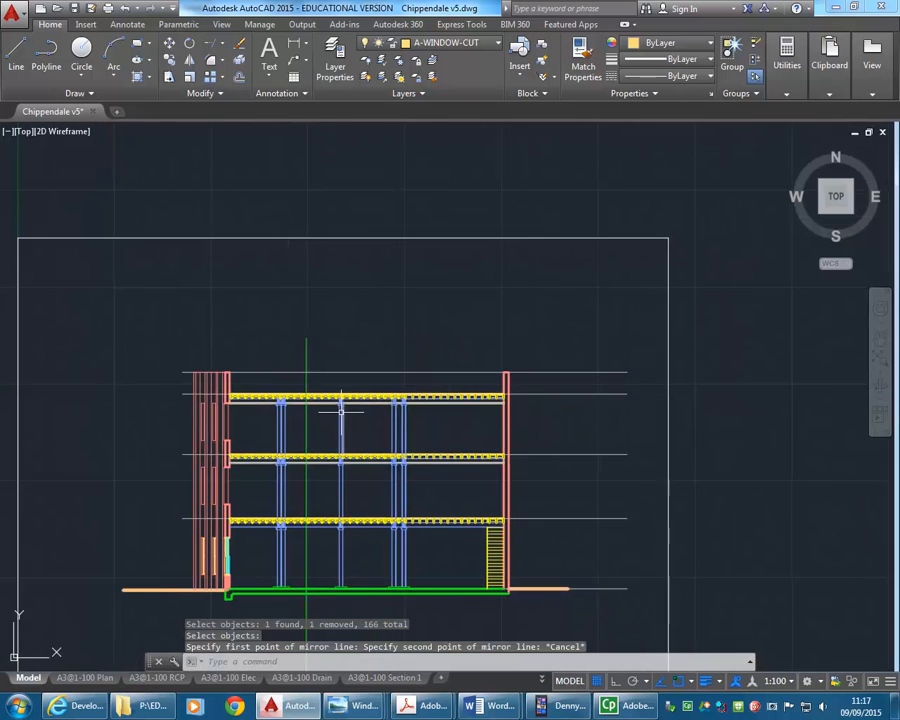
# Start a Stretch with a crossing selection of the top floor structure, excluding the three wall and opening lines at the window-side wall.
pyautogui.scroll(2, 341, 417)
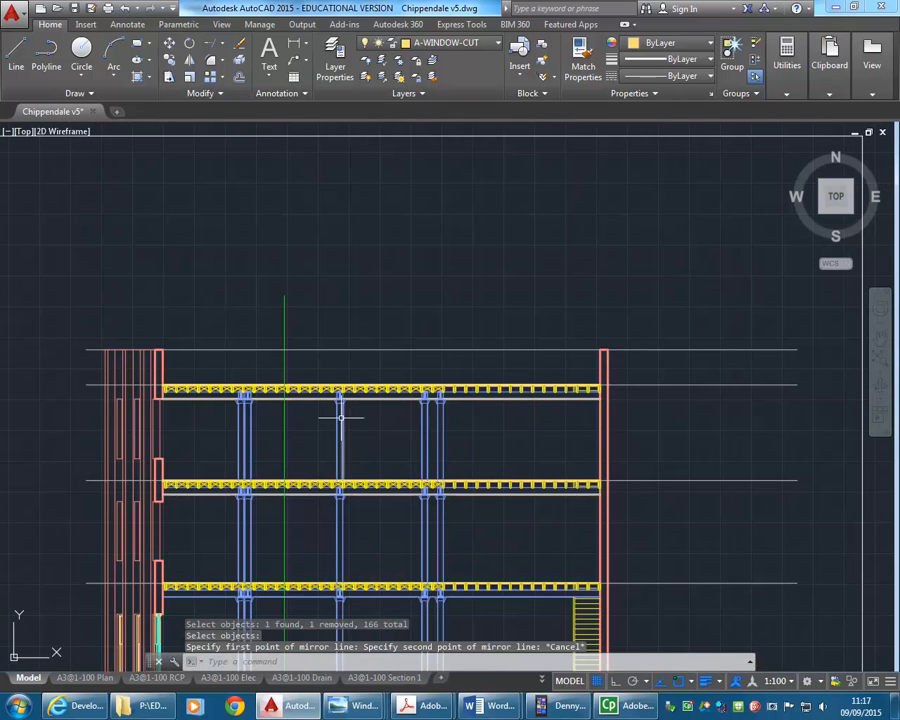
pyautogui.click(170, 78)
pyautogui.click(635, 370)
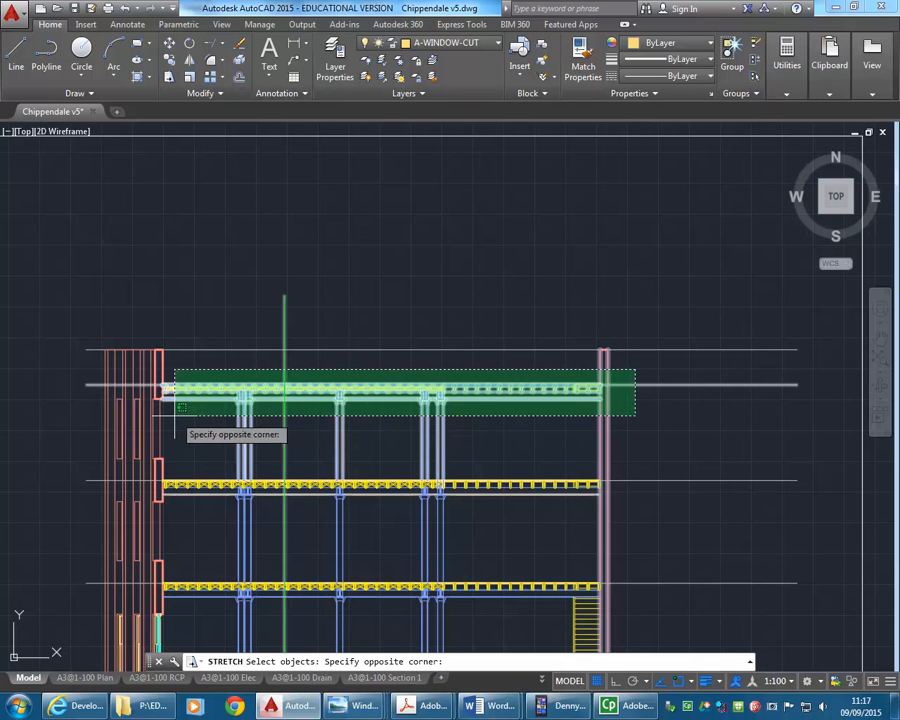
pyautogui.click(162, 404)
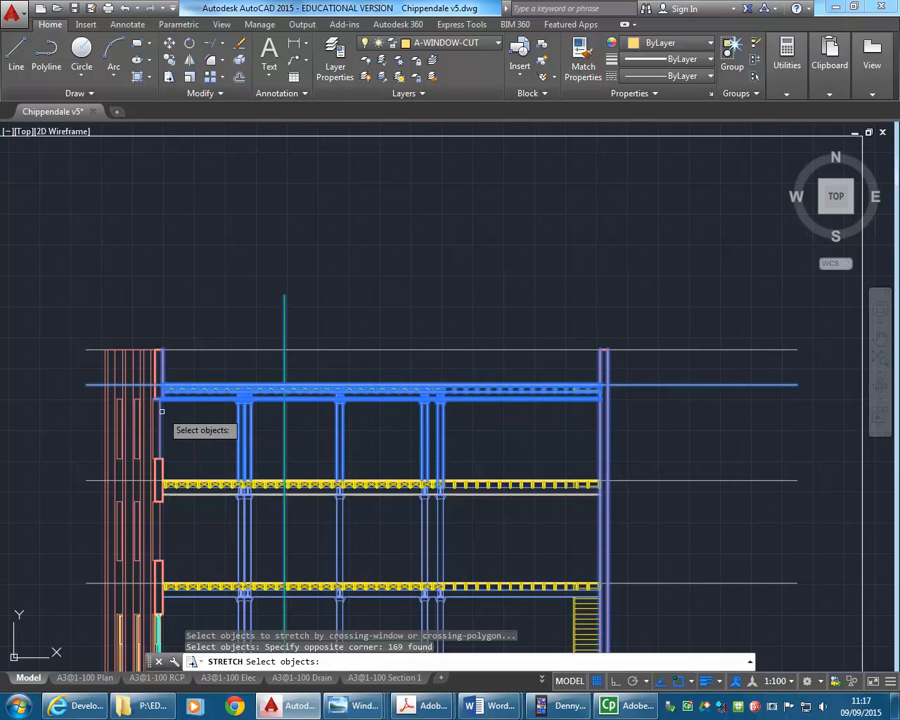
pyautogui.scroll(5, 297, 440)
pyautogui.keyDown('shift'); pyautogui.click(306, 403); pyautogui.keyUp('shift')
pyautogui.keyDown('shift'); pyautogui.click(348, 384); pyautogui.keyUp('shift')
pyautogui.keyDown('shift'); pyautogui.click(326, 427); pyautogui.keyUp('shift')
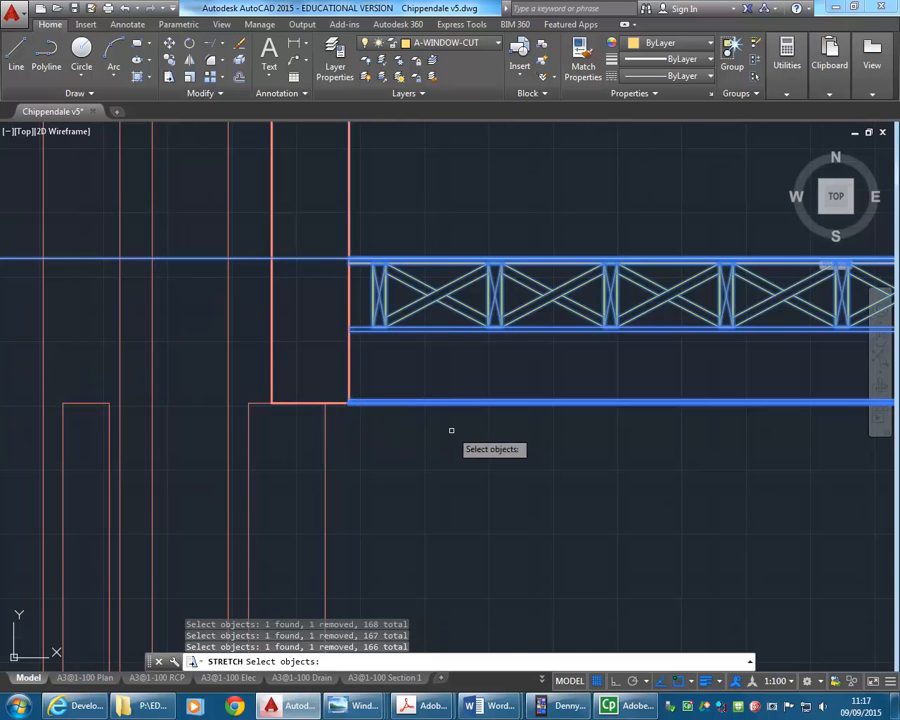
# Check the selected top floor structure across to both outer walls and accept the selection for the Stretch.
pyautogui.scroll(-5, 333, 408)
pyautogui.moveTo(374, 428); pyautogui.dragTo(237, 398, button='middle')
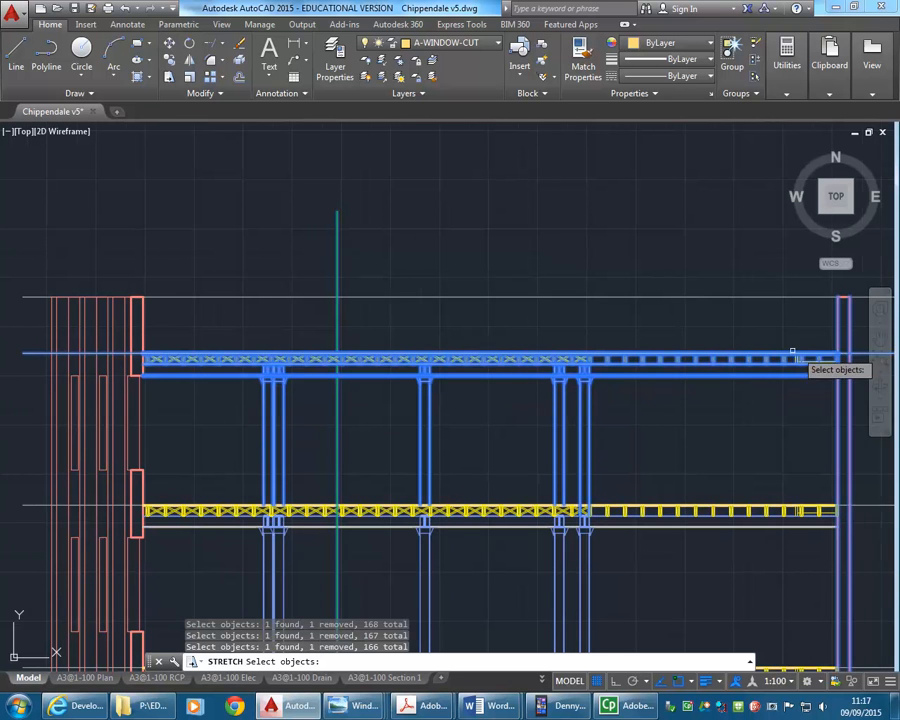
pyautogui.scroll(8, 613, 328)
pyautogui.scroll(-8, 508, 390)
pyautogui.moveTo(400, 410); pyautogui.dragTo(558, 394, button='middle')
pyautogui.moveTo(332, 394); pyautogui.dragTo(541, 377, button='middle')
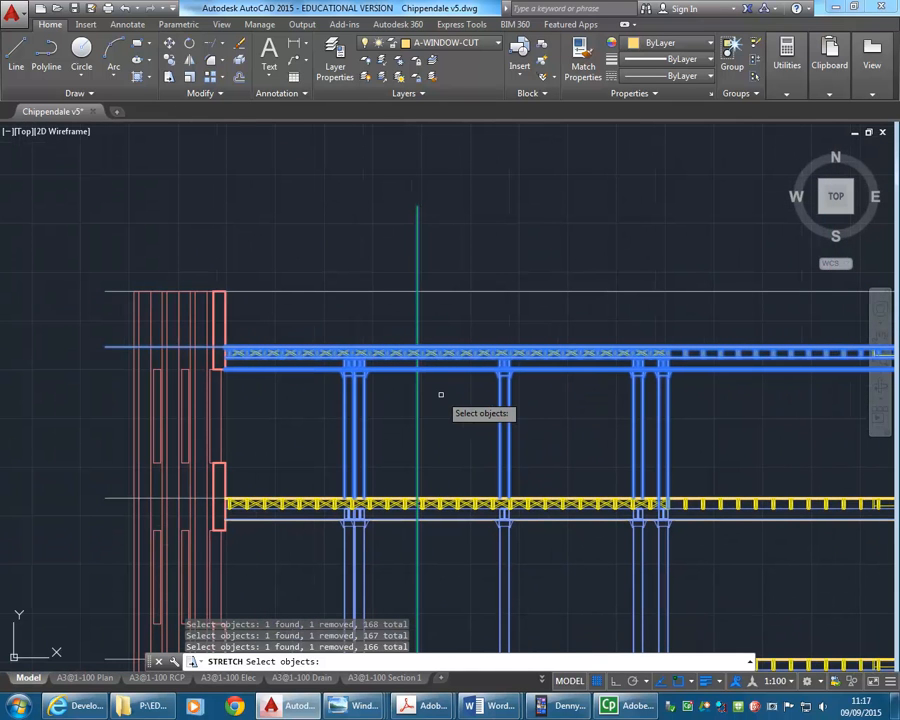
pyautogui.press('Return')
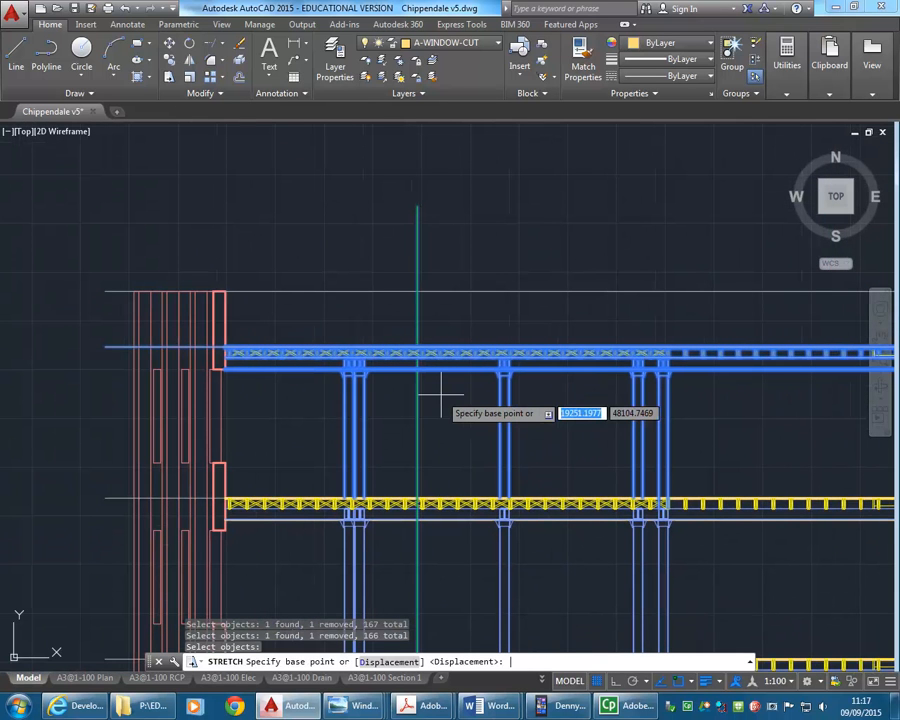
# Stretch the top floor structure straight up from the beam's underside at the green vertical line to the horizontal level line above the joists.
pyautogui.moveTo(587, 420); pyautogui.dragTo(485, 429, button='middle')
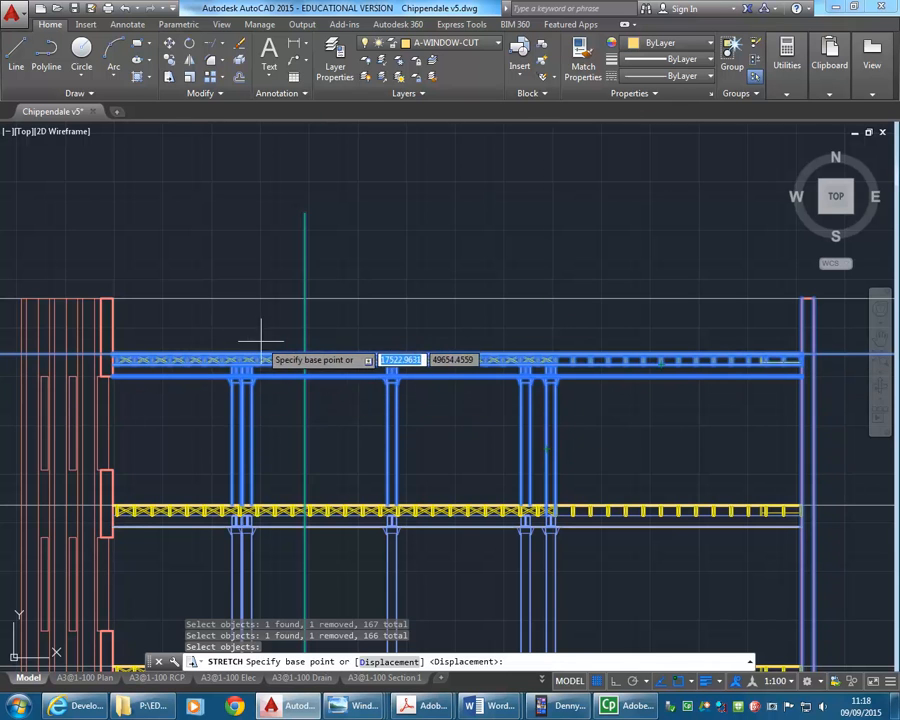
pyautogui.scroll(9, 285, 381)
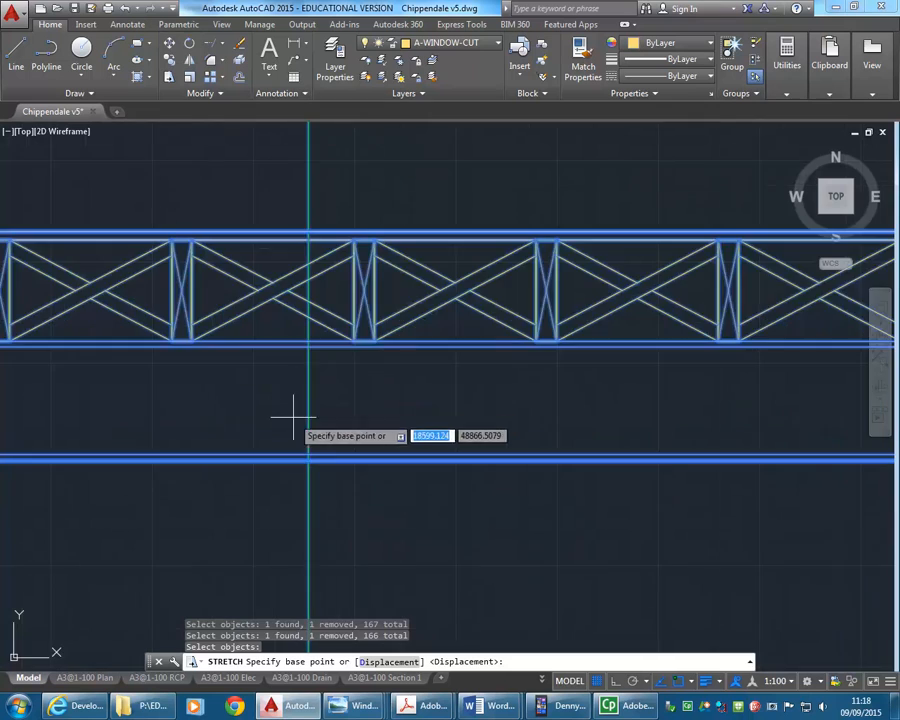
pyautogui.click(391, 446)
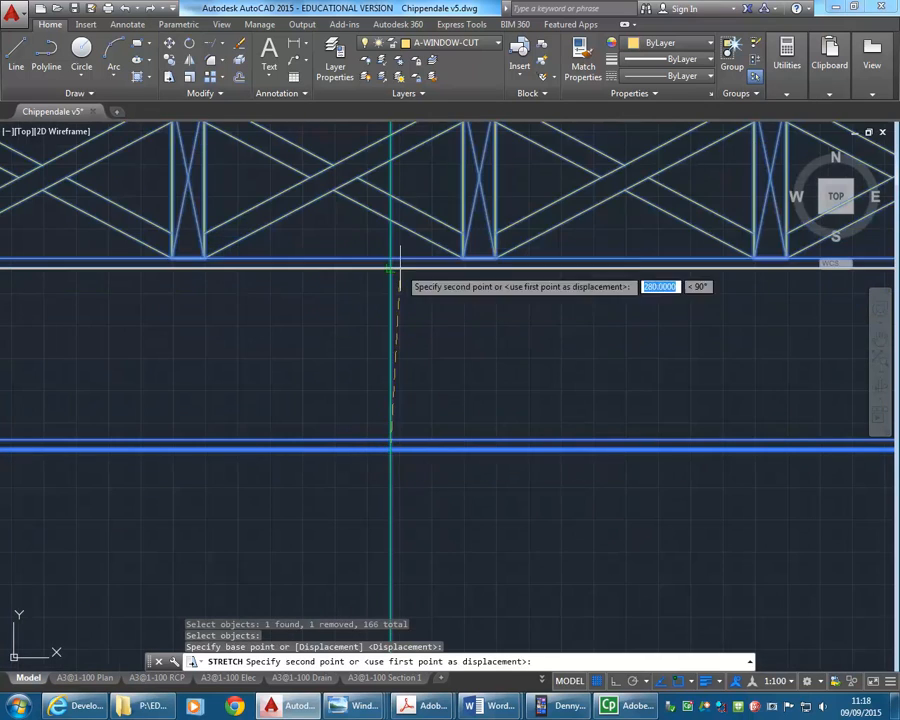
pyautogui.moveTo(398, 262); pyautogui.dragTo(350, 470, button='middle')
pyautogui.click(361, 317)
pyautogui.scroll(-8, 363, 330)
pyautogui.scroll(3, 368, 360)
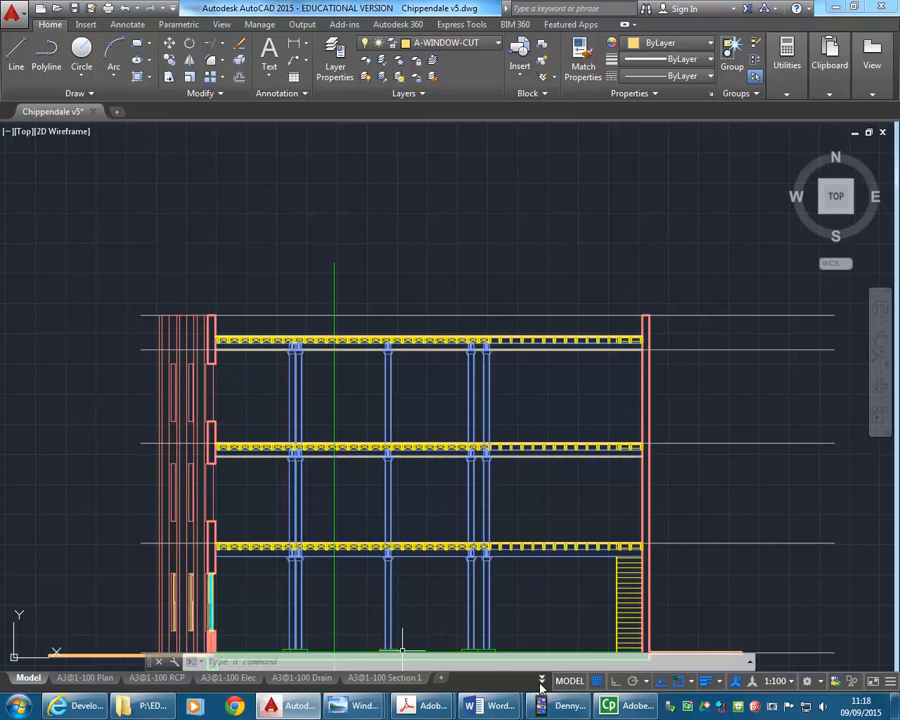
# Save the drawing, switch to the A3@Details layout and activate the upper wall-junction detail viewport.
pyautogui.click(78, 8)
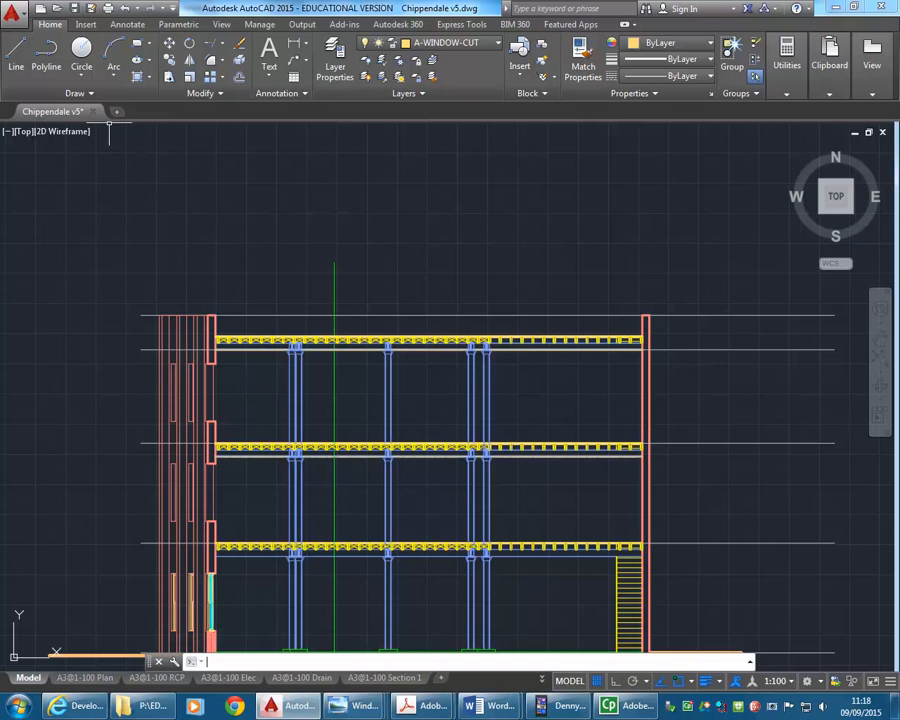
pyautogui.click(543, 681)
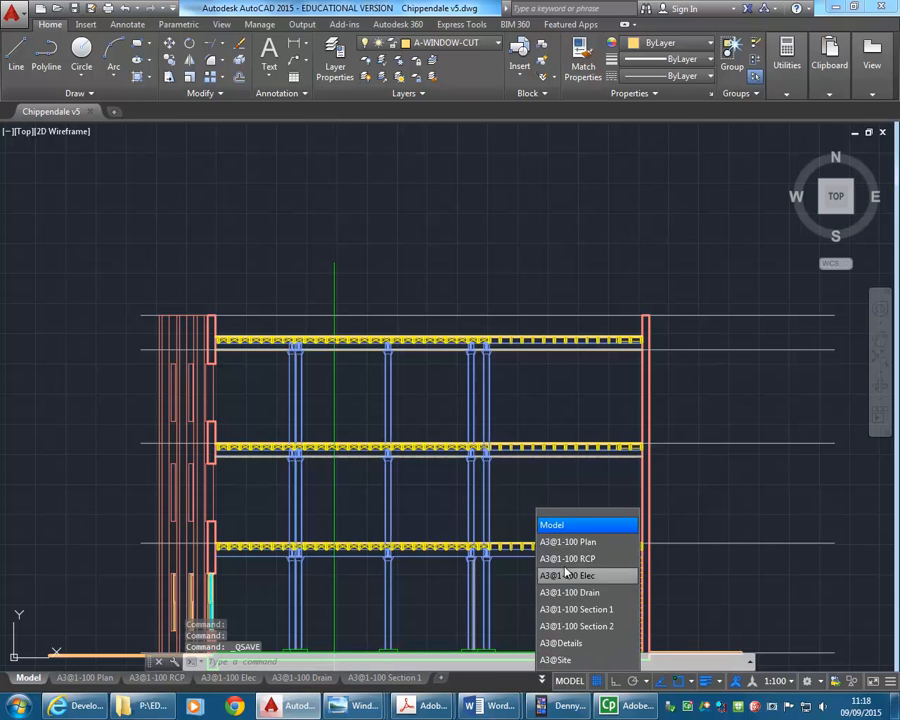
pyautogui.click(560, 643)
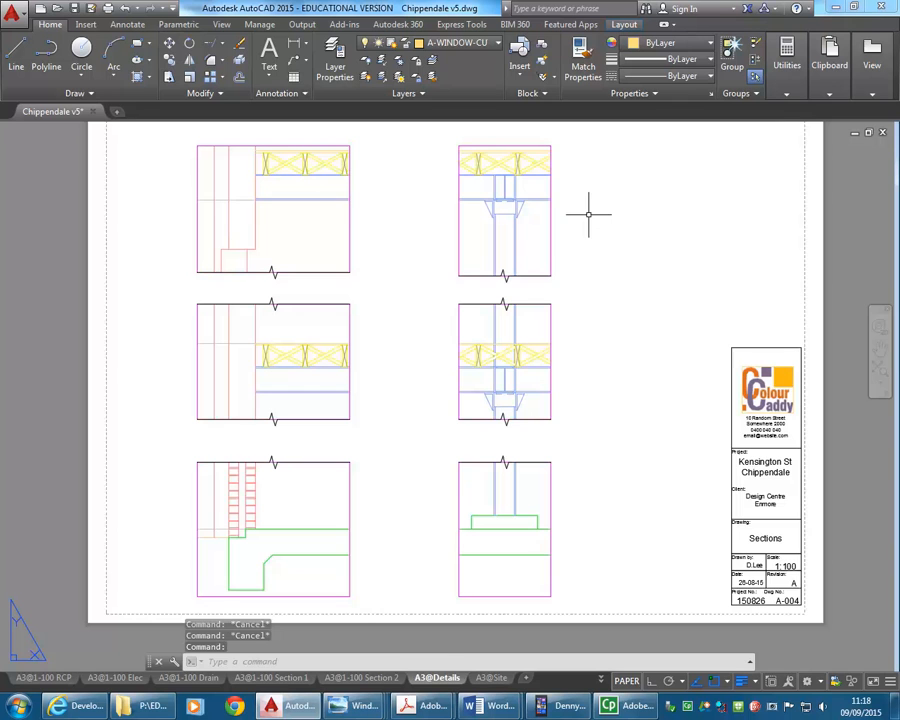
pyautogui.doubleClick(298, 203)
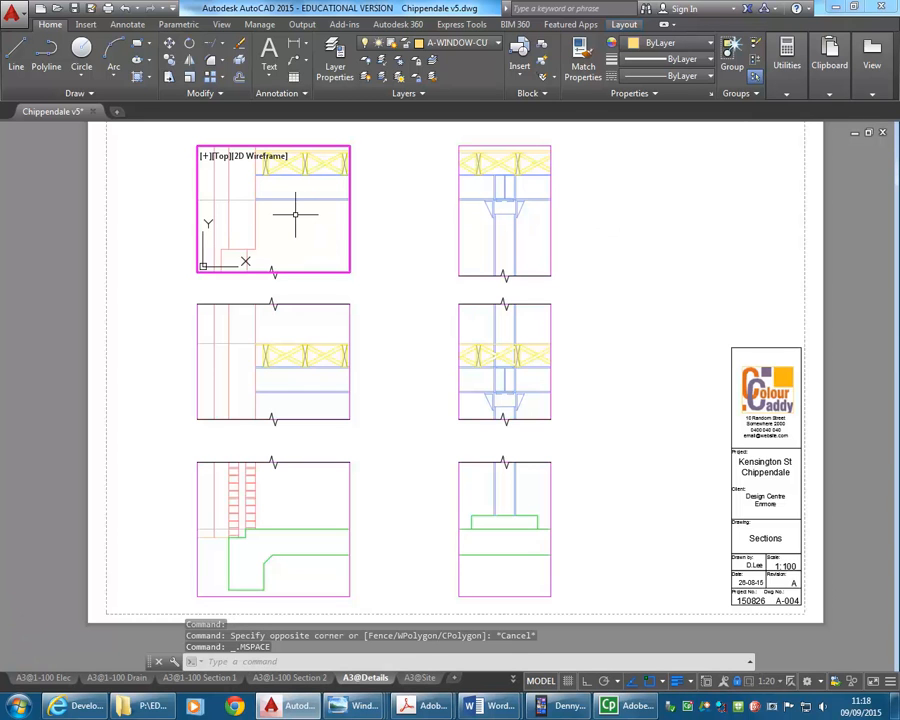
pyautogui.write('-pan')
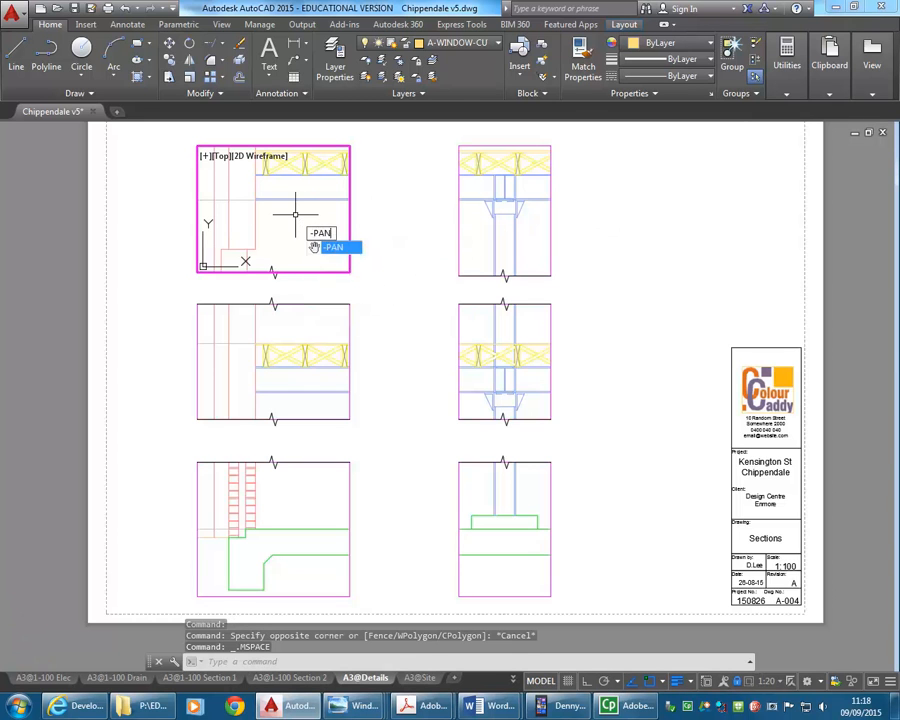
pyautogui.press('Return')
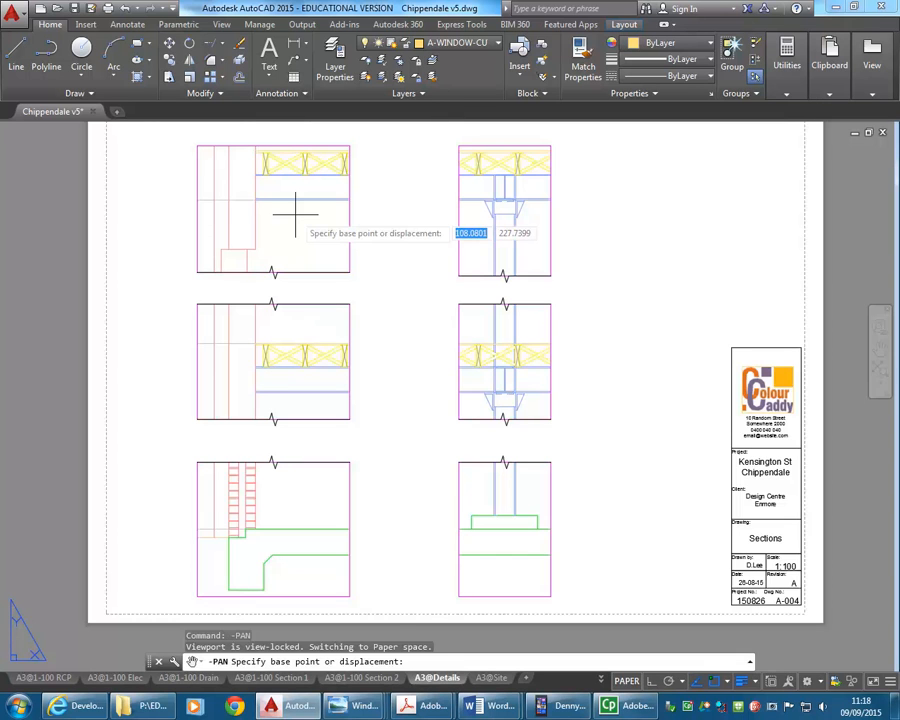
pyautogui.press('Escape')
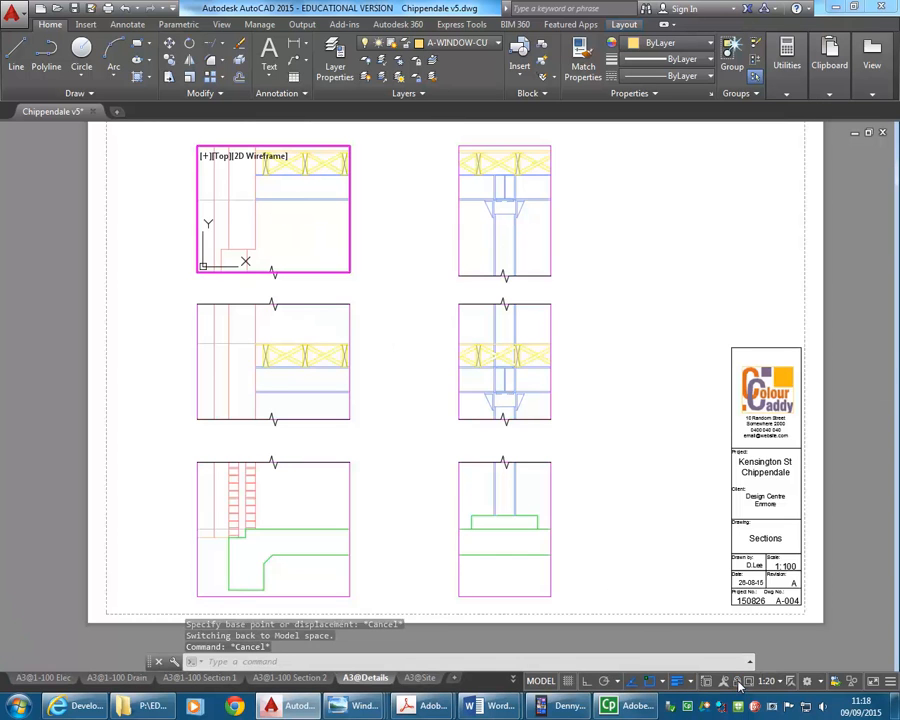
# Unlock the upper wall-junction viewport and pan its view 250 straight down using -PAN with Ortho on.
pyautogui.write('-pan')
pyautogui.press('Return')
pyautogui.click(297, 214)
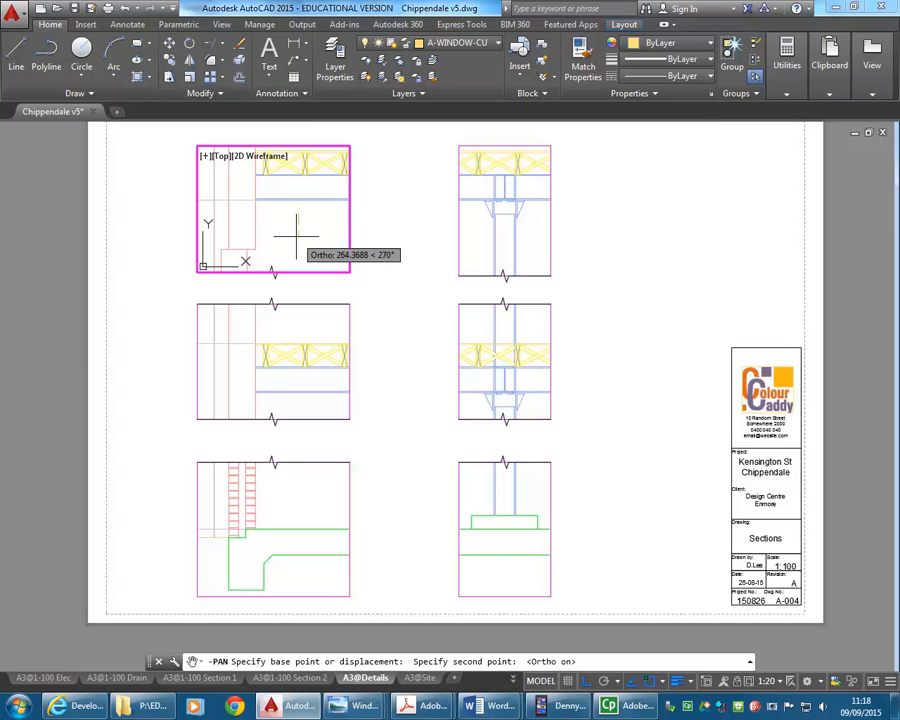
pyautogui.write('250')
pyautogui.press('Return')
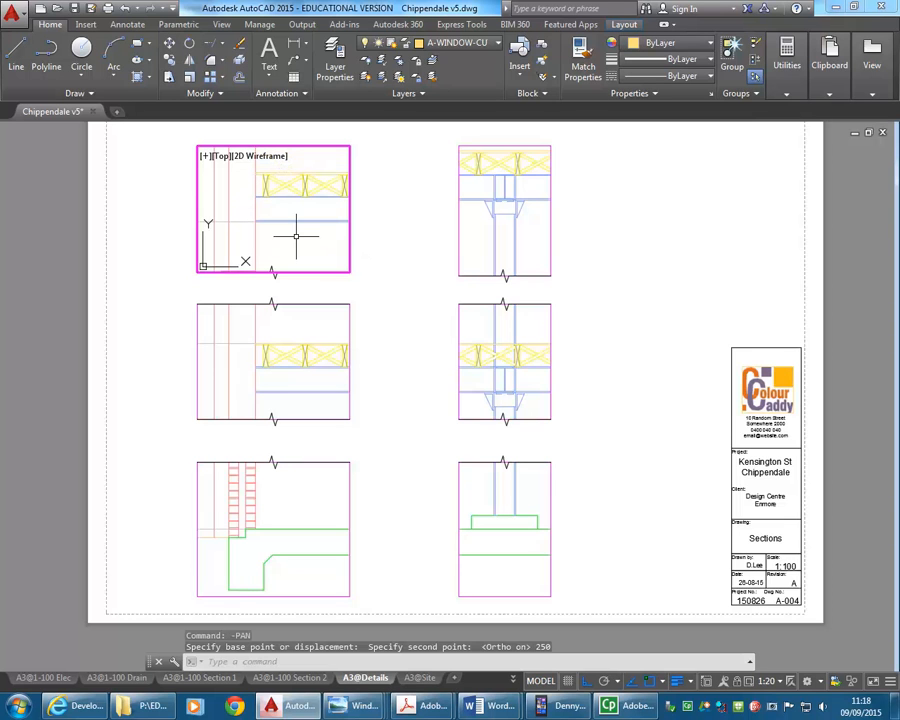
# Pan the upper wall-junction detail a further 250 straight down using -PAN.
pyautogui.write('-LA')
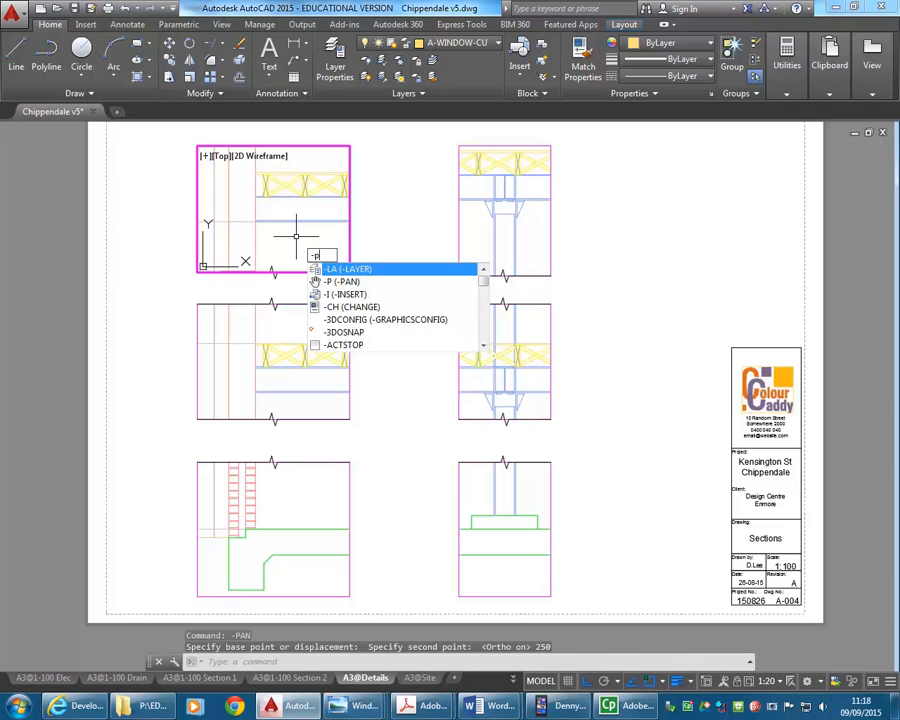
pyautogui.write('an')
pyautogui.press('Return')
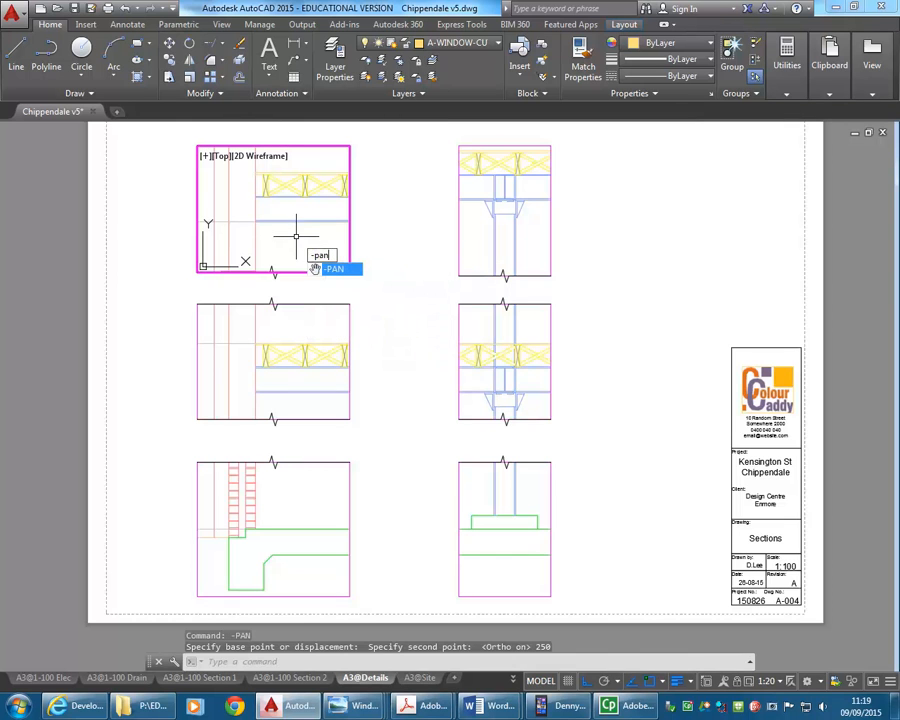
pyautogui.click(296, 236)
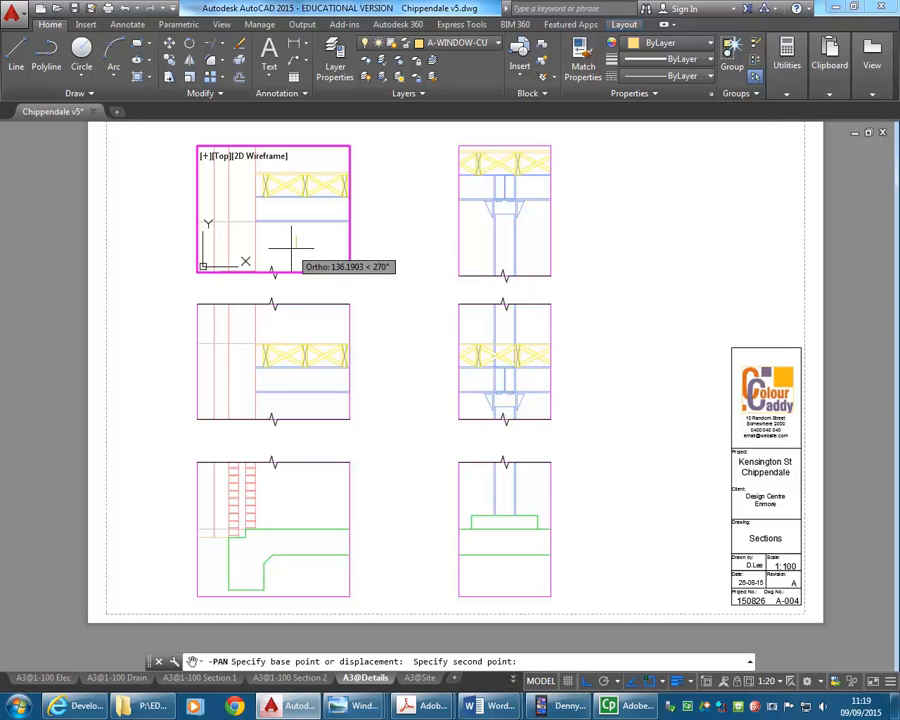
pyautogui.write('250')
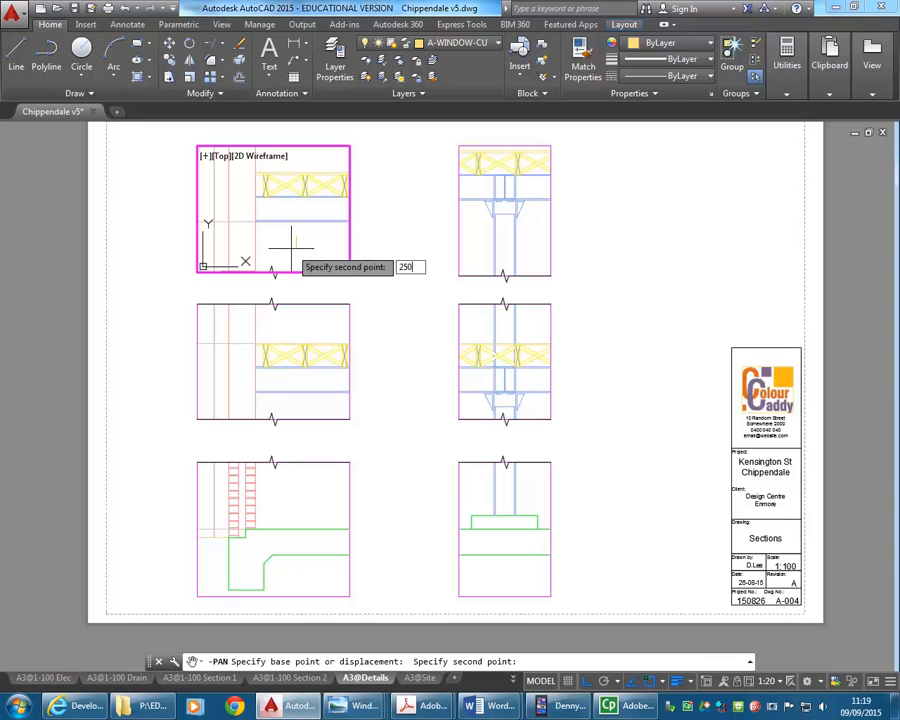
pyautogui.press('Return')
# Try to pan the upper column-head detail by 500 using -PAN, and undo that pan.
pyautogui.click(502, 212)
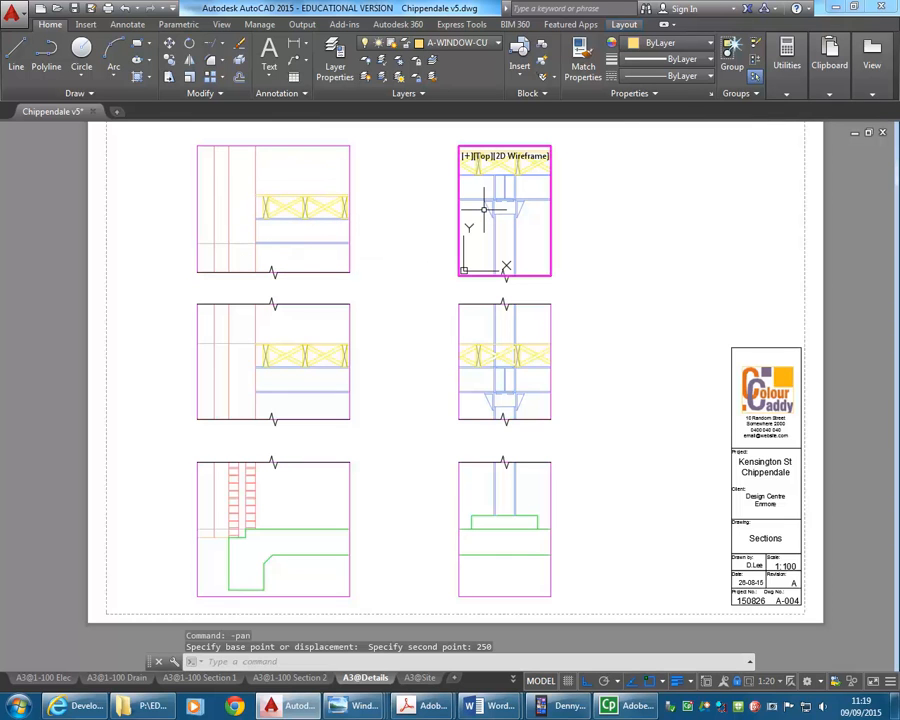
pyautogui.write('-LA')
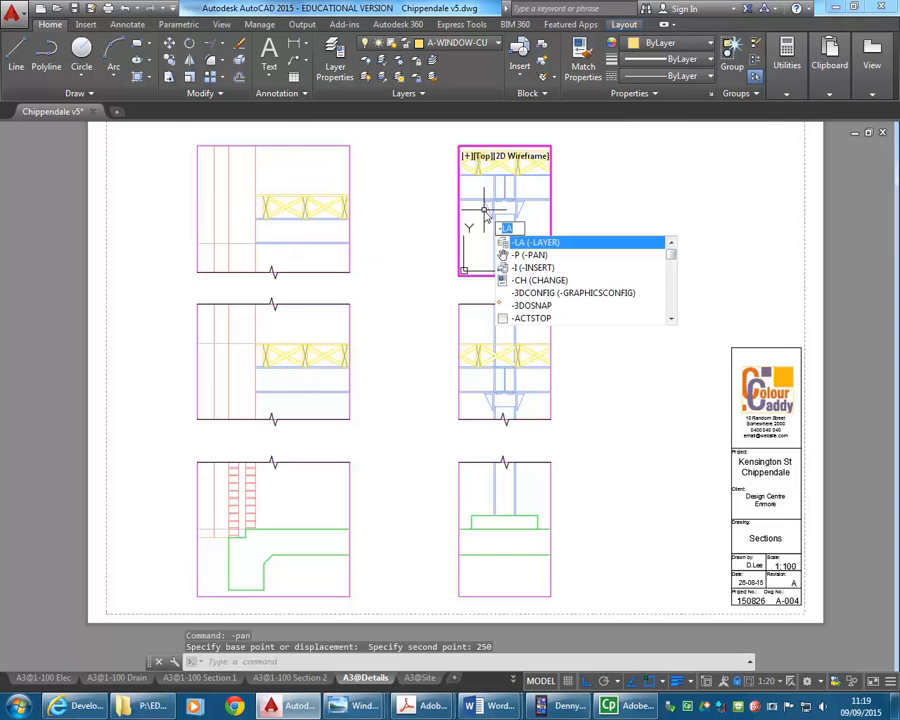
pyautogui.press('BackSpace')
pyautogui.press('BackSpace')
pyautogui.write('PA')
pyautogui.press('Return')
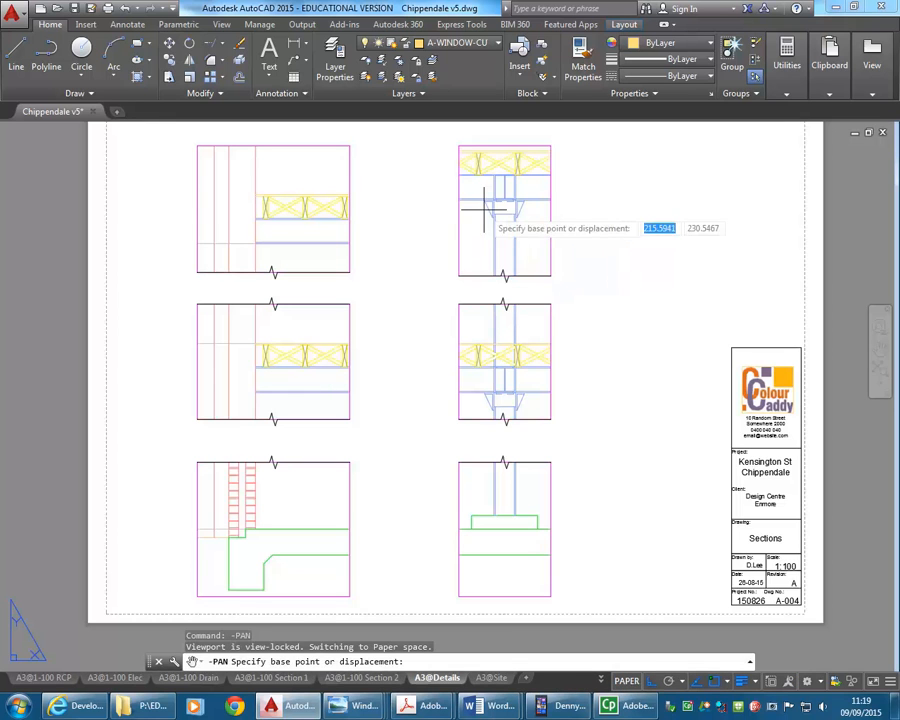
pyautogui.click(478, 185)
pyautogui.write('500')
pyautogui.press('Return')
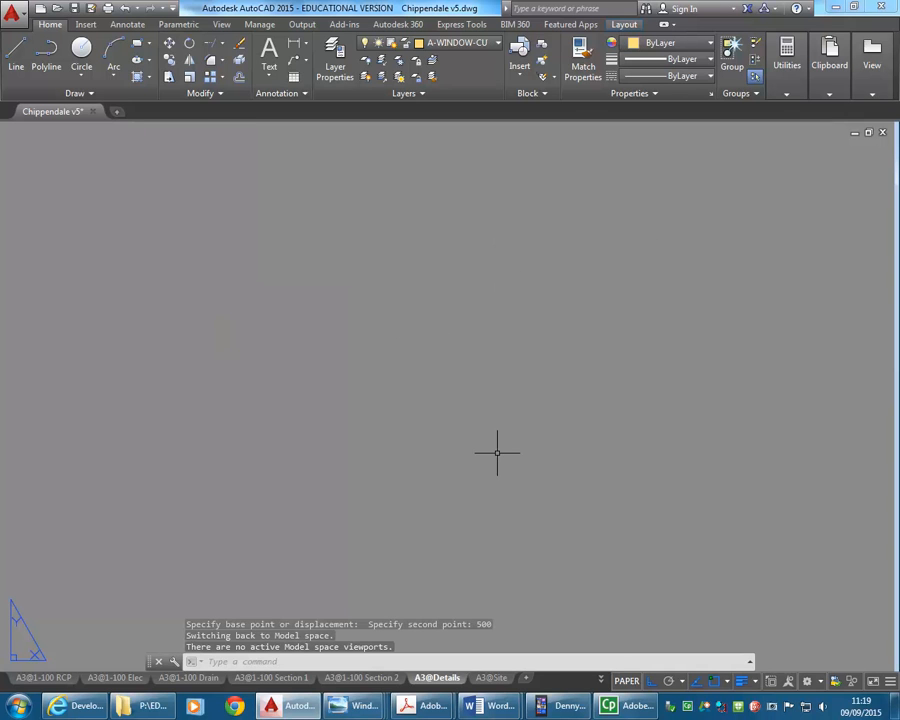
pyautogui.click(125, 8)
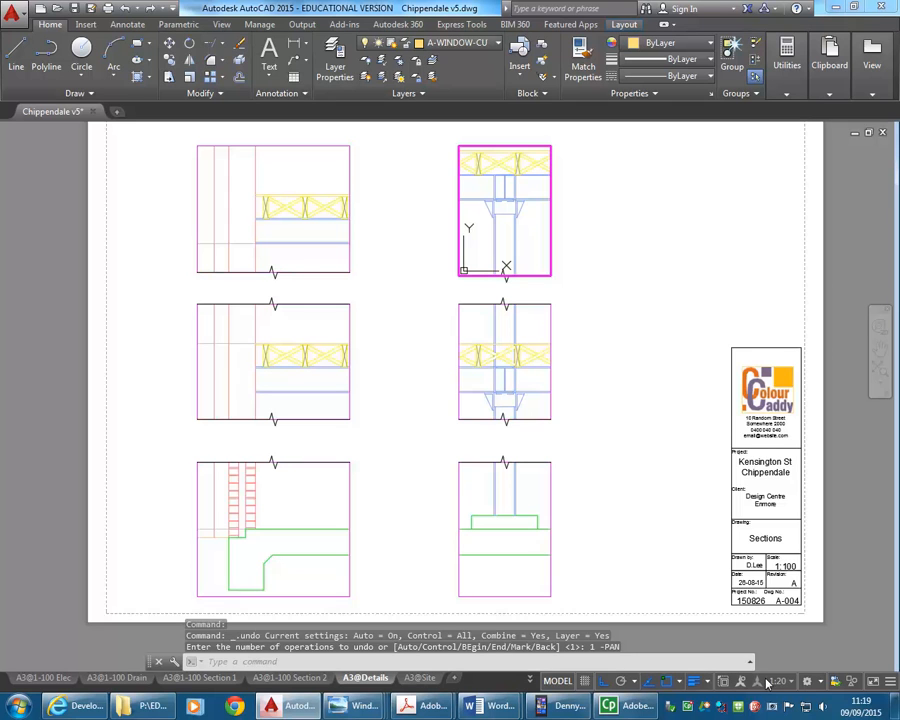
# Unlock the upper column-head viewport and pan its view 500 straight down using -PAN to match the wall-junction detail.
pyautogui.click(260, 228)
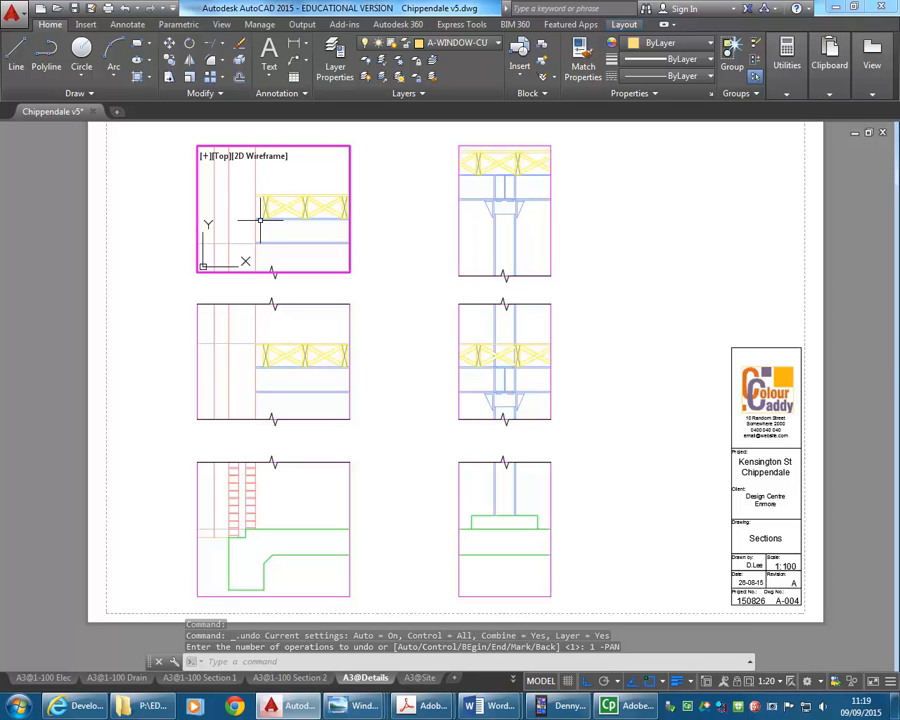
pyautogui.click(503, 246)
pyautogui.click(289, 233)
pyautogui.click(478, 237)
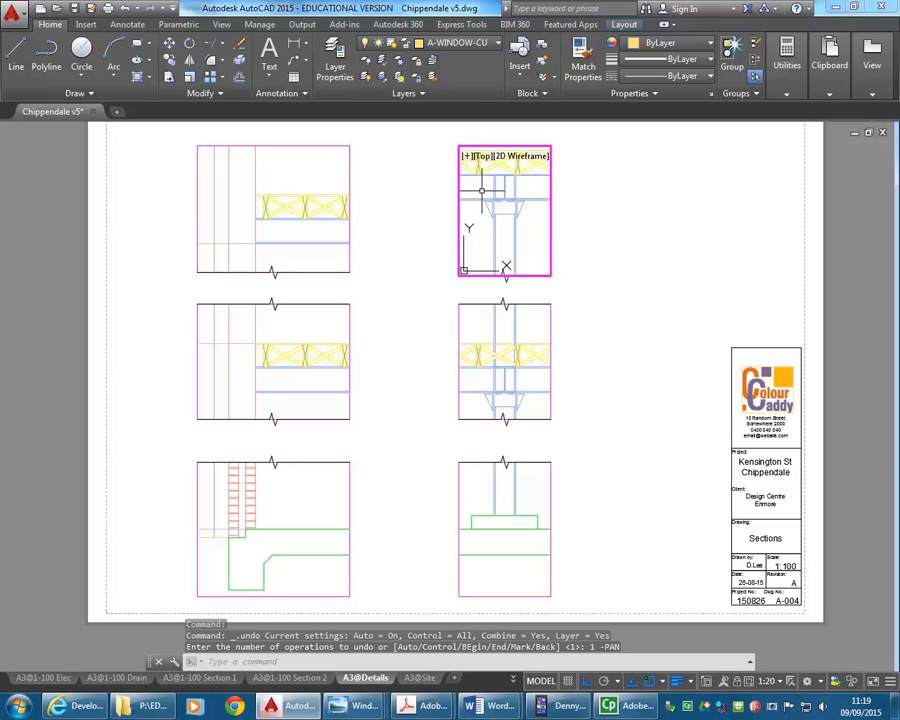
pyautogui.write('-pan')
pyautogui.press('Return')
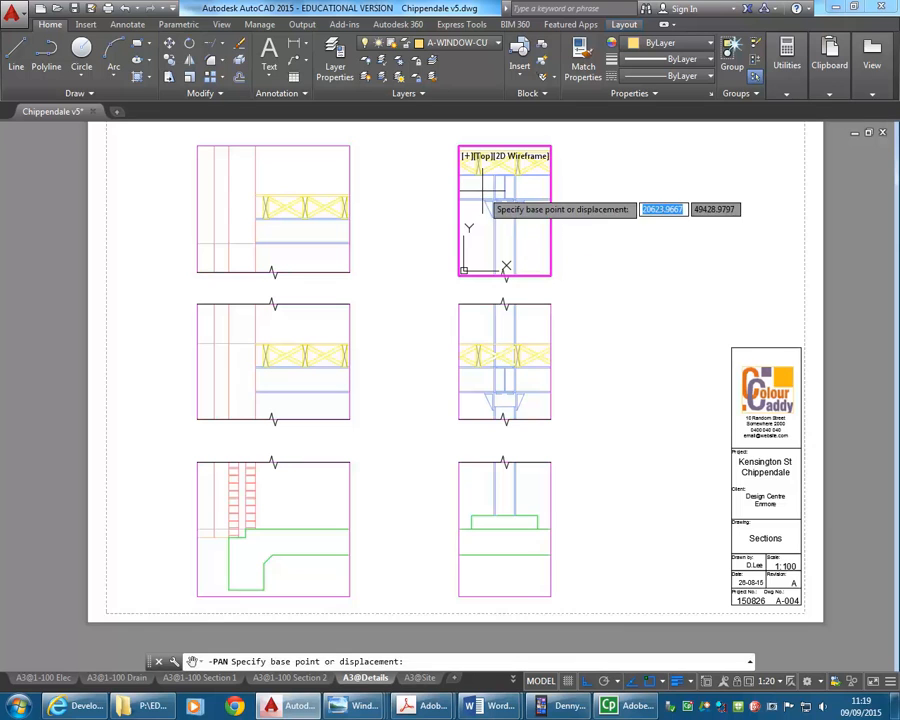
pyautogui.click(506, 266)
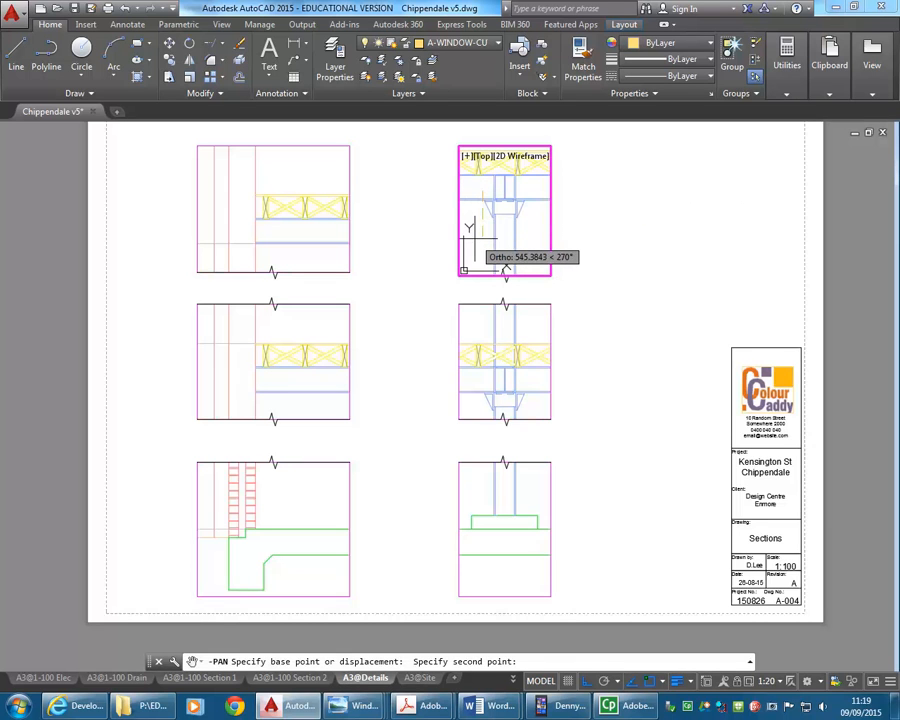
pyautogui.write('pan')
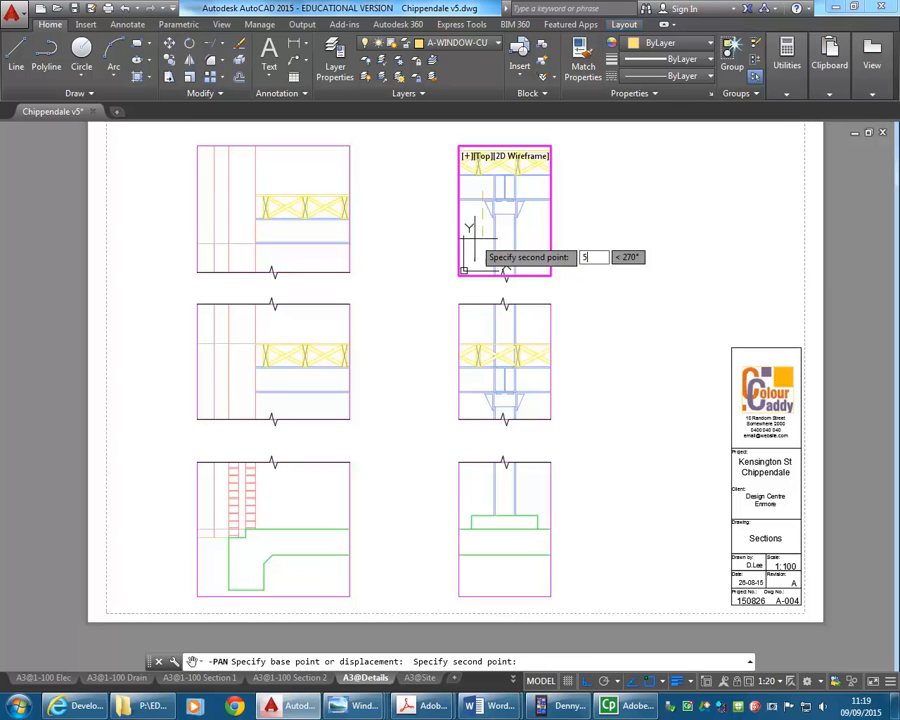
pyautogui.press('Return')
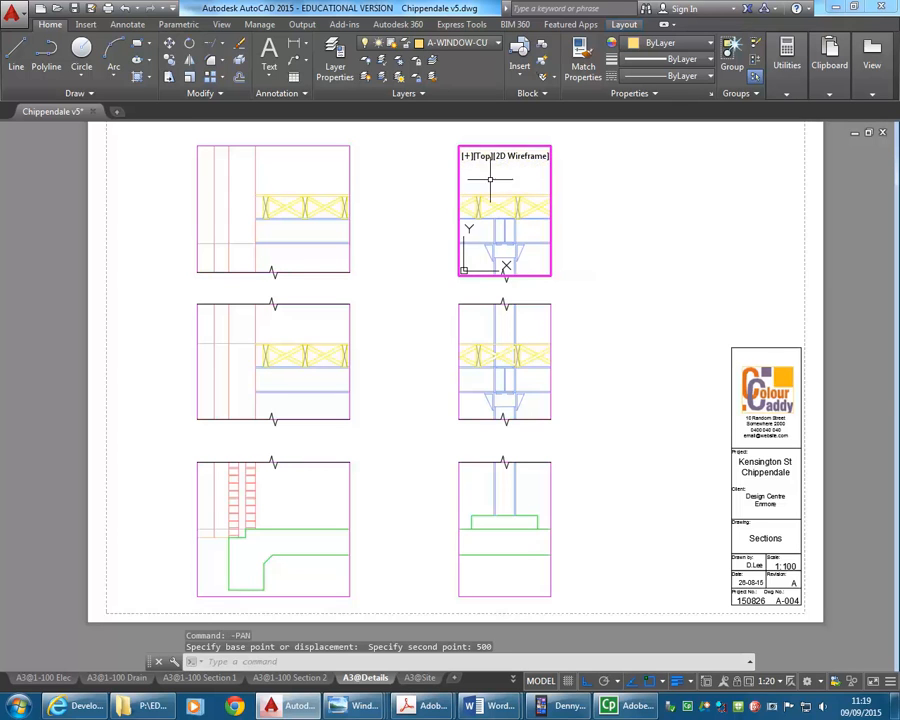
# Leave the detail viewport and return to model space at the top floor's junction with the window-side wall.
pyautogui.doubleClick(393, 238)
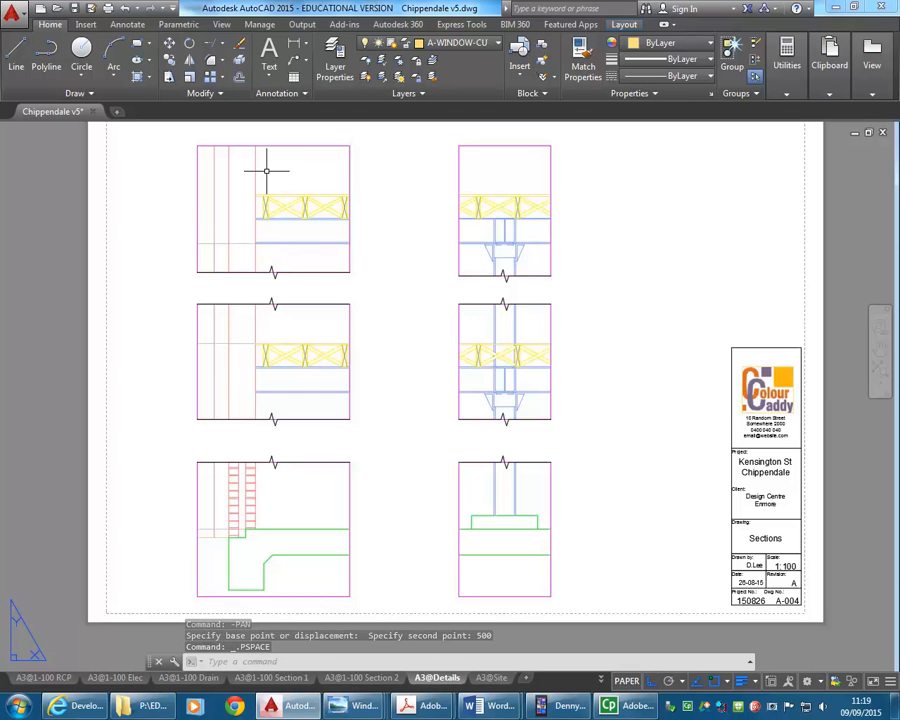
pyautogui.click(601, 679)
pyautogui.click(615, 526)
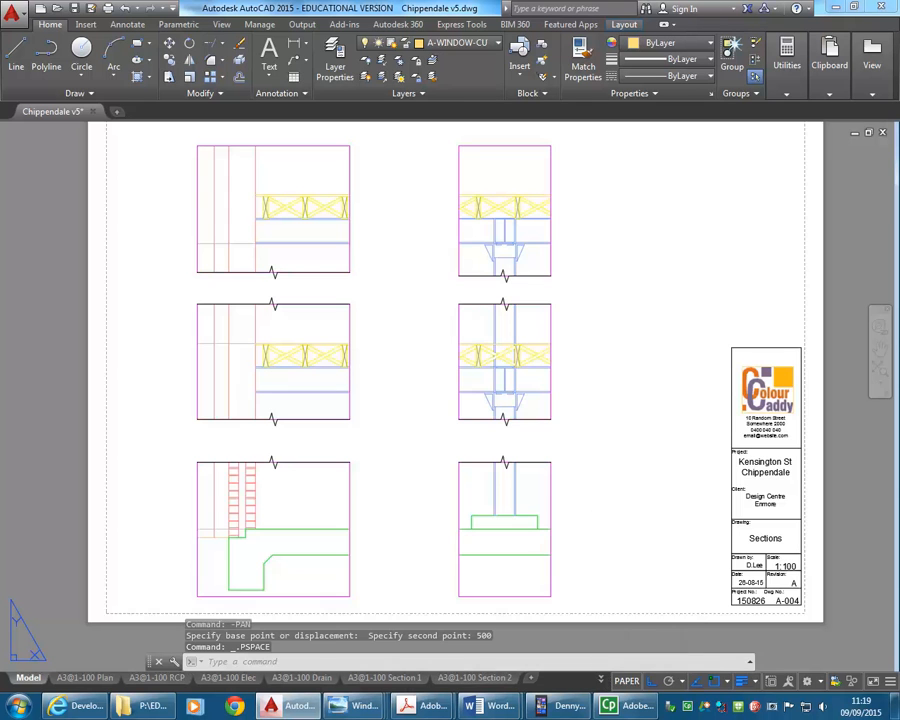
pyautogui.scroll(5, 211, 412)
pyautogui.scroll(4, 211, 412)
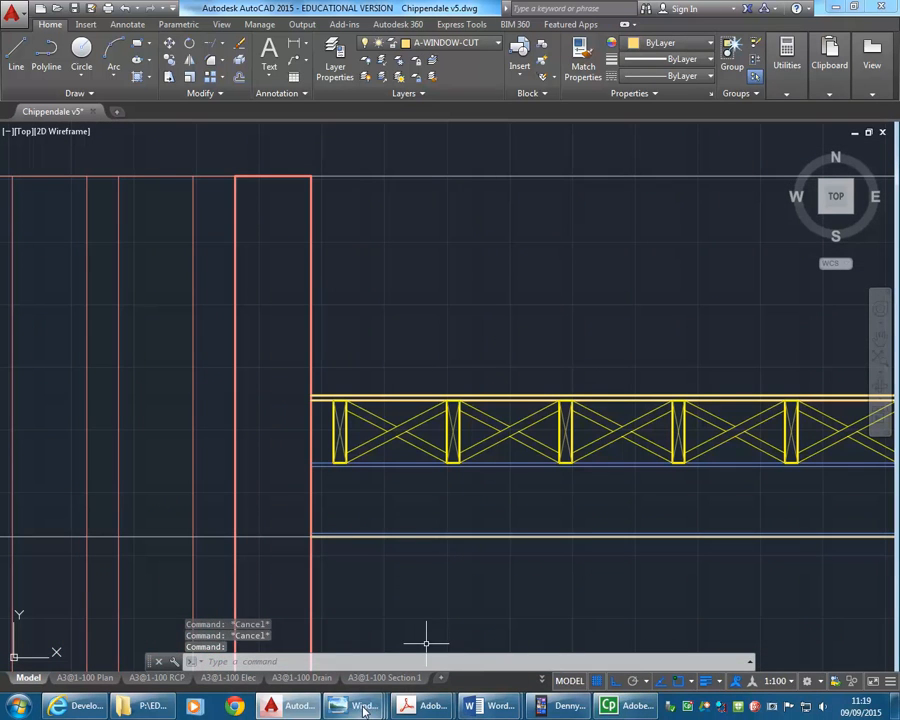
# Switch to Windows Photo Viewer and examine the flat roof components in flat_roof_components.jpg.
pyautogui.moveTo(358, 706)
pyautogui.click(496, 655)
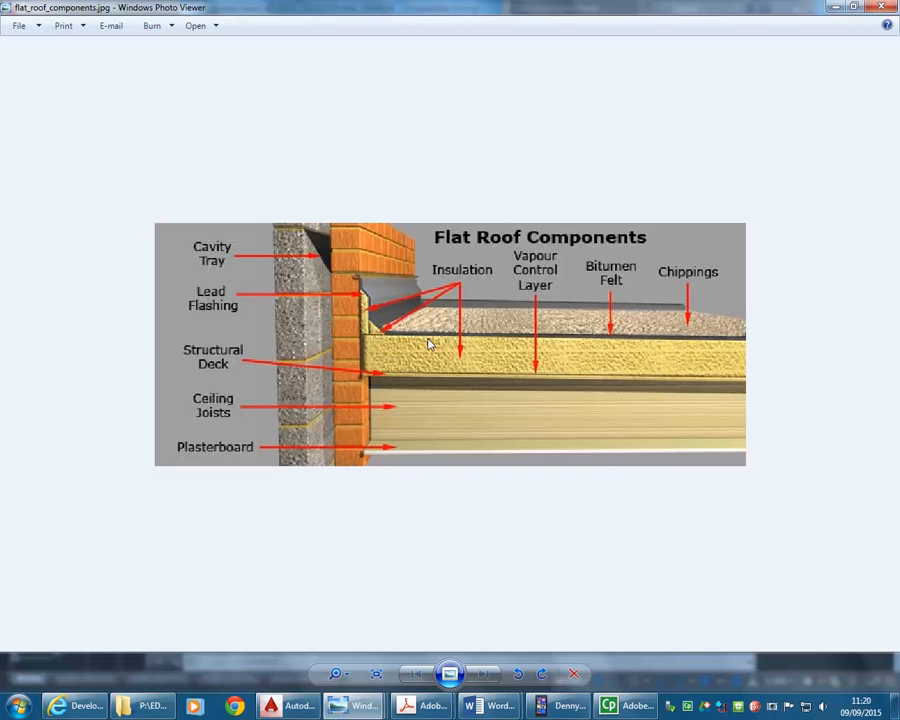
# Switch back to AutoCAD and offset the top line of the roof deck 100 upwards for the insulation thickness.
pyautogui.click(833, 8)
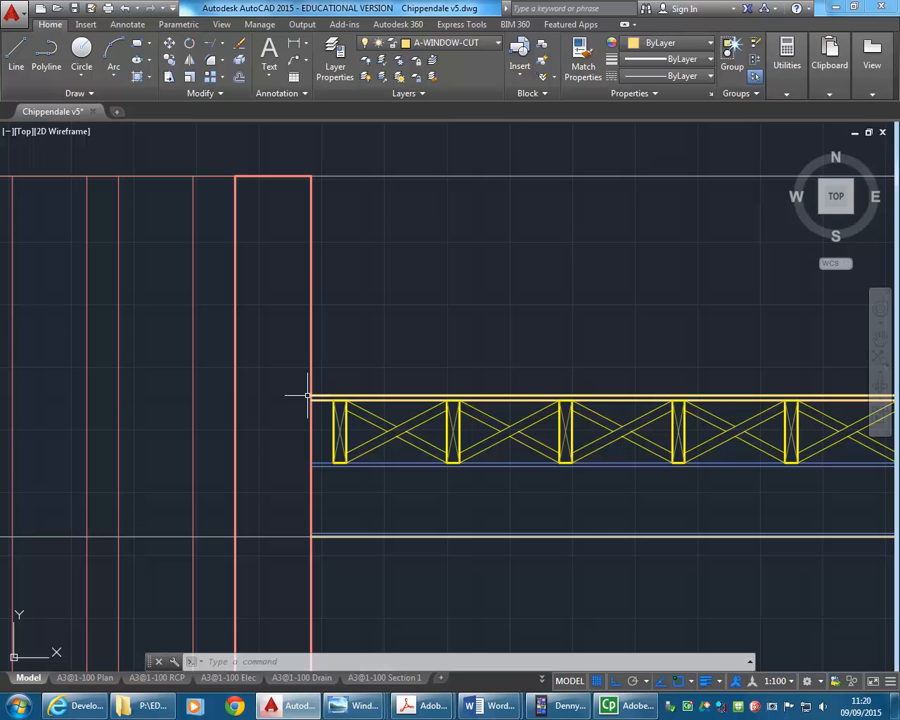
pyautogui.write('o')
pyautogui.press('Return')
pyautogui.write('100')
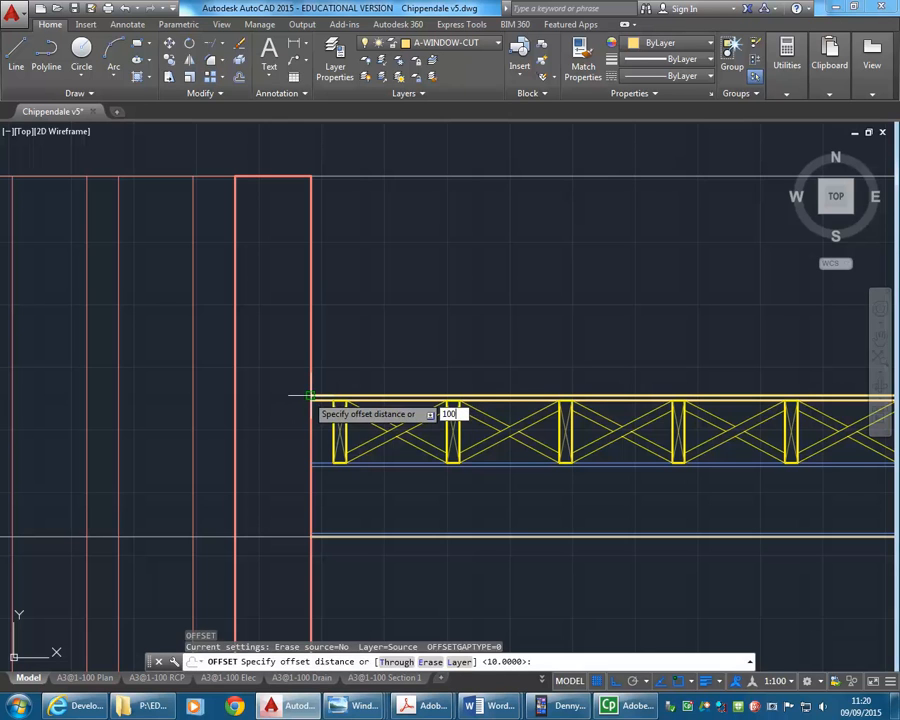
pyautogui.press('Return')
pyautogui.click(334, 399)
pyautogui.click(346, 338)
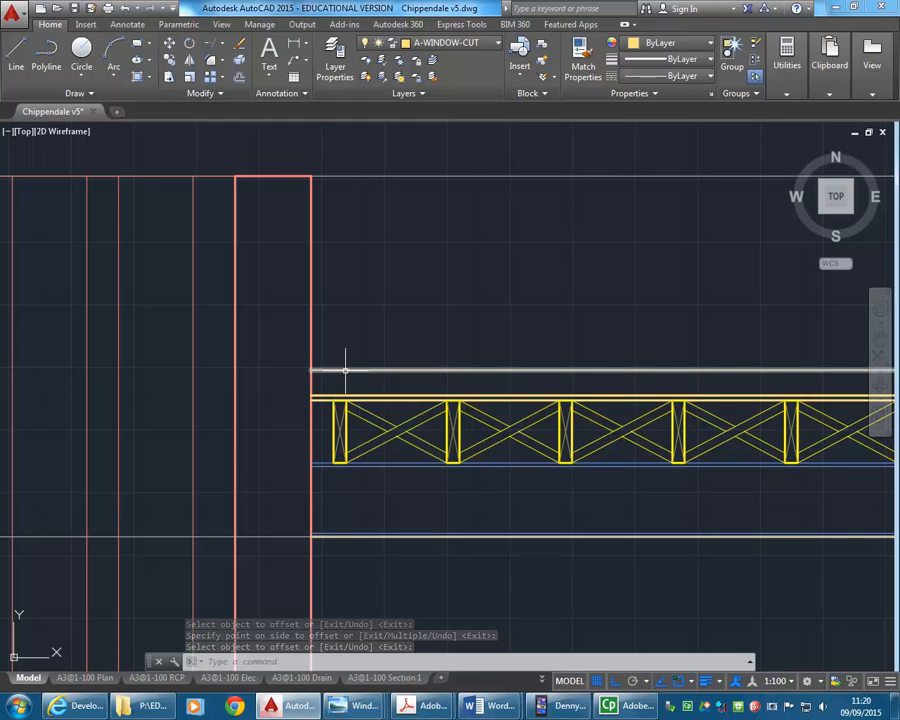
# Offset the insulation's upper line 5 upwards to represent the bitumen felt.
pyautogui.scroll(4, 294, 370)
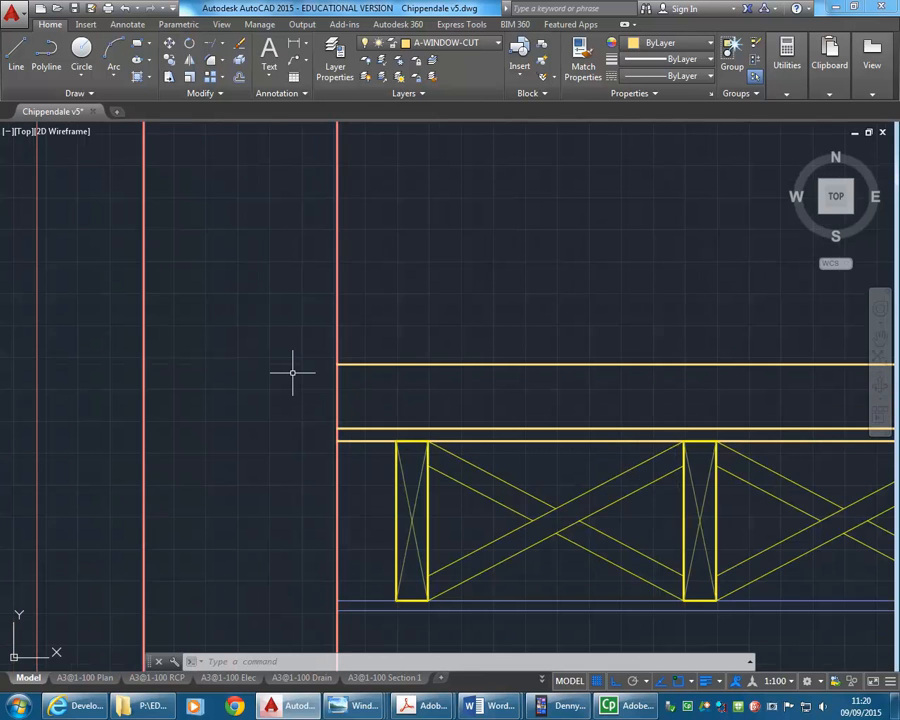
pyautogui.press('Return')
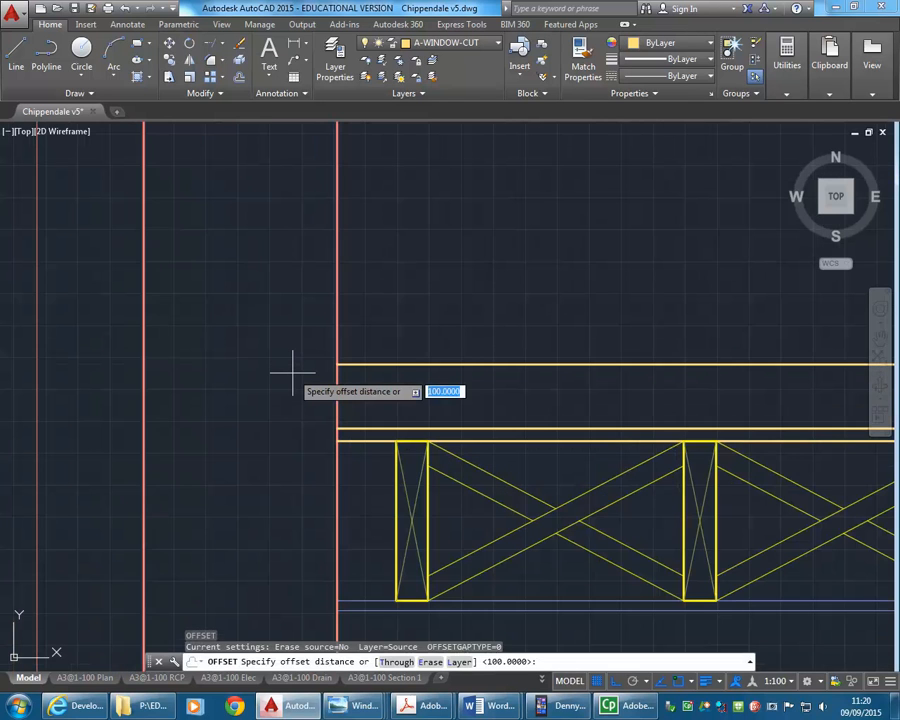
pyautogui.write('5')
pyautogui.press('Return')
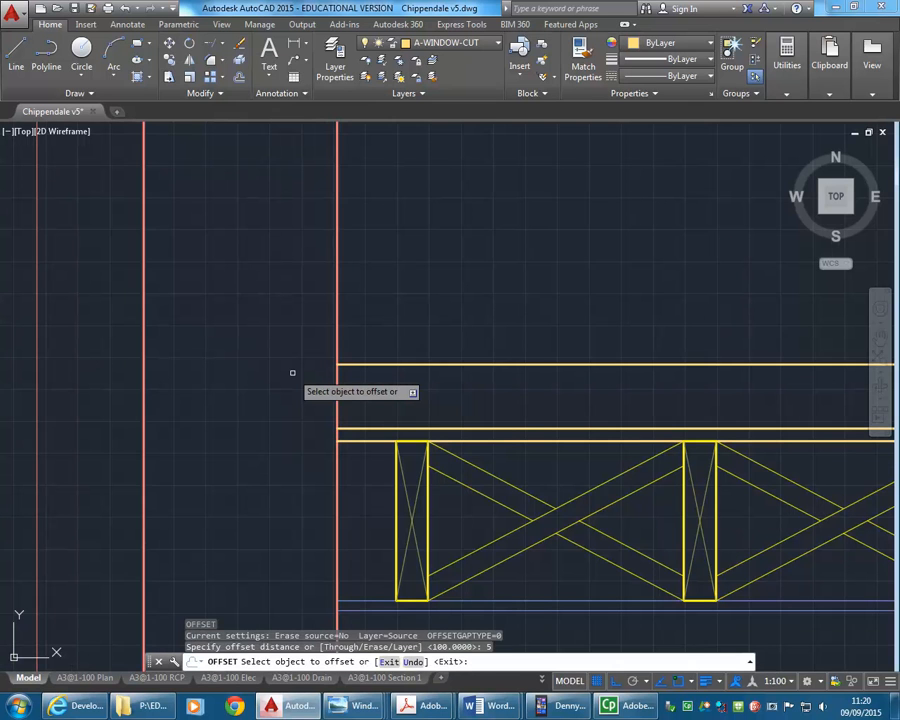
pyautogui.click(423, 364)
pyautogui.click(414, 310)
pyautogui.press('Return')
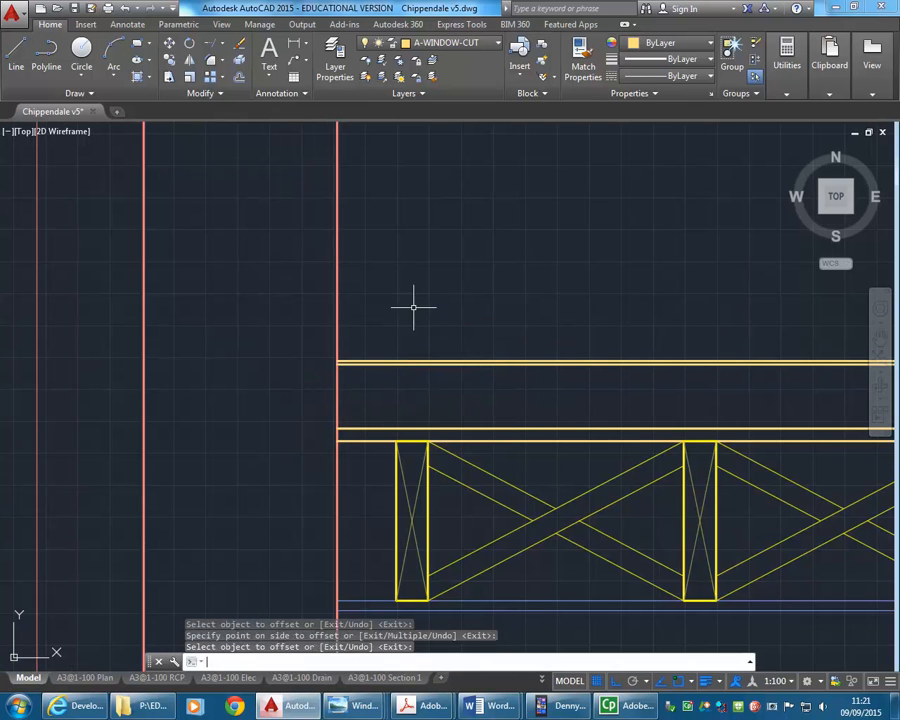
# Create a layer named A-INSULATION with colour 121 and make it current.
pyautogui.write('la')
pyautogui.press('Return')
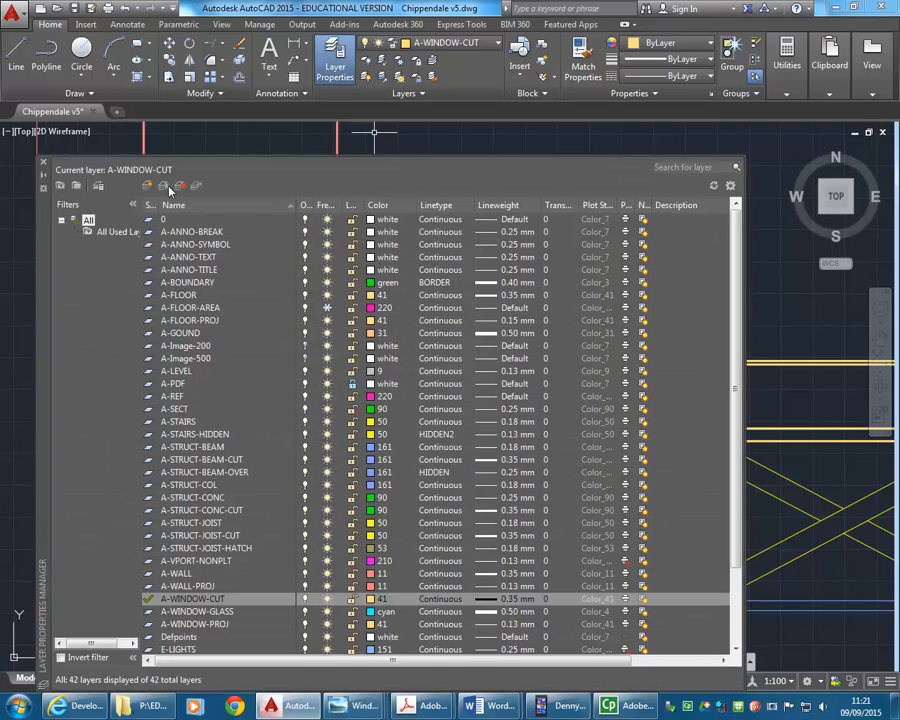
pyautogui.click(149, 187)
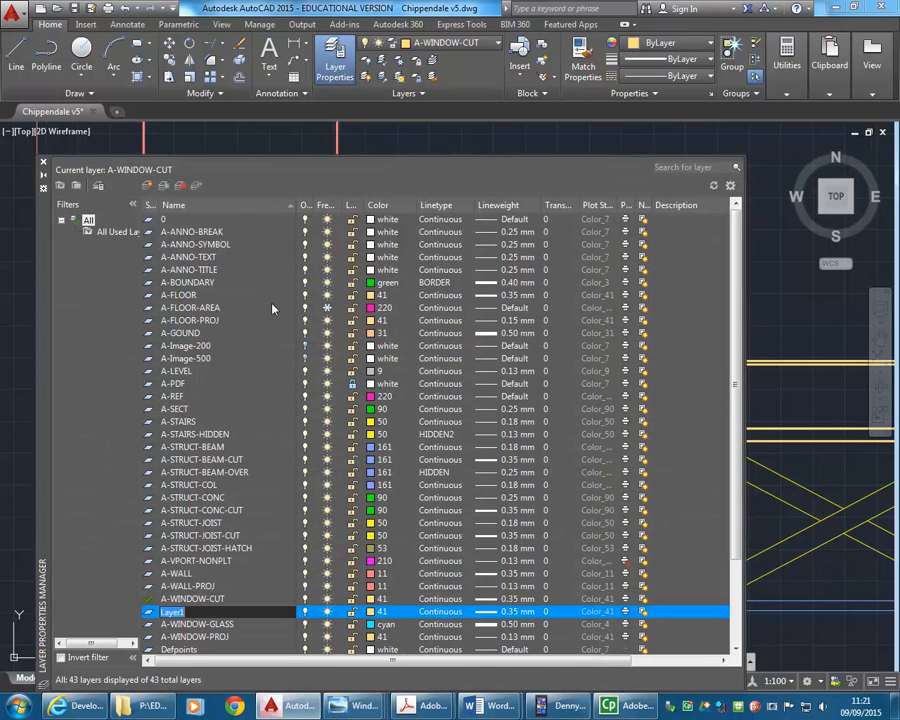
pyautogui.write('A-INSULATION')
pyautogui.press('Return')
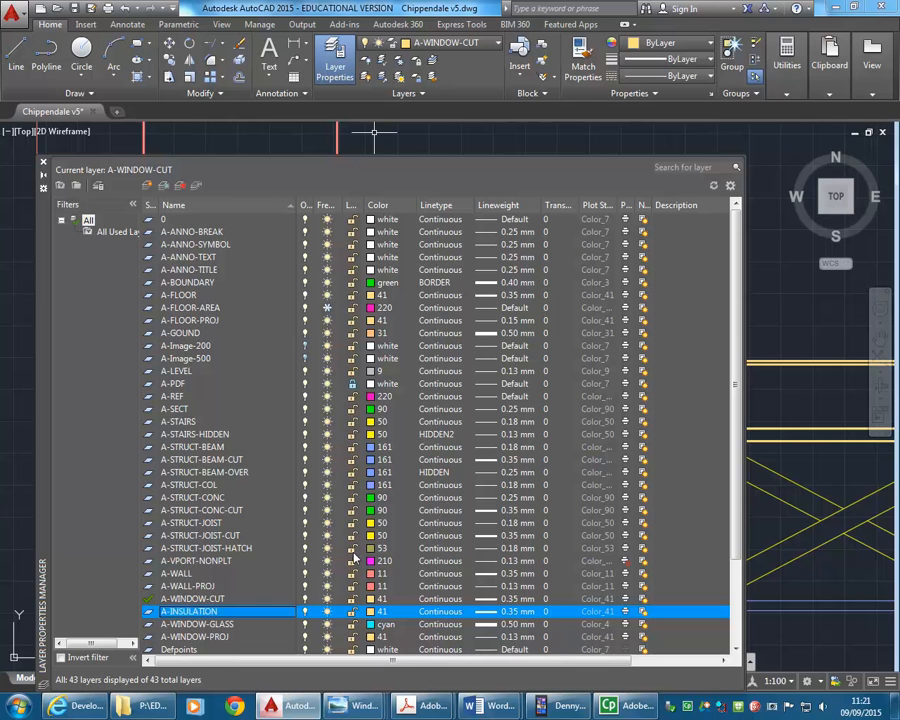
pyautogui.click(371, 612)
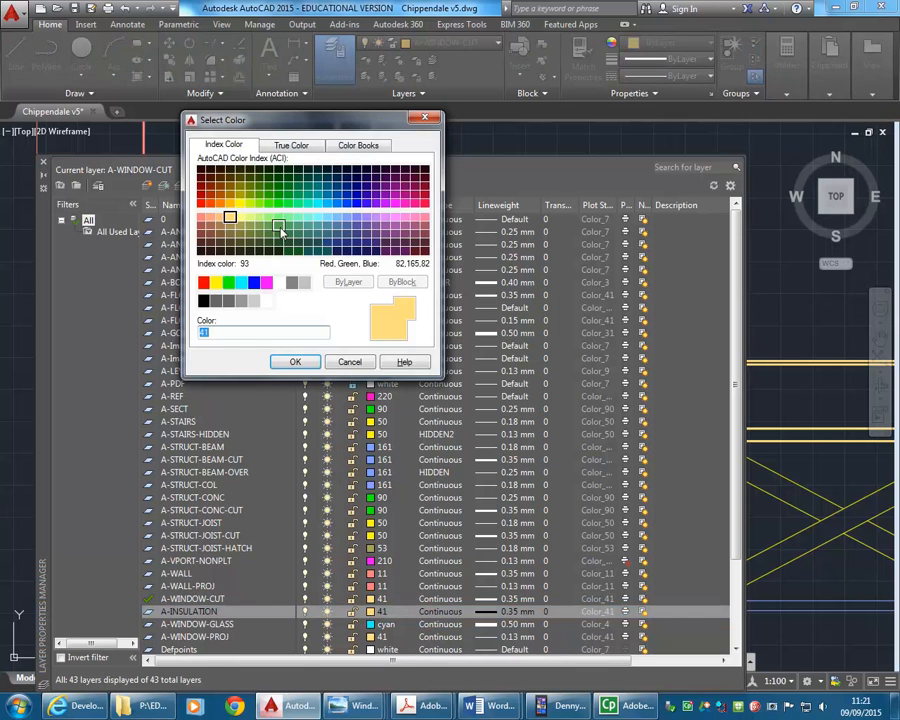
pyautogui.click(308, 217)
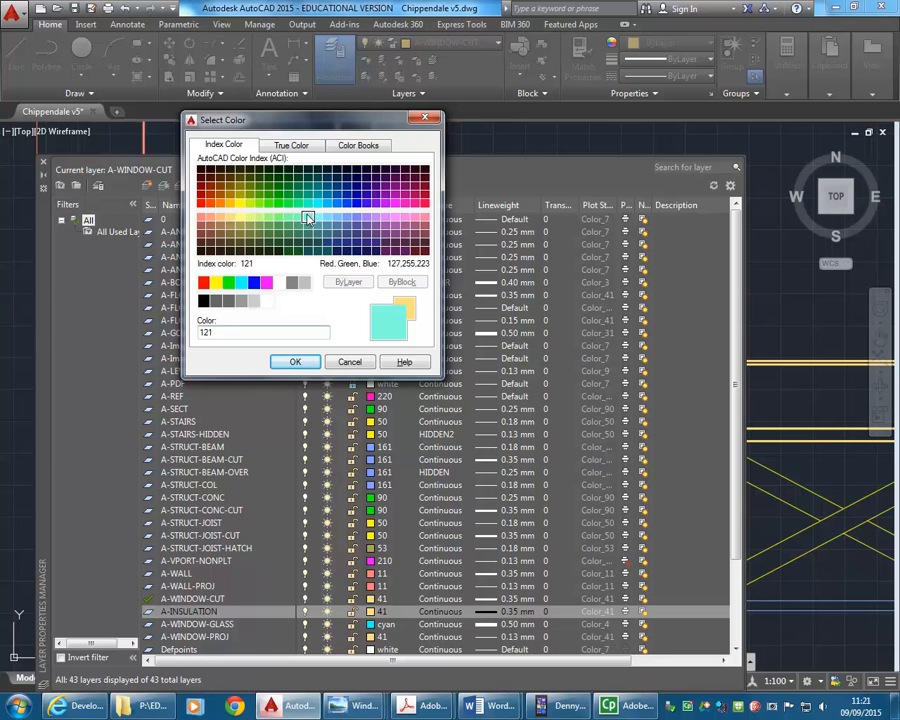
pyautogui.click(295, 361)
pyautogui.click(196, 186)
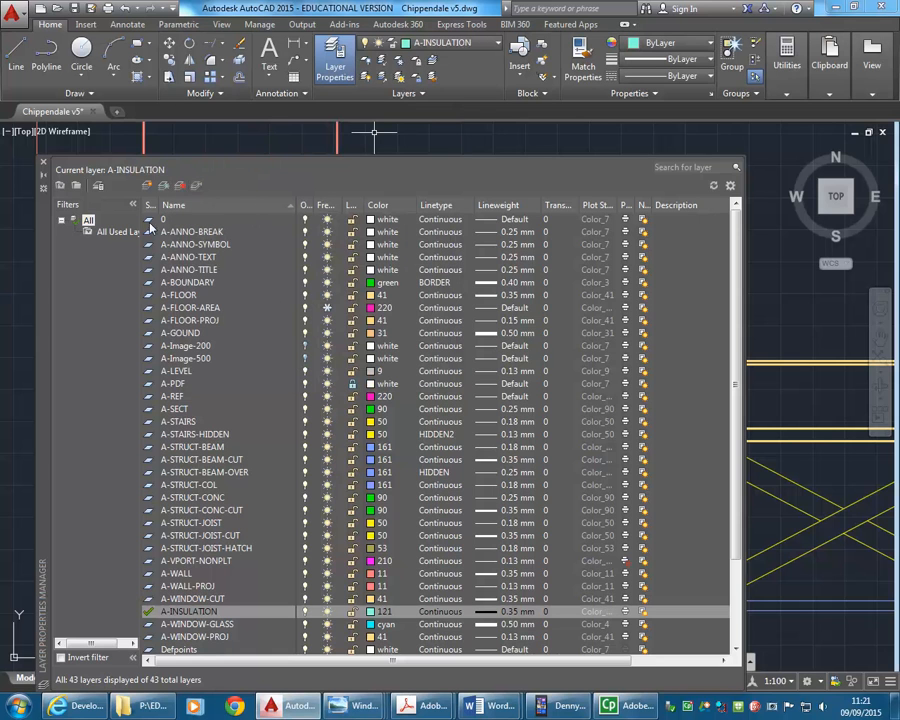
# Create another new layer named A-BITUMEN-FELT.
pyautogui.click(146, 186)
pyautogui.write('A-')
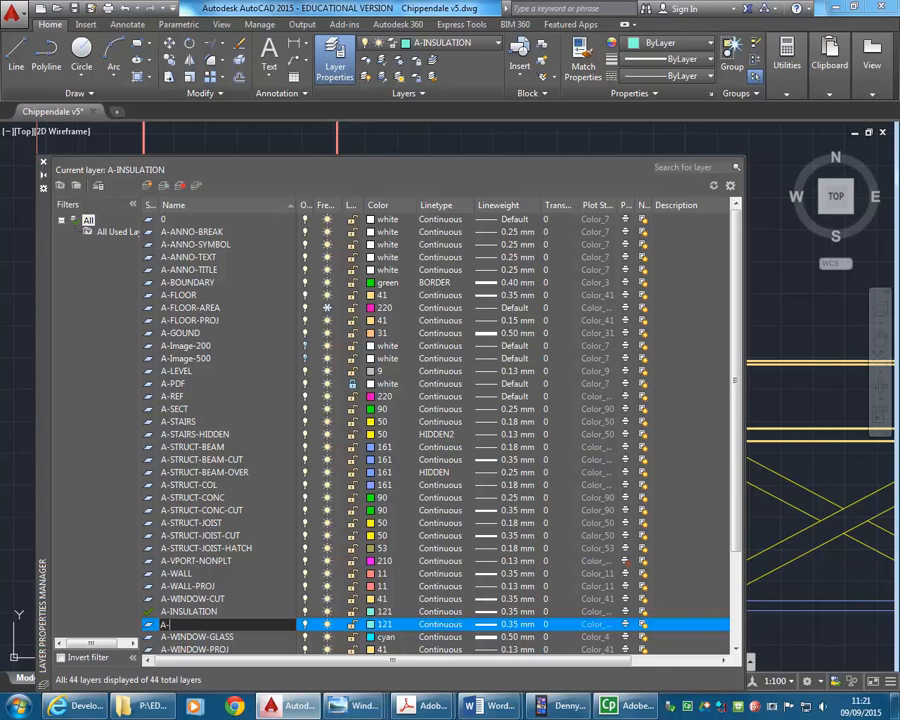
pyautogui.write('BITUMEN')
pyautogui.press('Return')
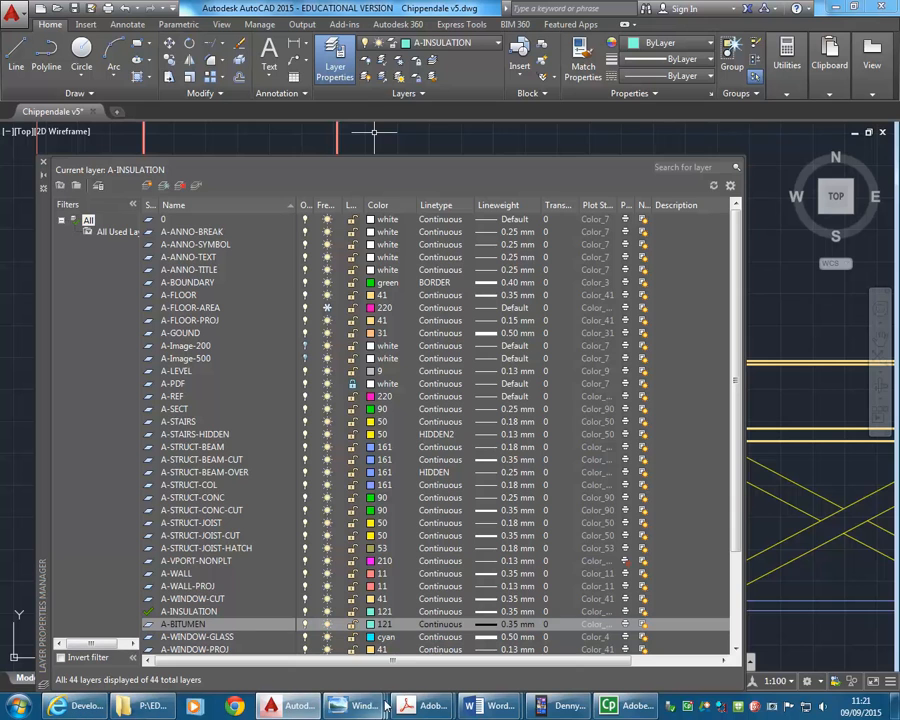
pyautogui.moveTo(385, 705)
pyautogui.moveTo(525, 641)
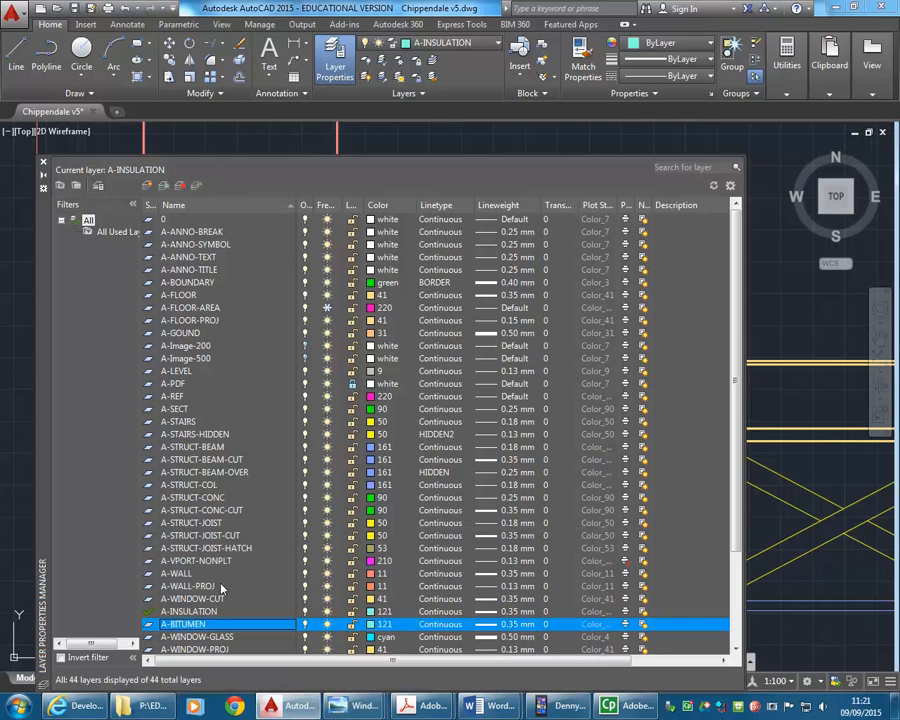
pyautogui.click(212, 624)
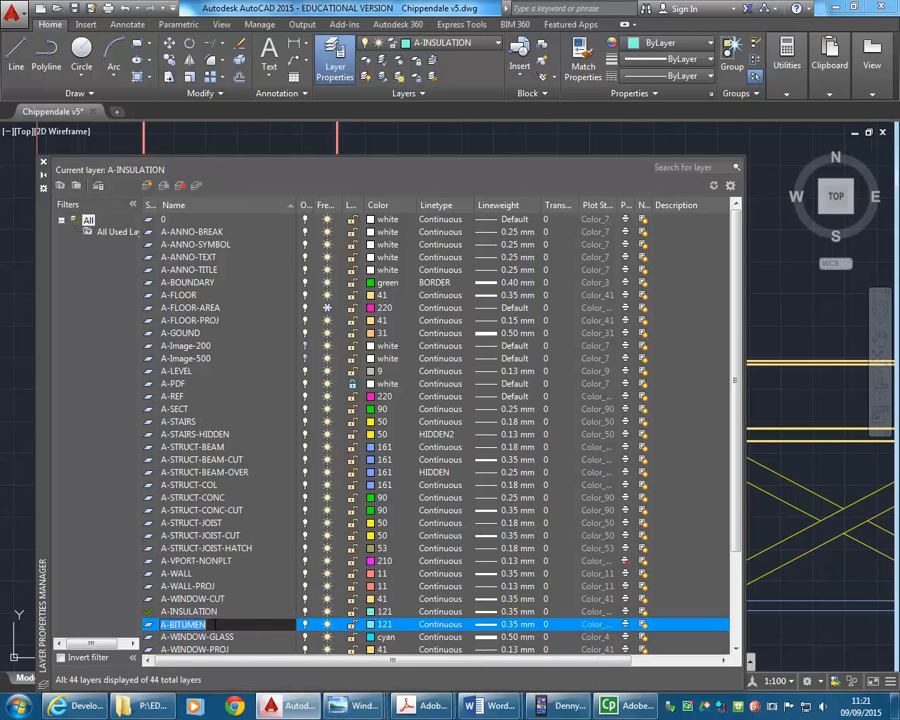
pyautogui.write('-FELT')
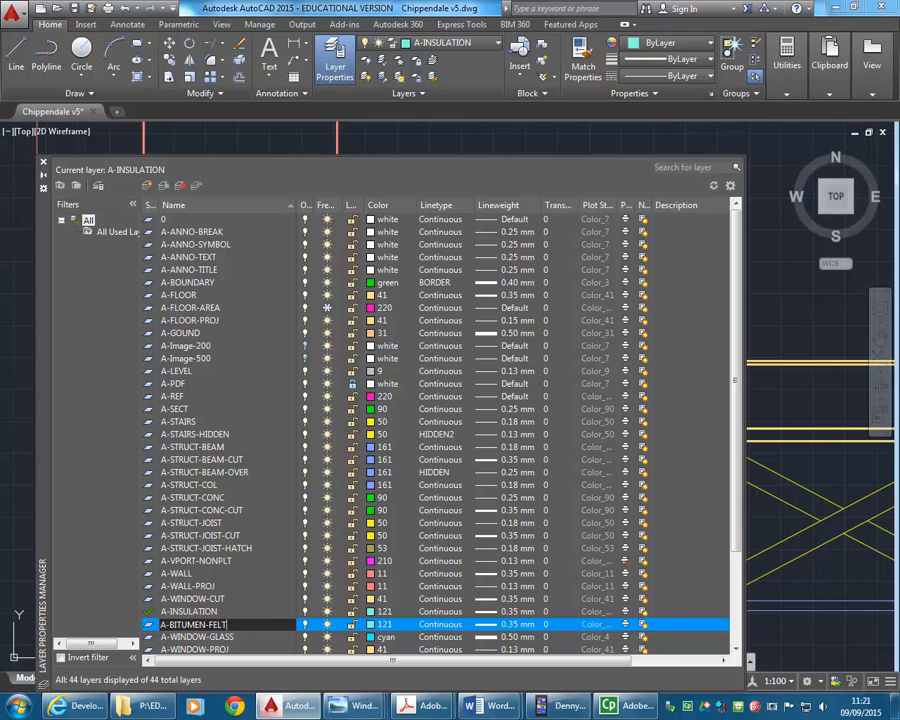
pyautogui.press('Return')
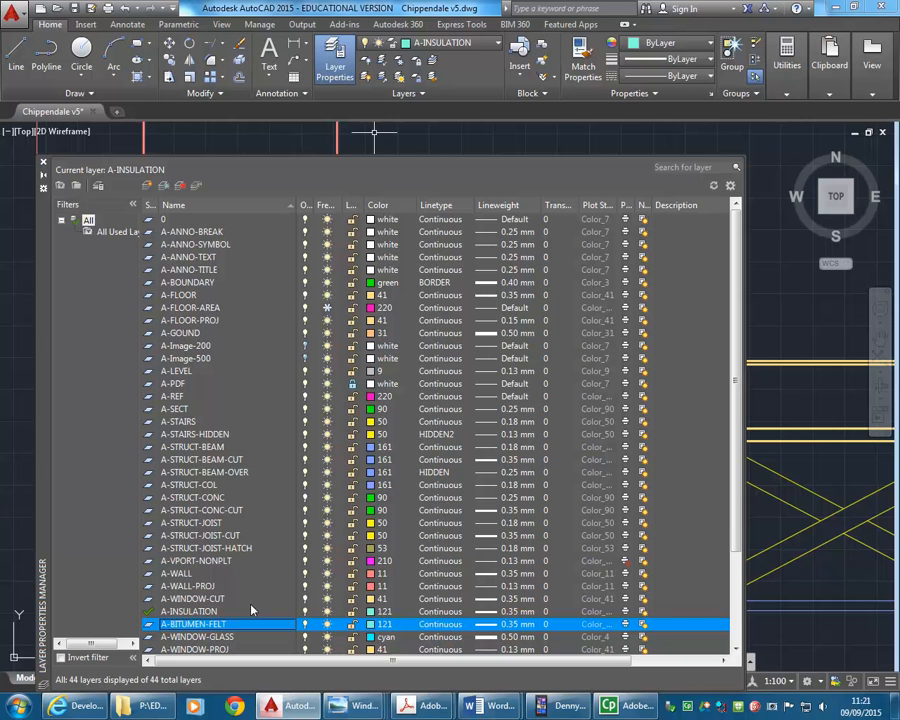
# Set the A-BITUMEN-FELT layer's colour to 150 and close the layer manager.
pyautogui.click(371, 624)
pyautogui.click(339, 218)
pyautogui.click(336, 203)
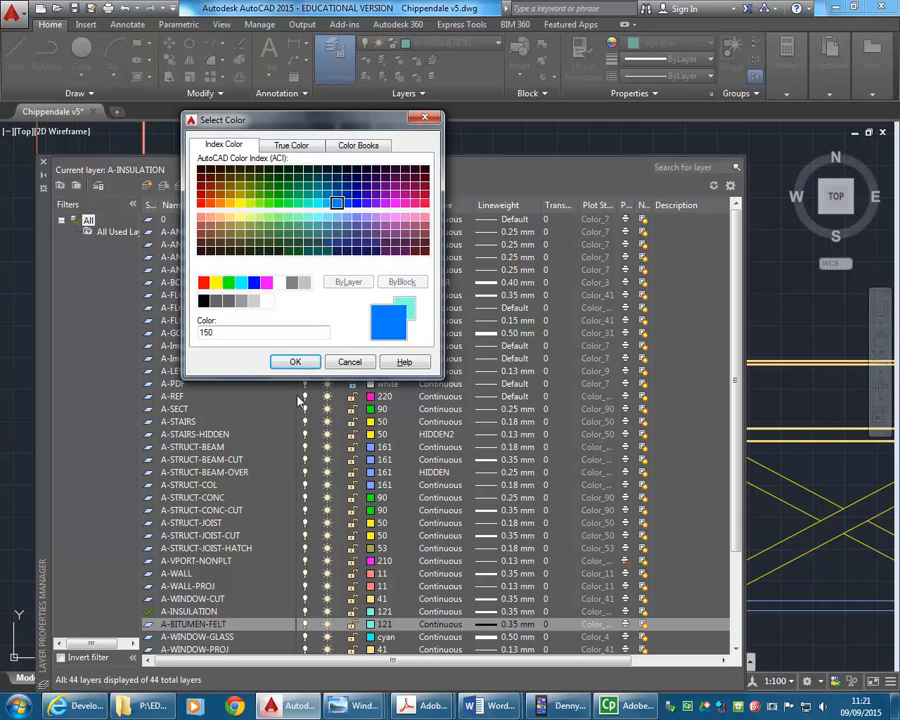
pyautogui.click(295, 361)
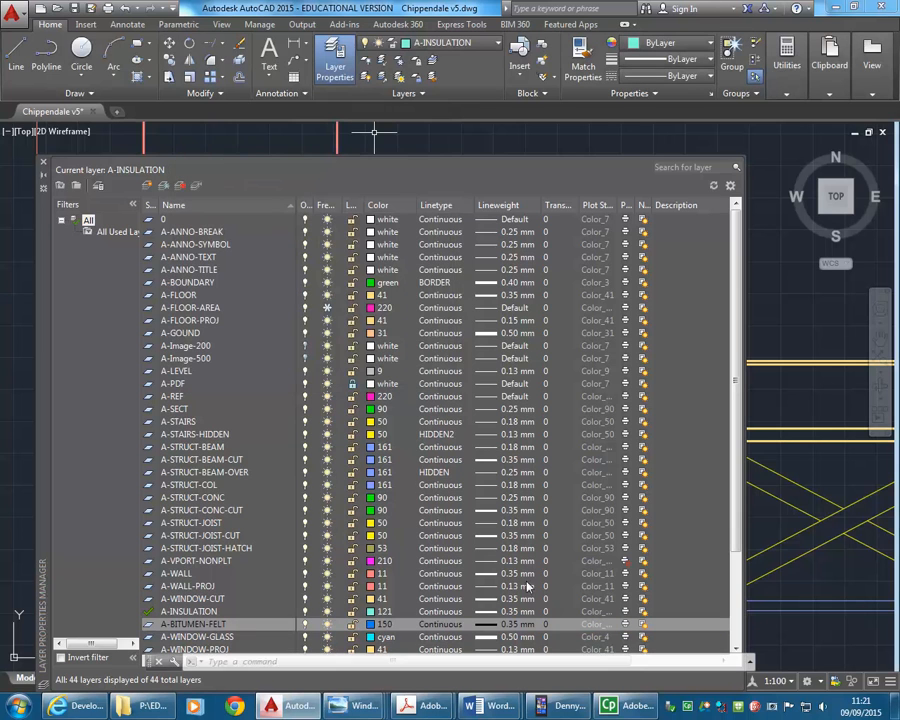
pyautogui.click(484, 626)
pyautogui.scroll(-2, 95, 320)
pyautogui.click(95, 319)
pyautogui.click(79, 434)
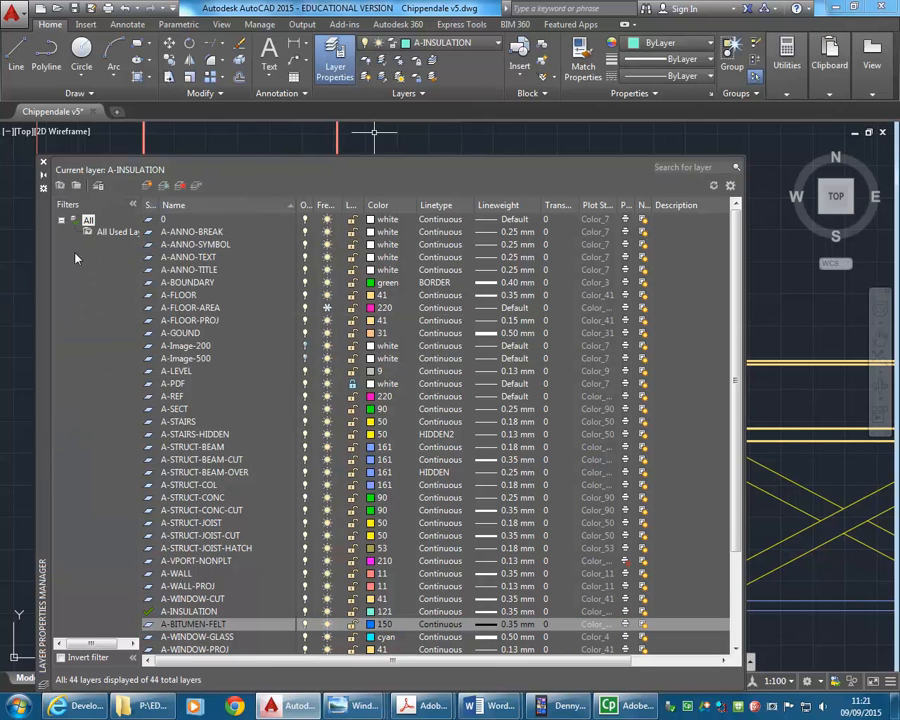
pyautogui.click(44, 163)
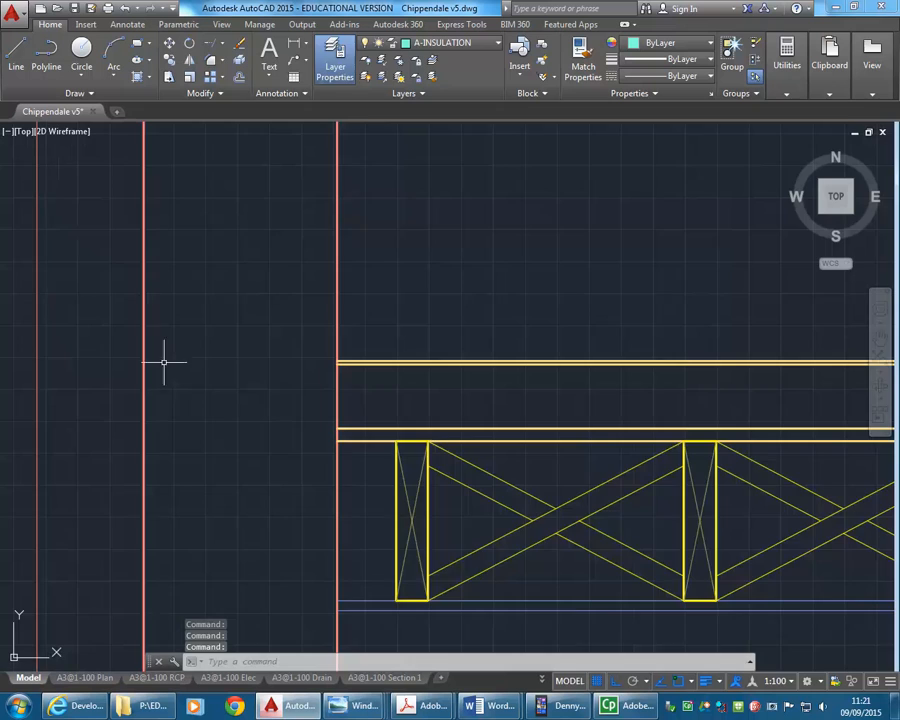
# Examine the window frames, glazing and floor junctions along the window-side wall of the section.
pyautogui.scroll(-3, 294, 546)
pyautogui.scroll(-5, 368, 477)
pyautogui.scroll(8, 380, 430)
pyautogui.scroll(3, 348, 340)
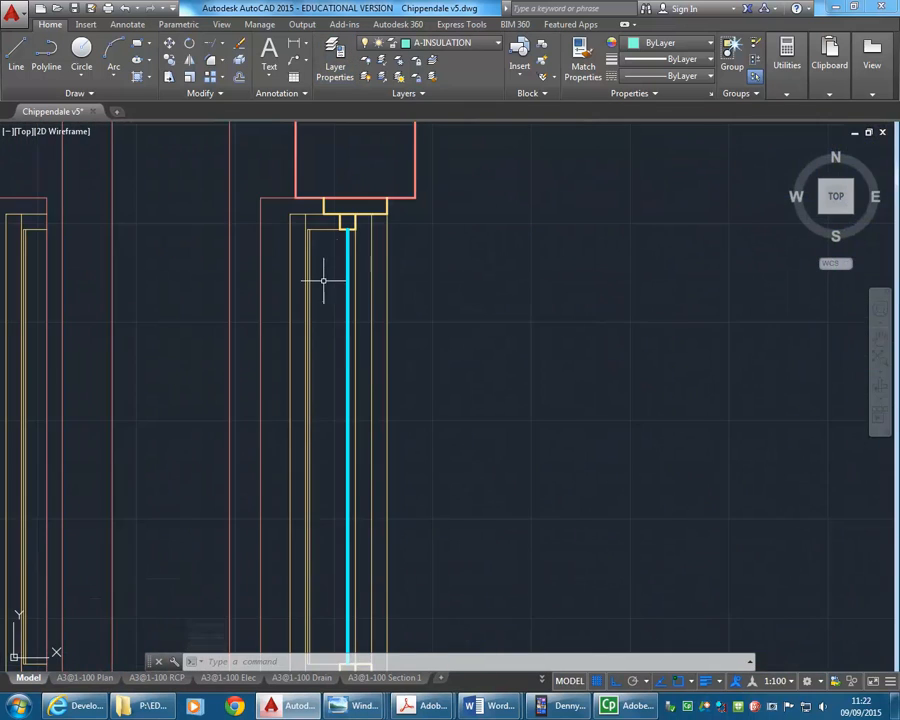
pyautogui.scroll(3, 338, 258)
pyautogui.moveTo(344, 207); pyautogui.dragTo(350, 318, button='middle')
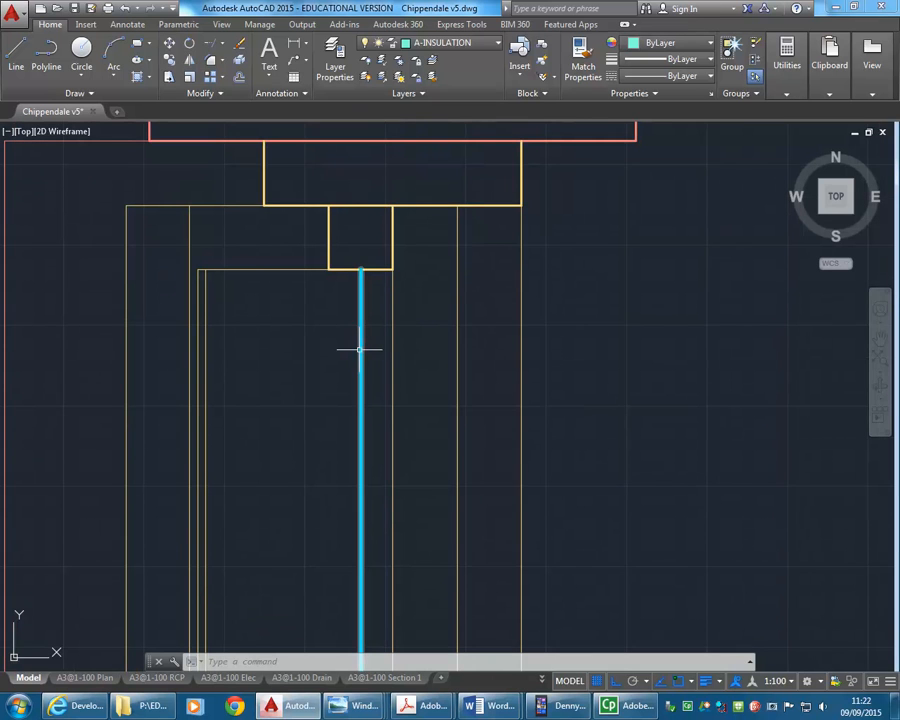
pyautogui.scroll(-2, 358, 281)
pyautogui.scroll(-5, 357, 283)
pyautogui.moveTo(400, 310); pyautogui.dragTo(400, 376, button='middle')
pyautogui.moveTo(418, 247); pyautogui.dragTo(388, 392, button='middle')
pyautogui.moveTo(384, 176)
pyautogui.mouseDown(button='middle')
pyautogui.moveTo(376, 320)
pyautogui.moveTo(422, 145)
pyautogui.mouseUp(button='middle')
pyautogui.scroll(2, 318, 530)
pyautogui.scroll(2, 318, 530)
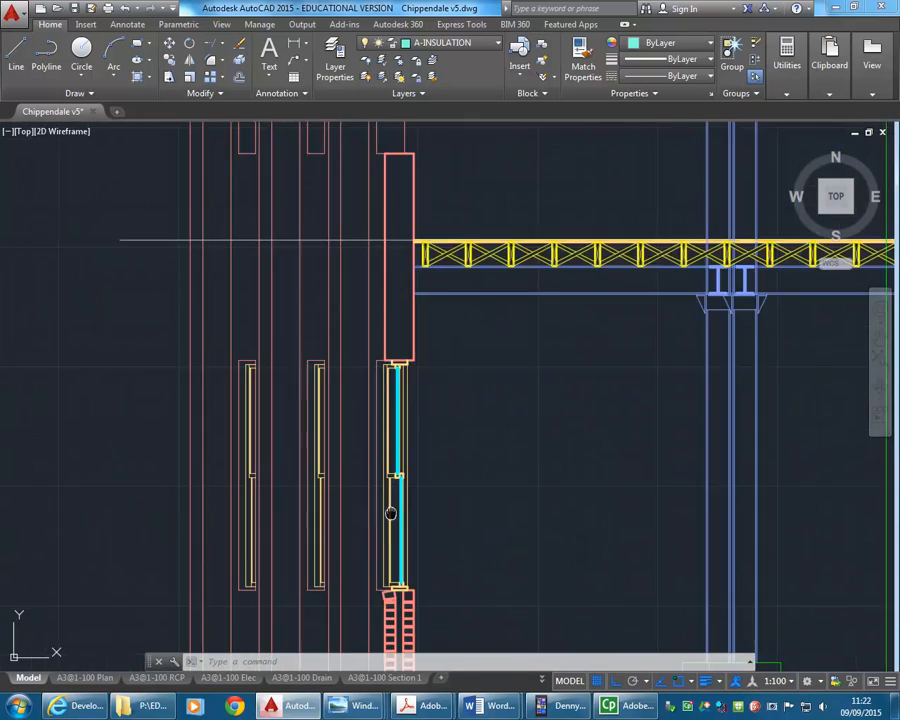
pyautogui.scroll(-2, 430, 268)
pyautogui.moveTo(430, 282); pyautogui.dragTo(400, 536, button='middle')
pyautogui.moveTo(434, 202); pyautogui.dragTo(408, 422, button='middle')
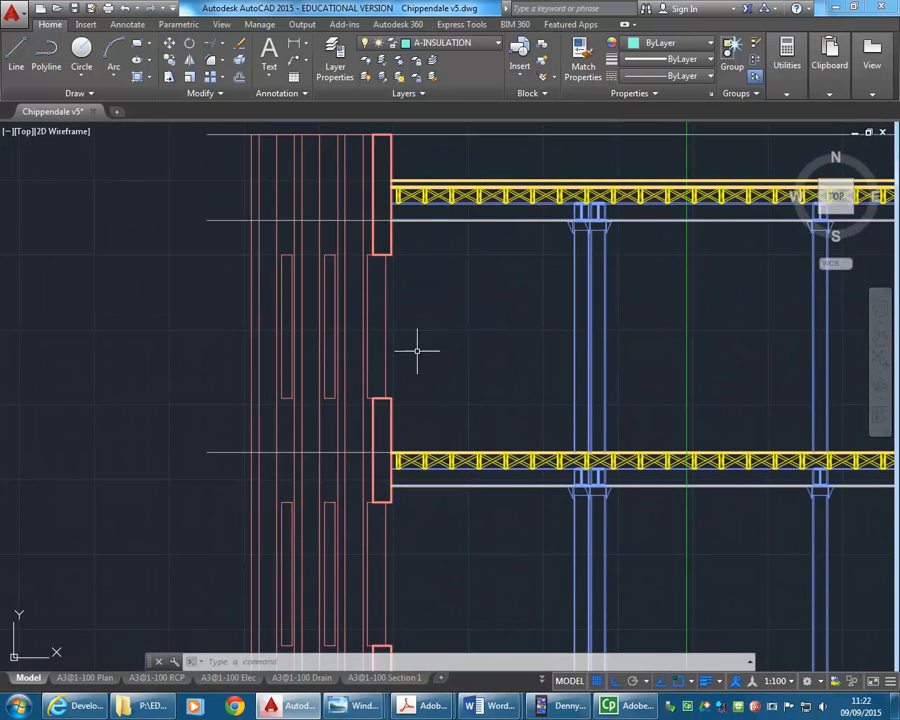
# Assign the uppermost roof line at the window-side wall to the A-BITUMEN-FELT layer and clear the selection.
pyautogui.moveTo(418, 335); pyautogui.dragTo(398, 496, button='middle')
pyautogui.scroll(3, 360, 352)
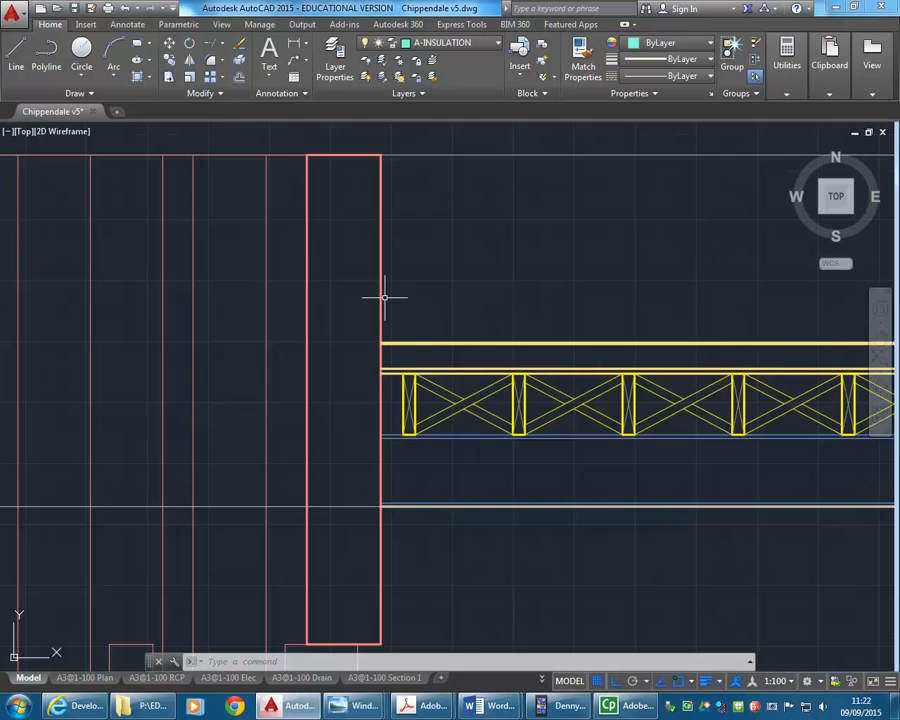
pyautogui.scroll(5, 365, 335)
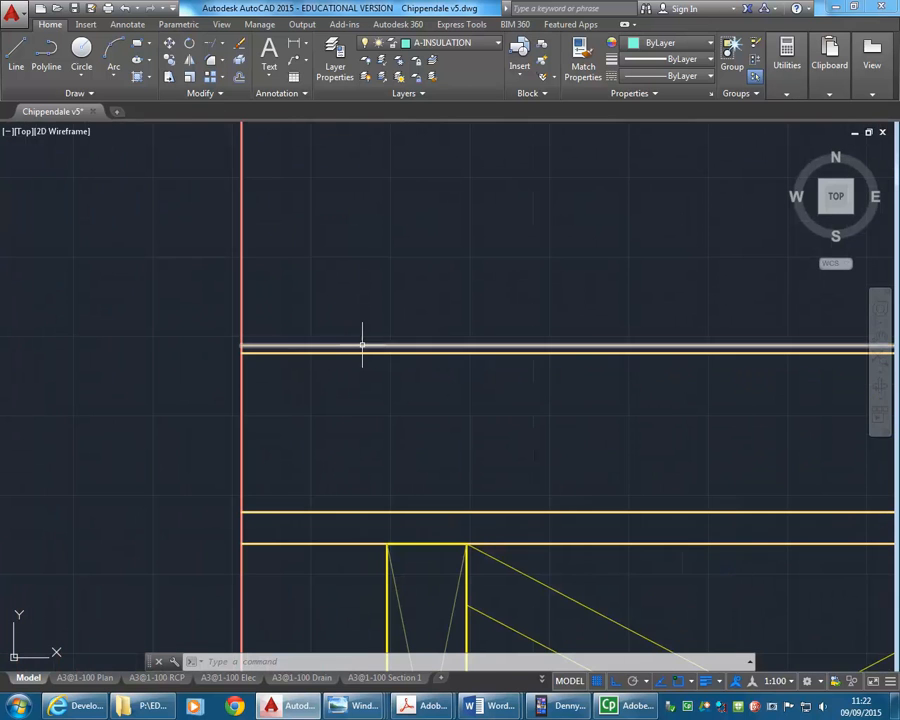
pyautogui.click(362, 346)
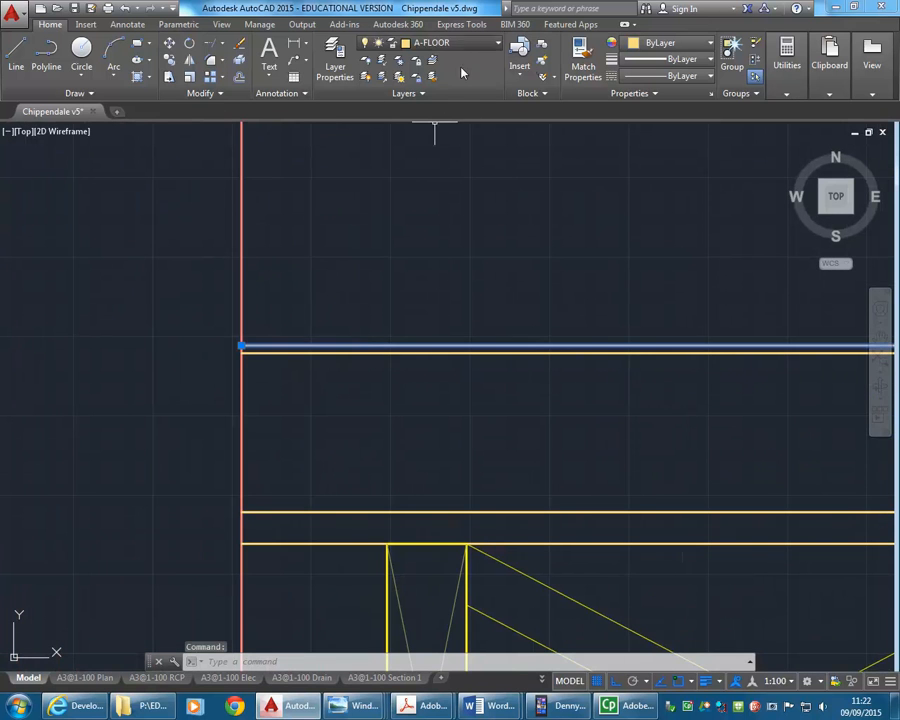
pyautogui.click(450, 42)
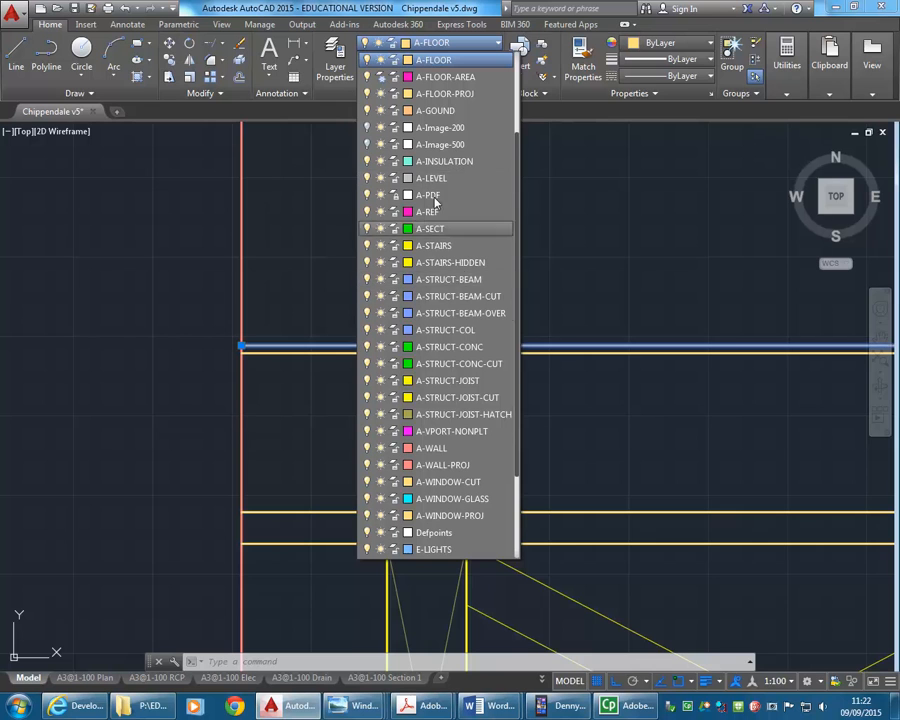
pyautogui.scroll(3, 435, 175)
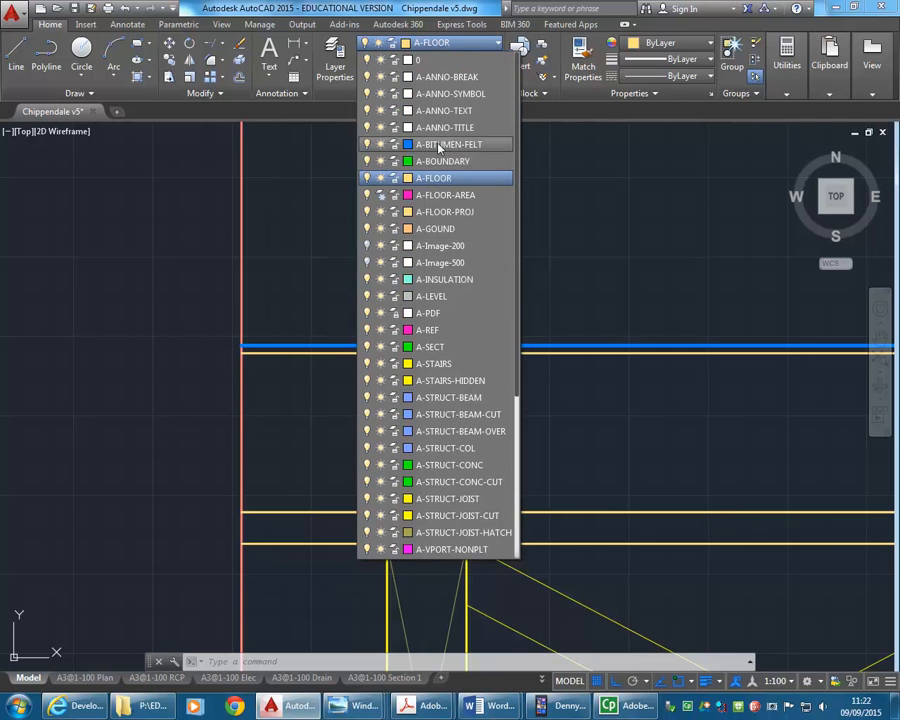
pyautogui.click(438, 146)
pyautogui.press('Escape')
pyautogui.press('Escape')
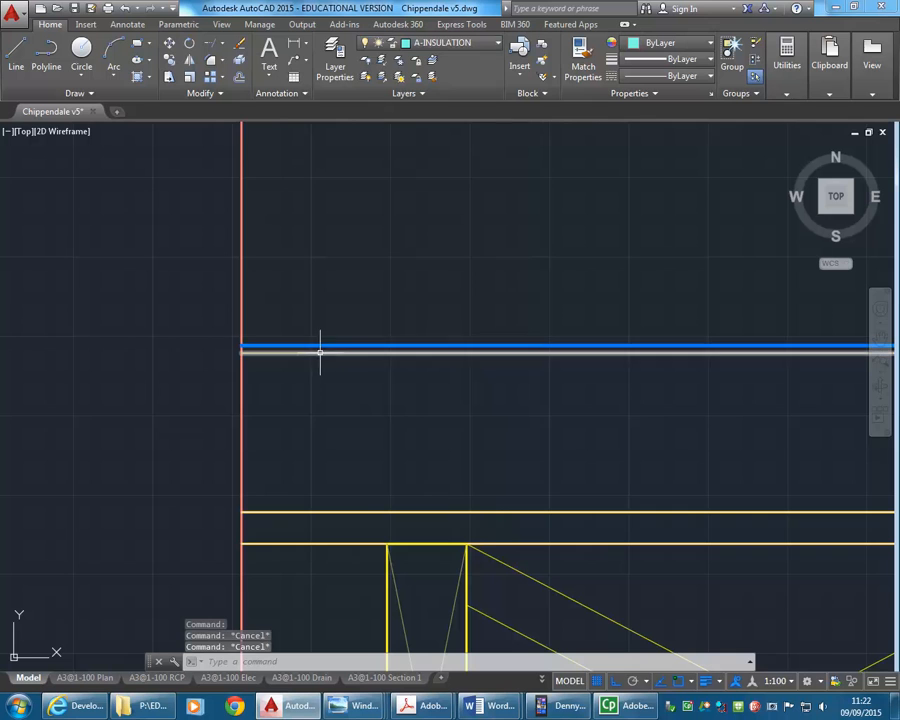
# Assign the line just below the bitumen felt and the deck's top line to the A-INSULATION layer and clear the selection.
pyautogui.click(322, 353)
pyautogui.click(342, 512)
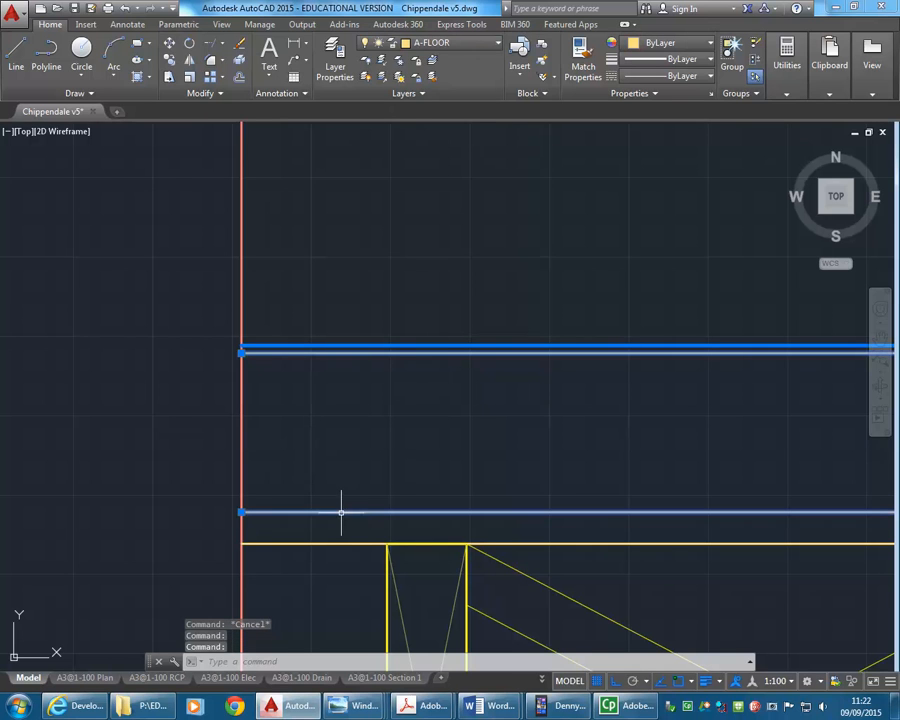
pyautogui.click(430, 42)
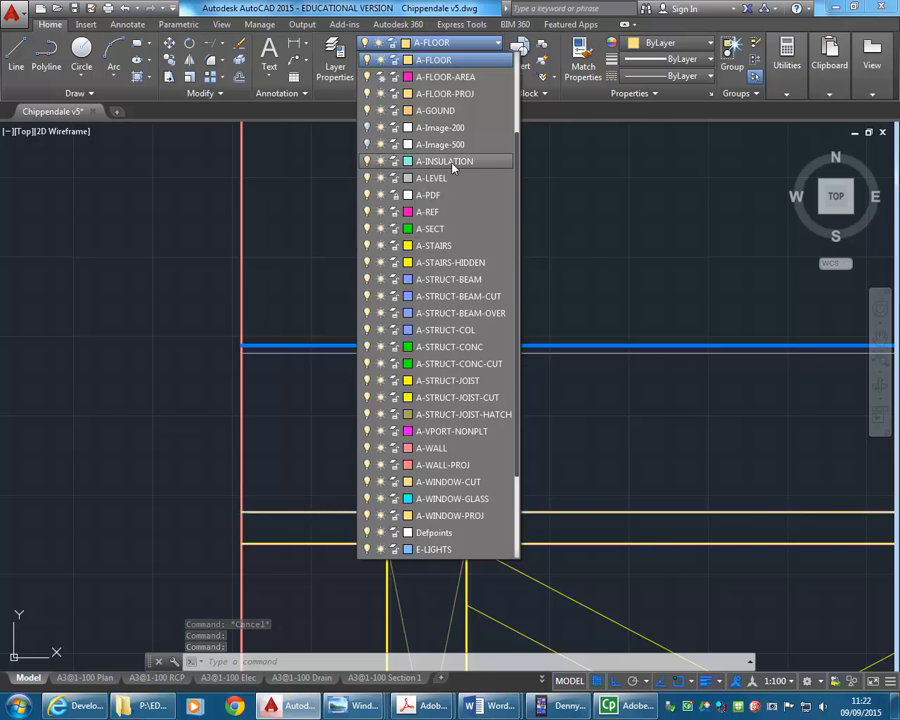
pyautogui.click(448, 162)
pyautogui.press('Escape')
pyautogui.press('Escape')
pyautogui.press('Escape')
# Examine the window-side wall of the section from the roof parapet down to the ground-level brickwork.
pyautogui.scroll(-2, 230, 320)
pyautogui.moveTo(224, 316); pyautogui.dragTo(403, 383, button='middle')
pyautogui.scroll(-2, 403, 383)
pyautogui.scroll(-4, 330, 394)
pyautogui.moveTo(331, 388); pyautogui.dragTo(353, 247, button='middle')
pyautogui.scroll(-4, 363, 432)
pyautogui.moveTo(363, 432); pyautogui.dragTo(354, 360, button='middle')
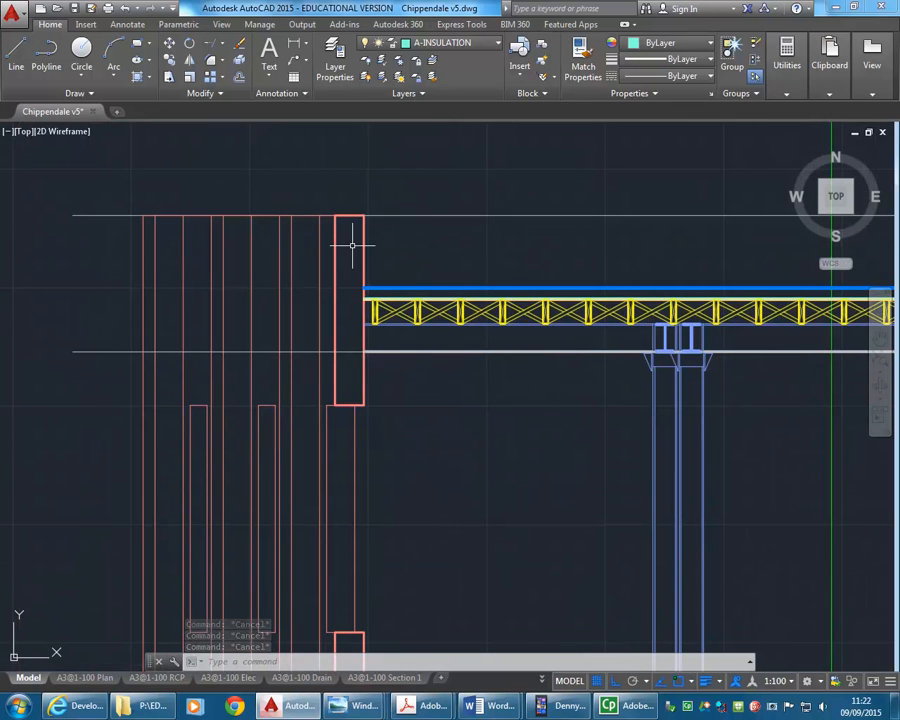
pyautogui.scroll(4, 350, 281)
pyautogui.scroll(-6, 365, 454)
pyautogui.moveTo(371, 502); pyautogui.dragTo(367, 432, button='middle')
pyautogui.moveTo(358, 545)
pyautogui.mouseDown(button='middle')
pyautogui.moveTo(358, 394)
pyautogui.moveTo(335, 375)
pyautogui.mouseUp(button='middle')
pyautogui.scroll(-2, 358, 394)
pyautogui.moveTo(331, 473); pyautogui.dragTo(343, 402, button='middle')
# Copy the mortar joint lines of the ground-level inner brick leaf from its base corner to the parapet wall's lower inner corner.
pyautogui.scroll(10, 355, 515)
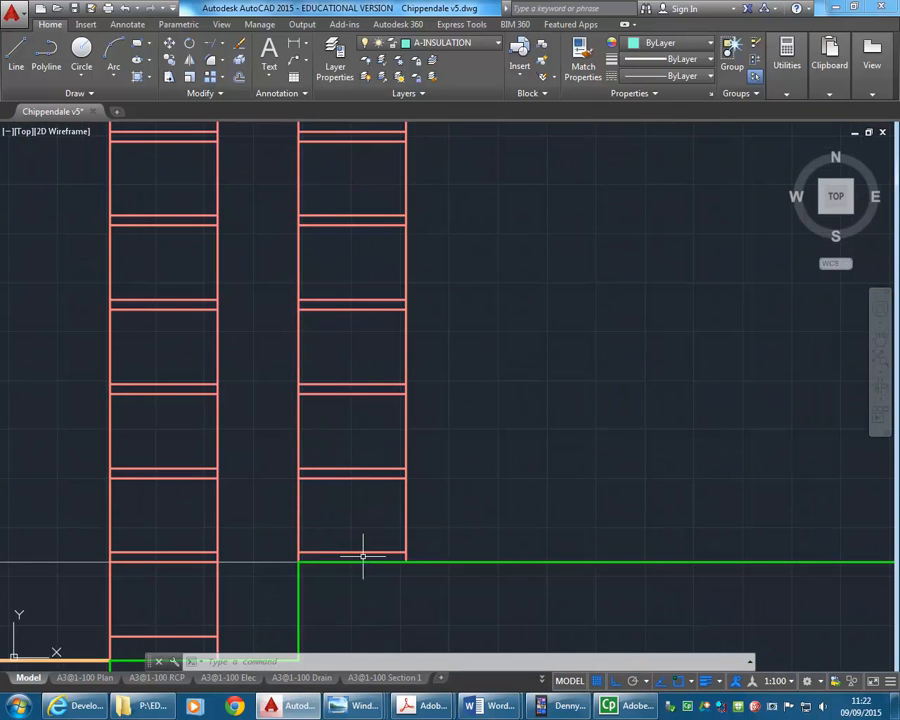
pyautogui.click(368, 552)
pyautogui.scroll(-3, 348, 455)
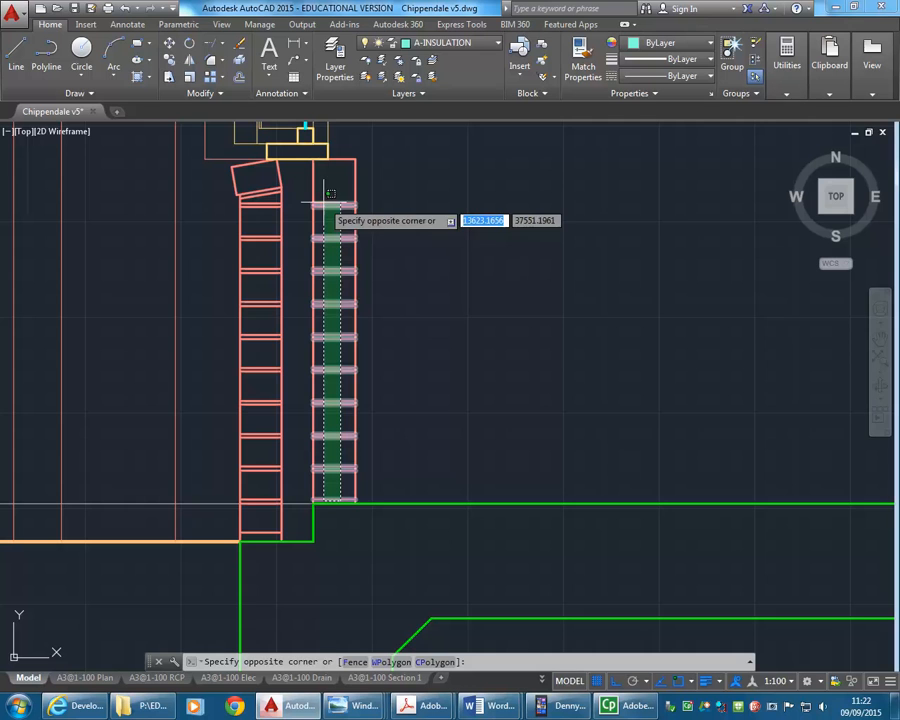
pyautogui.scroll(4, 330, 200)
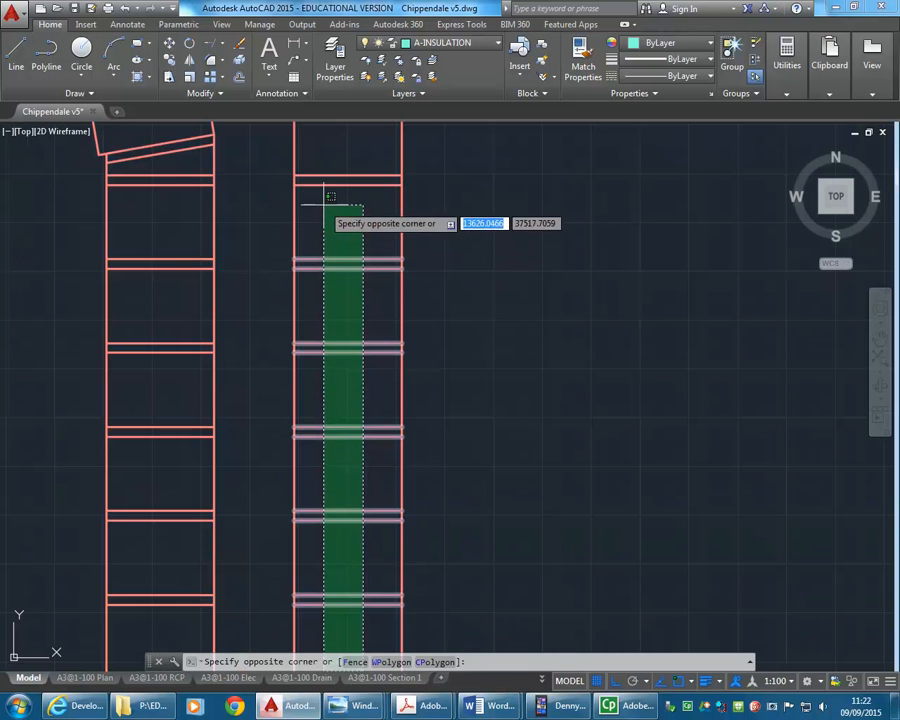
pyautogui.click(322, 185)
pyautogui.scroll(-4, 320, 240)
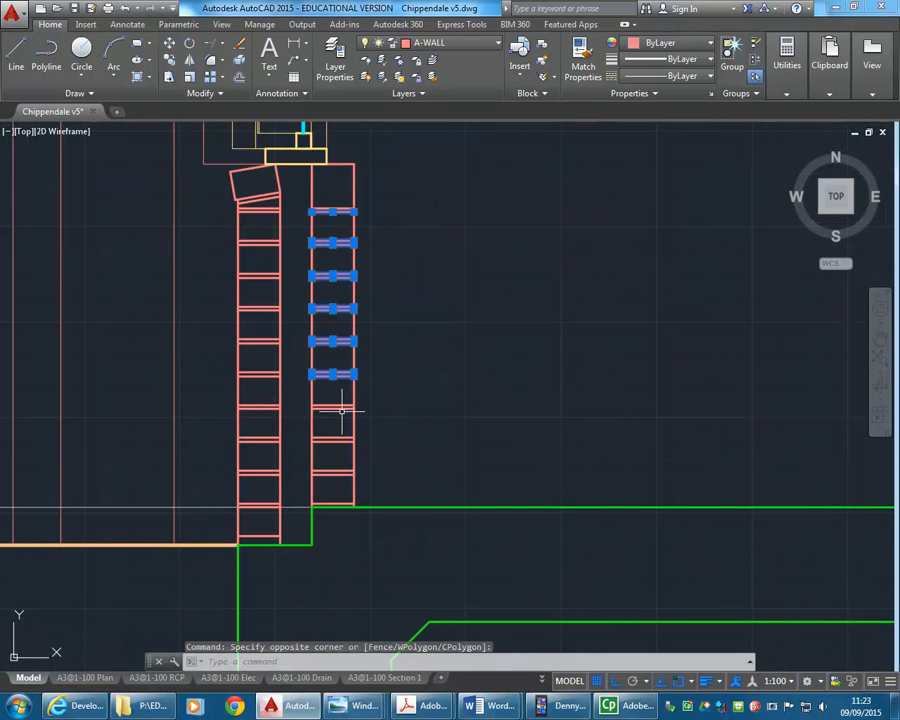
pyautogui.scroll(2, 330, 422)
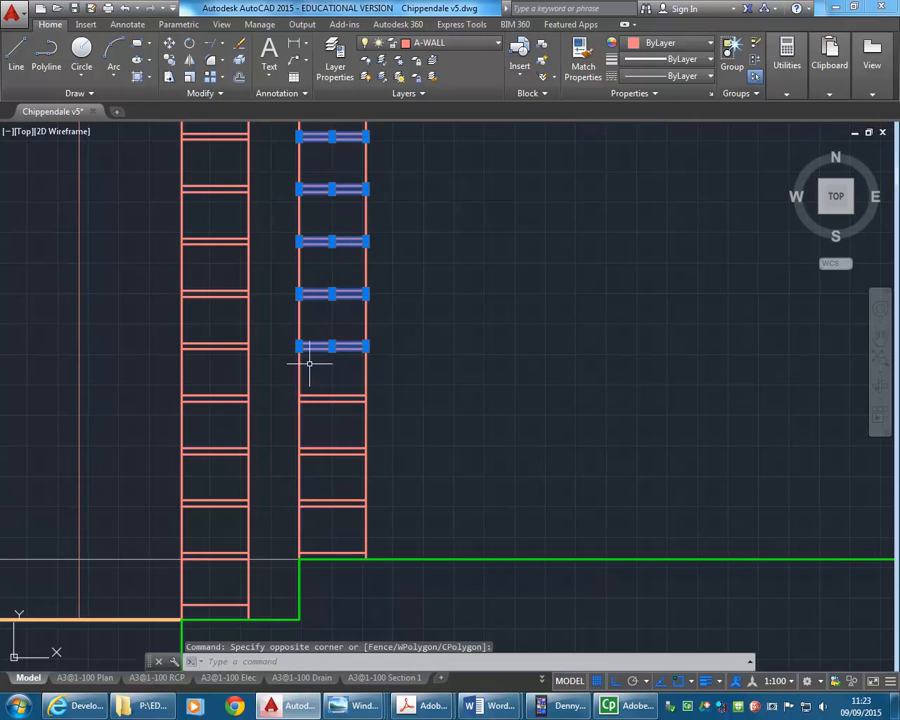
pyautogui.click(343, 380)
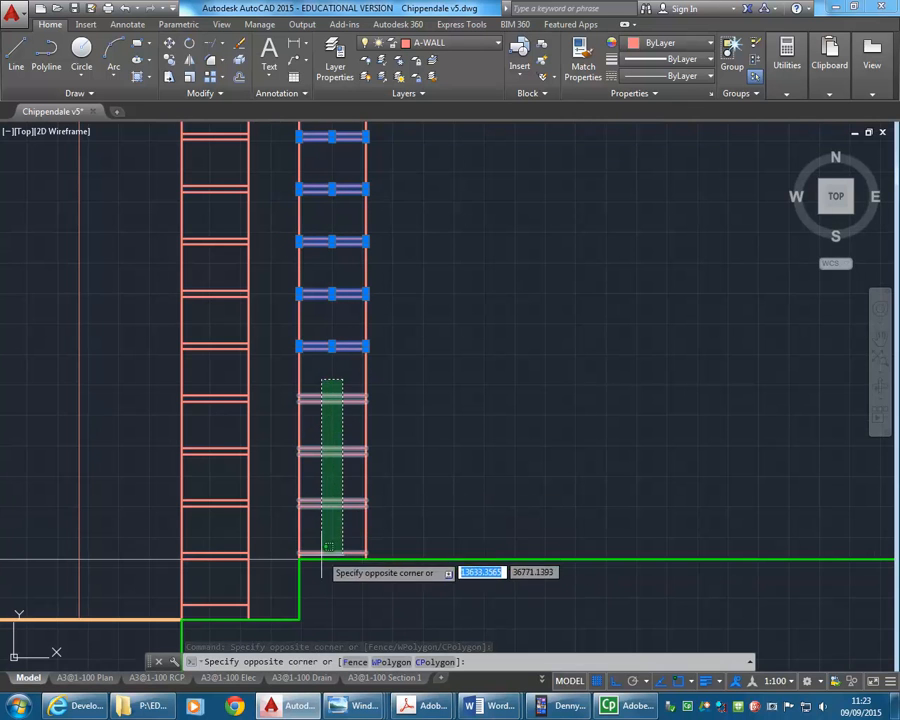
pyautogui.click(330, 557)
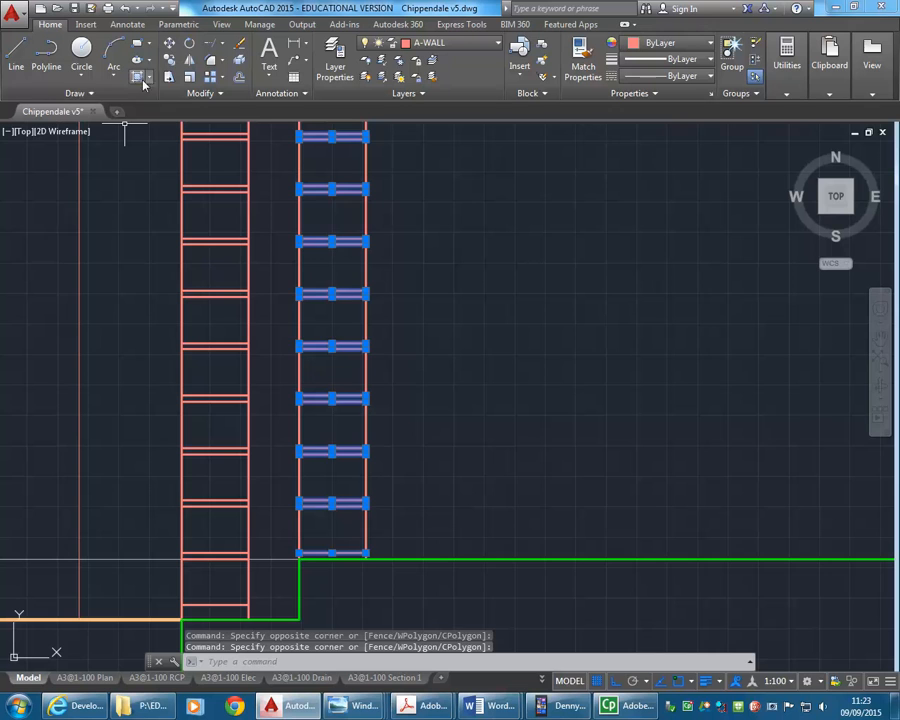
pyautogui.click(170, 61)
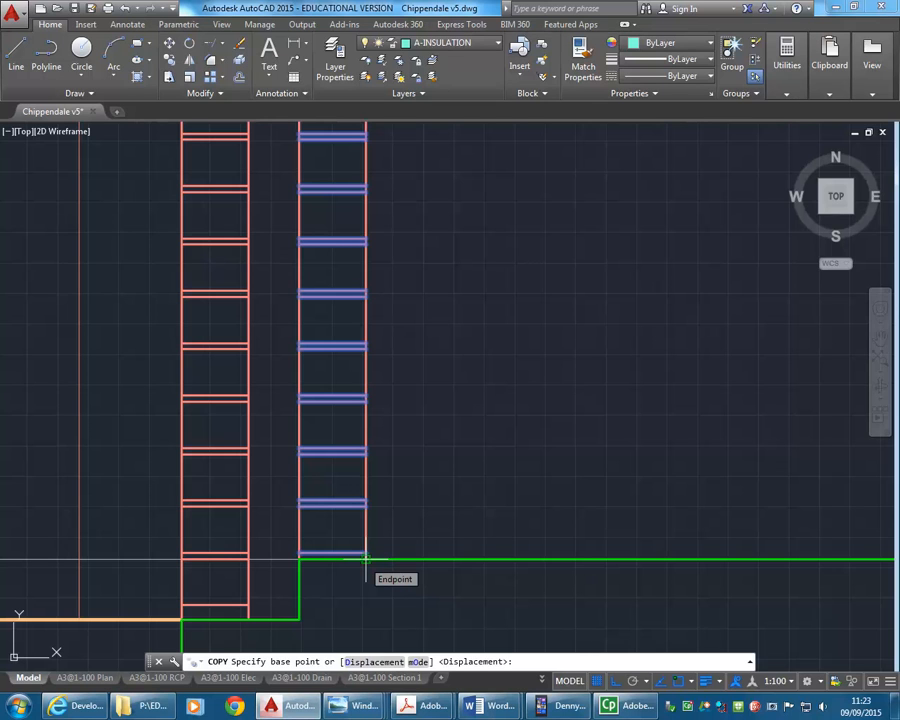
pyautogui.click(366, 558)
pyautogui.scroll(-5, 354, 484)
pyautogui.scroll(6, 380, 318)
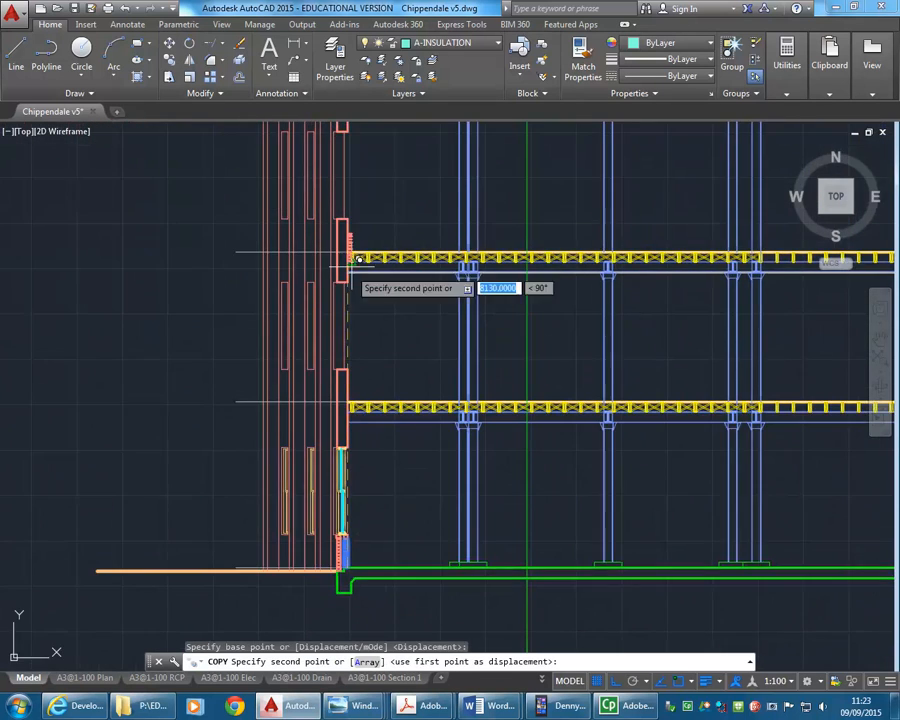
pyautogui.scroll(1, 342, 508)
pyautogui.scroll(3, 332, 330)
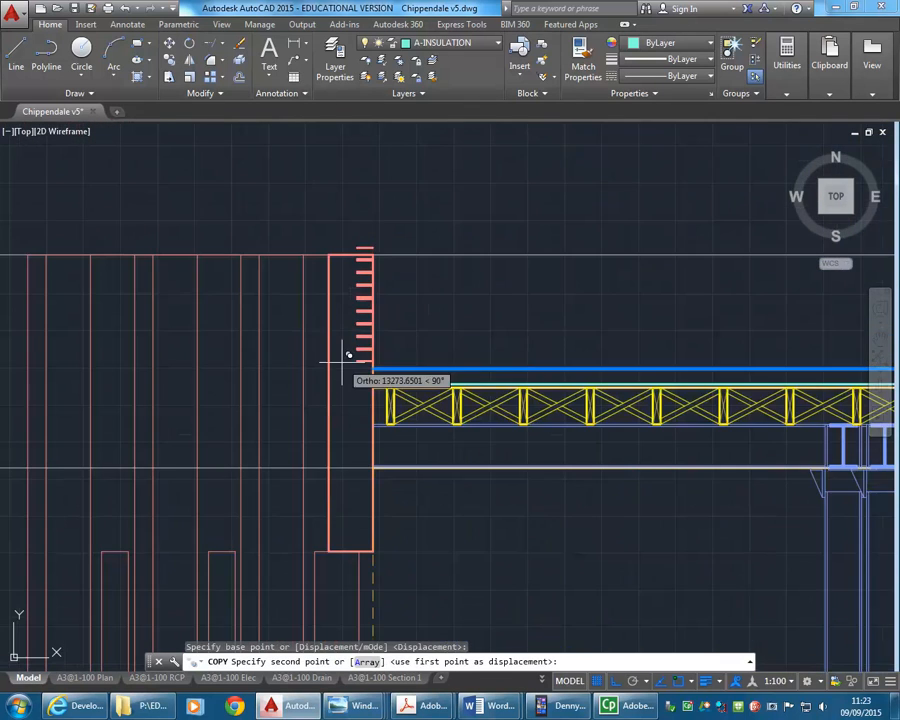
pyautogui.scroll(4, 366, 345)
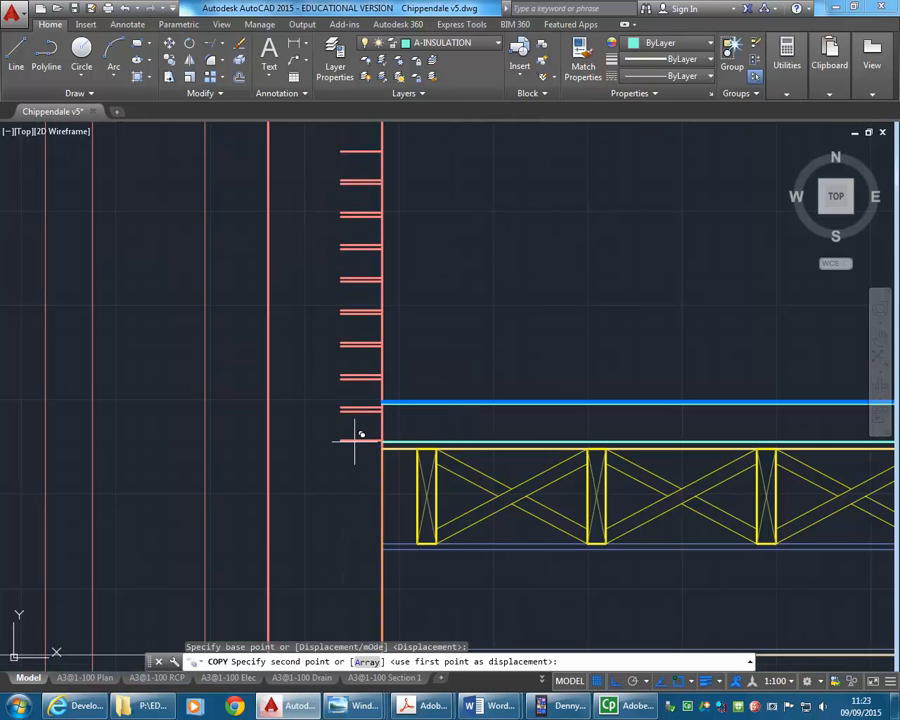
pyautogui.scroll(2, 383, 410)
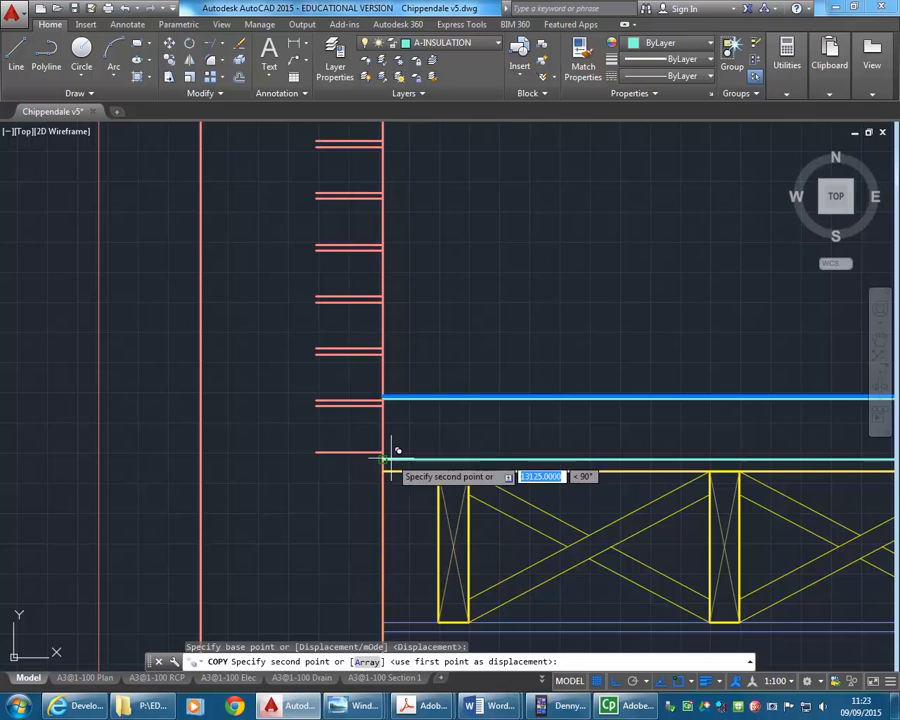
pyautogui.scroll(-4, 390, 452)
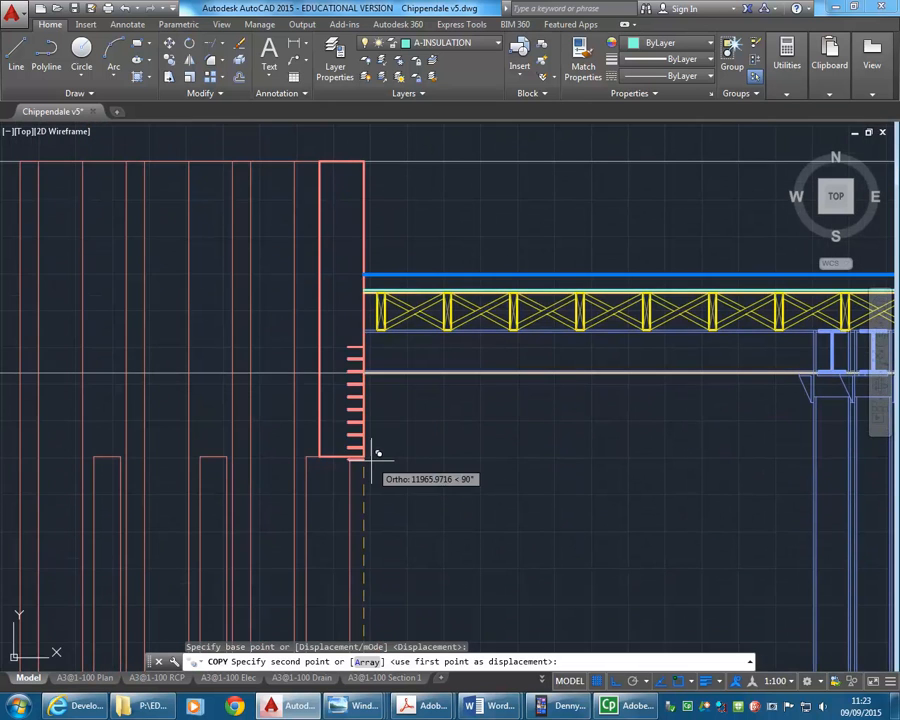
pyautogui.scroll(6, 370, 448)
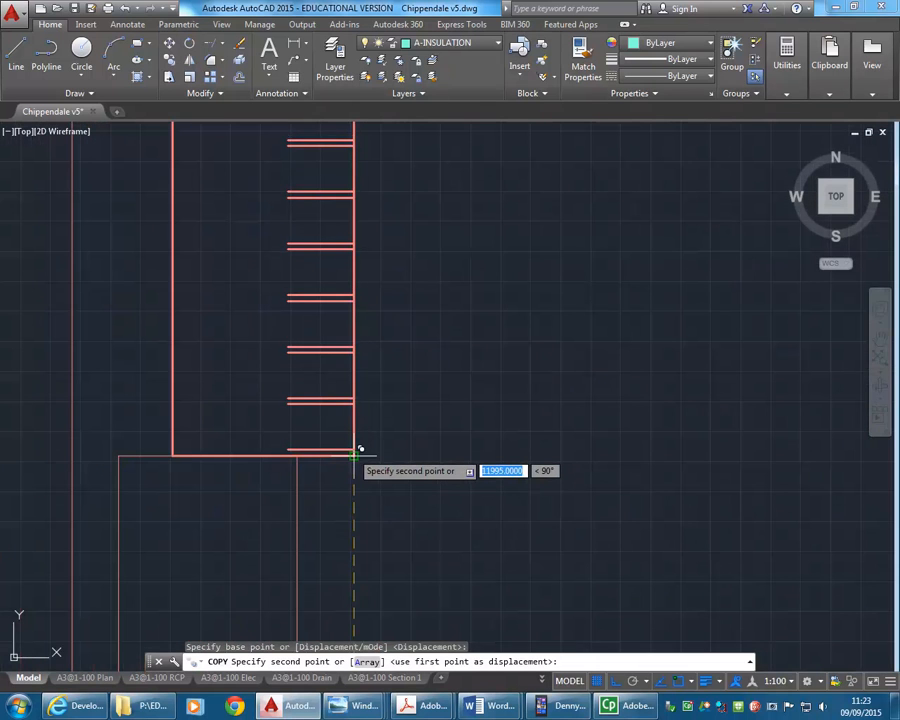
pyautogui.click(354, 454)
pyautogui.press('Escape')
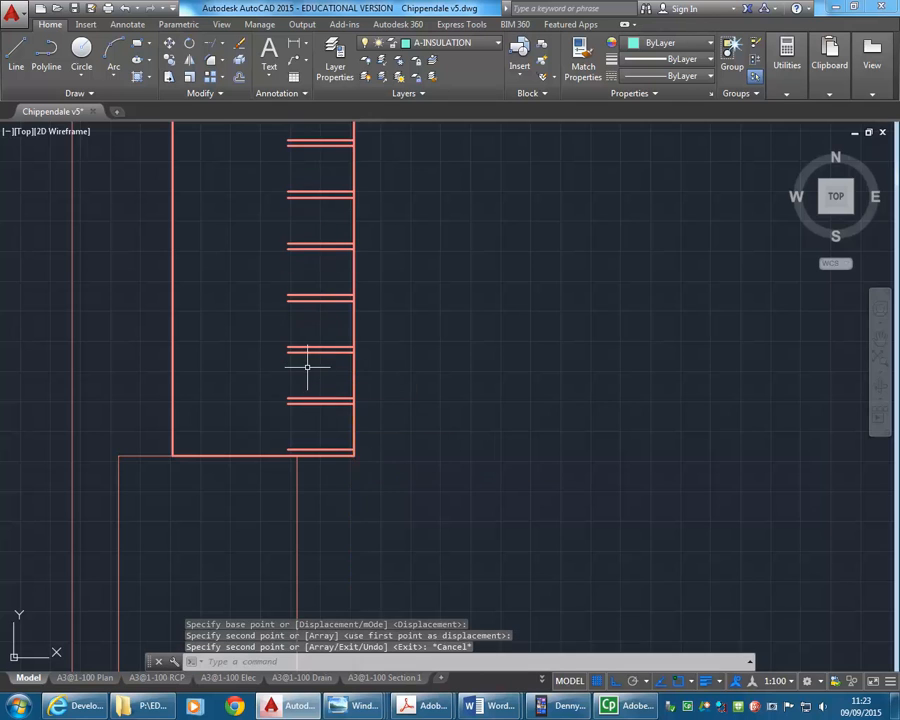
# Measure the distance from the parapet wall's lower inner corner to the underside of the first pair of joint lines.
pyautogui.scroll(-3, 310, 480)
pyautogui.scroll(4, 310, 495)
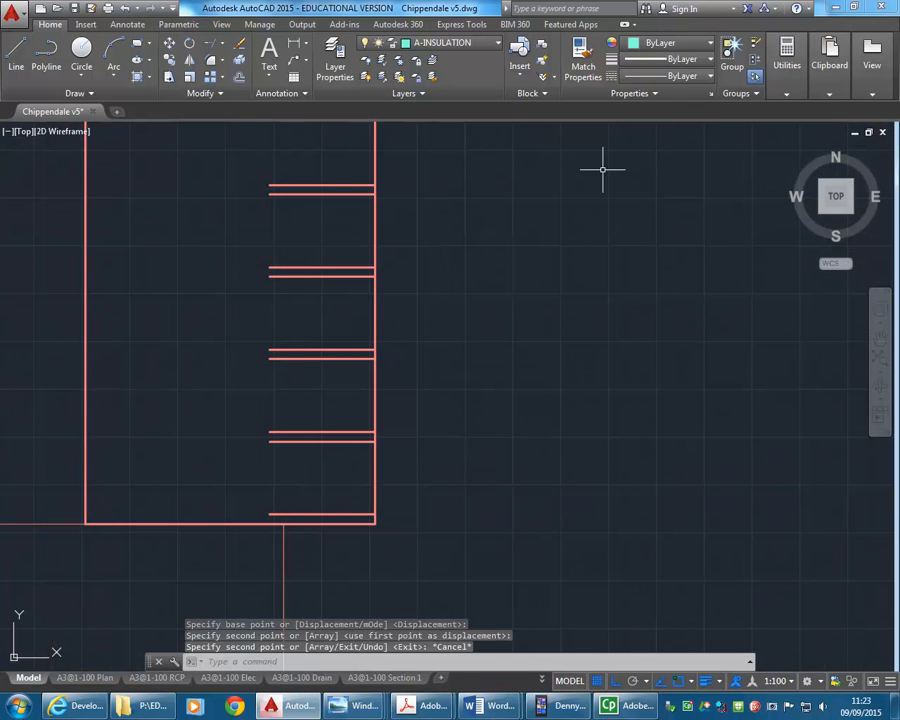
pyautogui.click(786, 60)
pyautogui.click(789, 117)
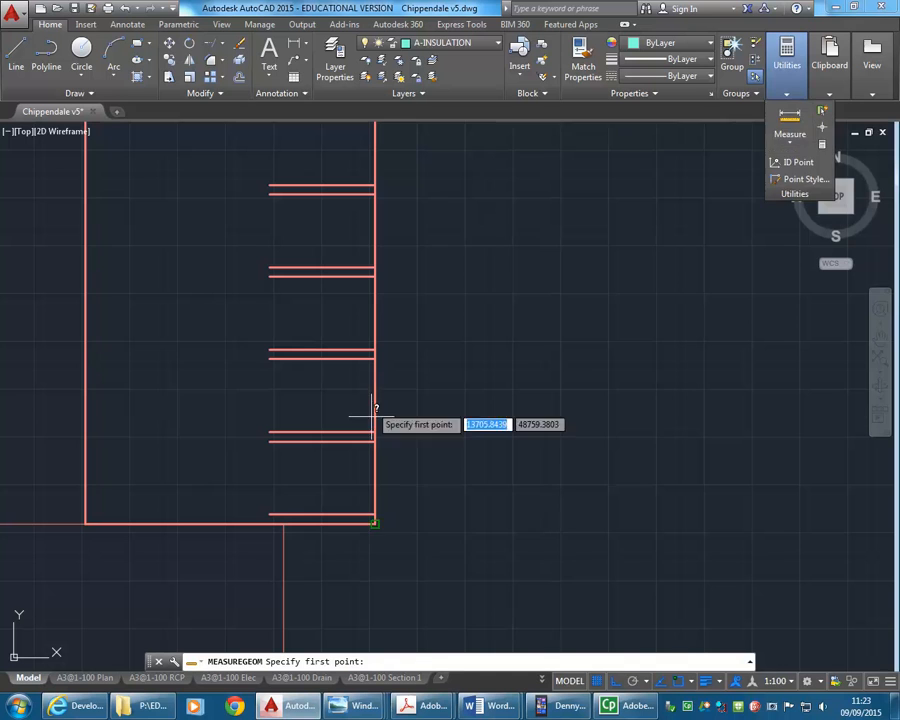
pyautogui.click(374, 516)
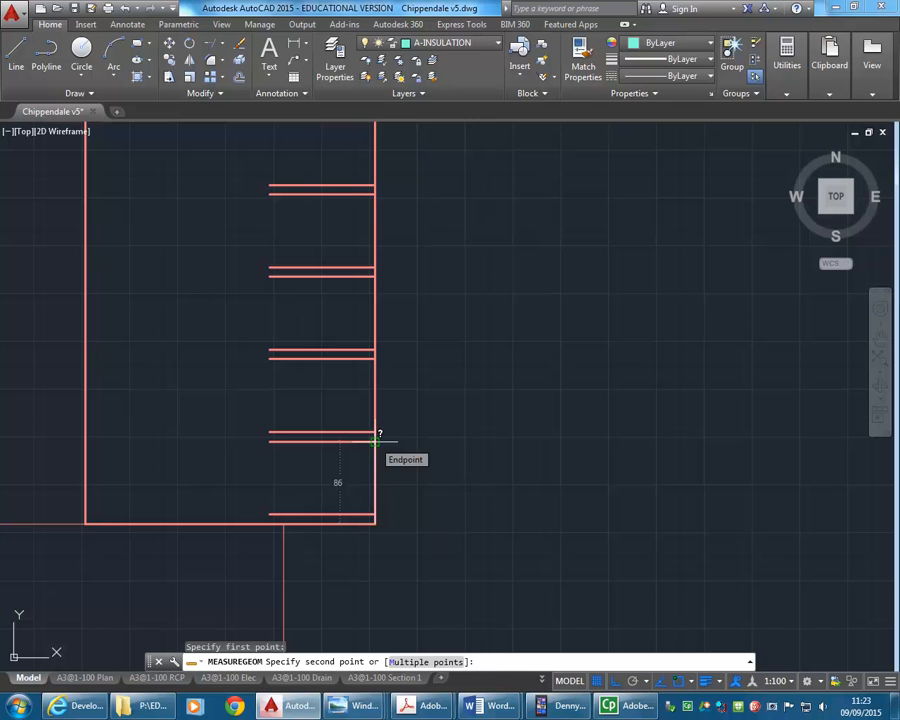
pyautogui.click(376, 438)
pyautogui.click(409, 557)
# Move all the copied joint lines except the lowest single one down 10 mm, using the gap at the wall's underside.
pyautogui.scroll(-3, 300, 250)
pyautogui.moveTo(291, 305); pyautogui.dragTo(278, 392, button='middle')
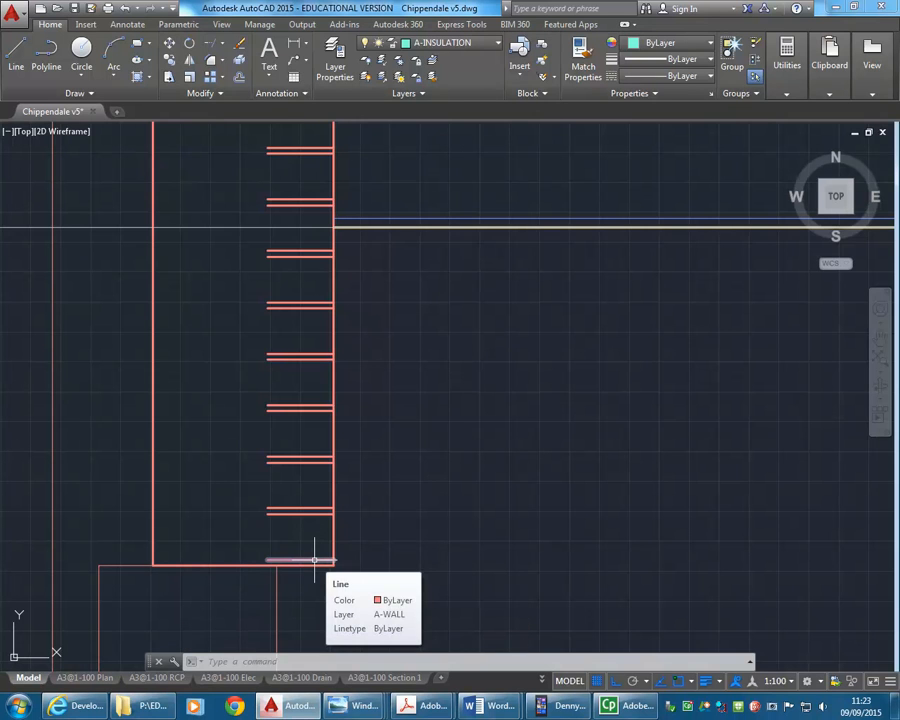
pyautogui.scroll(-4, 231, 235)
pyautogui.moveTo(231, 235); pyautogui.dragTo(217, 301, button='middle')
pyautogui.scroll(2, 217, 301)
pyautogui.click(202, 224)
pyautogui.click(296, 504)
pyautogui.scroll(2, 237, 532)
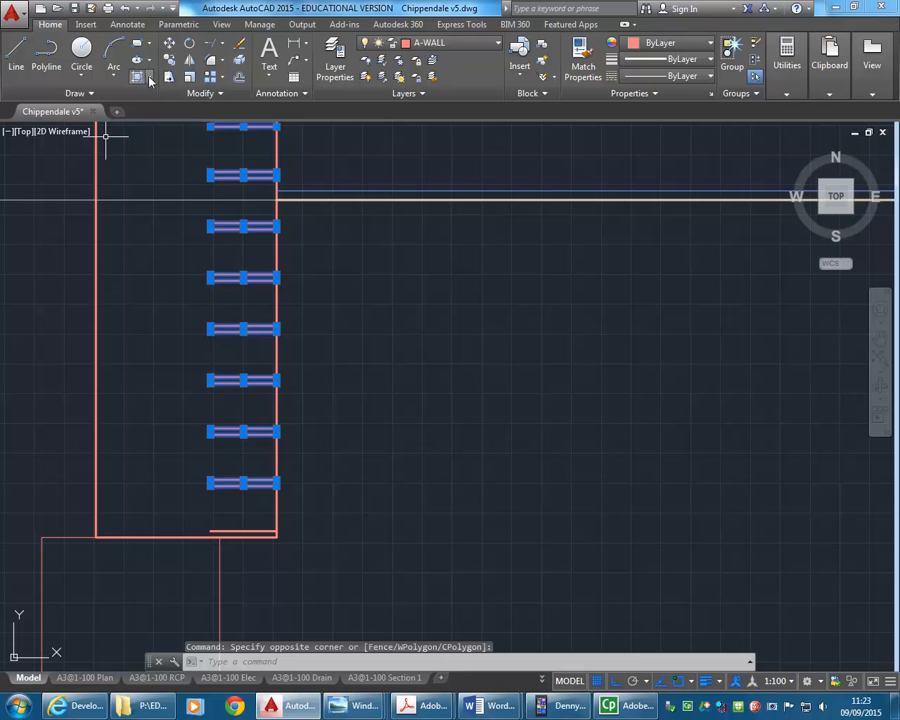
pyautogui.click(170, 46)
pyautogui.scroll(6, 251, 573)
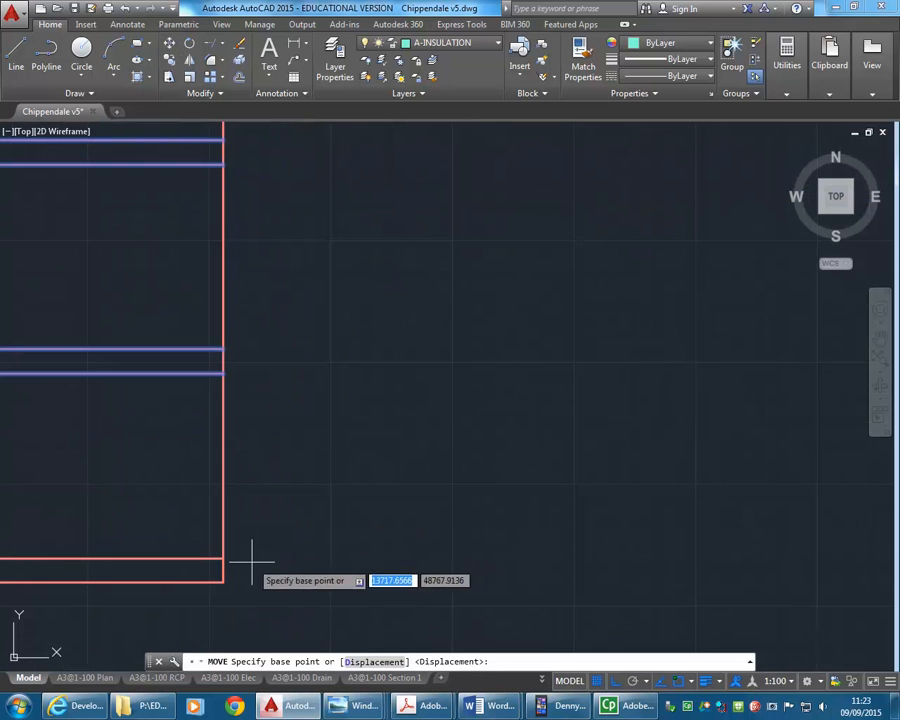
pyautogui.moveTo(251, 573); pyautogui.dragTo(372, 497, button='middle')
pyautogui.click(301, 525)
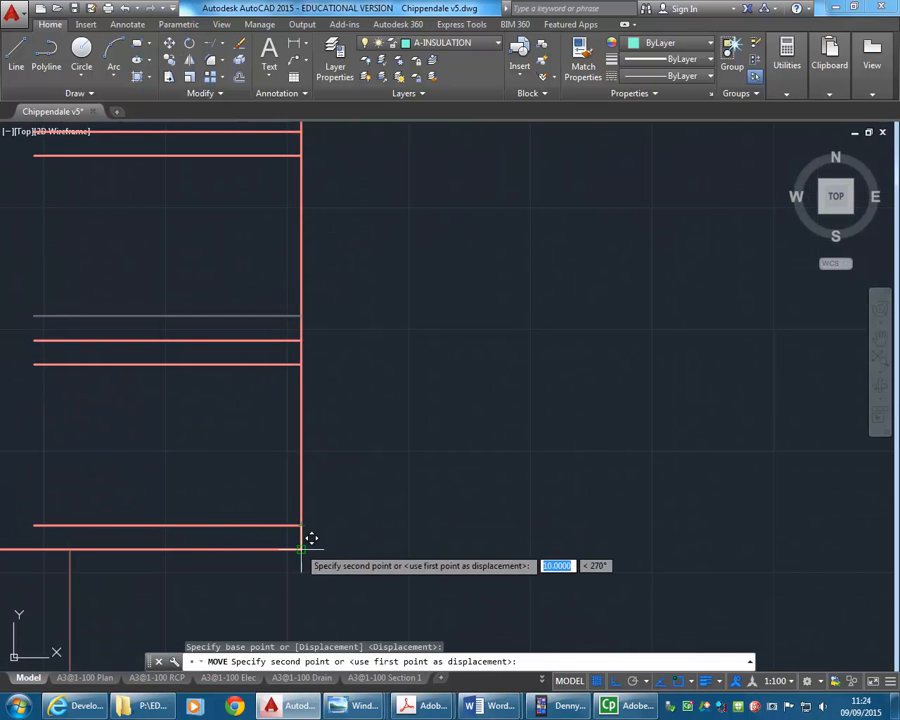
pyautogui.click(300, 549)
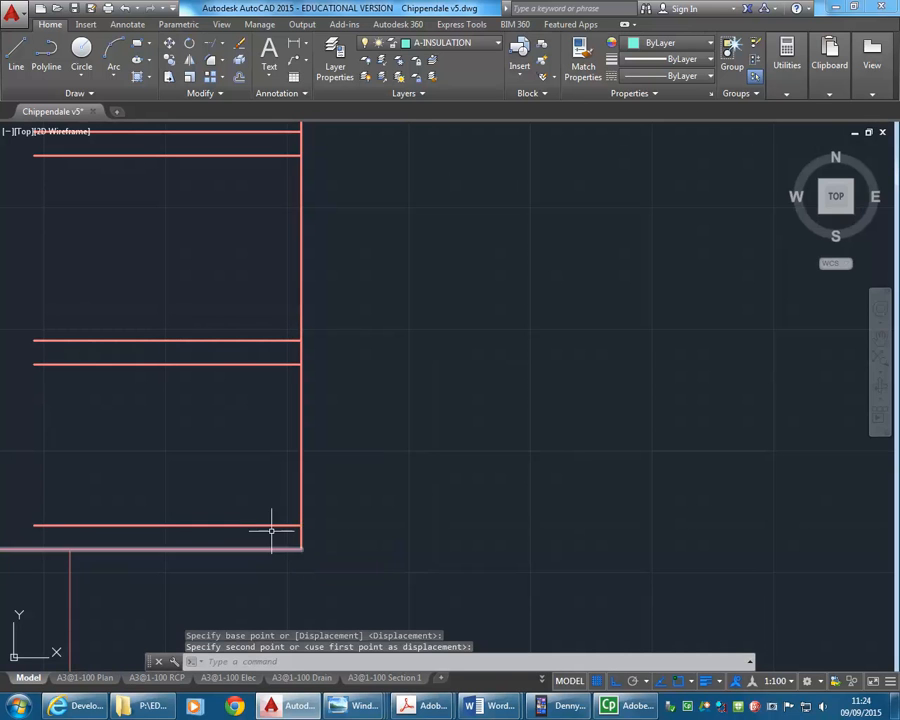
# Delete the single joint line just above the underside of the parapet wall.
pyautogui.click(262, 526)
pyautogui.click(221, 450)
pyautogui.press('Delete')
# Copy the parapet wall's inner face line 110 mm outward to the ends of the joint lines, closing the inner brick leaf.
pyautogui.scroll(-4, 221, 450)
pyautogui.moveTo(221, 450)
pyautogui.mouseDown(button='middle')
pyautogui.moveTo(193, 355)
pyautogui.moveTo(347, 493)
pyautogui.mouseUp(button='middle')
pyautogui.moveTo(297, 392); pyautogui.dragTo(283, 441, button='middle')
pyautogui.scroll(-4, 283, 441)
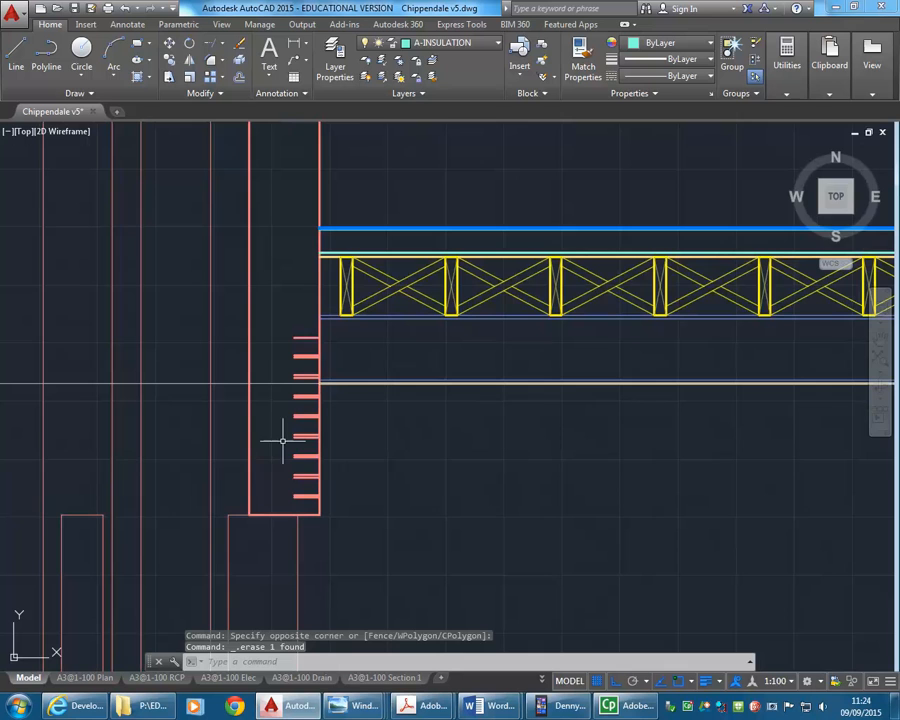
pyautogui.scroll(2, 293, 432)
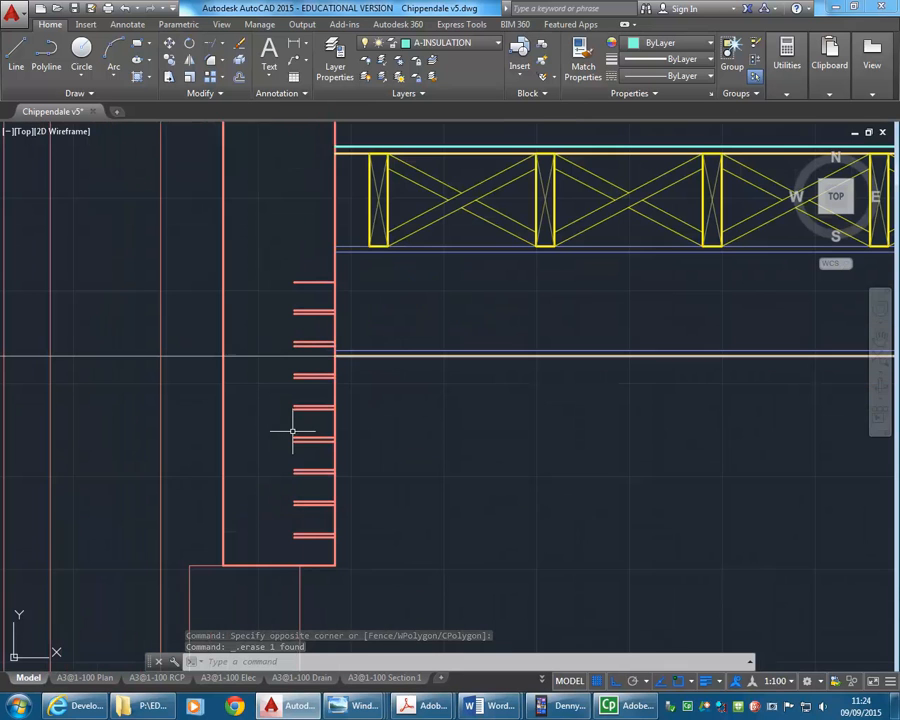
pyautogui.click(329, 379)
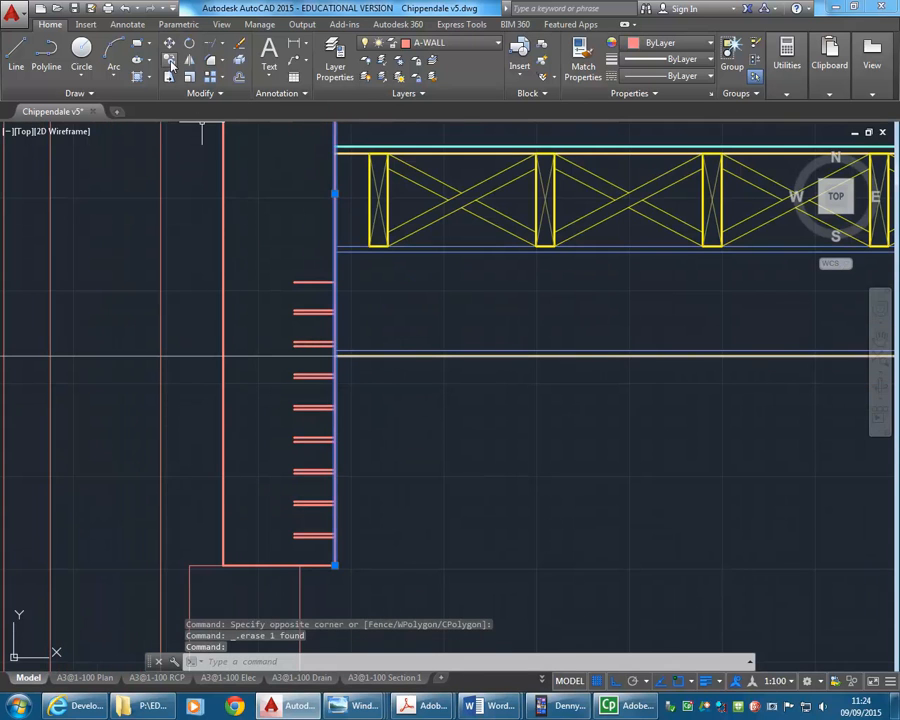
pyautogui.click(171, 62)
pyautogui.scroll(4, 330, 470)
pyautogui.click(307, 474)
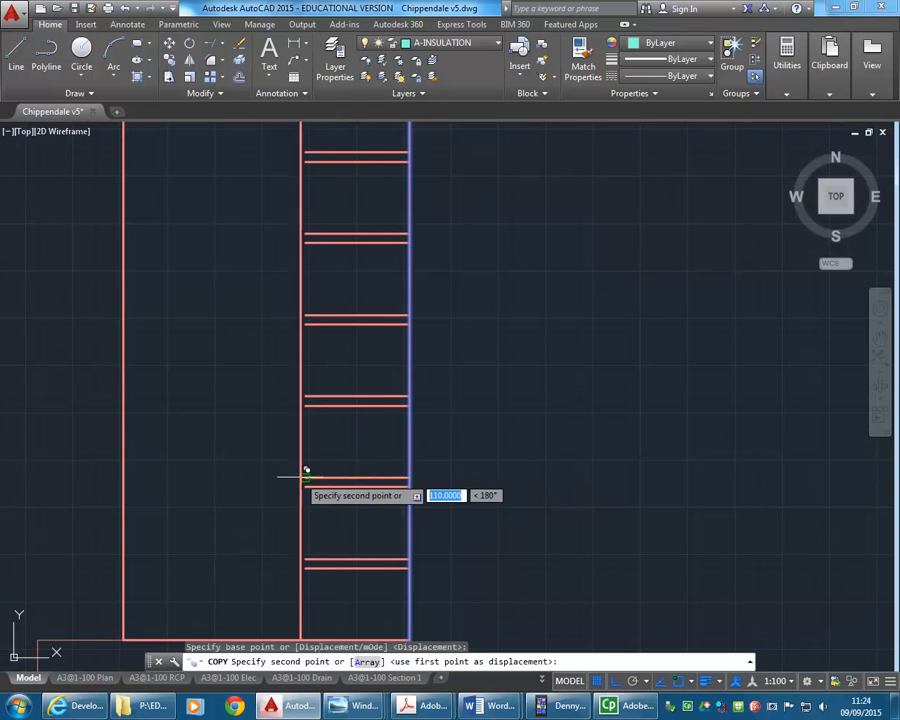
pyautogui.click(311, 474)
pyautogui.scroll(-3, 305, 445)
pyautogui.press('Escape')
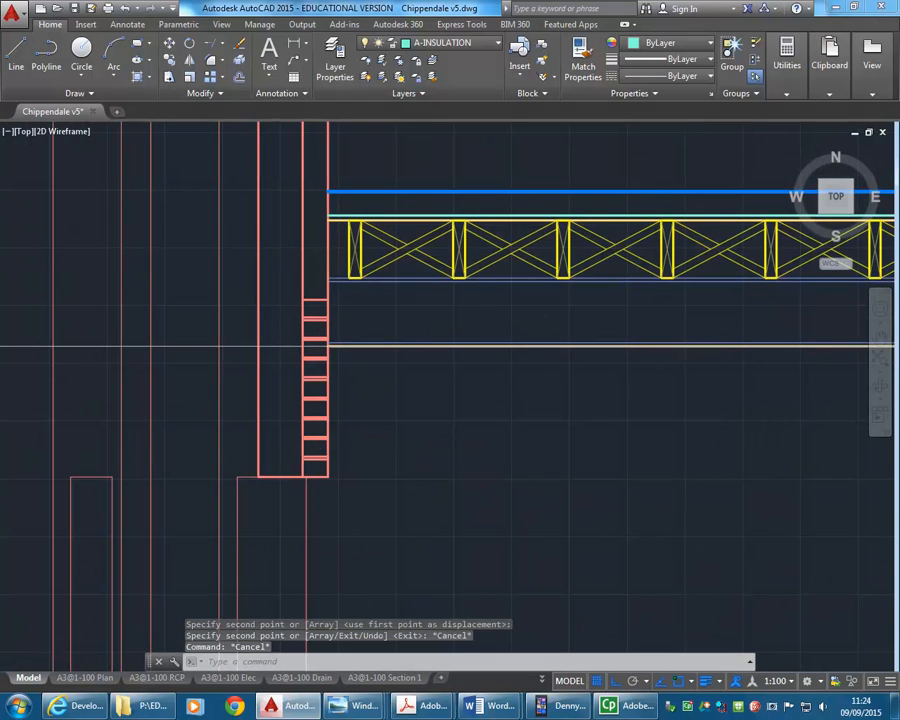
# Examine the new inner brick leaf at close range and compare it with the window-side wall in the overall section.
pyautogui.scroll(2, 293, 442)
pyautogui.scroll(4, 299, 522)
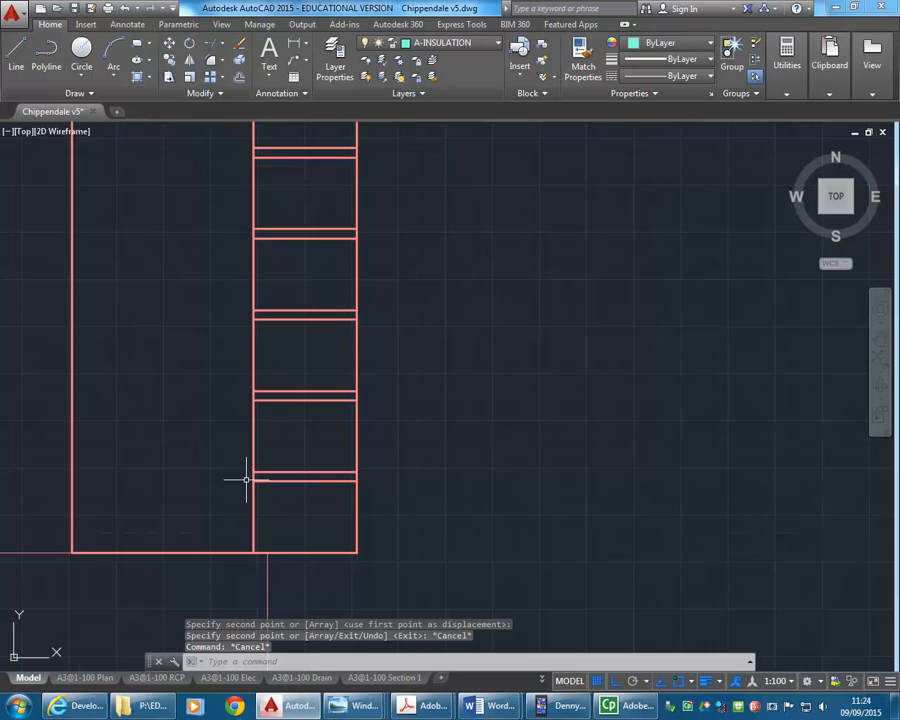
pyautogui.scroll(4, 246, 480)
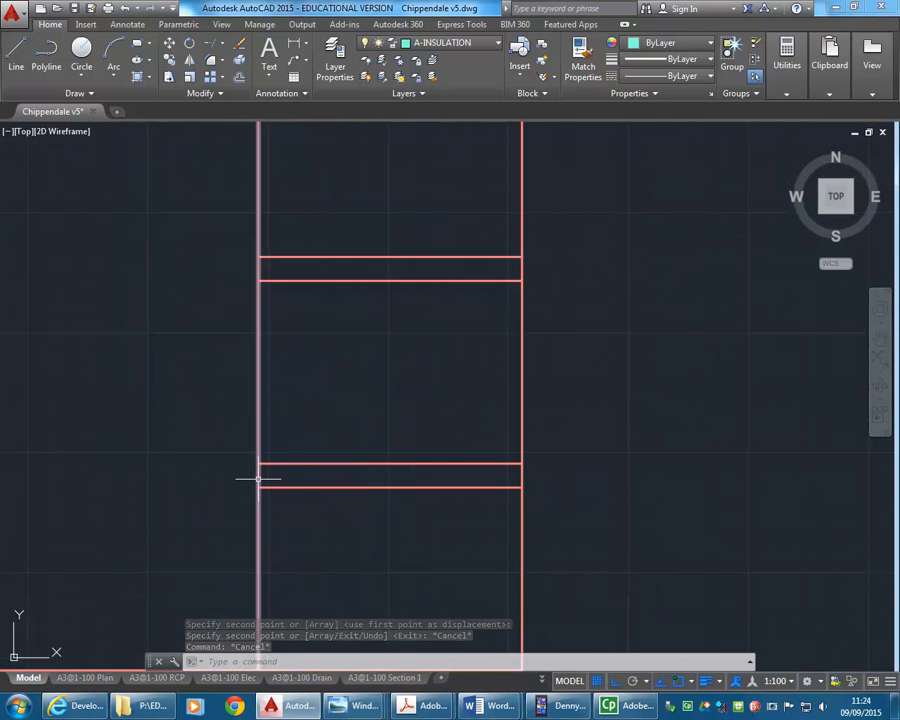
pyautogui.scroll(-7, 285, 340)
pyautogui.moveTo(303, 358)
pyautogui.mouseDown(button='middle')
pyautogui.moveTo(274, 472)
pyautogui.moveTo(276, 505)
pyautogui.mouseUp(button='middle')
pyautogui.moveTo(296, 291); pyautogui.dragTo(220, 487, button='middle')
pyautogui.moveTo(217, 290)
pyautogui.mouseDown(button='middle')
pyautogui.moveTo(247, 364)
pyautogui.moveTo(249, 277)
pyautogui.mouseUp(button='middle')
pyautogui.scroll(-4, 249, 277)
pyautogui.middleClick(88, 316)
pyautogui.middleClick(88, 316)
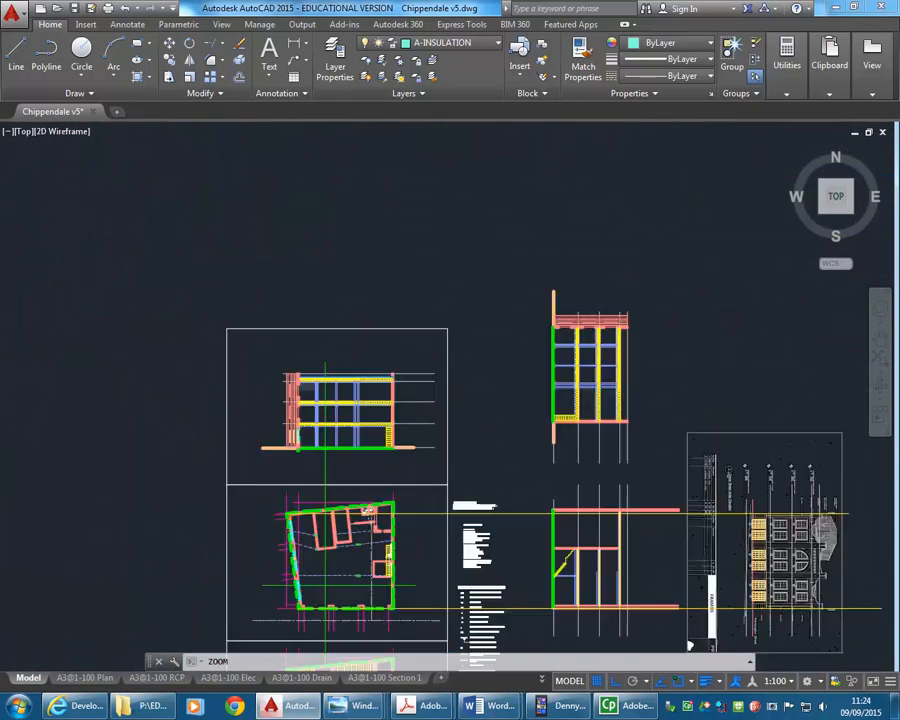
pyautogui.scroll(10, 172, 345)
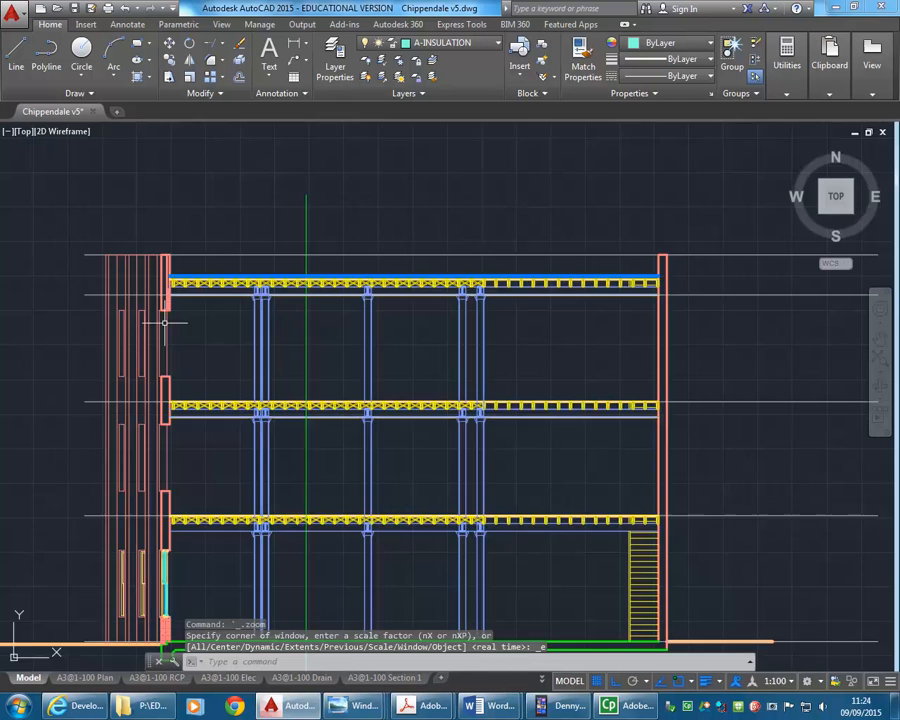
# Copy the doubled joint lines, including the top single one, twice up the inner brick leaf to course it past the parapet top.
pyautogui.scroll(5, 225, 371)
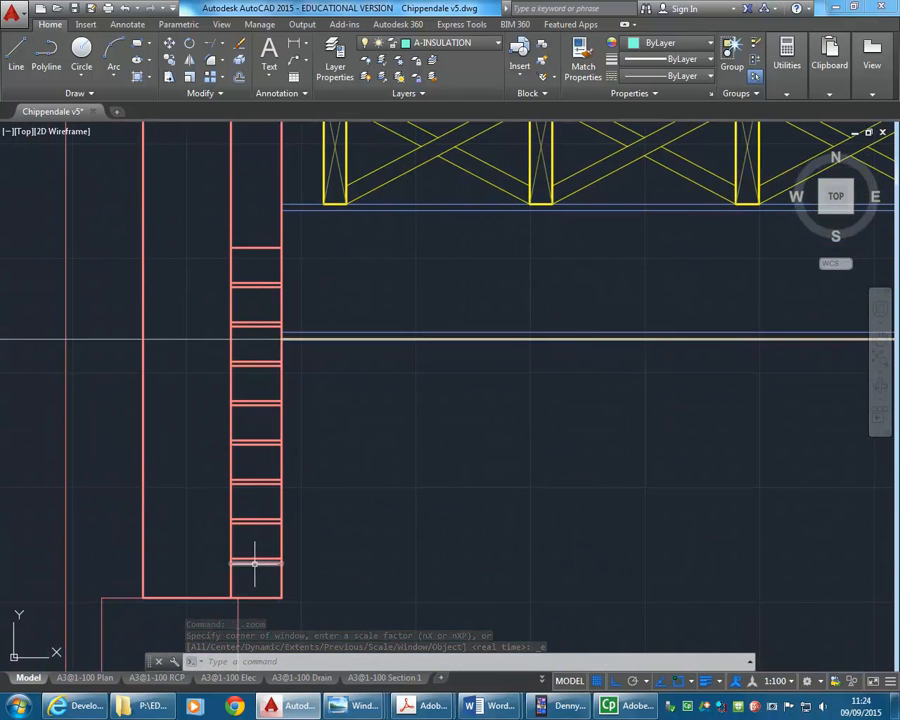
pyautogui.click(250, 250)
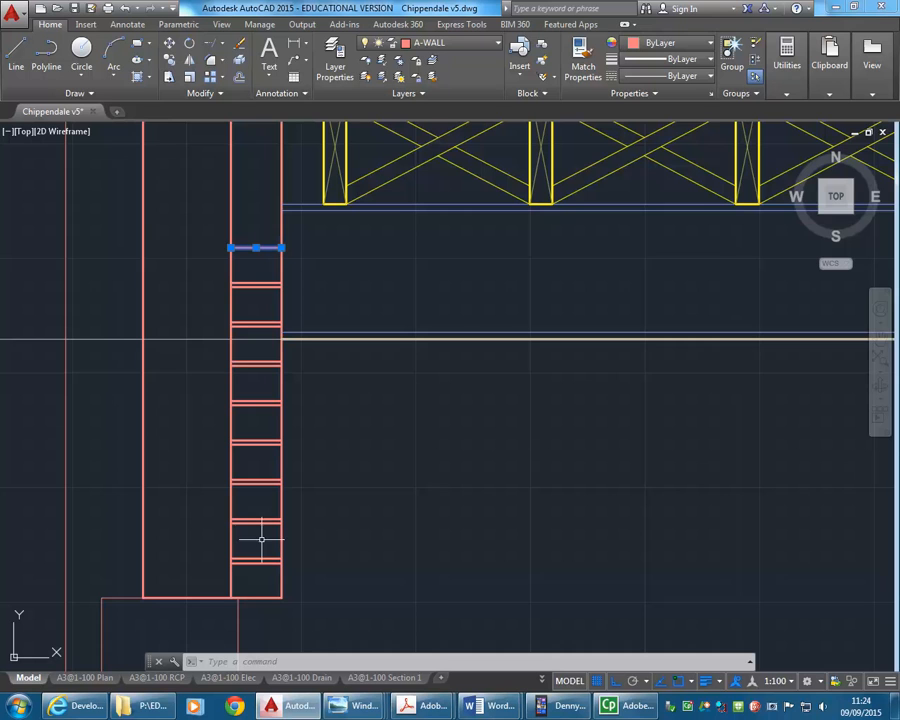
pyautogui.press('Escape')
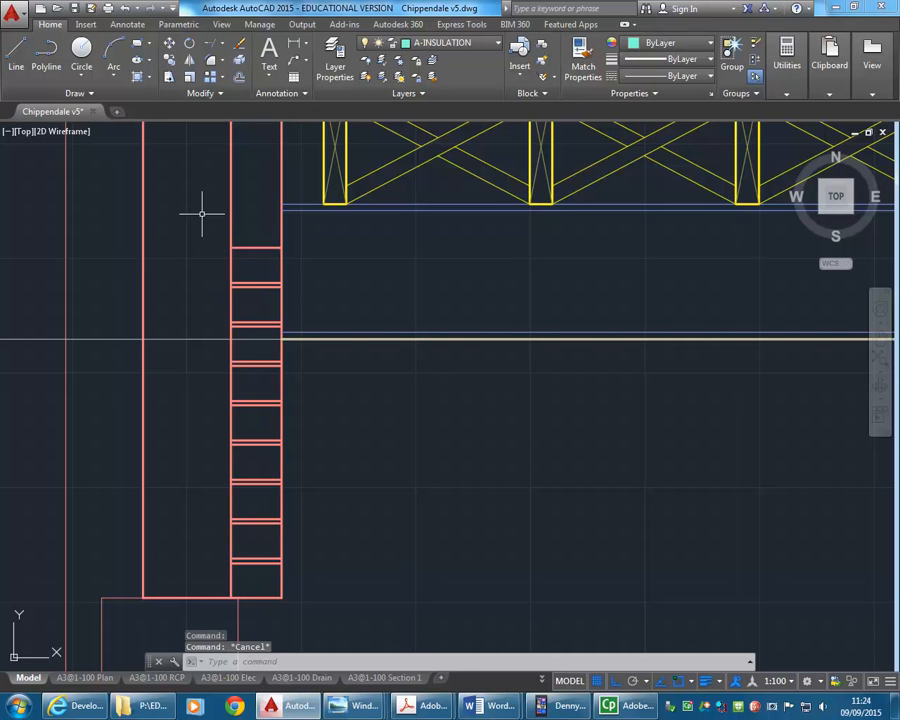
pyautogui.click(202, 211)
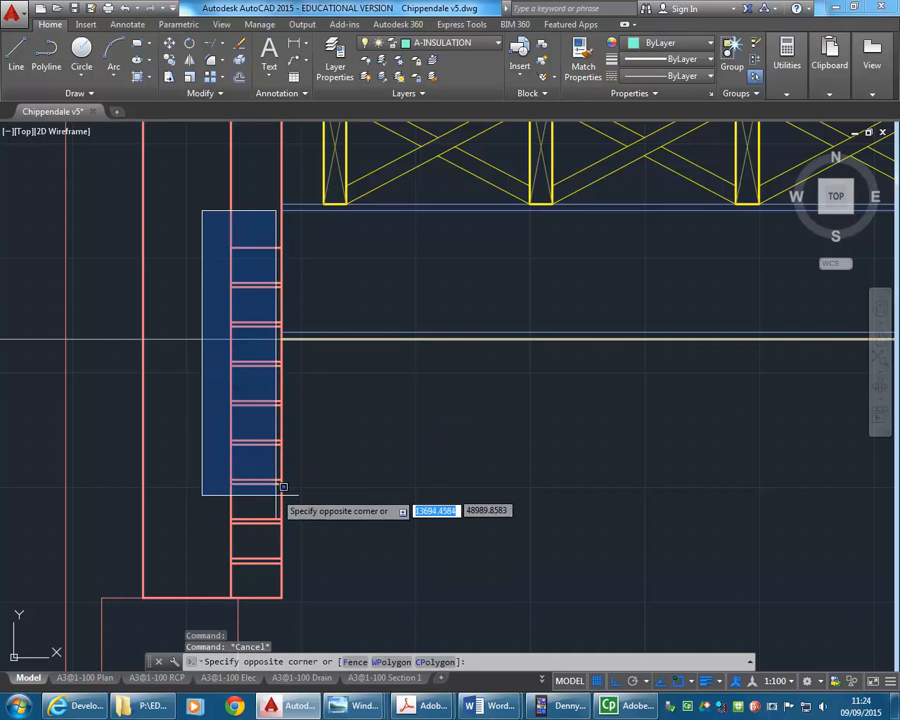
pyautogui.click(291, 561)
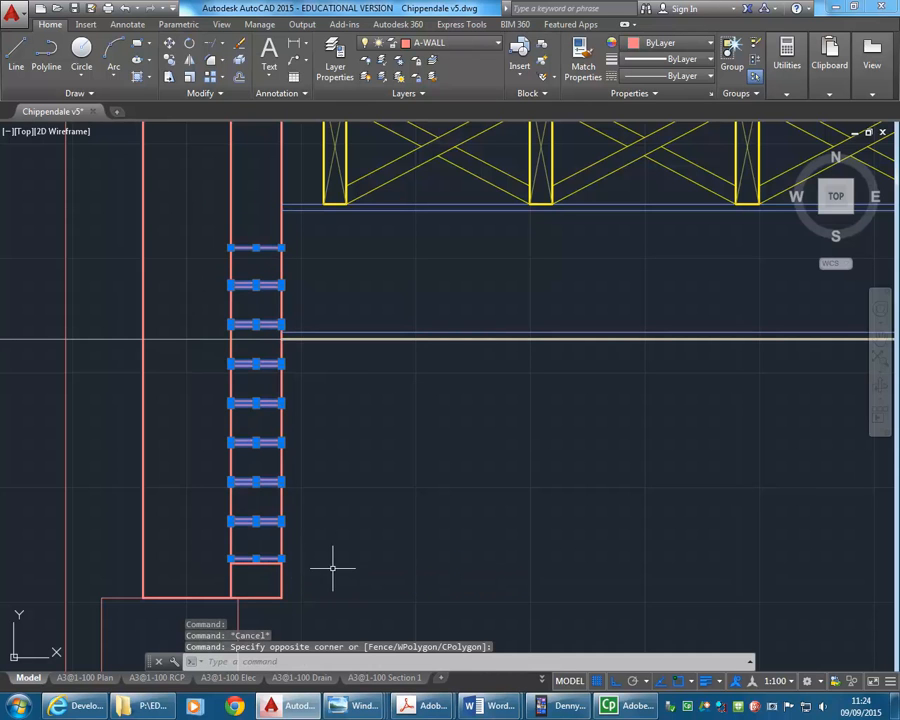
pyautogui.click(169, 61)
pyautogui.click(231, 563)
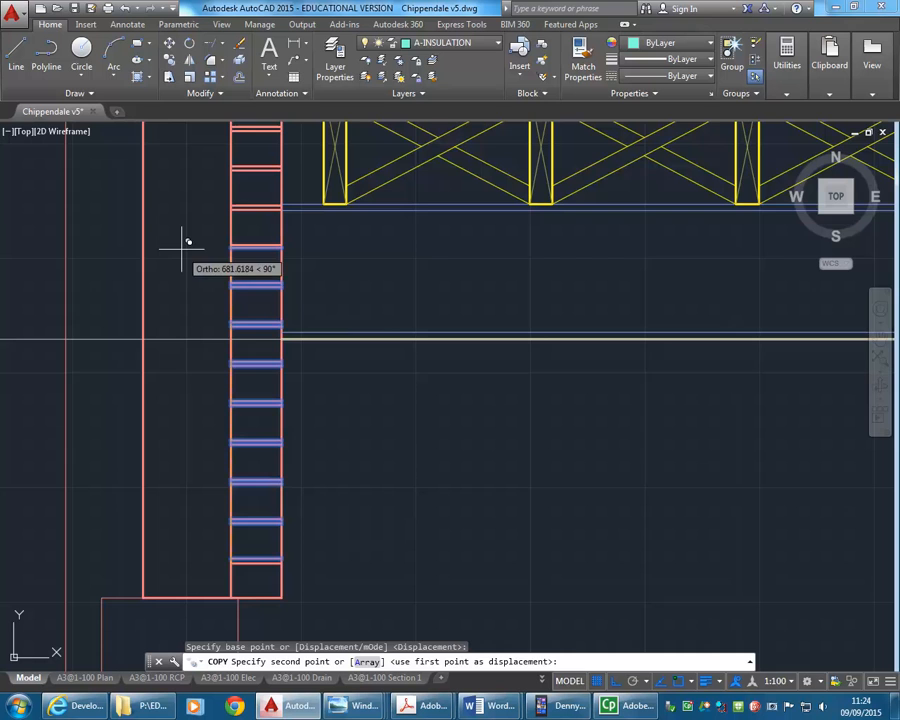
pyautogui.click(237, 241)
pyautogui.moveTo(237, 241); pyautogui.dragTo(205, 437, button='middle')
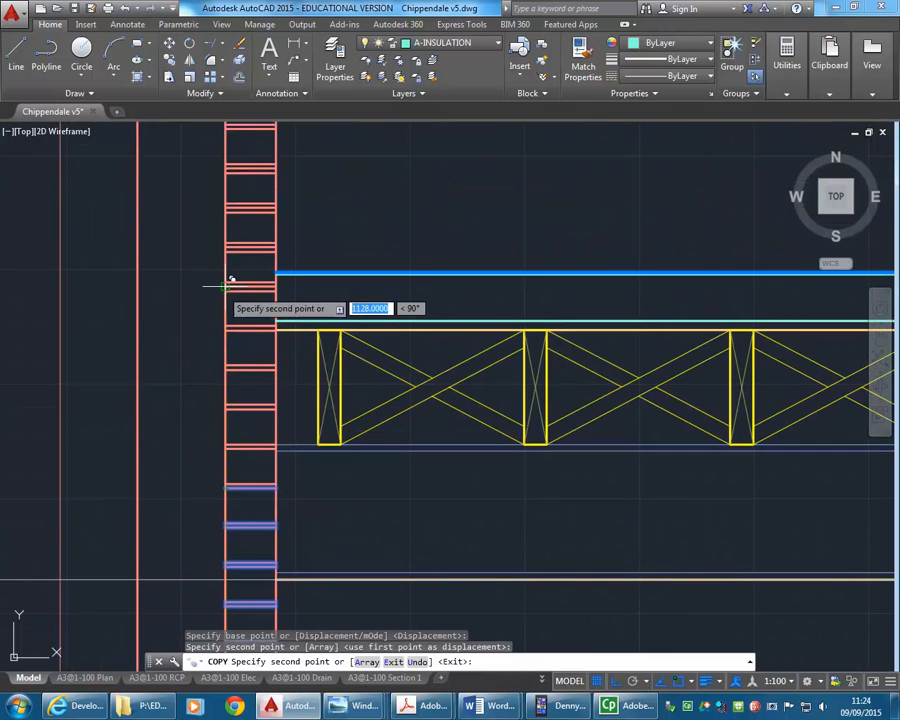
pyautogui.moveTo(249, 157); pyautogui.dragTo(343, 351, button='middle')
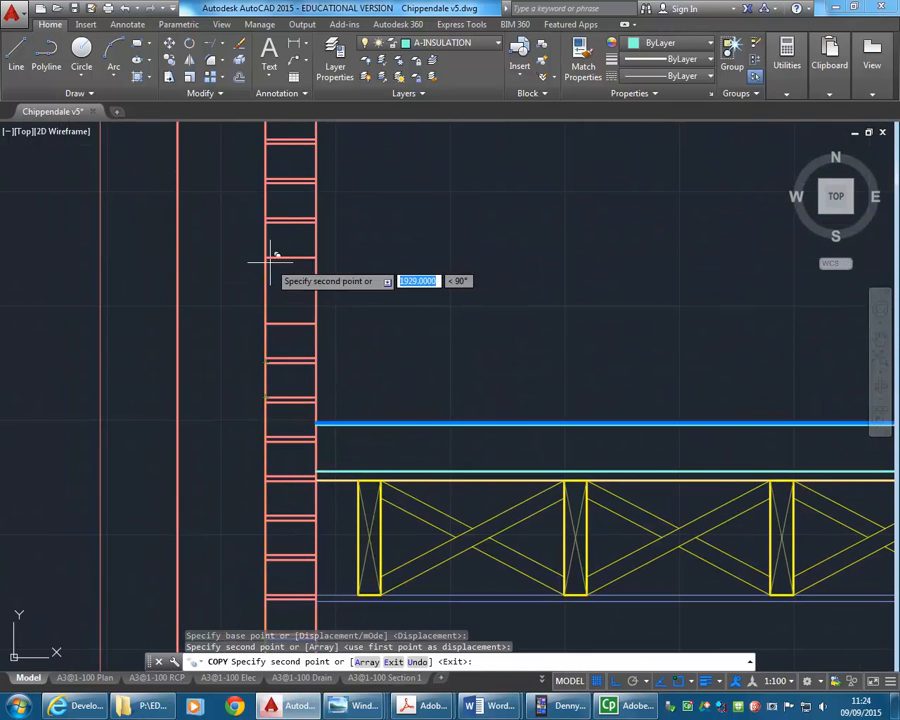
pyautogui.click(247, 197)
pyautogui.moveTo(247, 197); pyautogui.dragTo(246, 388, button='middle')
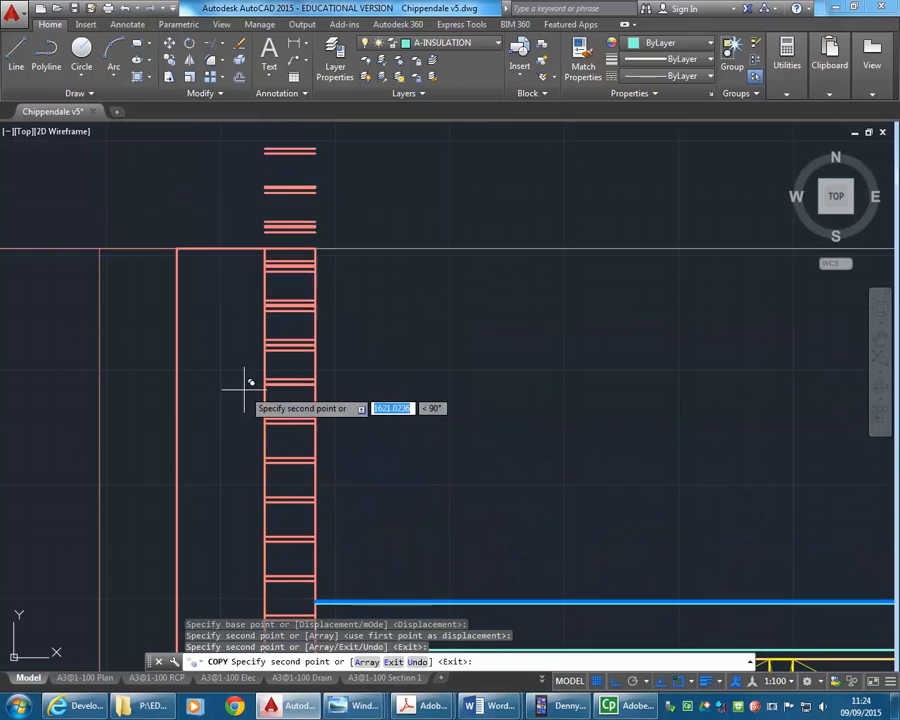
pyautogui.press('Escape')
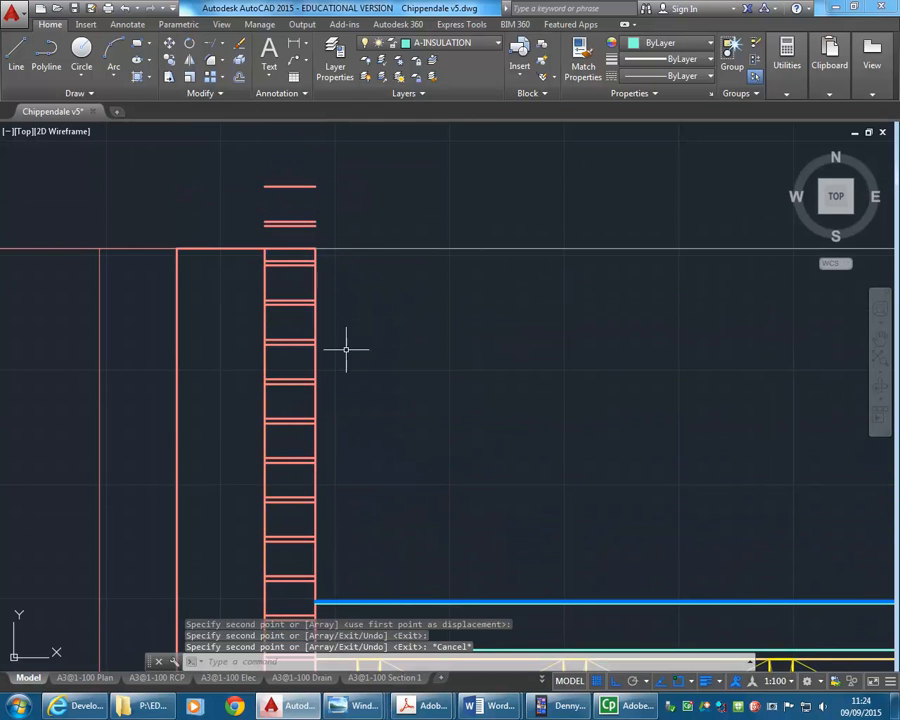
# Delete the surplus joint lines that project above the top of the parapet wall.
pyautogui.click(243, 156)
pyautogui.click(358, 228)
pyautogui.press('Delete')
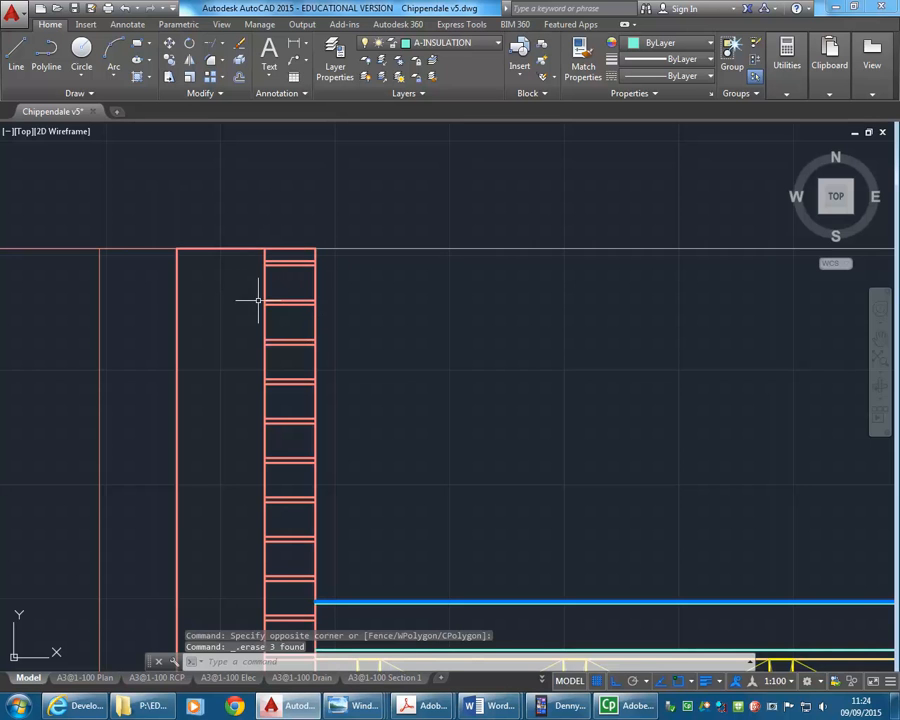
# Examine the junction of the brick leaf and the roof felt, and consult the flat_roof_components.jpg reference image.
pyautogui.moveTo(301, 388); pyautogui.dragTo(311, 364, button='middle')
pyautogui.moveTo(296, 520); pyautogui.dragTo(299, 446, button='middle')
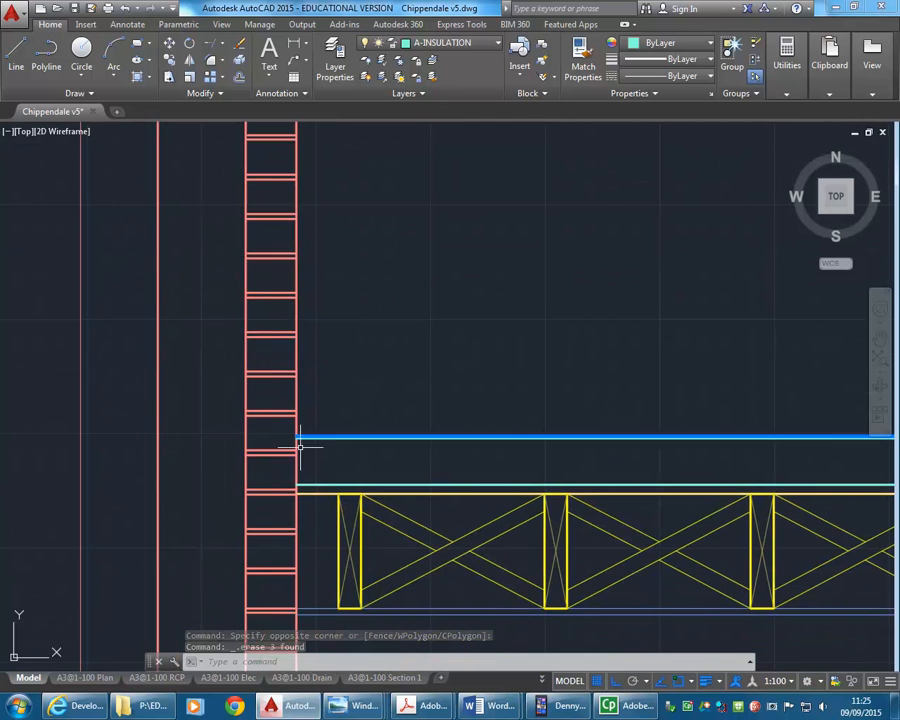
pyautogui.scroll(2, 254, 478)
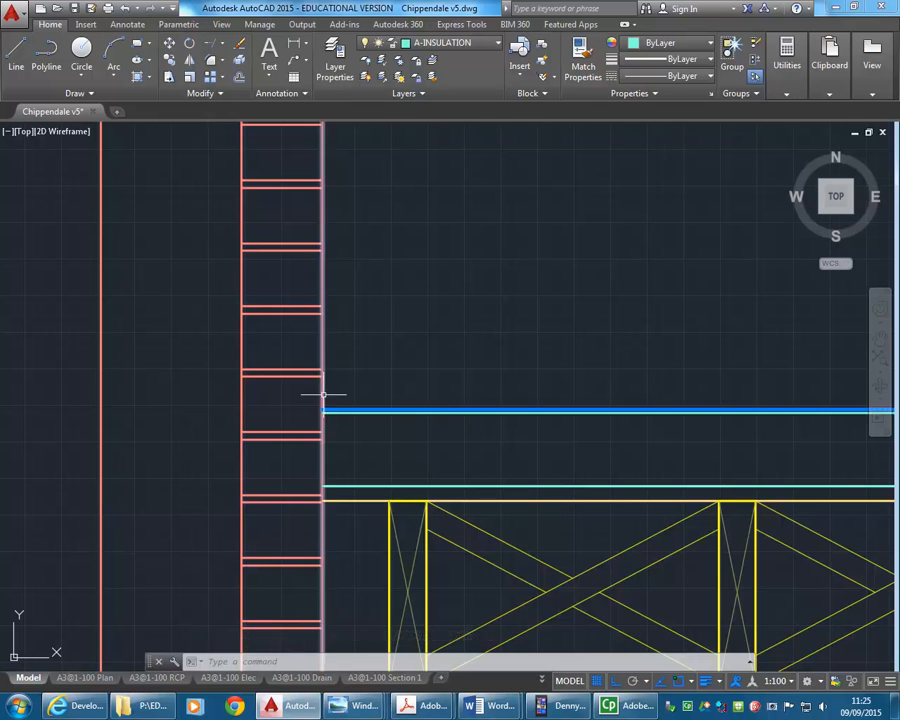
pyautogui.scroll(2, 328, 400)
pyautogui.moveTo(361, 344); pyautogui.dragTo(352, 452, button='middle')
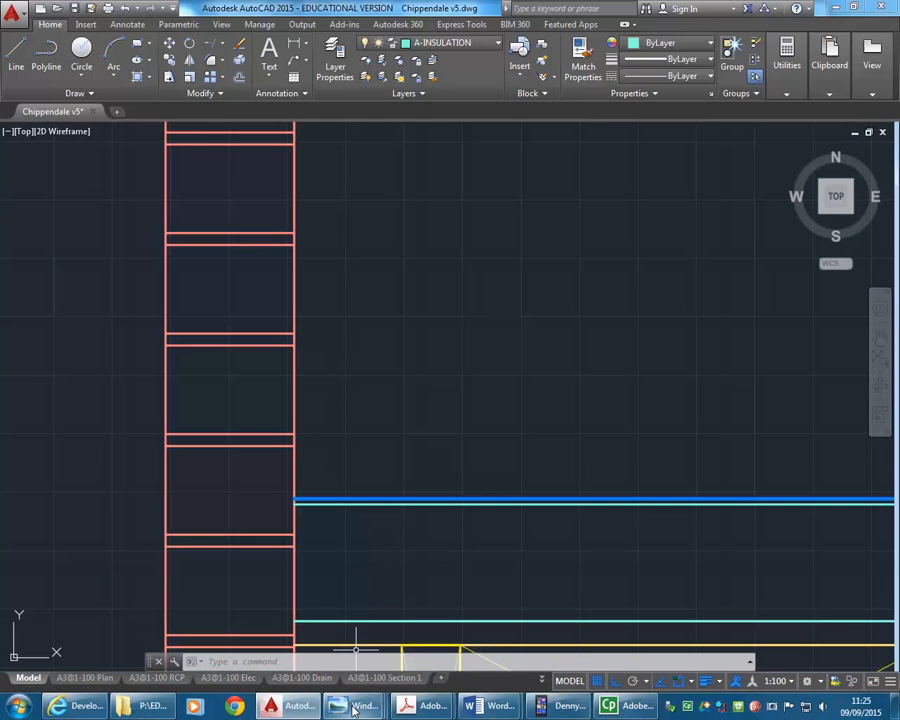
pyautogui.moveTo(352, 705)
pyautogui.moveTo(554, 628)
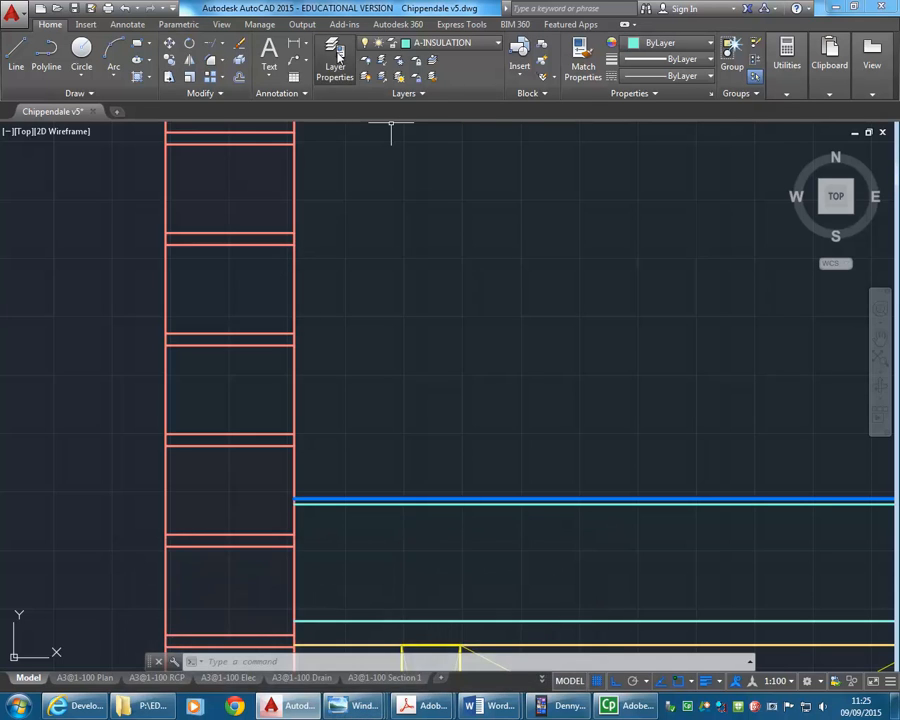
# Create a layer named A-FLASHING based on the A-BITUMEN-FELT layer and make it current.
pyautogui.click(335, 62)
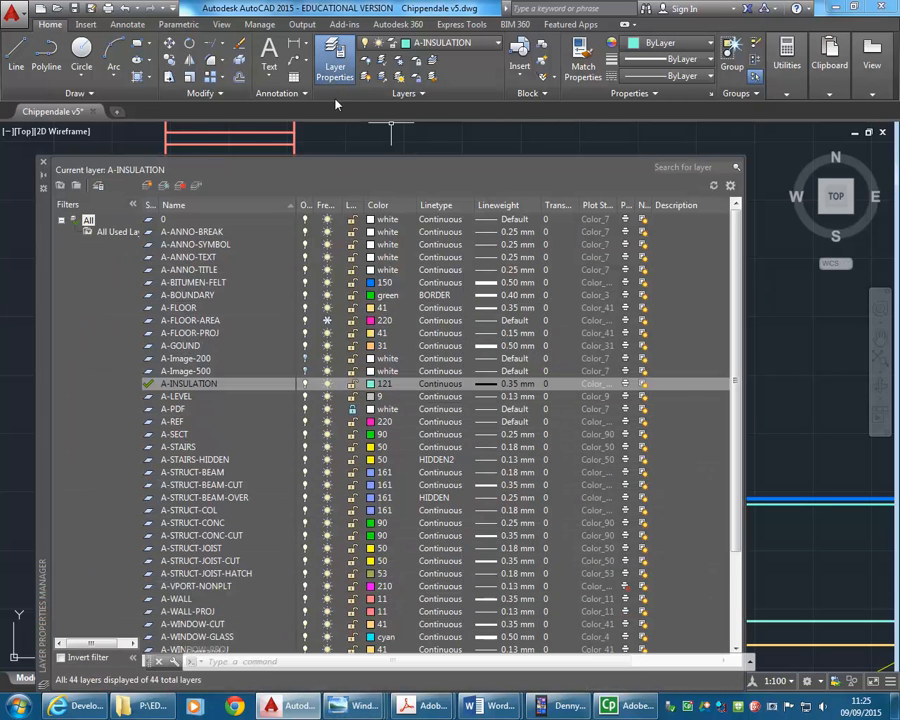
pyautogui.click(174, 283)
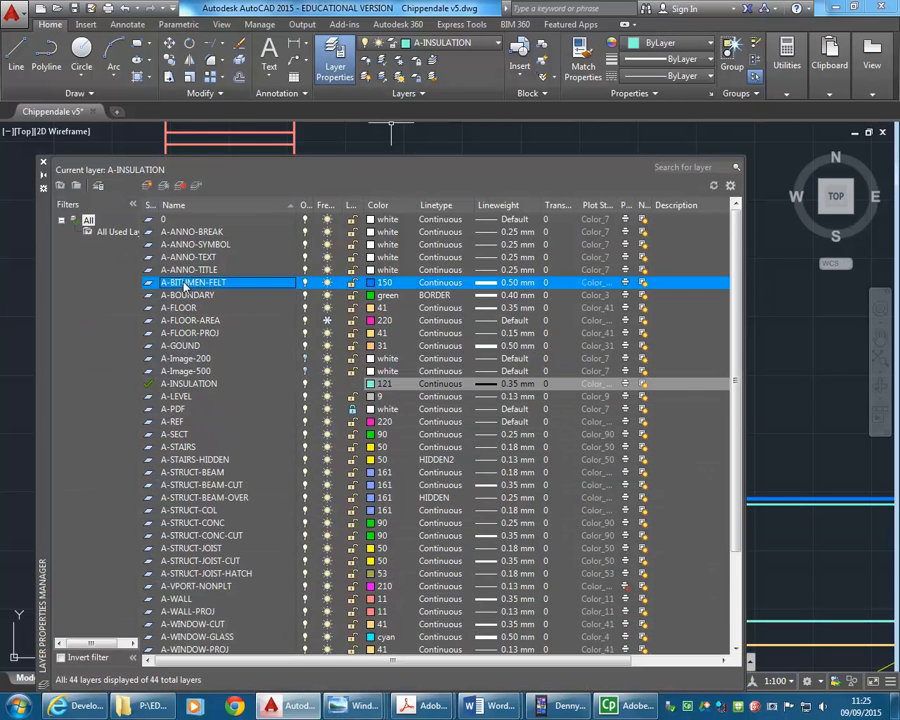
pyautogui.click(148, 186)
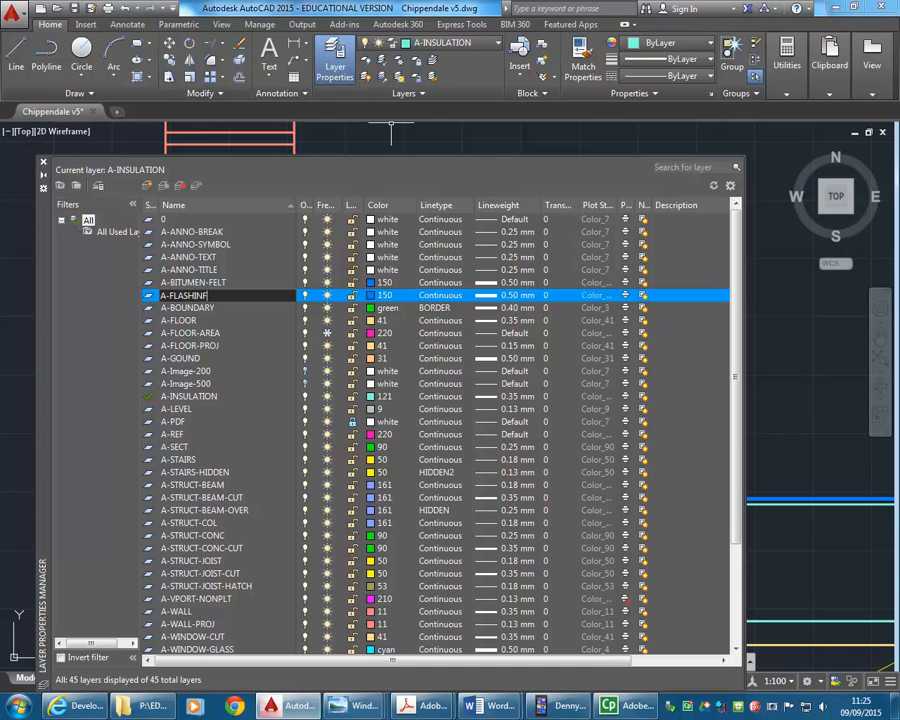
pyautogui.press('Return')
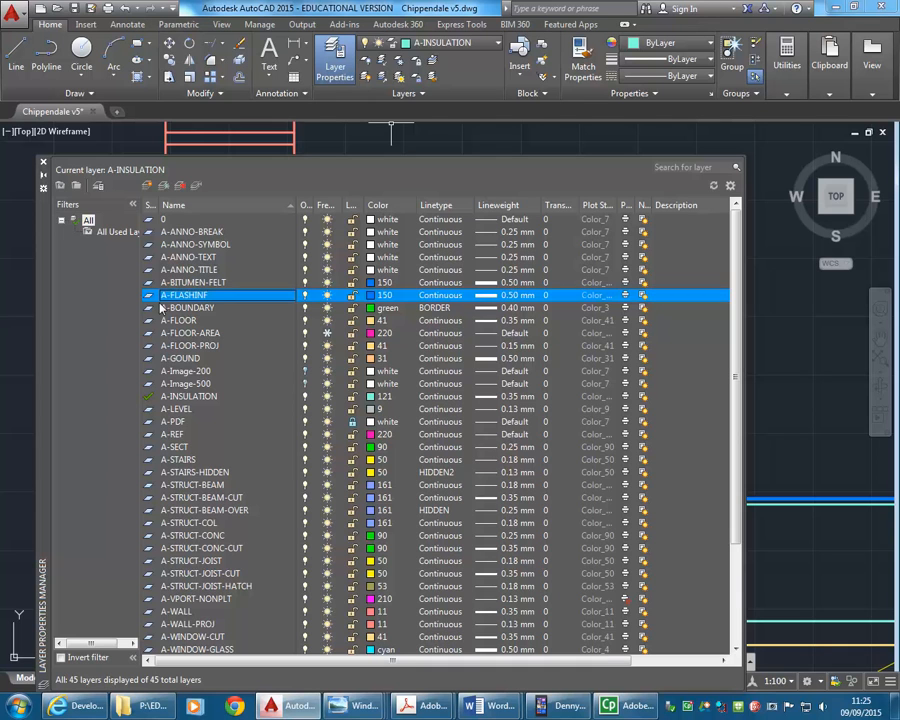
pyautogui.click(215, 295)
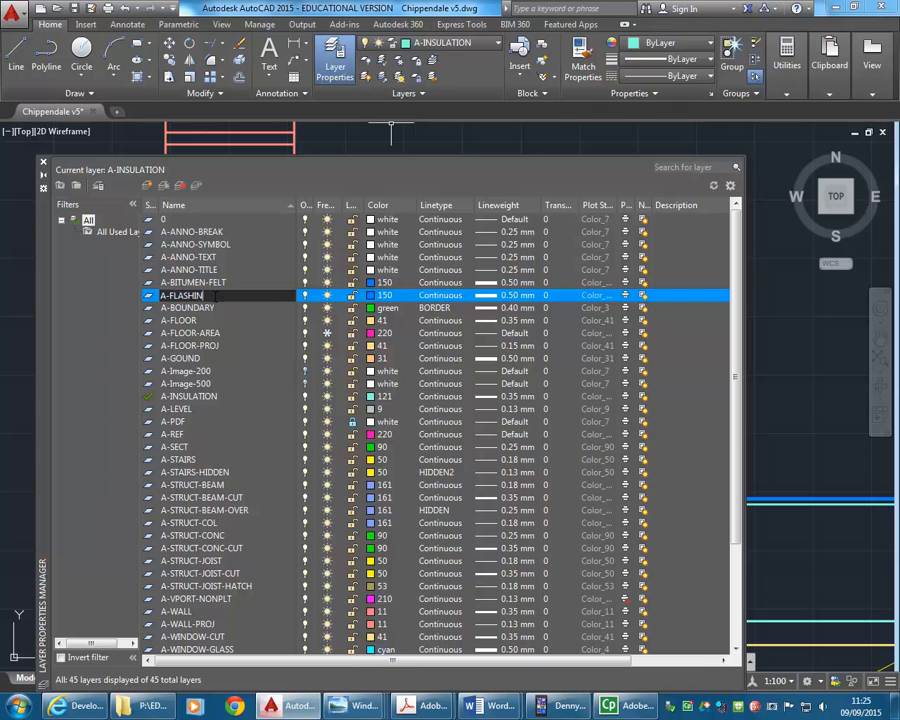
pyautogui.press('Return')
pyautogui.click(197, 184)
pyautogui.click(43, 162)
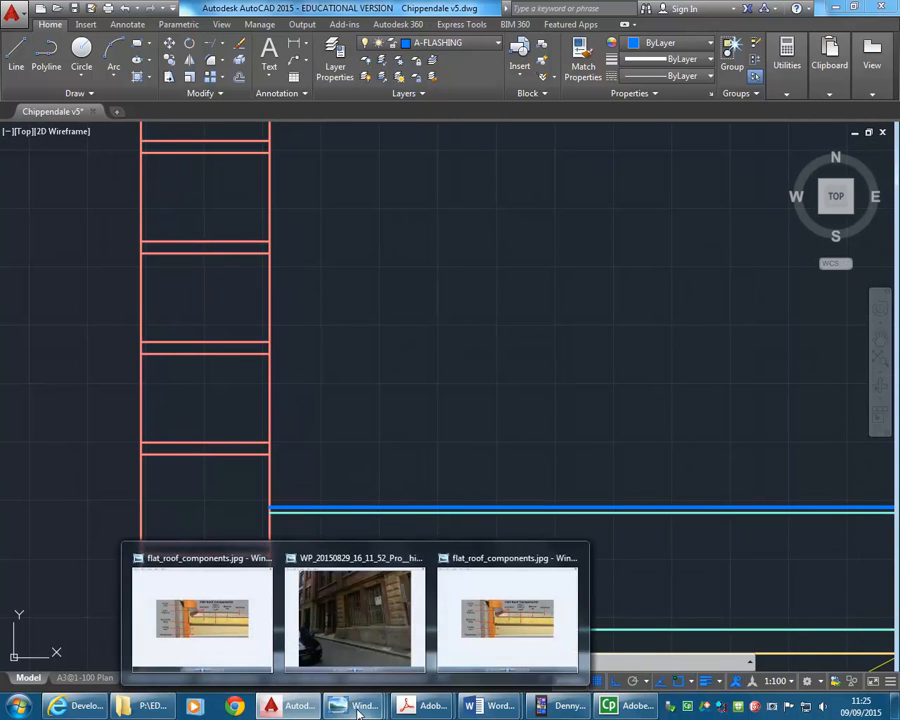
# Start the flashing in the third mortar joint above the felt: about 11 mm outward, 35 mm down, then about 20 mm sloping away from the wall.
pyautogui.moveTo(528, 636)
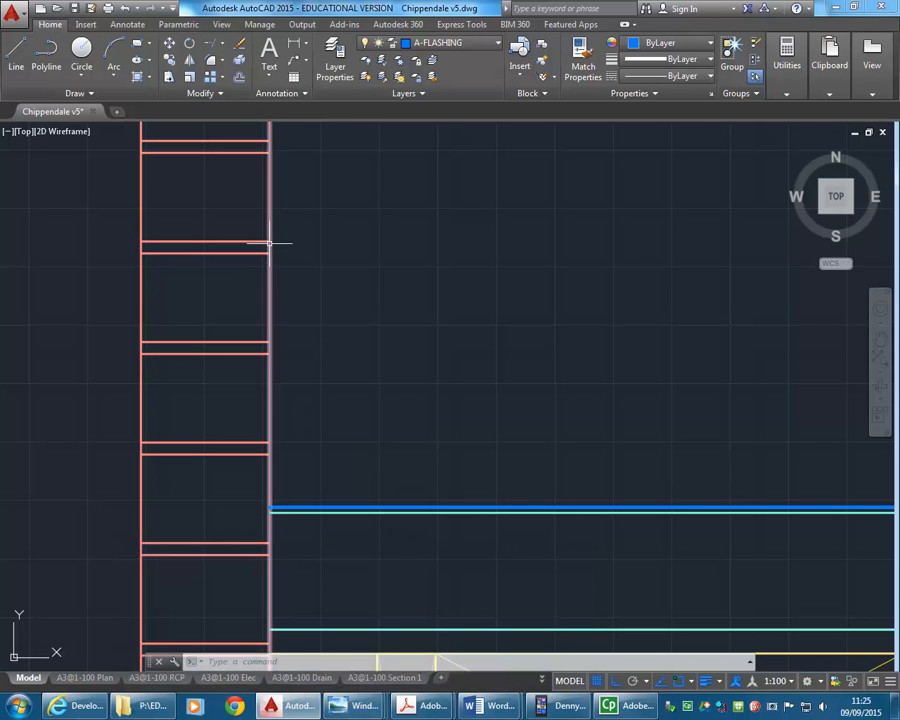
pyautogui.click(15, 55)
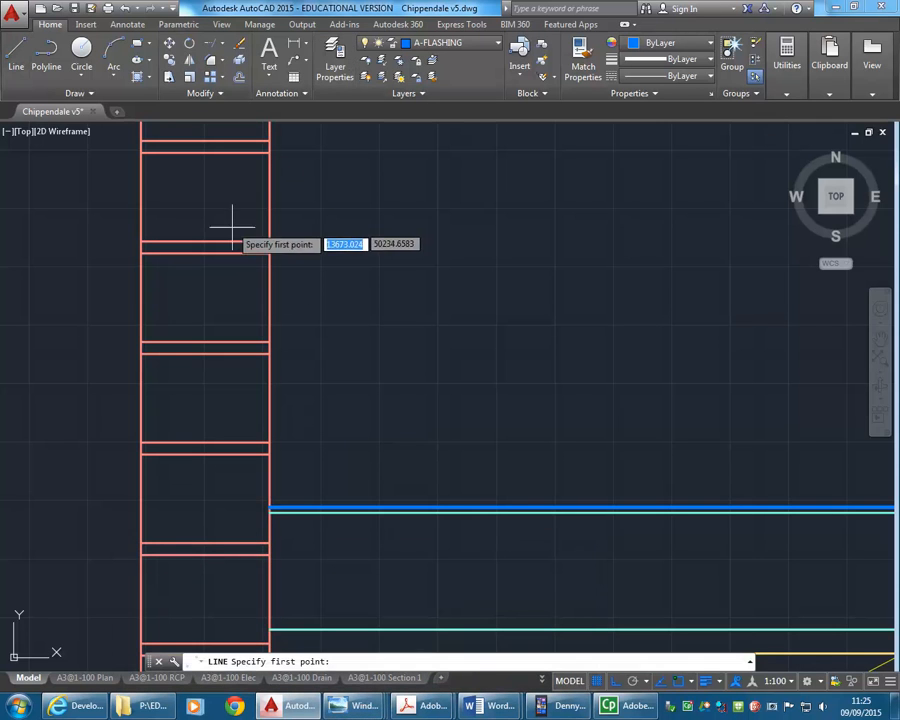
pyautogui.scroll(6, 256, 250)
pyautogui.click(255, 258)
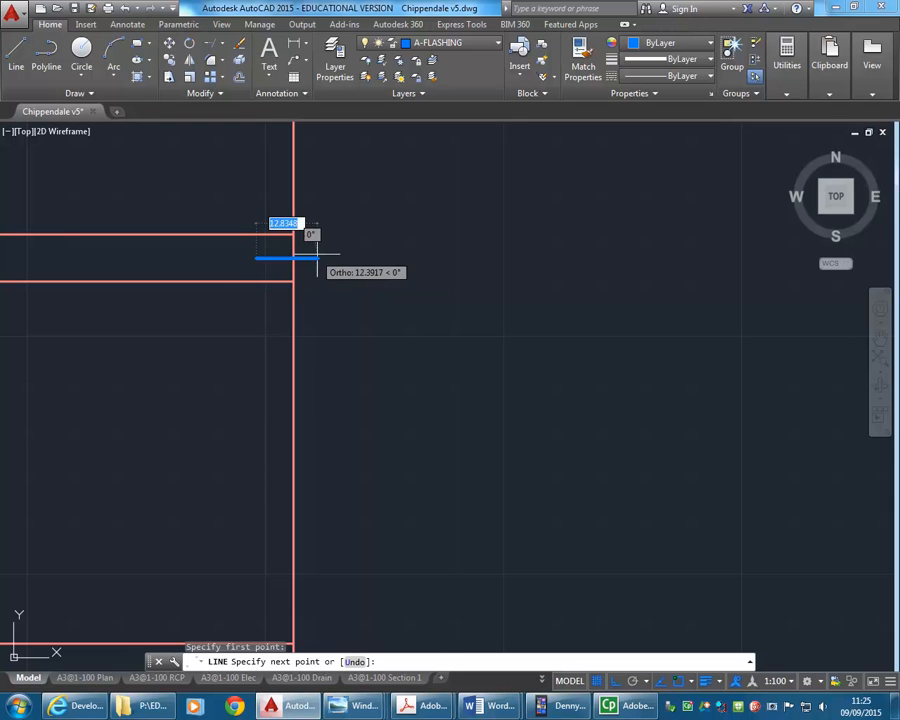
pyautogui.click(311, 257)
pyautogui.scroll(-4, 310, 270)
pyautogui.scroll(2, 312, 305)
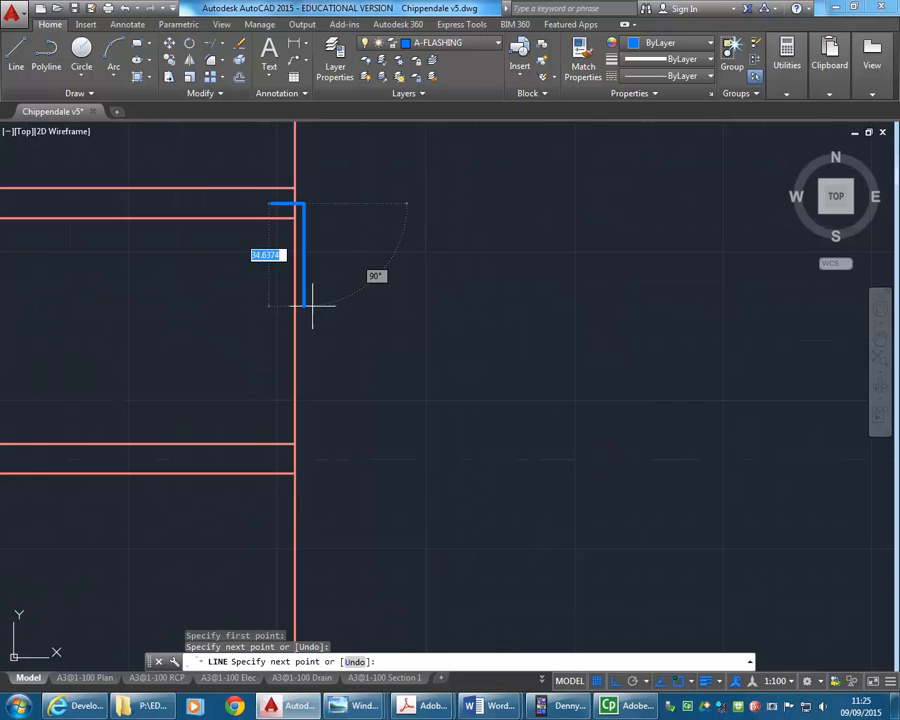
pyautogui.click(311, 305)
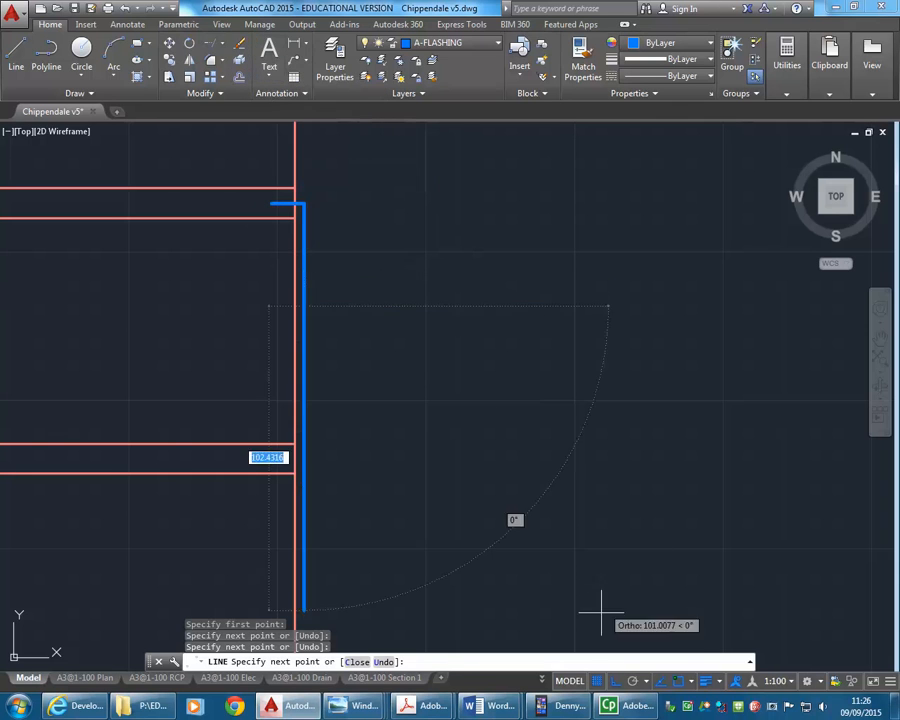
pyautogui.press('F8')
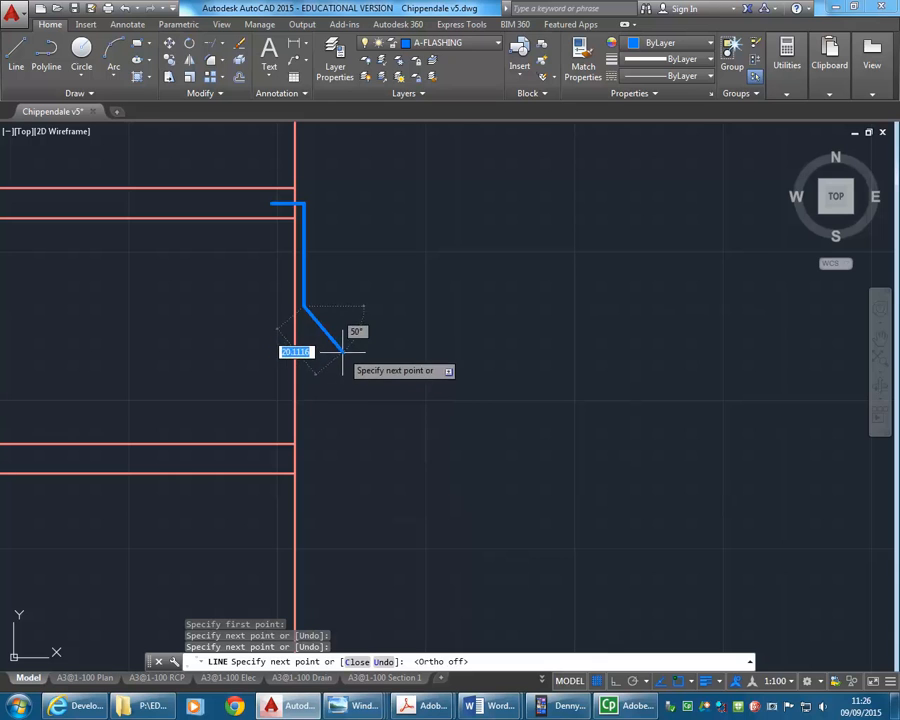
pyautogui.click(340, 351)
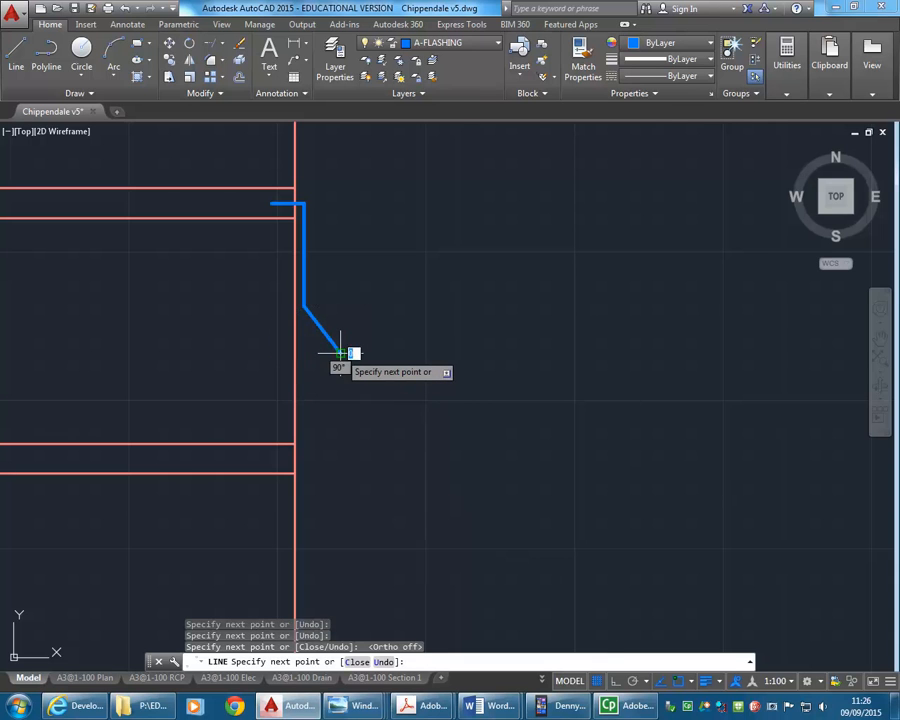
# Continue the flashing vertically down to just above the roof felt, and finish it with a 45° line about 45 mm long onto the felt.
pyautogui.scroll(-4, 340, 355)
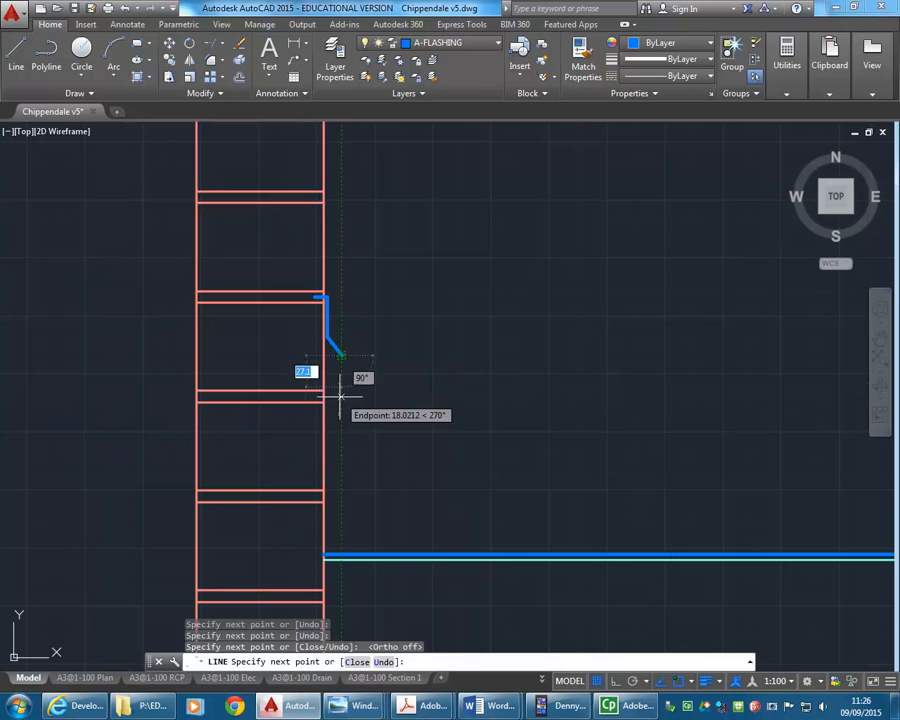
pyautogui.click(342, 518)
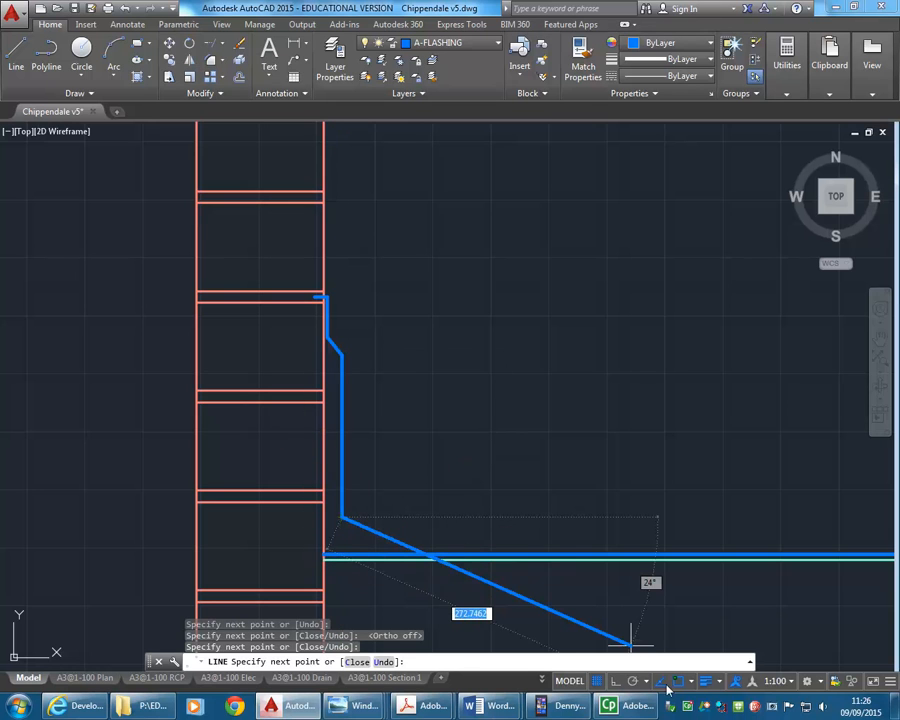
pyautogui.click(632, 682)
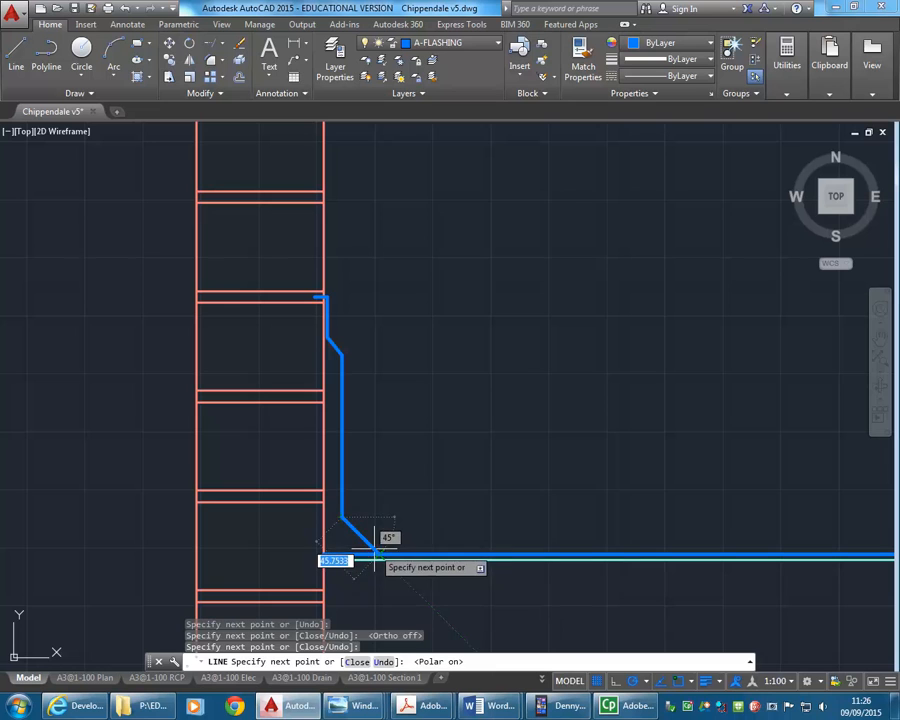
pyautogui.click(378, 552)
pyautogui.press('Return')
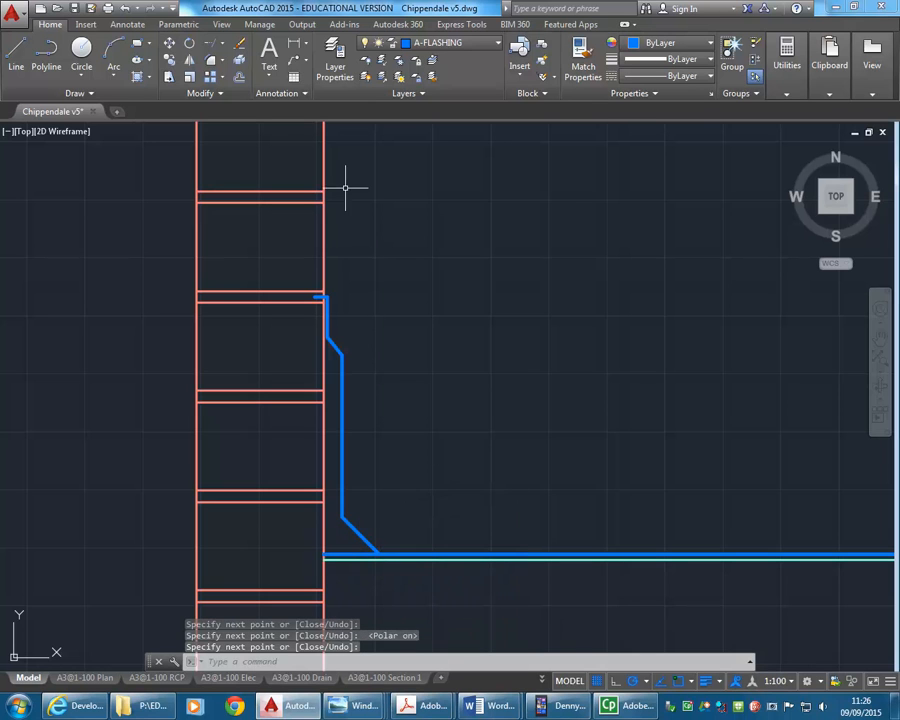
# Stretch the inner end of the flashing's top horizontal line deeper into the mortar joint.
pyautogui.scroll(5, 283, 295)
pyautogui.press('Return')
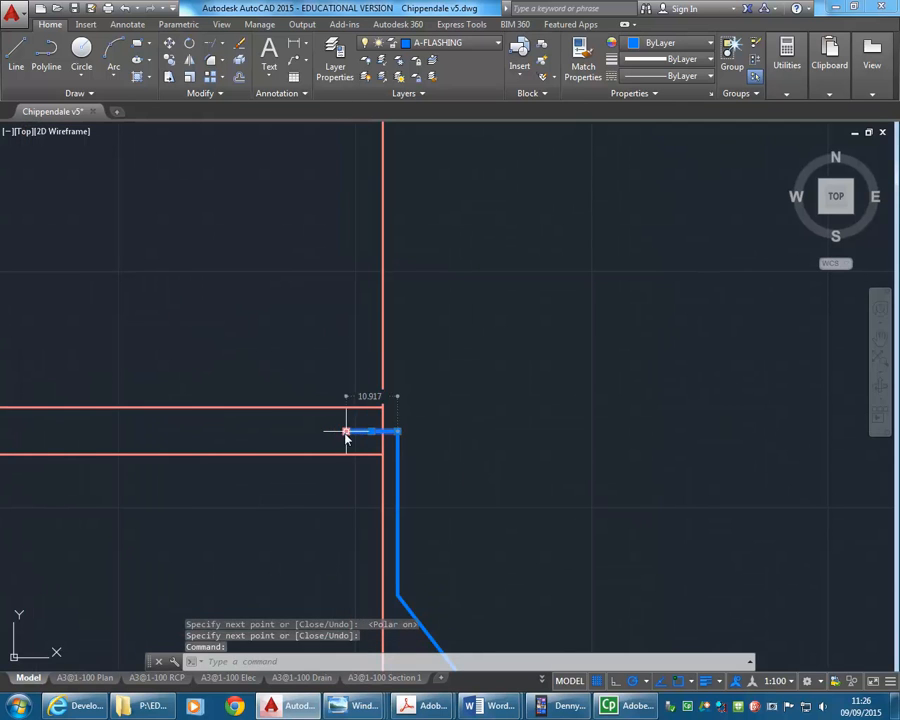
pyautogui.click(346, 432)
pyautogui.scroll(-4, 333, 437)
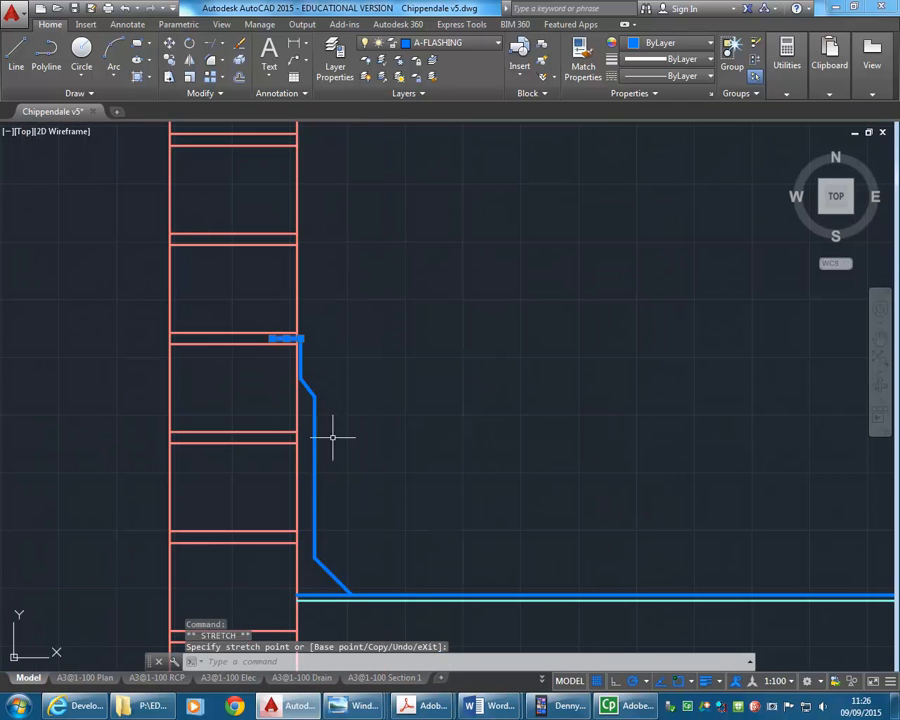
# Fillet the flashing's sloping bottom line with the roof felt line so they meet in a clean corner.
pyautogui.click(211, 62)
pyautogui.click(341, 580)
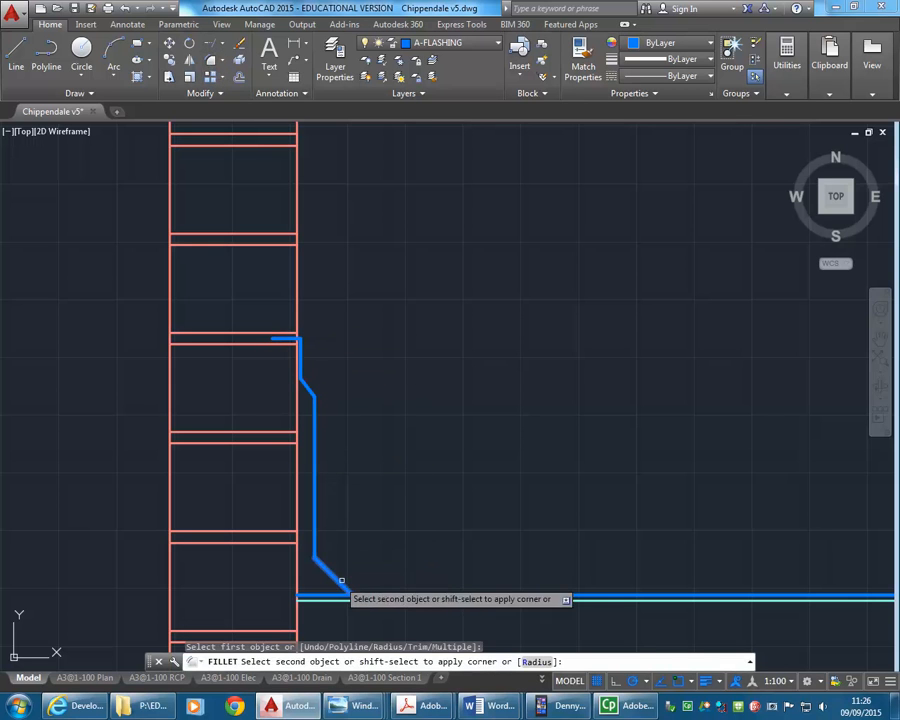
pyautogui.click(348, 597)
pyautogui.scroll(-4, 418, 478)
pyautogui.moveTo(418, 481); pyautogui.dragTo(352, 426, button='middle')
pyautogui.scroll(4, 265, 480)
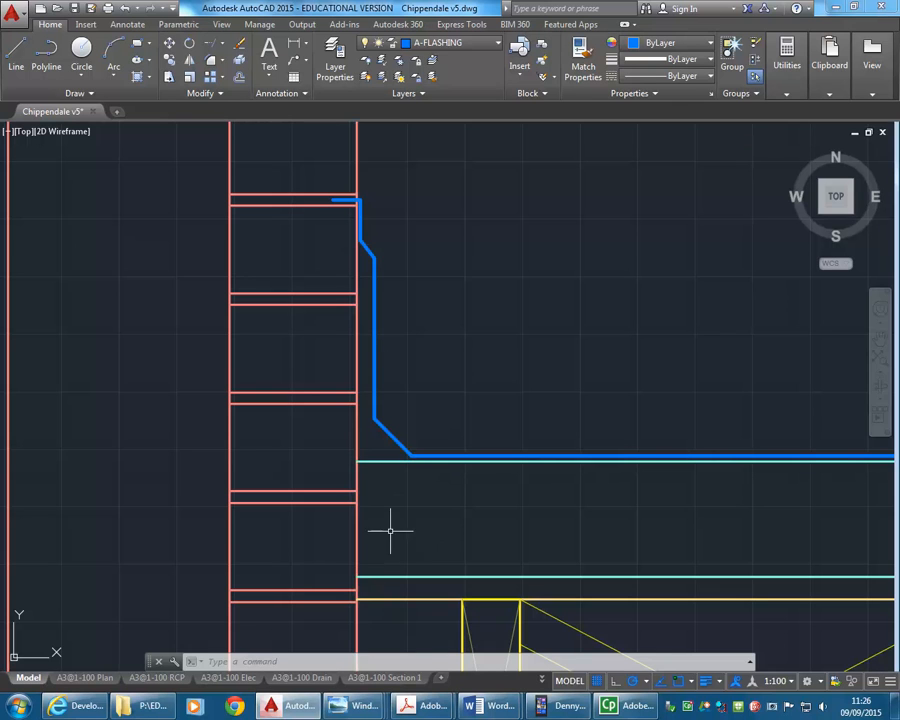
# Mirror the inner leaf's mortar joints and cavity-side line about a vertical line through the midpoint of the wall's top, keeping the originals.
pyautogui.scroll(-4, 430, 450)
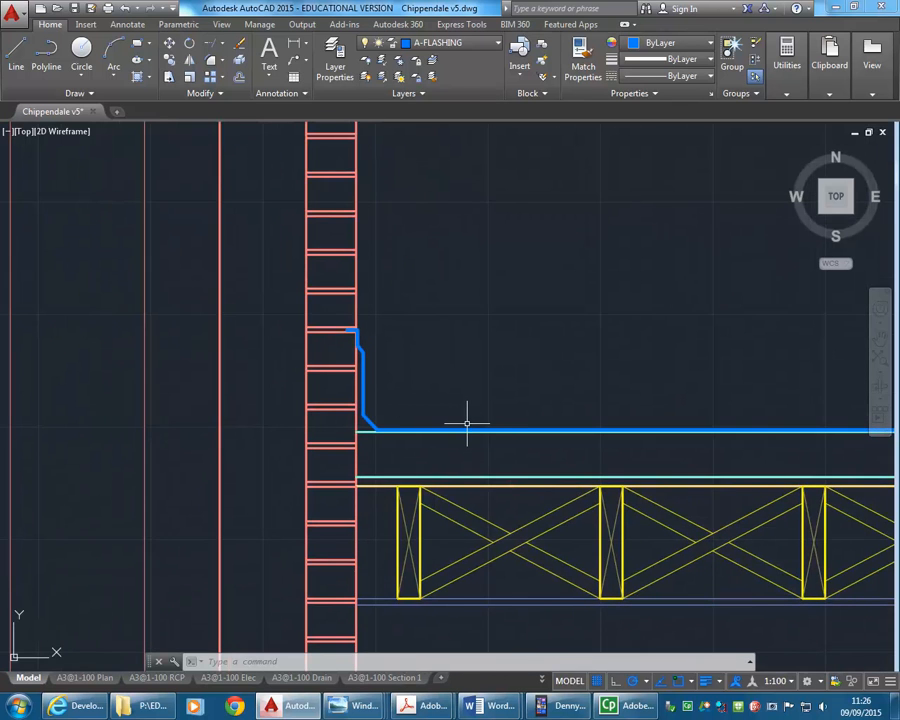
pyautogui.moveTo(466, 424)
pyautogui.mouseDown(button='middle')
pyautogui.moveTo(428, 382)
pyautogui.moveTo(336, 385)
pyautogui.mouseUp(button='middle')
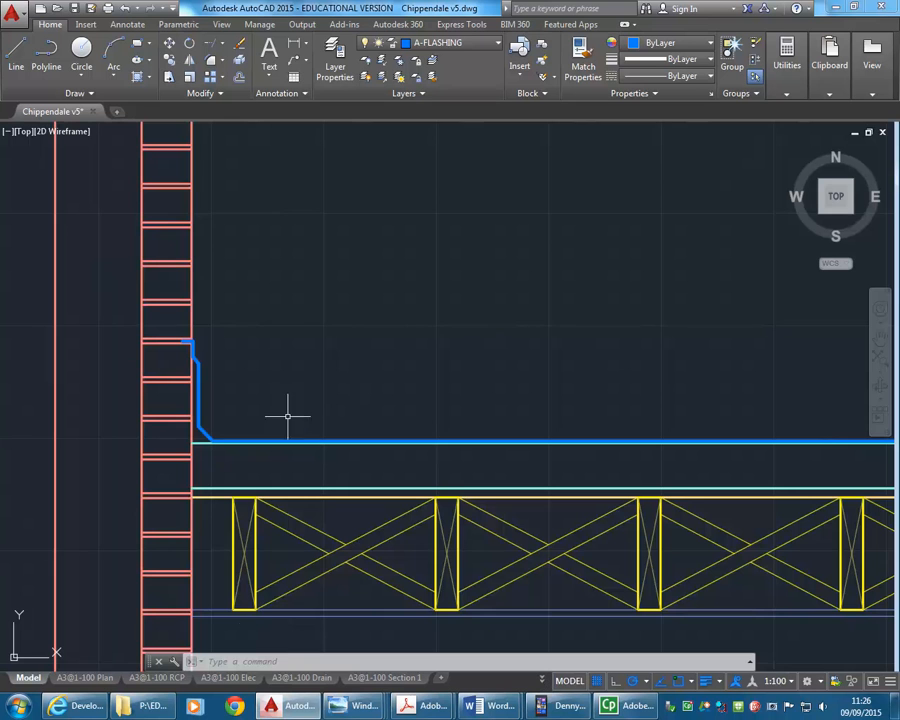
pyautogui.moveTo(304, 379); pyautogui.dragTo(321, 367, button='middle')
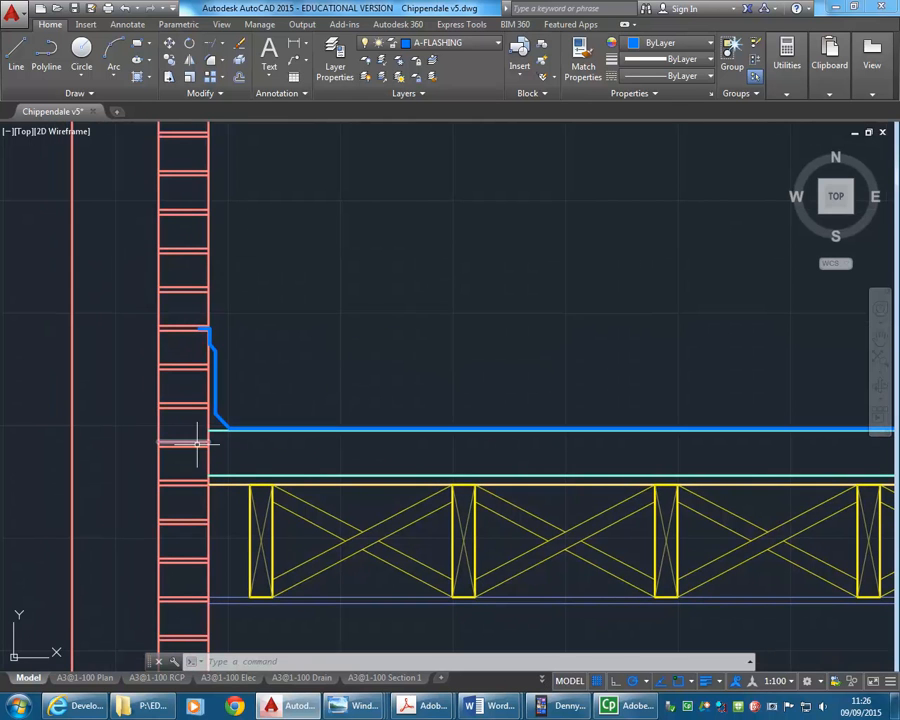
pyautogui.scroll(-5, 291, 388)
pyautogui.scroll(4, 267, 404)
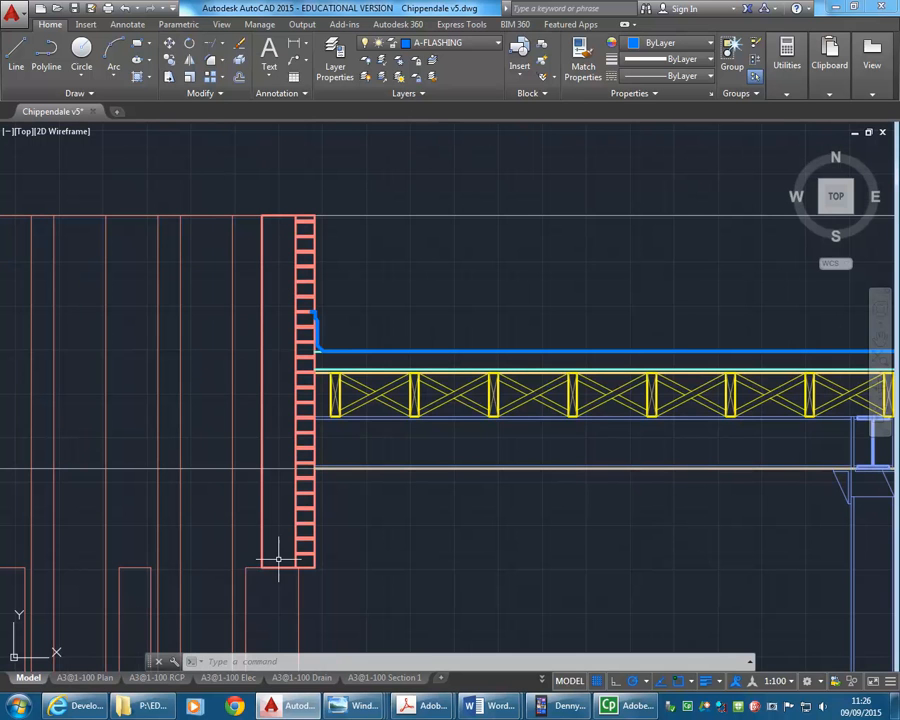
pyautogui.scroll(3, 279, 559)
pyautogui.scroll(-3, 321, 560)
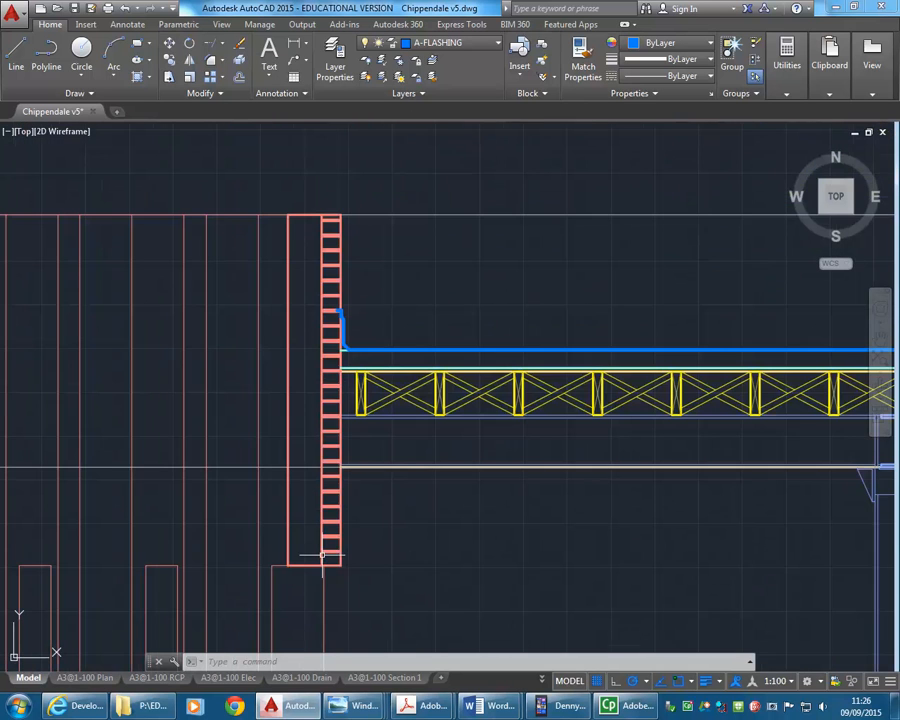
pyautogui.click(334, 557)
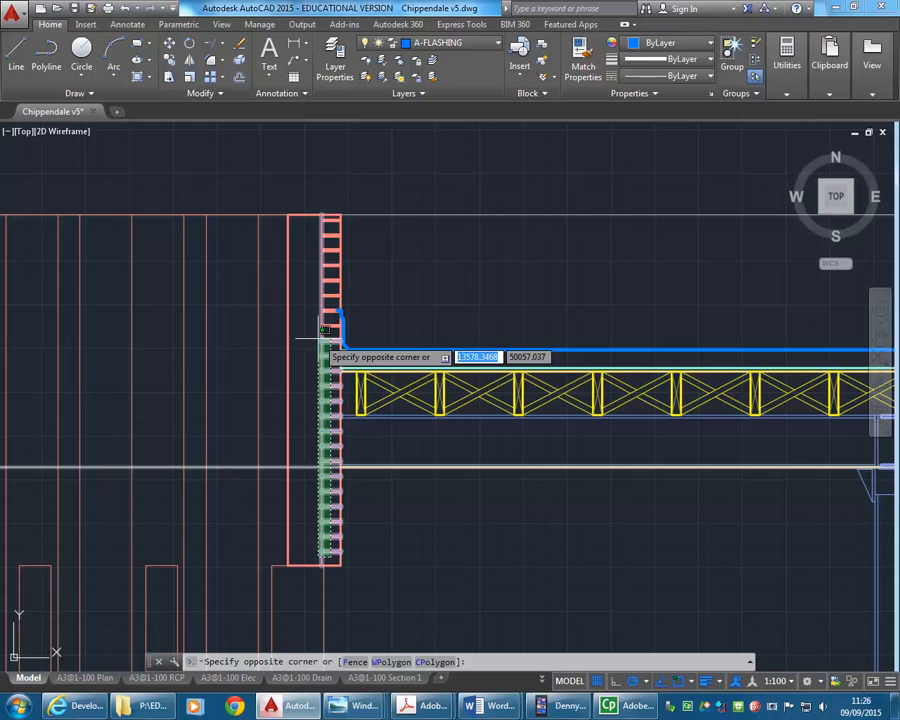
pyautogui.click(319, 208)
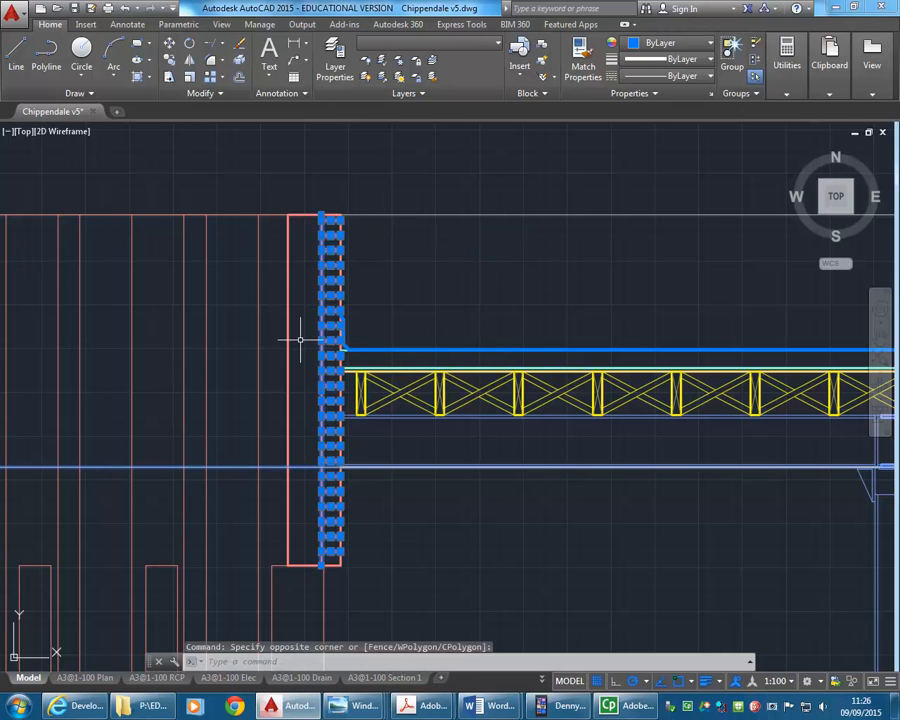
pyautogui.keyDown('shift'); pyautogui.click(309, 449); pyautogui.keyUp('shift')
pyautogui.keyDown('shift'); pyautogui.click(297, 496); pyautogui.keyUp('shift')
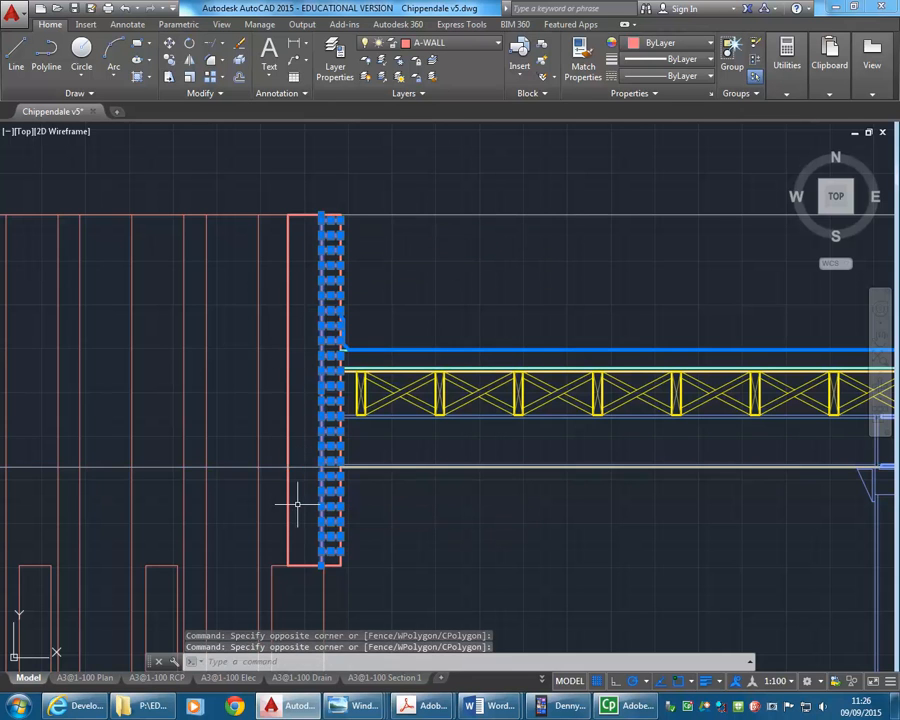
pyautogui.click(188, 62)
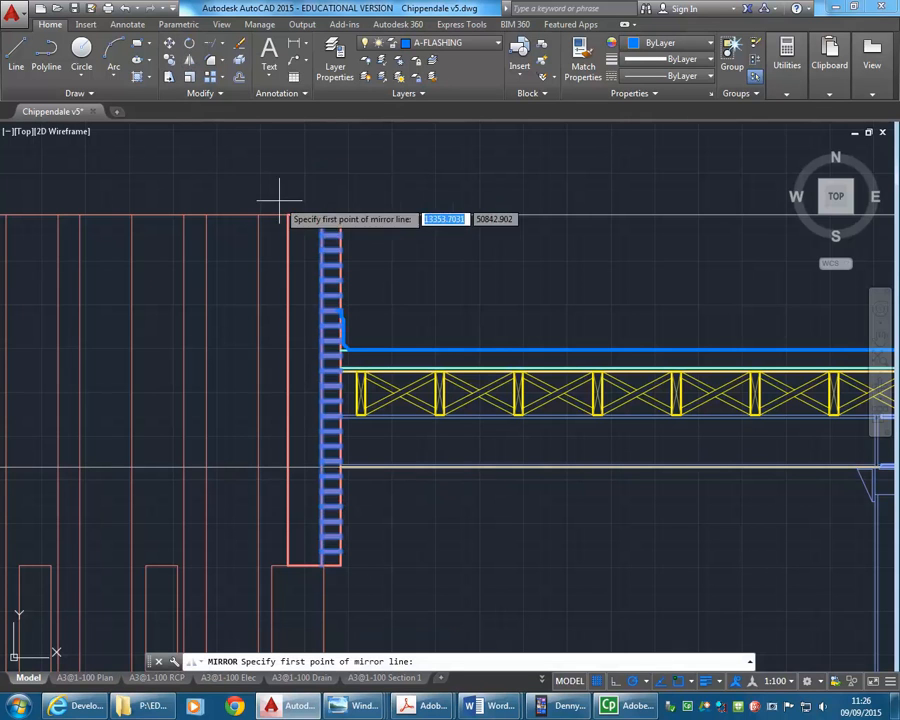
pyautogui.click(313, 215)
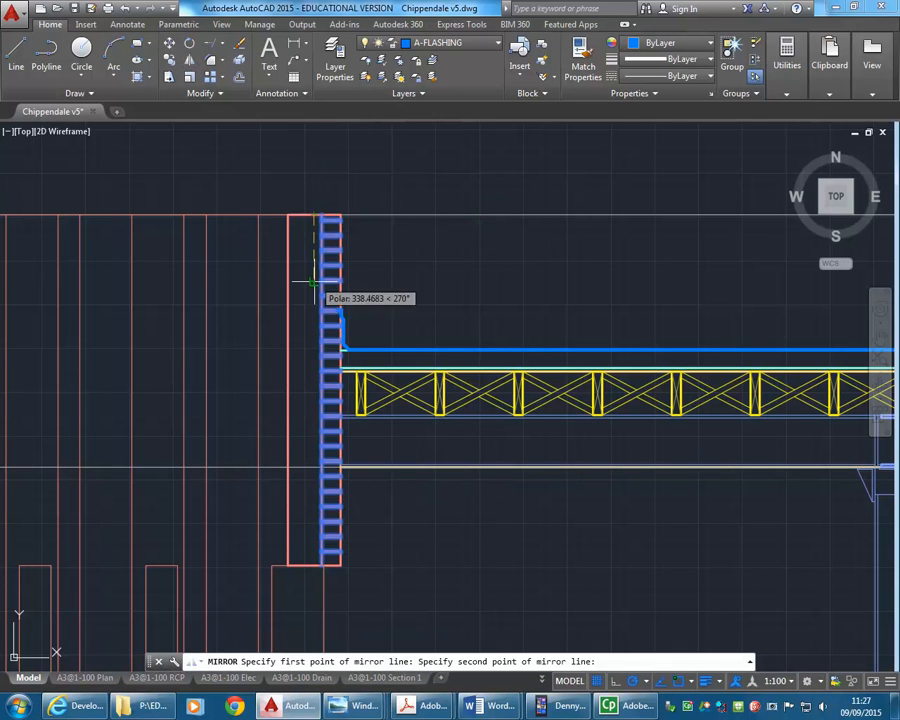
pyautogui.click(310, 585)
pyautogui.rightClick(405, 517)
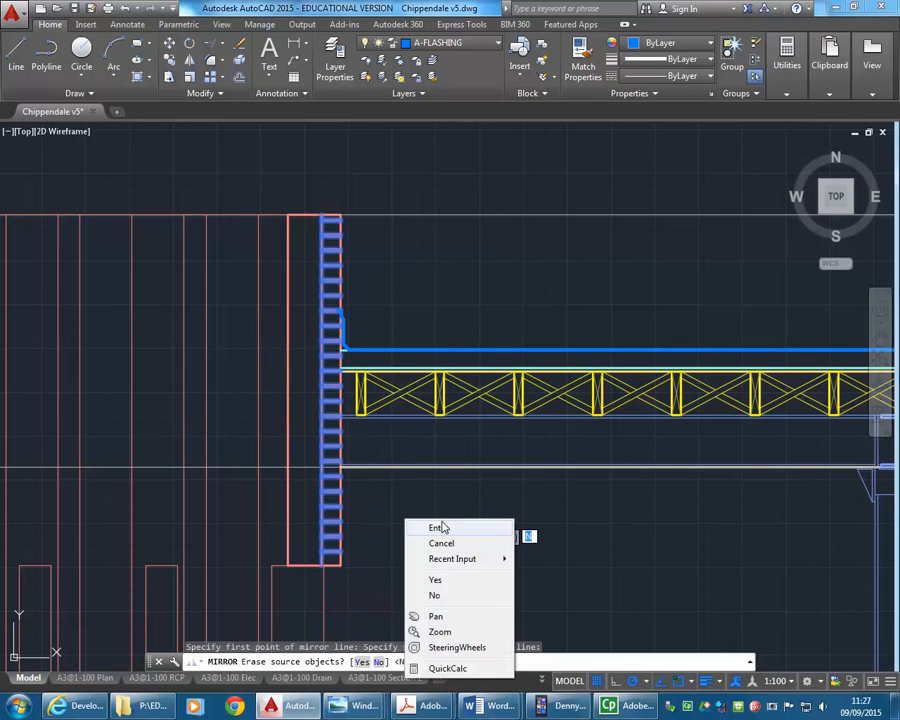
pyautogui.click(438, 527)
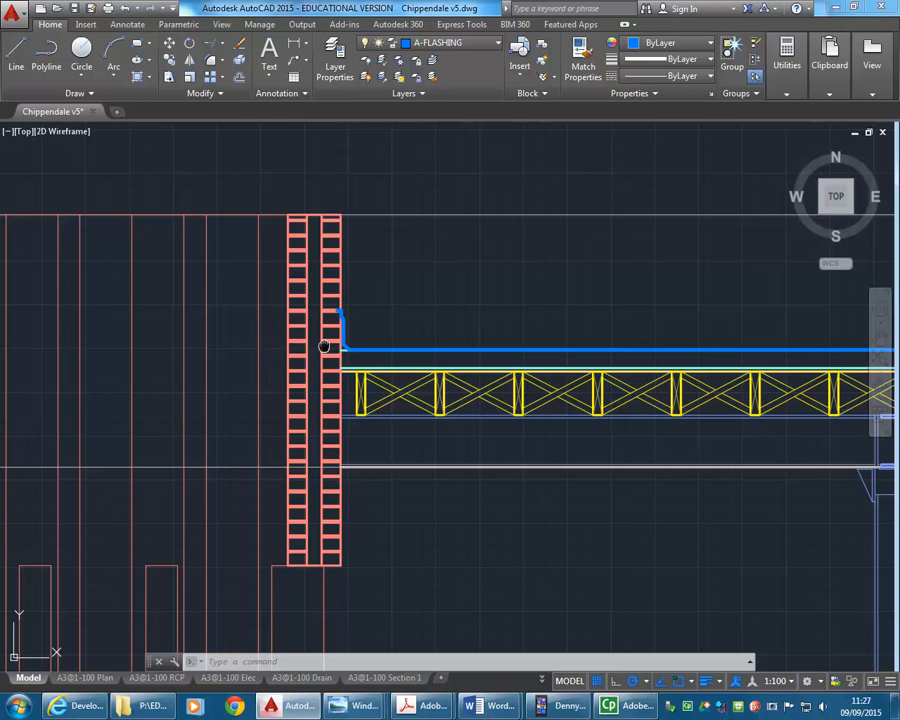
# Check the parapet brickwork and roof junction, and save the drawing.
pyautogui.scroll(4, 324, 345)
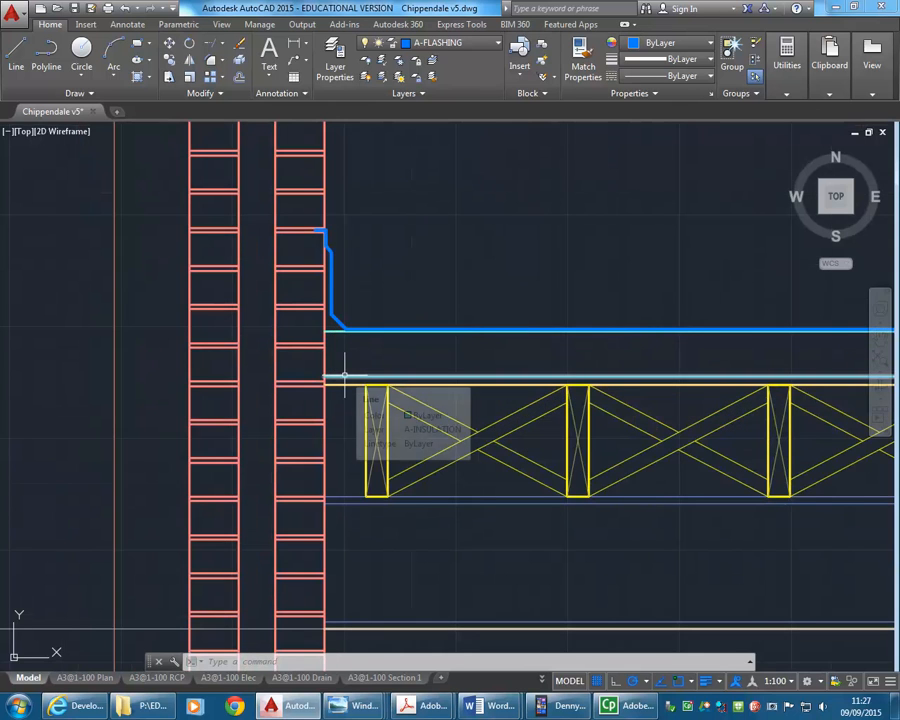
pyautogui.scroll(2, 297, 278)
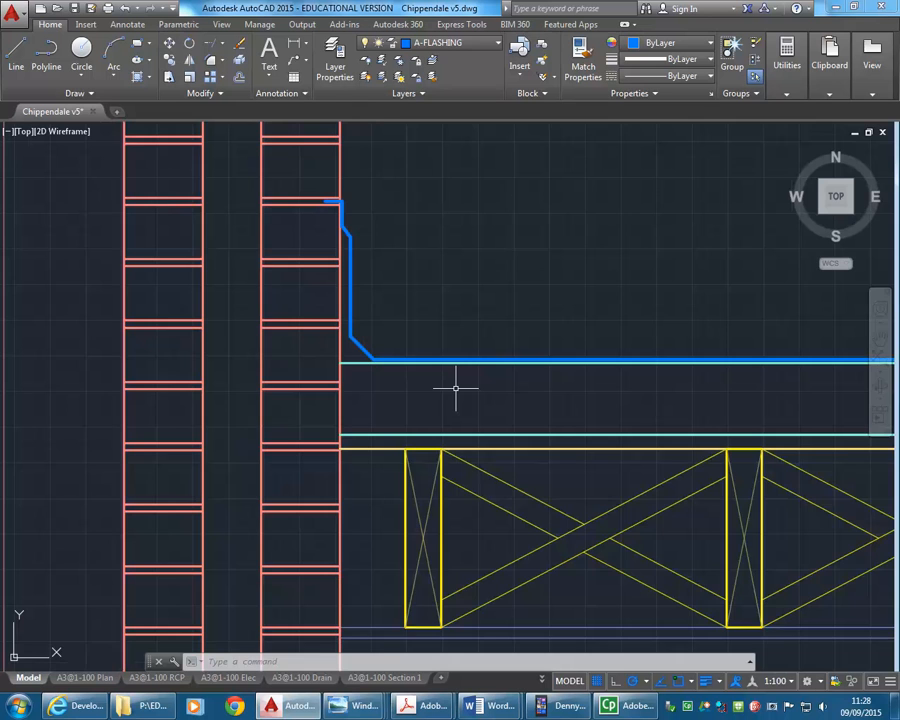
pyautogui.scroll(-3, 456, 395)
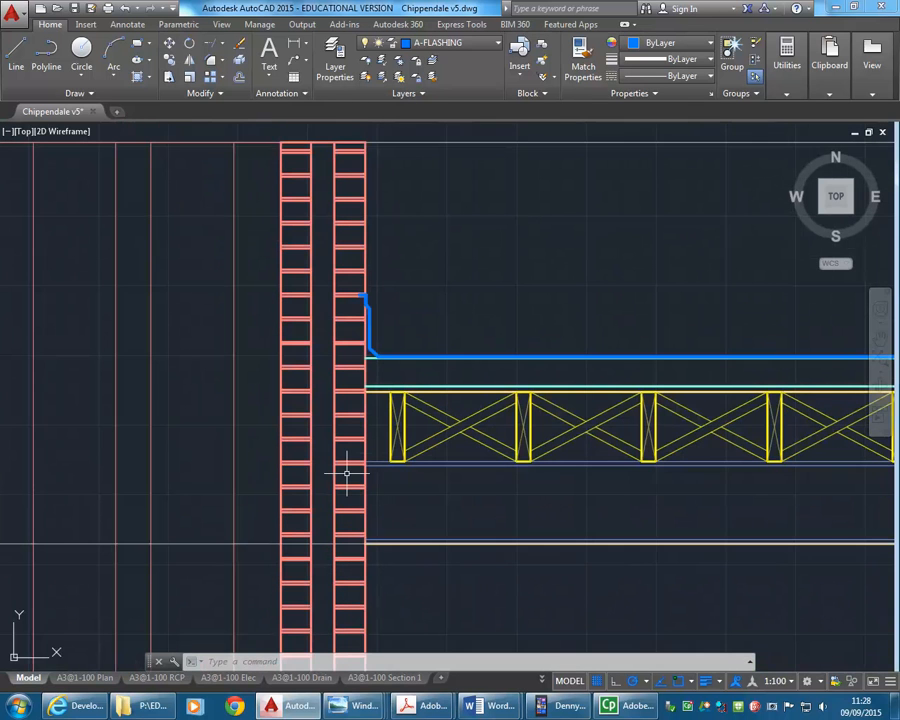
pyautogui.click(80, 9)
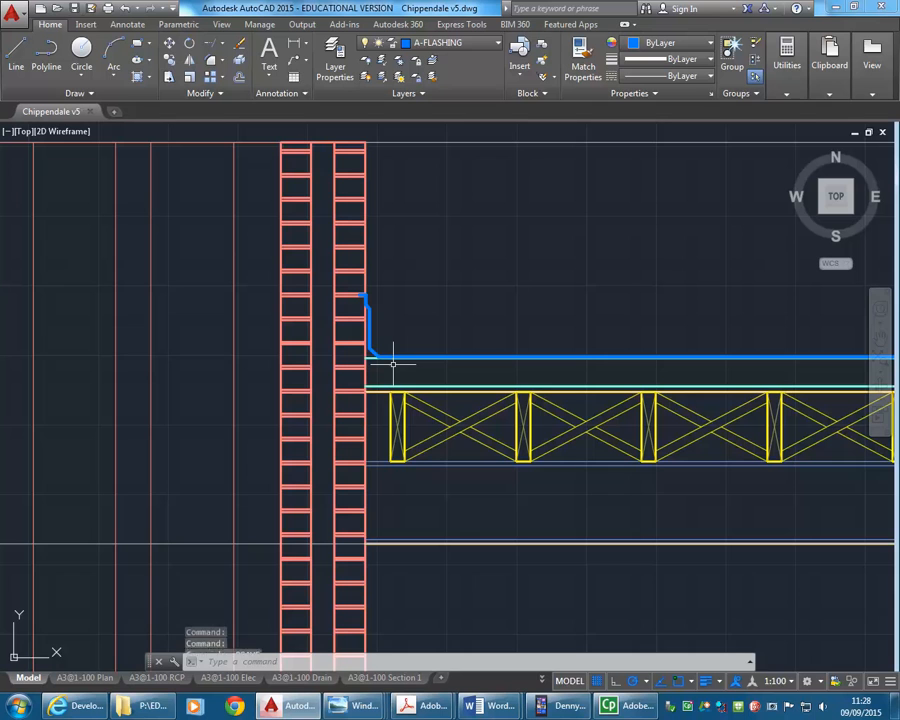
# Review the A3@Details layout, and inspect the floor plan on the A3@1-100 Plan layout.
pyautogui.click(543, 680)
pyautogui.click(561, 646)
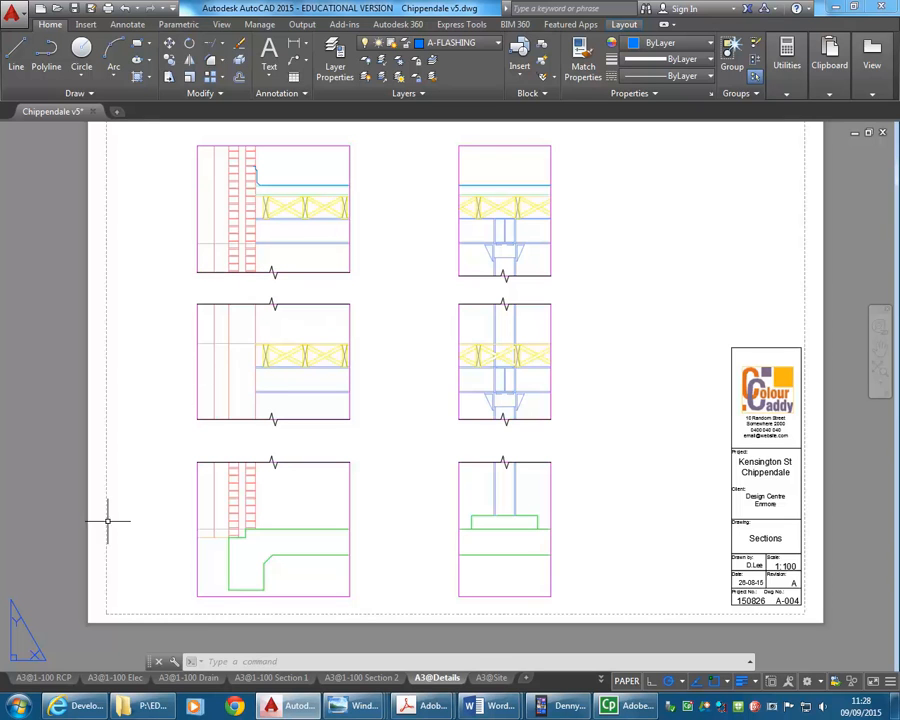
pyautogui.click(600, 681)
pyautogui.click(622, 540)
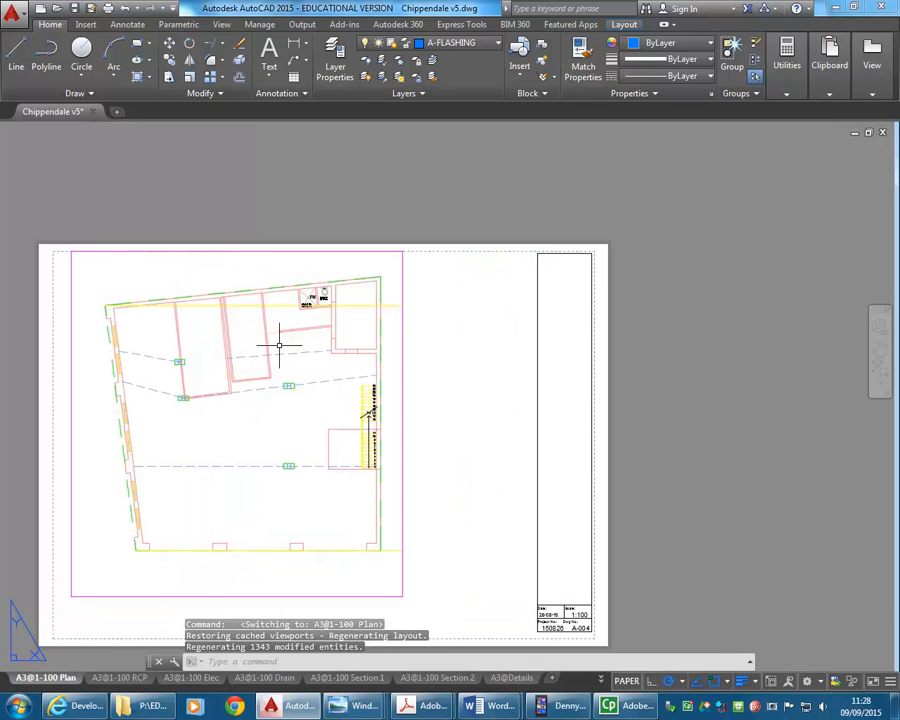
pyautogui.click(603, 685)
pyautogui.click(302, 295)
pyautogui.click(276, 257)
pyautogui.scroll(5, 276, 257)
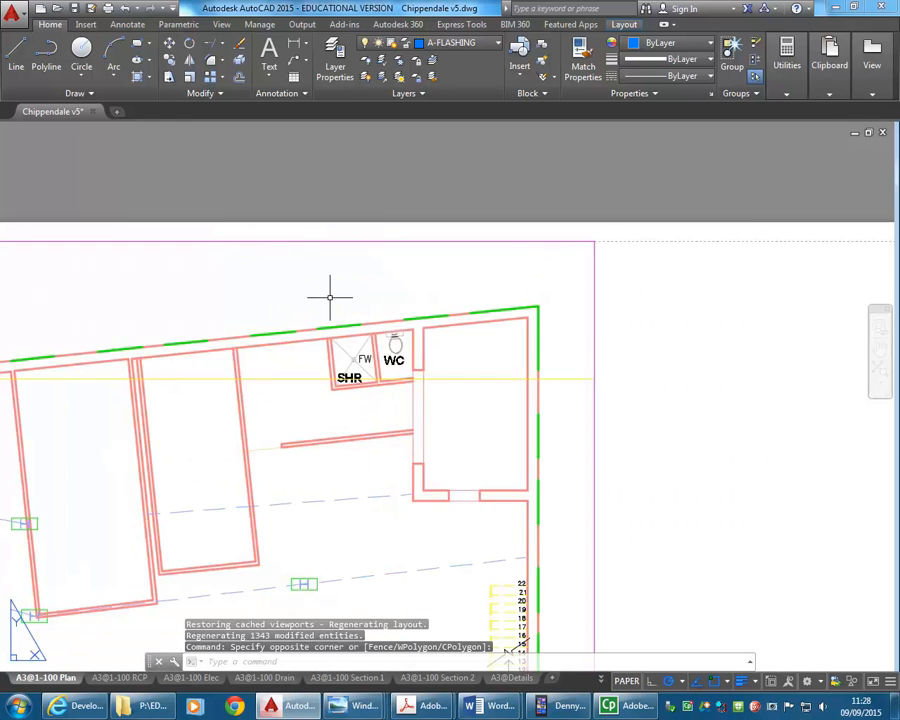
pyautogui.scroll(2, 330, 297)
pyautogui.scroll(-6, 274, 400)
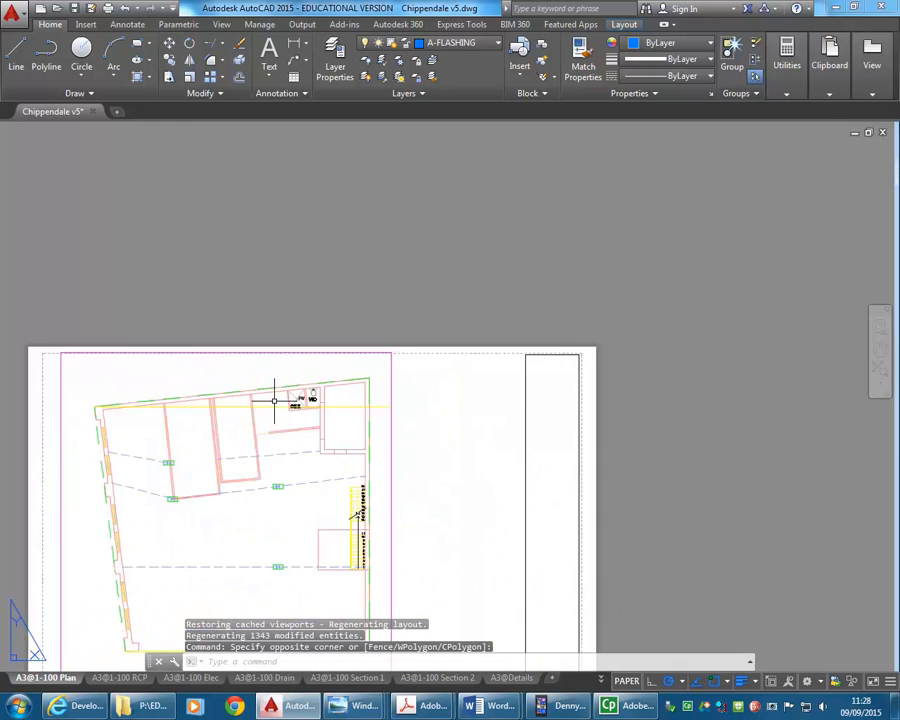
pyautogui.scroll(2, 275, 365)
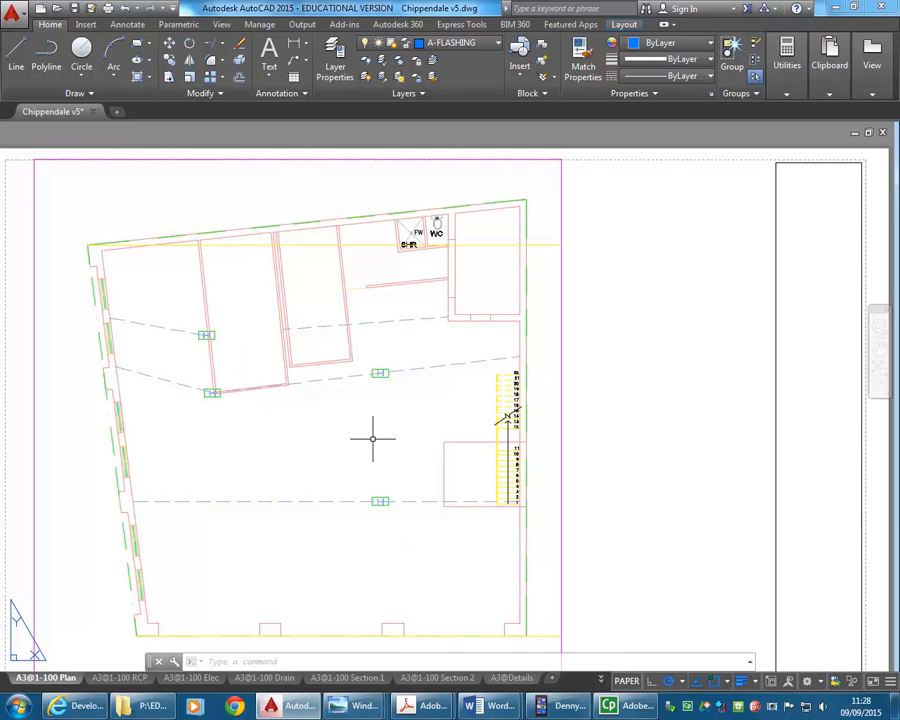
pyautogui.moveTo(325, 426); pyautogui.dragTo(357, 363, button='middle')
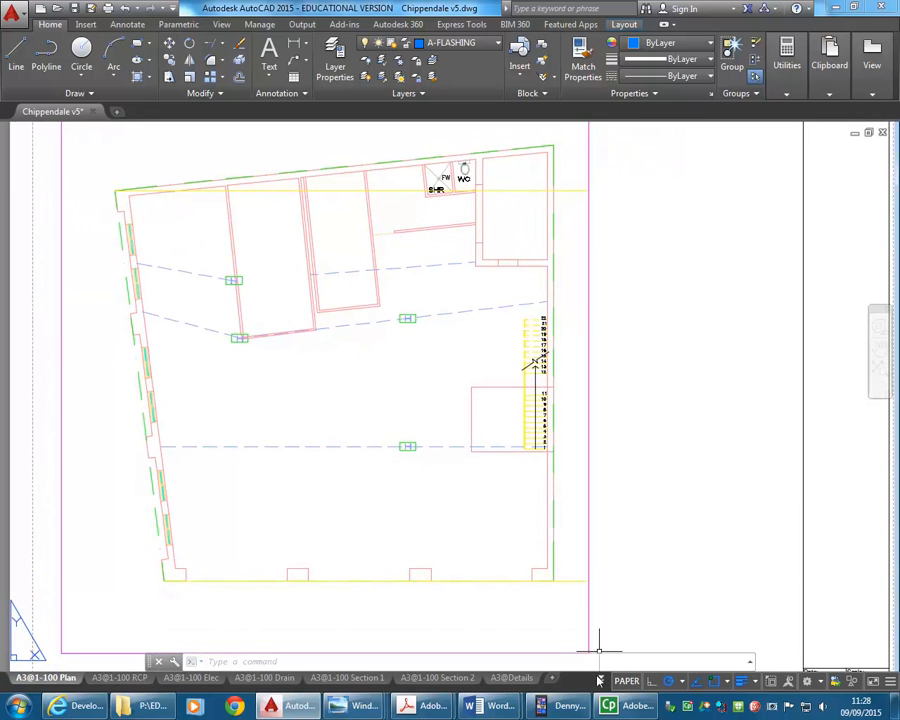
# Return to model space and examine the section's ground-floor slab edge, lower brickwork and window.
pyautogui.click(601, 680)
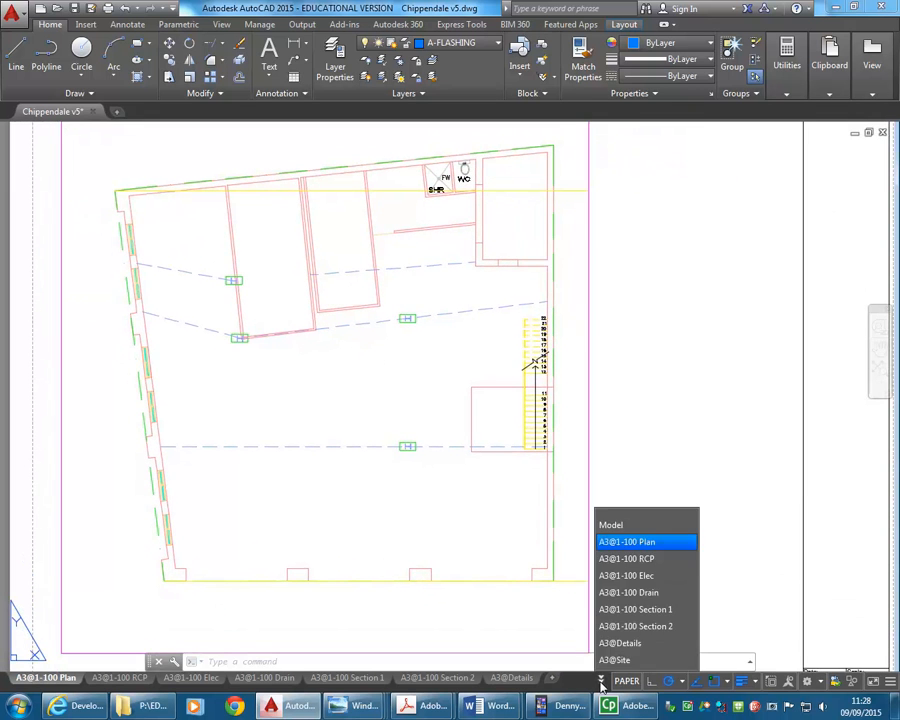
pyautogui.click(614, 525)
pyautogui.scroll(-4, 512, 257)
pyautogui.moveTo(281, 512); pyautogui.dragTo(303, 345, button='middle')
pyautogui.moveTo(422, 481); pyautogui.dragTo(334, 387, button='middle')
pyautogui.moveTo(368, 517); pyautogui.dragTo(325, 543, button='middle')
pyautogui.scroll(-2, 337, 358)
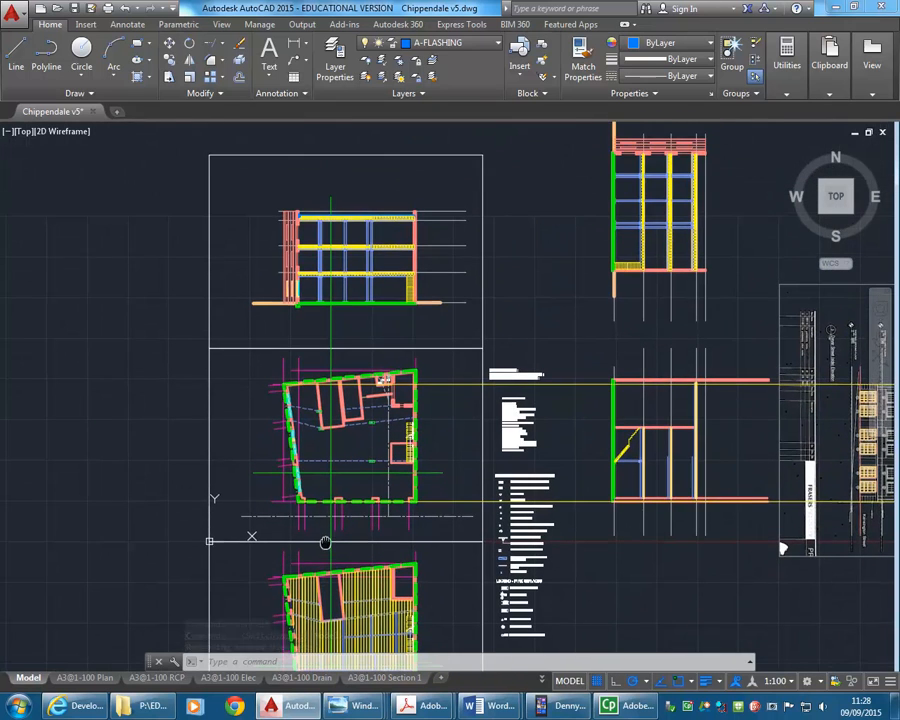
pyautogui.scroll(5, 285, 307)
pyautogui.moveTo(285, 307); pyautogui.dragTo(292, 347, button='middle')
pyautogui.scroll(2, 320, 427)
pyautogui.scroll(2, 322, 492)
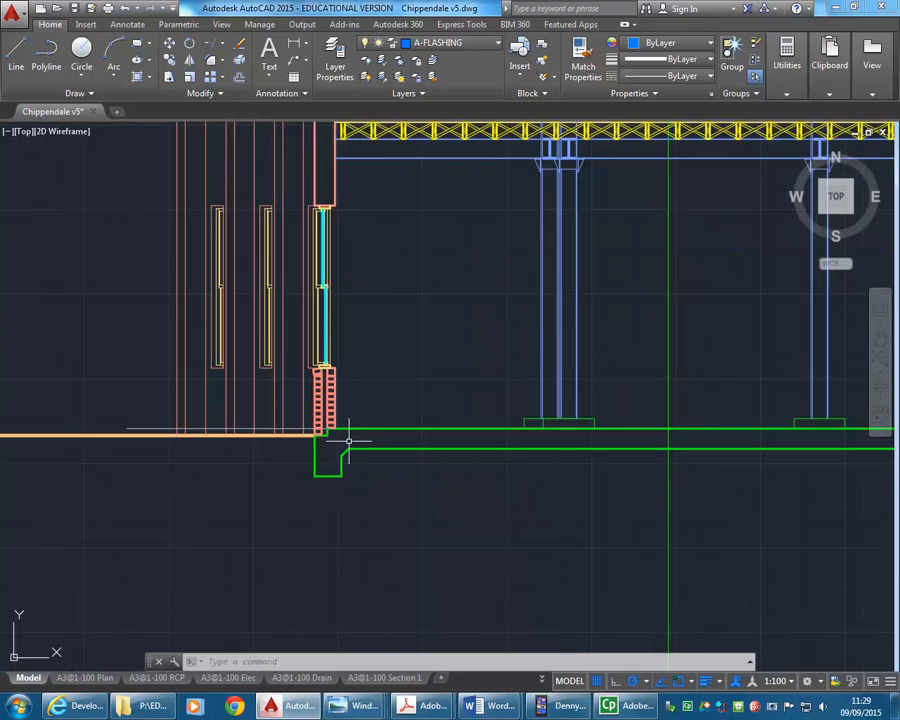
pyautogui.moveTo(368, 260); pyautogui.dragTo(358, 298, button='middle')
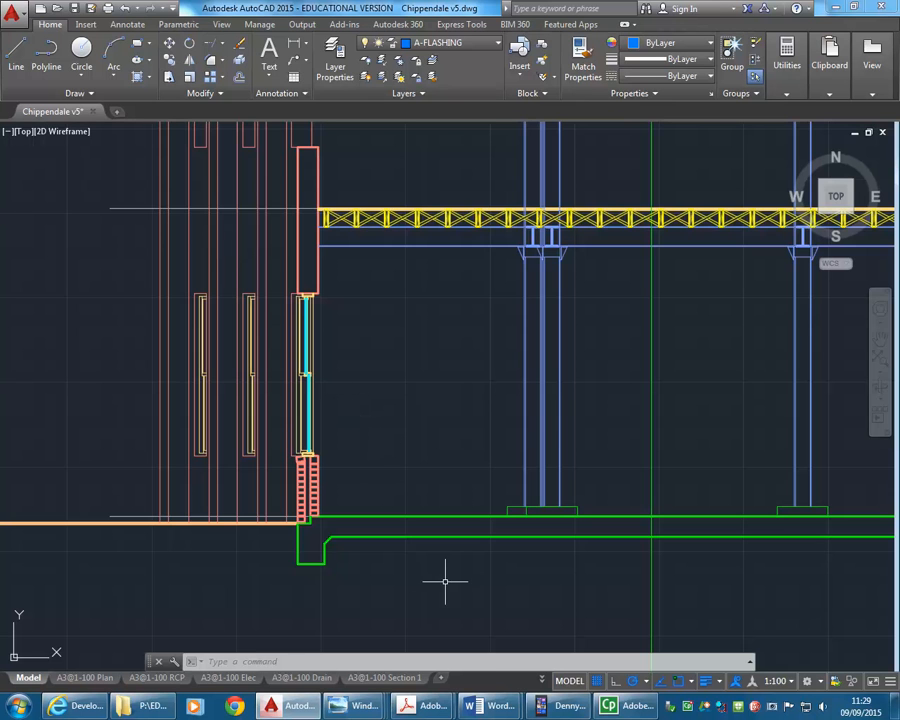
pyautogui.moveTo(420, 705)
pyautogui.moveTo(485, 640)
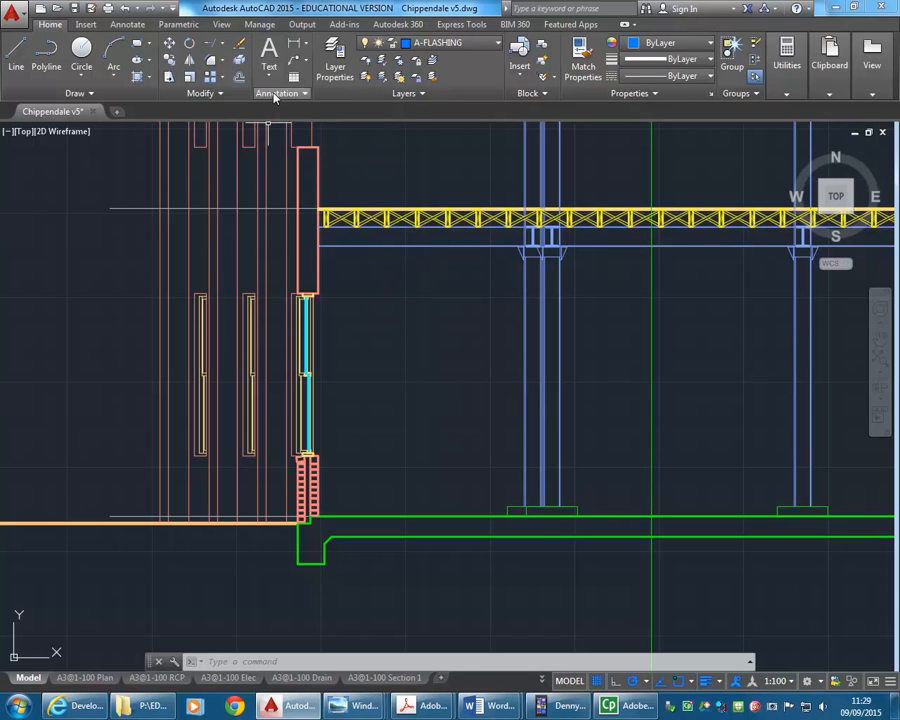
# Compare the Note 2mm and Notes text styles, and make Note 2mm the current text style.
pyautogui.click(274, 95)
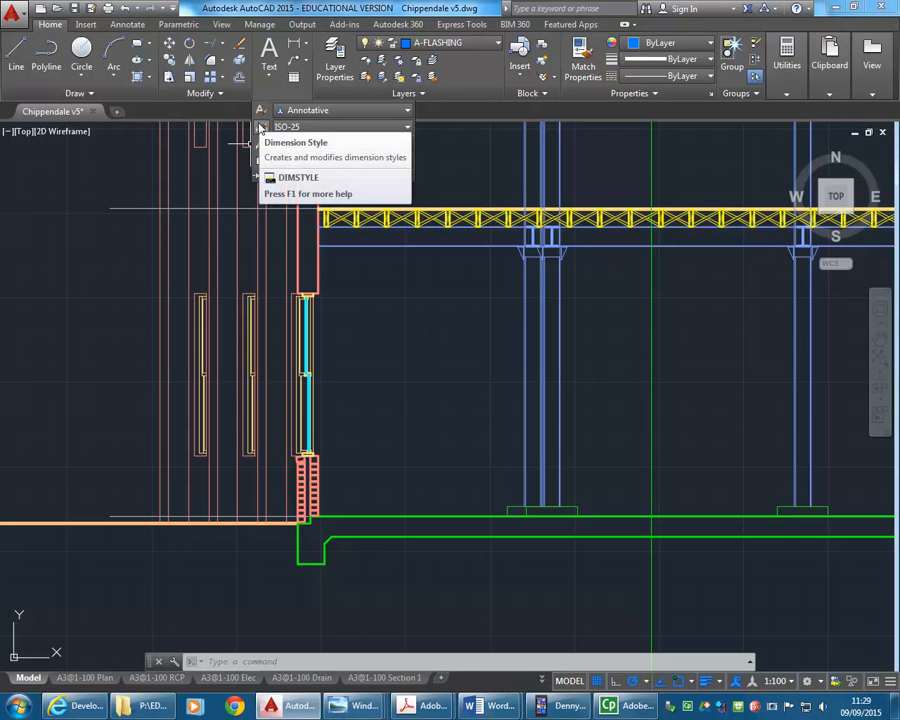
pyautogui.click(260, 111)
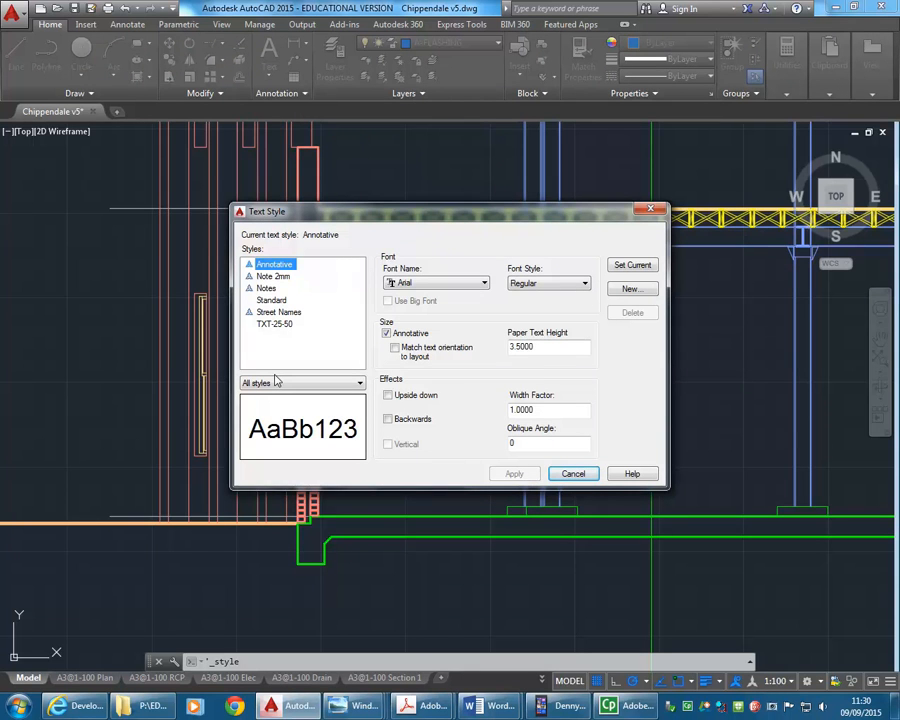
pyautogui.click(272, 277)
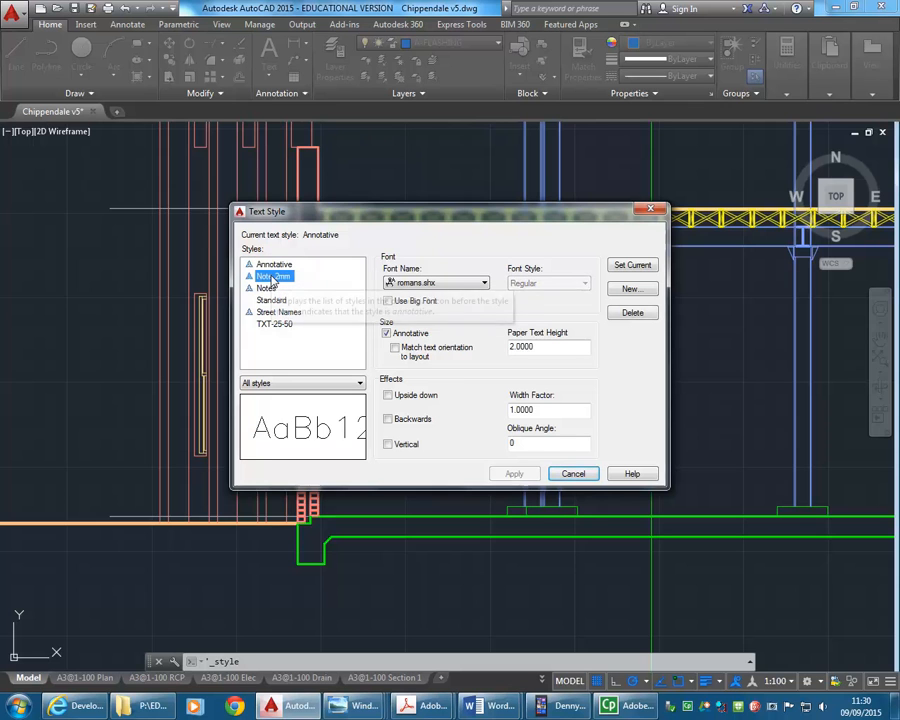
pyautogui.click(266, 288)
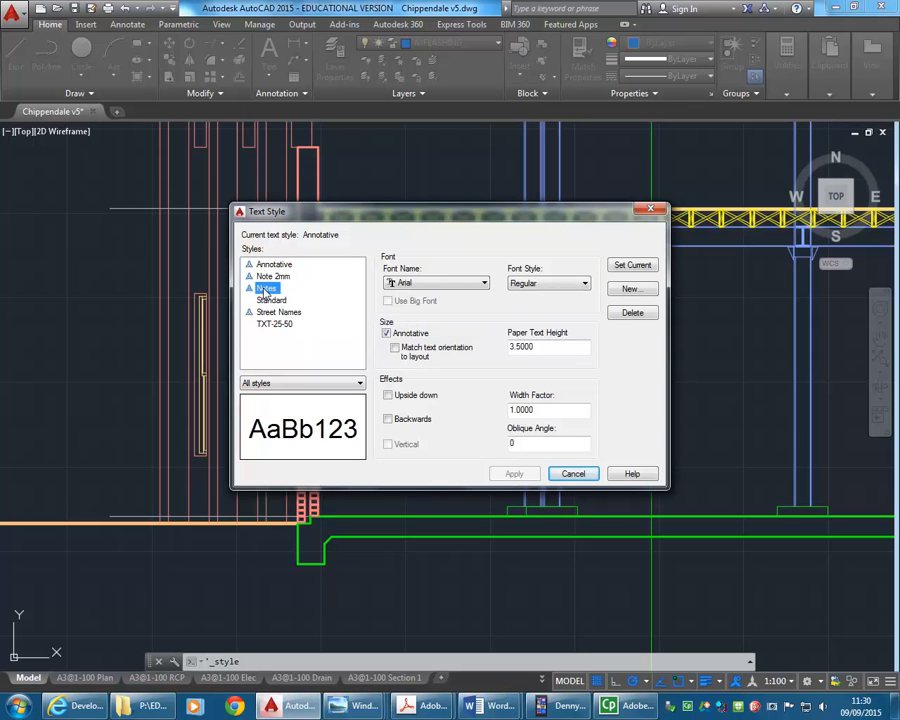
pyautogui.click(266, 277)
pyautogui.click(265, 288)
pyautogui.click(268, 277)
pyautogui.click(632, 266)
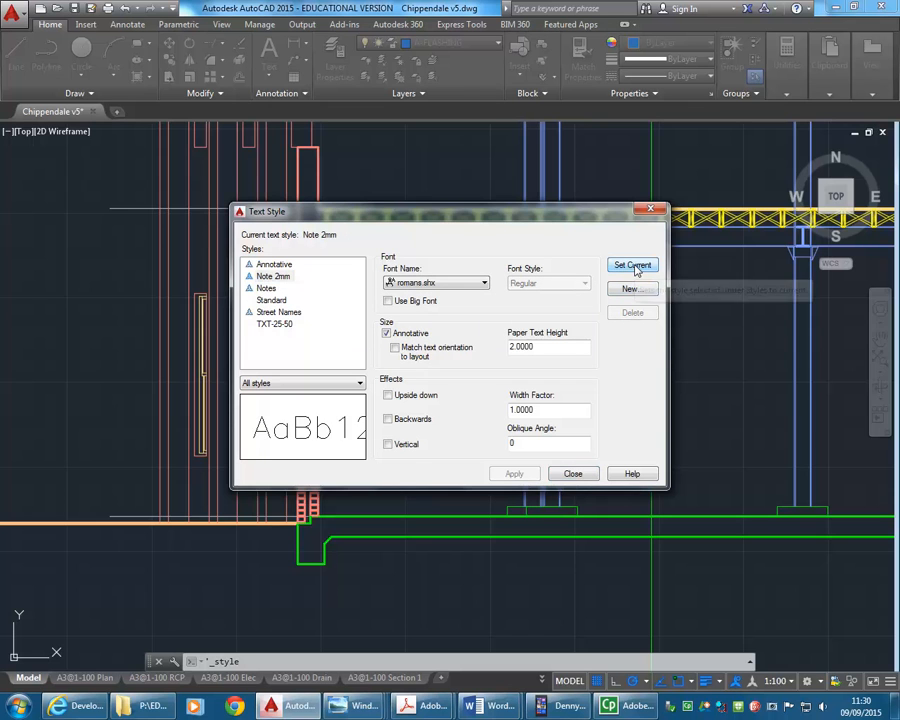
pyautogui.click(272, 277)
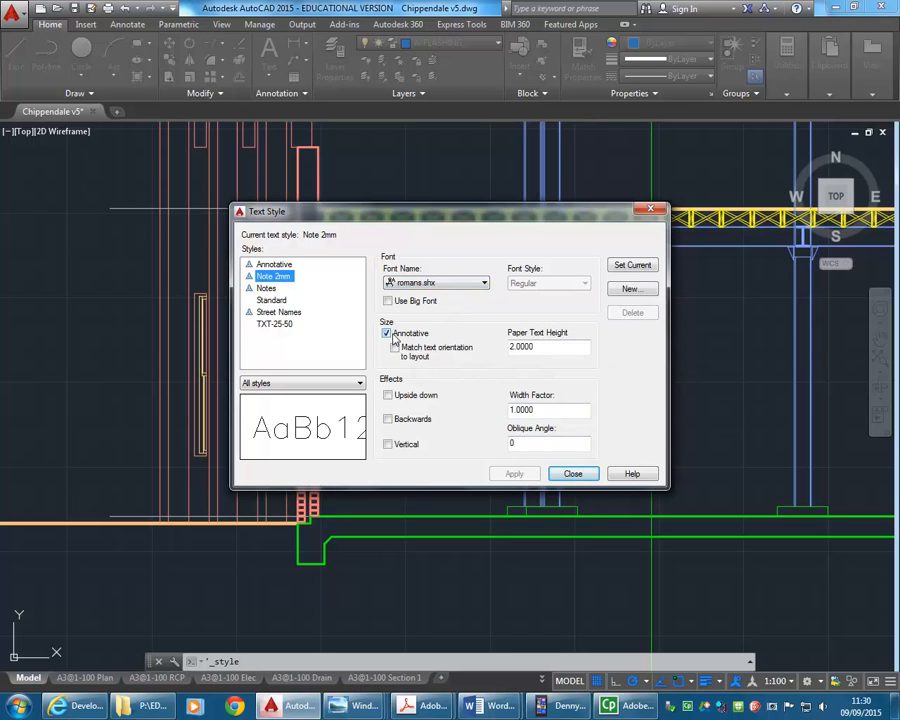
# Close the text style settings and set the model-space annotation scale to 1:100.
pyautogui.click(576, 474)
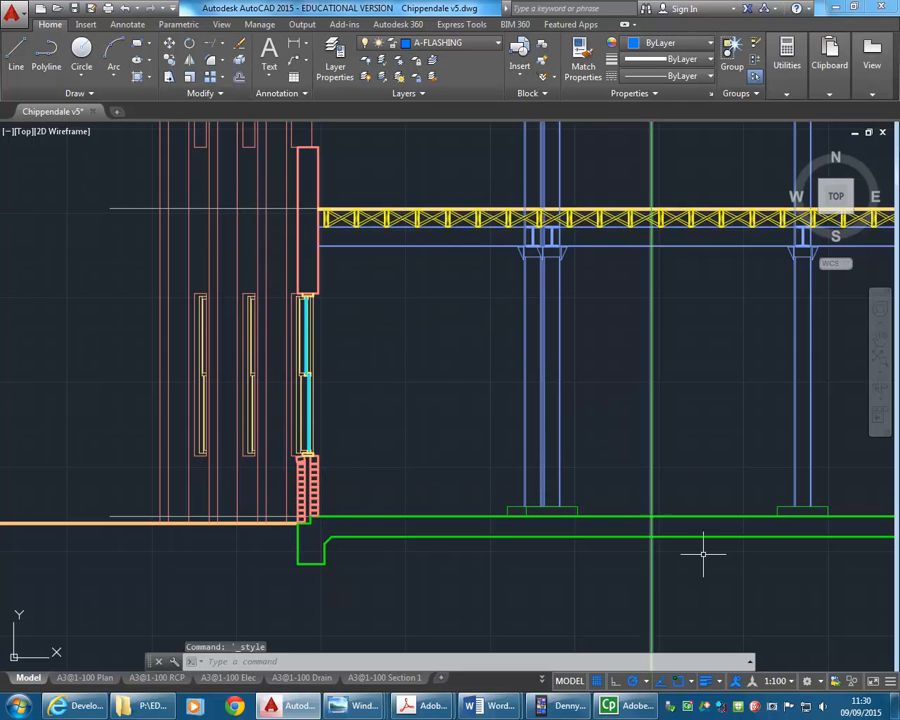
pyautogui.click(776, 681)
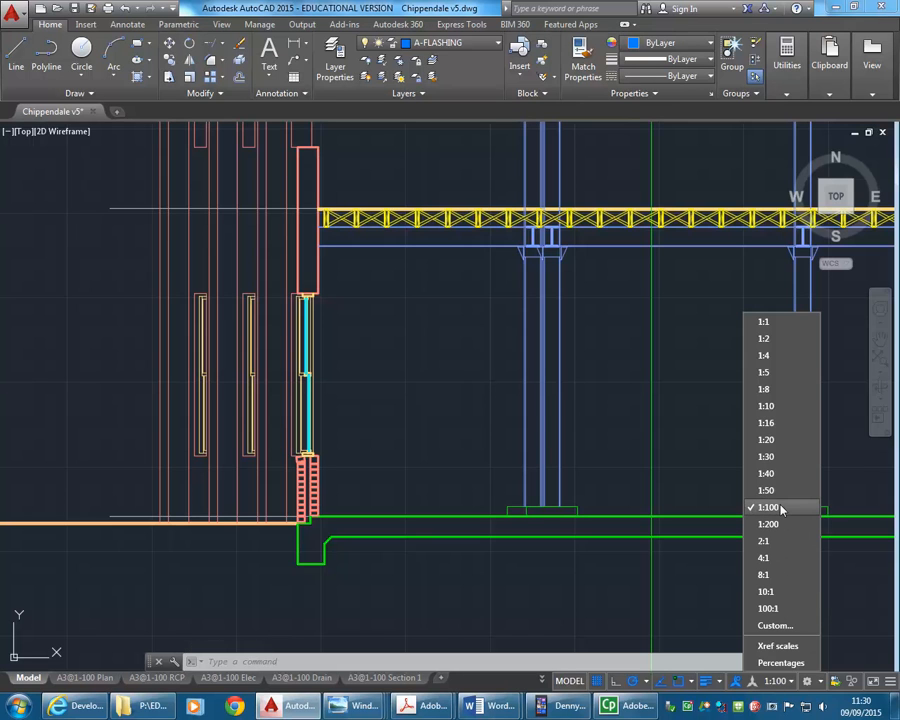
pyautogui.click(782, 510)
pyautogui.click(785, 684)
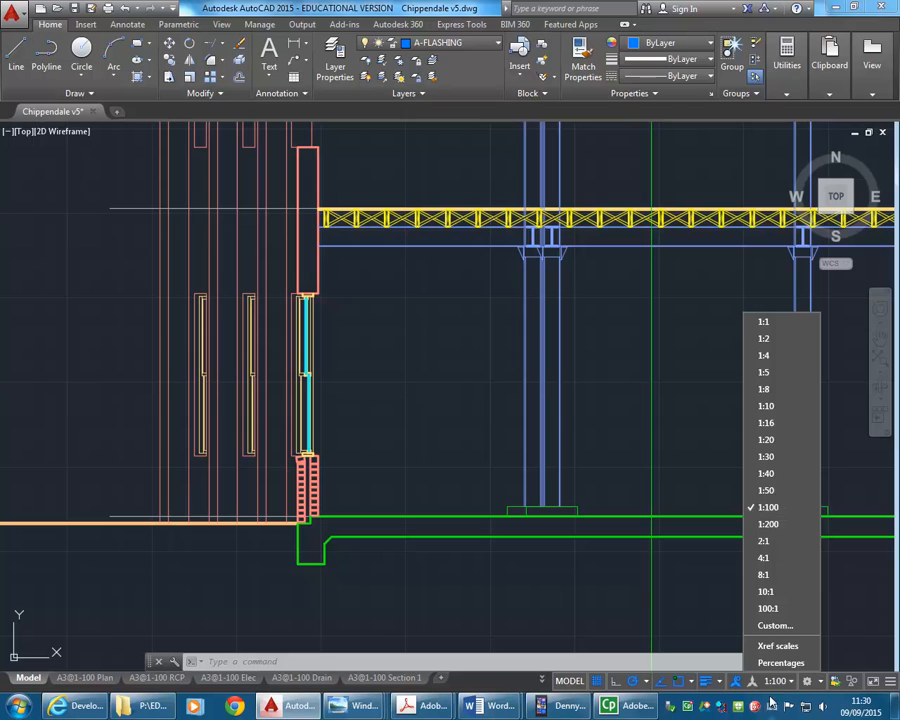
pyautogui.click(770, 508)
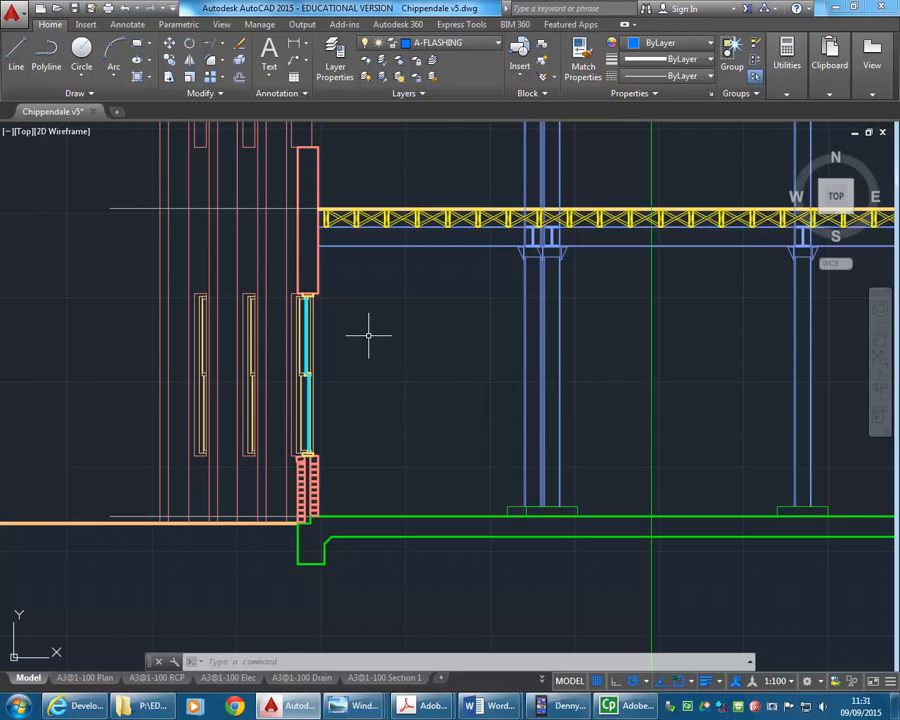
# Create a new multileader style named Note 2mm based on Standard.
pyautogui.click(269, 72)
pyautogui.click(271, 95)
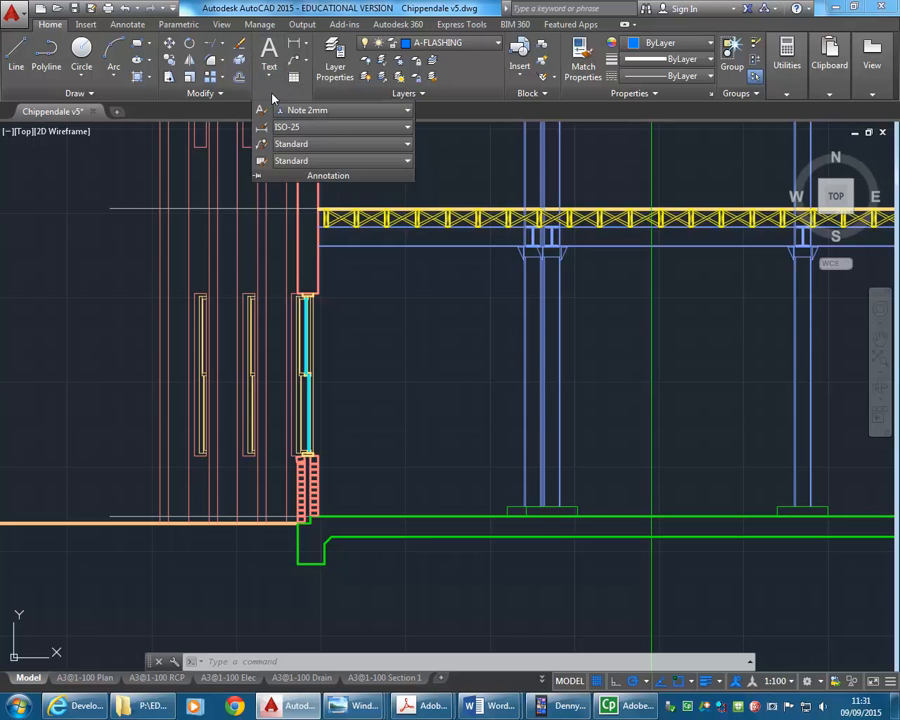
pyautogui.click(263, 148)
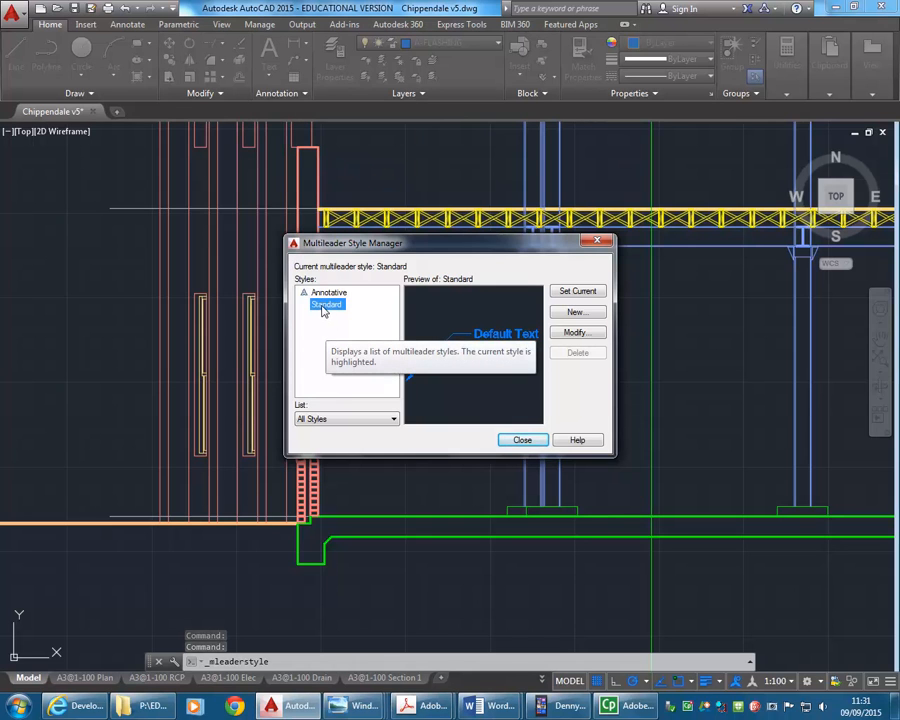
pyautogui.click(575, 313)
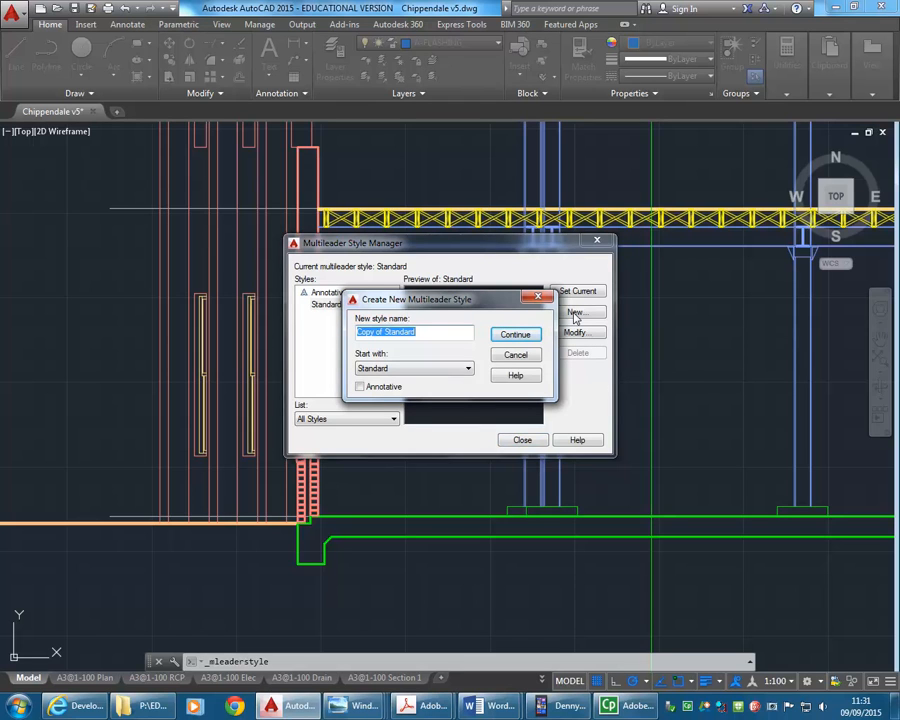
pyautogui.write('Note 2mm')
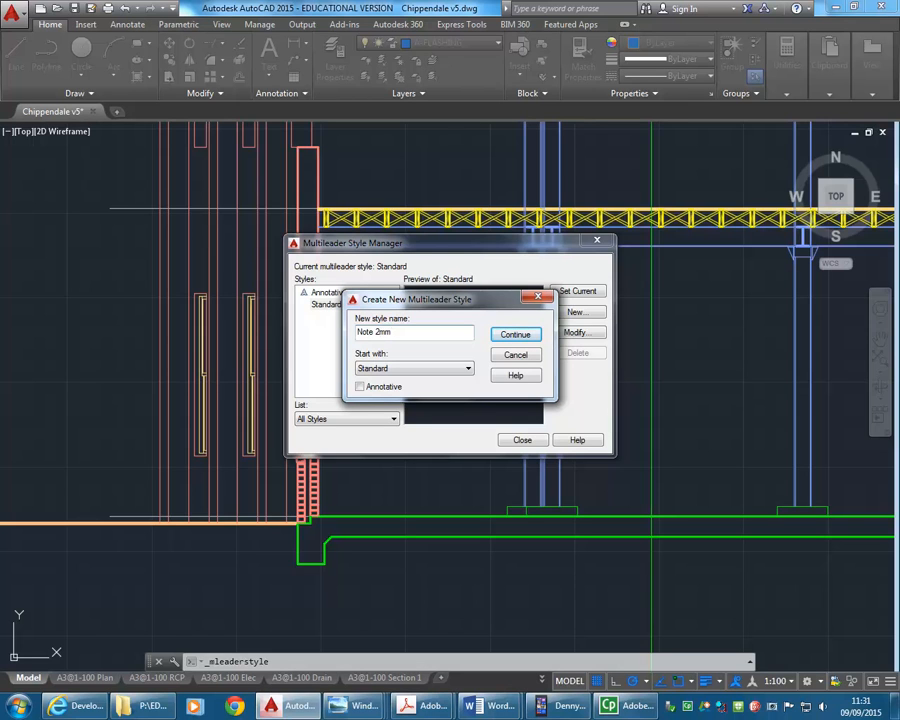
pyautogui.click(515, 334)
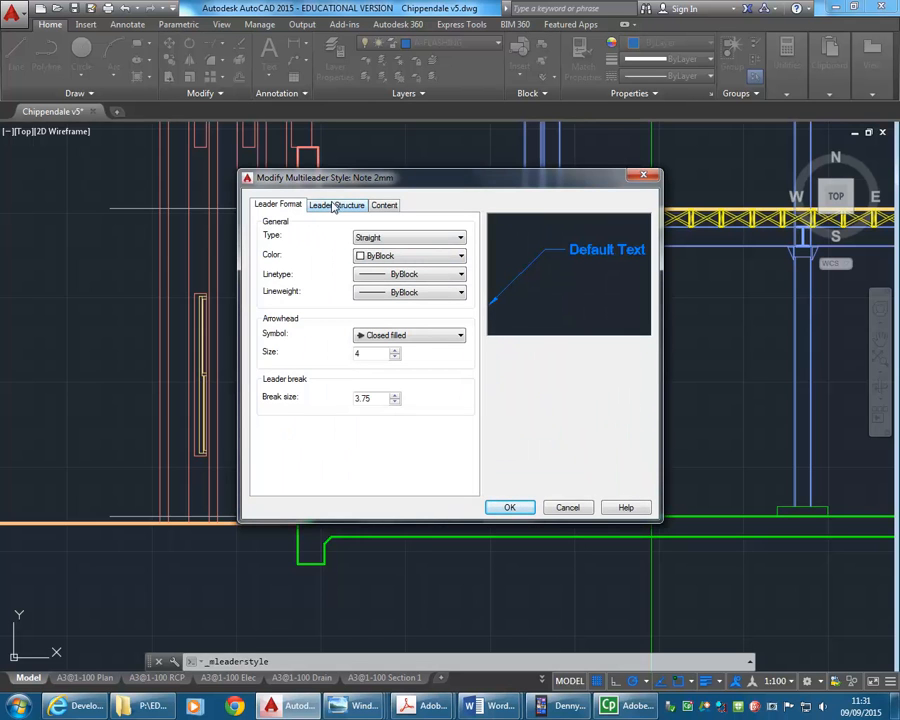
# Assign the Note 2mm text style to the new multileader style and give it a Right angle arrowhead.
pyautogui.click(385, 206)
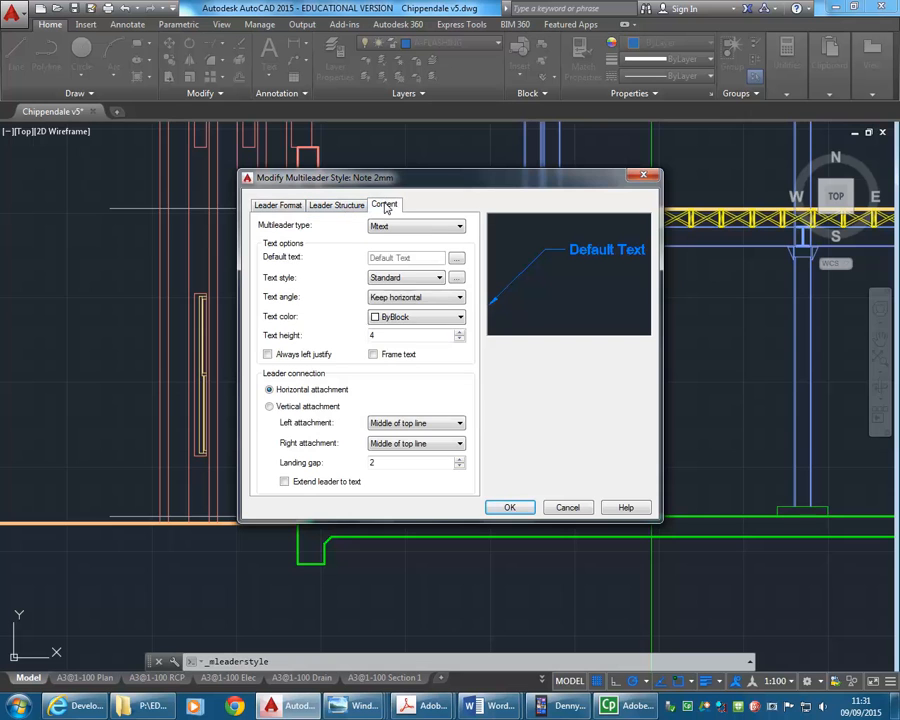
pyautogui.click(415, 280)
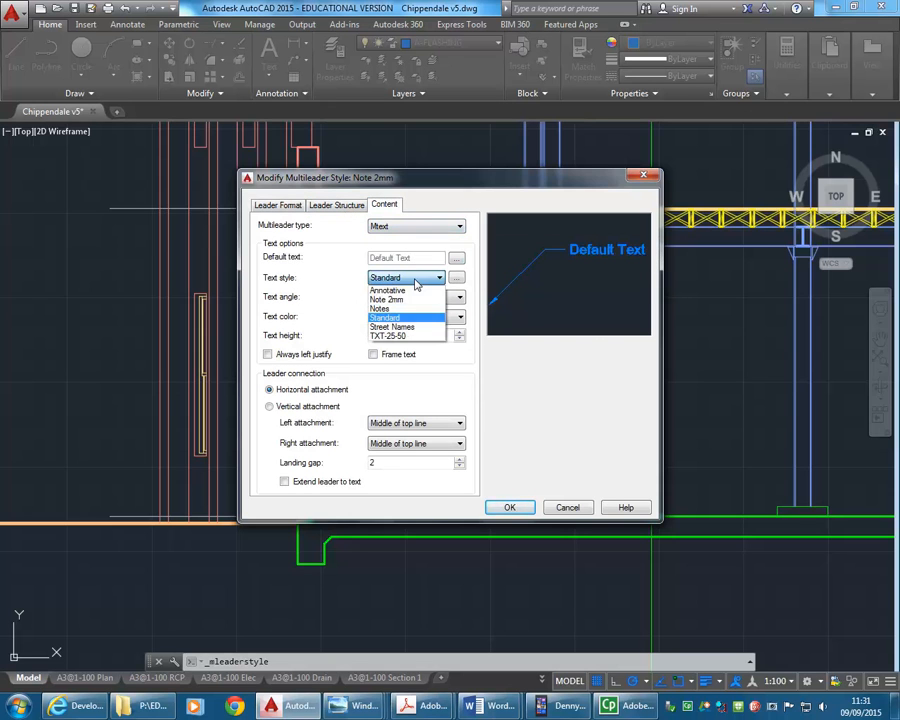
pyautogui.click(395, 299)
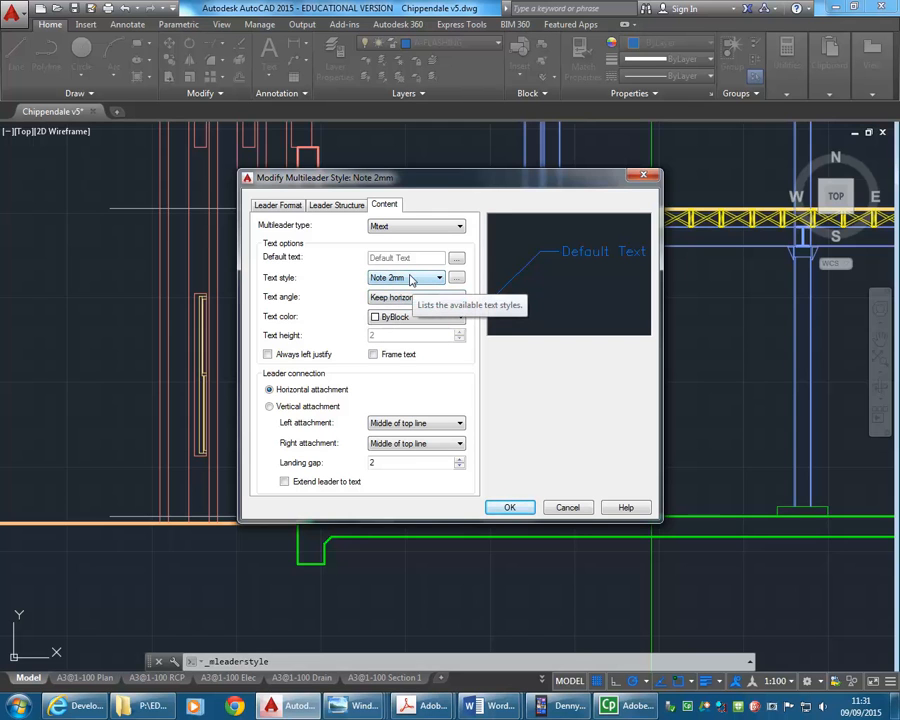
pyautogui.click(280, 206)
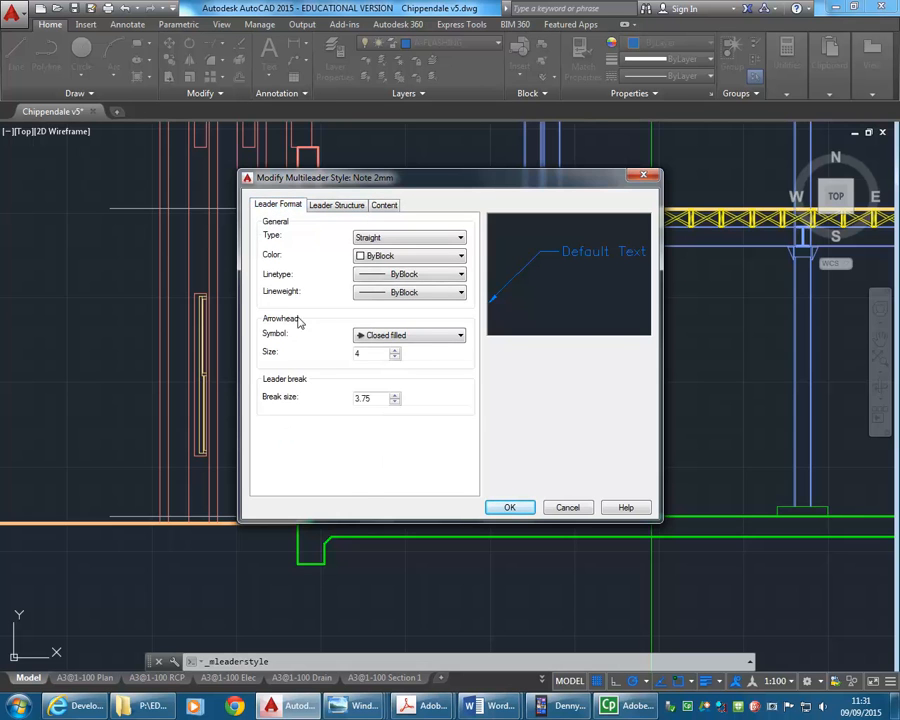
pyautogui.click(422, 338)
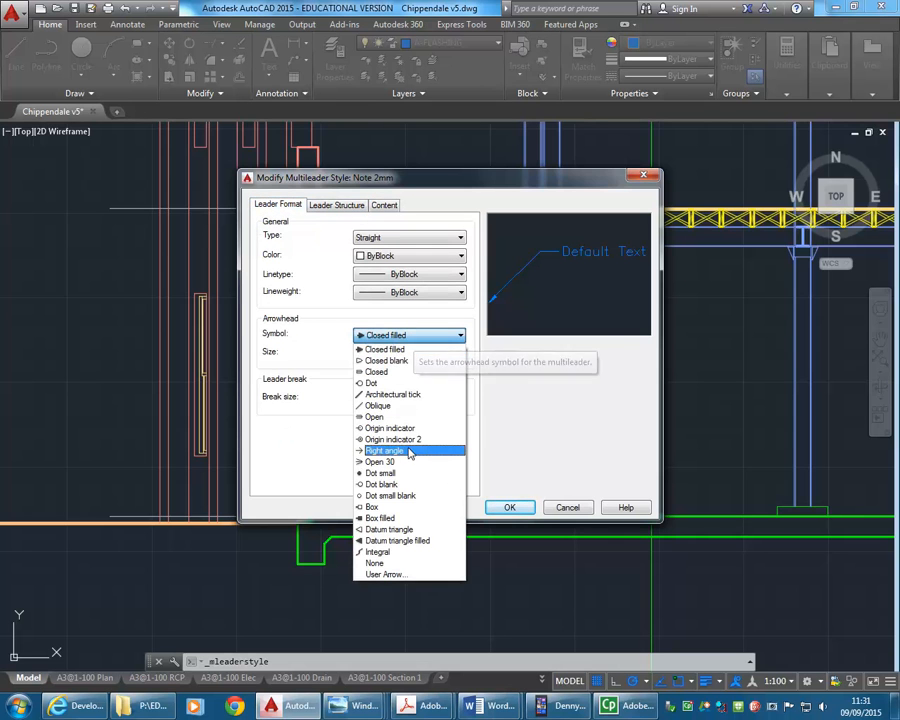
pyautogui.click(399, 452)
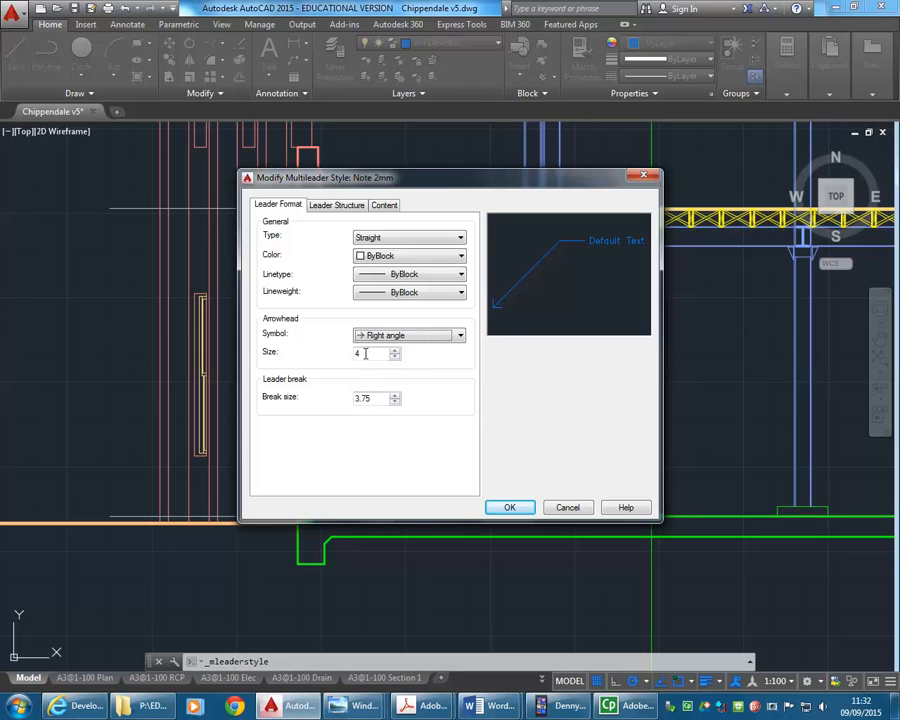
# Make the Note 2mm multileader style annotative, check its content and format settings, and accept the style.
pyautogui.click(326, 205)
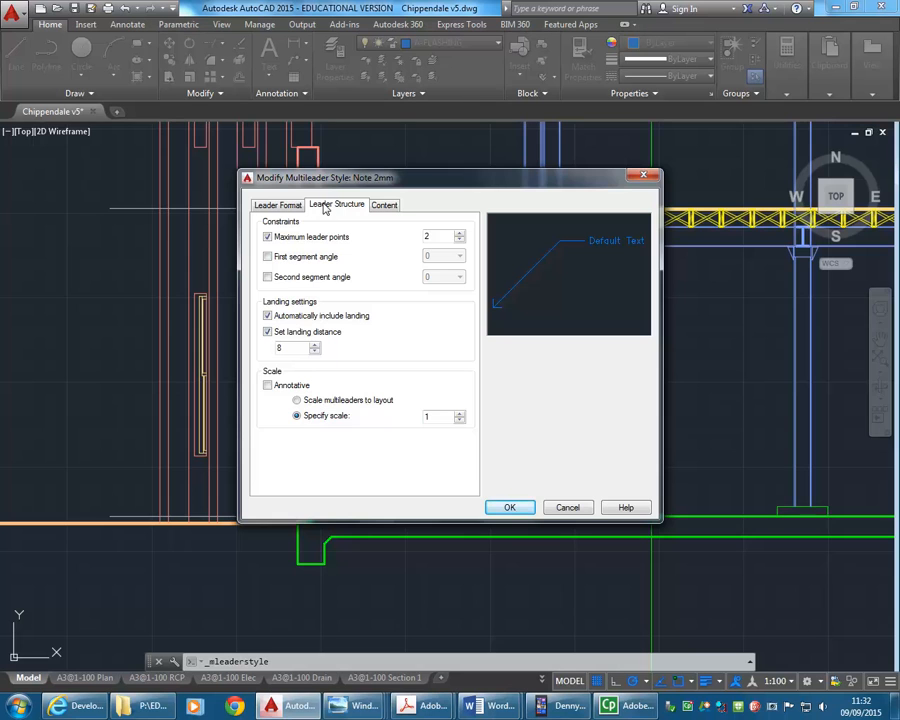
pyautogui.click(267, 386)
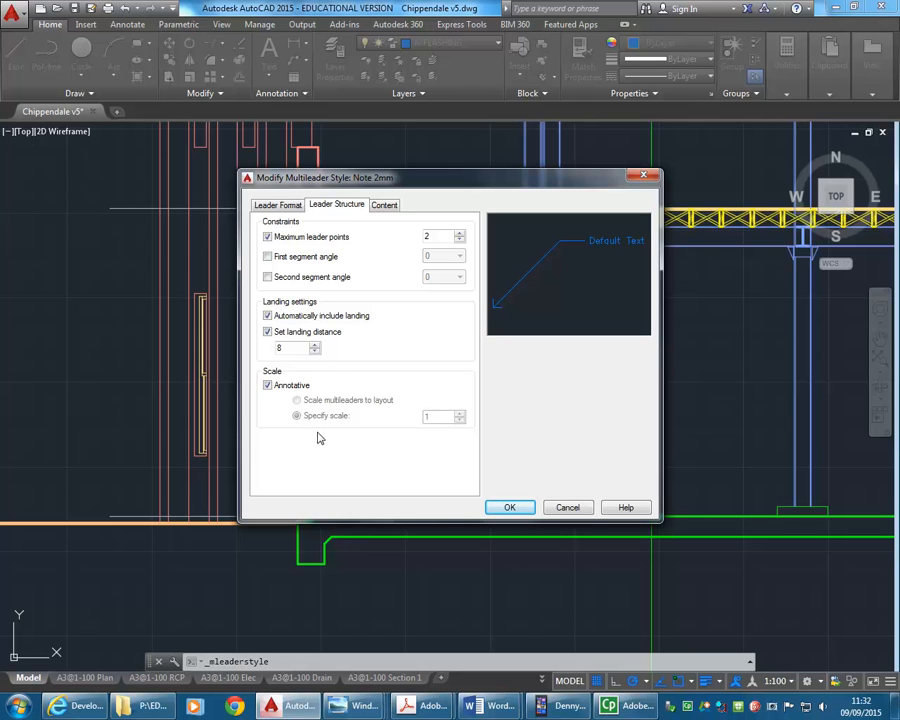
pyautogui.click(384, 205)
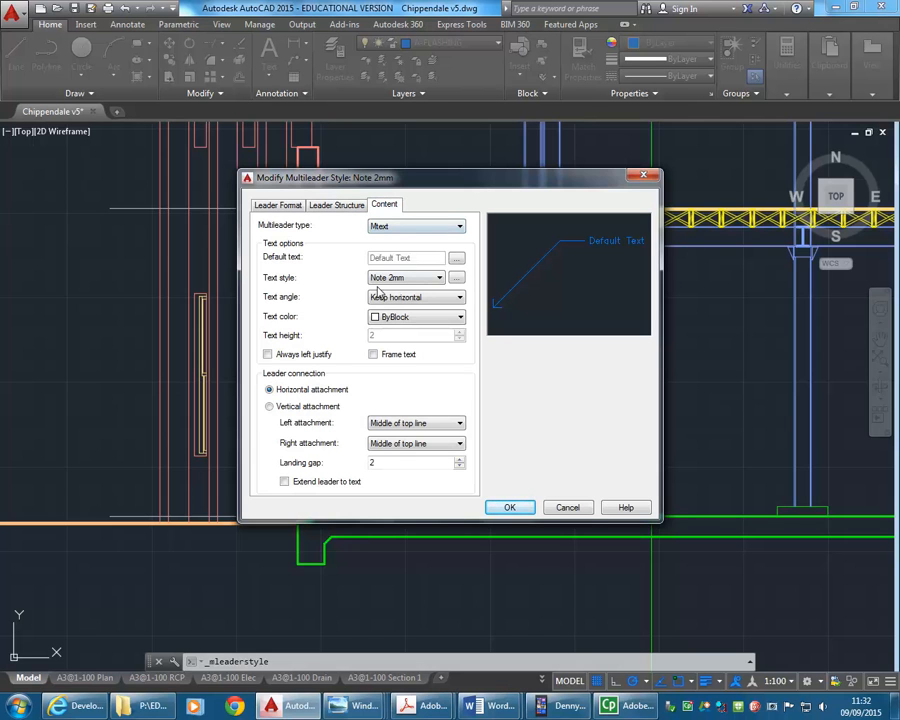
pyautogui.click(337, 205)
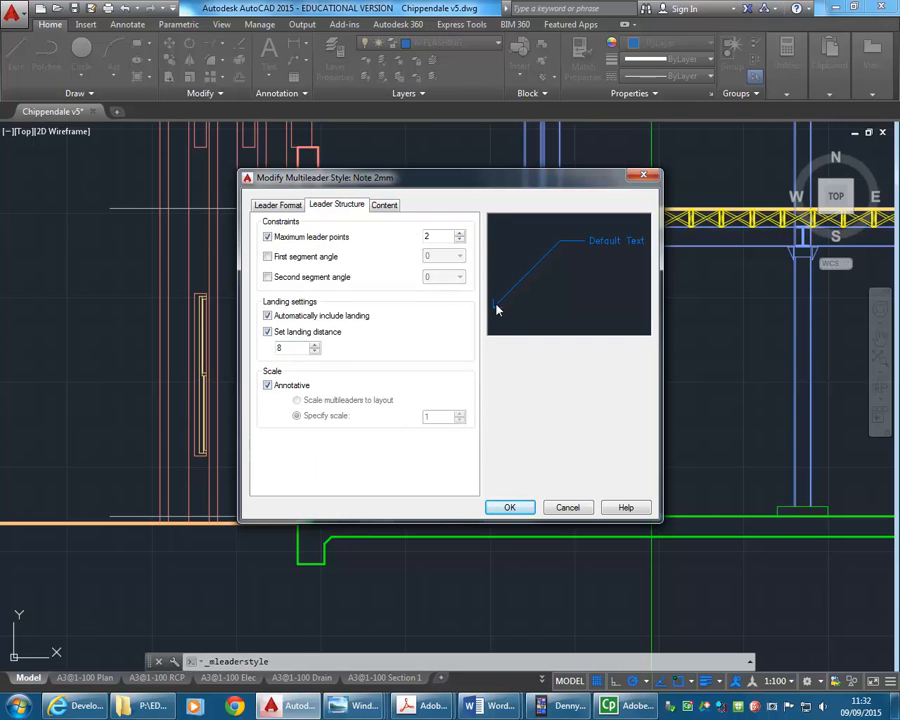
pyautogui.click(280, 205)
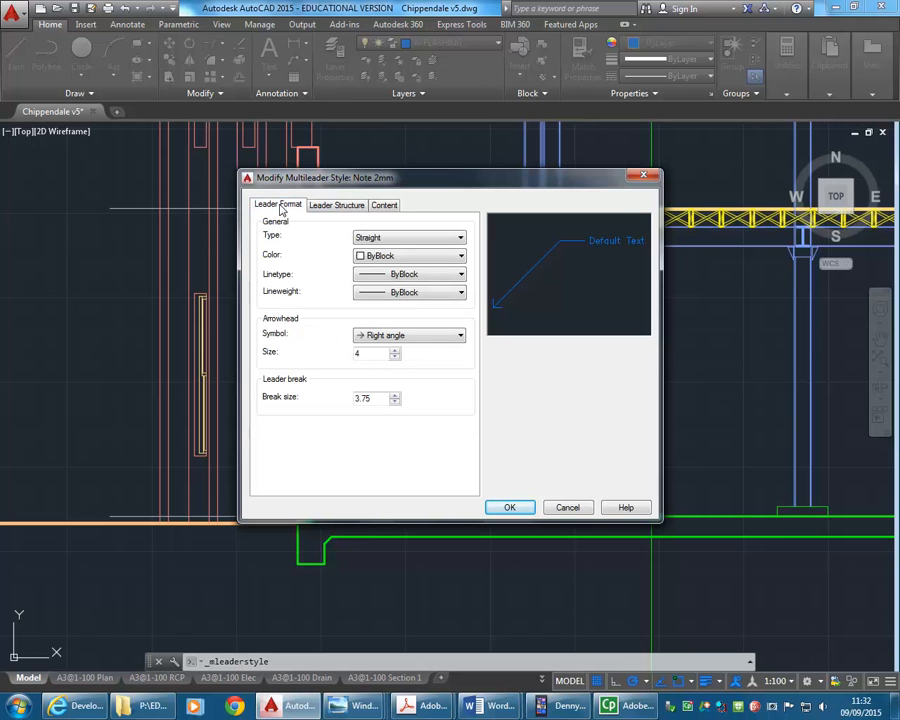
pyautogui.click(512, 507)
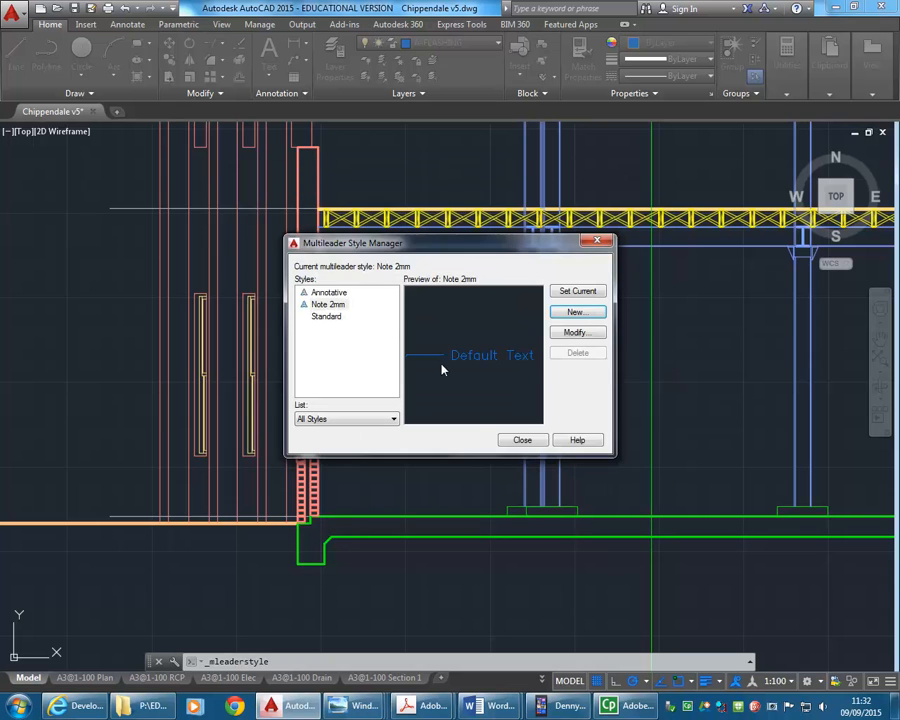
pyautogui.click(521, 441)
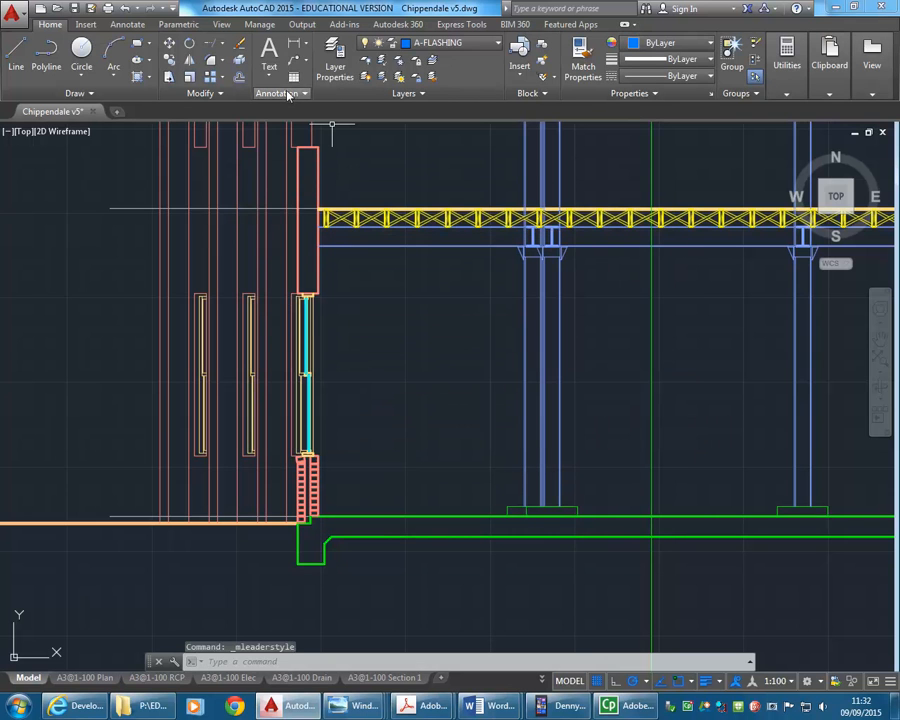
# Place a multileader pointing up at the herringbone bracing between the floor joists, with its landing about 1136 mm straight below.
pyautogui.click(288, 94)
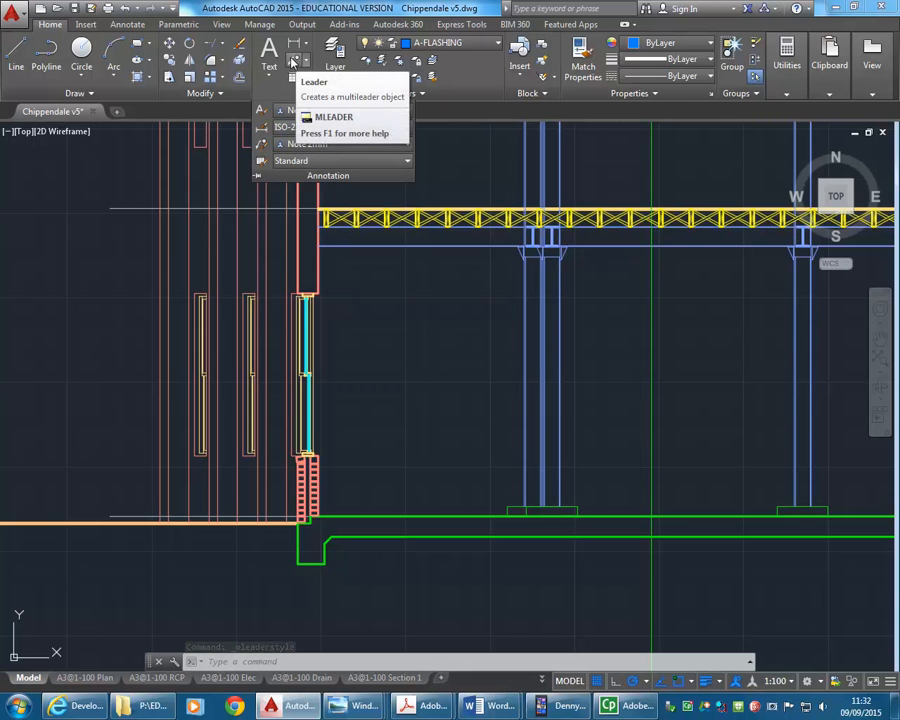
pyautogui.click(294, 61)
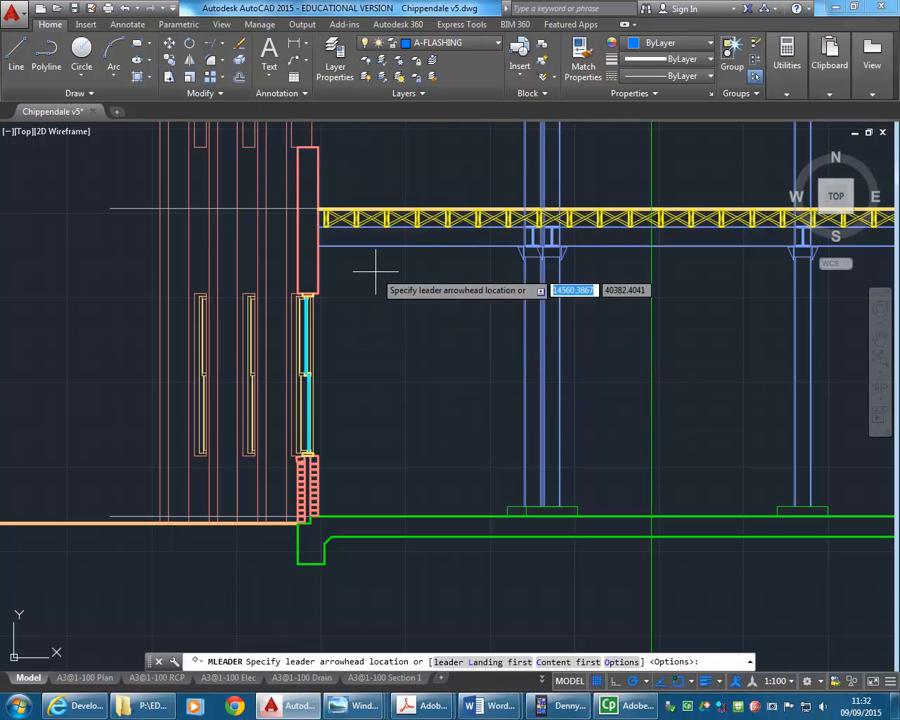
pyautogui.scroll(5, 364, 234)
pyautogui.scroll(2, 366, 234)
pyautogui.scroll(-2, 366, 233)
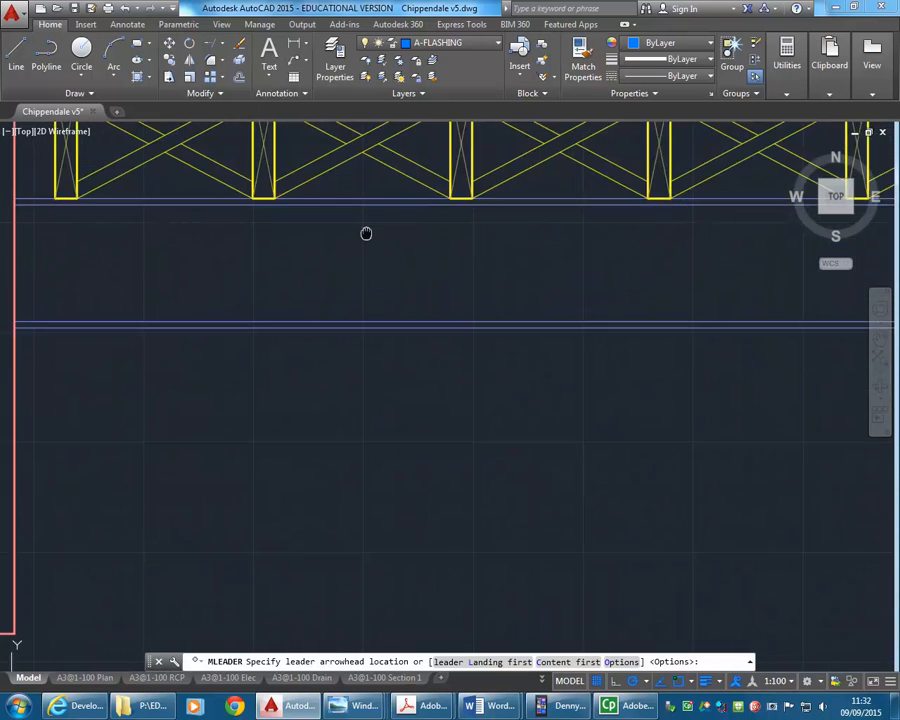
pyautogui.moveTo(366, 233); pyautogui.dragTo(363, 261, button='middle')
pyautogui.click(361, 210)
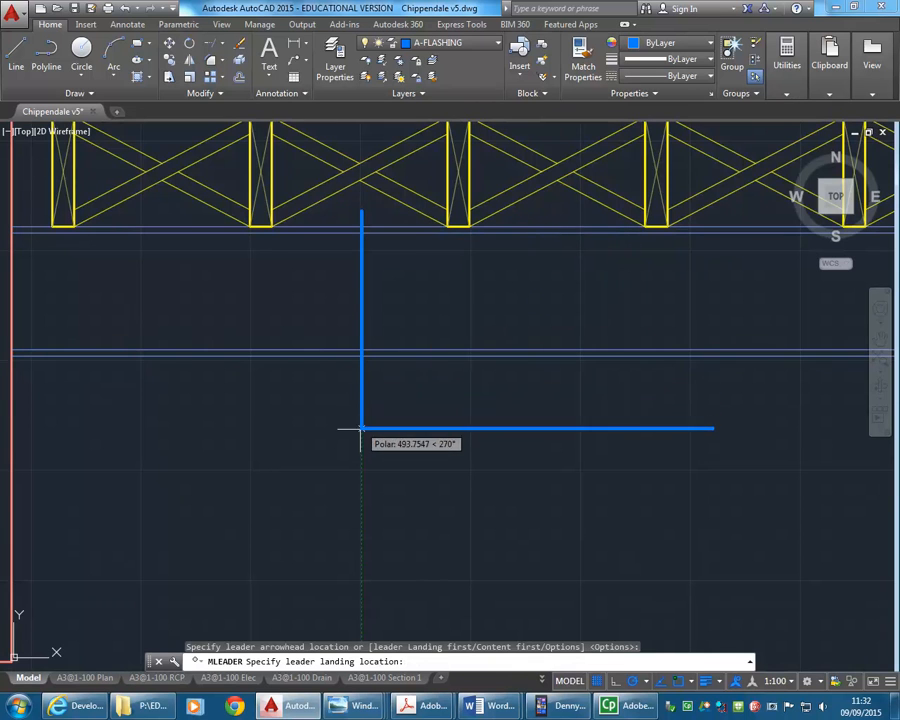
pyautogui.scroll(-5, 361, 431)
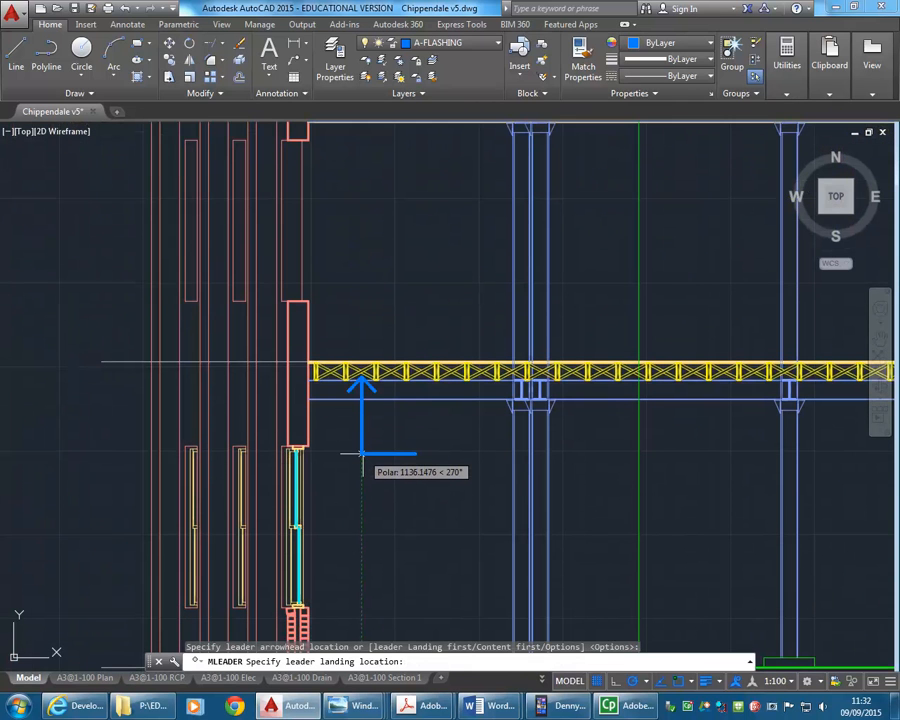
pyautogui.click(362, 453)
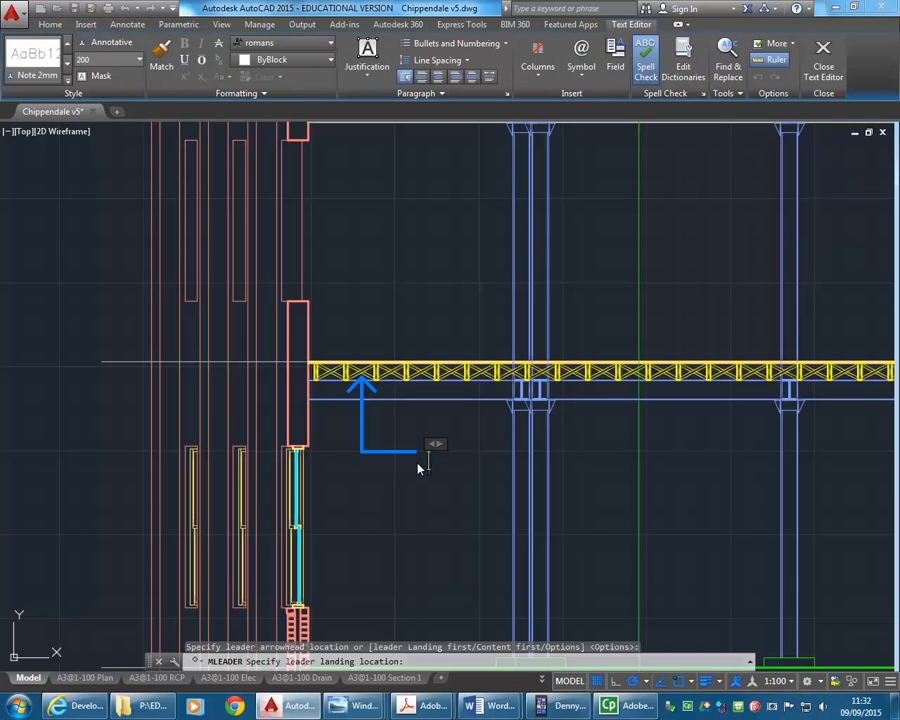
# Enter the leader note "Herringbone support for joists" on two lines and finish the text.
pyautogui.write('He')
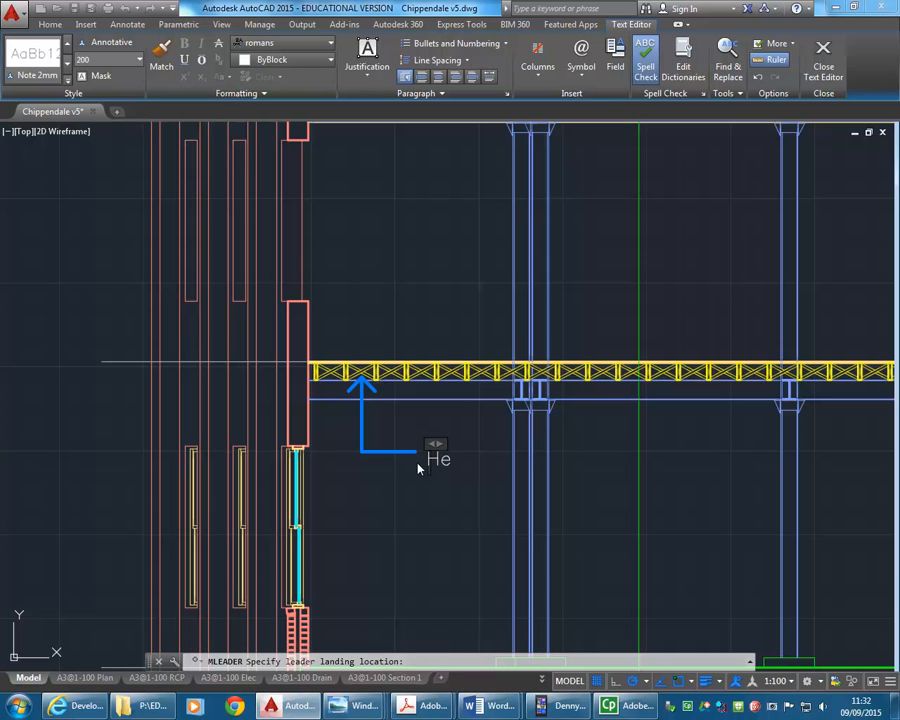
pyautogui.write('rringbone')
pyautogui.write('support ')
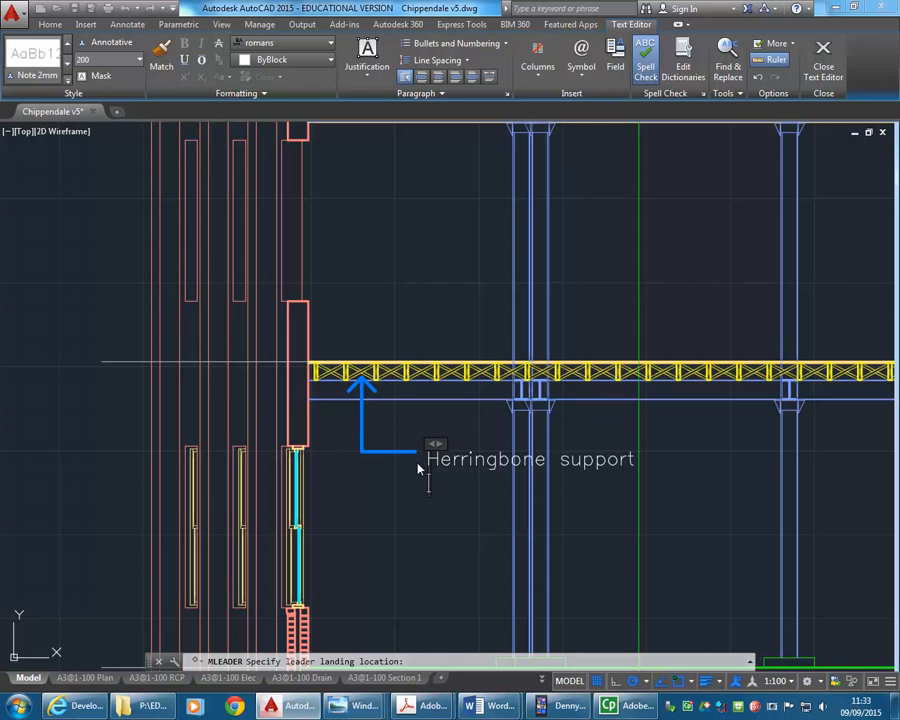
pyautogui.write('for joists')
pyautogui.press('Return')
pyautogui.click(389, 521)
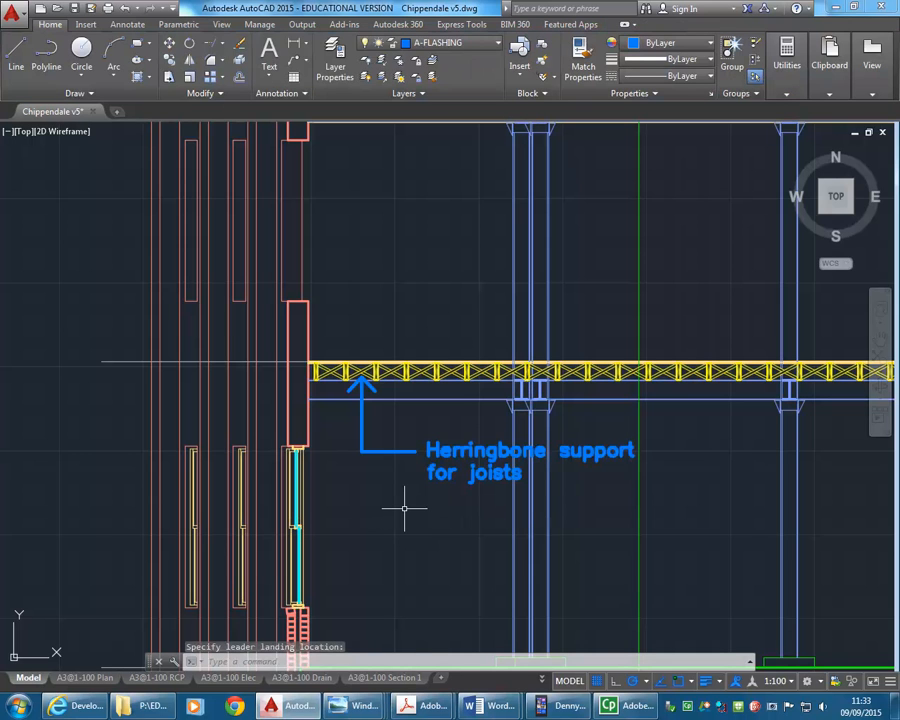
# Move the herringbone leader note to the A-ANNO-TEXT layer and clear the selection.
pyautogui.click(446, 45)
pyautogui.scroll(3, 456, 112)
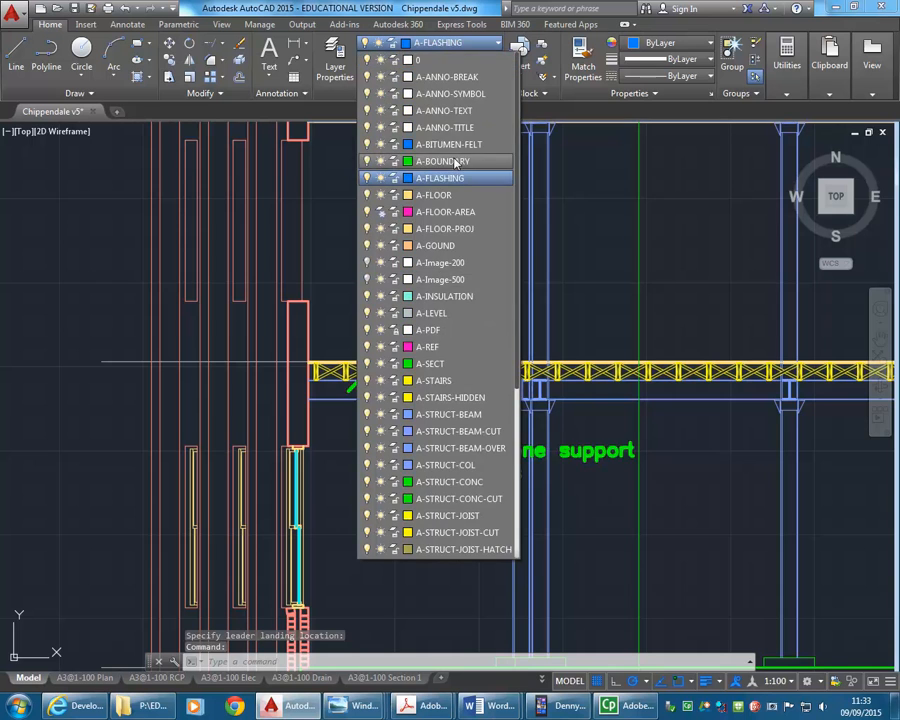
pyautogui.click(457, 112)
pyautogui.press('Escape')
pyautogui.press('Escape')
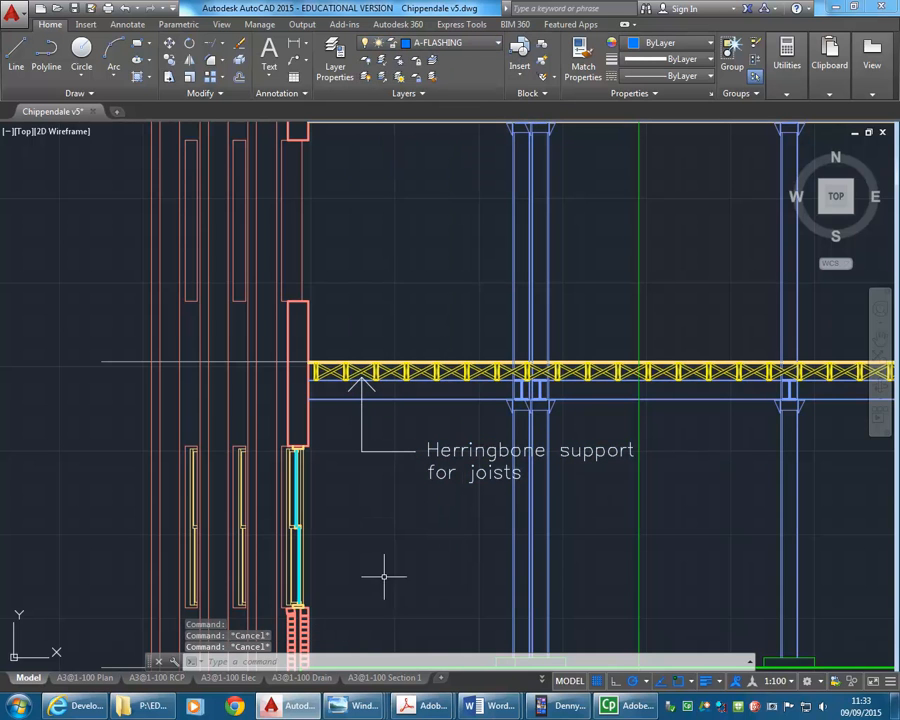
# Set the Note 2mm multileader style's arrowhead size to 2.5, accept the style and inspect the herringbone leader note.
pyautogui.click(271, 95)
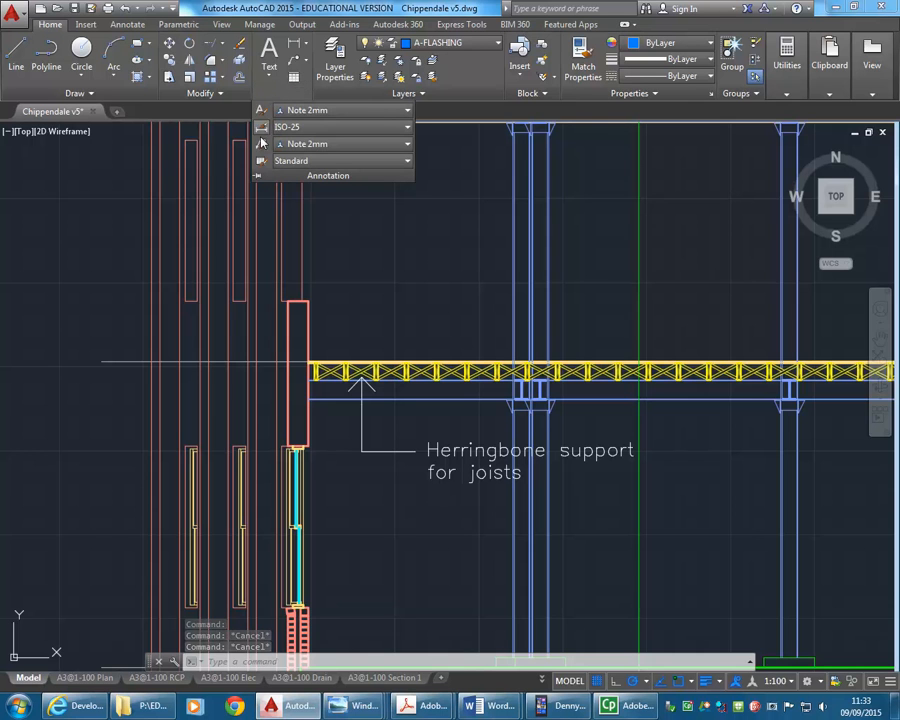
pyautogui.click(263, 146)
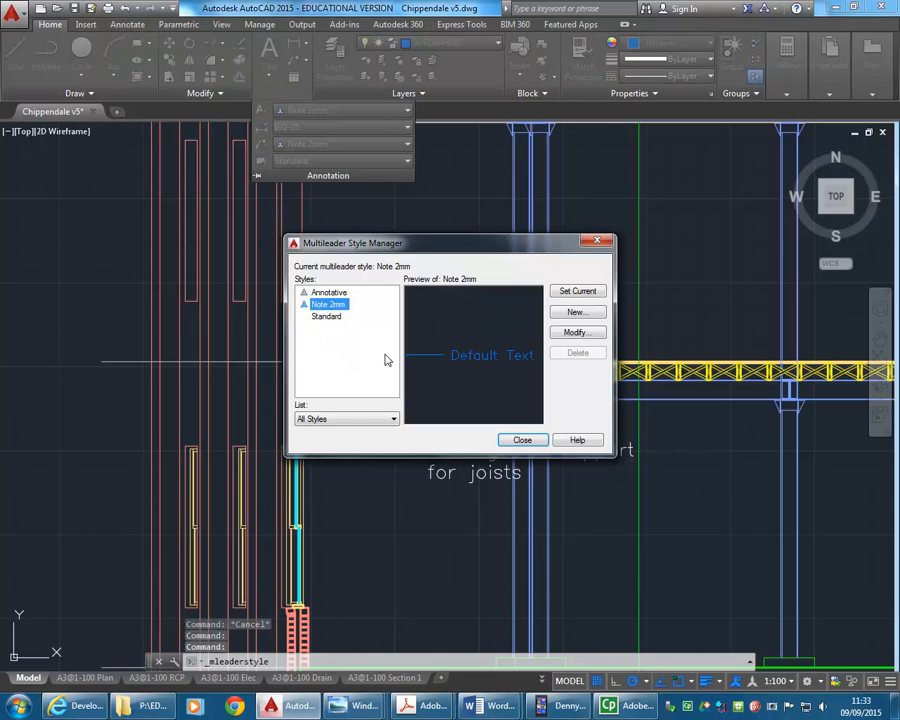
pyautogui.click(578, 333)
pyautogui.doubleClick(366, 353)
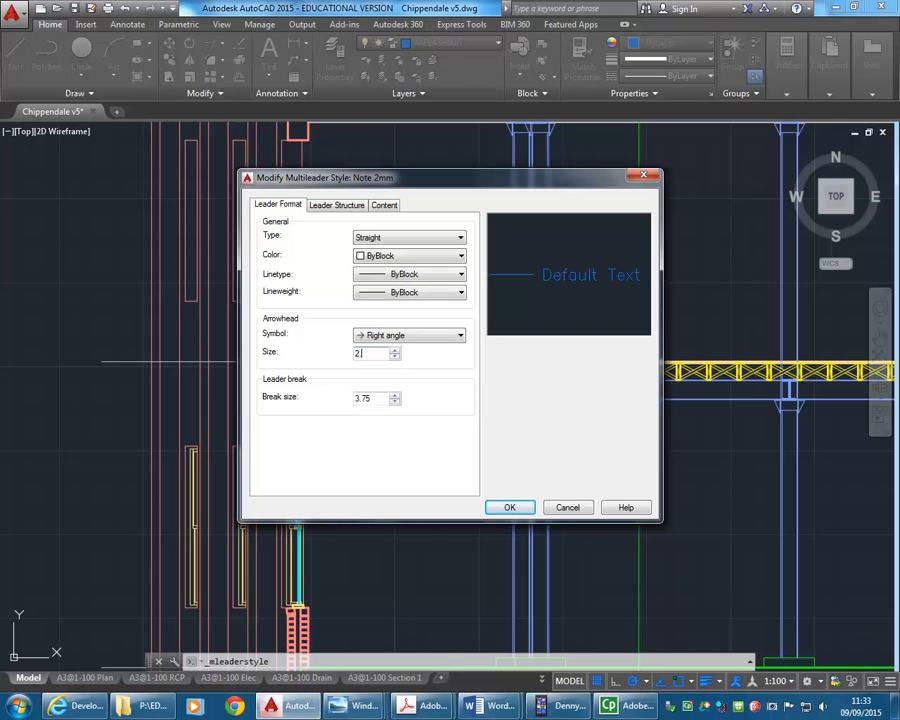
pyautogui.write('2.5')
pyautogui.click(512, 507)
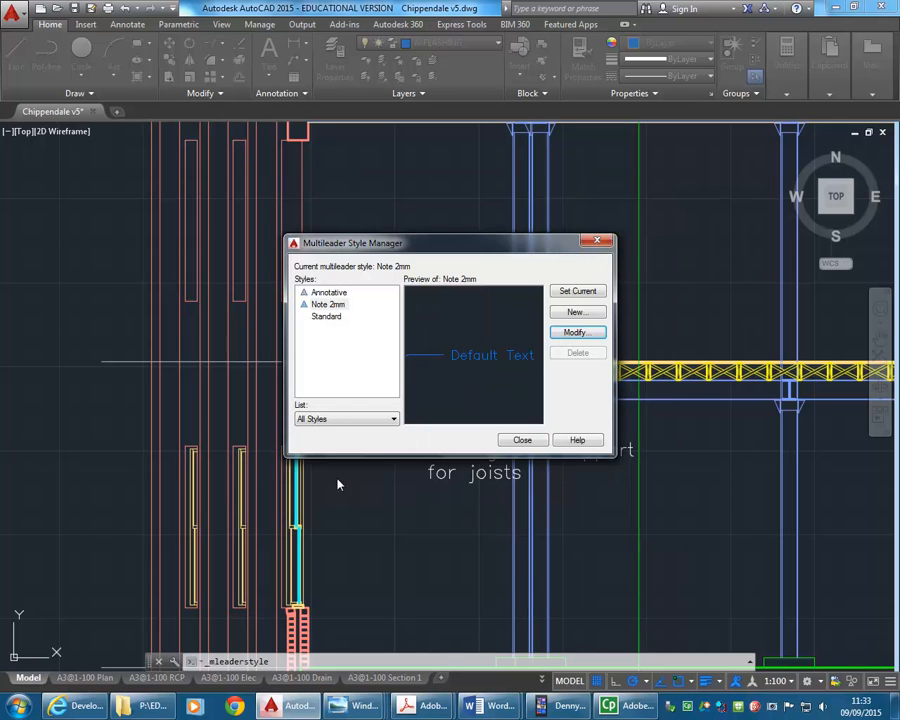
pyautogui.click(516, 443)
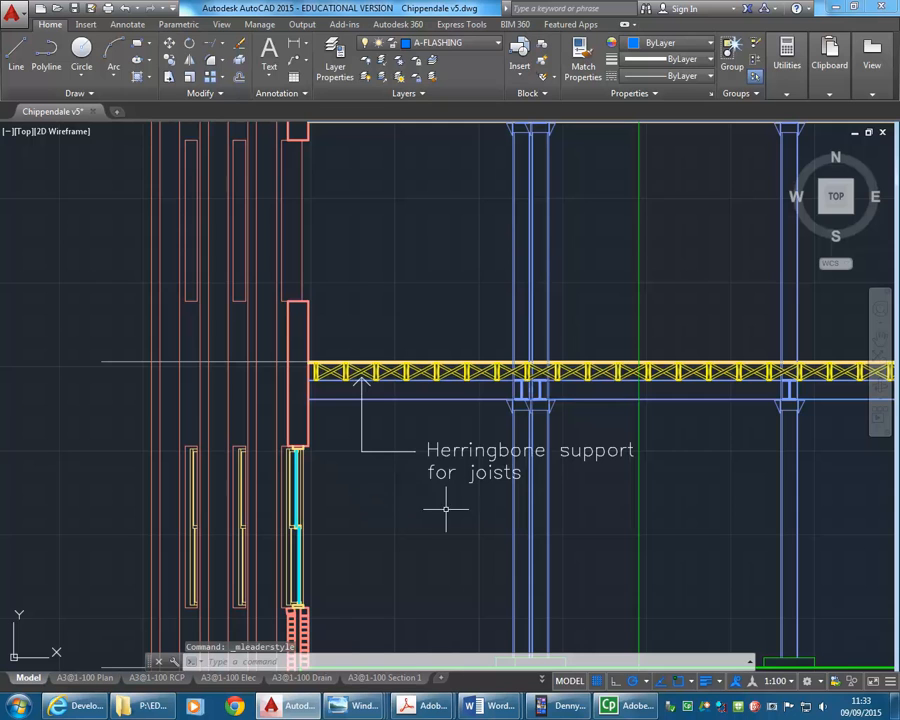
pyautogui.click(394, 455)
pyautogui.click(387, 438)
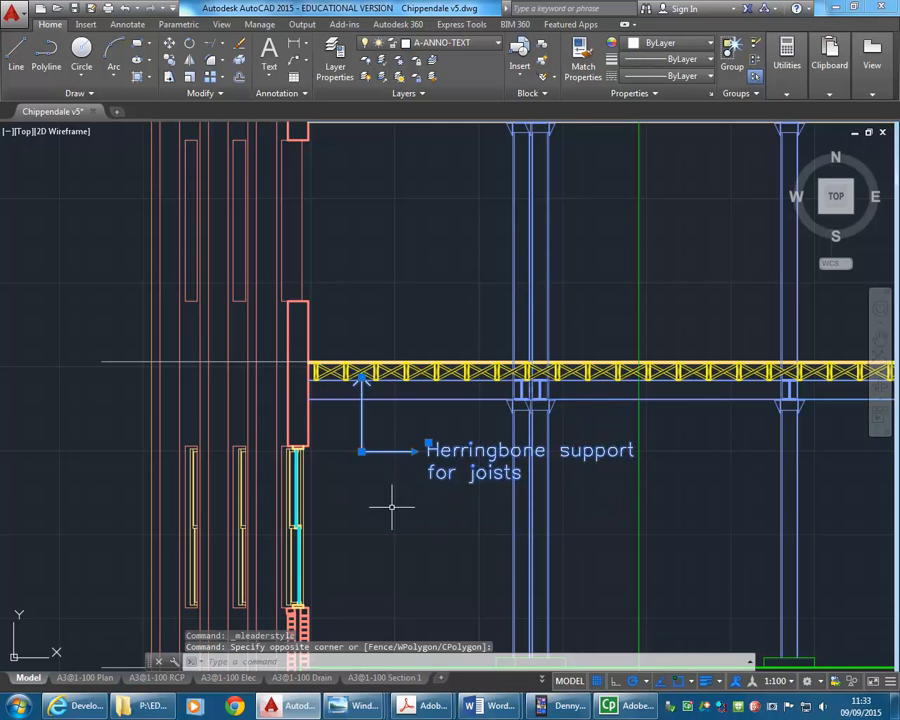
pyautogui.press('Escape')
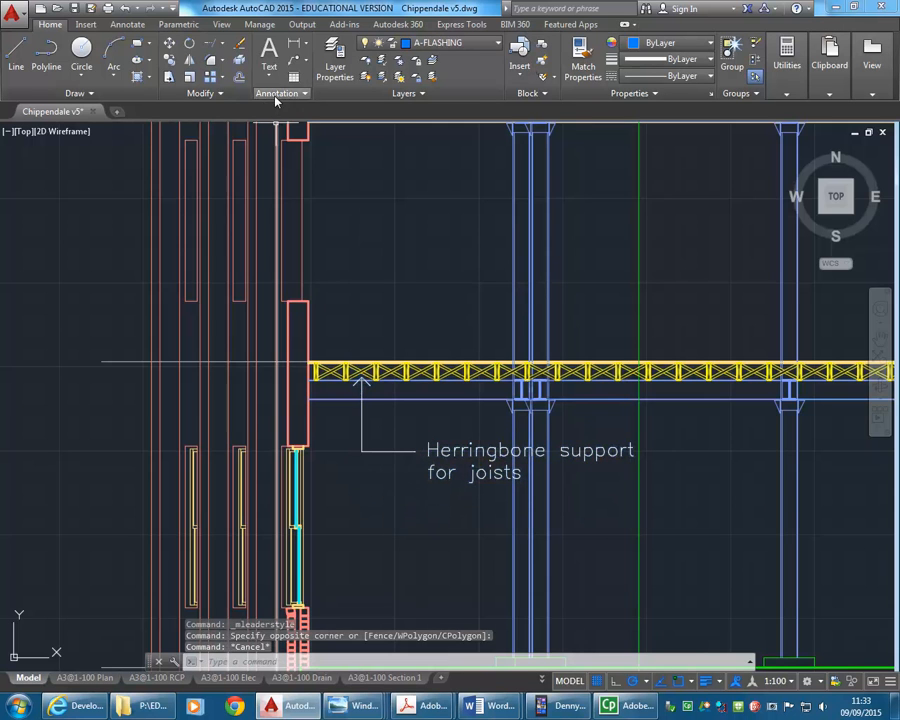
# Review the Note 2mm multileader style's leader format, structure and content settings, trying vertical attachment and returning to horizontal attachment.
pyautogui.click(277, 94)
pyautogui.click(259, 144)
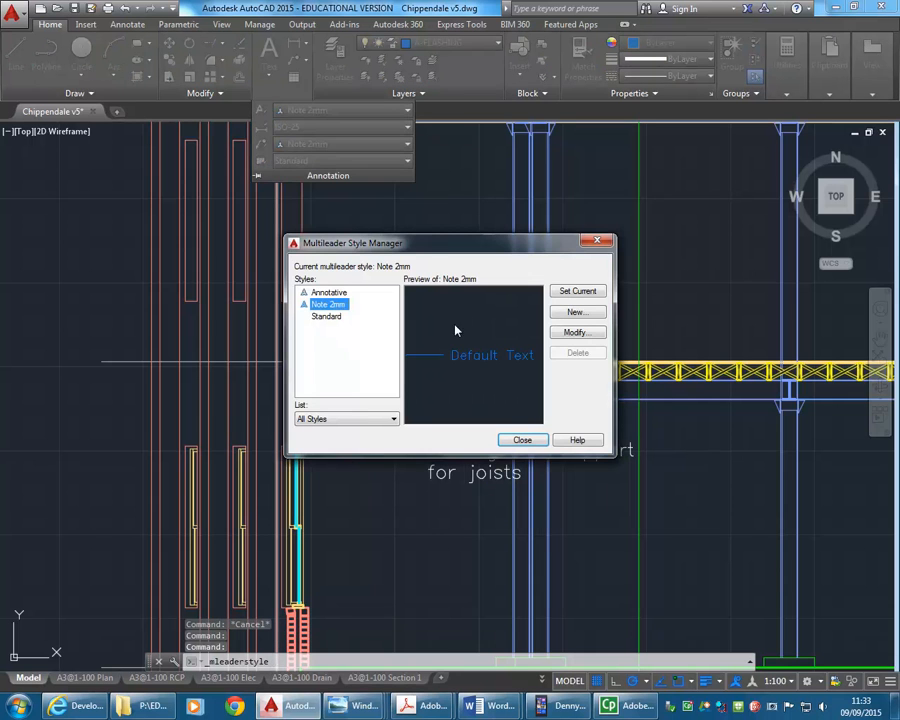
pyautogui.click(577, 332)
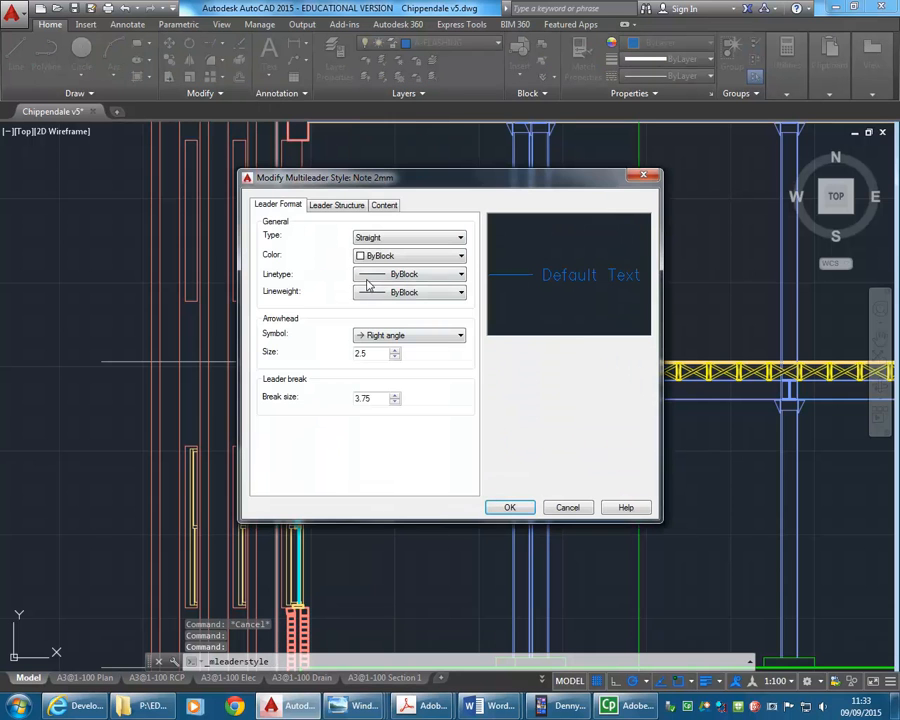
pyautogui.click(334, 206)
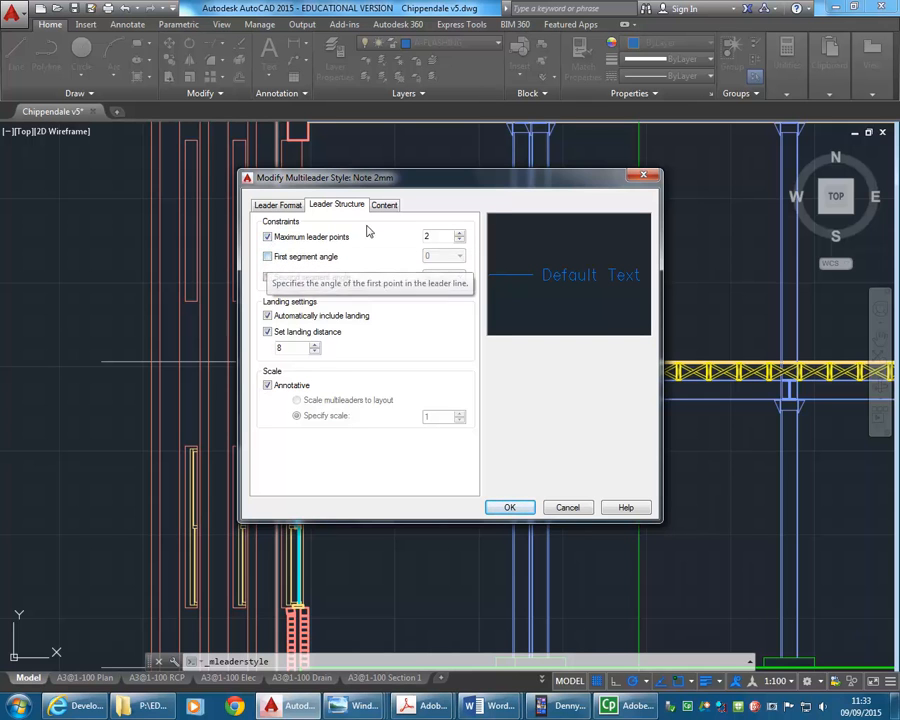
pyautogui.click(282, 206)
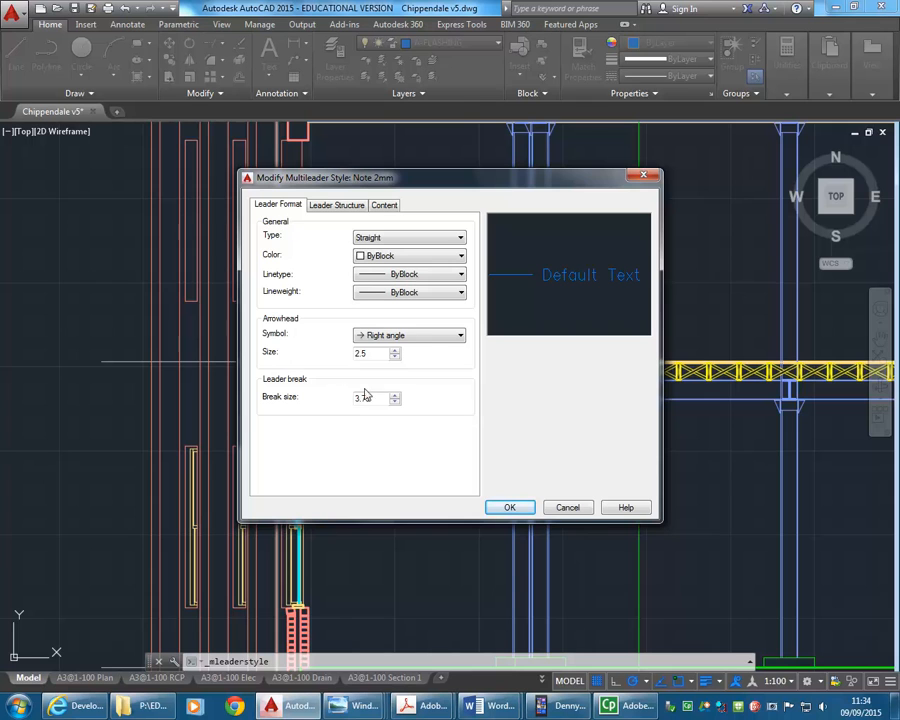
pyautogui.click(317, 208)
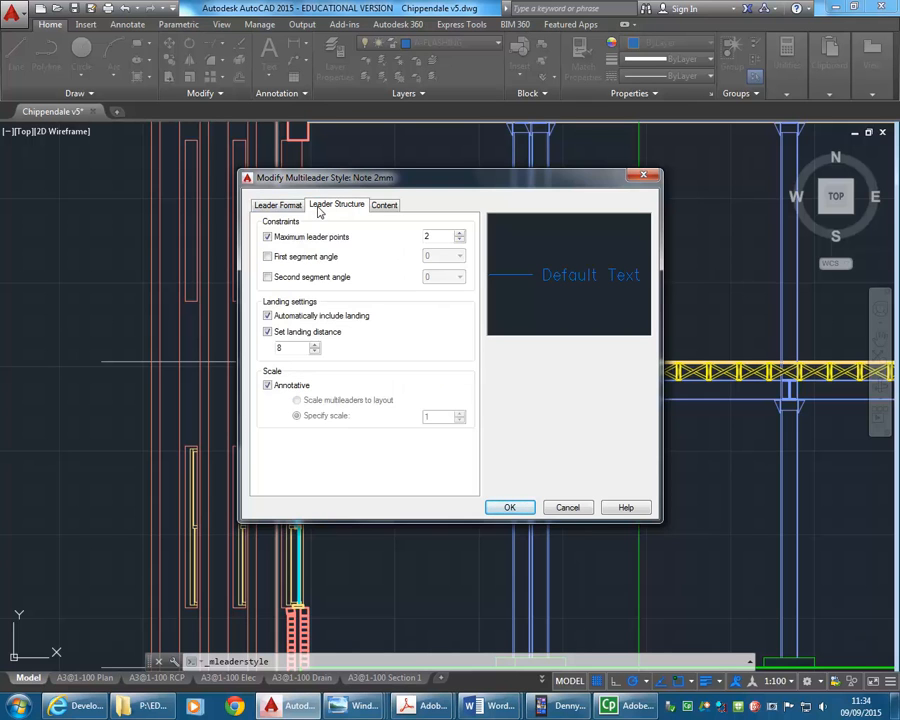
pyautogui.click(267, 237)
pyautogui.click(266, 238)
pyautogui.click(383, 206)
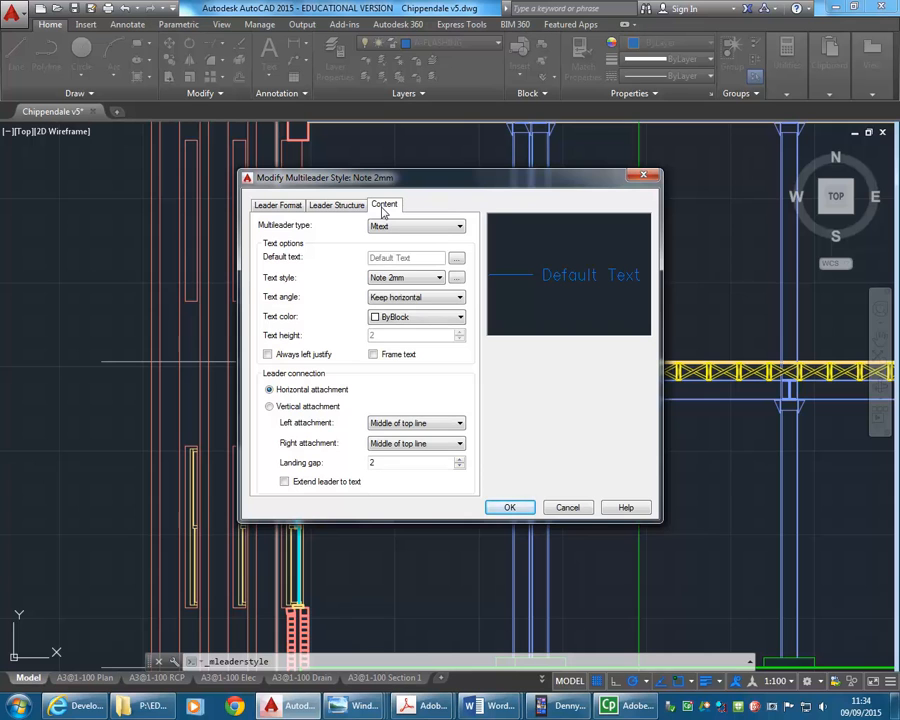
pyautogui.click(269, 407)
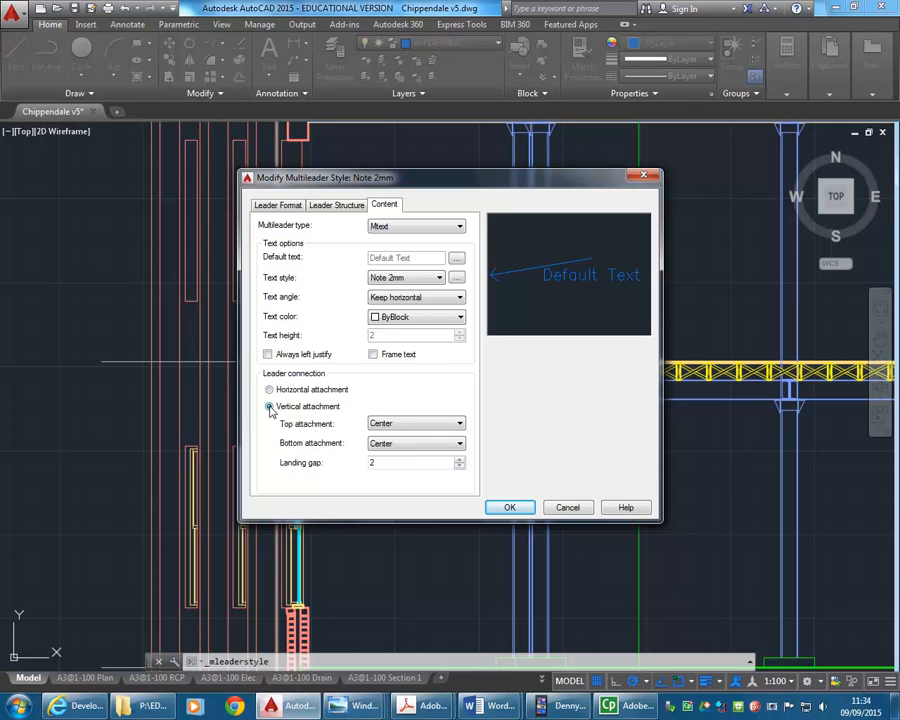
pyautogui.click(269, 390)
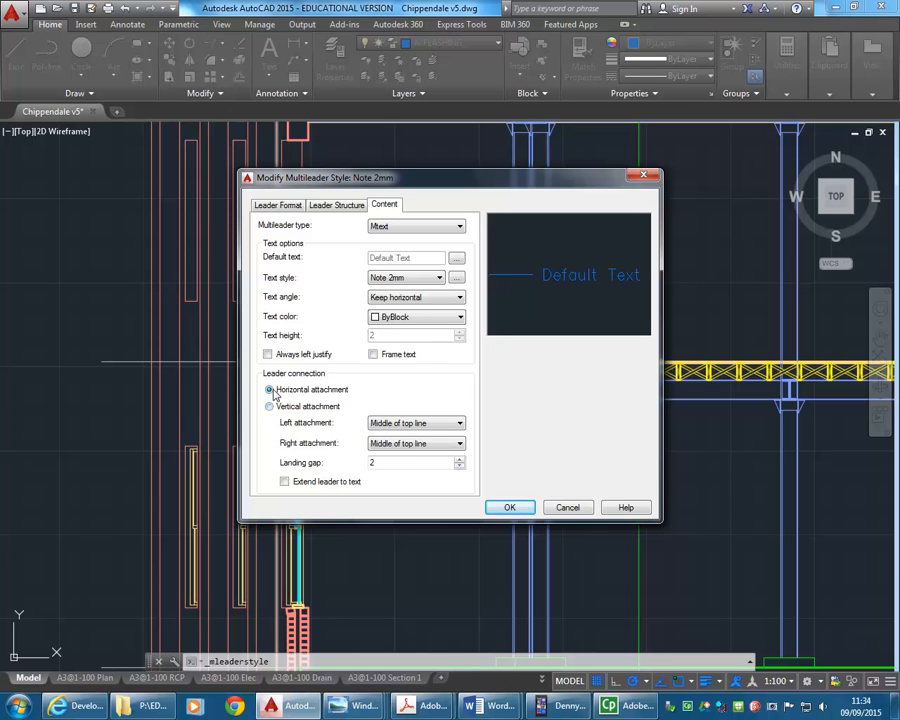
pyautogui.click(510, 507)
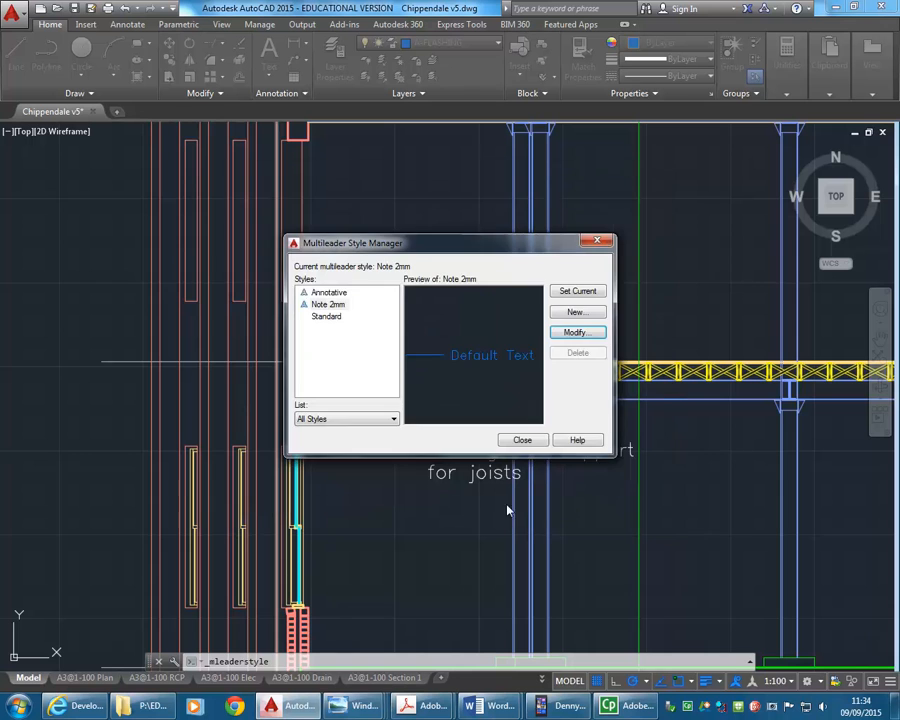
pyautogui.click(522, 441)
# Move the herringbone leader's arrowhead to the joist bay nearest the external wall and shift its landing and text sideways beneath it.
pyautogui.click(420, 447)
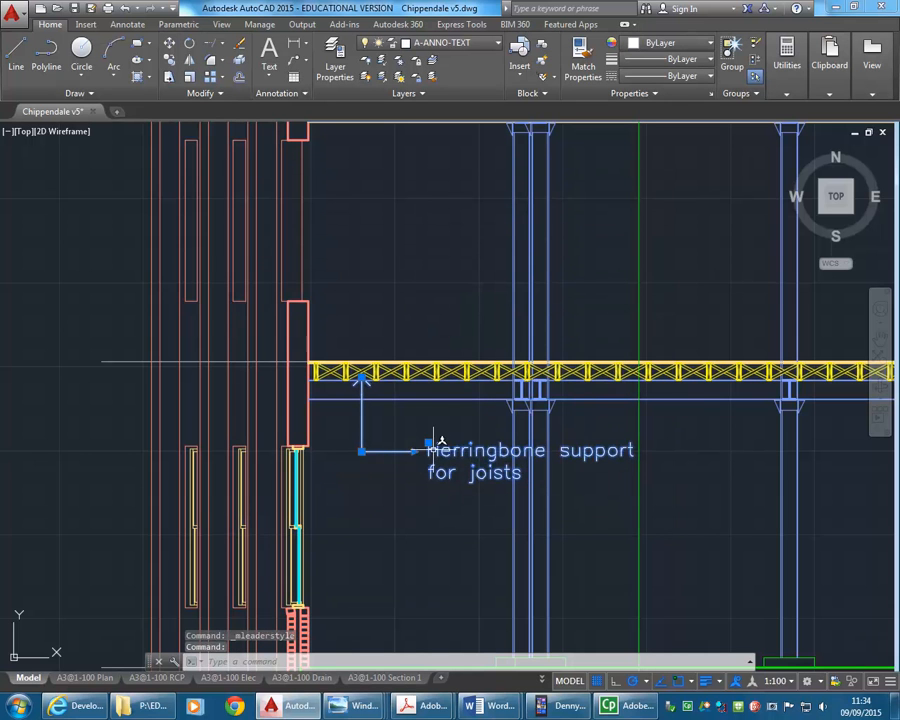
pyautogui.click(428, 443)
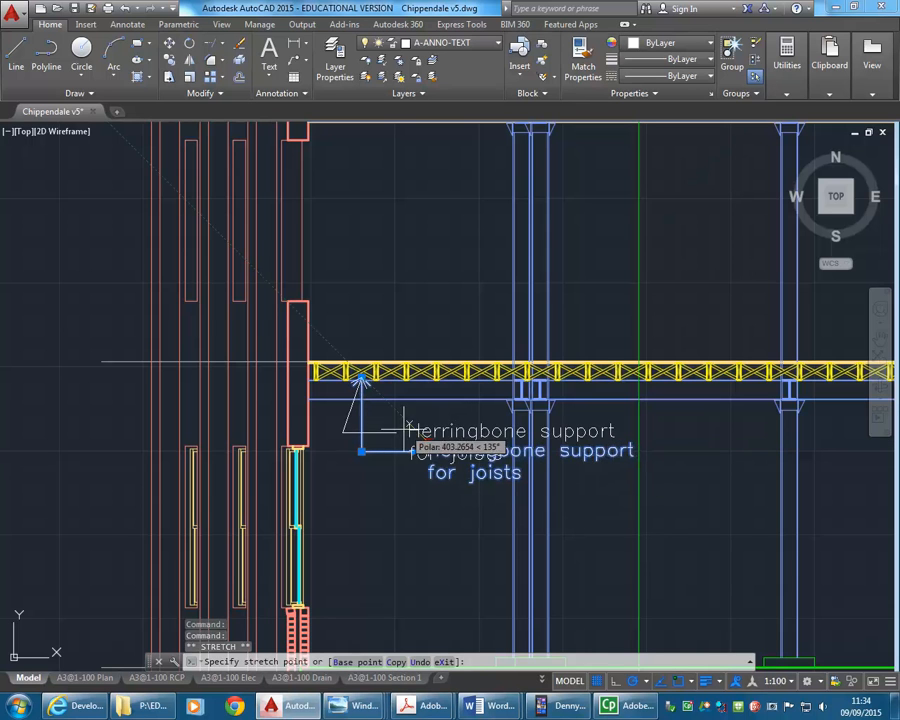
pyautogui.press('Escape')
pyautogui.click(362, 379)
pyautogui.scroll(5, 362, 379)
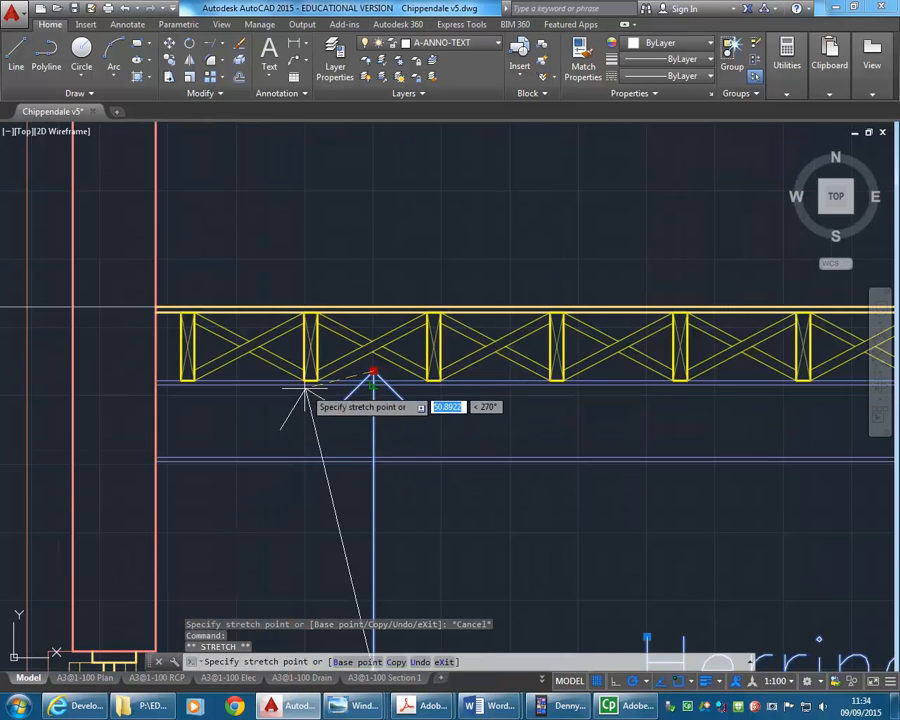
pyautogui.click(257, 375)
pyautogui.scroll(-2, 348, 400)
pyautogui.click(366, 569)
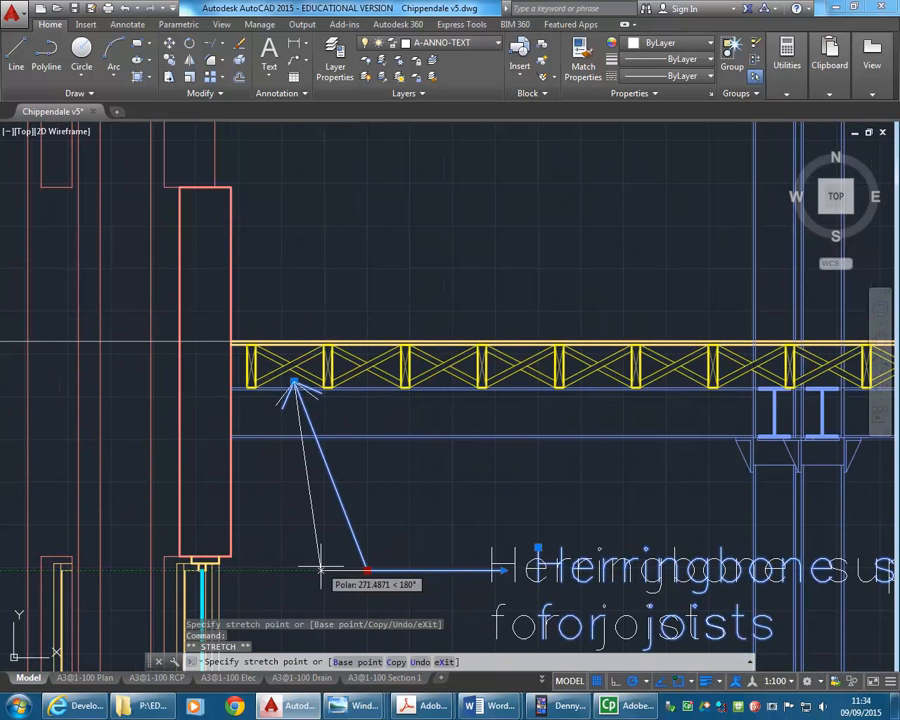
pyautogui.click(302, 569)
pyautogui.scroll(-2, 355, 430)
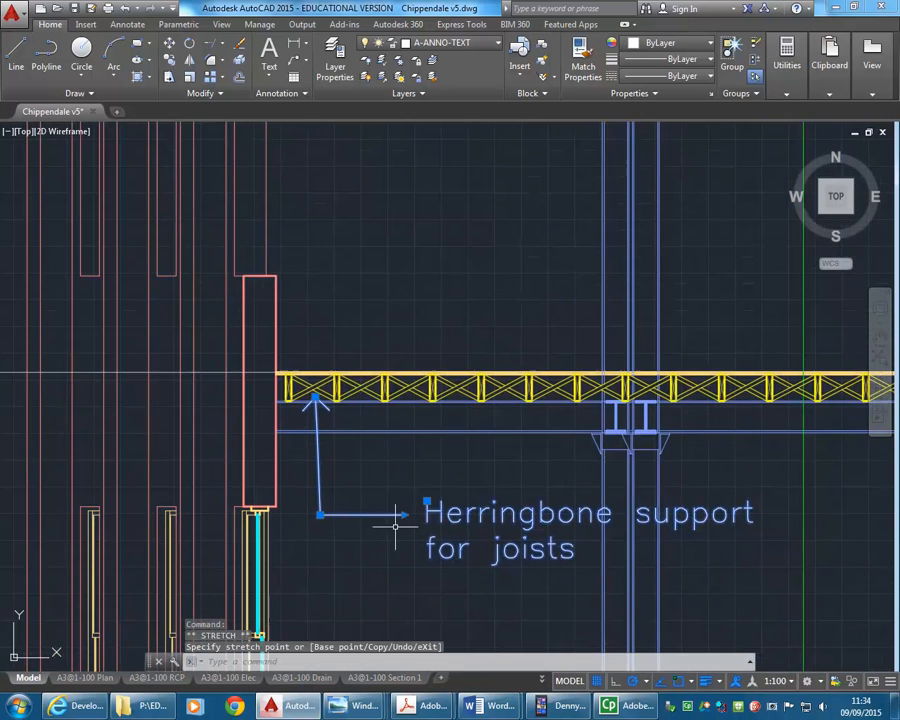
# Shorten the herringbone leader's landing by about 450 mm, bringing the note text closer, and clear the selection.
pyautogui.click(405, 515)
pyautogui.scroll(4, 405, 515)
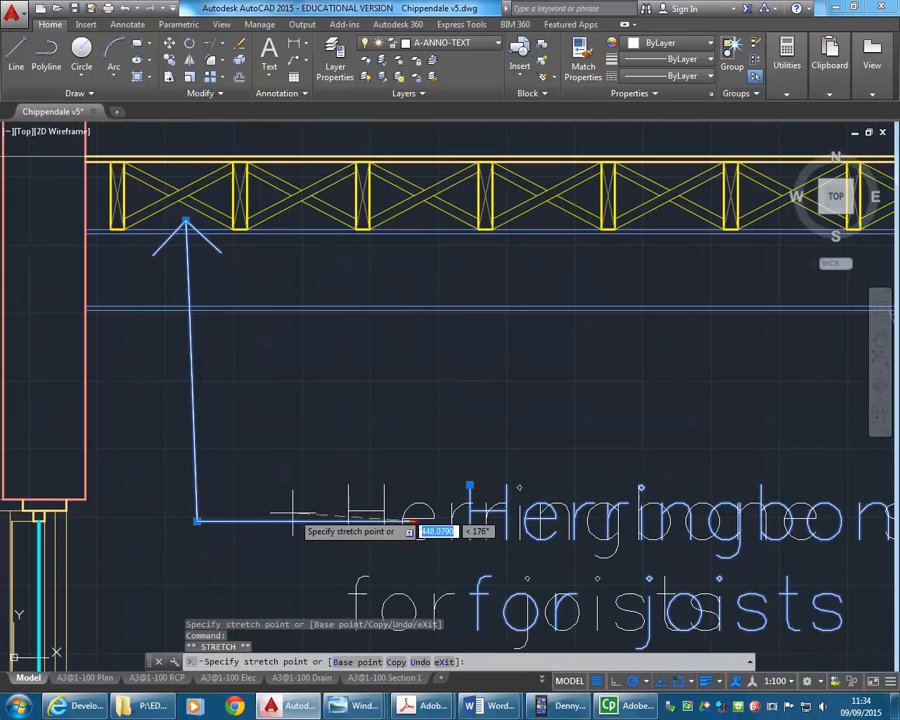
pyautogui.press('Escape')
pyautogui.scroll(-3, 320, 460)
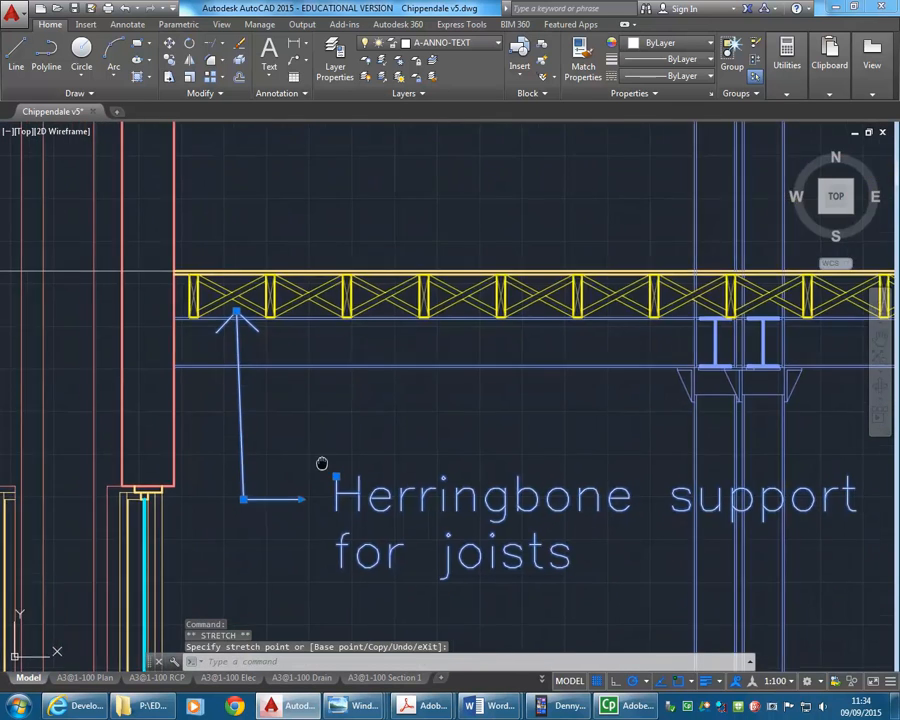
pyautogui.press('Escape')
pyautogui.scroll(-4, 349, 441)
pyautogui.scroll(2, 360, 516)
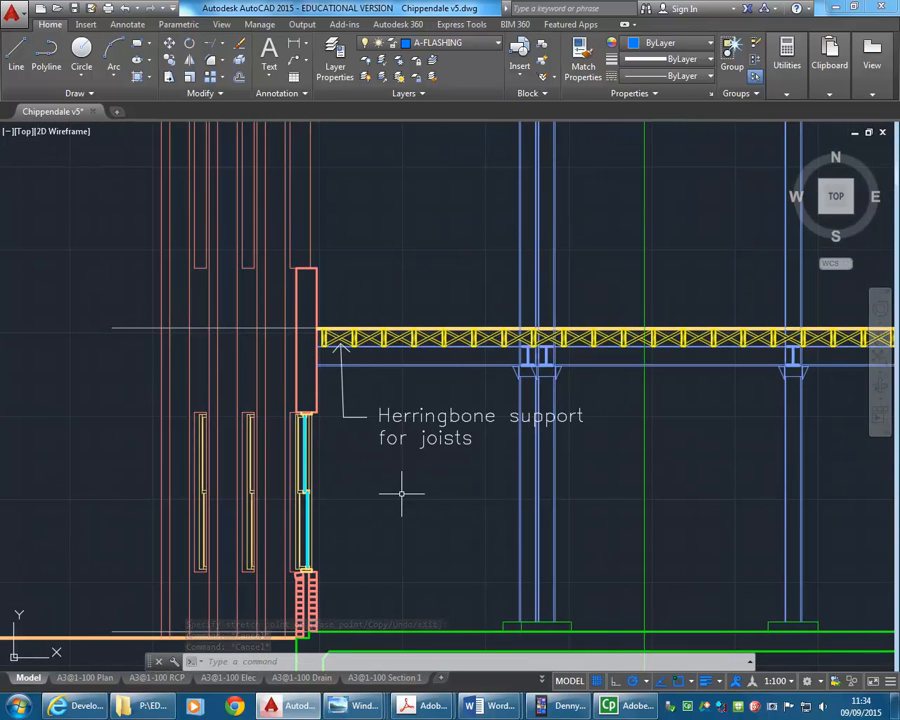
pyautogui.moveTo(403, 489); pyautogui.dragTo(415, 452, button='middle')
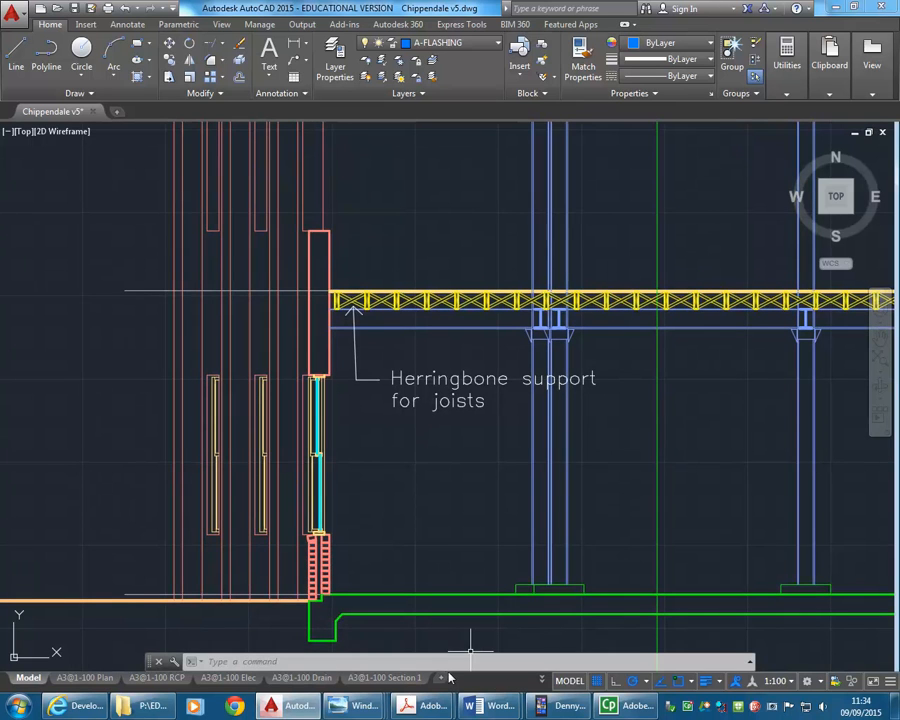
# Examine the herringbone note on the A3@1-100 Section 1 layout, and view the detail viewports on the A3@Details layout.
pyautogui.click(541, 680)
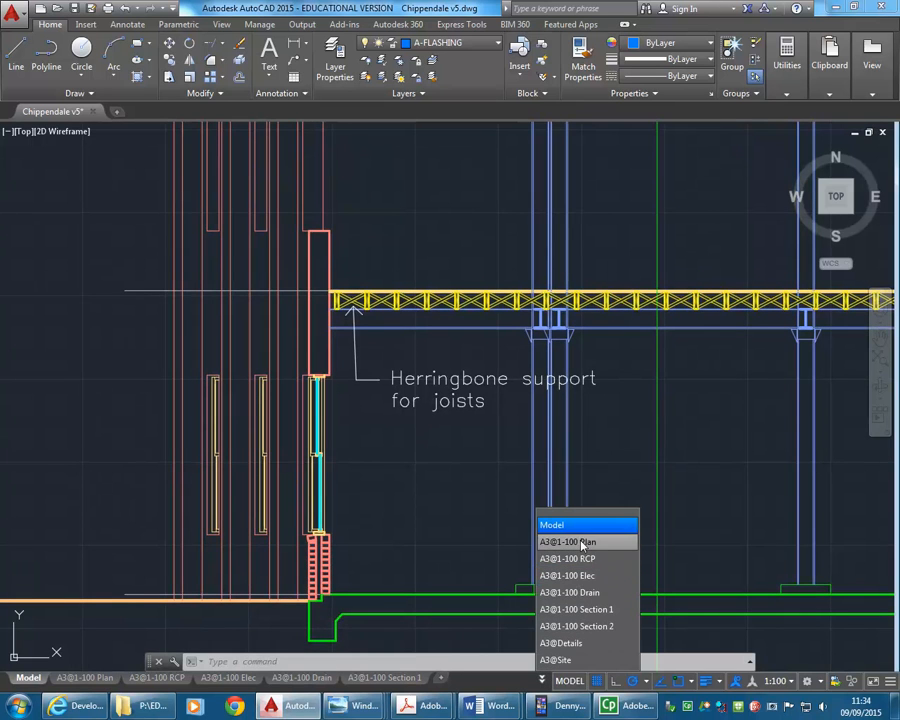
pyautogui.click(575, 609)
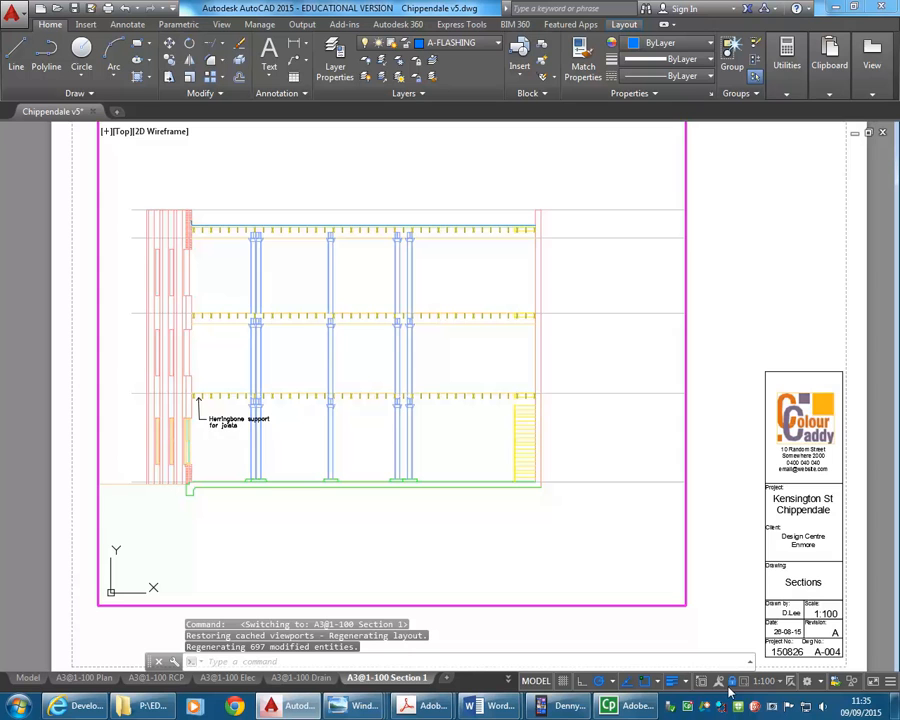
pyautogui.click(510, 680)
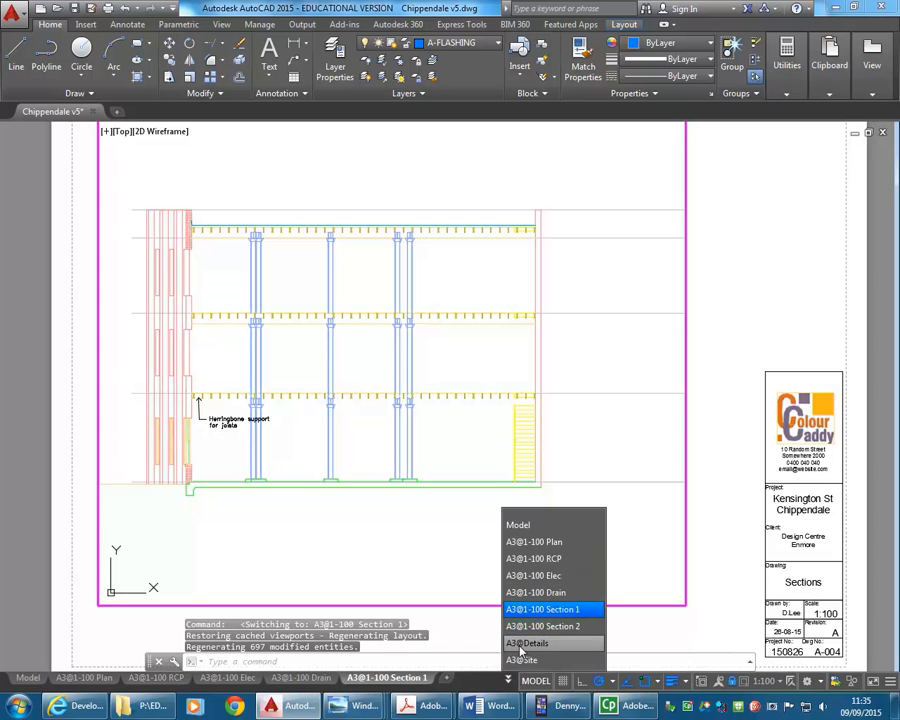
pyautogui.click(525, 643)
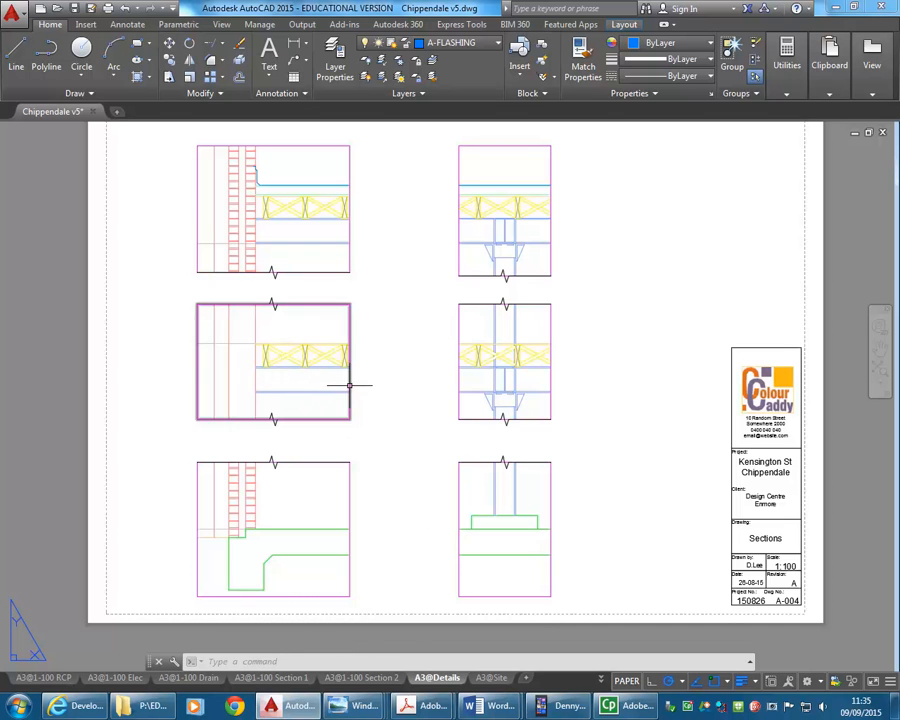
pyautogui.moveTo(349, 384)
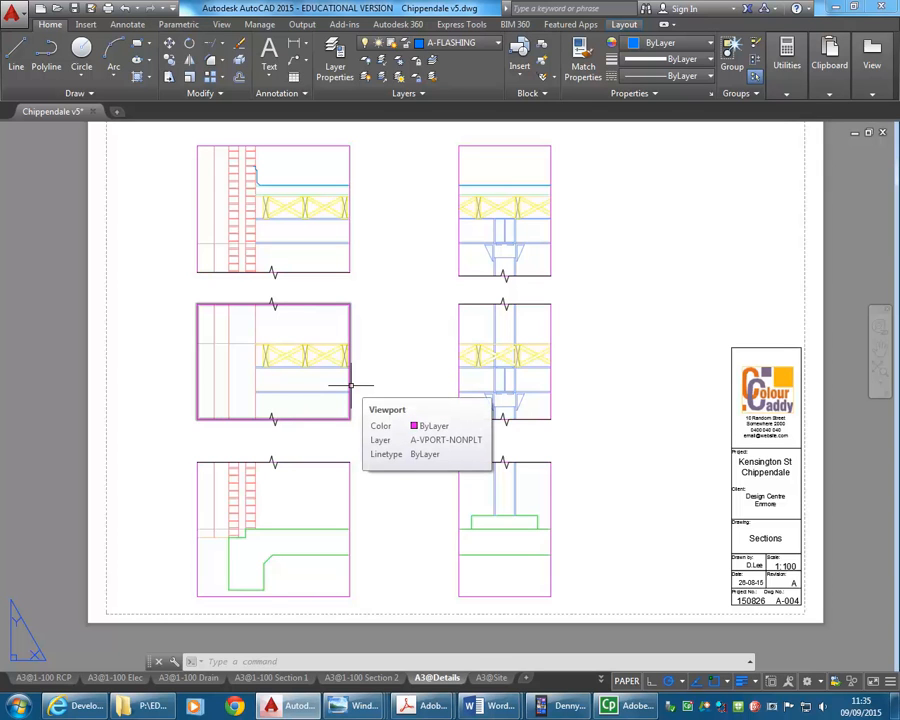
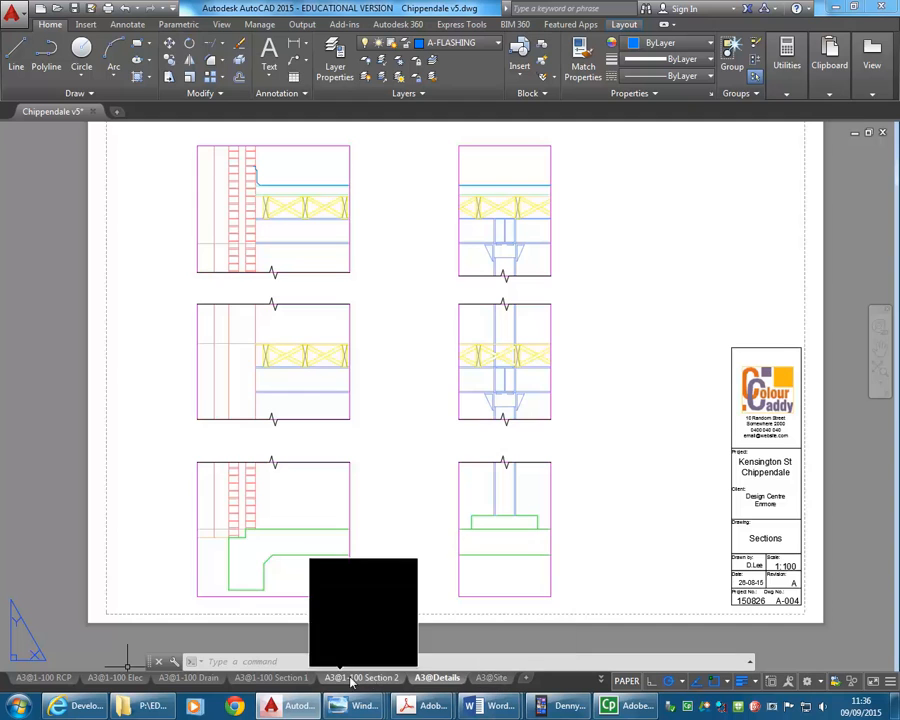
# Return to the A3@1-100 Section 1 layout and examine the section's notes in the Chippendale Building PDF in Adobe Acrobat.
pyautogui.click(272, 678)
pyautogui.doubleClick(438, 525)
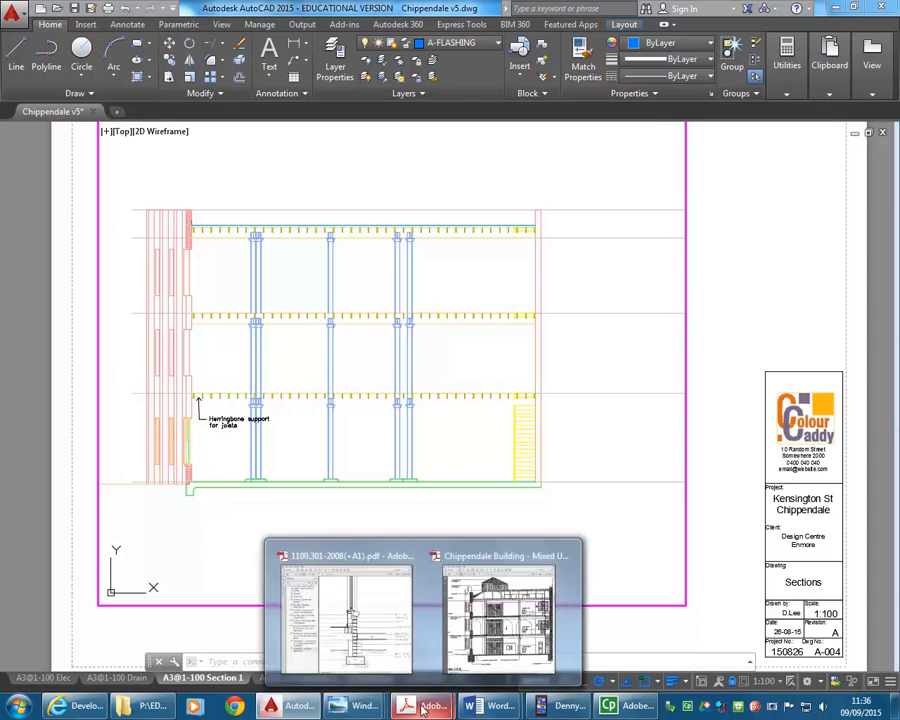
pyautogui.click(505, 610)
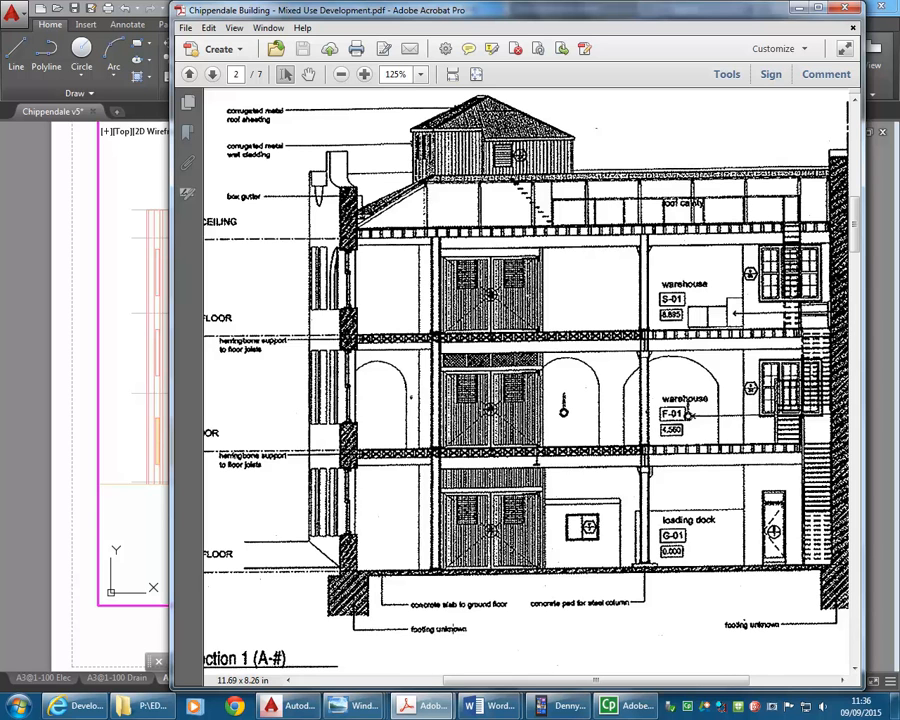
pyautogui.click(803, 12)
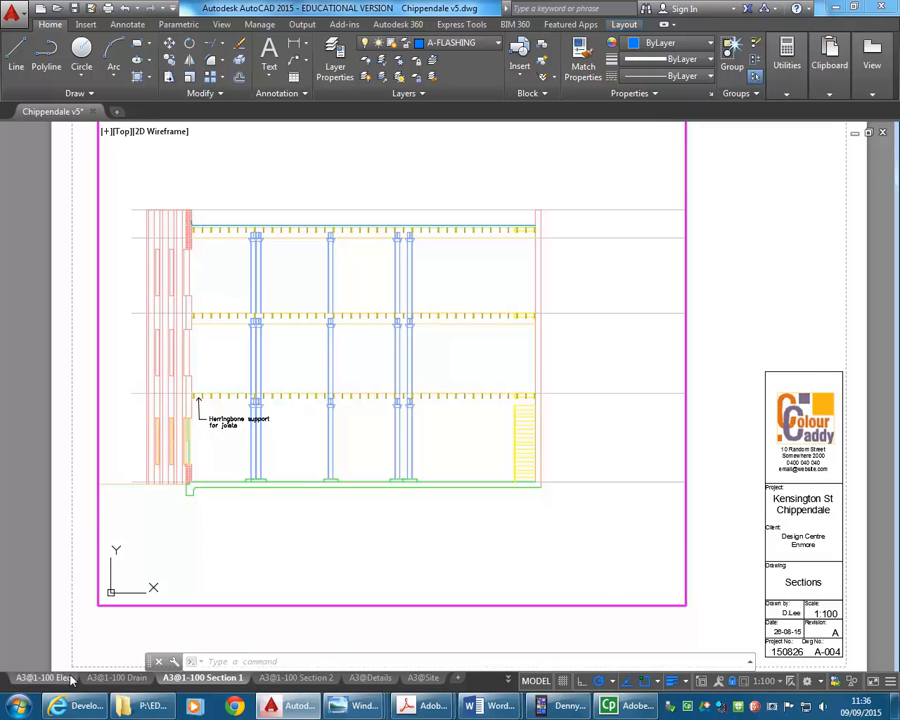
# Return to model space and examine the footing, slab and joist notes on Section 1 in the Chippendale Building PDF.
pyautogui.click(508, 679)
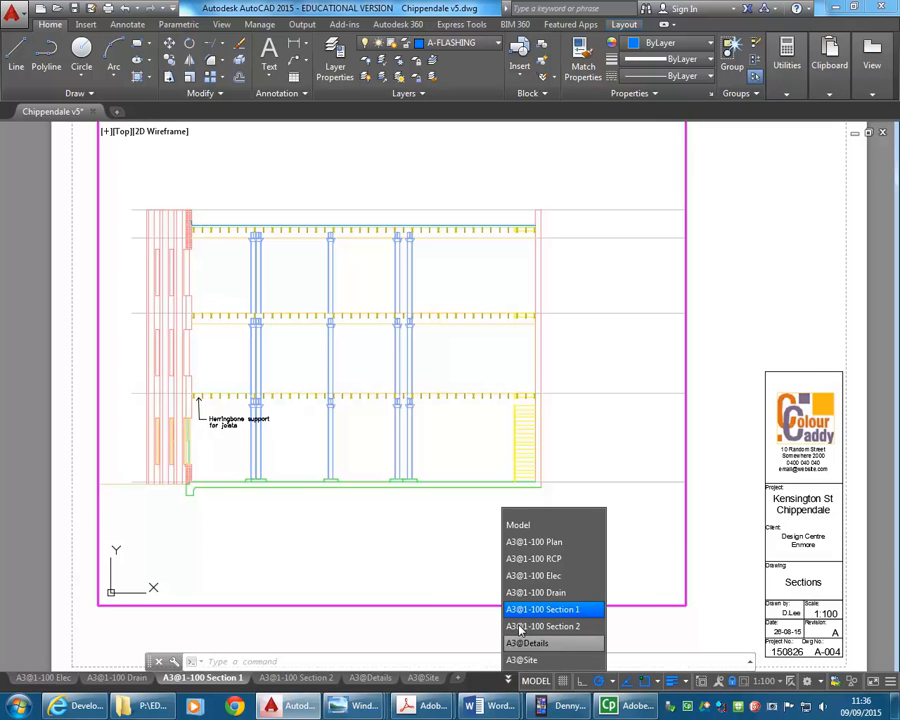
pyautogui.click(520, 535)
pyautogui.moveTo(358, 414); pyautogui.dragTo(352, 400, button='middle')
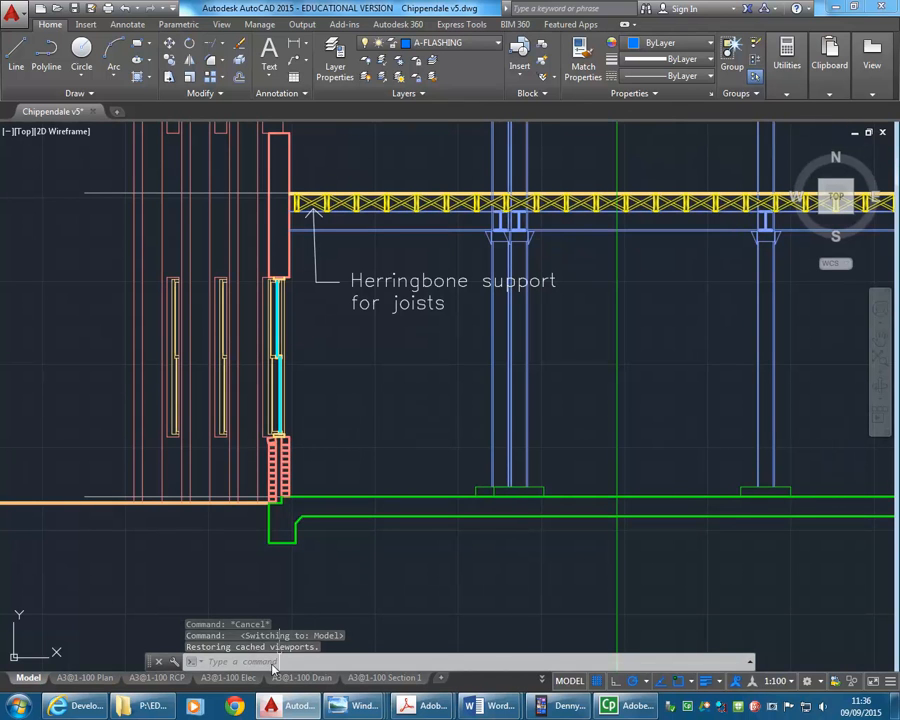
pyautogui.scroll(-2, 350, 296)
pyautogui.moveTo(350, 296)
pyautogui.mouseDown(button='middle')
pyautogui.moveTo(303, 397)
pyautogui.moveTo(197, 434)
pyautogui.moveTo(207, 434)
pyautogui.mouseUp(button='middle')
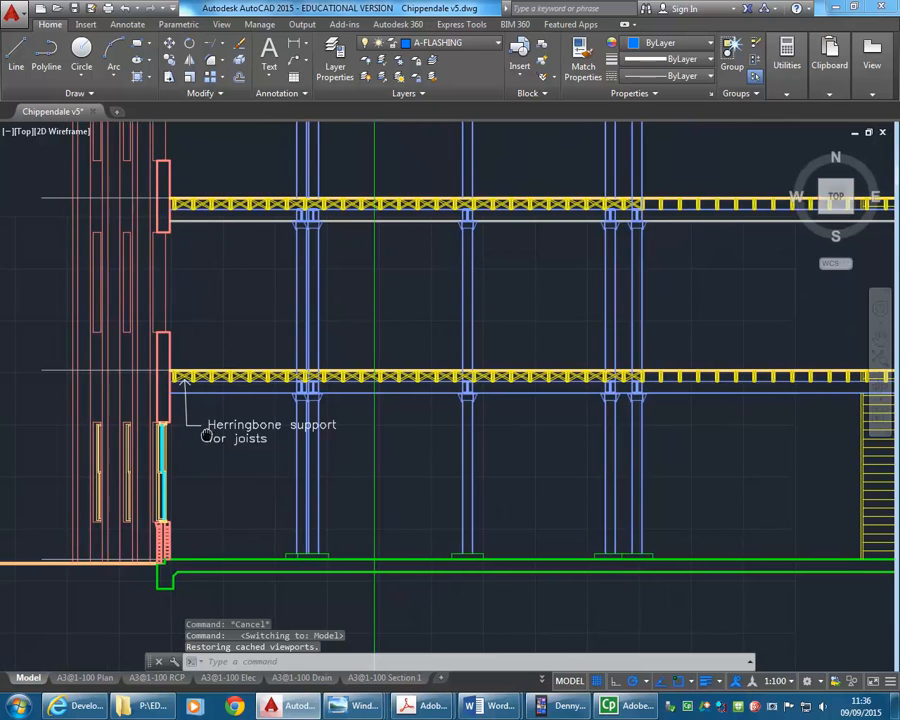
pyautogui.moveTo(417, 710)
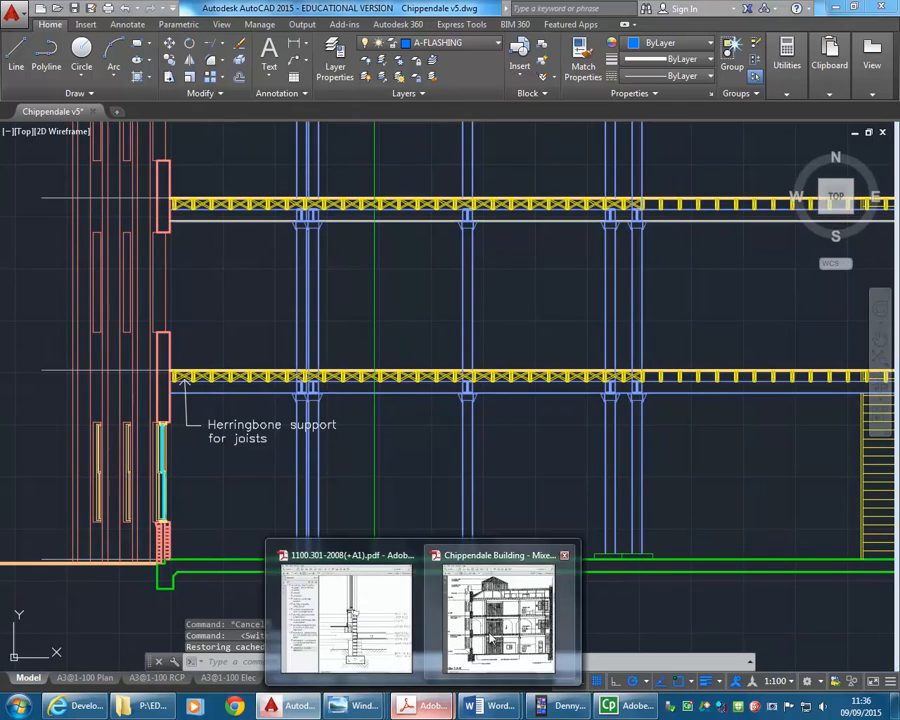
pyautogui.moveTo(495, 625)
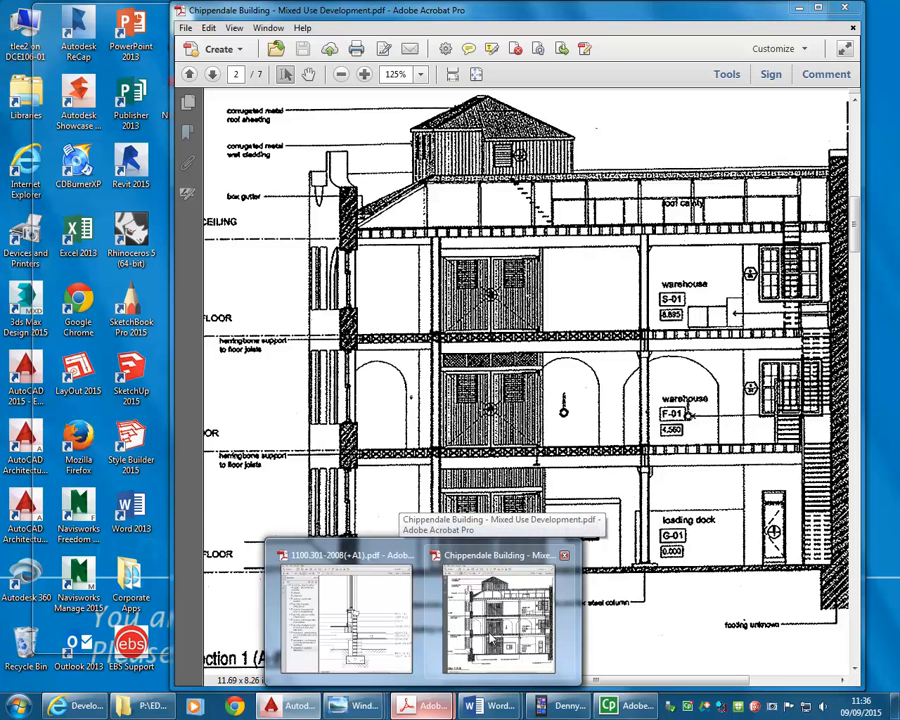
pyautogui.click(490, 640)
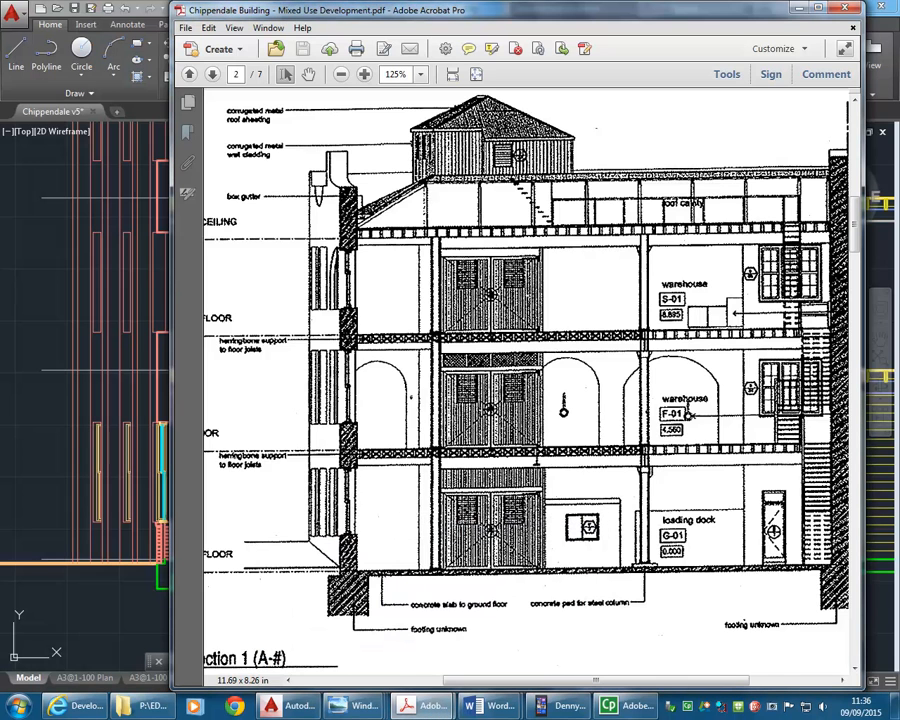
pyautogui.click(797, 9)
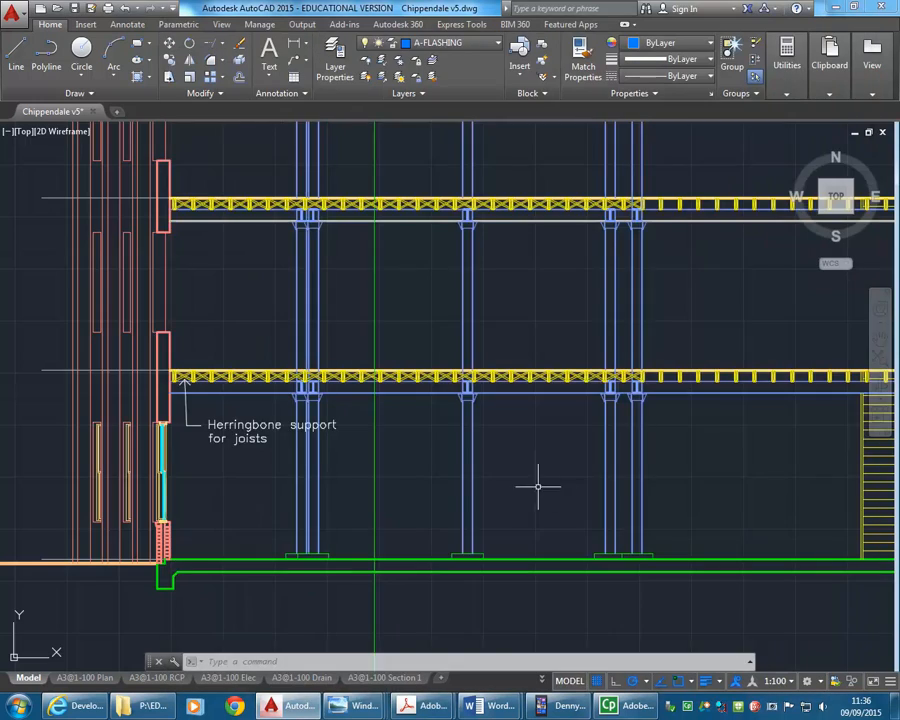
# Examine the floor plan below the section, including its internal walls, steel columns and dashed beam lines.
pyautogui.scroll(-5, 538, 484)
pyautogui.scroll(-2, 479, 495)
pyautogui.moveTo(480, 508); pyautogui.dragTo(419, 331, button='middle')
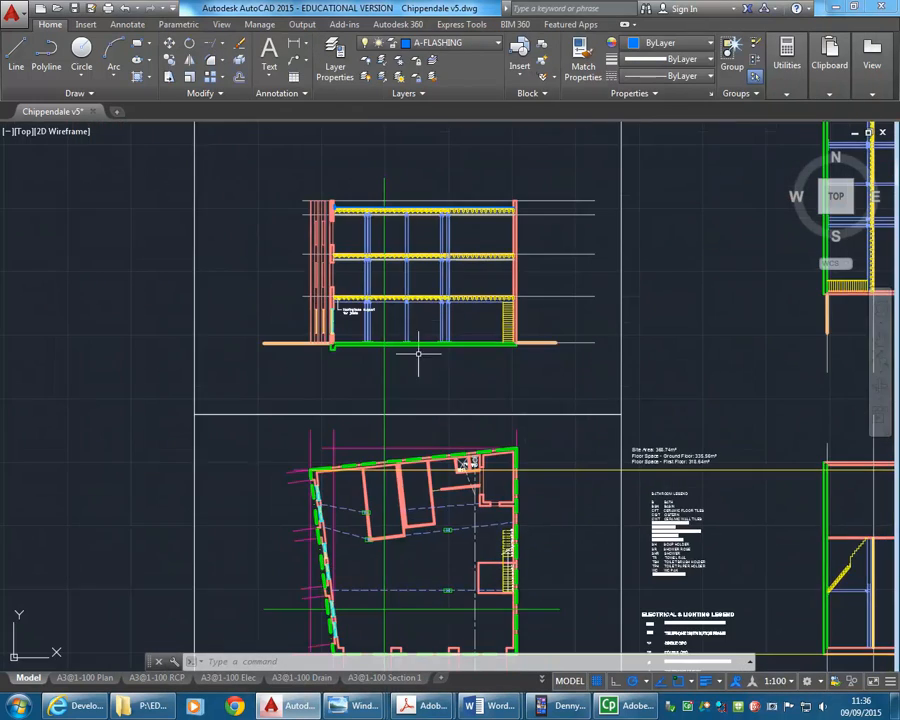
pyautogui.scroll(4, 369, 565)
pyautogui.scroll(2, 391, 469)
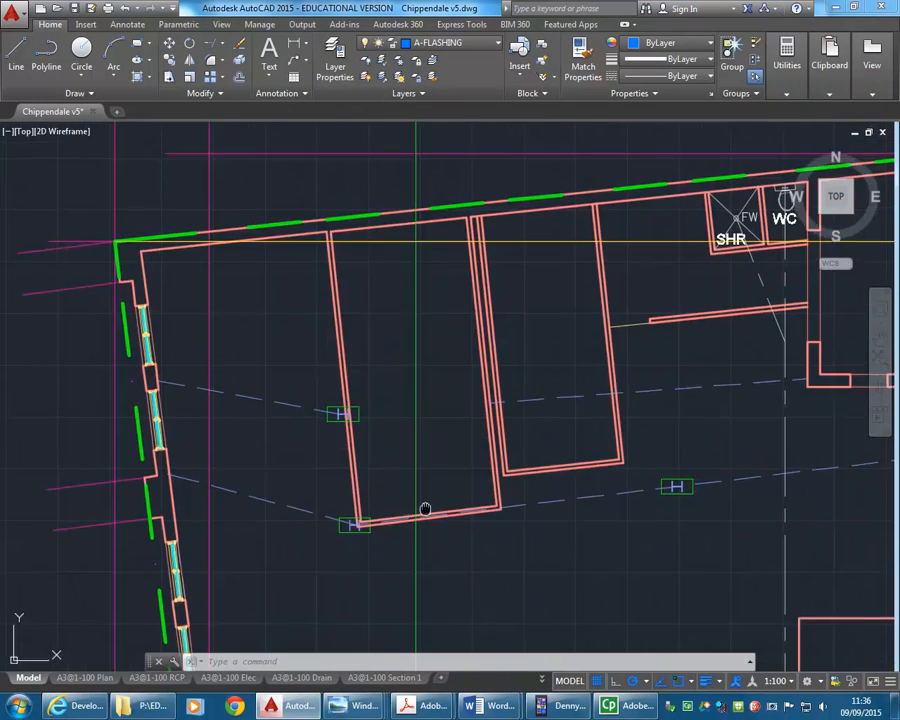
pyautogui.moveTo(422, 506); pyautogui.dragTo(407, 549, button='middle')
pyautogui.scroll(-4, 407, 550)
pyautogui.moveTo(491, 549)
pyautogui.mouseDown(button='middle')
pyautogui.moveTo(465, 452)
pyautogui.moveTo(451, 449)
pyautogui.mouseUp(button='middle')
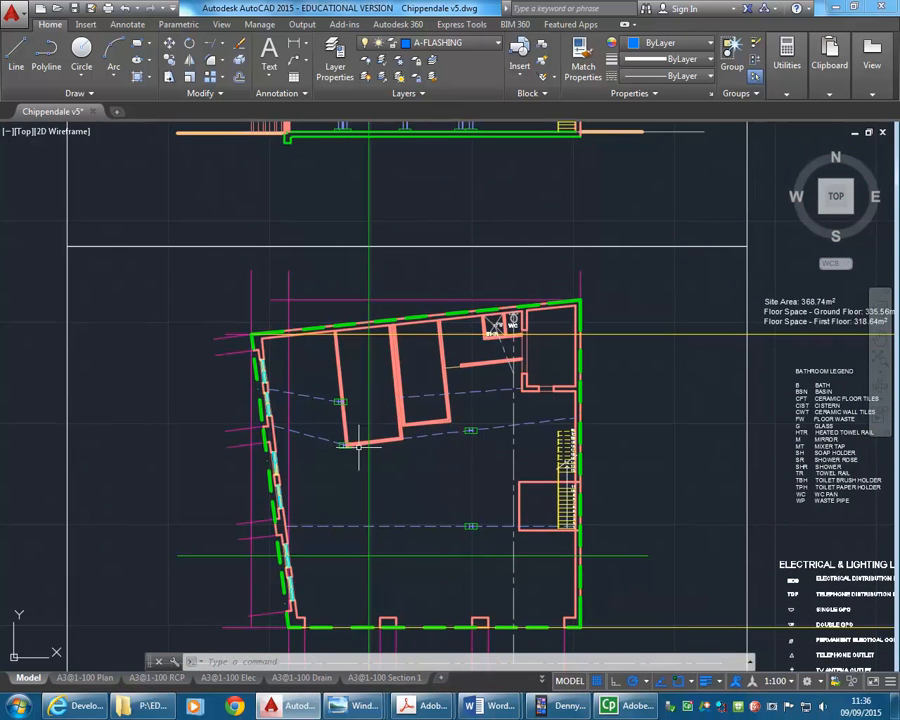
pyautogui.scroll(4, 375, 446)
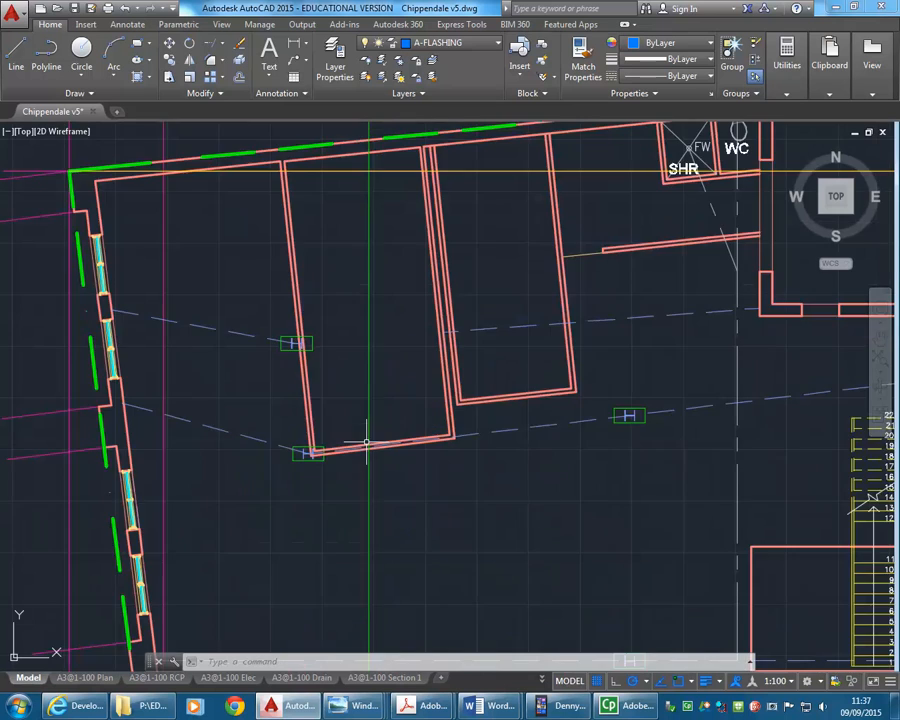
pyautogui.moveTo(498, 402); pyautogui.dragTo(360, 458, button='middle')
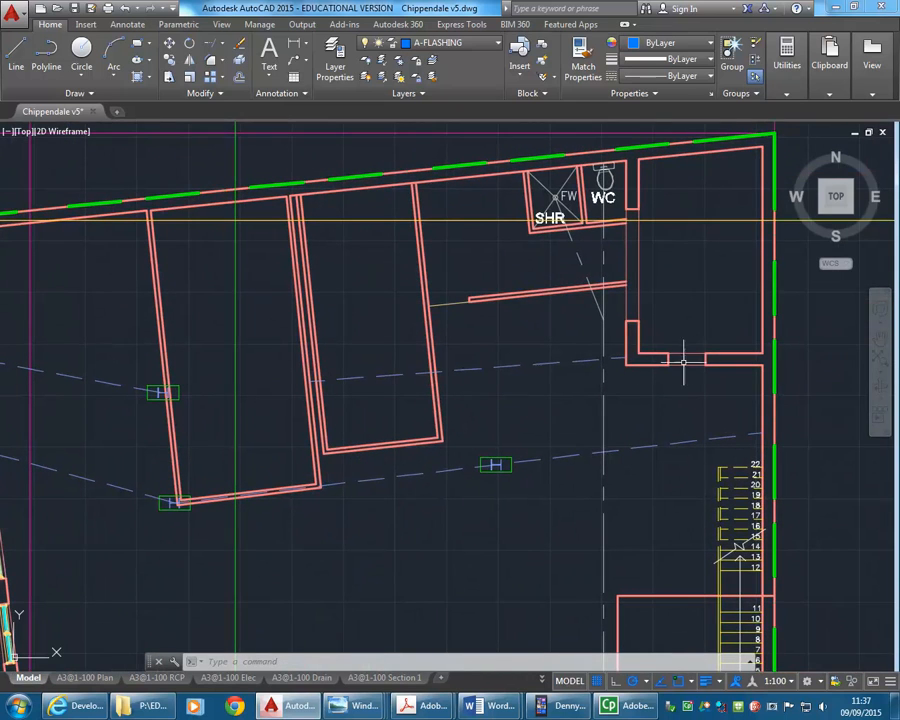
pyautogui.moveTo(239, 475); pyautogui.dragTo(248, 475, button='middle')
pyautogui.scroll(-4, 248, 475)
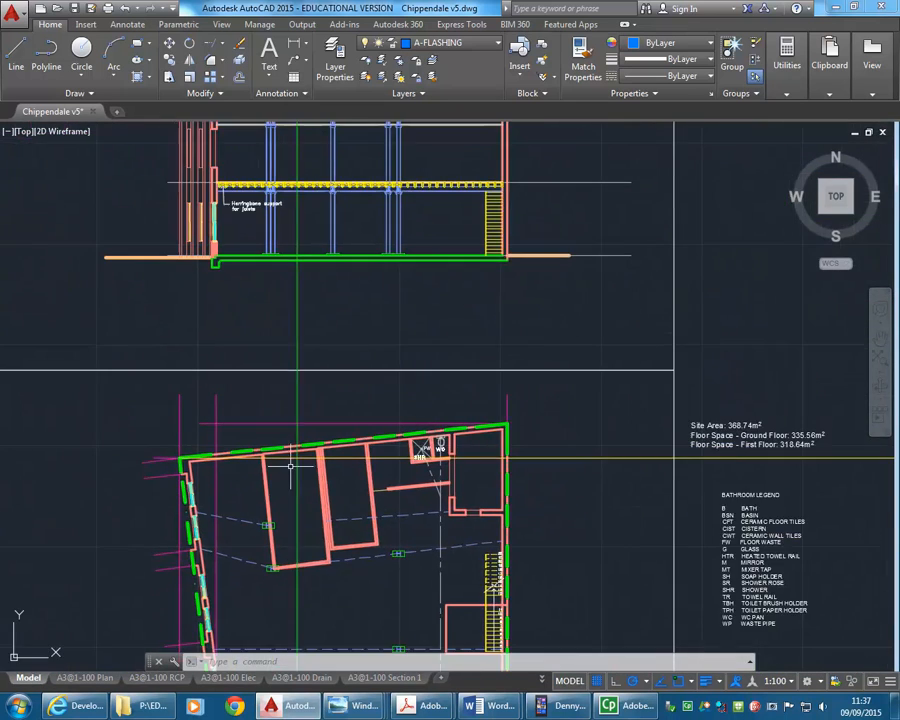
pyautogui.moveTo(321, 385); pyautogui.dragTo(321, 445, button='middle')
pyautogui.moveTo(300, 560)
pyautogui.mouseDown(button='middle')
pyautogui.moveTo(308, 503)
pyautogui.moveTo(315, 512)
pyautogui.moveTo(305, 601)
pyautogui.moveTo(307, 508)
pyautogui.mouseUp(button='middle')
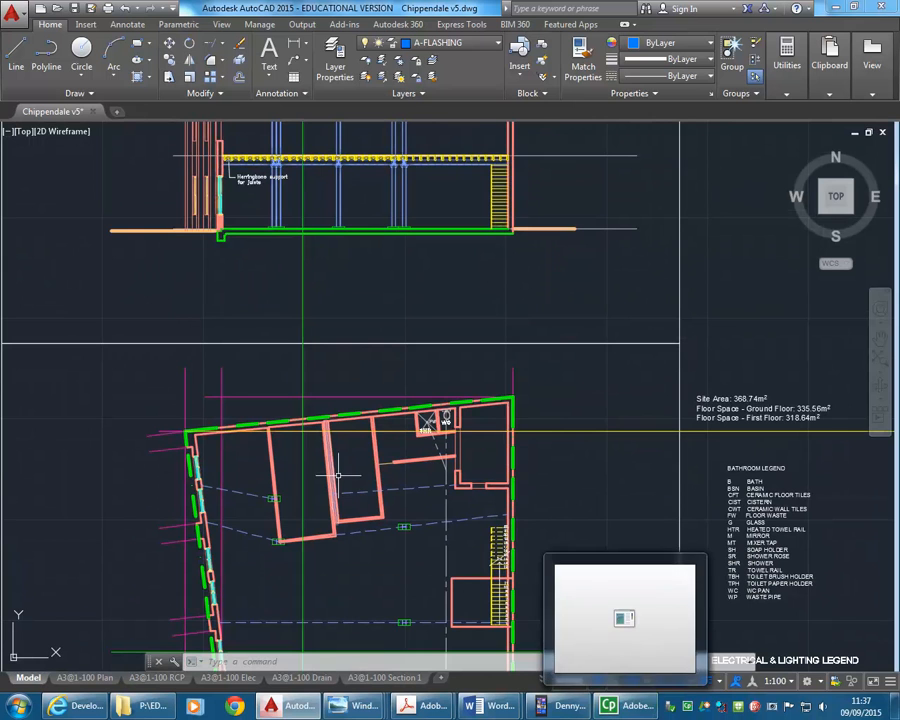
pyautogui.click(541, 681)
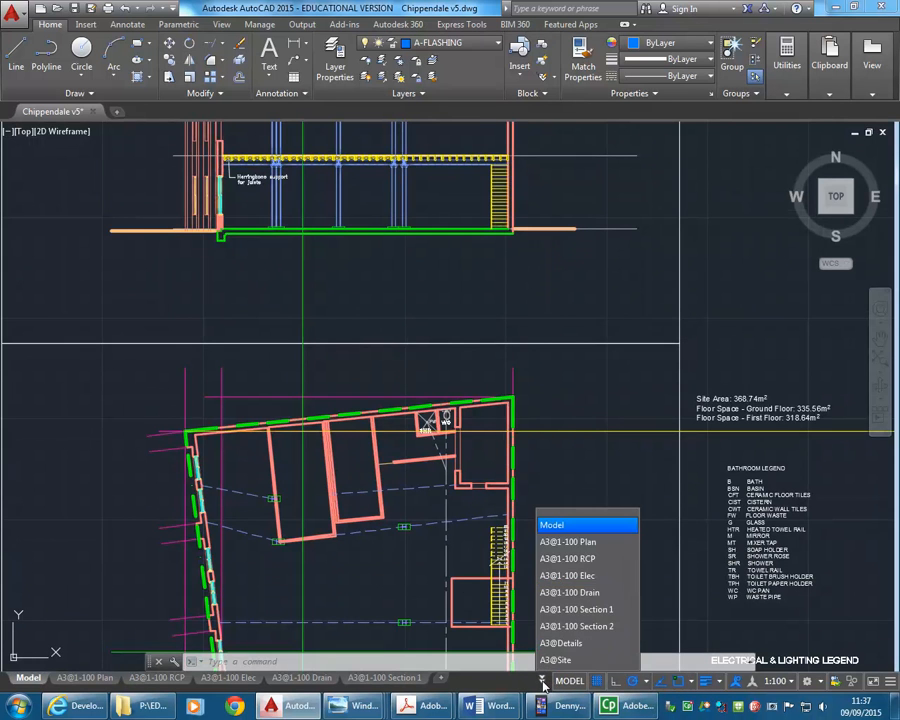
# Copy the herringbone multileader from its arrow tip to the underside of the footing beneath the external wall.
pyautogui.scroll(5, 263, 249)
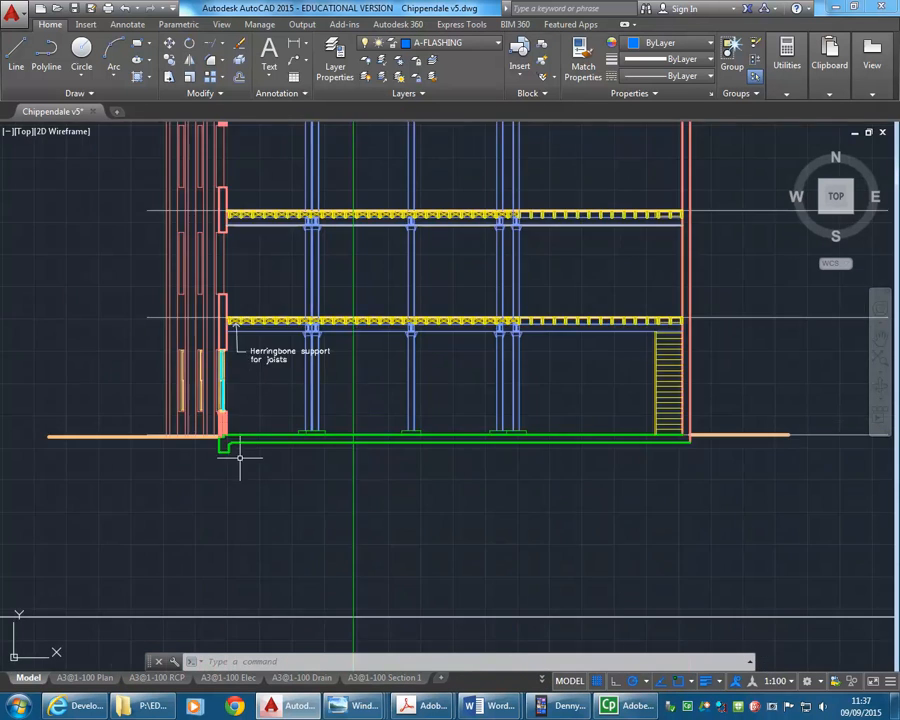
pyautogui.click(303, 232)
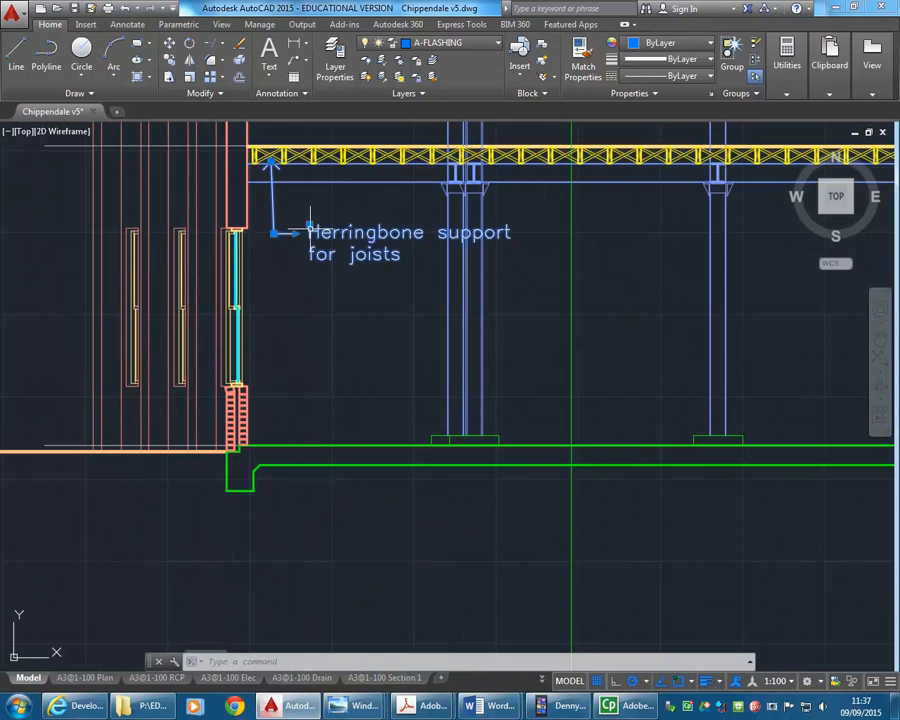
pyautogui.click(169, 60)
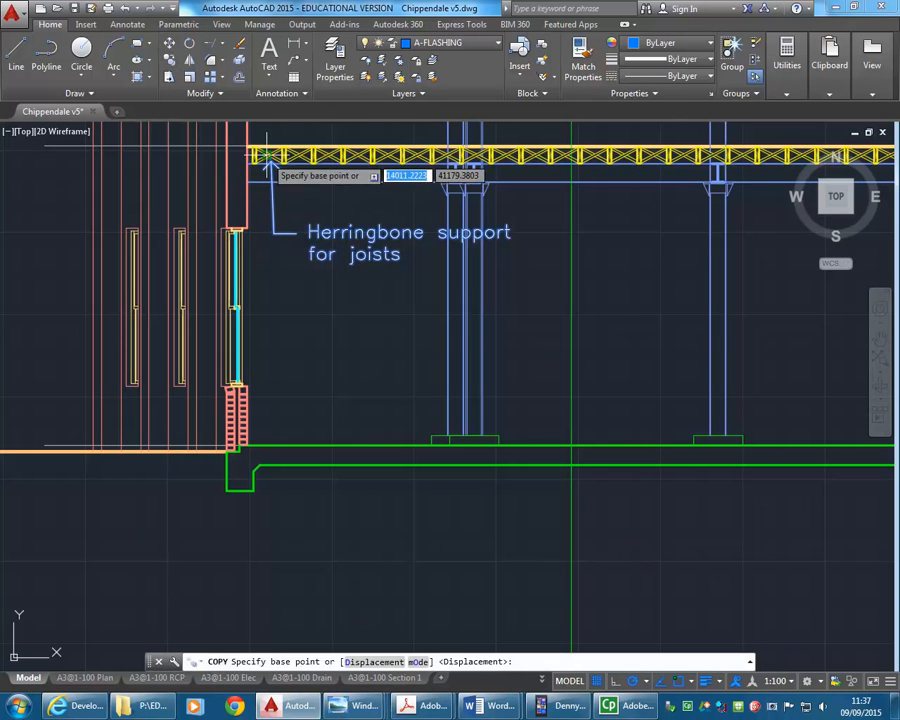
pyautogui.click(270, 159)
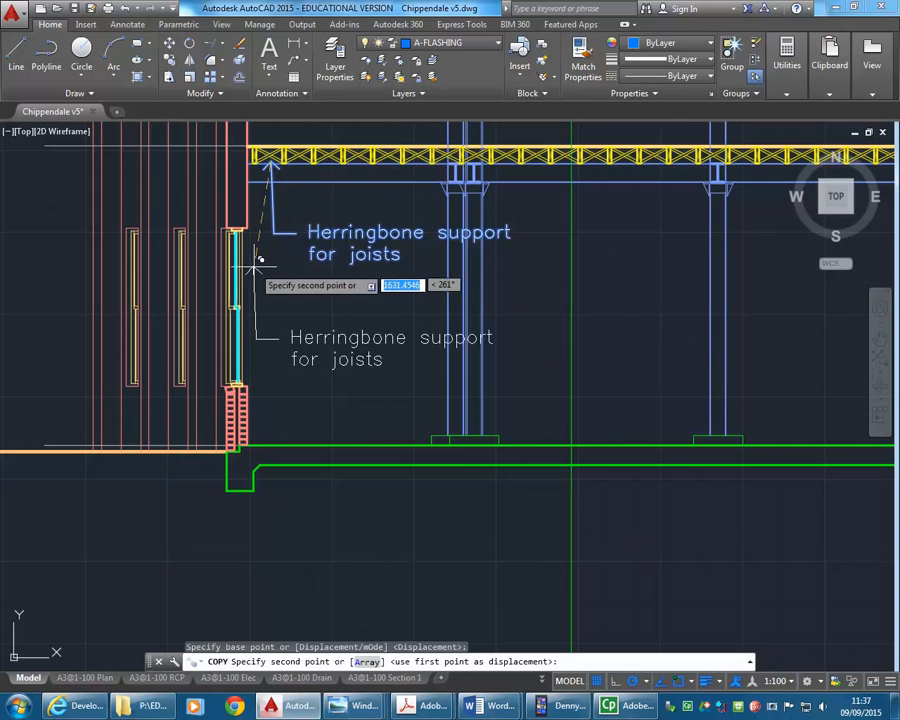
pyautogui.click(240, 490)
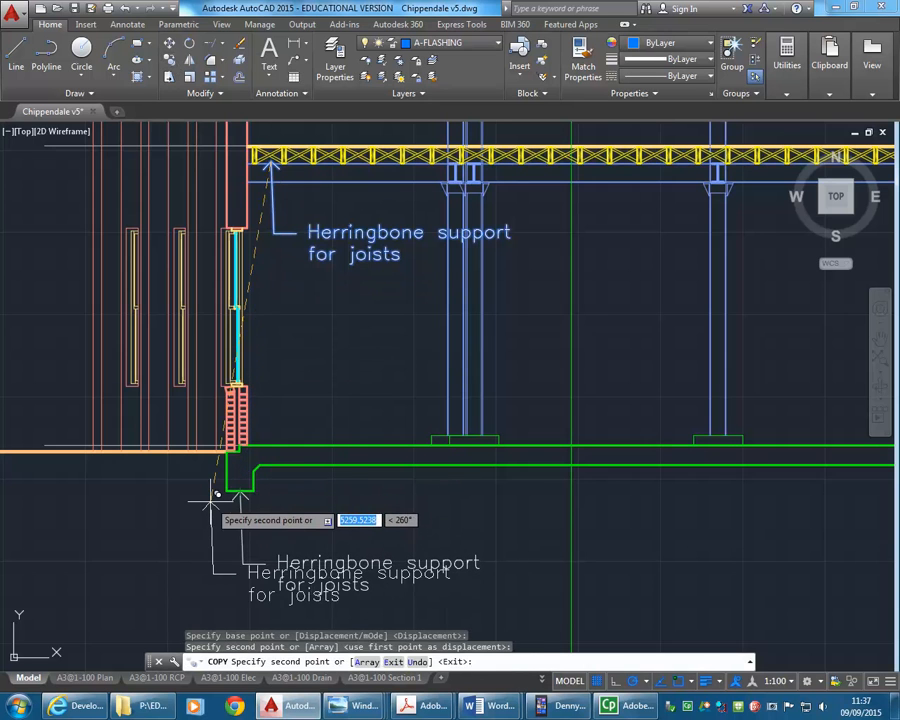
pyautogui.press('Escape')
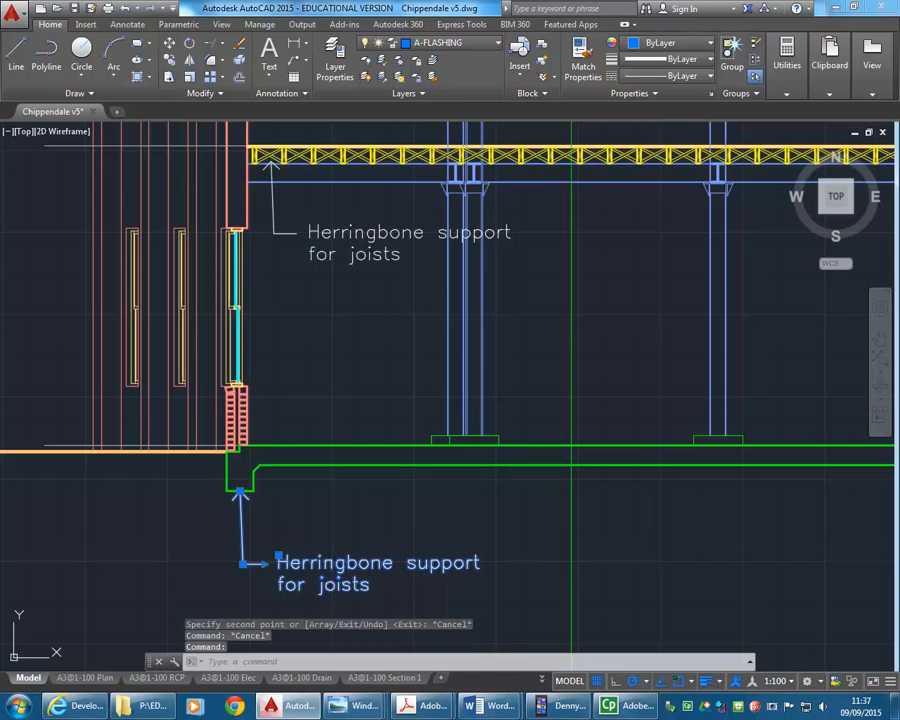
# Replace the copied note's text with "Footing unknown".
pyautogui.doubleClick(290, 568)
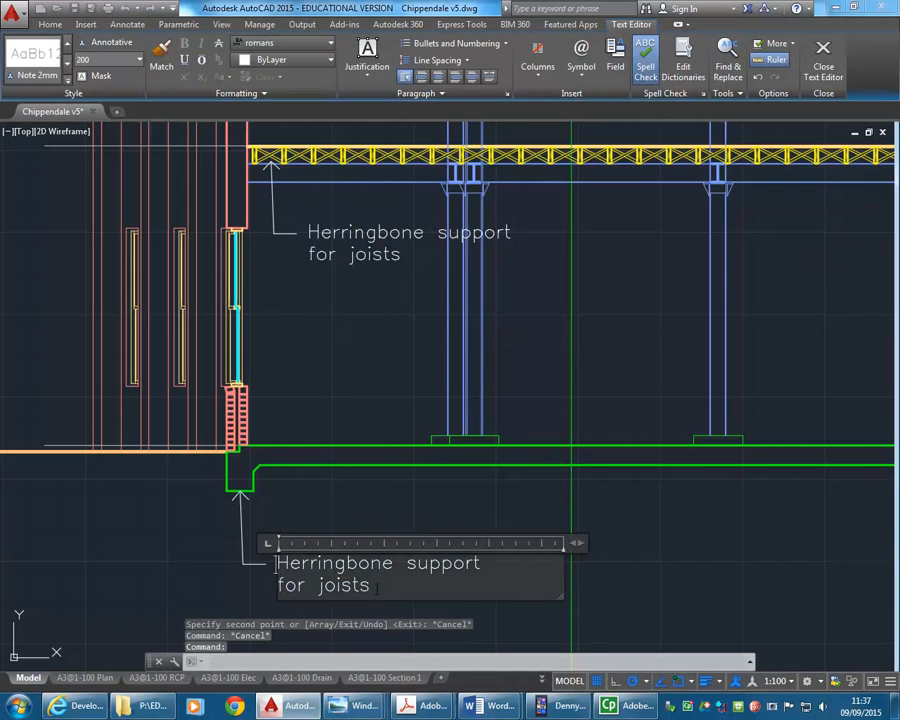
pyautogui.write('Footin')
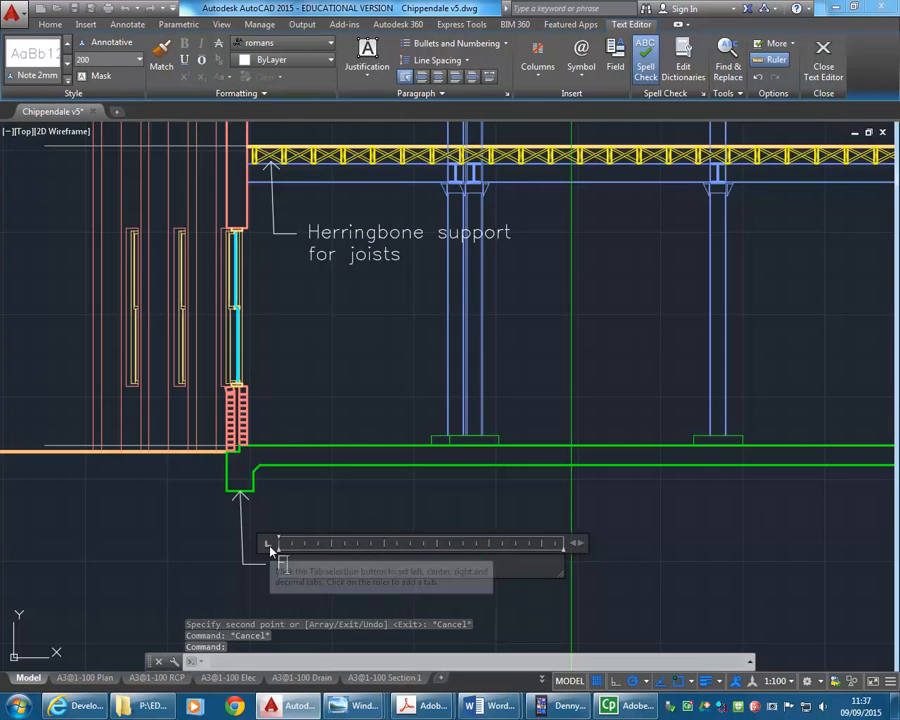
pyautogui.write('g unknown')
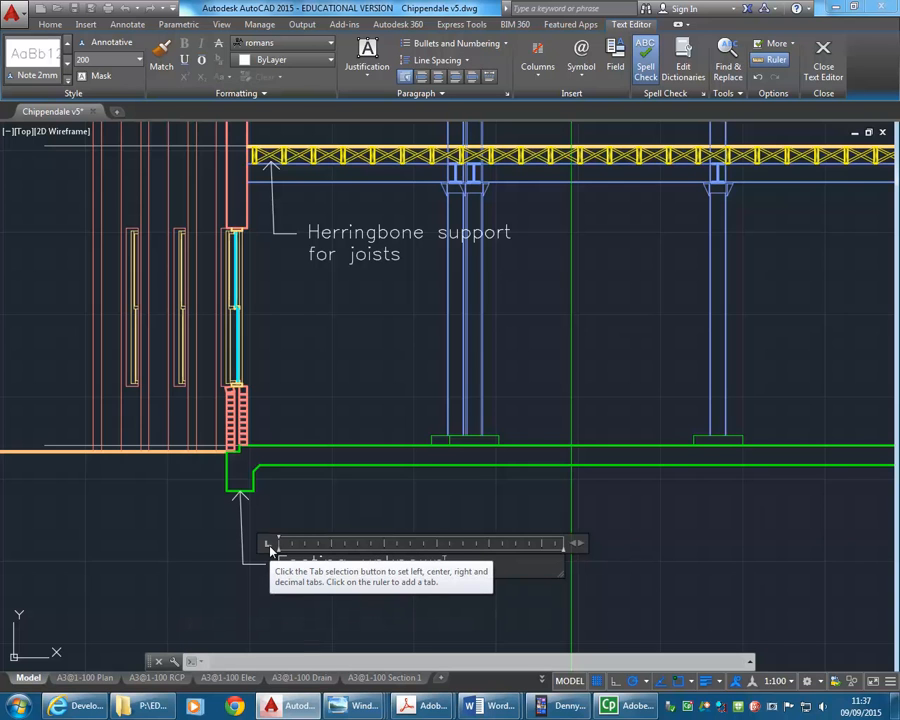
pyautogui.click(386, 480)
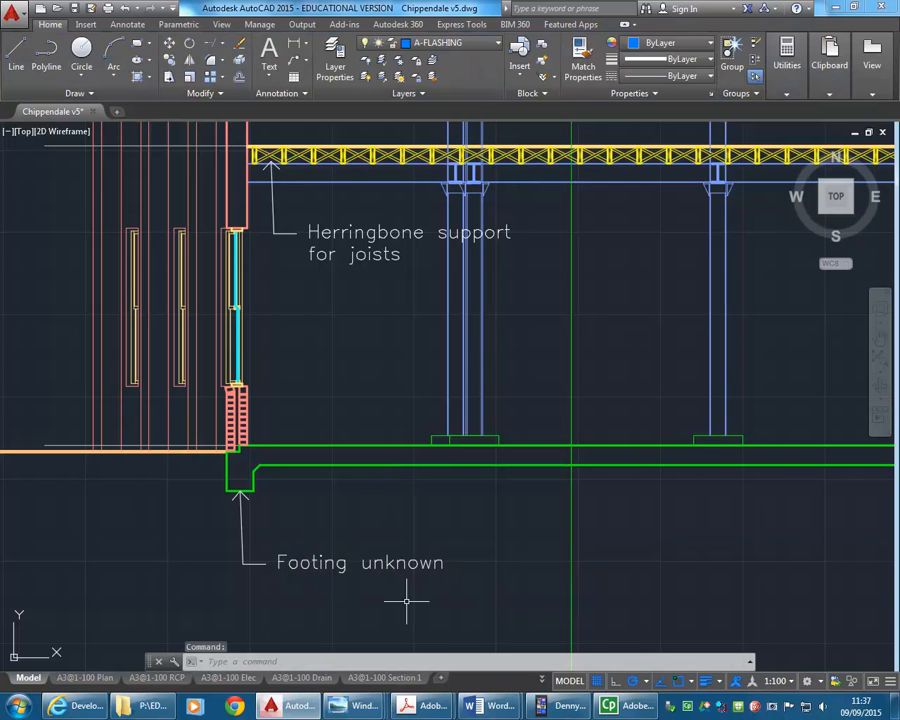
# Move the footing note's landing and text closer beneath the footing, keeping the arrowhead on its underside, and clear the selection.
pyautogui.click(314, 558)
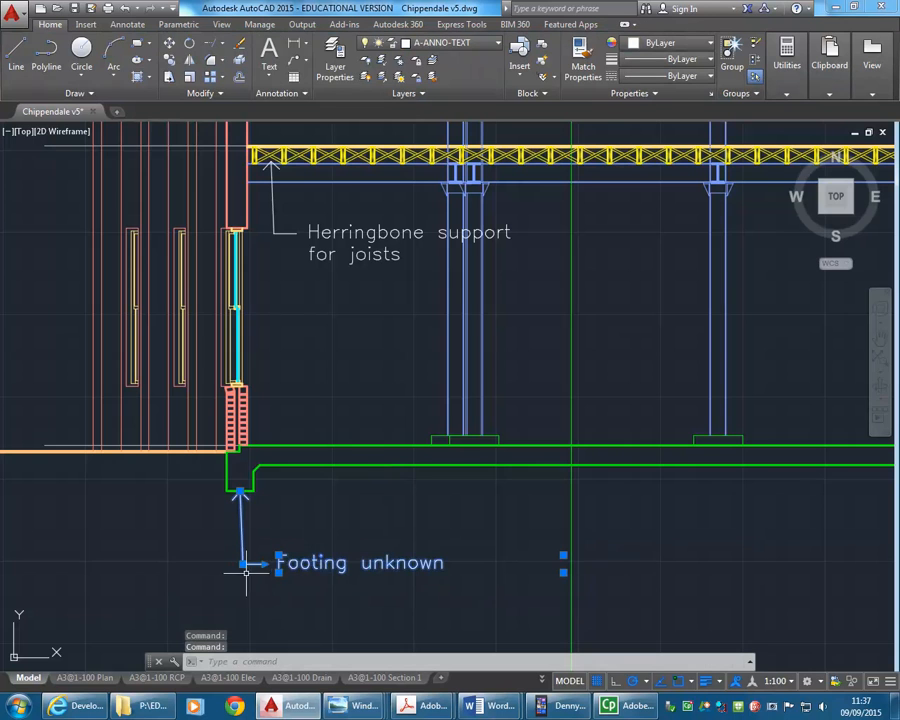
pyautogui.click(278, 563)
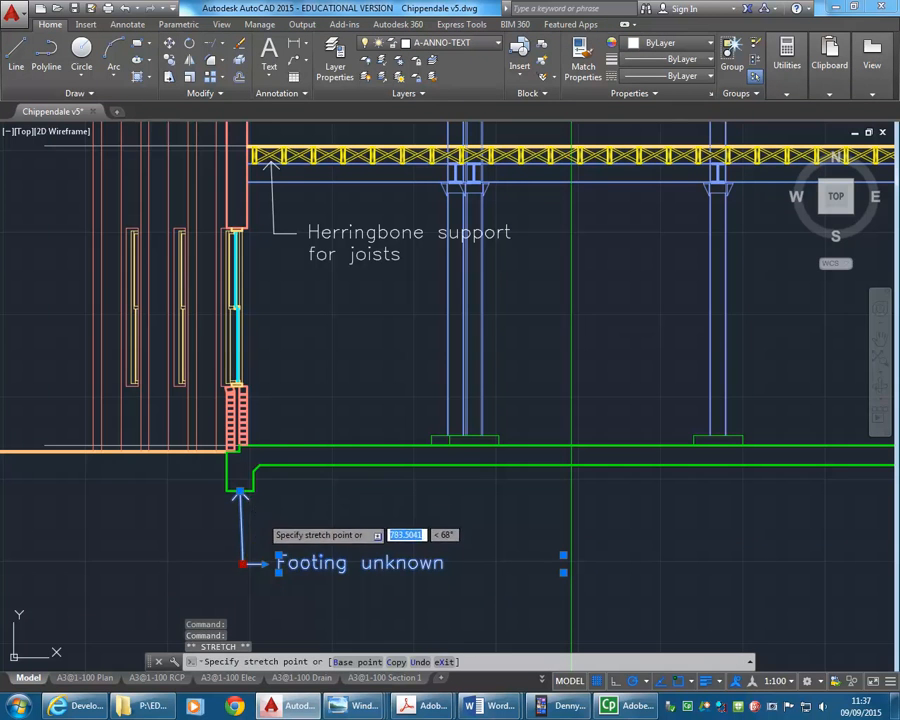
pyautogui.click(297, 515)
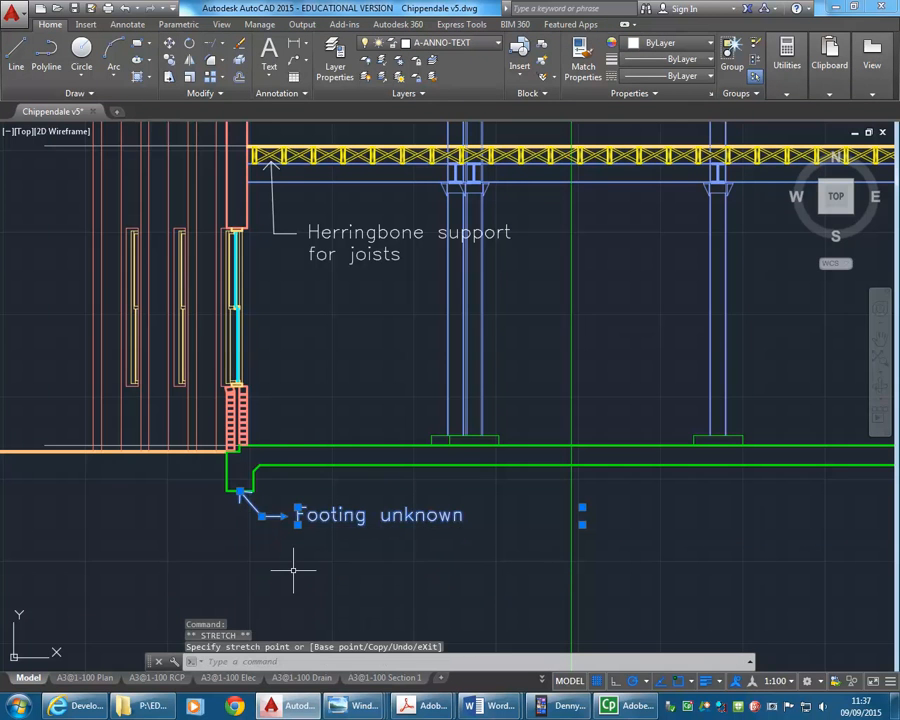
pyautogui.click(250, 492)
pyautogui.press('Escape')
pyautogui.press('Escape')
pyautogui.scroll(-2, 280, 485)
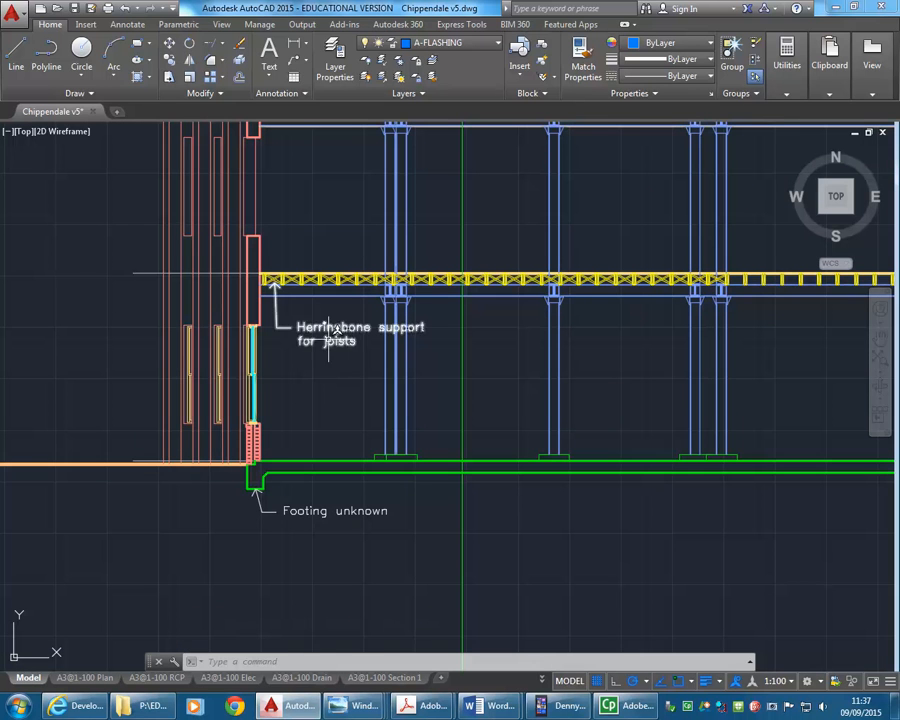
# Try moving the herringbone note's text outside the external wall, keeping its arrowhead on the joists, and undo the move.
pyautogui.moveTo(251, 340)
pyautogui.mouseDown(button='middle')
pyautogui.moveTo(296, 402)
pyautogui.moveTo(264, 397)
pyautogui.moveTo(309, 408)
pyautogui.mouseUp(button='middle')
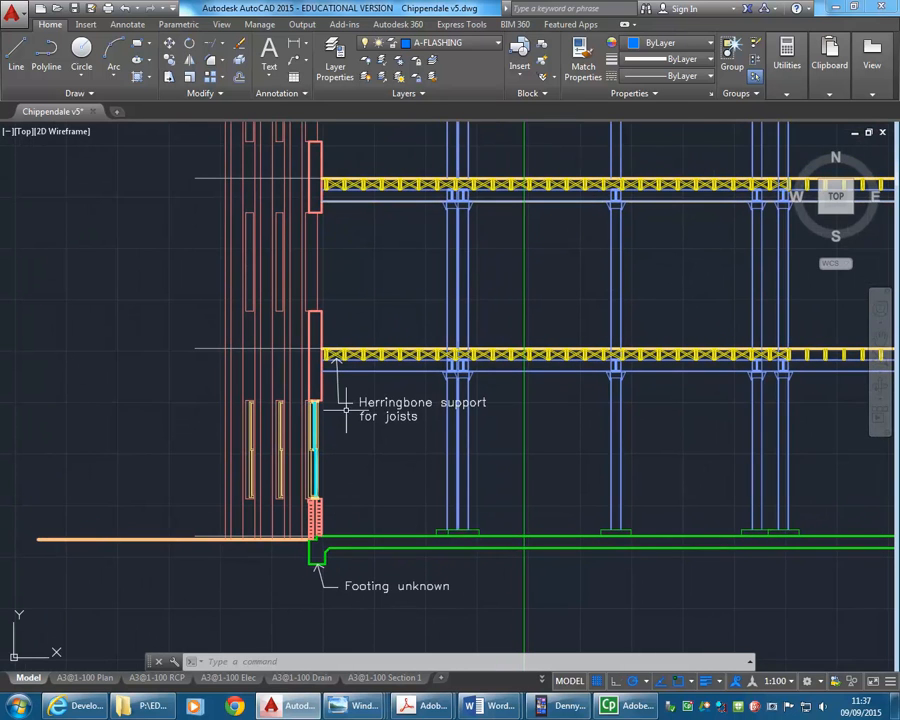
pyautogui.click(359, 405)
pyautogui.click(359, 403)
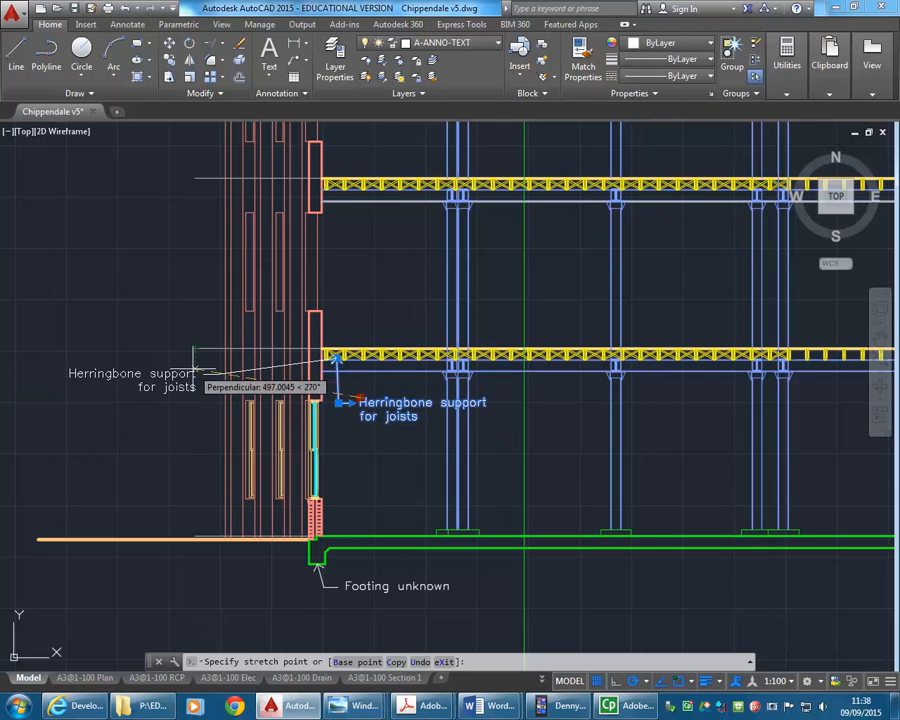
pyautogui.click(194, 378)
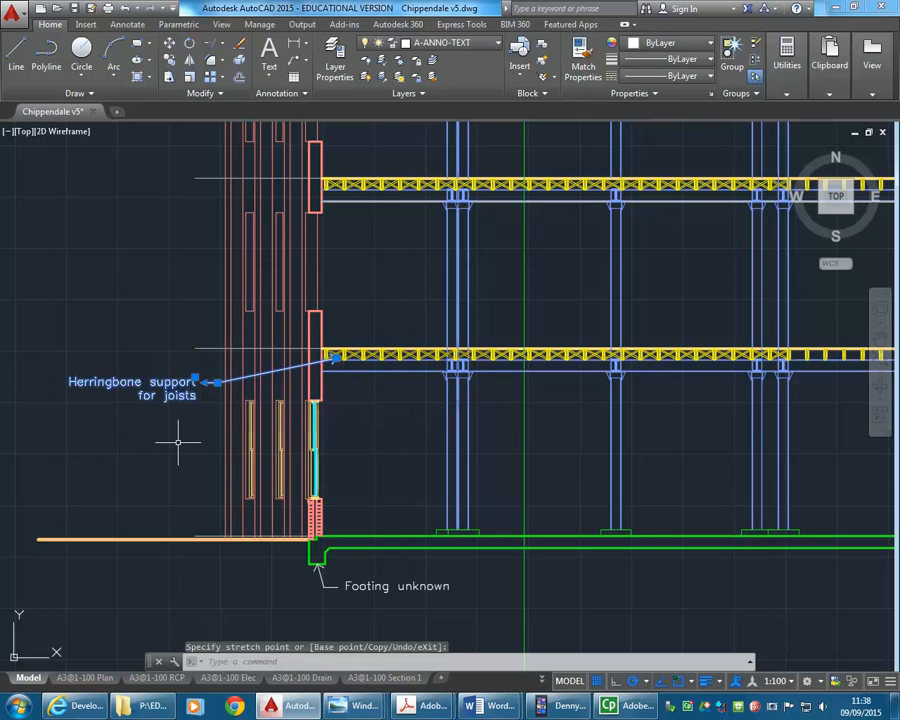
pyautogui.press('Escape')
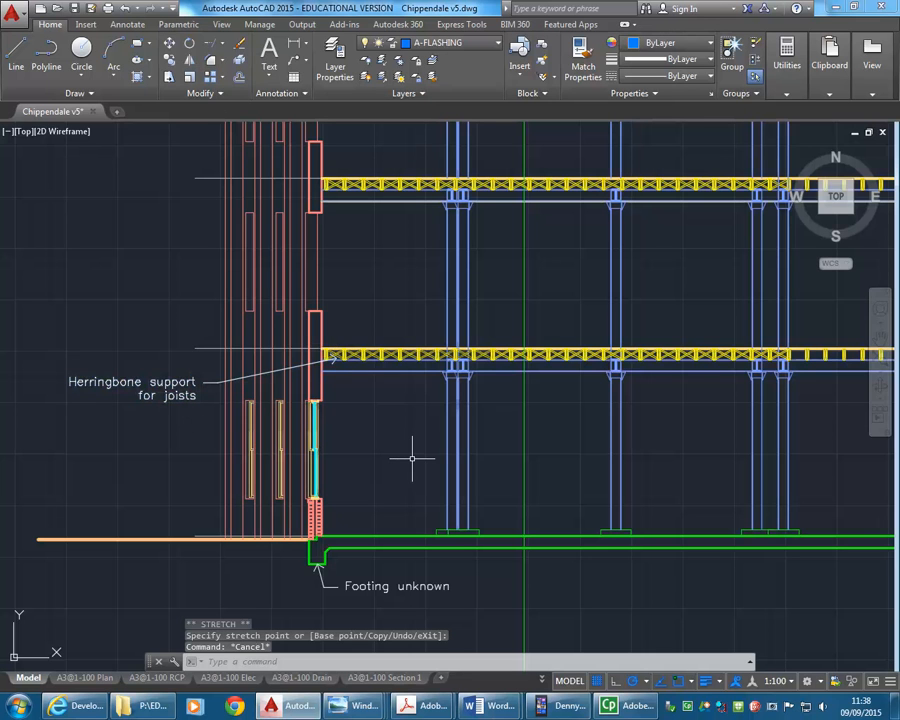
pyautogui.scroll(-2, 411, 459)
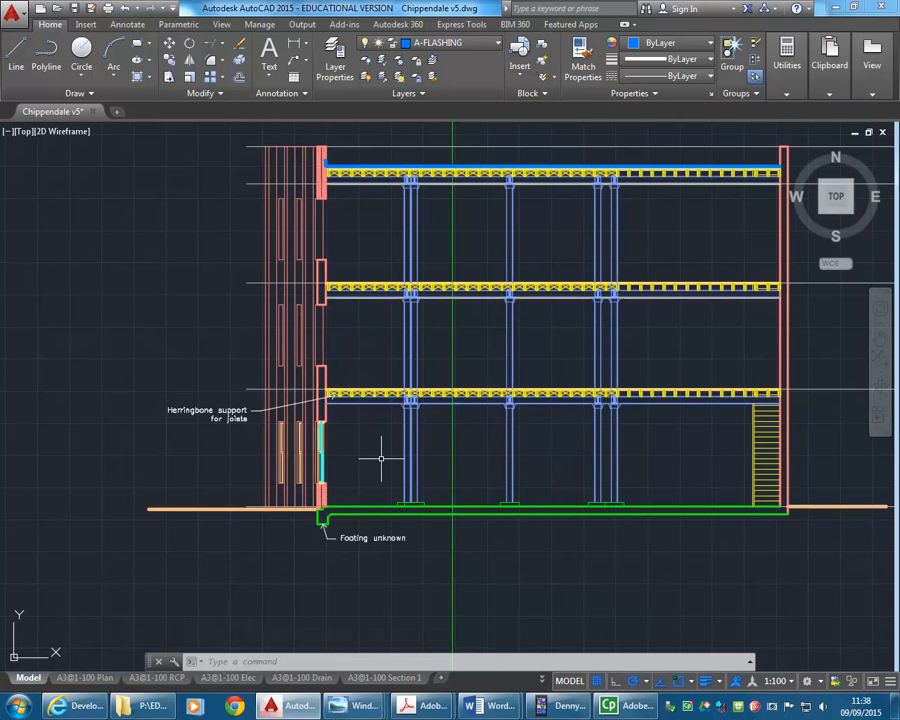
pyautogui.scroll(2, 381, 459)
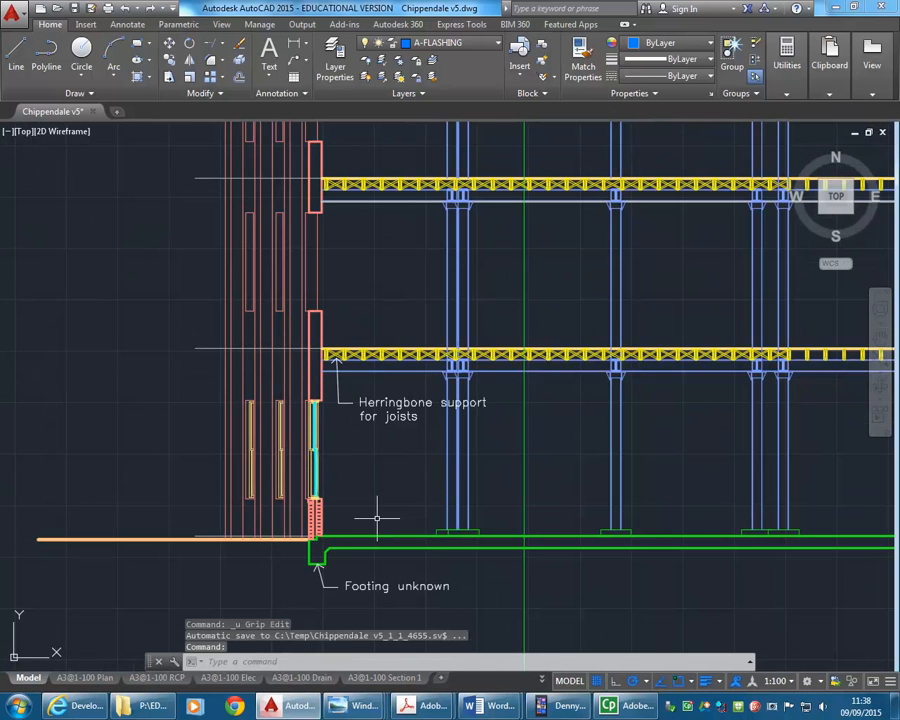
# Copy the footing multileader from its arrow tip to the underside of the ground floor slab, between the middle and right-hand columns.
pyautogui.moveTo(373, 496); pyautogui.dragTo(256, 439, button='middle')
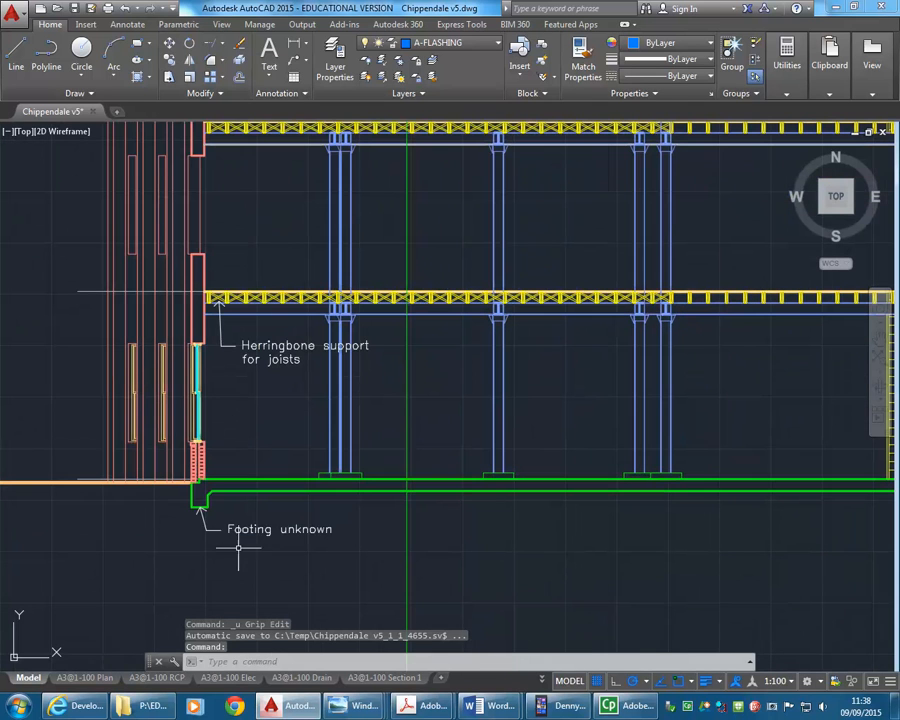
pyautogui.click(245, 527)
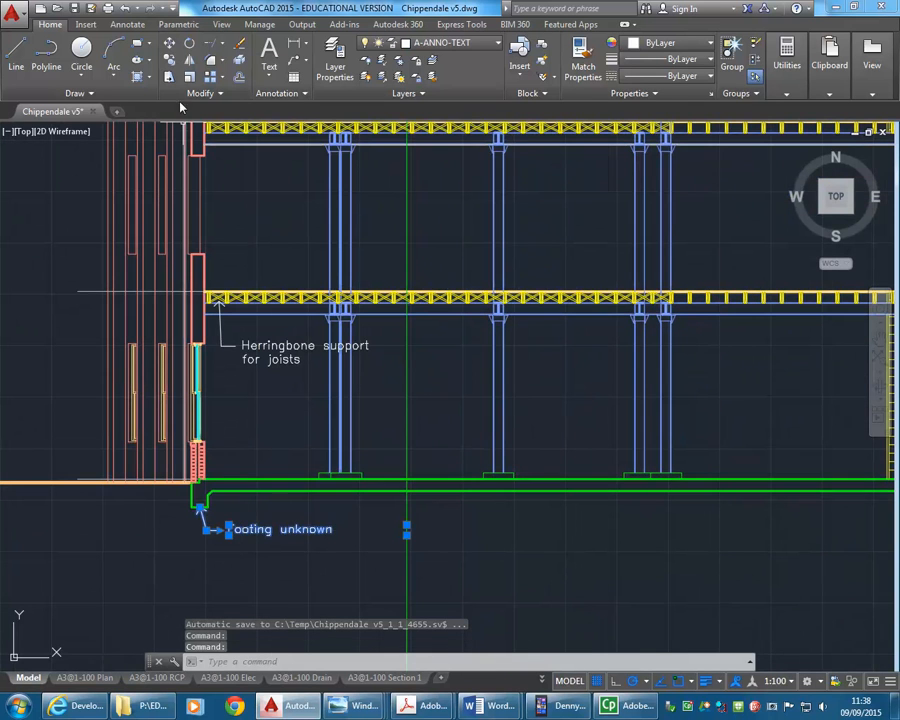
pyautogui.click(169, 59)
pyautogui.click(200, 508)
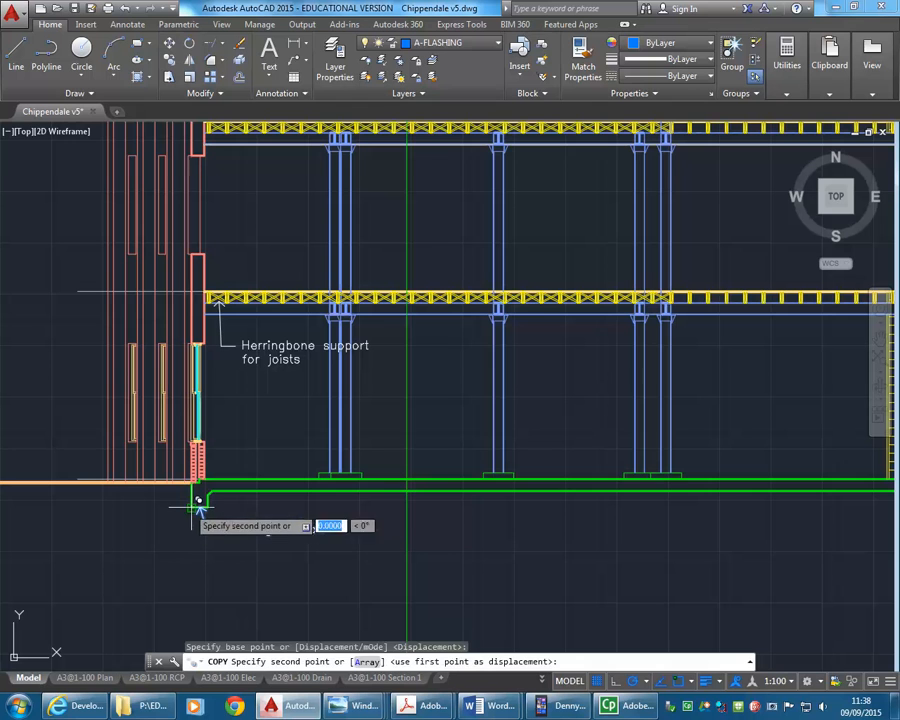
pyautogui.scroll(2, 546, 485)
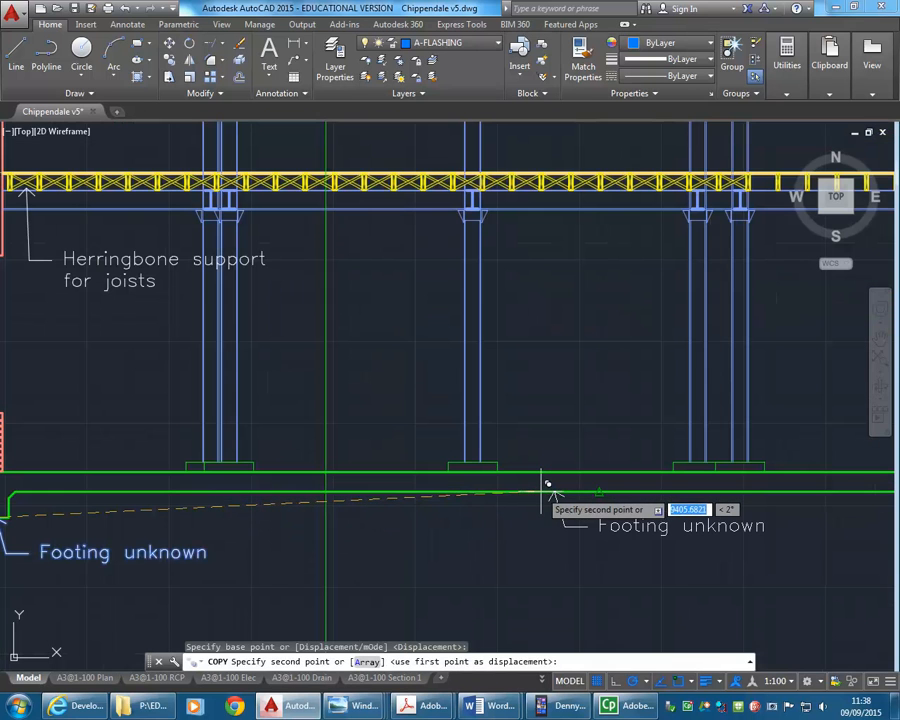
pyautogui.click(548, 484)
pyautogui.press('Escape')
# Replace the text of the copied note beneath the slab with "Concrete slab".
pyautogui.moveTo(635, 528); pyautogui.dragTo(530, 526, button='middle')
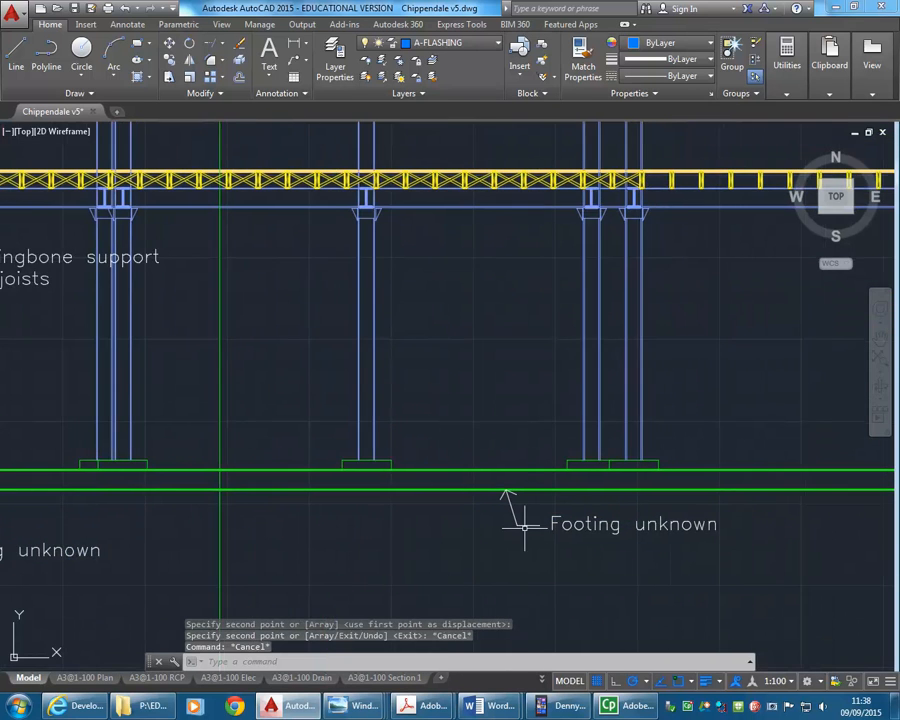
pyautogui.doubleClick(576, 533)
pyautogui.moveTo(549, 528); pyautogui.dragTo(738, 538)
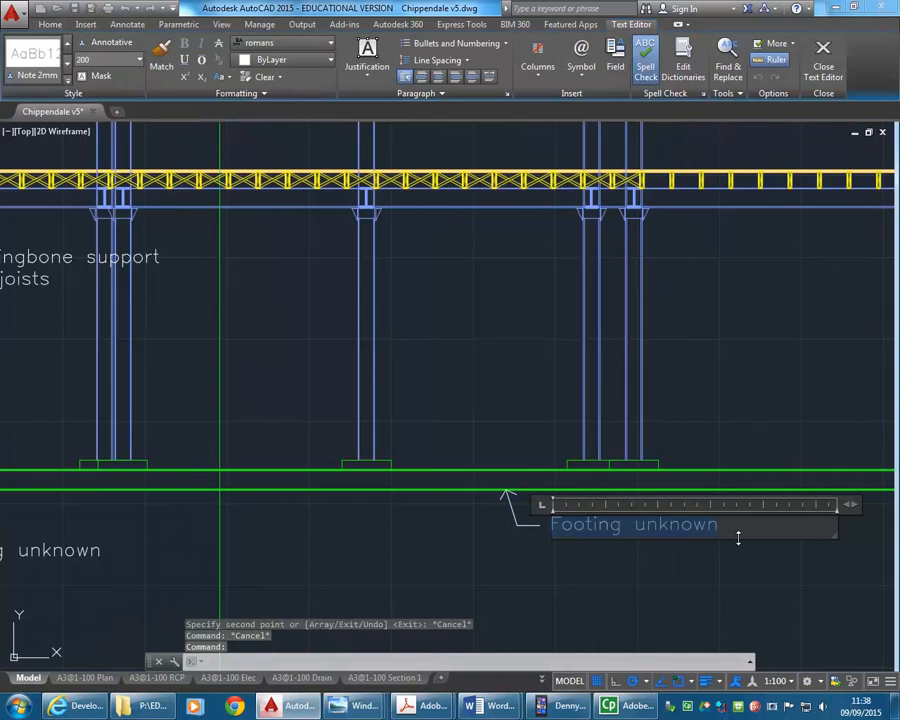
pyautogui.write('Co')
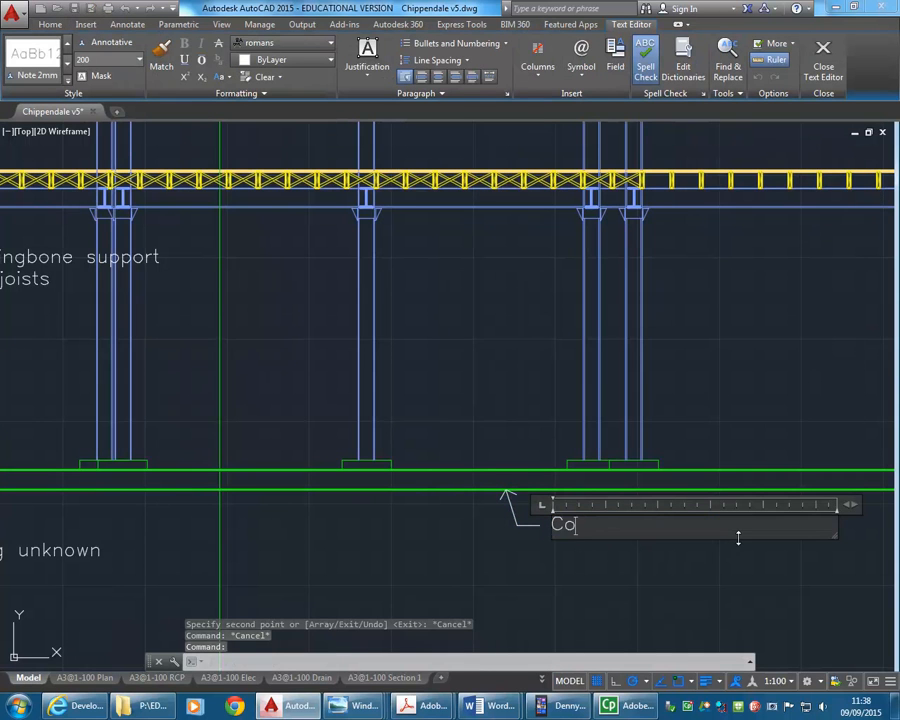
pyautogui.write('ncrete slab')
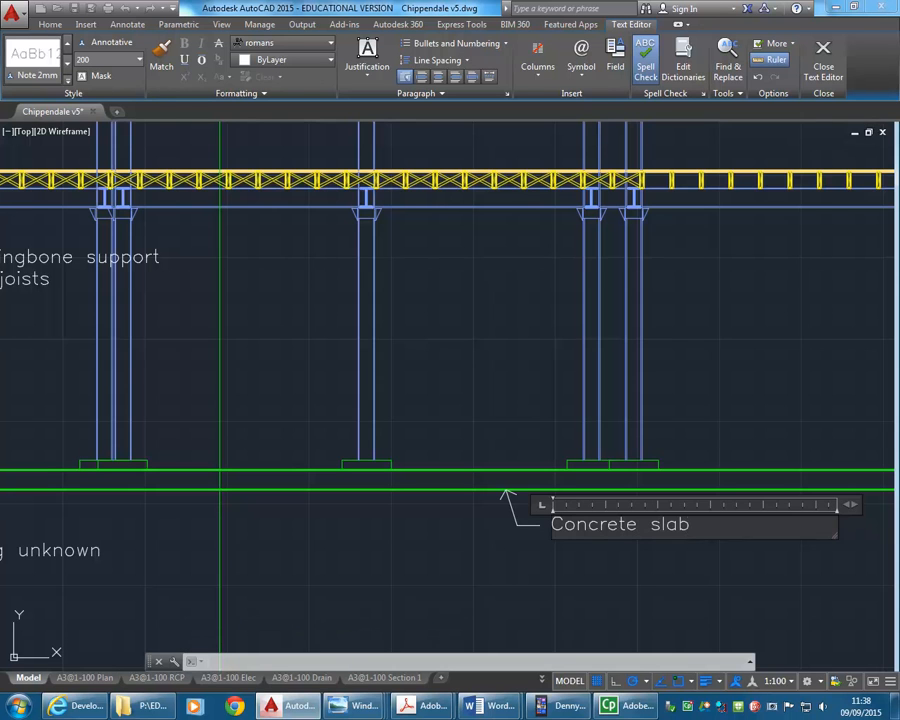
pyautogui.click(517, 537)
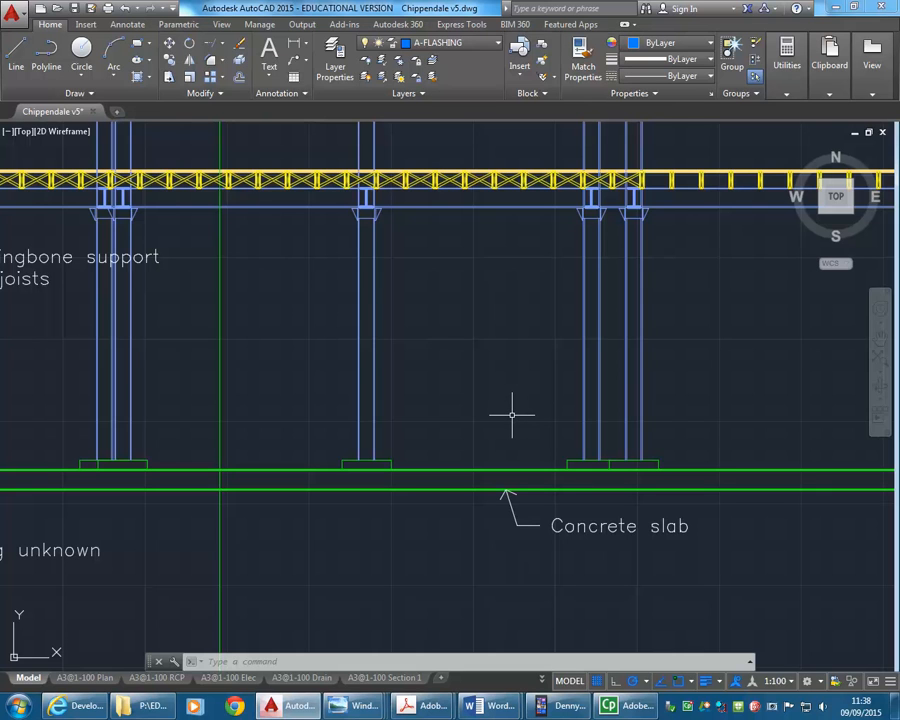
# Set the annotation scale to 1:20 for detailing the brick wall base at the slab edge.
pyautogui.scroll(-6, 368, 468)
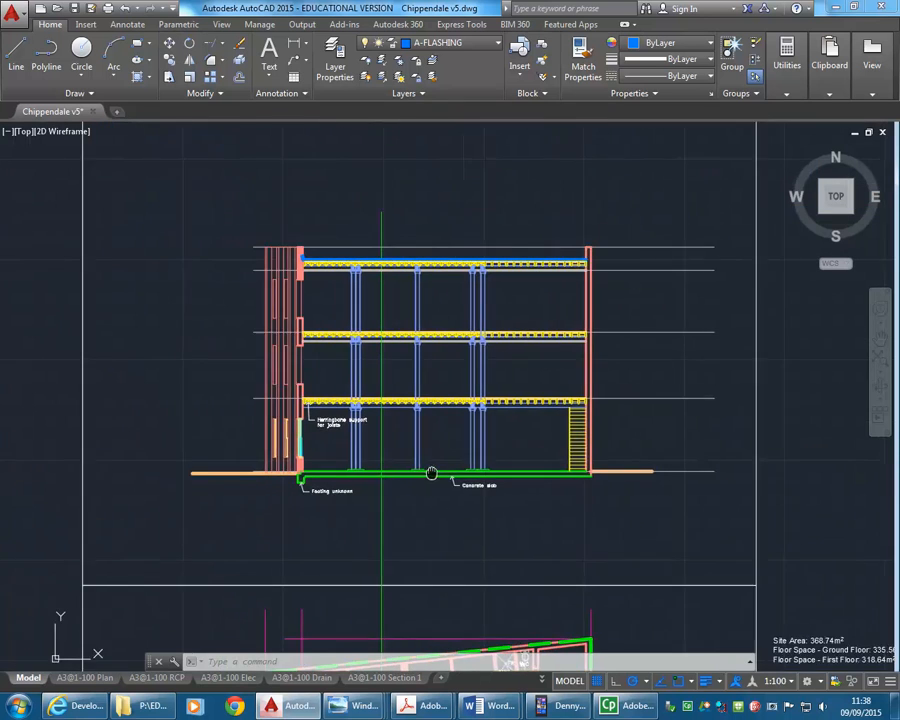
pyautogui.moveTo(410, 538)
pyautogui.mouseDown(button='middle')
pyautogui.moveTo(398, 451)
pyautogui.moveTo(416, 468)
pyautogui.mouseUp(button='middle')
pyautogui.moveTo(321, 389); pyautogui.dragTo(322, 449, button='middle')
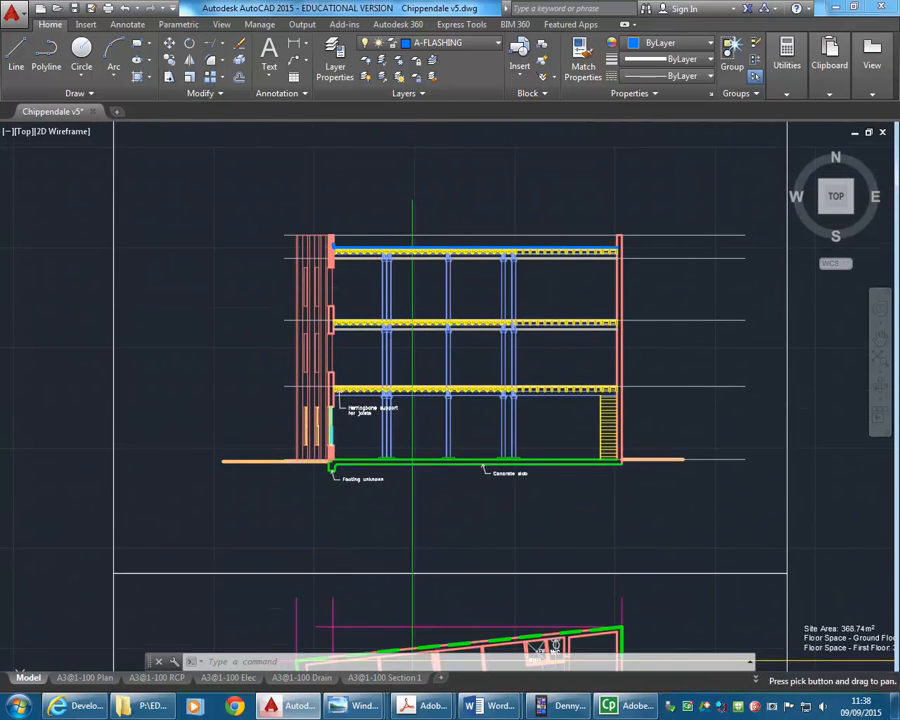
pyautogui.scroll(6, 322, 449)
pyautogui.scroll(2, 361, 517)
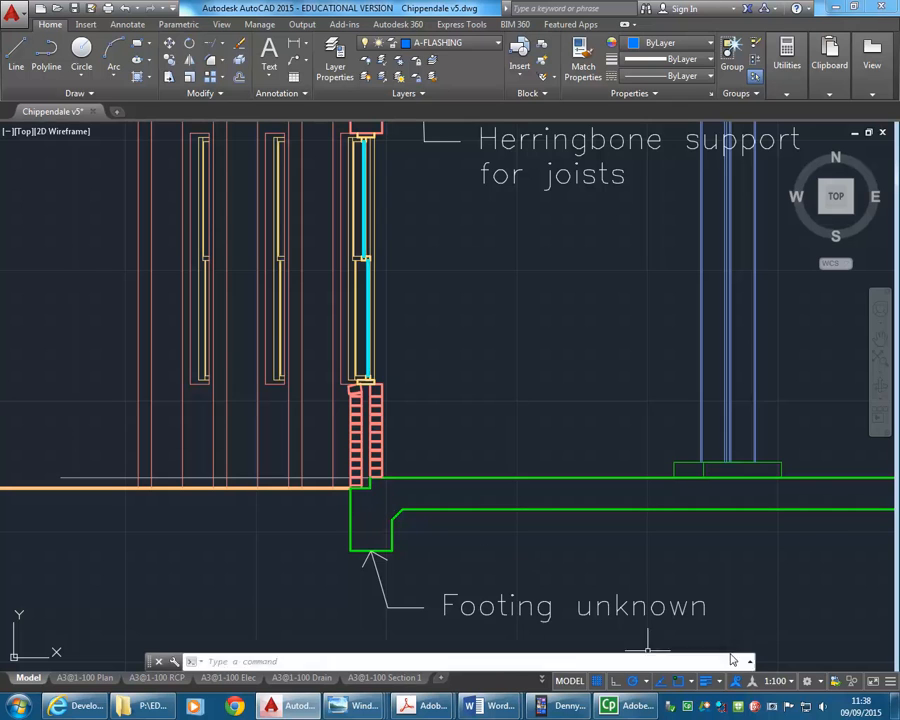
pyautogui.click(790, 681)
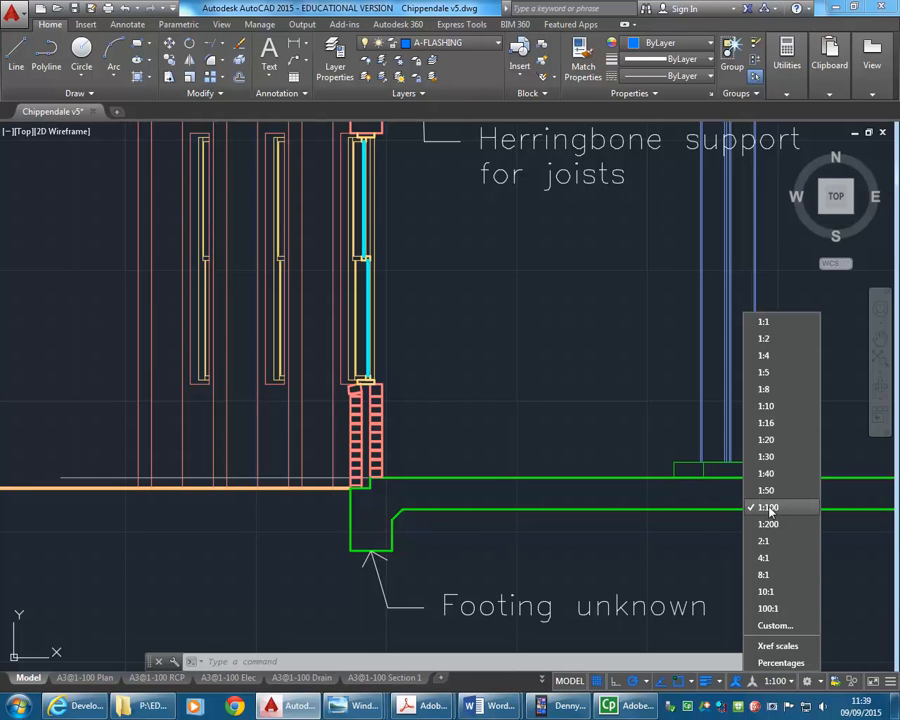
pyautogui.click(766, 440)
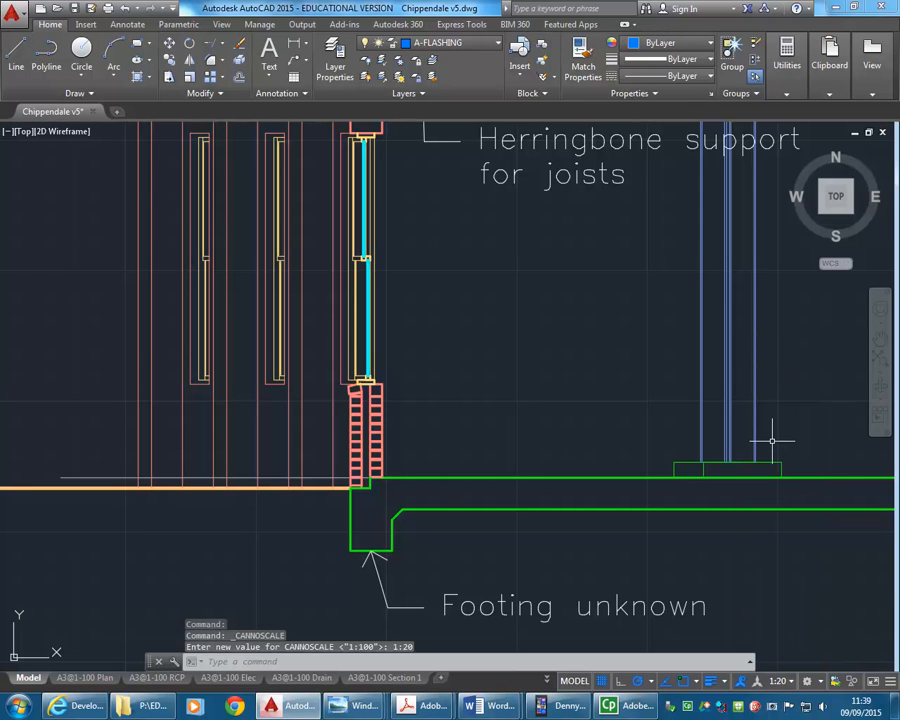
pyautogui.scroll(2, 350, 472)
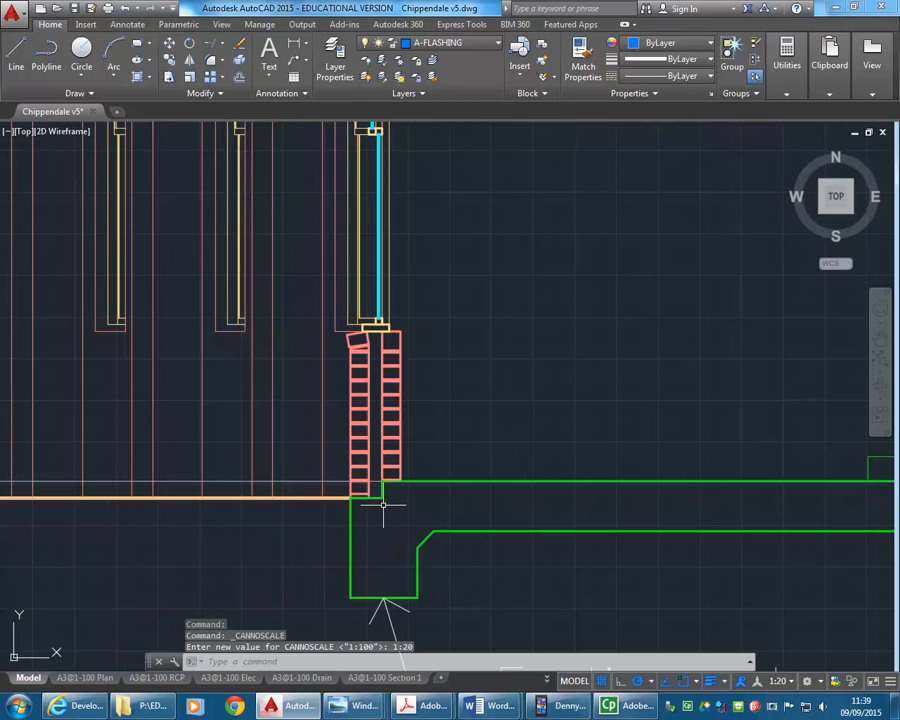
pyautogui.scroll(2, 330, 478)
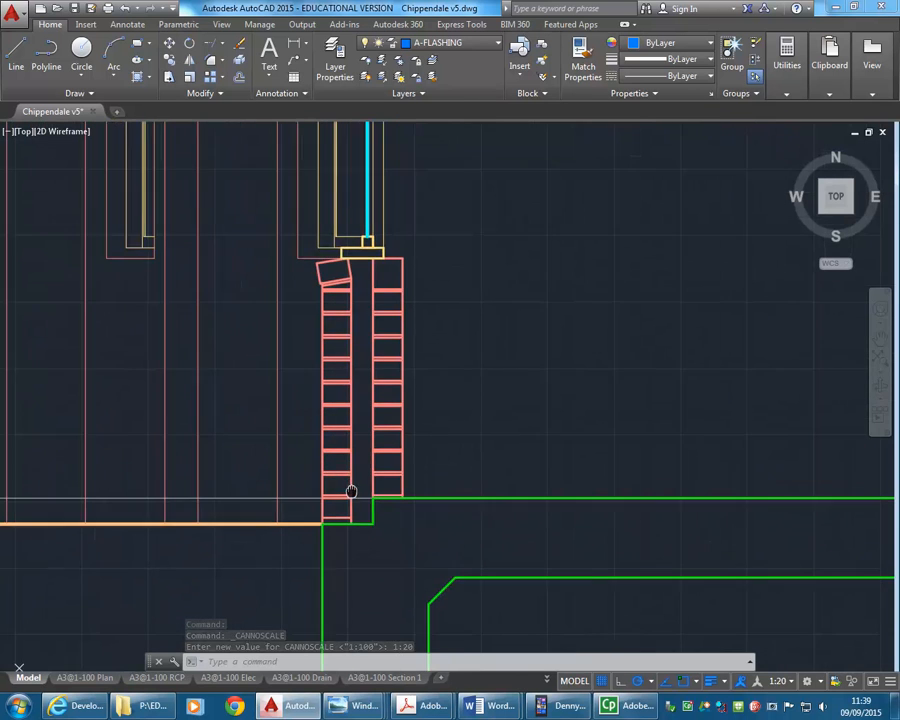
pyautogui.scroll(2, 366, 507)
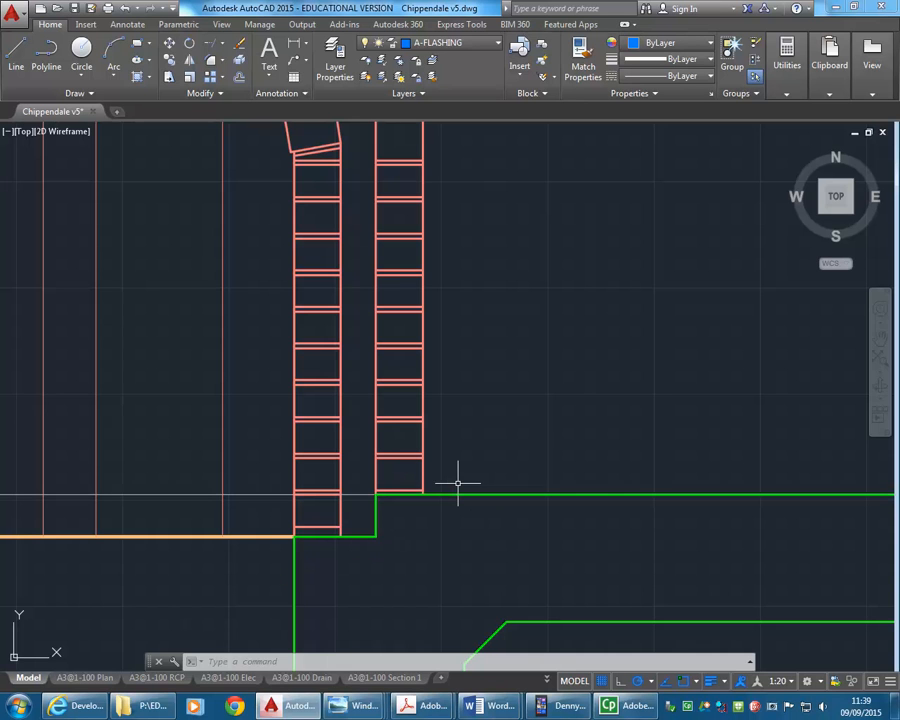
# Switch to File Explorer and open the Resources folder inside Construction 2.
pyautogui.moveTo(428, 705)
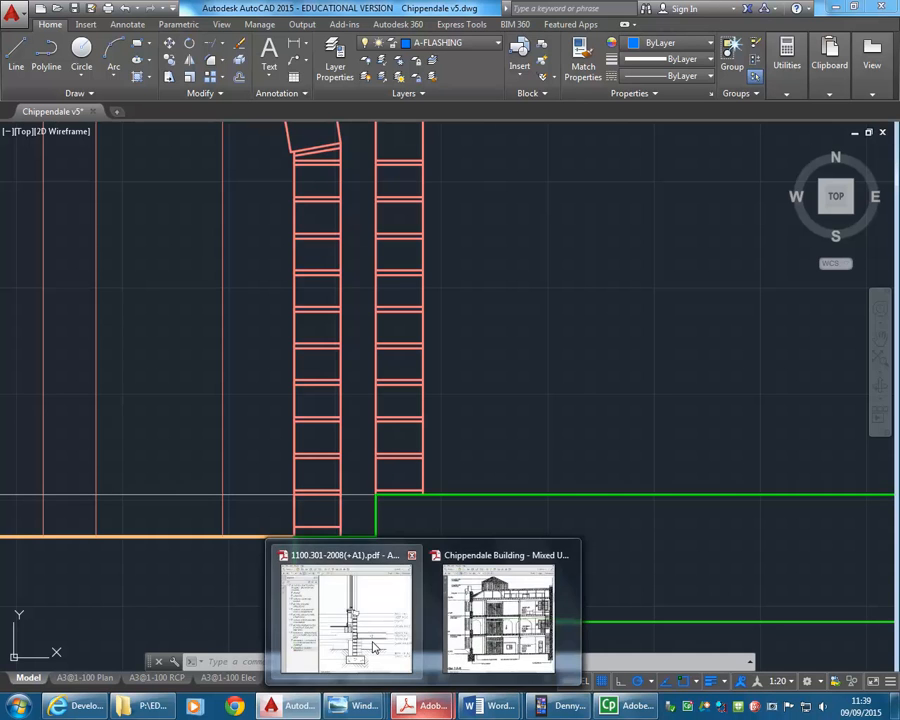
pyautogui.click(147, 706)
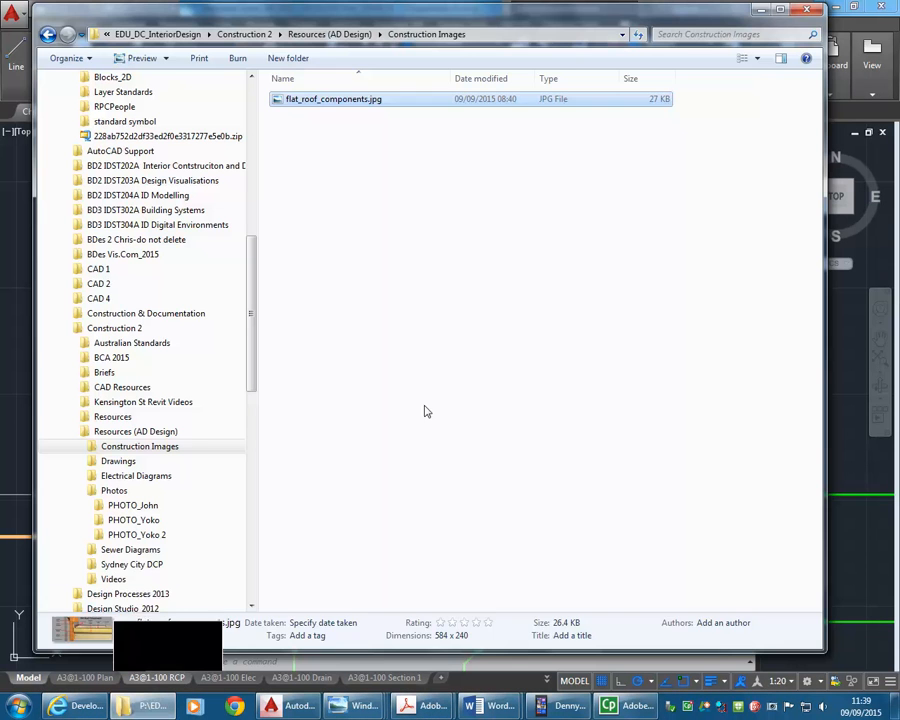
pyautogui.click(322, 34)
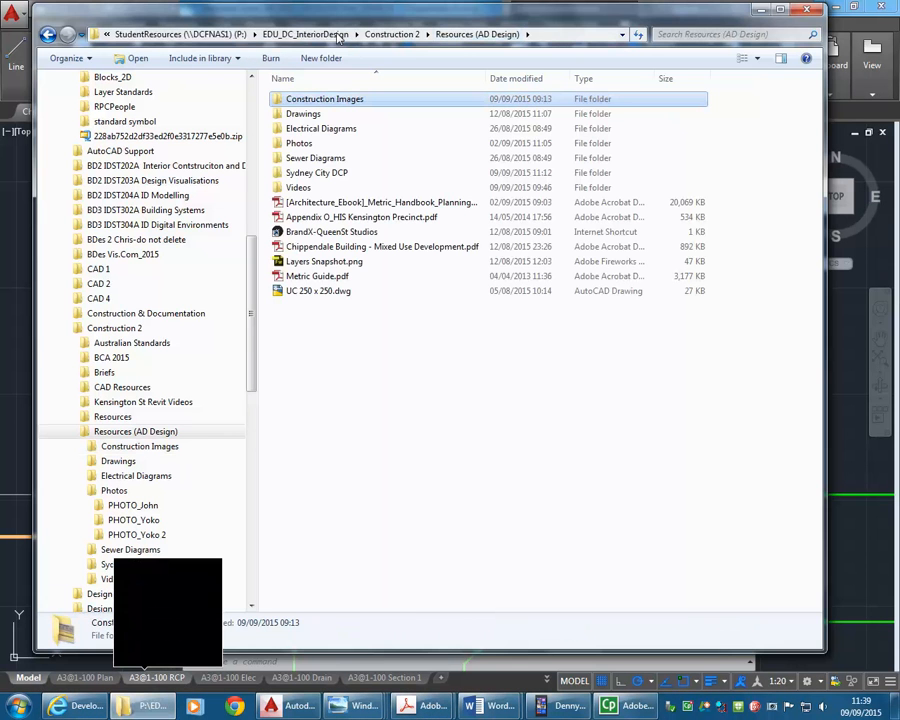
pyautogui.click(400, 36)
pyautogui.click(298, 174)
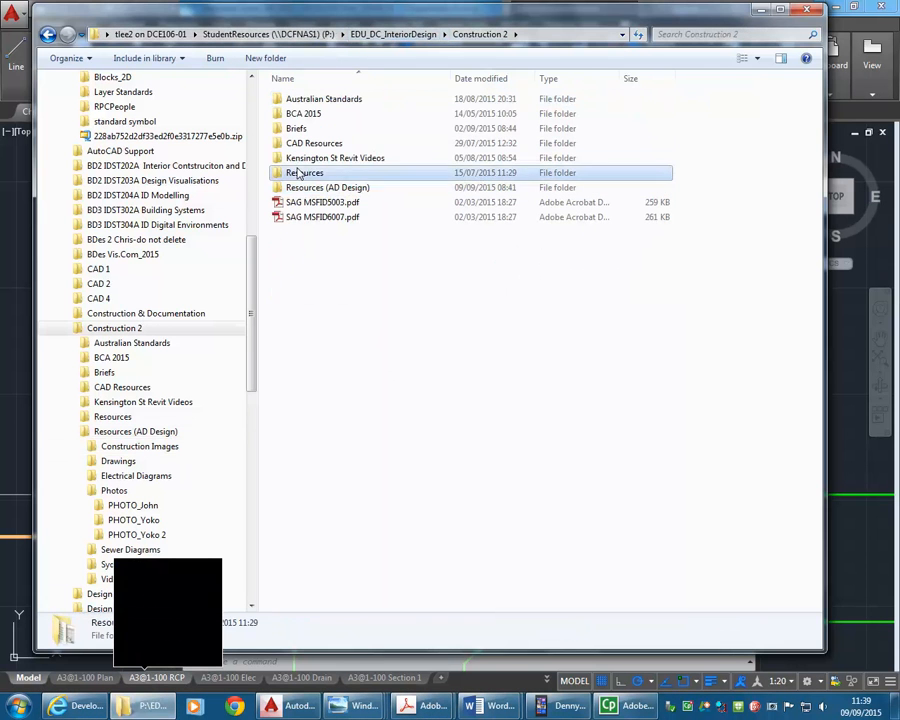
pyautogui.doubleClick(298, 174)
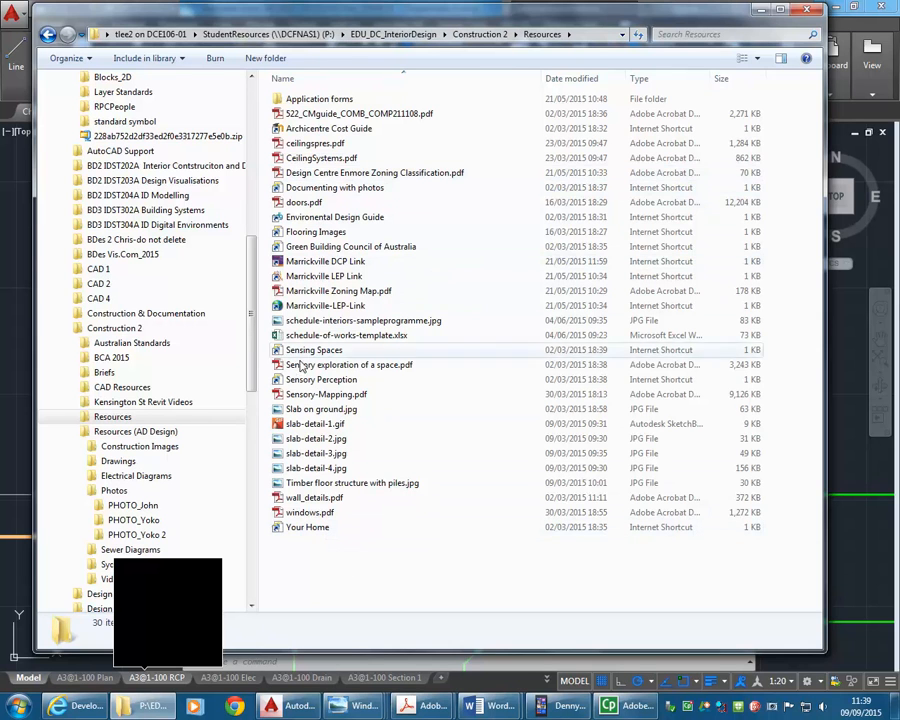
# View the slab edge detail in Slab on ground.jpg with Windows Photo Viewer, and close it.
pyautogui.click(299, 411)
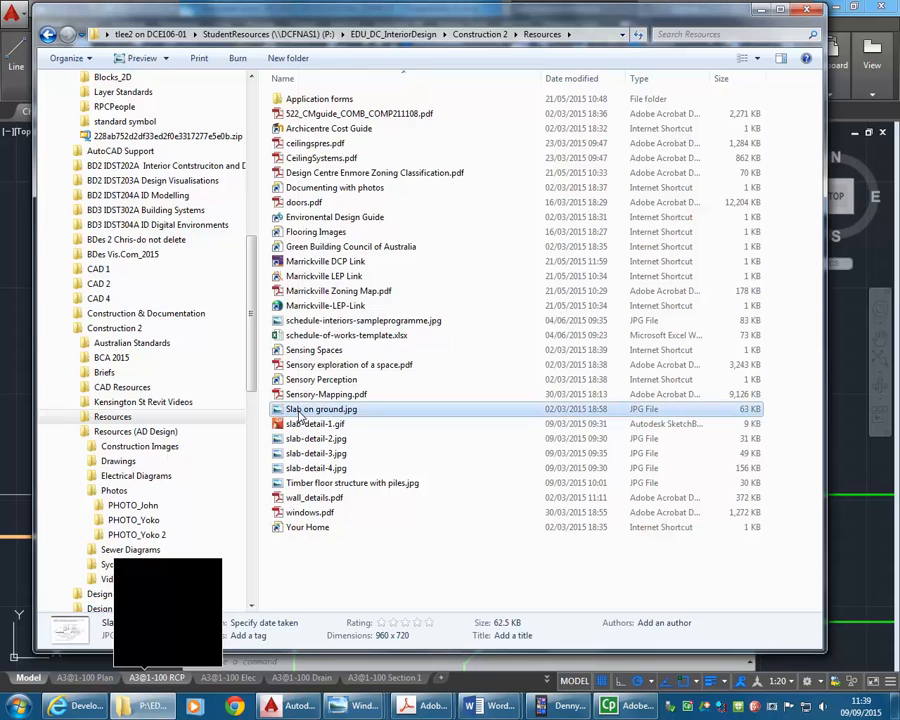
pyautogui.rightClick(299, 412)
pyautogui.moveTo(366, 246)
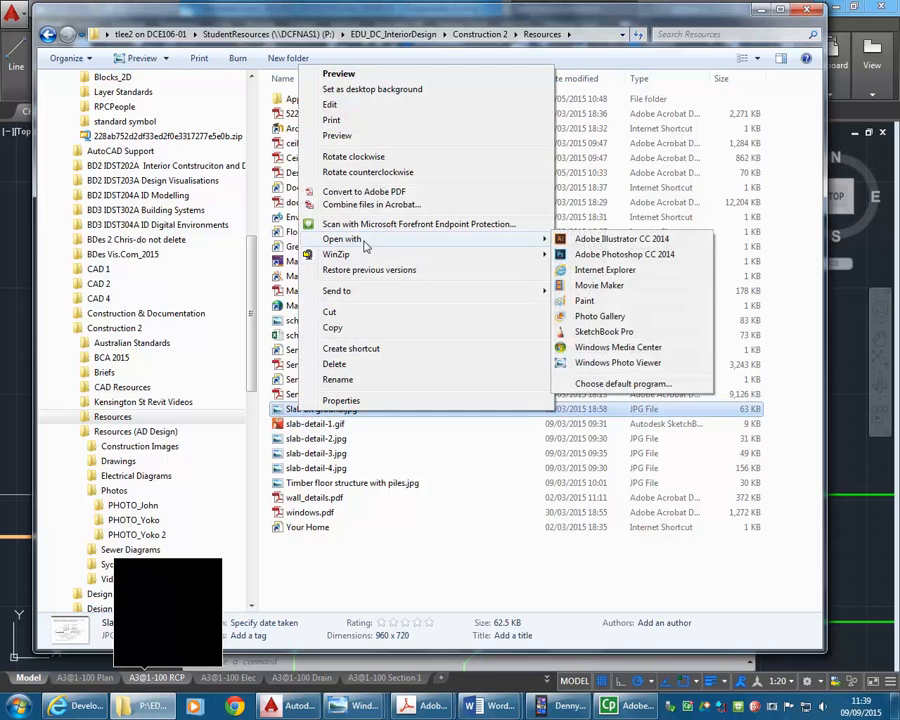
pyautogui.click(610, 364)
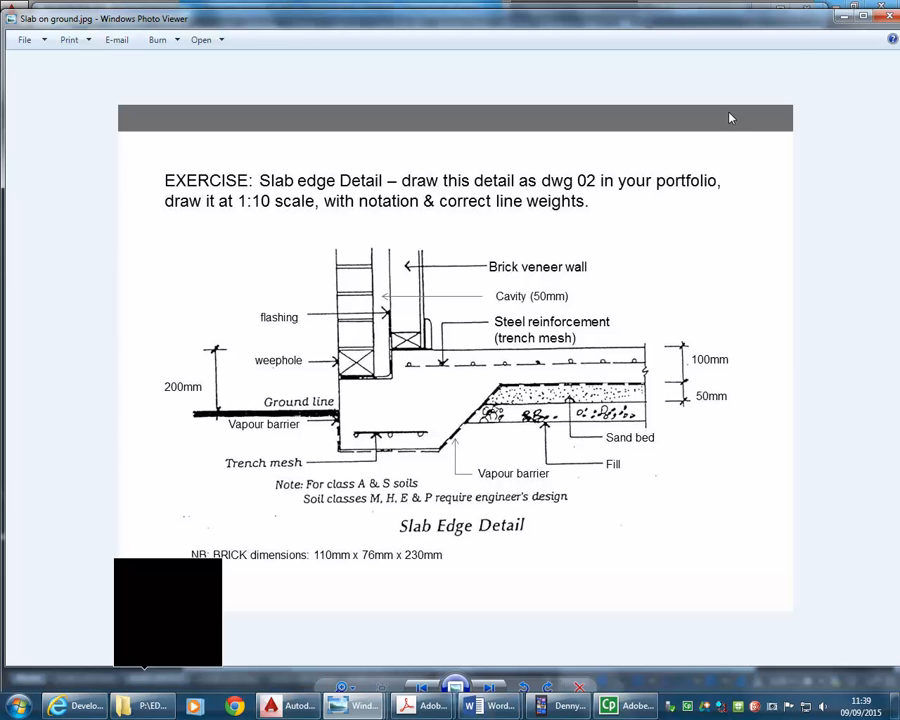
pyautogui.click(886, 17)
# Copy Slab on ground.jpg into the Construction Images folder under Resources (AD Design).
pyautogui.rightClick(337, 410)
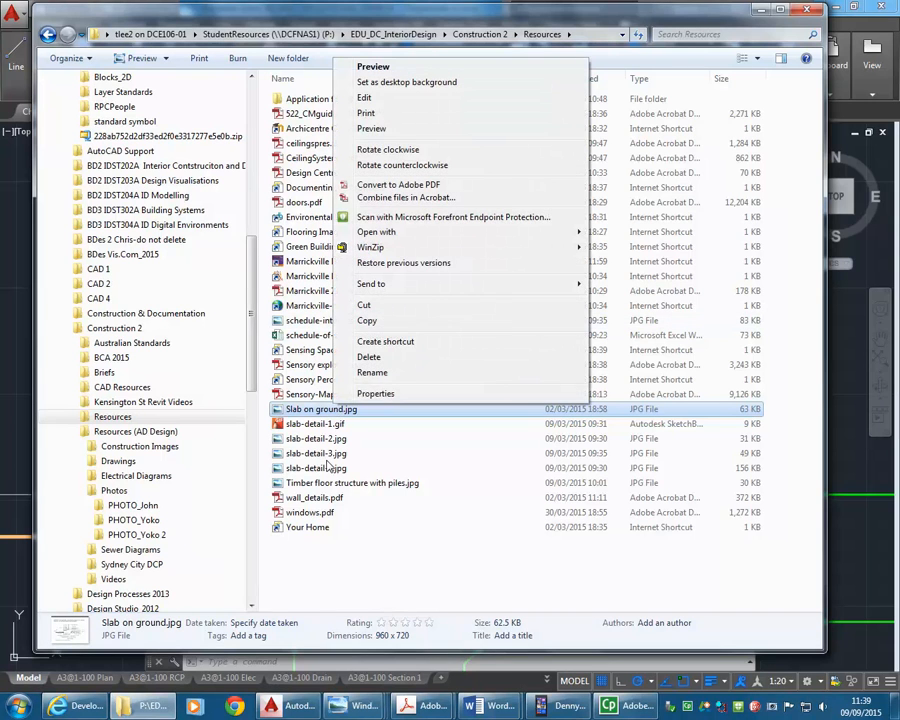
pyautogui.click(367, 321)
pyautogui.click(344, 553)
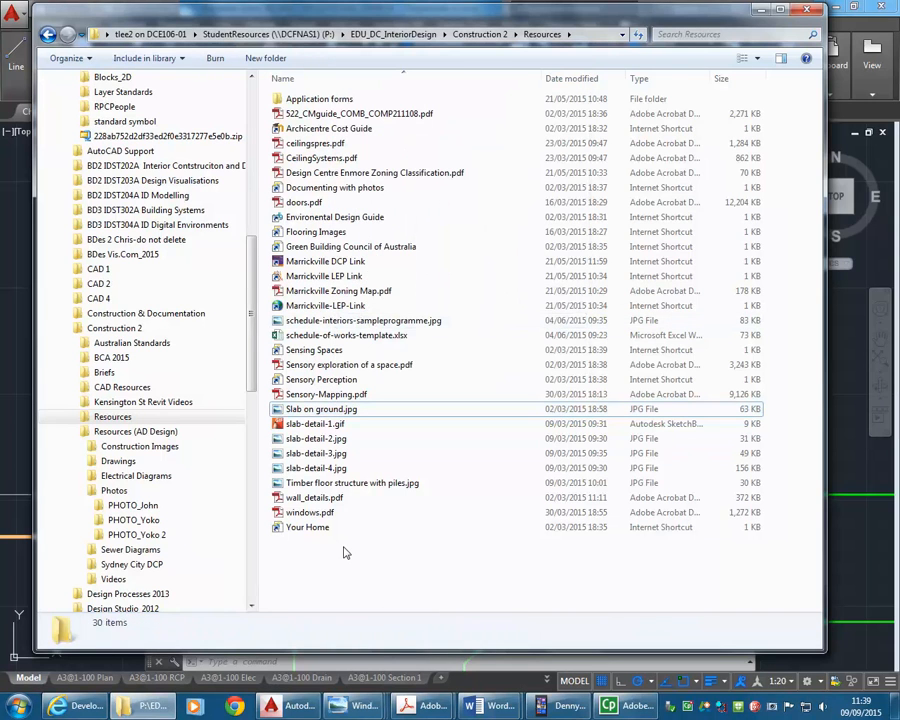
pyautogui.scroll(-4, 170, 430)
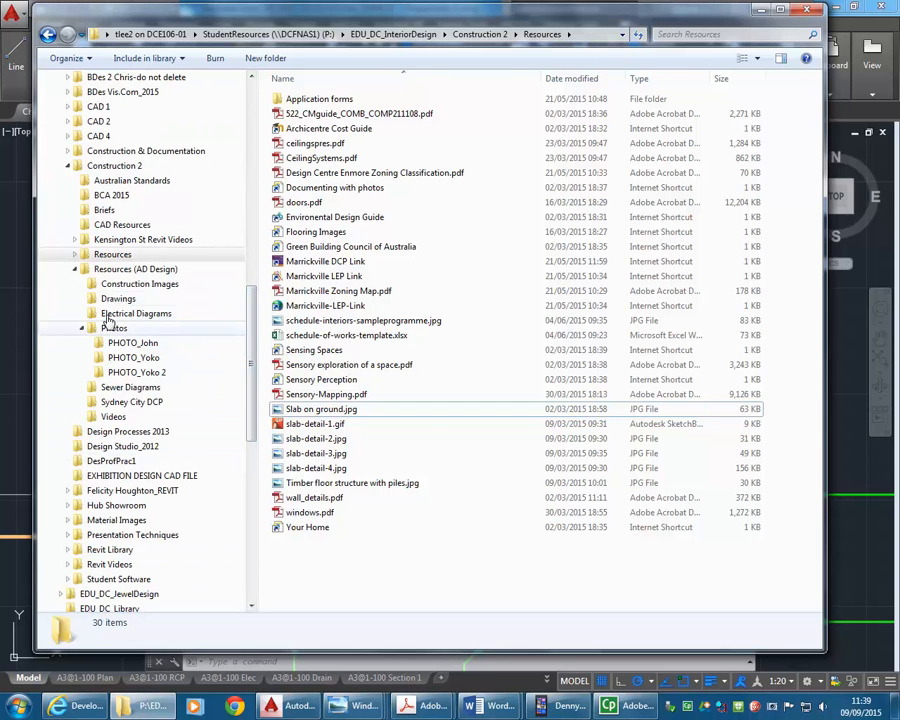
pyautogui.click(114, 285)
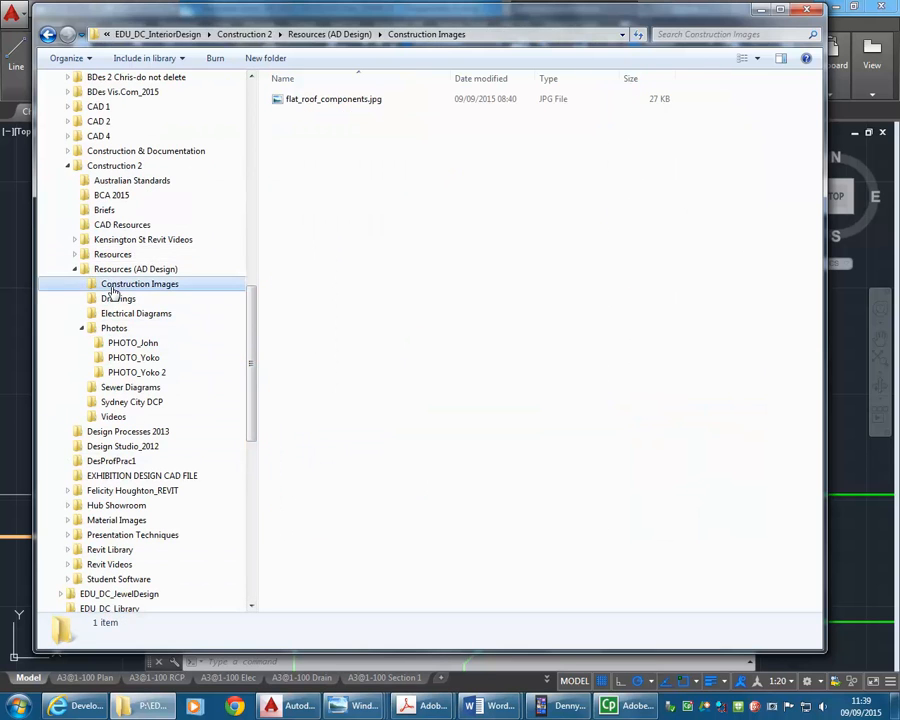
pyautogui.rightClick(317, 166)
pyautogui.click(350, 260)
pyautogui.click(340, 206)
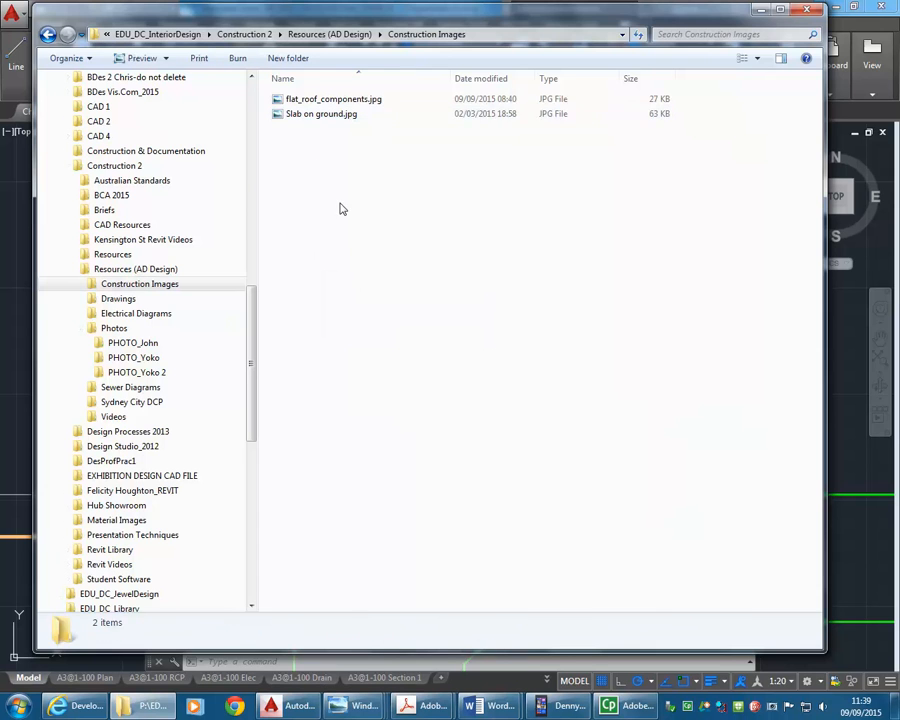
pyautogui.click(314, 114)
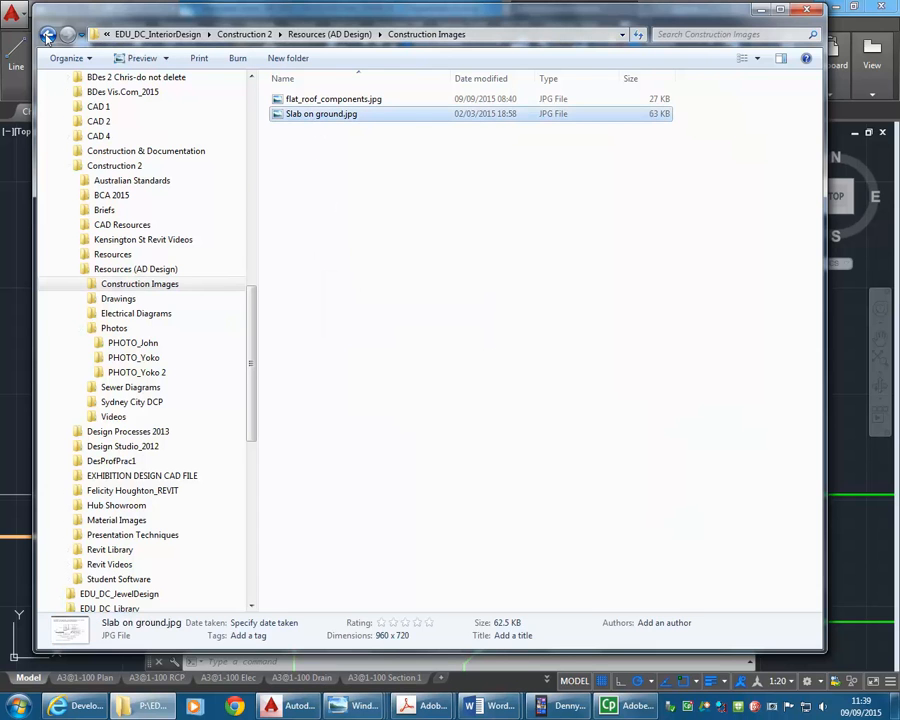
# Return to the Resources folder, view Timber floor structure with piles.jpg, and close the image.
pyautogui.click(47, 35)
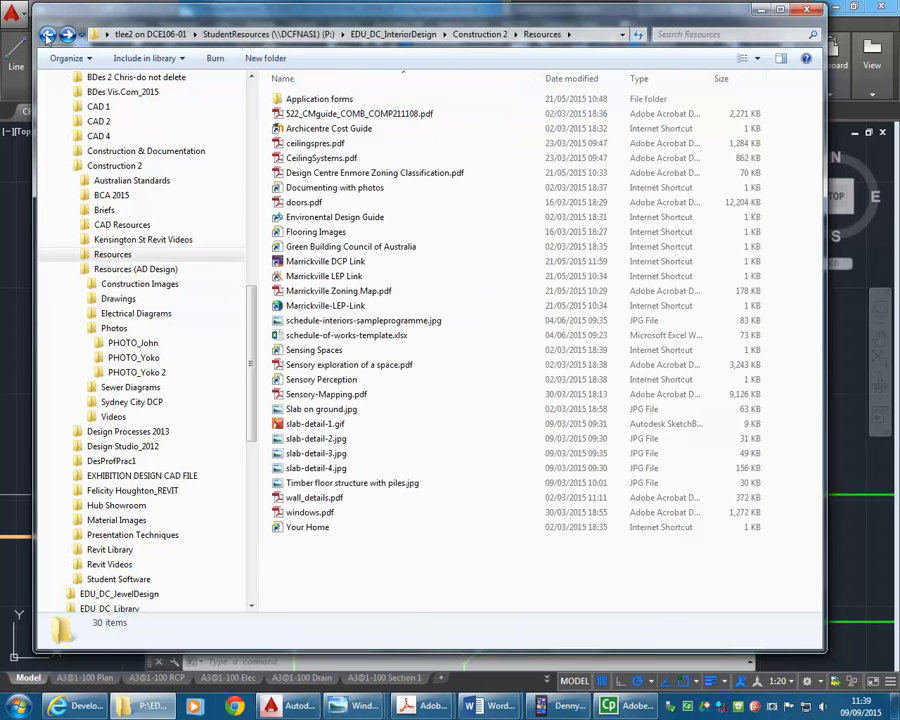
pyautogui.click(327, 485)
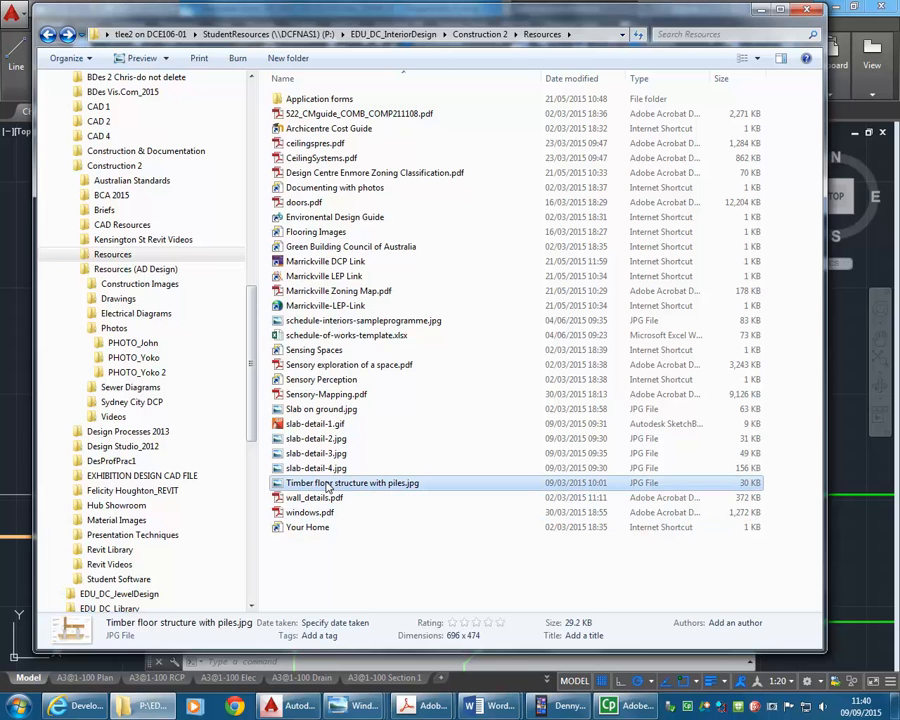
pyautogui.doubleClick(327, 485)
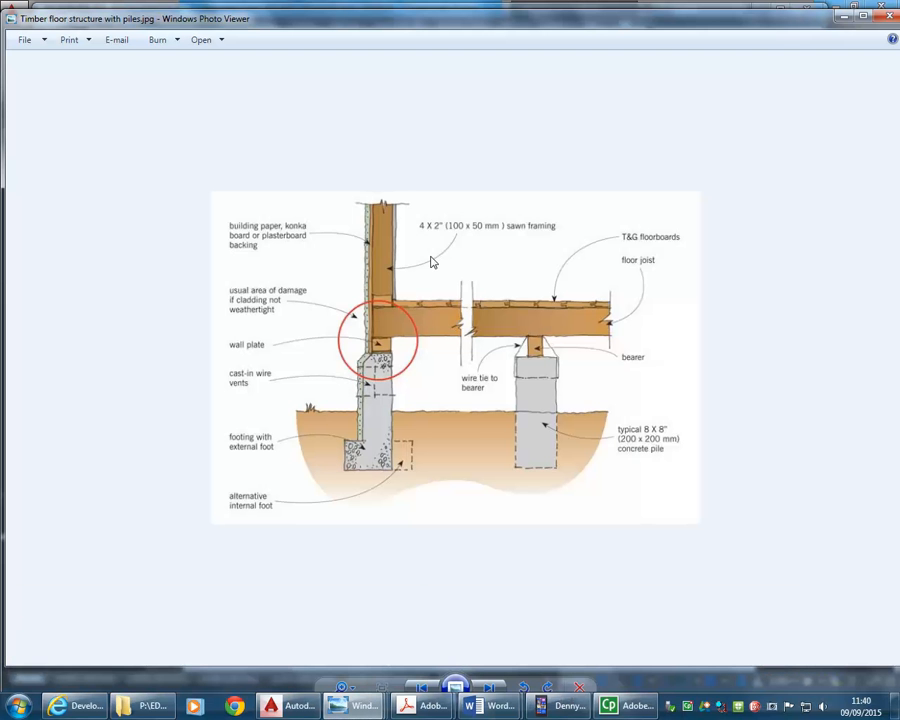
pyautogui.click(888, 14)
# Open wall_details.pdf from the Resources folder, review its wall types and construction sections, and close it.
pyautogui.click(315, 499)
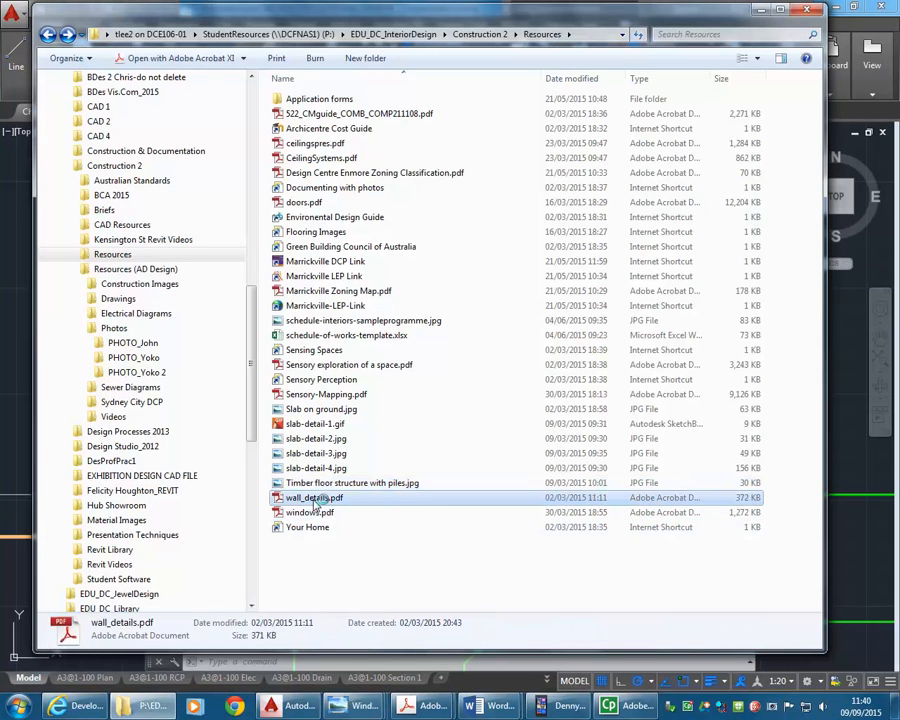
pyautogui.doubleClick(315, 500)
pyautogui.scroll(-15, 490, 375)
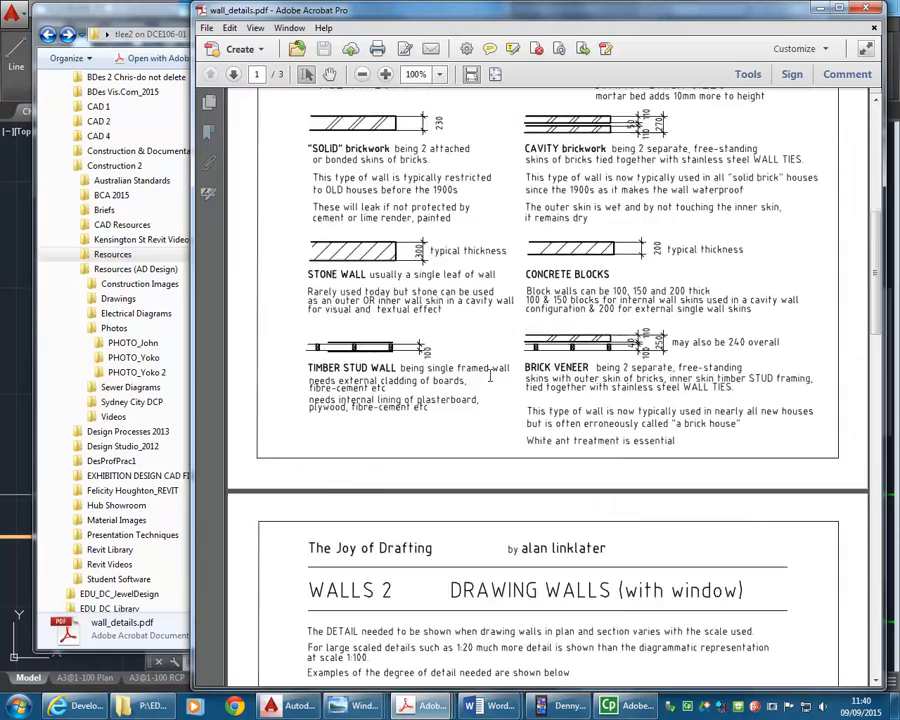
pyautogui.scroll(-15, 490, 380)
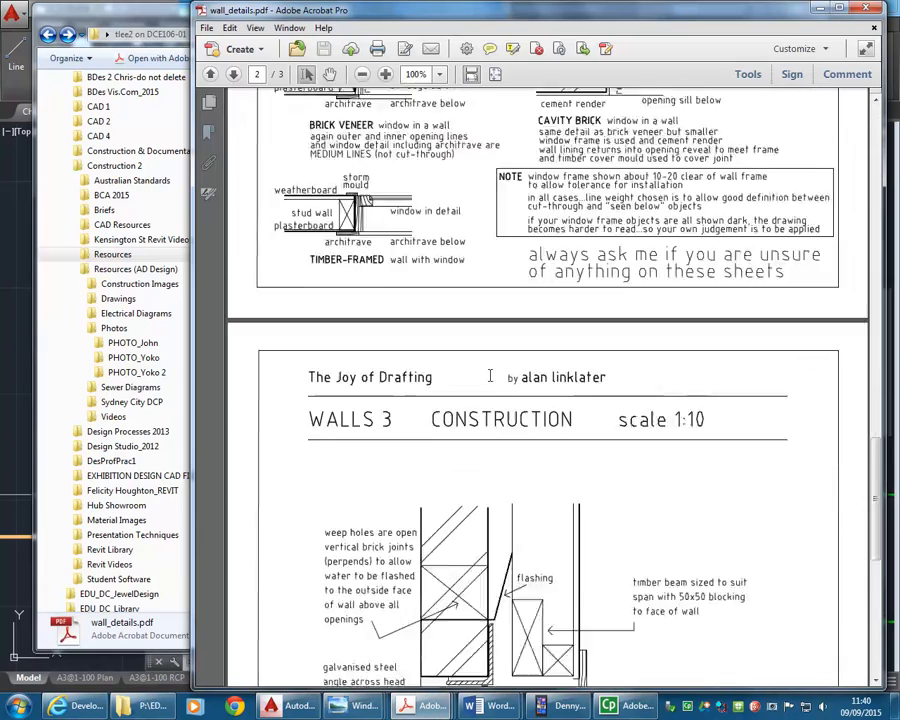
pyautogui.scroll(-1, 490, 380)
pyautogui.scroll(4, 490, 380)
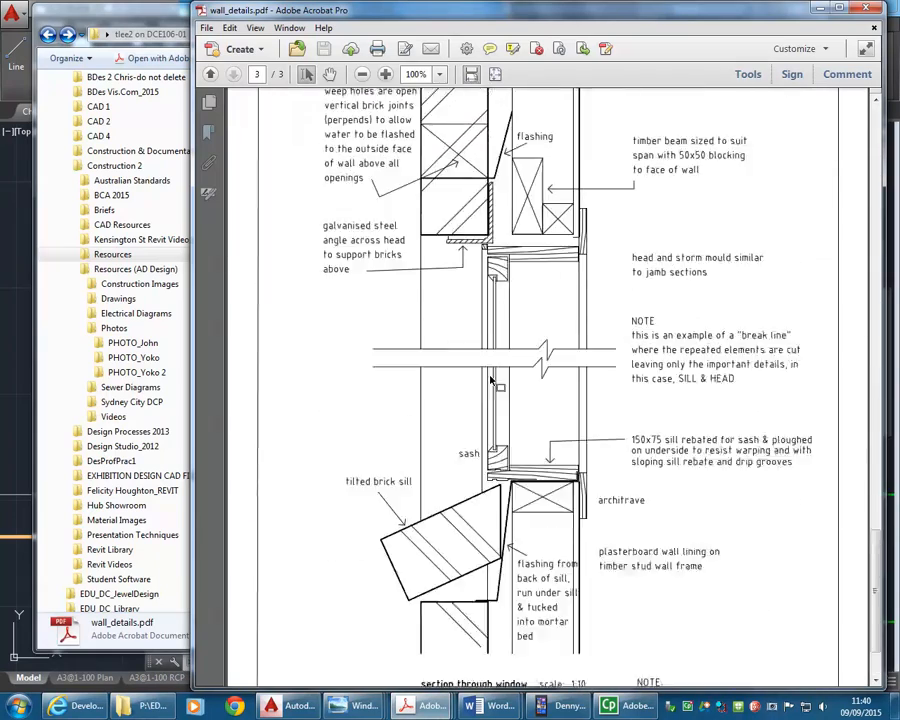
pyautogui.scroll(6, 482, 428)
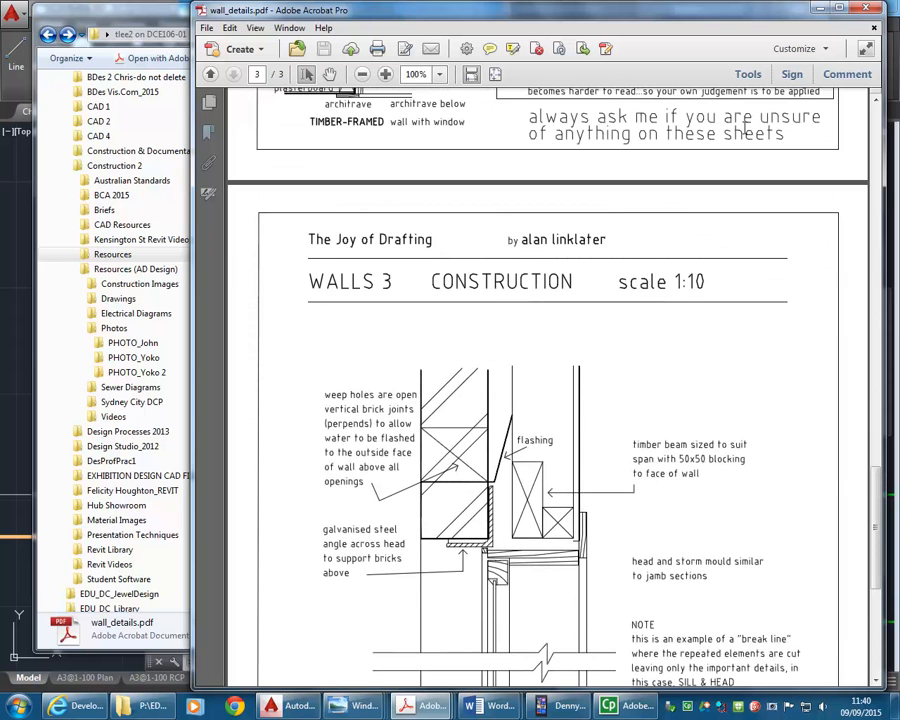
pyautogui.click(868, 11)
# Open windows.pdf to check its contents, and close the document.
pyautogui.rightClick(333, 497)
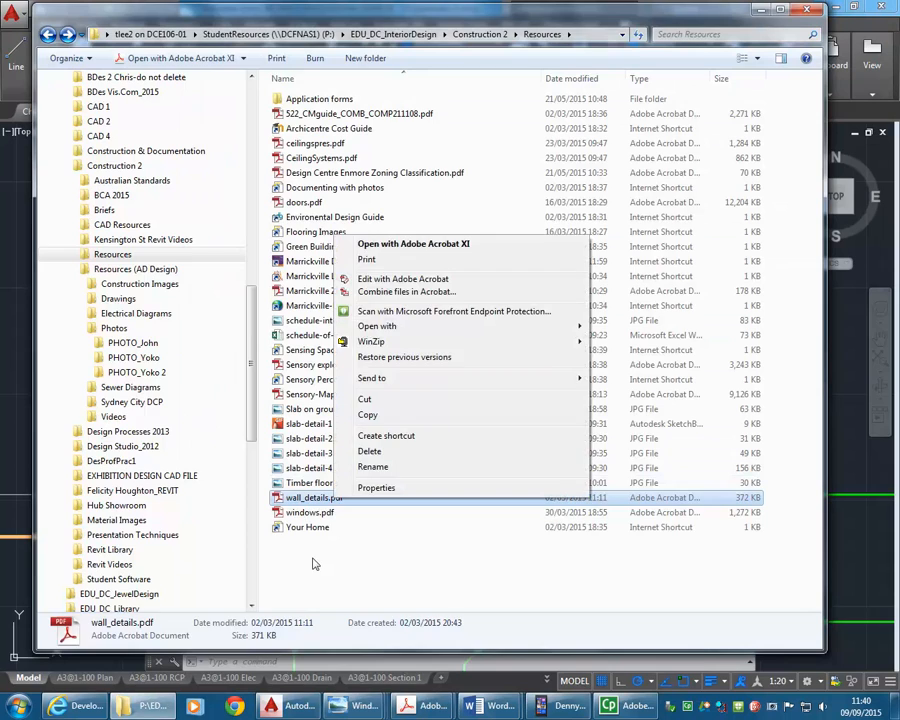
pyautogui.doubleClick(308, 512)
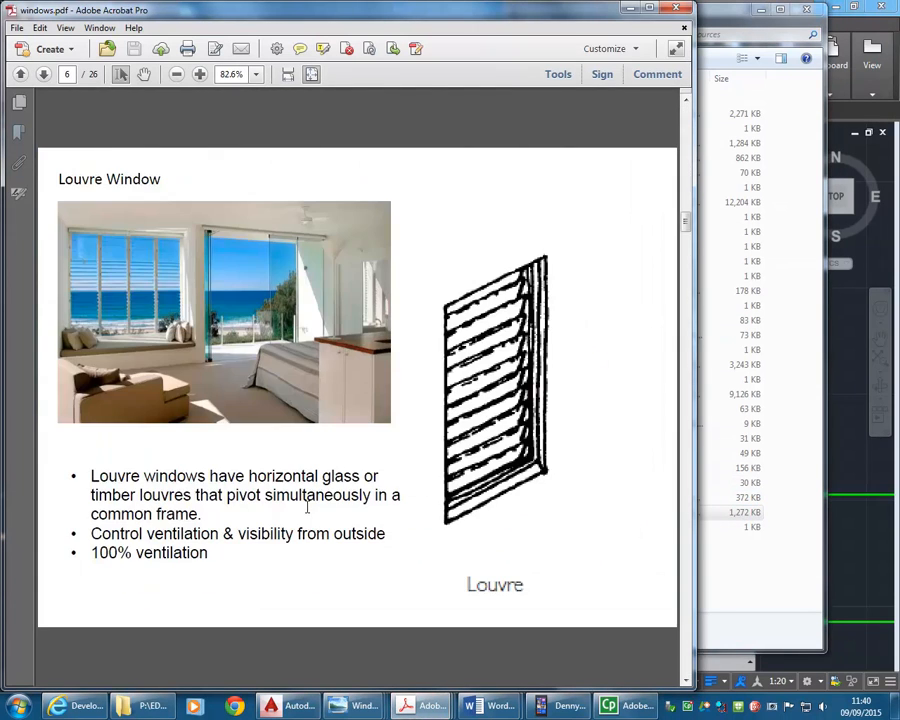
pyautogui.click(678, 11)
# Copy wall_details.pdf into the Construction Images folder under Resources (AD Design).
pyautogui.click(318, 497)
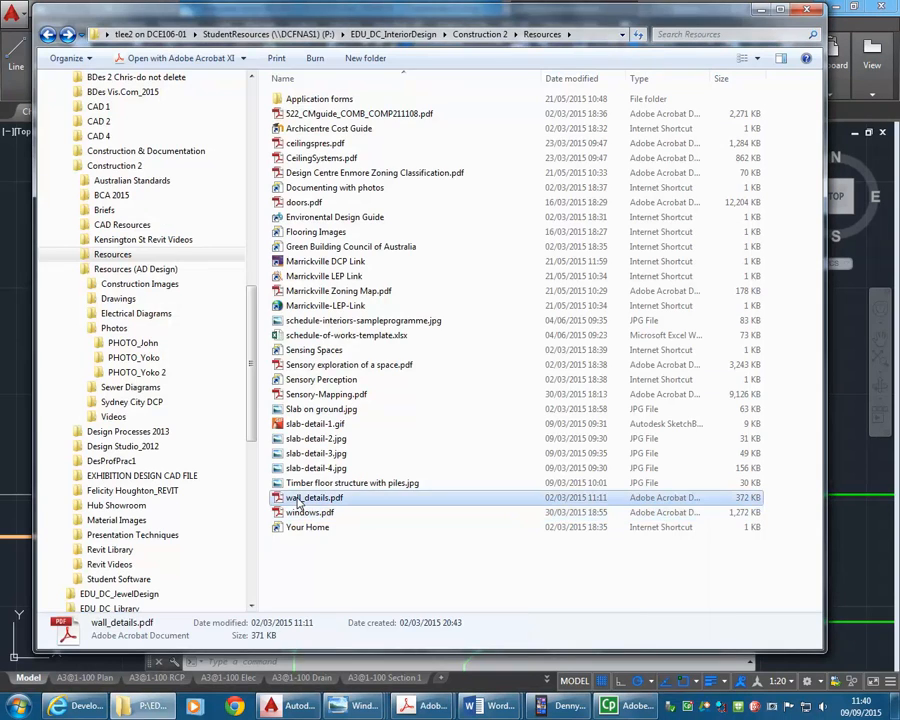
pyautogui.rightClick(318, 497)
pyautogui.click(329, 416)
pyautogui.click(355, 557)
pyautogui.click(122, 284)
pyautogui.rightClick(314, 262)
pyautogui.click(342, 355)
# Return to the Resources folder, view the web page behind the Flooring Images shortcut, and close that page.
pyautogui.click(47, 34)
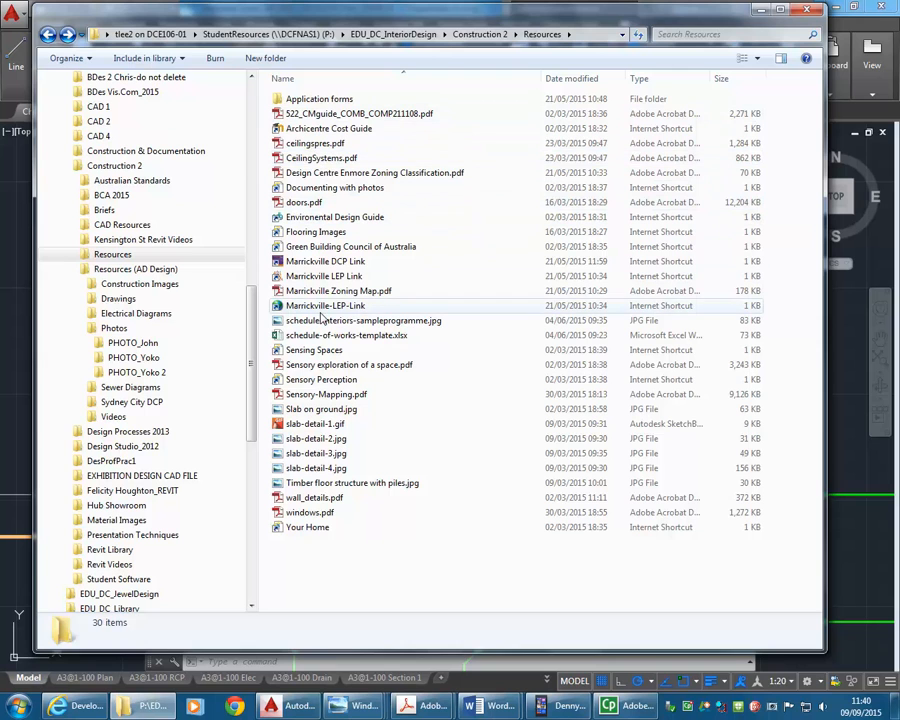
pyautogui.click(316, 234)
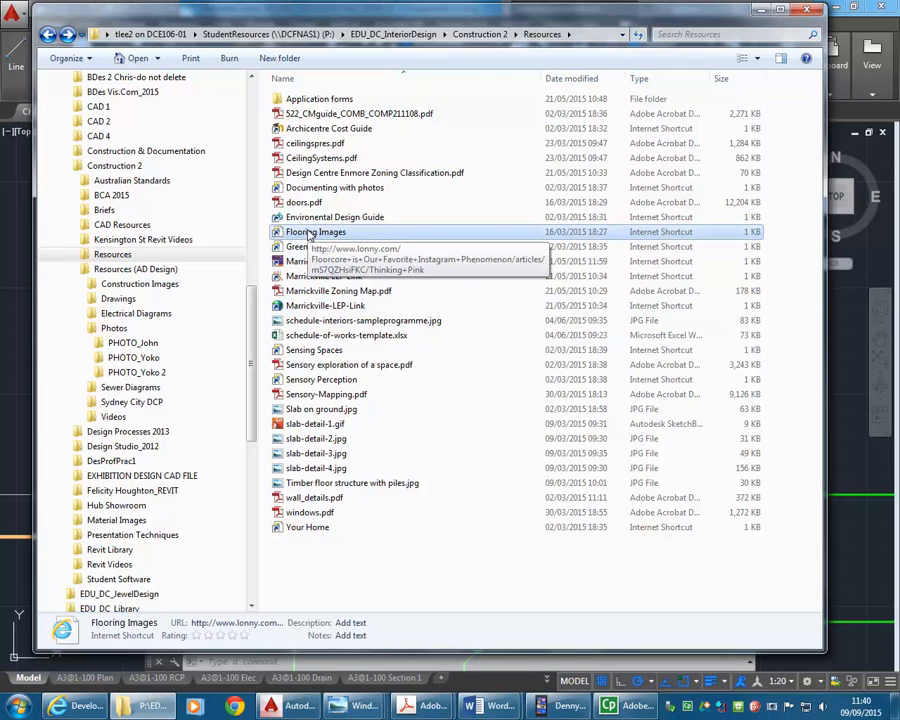
pyautogui.doubleClick(312, 234)
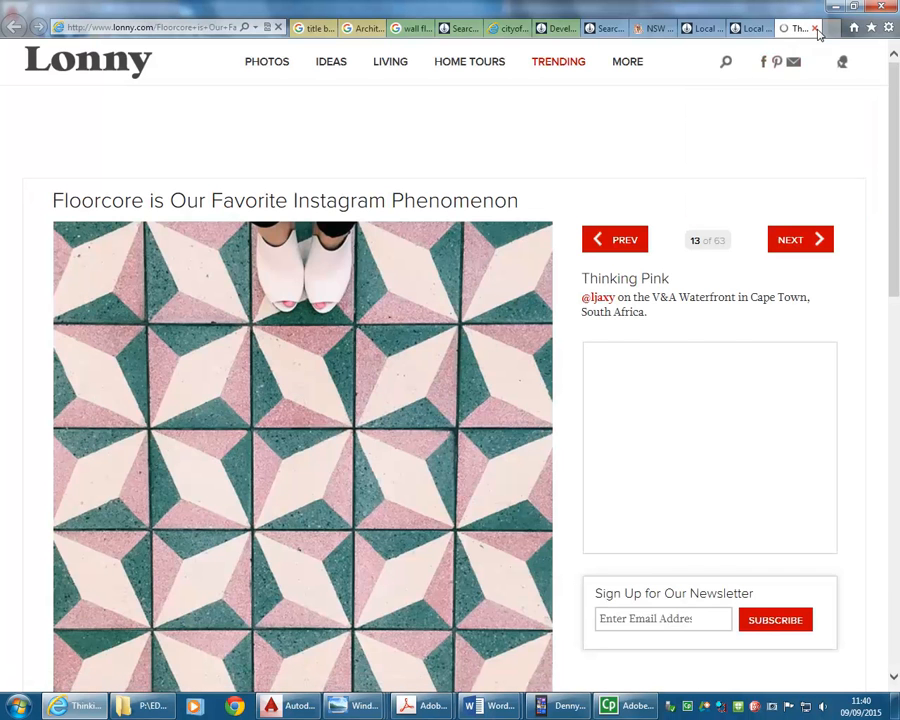
pyautogui.click(815, 28)
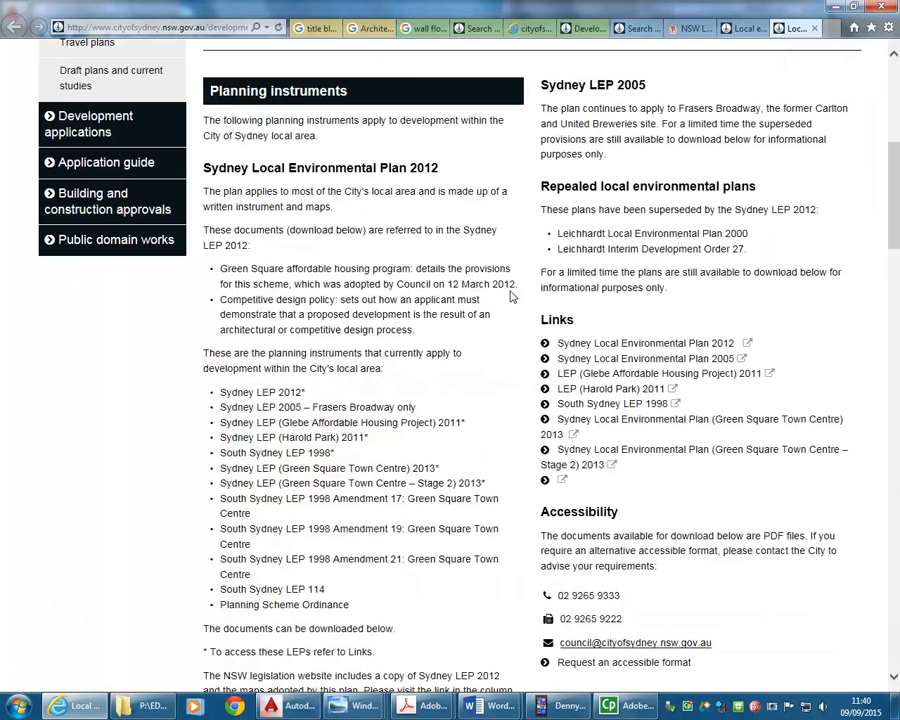
# Look through the open City of Sydney planning and NSW legislation pages, and minimize the browser.
pyautogui.moveTo(321, 284); pyautogui.dragTo(286, 269)
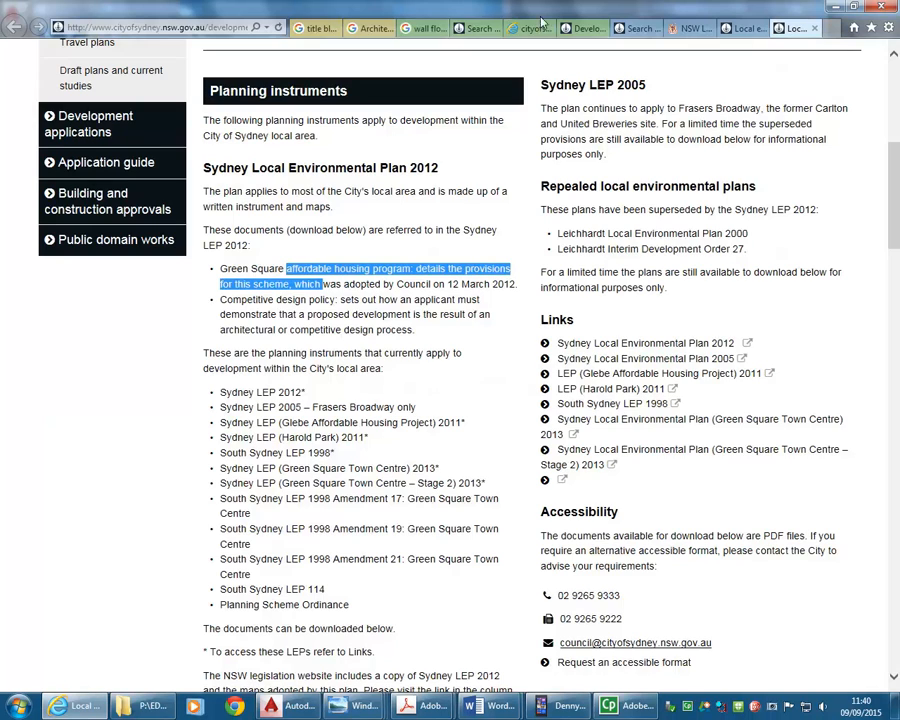
pyautogui.click(734, 29)
pyautogui.click(633, 31)
pyautogui.click(690, 30)
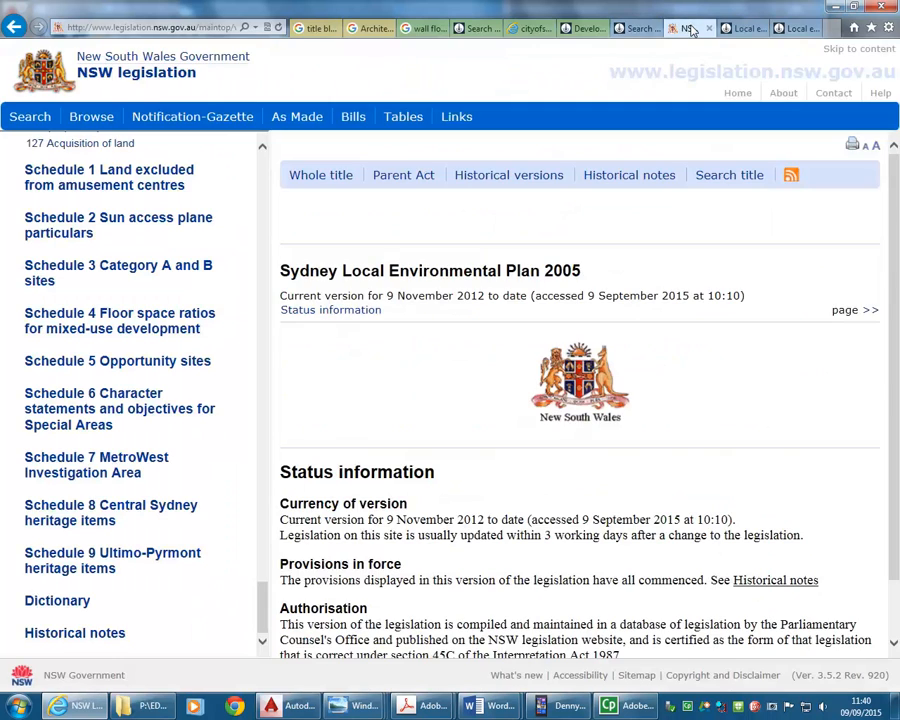
pyautogui.click(836, 7)
# View Slab on ground.jpg from the Construction Images folder in Windows Photo Viewer, and switch back to the AutoCAD drawing.
pyautogui.click(452, 527)
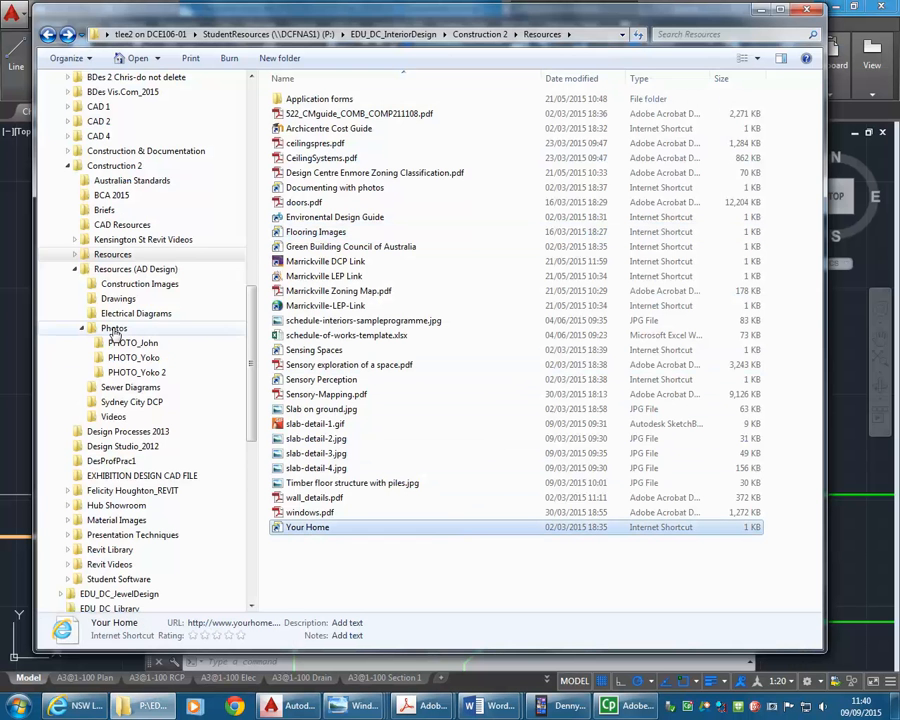
pyautogui.moveTo(254, 360)
pyautogui.mouseDown()
pyautogui.moveTo(253, 392)
pyautogui.moveTo(254, 357)
pyautogui.mouseUp()
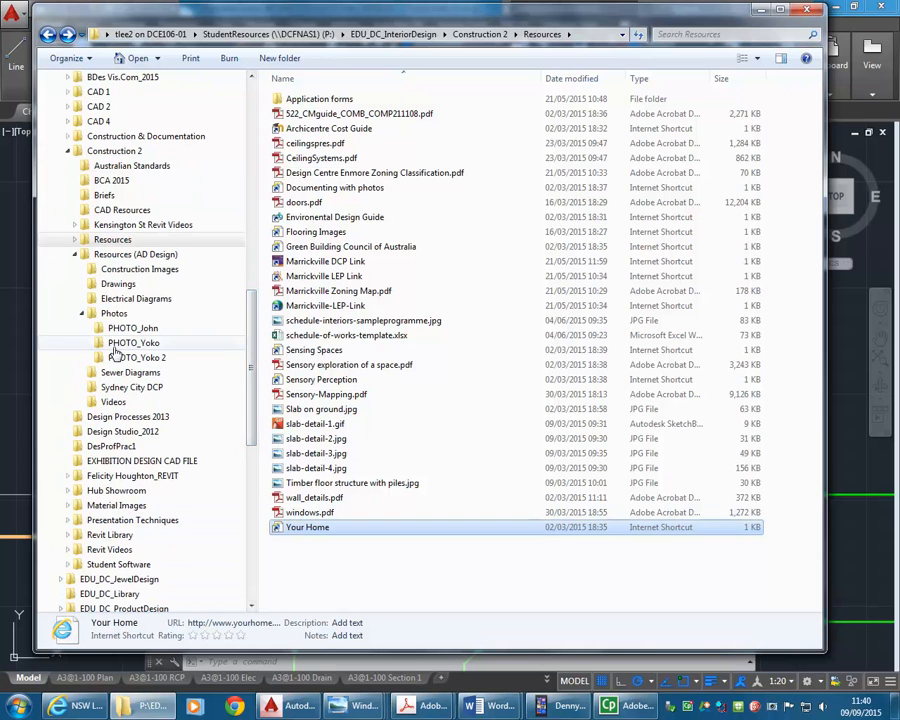
pyautogui.click(120, 269)
pyautogui.click(302, 115)
pyautogui.rightClick(302, 115)
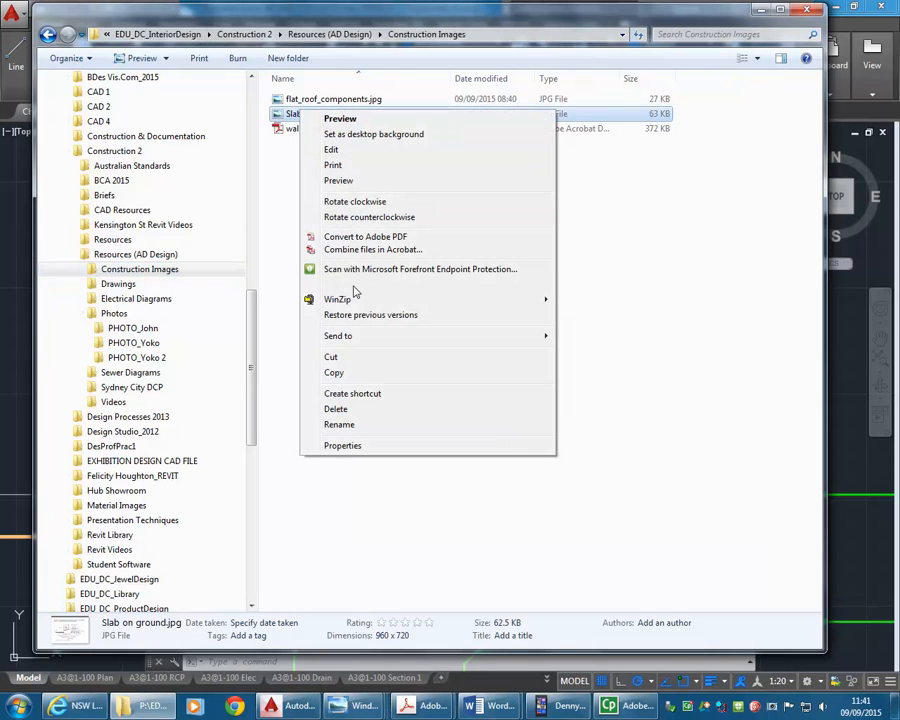
pyautogui.moveTo(345, 284)
pyautogui.click(609, 410)
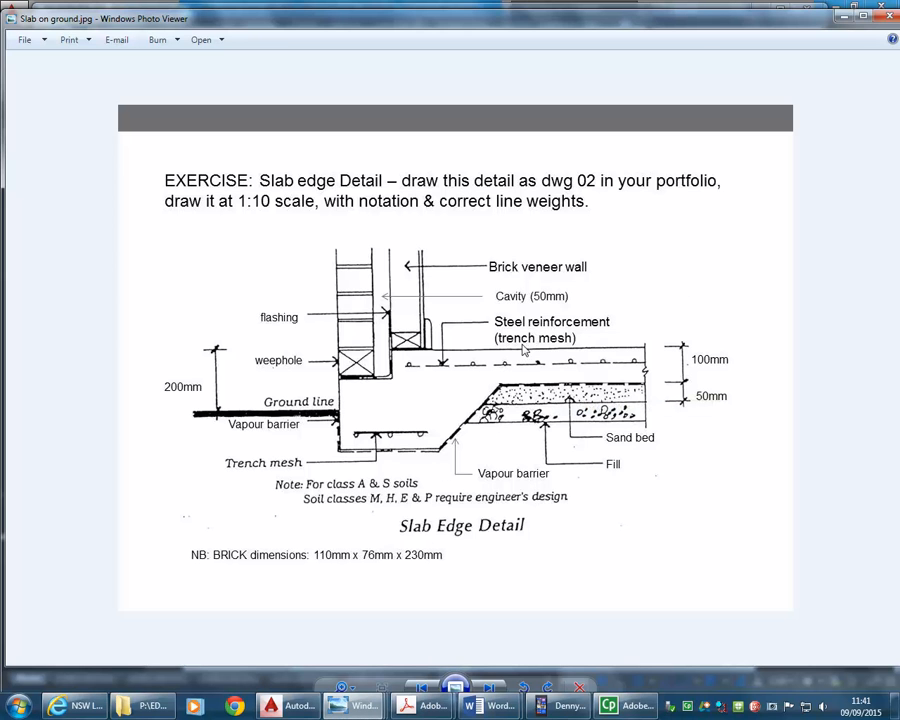
pyautogui.click(843, 18)
pyautogui.click(758, 10)
# Add the single-line text "Floor Level" at 0 rotation, starting from the slab's upper step corner below the inner brick skin.
pyautogui.moveTo(394, 490); pyautogui.dragTo(420, 466, button='middle')
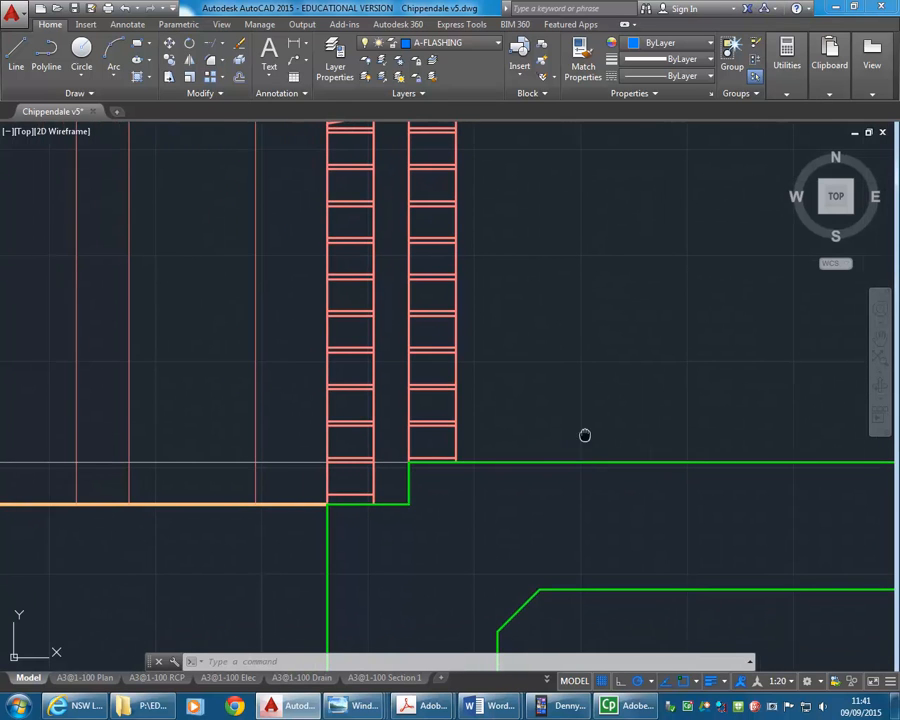
pyautogui.moveTo(585, 432); pyautogui.dragTo(493, 430, button='middle')
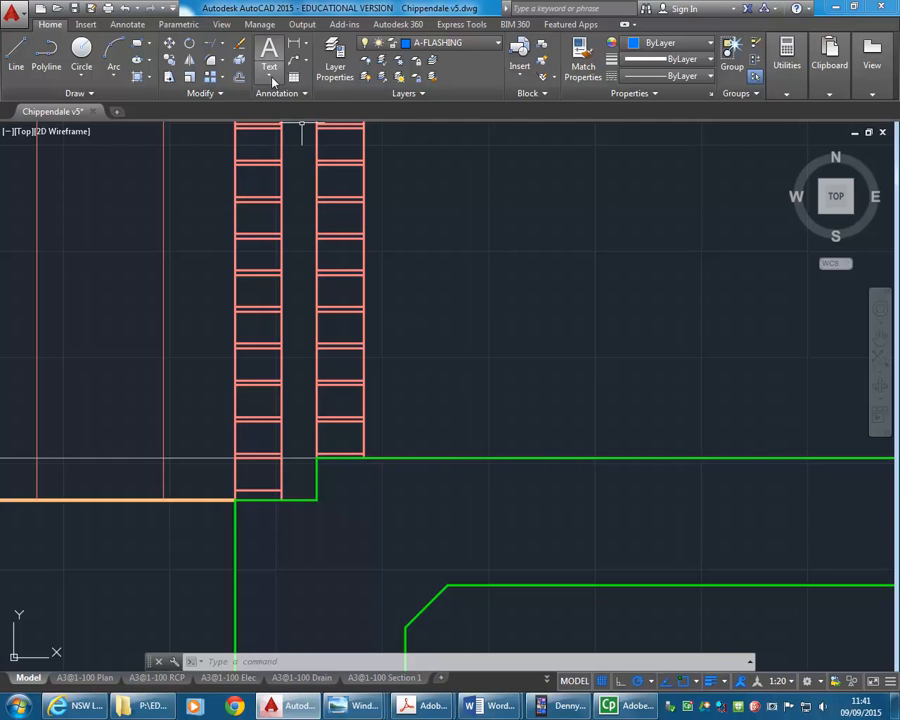
pyautogui.click(270, 69)
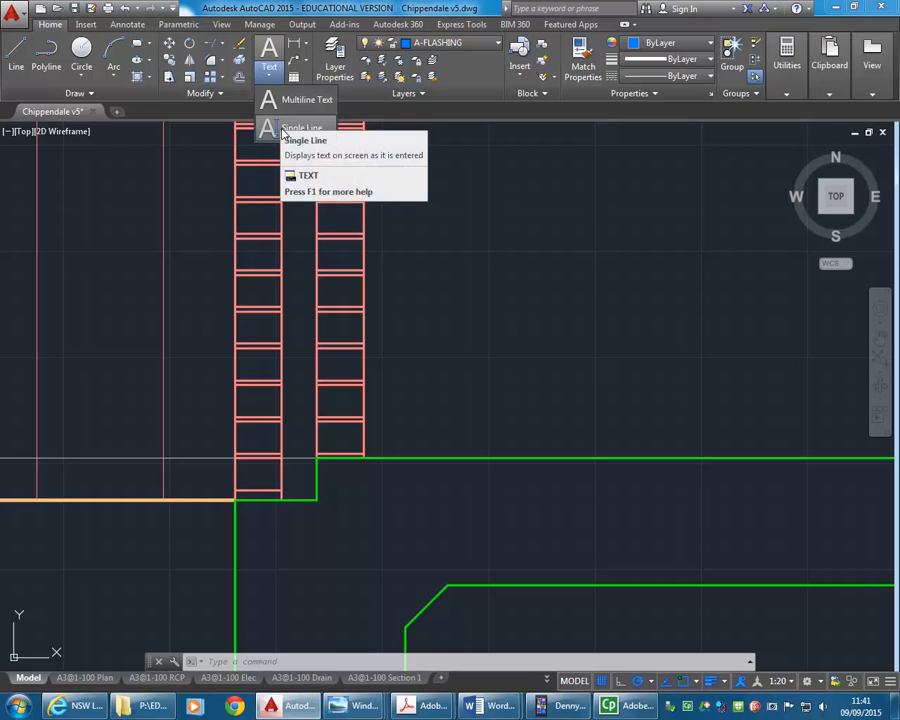
pyautogui.click(284, 130)
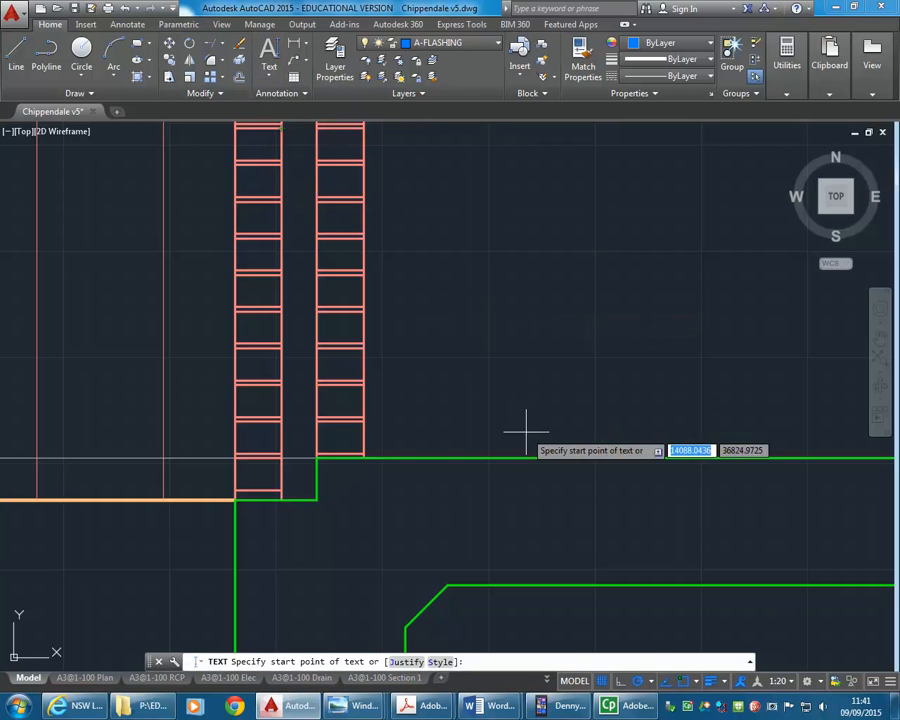
pyautogui.scroll(2, 536, 455)
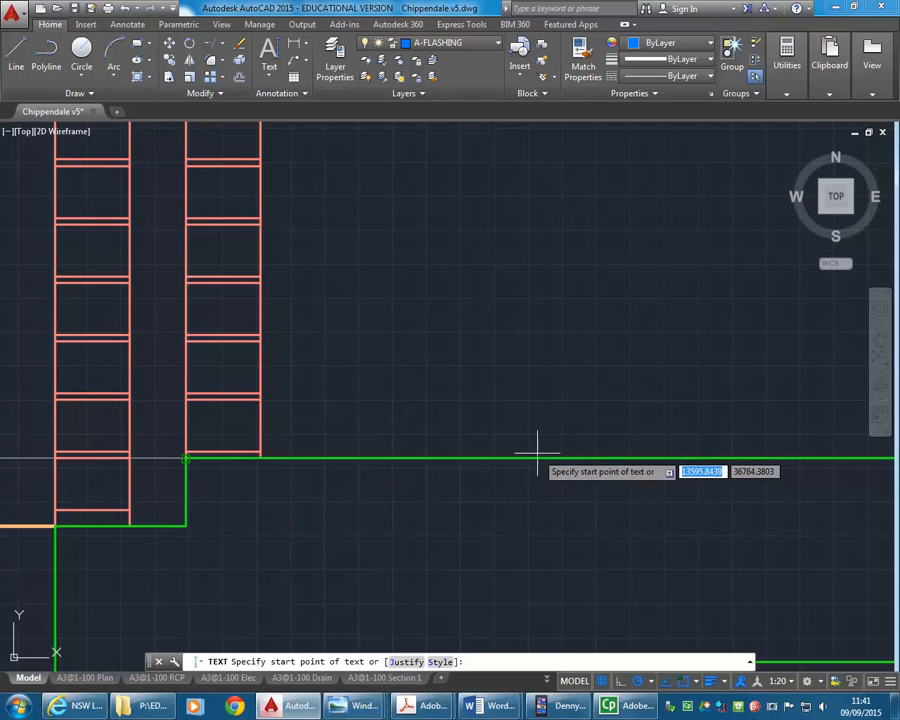
pyautogui.scroll(2, 515, 450)
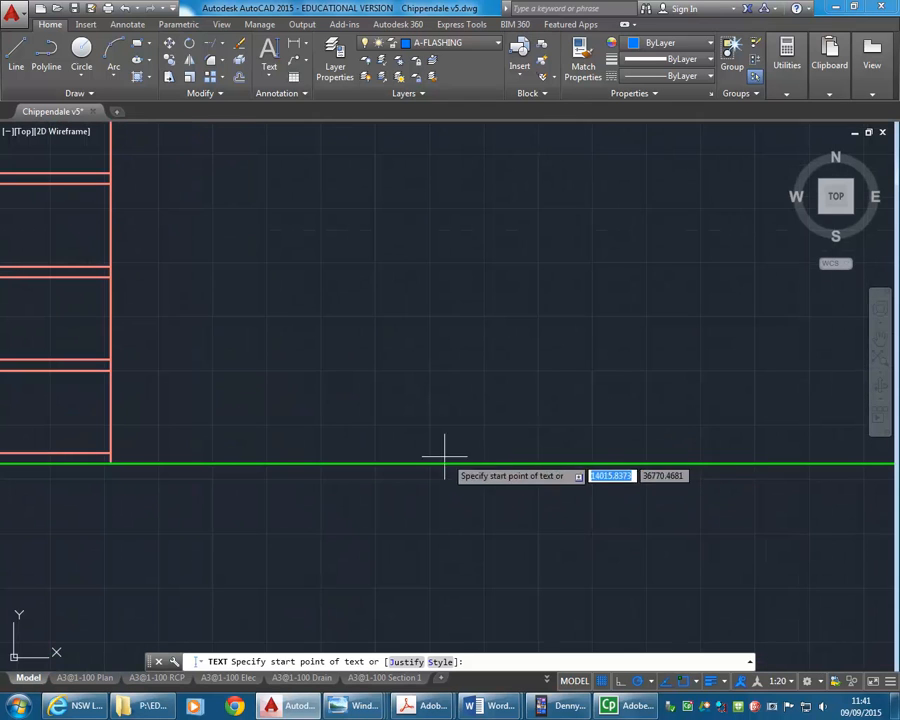
pyautogui.click(442, 456)
pyautogui.scroll(-5, 565, 428)
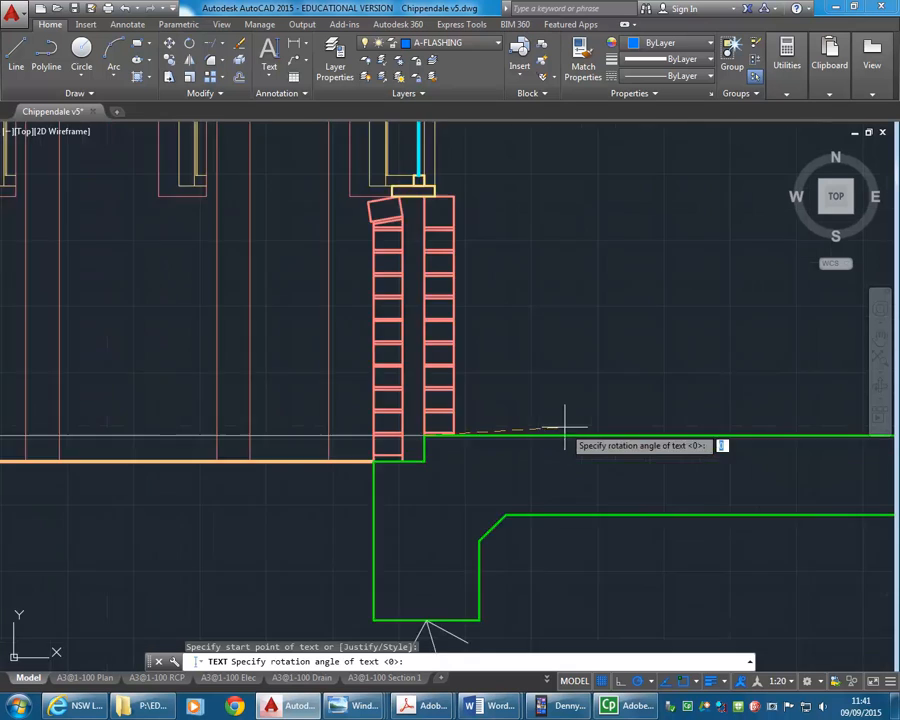
pyautogui.moveTo(565, 428); pyautogui.dragTo(642, 449, button='middle')
pyautogui.scroll(2, 549, 396)
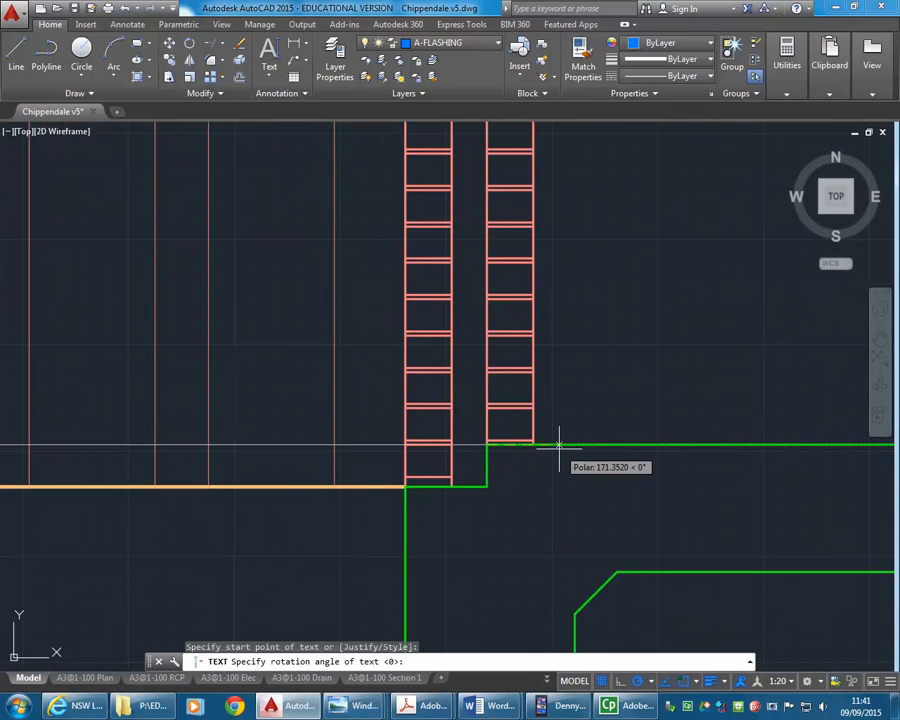
pyautogui.press('Return')
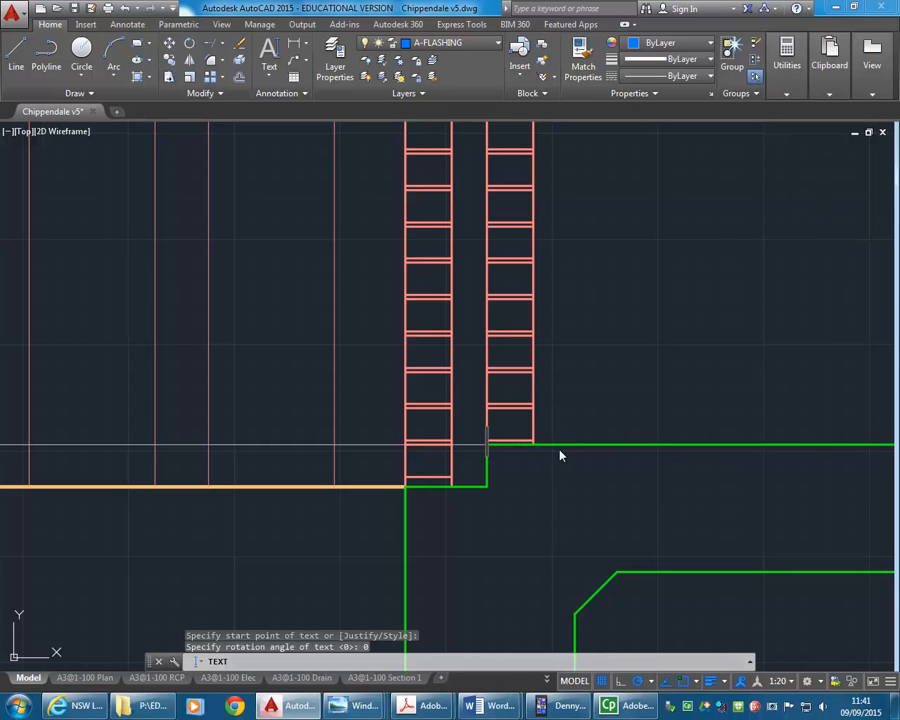
pyautogui.write('F')
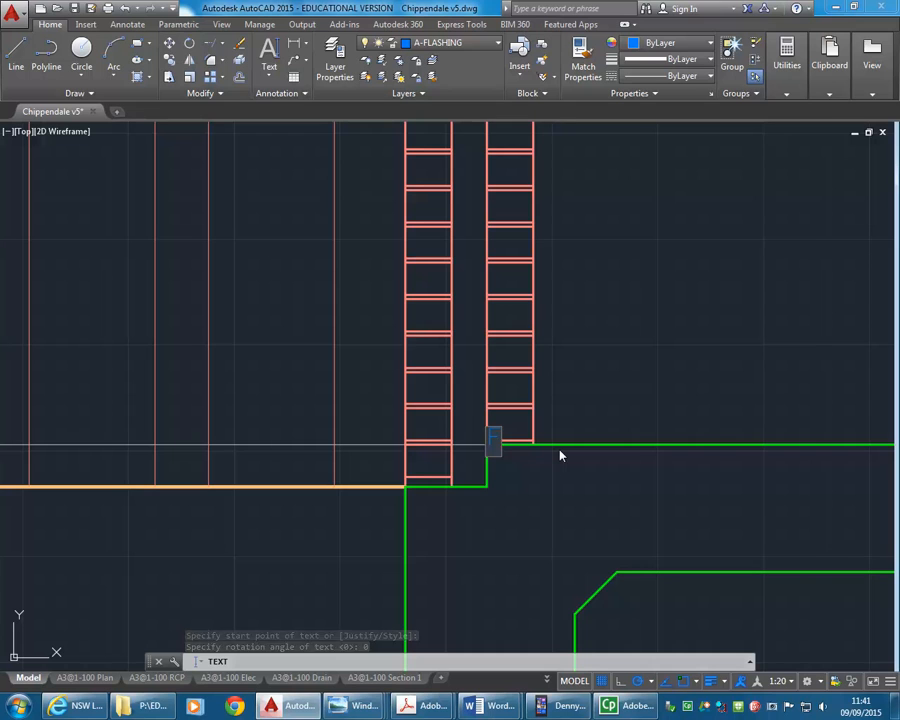
pyautogui.write(' loo')
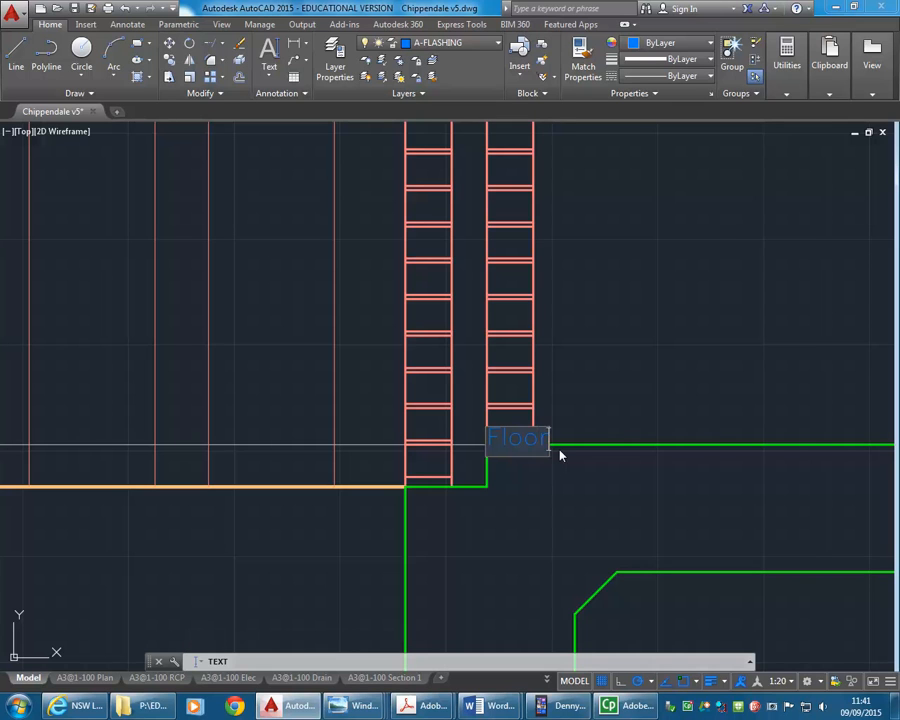
pyautogui.write('r Level')
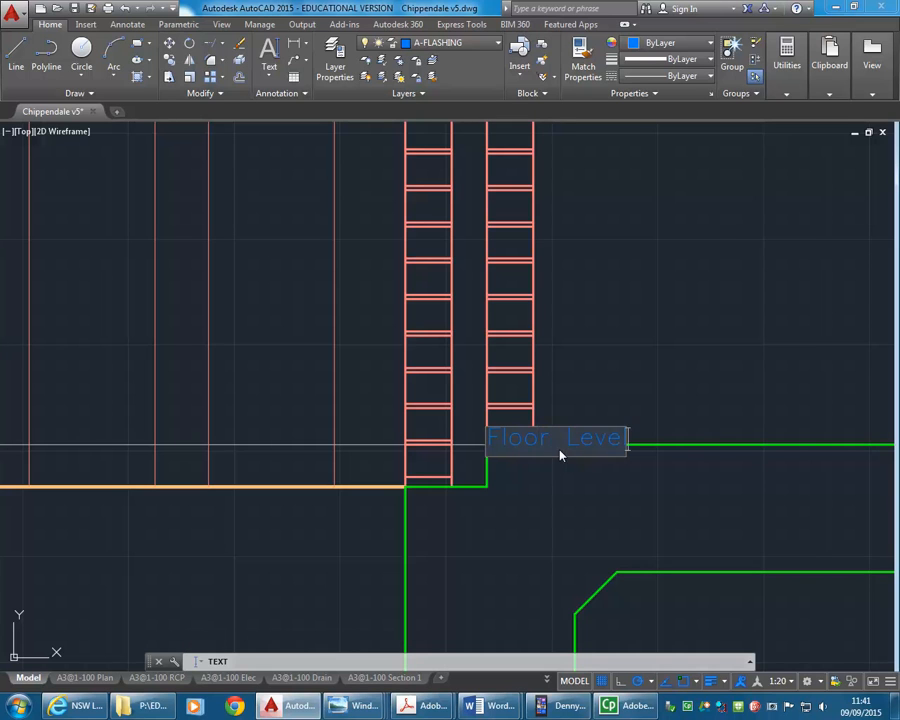
# Finish the Floor Level text and assign it to the A-ANNO-TEXT layer.
pyautogui.press('Return')
pyautogui.press('Return')
pyautogui.click(570, 435)
pyautogui.click(567, 432)
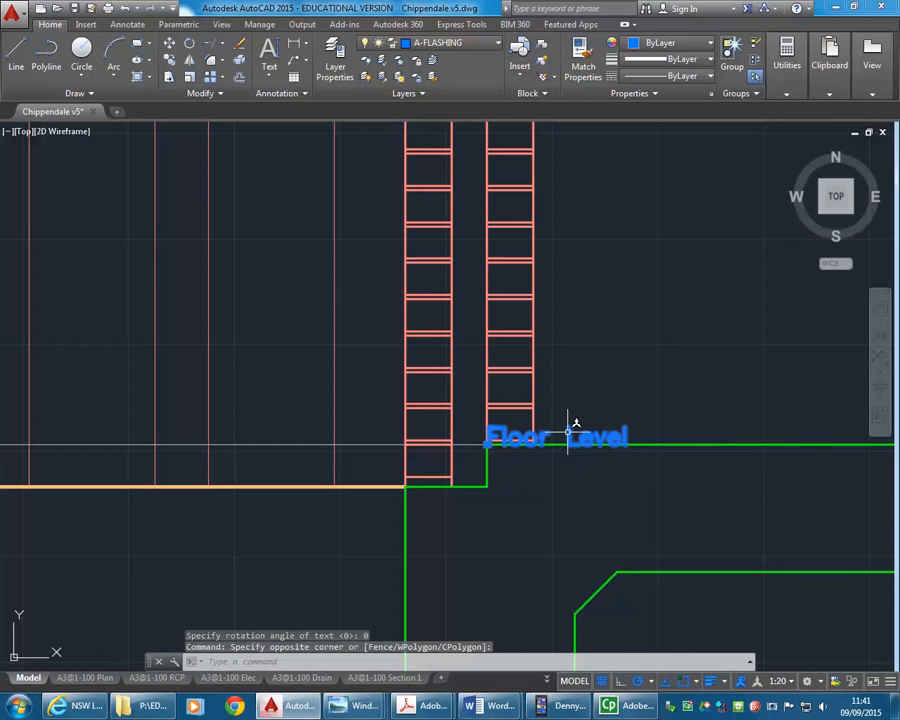
pyautogui.click(447, 45)
pyautogui.scroll(2, 444, 108)
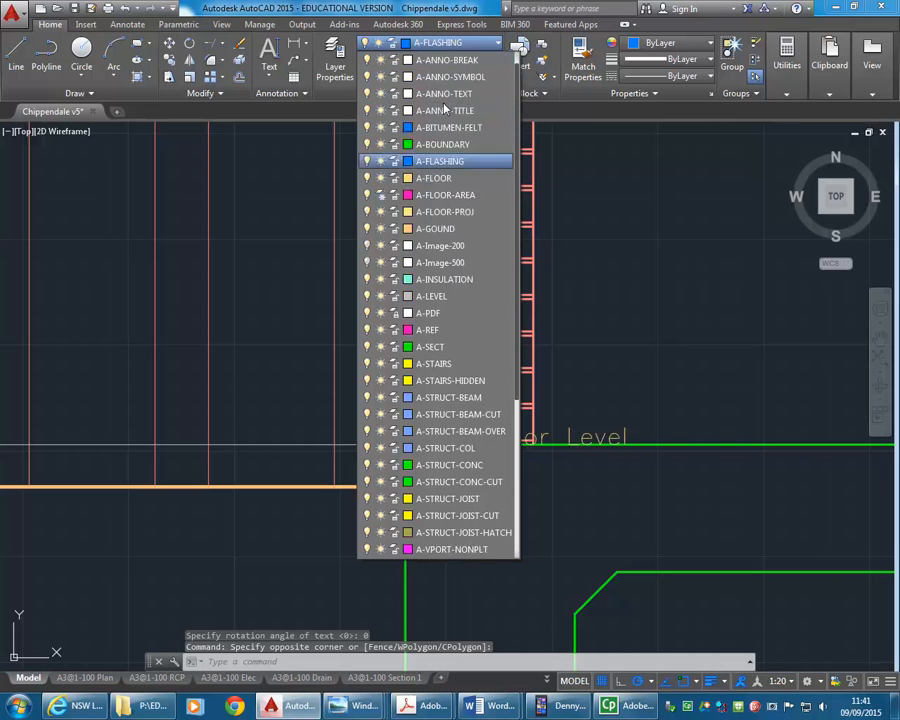
pyautogui.scroll(1, 445, 110)
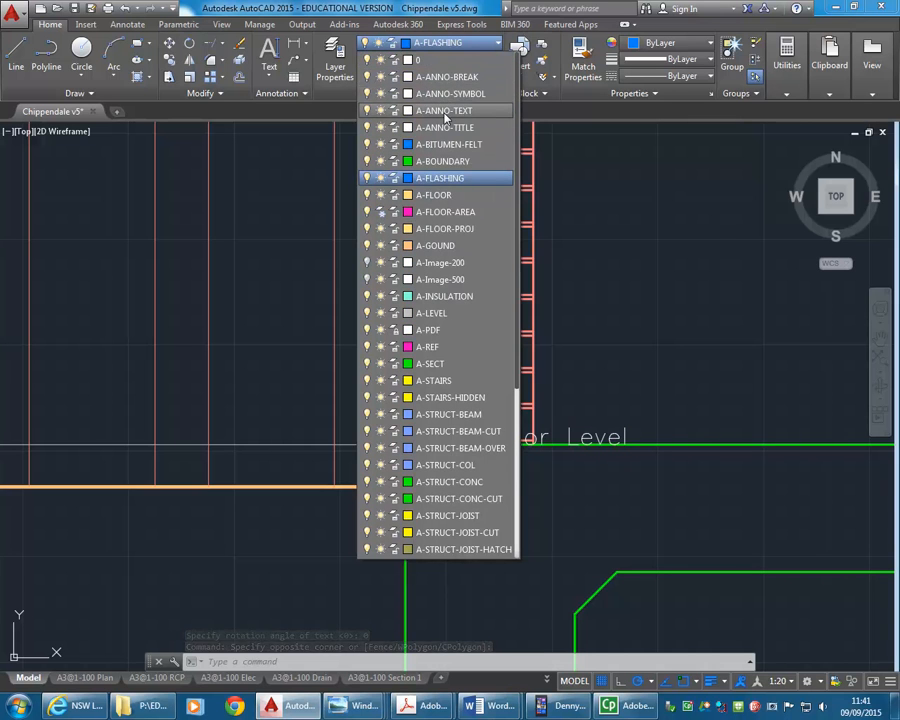
pyautogui.click(445, 111)
pyautogui.press('Escape')
pyautogui.press('Escape')
pyautogui.press('Escape')
# Move the Floor Level text clear of the brick wall, so it sits just above the slab's top line.
pyautogui.moveTo(556, 384); pyautogui.dragTo(538, 395, button='middle')
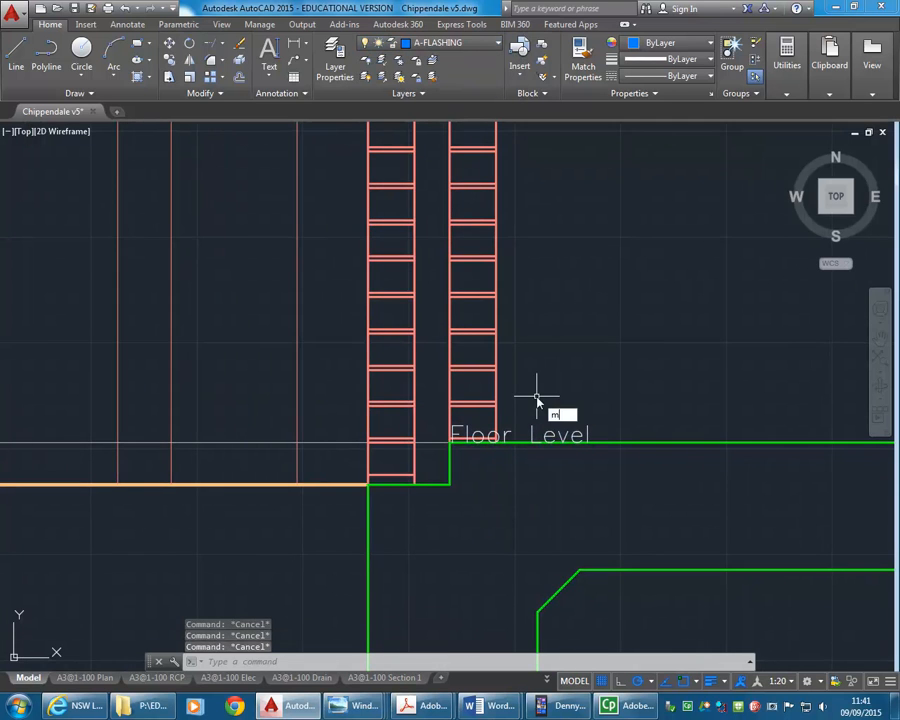
pyautogui.write('m')
pyautogui.press('Return')
pyautogui.click(536, 437)
pyautogui.press('Return')
pyautogui.click(527, 411)
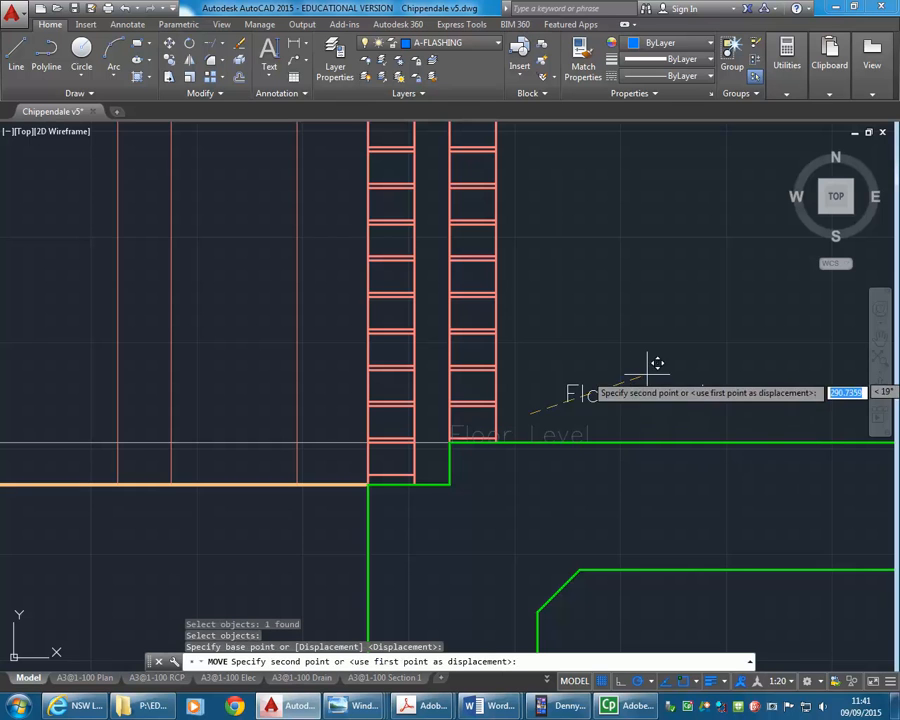
pyautogui.scroll(2, 743, 392)
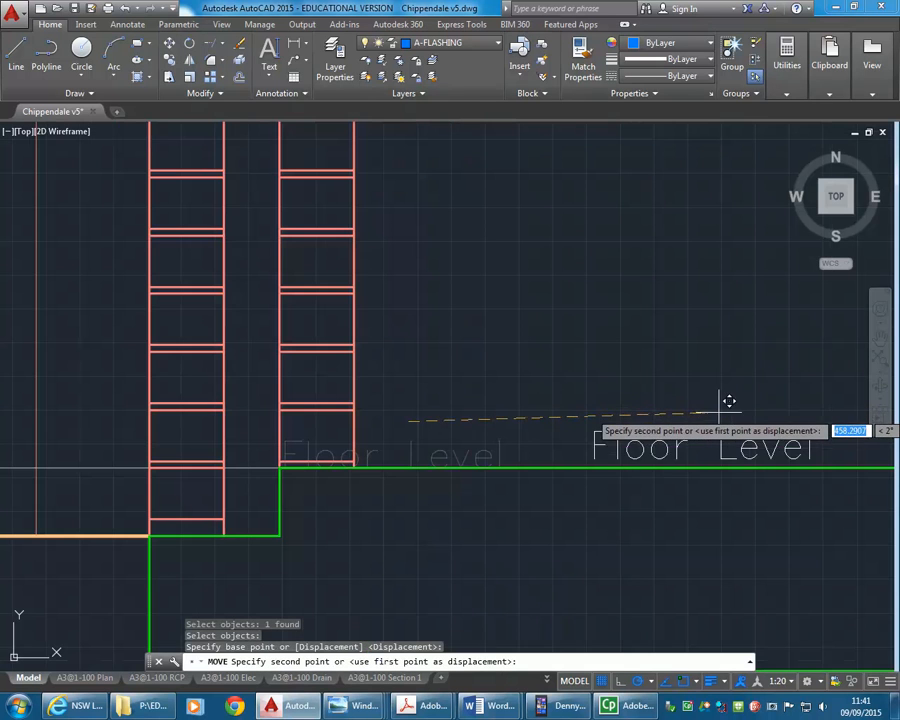
pyautogui.click(737, 402)
pyautogui.scroll(-4, 583, 335)
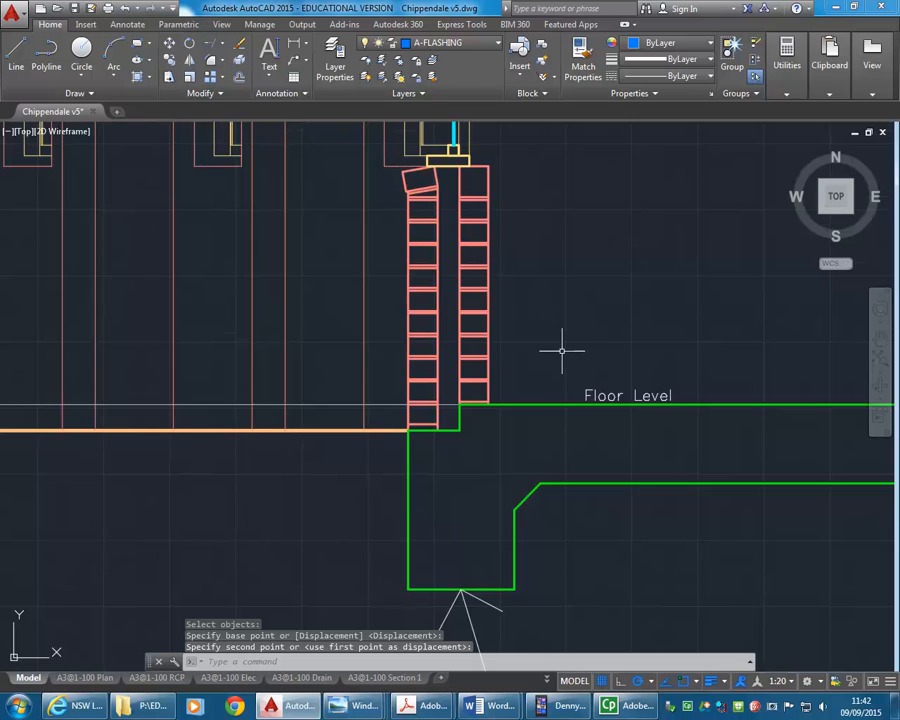
# Open the A3@1-100 Section 1 layout and examine the annotations around the footing and floor slab.
pyautogui.scroll(2, 562, 350)
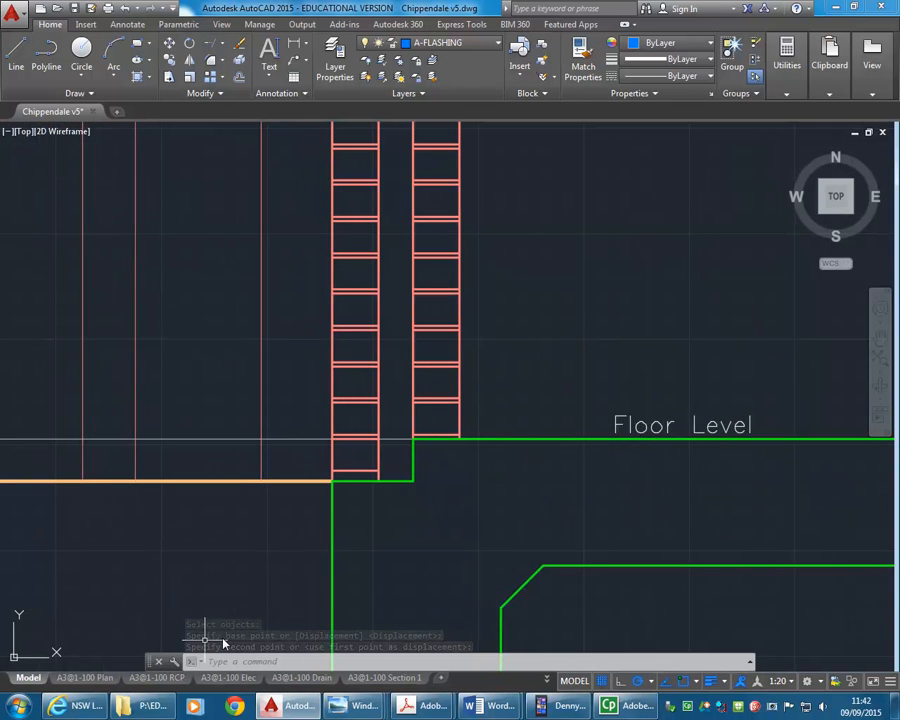
pyautogui.click(548, 680)
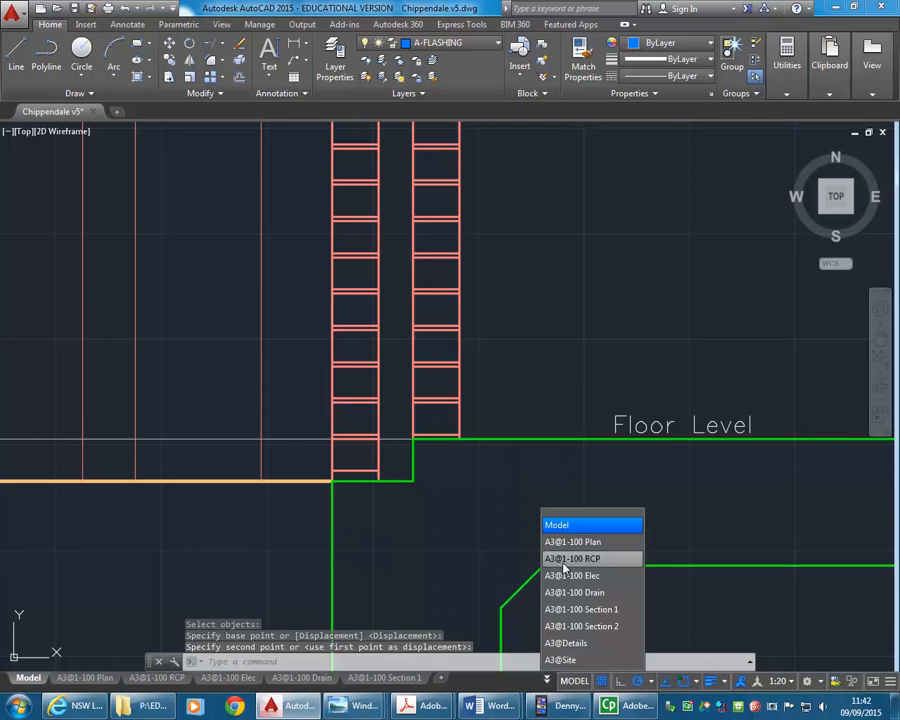
pyautogui.click(583, 607)
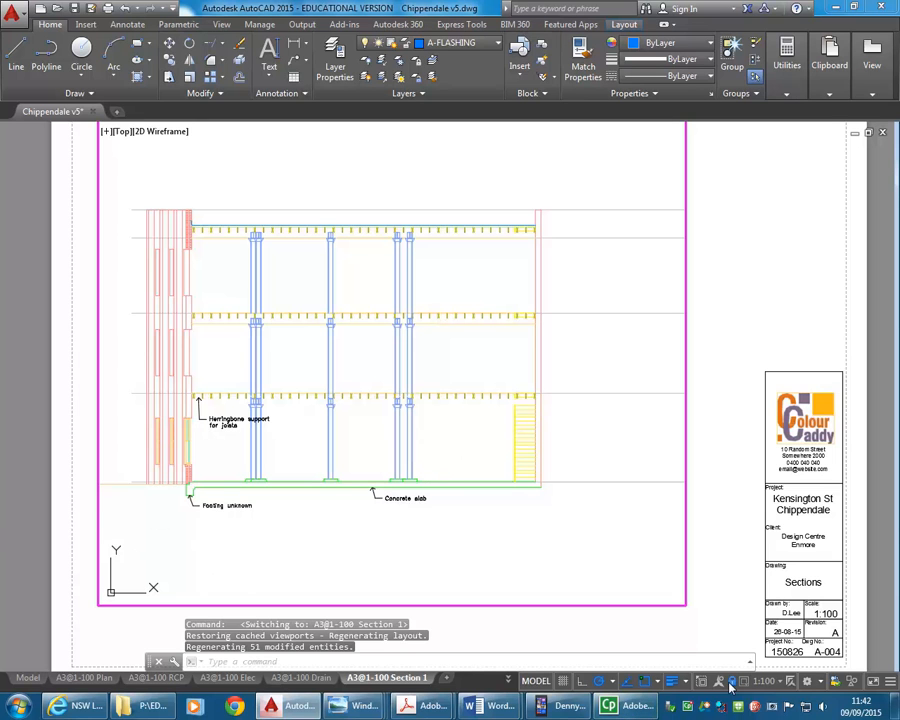
pyautogui.scroll(4, 160, 480)
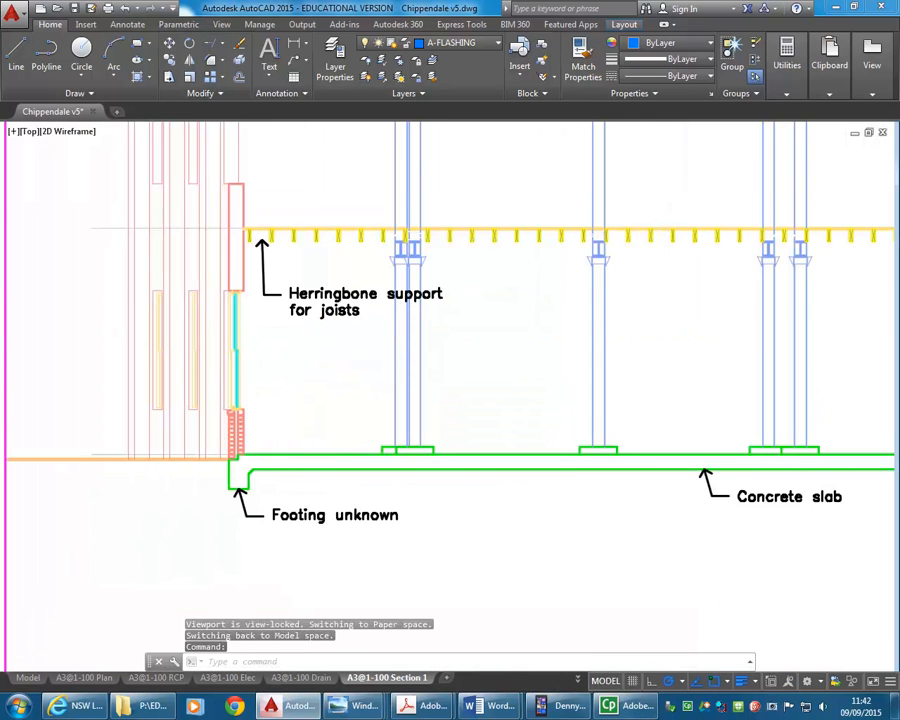
pyautogui.scroll(4, 299, 456)
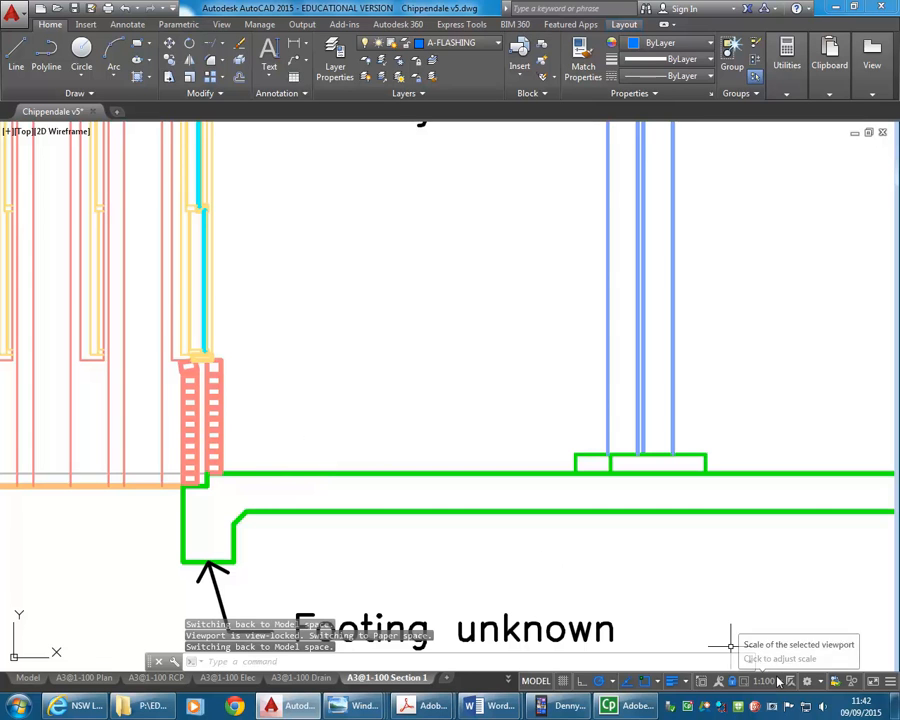
pyautogui.scroll(-4, 277, 361)
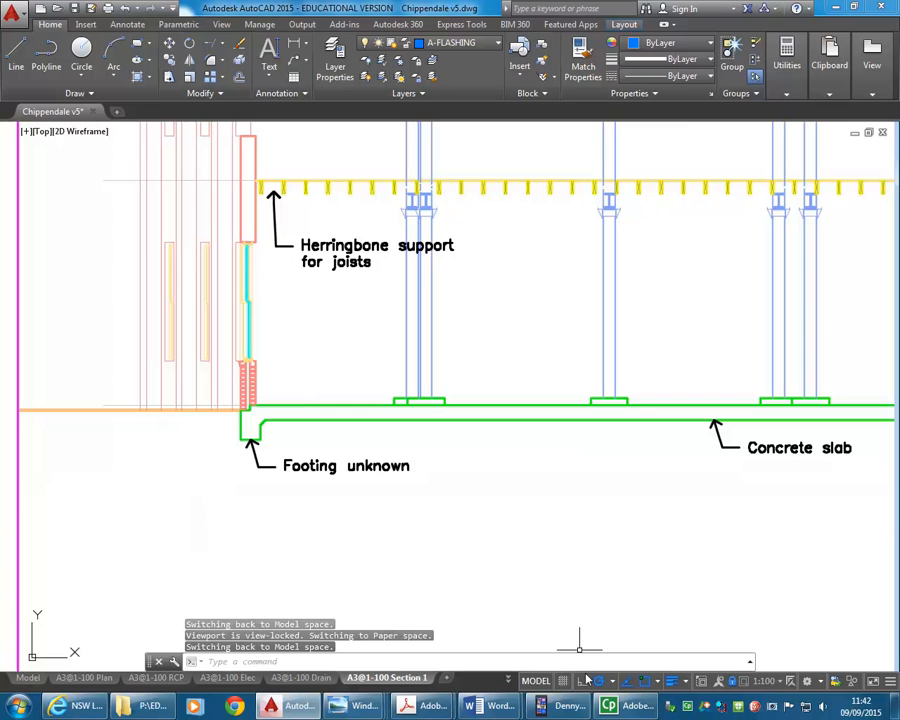
# Switch to the A3@Details layout and activate the footing detail viewport containing the Floor Level text.
pyautogui.click(509, 680)
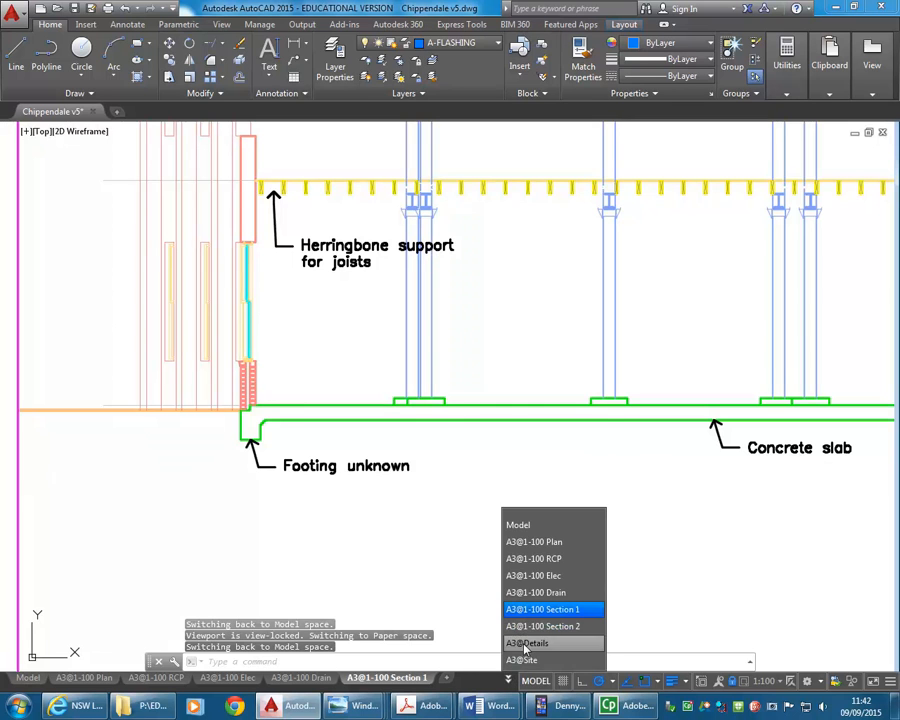
pyautogui.click(527, 643)
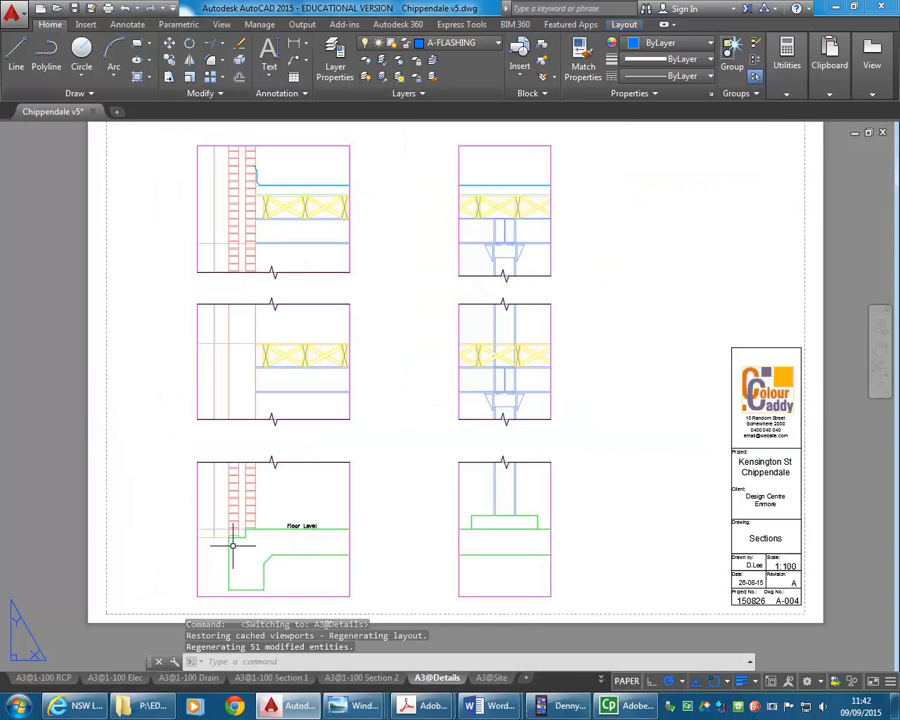
pyautogui.scroll(3, 232, 545)
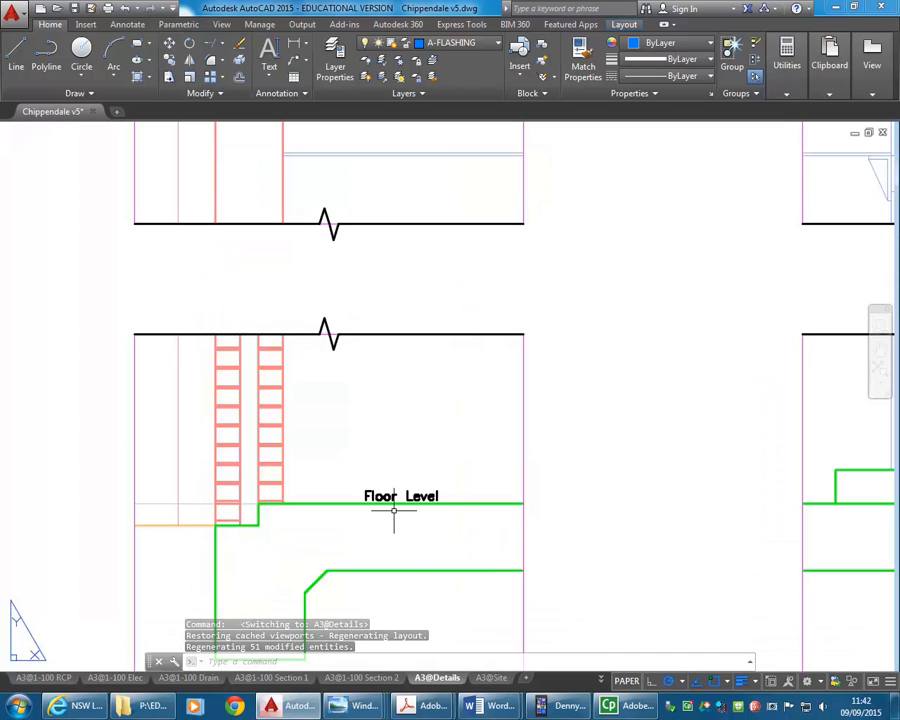
pyautogui.scroll(-2, 393, 511)
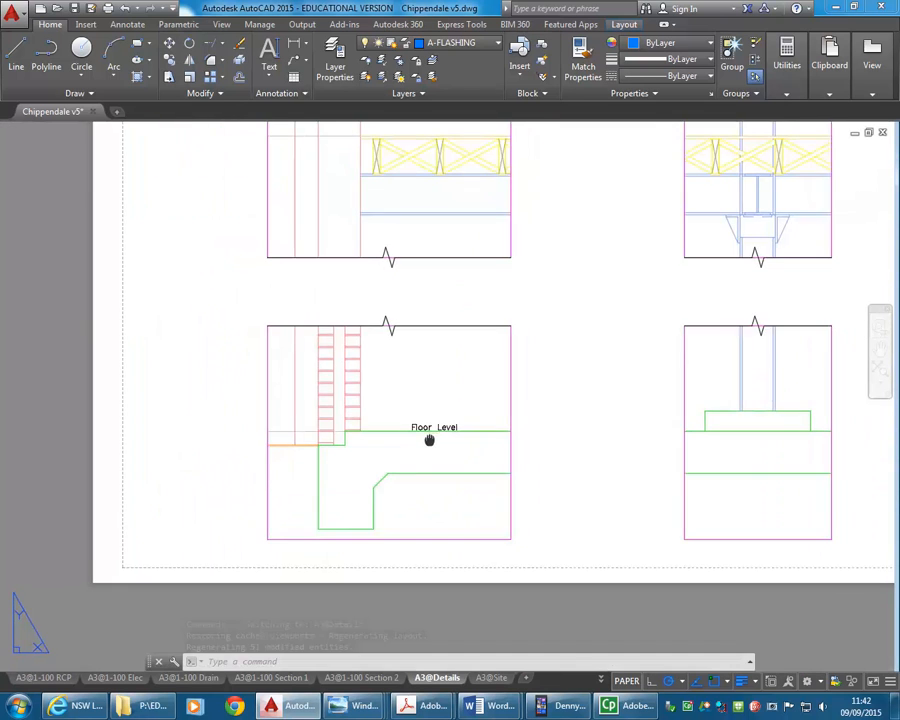
pyautogui.scroll(1, 393, 461)
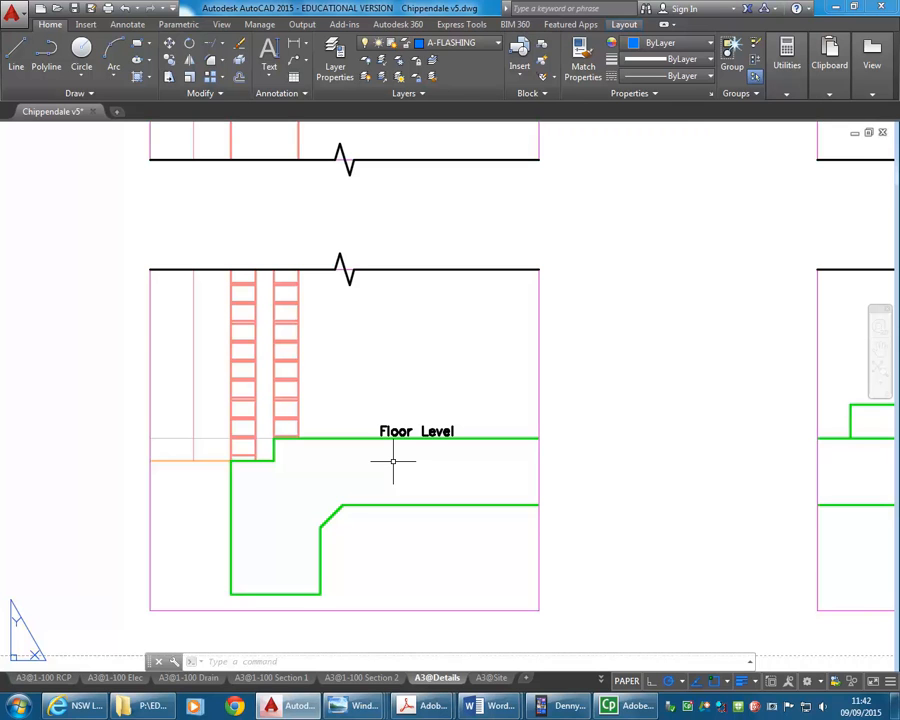
pyautogui.click(625, 681)
pyautogui.click(361, 409)
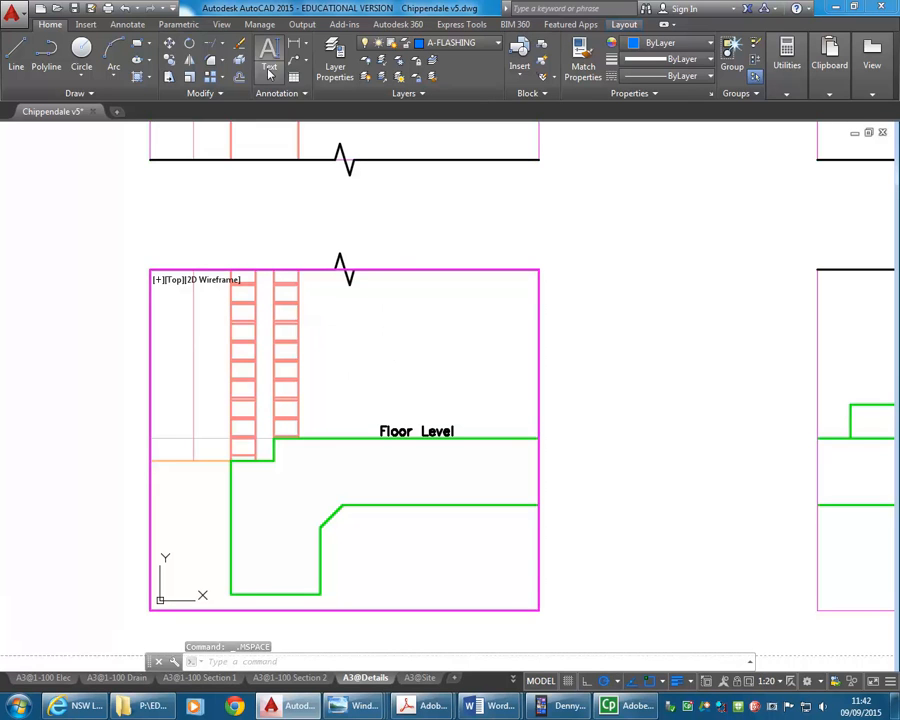
# Make A-ANNO-TEXT the current layer.
pyautogui.click(460, 42)
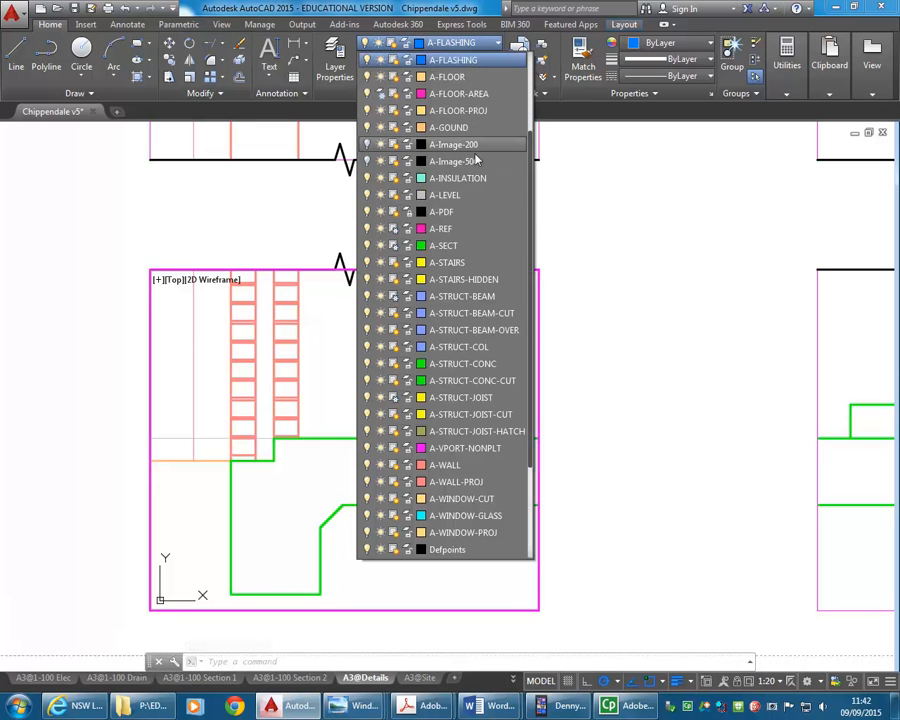
pyautogui.scroll(3, 442, 165)
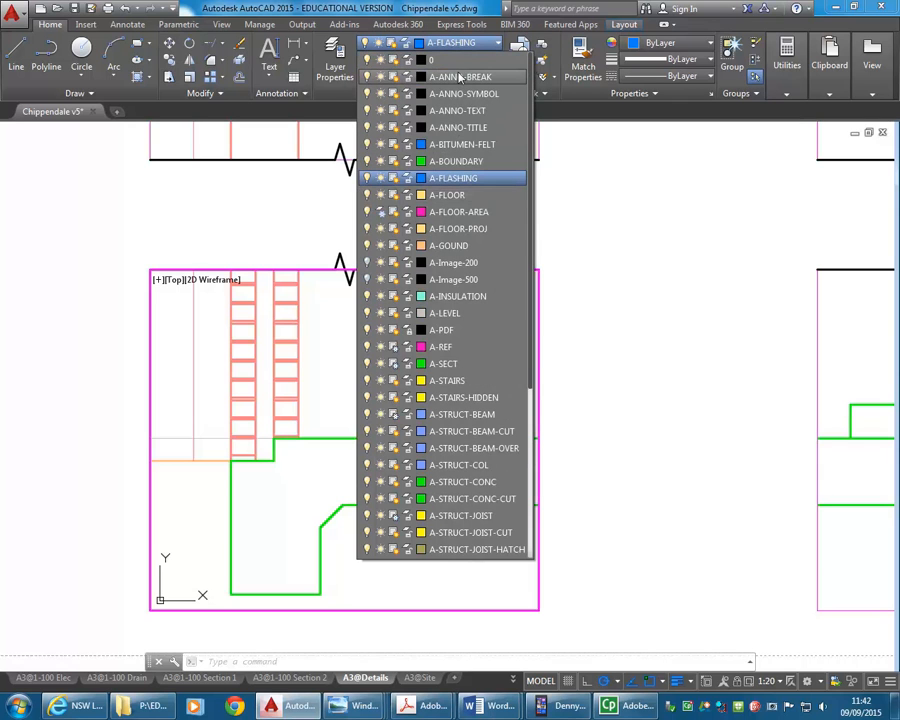
pyautogui.click(457, 111)
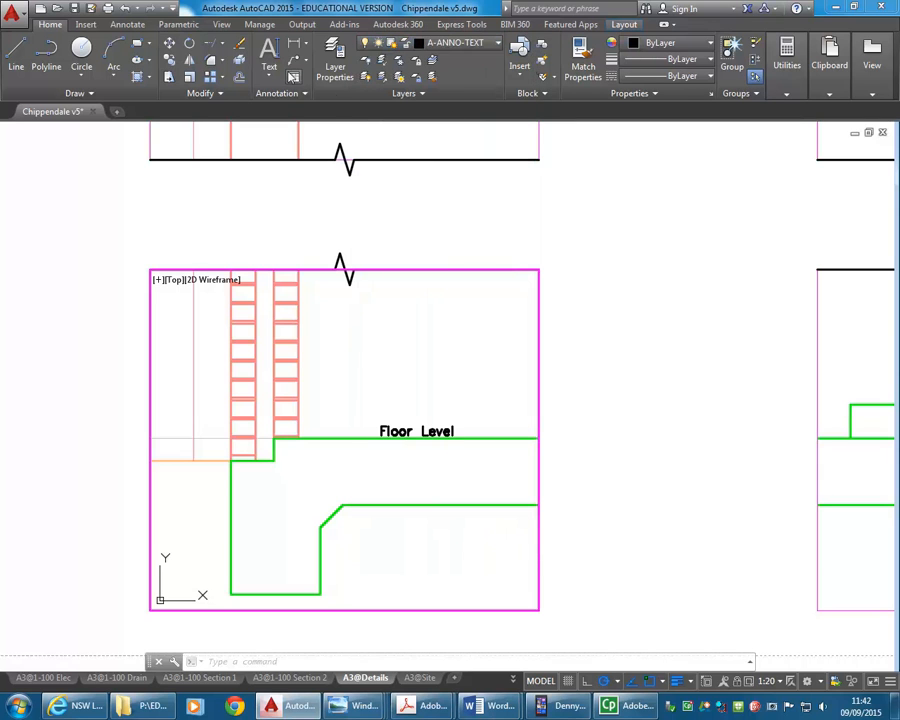
# Add single-line text reading Ground Level at the footing's outer upper corner, keeping the default rotation of 0.
pyautogui.click(269, 68)
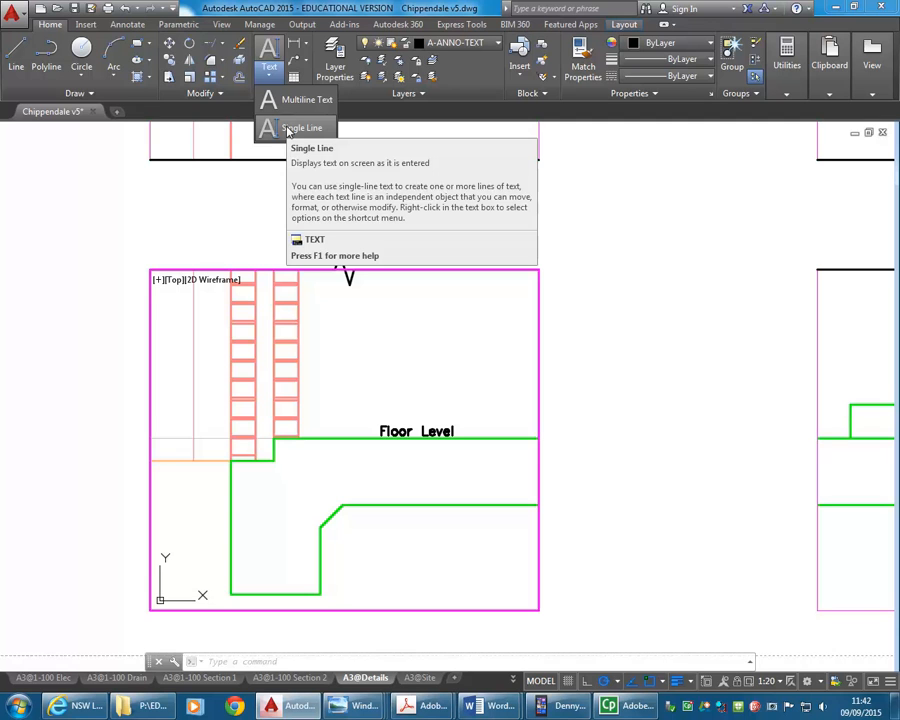
pyautogui.click(288, 129)
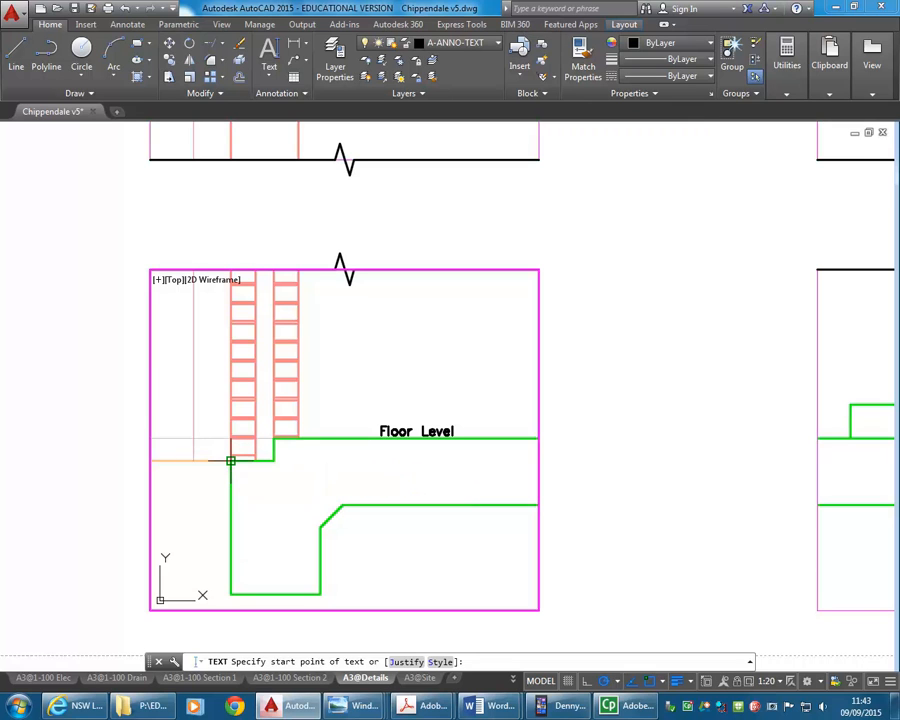
pyautogui.click(230, 461)
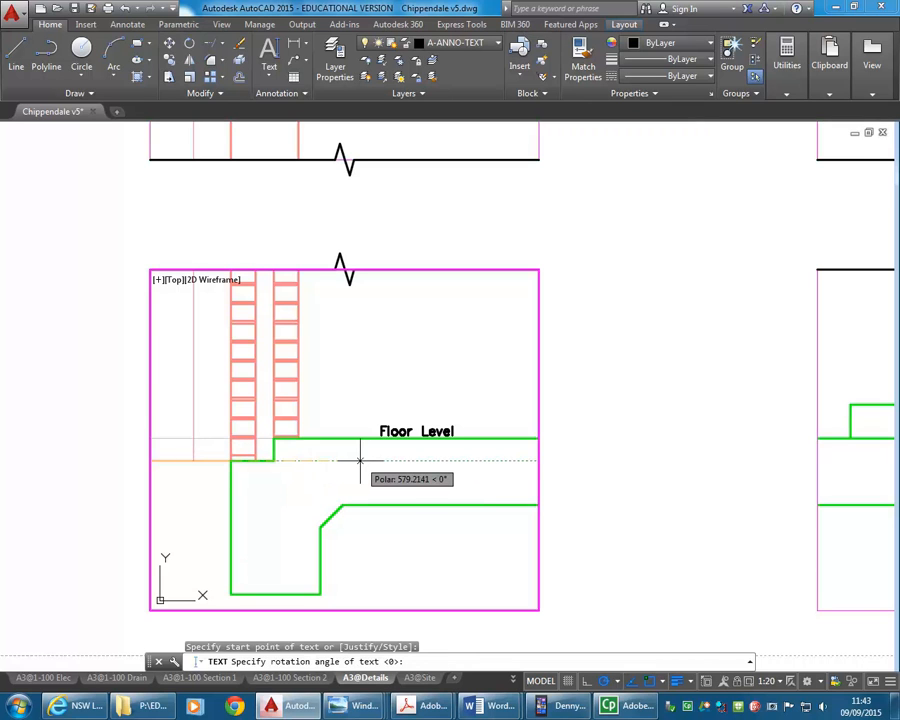
pyautogui.press('Return')
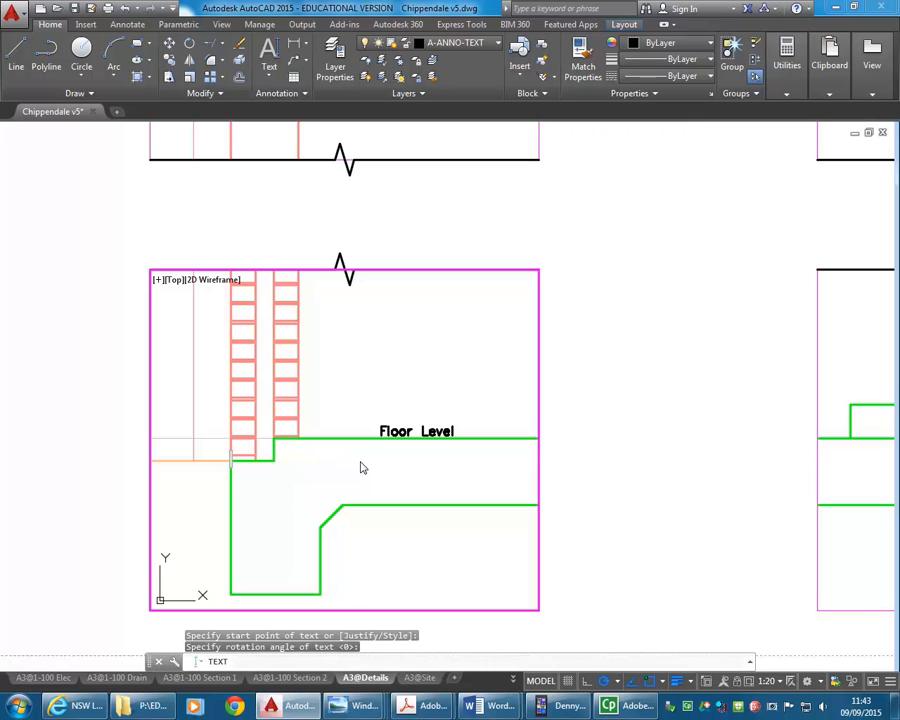
pyautogui.write('Ground Level')
pyautogui.press('Return')
pyautogui.press('Return')
# Move the Ground Level text horizontally outside the brick wall, along the ground line.
pyautogui.click(312, 457)
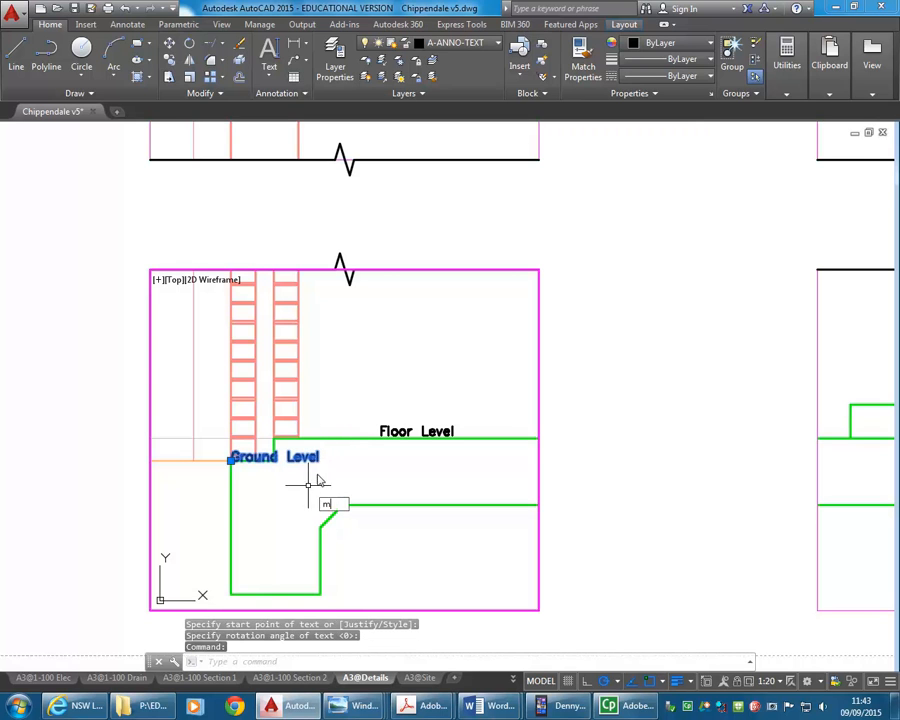
pyautogui.write('m')
pyautogui.press('Return')
pyautogui.click(489, 366)
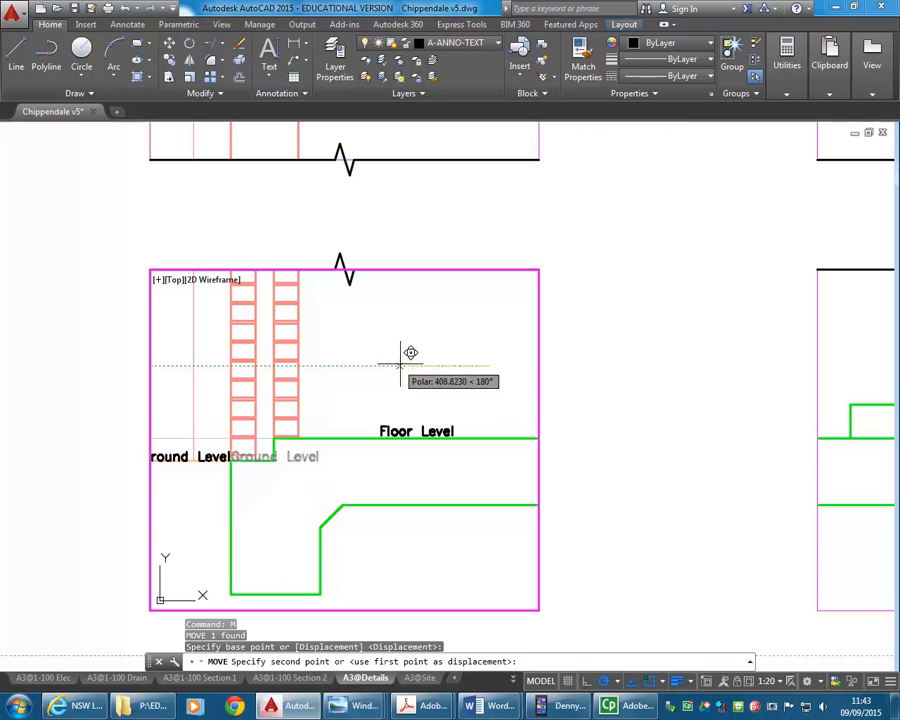
pyautogui.click(358, 366)
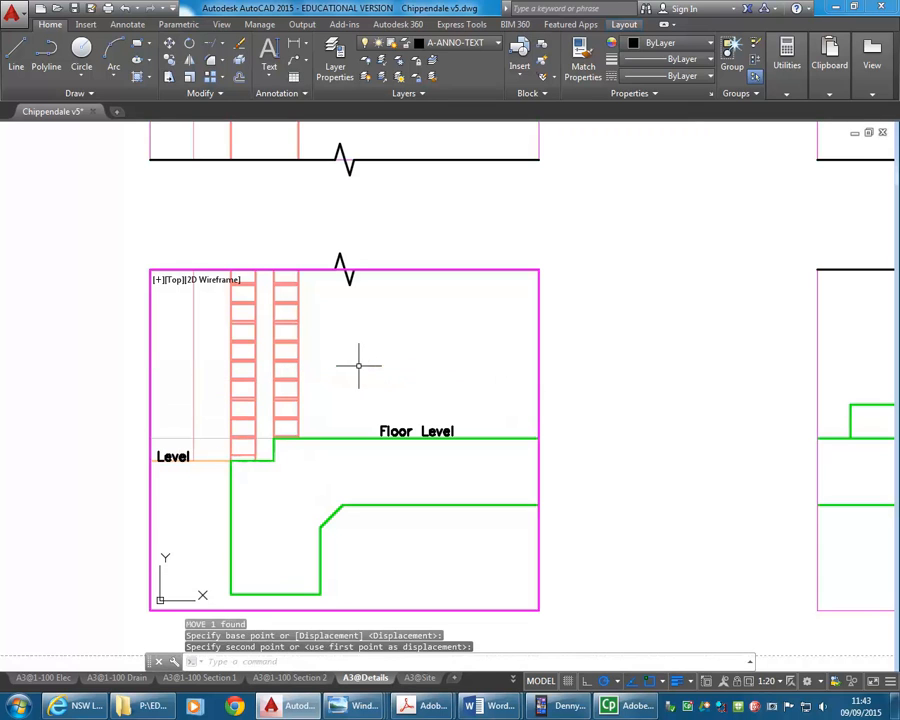
# Return to paper space and stretch the footing detail viewport's outer lower corner outward to reveal the whole Ground Level text.
pyautogui.doubleClick(117, 432)
pyautogui.click(150, 430)
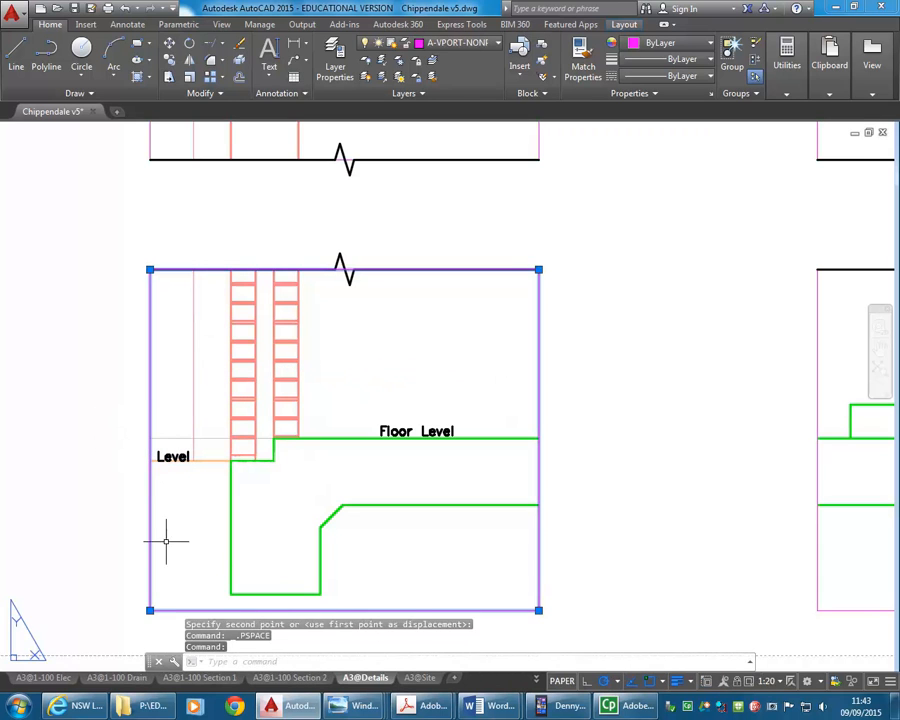
pyautogui.click(150, 610)
pyautogui.click(79, 598)
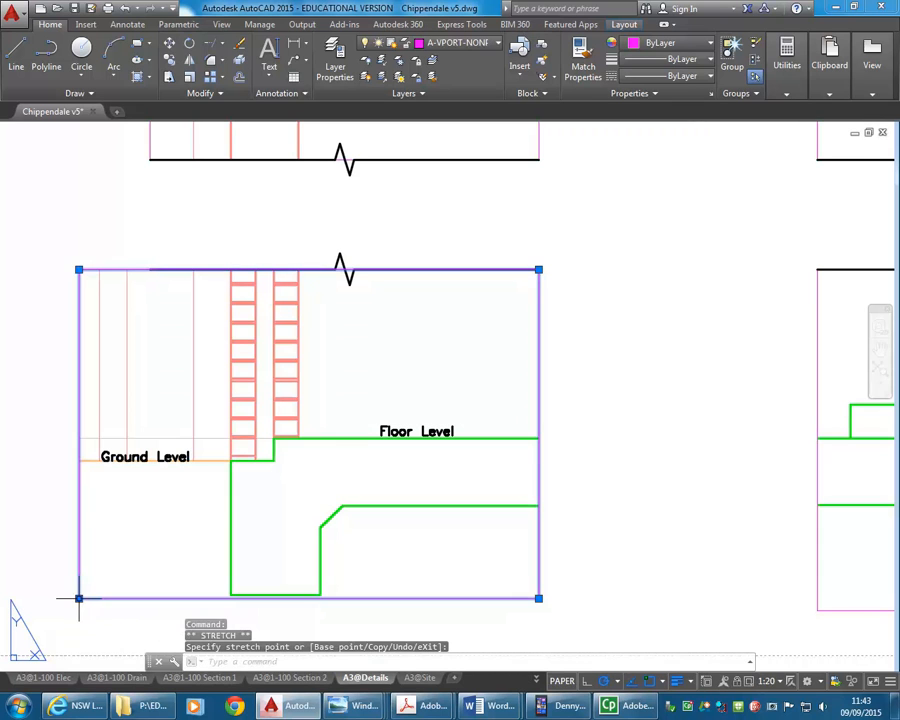
pyautogui.press('Escape')
pyautogui.press('Escape')
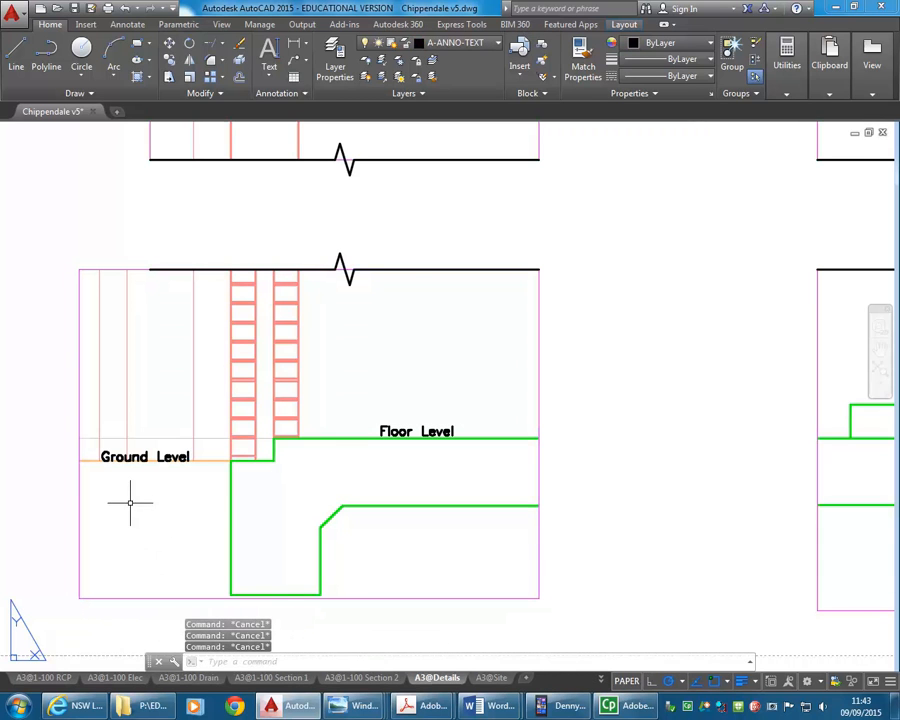
# Reactivate the footing detail viewport and move the Ground Level text slightly up, just above the ground line.
pyautogui.doubleClick(172, 539)
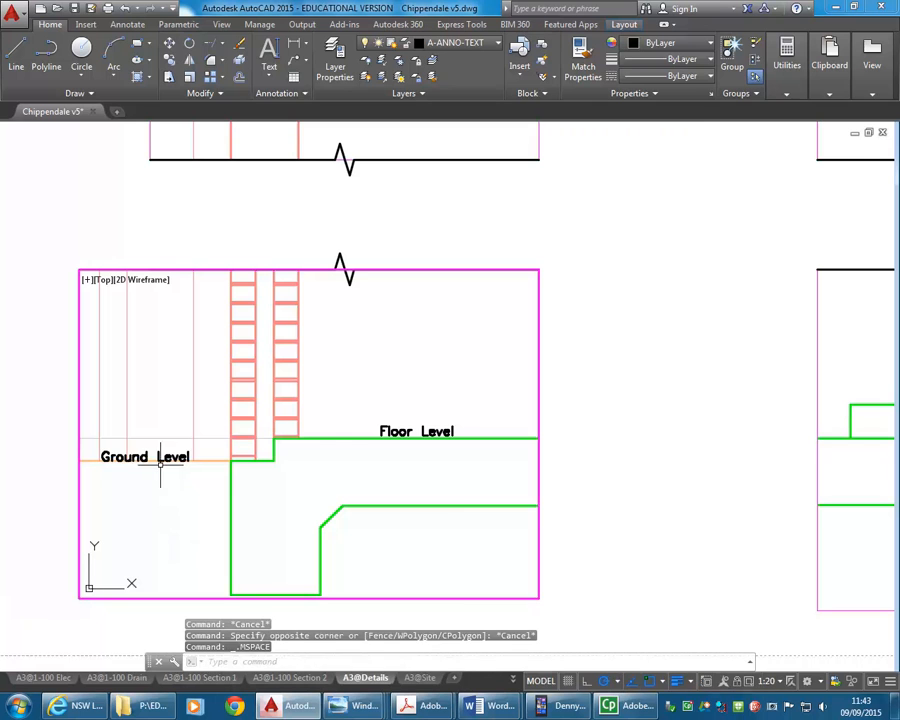
pyautogui.click(155, 454)
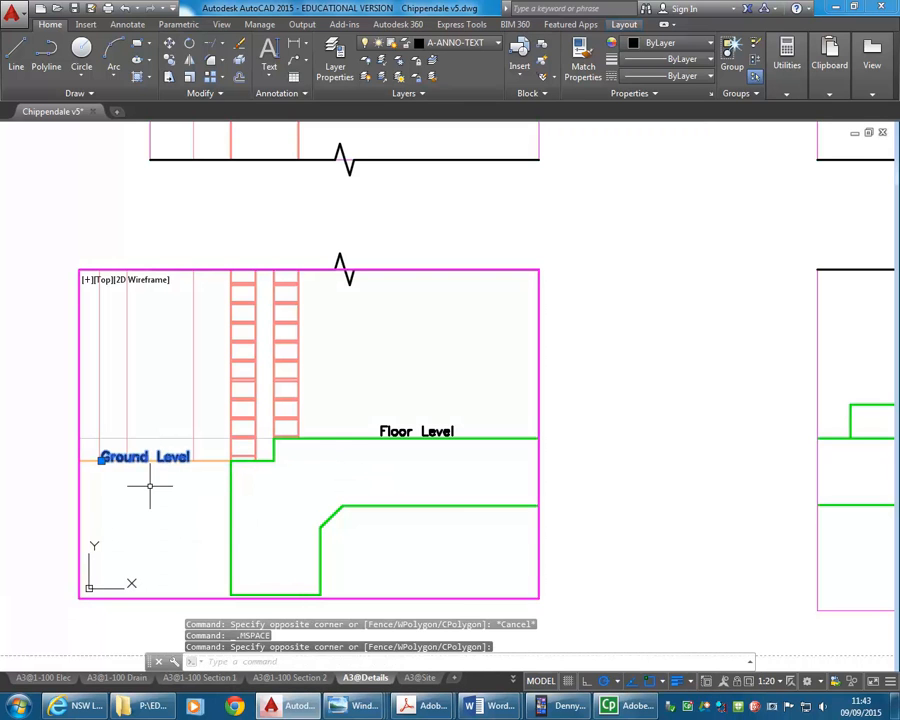
pyautogui.write('m')
pyautogui.press('Return')
pyautogui.click(156, 530)
pyautogui.press('Escape')
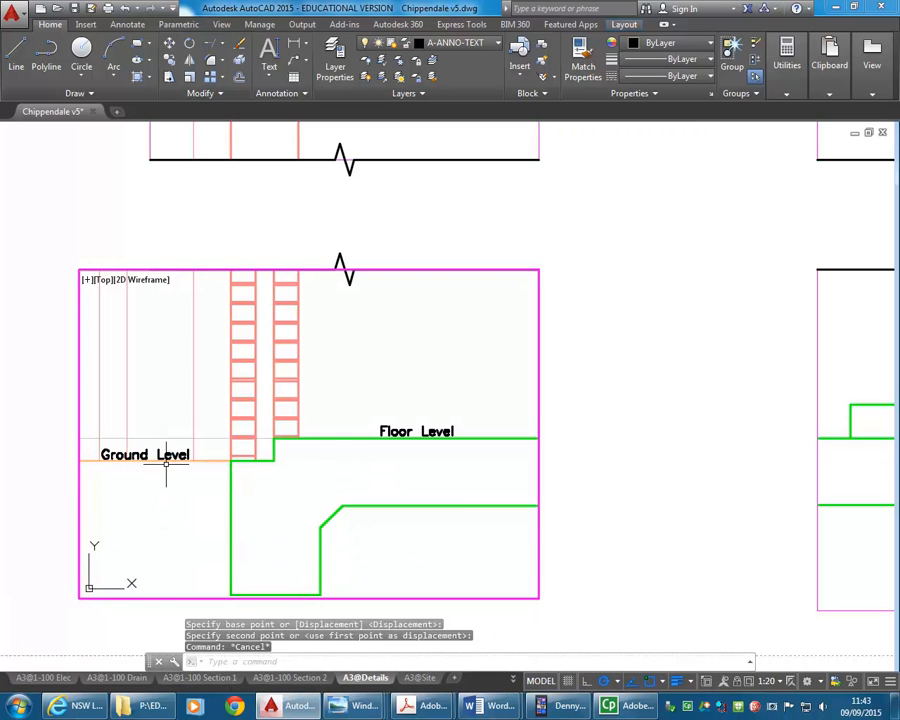
# Return to paper space and add a multileader reading Brickwork, pointing at the inner brick skin above the floor level.
pyautogui.doubleClick(687, 440)
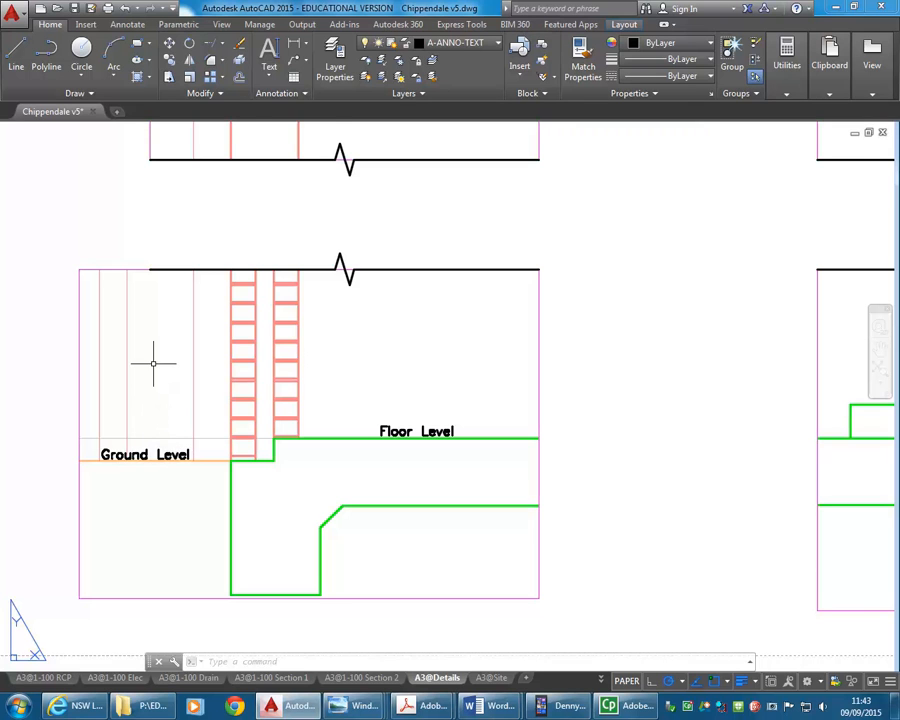
pyautogui.click(270, 67)
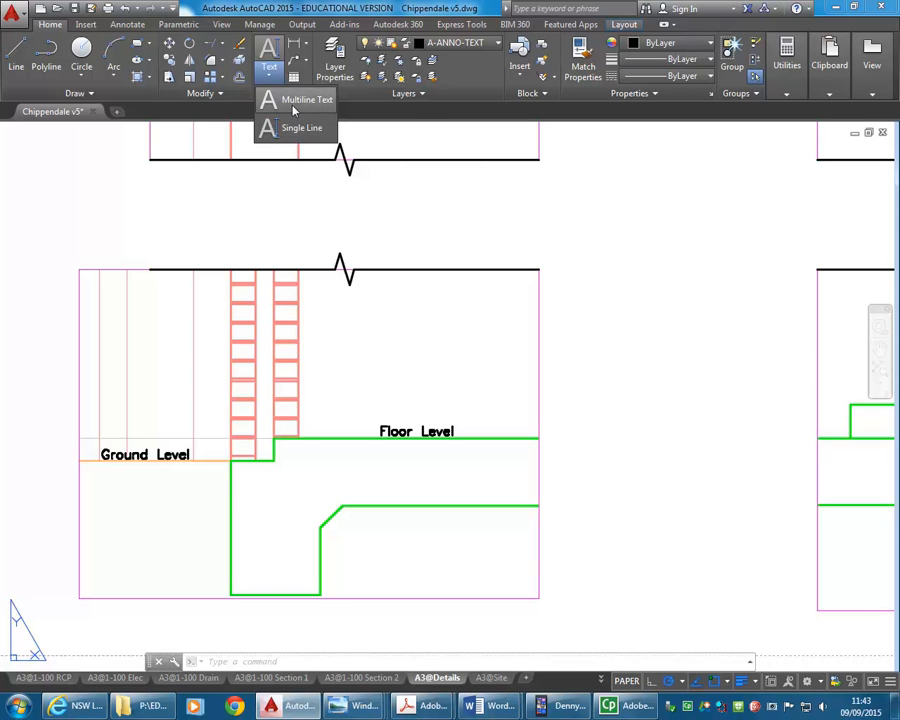
pyautogui.click(266, 78)
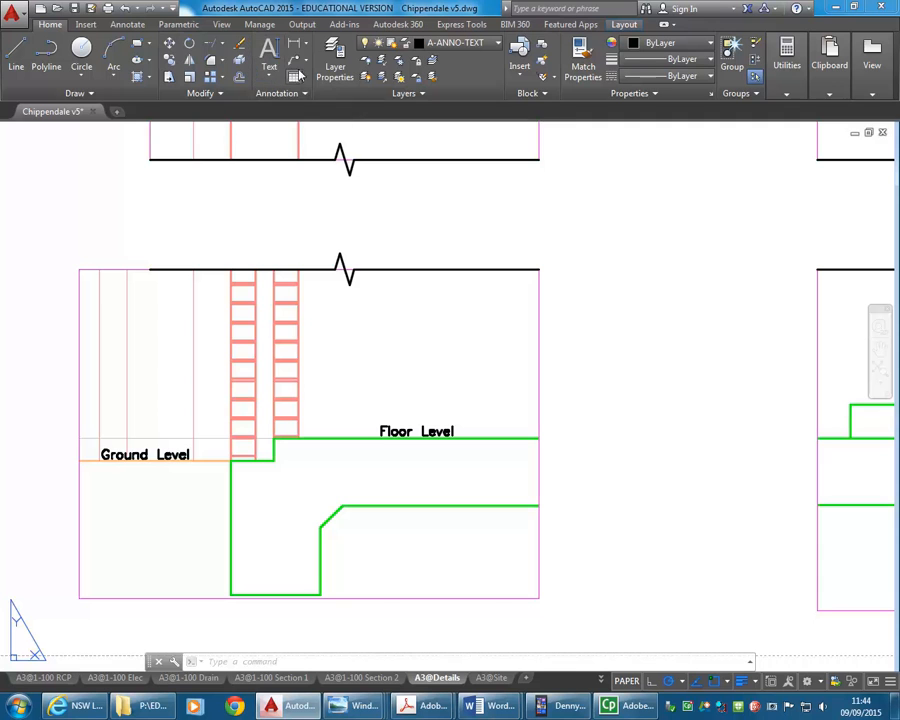
pyautogui.click(295, 62)
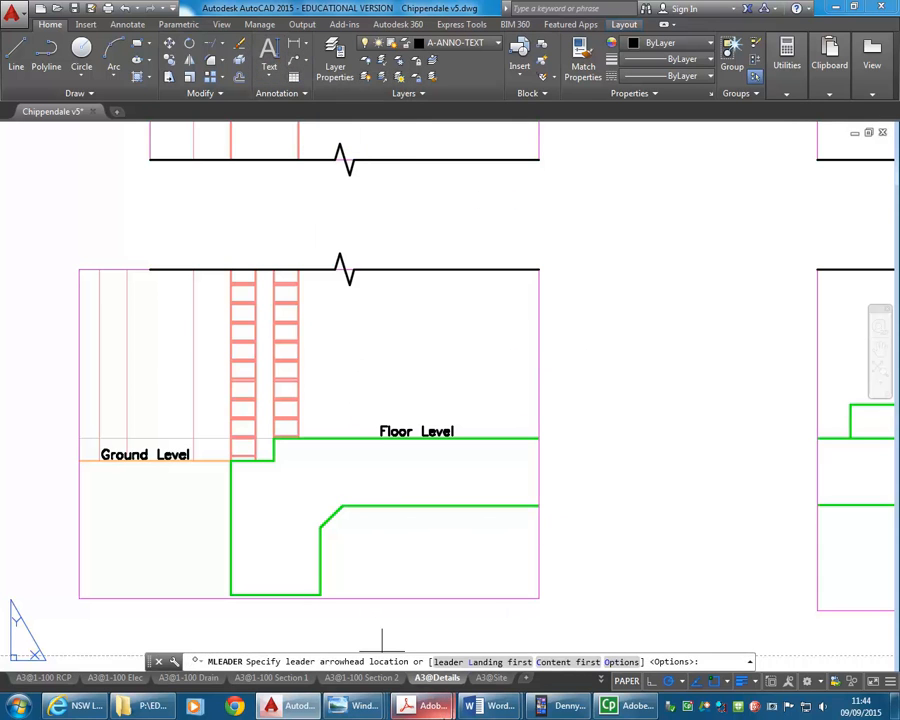
pyautogui.moveTo(425, 705)
pyautogui.moveTo(307, 641)
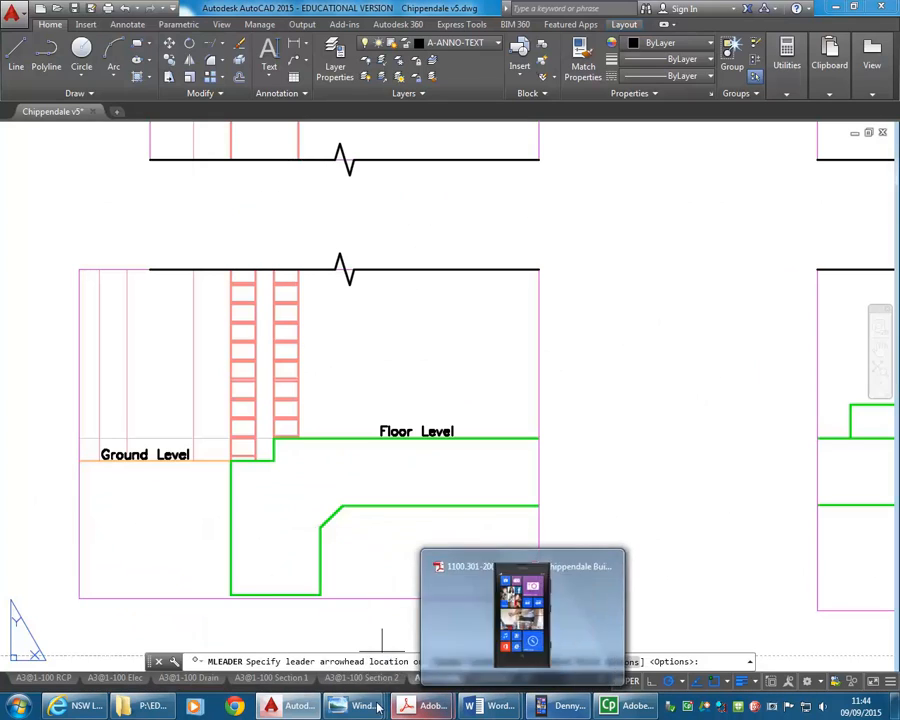
pyautogui.moveTo(355, 706)
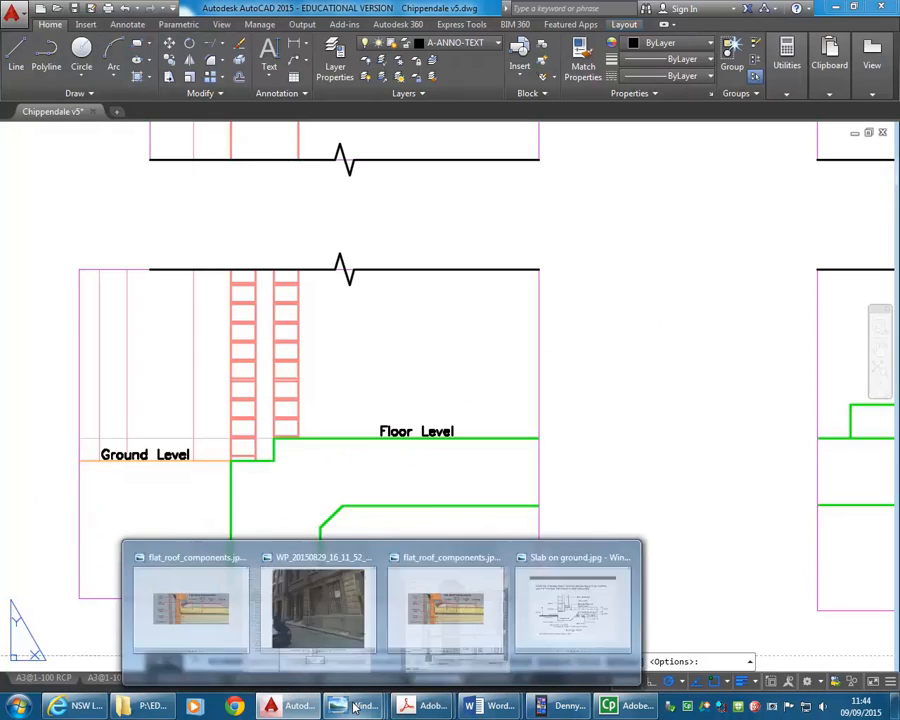
pyautogui.moveTo(578, 607)
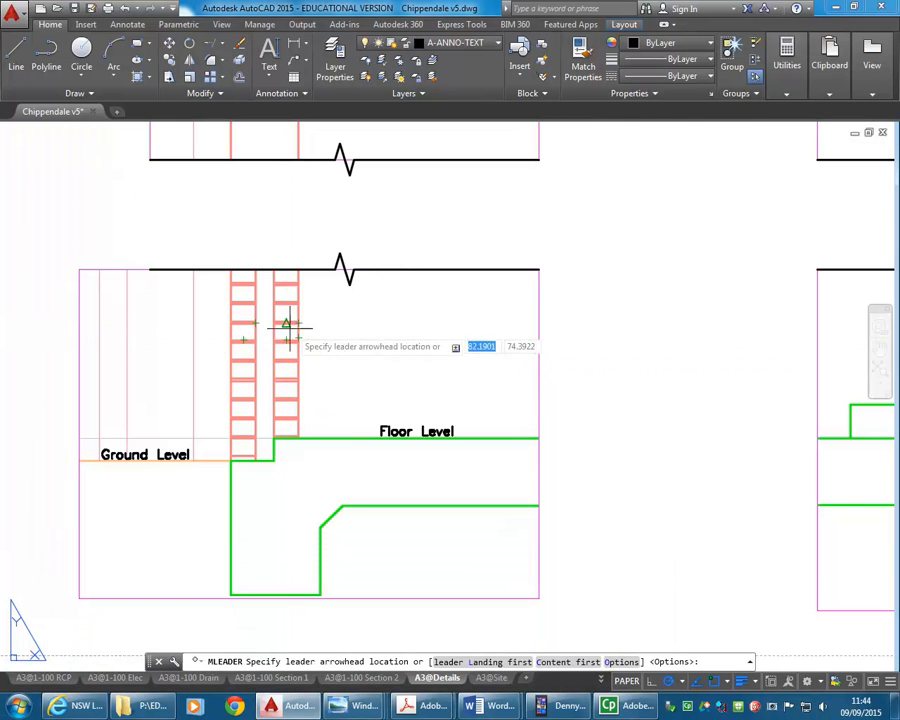
pyautogui.scroll(2, 287, 328)
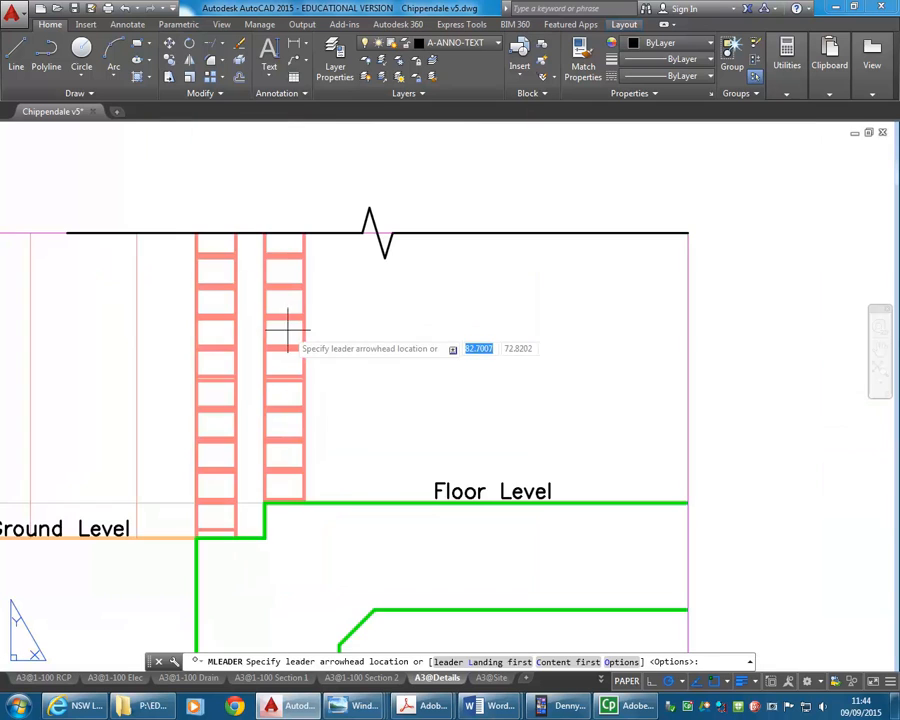
pyautogui.click(291, 330)
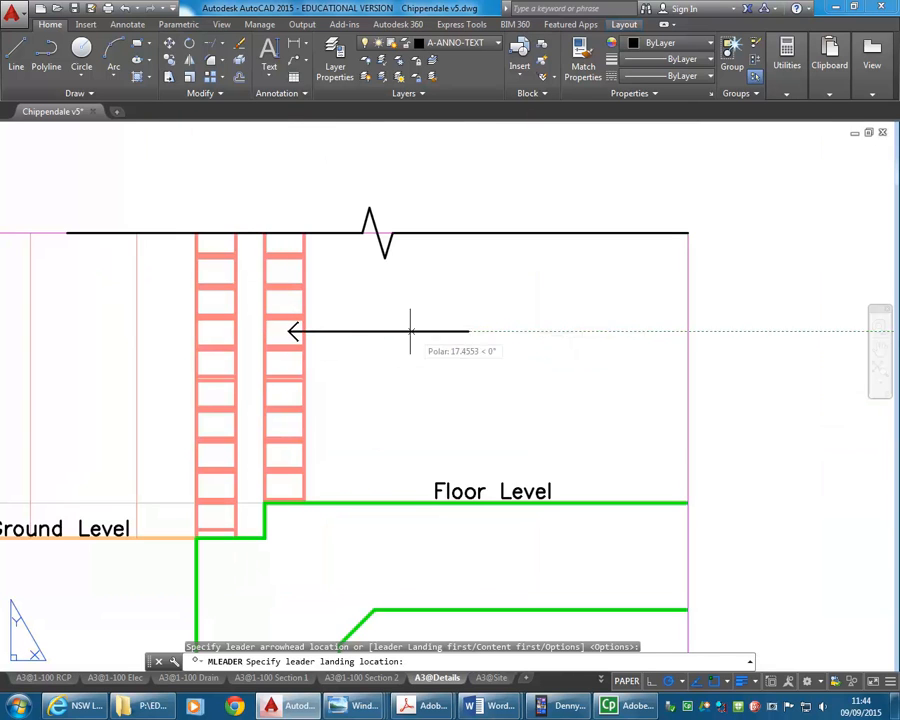
pyautogui.click(352, 372)
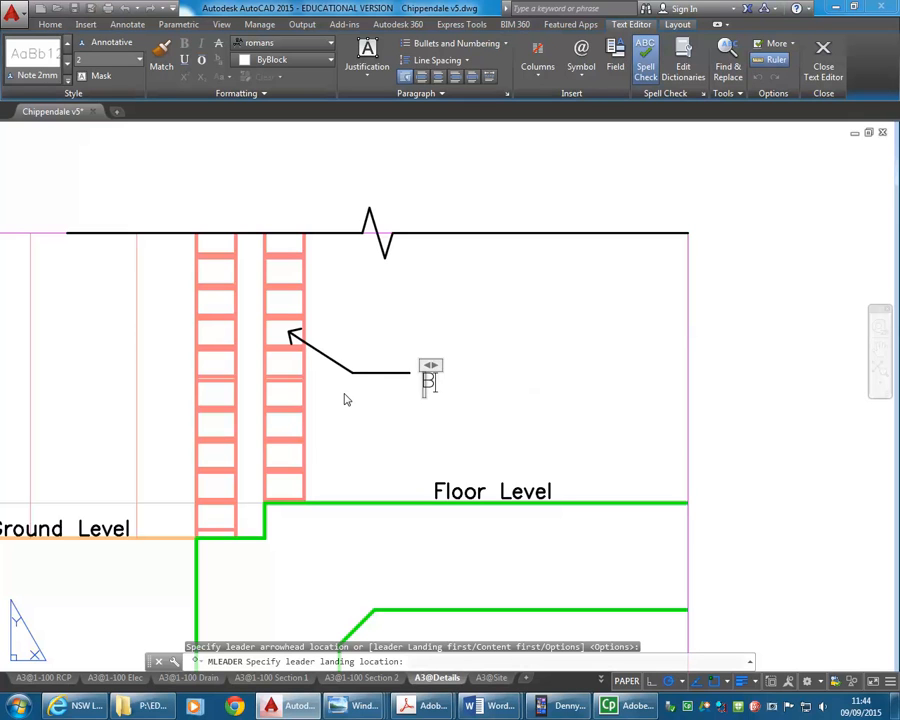
pyautogui.write('Brickwork')
pyautogui.press('Return')
pyautogui.press('BackSpace')
pyautogui.click(344, 398)
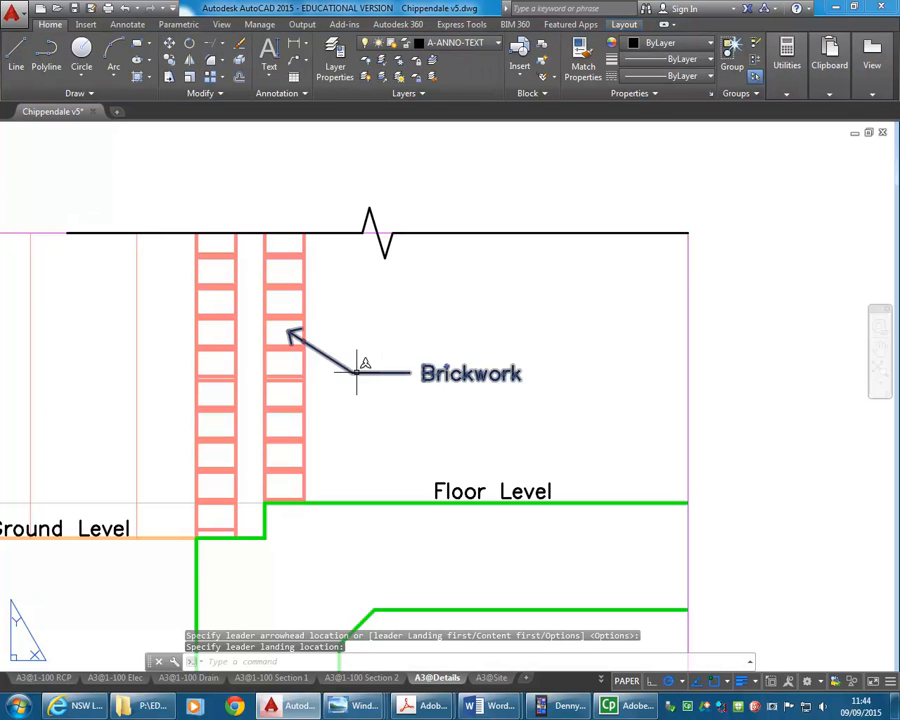
pyautogui.scroll(-2, 352, 380)
pyautogui.click(328, 352)
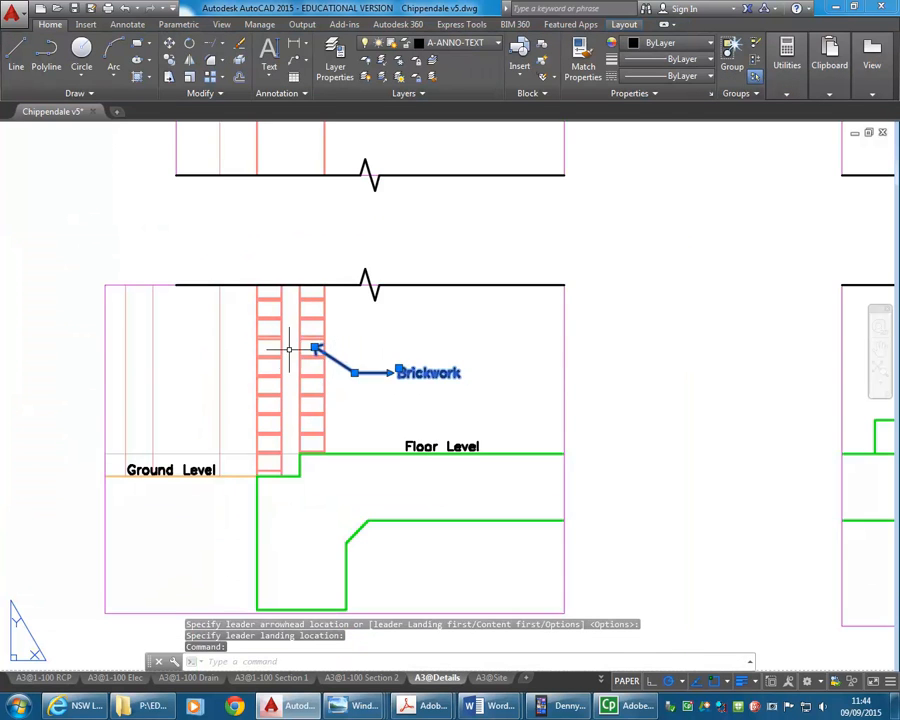
pyautogui.scroll(2, 290, 348)
pyautogui.scroll(2, 340, 365)
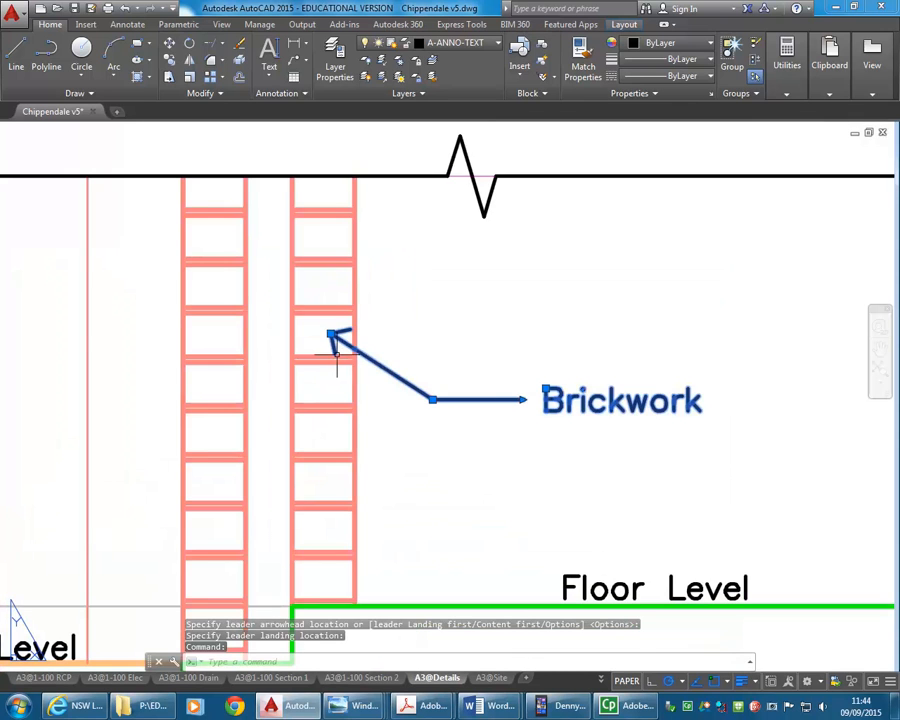
pyautogui.scroll(-3, 420, 385)
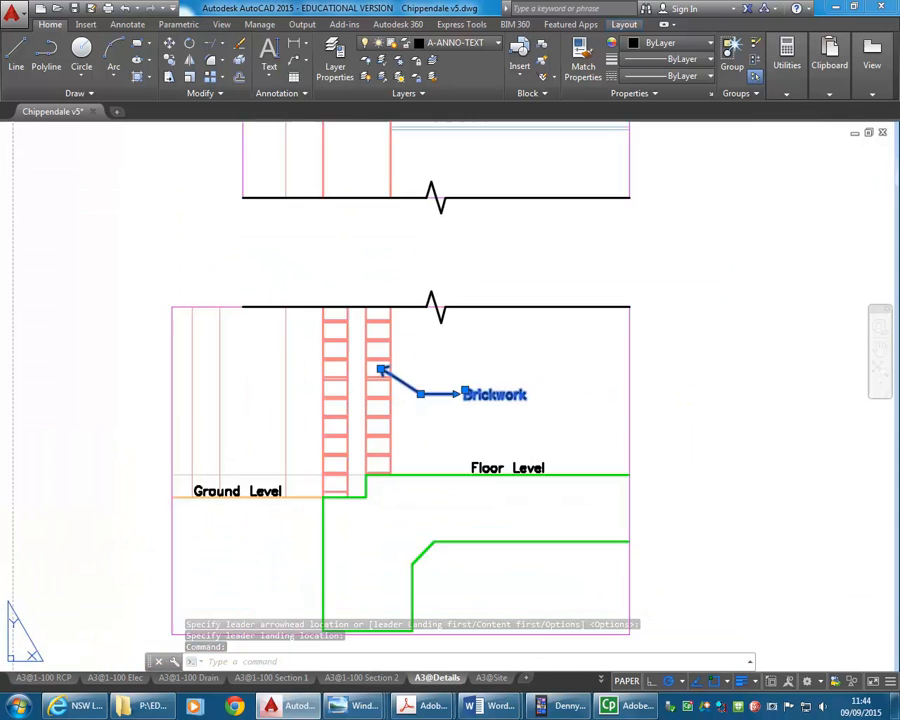
pyautogui.press('Escape')
pyautogui.press('Escape')
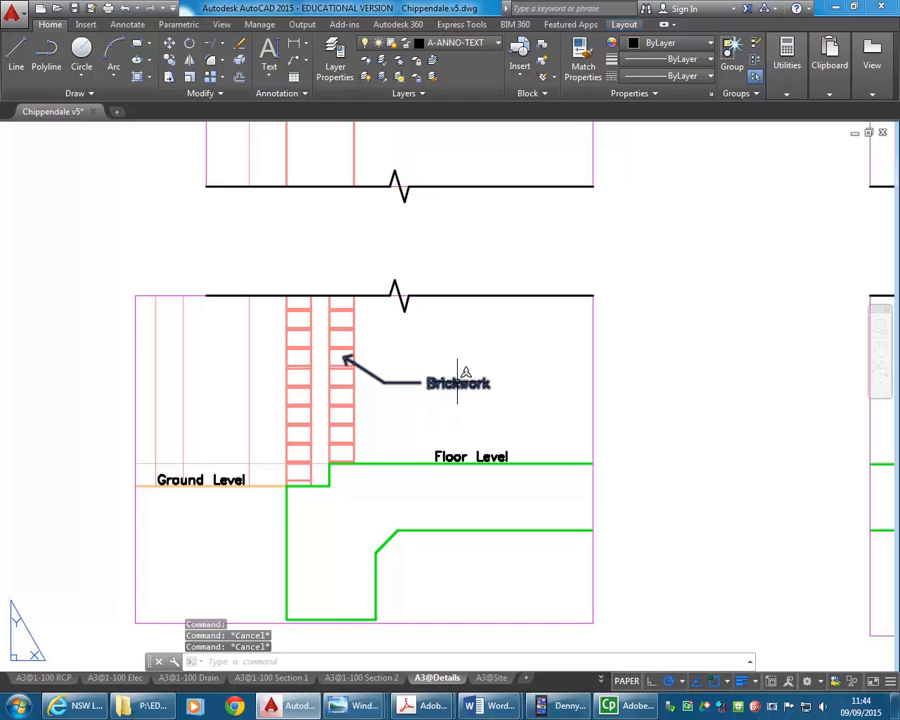
# Edit the Brickwork leader text to read Cavity brickwork.
pyautogui.doubleClick(455, 387)
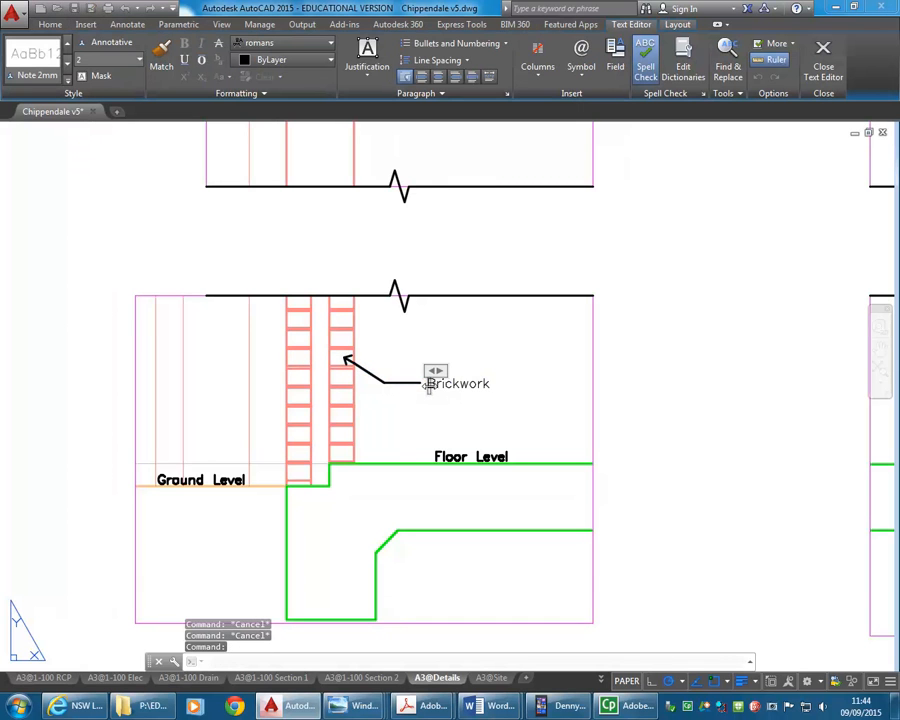
pyautogui.write('Cavity')
pyautogui.press('Delete')
pyautogui.write('b')
pyautogui.click(482, 406)
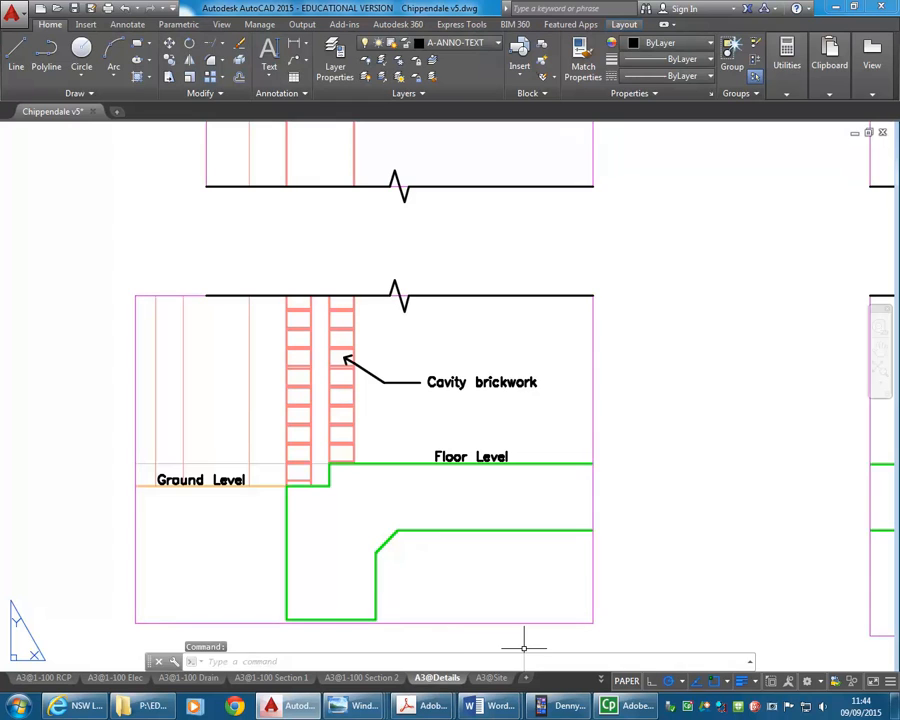
# Add a multileader reading Concrete slab on ground below the slab, with its arrowhead inside the slab near the footing's chamfer.
pyautogui.moveTo(525, 648)
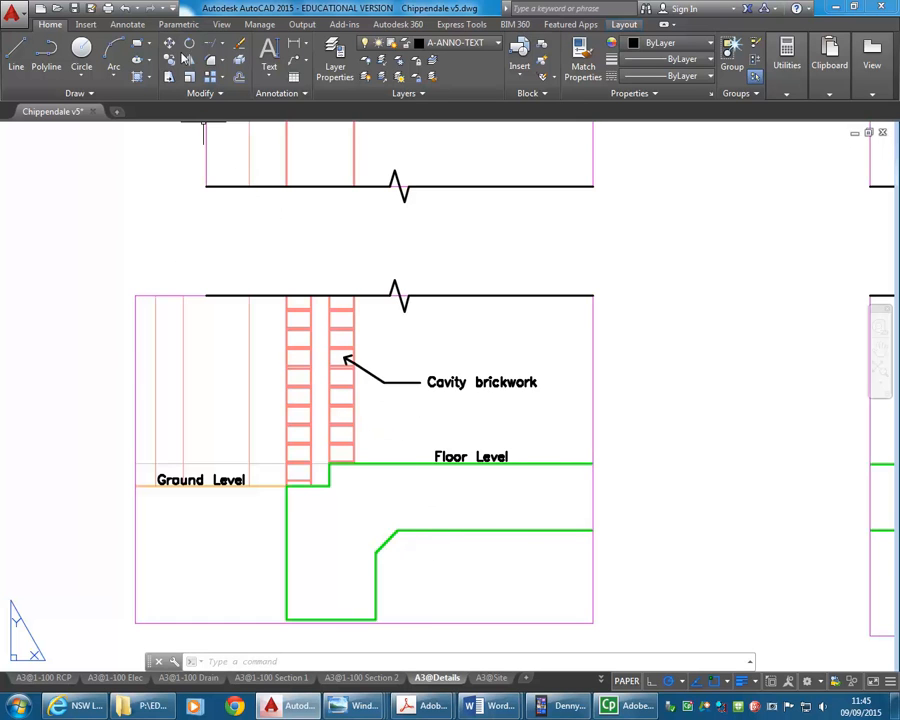
pyautogui.click(295, 60)
pyautogui.click(403, 510)
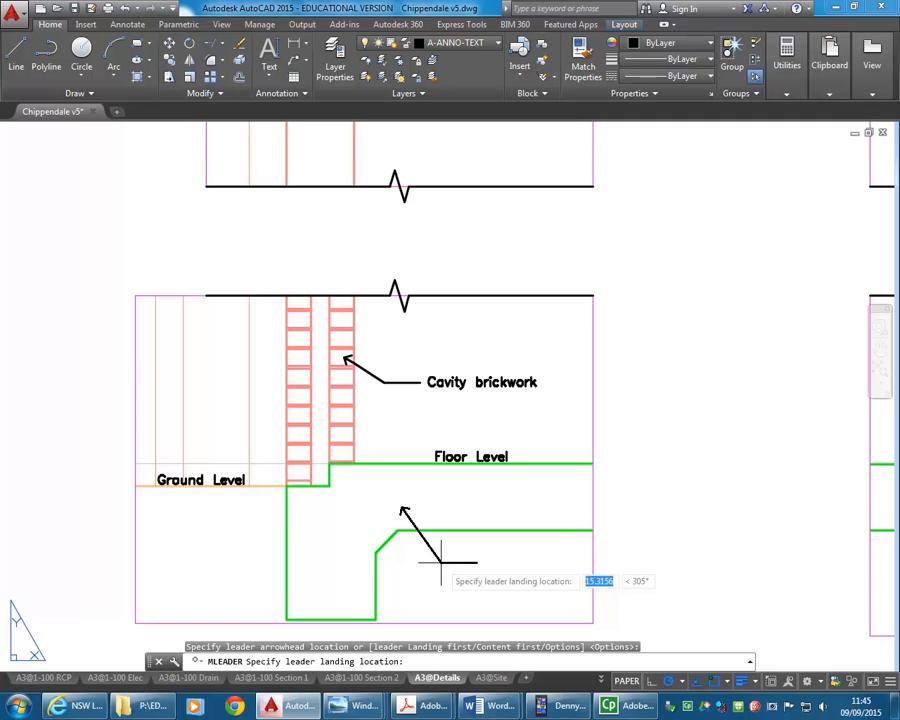
pyautogui.click(440, 562)
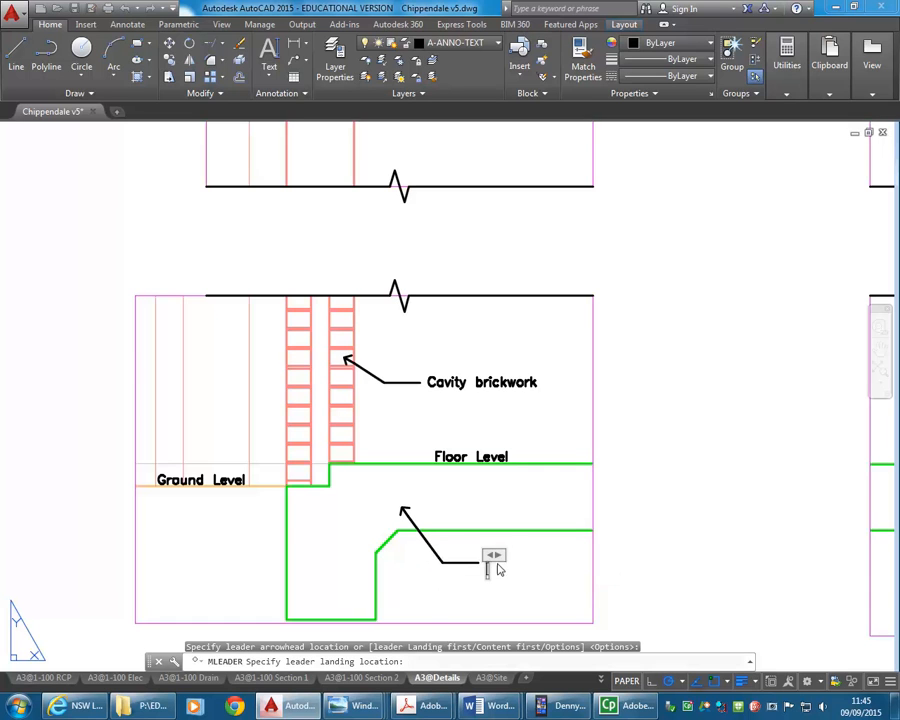
pyautogui.write('Concrete ')
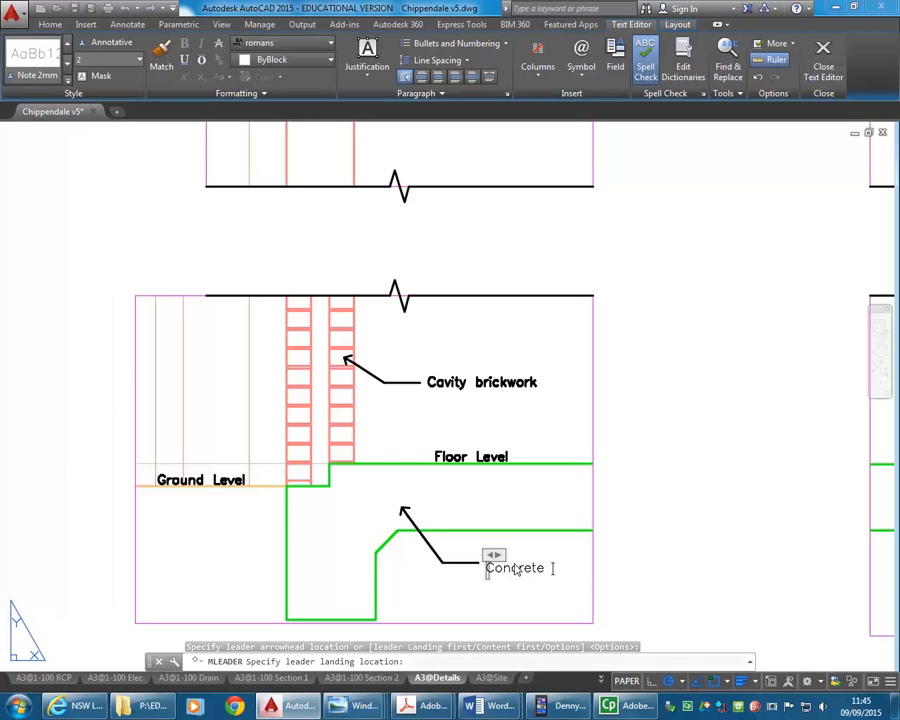
pyautogui.write('slab')
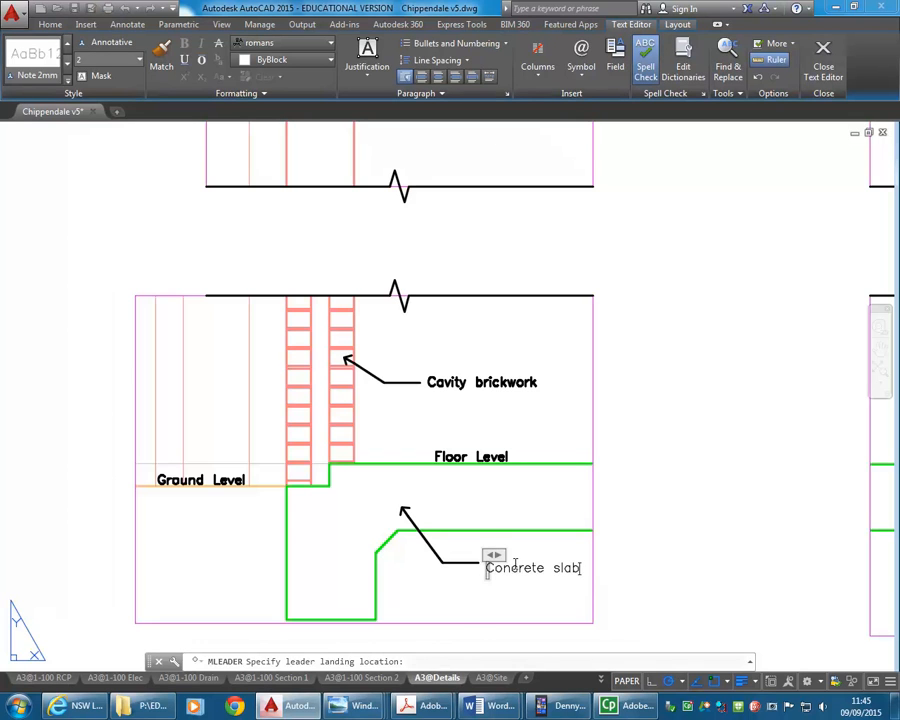
pyautogui.write(' on ground')
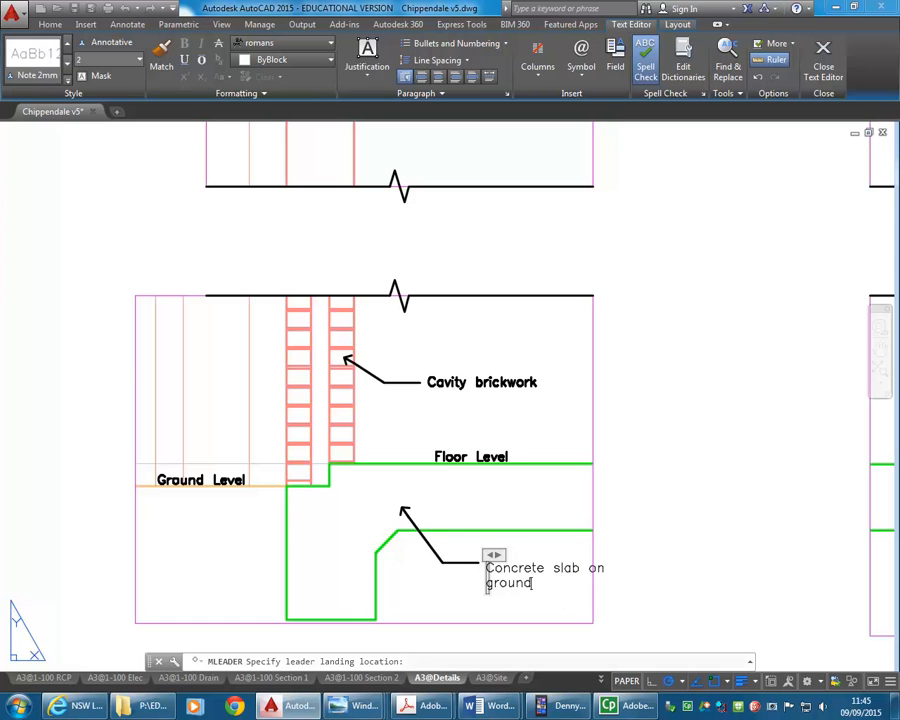
pyautogui.click(590, 604)
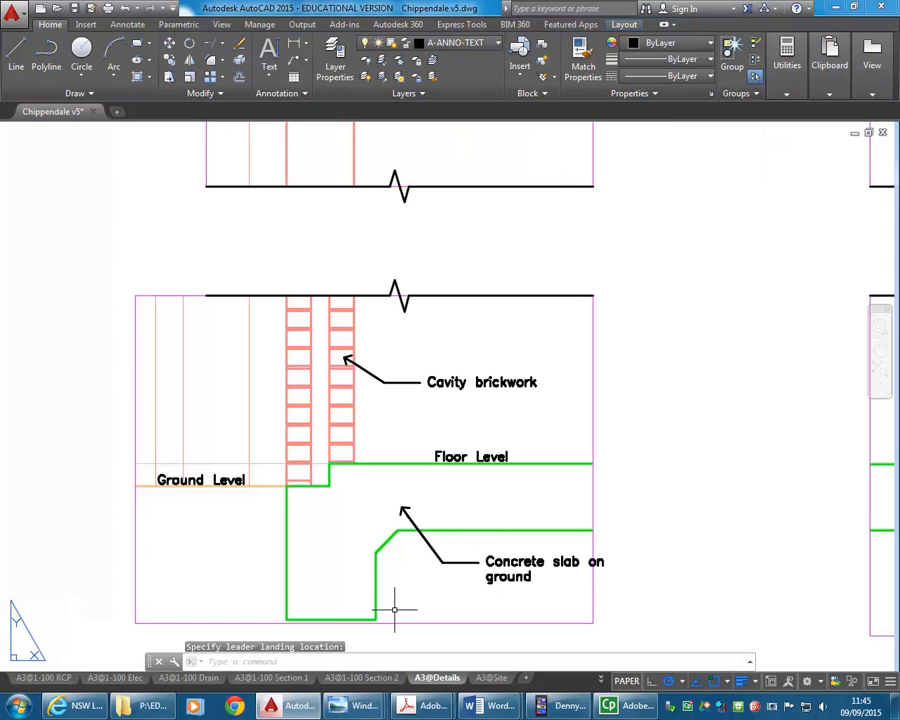
# Stretch the Concrete slab on ground leader's arrowhead down toward its landing, just above the slab's underside.
pyautogui.click(408, 514)
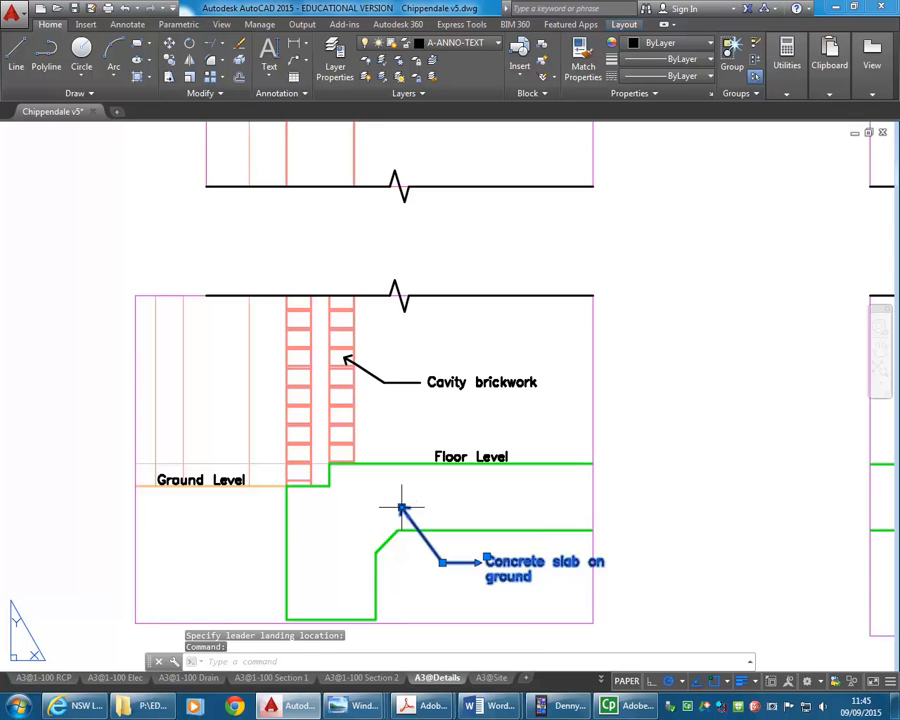
pyautogui.click(402, 509)
pyautogui.press('Escape')
pyautogui.press('Escape')
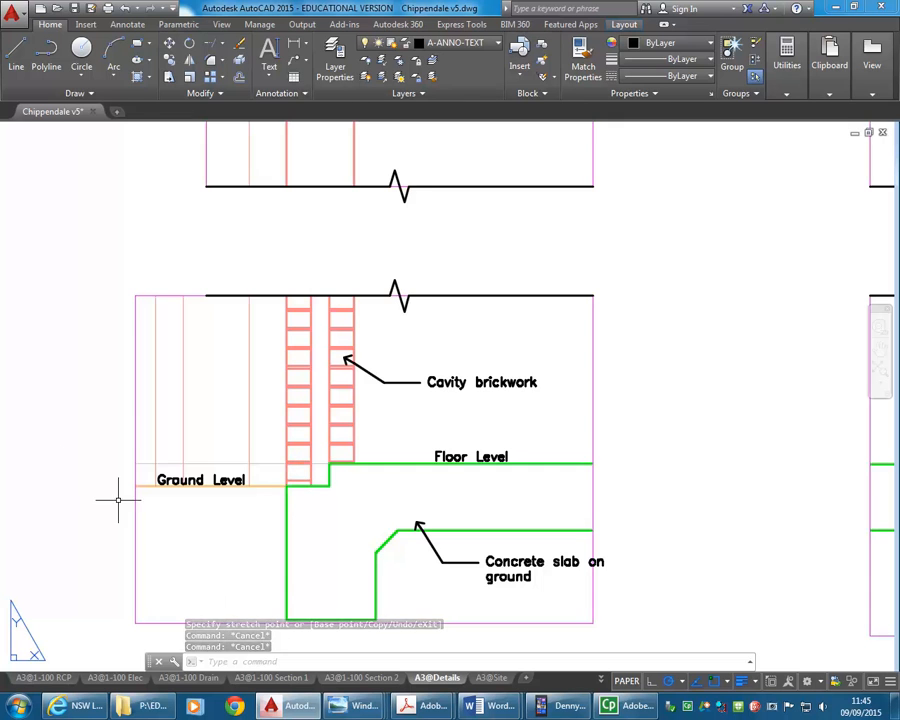
# Stretch the footing detail viewport's outer upper corner horizontally inward toward the brick wall, narrowing the viewport.
pyautogui.moveTo(88, 405); pyautogui.dragTo(133, 406, button='middle')
pyautogui.scroll(-3, 133, 406)
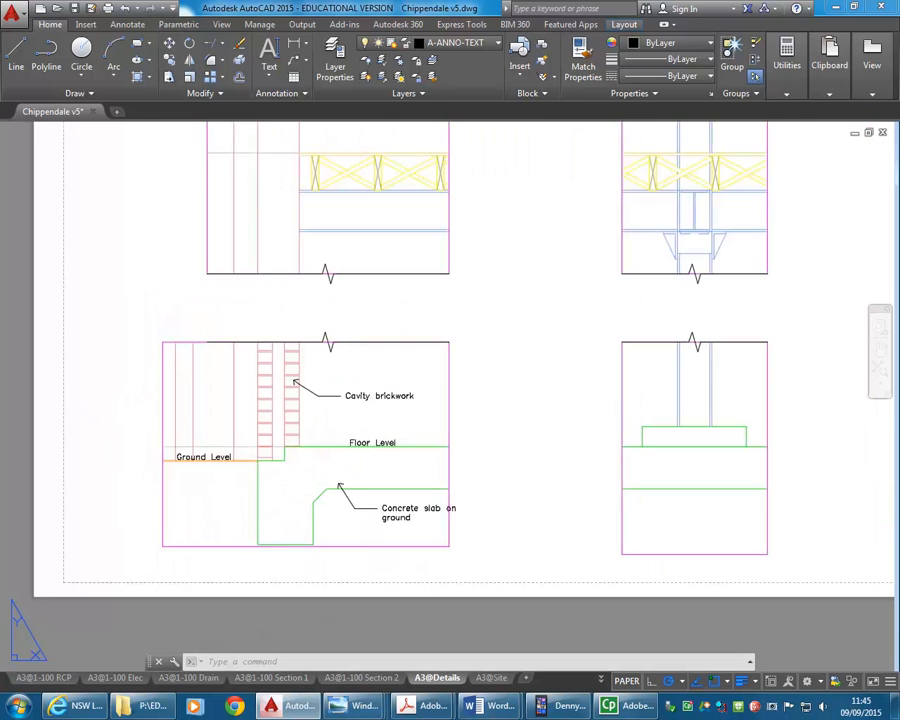
pyautogui.scroll(-3, 183, 402)
pyautogui.scroll(2, 183, 402)
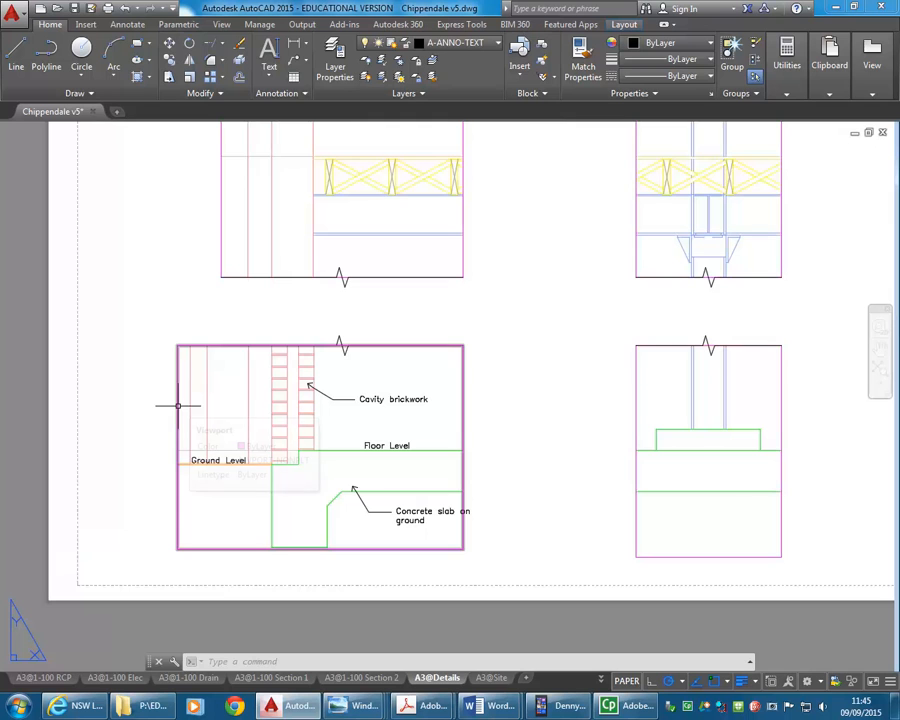
pyautogui.click(178, 407)
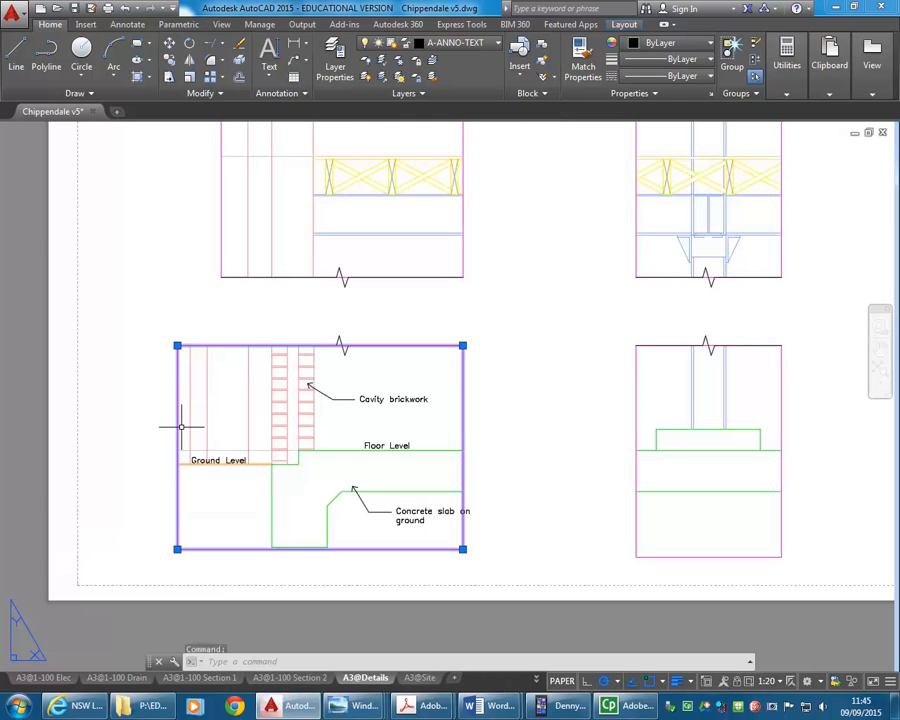
pyautogui.click(177, 345)
pyautogui.click(211, 346)
pyautogui.press('Escape')
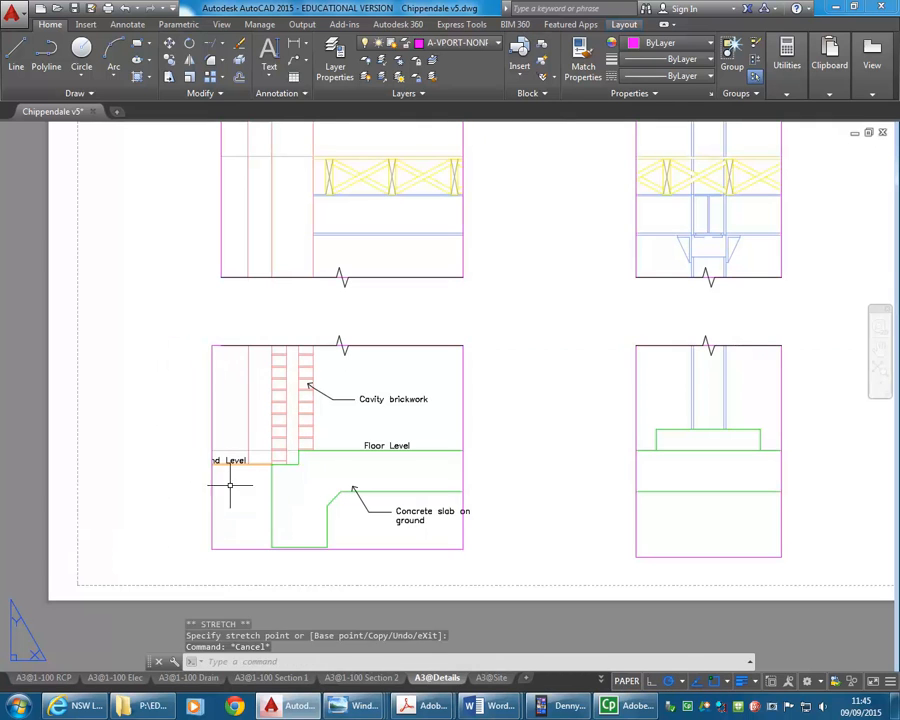
# Cut the Ground Level text out of the footing detail's model space and return to paper space.
pyautogui.doubleClick(228, 445)
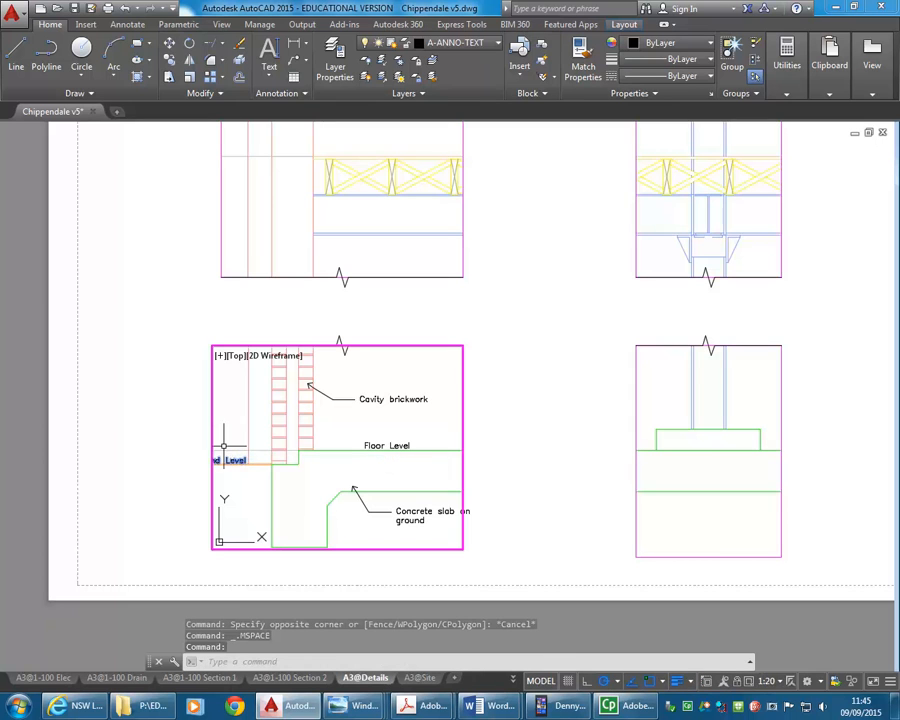
pyautogui.rightClick(238, 426)
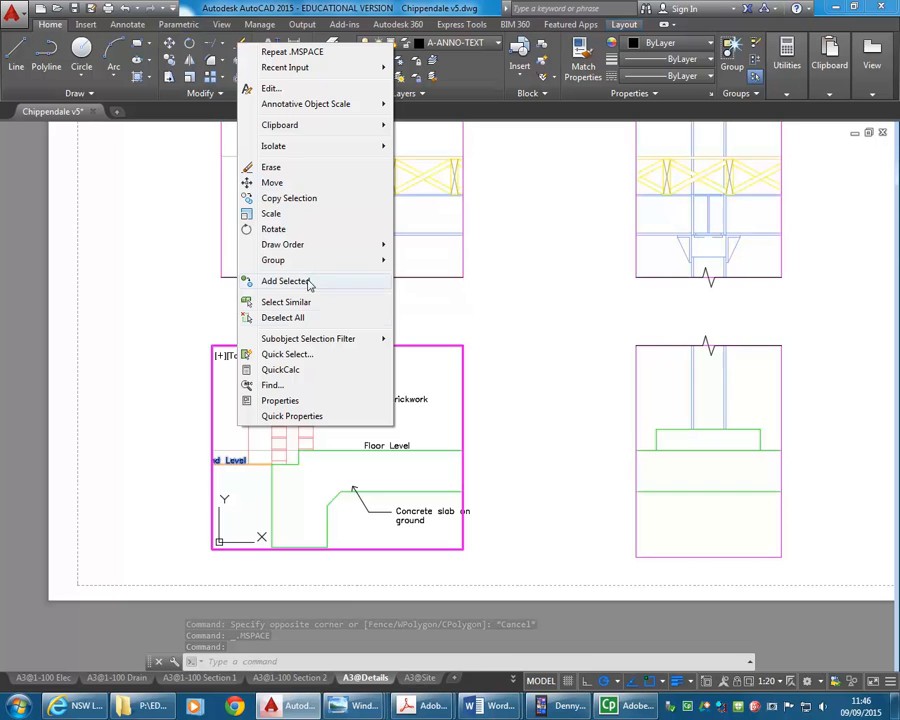
pyautogui.moveTo(300, 125)
pyautogui.click(455, 130)
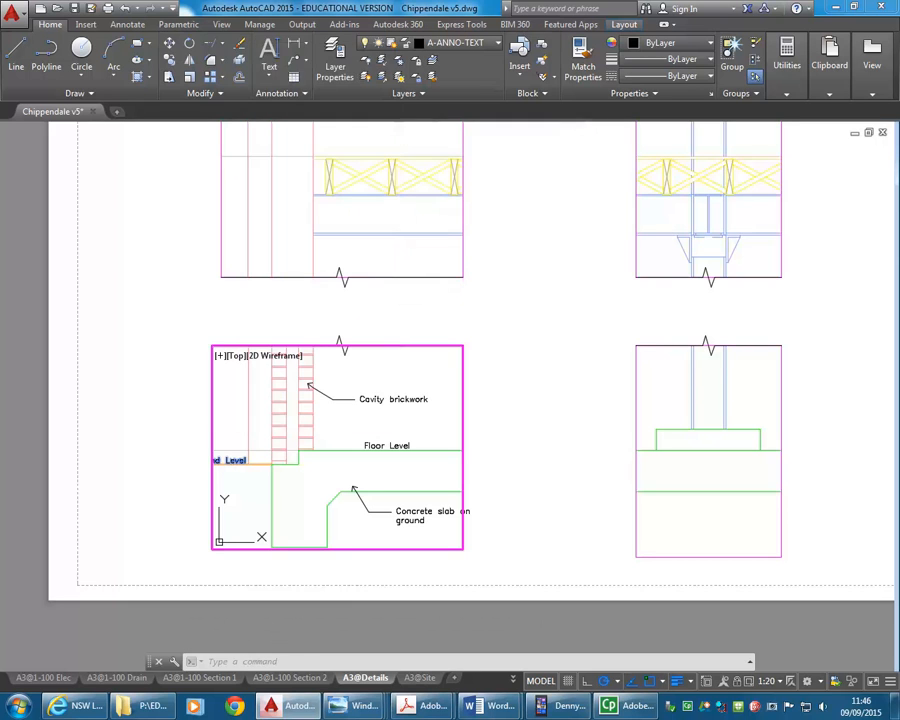
pyautogui.doubleClick(190, 438)
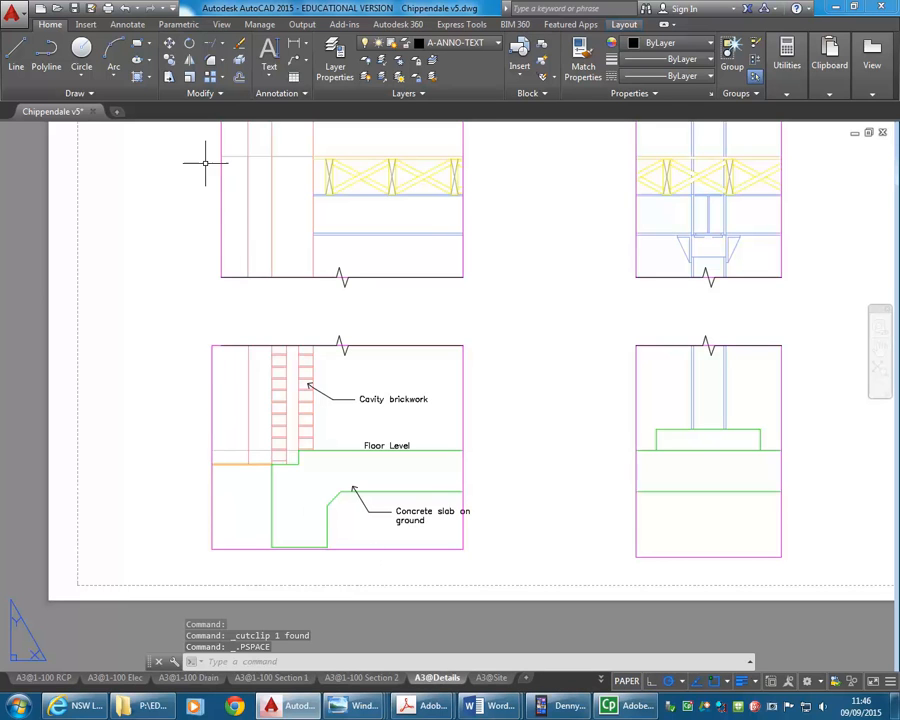
# Try to paste the cut Ground Level text into paper space just outside the footing viewport, beside the ground line.
pyautogui.rightClick(180, 424)
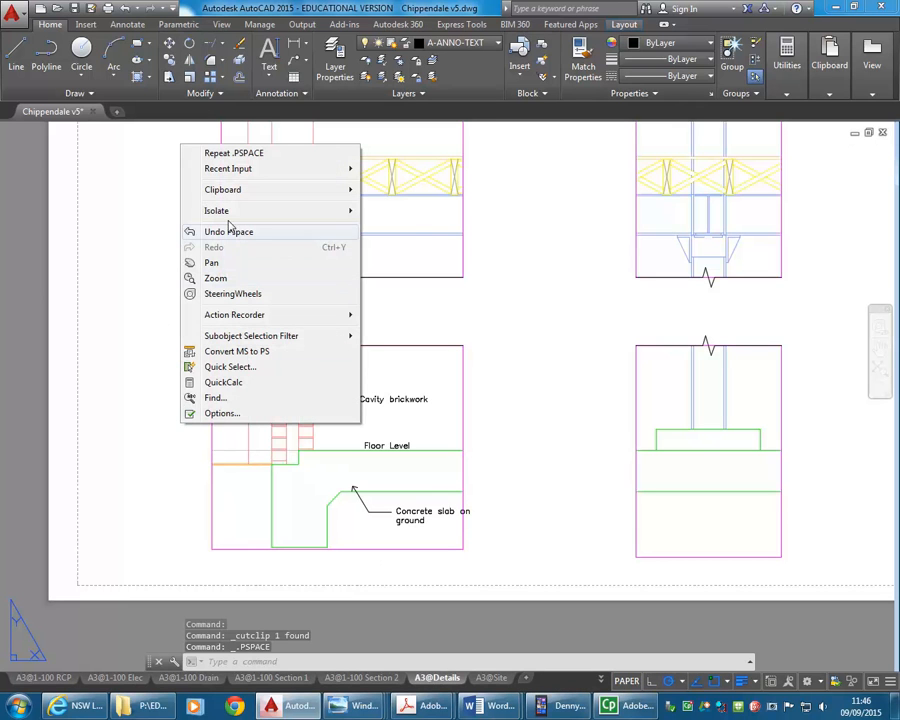
pyautogui.moveTo(232, 197)
pyautogui.click(392, 235)
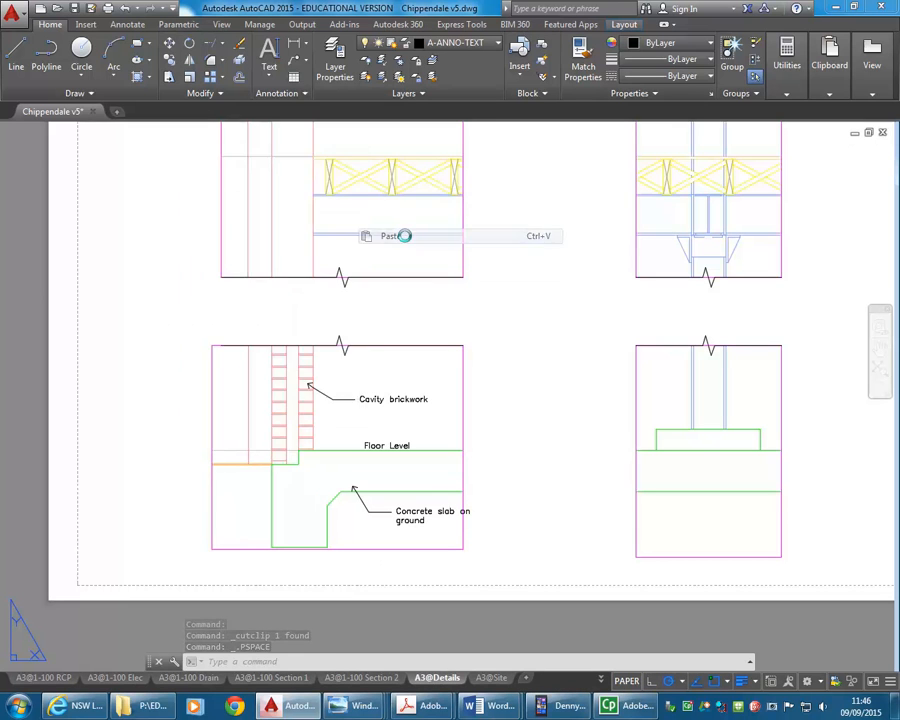
pyautogui.click(196, 461)
pyautogui.click(152, 441)
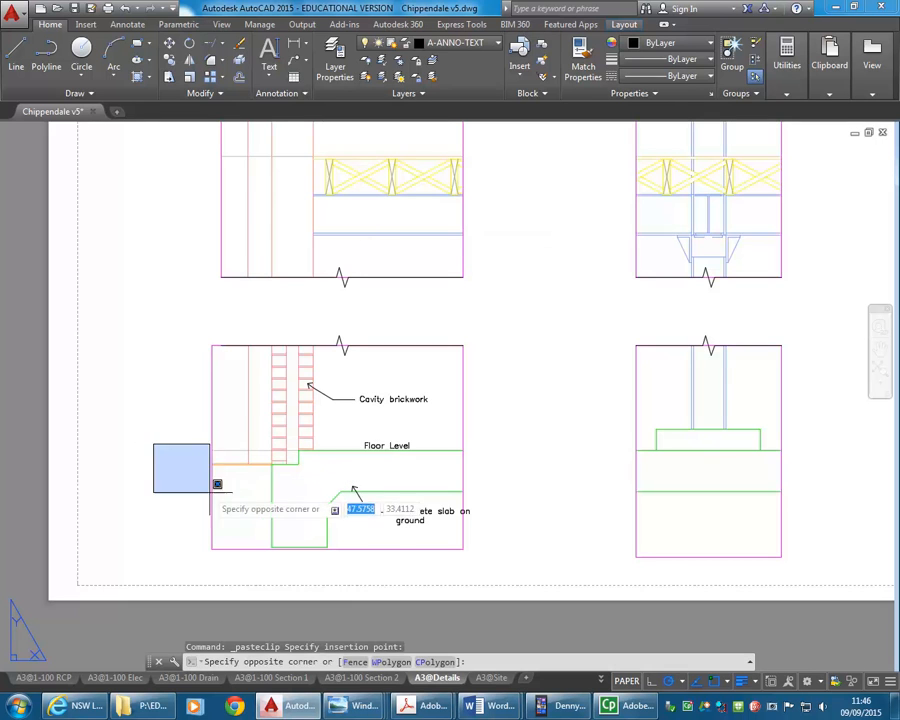
pyautogui.click(141, 417)
pyautogui.click(234, 484)
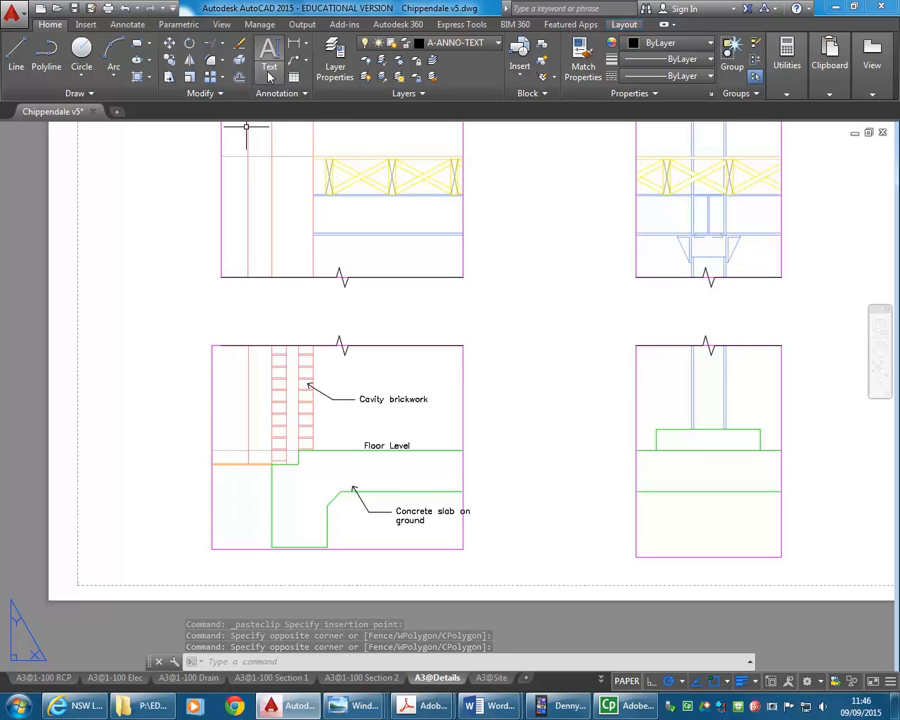
# Add single-line text reading Ground Level in paper space where the ground line meets the footing, with rotation angle 0.
pyautogui.click(269, 67)
pyautogui.click(283, 129)
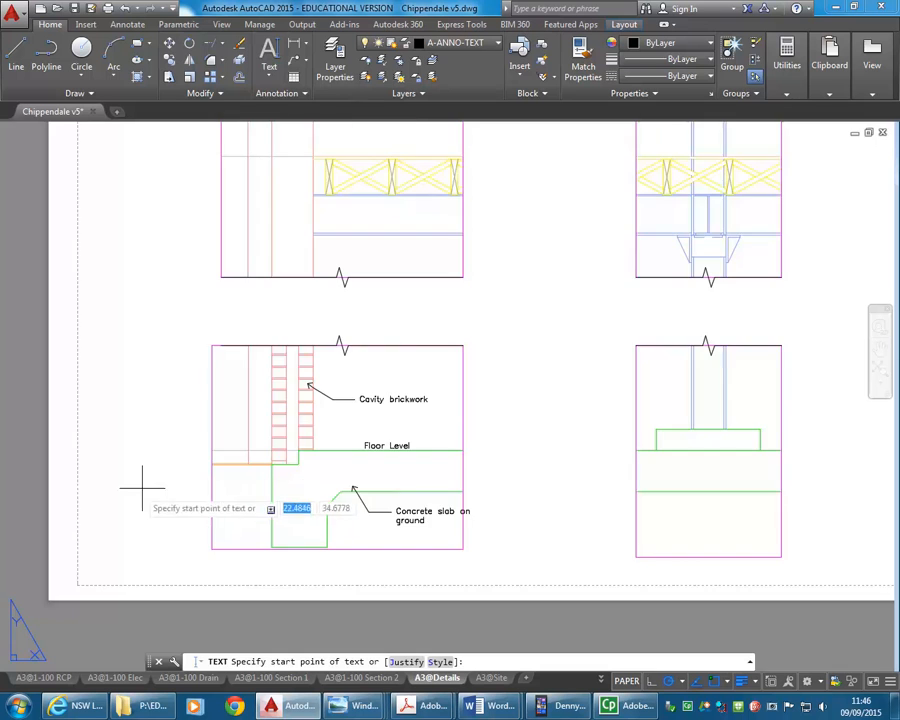
pyautogui.scroll(4, 150, 483)
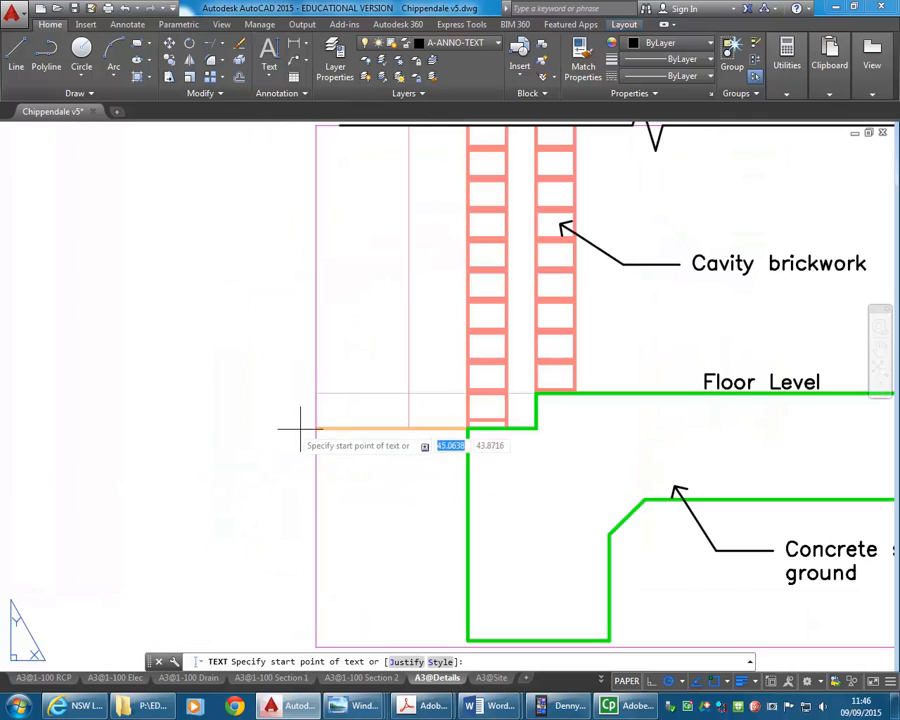
pyautogui.click(465, 429)
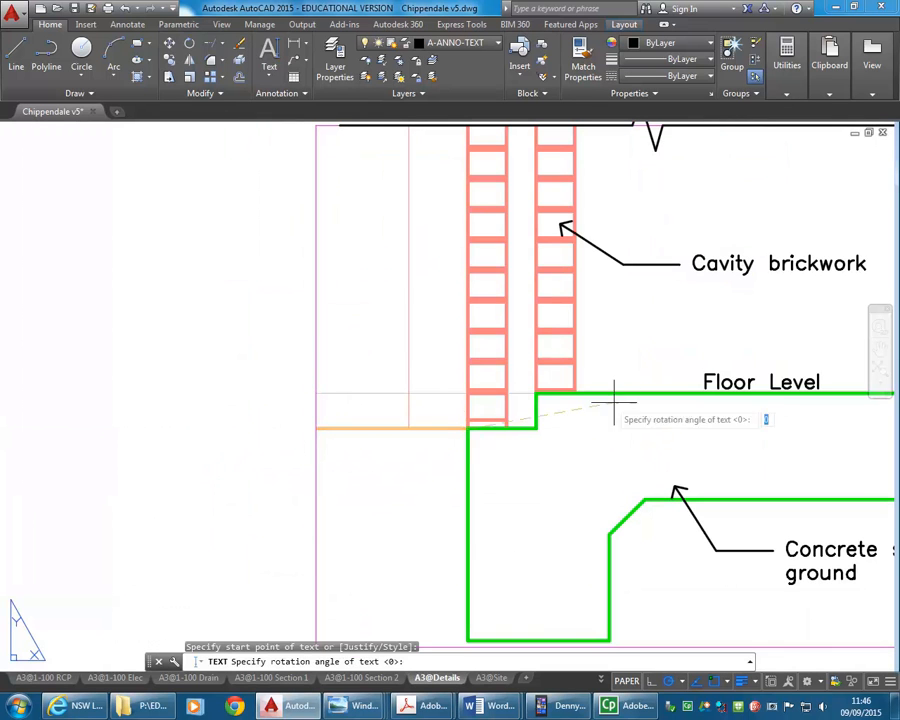
pyautogui.press('Return')
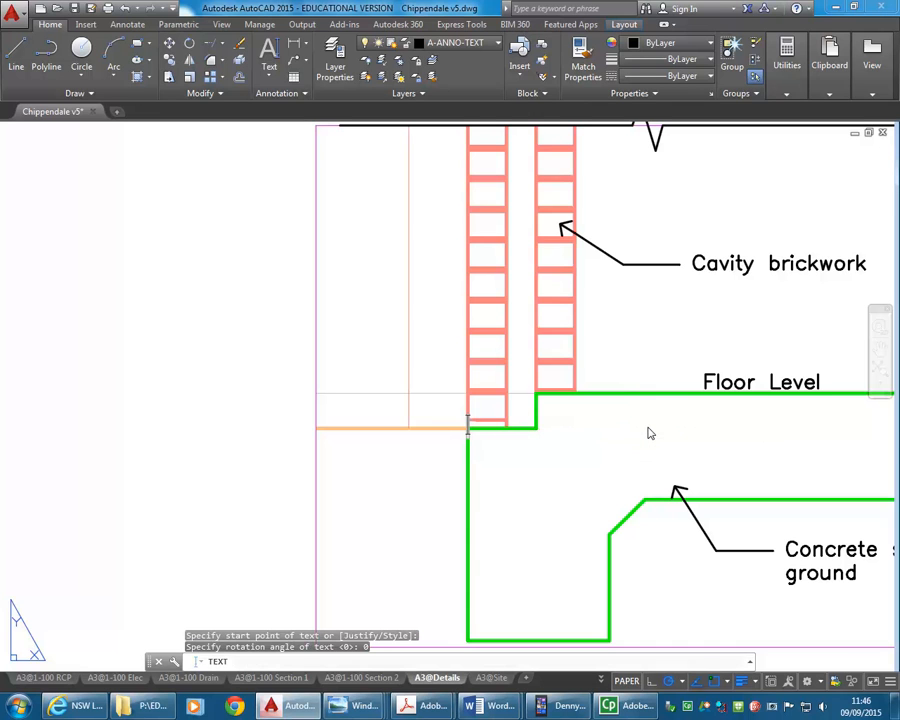
pyautogui.write('Groun')
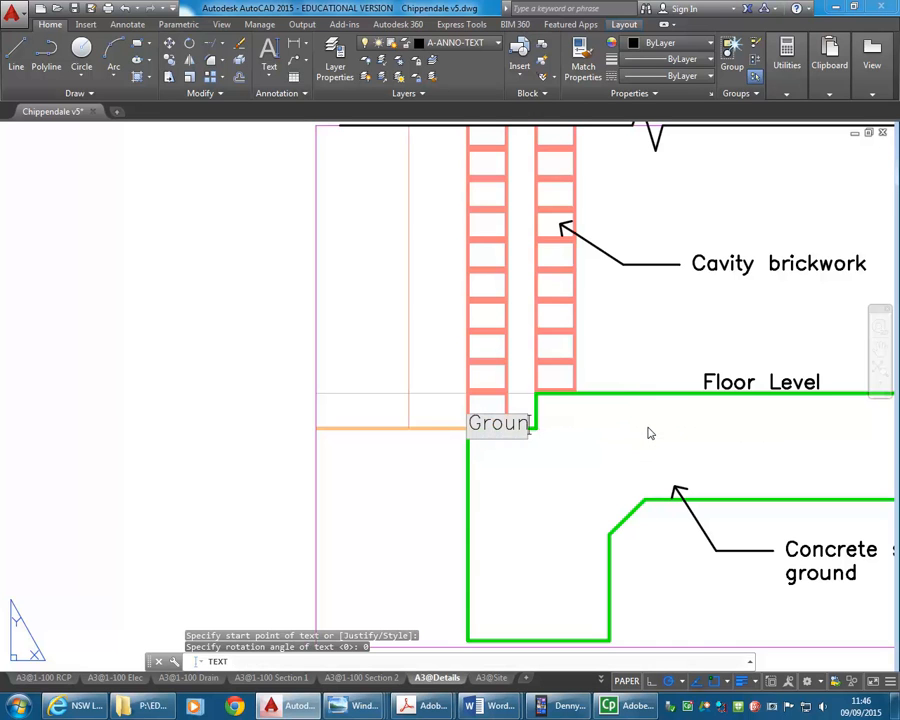
pyautogui.write('d Level')
pyautogui.press('Return')
pyautogui.press('Return')
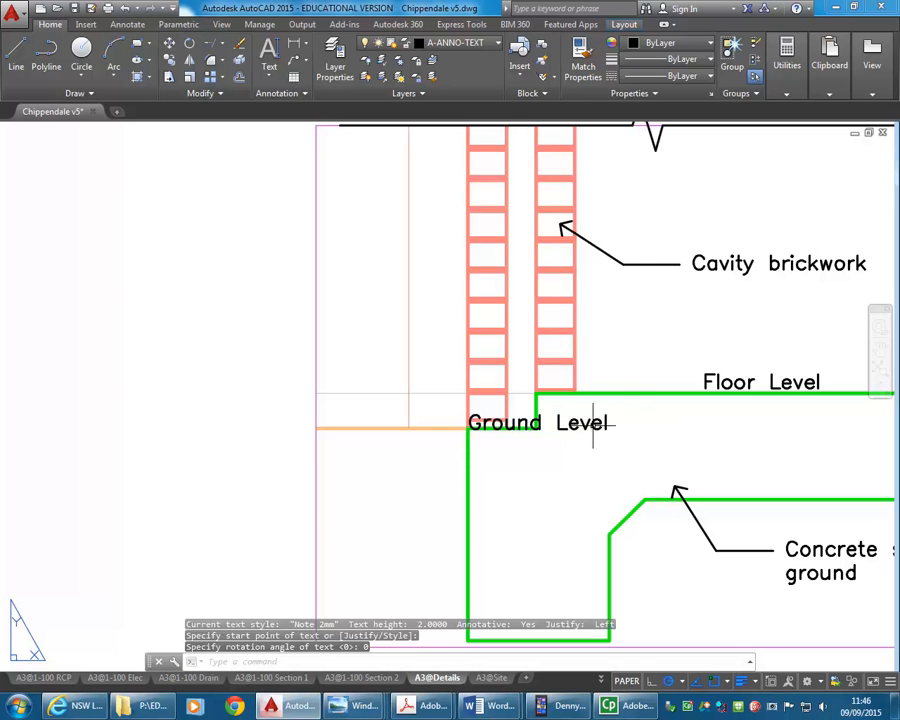
# Move the Ground Level text just above the ground line so that it straddles the footing viewport's outer edge.
pyautogui.click(593, 426)
pyautogui.write('m')
pyautogui.press('Return')
pyautogui.click(424, 498)
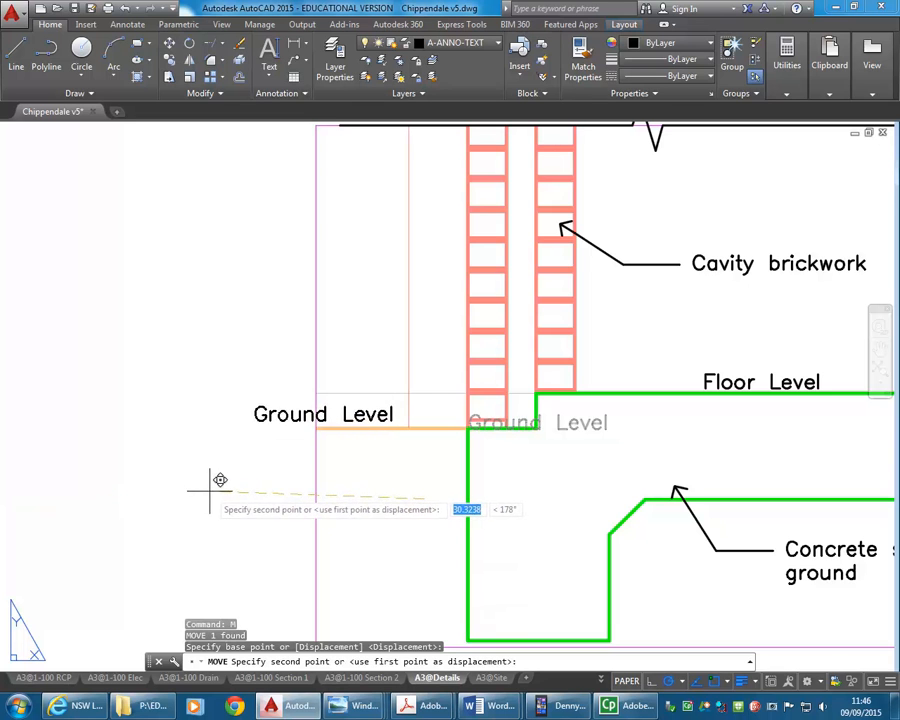
pyautogui.scroll(4, 230, 480)
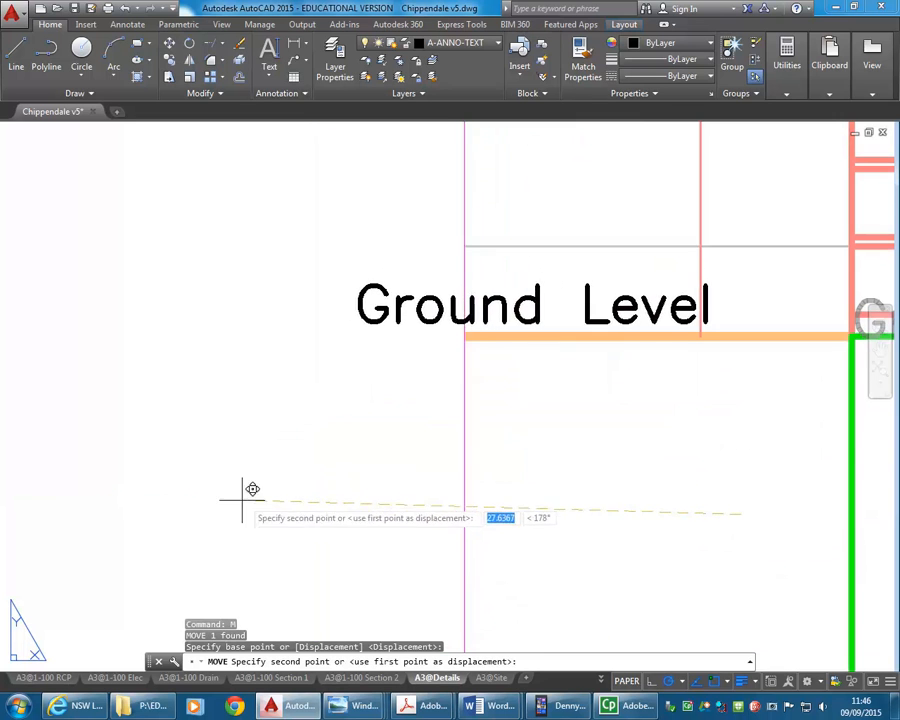
pyautogui.click(233, 486)
pyautogui.scroll(-8, 160, 449)
pyautogui.moveTo(214, 470)
pyautogui.mouseDown(button='middle')
pyautogui.moveTo(270, 482)
pyautogui.moveTo(252, 499)
pyautogui.mouseUp(button='middle')
pyautogui.moveTo(230, 430); pyautogui.dragTo(224, 412, button='middle')
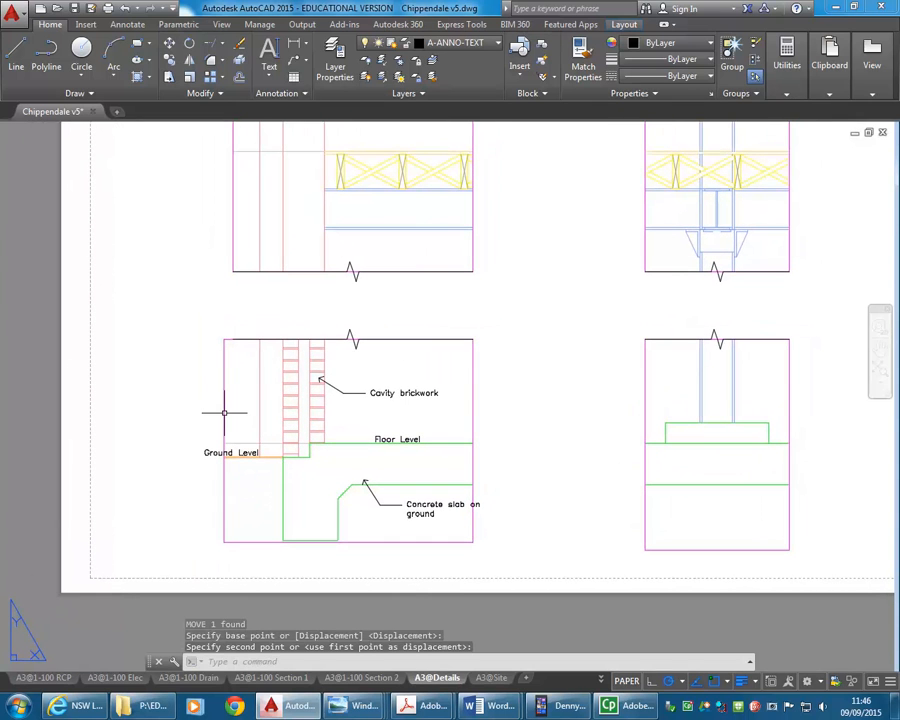
pyautogui.moveTo(264, 395); pyautogui.dragTo(240, 432, button='middle')
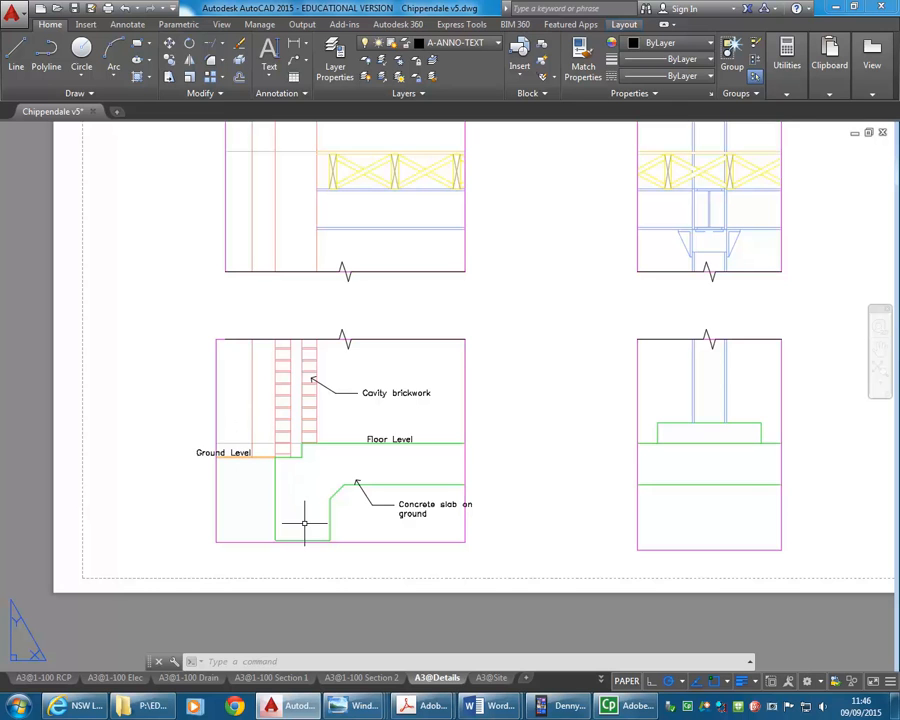
pyautogui.moveTo(307, 248); pyautogui.dragTo(313, 341, button='middle')
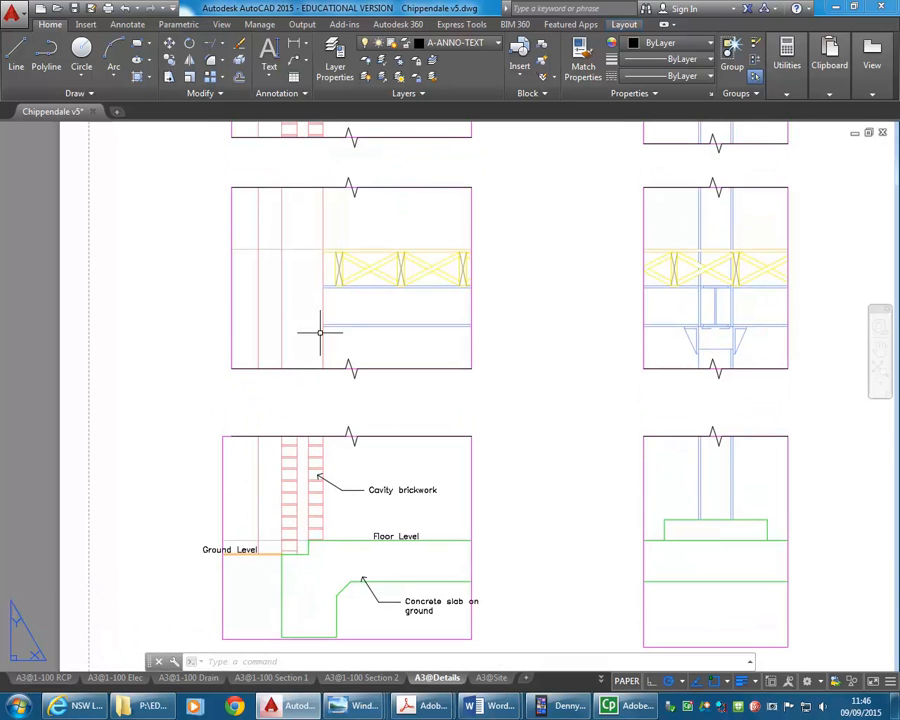
pyautogui.moveTo(290, 612); pyautogui.dragTo(320, 517, button='middle')
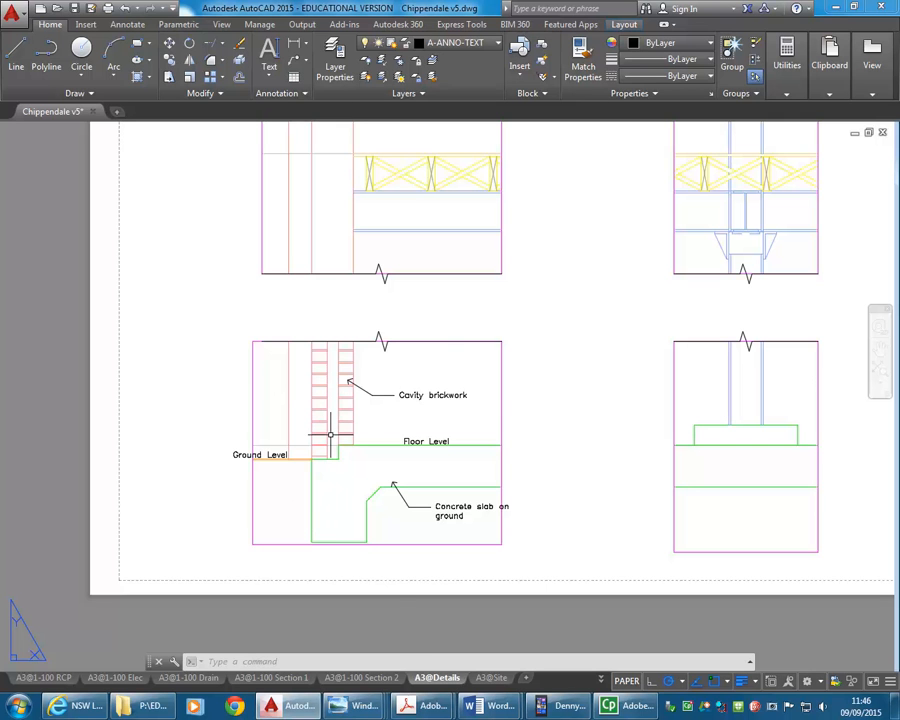
pyautogui.moveTo(420, 706)
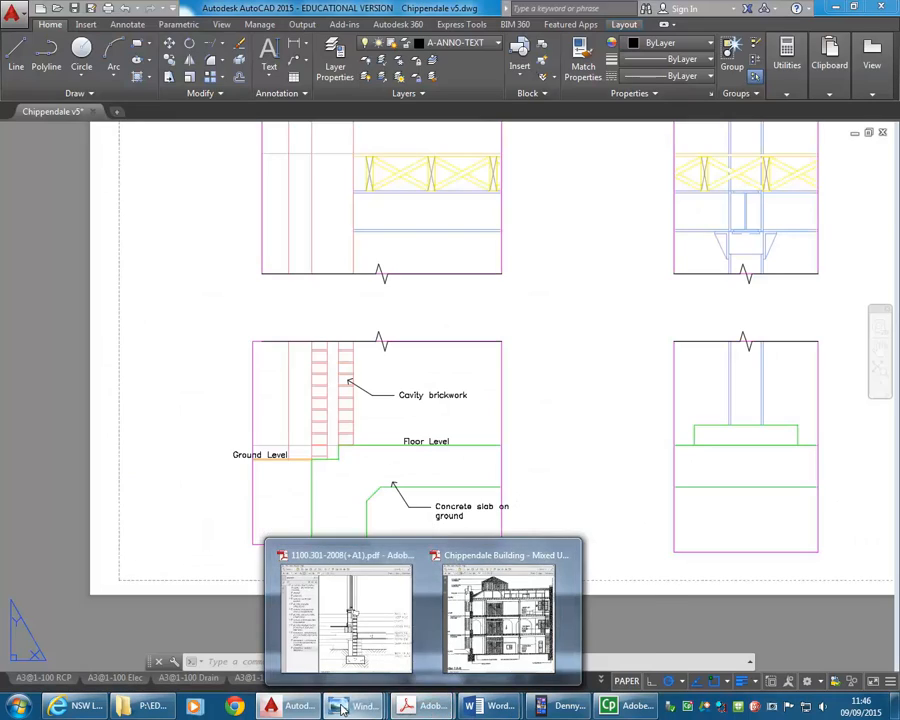
pyautogui.moveTo(360, 706)
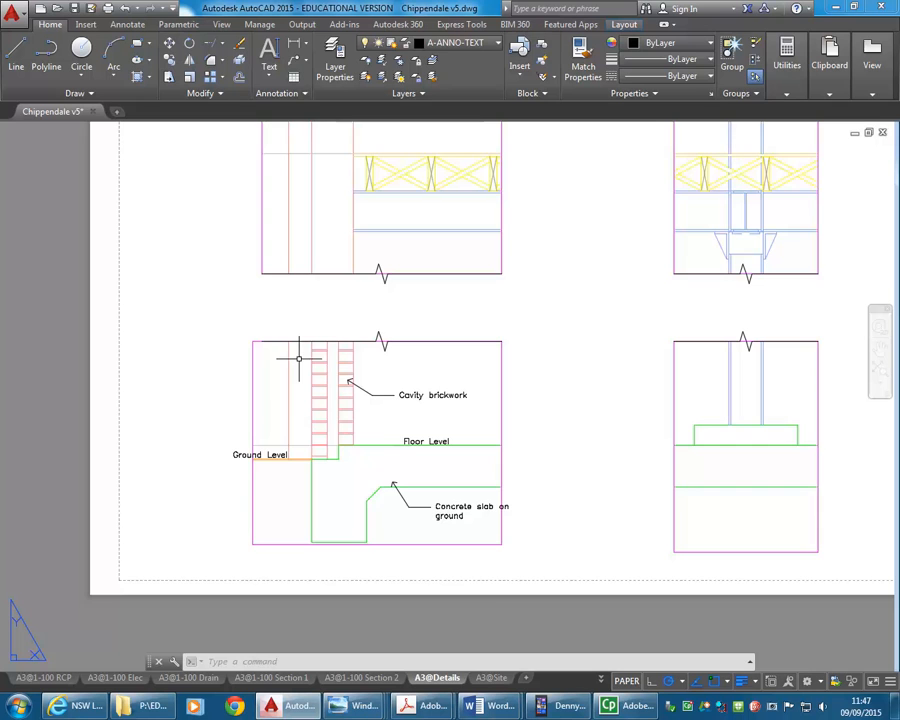
# Copy the Cavity brickwork leader down so that the copy's arrowhead sits in the gap between the two brick skins.
pyautogui.scroll(2, 342, 378)
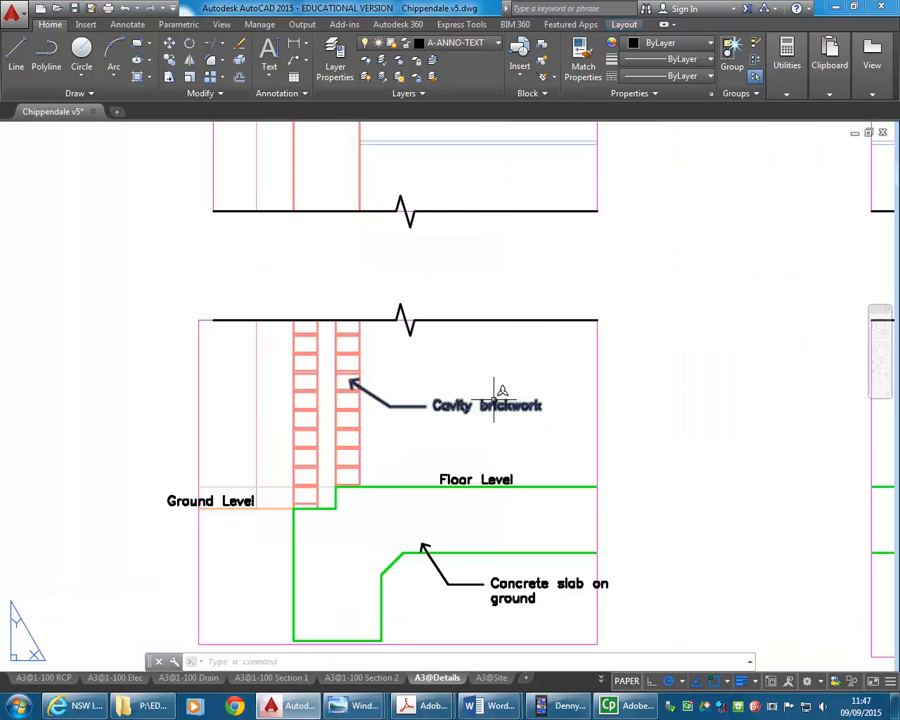
pyautogui.click(406, 406)
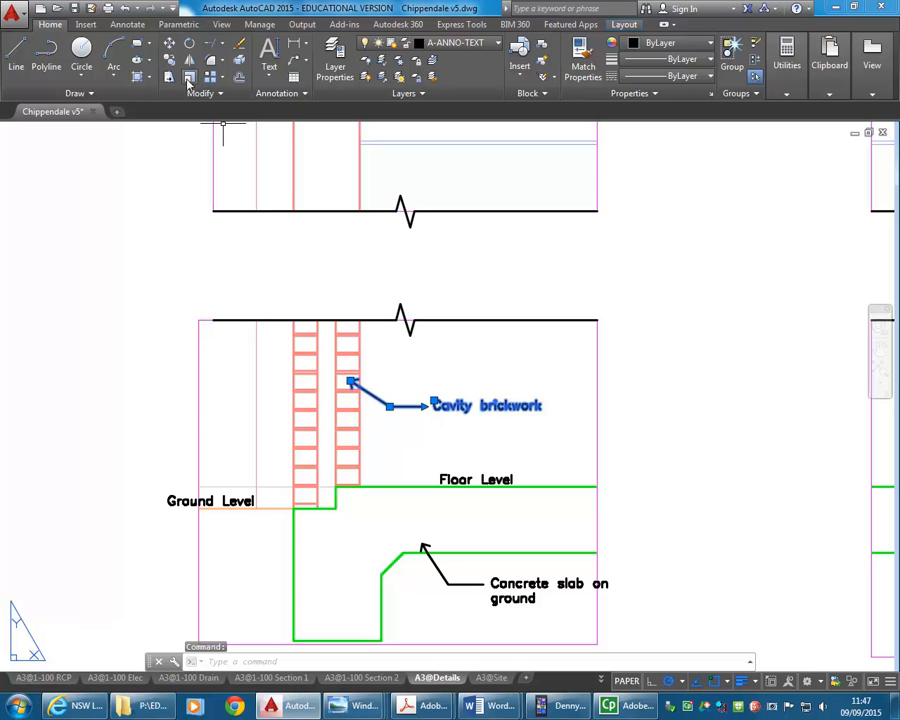
pyautogui.click(390, 405)
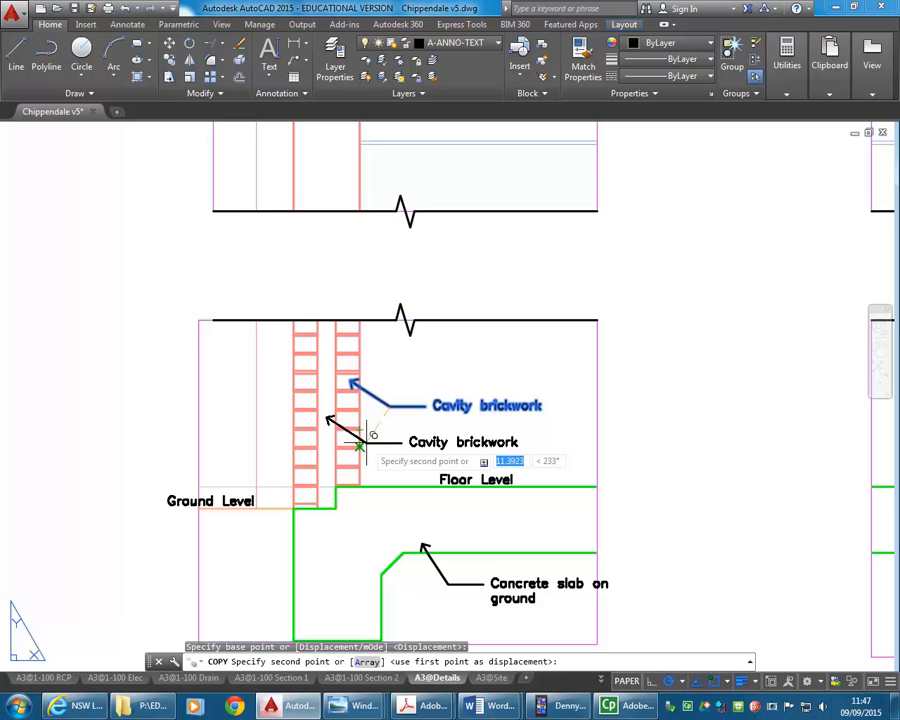
pyautogui.scroll(3, 369, 437)
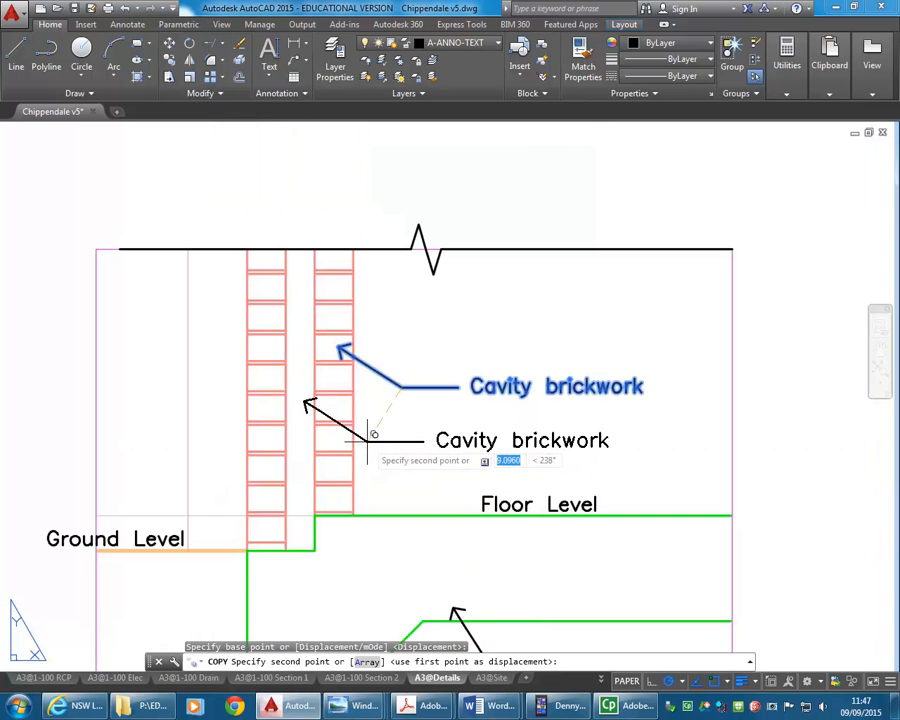
pyautogui.click(369, 436)
pyautogui.press('Escape')
# Stretch the copied leader's text horizontally to the outer side of the wall, keeping its arrowhead in the cavity.
pyautogui.click(385, 452)
pyautogui.click(393, 452)
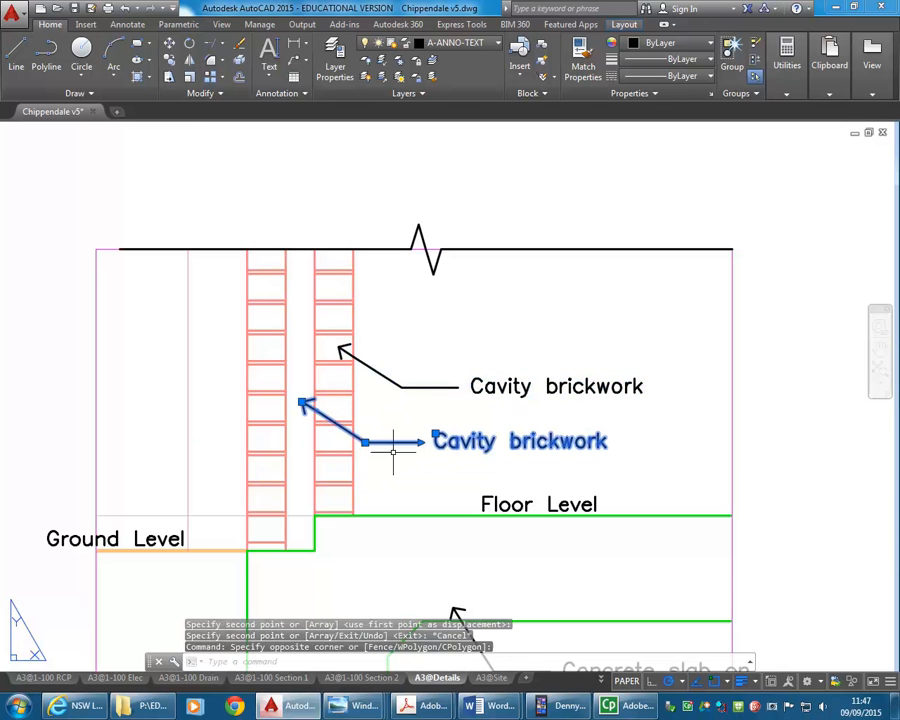
pyautogui.click(365, 442)
pyautogui.press('Escape')
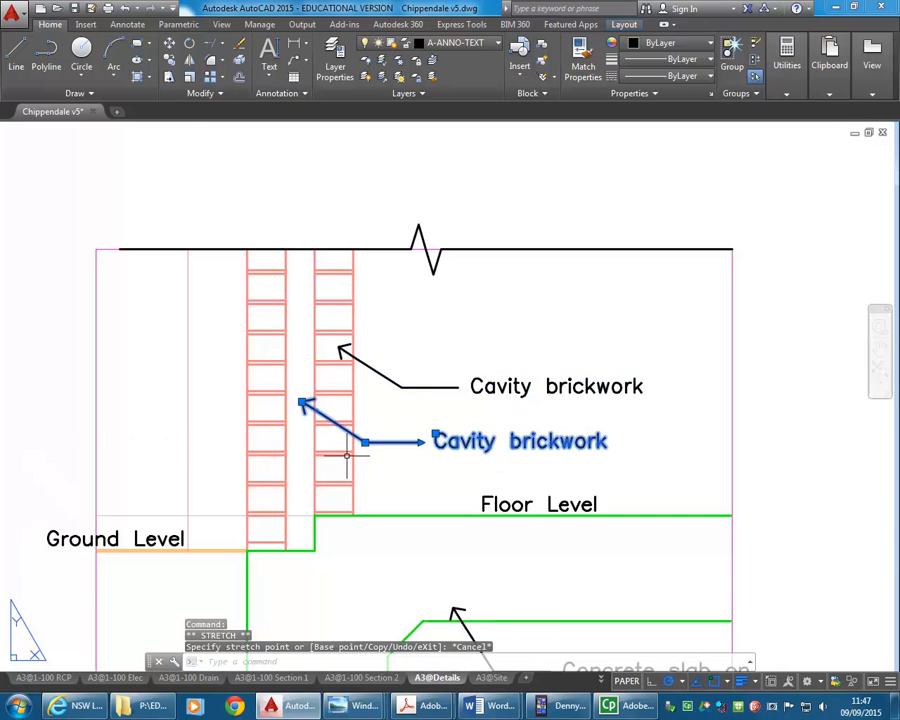
pyautogui.click(365, 442)
pyautogui.press('Escape')
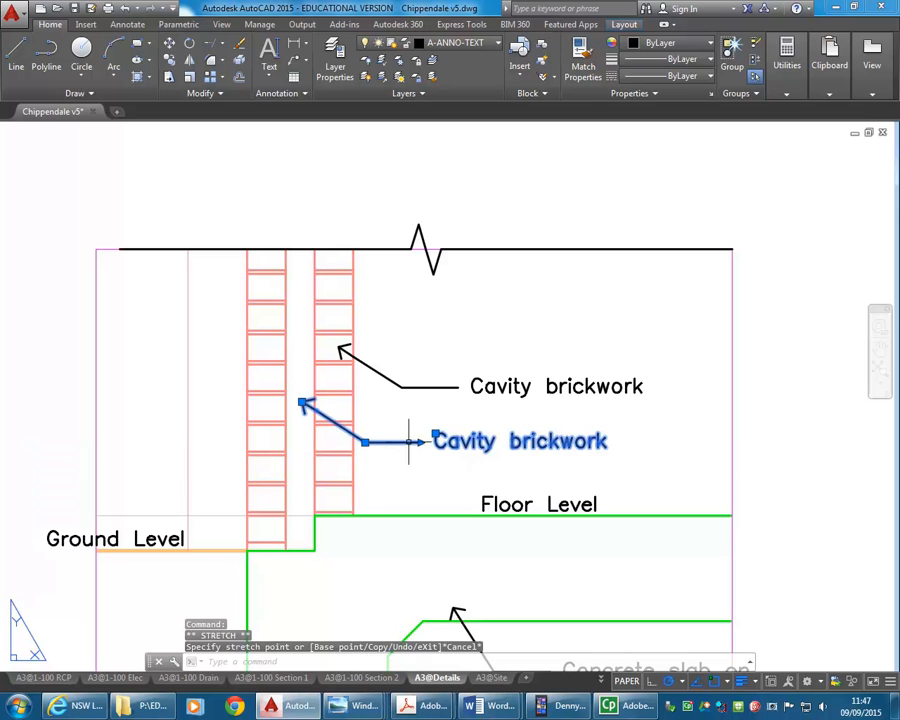
pyautogui.click(435, 436)
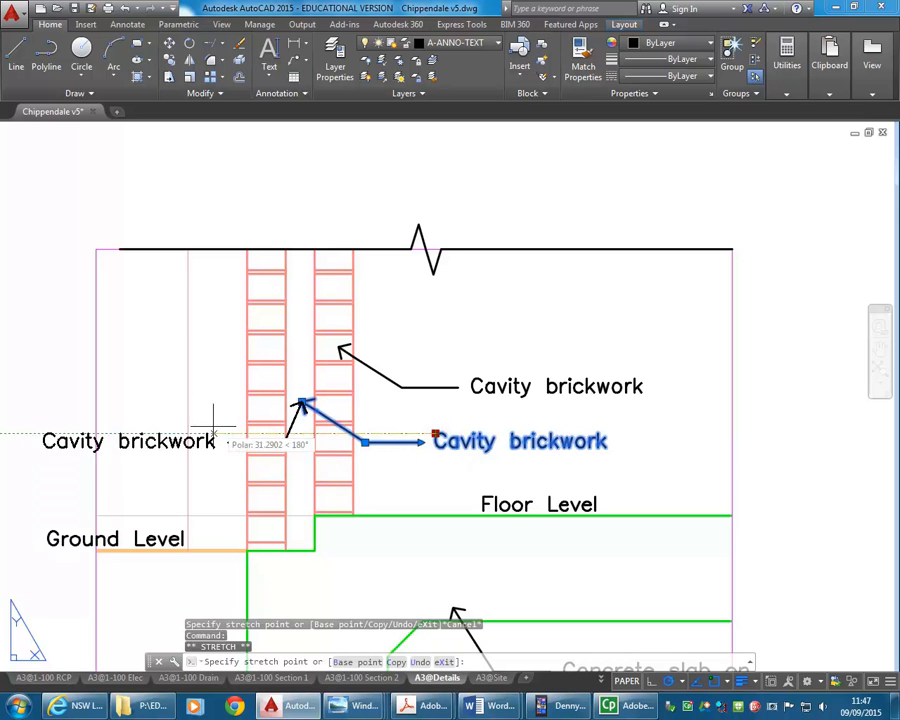
pyautogui.click(200, 432)
pyautogui.scroll(-3, 200, 432)
pyautogui.press('Escape')
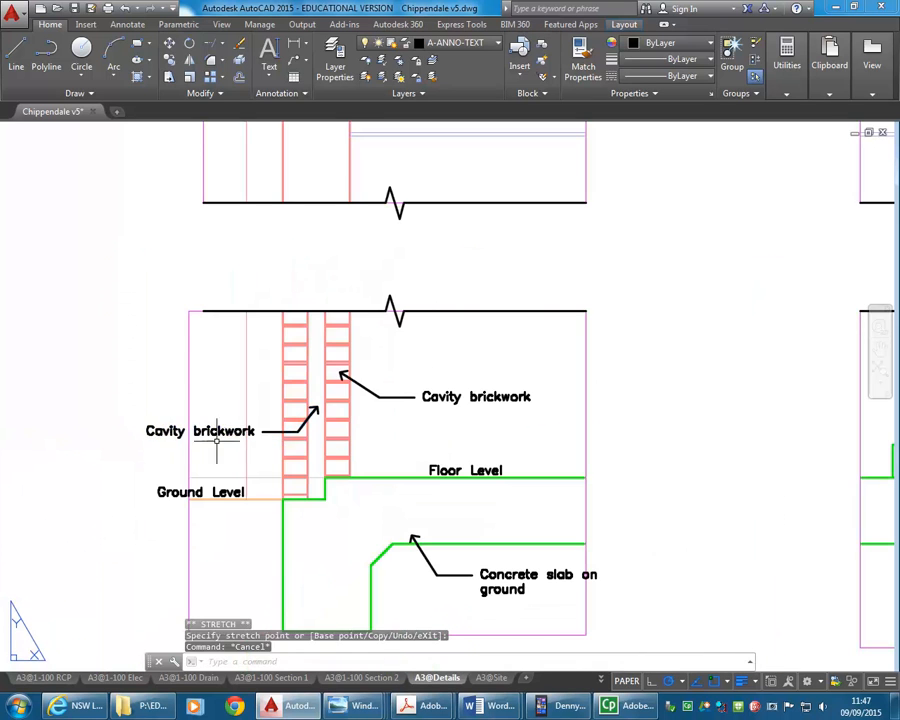
# Edit the copied leader's text to read Cavity.
pyautogui.doubleClick(224, 431)
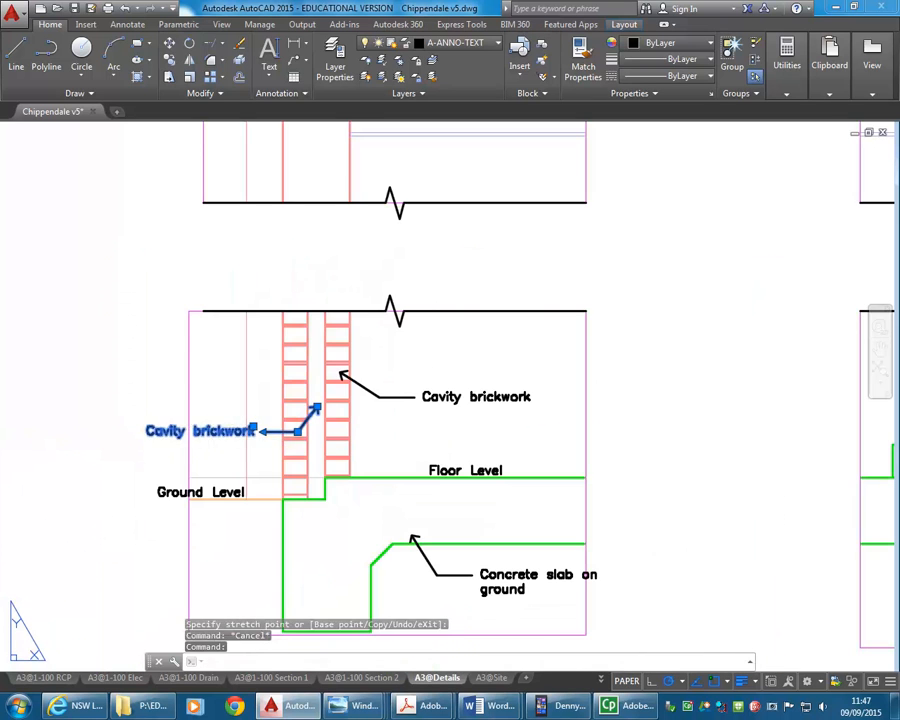
pyautogui.doubleClick(250, 431)
pyautogui.press('Delete')
pyautogui.click(207, 464)
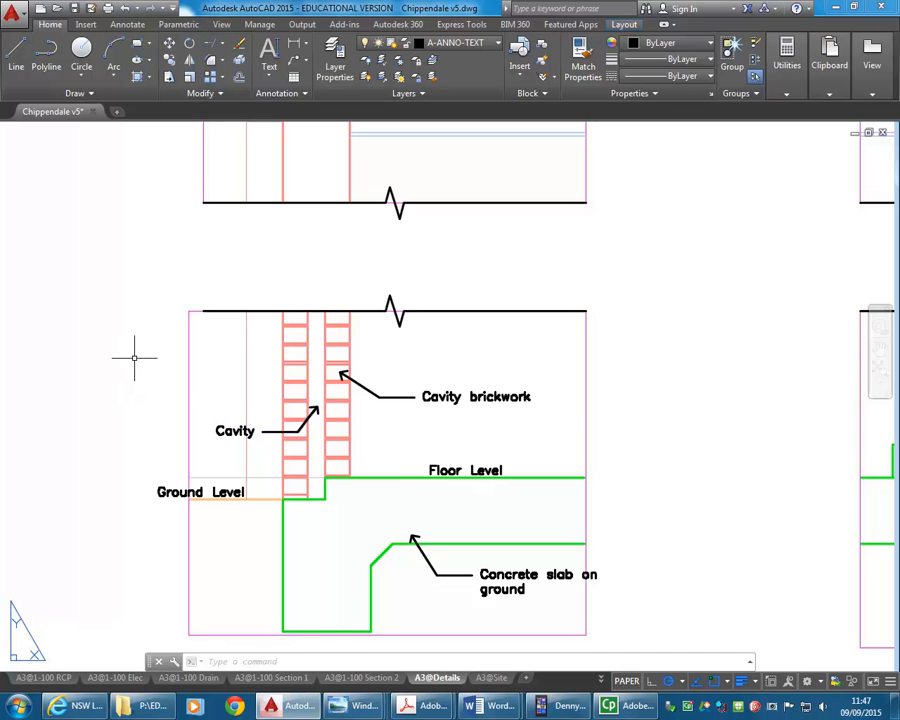
# Stretch the Concrete slab on ground leader's landing and text upward, closer to the slab's underside.
pyautogui.click(458, 573)
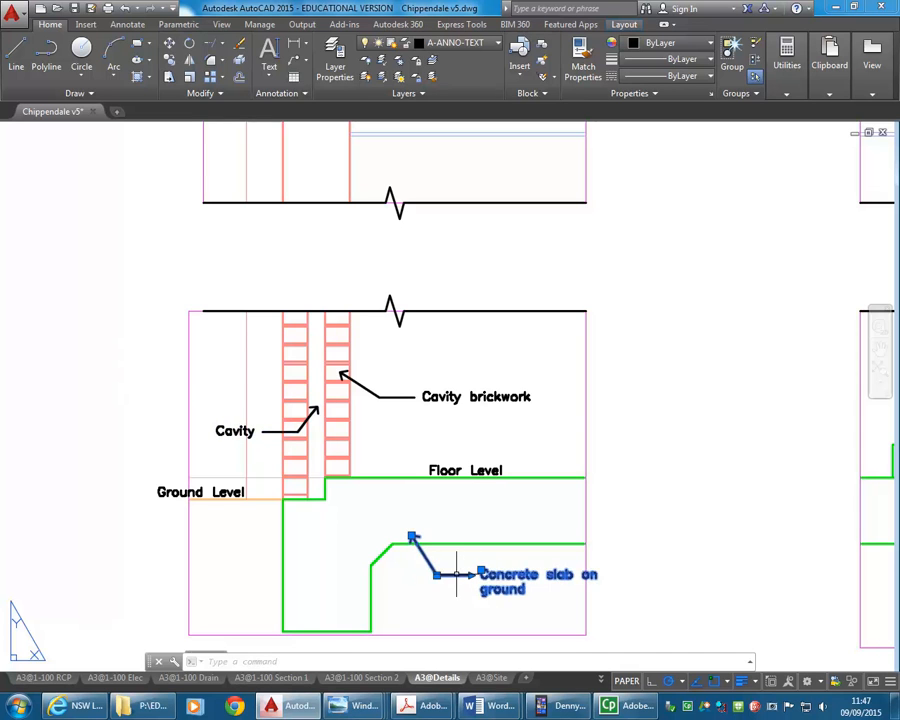
pyautogui.click(436, 575)
pyautogui.scroll(2, 435, 578)
pyautogui.press('Escape')
pyautogui.press('Escape')
pyautogui.scroll(-5, 428, 520)
pyautogui.moveTo(426, 530); pyautogui.dragTo(407, 554, button='middle')
pyautogui.click(418, 497)
pyautogui.press('Escape')
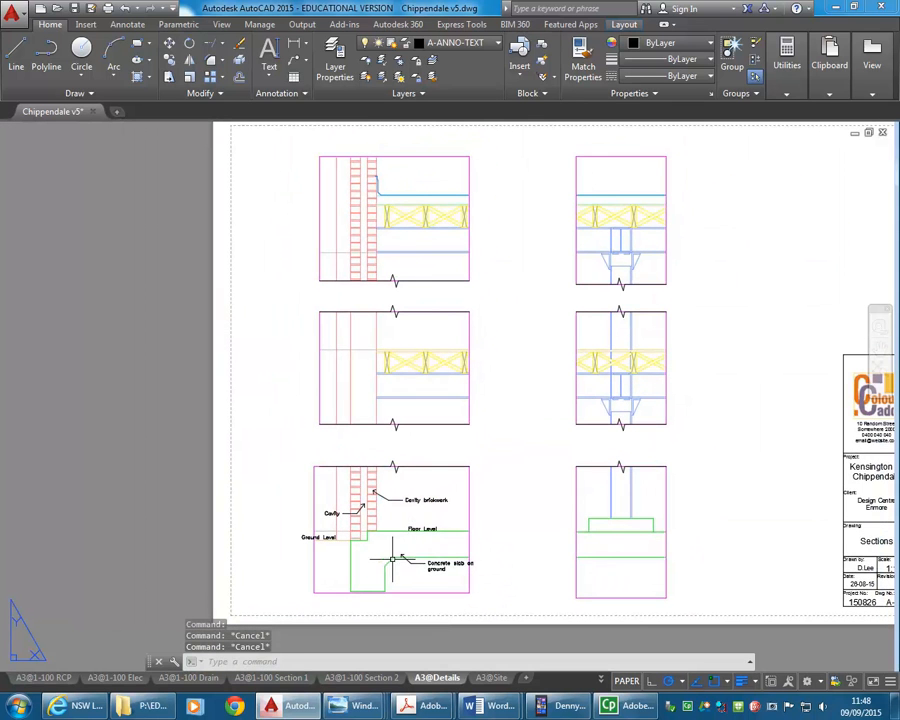
pyautogui.scroll(2, 364, 570)
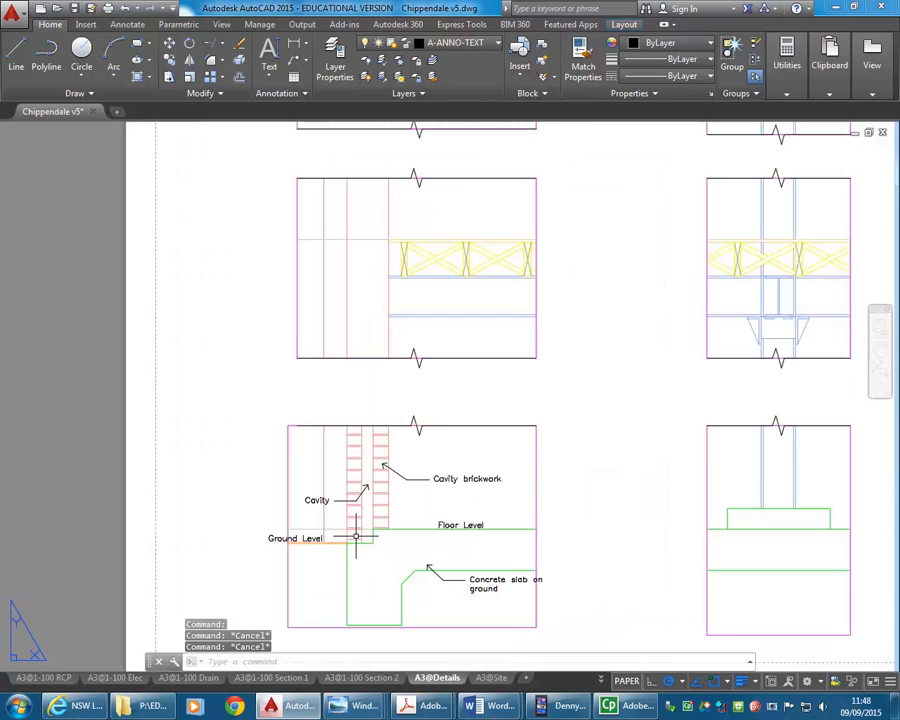
pyautogui.click(430, 477)
pyautogui.click(326, 499)
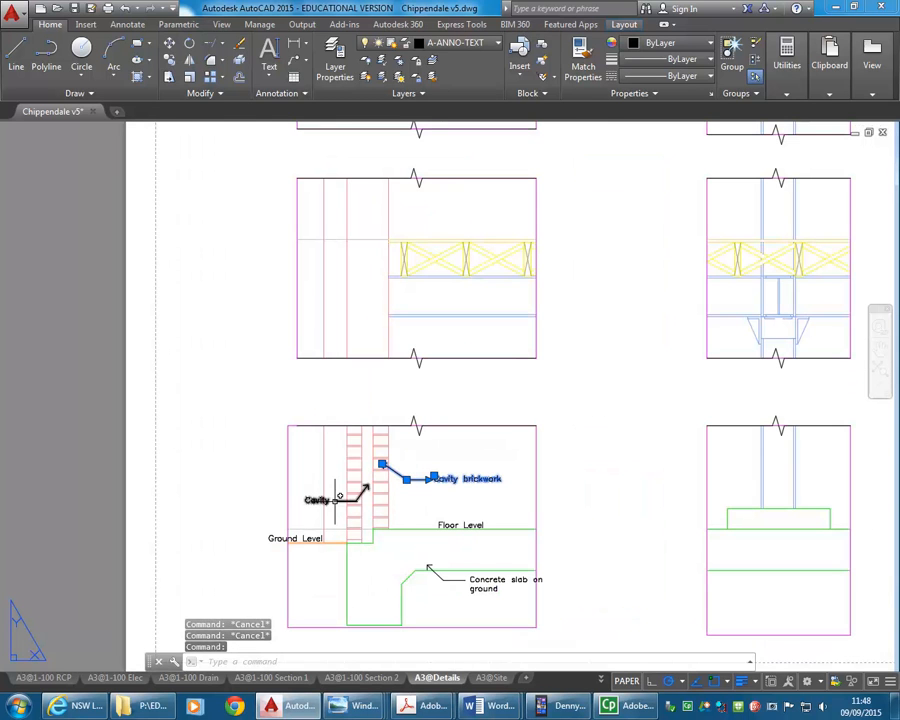
pyautogui.click(168, 61)
pyautogui.scroll(4, 372, 512)
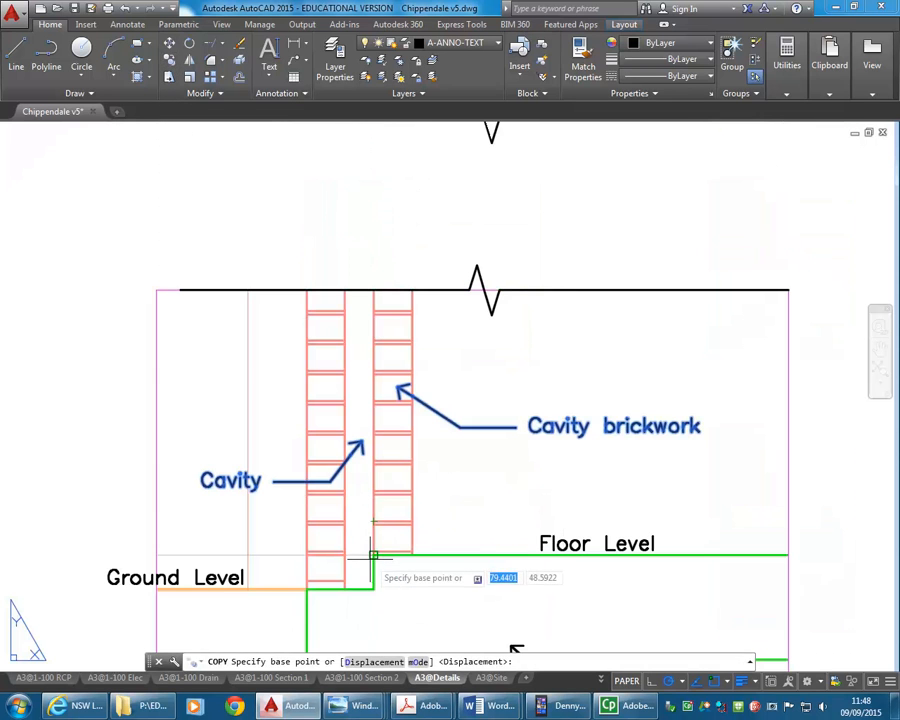
pyautogui.press('Escape')
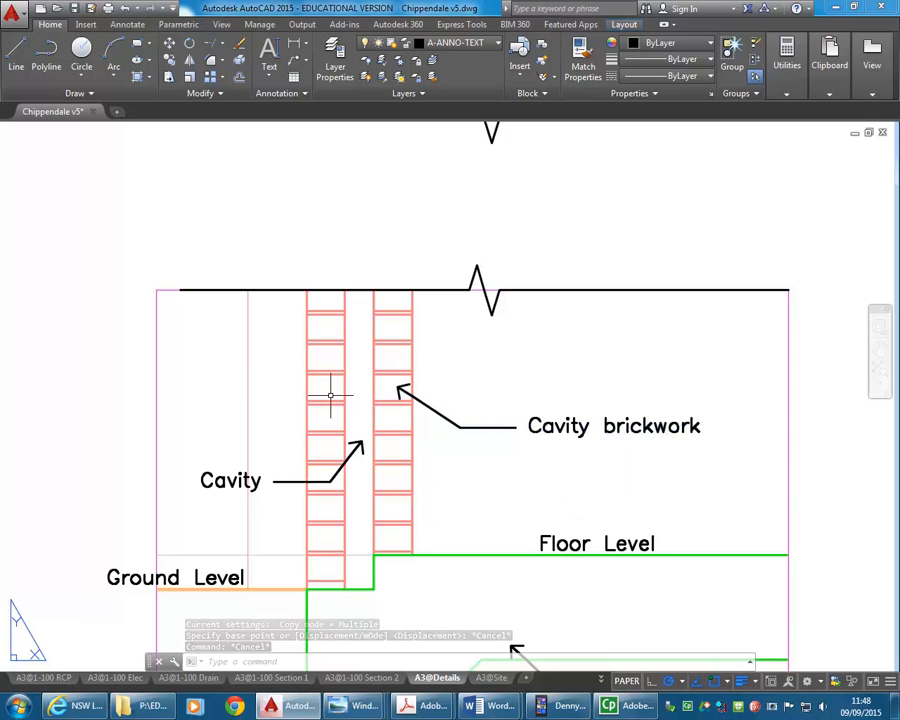
# Copy the Cavity brickwork leader horizontally by about 8.4 units so that the copy's arrowhead touches the outer brick skin.
pyautogui.click(440, 412)
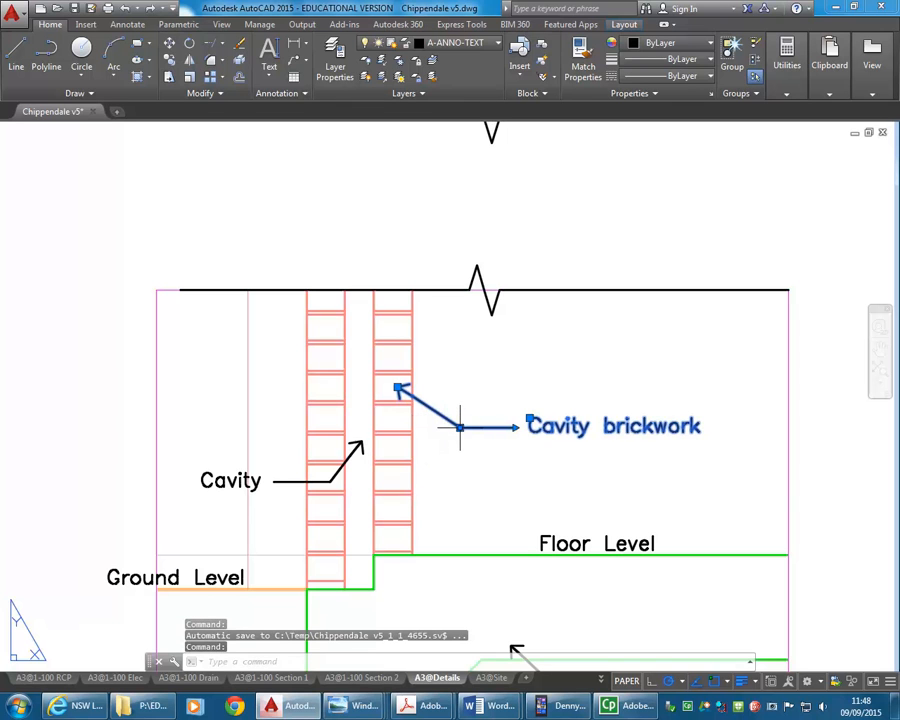
pyautogui.click(169, 62)
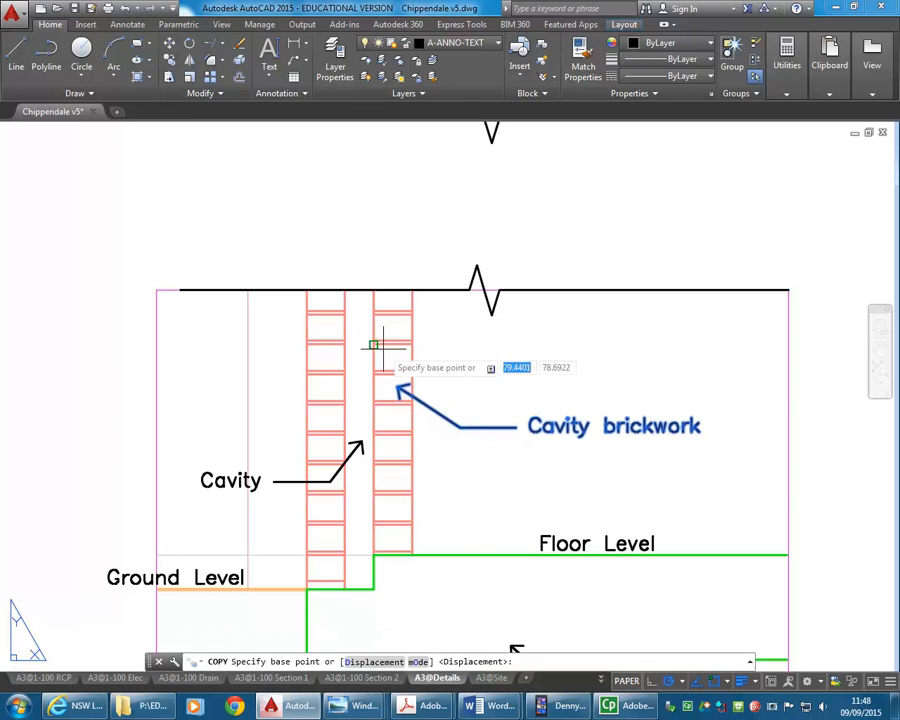
pyautogui.click(459, 427)
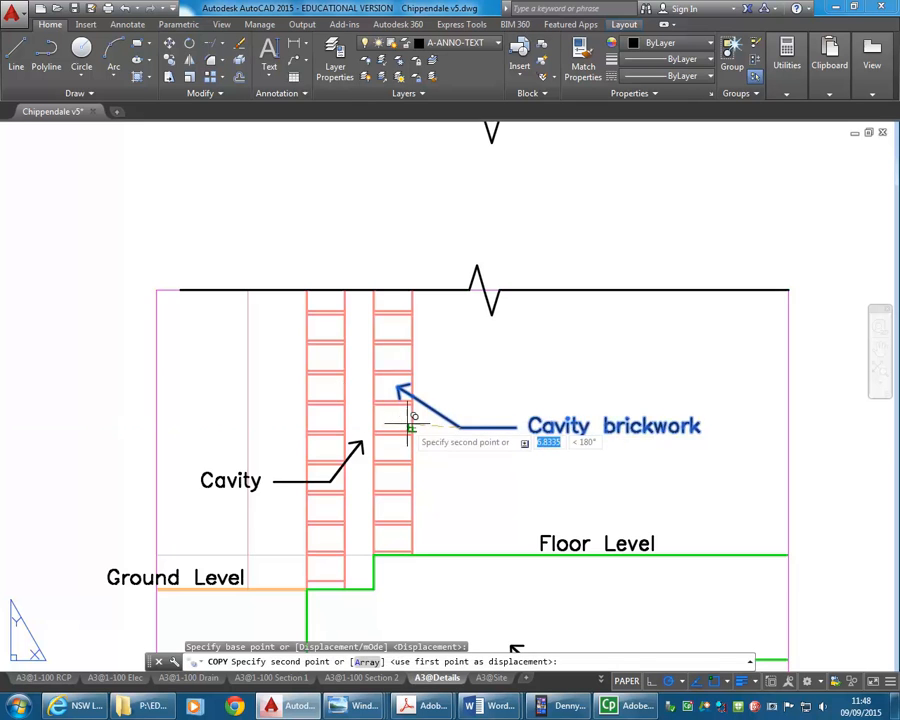
pyautogui.scroll(4, 398, 430)
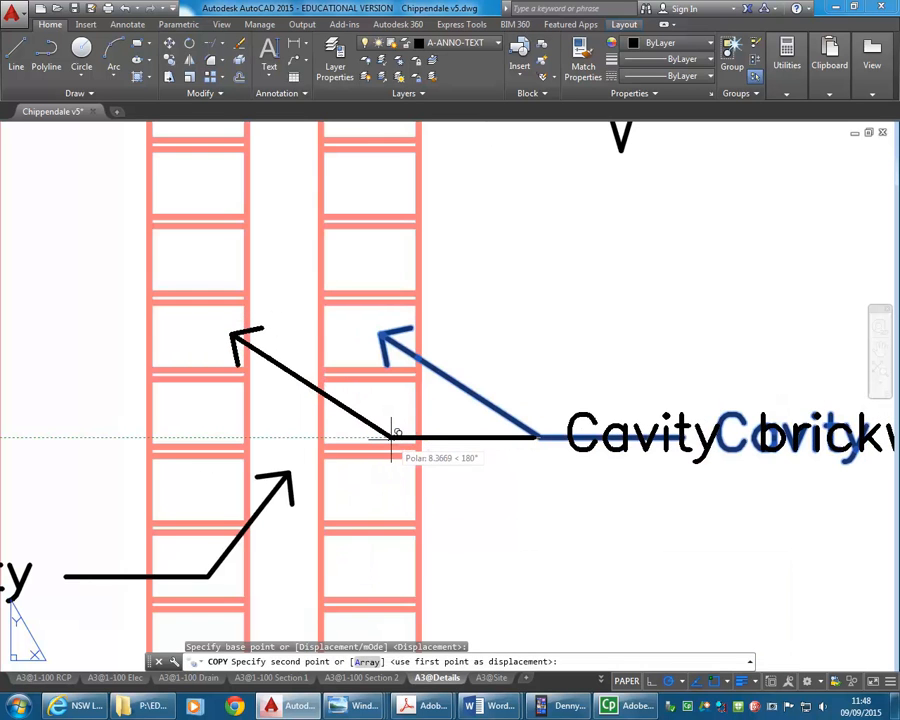
pyautogui.click(393, 436)
pyautogui.press('Escape')
pyautogui.click(484, 428)
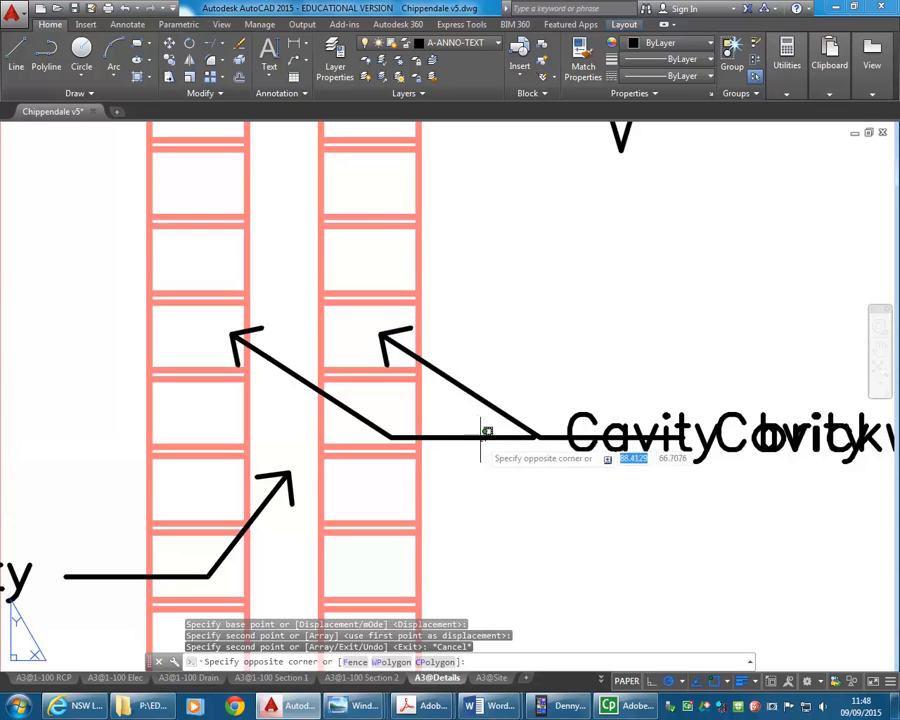
pyautogui.click(478, 440)
pyautogui.press('Escape')
pyautogui.doubleClick(472, 430)
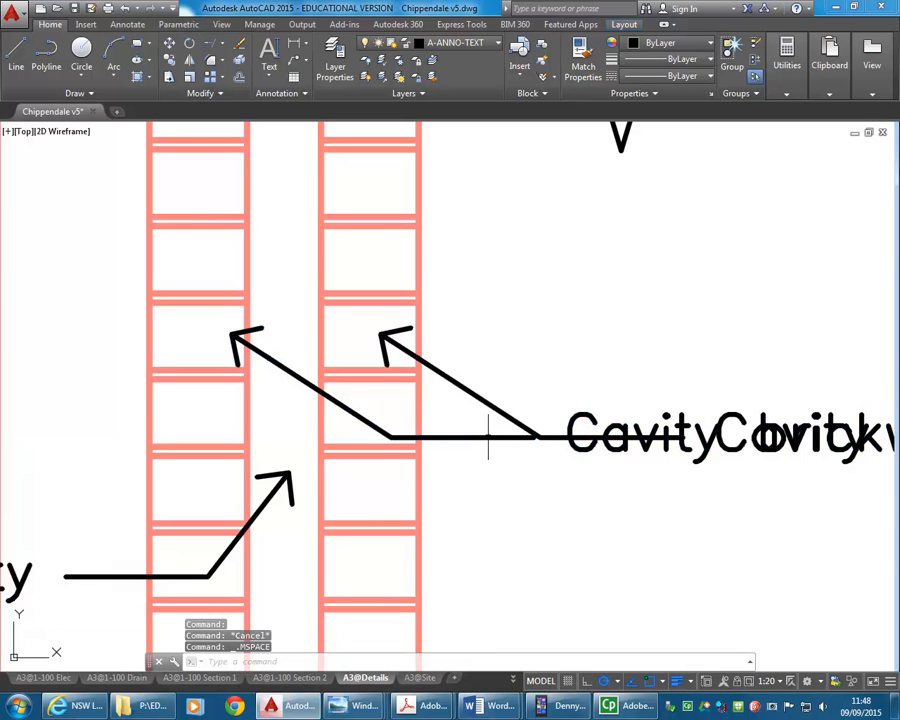
pyautogui.click(480, 436)
pyautogui.press('Escape')
pyautogui.click(460, 445)
pyautogui.press('Escape')
pyautogui.scroll(-3, 452, 470)
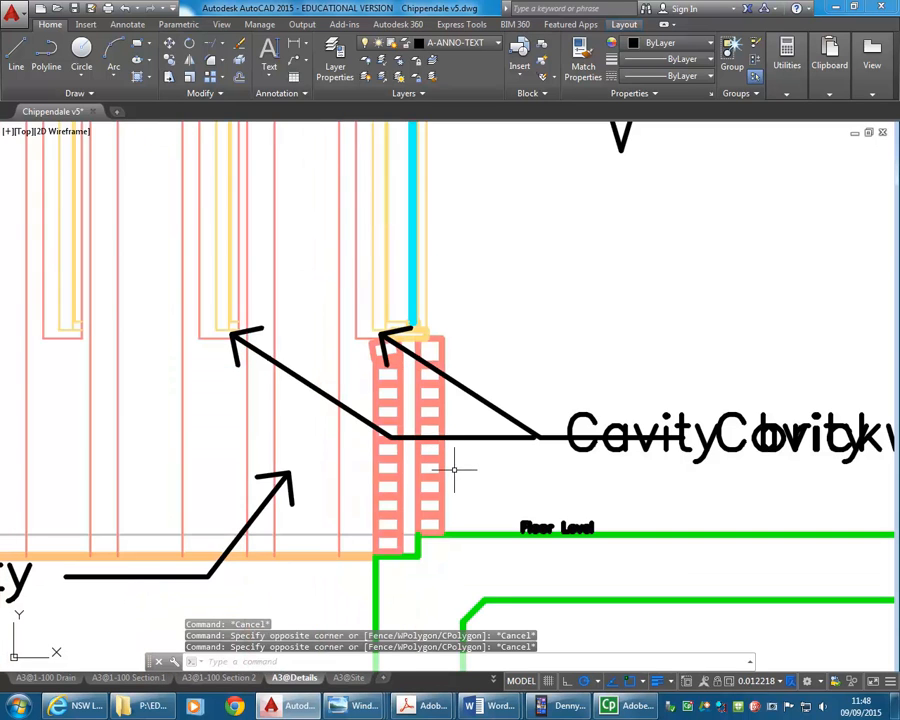
# Undo the zoom inside the footing detail's viewport and lock that viewport's view, returning to paper space.
pyautogui.click(123, 10)
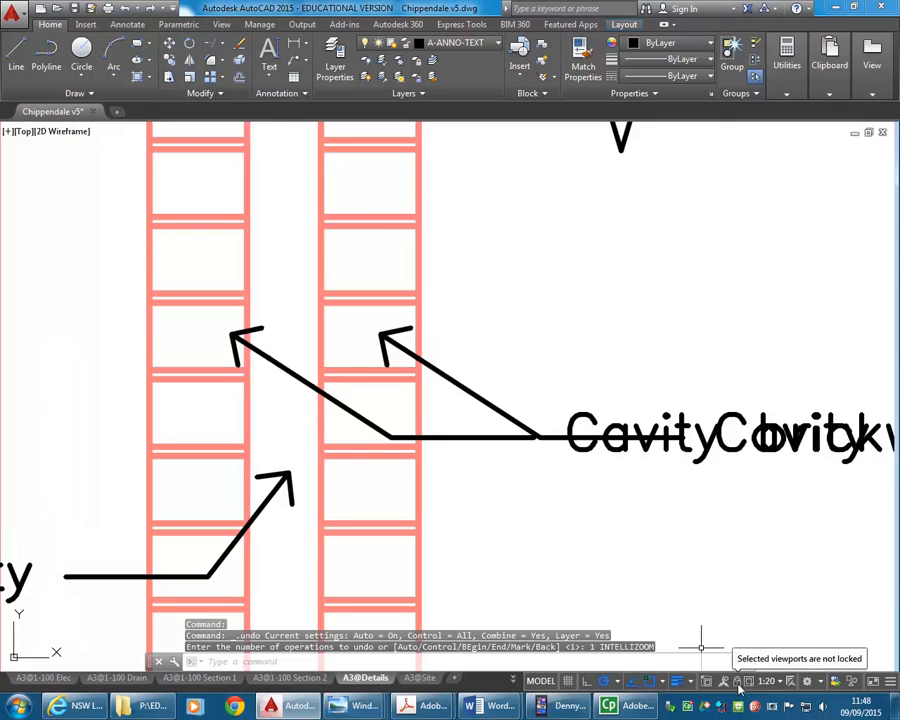
pyautogui.scroll(-3, 505, 410)
pyautogui.doubleClick(277, 421)
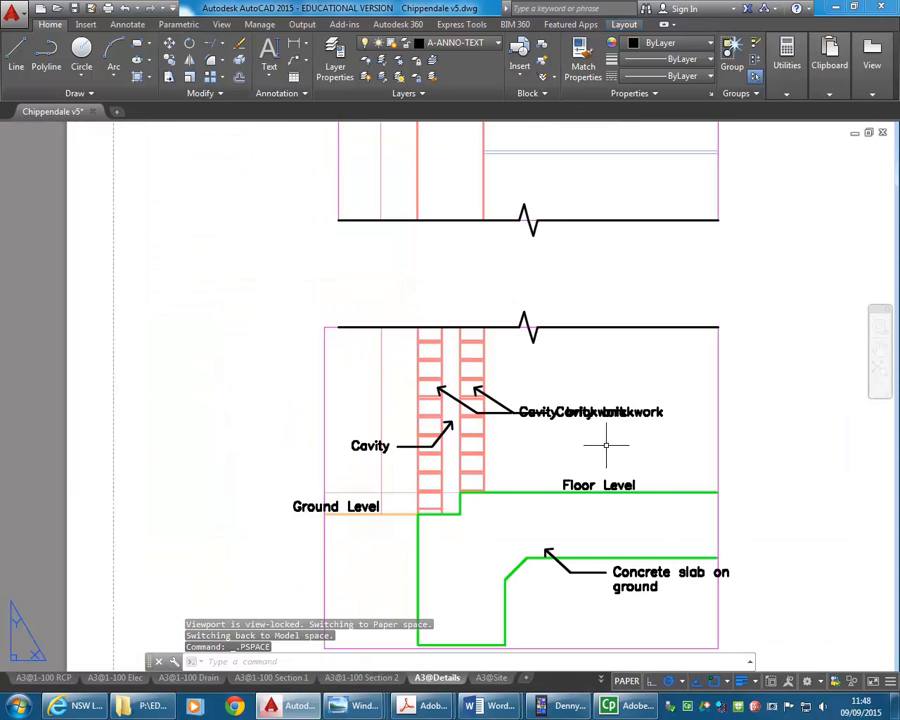
# Try to delete the copied leader's text by editing it in place.
pyautogui.click(501, 422)
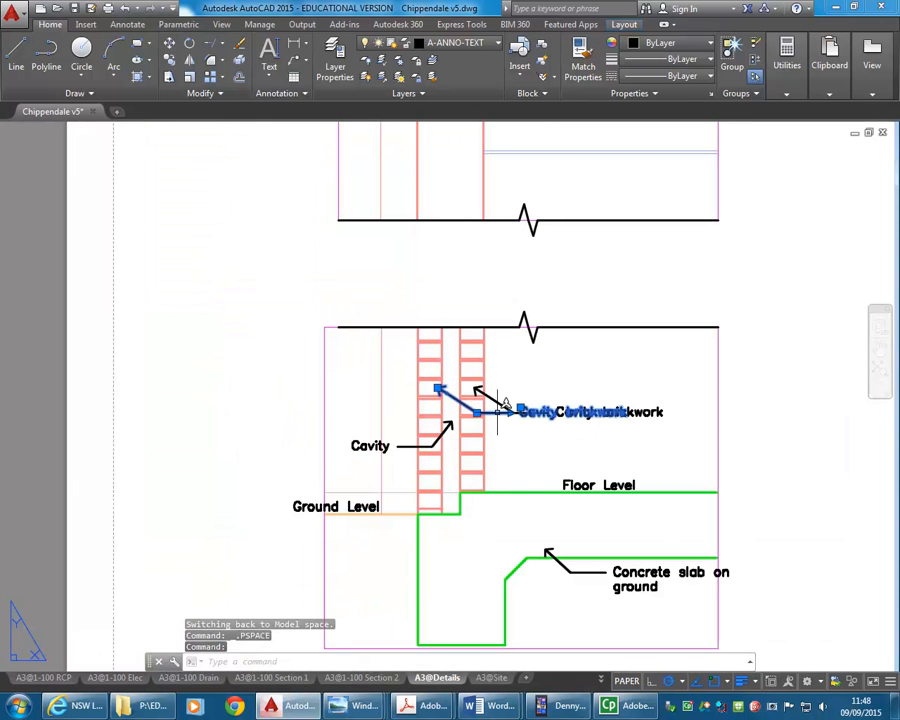
pyautogui.doubleClick(533, 412)
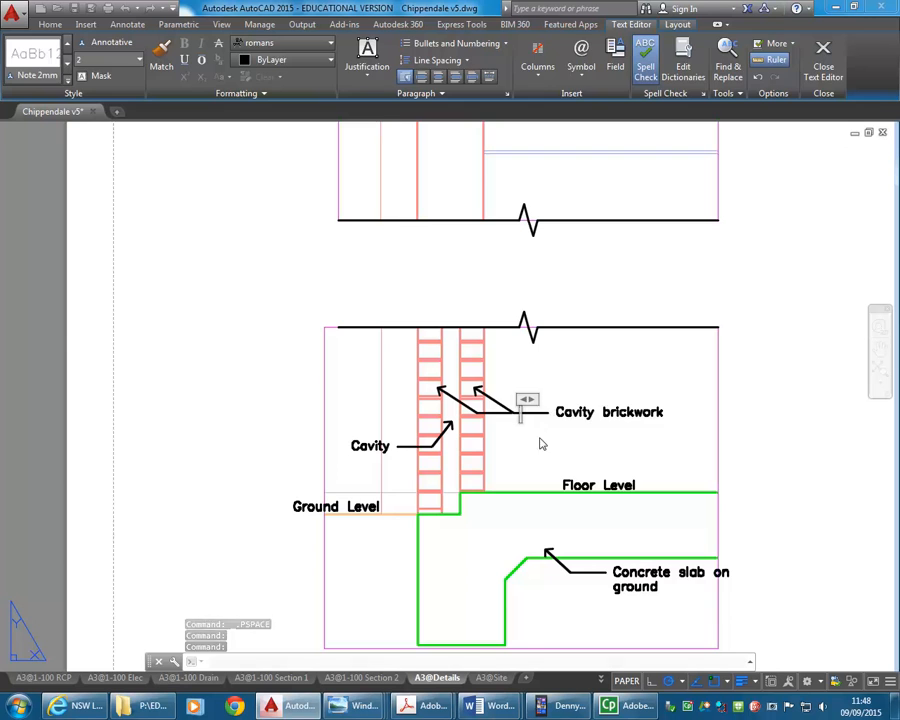
pyautogui.click(539, 441)
pyautogui.click(508, 410)
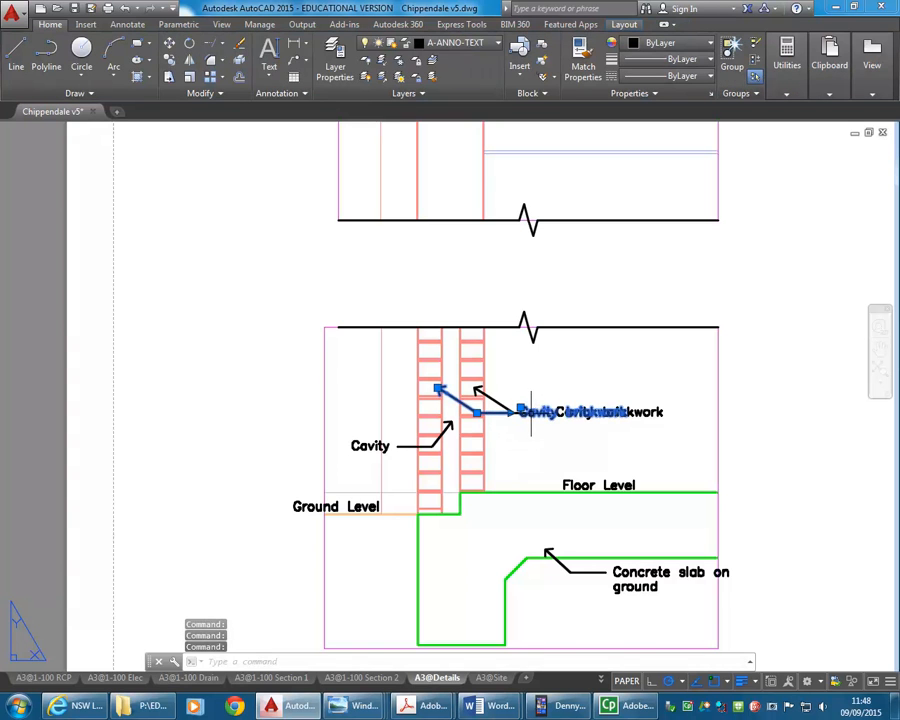
pyautogui.doubleClick(531, 412)
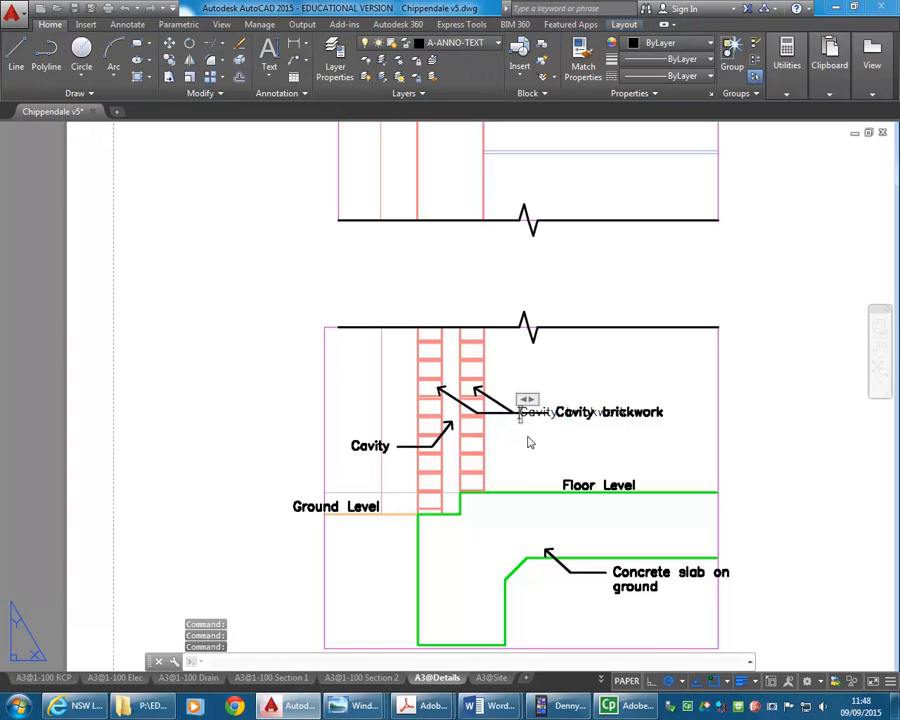
pyautogui.click(590, 455)
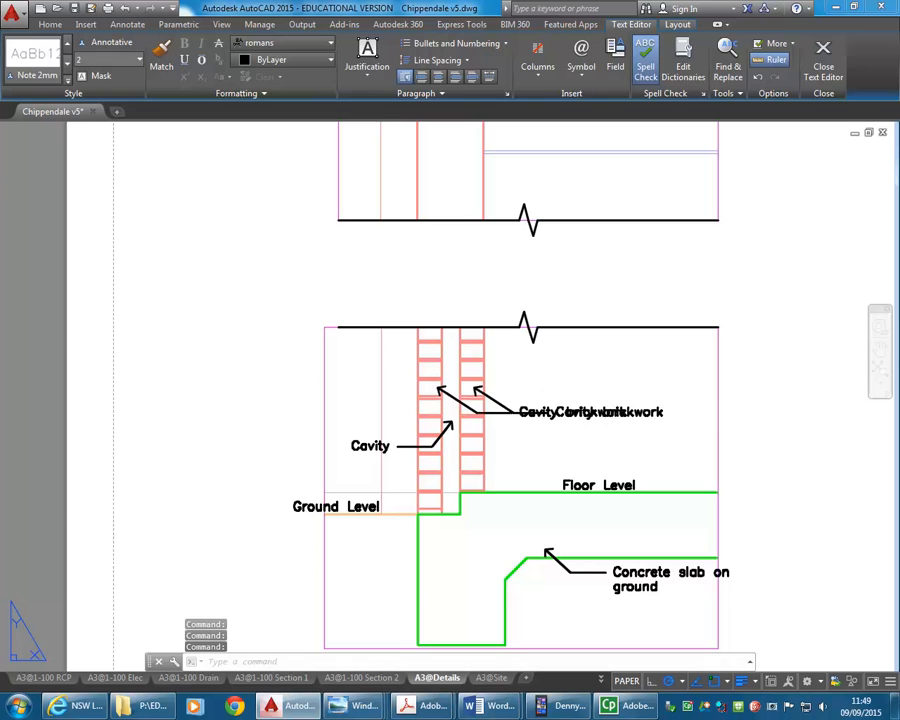
pyautogui.doubleClick(520, 408)
# Clear the copied leader's text contents through its multileader properties, leaving only the arrow and landing.
pyautogui.click(504, 424)
pyautogui.rightClick(508, 373)
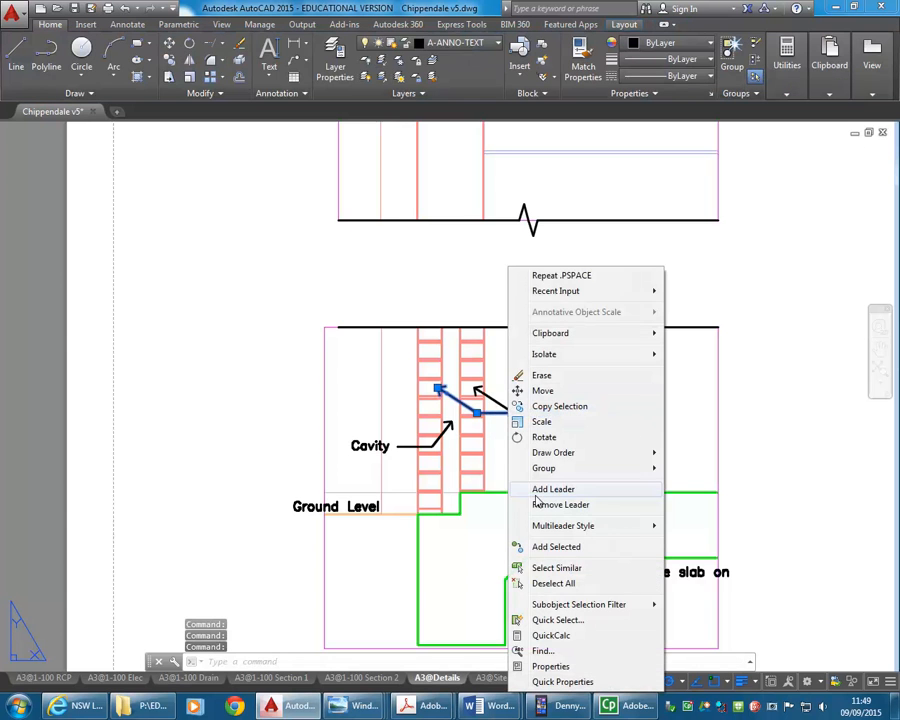
pyautogui.click(566, 662)
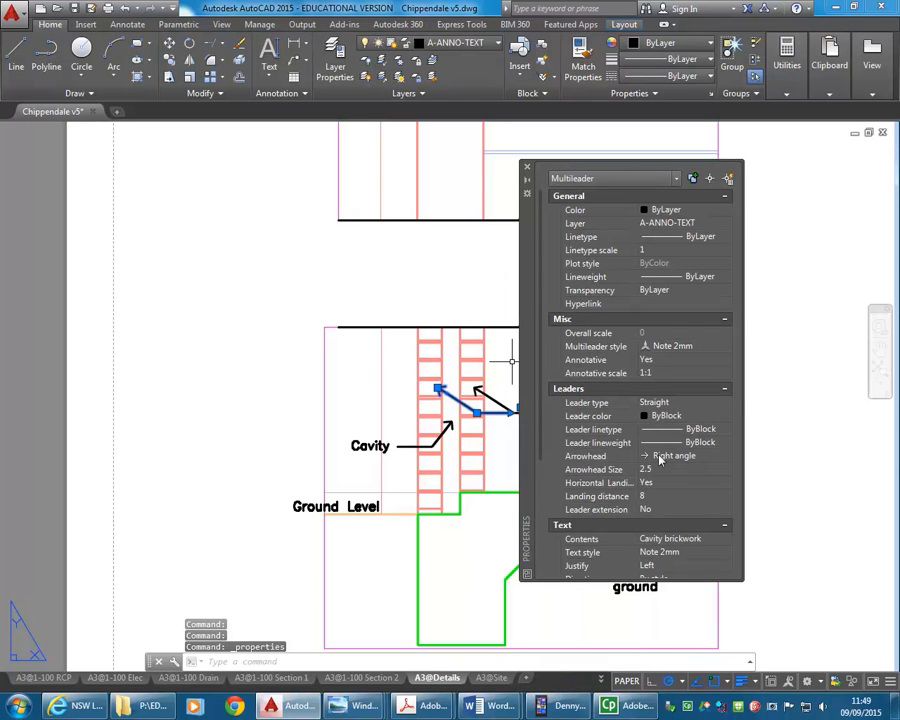
pyautogui.click(711, 542)
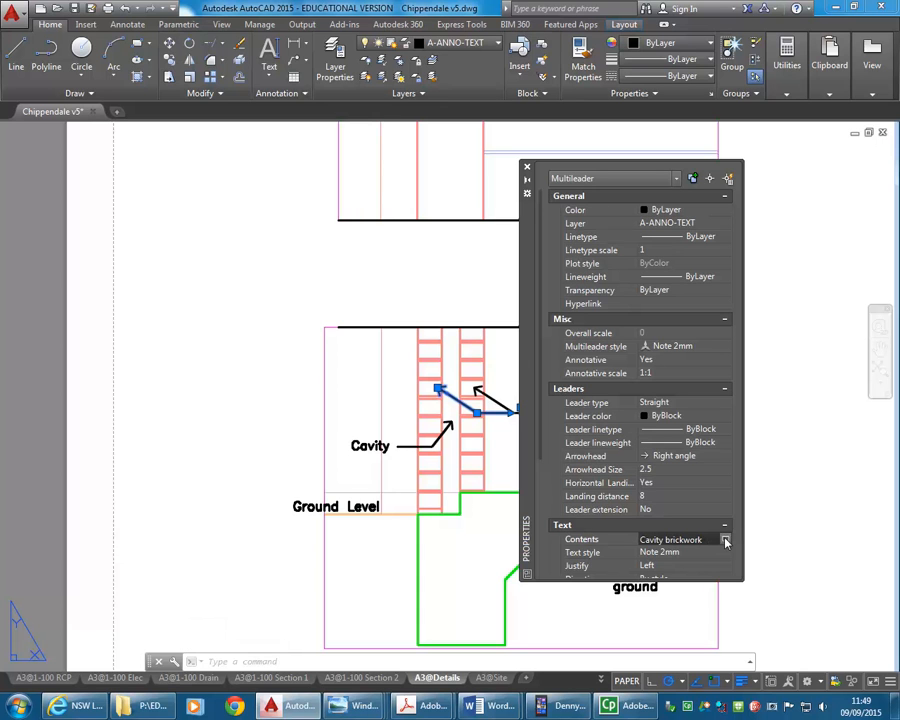
pyautogui.click(727, 542)
pyautogui.moveTo(527, 287); pyautogui.dragTo(127, 289)
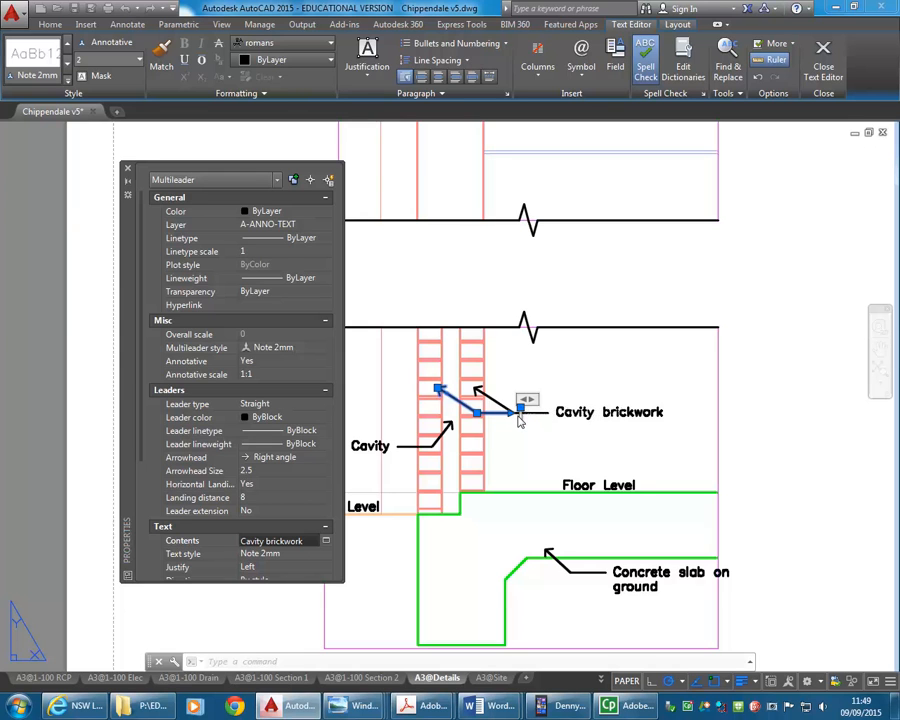
pyautogui.click(540, 454)
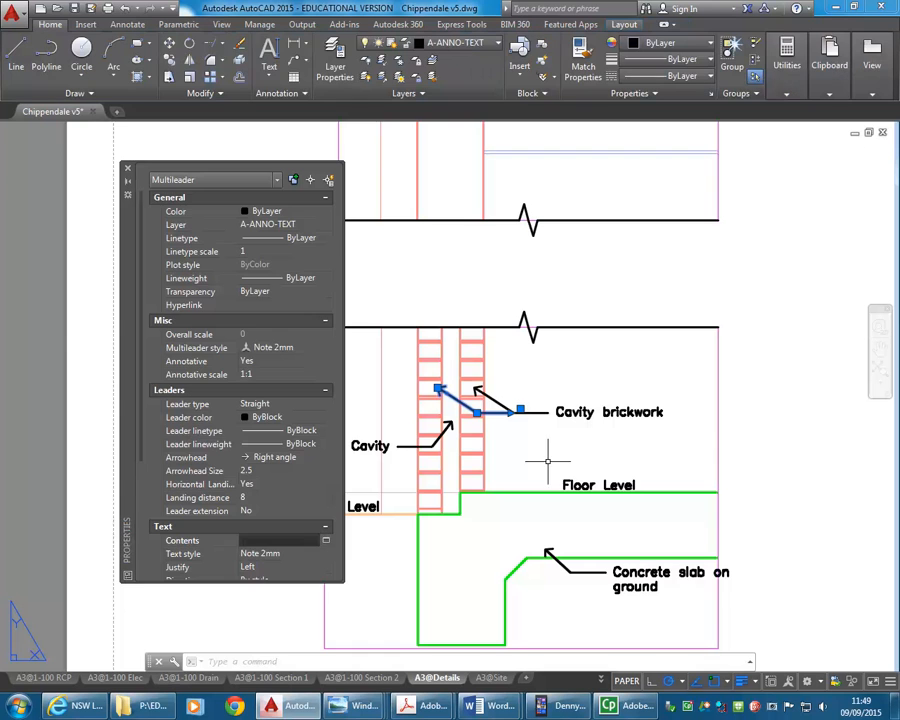
pyautogui.press('Escape')
# Stretch the textless leader's landing about 4.9 units horizontally away from the wall, keeping its arrowhead on the outer brick skin.
pyautogui.click(470, 408)
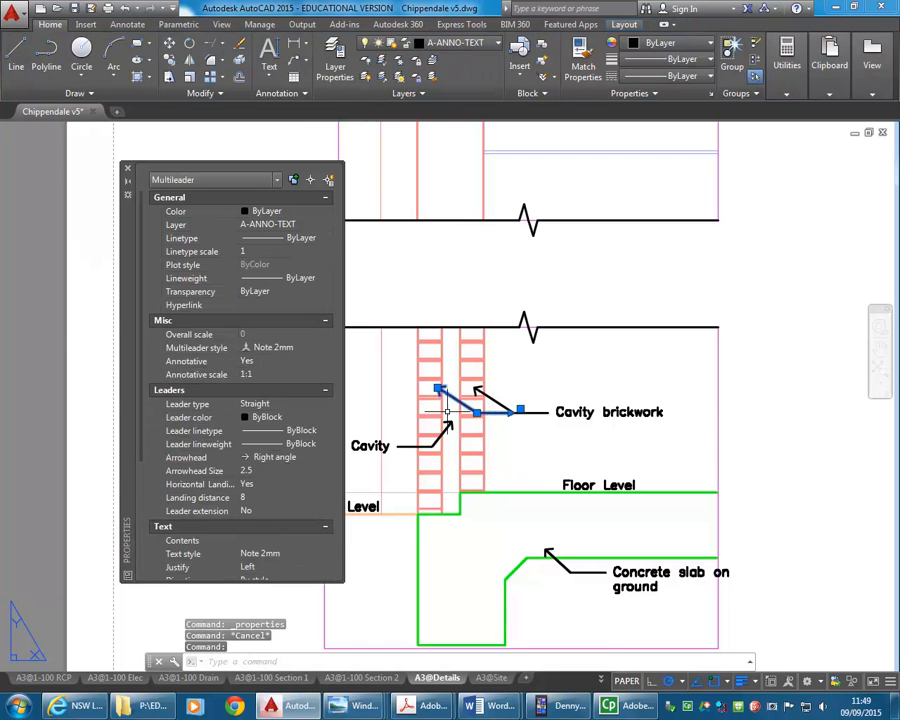
pyautogui.scroll(2, 470, 409)
pyautogui.click(479, 414)
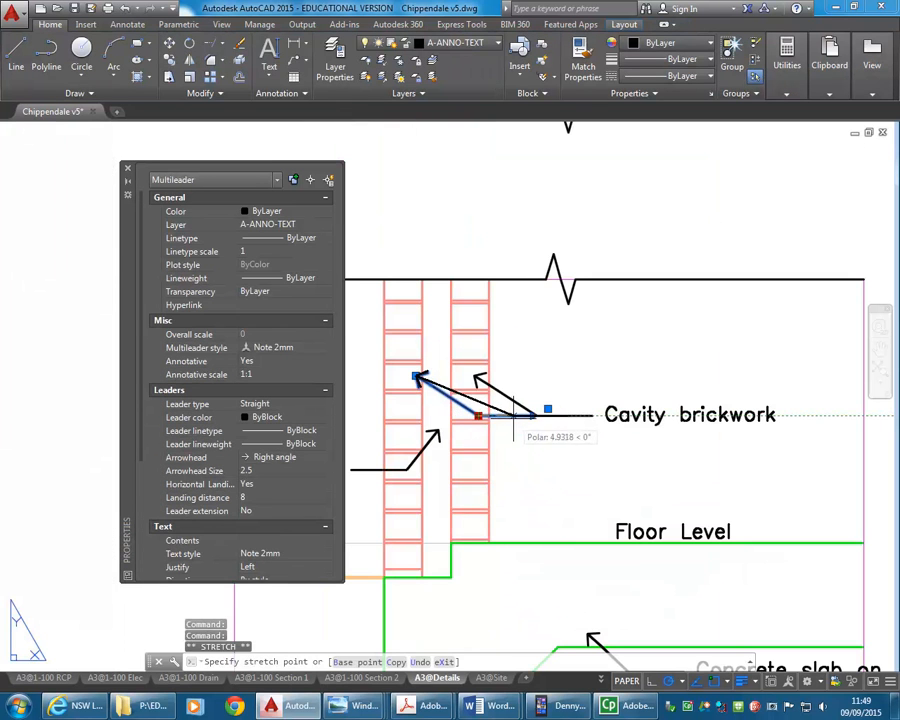
pyautogui.press('Escape')
# Stretch the original Cavity brickwork leader's landing back onto the textless leader's bend so both arrows share one landing, and dismiss the properties.
pyautogui.click(534, 412)
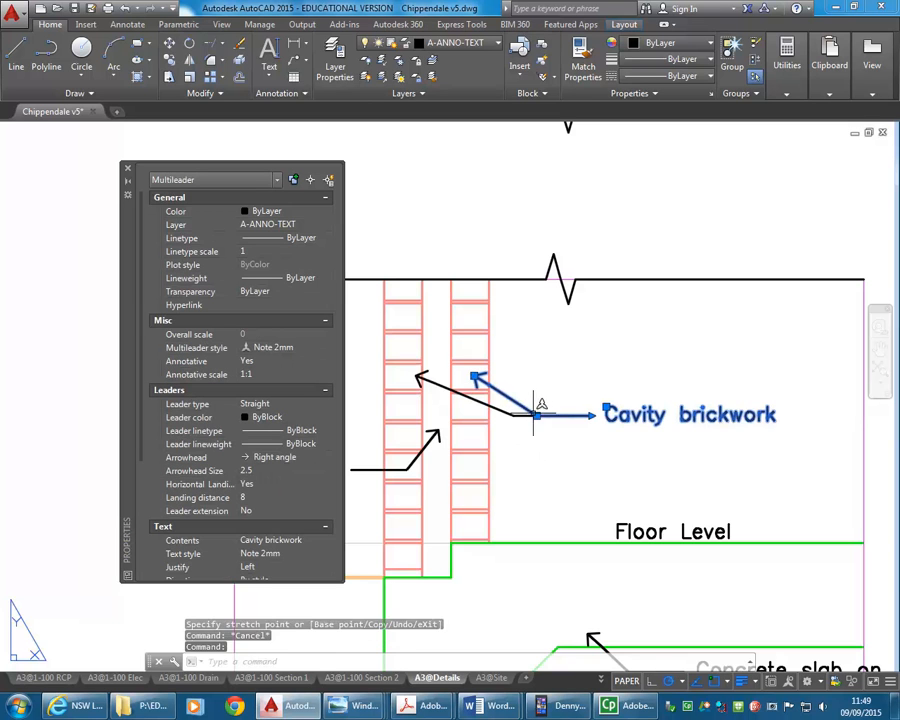
pyautogui.click(537, 415)
pyautogui.click(514, 415)
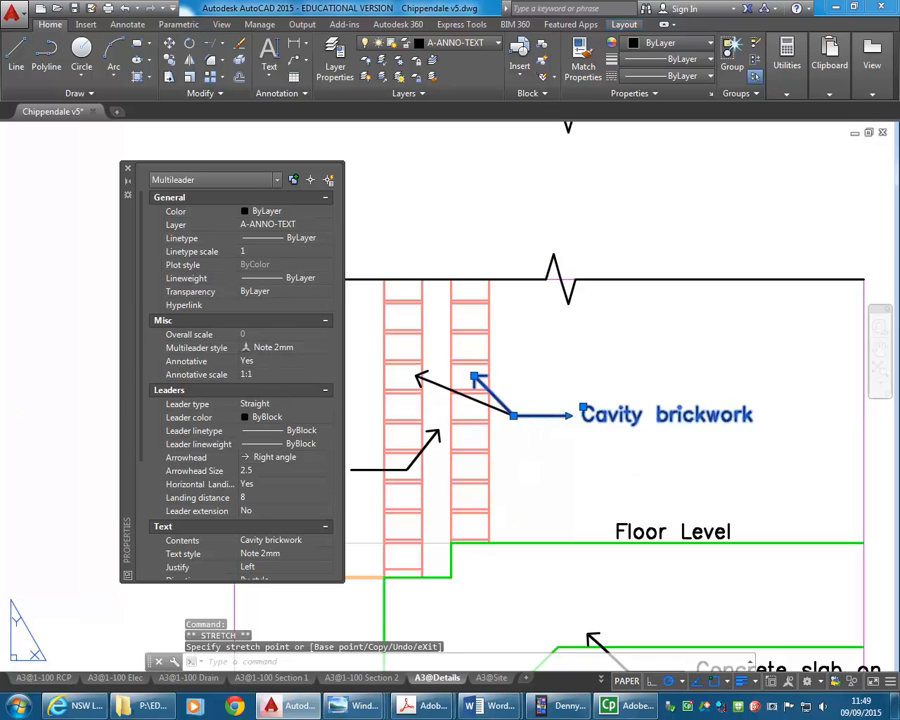
pyautogui.press('Escape')
pyautogui.scroll(-3, 524, 460)
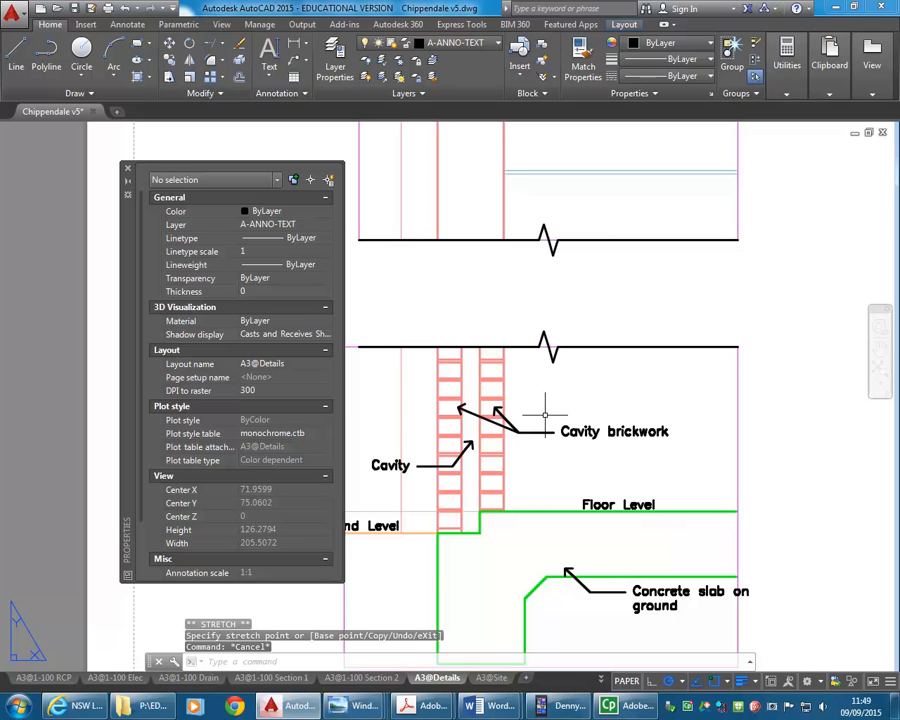
pyautogui.click(127, 168)
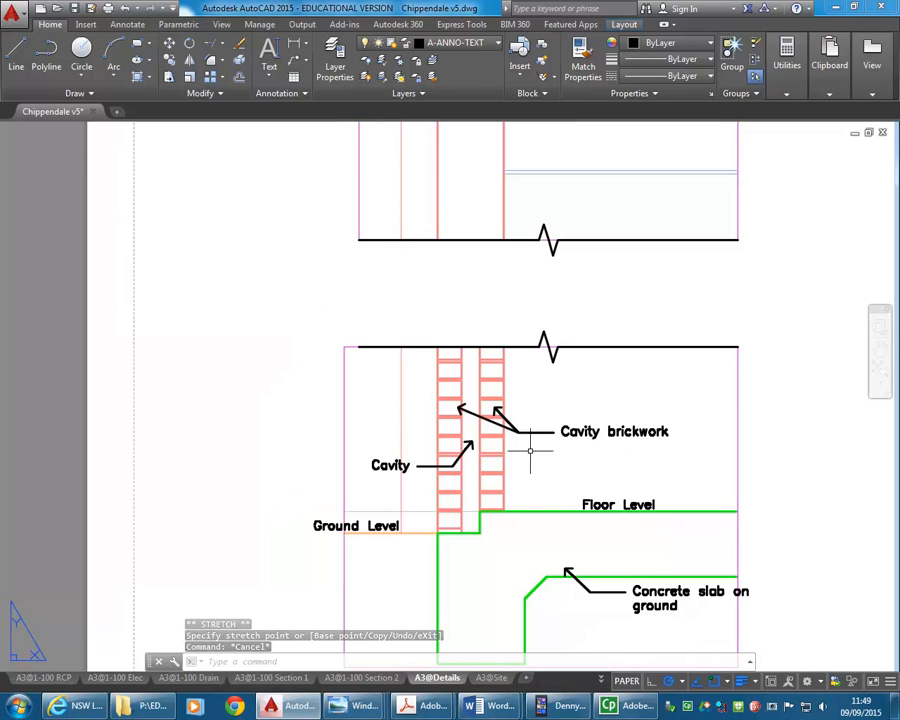
pyautogui.doubleClick(598, 431)
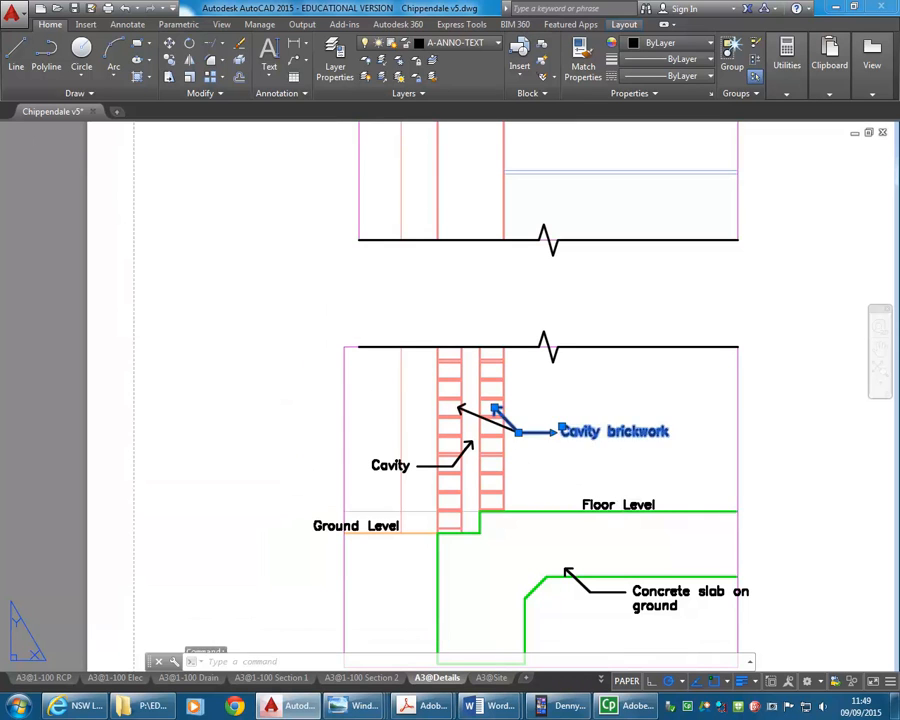
pyautogui.click(623, 462)
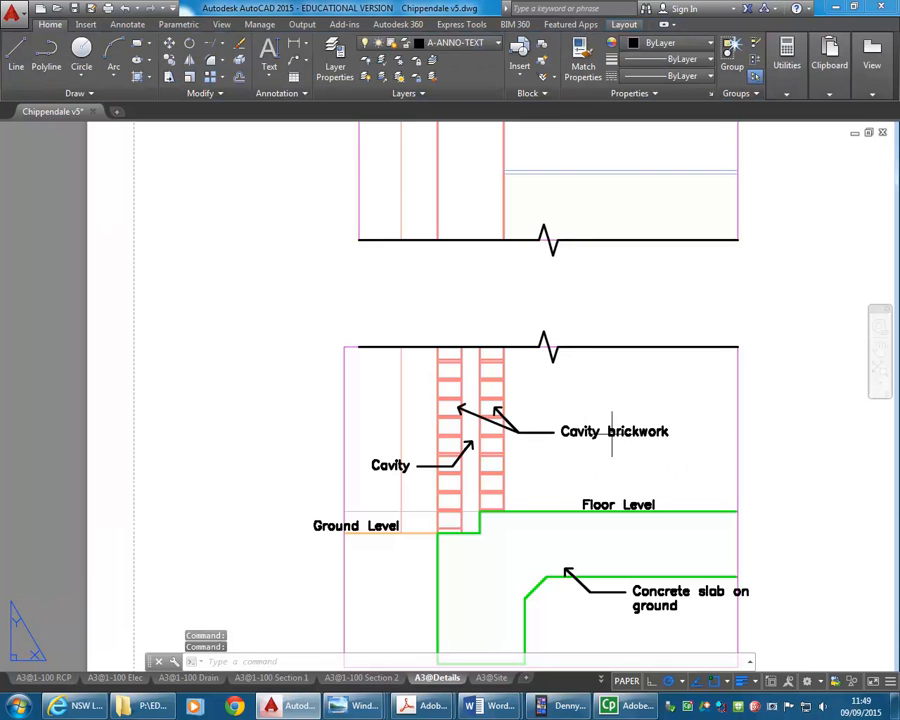
# Copy the bottom detail's Cavity leader and both Cavity brickwork leaders straight up onto the top detail's wall, using Ortho.
pyautogui.click(426, 471)
pyautogui.click(420, 458)
pyautogui.click(536, 432)
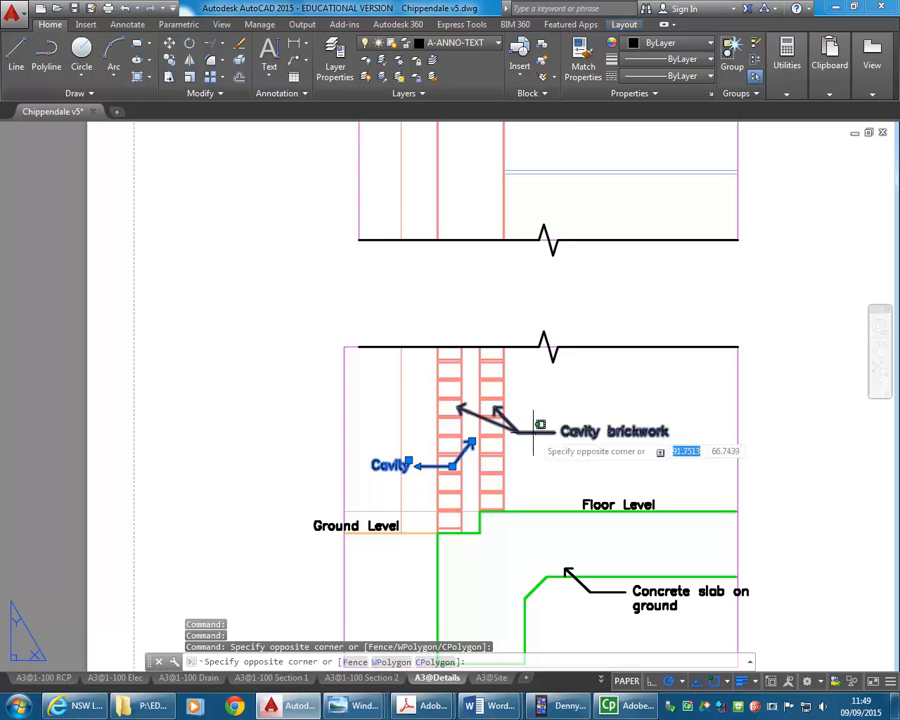
pyautogui.click(511, 494)
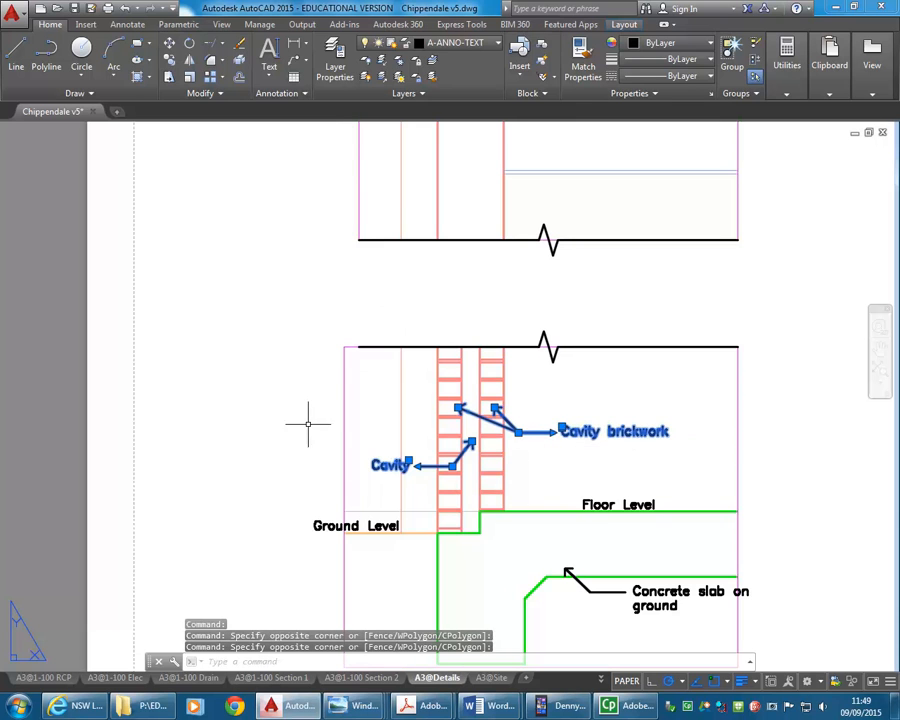
pyautogui.click(170, 60)
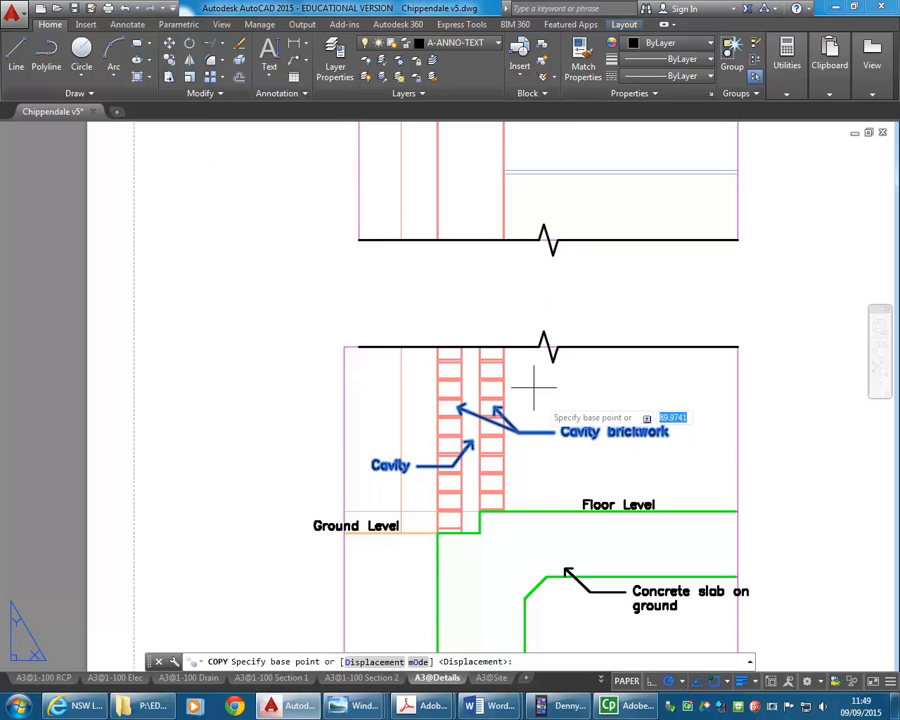
pyautogui.click(538, 465)
pyautogui.scroll(-5, 538, 465)
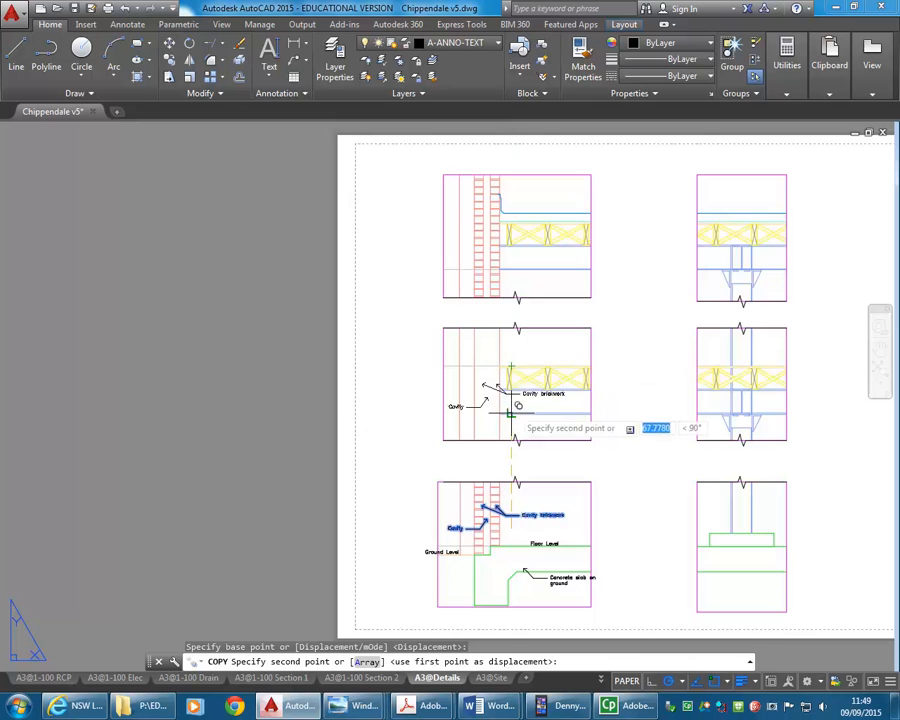
pyautogui.scroll(6, 512, 410)
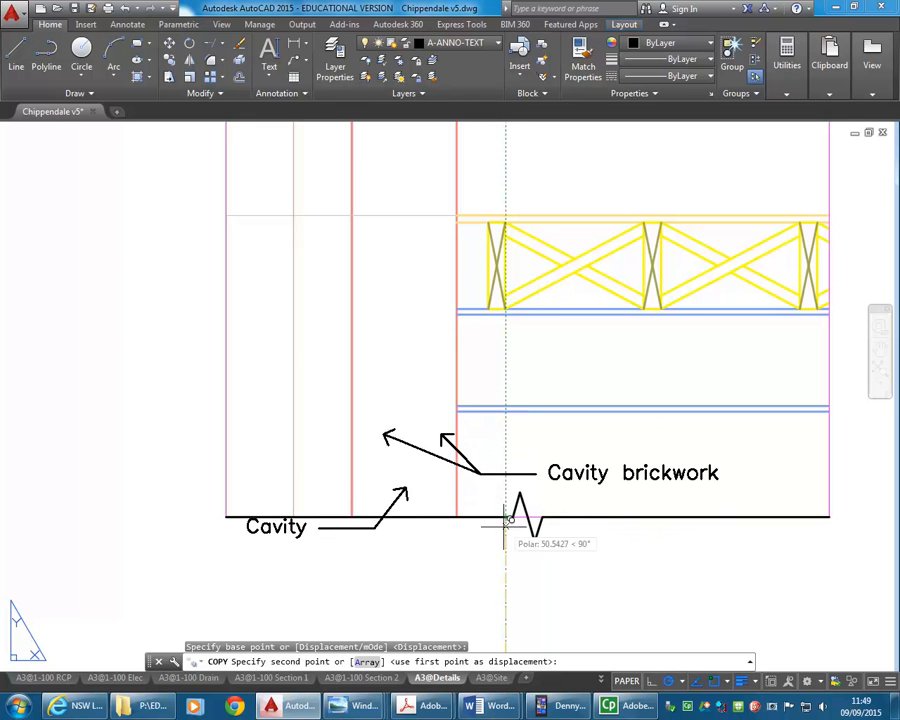
pyautogui.scroll(-2, 507, 335)
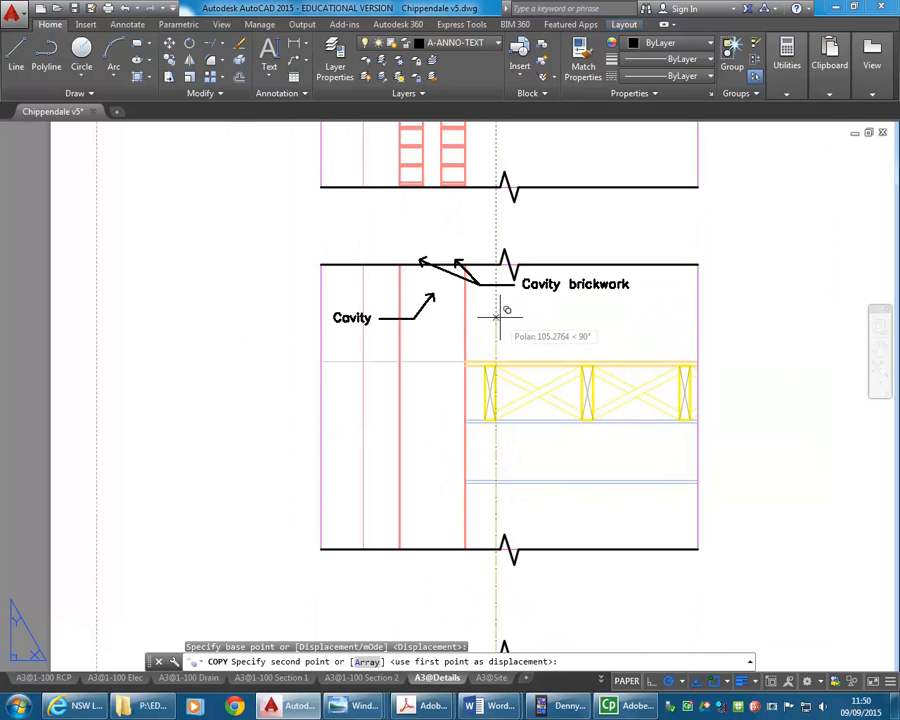
pyautogui.moveTo(501, 338); pyautogui.dragTo(482, 518, button='middle')
pyautogui.moveTo(471, 296); pyautogui.dragTo(468, 479, button='middle')
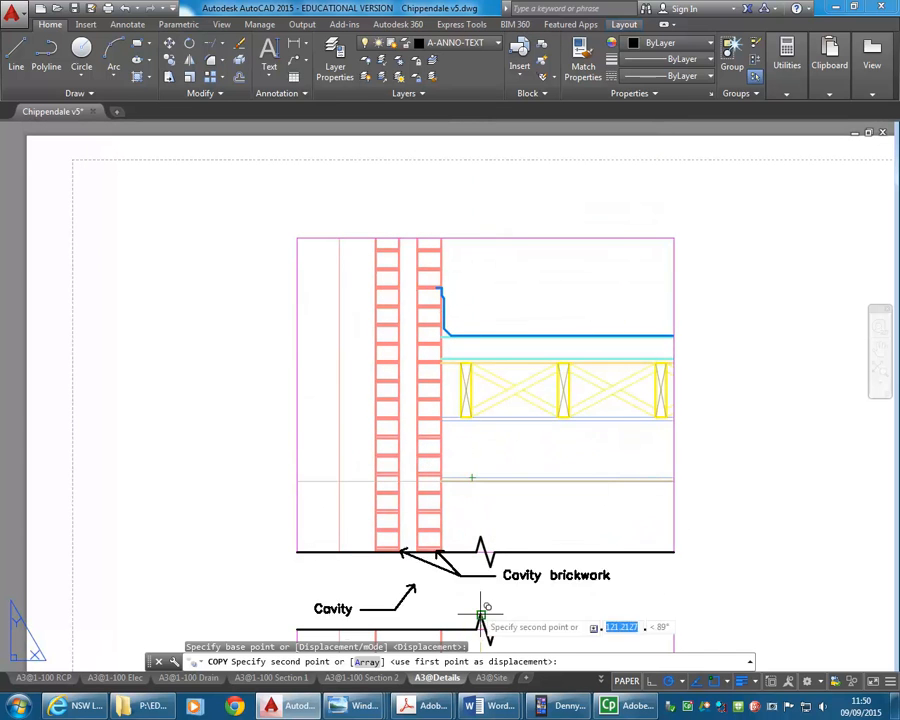
pyautogui.click(652, 685)
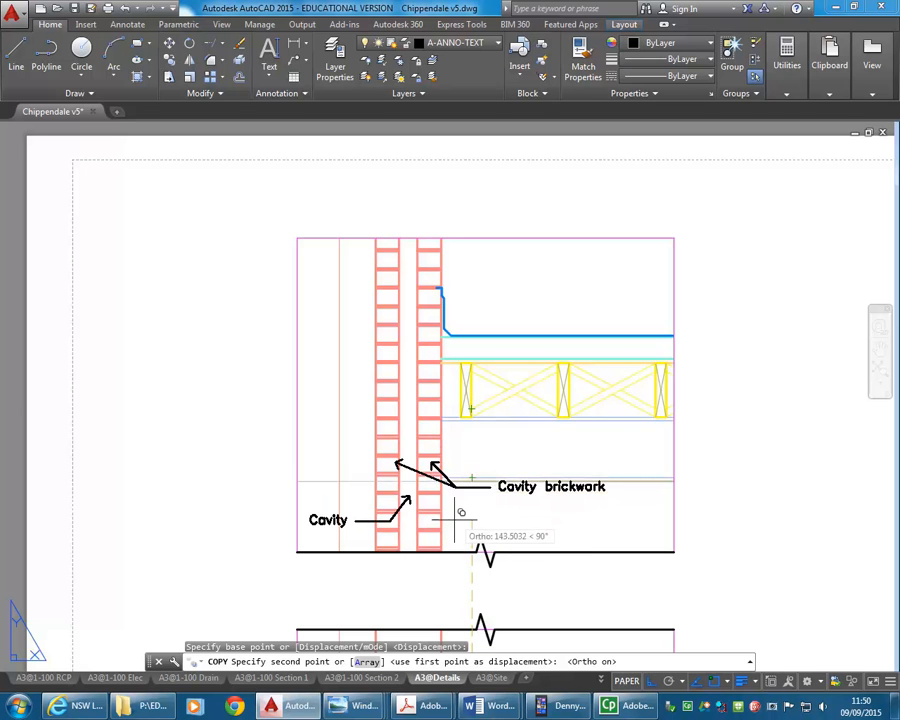
pyautogui.click(458, 510)
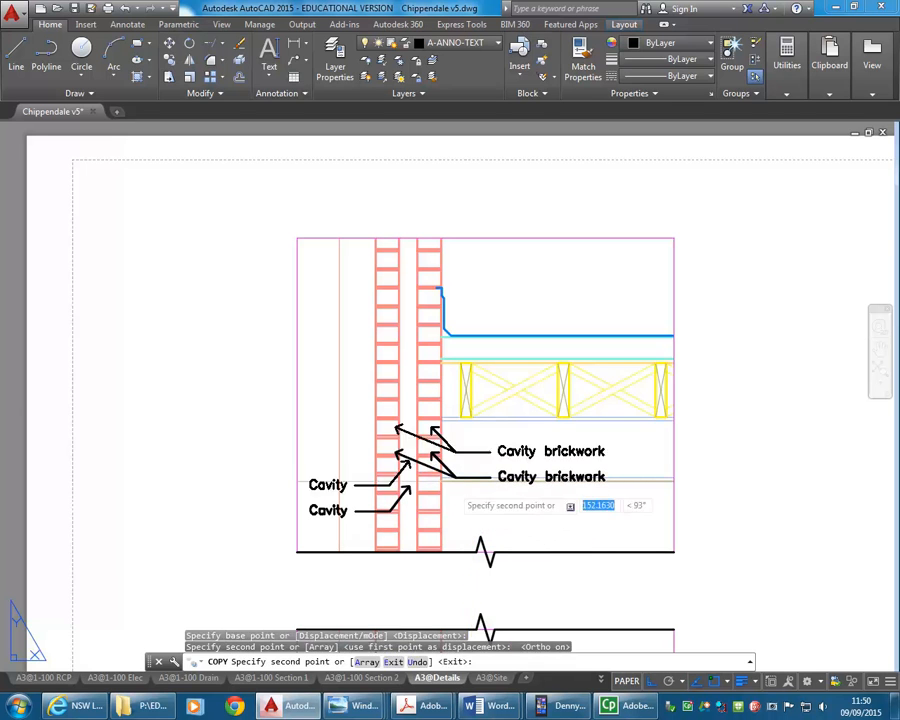
pyautogui.press('Escape')
pyautogui.click(446, 467)
pyautogui.press('Escape')
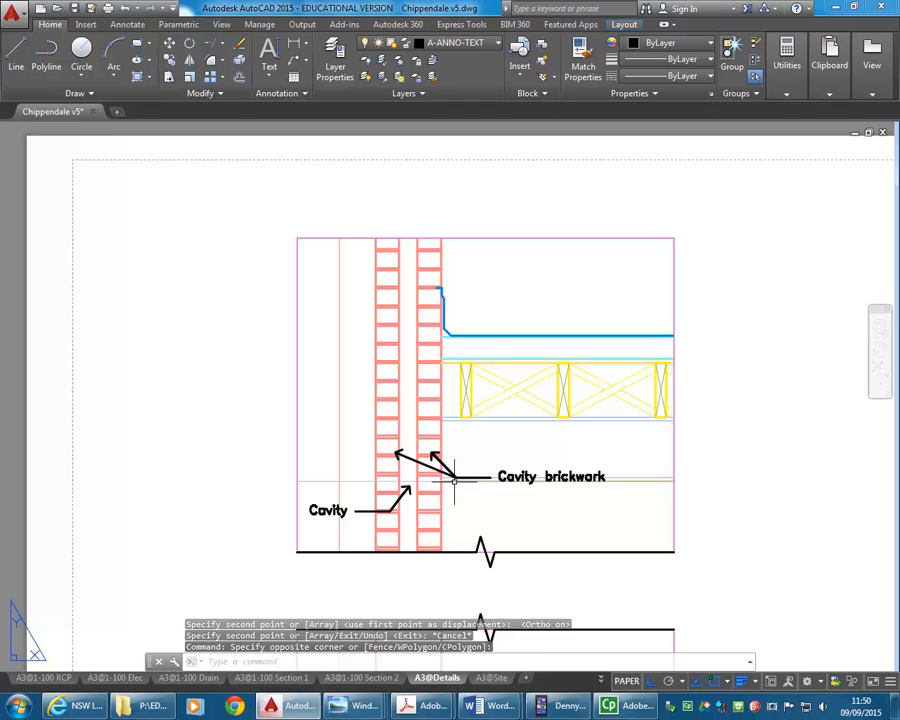
# Move the top detail's two Cavity brickwork leaders about 9.7 units straight down, towards the break line.
pyautogui.click(411, 457)
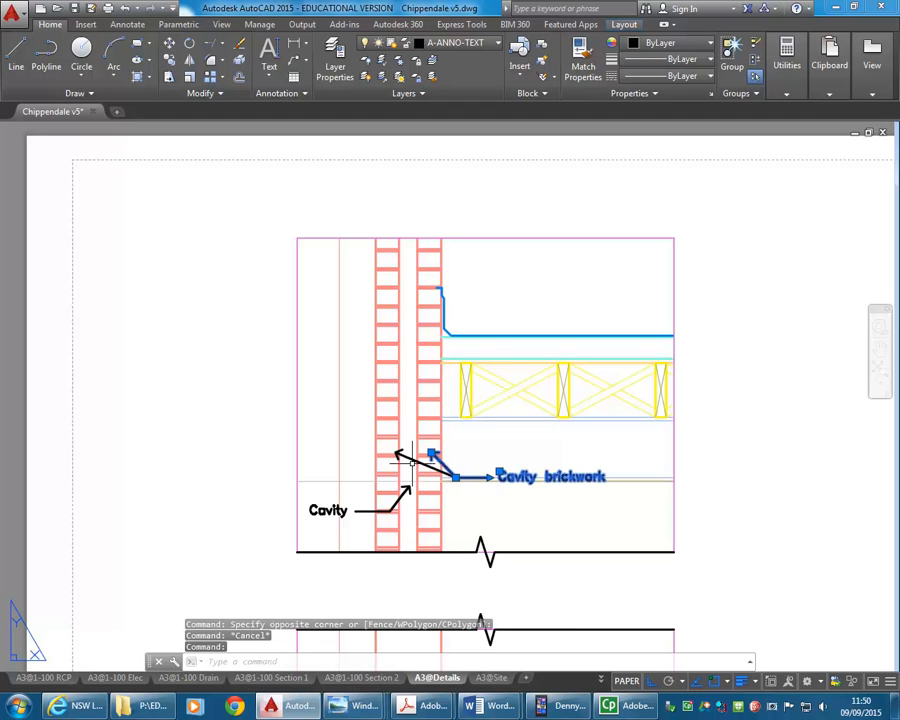
pyautogui.click(412, 459)
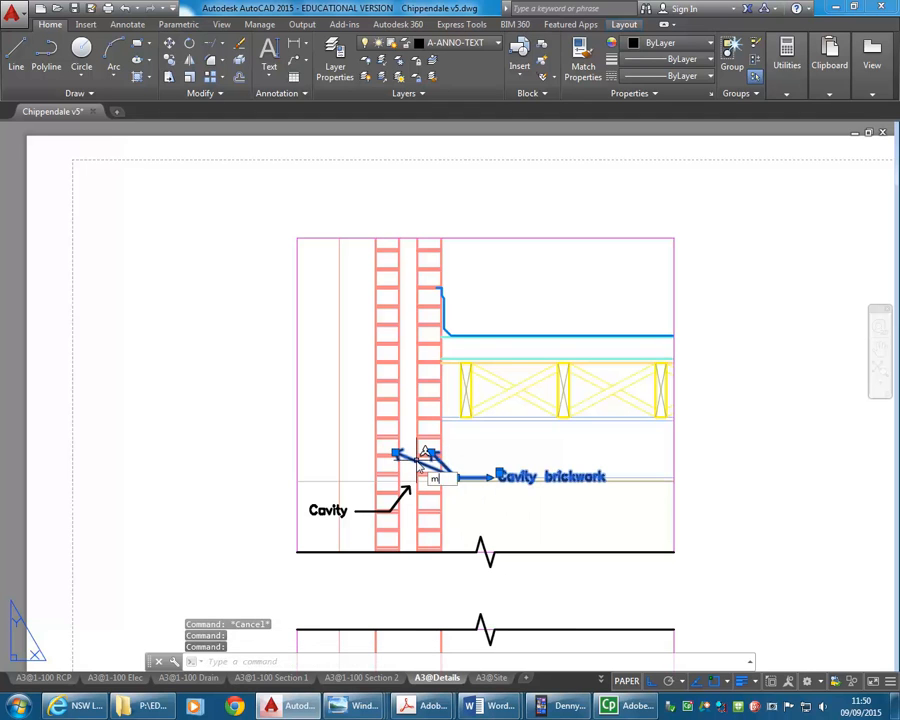
pyautogui.write('m')
pyautogui.press('Return')
pyautogui.click(214, 380)
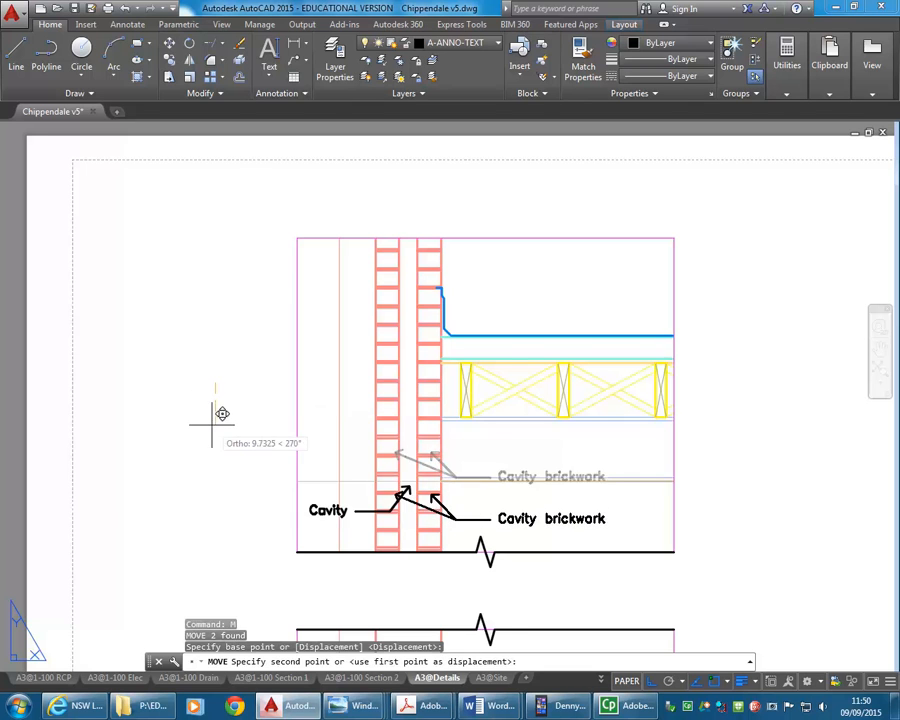
pyautogui.click(214, 413)
# Move the top detail's Cavity leader about 8.1 units straight up, clear of the Cavity brickwork arrows.
pyautogui.press('Return')
pyautogui.click(328, 510)
pyautogui.press('Return')
pyautogui.click(214, 470)
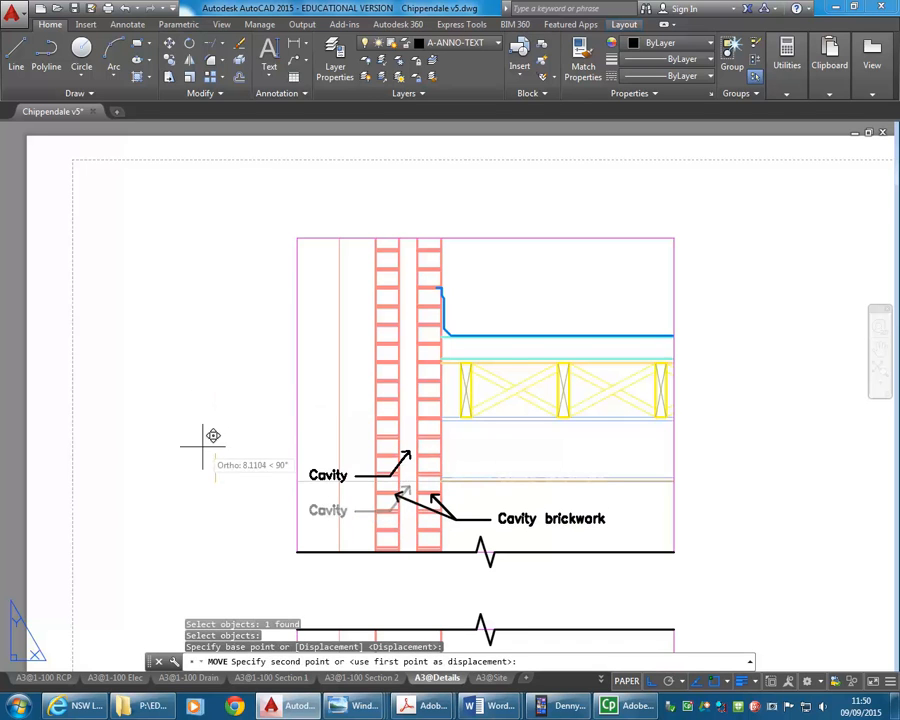
pyautogui.click(213, 435)
pyautogui.press('Escape')
pyautogui.press('Escape')
# Preview the plot of the A3@Details layout to check the annotations, and leave the plot setup without plotting.
pyautogui.scroll(-4, 310, 430)
pyautogui.moveTo(309, 431); pyautogui.dragTo(301, 341, button='middle')
pyautogui.moveTo(418, 439); pyautogui.dragTo(398, 348, button='middle')
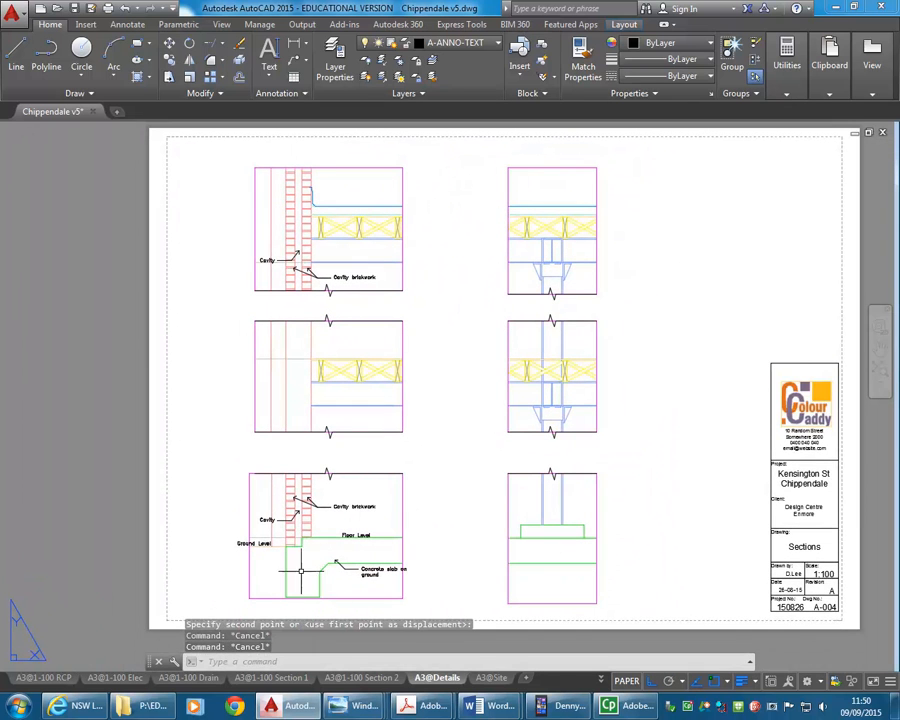
pyautogui.click(12, 12)
pyautogui.press('Escape')
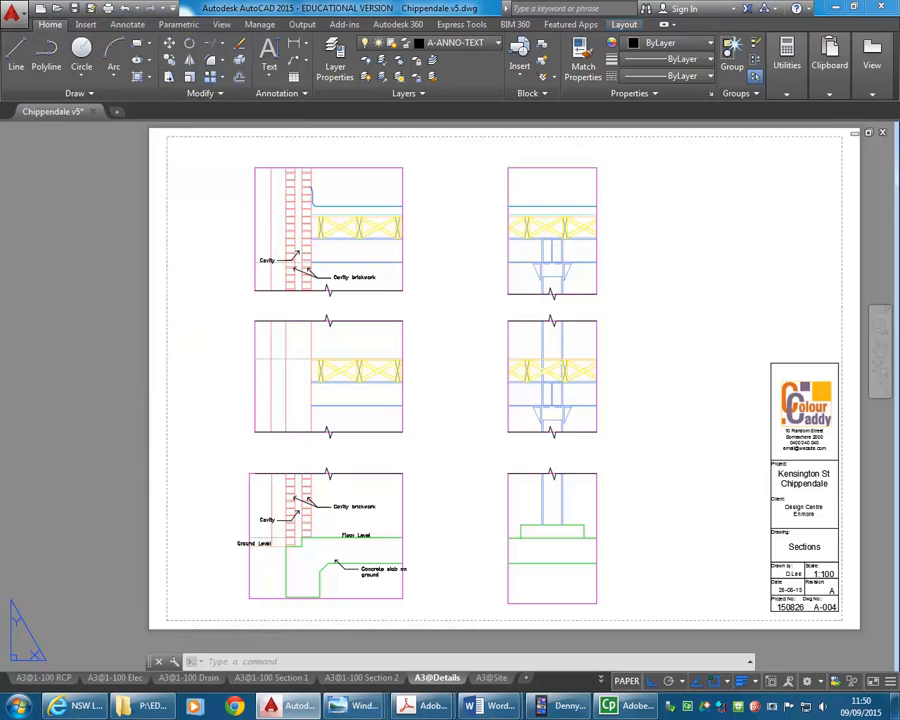
pyautogui.click(233, 527)
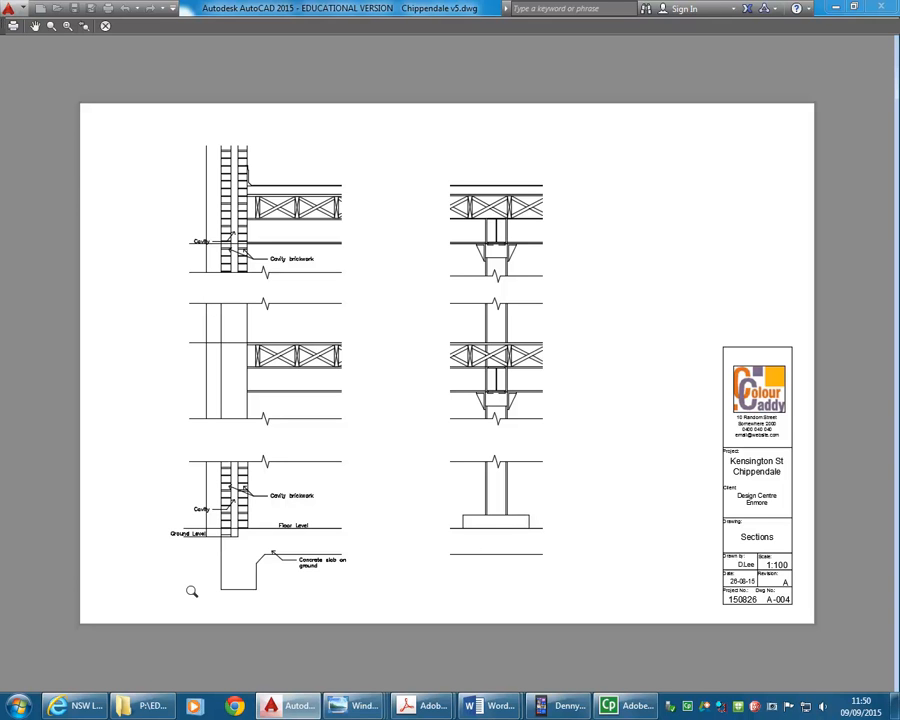
pyautogui.rightClick(167, 338)
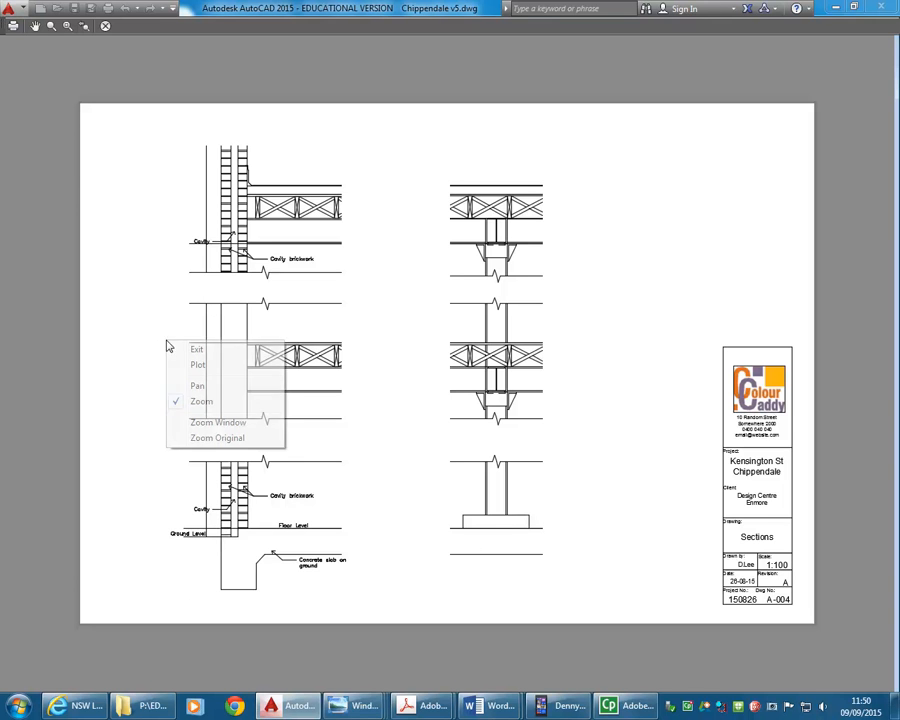
pyautogui.click(184, 349)
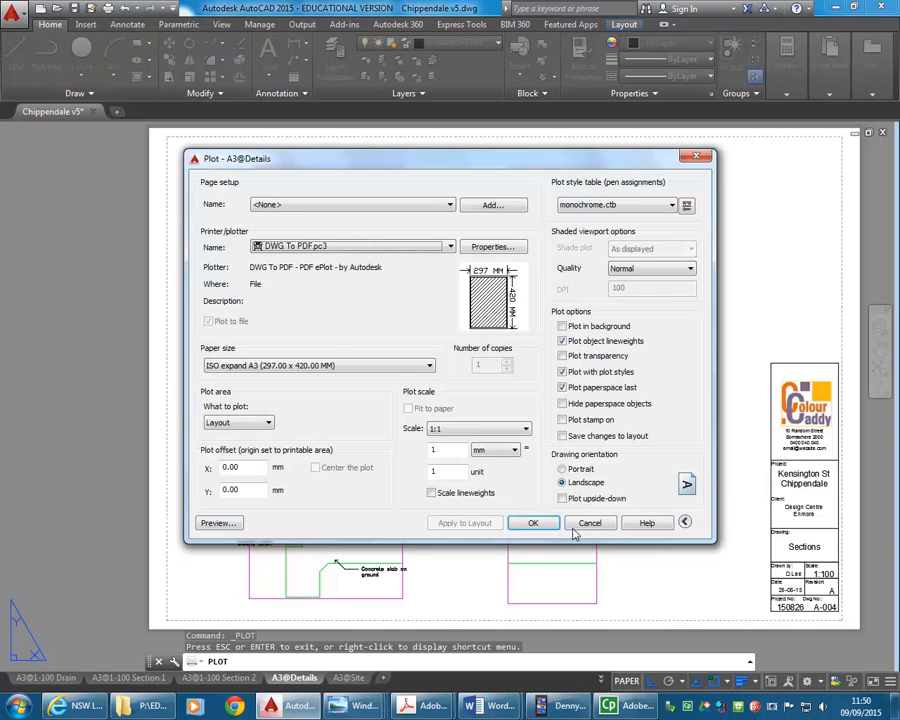
pyautogui.click(585, 523)
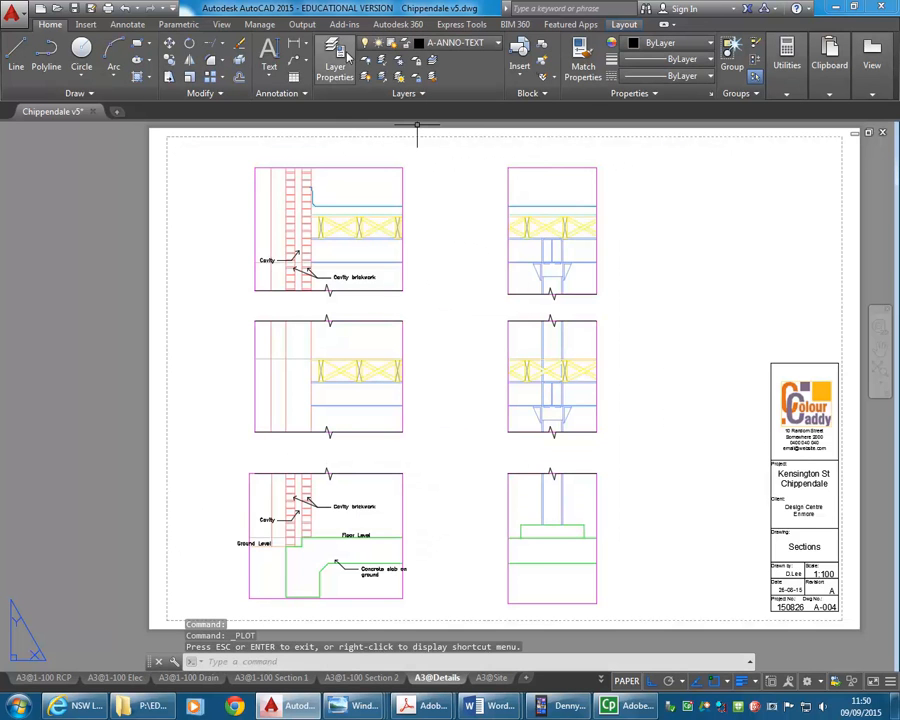
# Set the lineweight of the A-ANNO-TEXT layer to Default and close the layer manager.
pyautogui.click(336, 62)
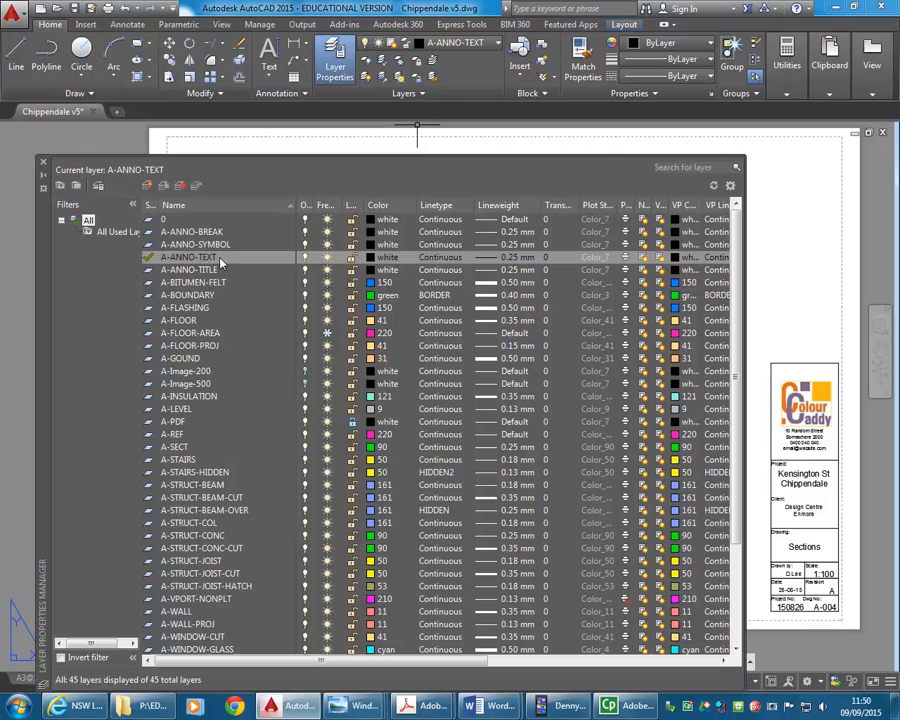
pyautogui.click(502, 258)
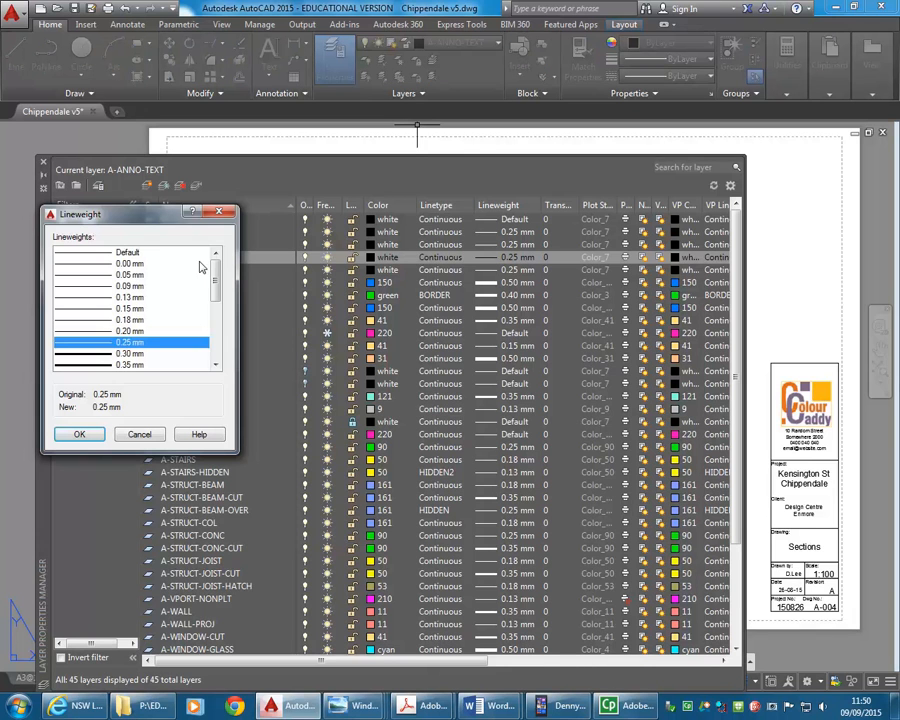
pyautogui.click(103, 254)
pyautogui.click(80, 433)
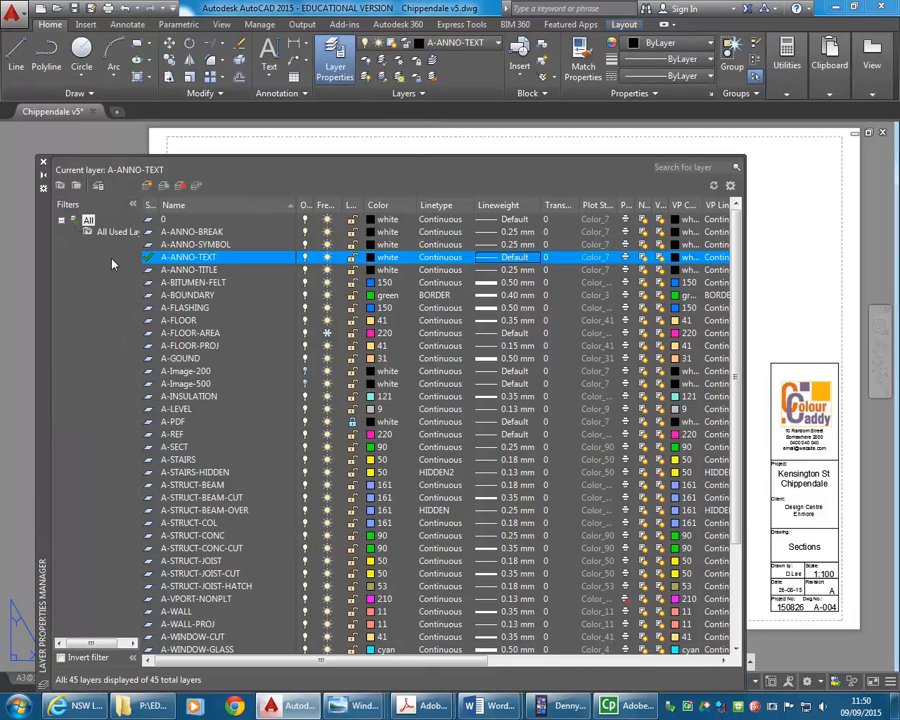
pyautogui.click(490, 259)
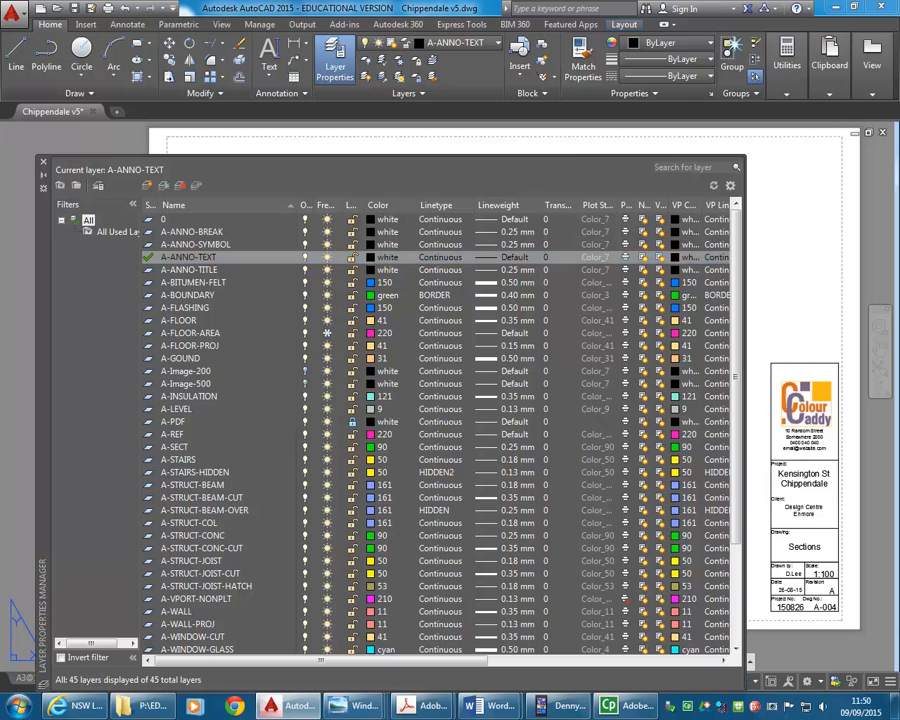
pyautogui.click(44, 165)
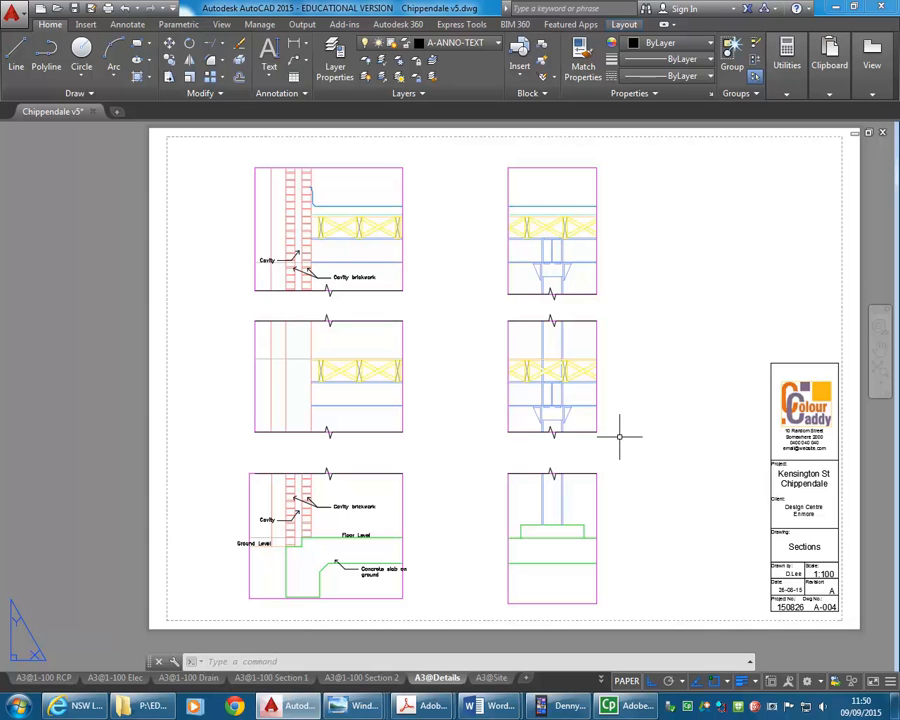
# Copy the whole title block to the clipboard with base point 0,0, and clear the selection.
pyautogui.click(720, 316)
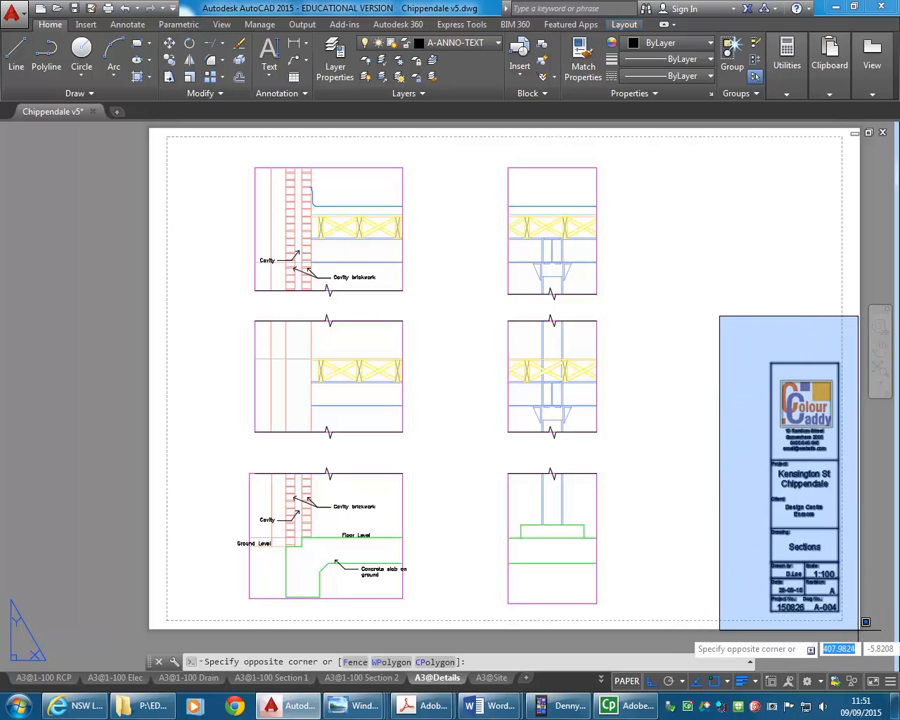
pyautogui.click(858, 626)
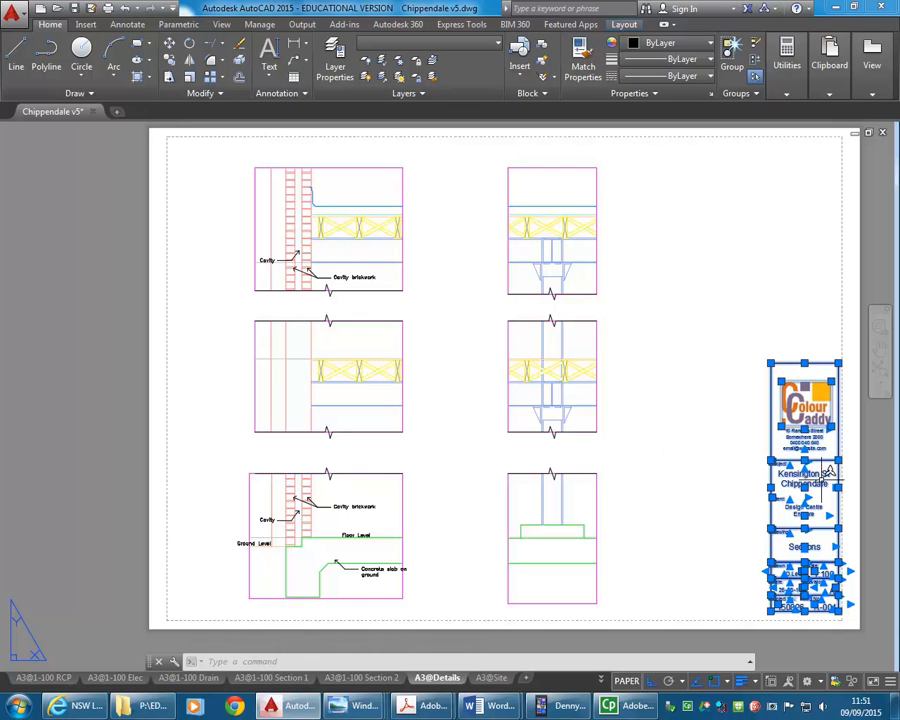
pyautogui.rightClick(660, 294)
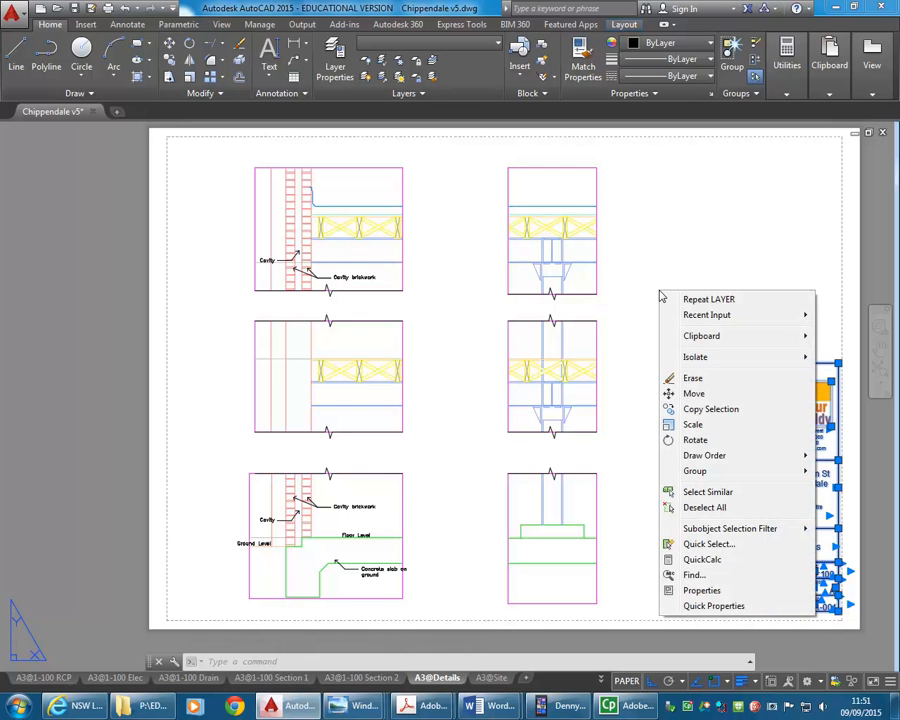
pyautogui.moveTo(694, 338)
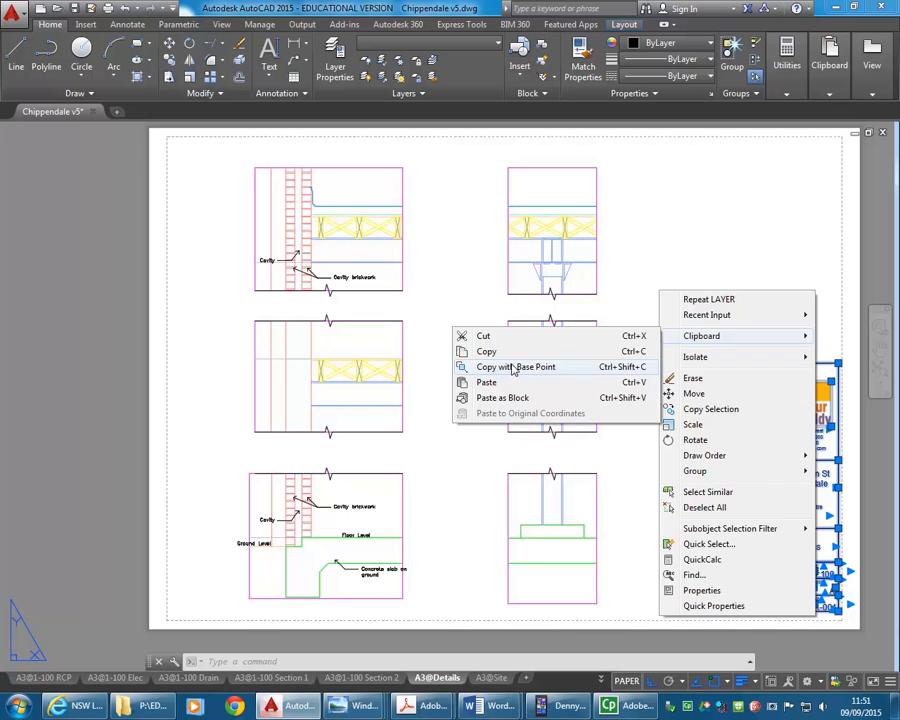
pyautogui.click(513, 367)
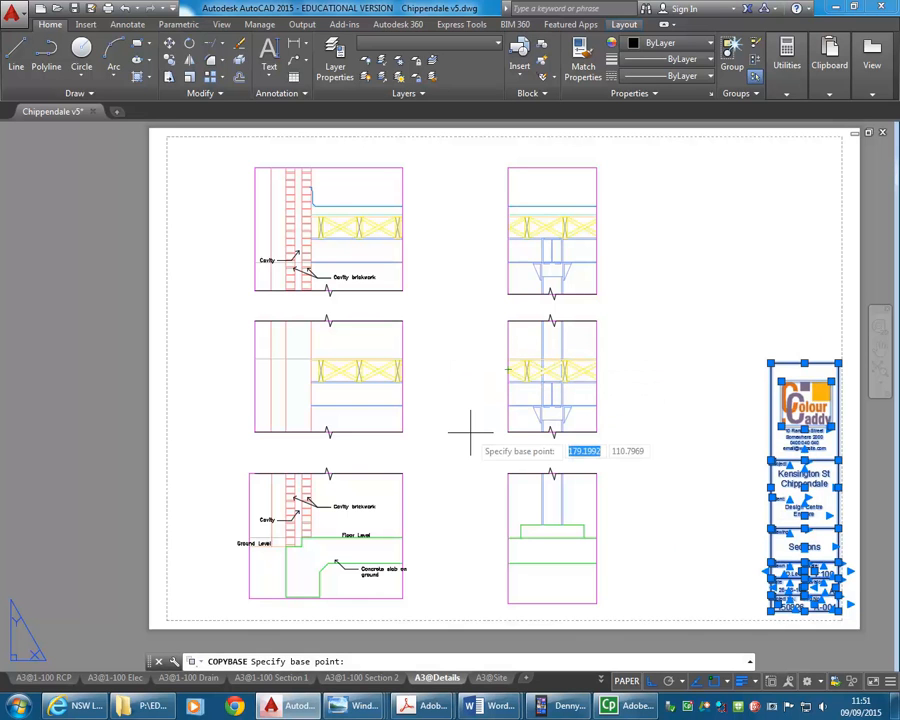
pyautogui.write('0,0')
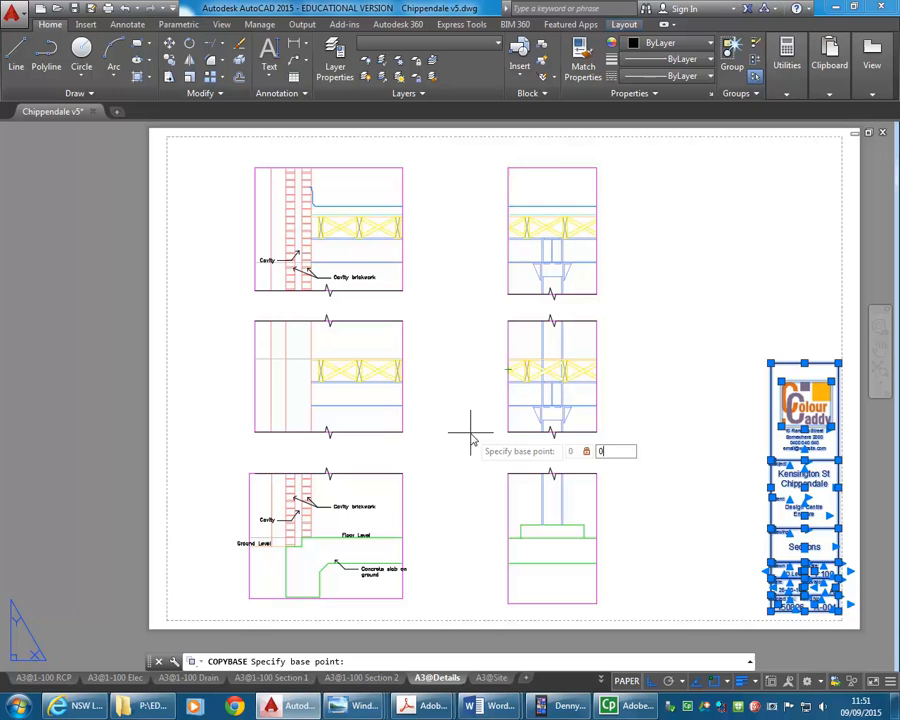
pyautogui.press('Return')
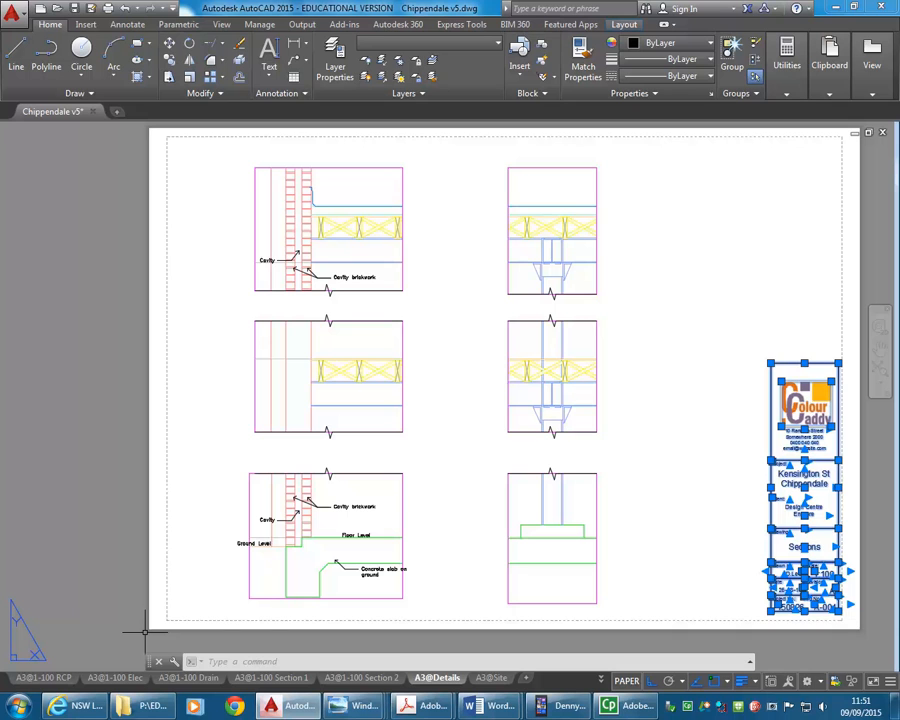
pyautogui.press('Escape')
pyautogui.press('Escape')
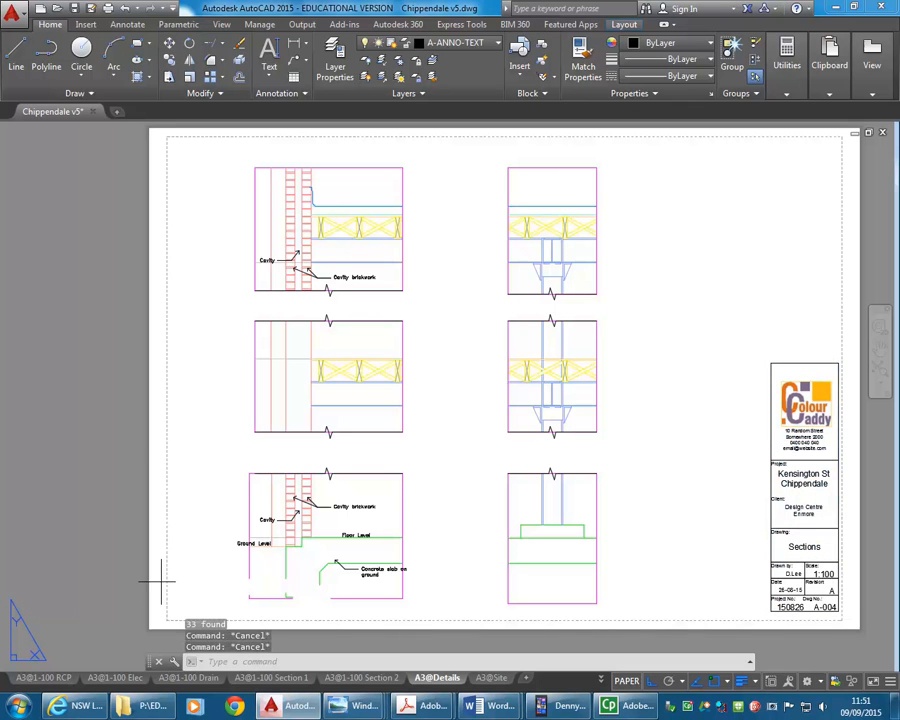
pyautogui.write('l')
pyautogui.press('Return')
pyautogui.write('0,0')
pyautogui.press('Return')
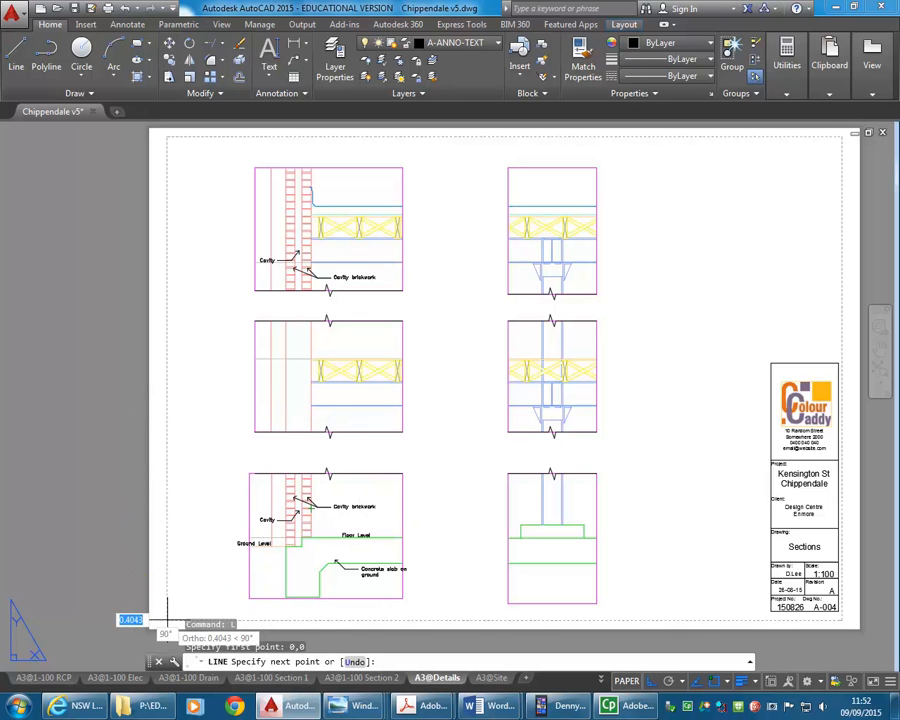
pyautogui.press('Escape')
pyautogui.press('Escape')
pyautogui.press('Escape')
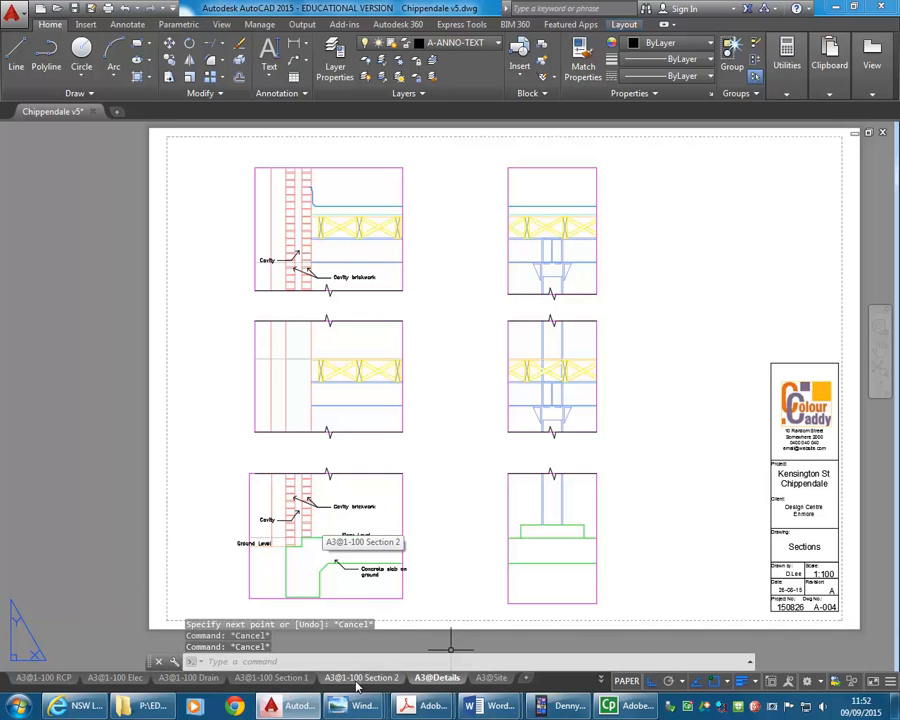
# Erase the old title block from the A3@1-100 Section 2 layout.
pyautogui.click(493, 681)
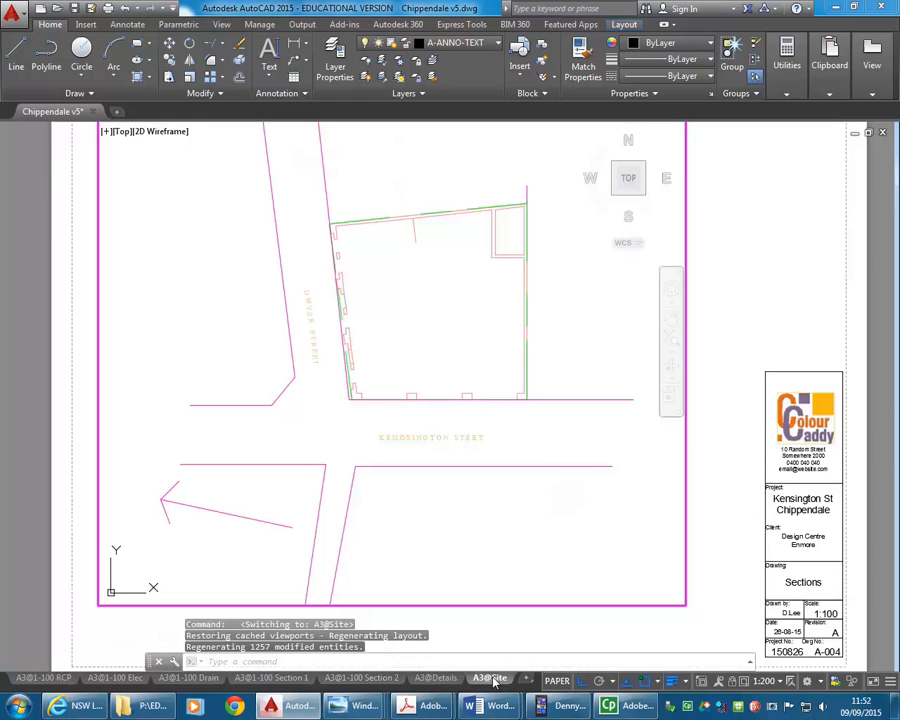
pyautogui.click(437, 678)
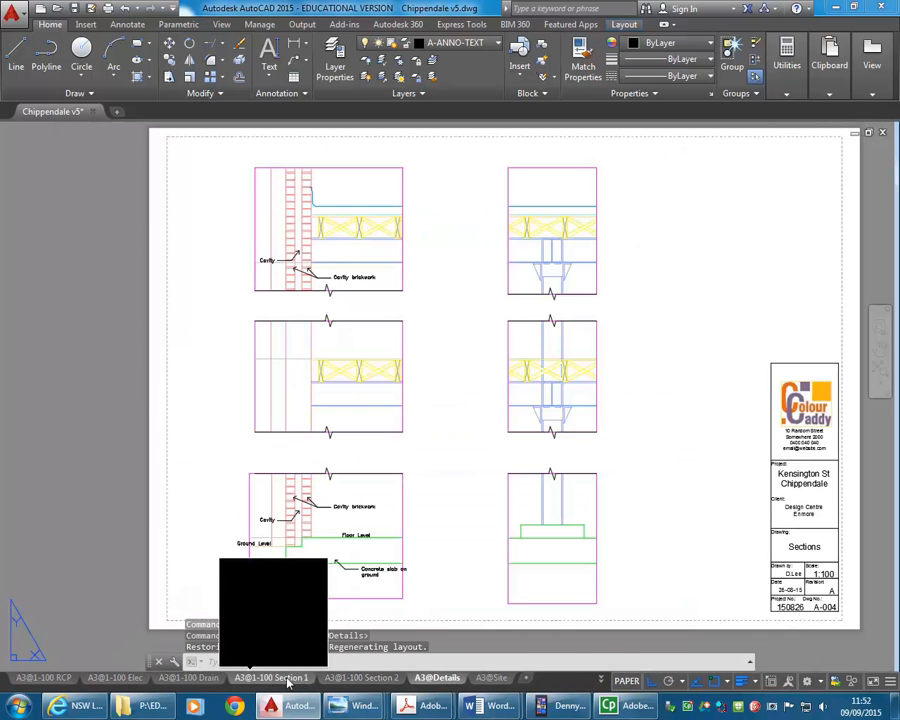
pyautogui.click(360, 678)
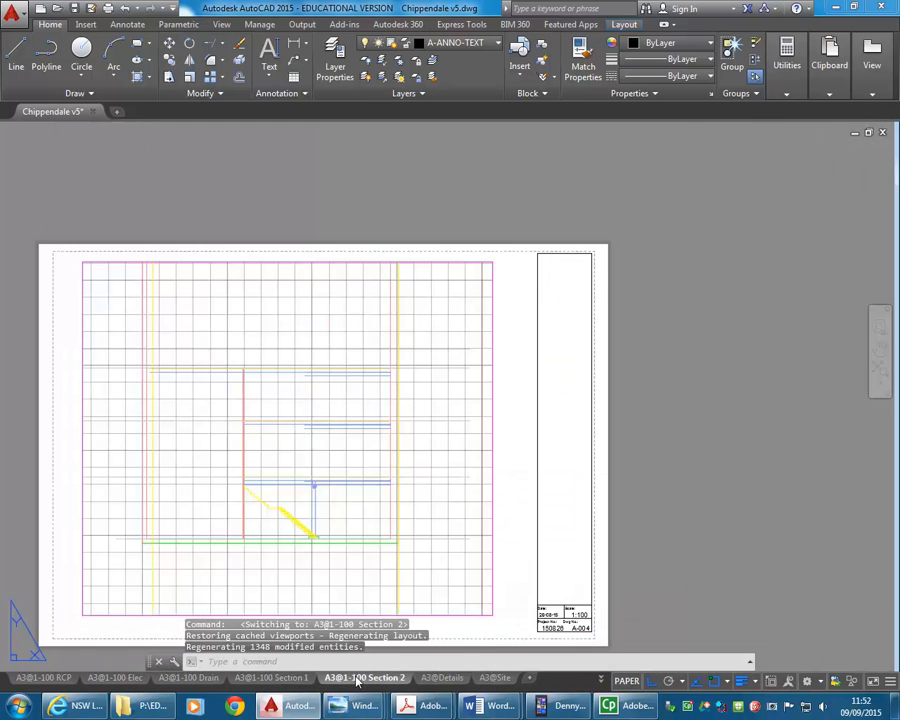
pyautogui.click(519, 236)
pyautogui.click(618, 620)
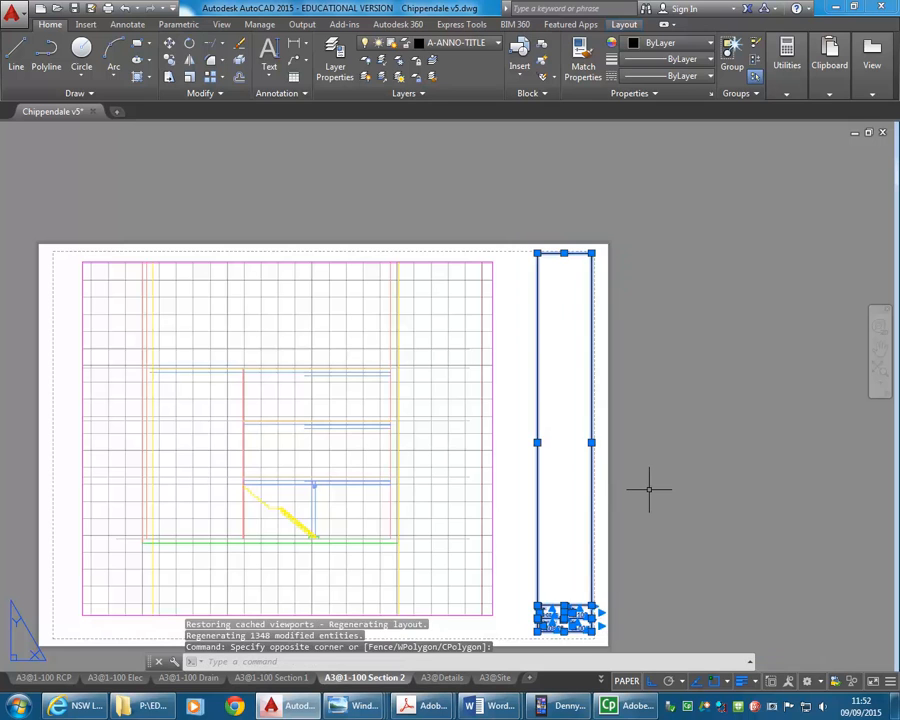
pyautogui.press('Delete')
# Paste the copied title block into the A3@1-100 Section 2 layout at insertion point 0,0.
pyautogui.moveTo(557, 410); pyautogui.dragTo(593, 364, button='middle')
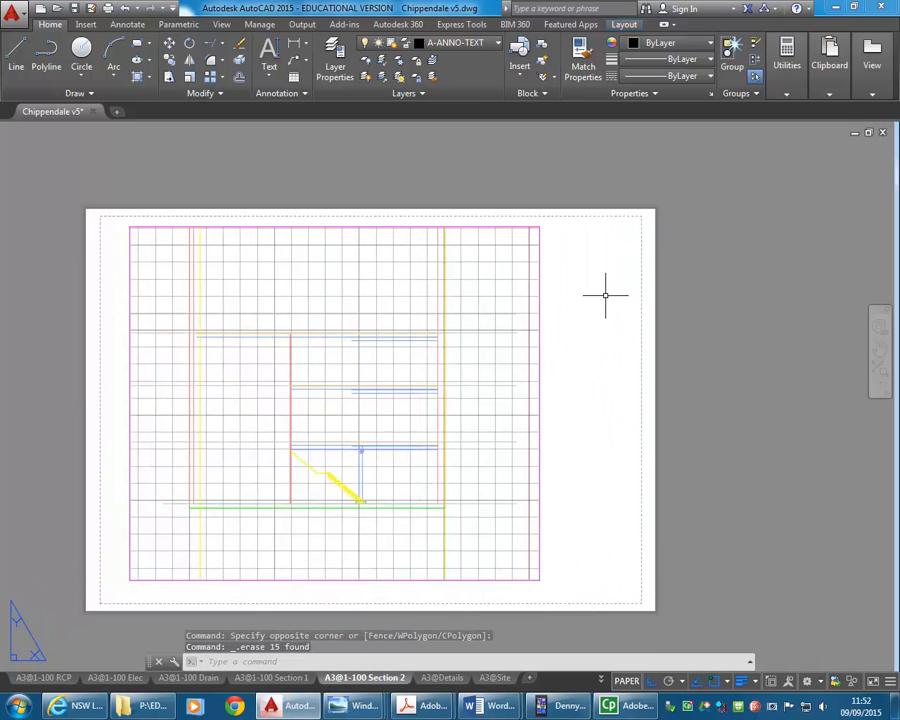
pyautogui.rightClick(605, 296)
pyautogui.moveTo(643, 347)
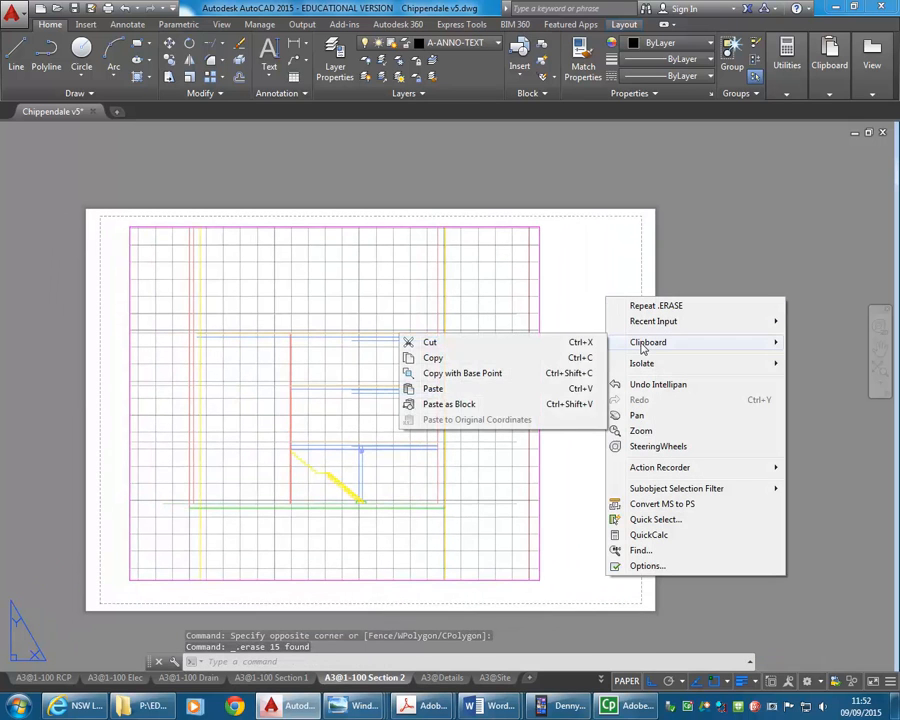
pyautogui.click(453, 391)
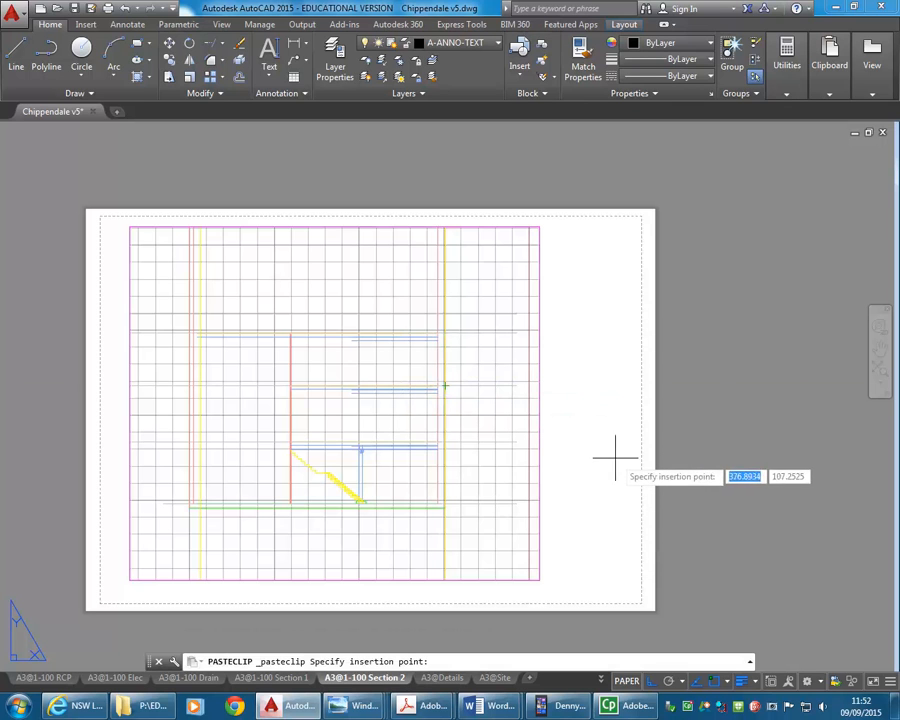
pyautogui.write('0')
pyautogui.write('0')
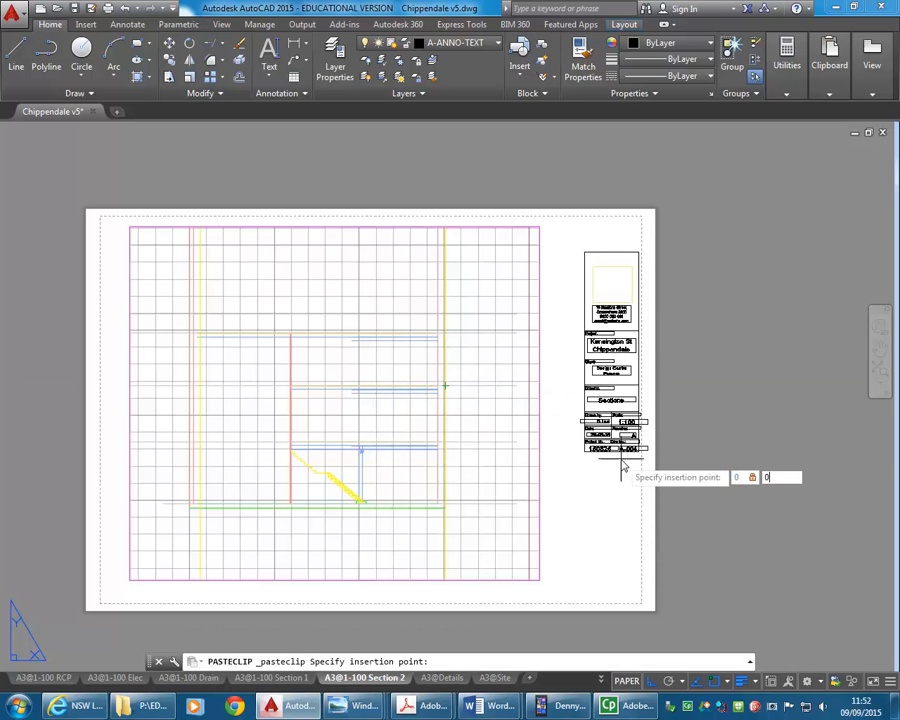
pyautogui.press('Return')
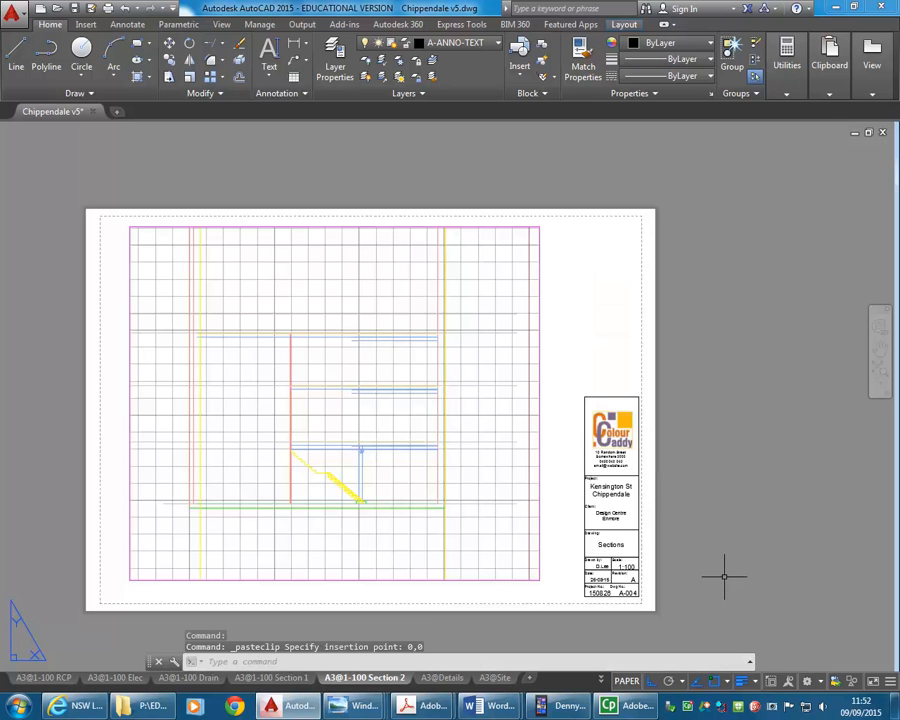
# Turn off the grid inside the Section 2 viewport and return to paper space.
pyautogui.doubleClick(372, 486)
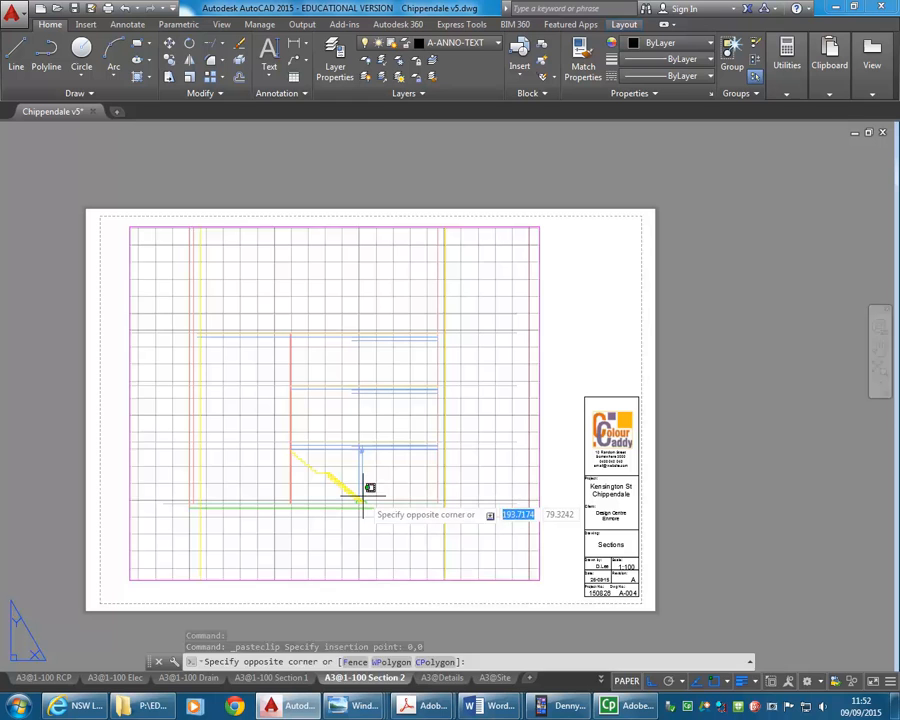
pyautogui.click(563, 681)
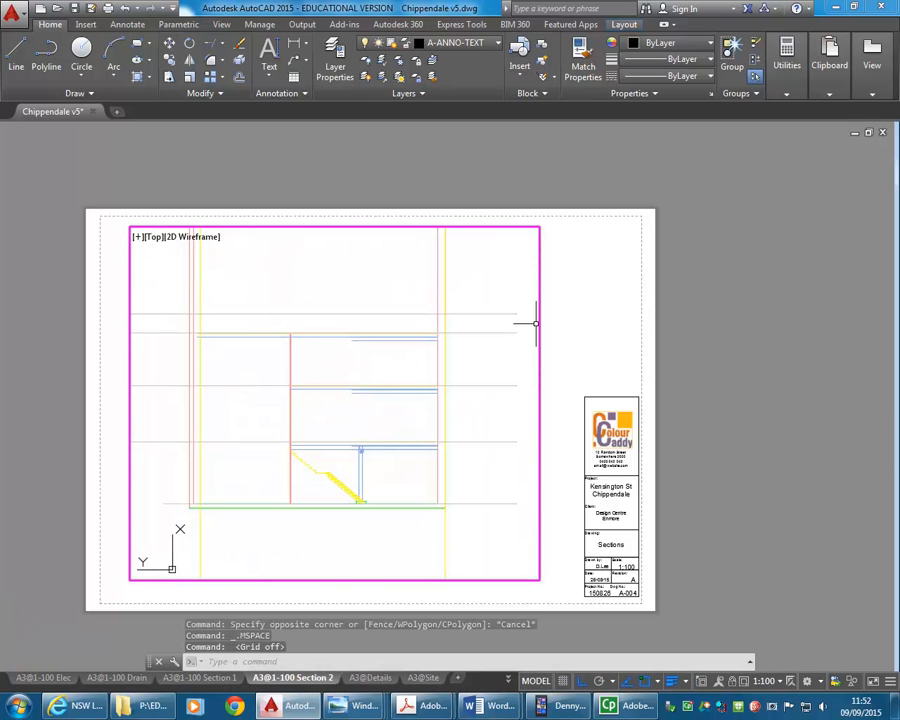
pyautogui.doubleClick(574, 307)
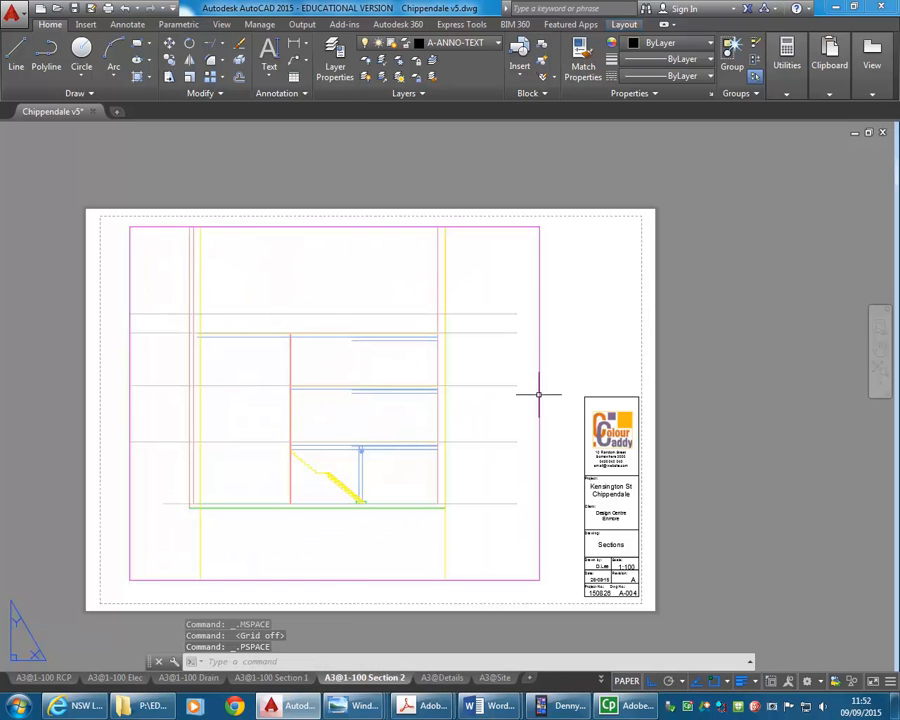
# Check the title block on the A3@1-100 Section 1 layout, and paste the copied one into A3@1-100 Drain at 0,0.
pyautogui.click(270, 677)
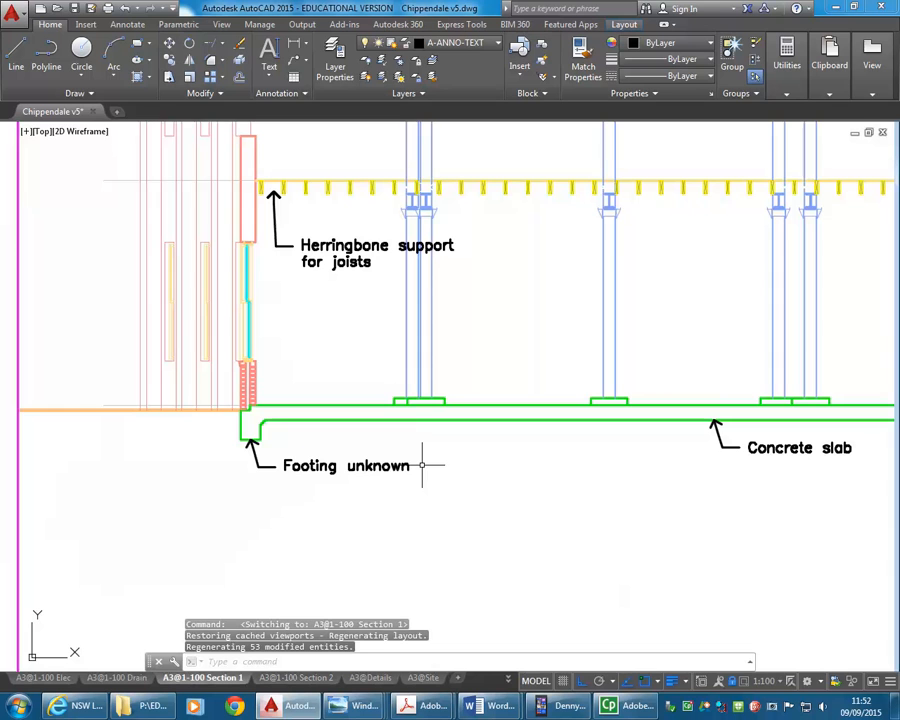
pyautogui.scroll(-5, 422, 465)
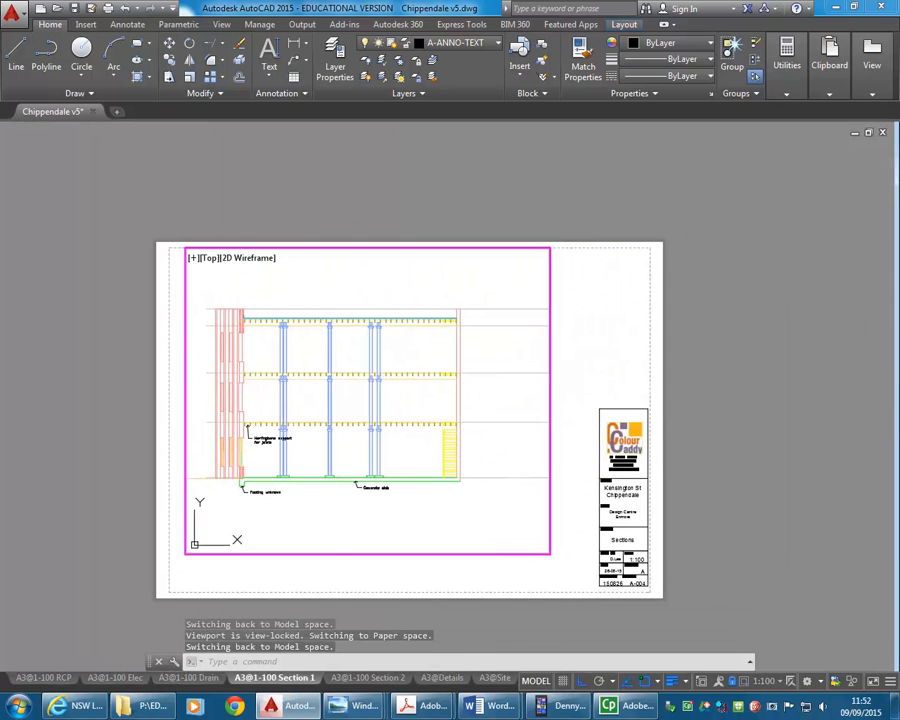
pyautogui.click(117, 677)
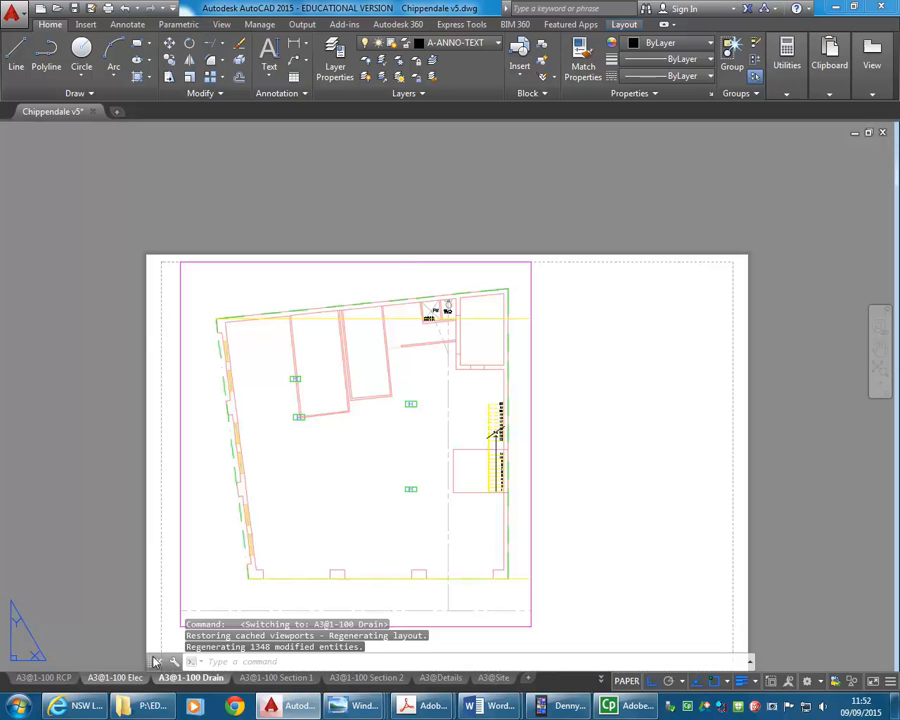
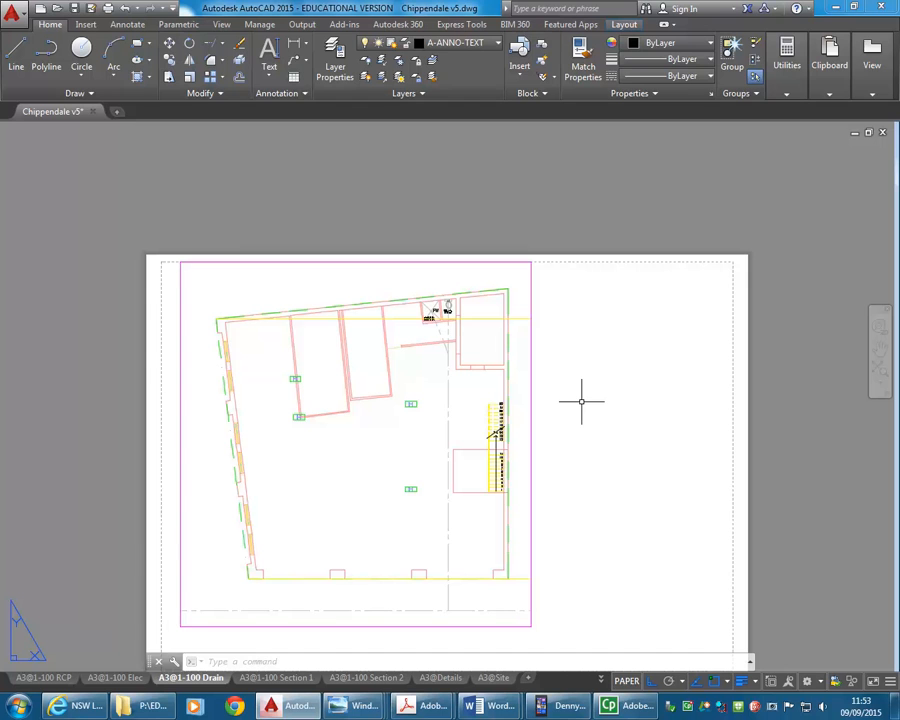
pyautogui.rightClick(560, 343)
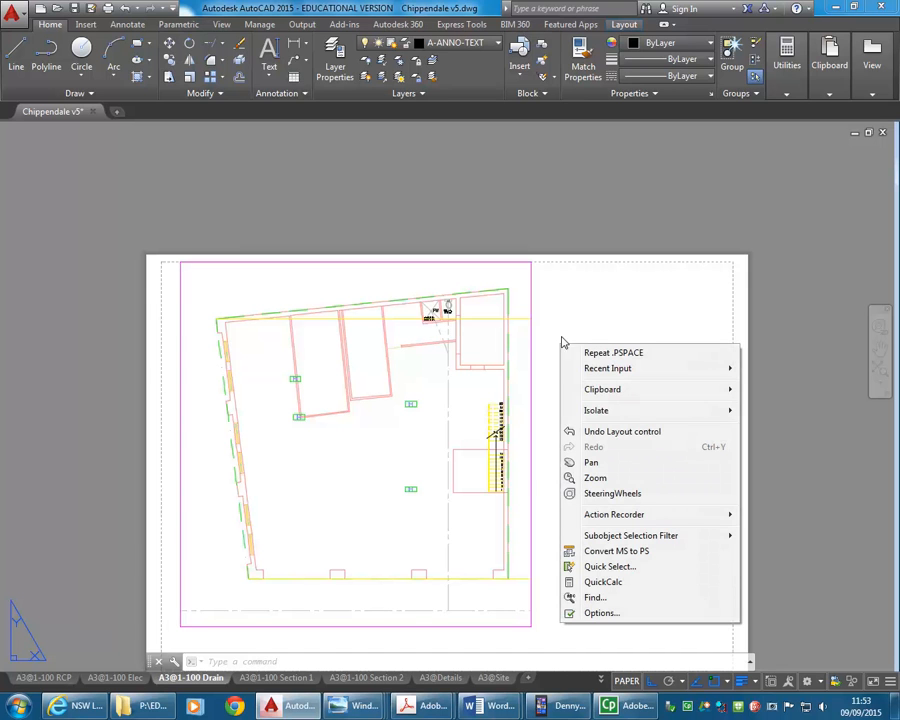
pyautogui.moveTo(605, 396)
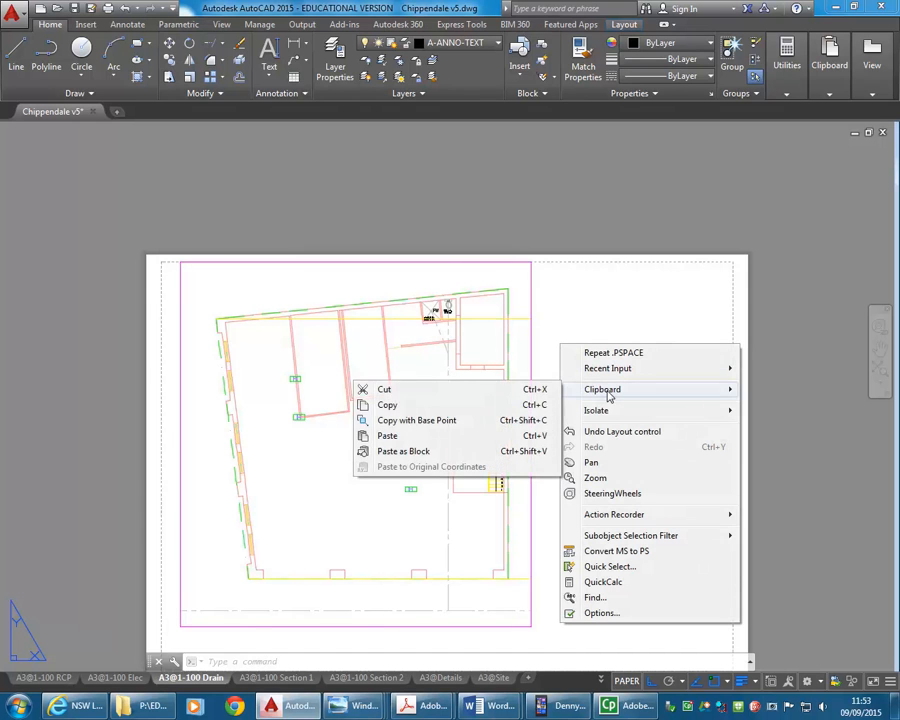
pyautogui.click(432, 435)
pyautogui.write('0,0')
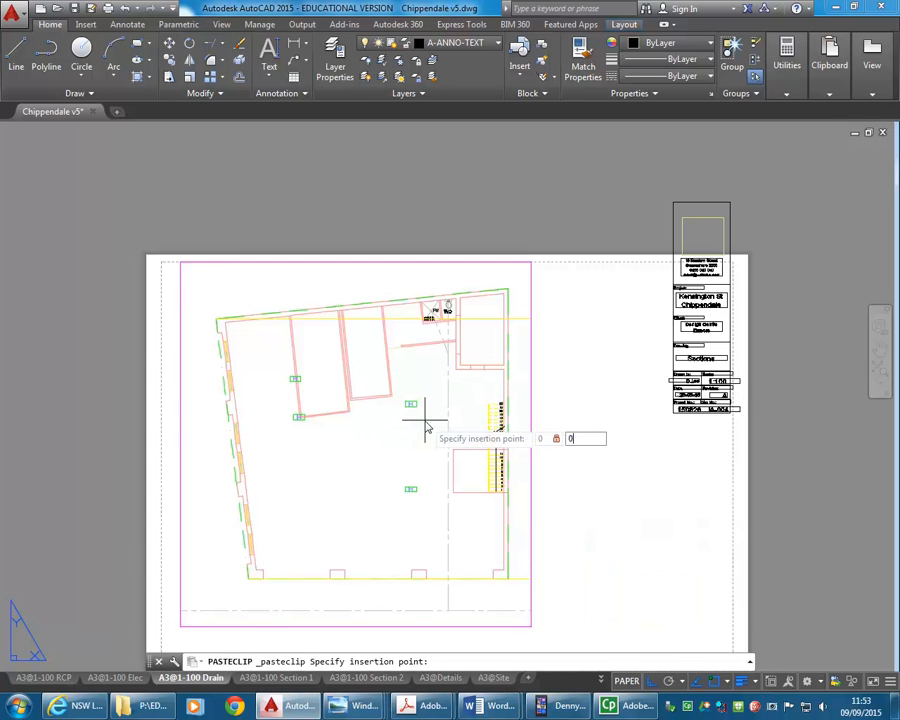
pyautogui.press('Return')
pyautogui.moveTo(585, 458); pyautogui.dragTo(575, 380, button='middle')
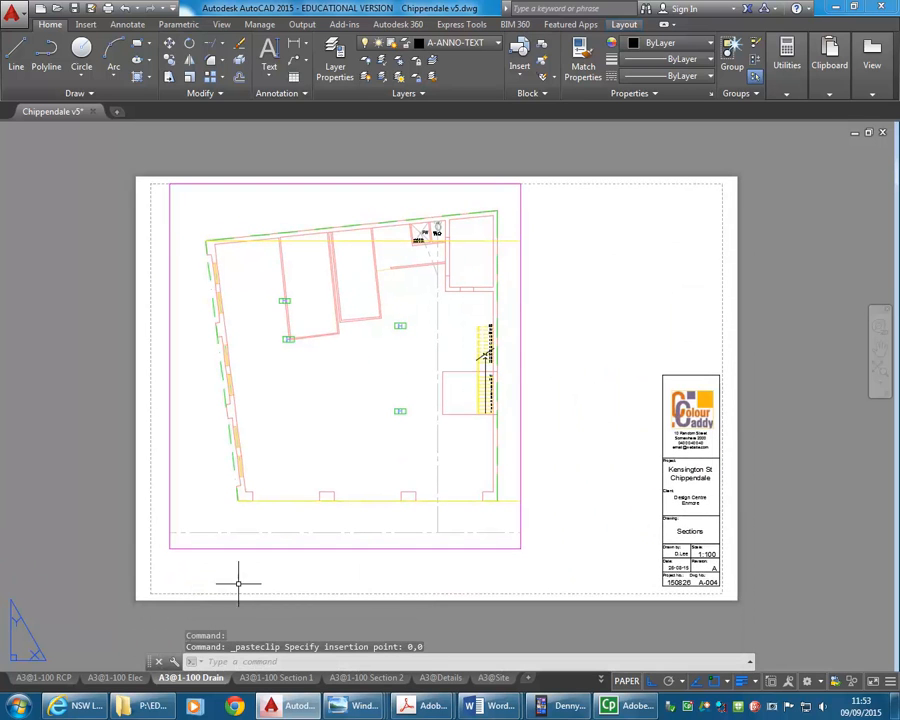
# Erase the old title block from the A3@1-100 Elec layout.
pyautogui.click(124, 678)
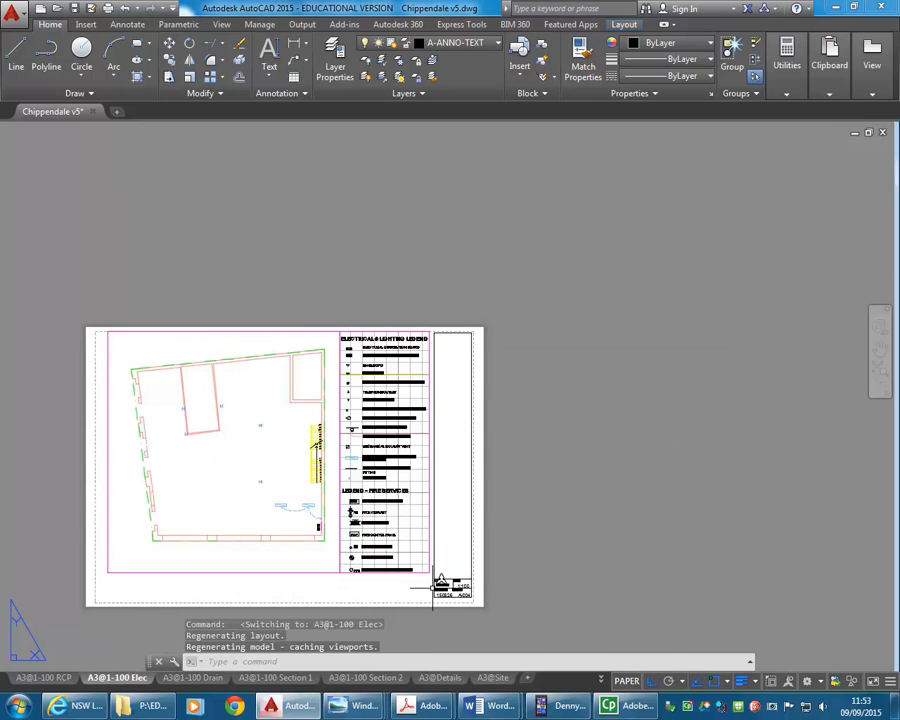
pyautogui.click(432, 606)
pyautogui.click(500, 316)
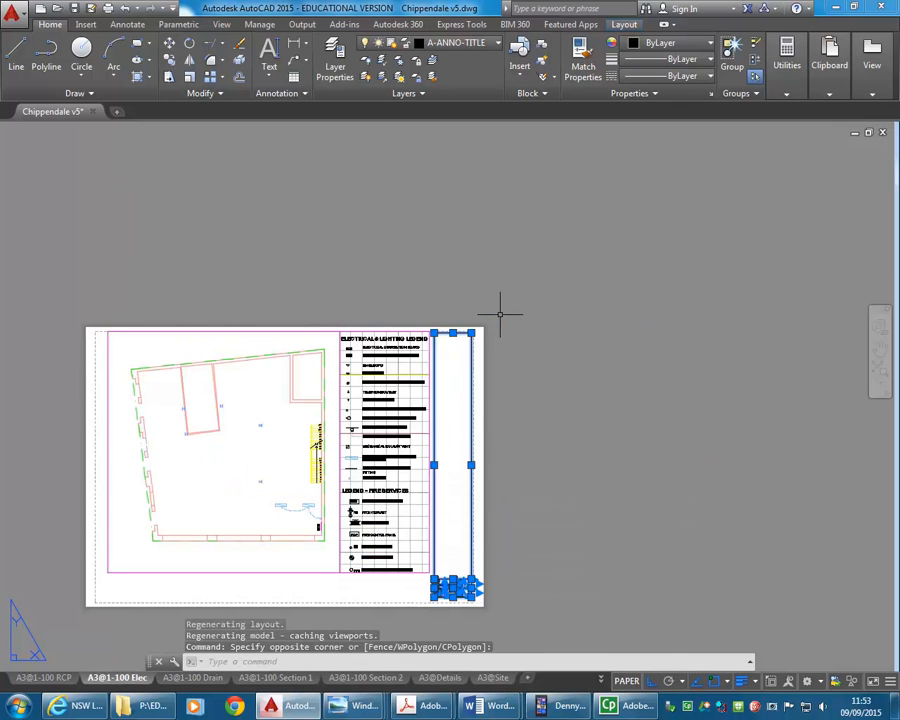
pyautogui.press('Delete')
# Paste the copied title block into the A3@1-100 Elec layout at insertion point 0,0.
pyautogui.rightClick(464, 420)
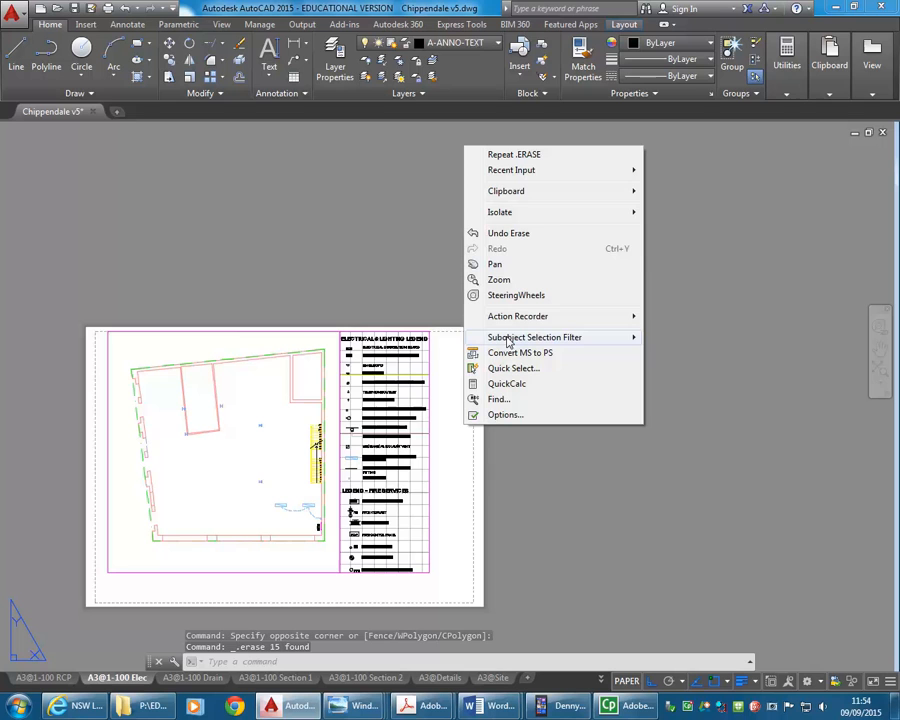
pyautogui.moveTo(490, 191)
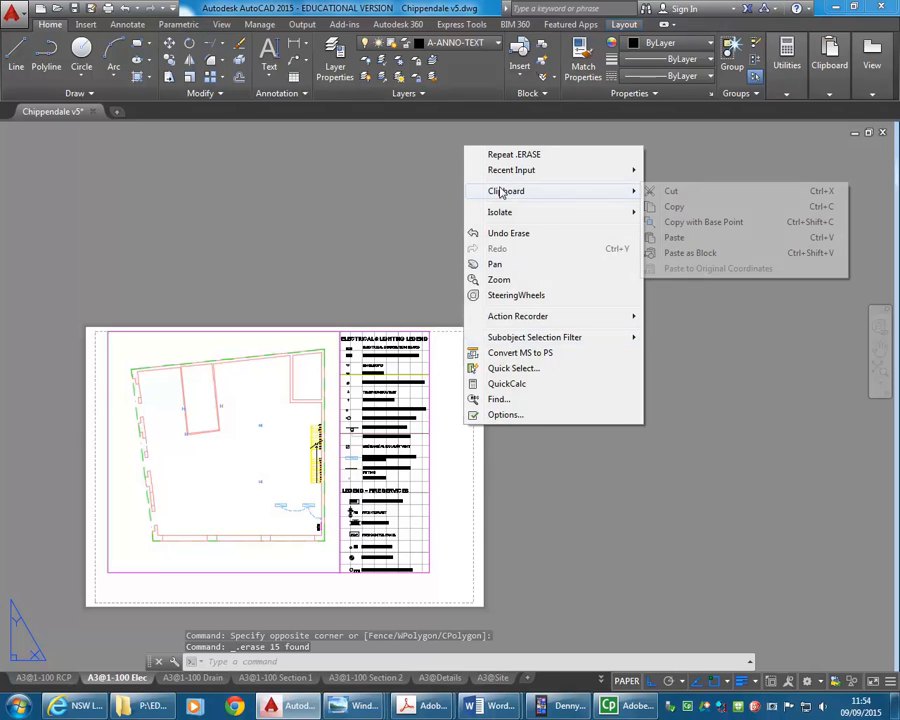
pyautogui.click(713, 244)
pyautogui.write('0,0')
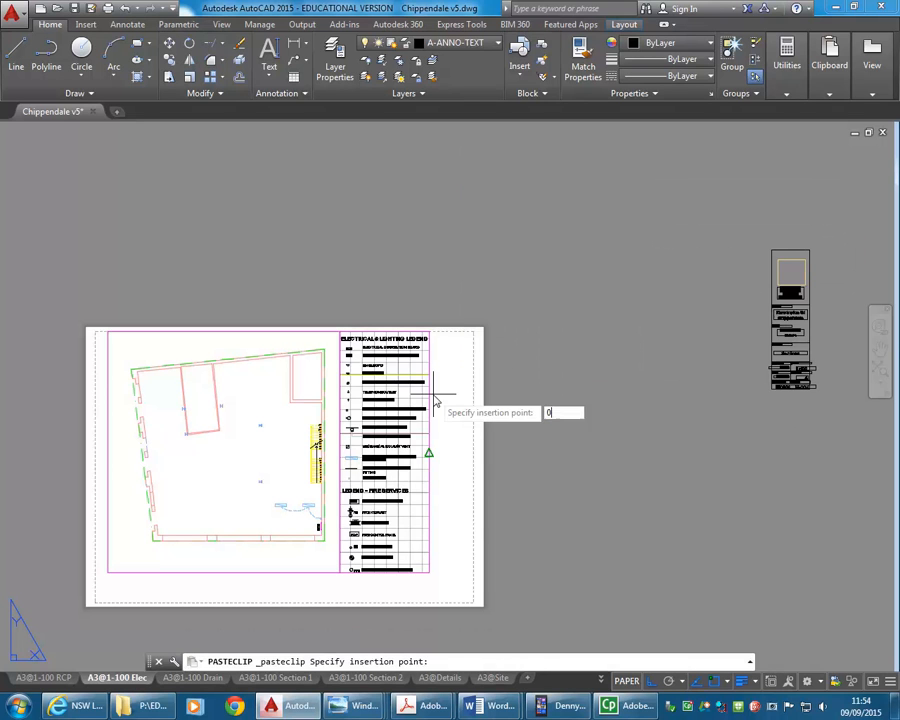
pyautogui.press('BackSpace')
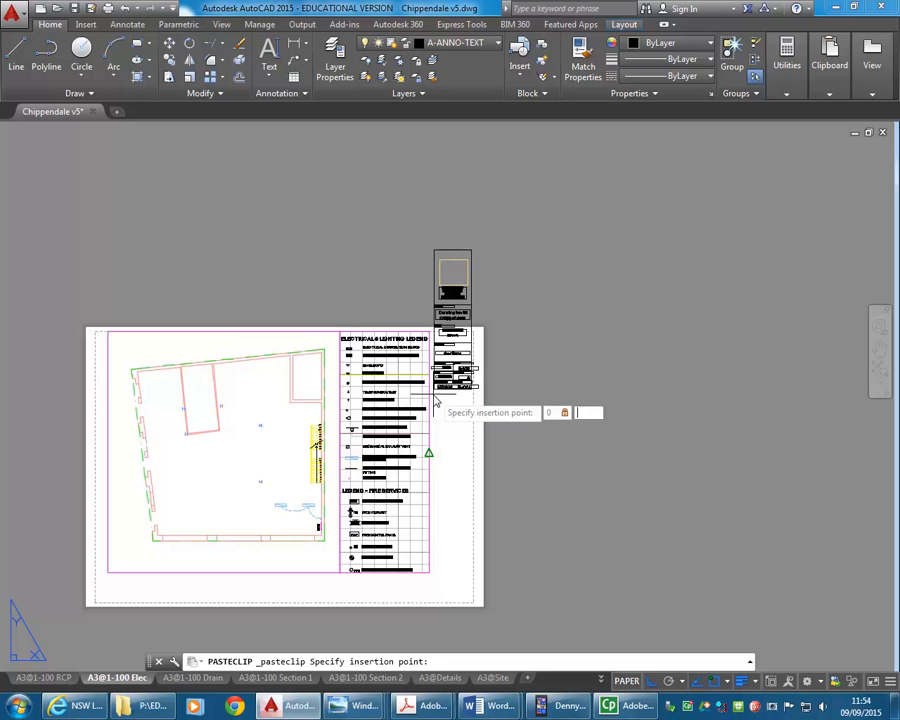
pyautogui.write('0')
pyautogui.press('Return')
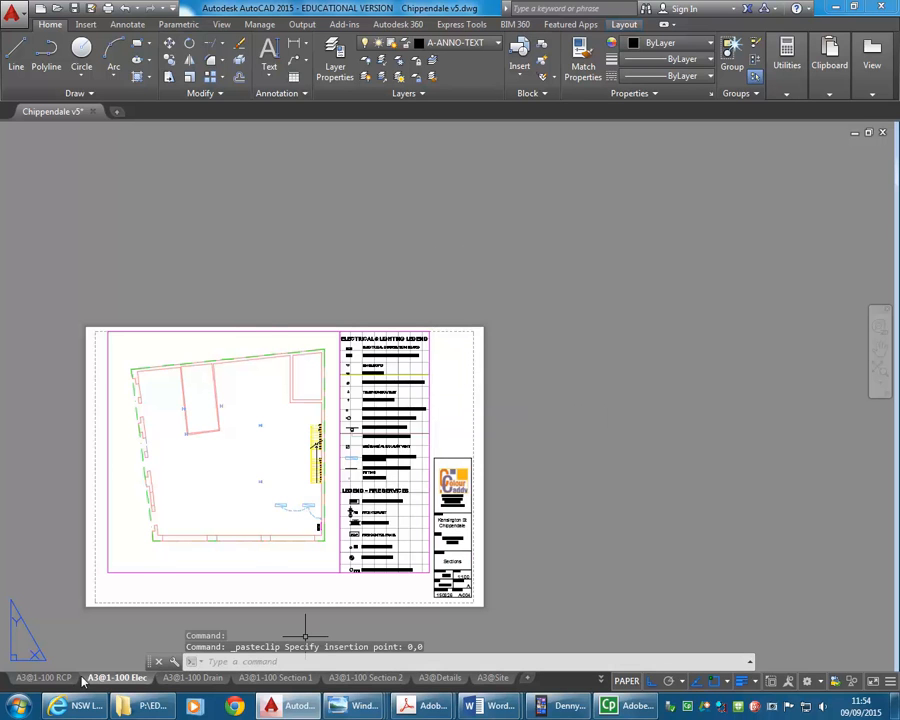
# Paste the copied title block into the A3@1-100 RCP layout at insertion point 0,0.
pyautogui.click(45, 679)
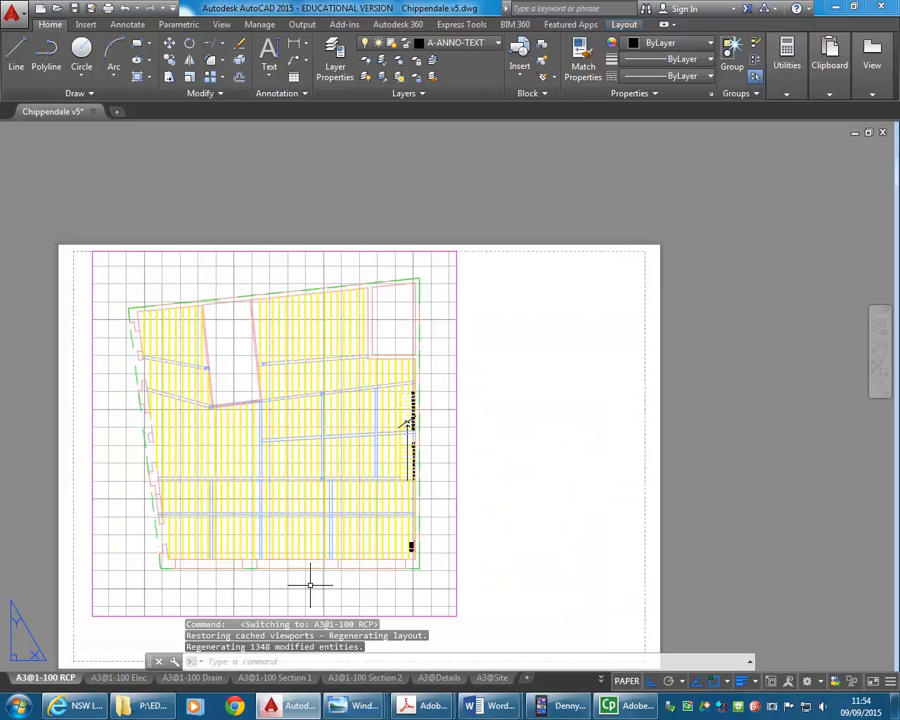
pyautogui.rightClick(489, 361)
pyautogui.moveTo(555, 409)
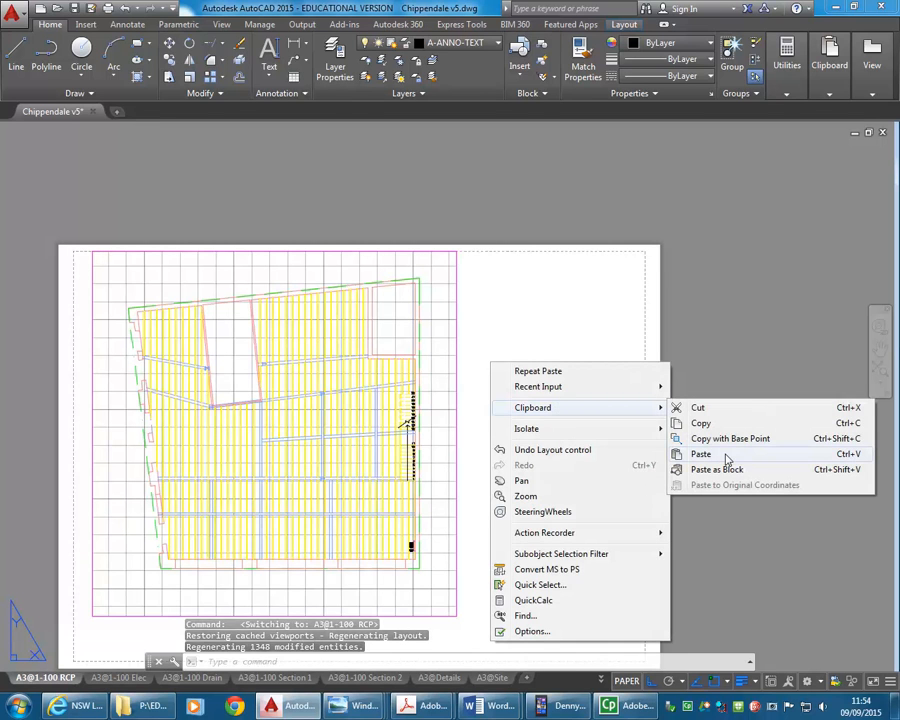
pyautogui.click(728, 458)
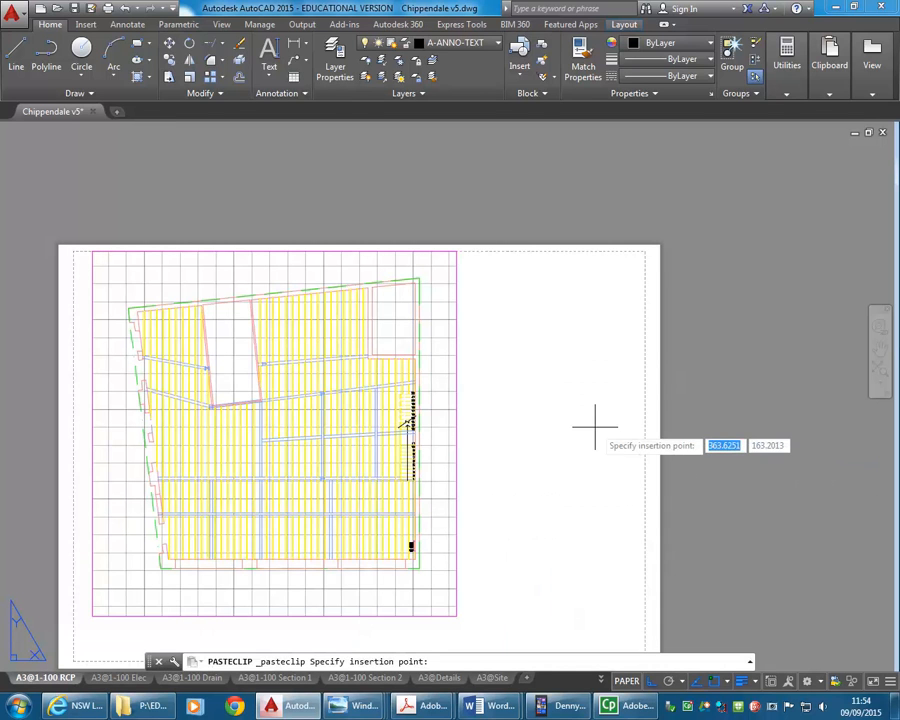
pyautogui.write('0,0')
pyautogui.press('Return')
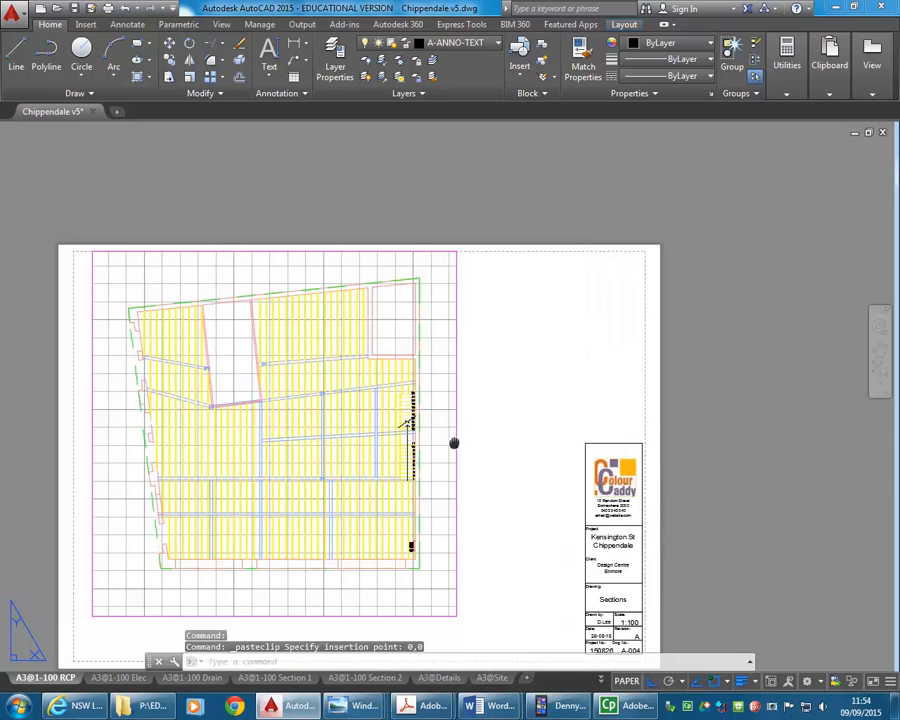
pyautogui.moveTo(453, 443); pyautogui.dragTo(516, 344, button='middle')
pyautogui.moveTo(292, 414); pyautogui.dragTo(300, 440, button='middle')
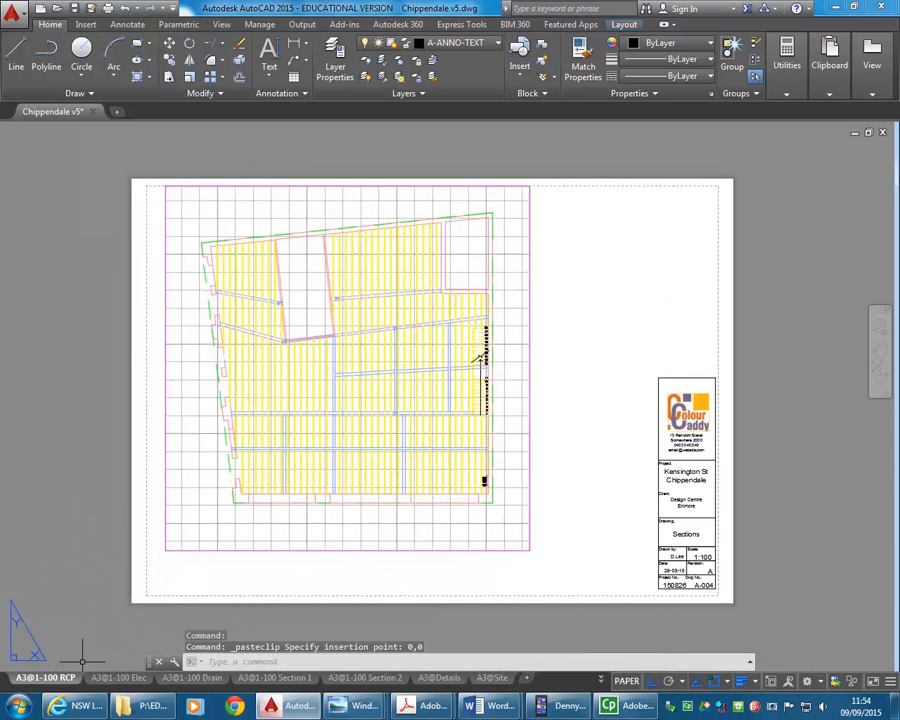
# Erase the old title block from the A3@1-100 Plan layout.
pyautogui.click(601, 680)
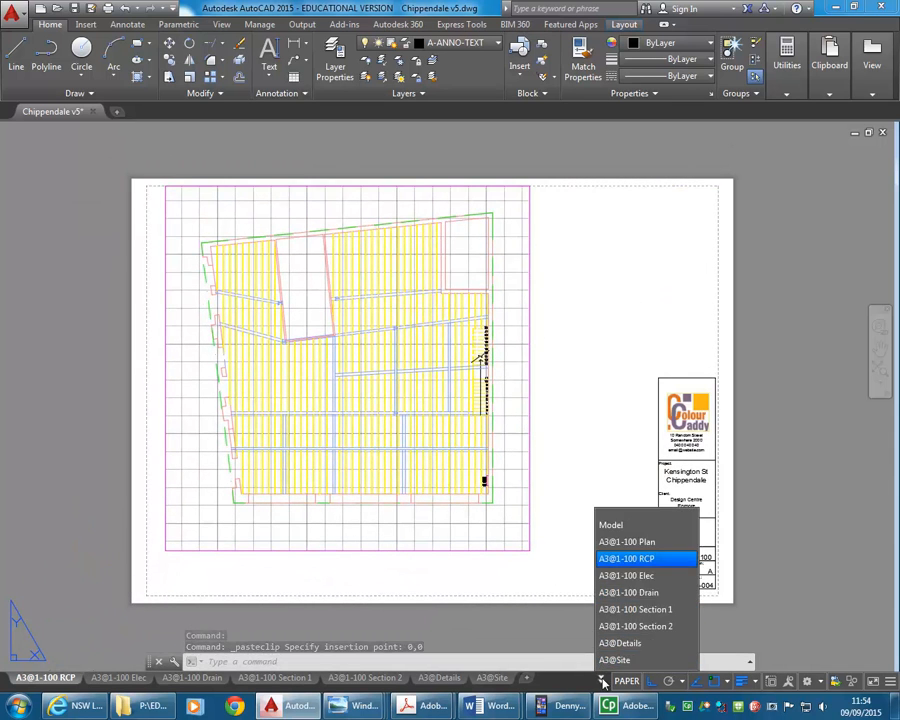
pyautogui.click(637, 542)
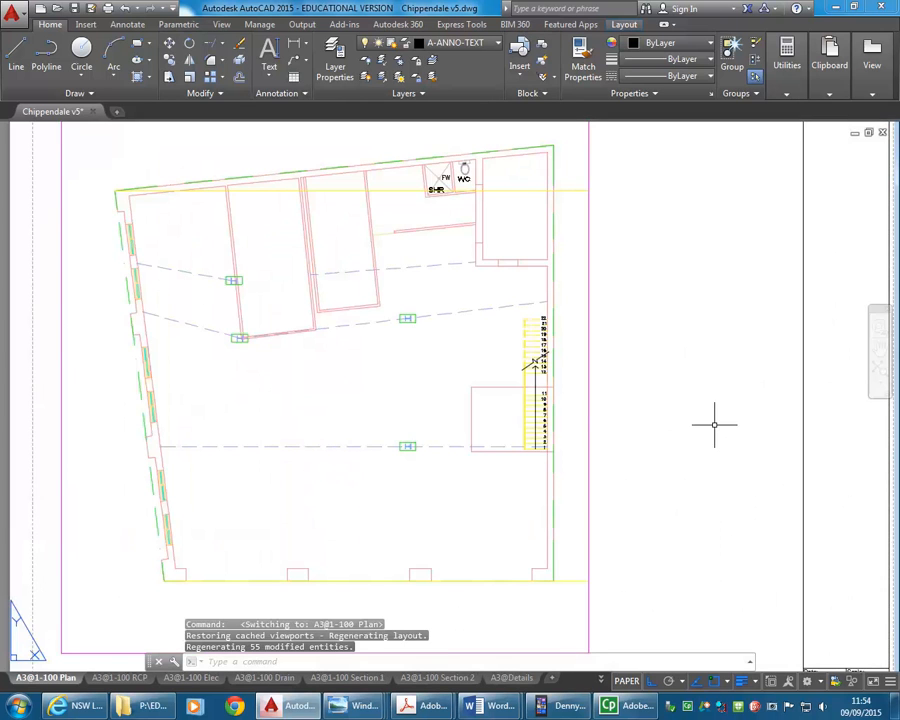
pyautogui.scroll(-4, 714, 425)
pyautogui.moveTo(738, 392); pyautogui.dragTo(564, 418, button='middle')
pyautogui.click(556, 296)
pyautogui.click(660, 544)
pyautogui.press('Delete')
pyautogui.scroll(3, 518, 442)
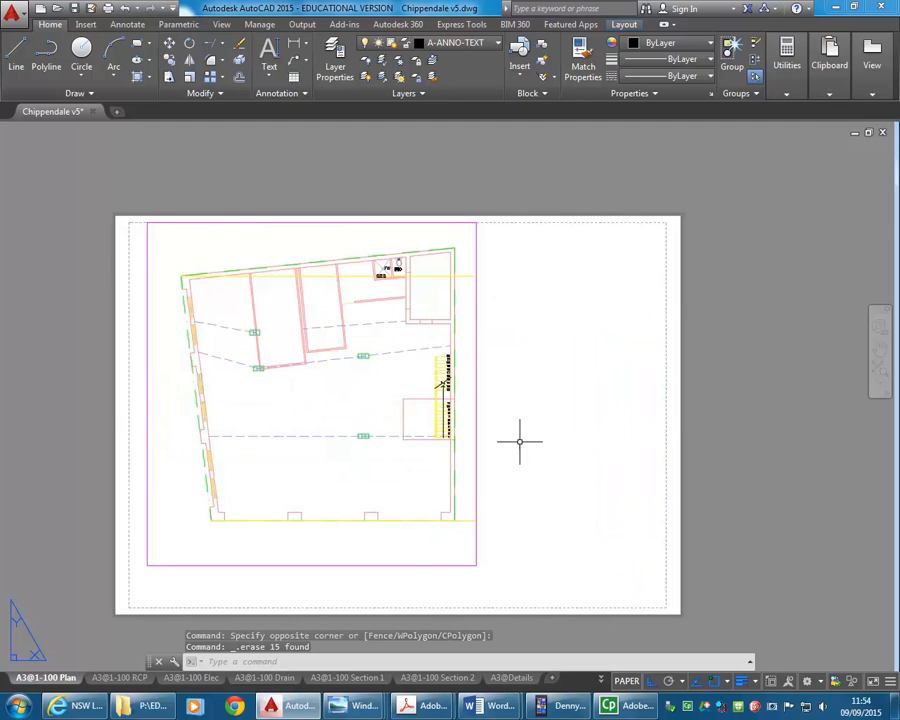
# Paste the copied title block into the A3@1-100 Plan layout at insertion point 0,0.
pyautogui.rightClick(524, 153)
pyautogui.moveTo(540, 199)
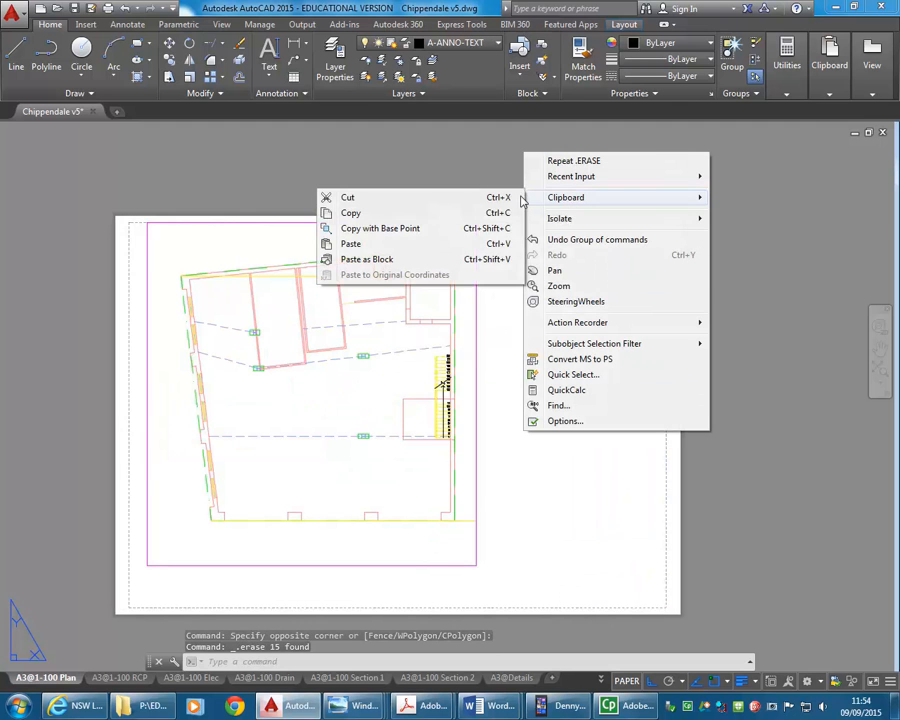
pyautogui.click(406, 246)
pyautogui.write('0,0')
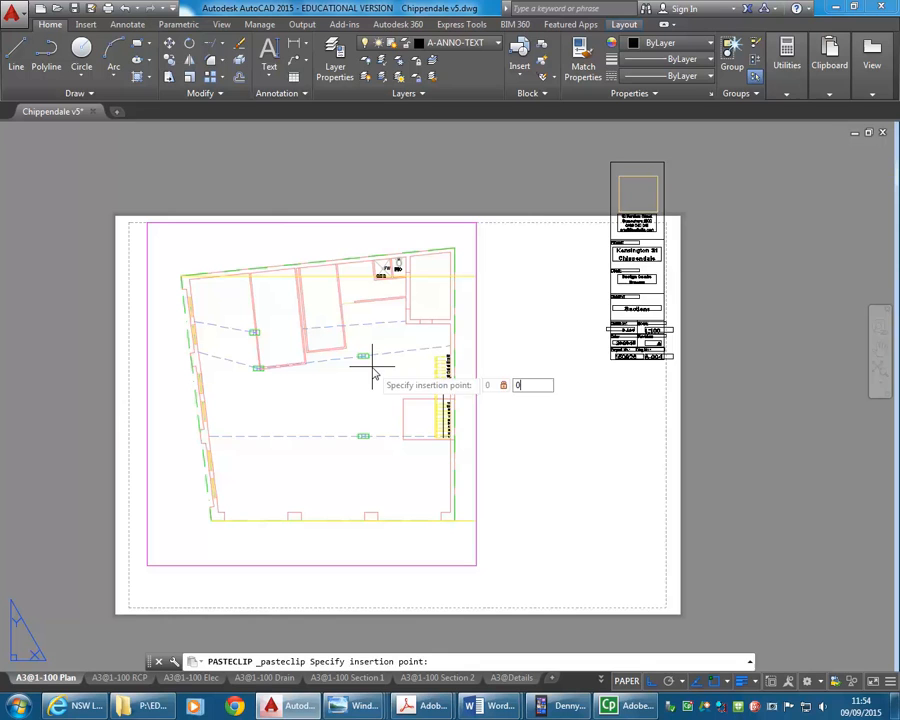
pyautogui.press('Return')
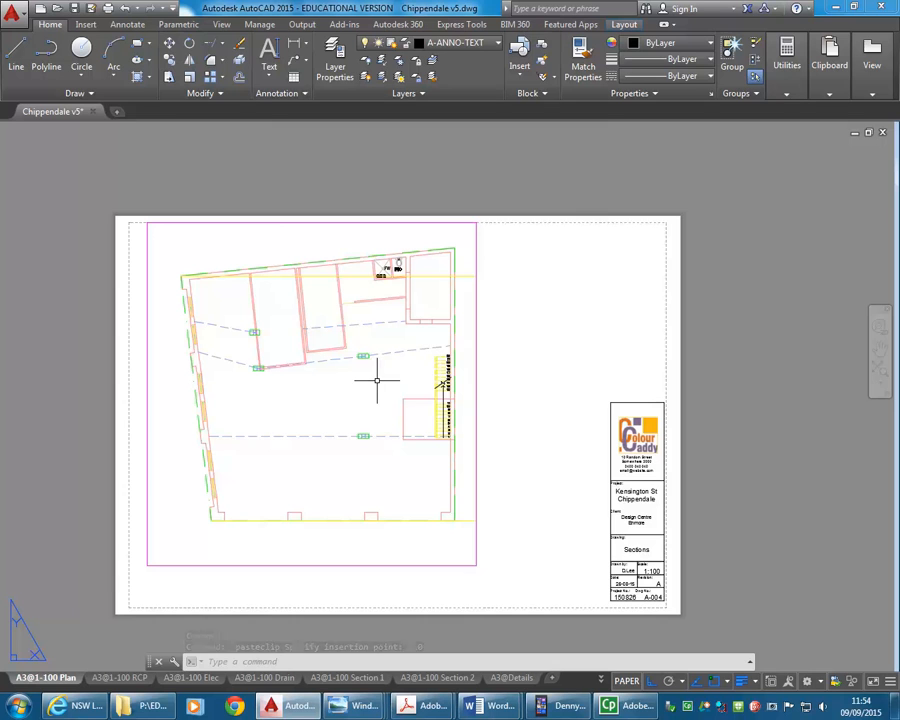
# Activate the floor plan viewport on the A3@1-100 Plan layout and thaw layer A-SECT in that viewport.
pyautogui.moveTo(337, 512); pyautogui.dragTo(355, 524, button='middle')
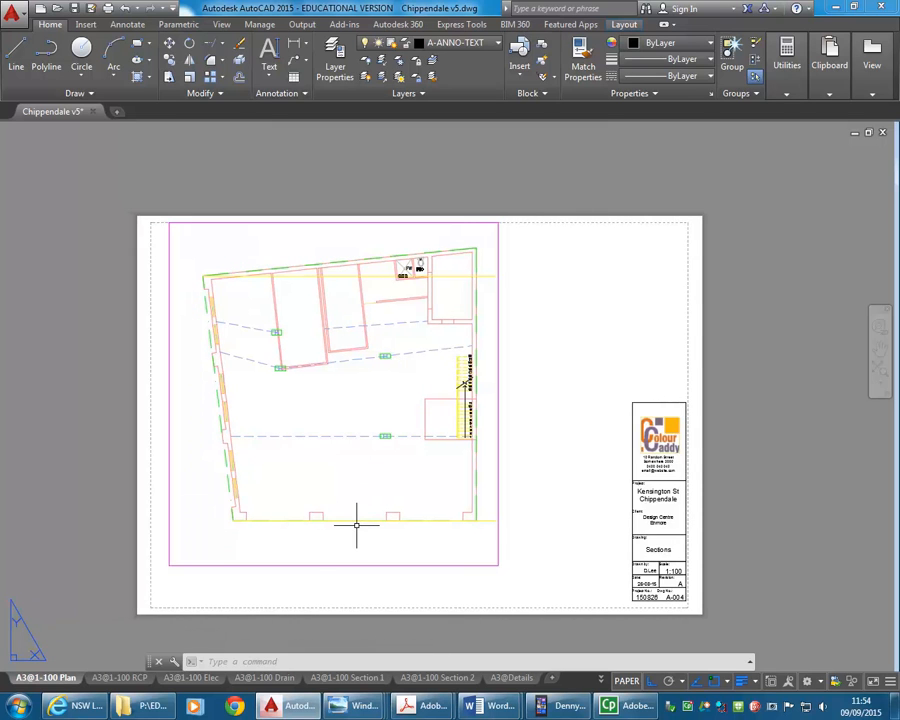
pyautogui.doubleClick(319, 479)
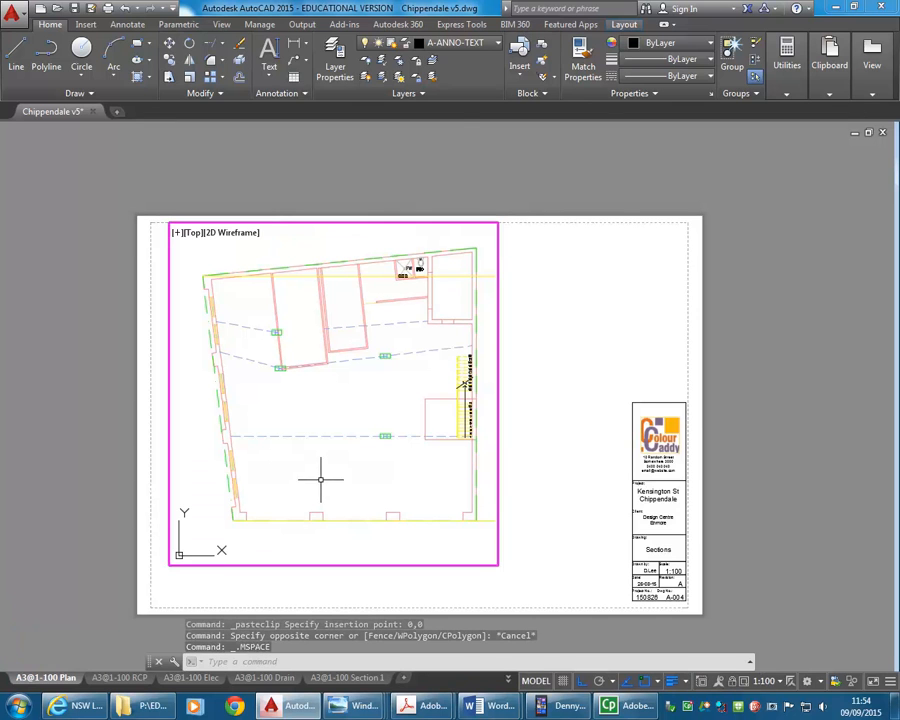
pyautogui.click(470, 43)
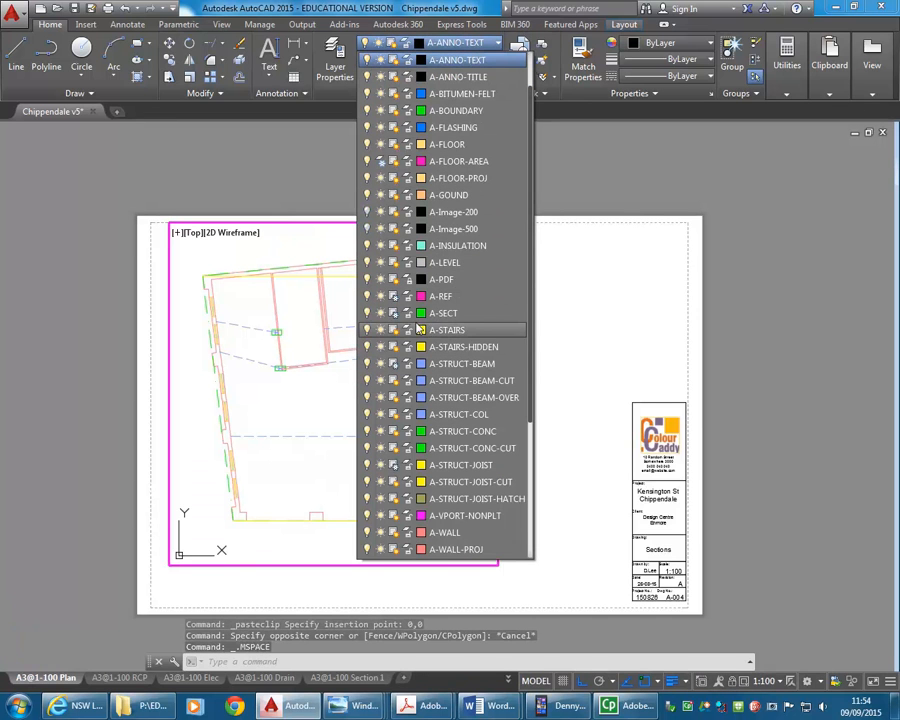
pyautogui.click(393, 314)
pyautogui.click(264, 443)
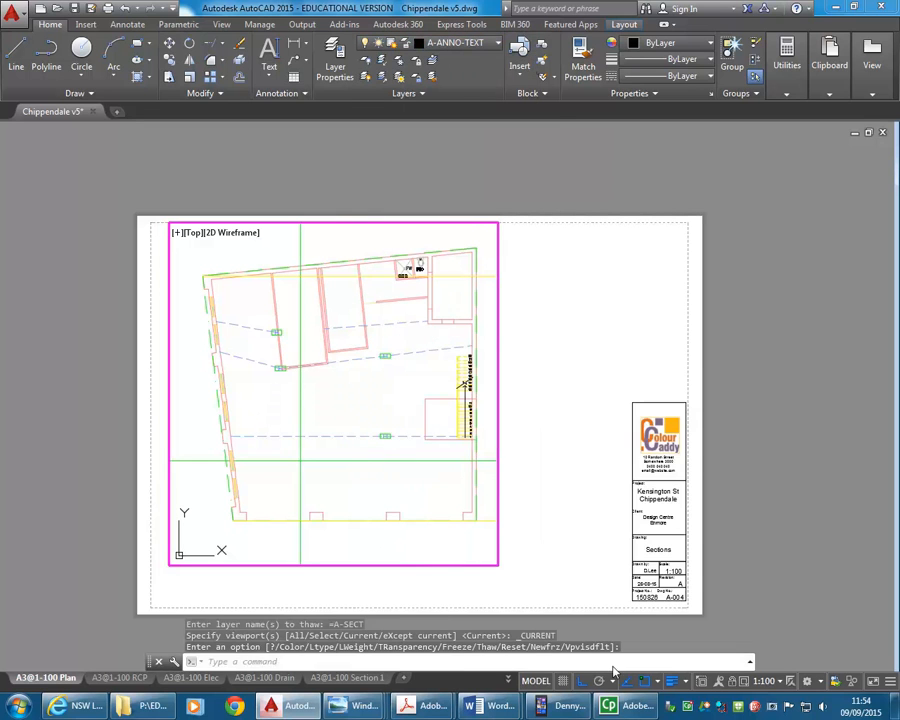
# Switch to model space and stretch the upper end of the vertical section line down to just above the ground floor plan.
pyautogui.click(508, 679)
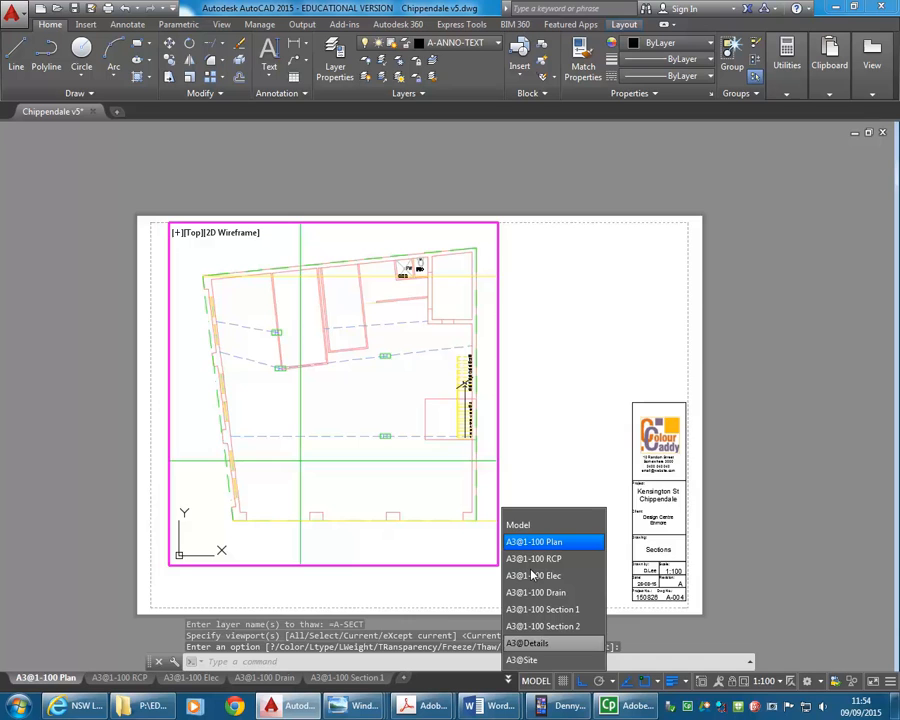
pyautogui.click(516, 518)
pyautogui.scroll(-10, 488, 491)
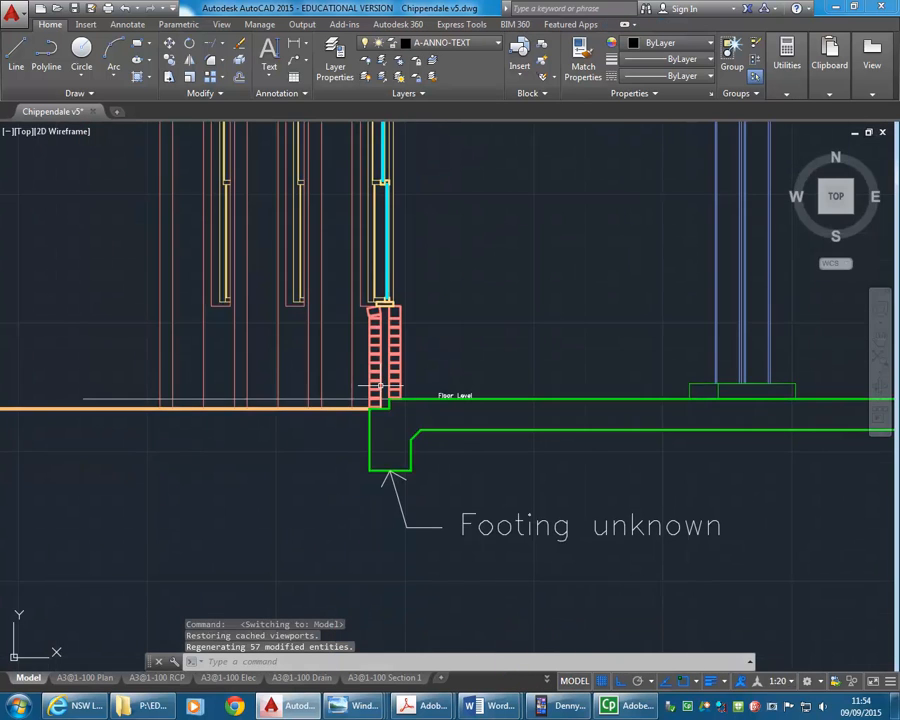
pyautogui.scroll(-2, 422, 391)
pyautogui.moveTo(396, 387)
pyautogui.mouseDown(button='middle')
pyautogui.moveTo(362, 386)
pyautogui.moveTo(342, 343)
pyautogui.mouseUp(button='middle')
pyautogui.scroll(2, 370, 399)
pyautogui.click(367, 340)
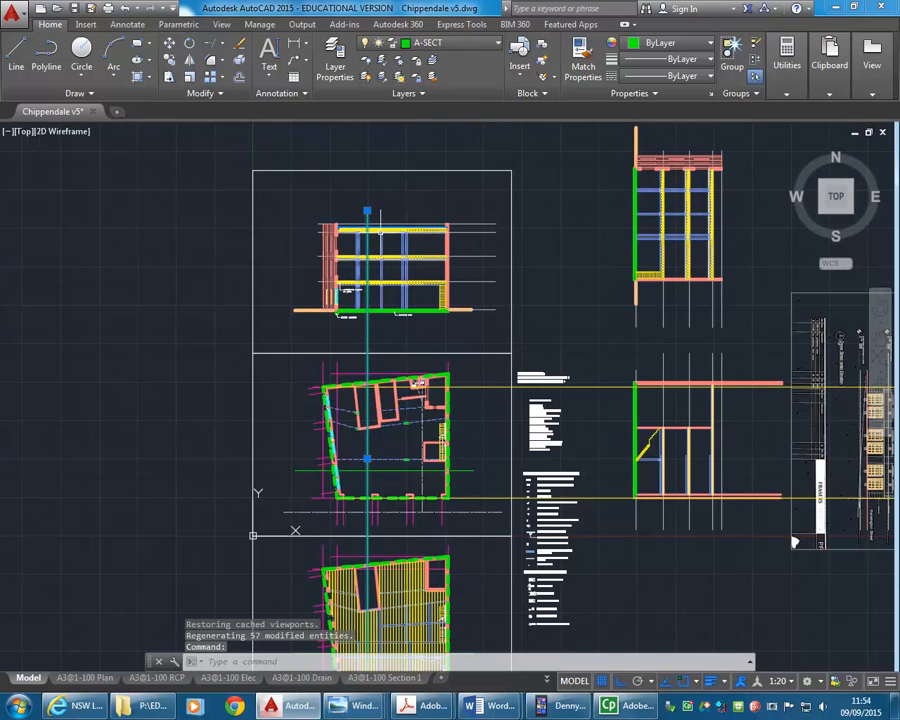
pyautogui.click(367, 210)
pyautogui.scroll(4, 372, 368)
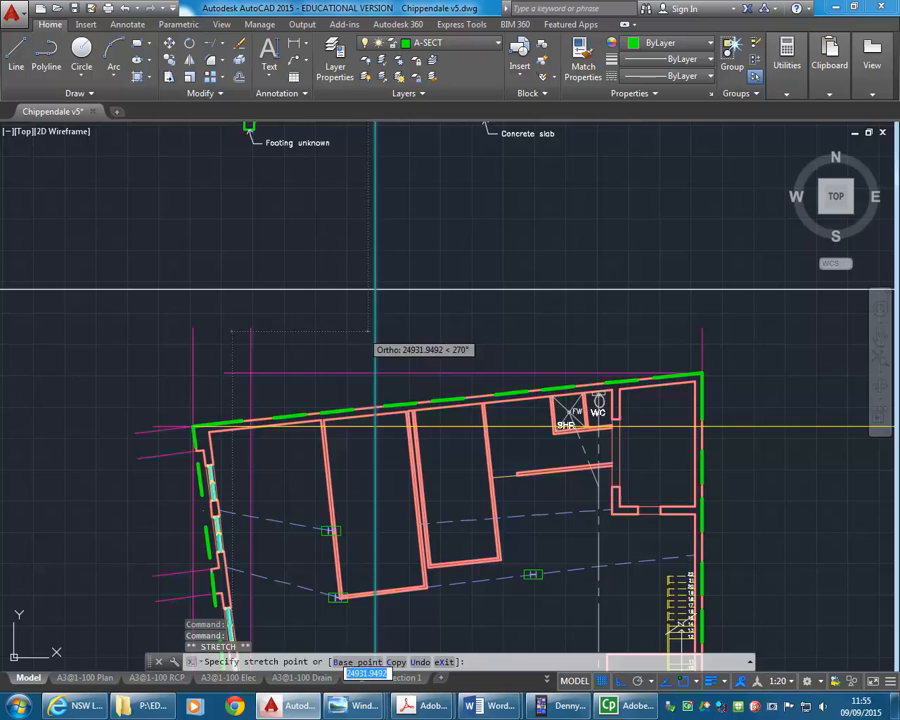
pyautogui.scroll(-3, 362, 340)
# Stretch the lower end of the vertical section line up to just below the ground floor plan.
pyautogui.scroll(-4, 360, 492)
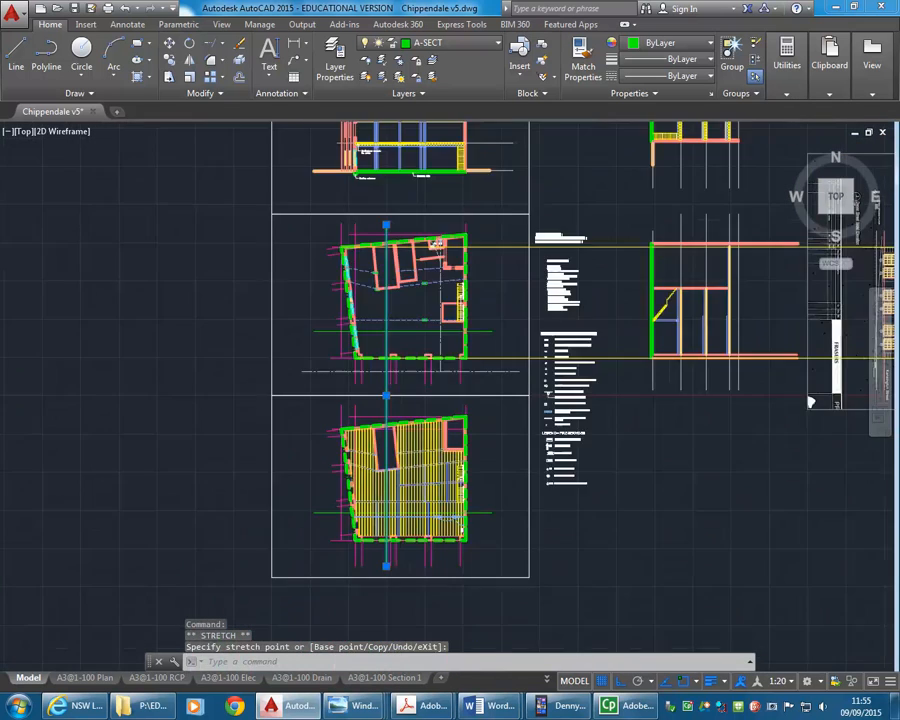
pyautogui.scroll(2, 390, 510)
pyautogui.click(385, 494)
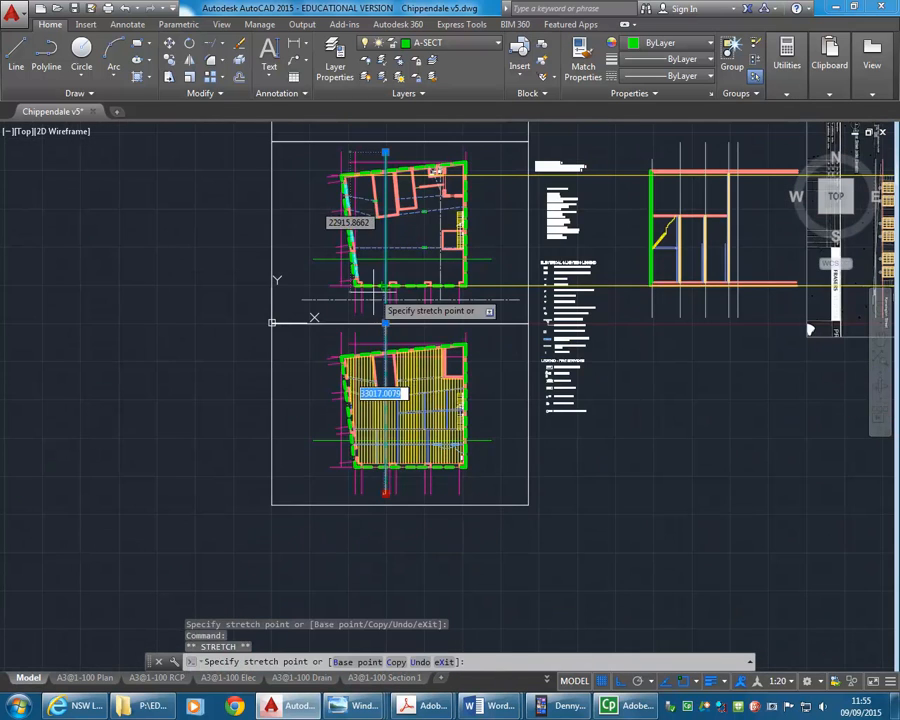
pyautogui.scroll(5, 335, 330)
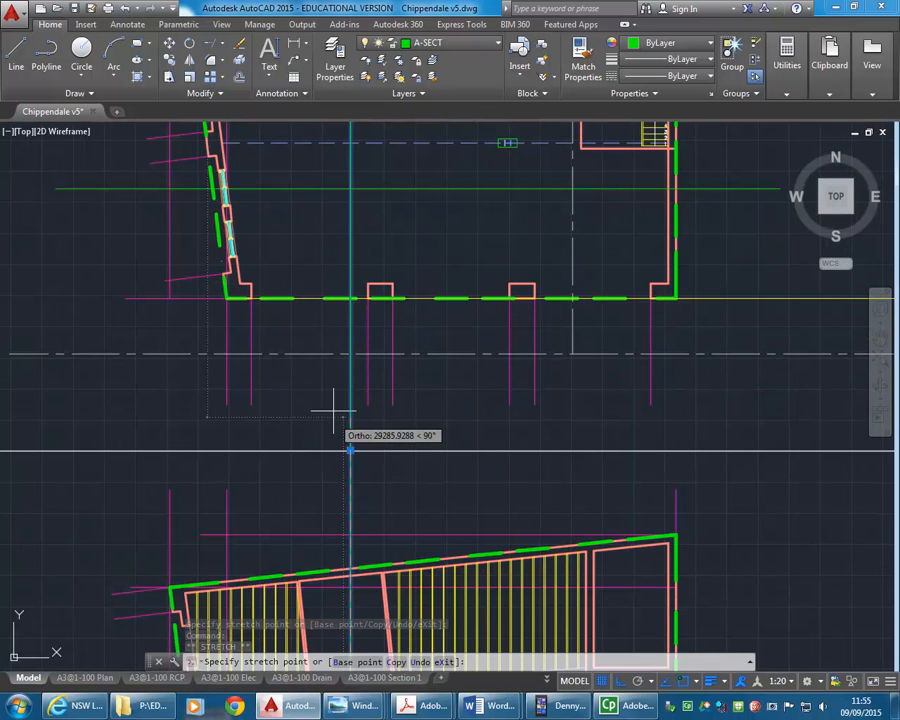
pyautogui.scroll(-5, 340, 345)
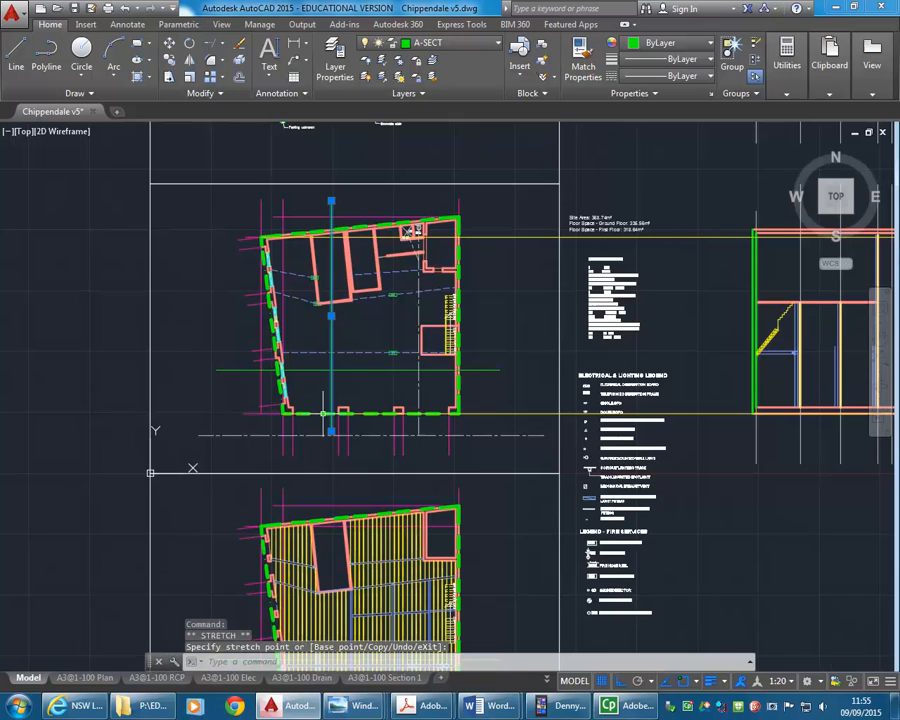
# Shorten both ends of the ground floor plan's horizontal section line towards the outer walls and clear the selection.
pyautogui.click(241, 370)
pyautogui.scroll(4, 219, 370)
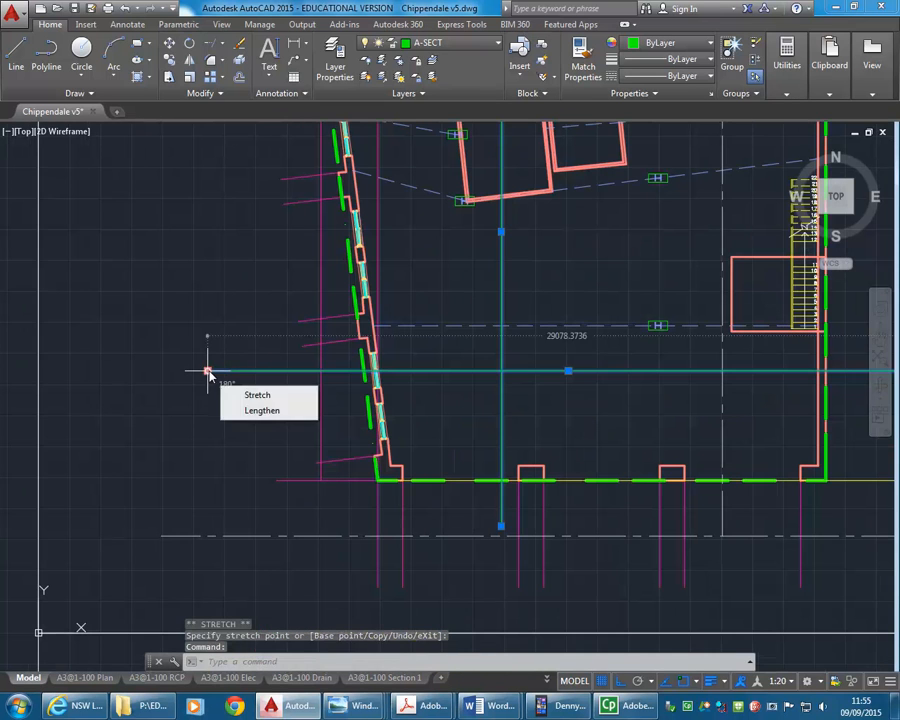
pyautogui.click(207, 370)
pyautogui.click(247, 370)
pyautogui.scroll(-3, 145, 372)
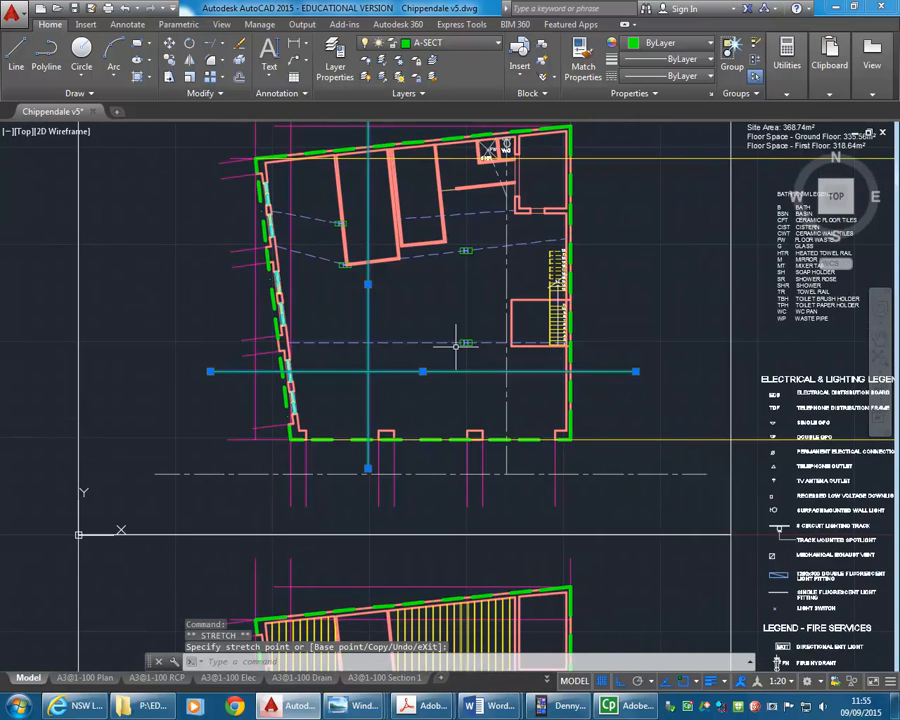
pyautogui.click(635, 371)
pyautogui.click(607, 346)
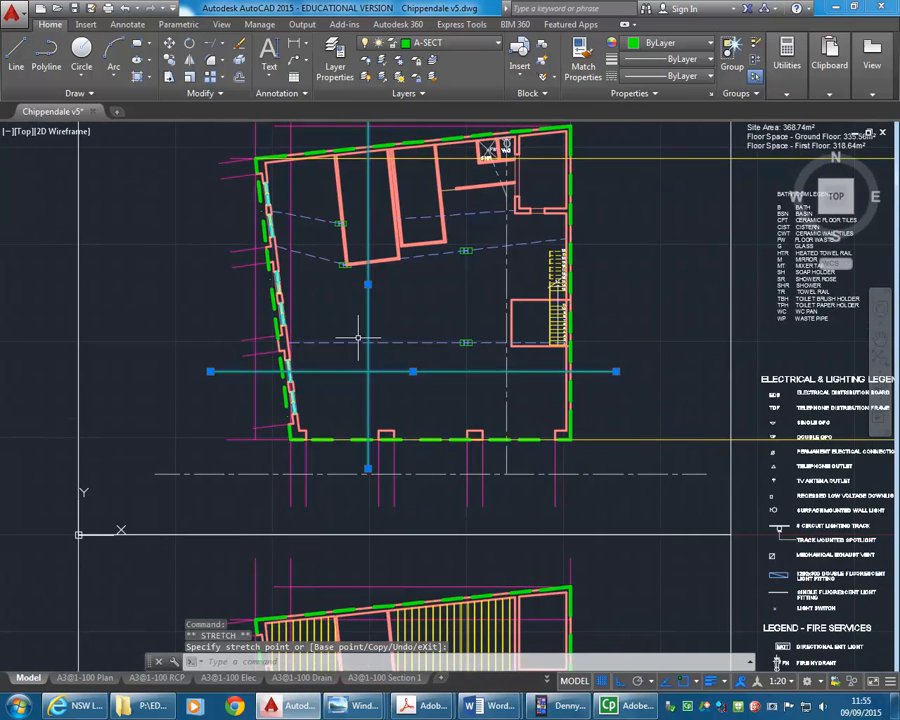
pyautogui.moveTo(360, 342); pyautogui.dragTo(375, 342, button='middle')
pyautogui.press('Escape')
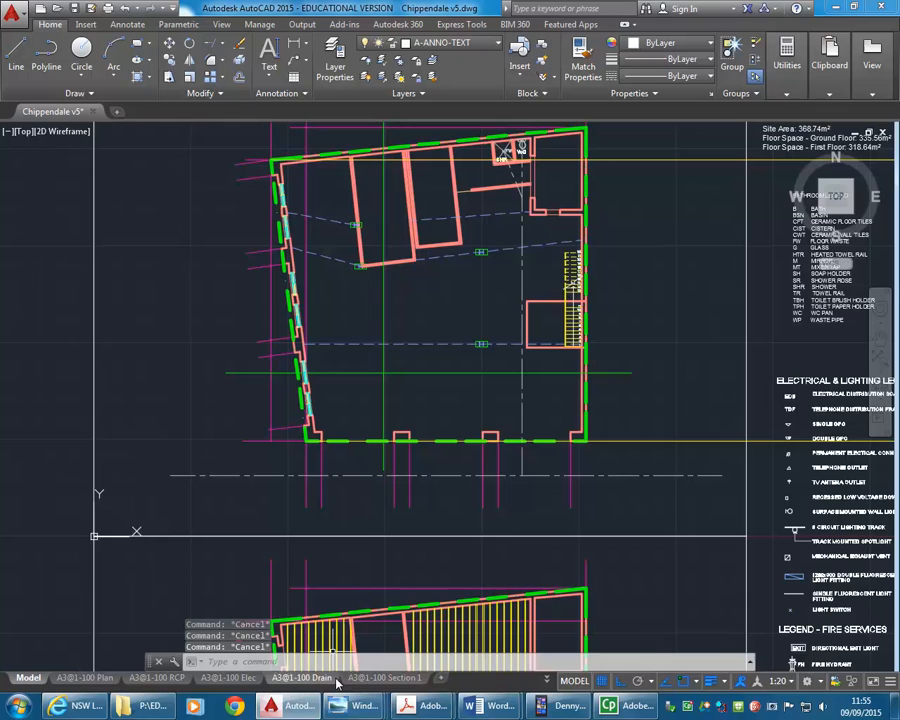
# Switch to 1100.301-2008(+A1).pdf in Adobe Acrobat and go to Appendix B on conventions for cross-referencing of drawings.
pyautogui.moveTo(340, 706)
pyautogui.moveTo(425, 706)
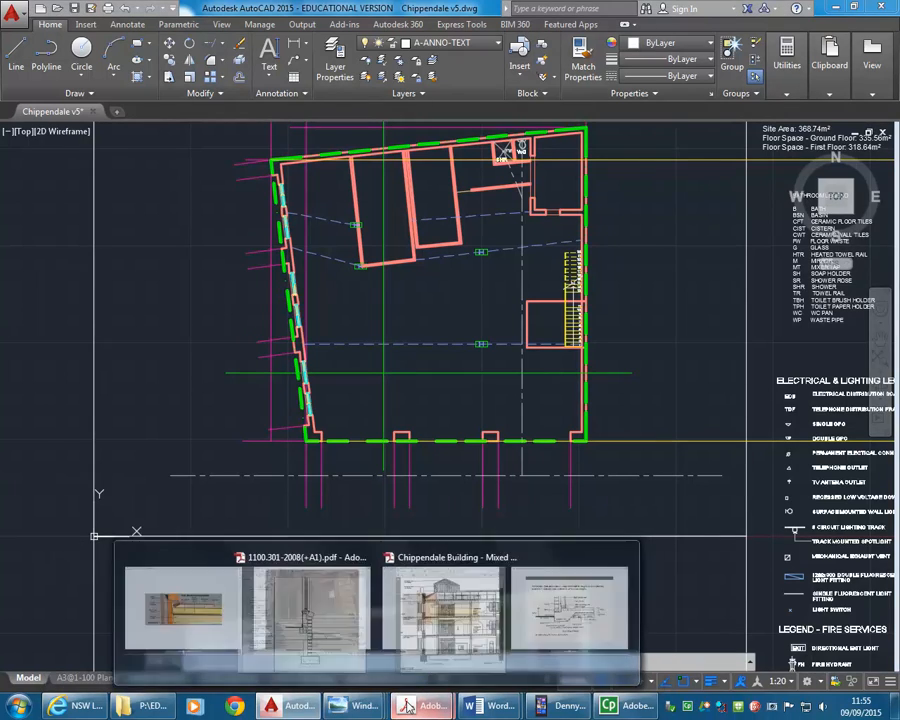
pyautogui.click(352, 648)
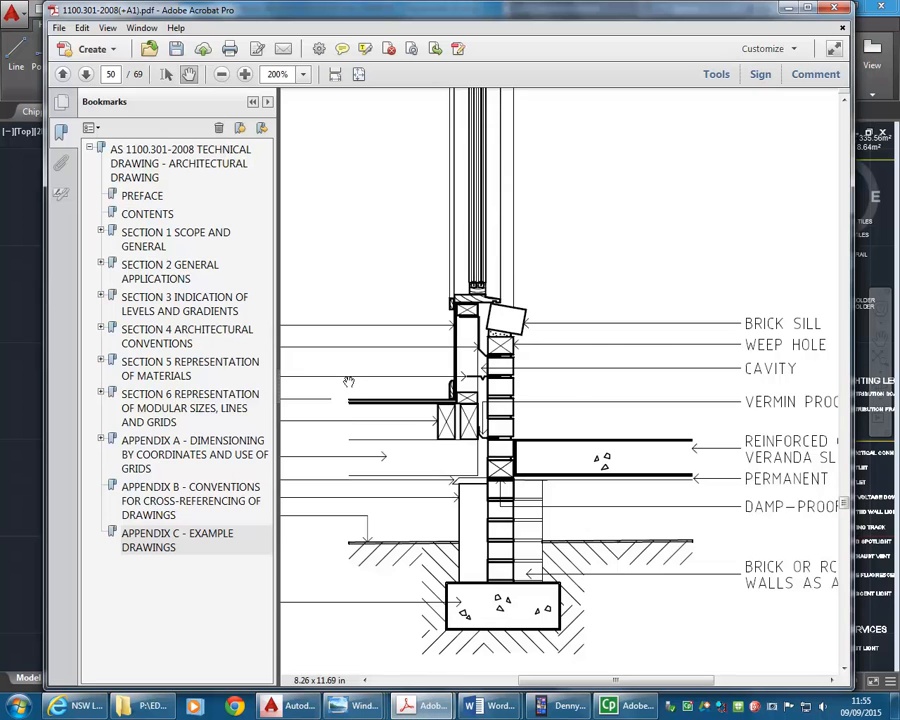
pyautogui.click(153, 500)
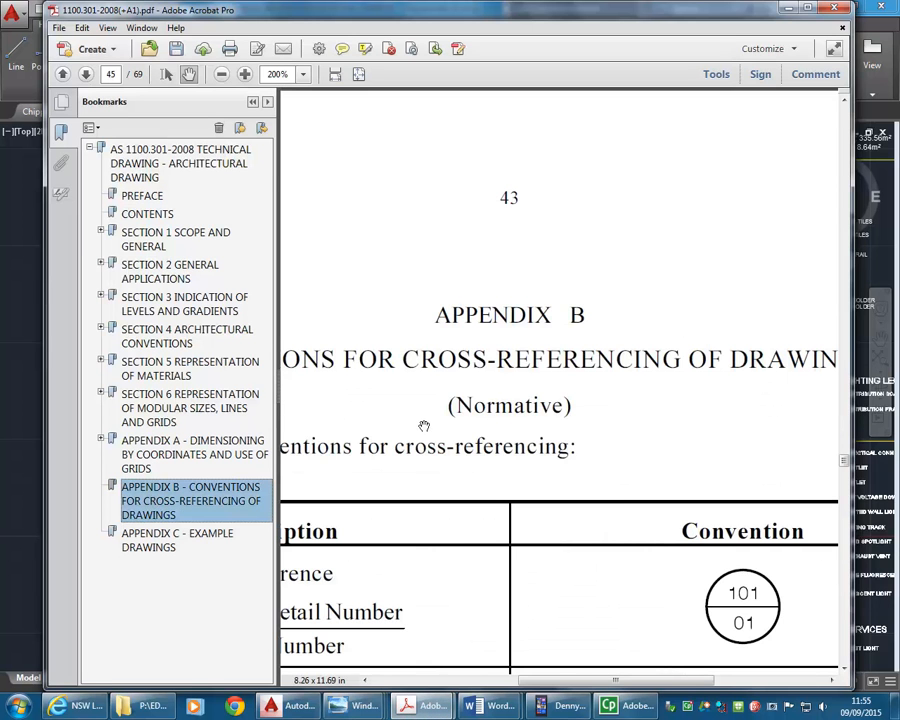
pyautogui.keyDown('ctrl'); pyautogui.scroll(-3, 488, 440); pyautogui.keyUp('ctrl')
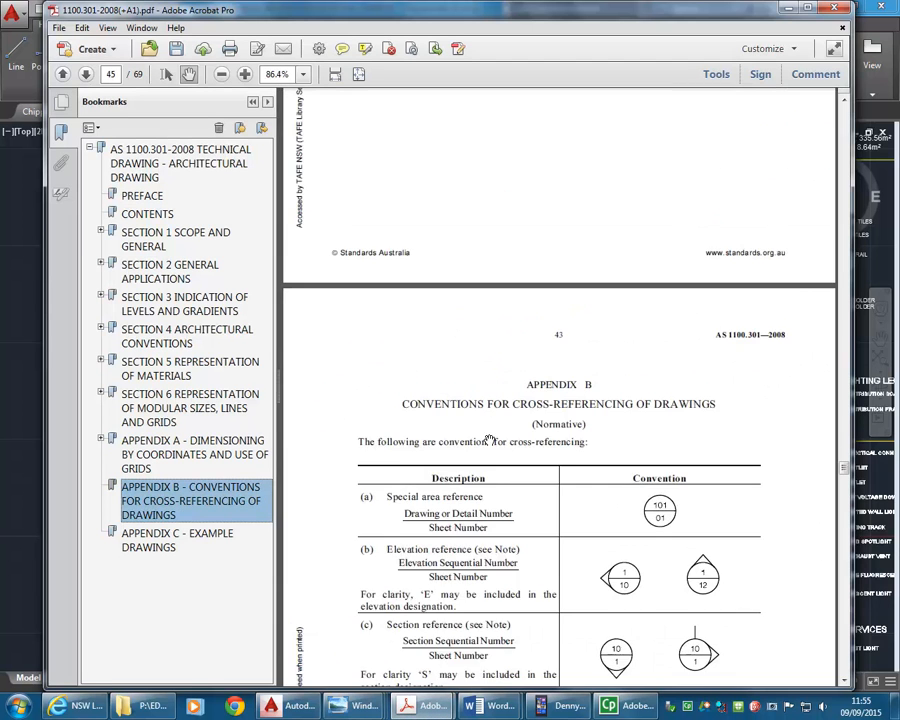
pyautogui.scroll(-4, 488, 440)
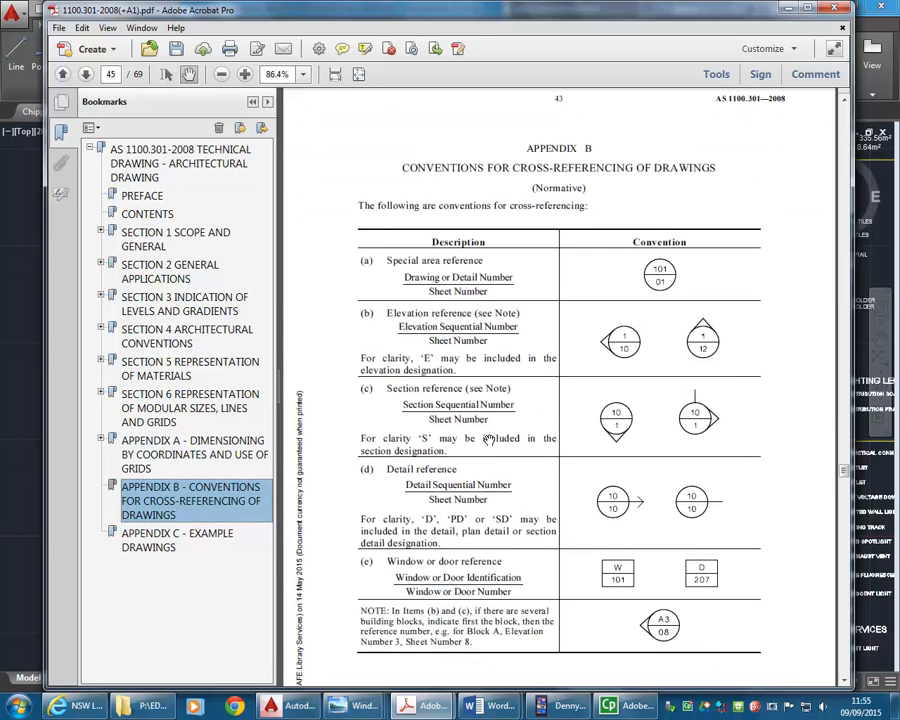
# Examine the Appendix B table of cross-referencing symbols and the neighbouring pages on grids and example drawings.
pyautogui.scroll(-3, 488, 440)
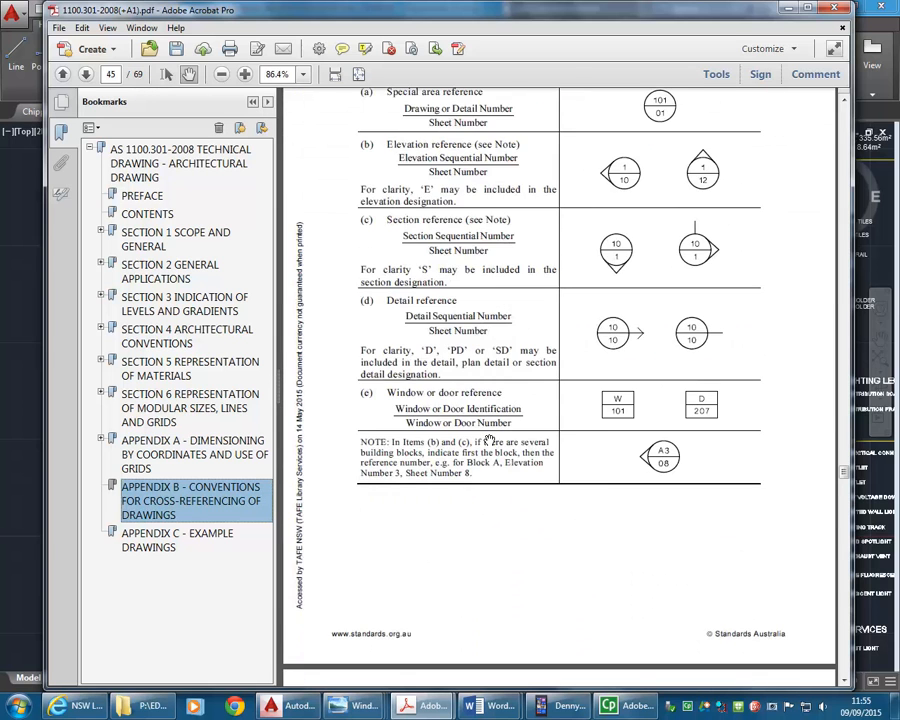
pyautogui.scroll(-10, 488, 440)
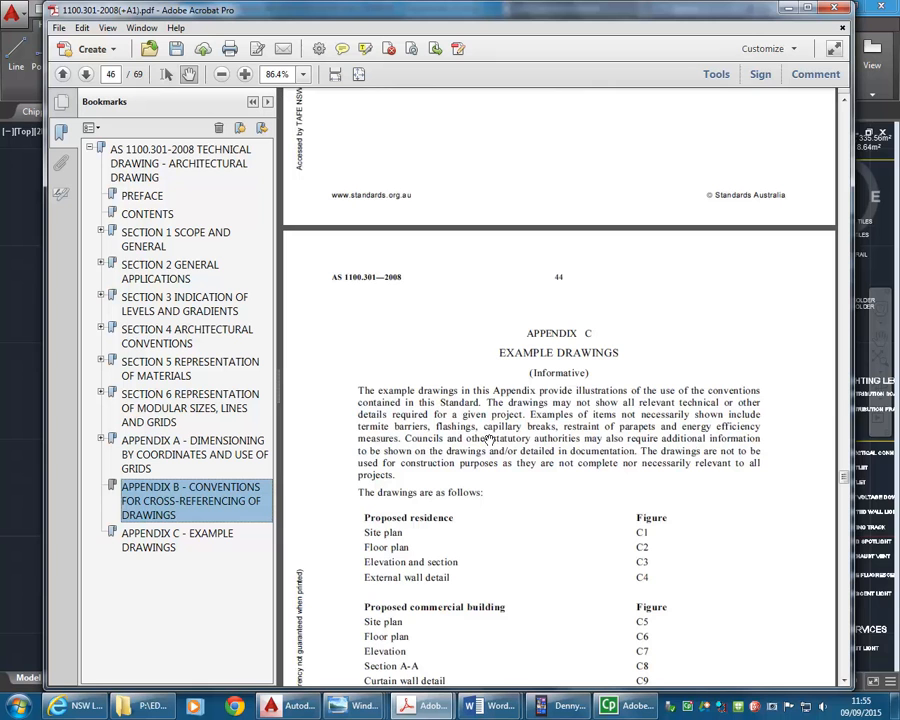
pyautogui.scroll(-4, 488, 440)
pyautogui.scroll(15, 488, 440)
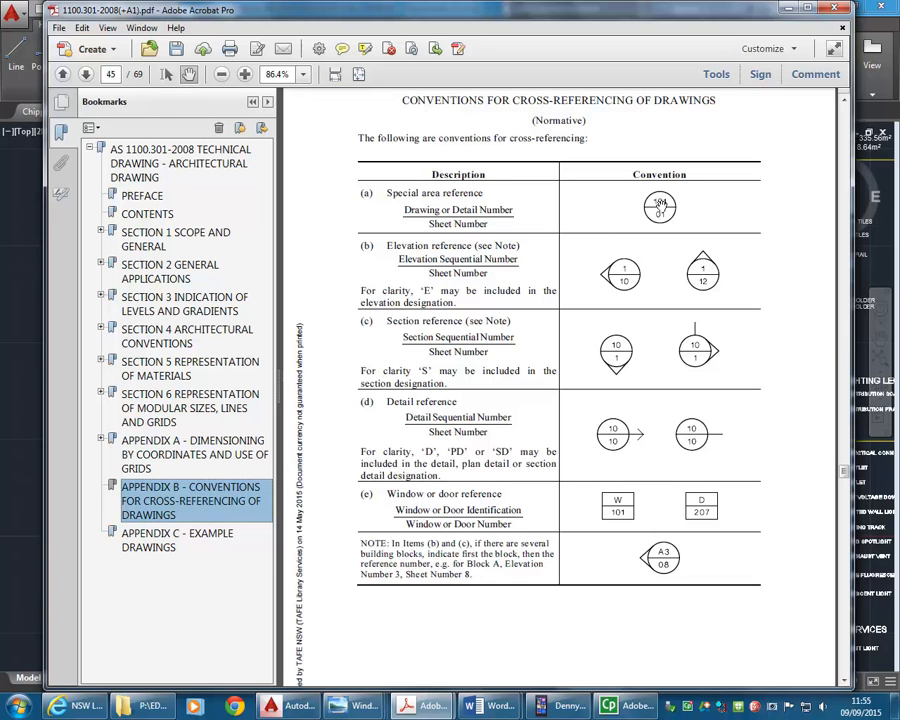
pyautogui.scroll(10, 588, 239)
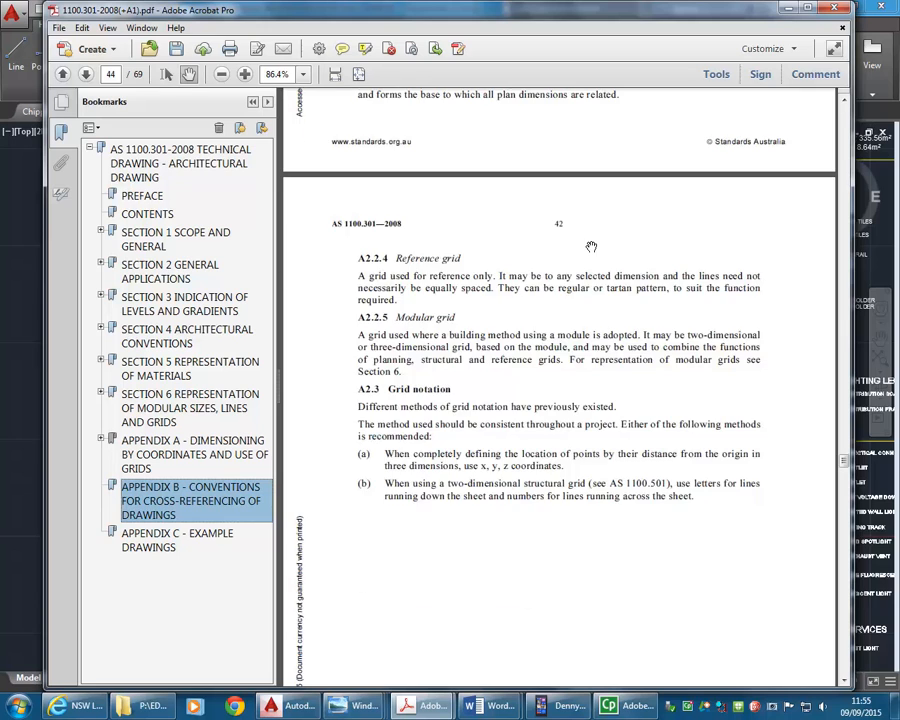
pyautogui.scroll(10, 591, 246)
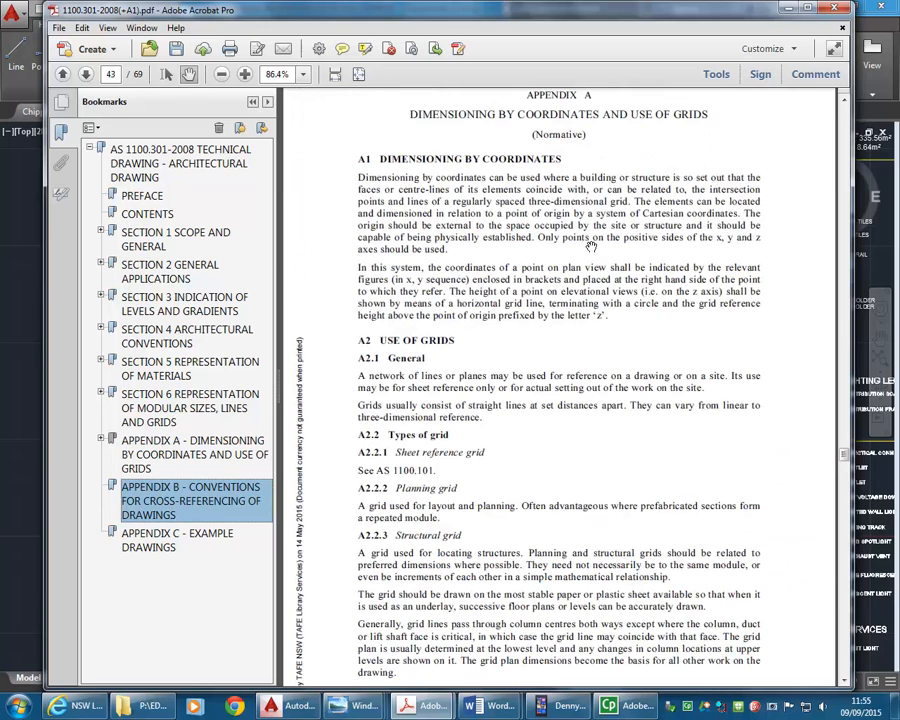
pyautogui.scroll(-10, 591, 246)
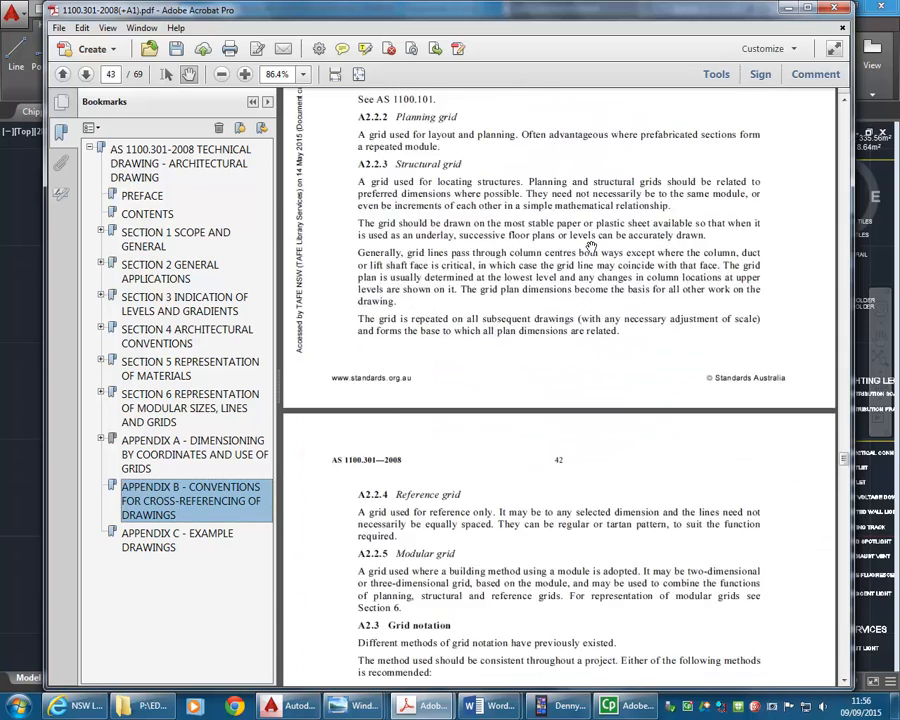
pyautogui.scroll(-10, 591, 246)
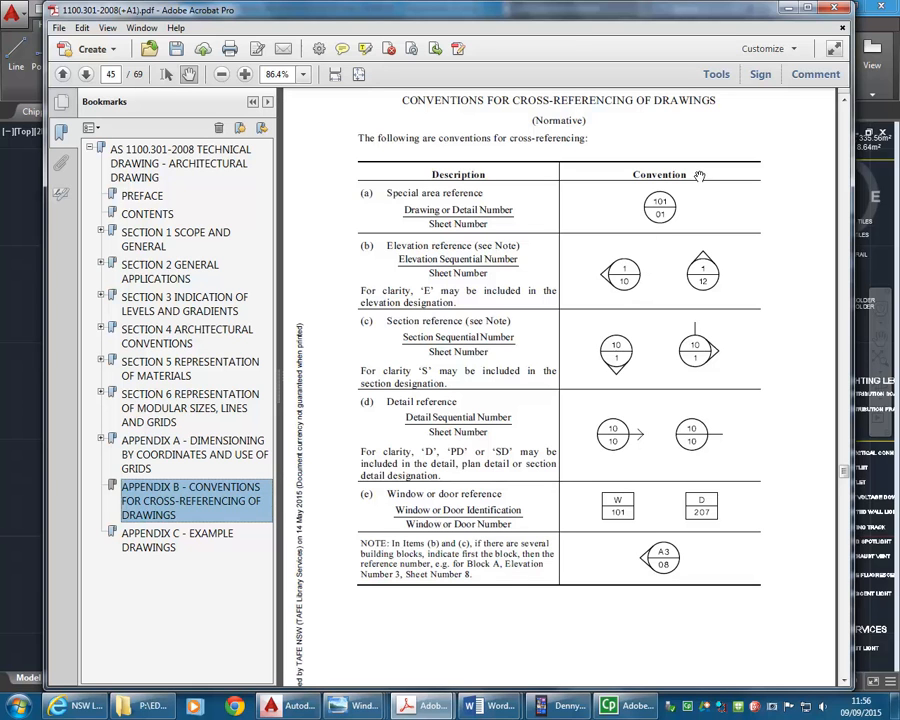
# Maximise the PDF window and show the Appendix B cross-referencing table at actual size to examine its section reference symbols.
pyautogui.doubleClick(566, 12)
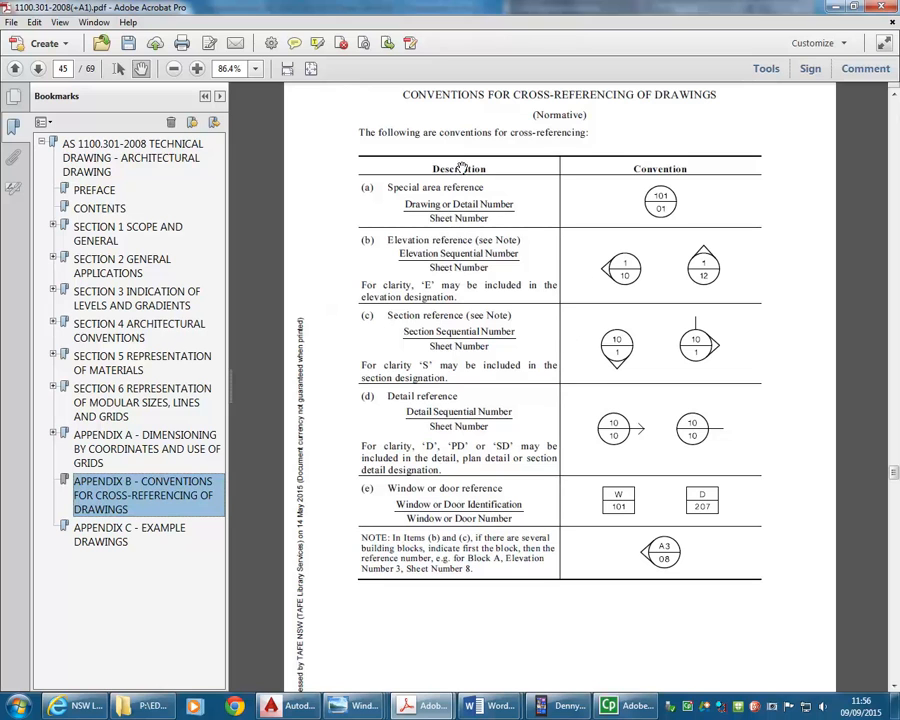
pyautogui.click(58, 22)
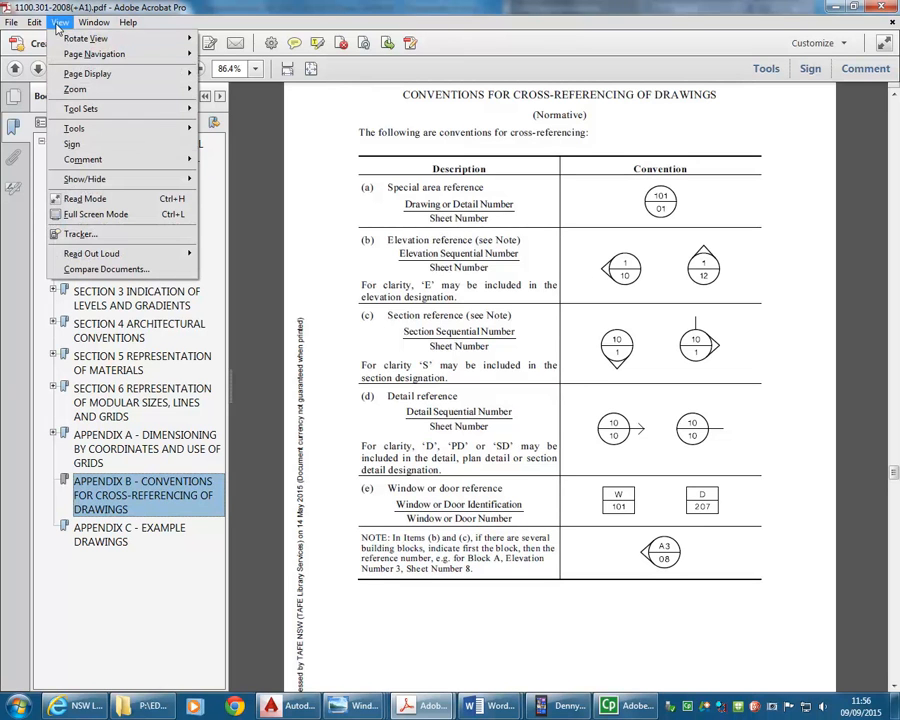
pyautogui.click(59, 22)
pyautogui.click(59, 22)
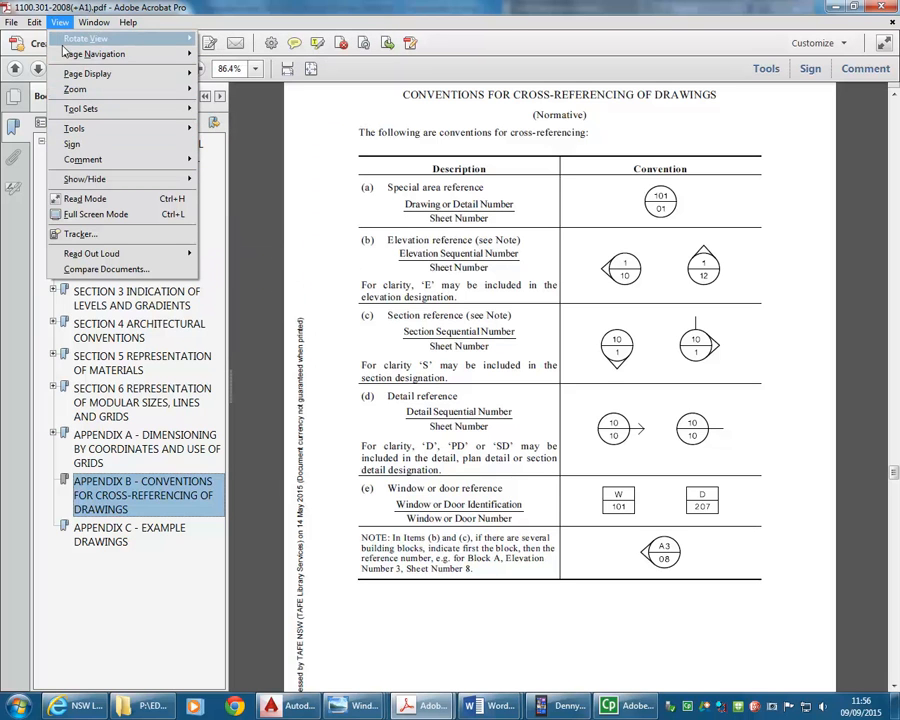
pyautogui.moveTo(64, 46)
pyautogui.moveTo(75, 89)
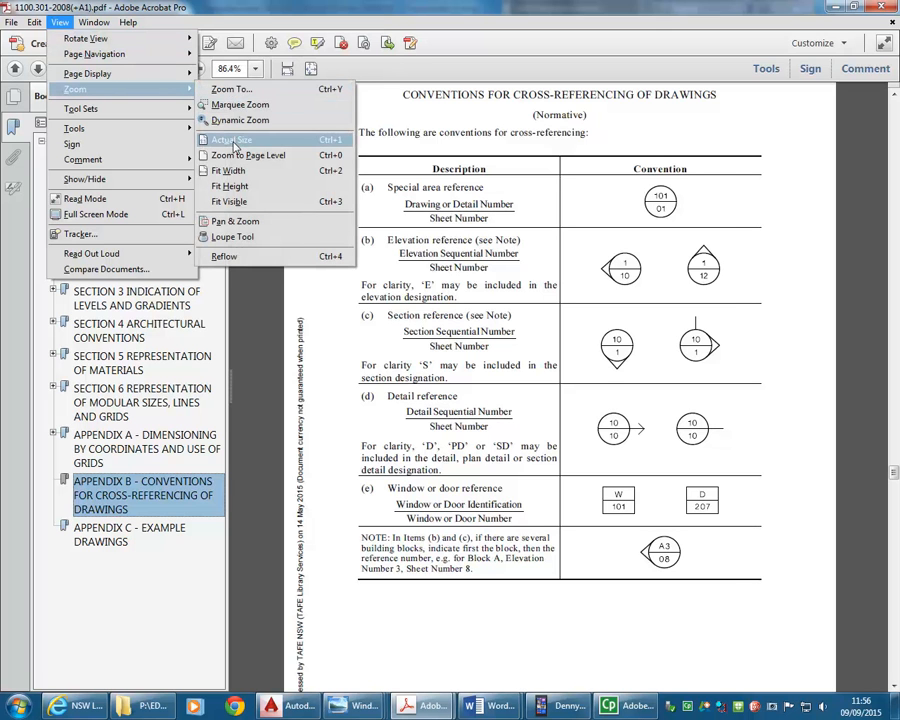
pyautogui.click(235, 147)
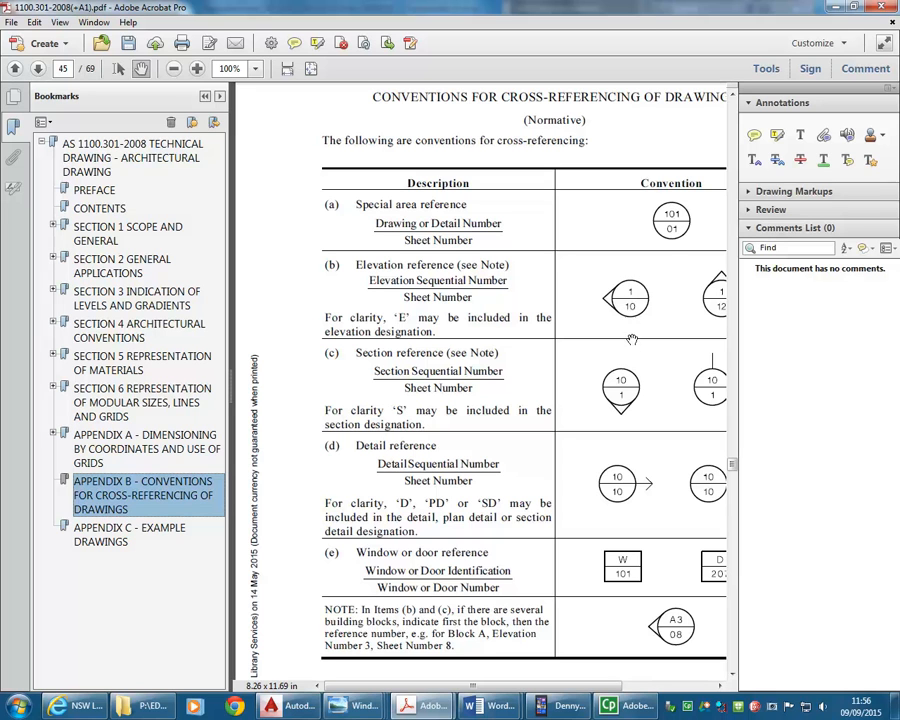
# Return to the Chippendale v5 drawing in AutoCAD and view the A3@1-100 Section 1 layout in paper space.
pyautogui.click(836, 9)
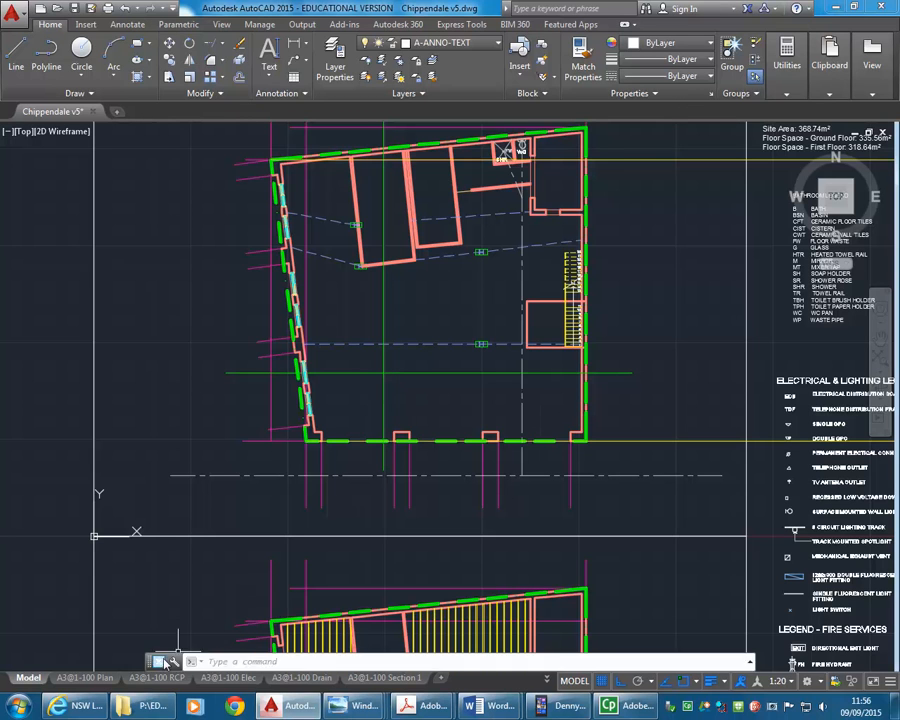
pyautogui.click(384, 679)
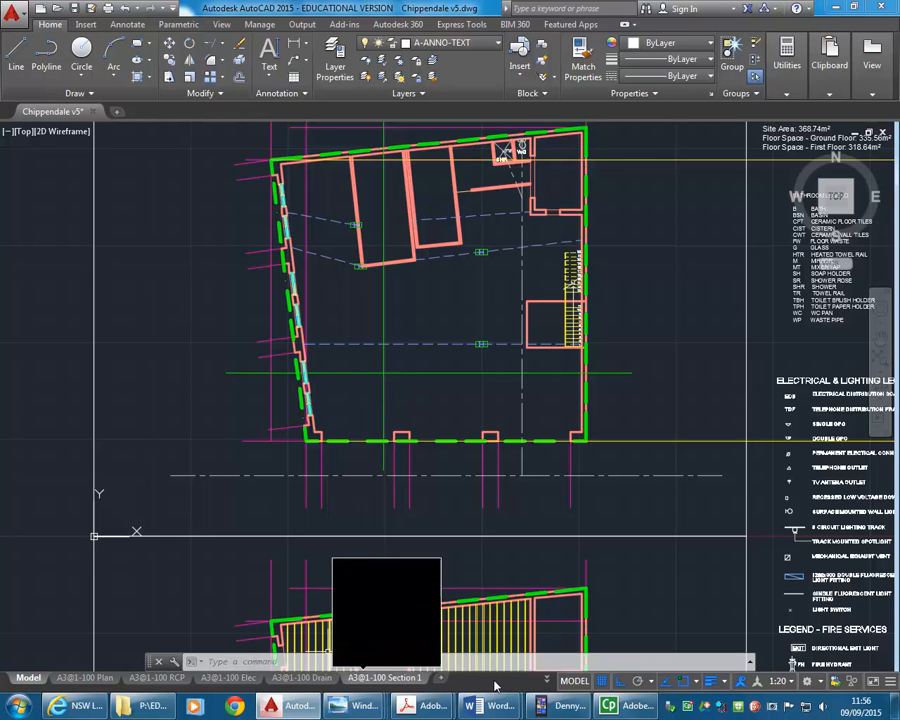
pyautogui.click(547, 680)
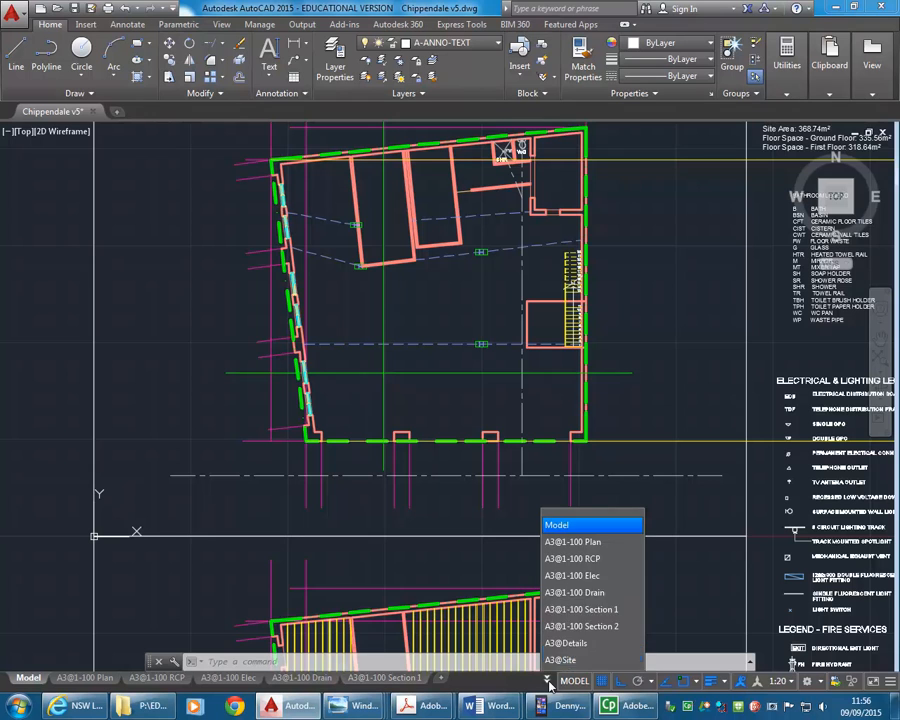
pyautogui.click(577, 612)
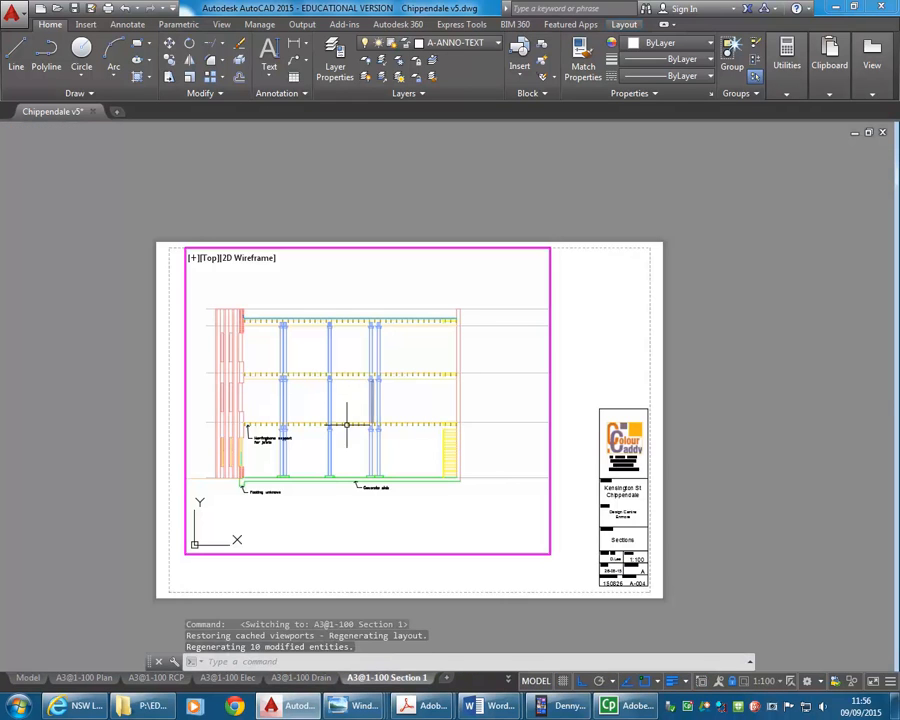
pyautogui.doubleClick(127, 508)
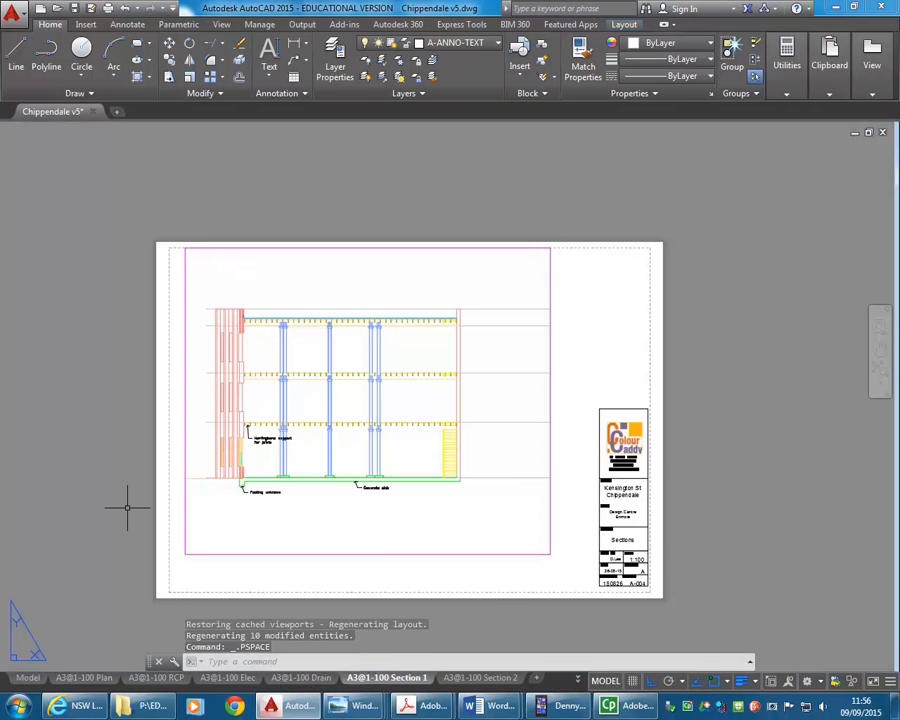
# In paper space of the A3@1-100 Plan layout, draw a circle of radius 10 centred on the vertical section line's lower end.
pyautogui.click(85, 679)
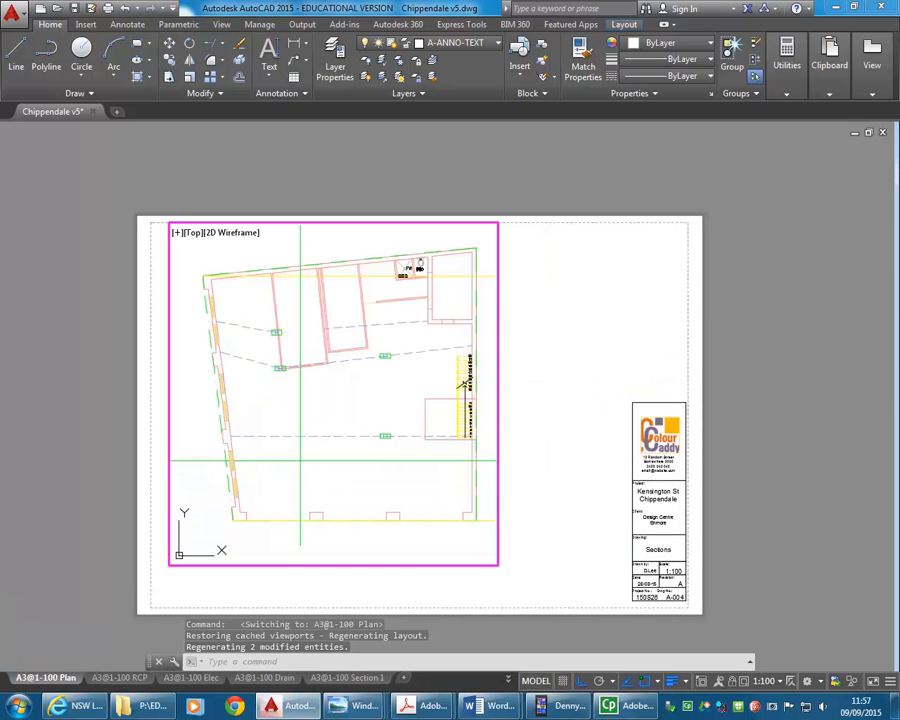
pyautogui.doubleClick(257, 594)
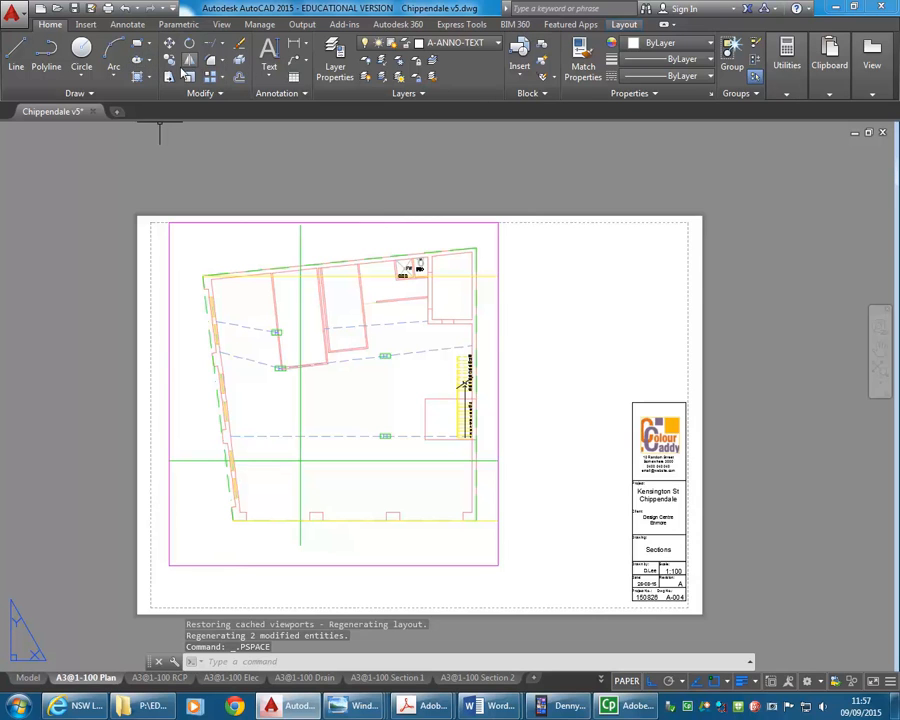
pyautogui.click(81, 48)
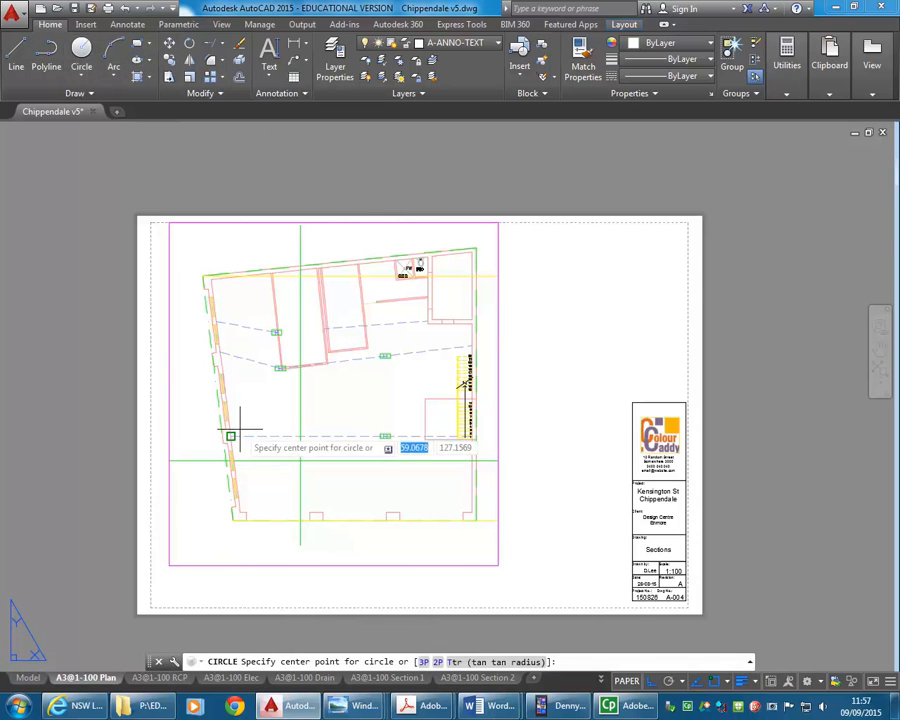
pyautogui.click(299, 545)
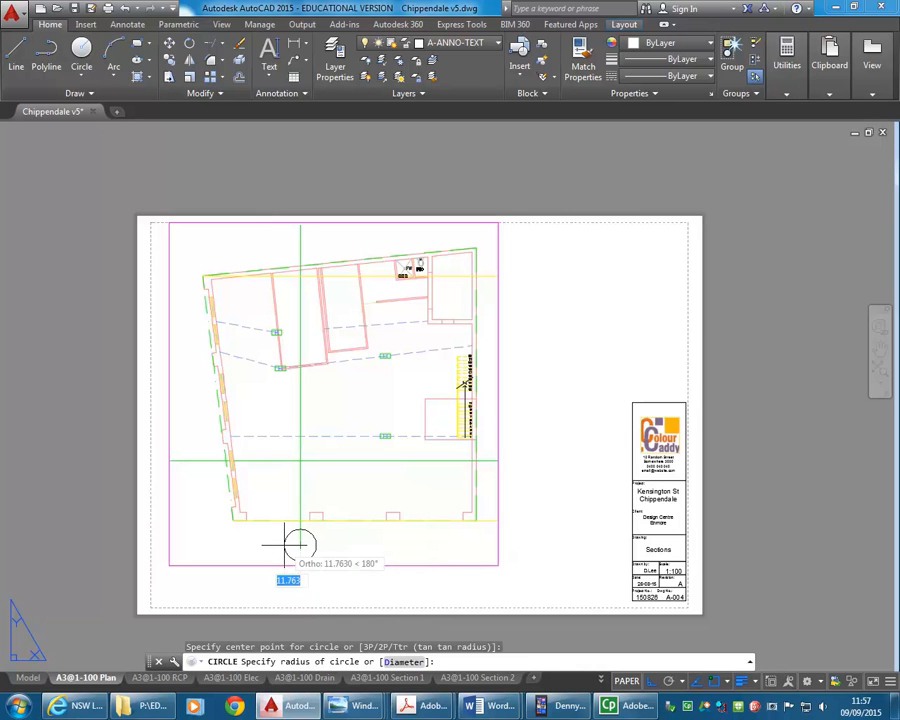
pyautogui.write('10')
pyautogui.press('Return')
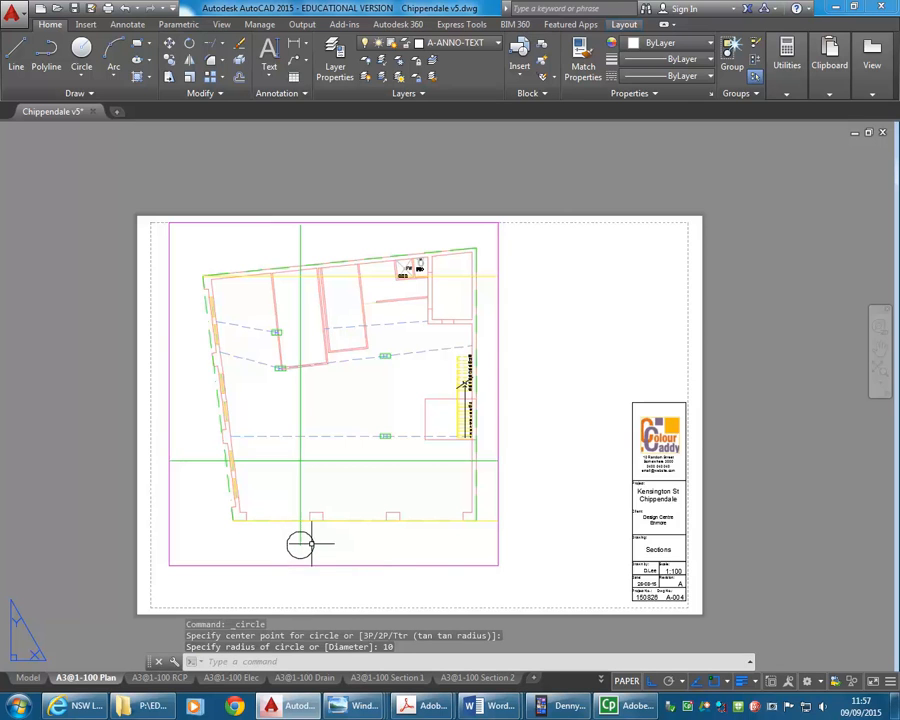
# Set the section marker circle's diameter to 15, clear the selection and close its properties.
pyautogui.scroll(4, 273, 568)
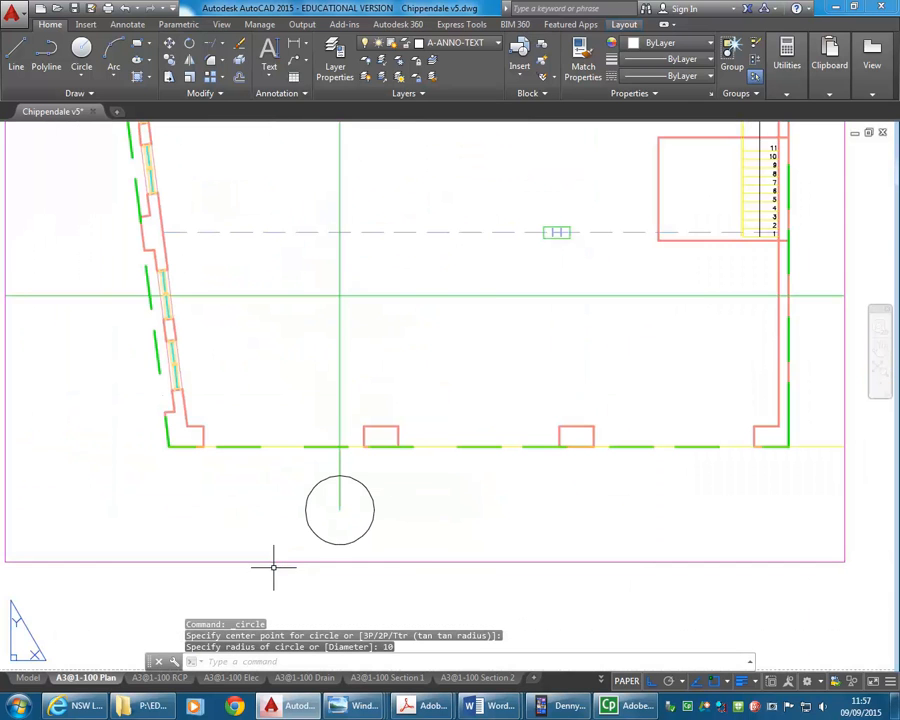
pyautogui.click(308, 529)
pyautogui.rightClick(303, 482)
pyautogui.click(340, 451)
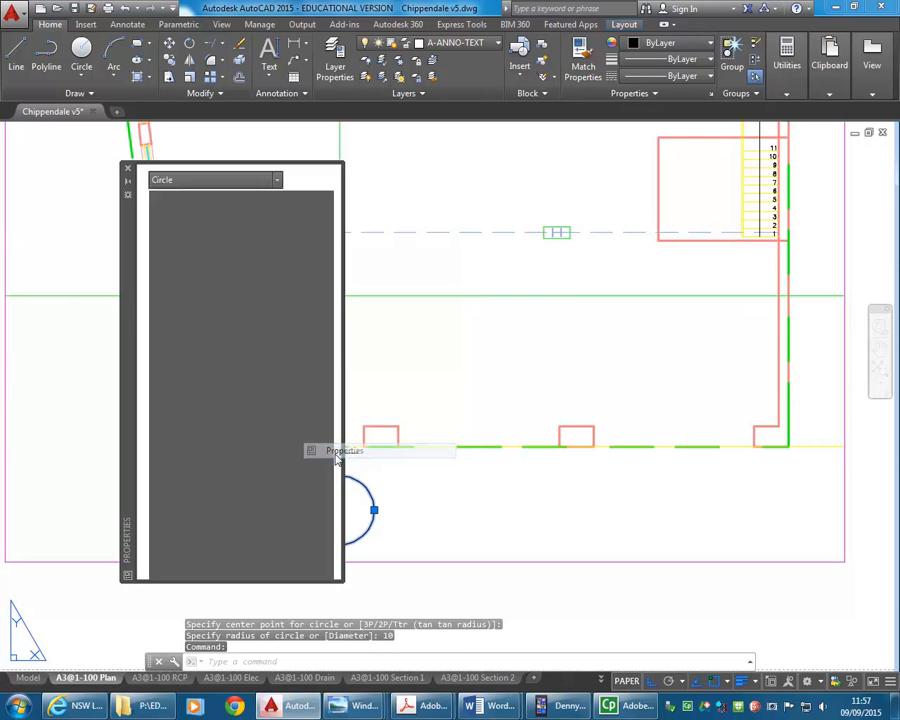
pyautogui.click(273, 430)
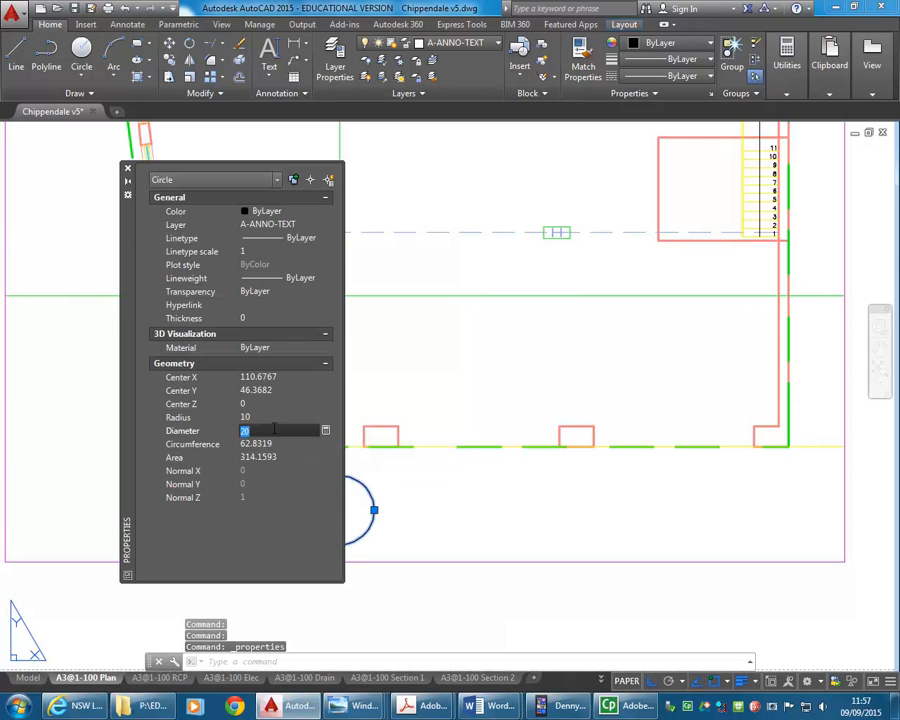
pyautogui.write('12')
pyautogui.press('BackSpace')
pyautogui.write('5')
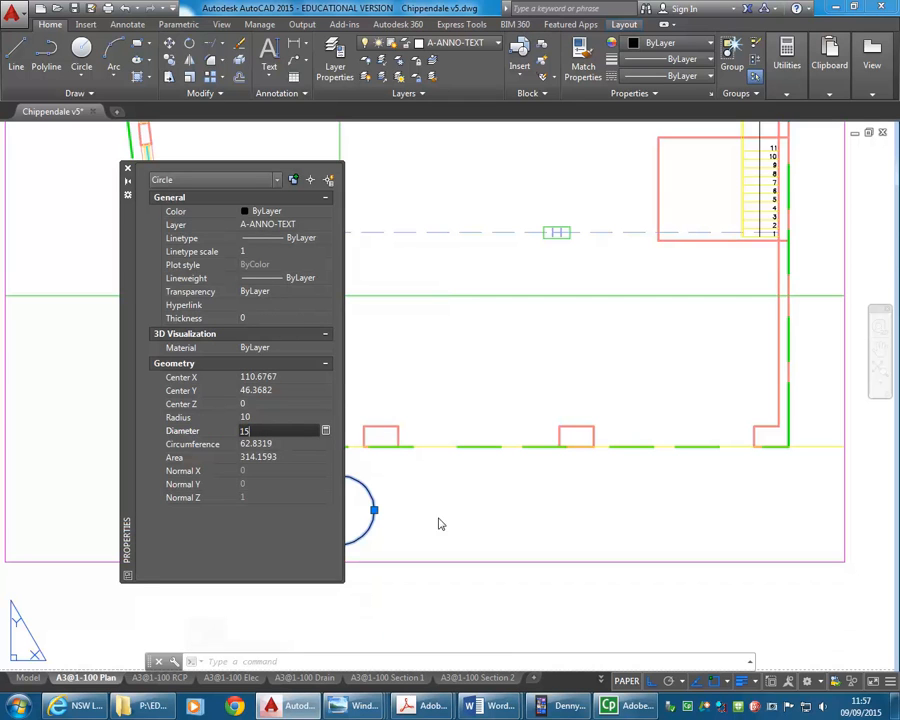
pyautogui.press('Return')
pyautogui.scroll(-3, 420, 520)
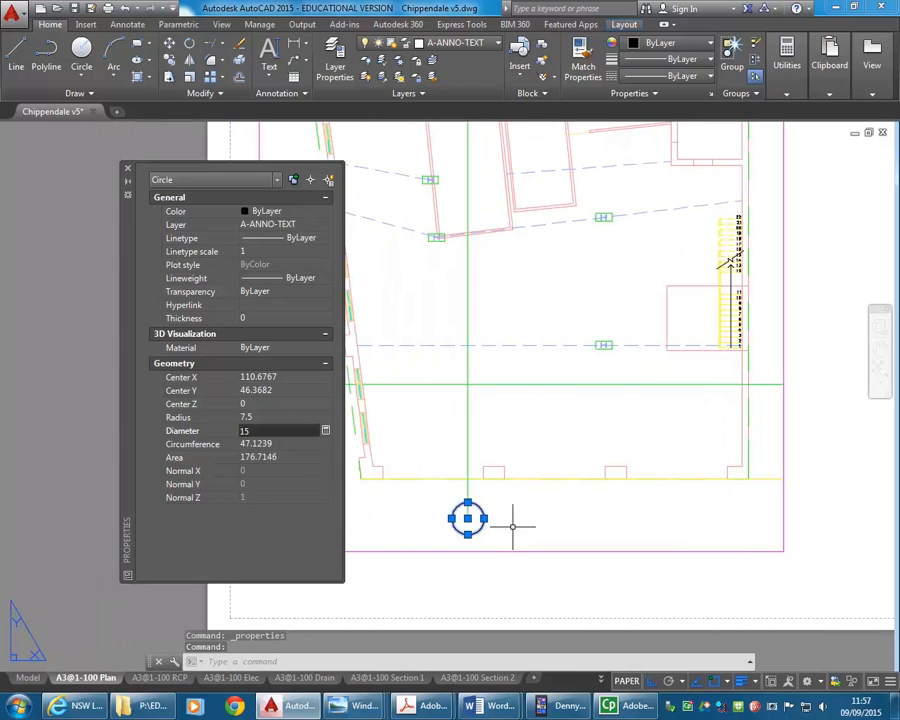
pyautogui.press('Escape')
pyautogui.press('Escape')
pyautogui.click(127, 168)
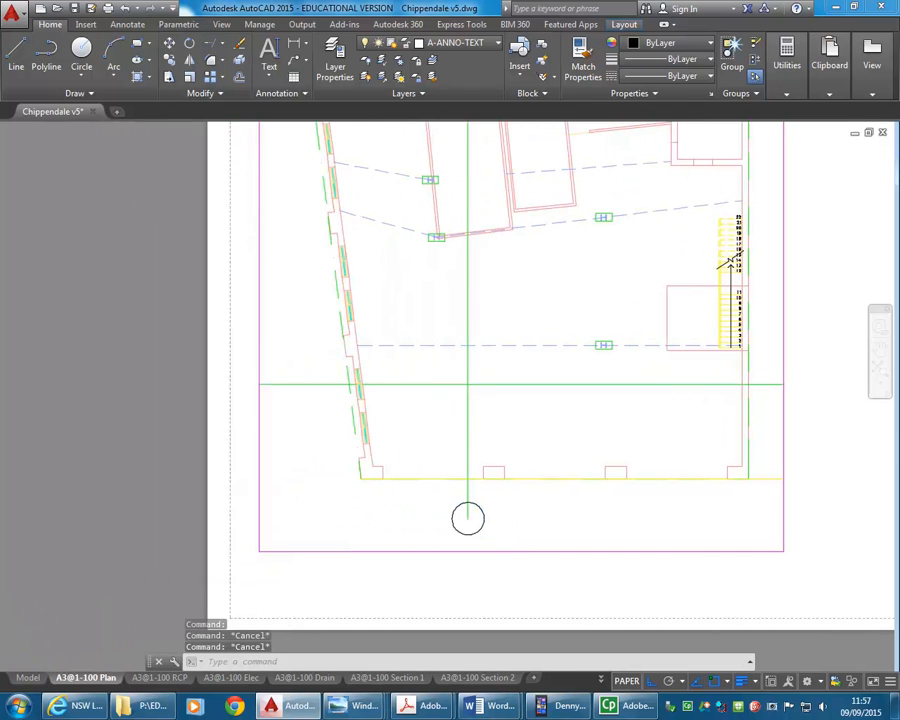
pyautogui.scroll(-3, 337, 451)
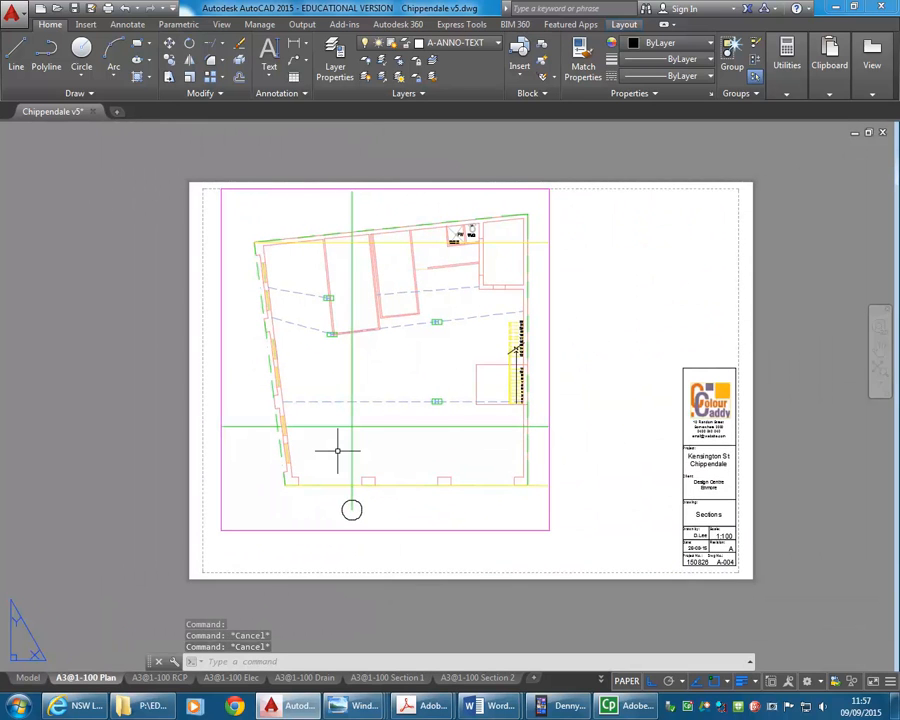
# Switch from the plan layout to model space, at the lower end of the ground floor plan's vertical section line.
pyautogui.click(356, 519)
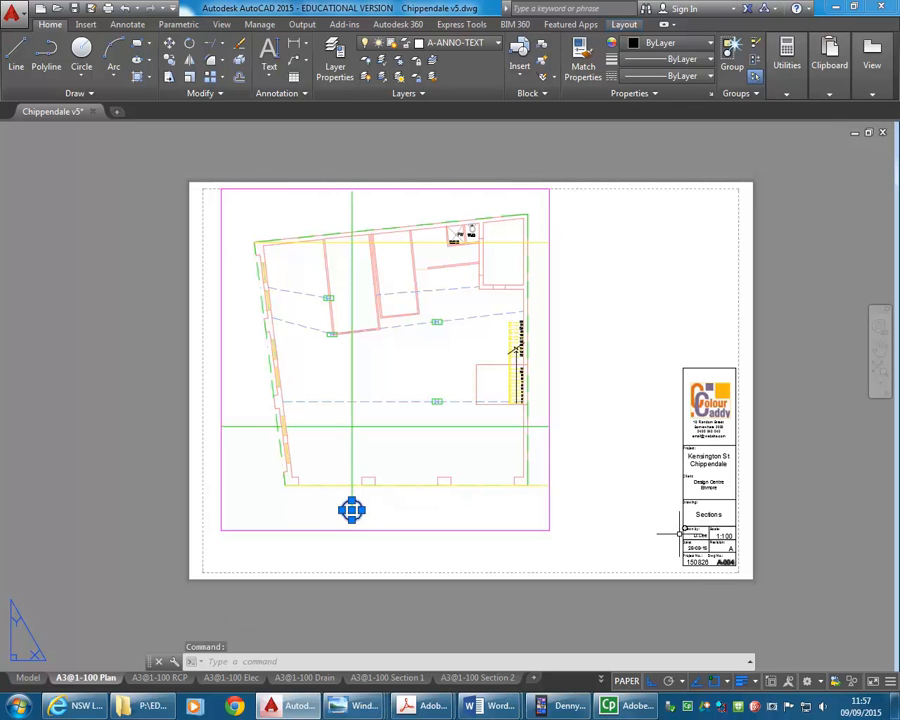
pyautogui.click(25, 680)
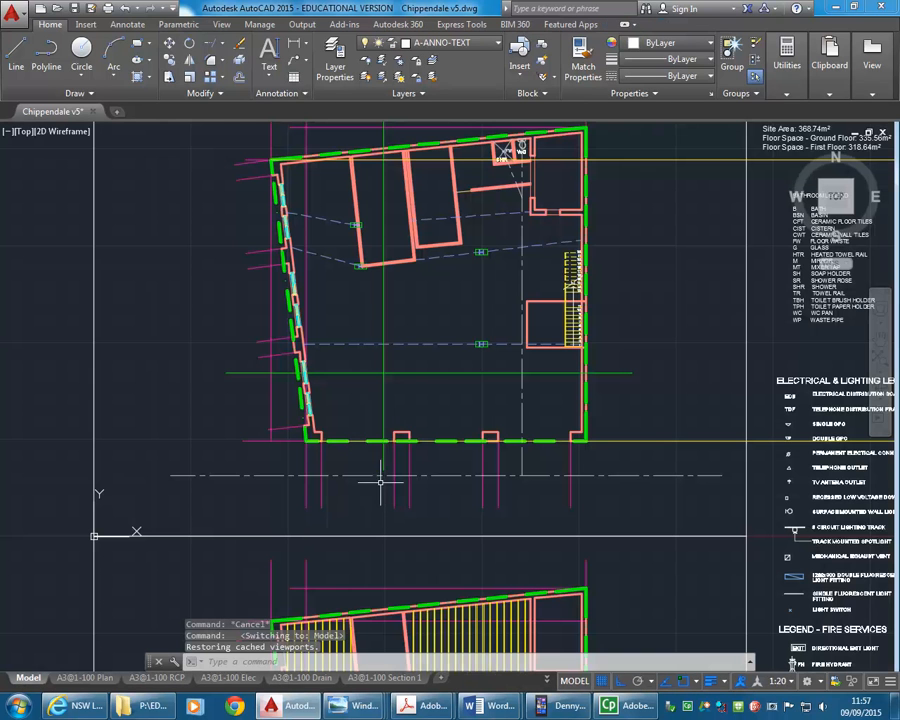
pyautogui.scroll(4, 382, 462)
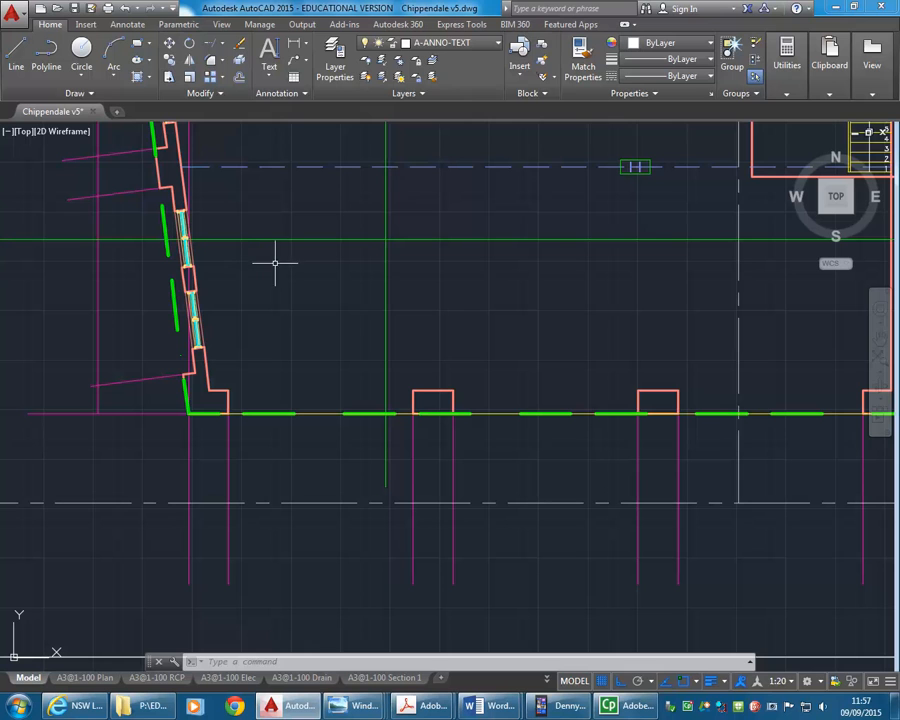
pyautogui.click(81, 48)
pyautogui.click(386, 488)
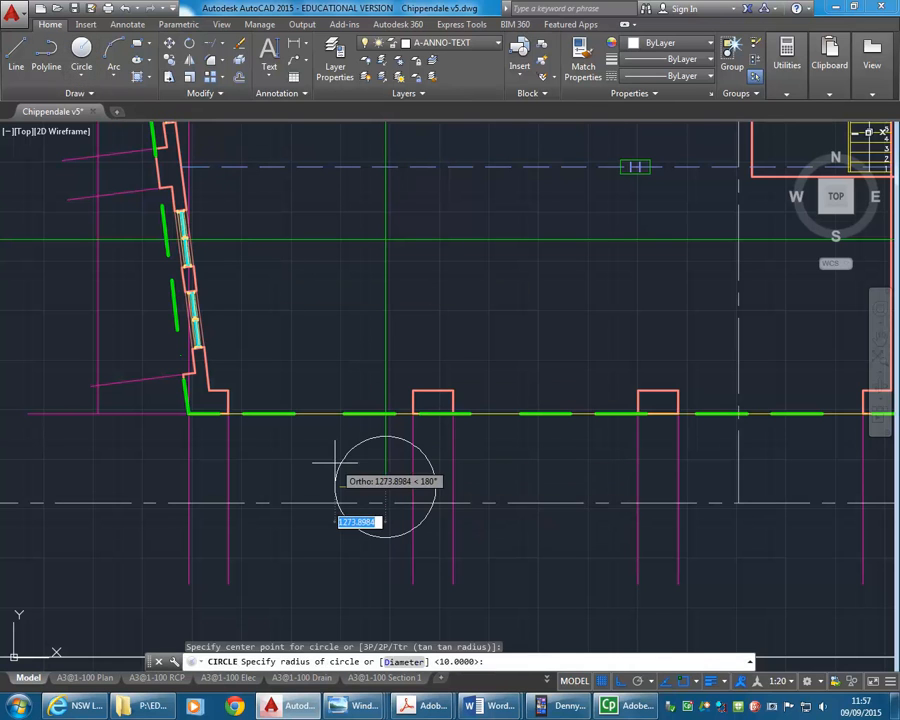
pyautogui.press('Escape')
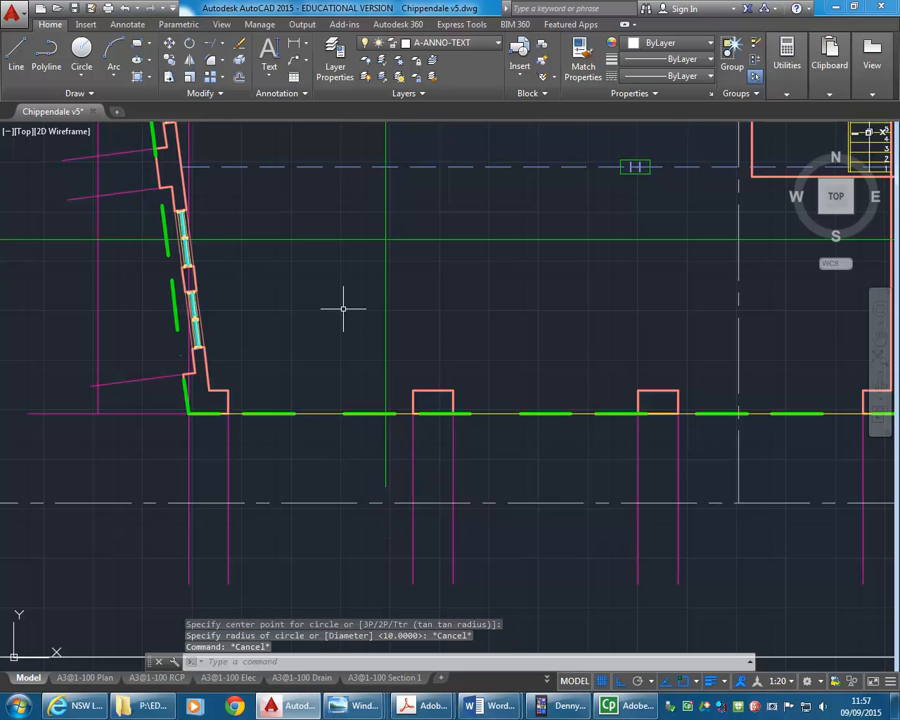
# Make A-SECT the current layer and draw a circle of radius 75 centred on the vertical section line's lower end.
pyautogui.click(450, 43)
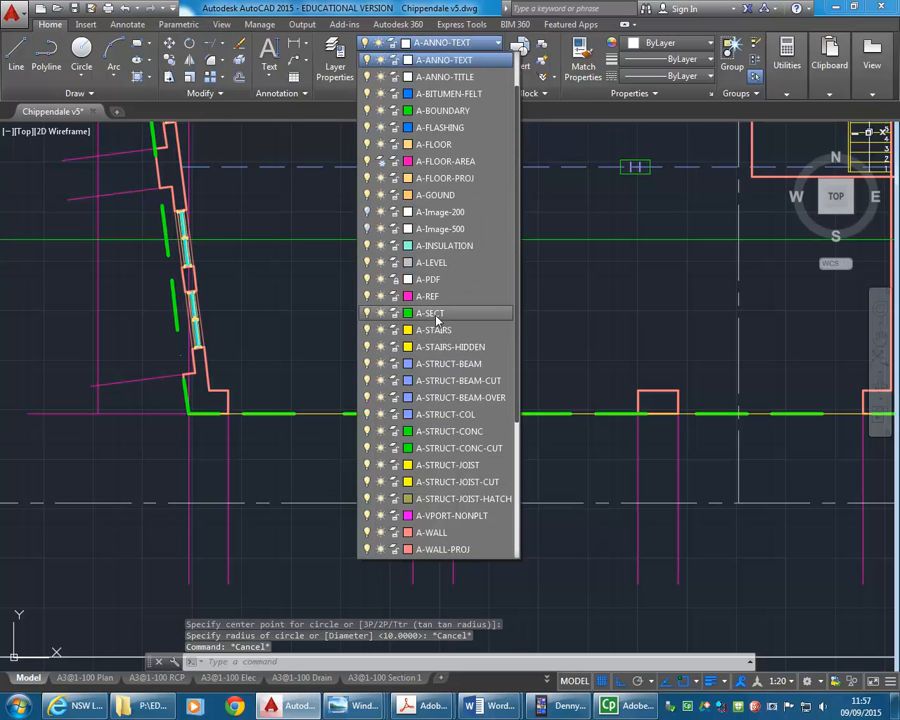
pyautogui.click(425, 318)
pyautogui.click(81, 55)
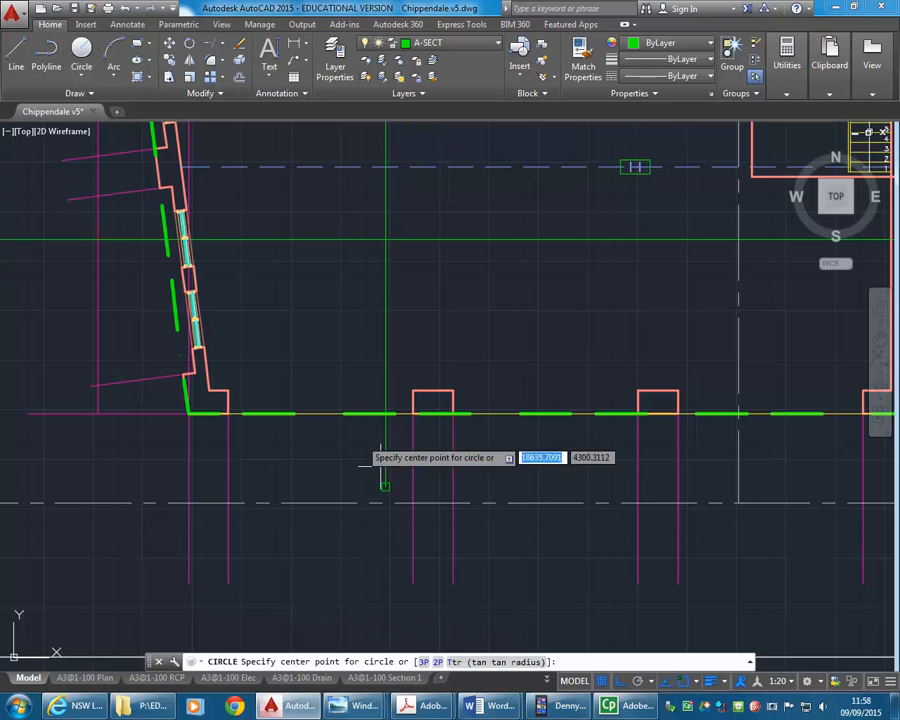
pyautogui.click(386, 484)
pyautogui.write('7')
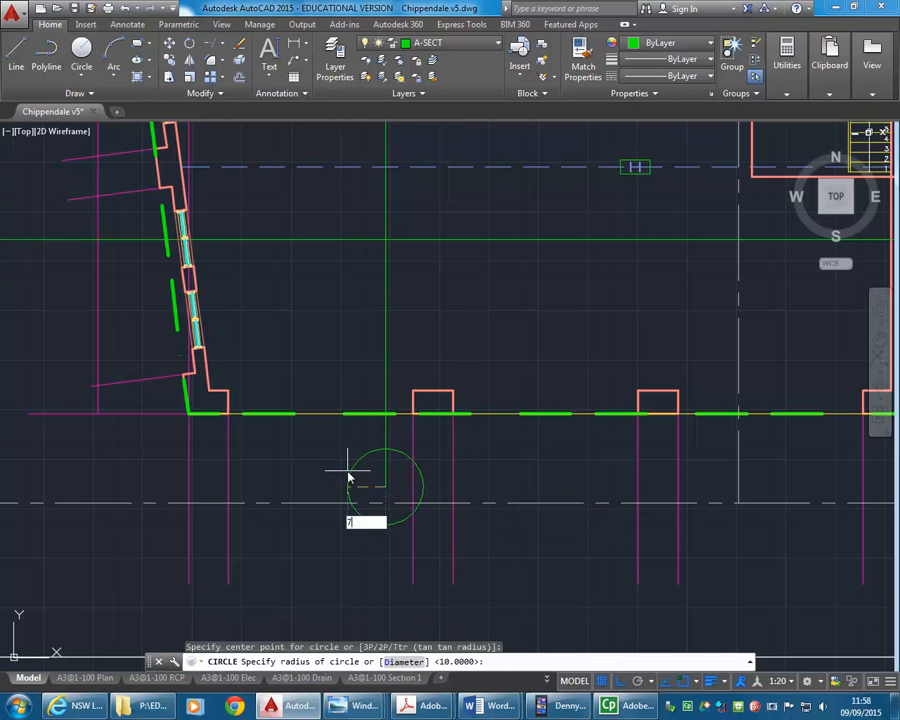
pyautogui.write('5')
pyautogui.press('Return')
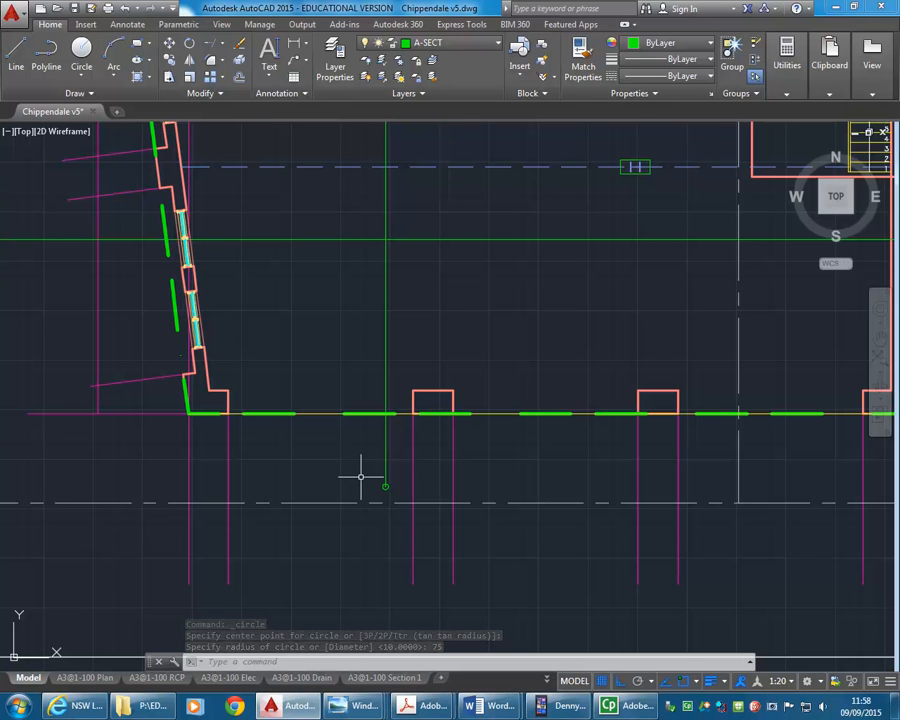
# Set the radius of the circle at the section line's lower end to 750.
pyautogui.click(384, 487)
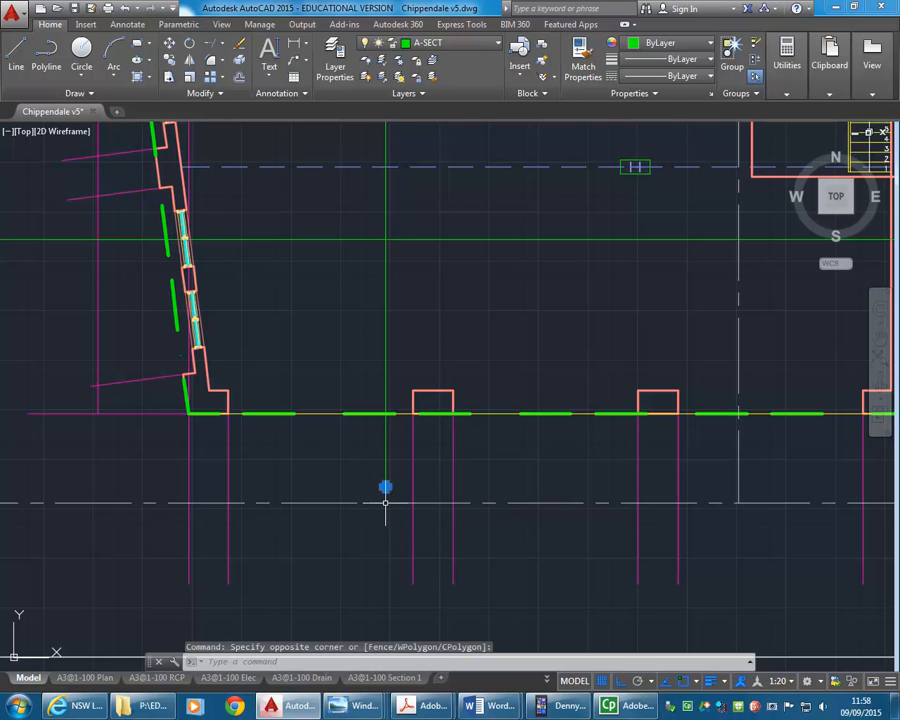
pyautogui.scroll(8, 385, 502)
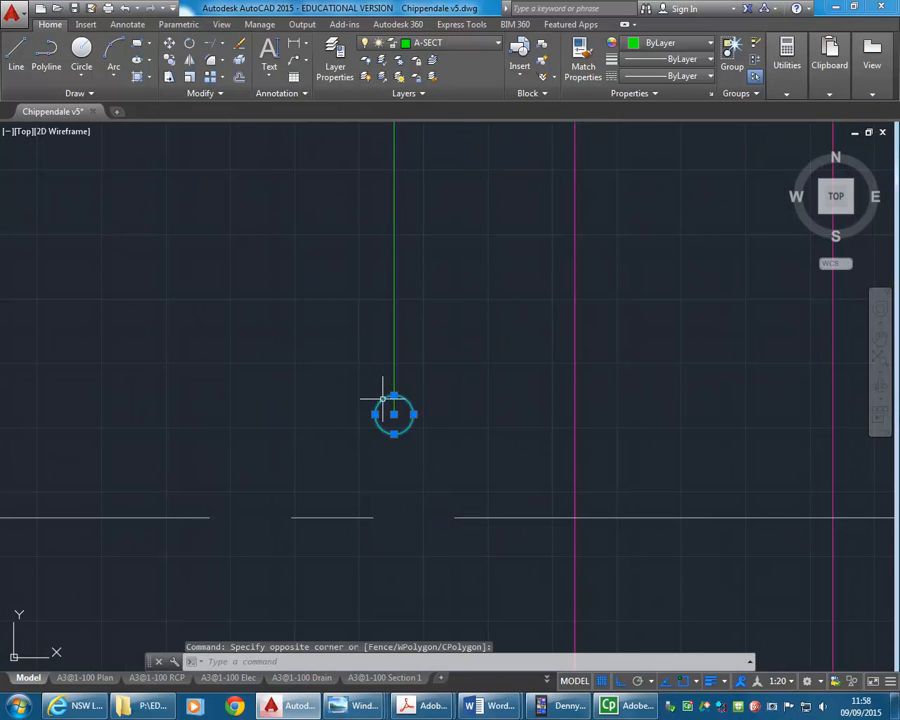
pyautogui.doubleClick(382, 399)
pyautogui.click(541, 324)
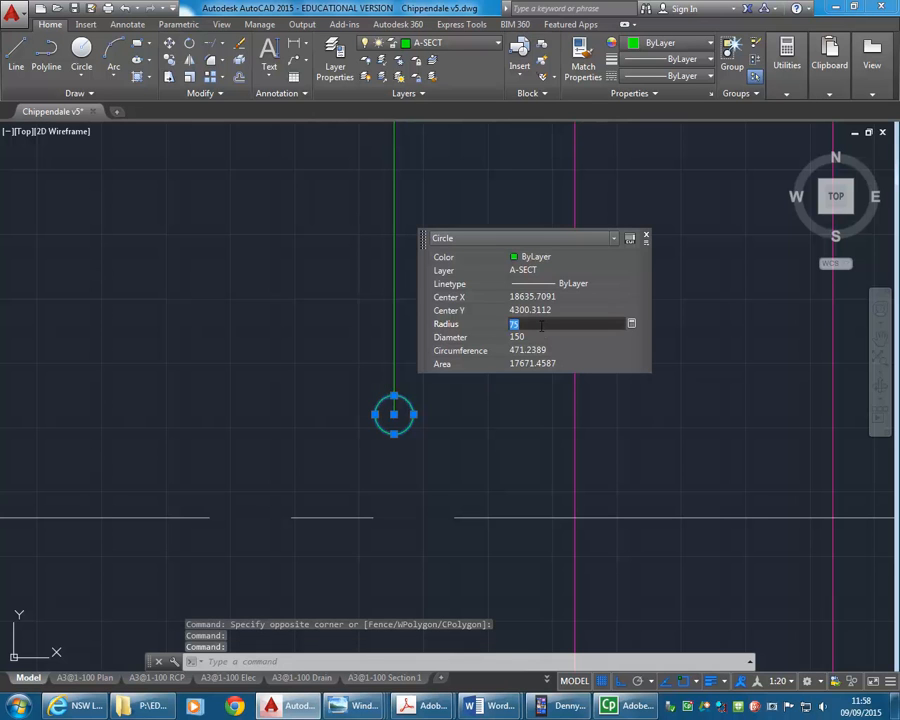
pyautogui.write('750')
pyautogui.press('Return')
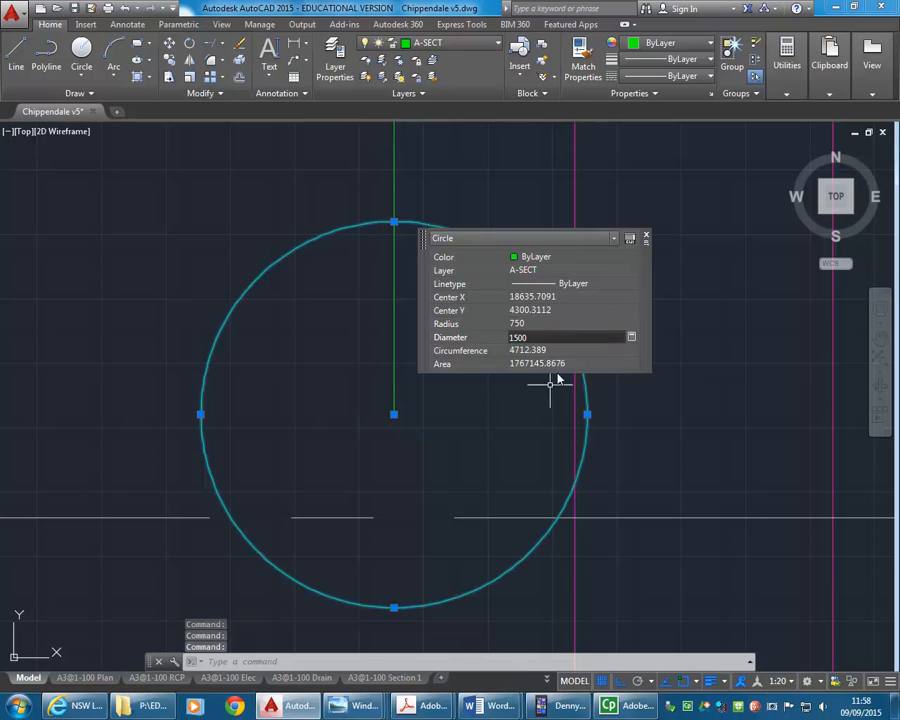
# Select the section marker circle below the ground floor plan and open its full properties.
pyautogui.click(646, 236)
pyautogui.scroll(-8, 460, 388)
pyautogui.scroll(-5, 460, 388)
pyautogui.press('Escape')
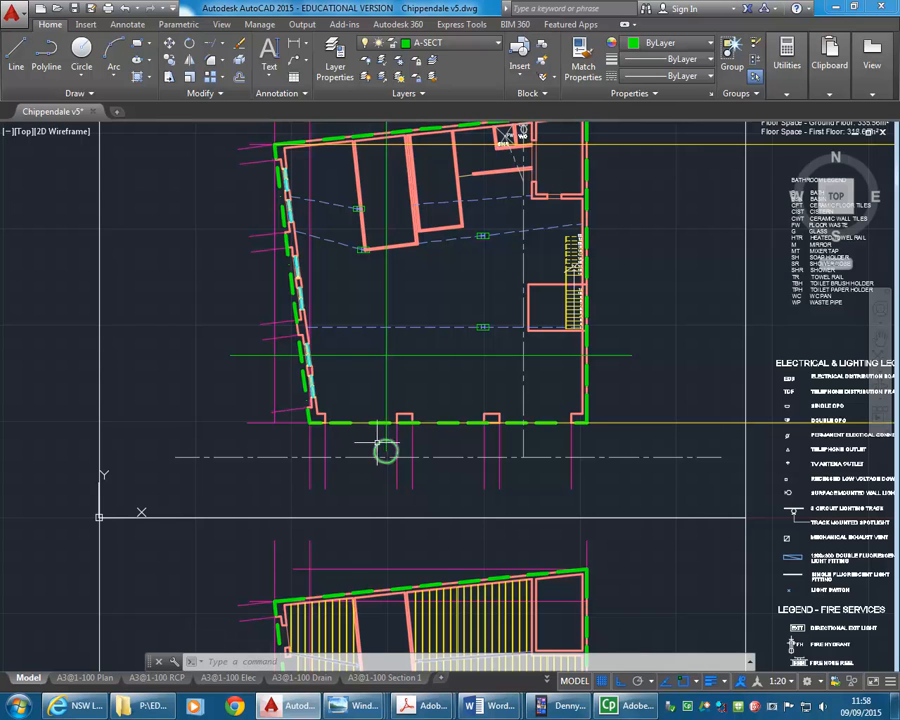
pyautogui.click(376, 450)
pyautogui.rightClick(380, 451)
pyautogui.click(420, 412)
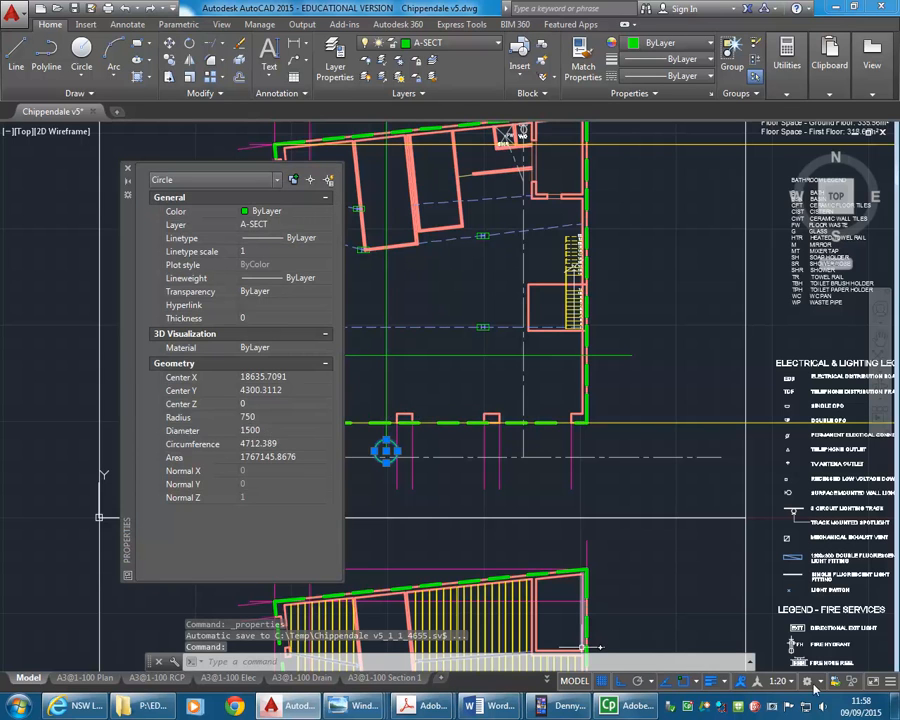
# Set the model space annotation scale to 1:100 and close the properties palette.
pyautogui.click(787, 683)
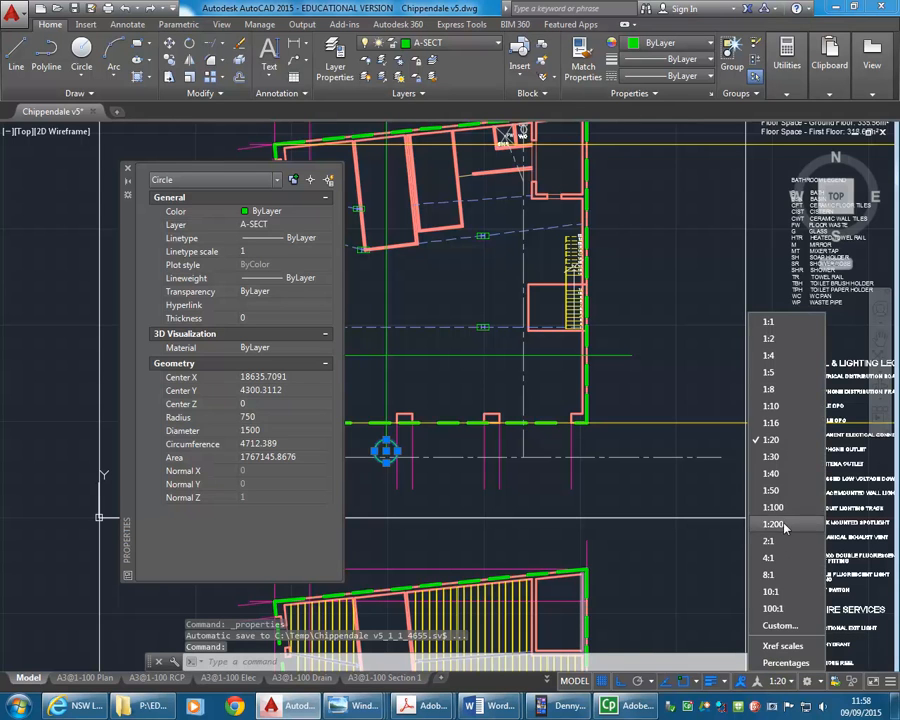
pyautogui.press('Escape')
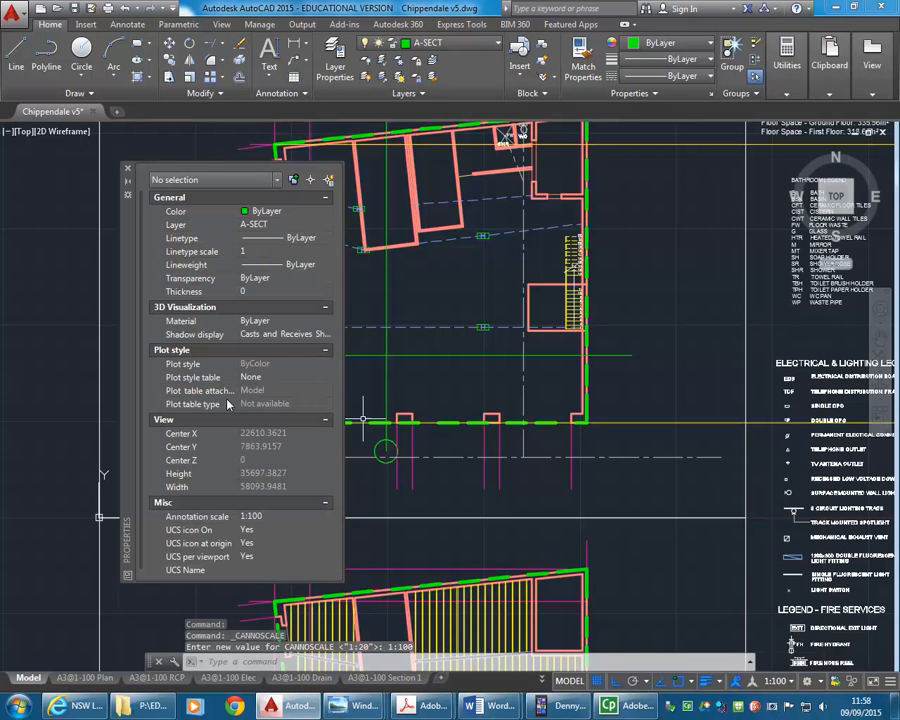
pyautogui.click(127, 168)
# With polar tracking on, draw a 45° radius line from the marker circle's centre to its upper-left edge, then a line about 1000 long sloping down-left.
pyautogui.scroll(6, 392, 438)
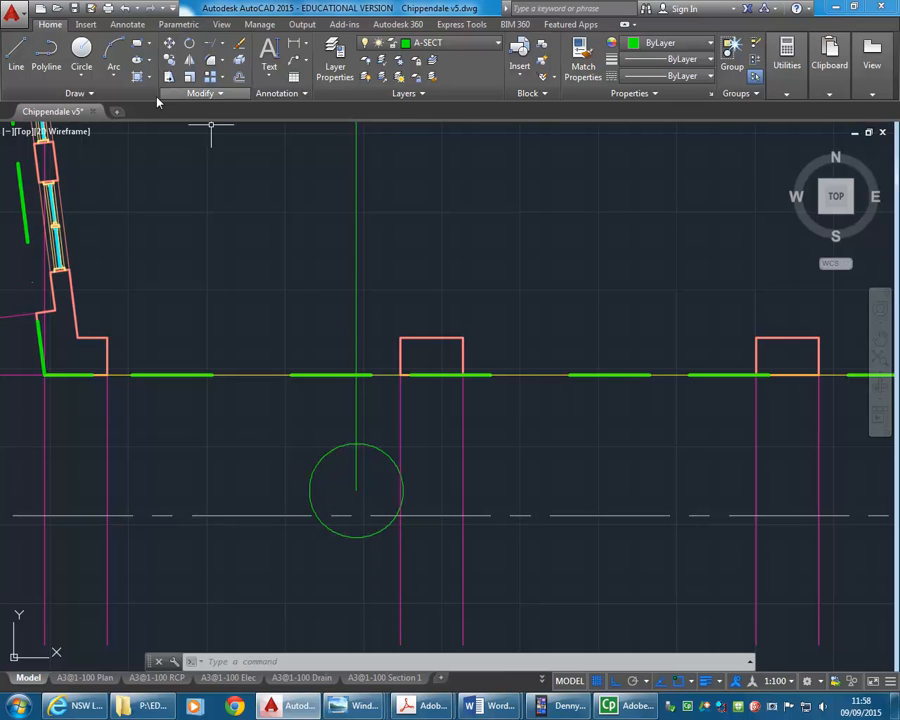
pyautogui.click(16, 55)
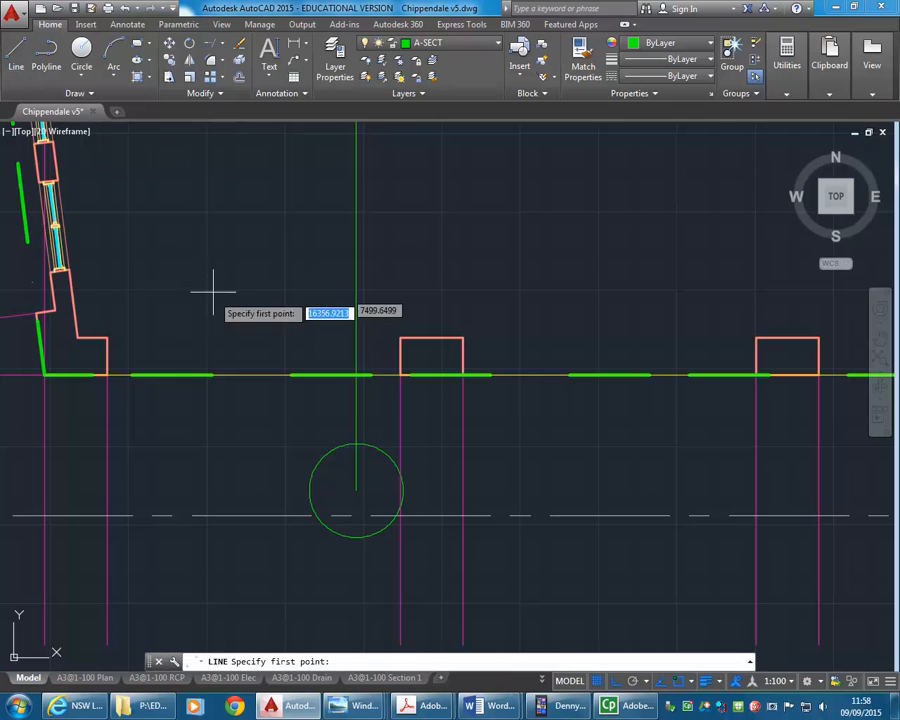
pyautogui.scroll(2, 276, 410)
pyautogui.click(404, 537)
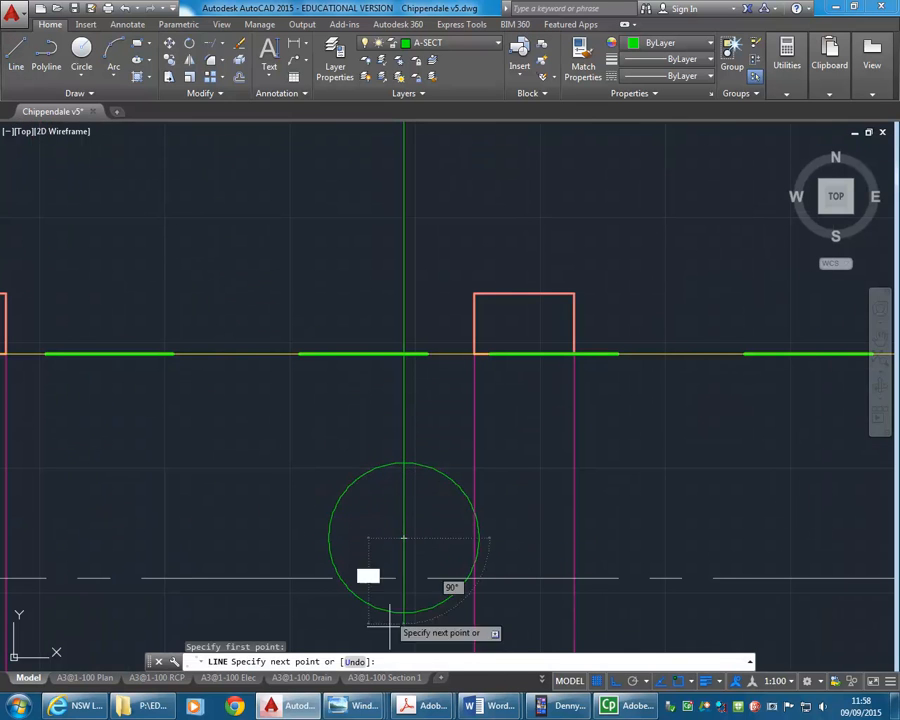
pyautogui.click(633, 683)
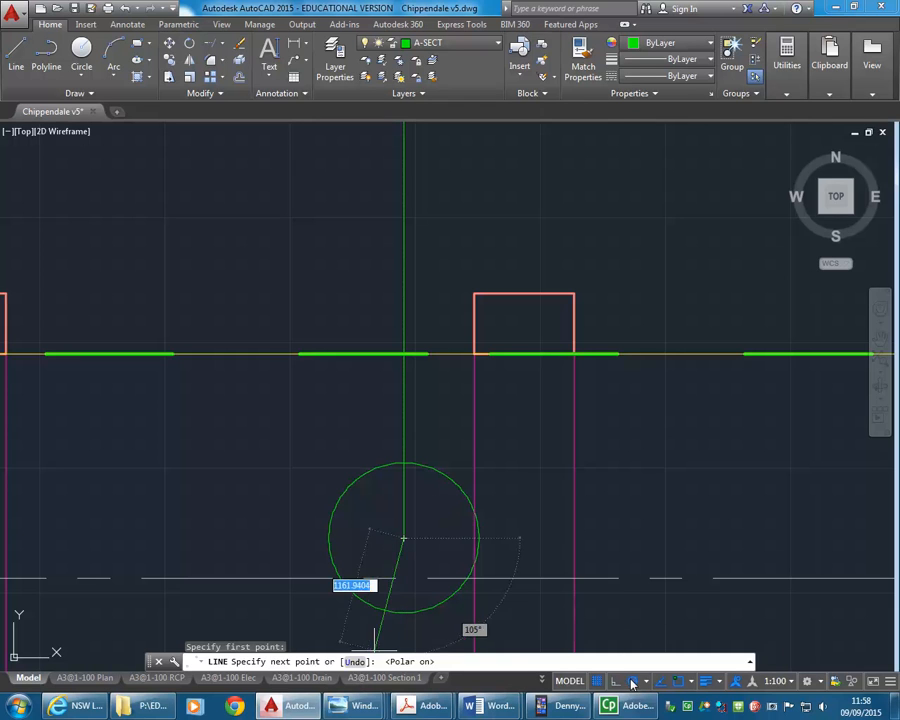
pyautogui.click(350, 484)
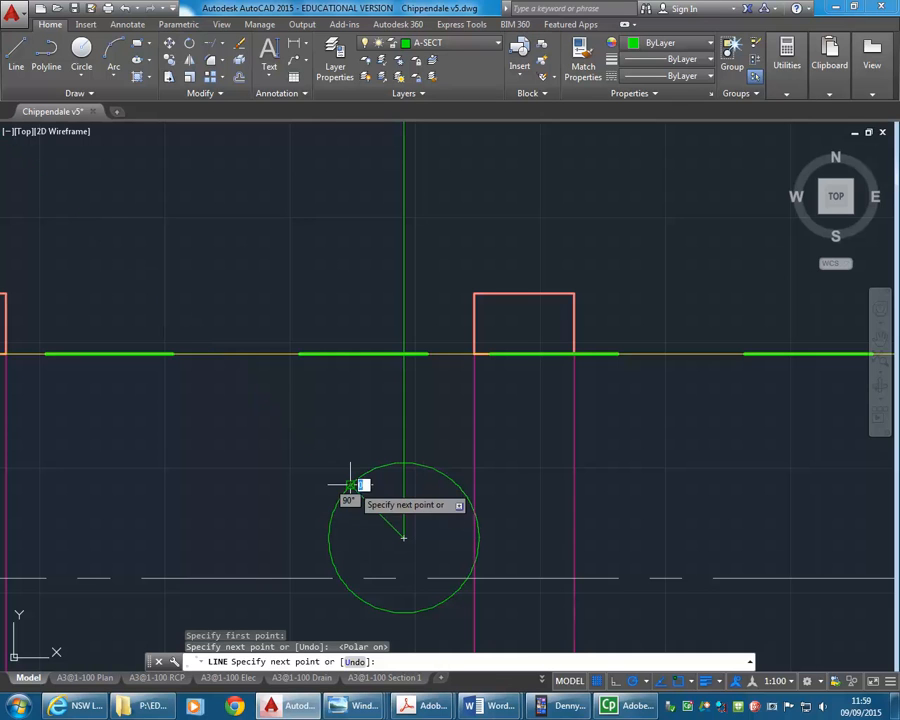
pyautogui.click(285, 559)
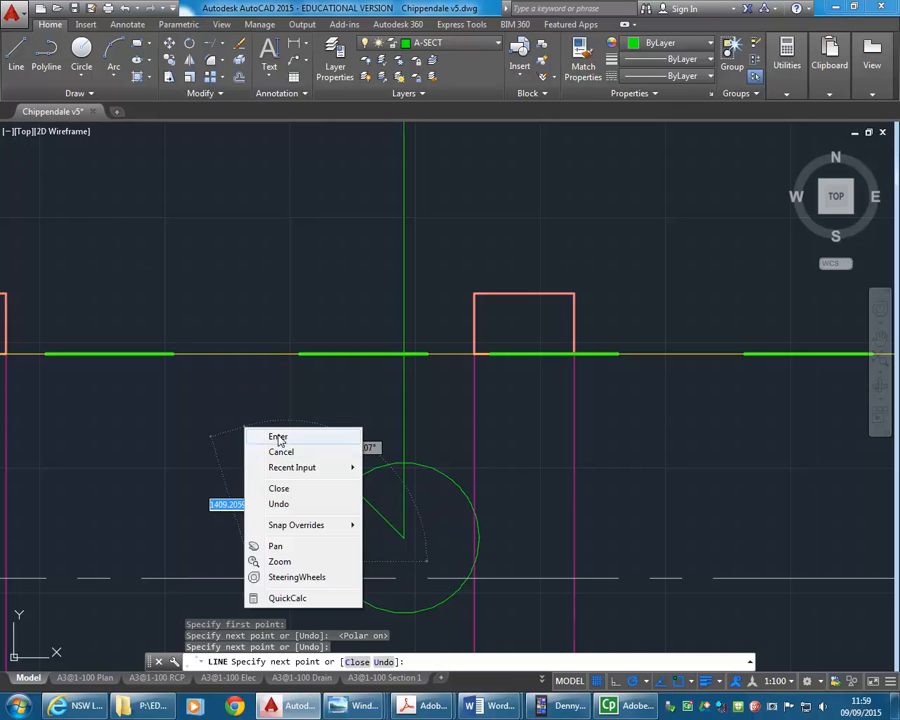
pyautogui.click(279, 437)
# Erase the radius line and mirror the sloping outer line about the marker circle's horizontal centreline, keeping the original.
pyautogui.click(377, 512)
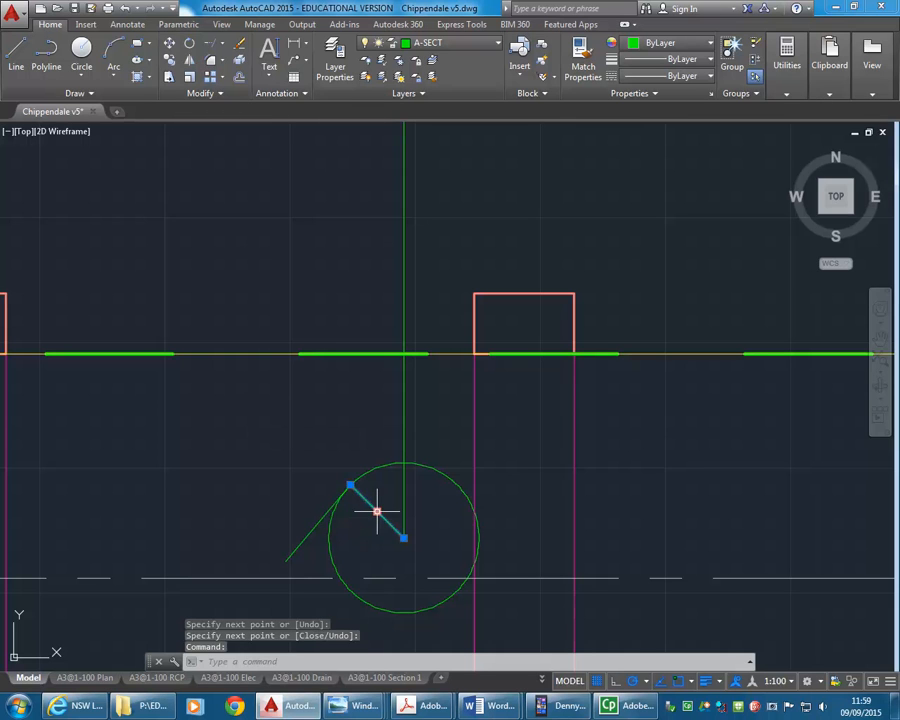
pyautogui.press('Delete')
pyautogui.click(315, 520)
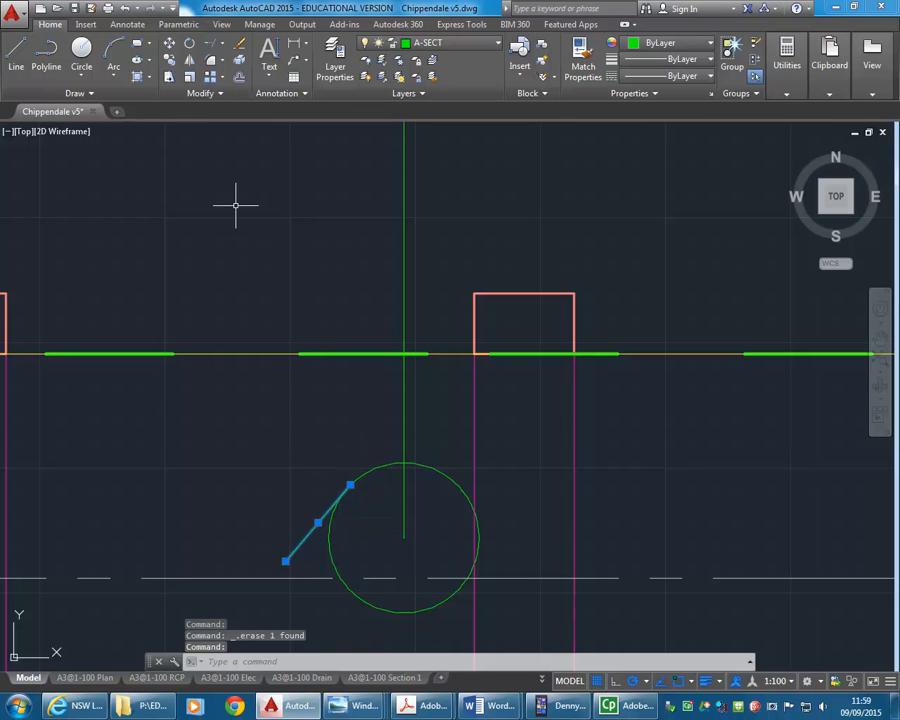
pyautogui.click(190, 61)
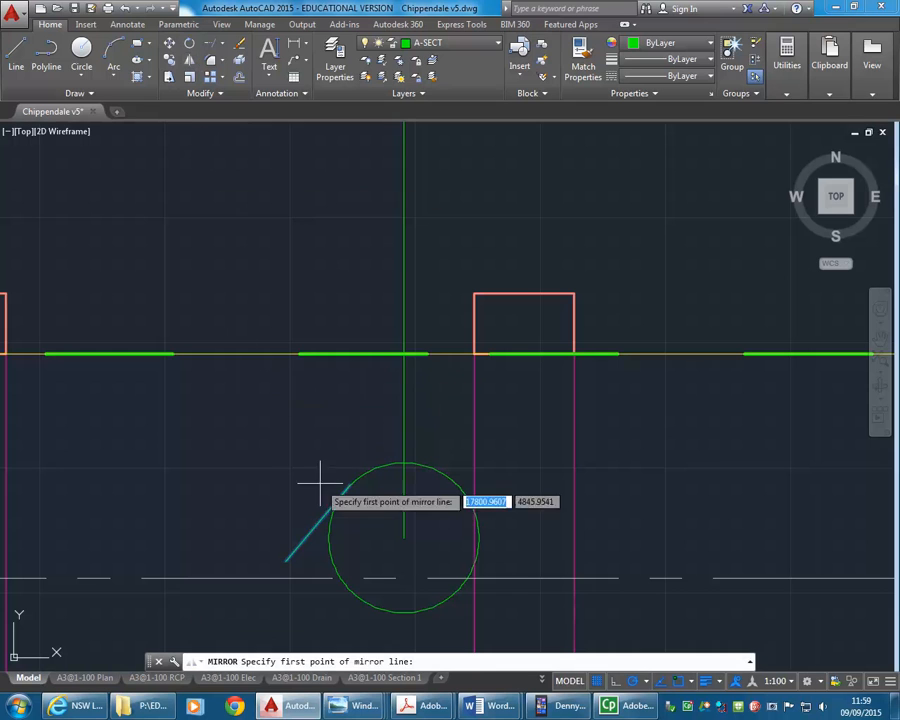
pyautogui.click(404, 538)
pyautogui.click(533, 538)
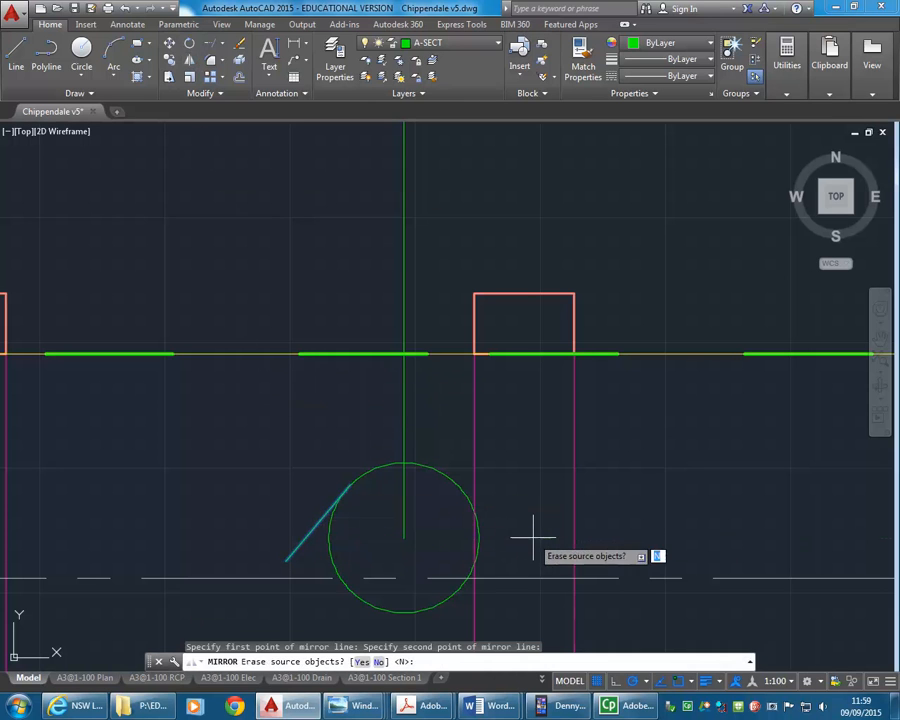
pyautogui.rightClick(534, 537)
pyautogui.click(580, 392)
# Switch to Adobe Acrobat and examine the section reference symbol in AS 1100.301 Appendix B, then return to the drawing.
pyautogui.scroll(-3, 328, 438)
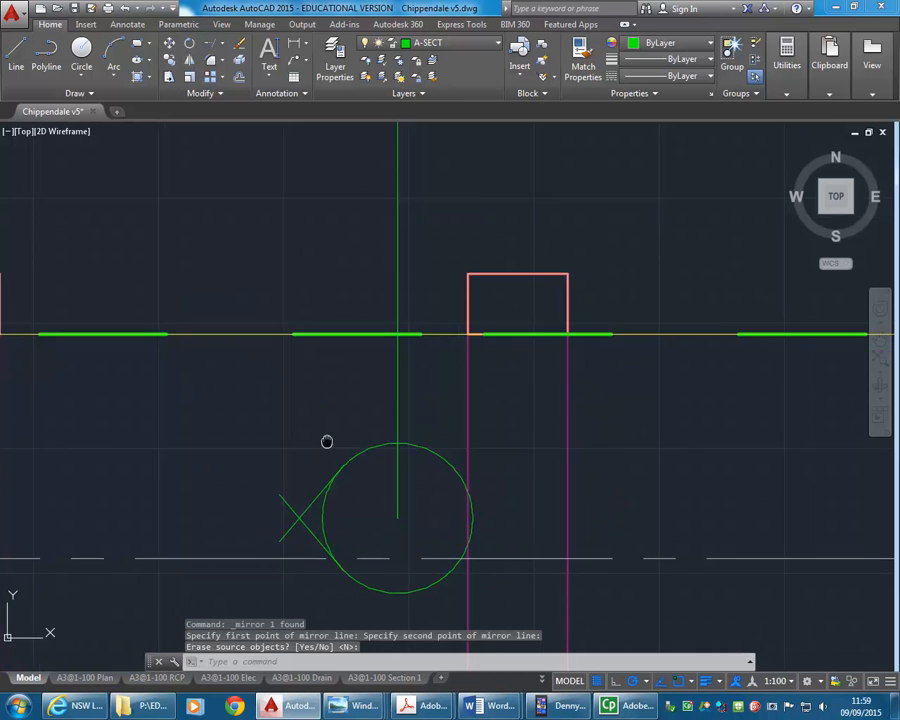
pyautogui.scroll(-6, 340, 474)
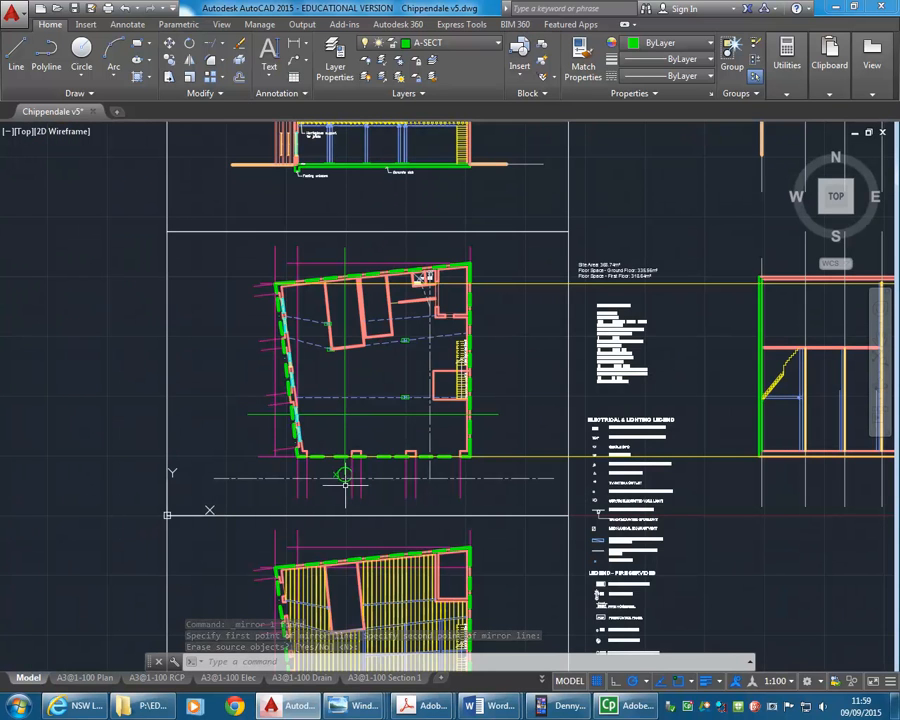
pyautogui.scroll(7, 340, 474)
pyautogui.moveTo(340, 474); pyautogui.dragTo(276, 496, button='middle')
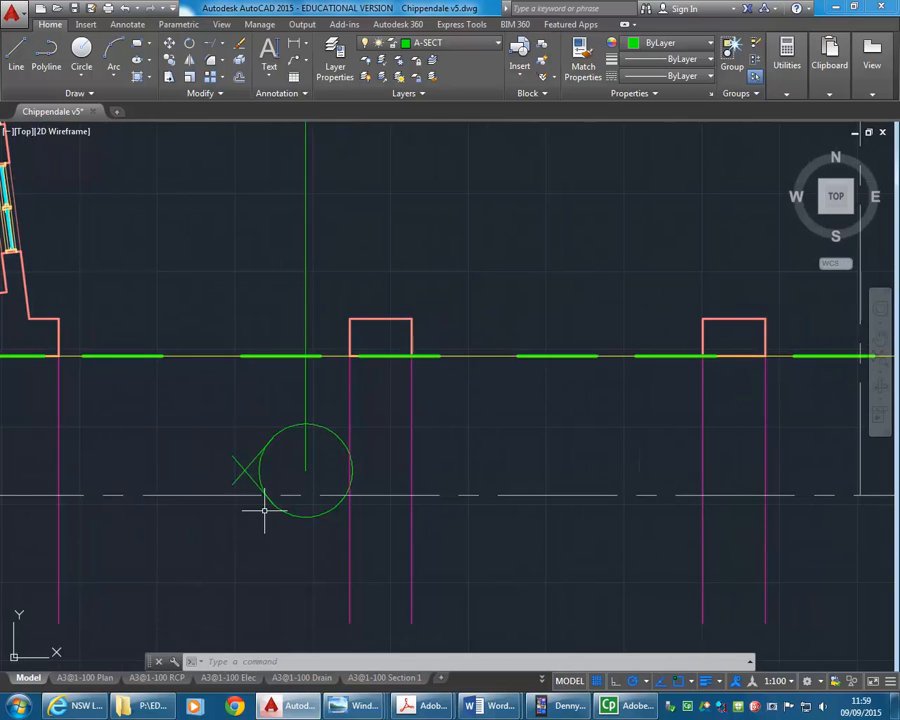
pyautogui.scroll(2, 265, 511)
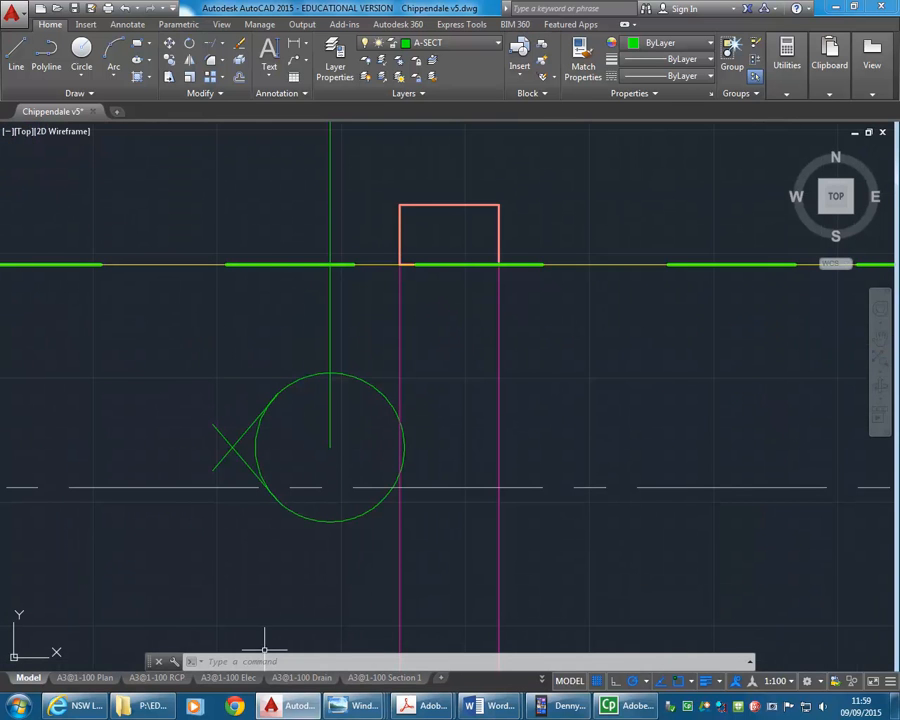
pyautogui.click(422, 707)
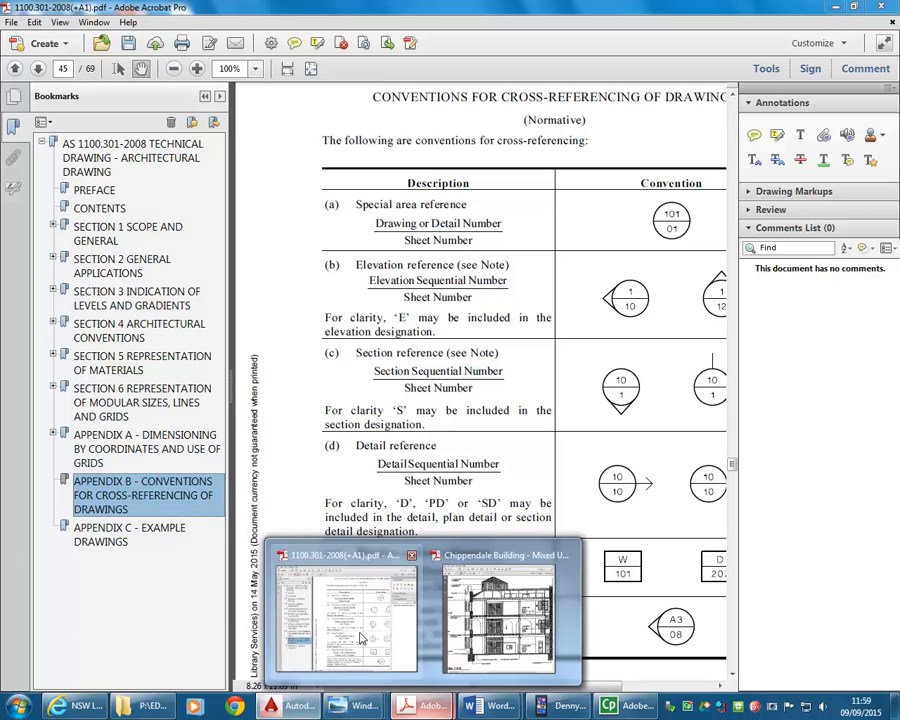
pyautogui.click(362, 638)
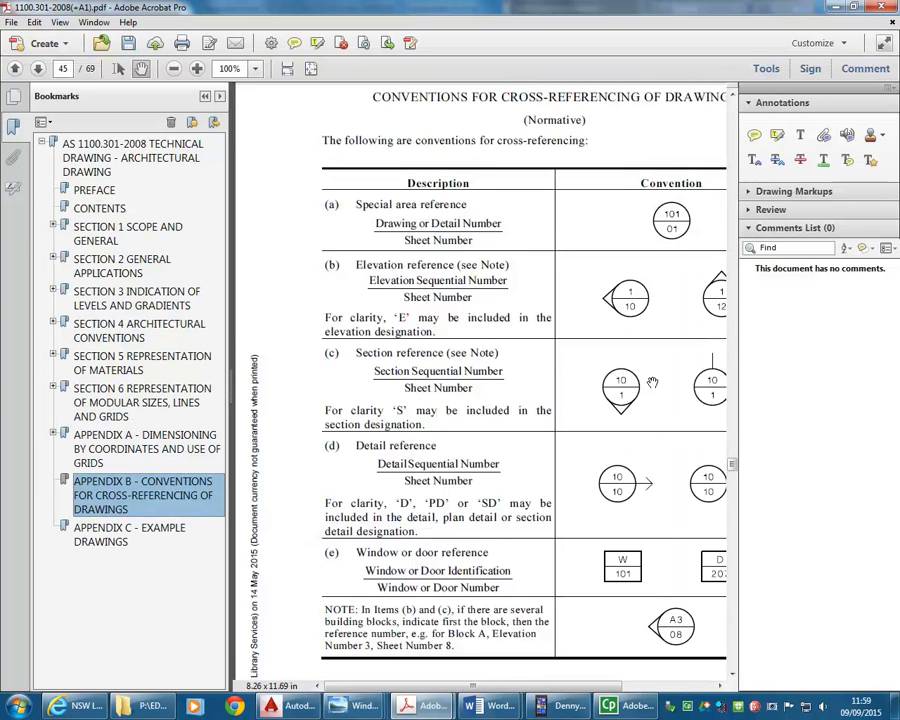
pyautogui.moveTo(651, 382); pyautogui.dragTo(544, 378)
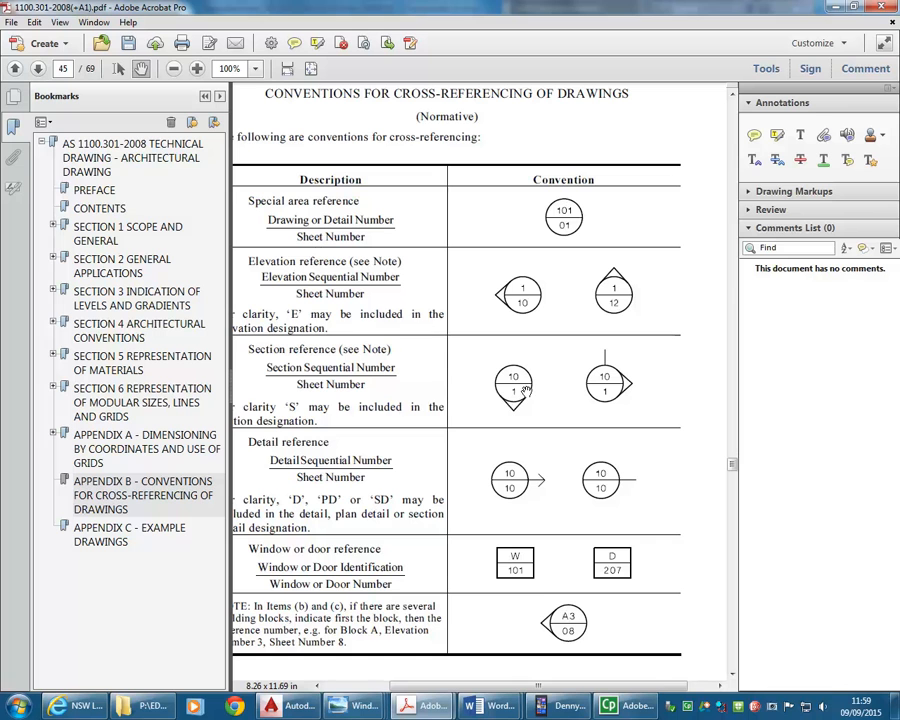
pyautogui.click(834, 8)
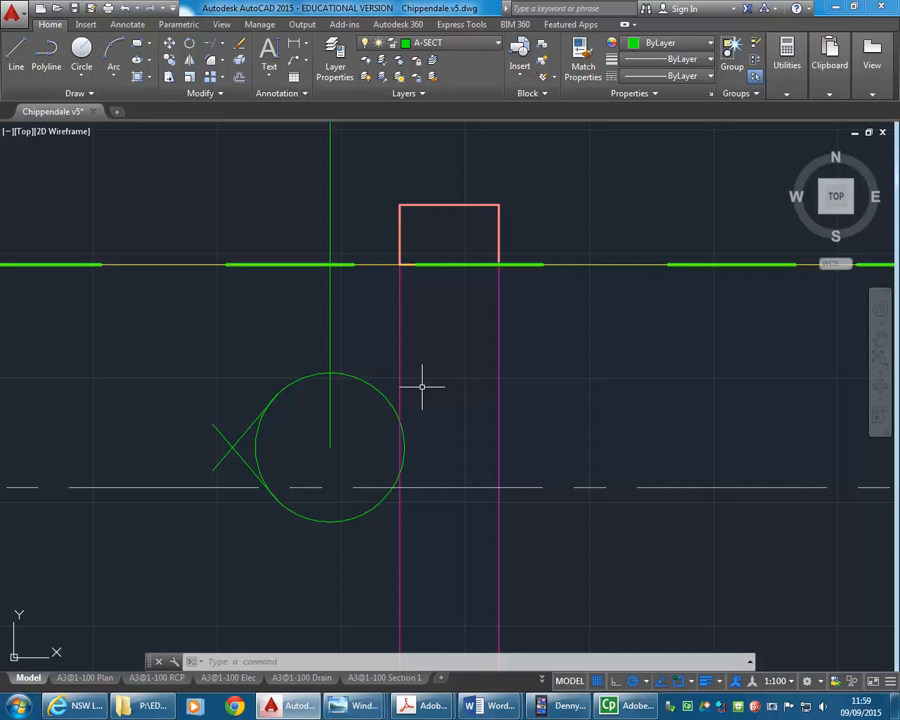
# Stretch the upper end of the line touching the marker circle's upper-left edge until it meets the vertical section line.
pyautogui.click(256, 423)
pyautogui.click(276, 394)
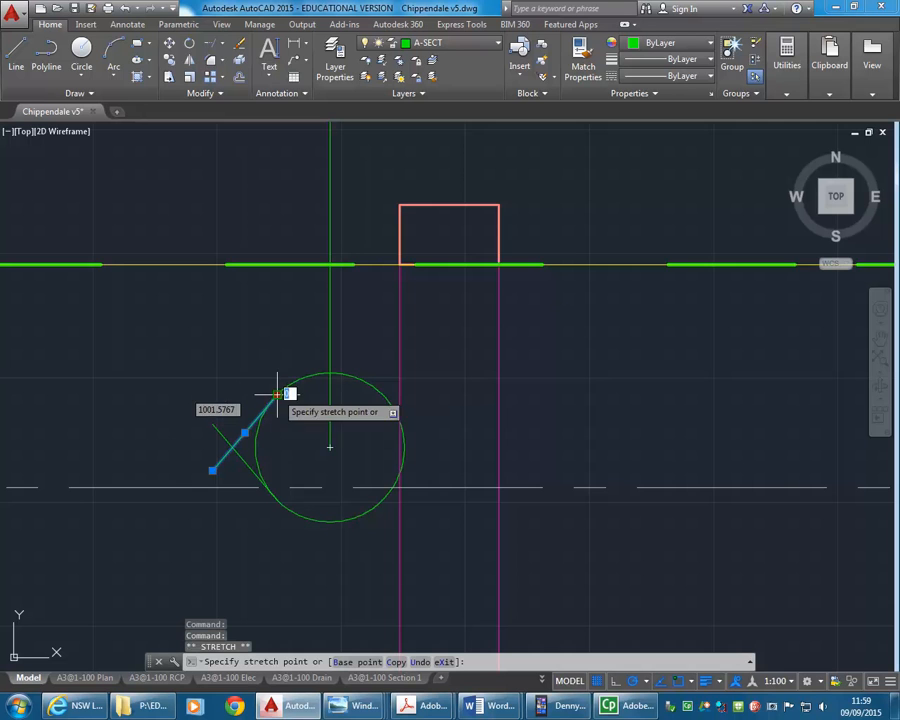
pyautogui.click(329, 332)
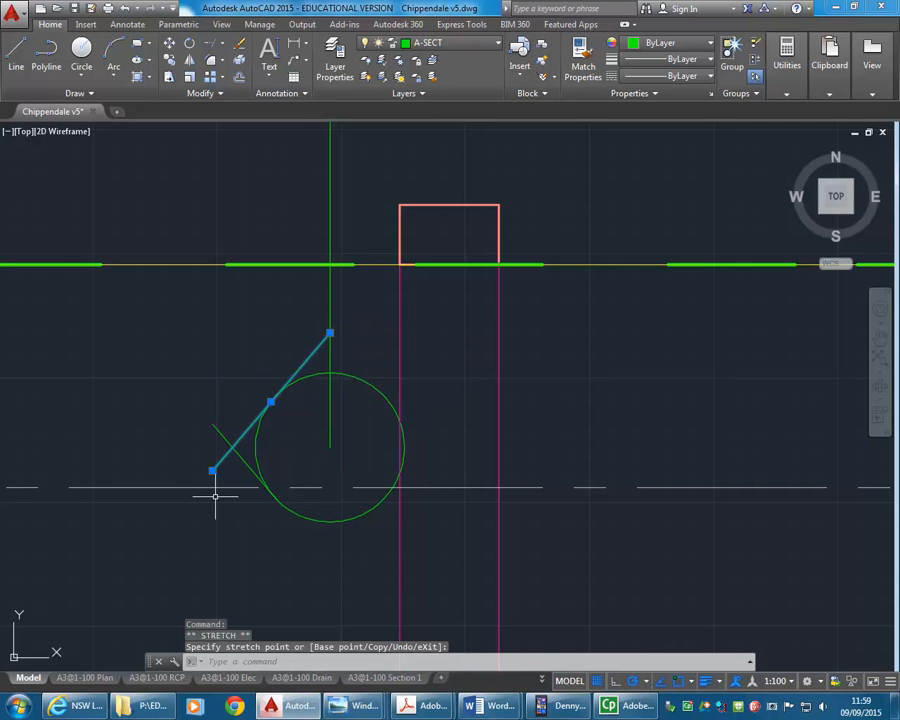
pyautogui.press('Escape')
pyautogui.press('Escape')
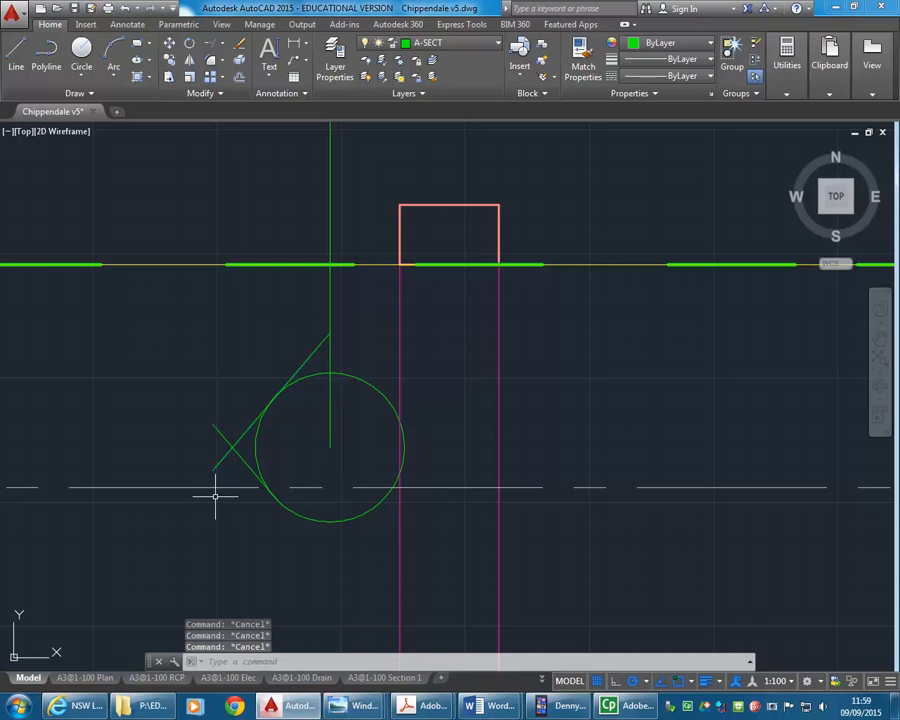
# Fillet the lower sloping line to the section line and the two sloping lines to each other, forming a pointed arrowhead.
pyautogui.write('f')
pyautogui.press('Return')
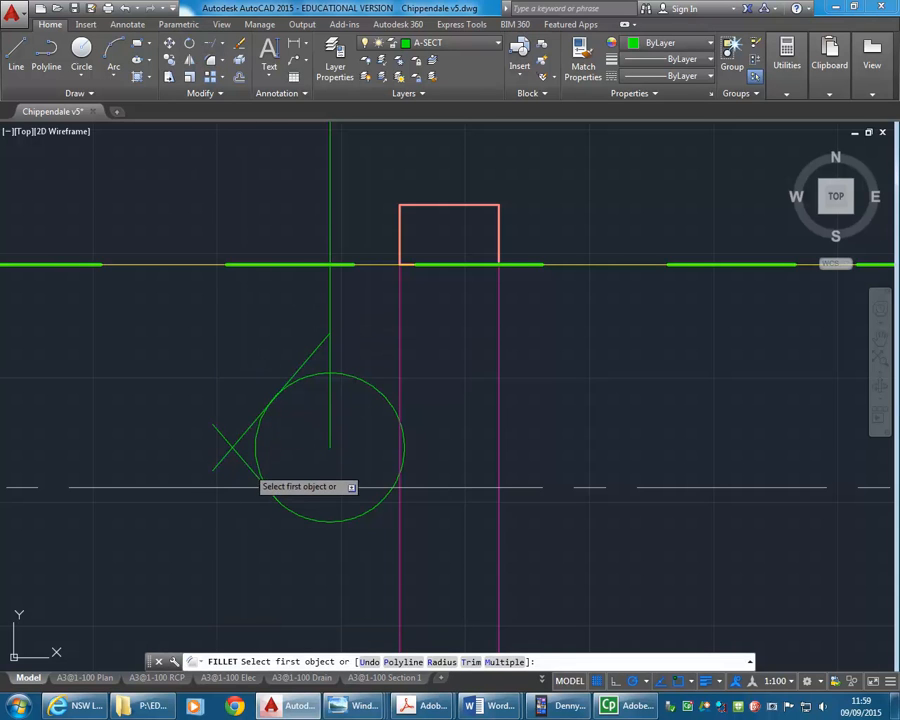
pyautogui.click(248, 469)
pyautogui.click(329, 432)
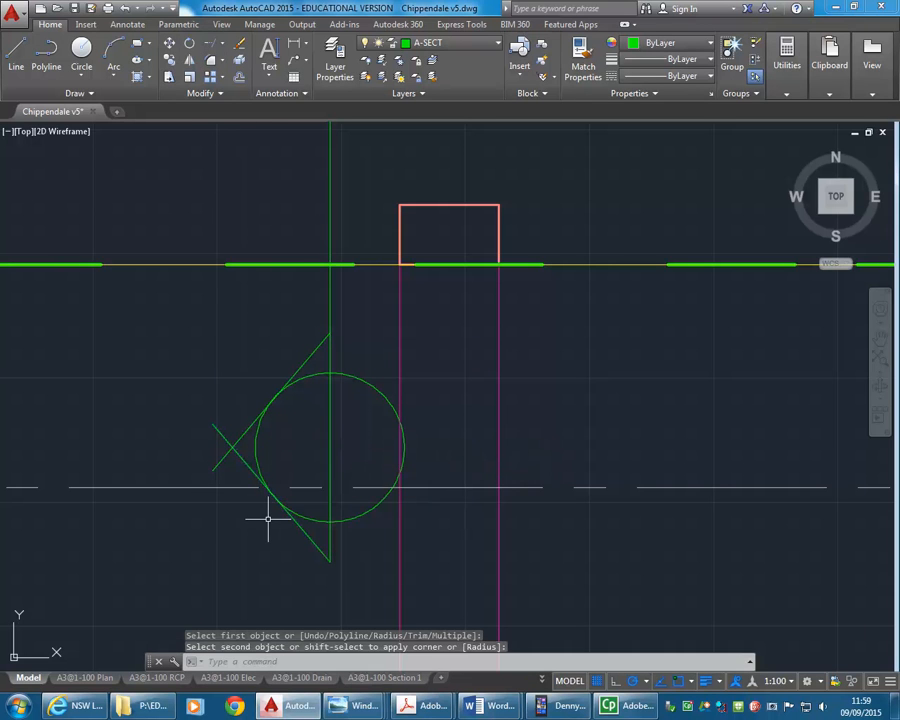
pyautogui.click(207, 62)
pyautogui.click(256, 481)
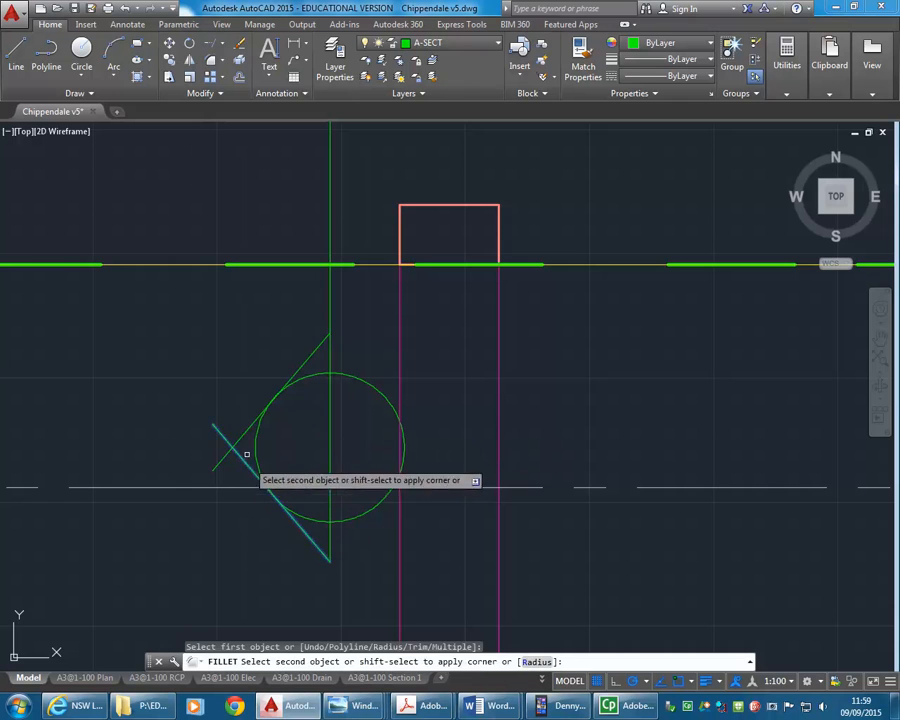
pyautogui.click(244, 433)
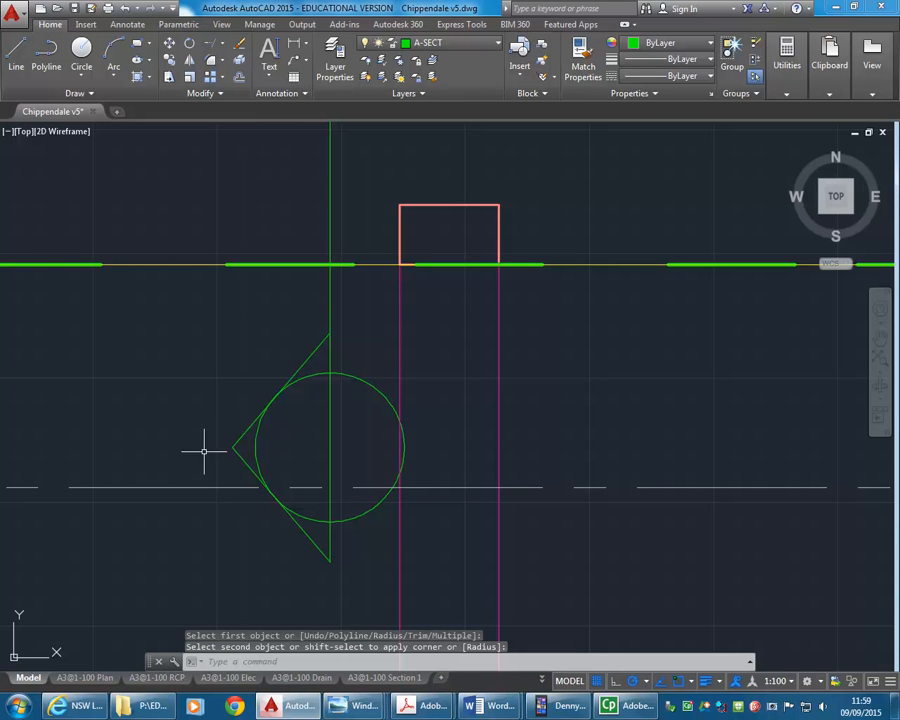
# Mirror the two arrowhead lines about the vertical section line to the circle's other side, erasing the originals.
pyautogui.click(199, 306)
pyautogui.click(361, 617)
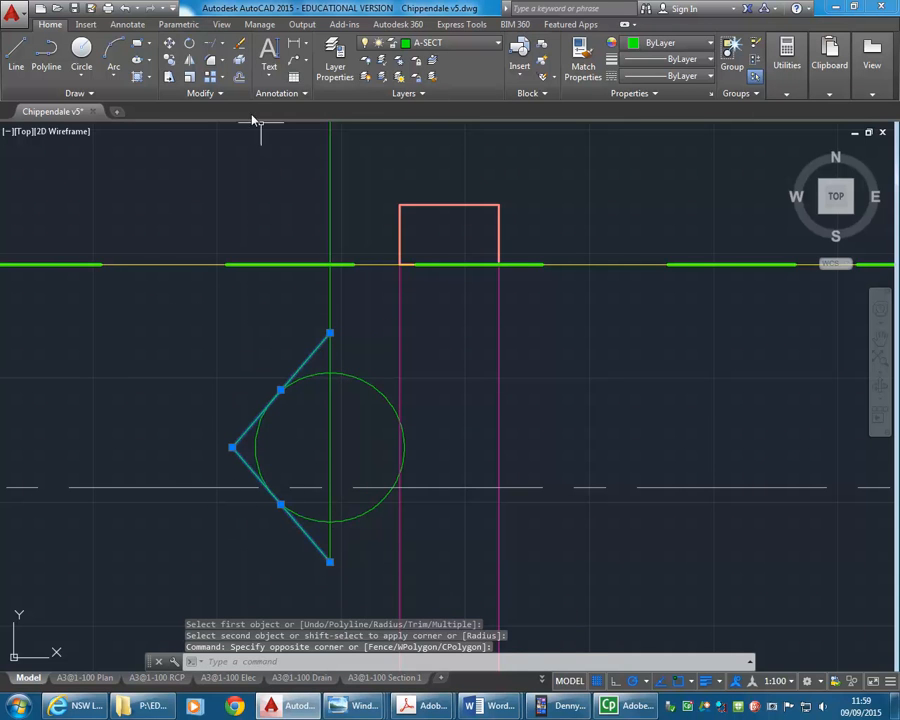
pyautogui.click(190, 60)
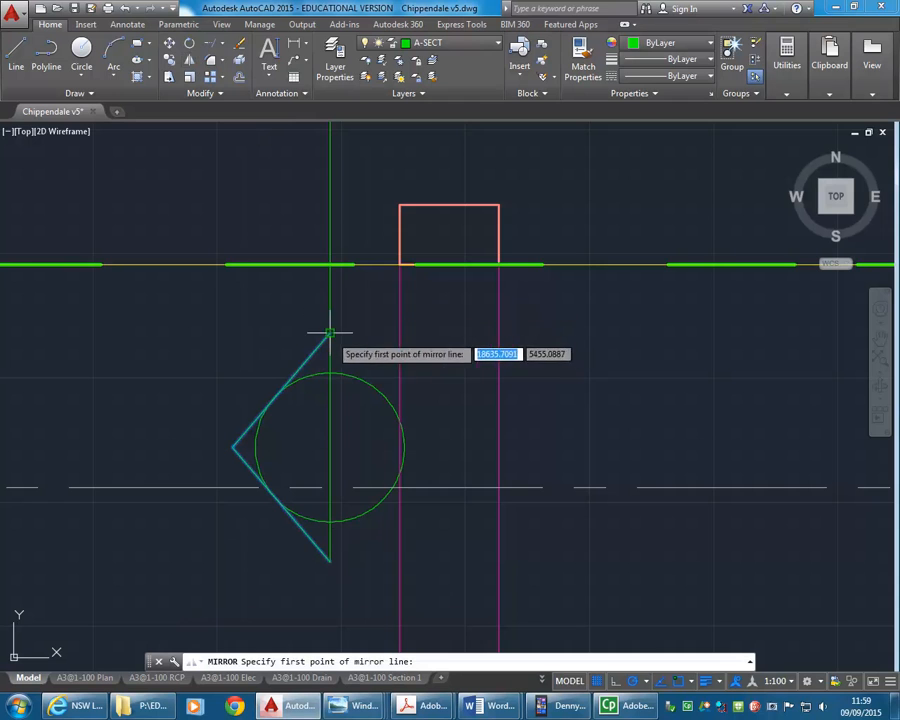
pyautogui.click(330, 333)
pyautogui.click(329, 563)
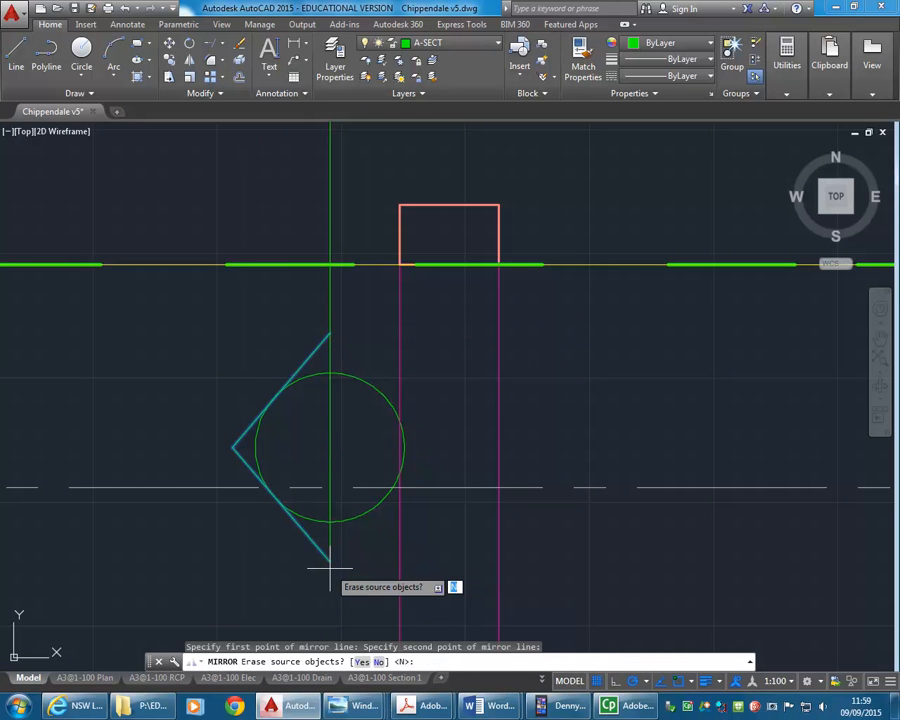
pyautogui.write('y')
pyautogui.press('Return')
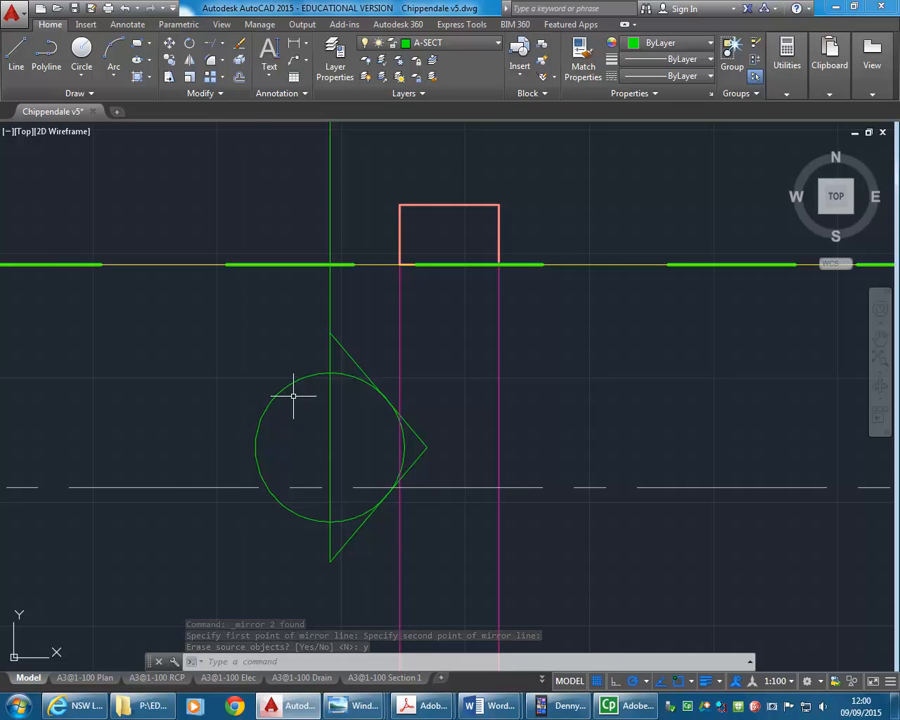
# Trim away the part of the vertical section line inside the marker circle, using the circle as the cutting edge.
pyautogui.click(222, 46)
pyautogui.click(236, 65)
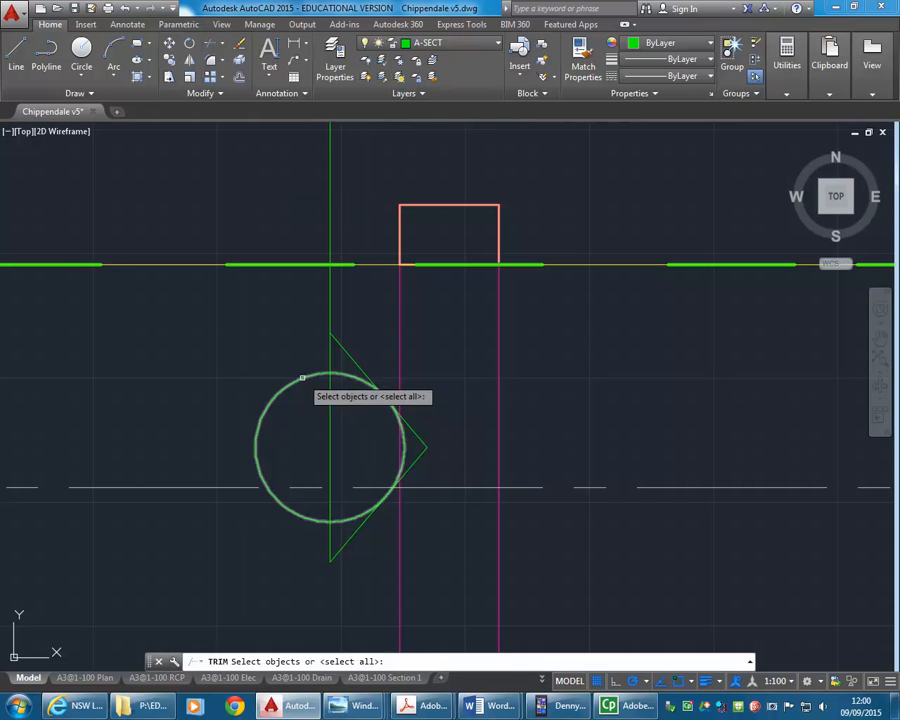
pyautogui.click(301, 378)
pyautogui.rightClick(311, 390)
pyautogui.click(331, 406)
pyautogui.rightClick(321, 414)
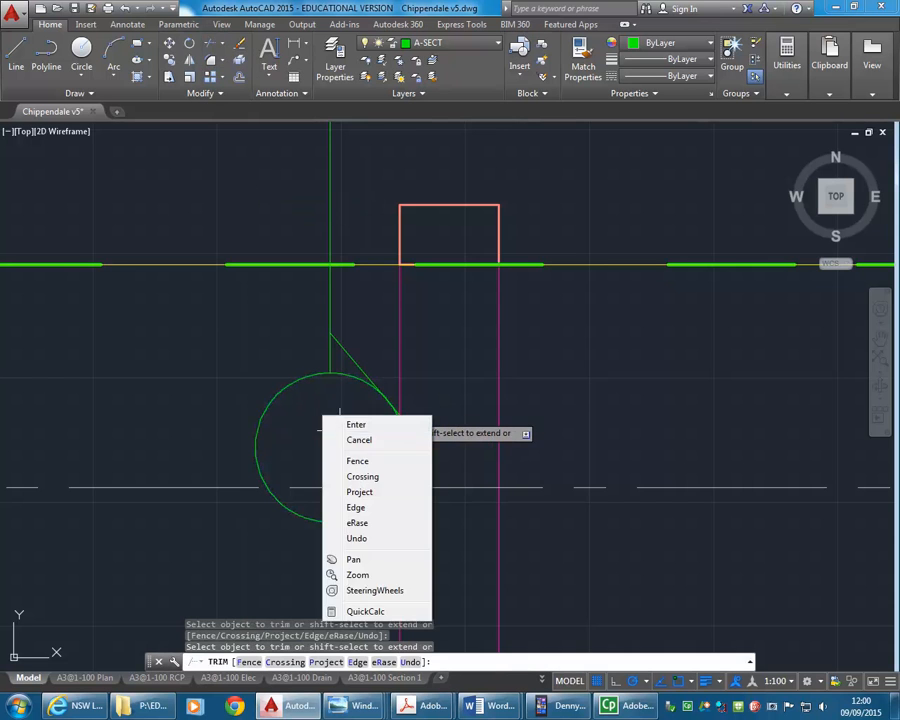
pyautogui.click(340, 424)
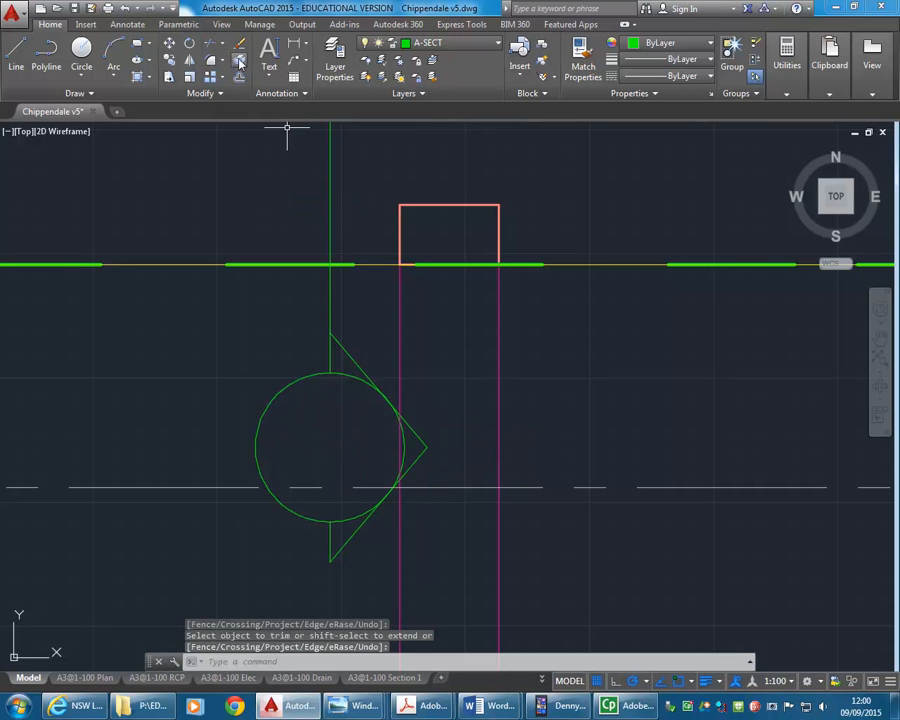
# Draw a horizontal line across the marker circle through its centre, from one quadrant to the opposite one.
pyautogui.click(16, 55)
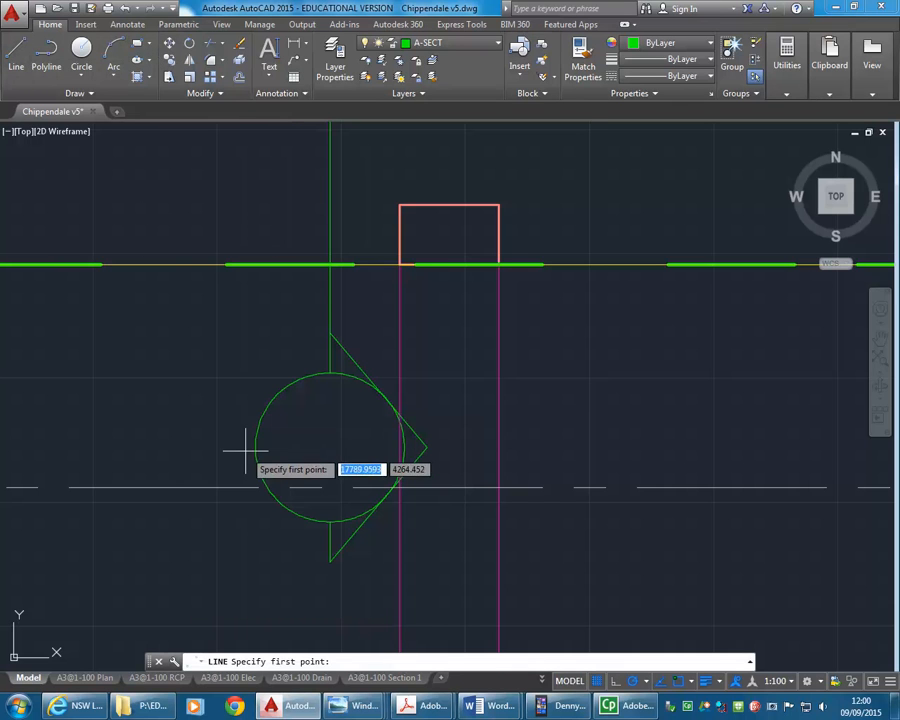
pyautogui.click(330, 447)
pyautogui.click(403, 447)
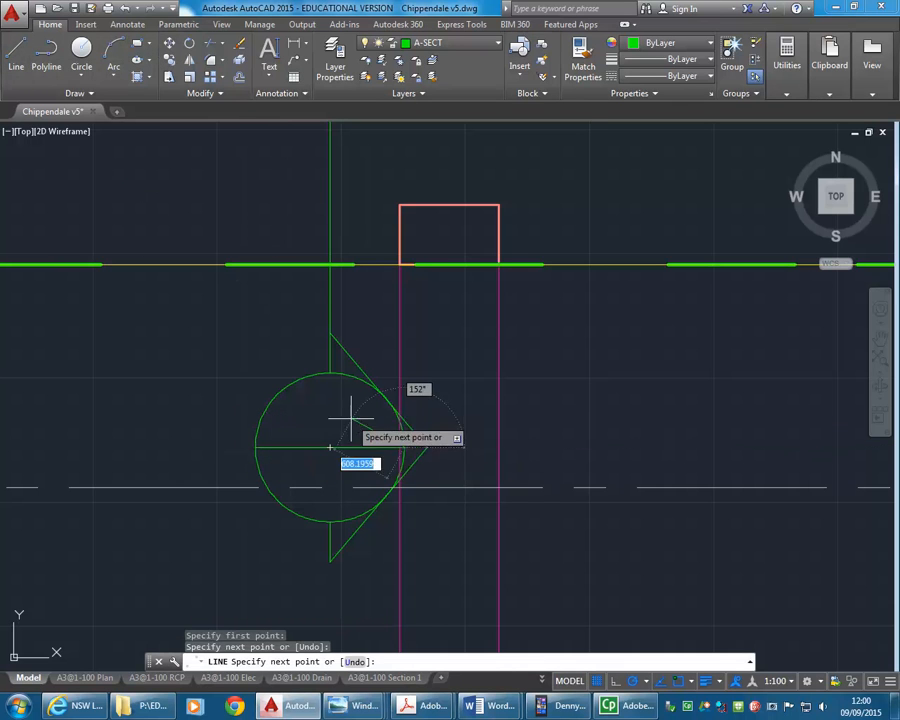
pyautogui.rightClick(355, 417)
pyautogui.click(378, 425)
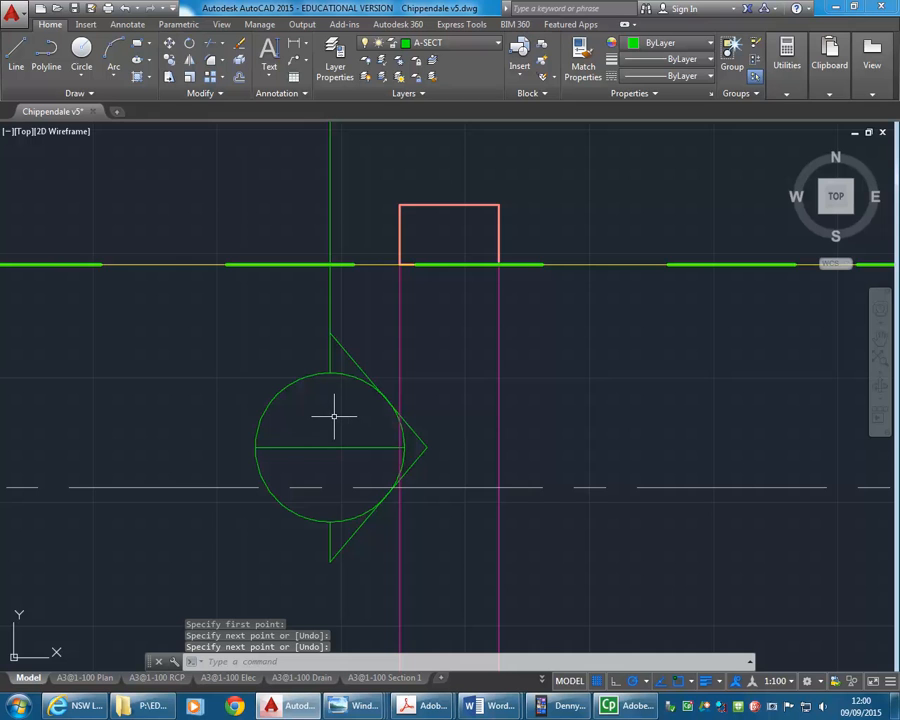
# Copy the whole section symbol from the lower end of the vertical section line to its upper end above the plan.
pyautogui.scroll(-5, 334, 416)
pyautogui.scroll(5, 287, 378)
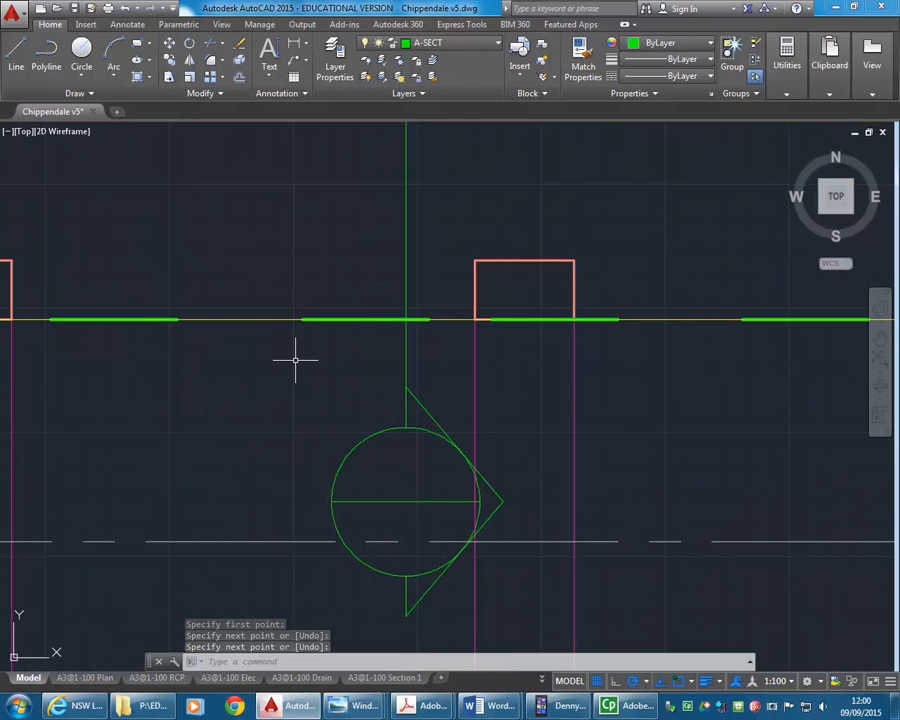
pyautogui.click(295, 360)
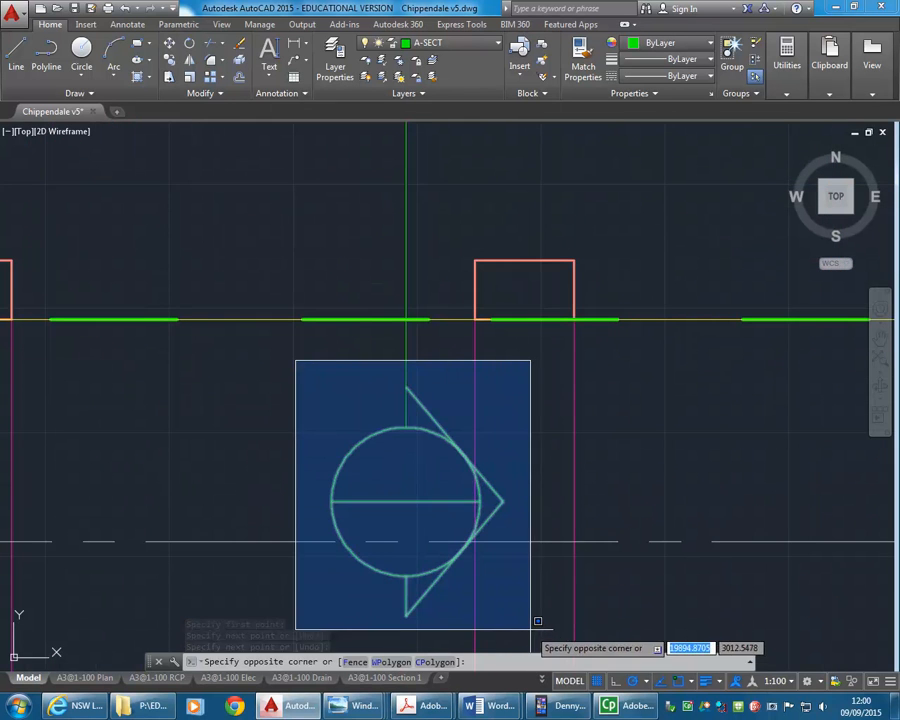
pyautogui.click(537, 621)
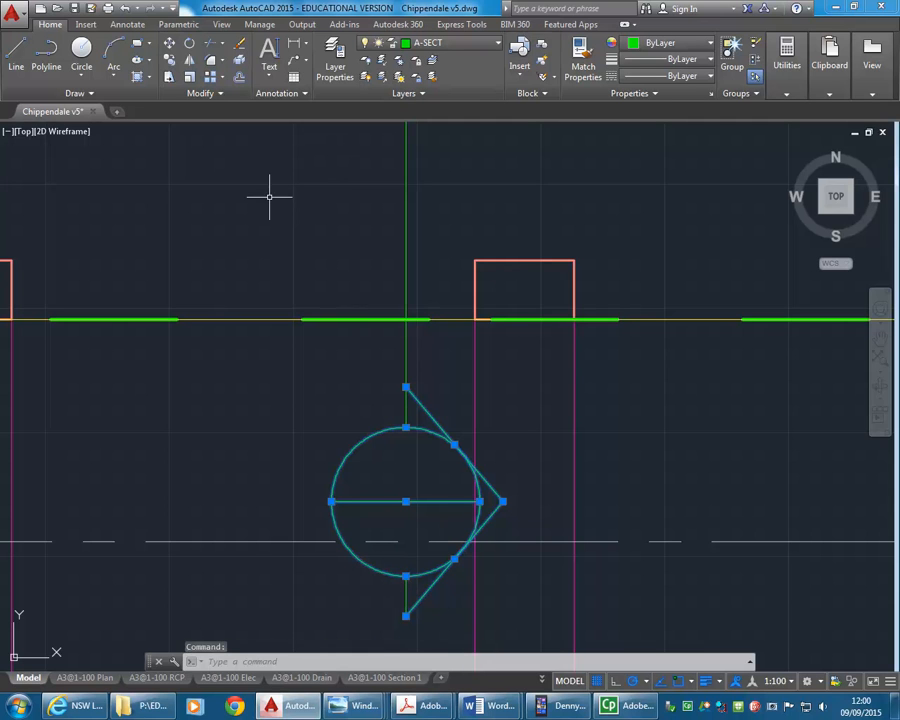
pyautogui.click(170, 60)
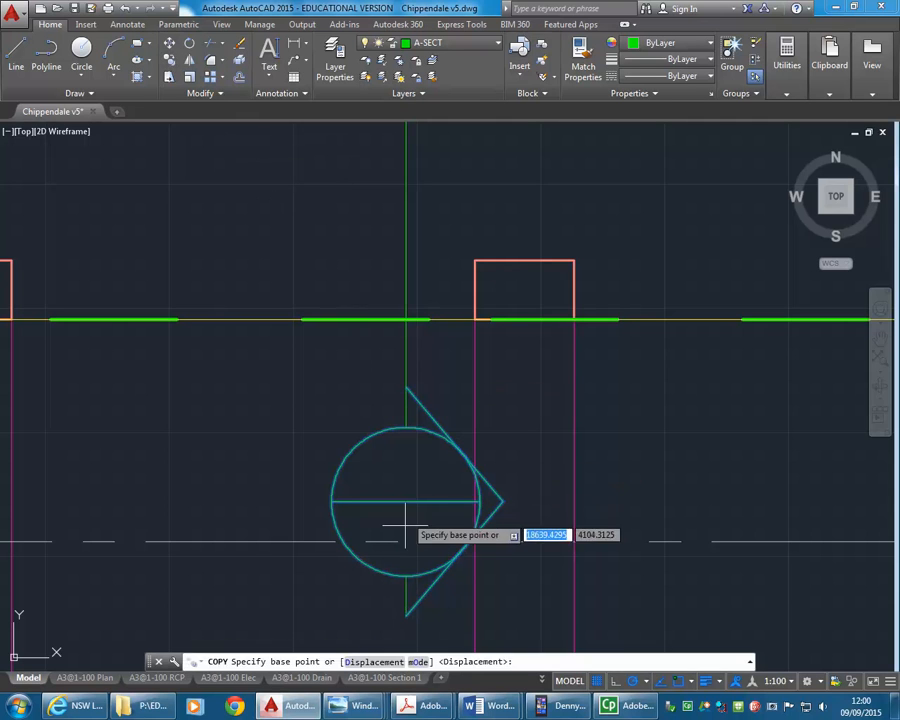
pyautogui.click(406, 612)
pyautogui.scroll(-8, 419, 280)
pyautogui.scroll(10, 419, 220)
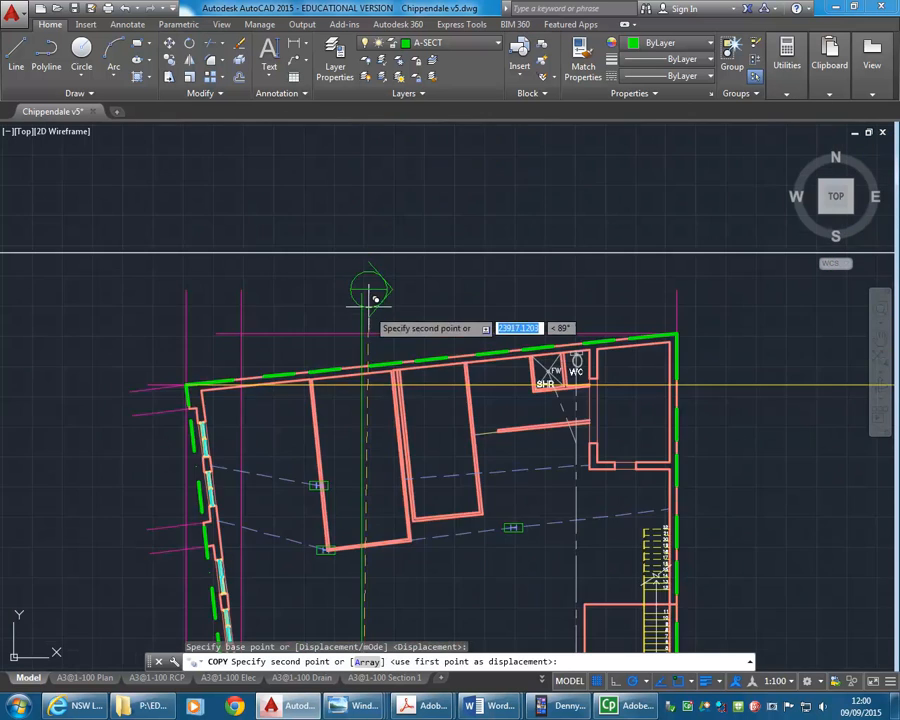
pyautogui.click(355, 289)
pyautogui.rightClick(344, 287)
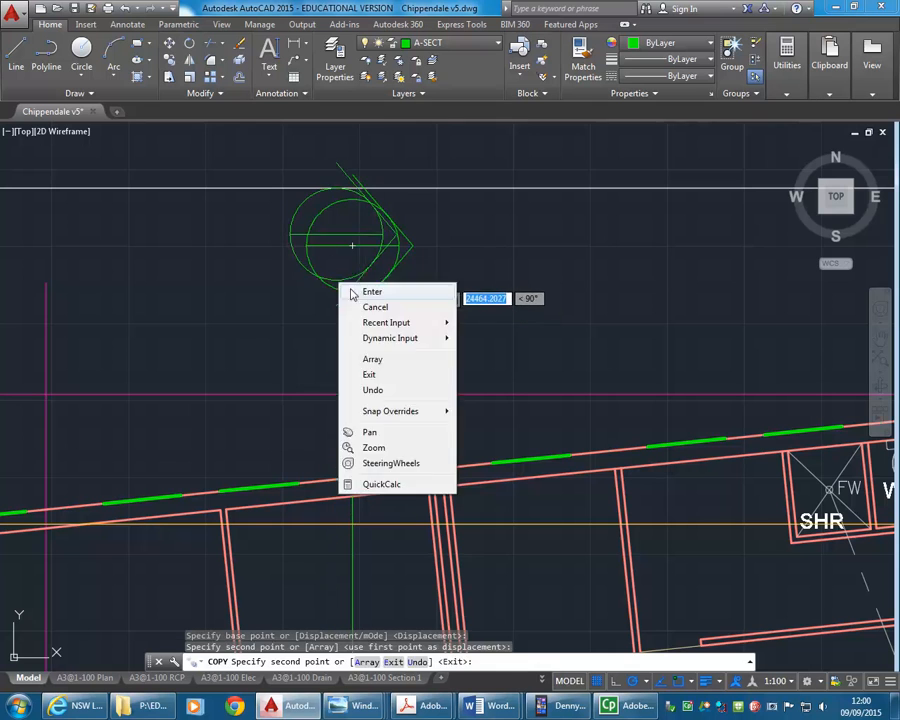
pyautogui.click(372, 289)
# Draw a short vertical line from the top of the copied circle to the upper tip of its arrowhead.
pyautogui.press('Return')
pyautogui.click(350, 199)
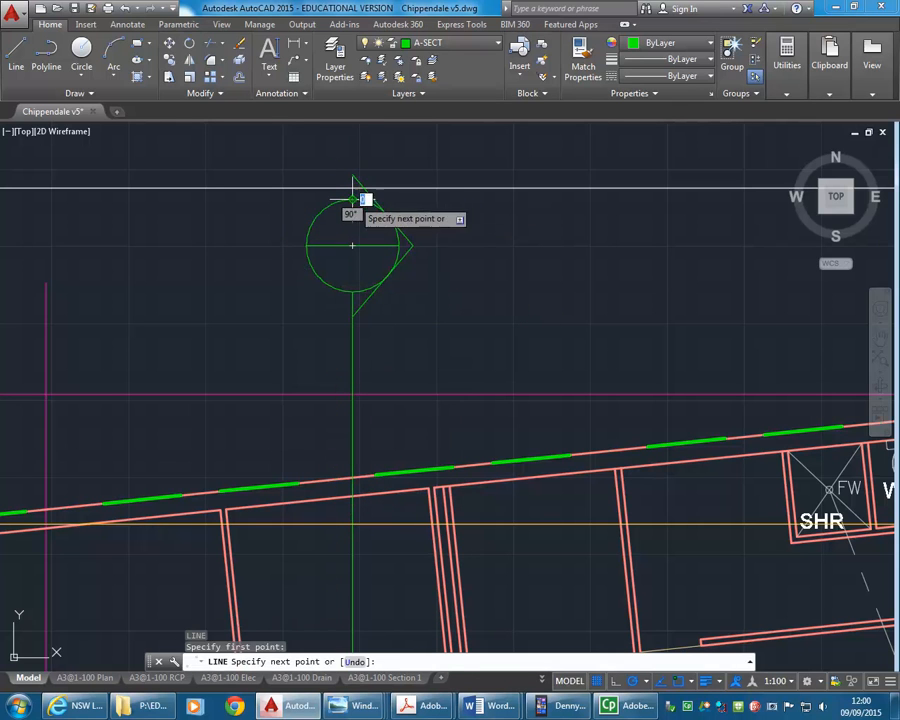
pyautogui.click(353, 175)
pyautogui.press('Return')
# Stretch the upper section symbol and the attached end of the section line straight down, closer to the building's upper wall.
pyautogui.write('s')
pyautogui.press('Return')
pyautogui.click(452, 141)
pyautogui.click(284, 342)
pyautogui.press('Return')
pyautogui.click(442, 224)
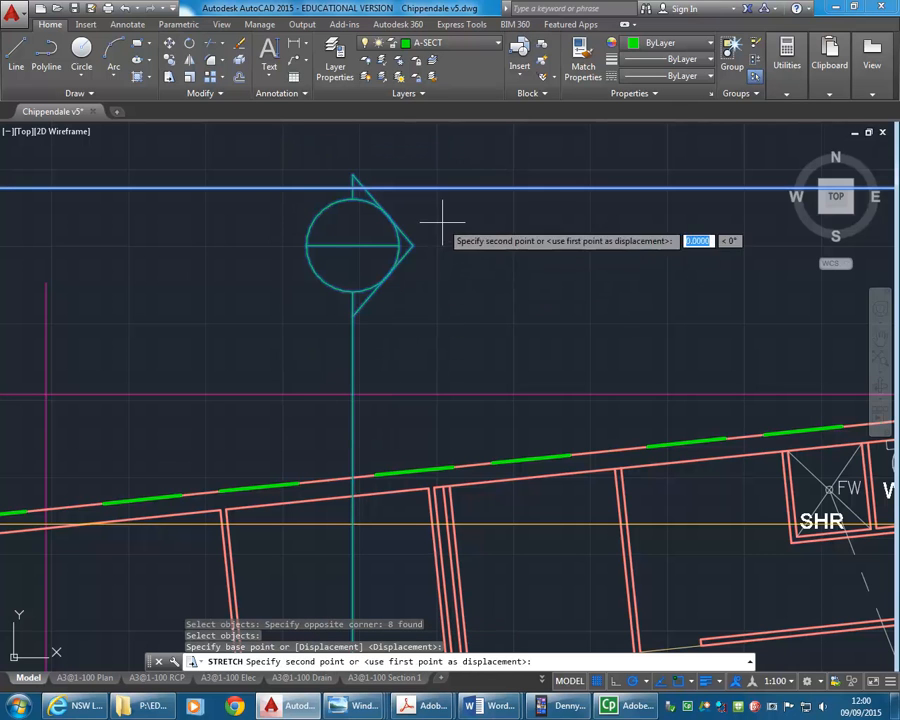
pyautogui.click(442, 355)
# Make the annotative text style Notes the current style for labelling the upper section symbol.
pyautogui.scroll(1, 290, 395)
pyautogui.scroll(-6, 289, 398)
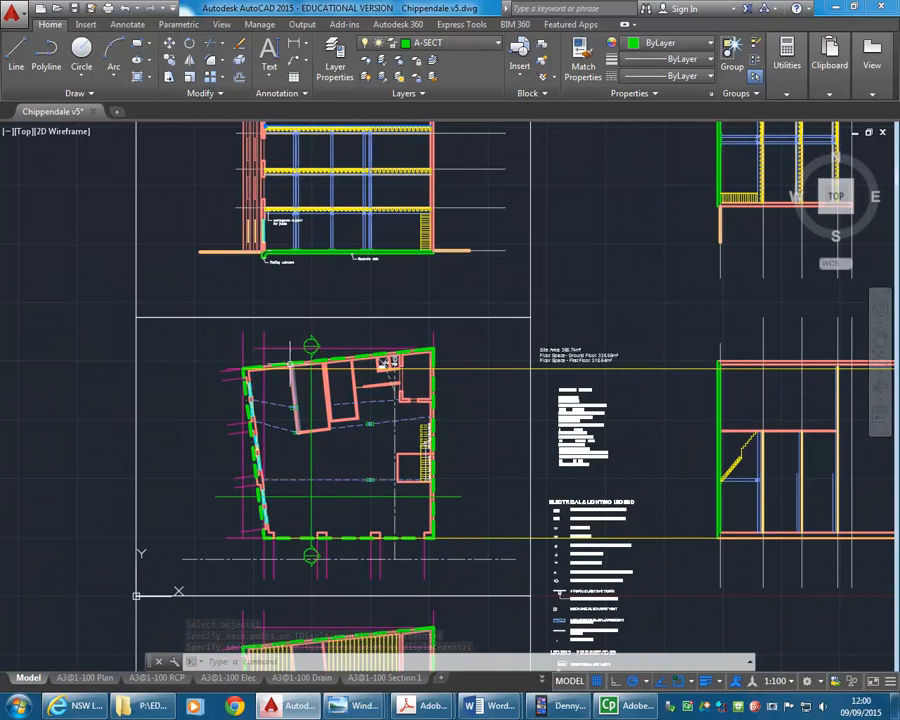
pyautogui.scroll(3, 296, 340)
pyautogui.scroll(3, 289, 362)
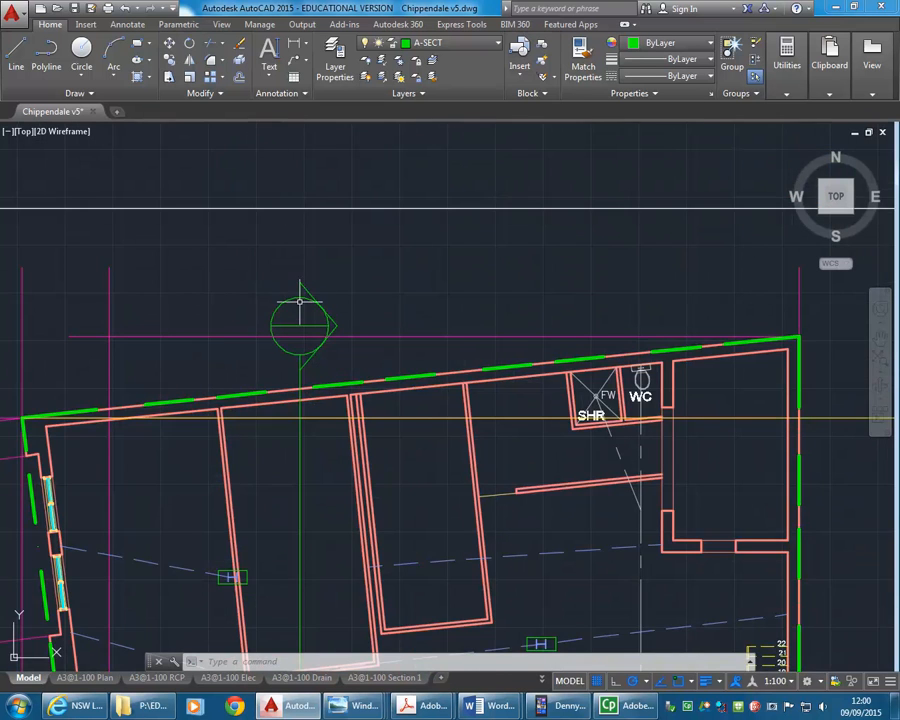
pyautogui.scroll(3, 299, 300)
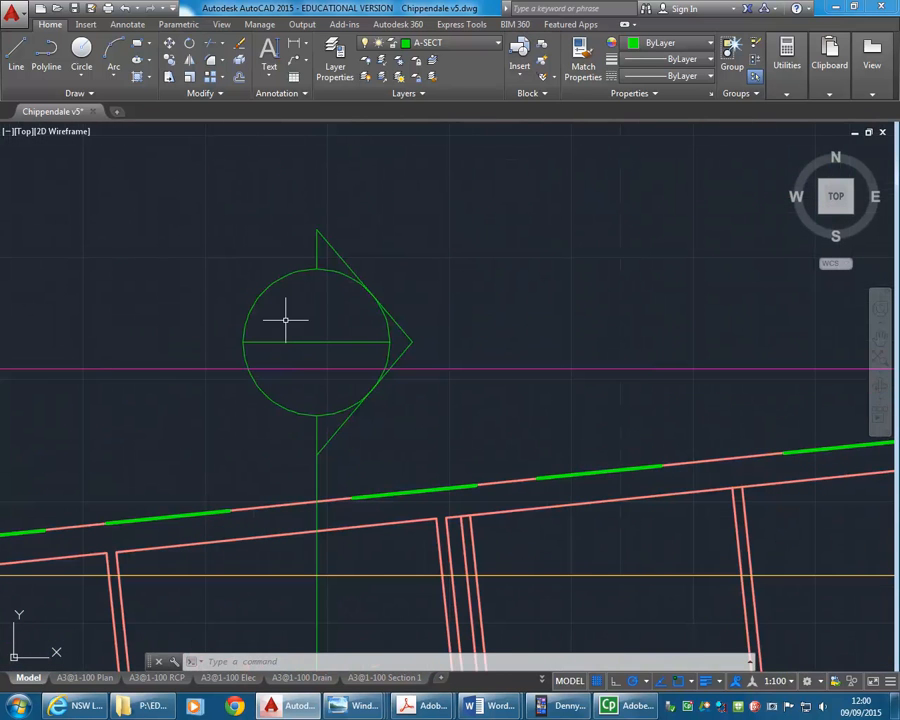
pyautogui.scroll(1, 285, 320)
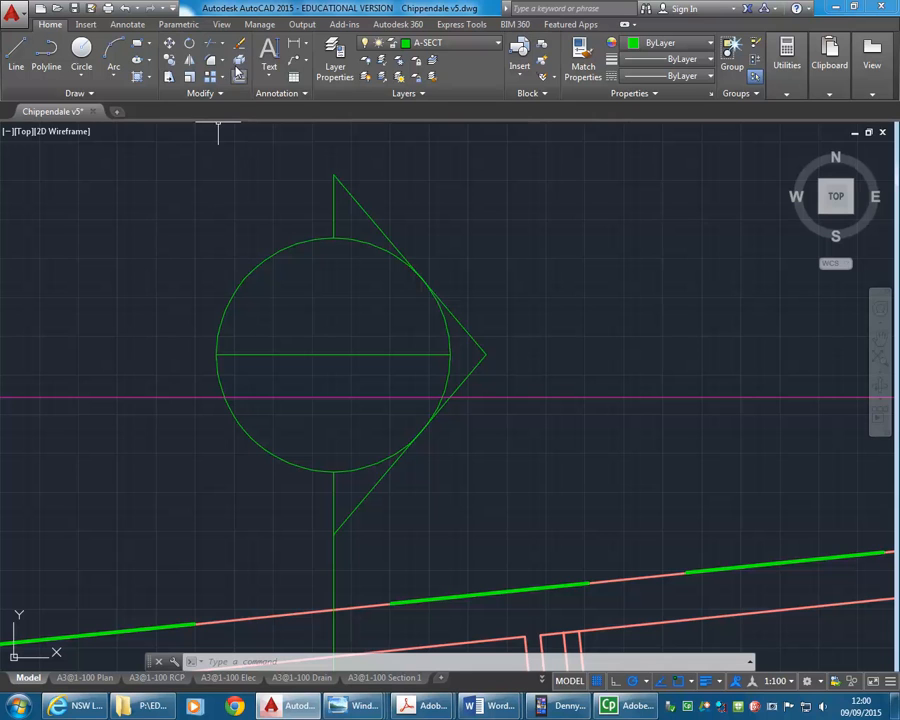
pyautogui.click(269, 72)
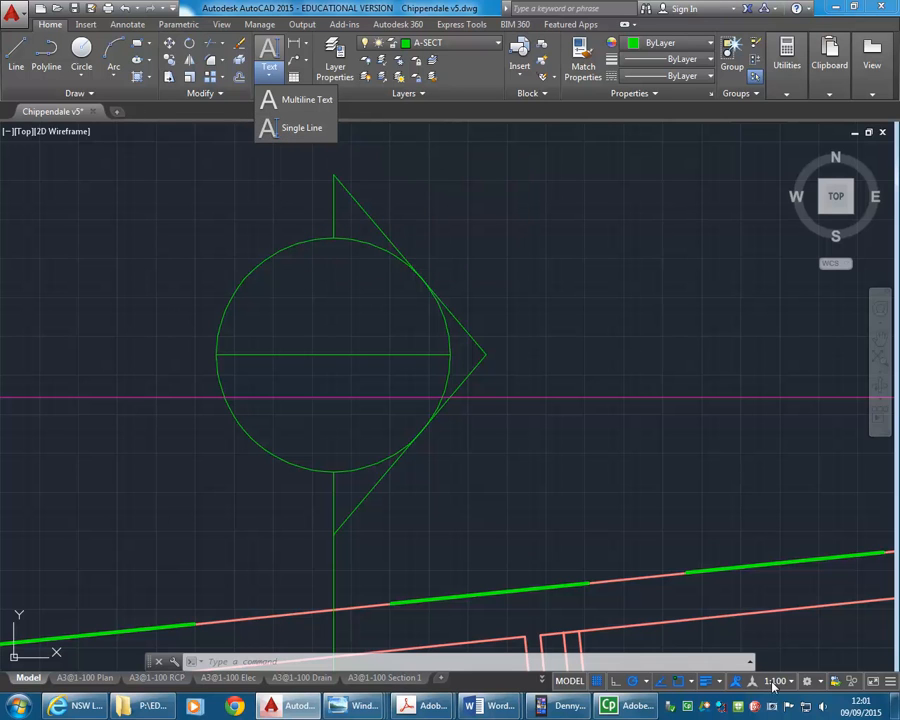
pyautogui.click(575, 262)
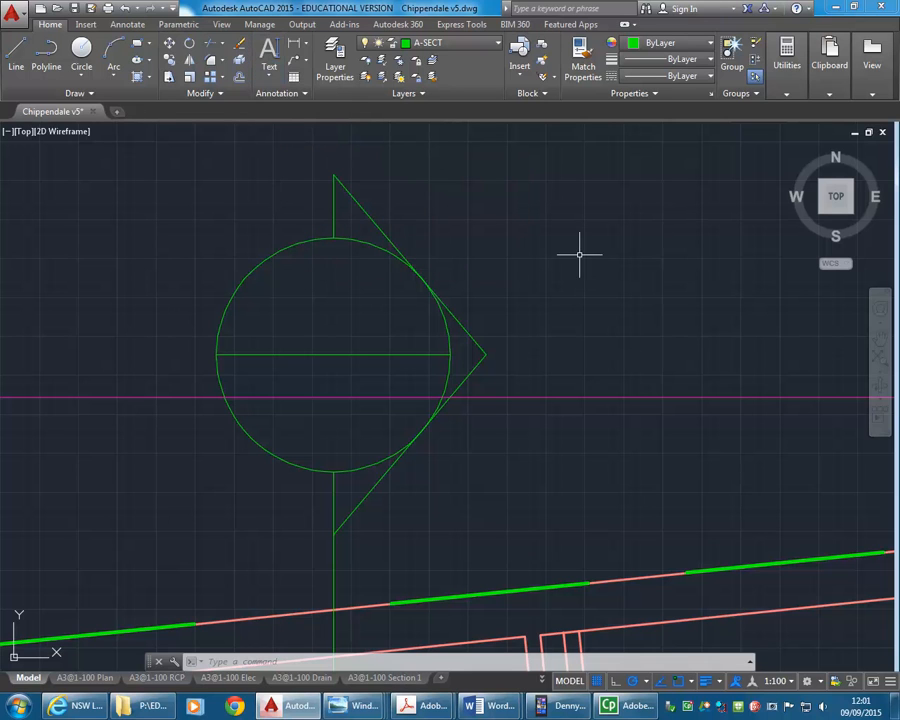
pyautogui.click(276, 93)
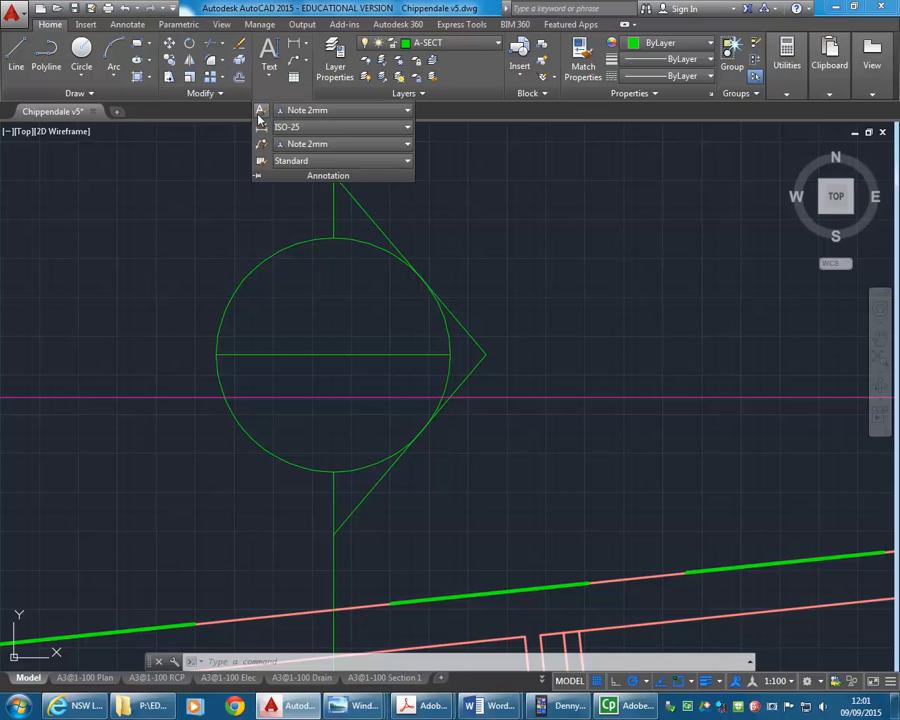
pyautogui.click(261, 111)
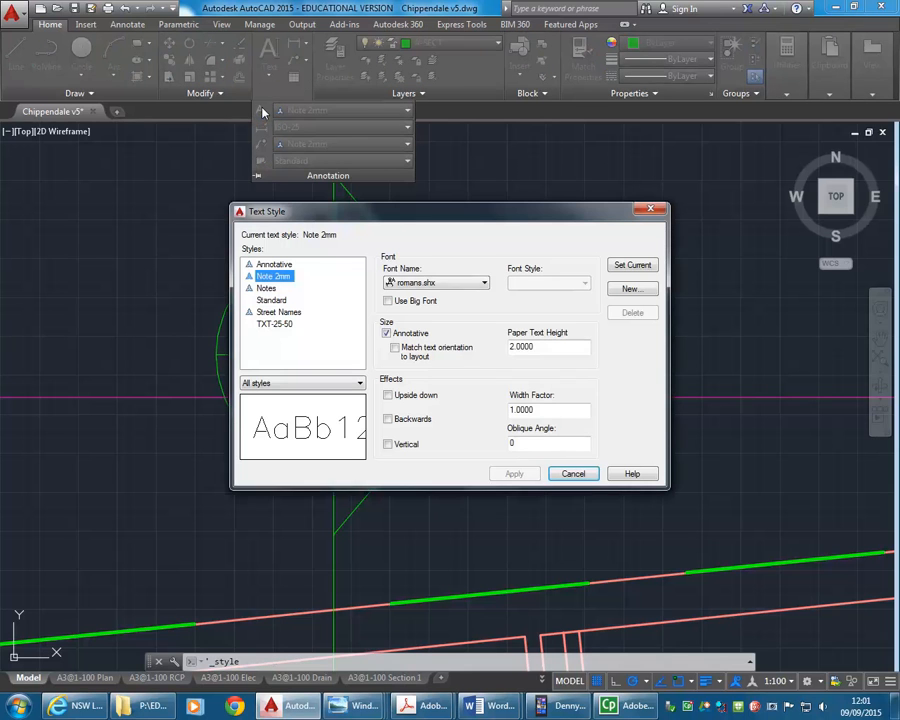
pyautogui.click(265, 288)
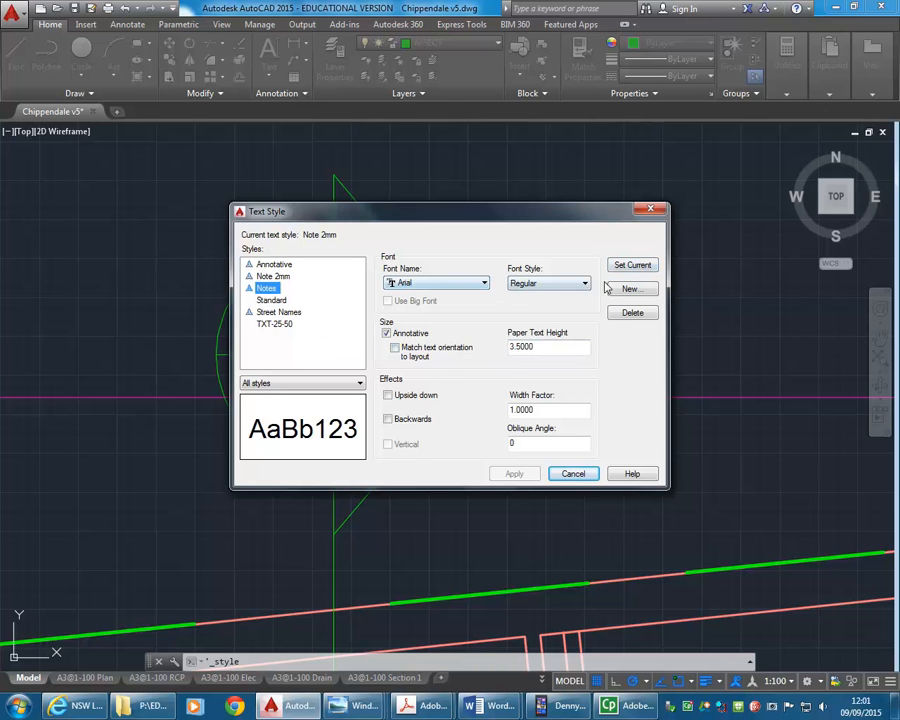
pyautogui.click(634, 267)
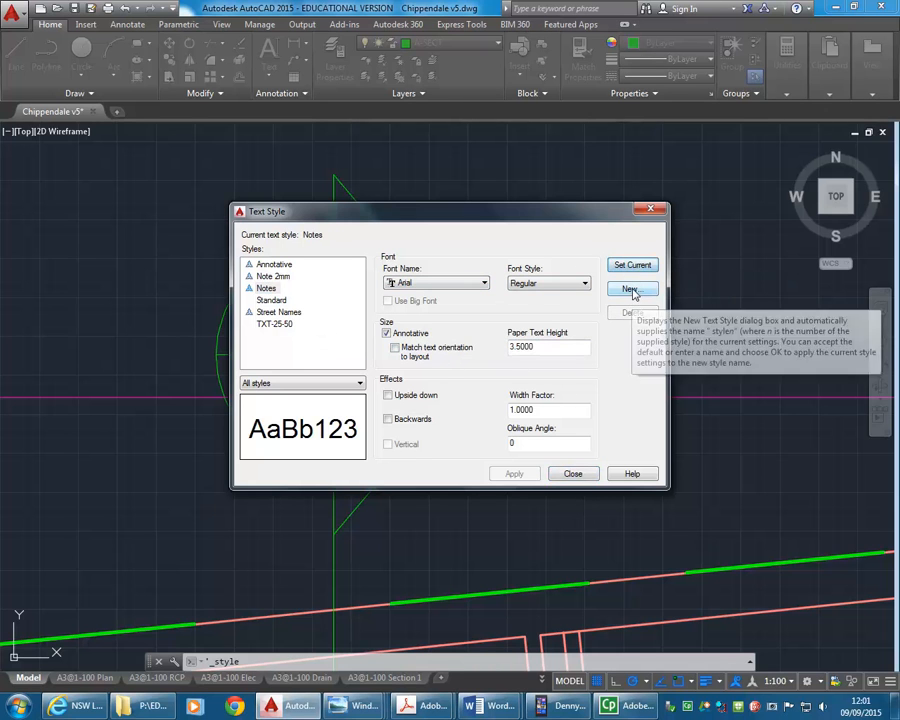
pyautogui.click(631, 289)
pyautogui.click(512, 361)
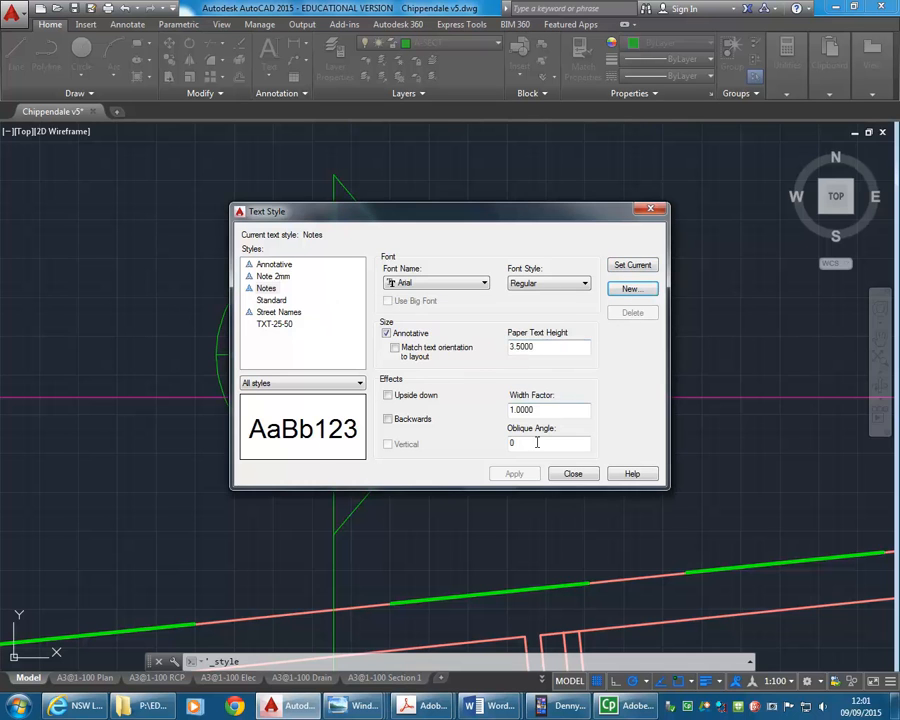
pyautogui.click(571, 473)
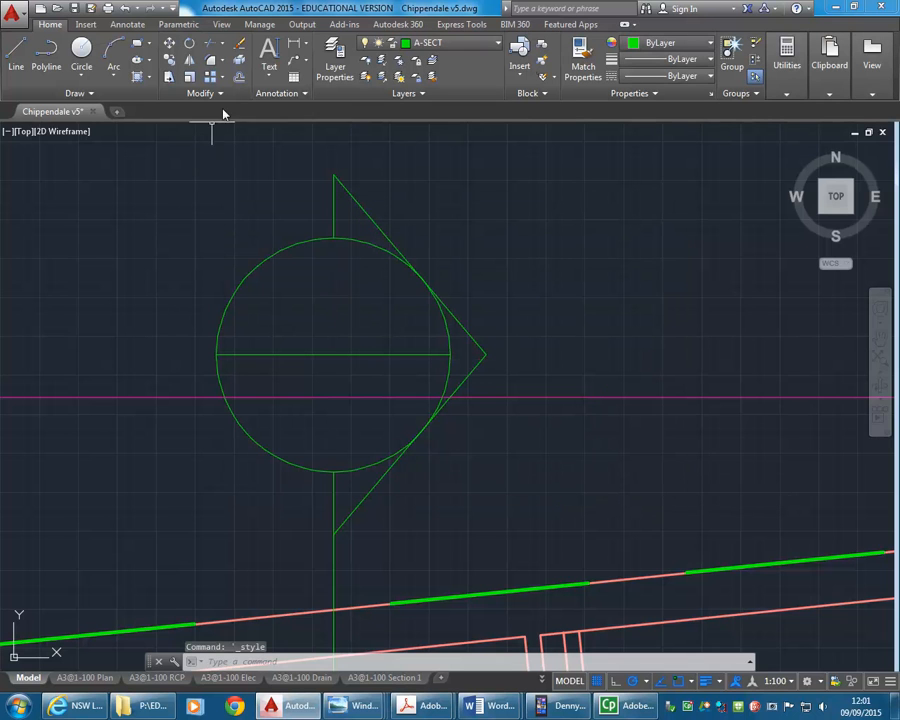
# Add centre-justified single-line text "01" at the centre of the upper symbol's circle, with rotation angle 0.
pyautogui.click(269, 77)
pyautogui.click(292, 126)
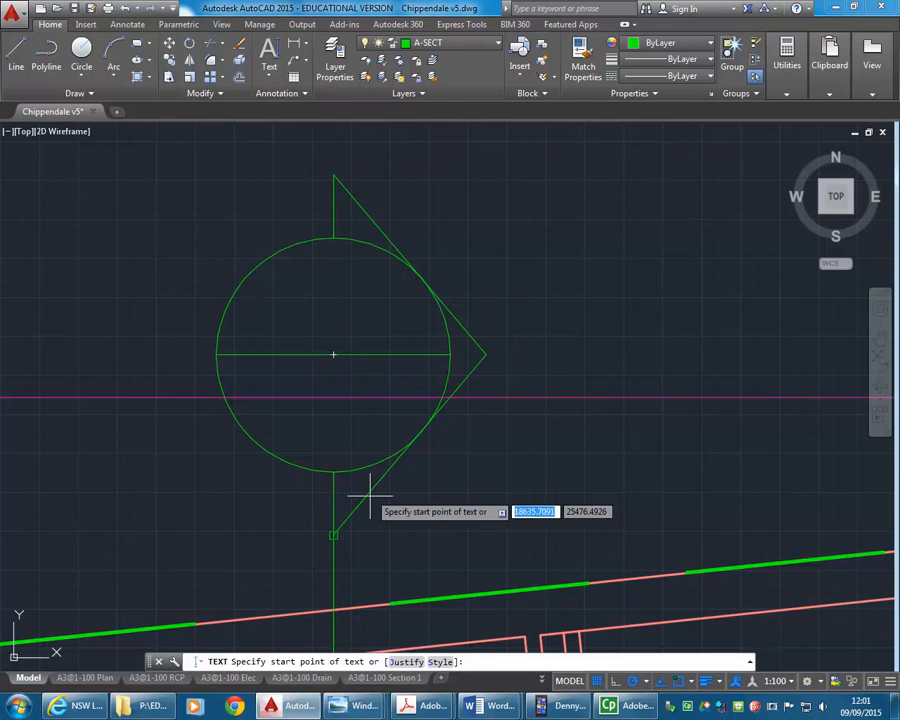
pyautogui.click(407, 662)
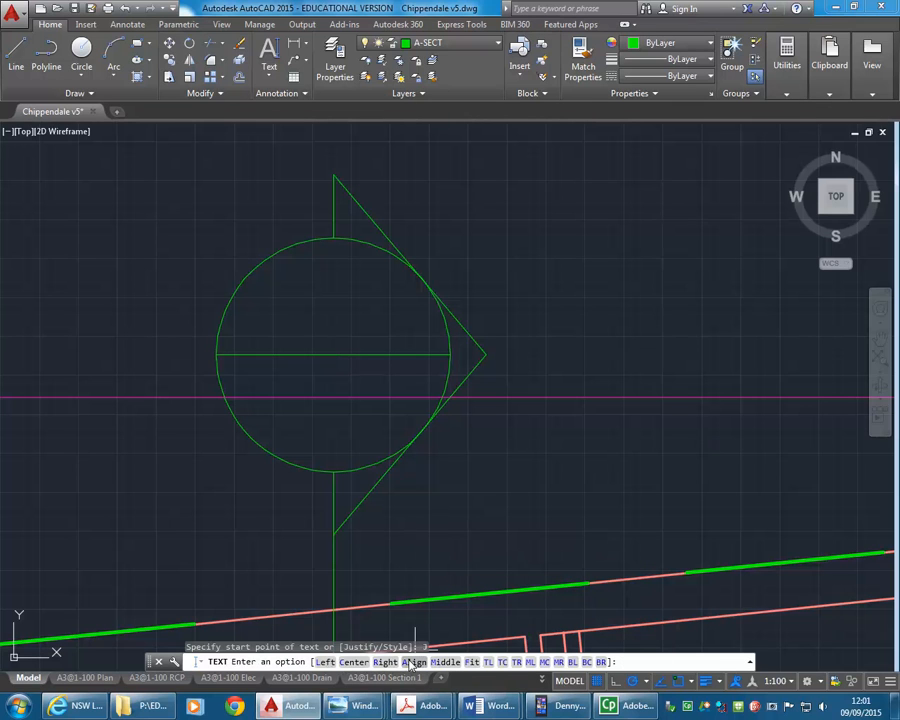
pyautogui.click(352, 662)
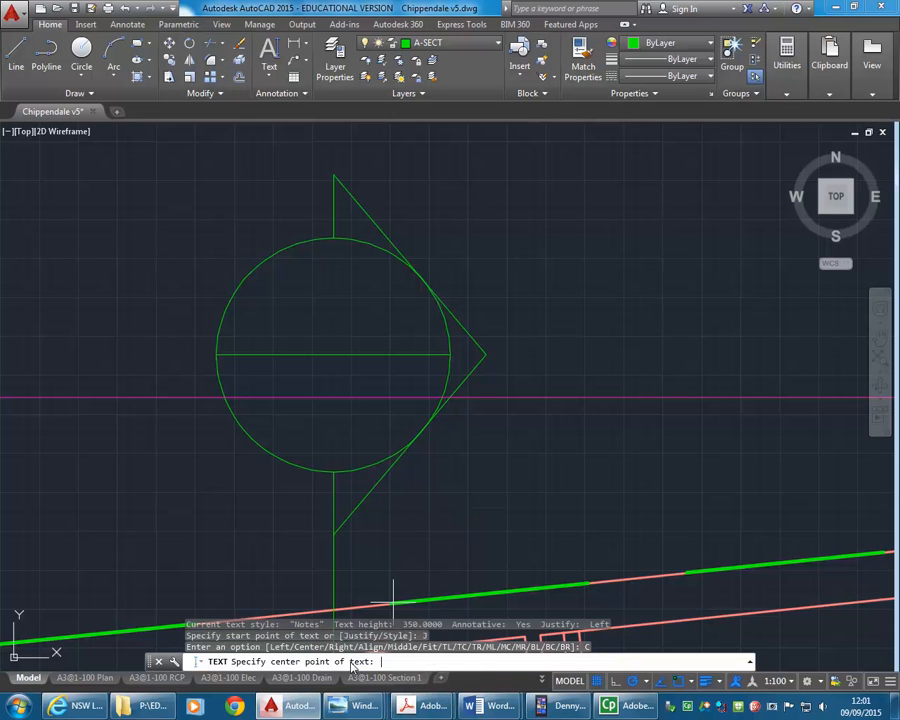
pyautogui.click(334, 353)
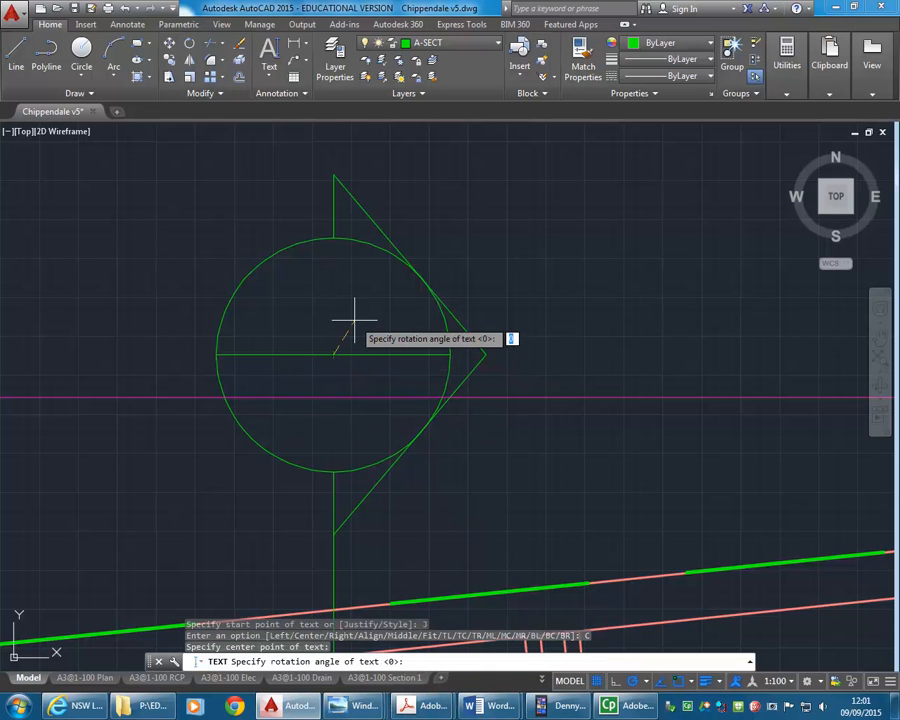
pyautogui.press('Return')
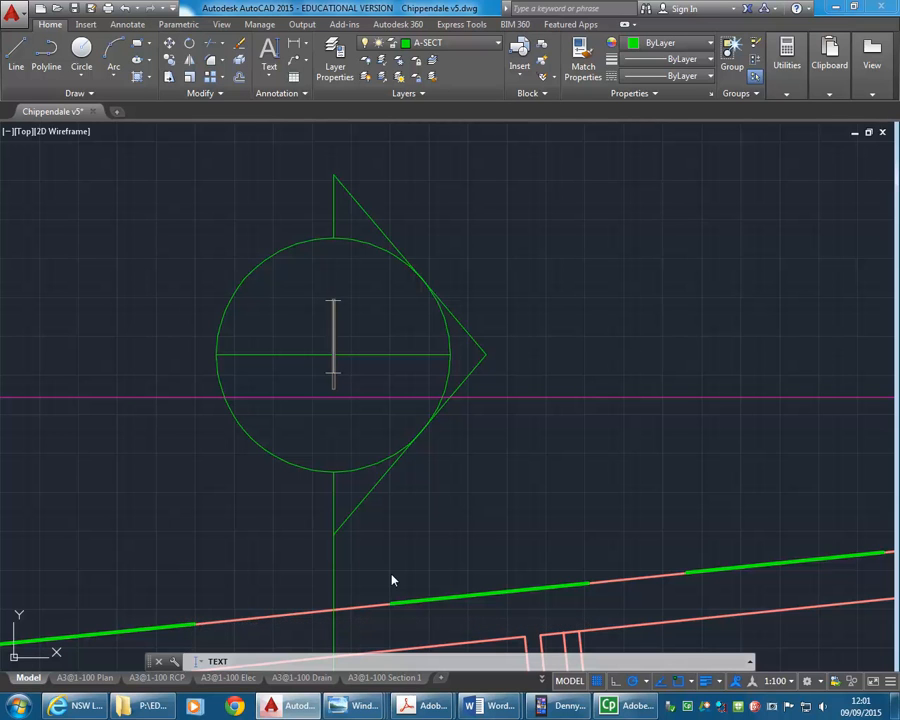
pyautogui.write('A')
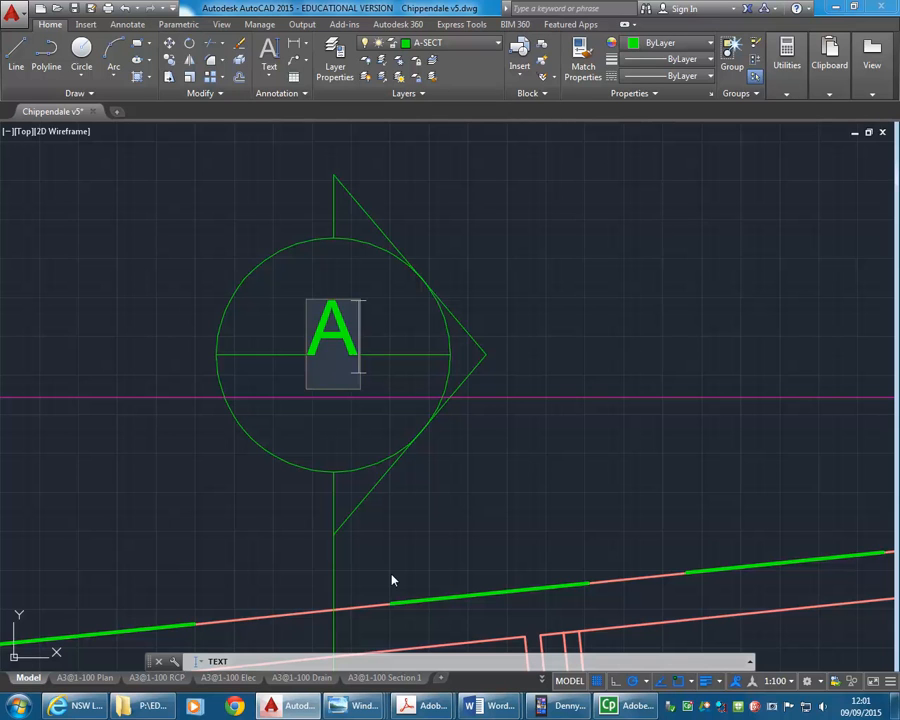
pyautogui.press('BackSpace')
pyautogui.write('01')
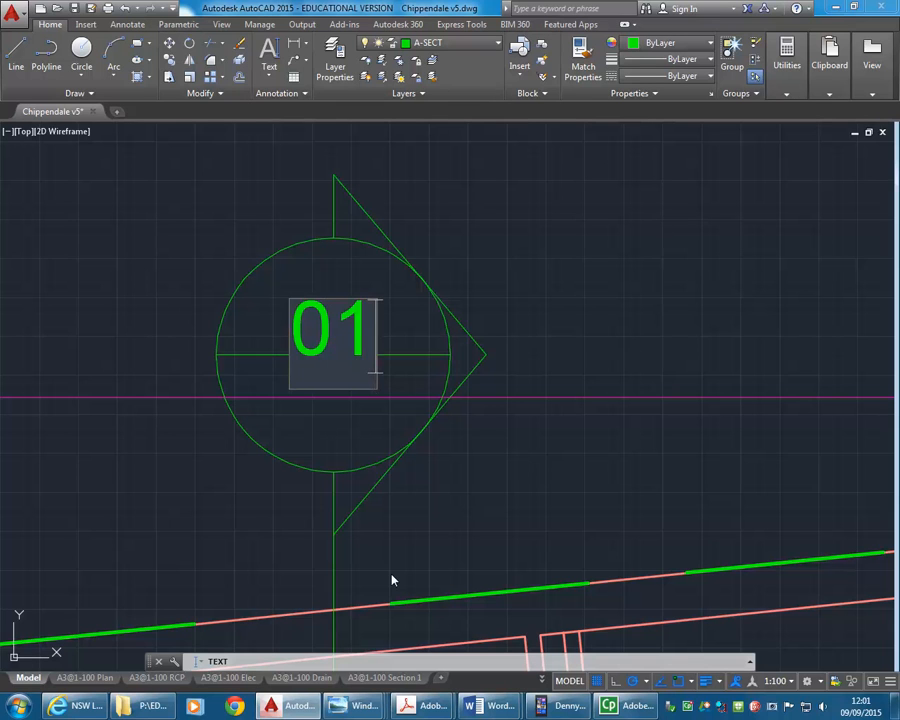
pyautogui.press('Return')
pyautogui.press('Return')
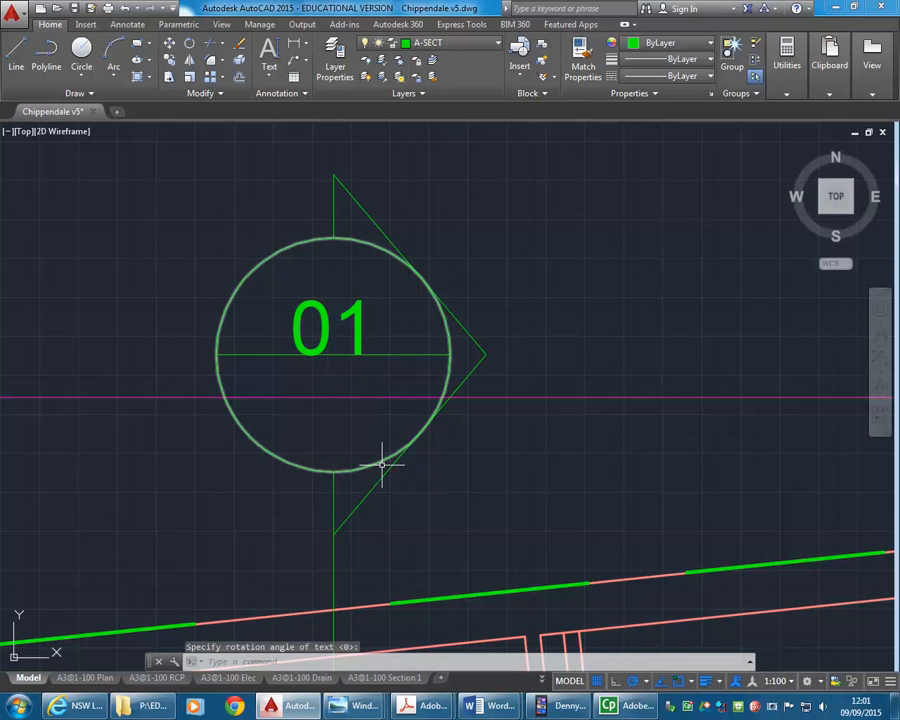
# Move the "01" text straight up slightly so it sits clear of the divider line in the upper section symbol.
pyautogui.click(327, 330)
pyautogui.click(168, 46)
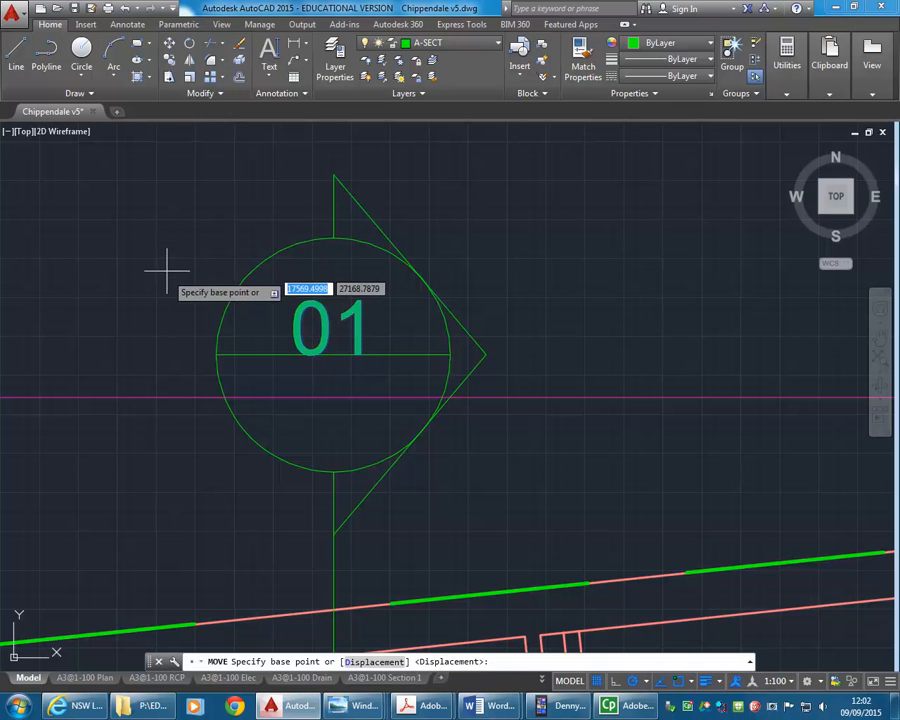
pyautogui.click(146, 376)
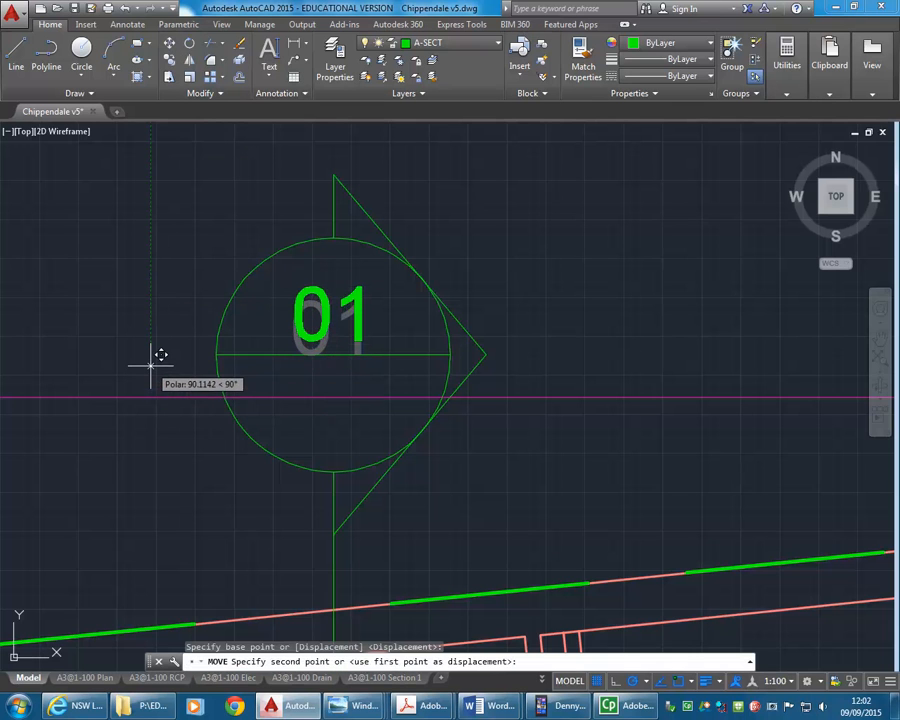
pyautogui.click(152, 358)
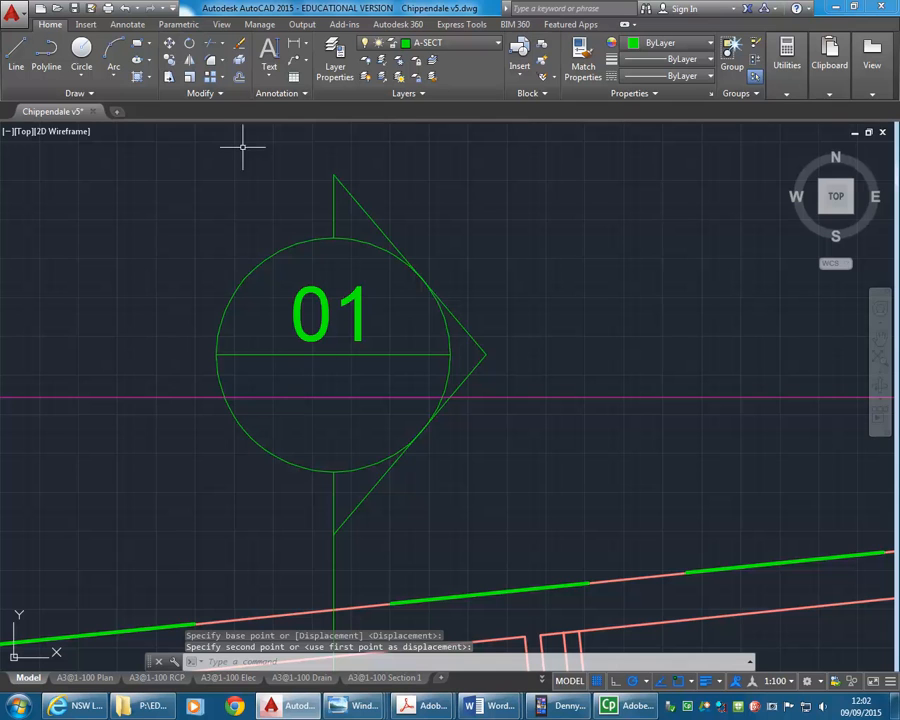
# Copy the "01" text straight down into the lower half of the upper section symbol's circle.
pyautogui.click(270, 74)
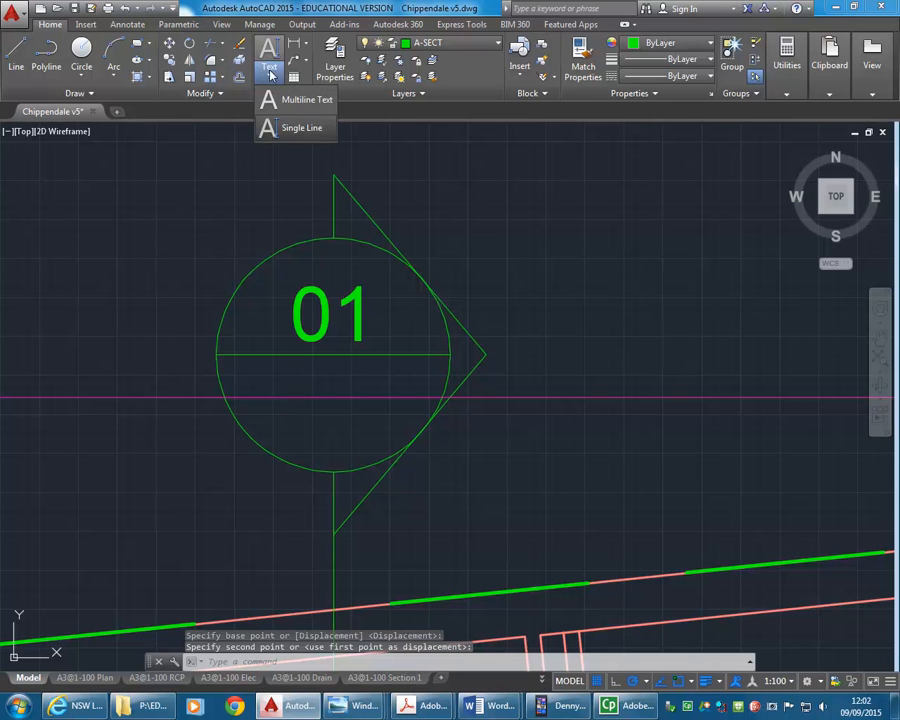
pyautogui.click(297, 314)
pyautogui.click(310, 305)
pyautogui.click(281, 325)
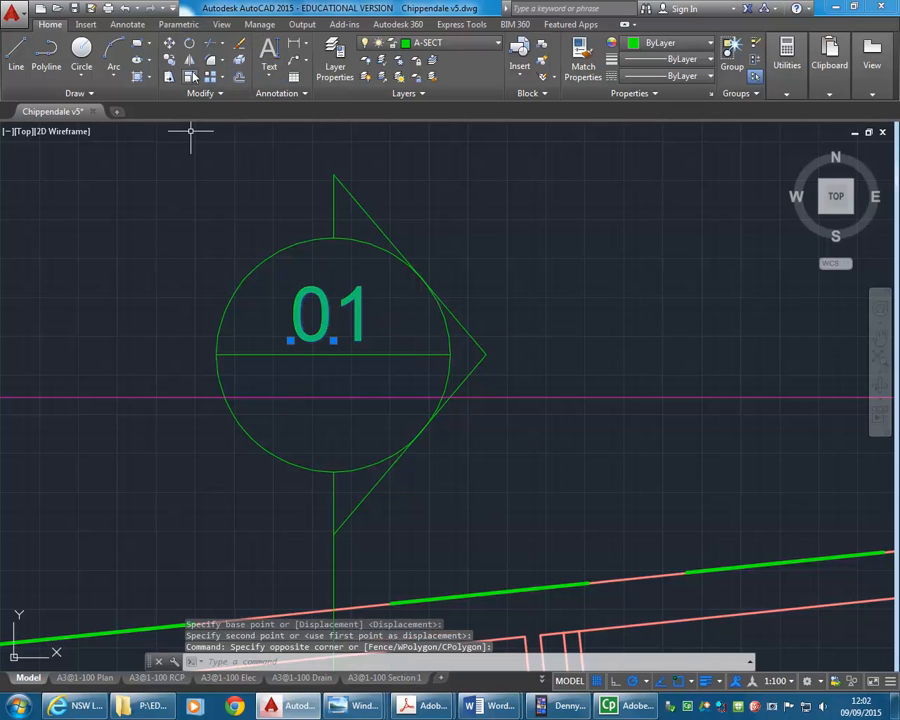
pyautogui.click(170, 59)
pyautogui.click(139, 283)
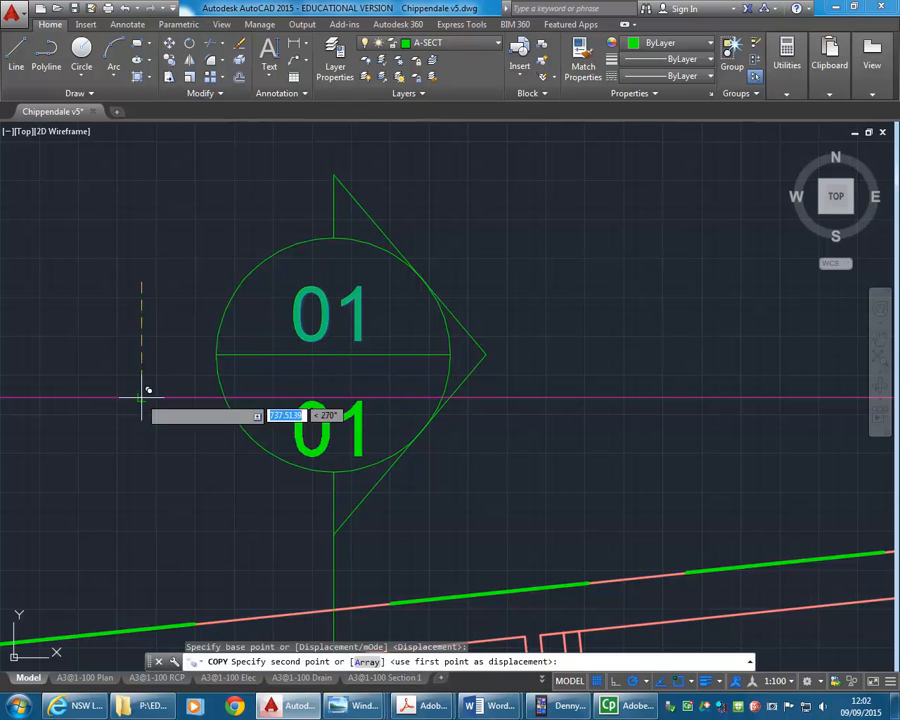
pyautogui.click(140, 378)
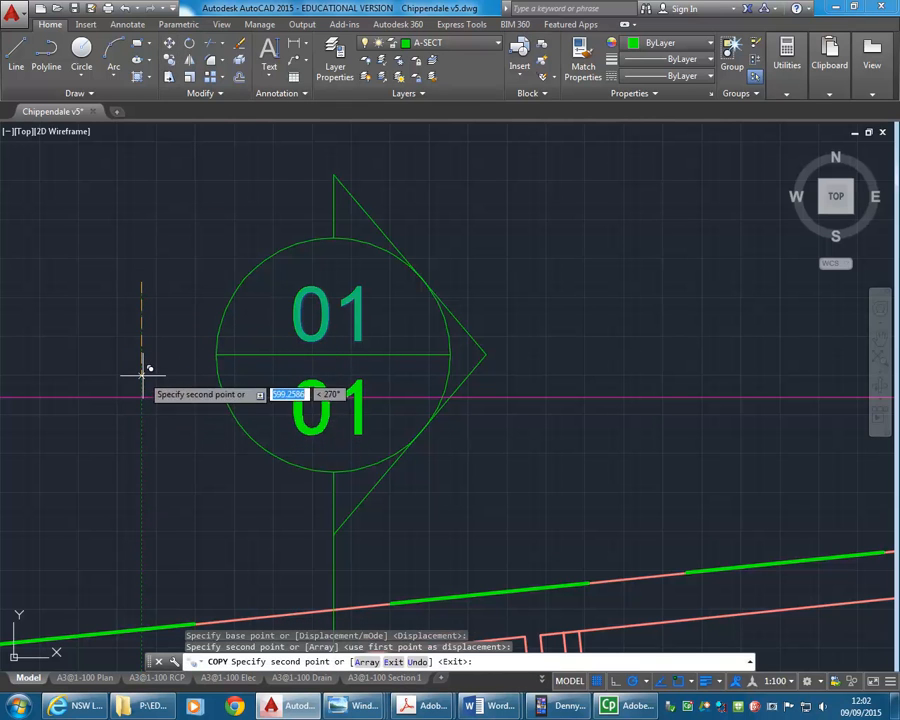
pyautogui.press('Escape')
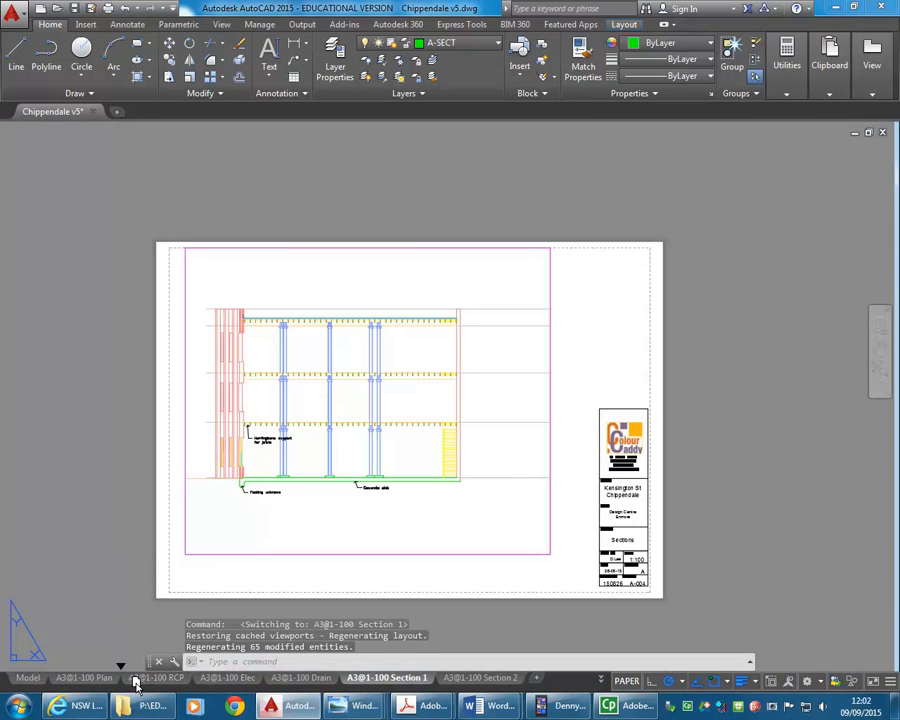
# Reorder the A3@1-100 Section 1 layout to directly follow A3@1-100 Plan, and open the Plan layout.
pyautogui.moveTo(136, 683); pyautogui.dragTo(138, 683)
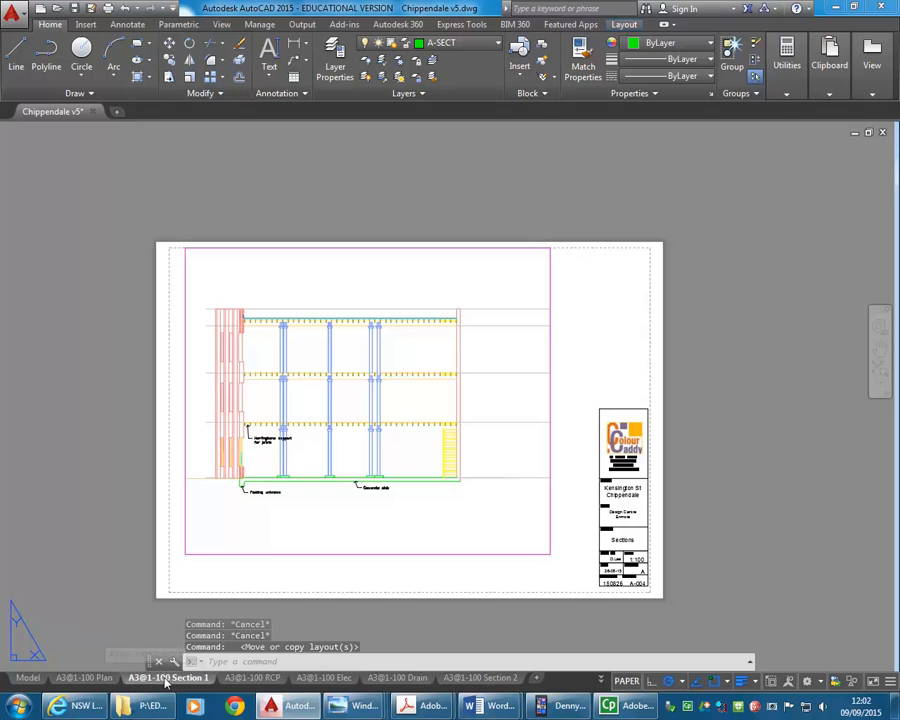
pyautogui.moveTo(90, 682)
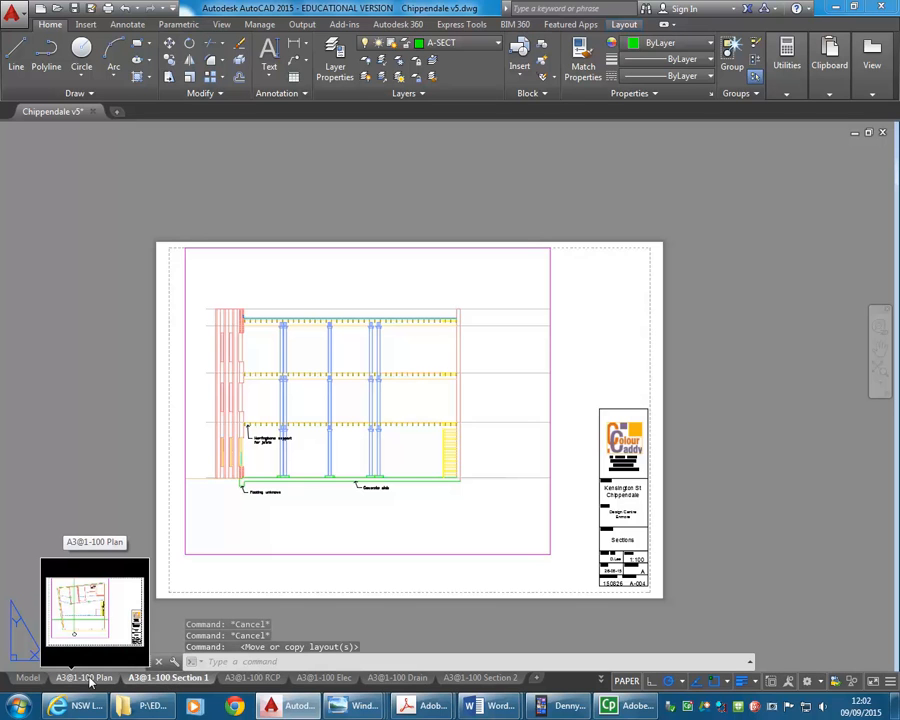
pyautogui.click(90, 680)
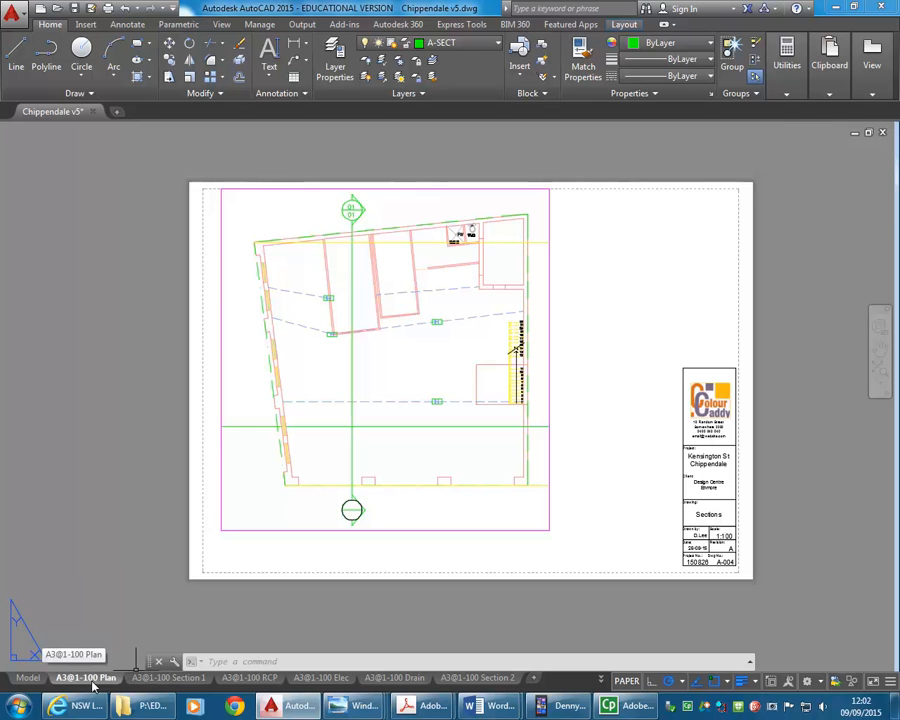
# Change the drawing number in the Plan layout's title block to A-002.
pyautogui.scroll(8, 700, 574)
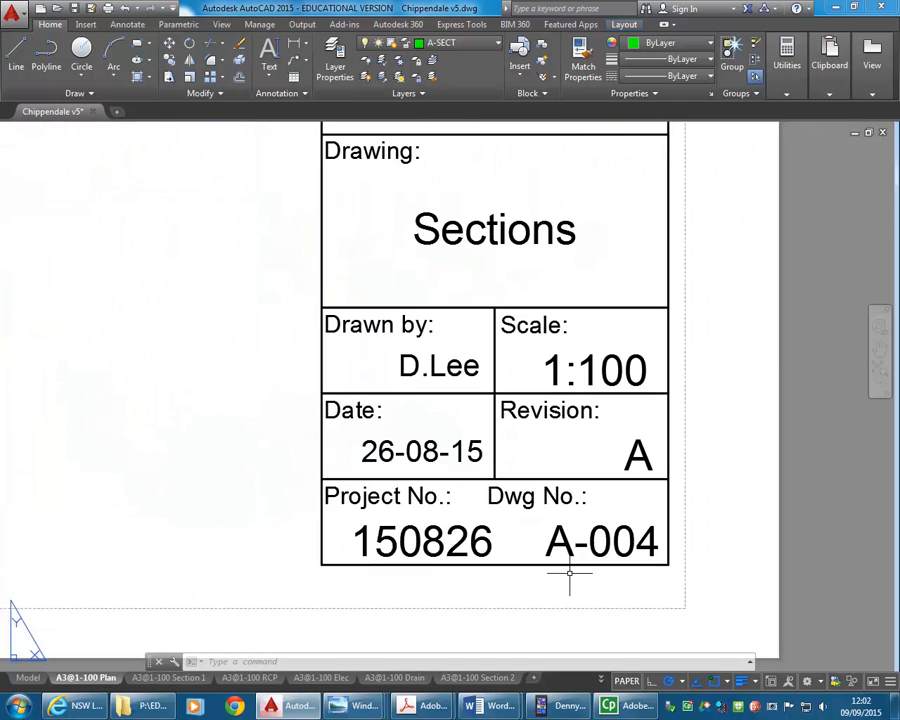
pyautogui.doubleClick(600, 543)
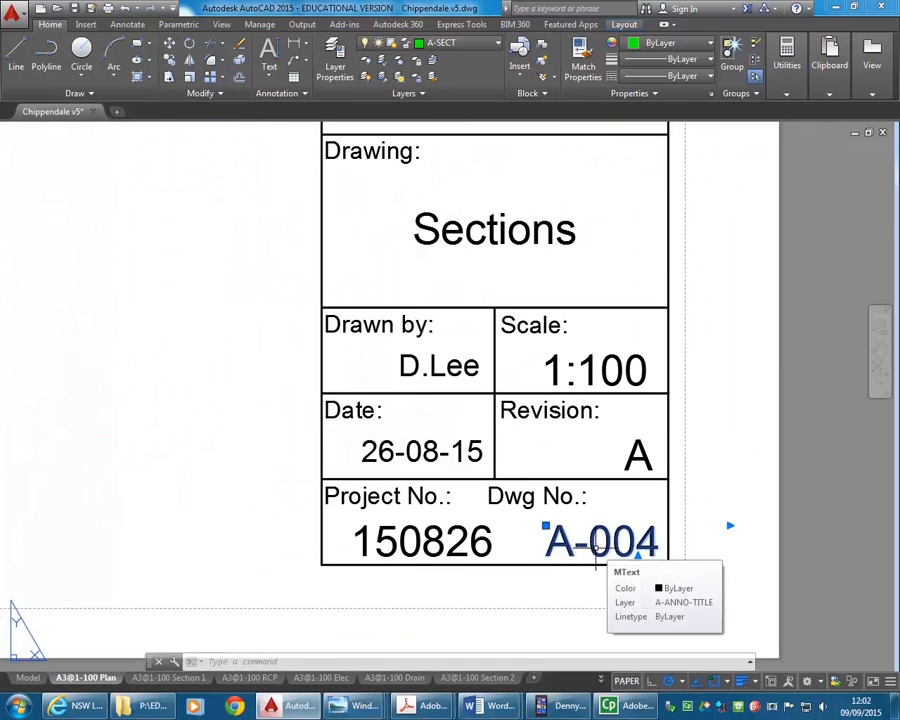
pyautogui.moveTo(635, 541); pyautogui.dragTo(664, 536)
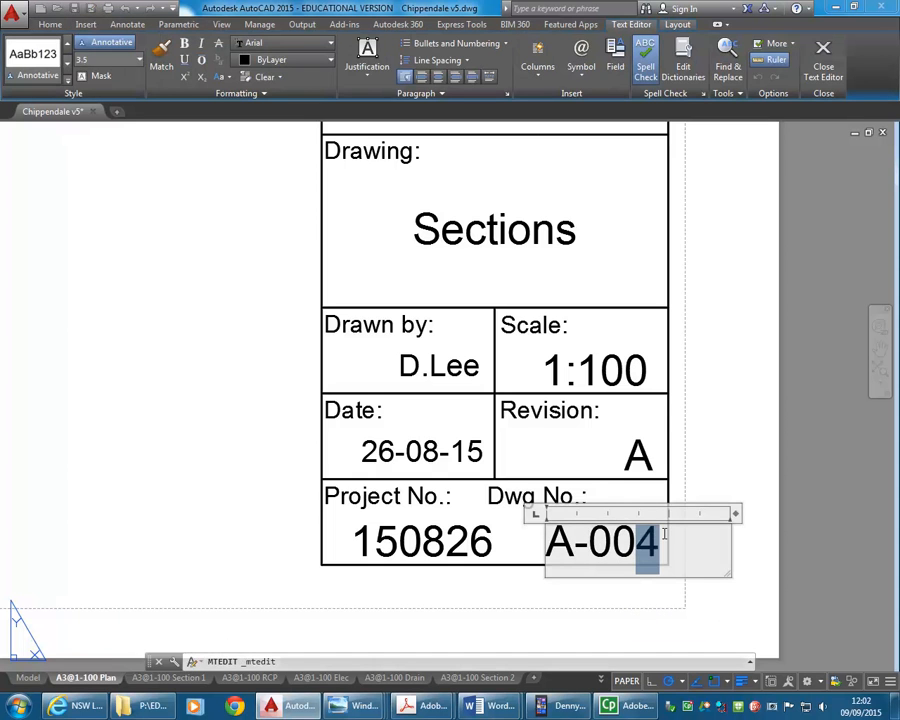
pyautogui.write('2')
pyautogui.click(606, 597)
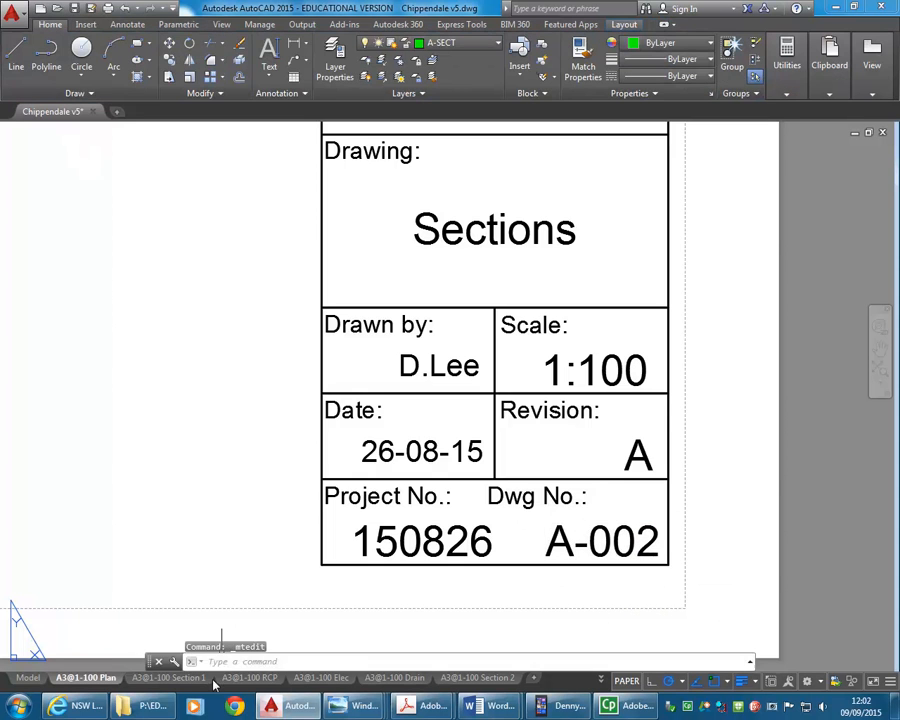
# Change the drawing number in the A3@1-100 Section 1 layout's title block to A-003.
pyautogui.click(168, 677)
pyautogui.scroll(5, 633, 578)
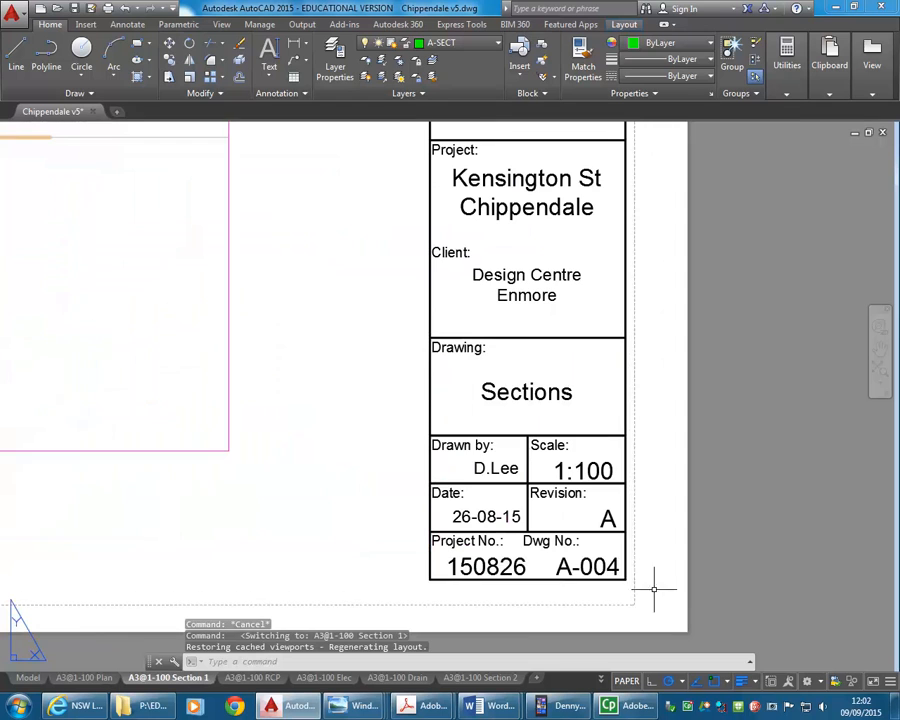
pyautogui.doubleClick(617, 570)
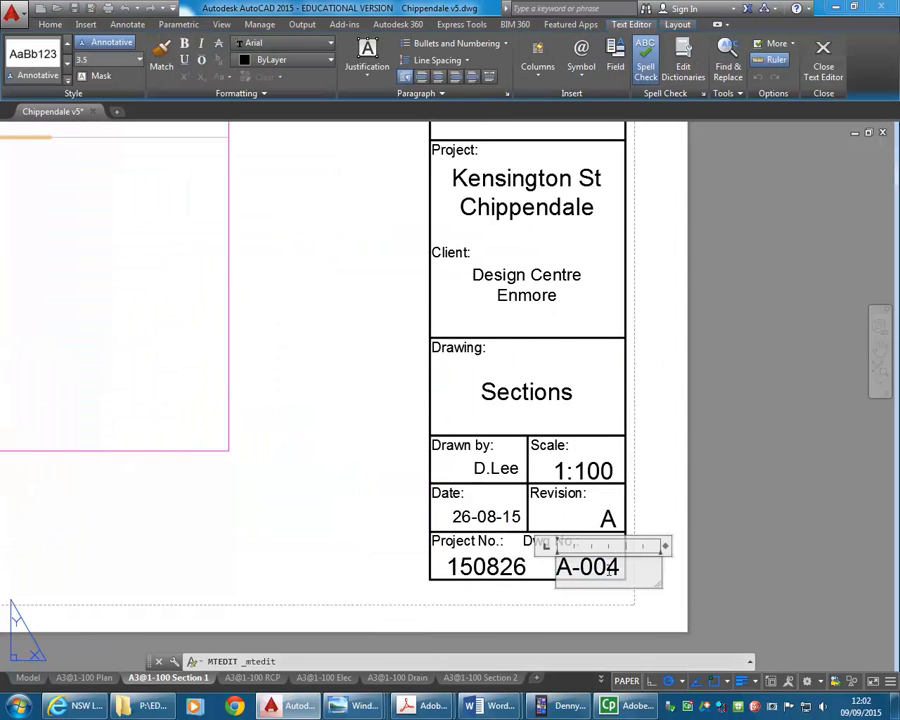
pyautogui.write('3')
pyautogui.click(538, 592)
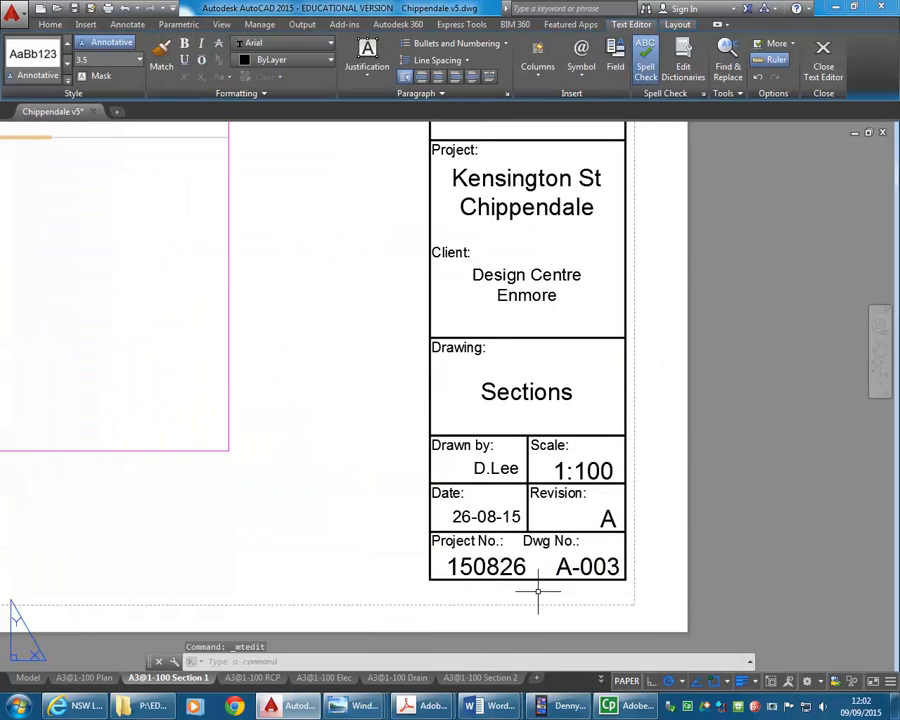
# In model space, change the lower text of the upper section symbol to "A-003".
pyautogui.click(27, 678)
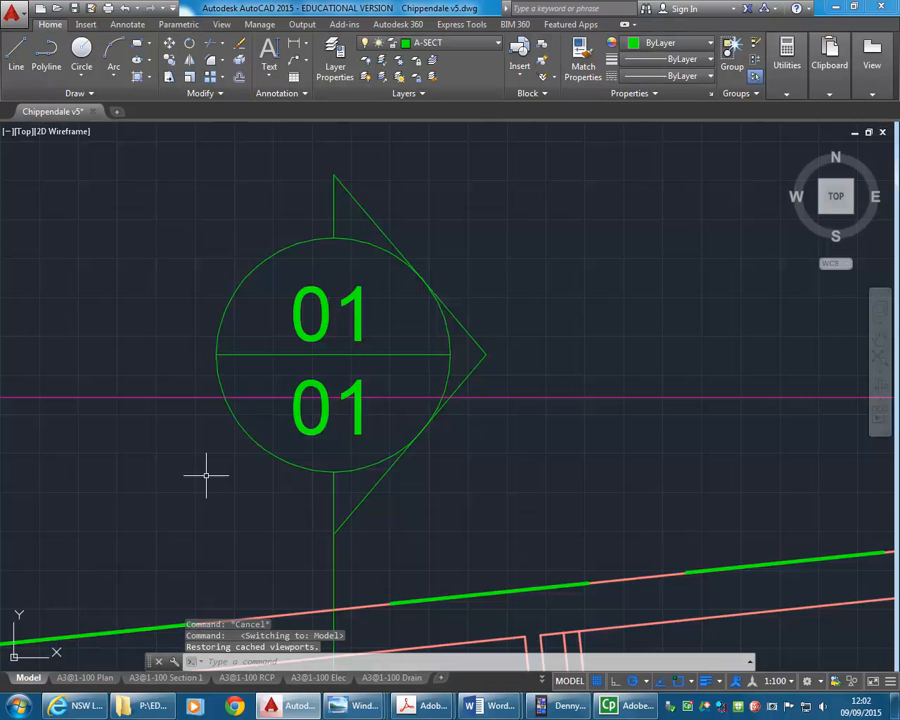
pyautogui.doubleClick(316, 388)
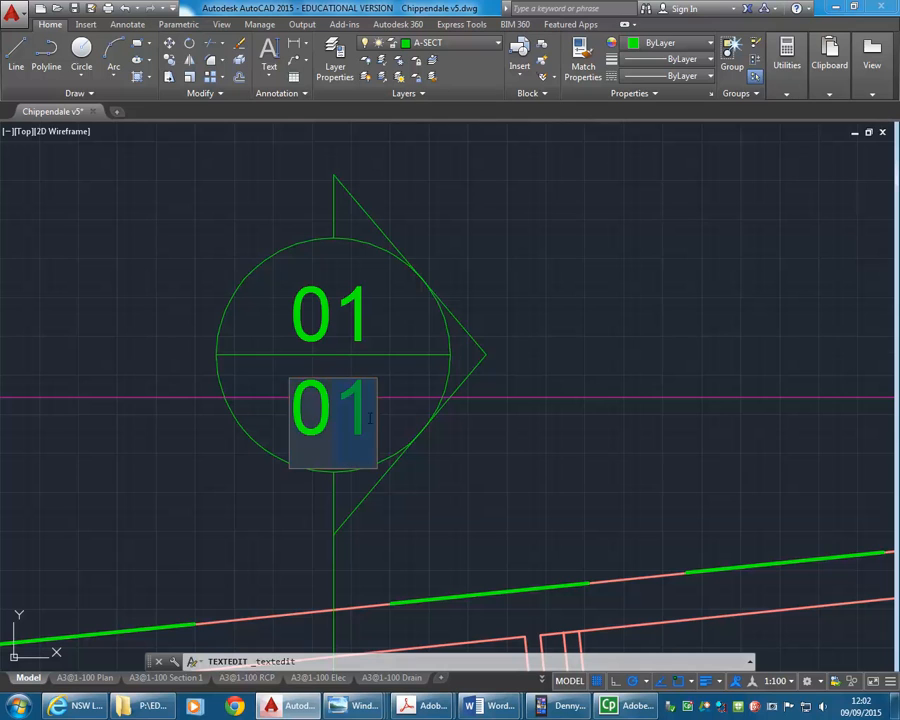
pyautogui.write('03')
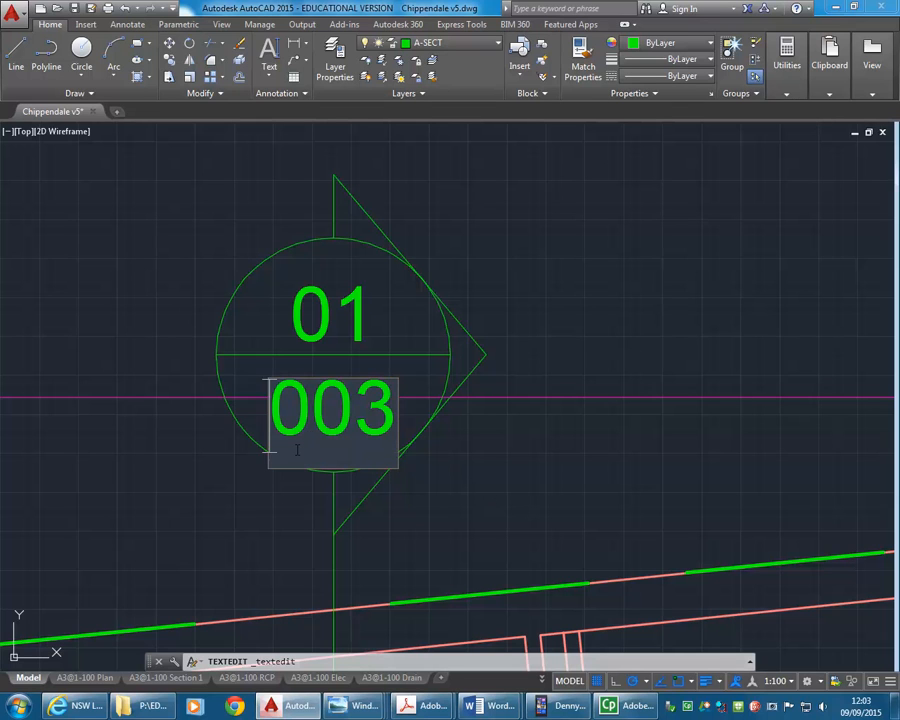
pyautogui.write('A-')
pyautogui.click(437, 502)
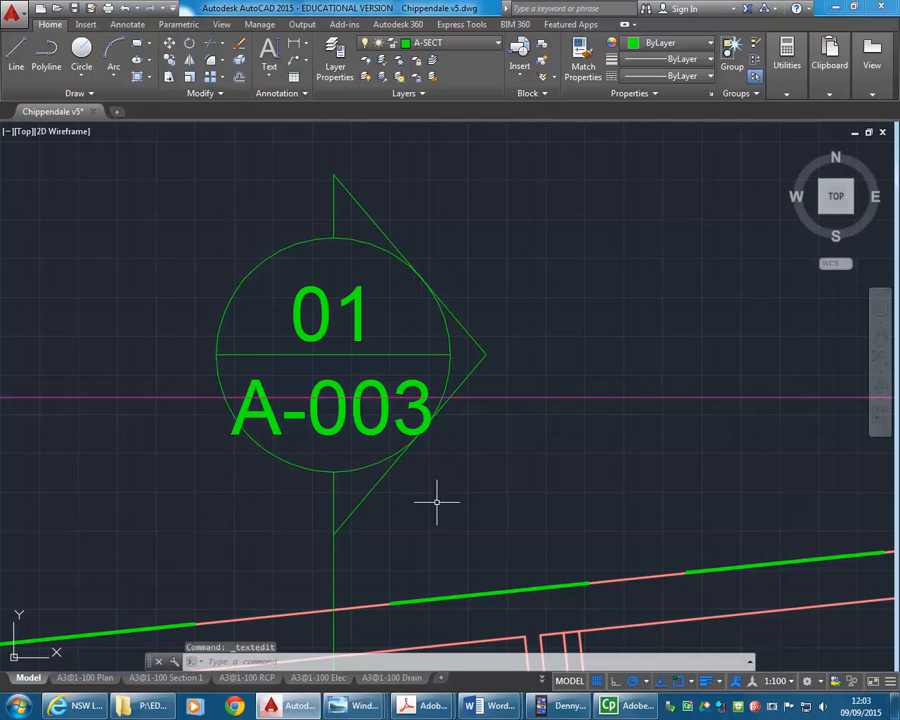
# Set the paper text height of both the "01" and "A-003" texts in the section symbol to 3.
pyautogui.click(358, 420)
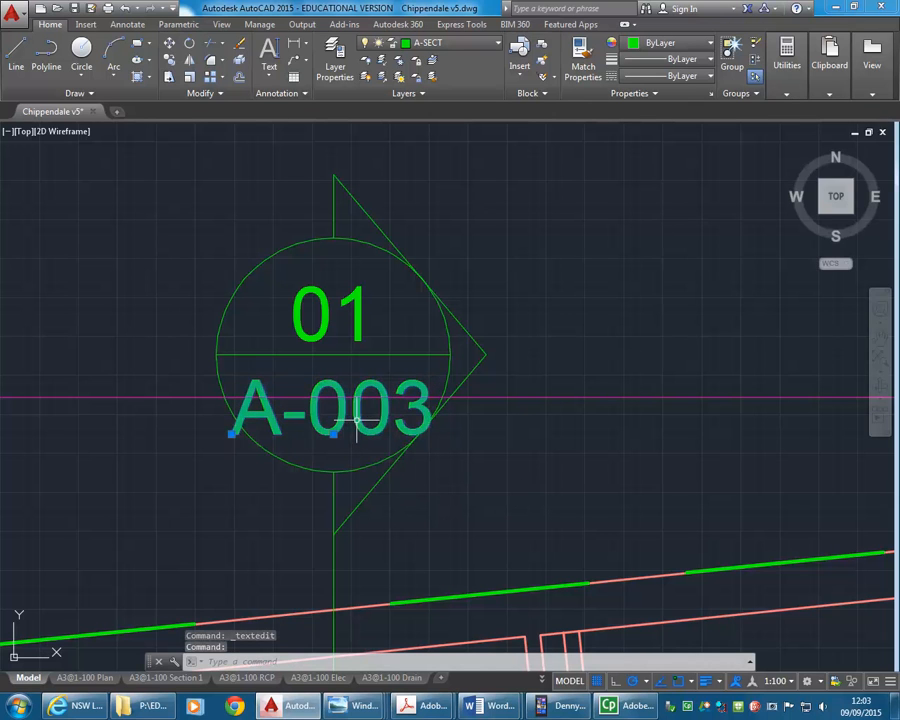
pyautogui.click(327, 308)
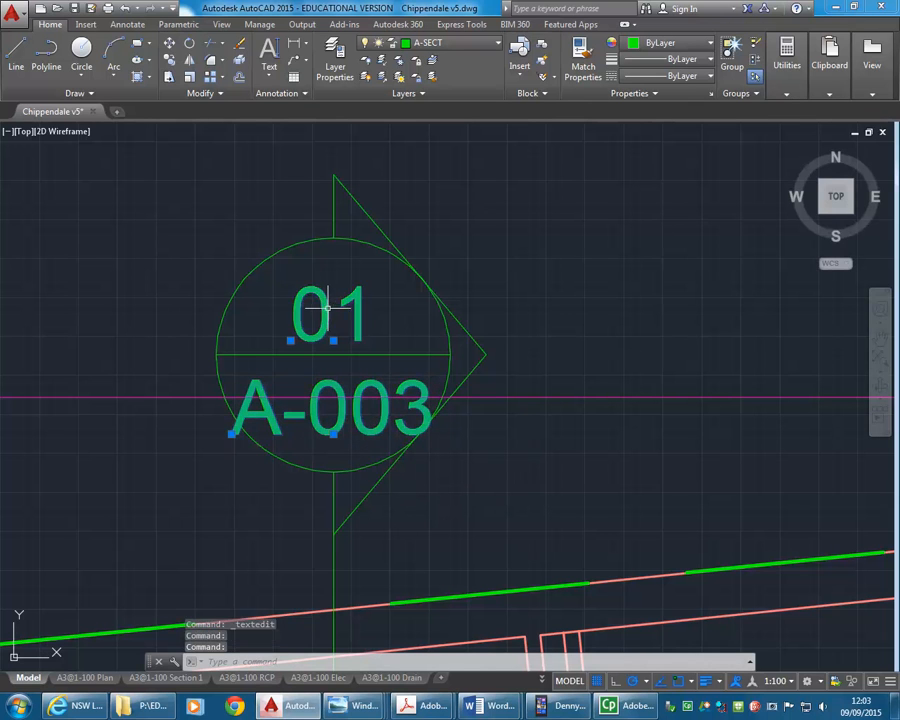
pyautogui.rightClick(423, 309)
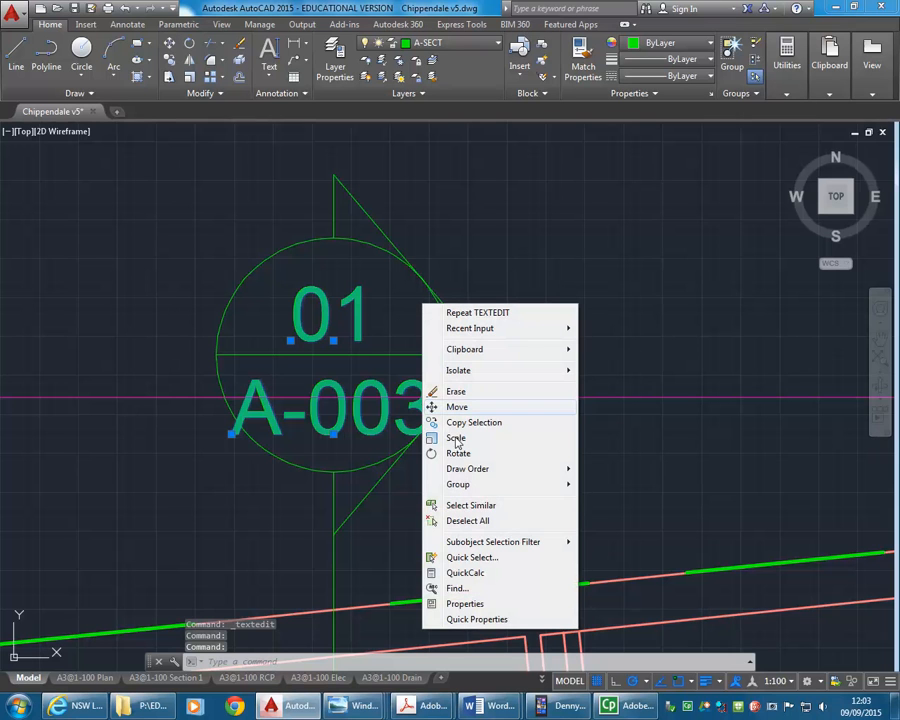
pyautogui.click(464, 604)
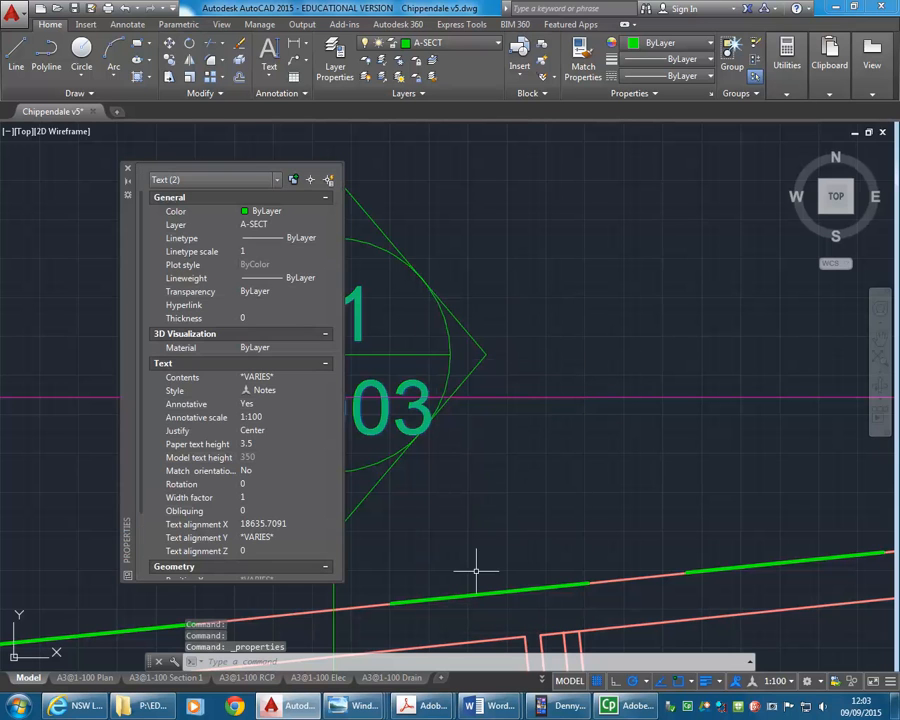
pyautogui.click(271, 446)
pyautogui.write('3')
pyautogui.press('Return')
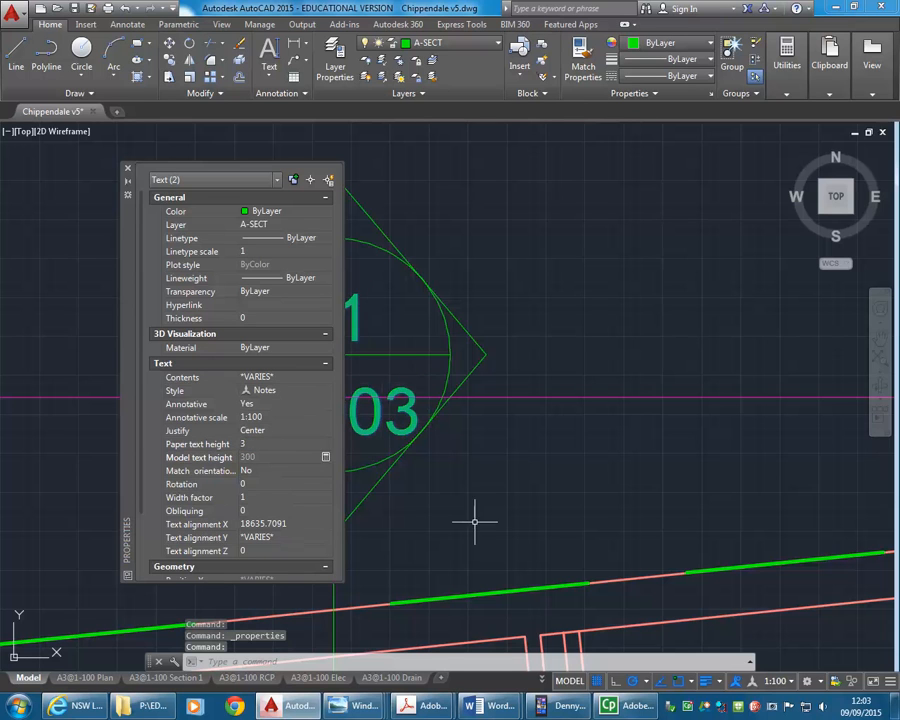
pyautogui.click(127, 168)
pyautogui.press('Escape')
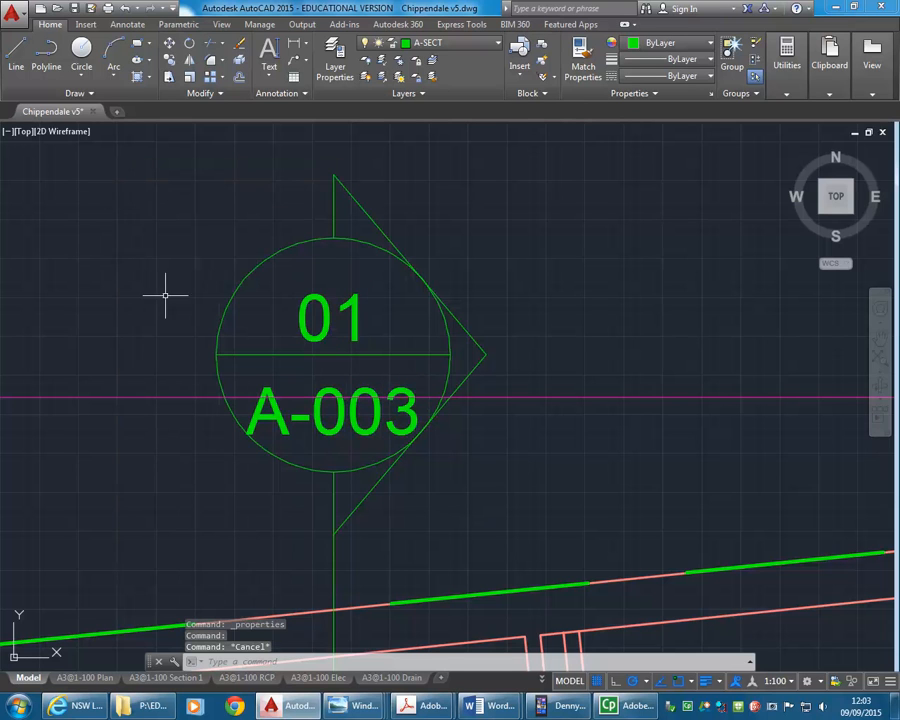
# Move the "A-003" text straight up, closer to the divider line and within the symbol's circle.
pyautogui.write('m')
pyautogui.press('Return')
pyautogui.click(325, 450)
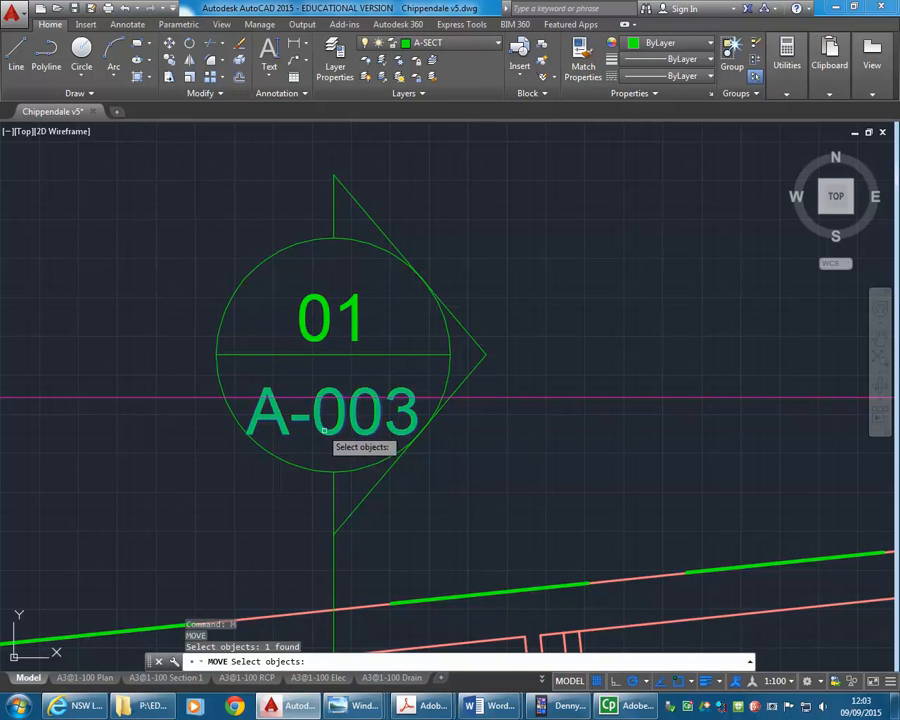
pyautogui.press('Return')
pyautogui.click(497, 512)
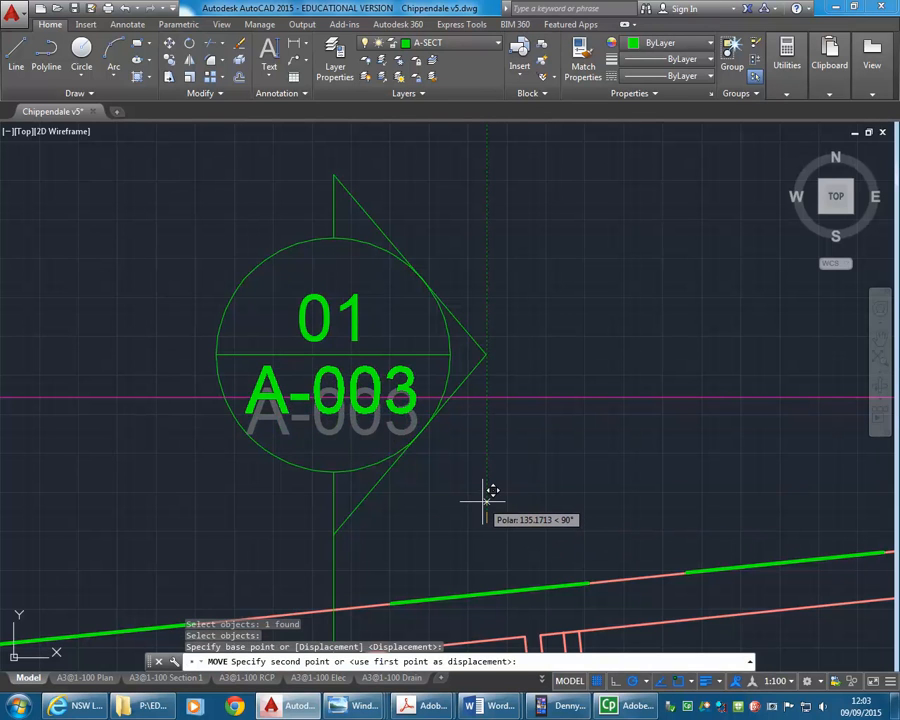
pyautogui.click(490, 490)
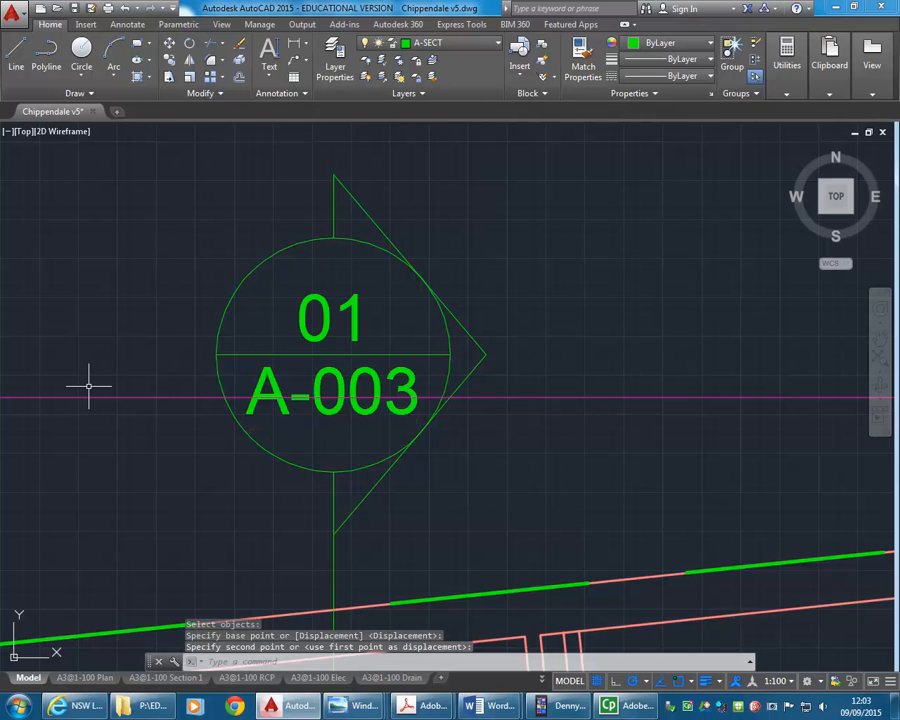
# Begin another Move operation to adjust the label text inside the upper section symbol's circle.
pyautogui.scroll(-6, 88, 386)
pyautogui.moveTo(89, 385); pyautogui.dragTo(209, 315, button='middle')
pyautogui.moveTo(208, 417); pyautogui.dragTo(223, 322, button='middle')
pyautogui.scroll(6, 290, 222)
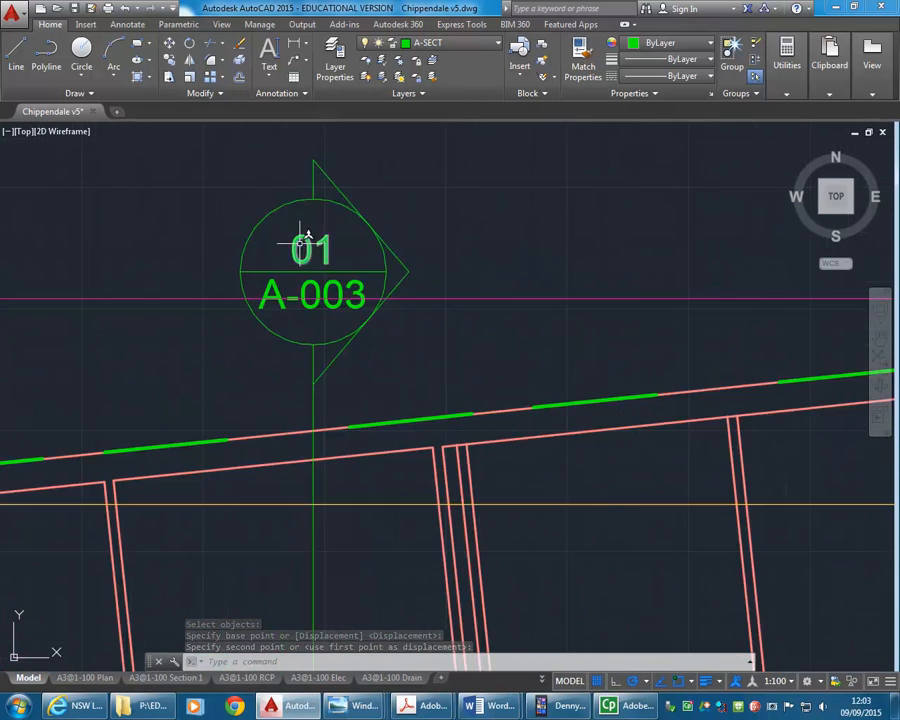
pyautogui.write('m')
pyautogui.press('Return')
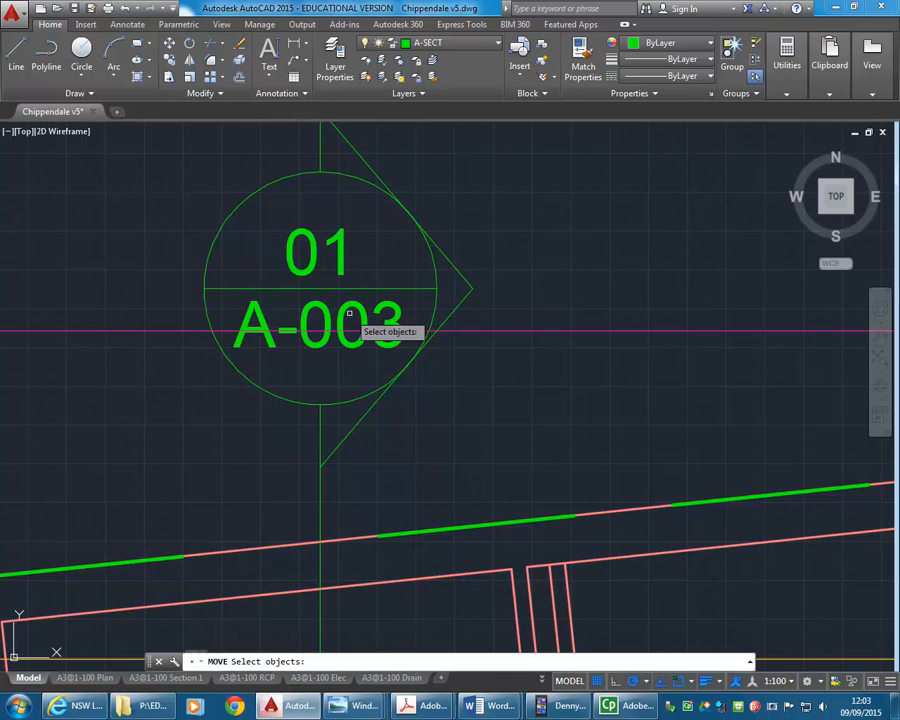
# Move the A-003 text slightly down within the lower half of the section marker's circle.
pyautogui.click(356, 302)
pyautogui.press('Return')
pyautogui.click(515, 190)
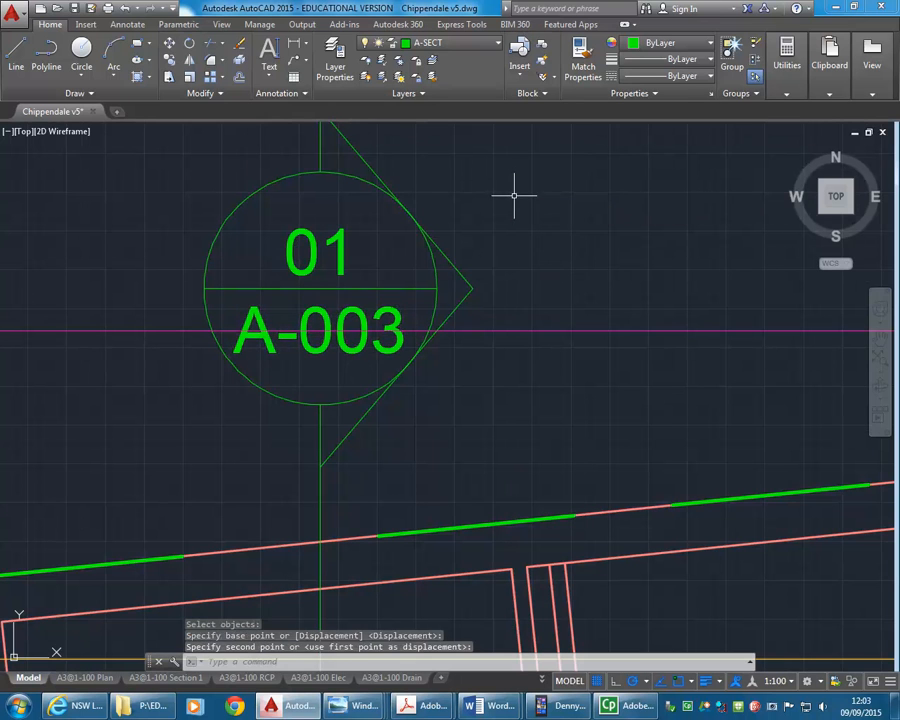
# Copy the 01 and A-003 texts from the upper section marker's centre to the centre of the lower marker.
pyautogui.click(337, 320)
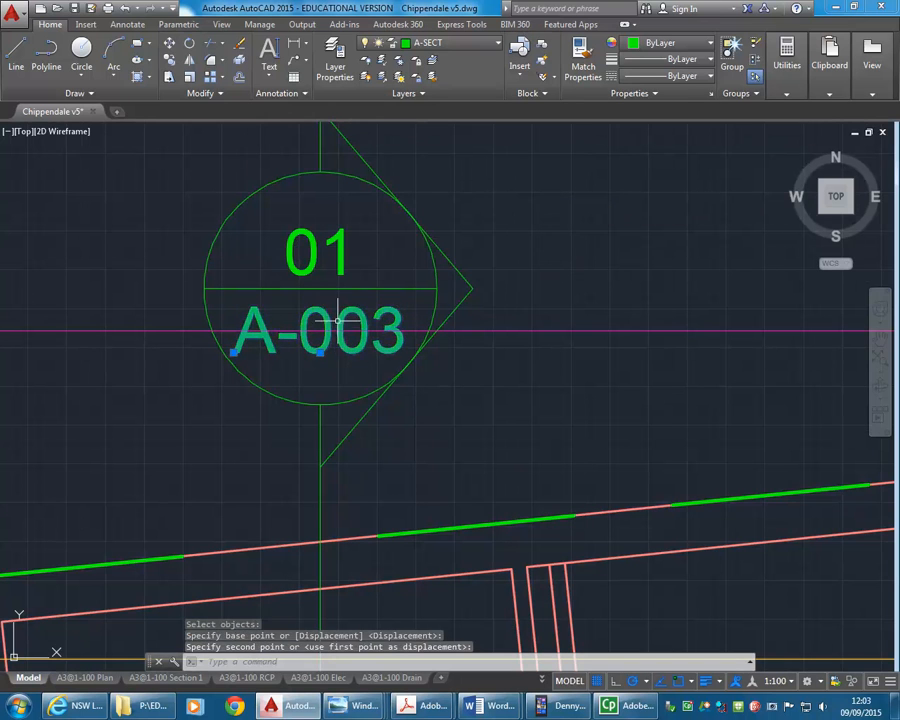
pyautogui.click(310, 236)
pyautogui.click(168, 62)
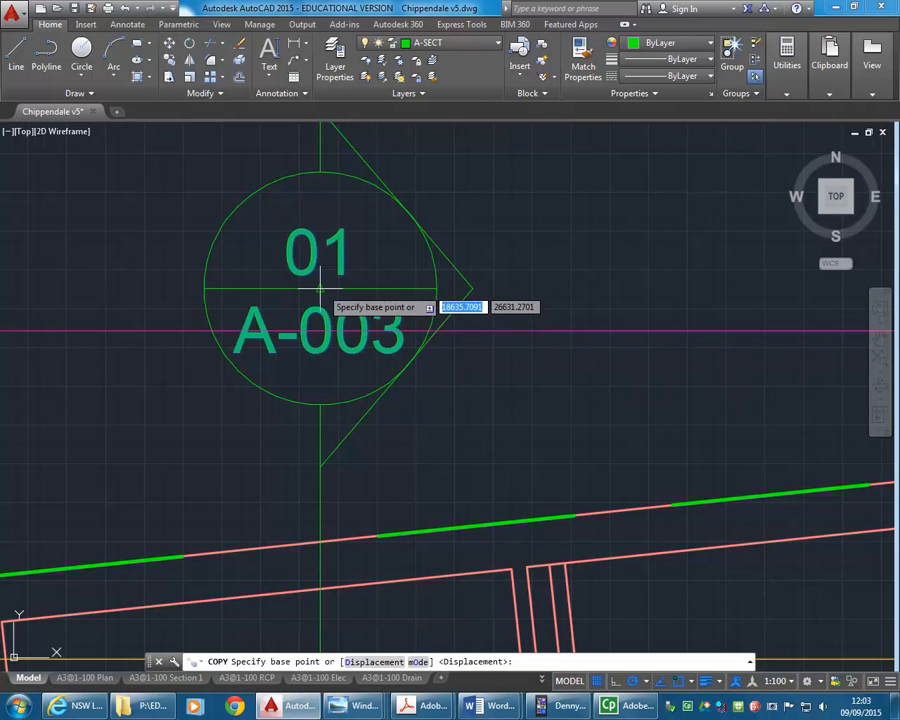
pyautogui.click(321, 287)
pyautogui.scroll(-5, 320, 232)
pyautogui.scroll(5, 310, 550)
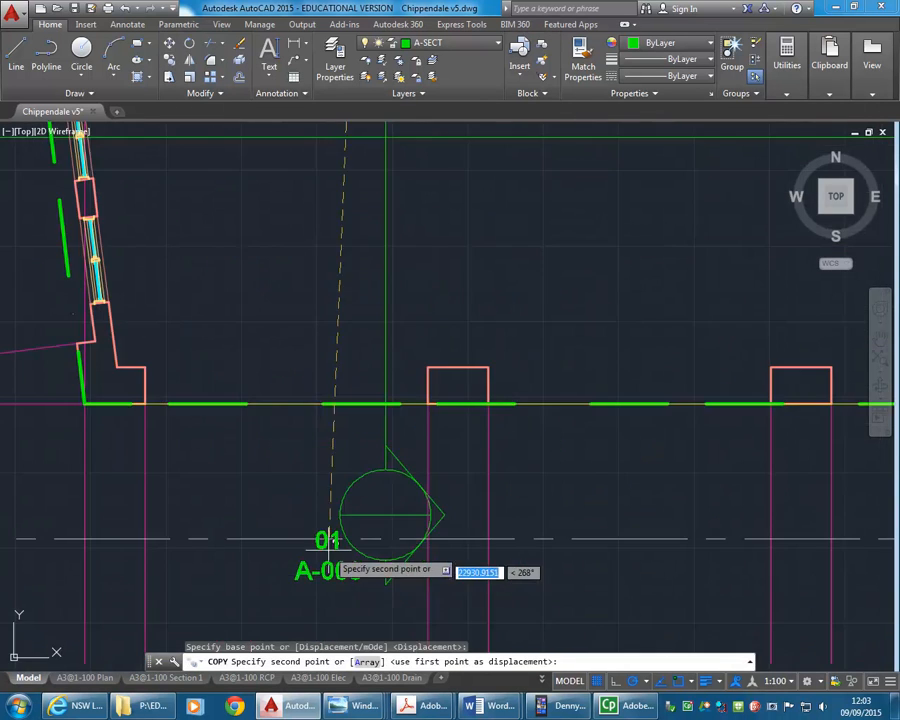
pyautogui.click(385, 515)
pyautogui.press('Return')
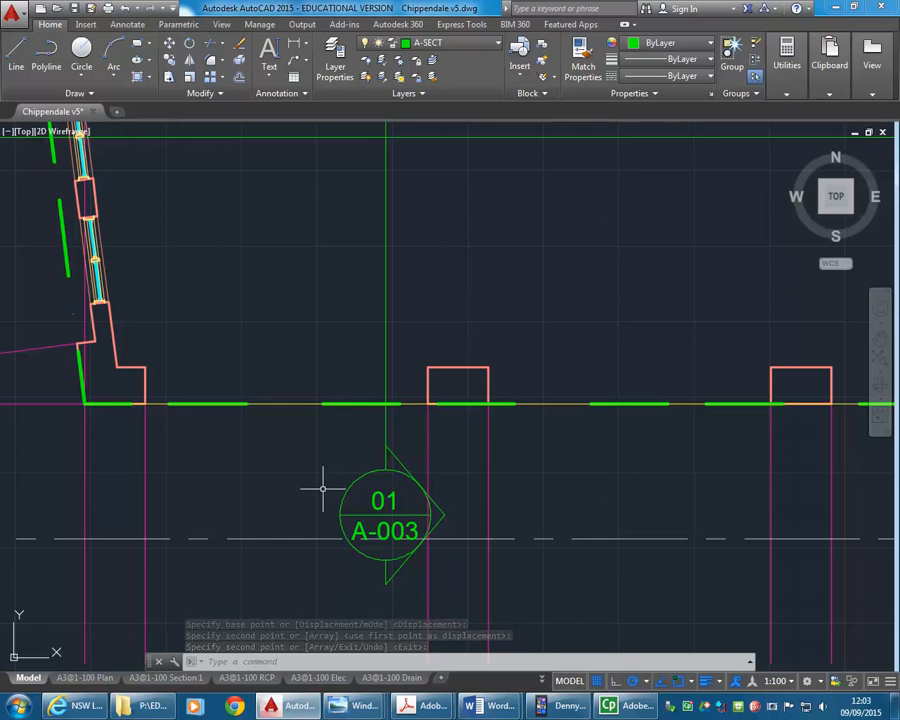
# Turn off the A-REF layer.
pyautogui.click(455, 43)
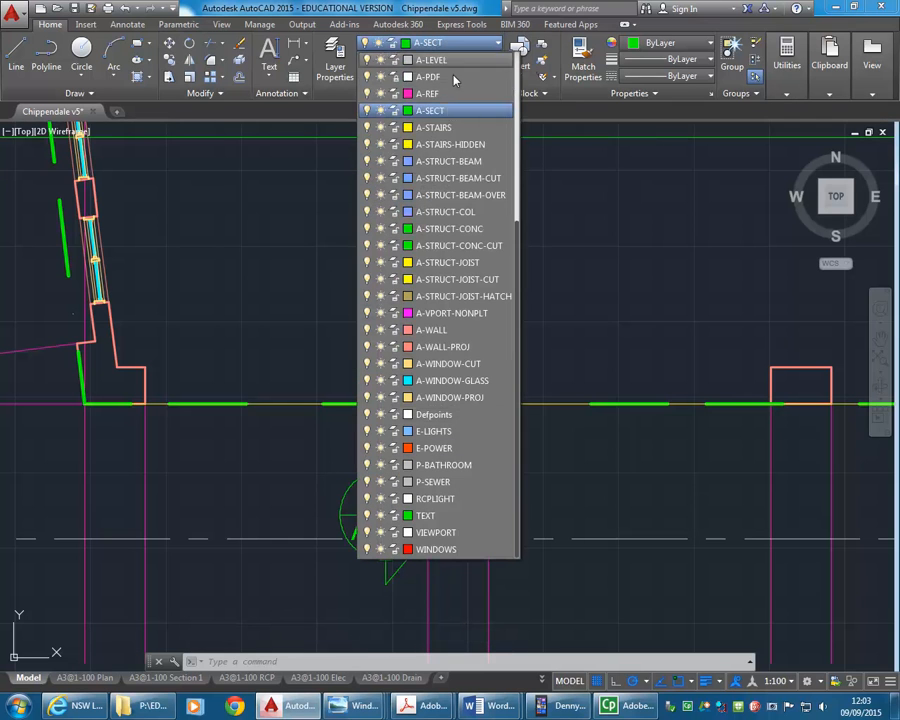
pyautogui.click(366, 93)
pyautogui.click(338, 177)
pyautogui.scroll(-5, 360, 368)
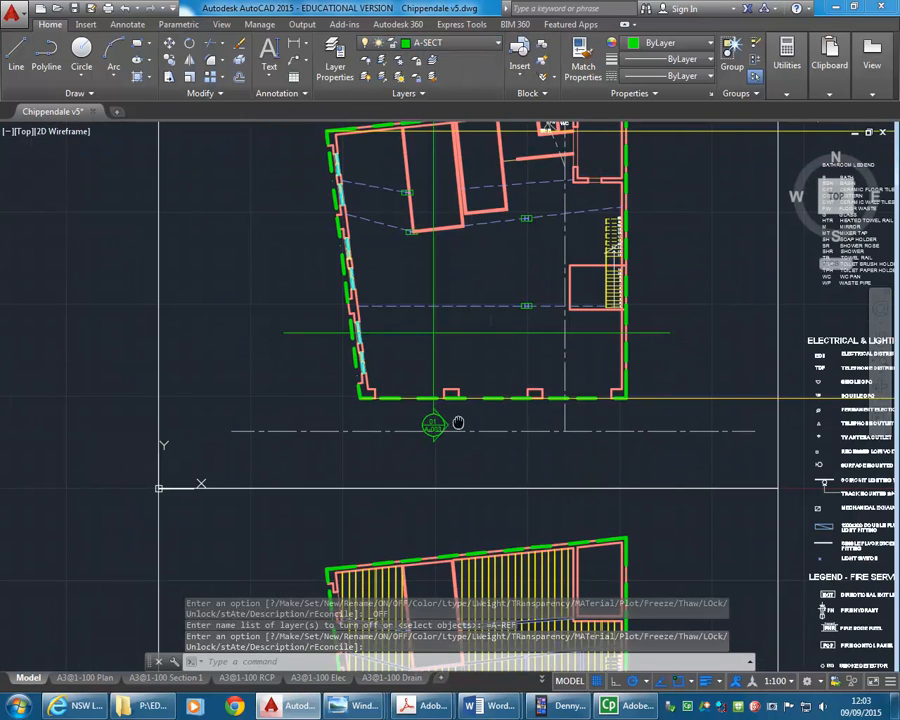
pyautogui.moveTo(451, 463); pyautogui.dragTo(425, 518, button='middle')
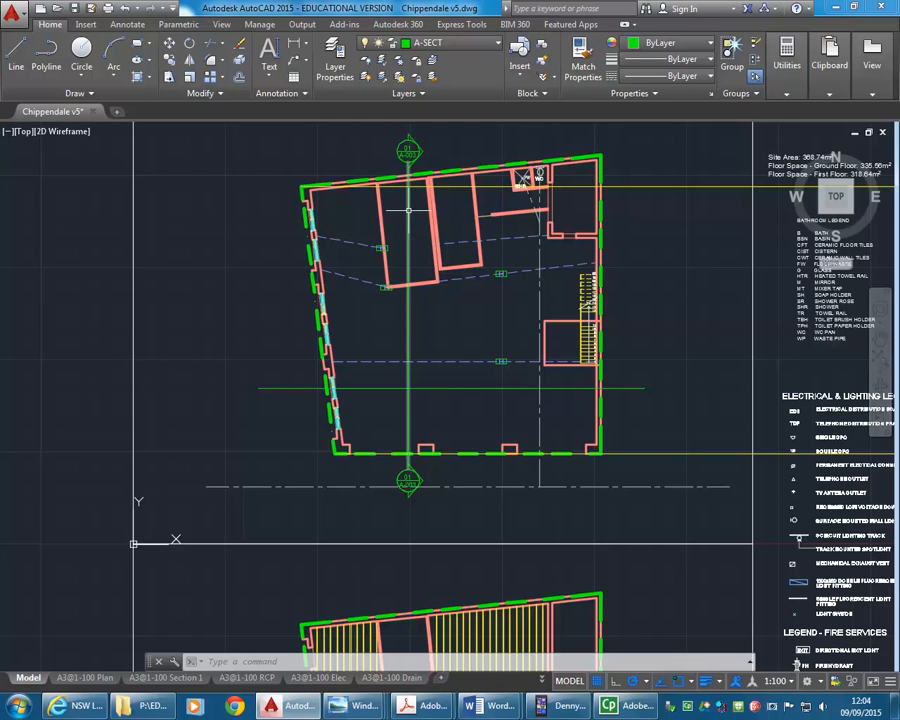
pyautogui.press('l')
pyautogui.press('Return')
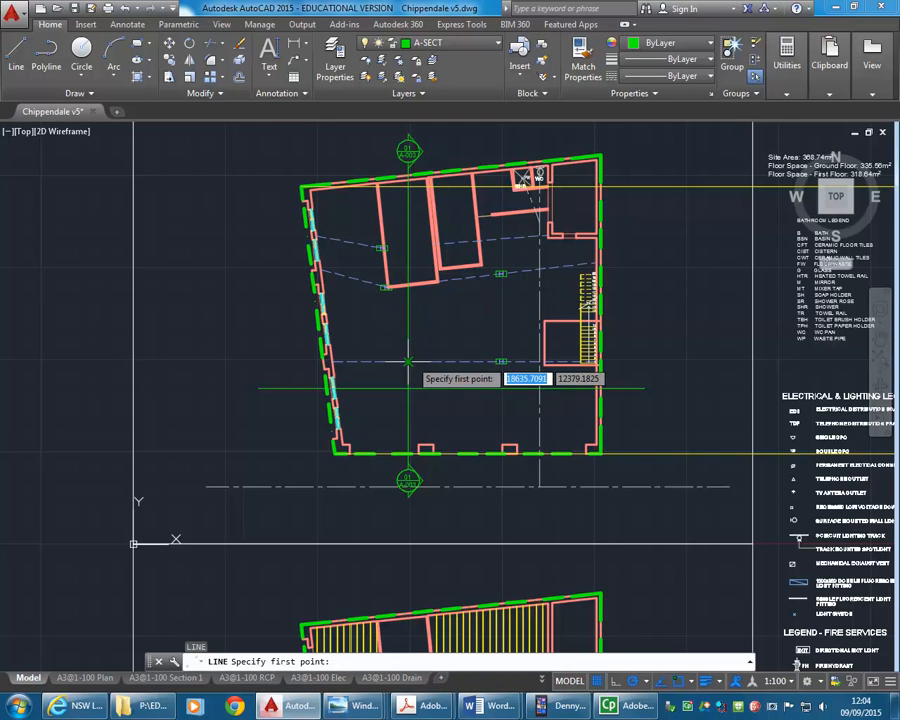
pyautogui.press('Escape')
pyautogui.press('Escape')
# Break out the middle of the vertical section line, leaving short ends just inside the building at both markers.
pyautogui.click(212, 94)
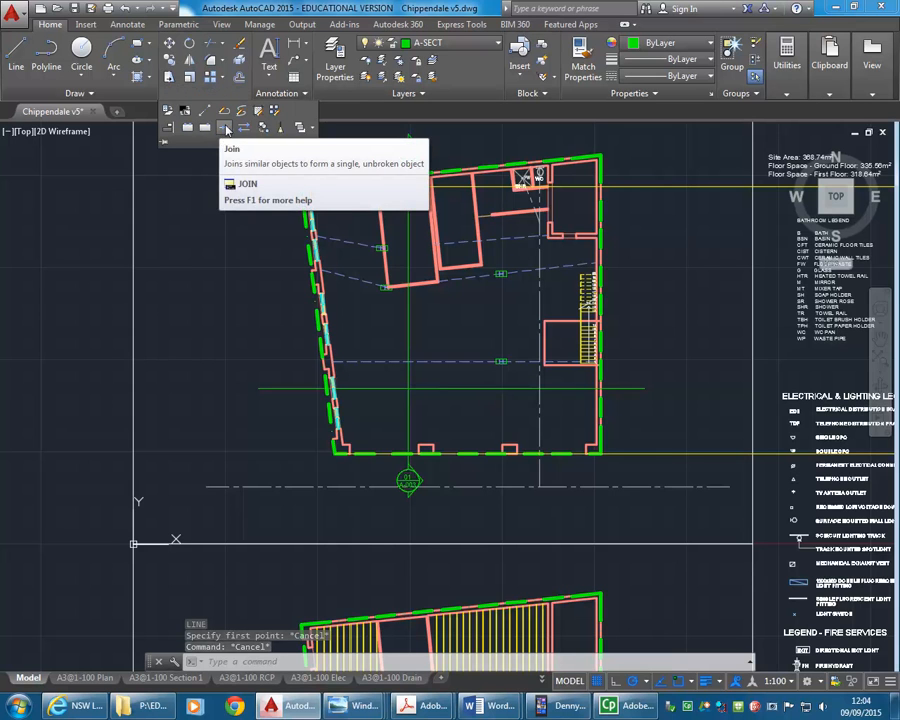
pyautogui.click(189, 131)
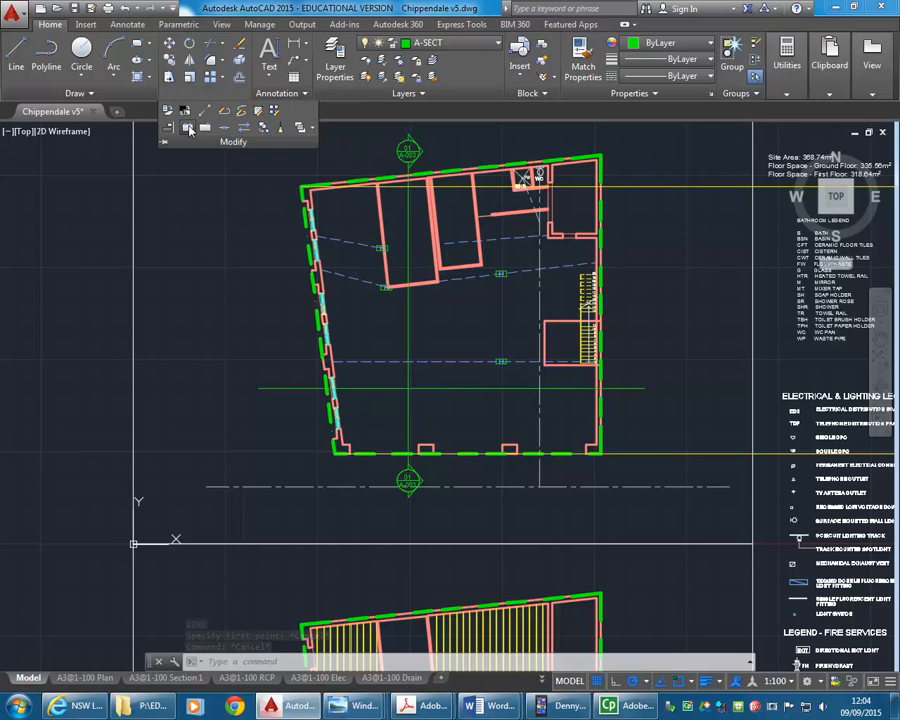
pyautogui.click(408, 192)
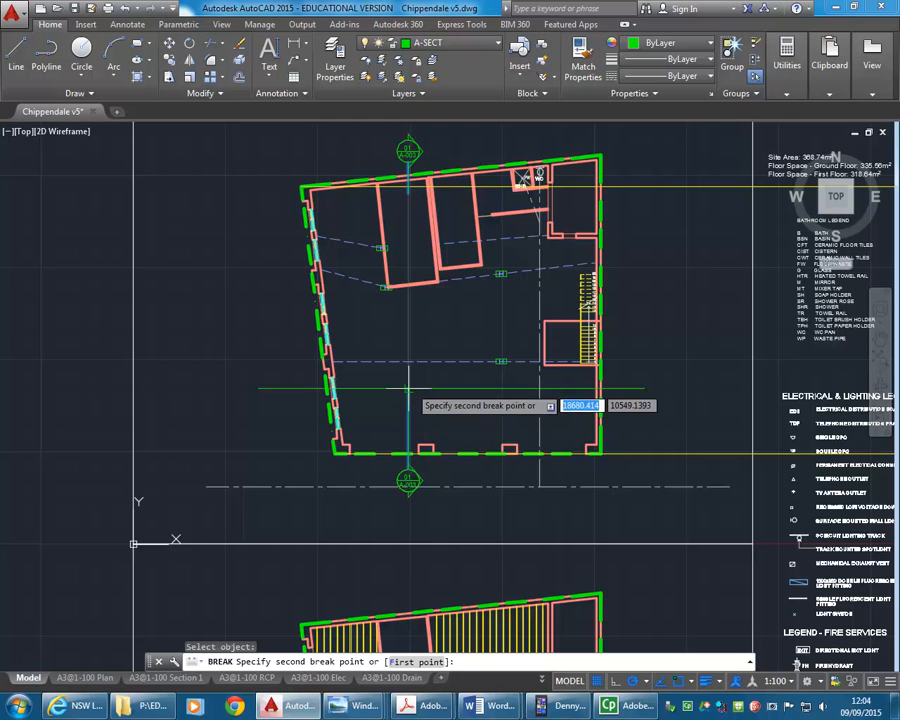
pyautogui.press('Return')
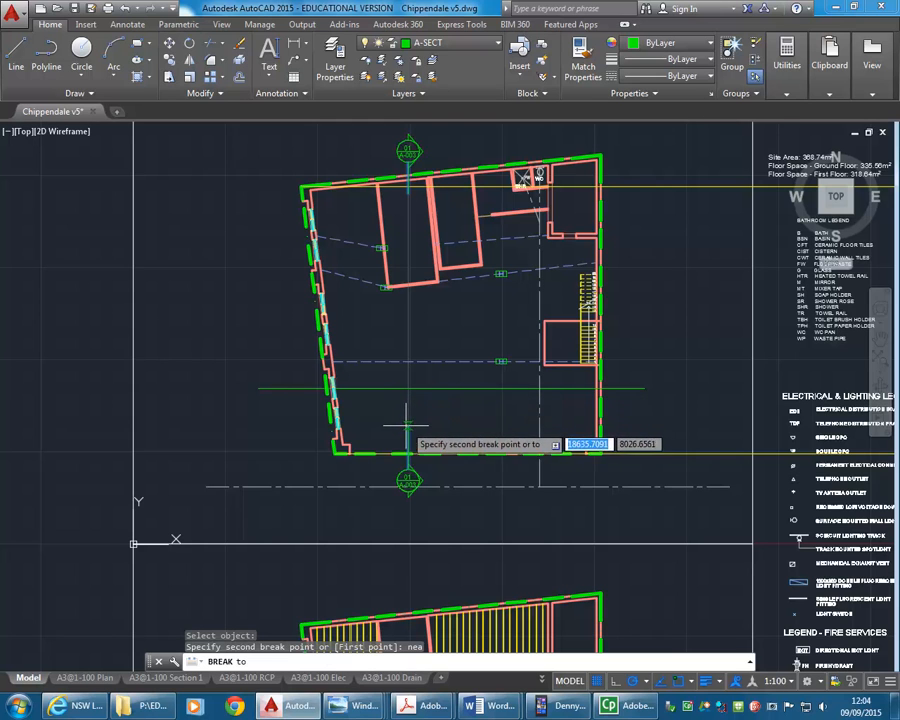
pyautogui.click(407, 425)
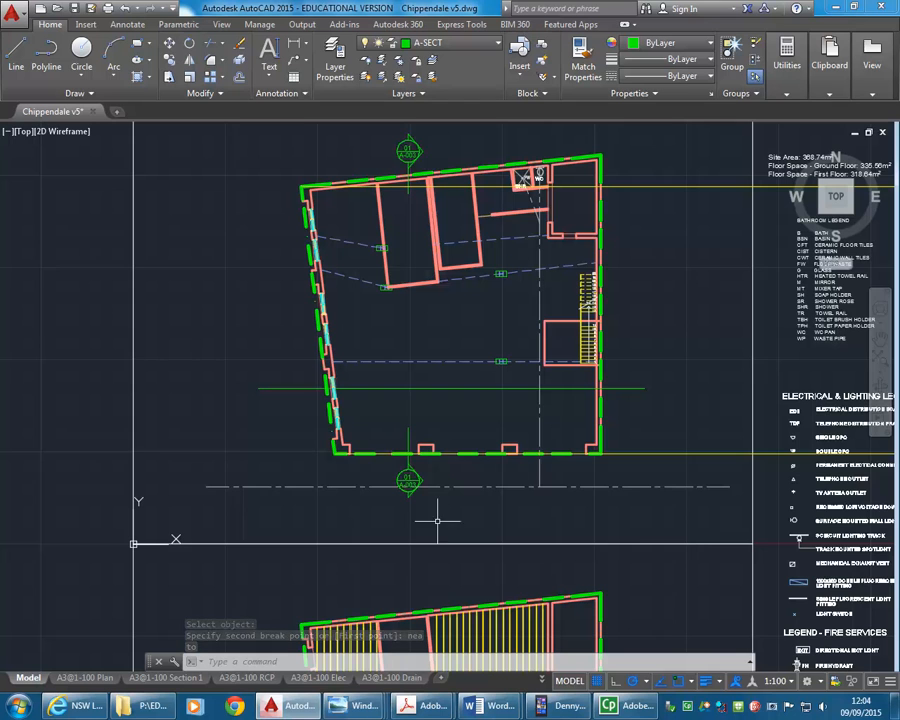
# Copy the lower marker's circle, arrow and short stub, without its texts, to the right end of the horizontal section line.
pyautogui.scroll(8, 408, 480)
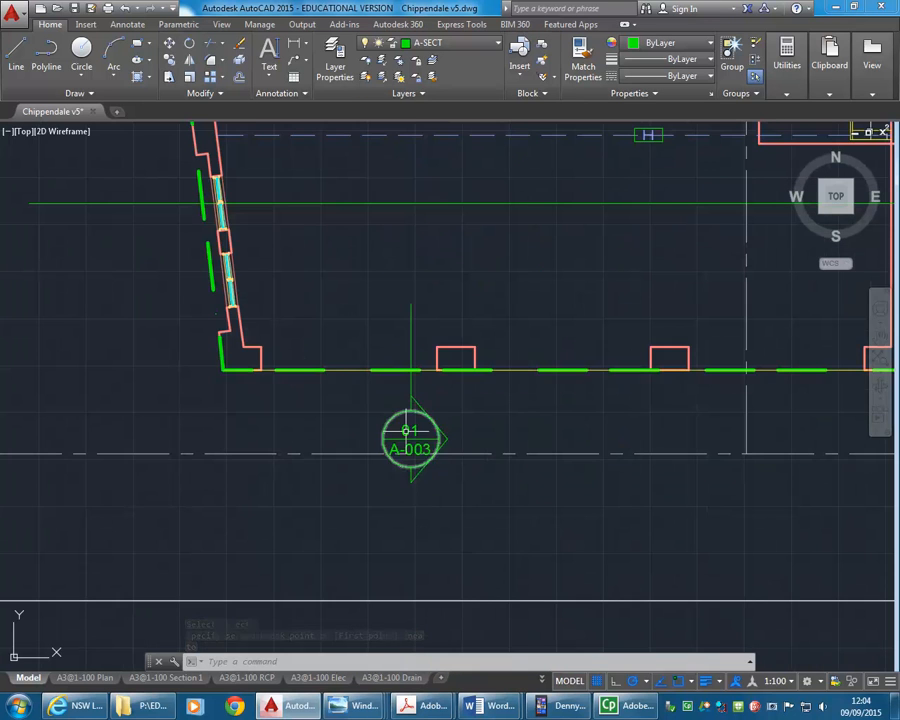
pyautogui.click(398, 373)
pyautogui.click(528, 624)
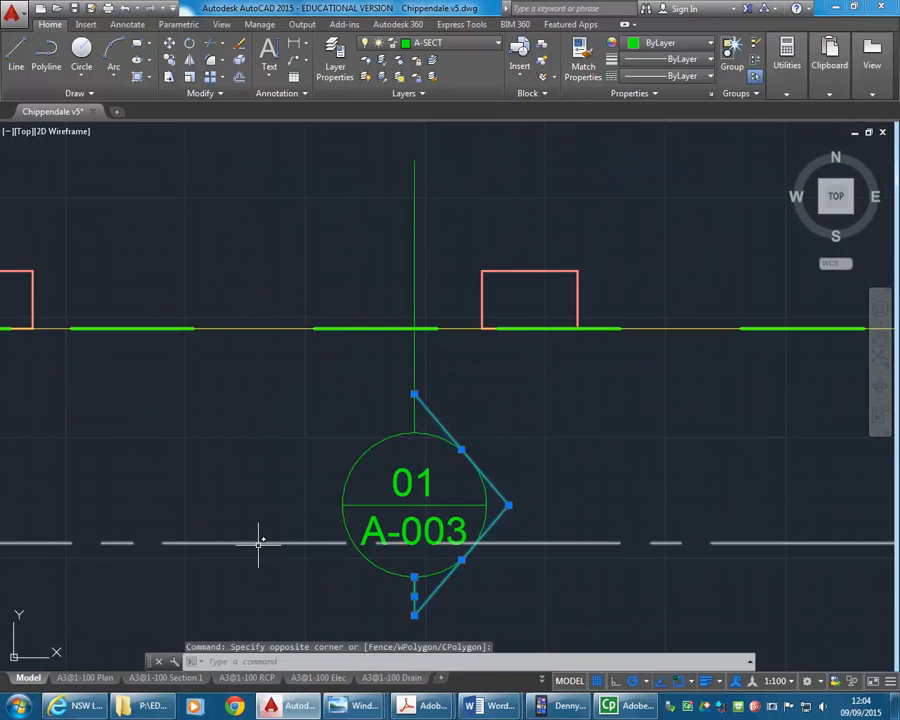
pyautogui.click(377, 430)
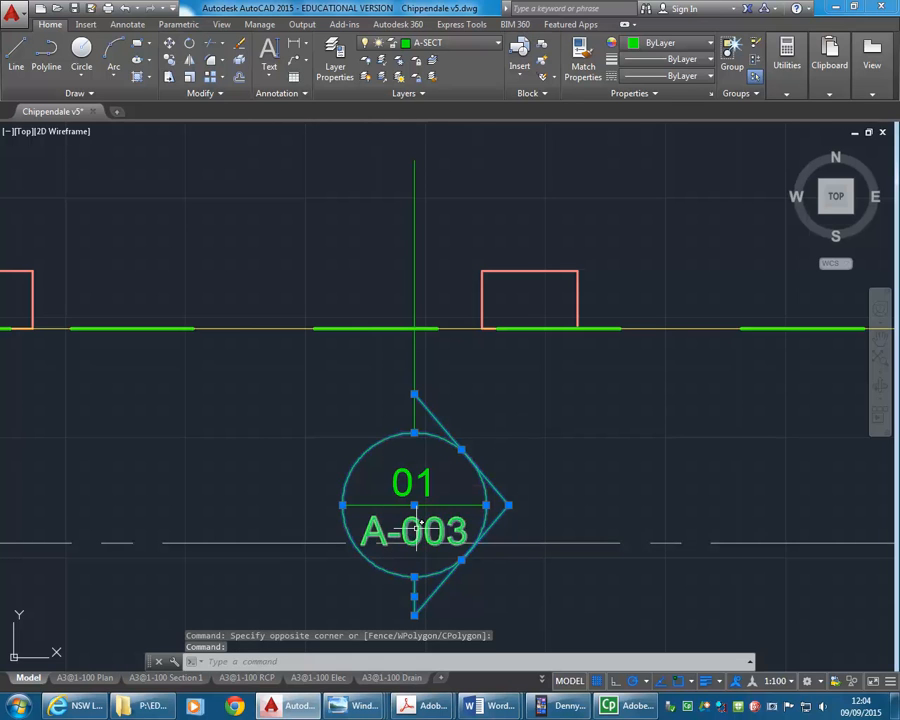
pyautogui.click(169, 60)
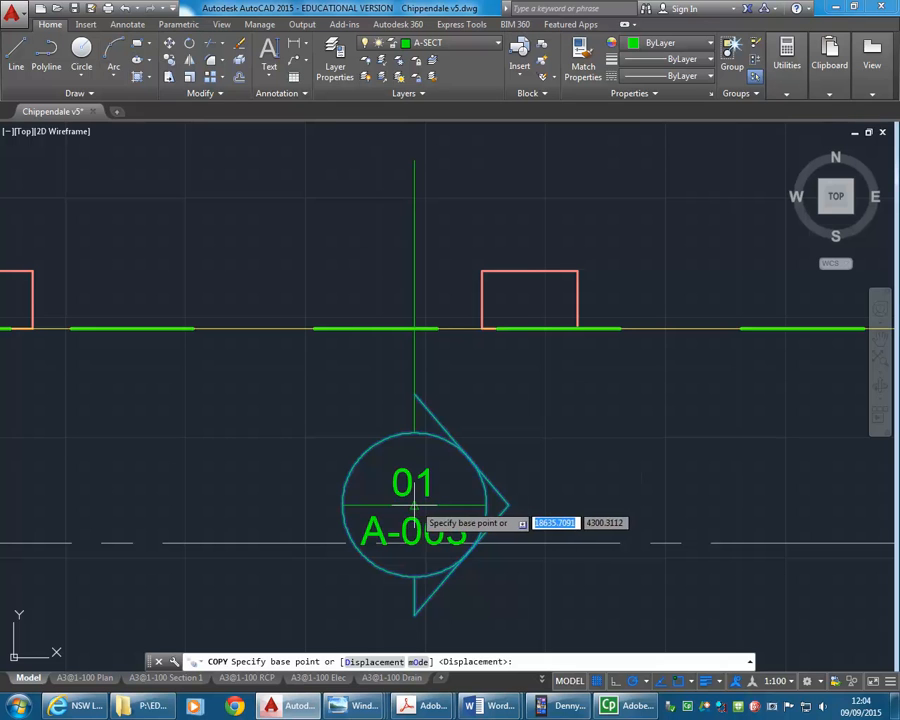
pyautogui.click(414, 432)
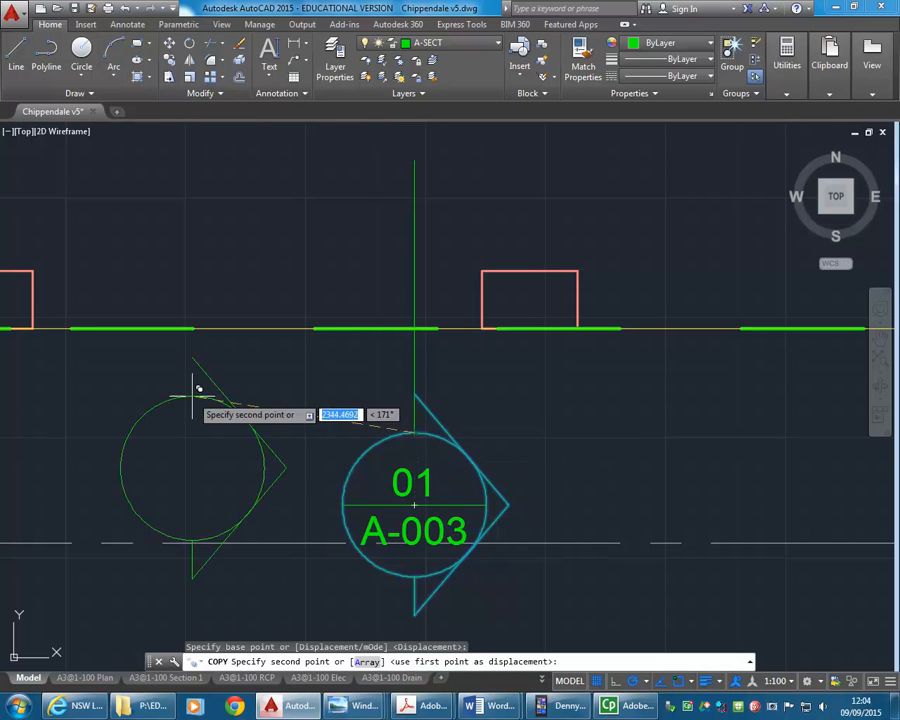
pyautogui.scroll(-2, 196, 397)
pyautogui.moveTo(238, 404); pyautogui.dragTo(396, 424, button='middle')
pyautogui.moveTo(293, 385); pyautogui.dragTo(444, 488, button='middle')
pyautogui.scroll(-2, 265, 383)
pyautogui.moveTo(265, 383); pyautogui.dragTo(370, 474, button='middle')
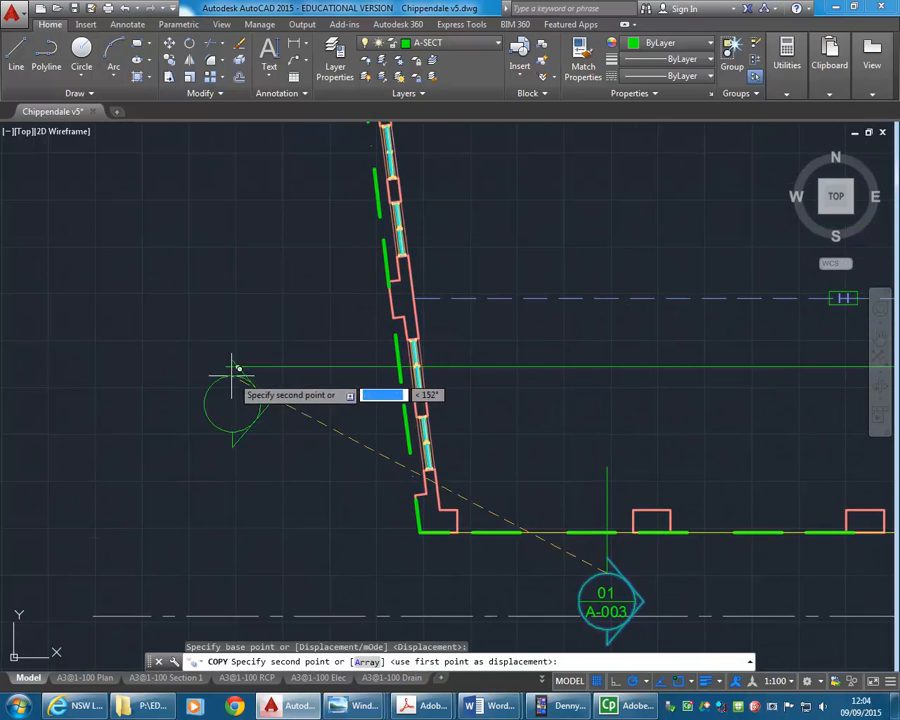
pyautogui.scroll(2, 229, 372)
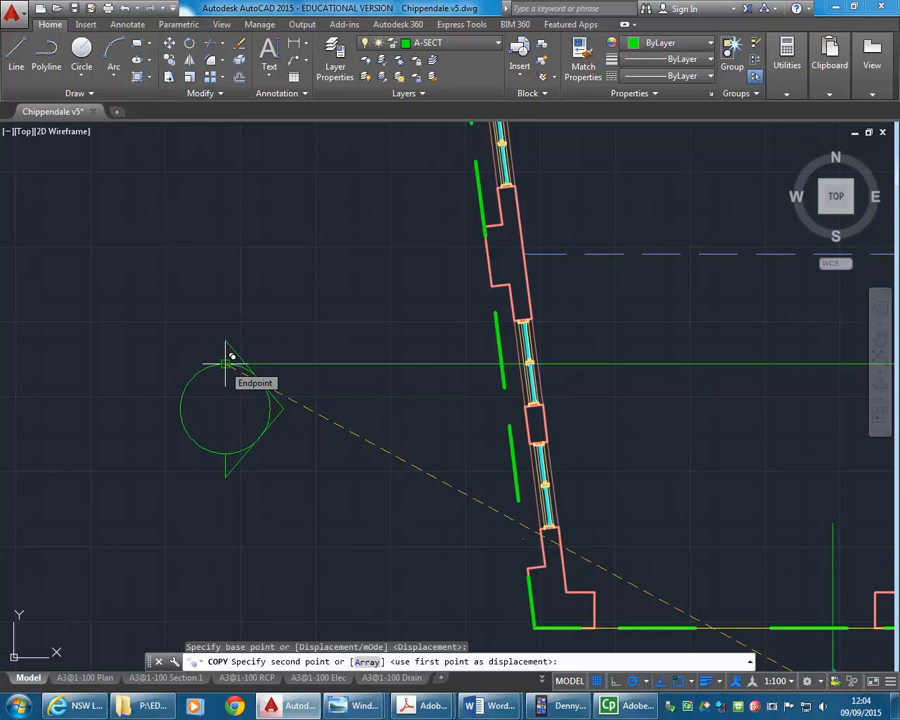
pyautogui.scroll(-6, 492, 423)
pyautogui.moveTo(763, 402); pyautogui.dragTo(400, 376, button='middle')
pyautogui.scroll(4, 403, 373)
pyautogui.scroll(3, 466, 372)
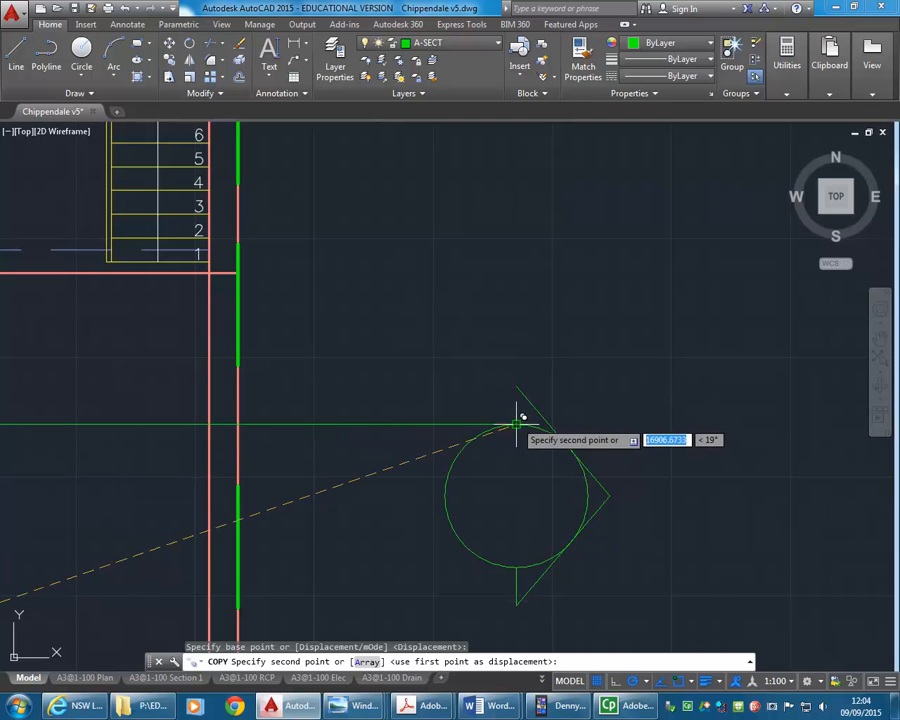
pyautogui.click(518, 413)
pyautogui.press('Return')
# Rotate the copied marker 90° about the right end of the horizontal section line so its arrow points up.
pyautogui.click(360, 302)
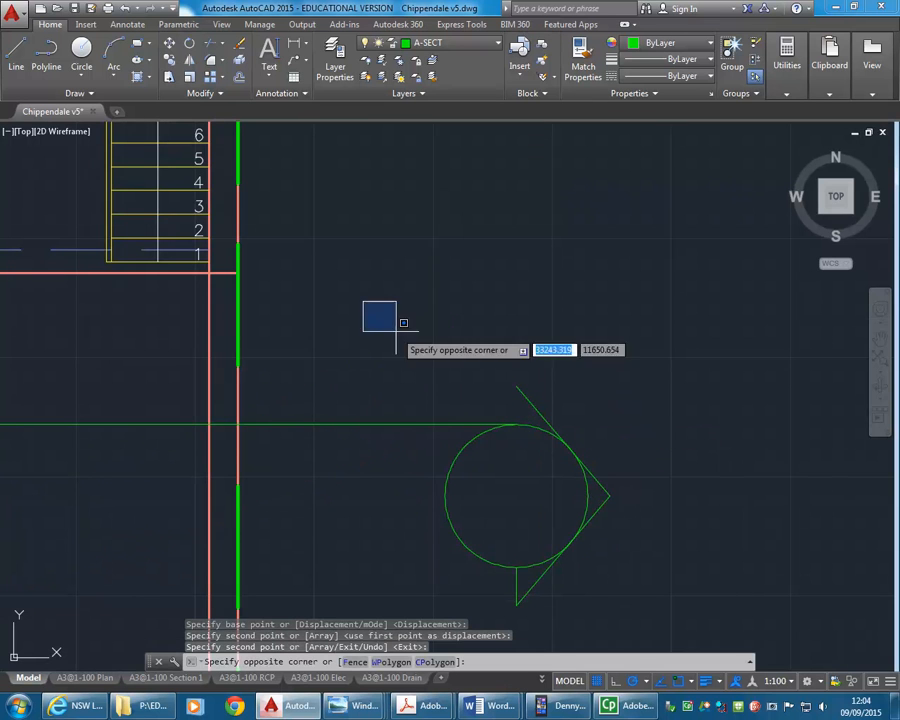
pyautogui.scroll(-2, 491, 406)
pyautogui.click(569, 481)
pyautogui.scroll(2, 434, 328)
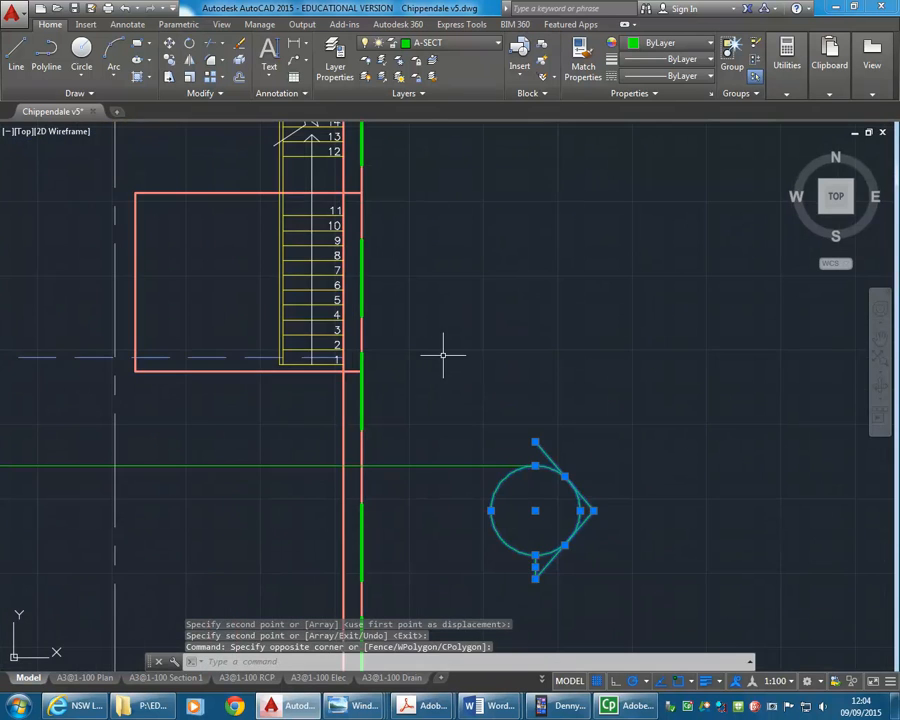
pyautogui.click(190, 46)
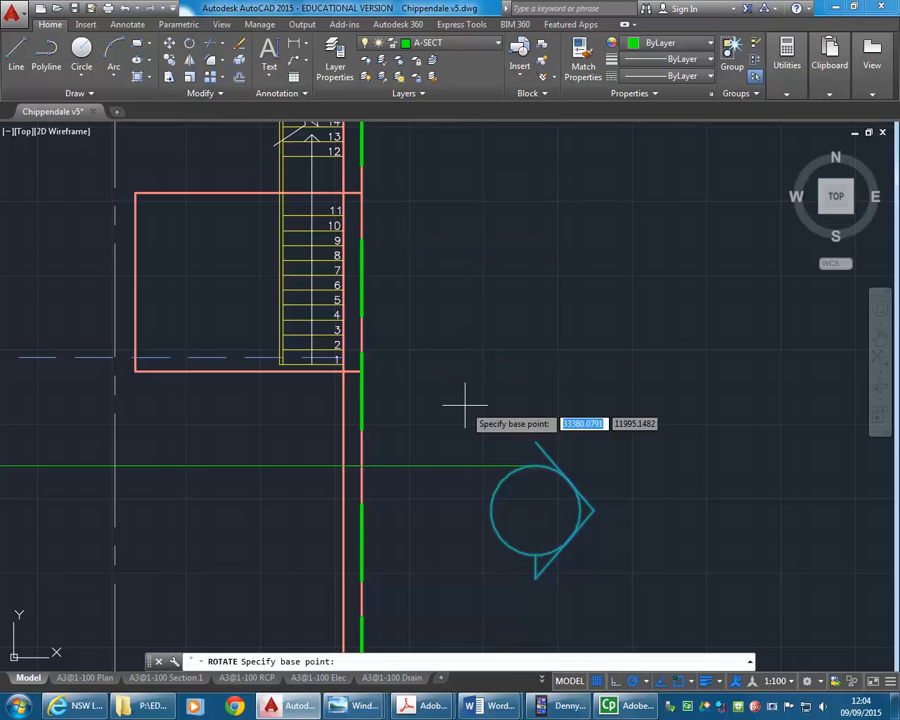
pyautogui.click(535, 511)
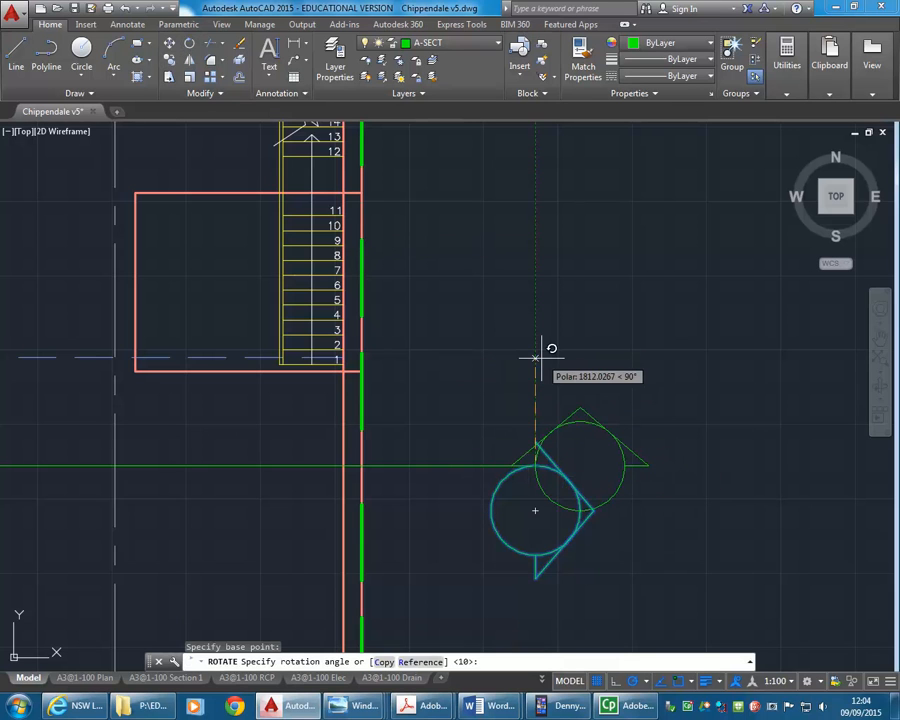
pyautogui.press('Escape')
# Delete the short stub line between the rotated marker's circle and the right tip of its arrow.
pyautogui.click(488, 465)
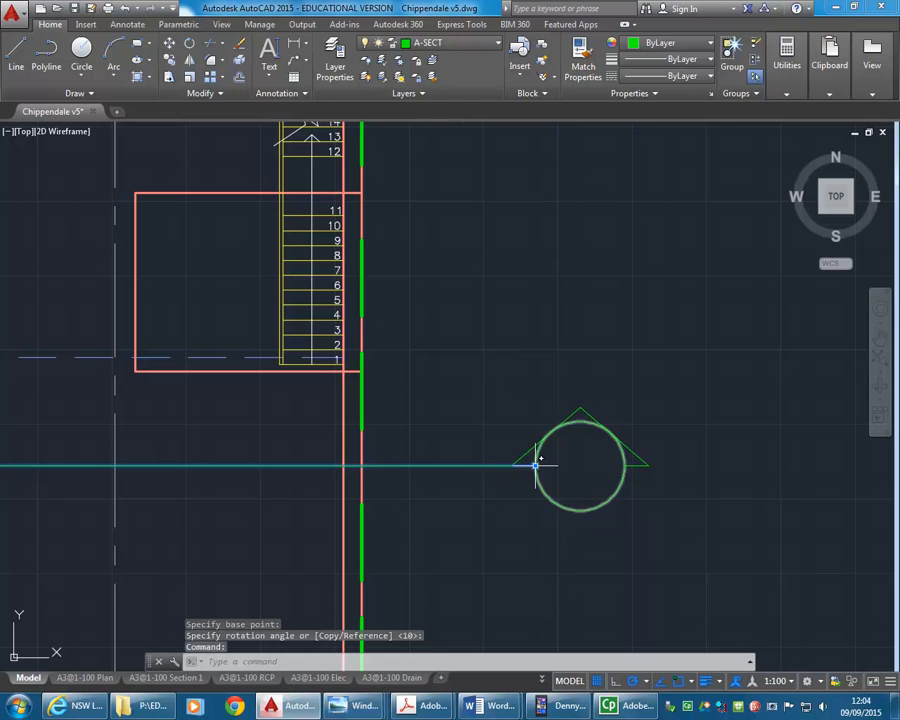
pyautogui.click(535, 465)
pyautogui.press('Escape')
pyautogui.click(635, 466)
pyautogui.press('Escape')
pyautogui.press('Escape')
pyautogui.click(635, 466)
pyautogui.press('Delete')
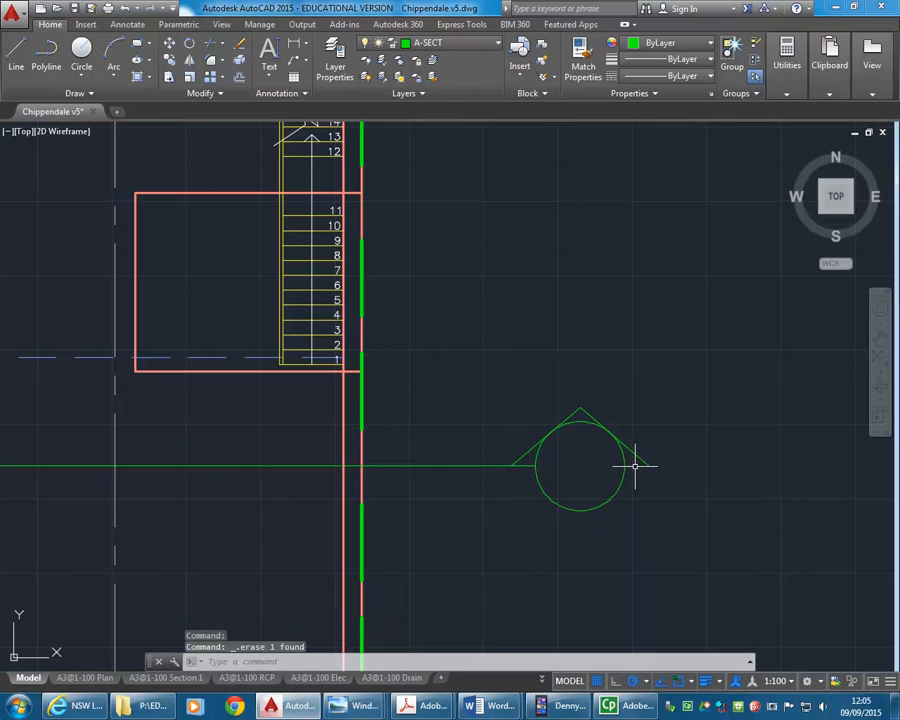
# Fillet the horizontal section line with the arrow's right side so the line runs through the circle to the arrow's tip.
pyautogui.write('f')
pyautogui.press('Return')
pyautogui.click(530, 466)
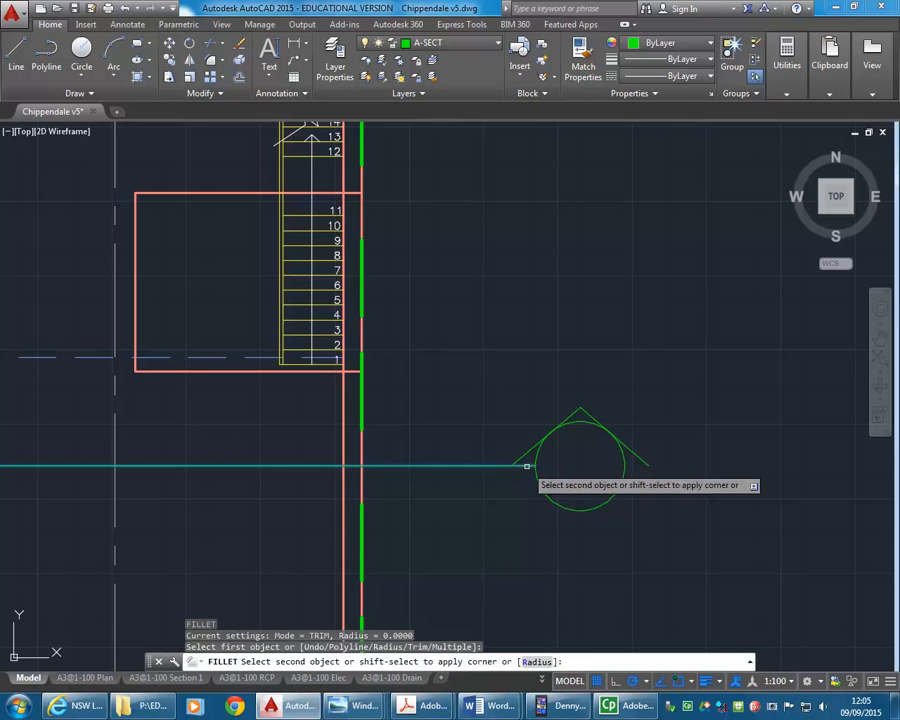
pyautogui.click(640, 461)
# Stretch the marker and the end of the horizontal section line left, closer to the building's right wall.
pyautogui.write('s')
pyautogui.press('Return')
pyautogui.click(717, 327)
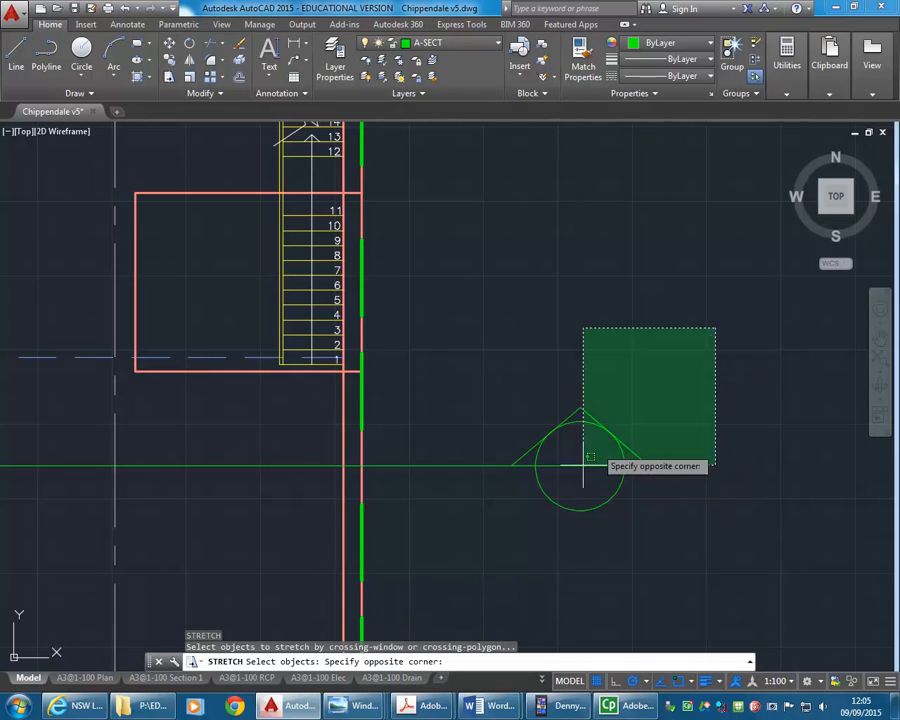
pyautogui.click(585, 466)
pyautogui.press('Return')
pyautogui.click(573, 557)
pyautogui.click(461, 557)
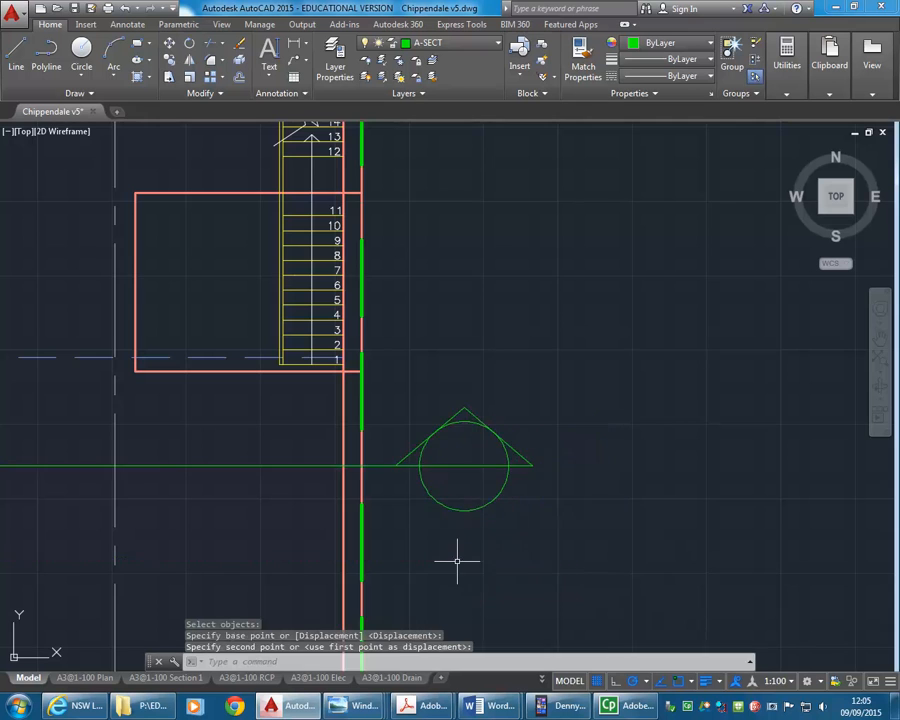
pyautogui.scroll(-3, 458, 562)
pyautogui.scroll(3, 420, 460)
pyautogui.click(423, 380)
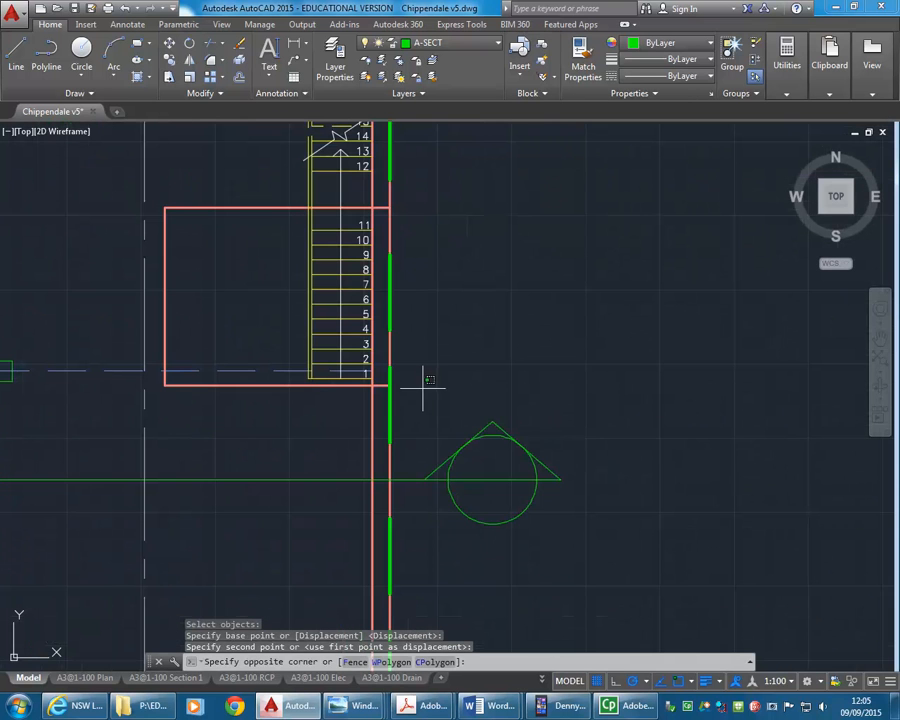
pyautogui.click(622, 584)
pyautogui.click(170, 60)
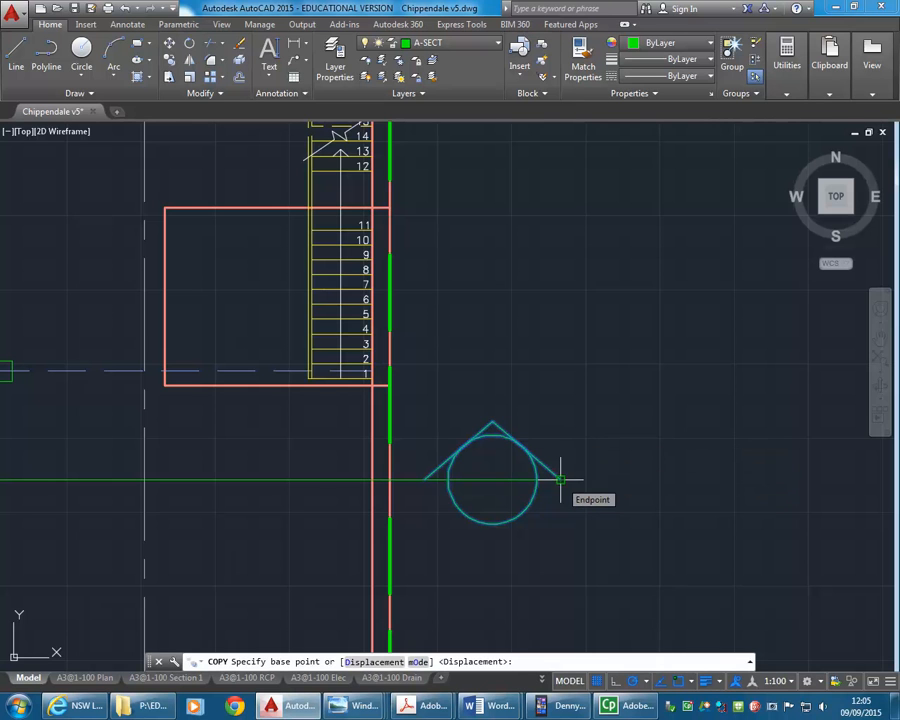
pyautogui.press('Escape')
# Mirror the right-hand section marker about a vertical line through the horizontal section line's midpoint, keeping the original.
pyautogui.click(408, 374)
pyautogui.click(472, 438)
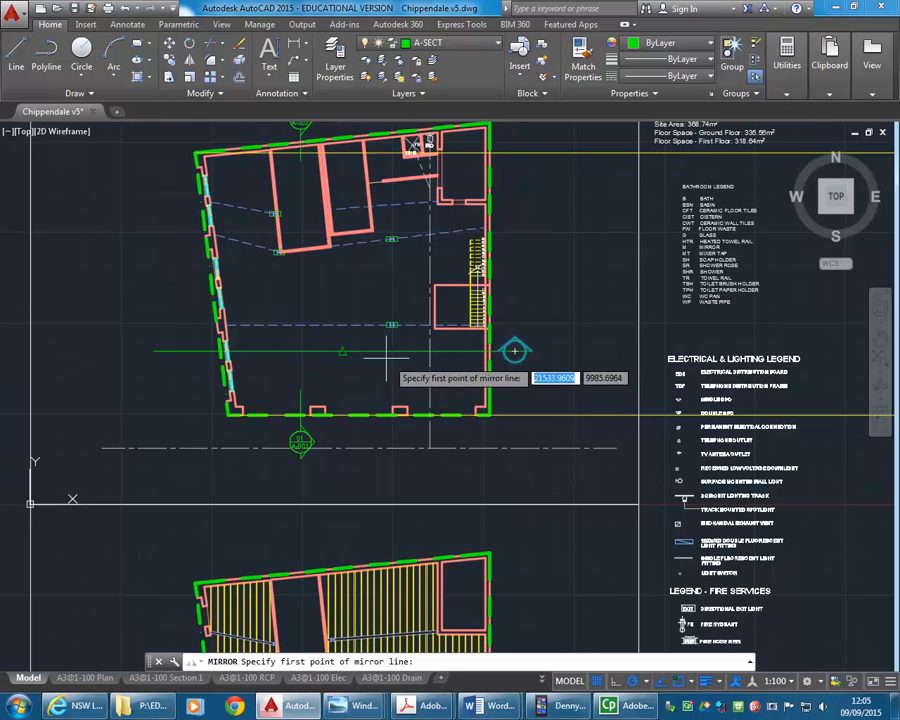
pyautogui.click(343, 352)
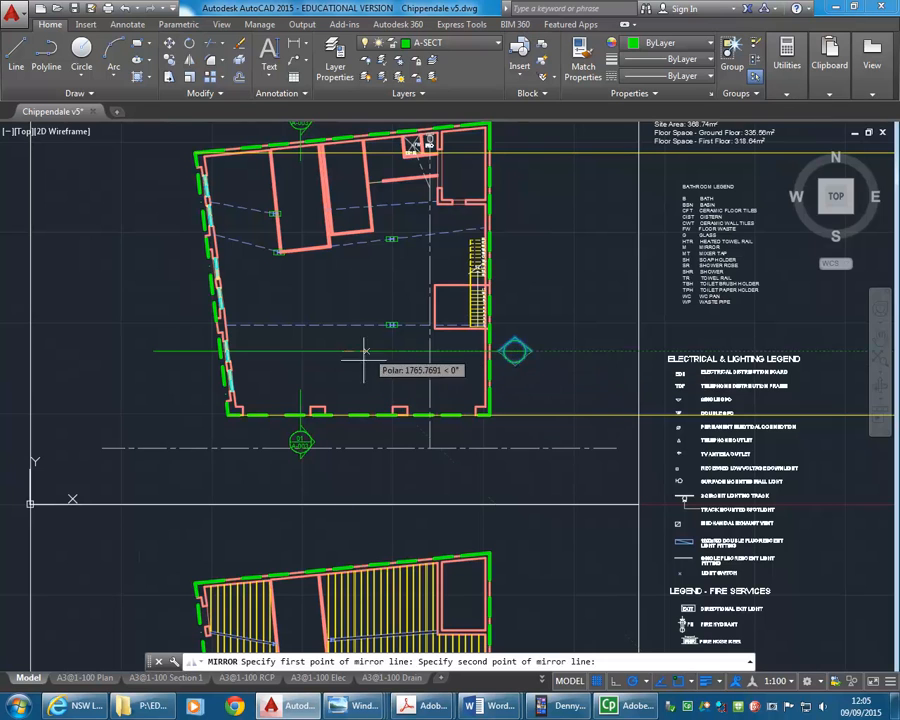
pyautogui.click(343, 383)
pyautogui.rightClick(344, 386)
pyautogui.click(370, 392)
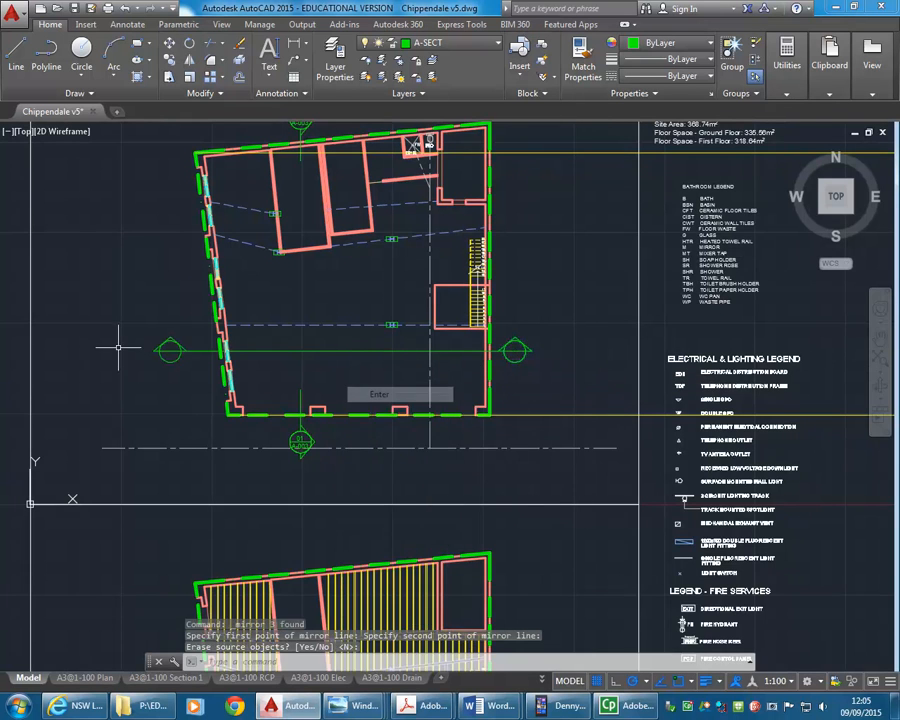
# Stretch the mirrored marker and the left end of the horizontal section line right, closer to the building's left wall.
pyautogui.scroll(4, 120, 337)
pyautogui.write('s')
pyautogui.press('Return')
pyautogui.click(311, 307)
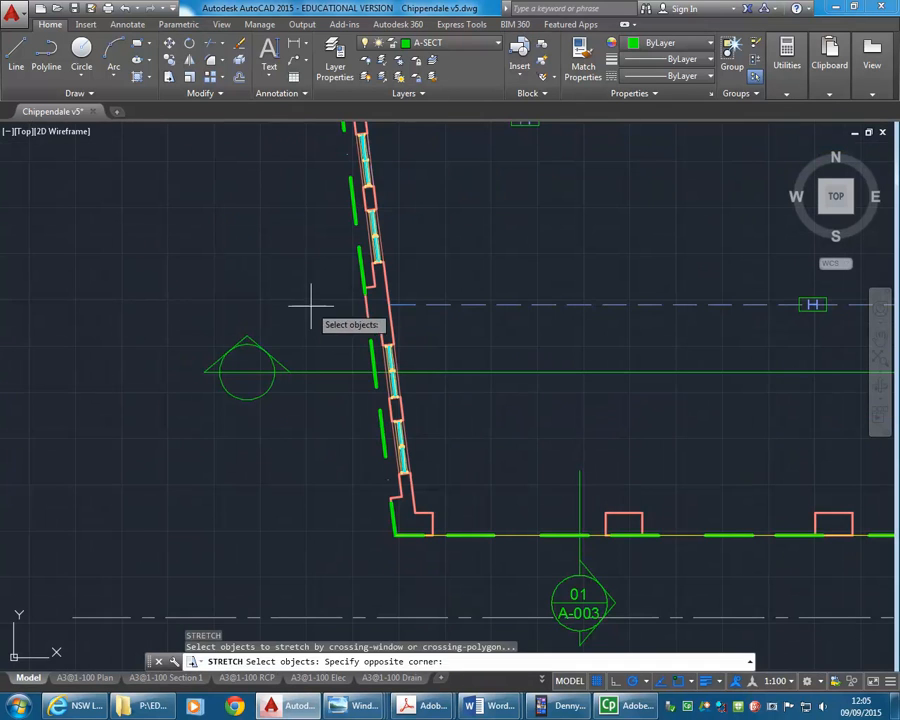
pyautogui.click(172, 425)
pyautogui.rightClick(176, 427)
pyautogui.click(202, 438)
pyautogui.click(263, 438)
pyautogui.scroll(-2, 327, 388)
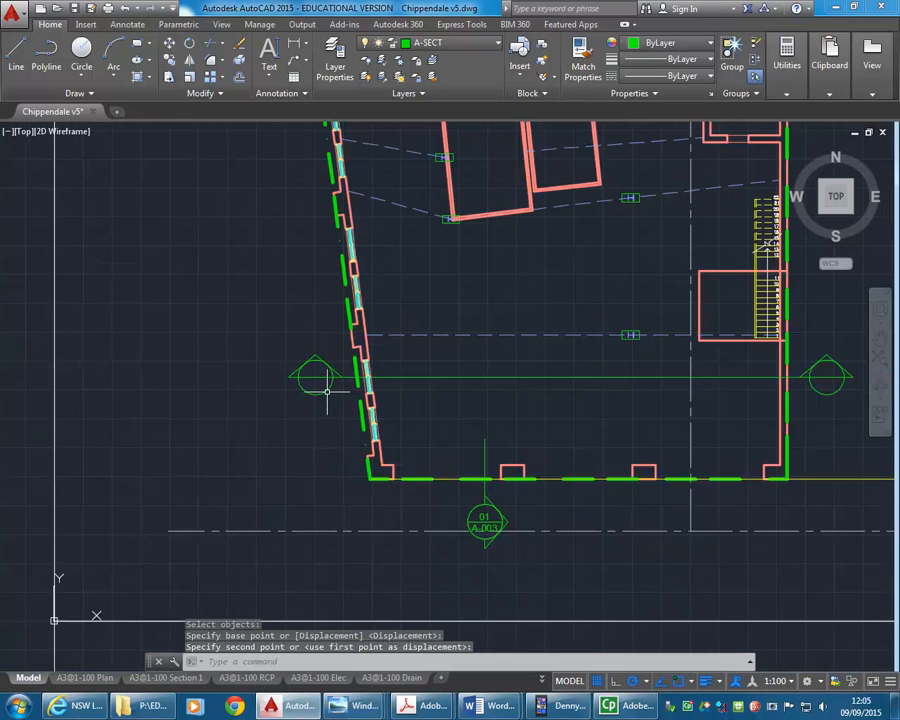
# Copy the 01 and A-003 texts from the lower marker's circle centre to the left marker's circle centre.
pyautogui.moveTo(517, 400); pyautogui.dragTo(447, 438, button='middle')
pyautogui.scroll(-2, 374, 428)
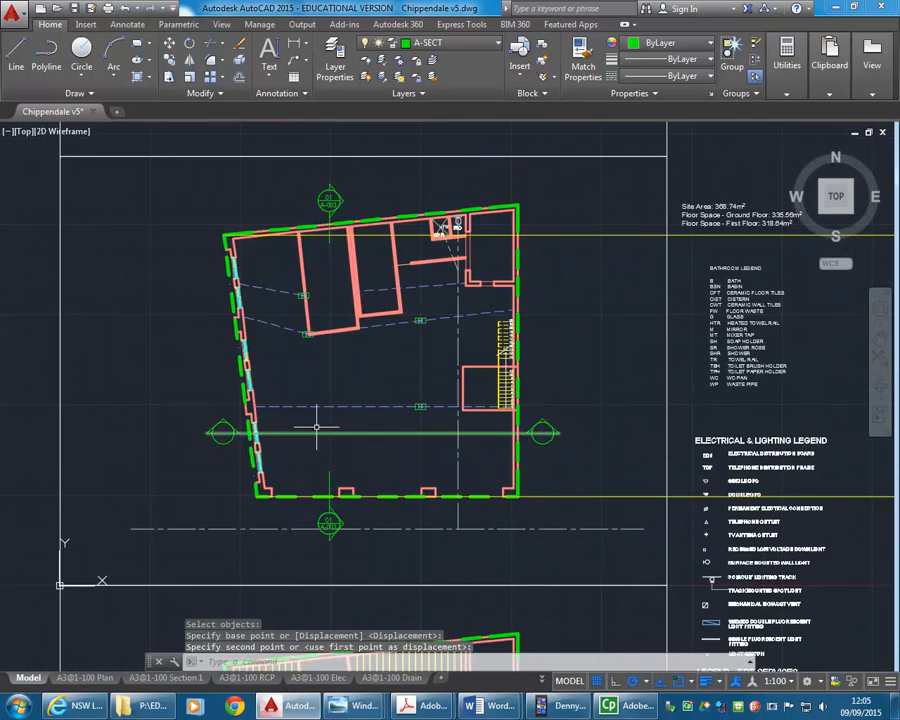
pyautogui.scroll(2, 315, 426)
pyautogui.scroll(4, 372, 495)
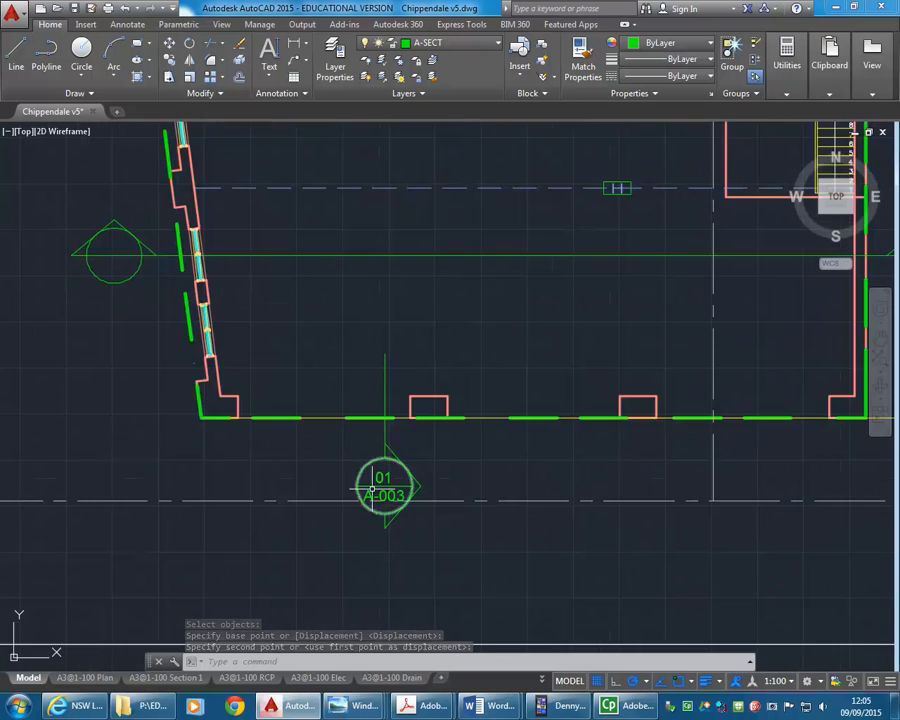
pyautogui.click(378, 472)
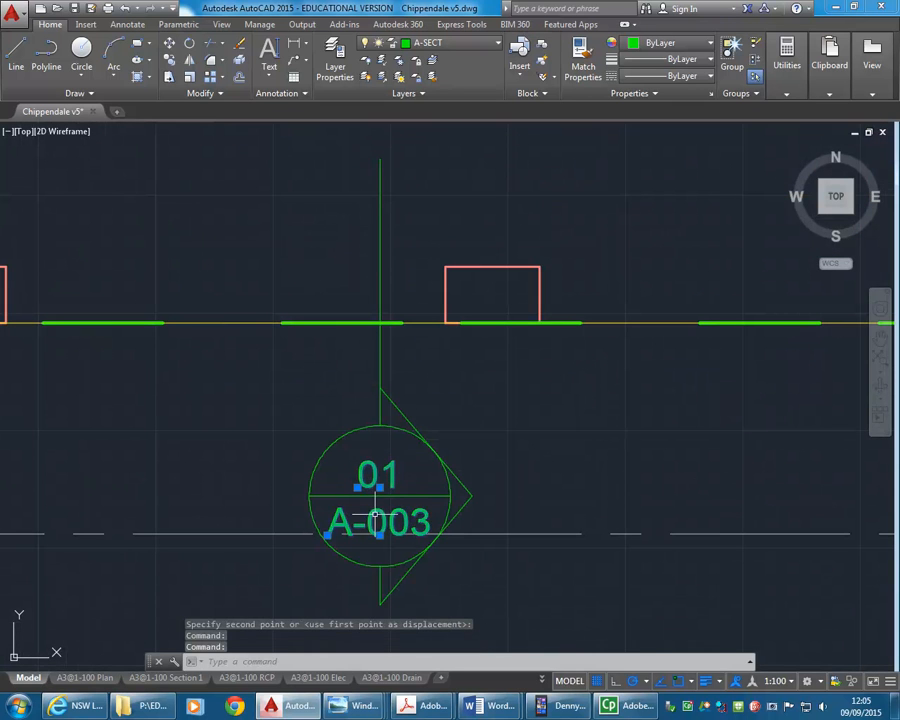
pyautogui.click(169, 59)
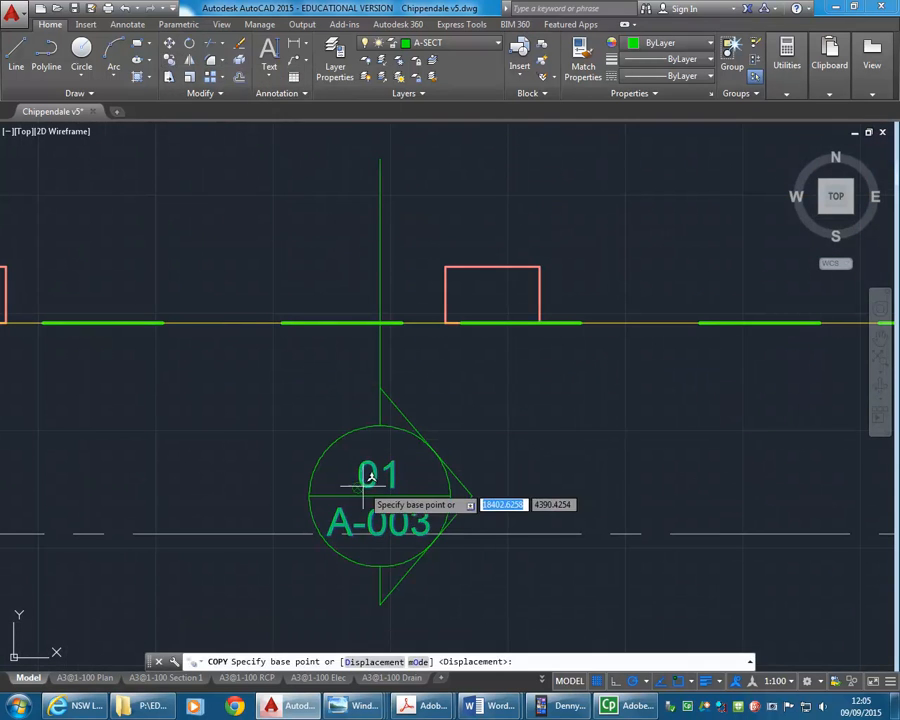
pyautogui.click(379, 493)
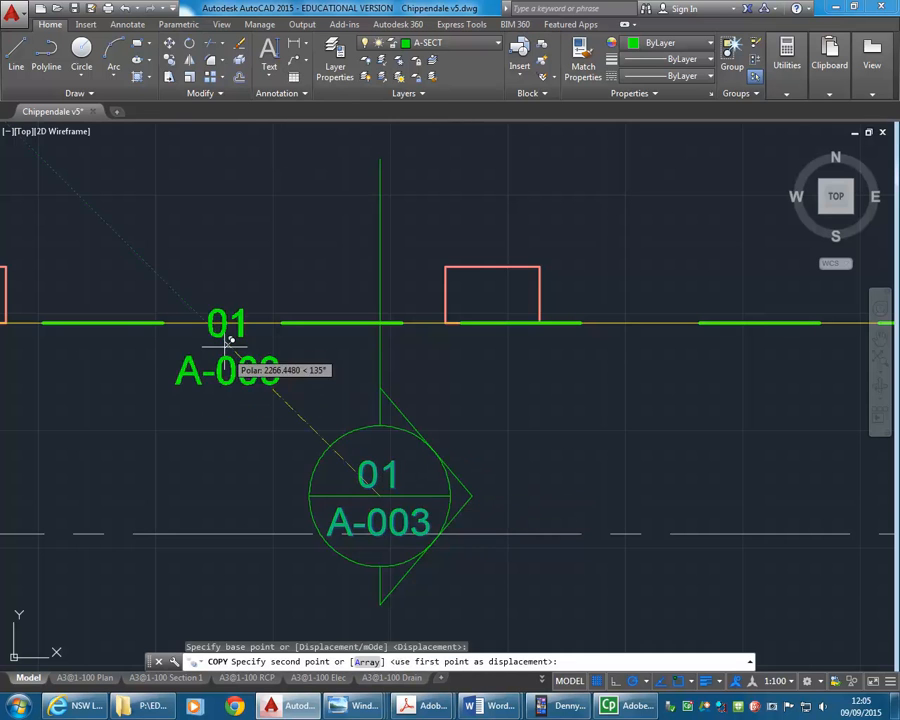
pyautogui.scroll(-5, 310, 364)
pyautogui.scroll(3, 264, 290)
pyautogui.scroll(2, 265, 290)
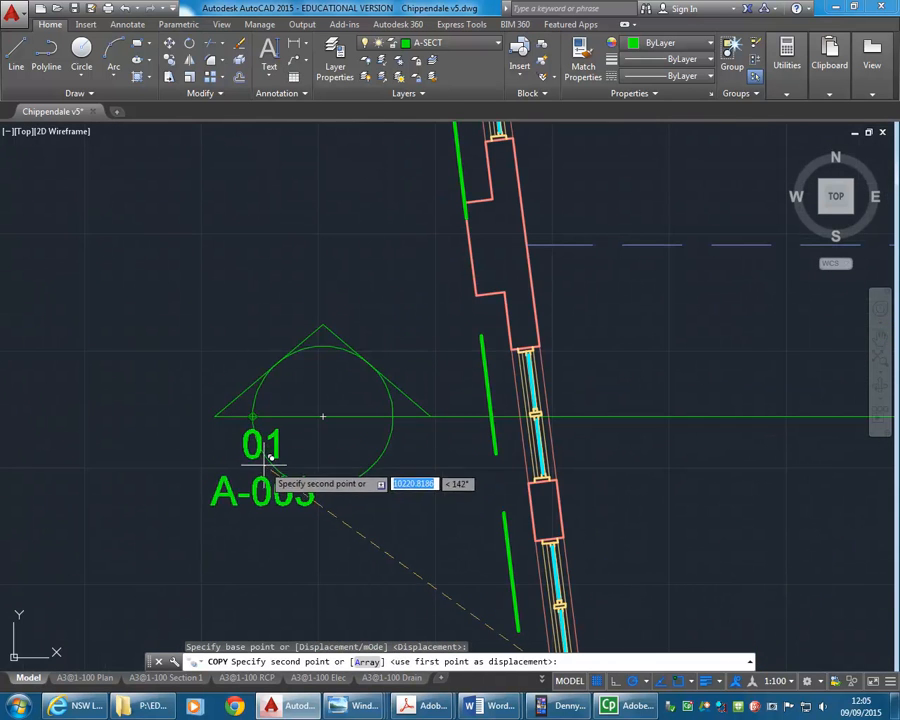
pyautogui.click(325, 412)
pyautogui.press('Return')
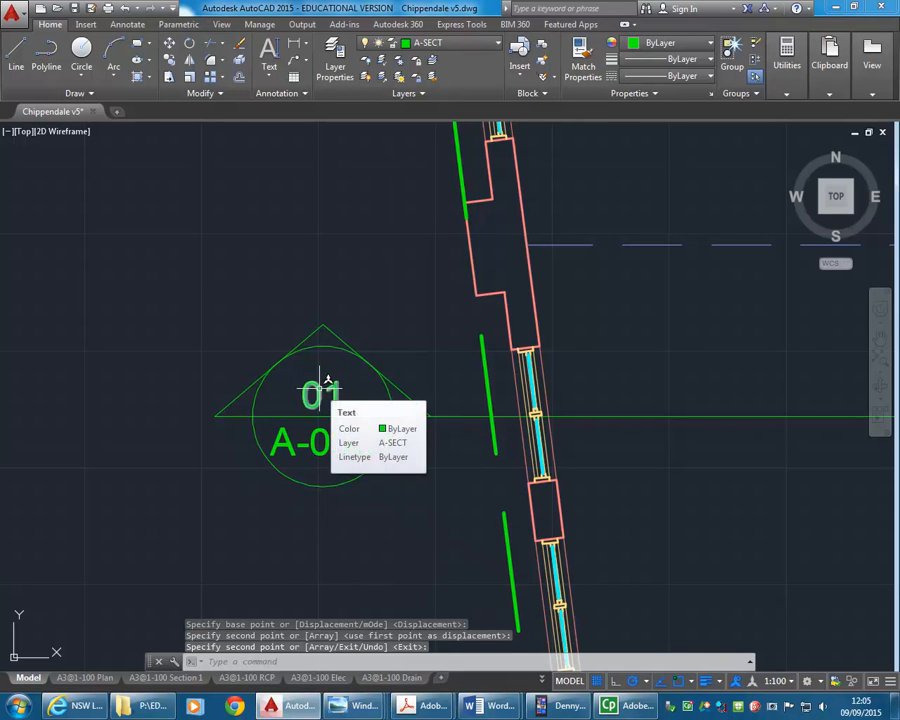
# Change the left marker's sheet reference text to A-004.
pyautogui.doubleClick(338, 456)
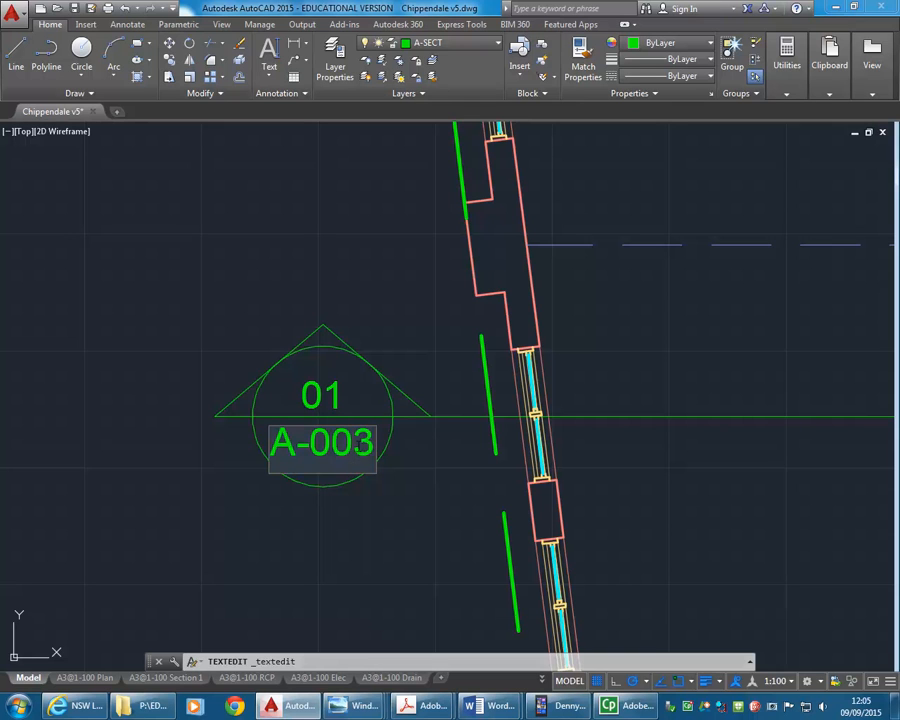
pyautogui.write('4')
pyautogui.click(356, 516)
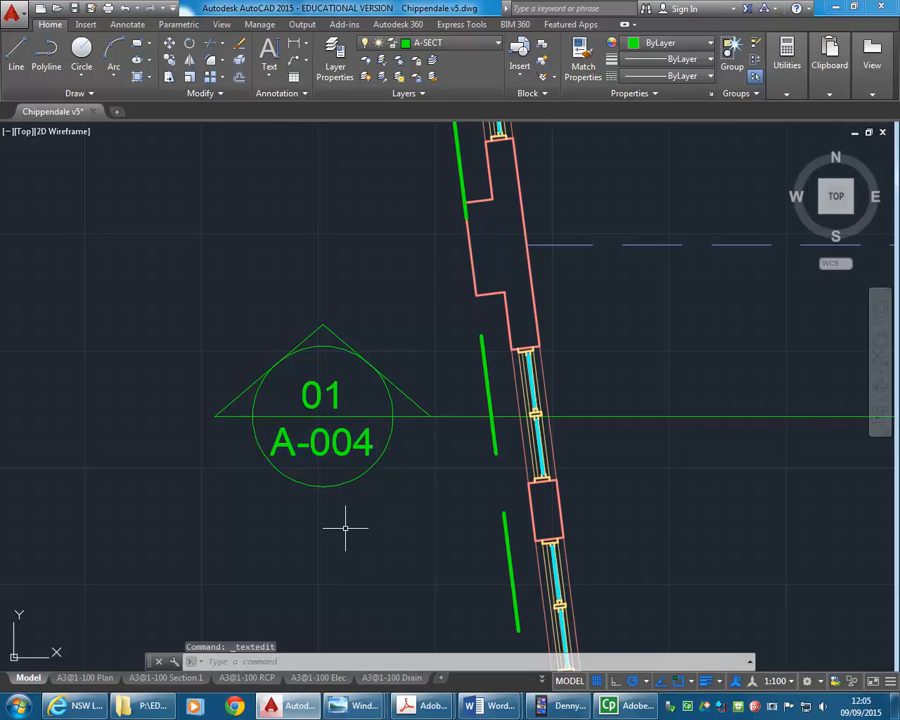
# Copy the 01 and A-004 texts from the left marker's circle centre to the right marker's circle centre.
pyautogui.click(334, 435)
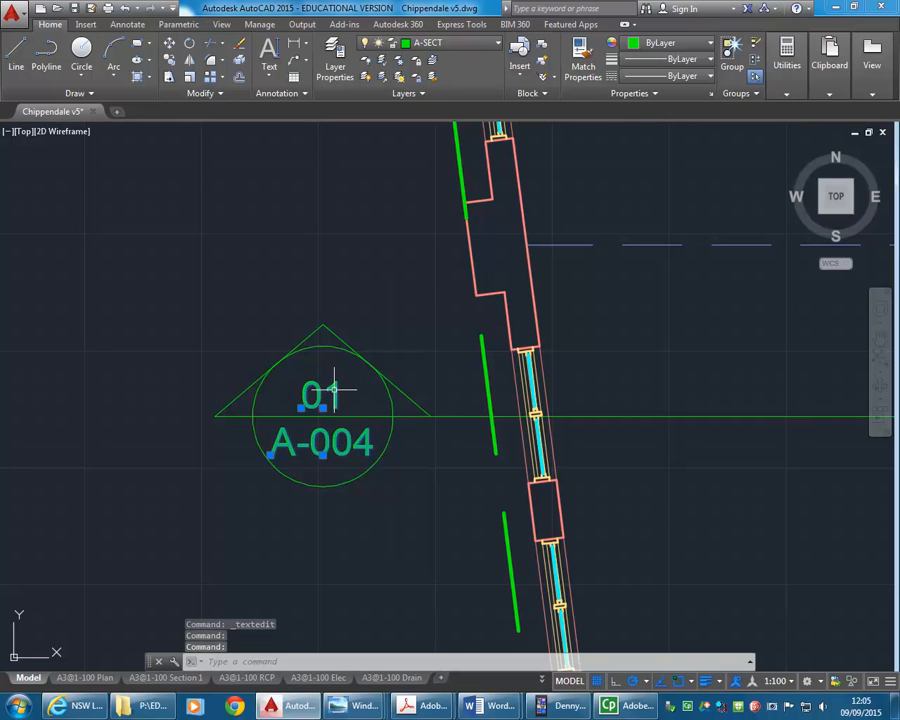
pyautogui.click(170, 60)
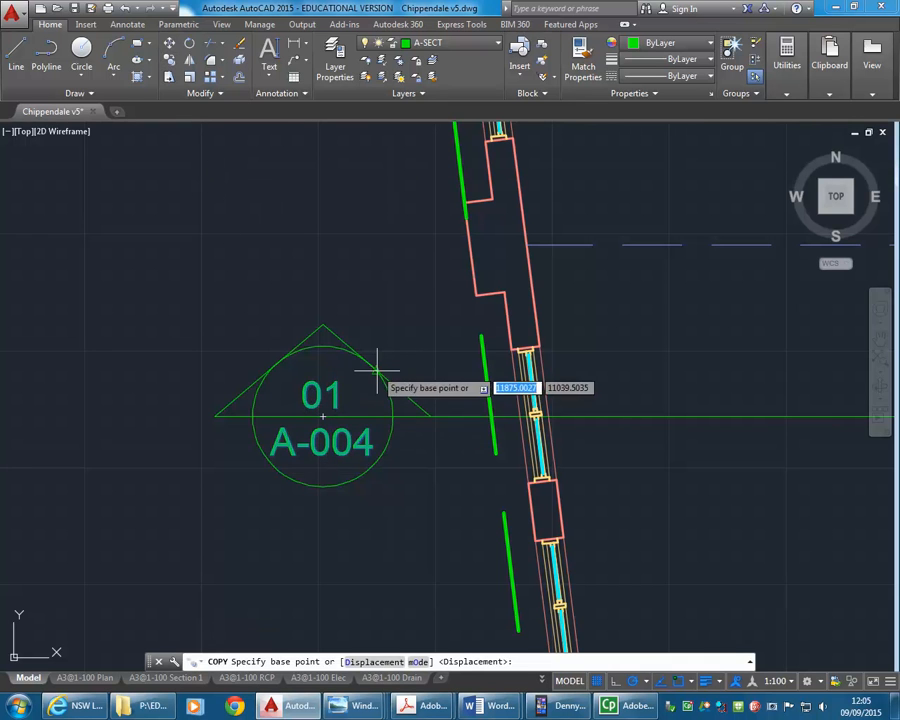
pyautogui.click(322, 415)
pyautogui.scroll(-3, 465, 343)
pyautogui.scroll(-5, 457, 352)
pyautogui.scroll(3, 650, 342)
pyautogui.scroll(4, 745, 375)
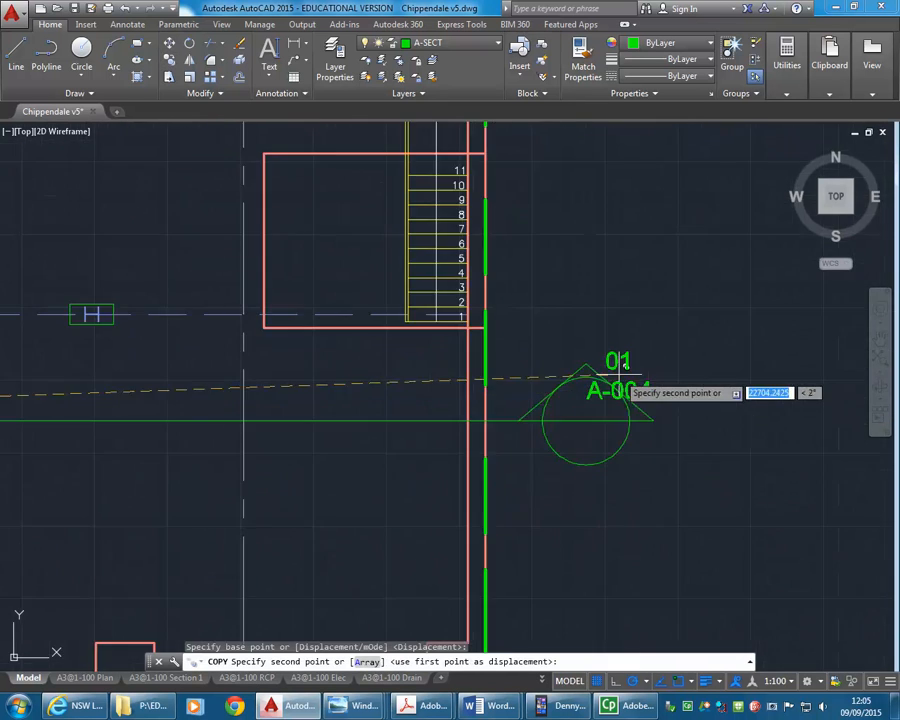
pyautogui.click(590, 420)
# Break the horizontal section line between a point just inside the left wall and a nearest-snapped point just inside the right wall.
pyautogui.scroll(-2, 386, 342)
pyautogui.moveTo(386, 342); pyautogui.dragTo(610, 334, button='middle')
pyautogui.scroll(-2, 610, 334)
pyautogui.moveTo(463, 328); pyautogui.dragTo(394, 354, button='middle')
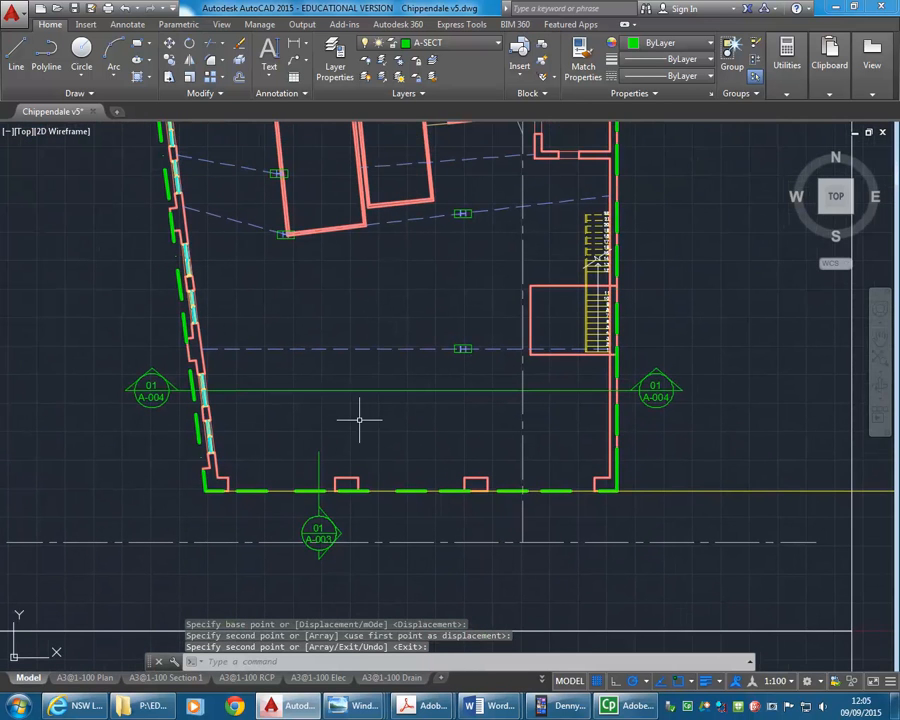
pyautogui.click(203, 93)
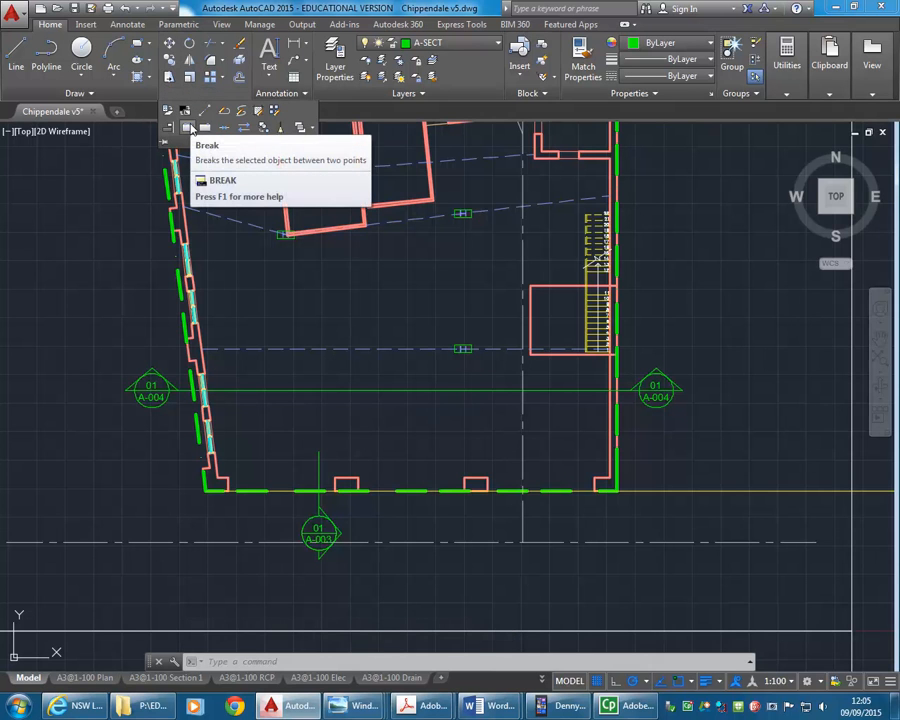
pyautogui.click(187, 128)
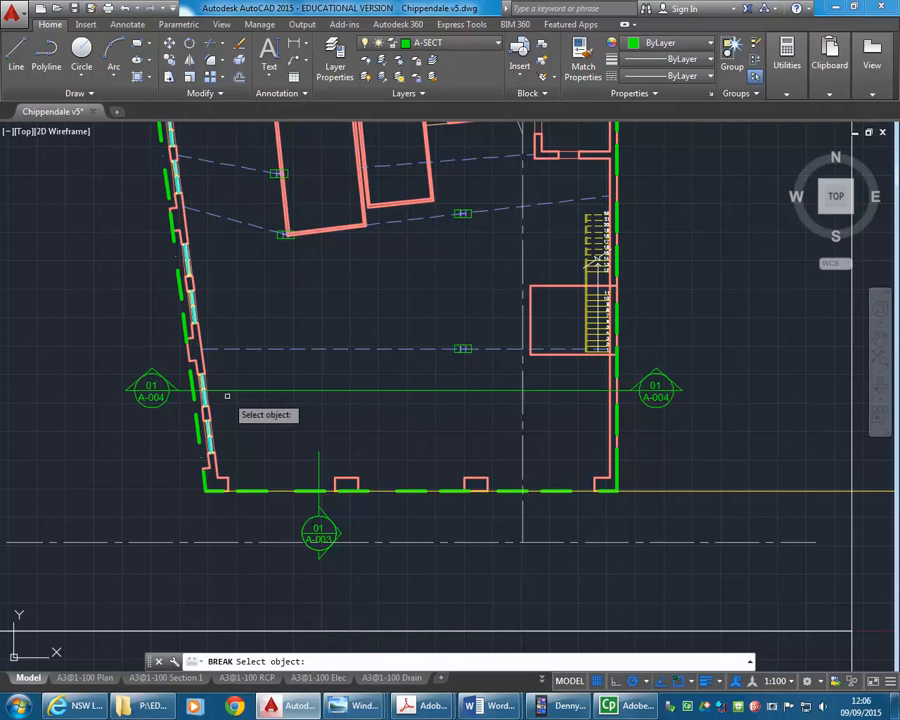
pyautogui.click(222, 391)
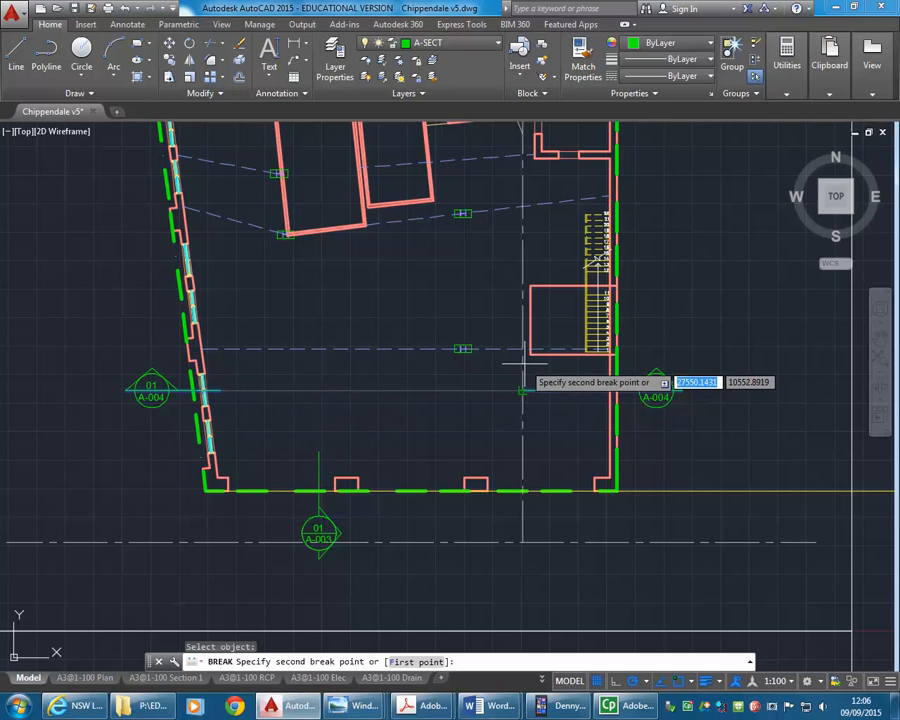
pyautogui.write('nea')
pyautogui.press('Return')
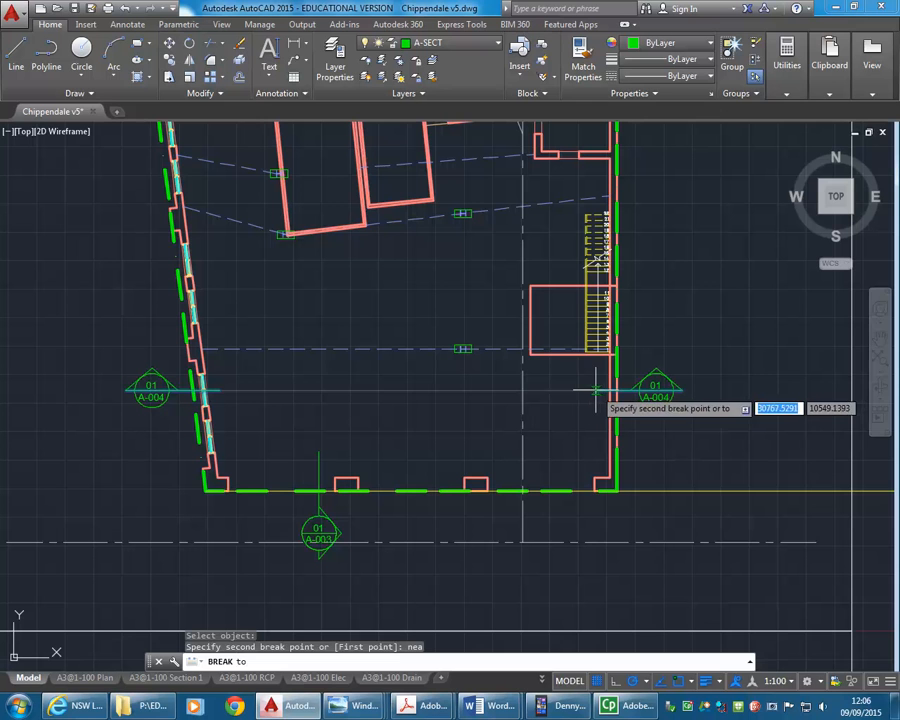
pyautogui.click(588, 392)
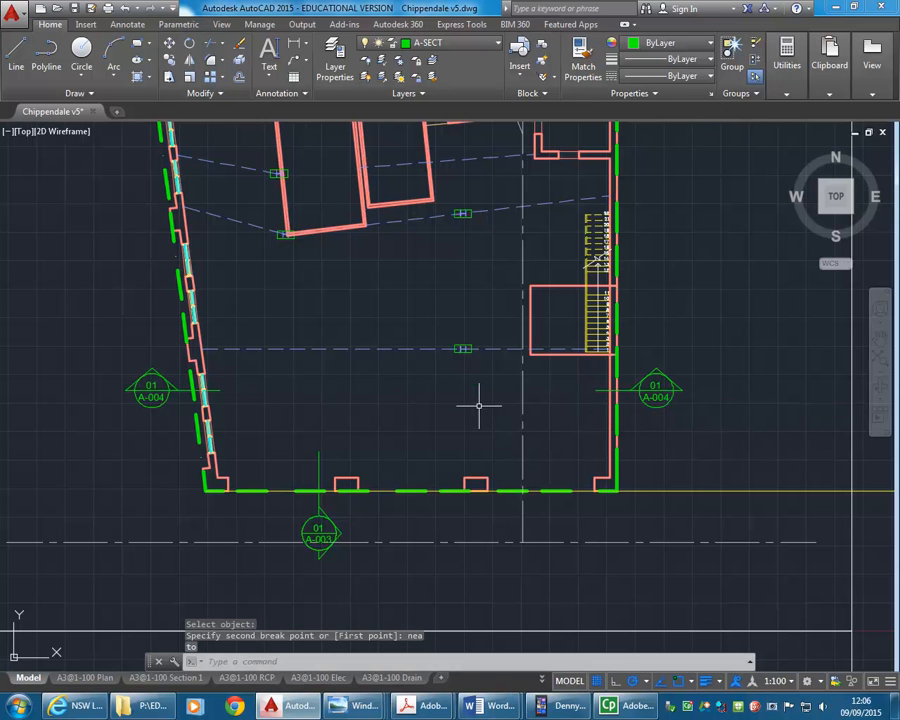
# Switch to the AS 1100.301 PDF in Adobe Acrobat and examine the example drawings after the cross-referencing conventions, down to the elevation and section.
pyautogui.scroll(-4, 438, 454)
pyautogui.scroll(2, 420, 507)
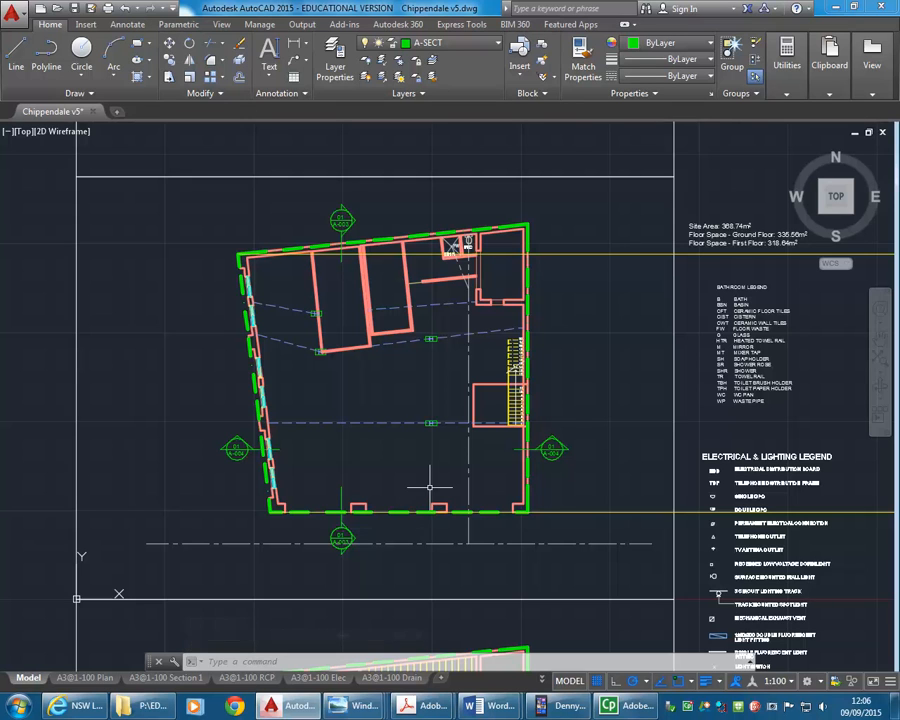
pyautogui.moveTo(373, 424)
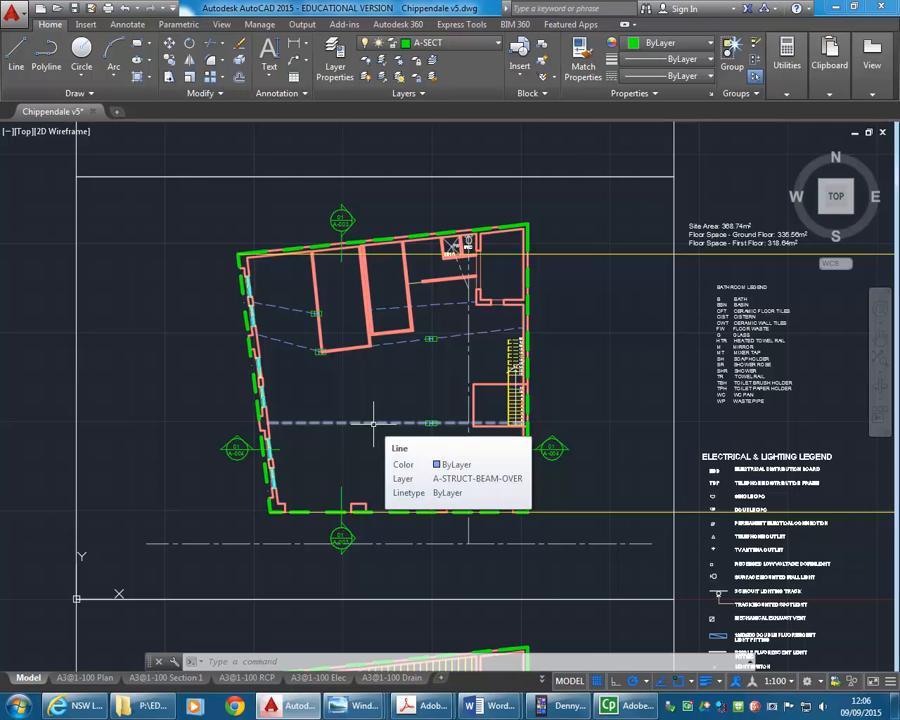
pyautogui.moveTo(420, 706)
pyautogui.click(376, 627)
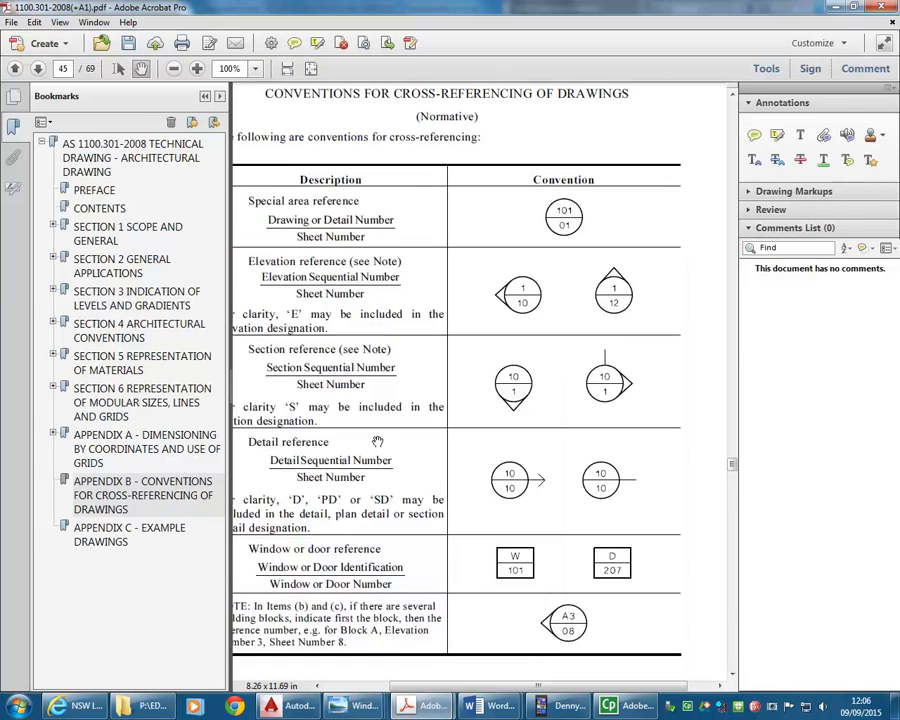
pyautogui.scroll(-15, 422, 432)
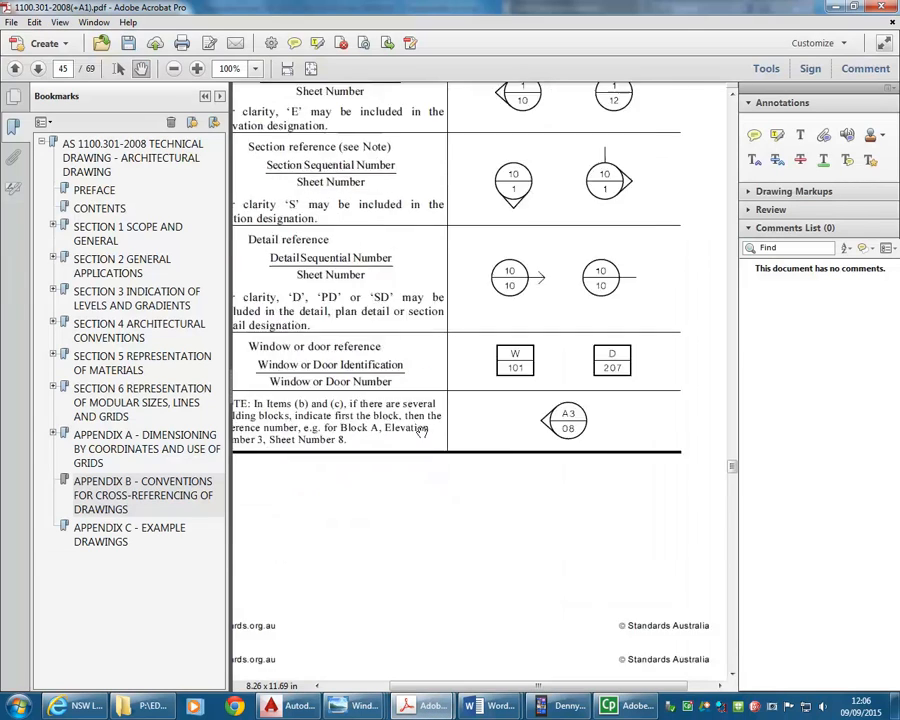
pyautogui.scroll(-20, 422, 432)
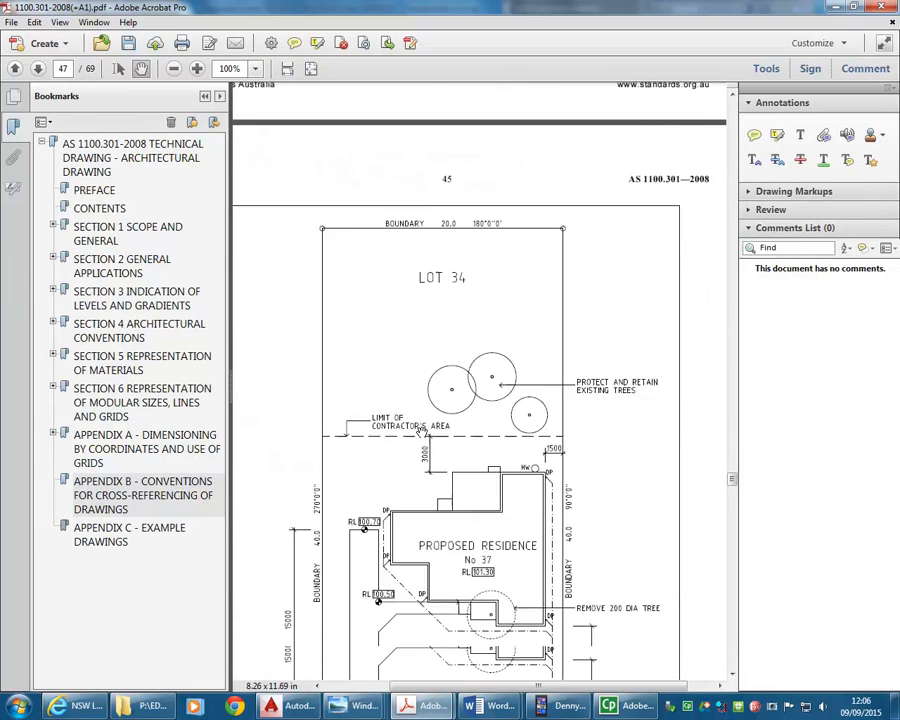
pyautogui.scroll(-10, 422, 432)
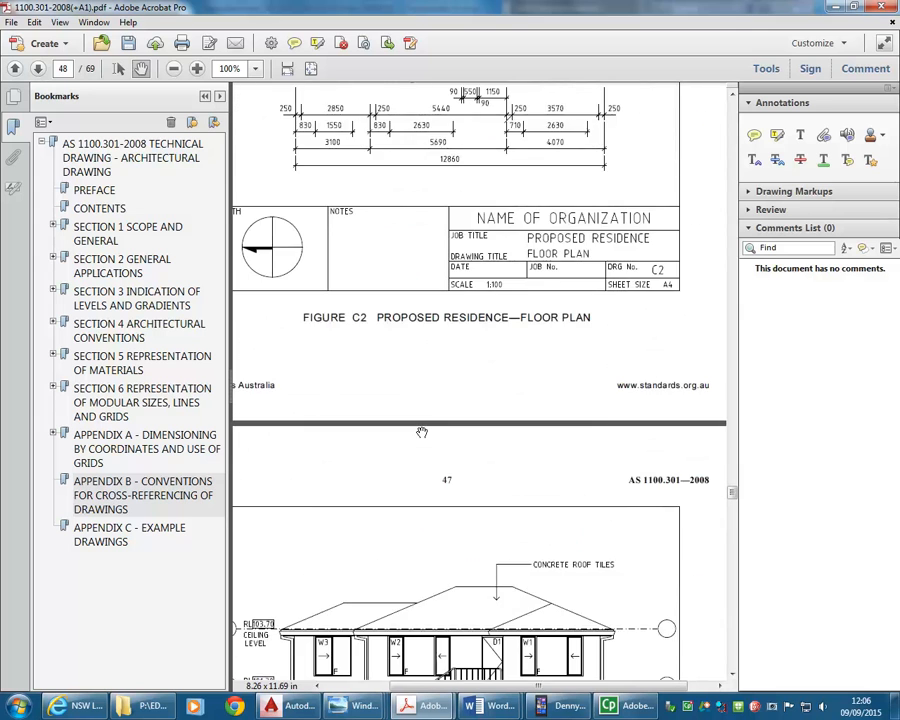
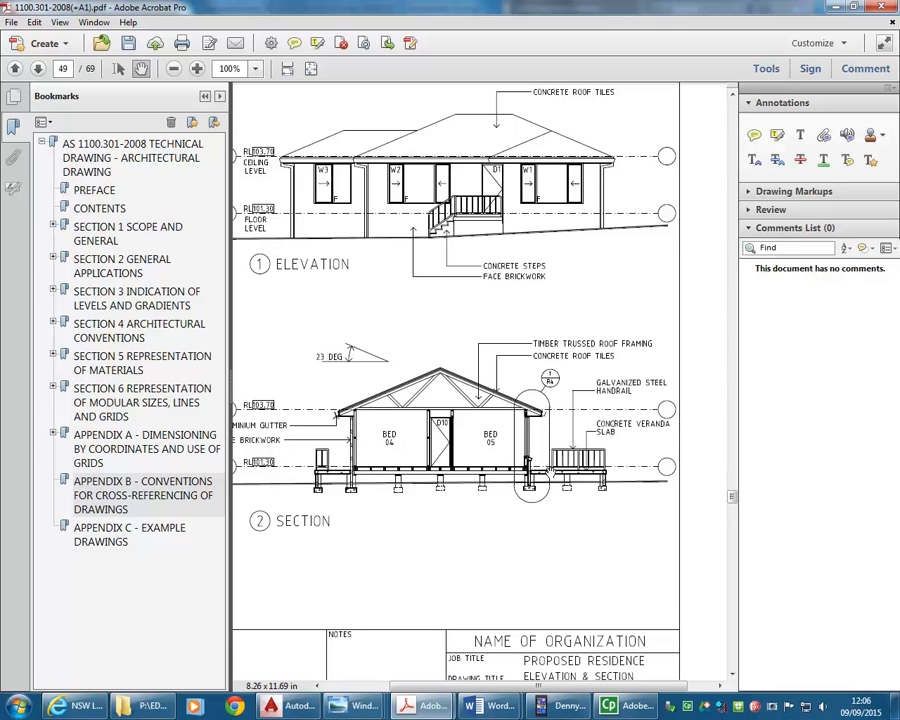
pyautogui.click(832, 7)
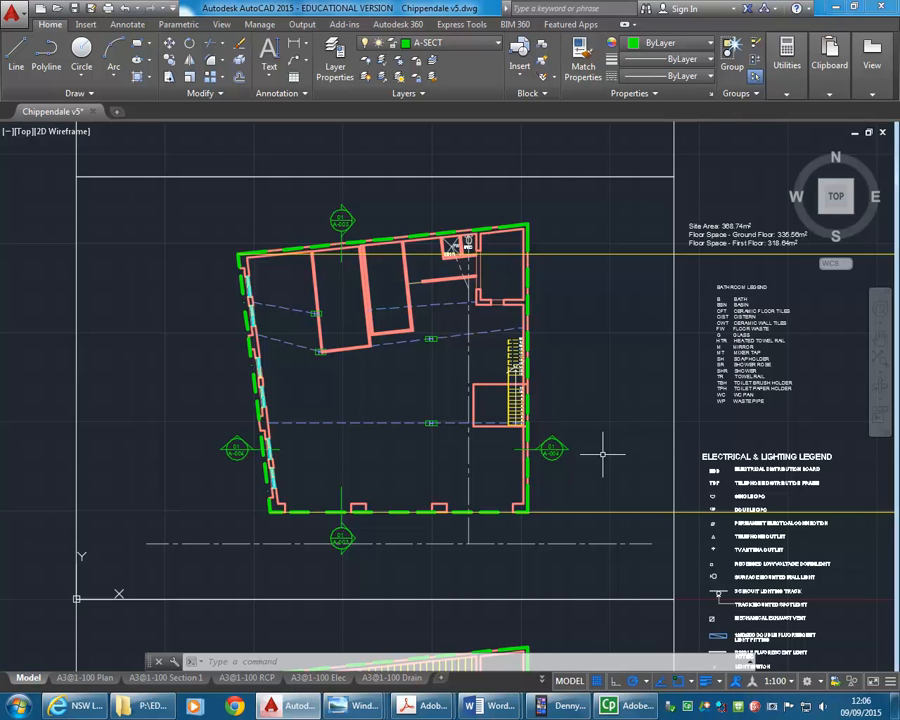
# Make A-ANNO-SYMBOL the current layer for annotating the footing in the section drawing.
pyautogui.scroll(-3, 629, 448)
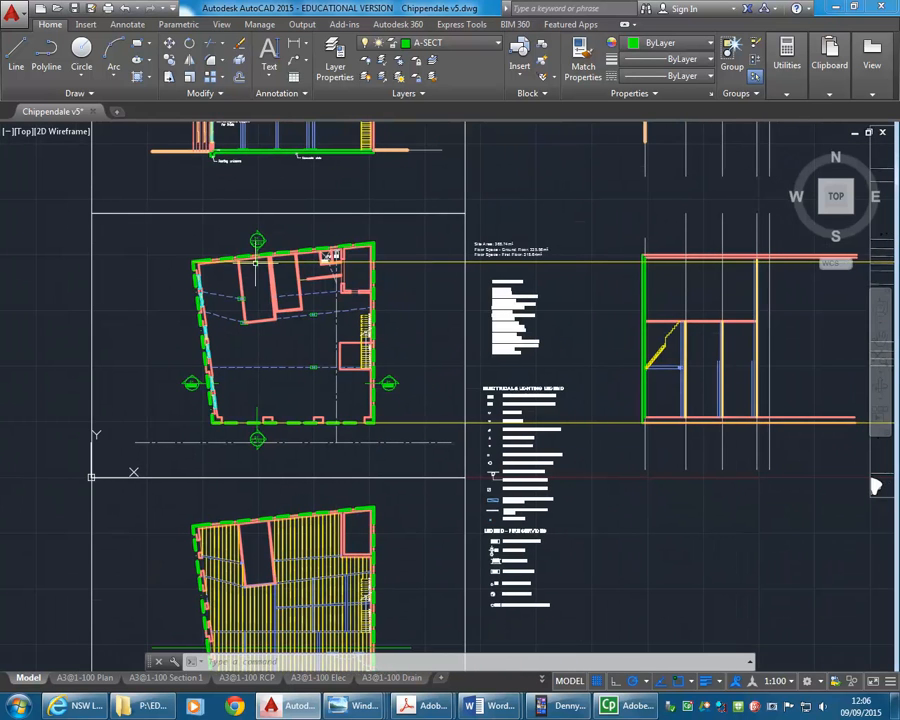
pyautogui.moveTo(256, 263); pyautogui.dragTo(295, 520, button='middle')
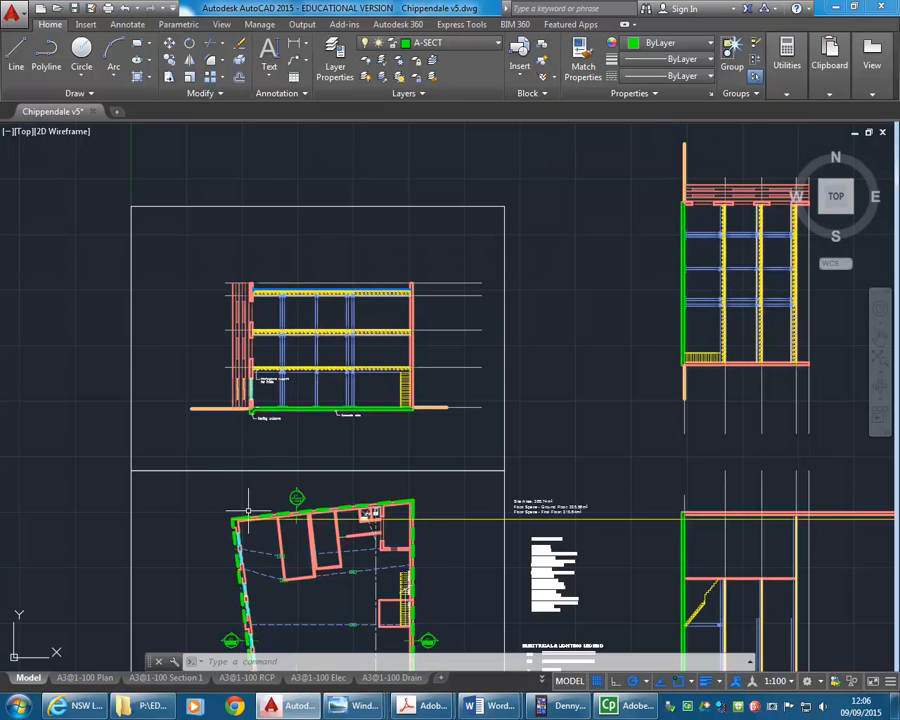
pyautogui.scroll(5, 245, 466)
pyautogui.moveTo(245, 540)
pyautogui.mouseDown(button='middle')
pyautogui.moveTo(250, 458)
pyautogui.moveTo(243, 475)
pyautogui.mouseUp(button='middle')
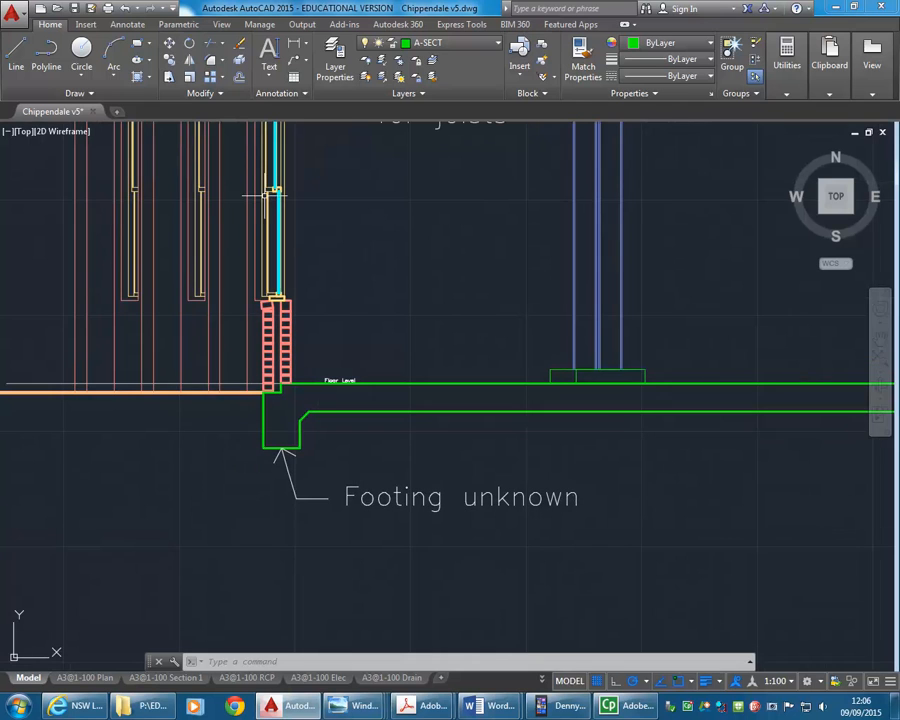
pyautogui.click(447, 42)
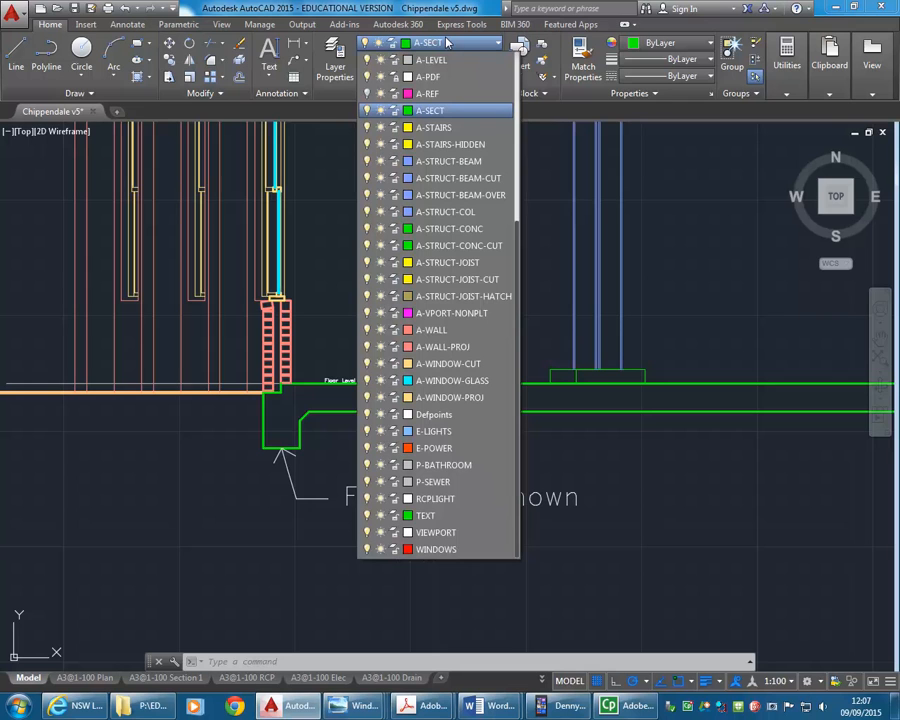
pyautogui.click(447, 42)
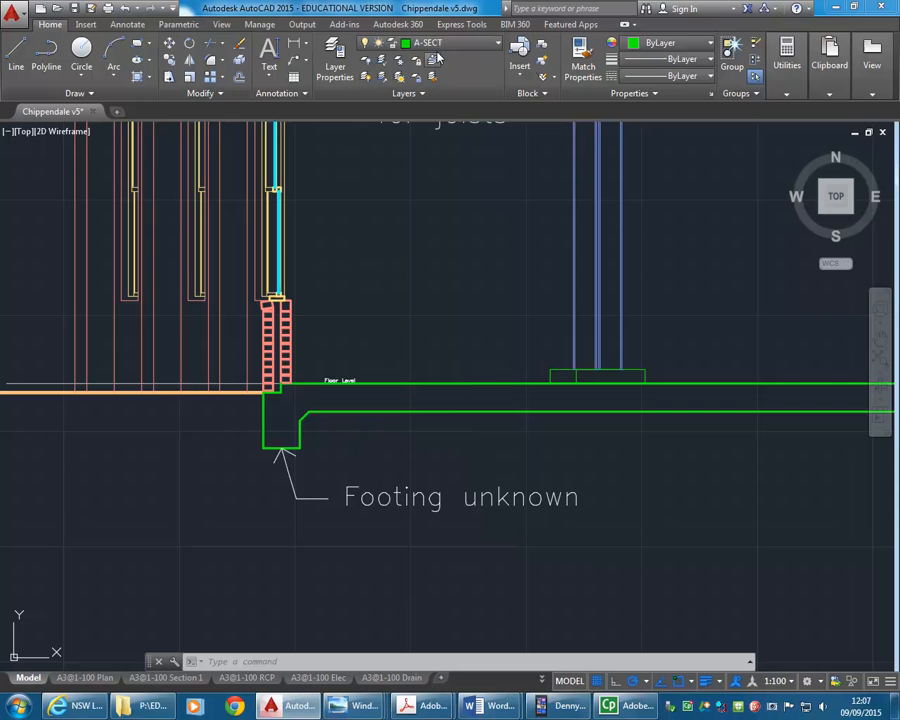
pyautogui.click(437, 44)
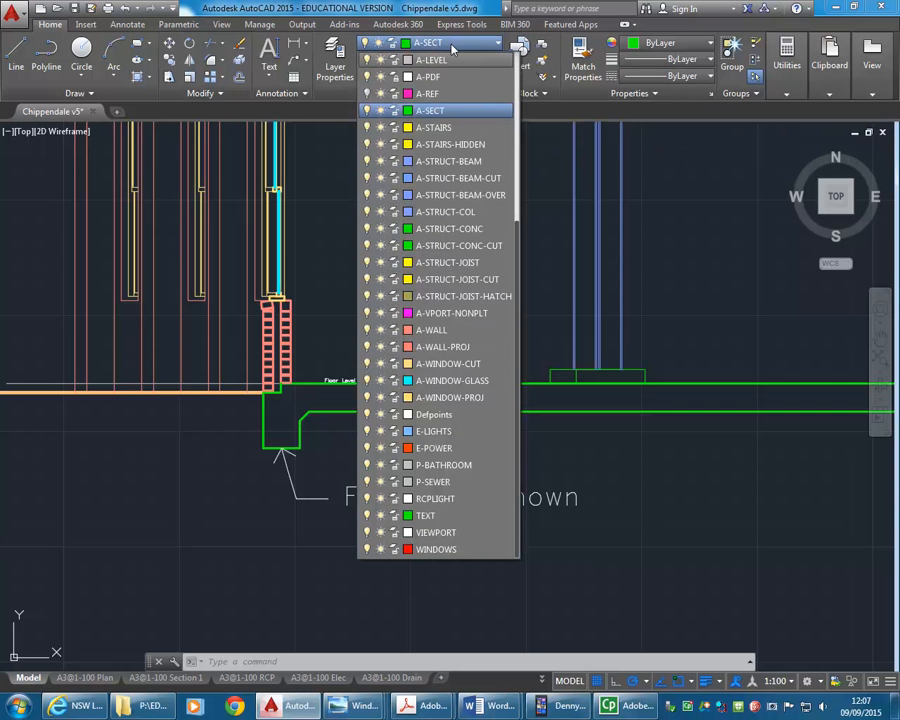
pyautogui.click(452, 46)
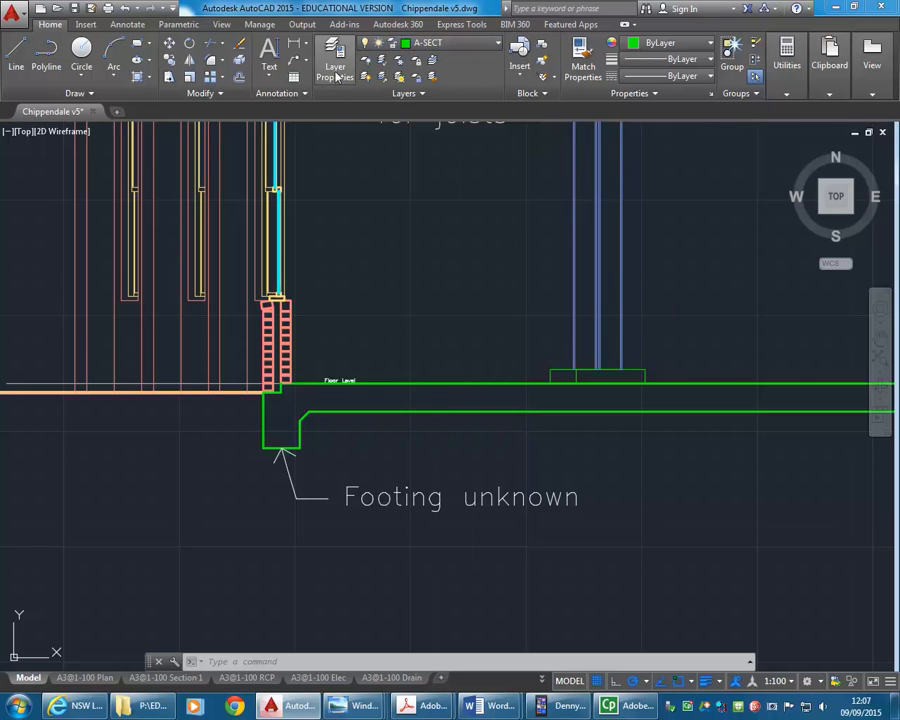
pyautogui.click(418, 45)
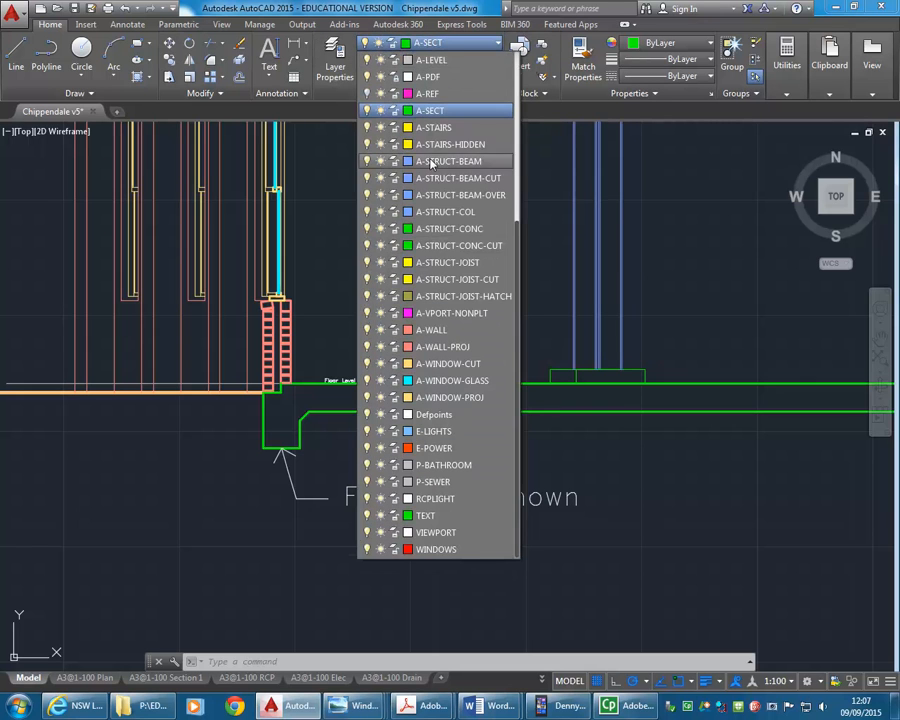
pyautogui.scroll(3, 433, 150)
pyautogui.scroll(2, 433, 150)
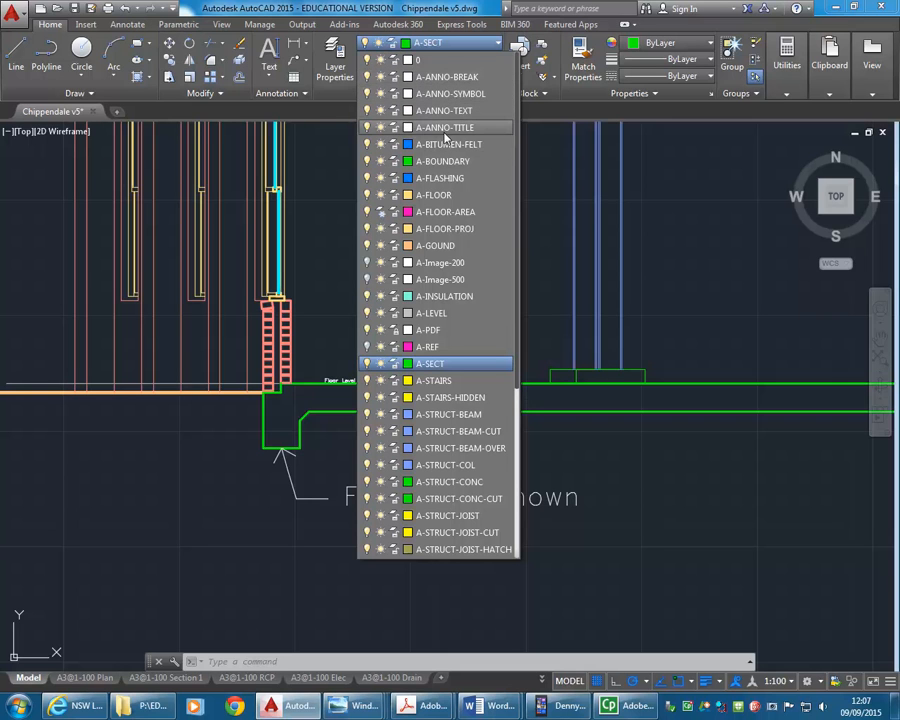
pyautogui.click(450, 94)
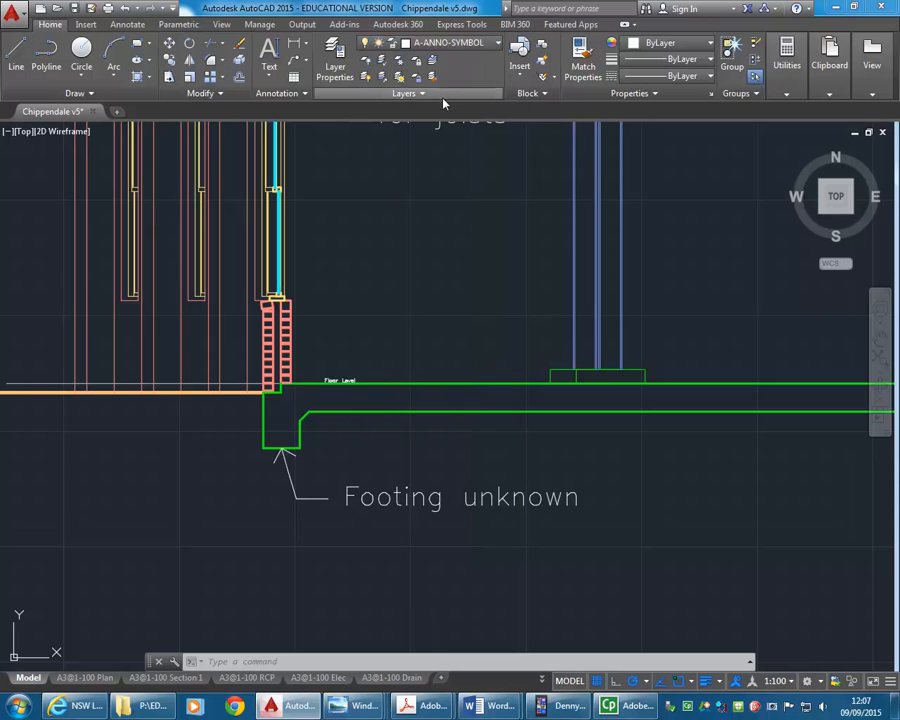
# Draw a rectangle around the footing and the lower part of the brick wall in the section.
pyautogui.click(137, 46)
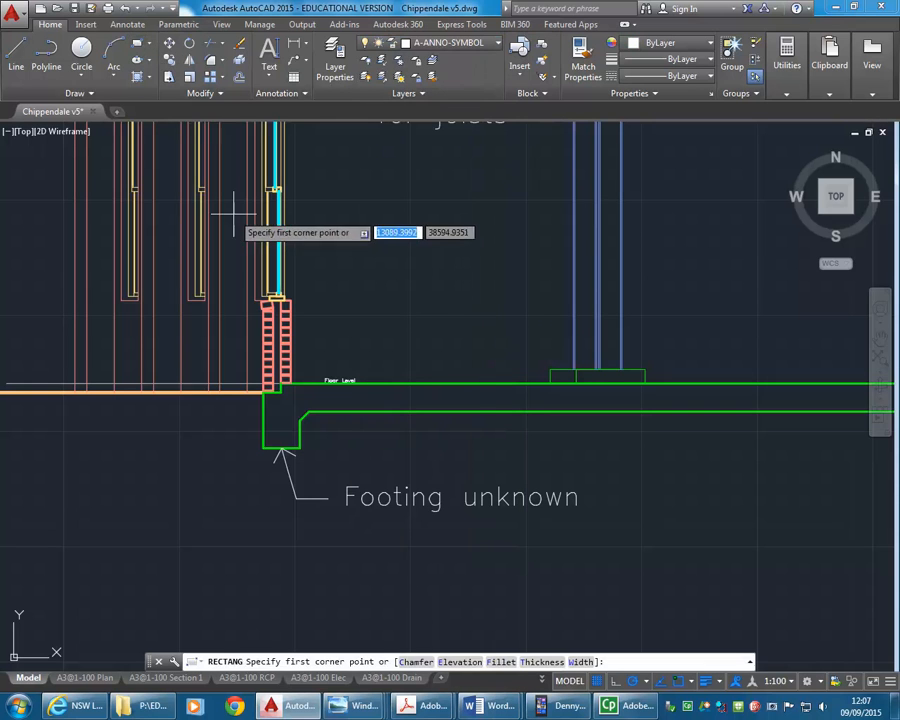
pyautogui.click(227, 465)
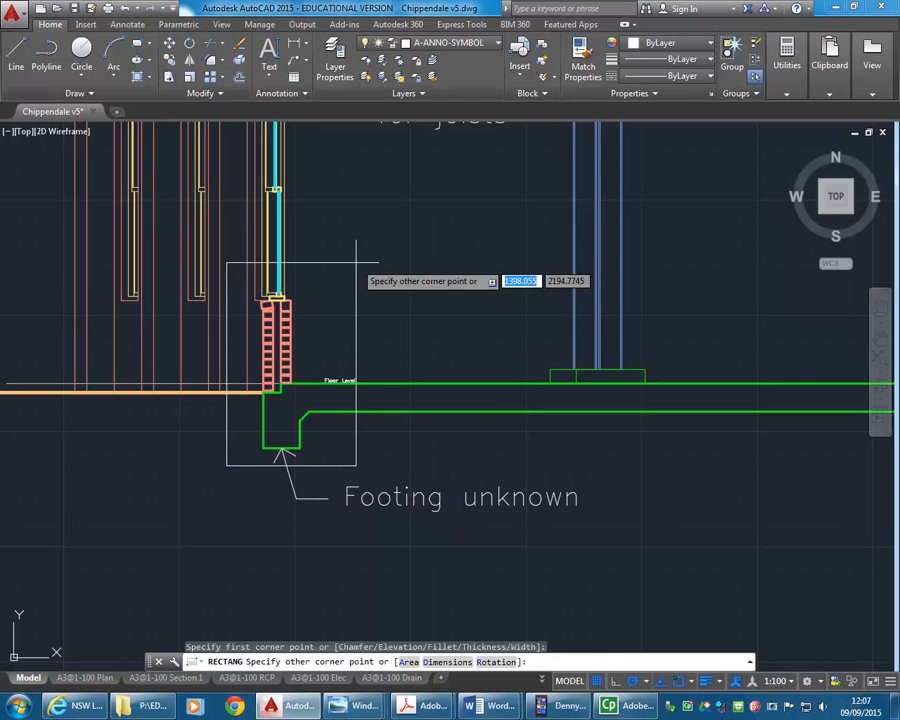
pyautogui.click(350, 315)
pyautogui.scroll(4, 226, 385)
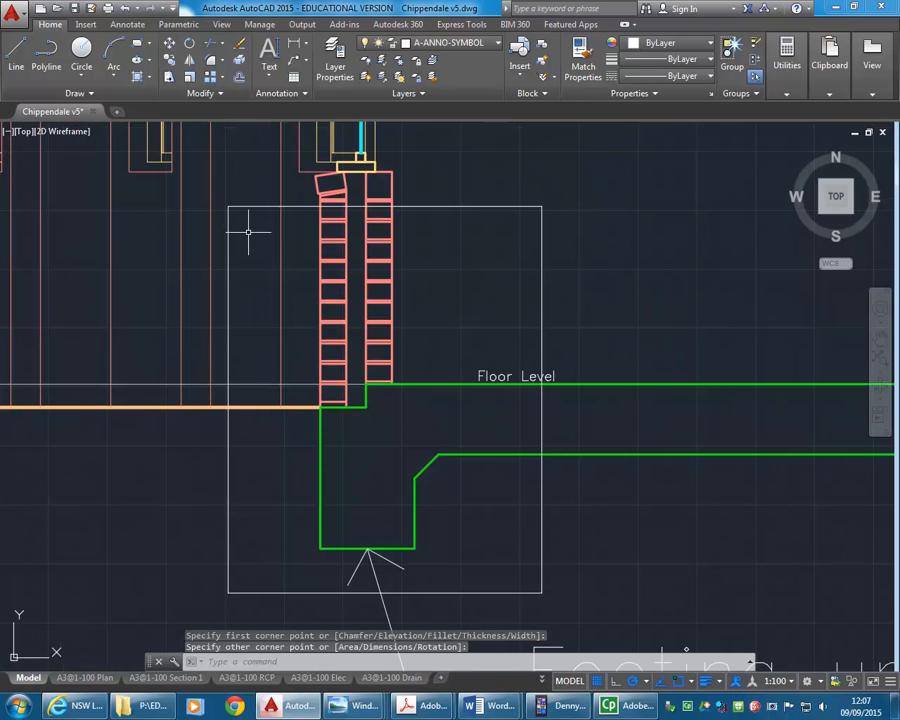
pyautogui.scroll(-3, 217, 294)
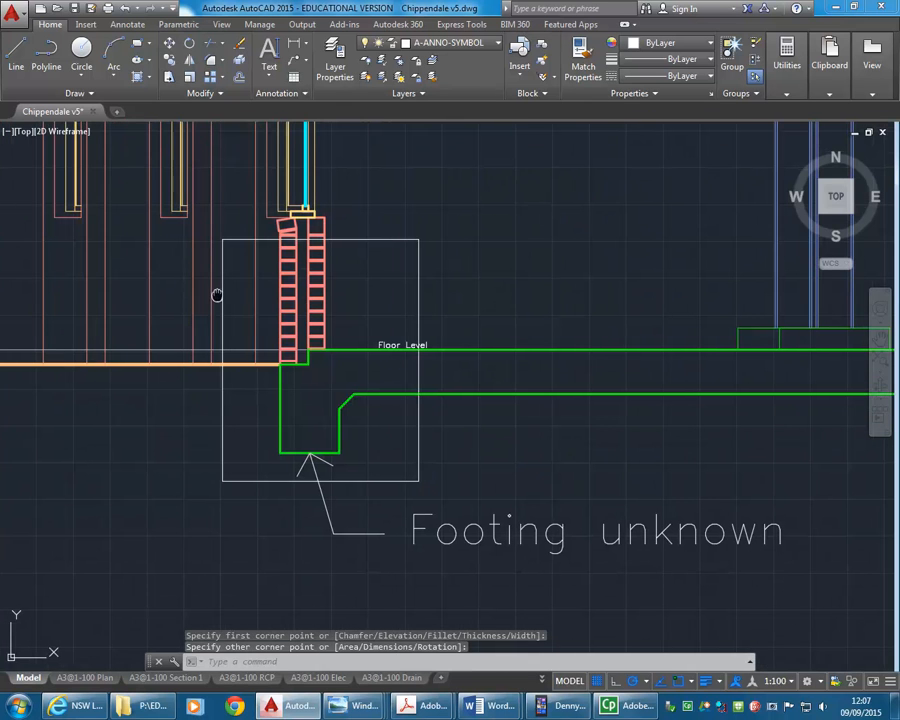
pyautogui.click(220, 61)
pyautogui.click(245, 109)
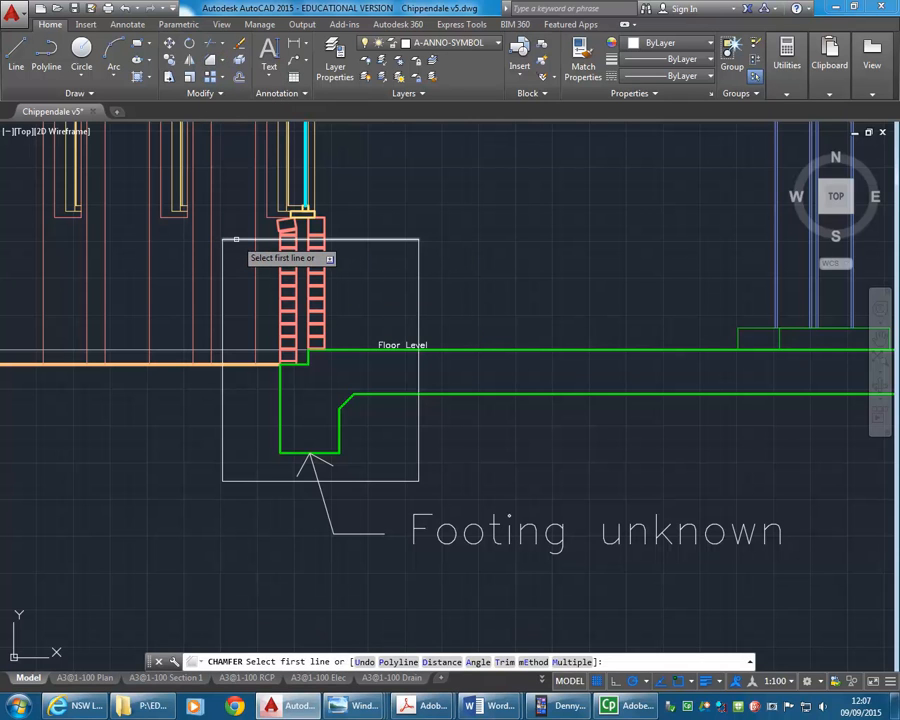
pyautogui.write('d')
pyautogui.press('Return')
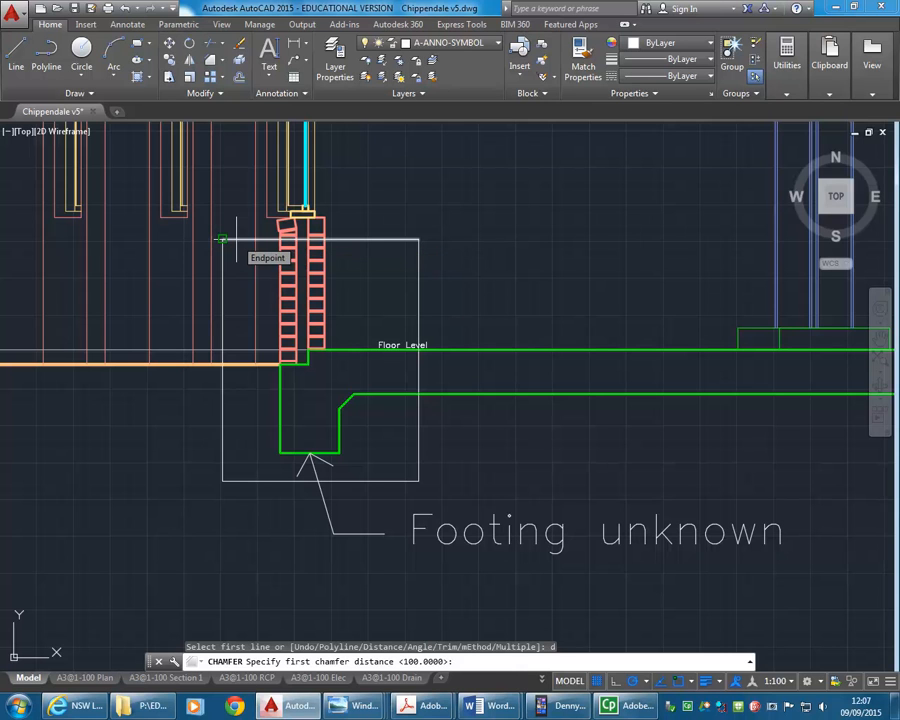
pyautogui.write('200')
pyautogui.press('Return')
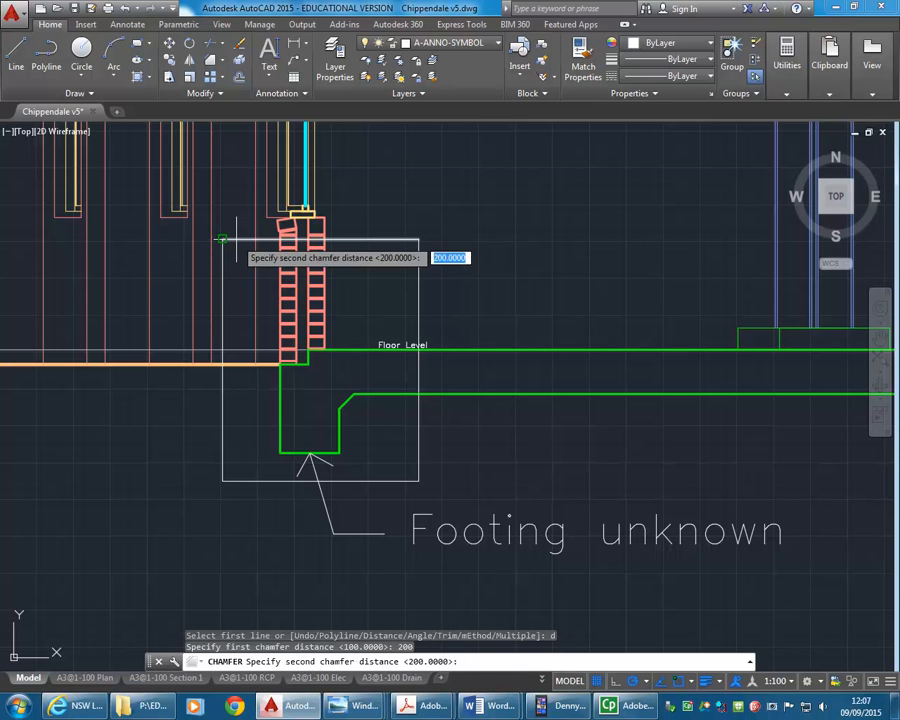
pyautogui.press('Return')
pyautogui.write('p')
pyautogui.press('Return')
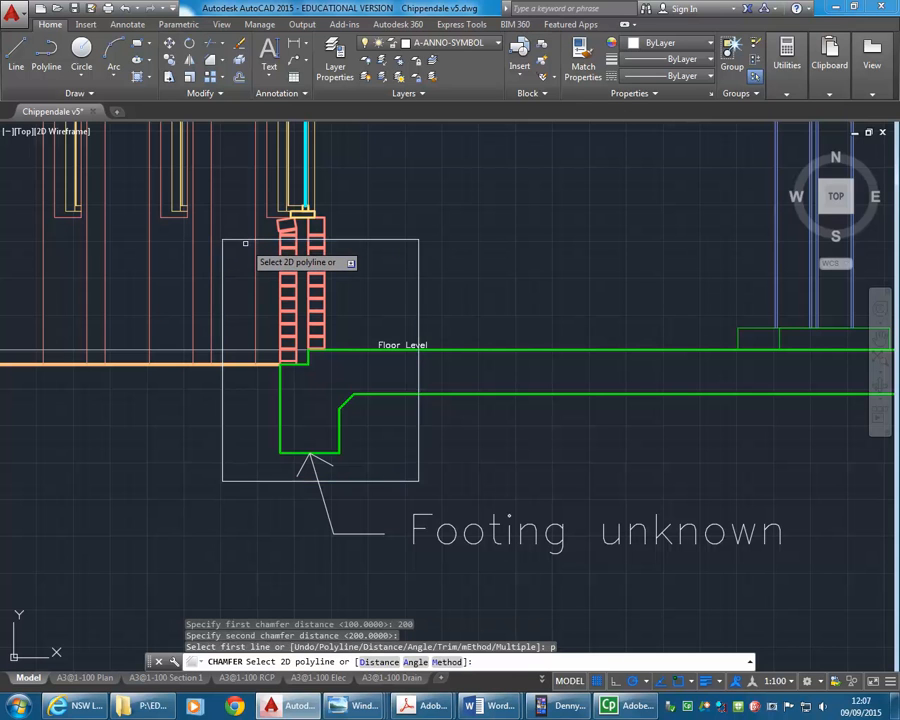
pyautogui.press('Escape')
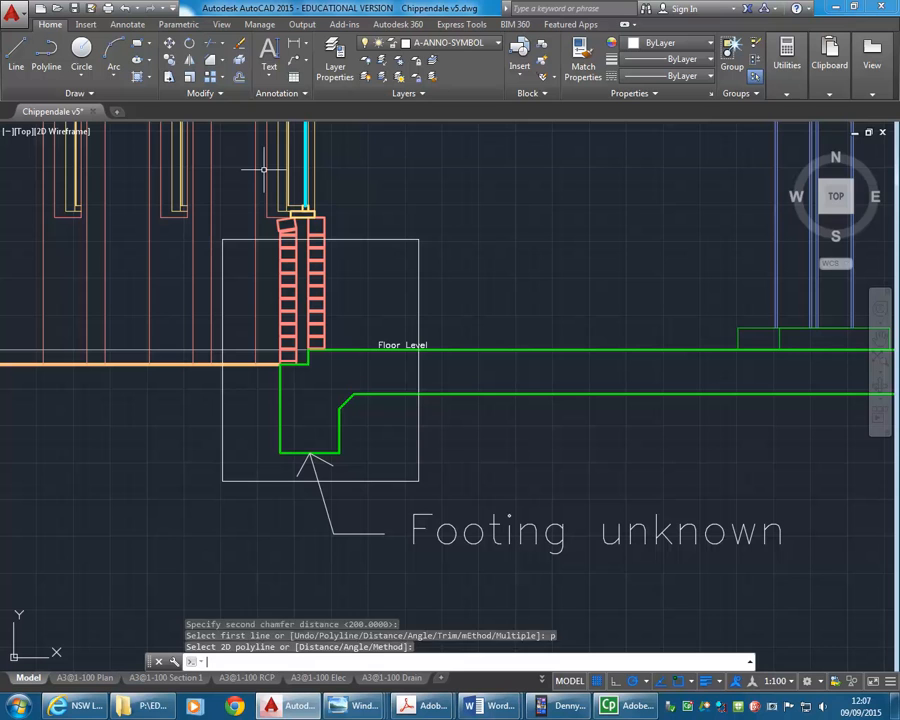
# Chamfer all corners of the rectangle around the footing as a polyline, with both distances set to 100.
pyautogui.press('Return')
pyautogui.write('d')
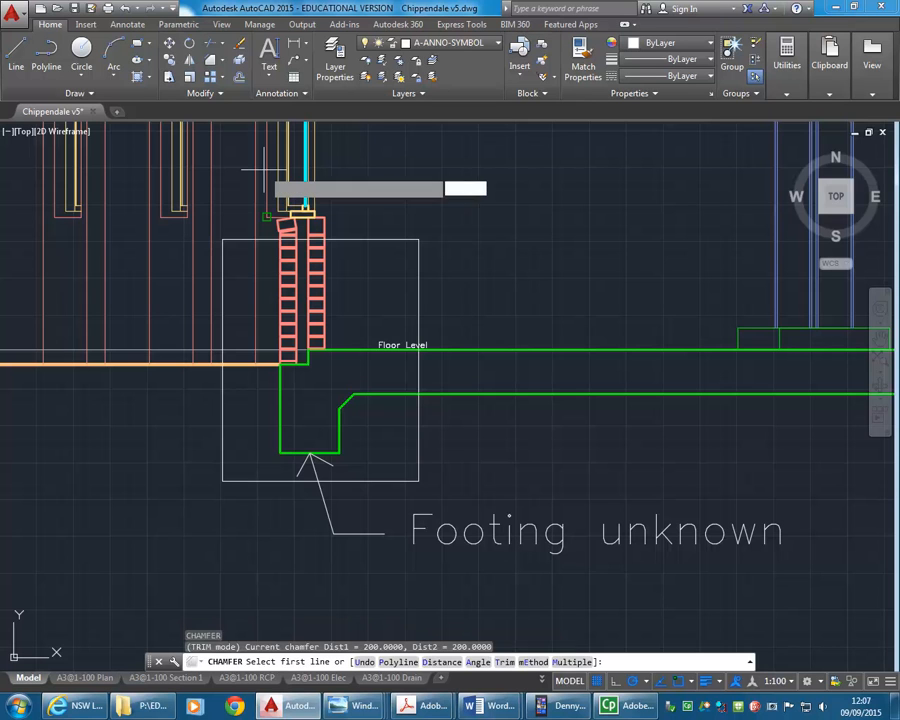
pyautogui.press('Return')
pyautogui.write('1')
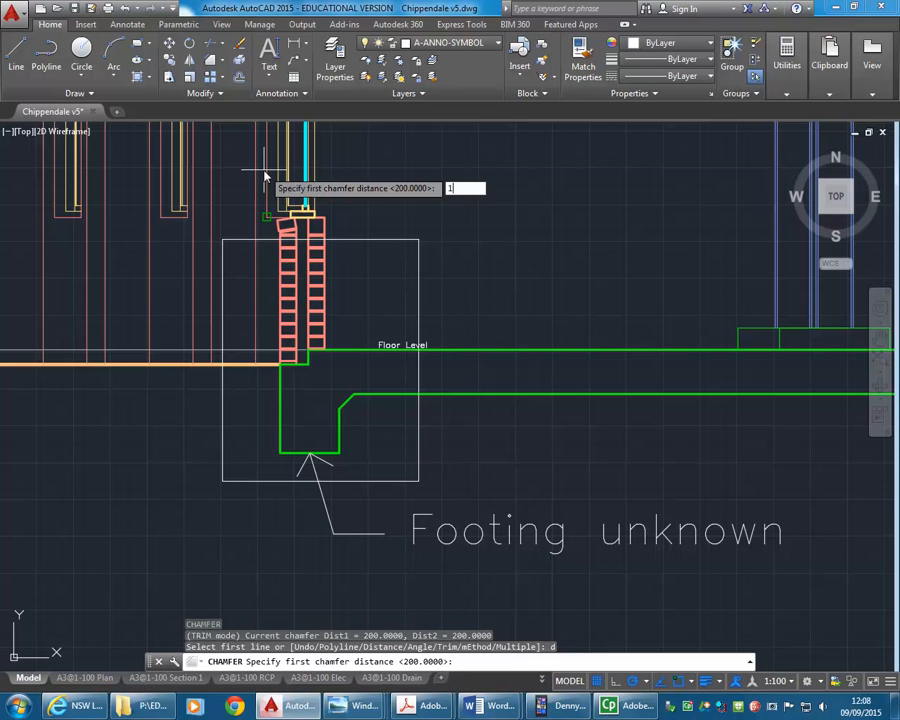
pyautogui.press('Return')
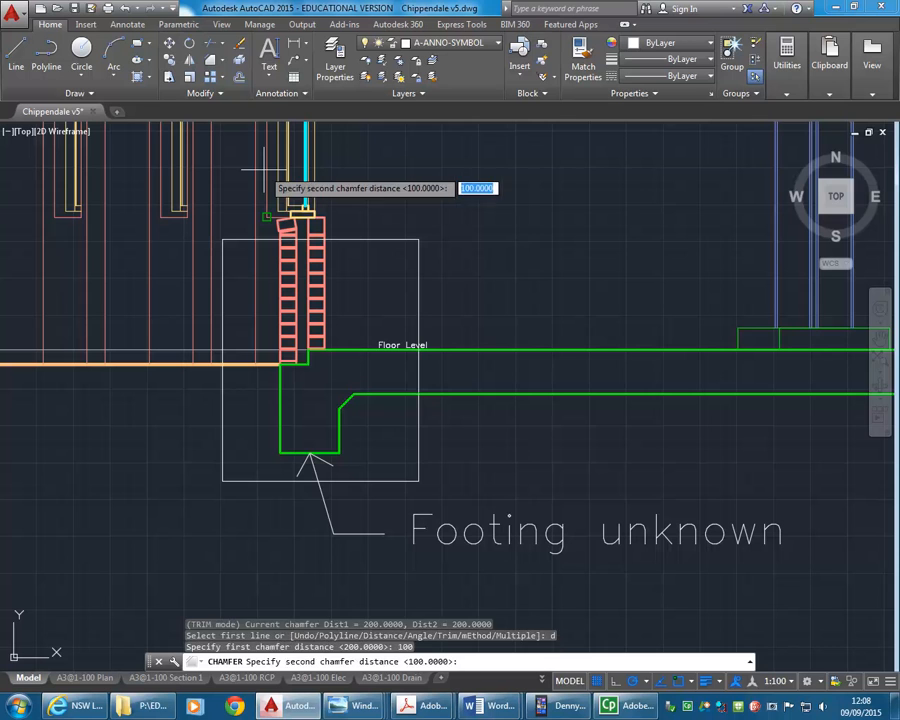
pyautogui.press('Return')
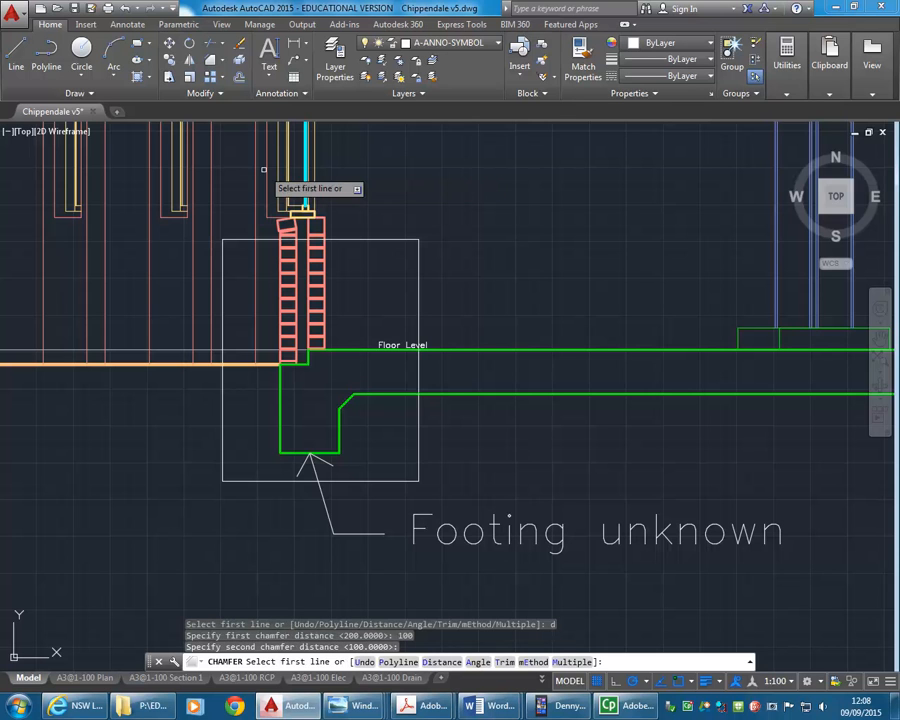
pyautogui.write('p')
pyautogui.press('Return')
pyautogui.click(239, 241)
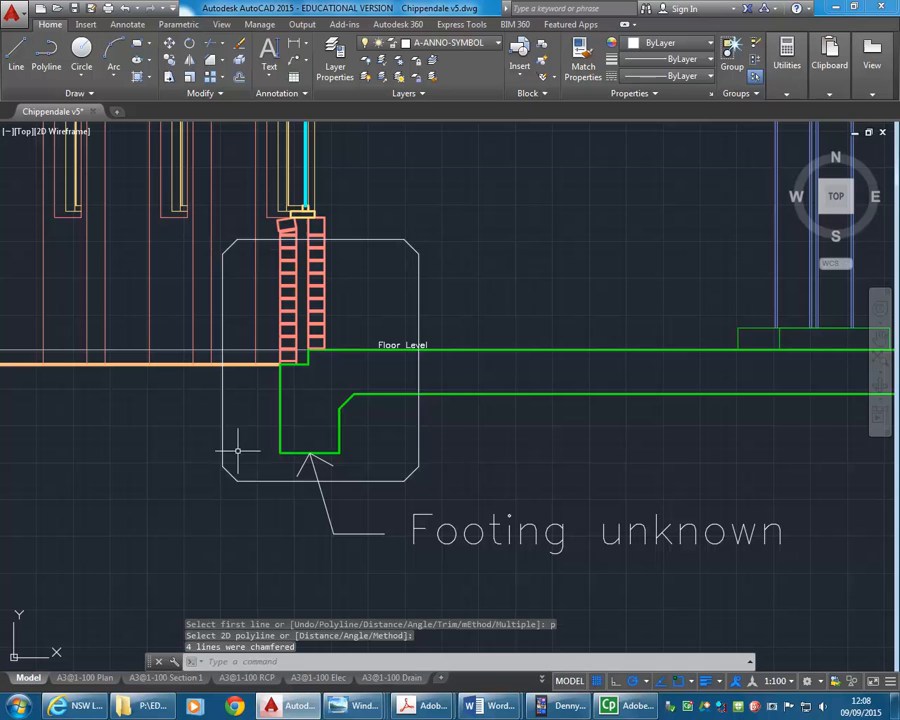
# Change the linetype of the chamfered frame around the footing to HIDDEN2.
pyautogui.click(222, 462)
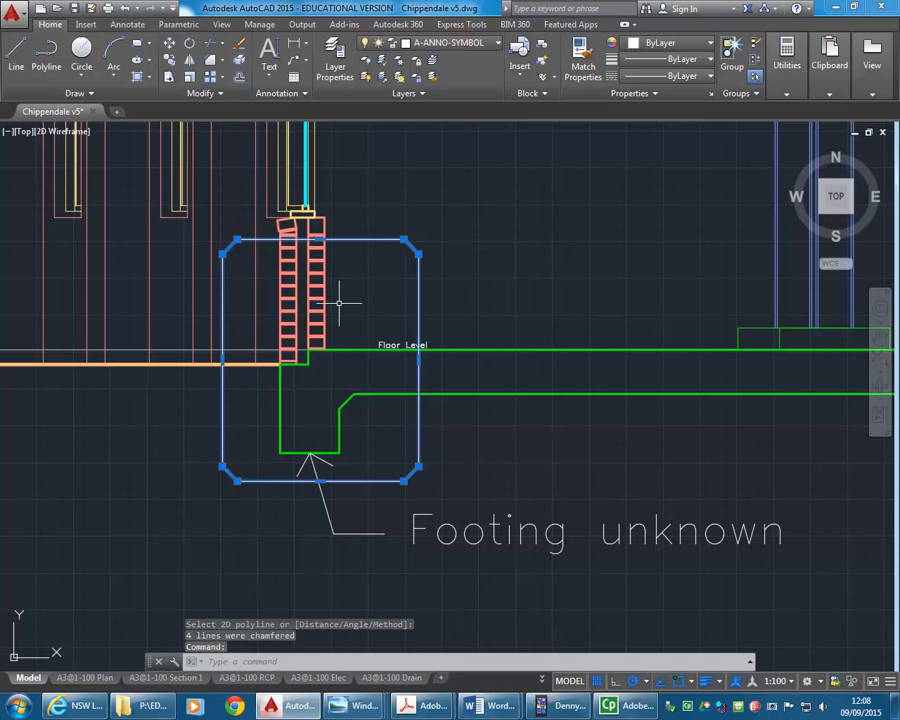
pyautogui.click(660, 76)
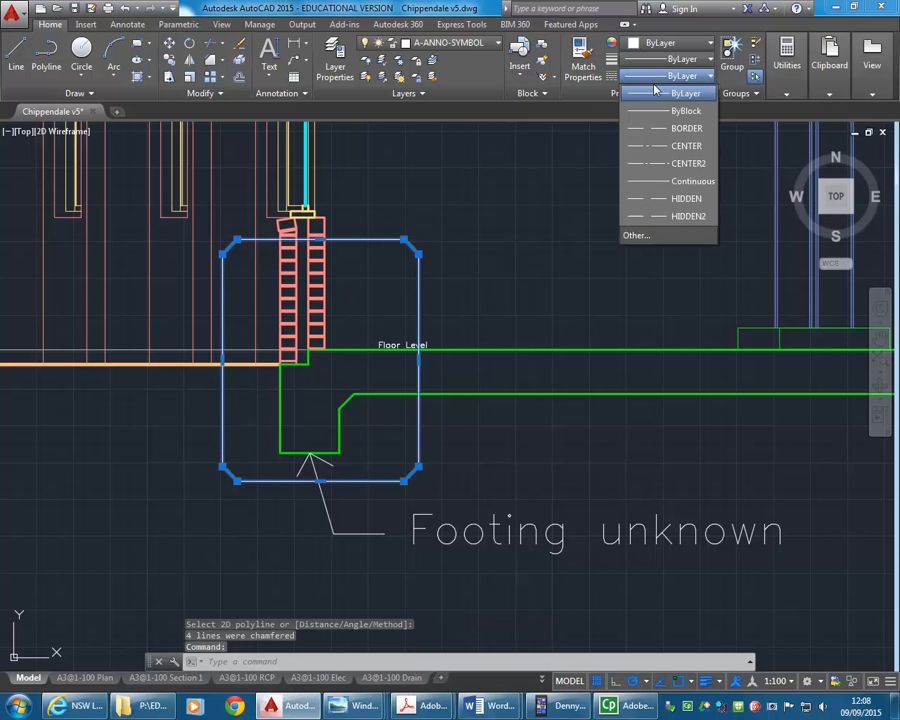
pyautogui.click(686, 217)
pyautogui.press('Escape')
pyautogui.press('Escape')
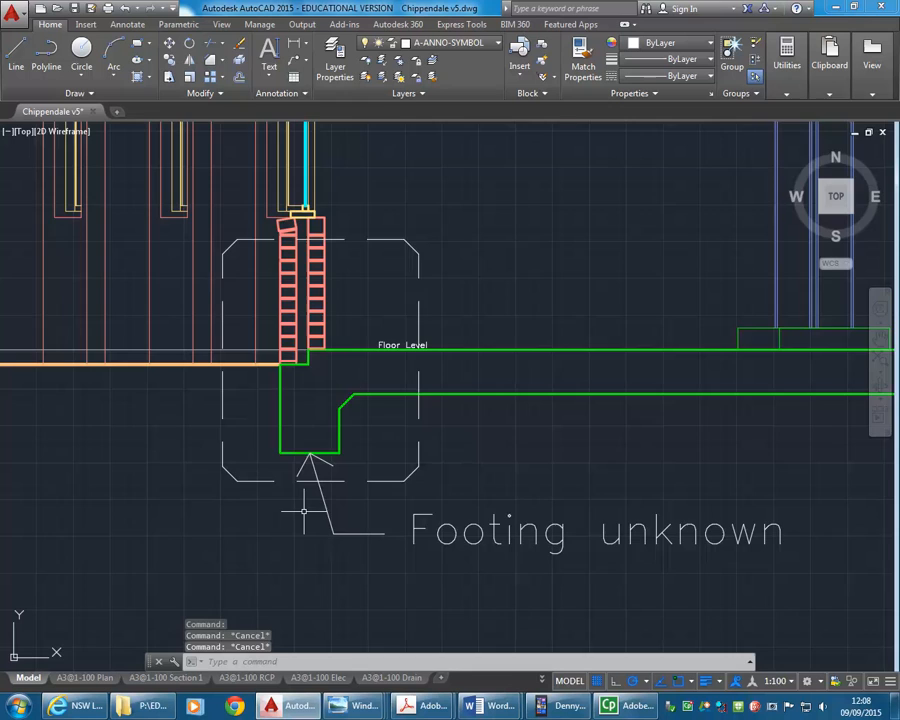
# Copy the floor plan's upper section marker circle, divider and 01 / A-003 texts, without the arrow, to below left of the footing frame.
pyautogui.scroll(-3, 304, 512)
pyautogui.scroll(1, 350, 514)
pyautogui.scroll(-1, 329, 512)
pyautogui.scroll(-3, 329, 512)
pyautogui.scroll(5, 375, 413)
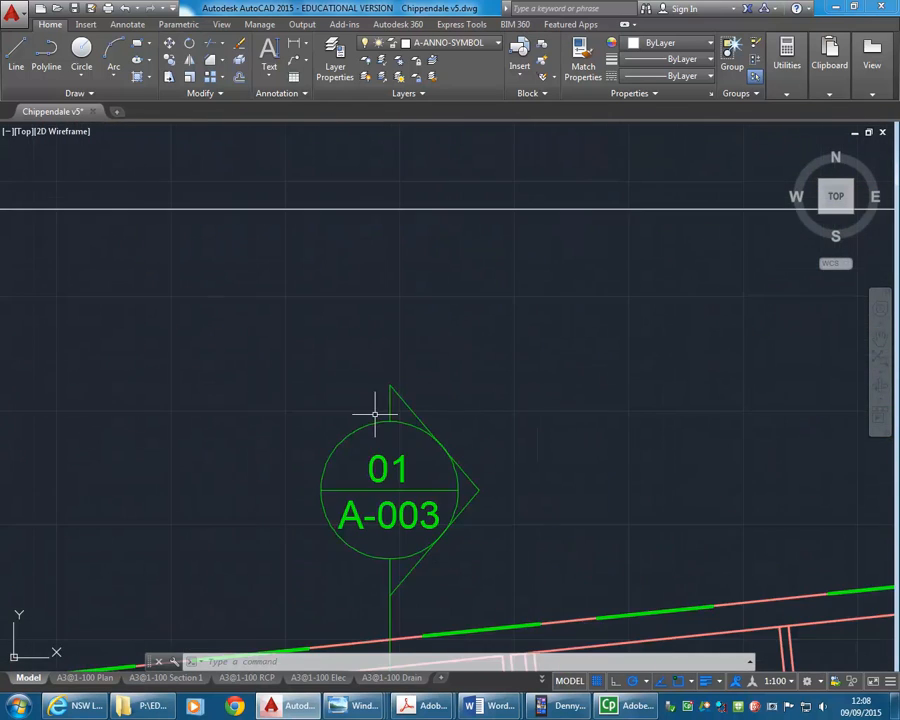
pyautogui.moveTo(349, 425); pyautogui.dragTo(296, 380, button='middle')
pyautogui.click(250, 352)
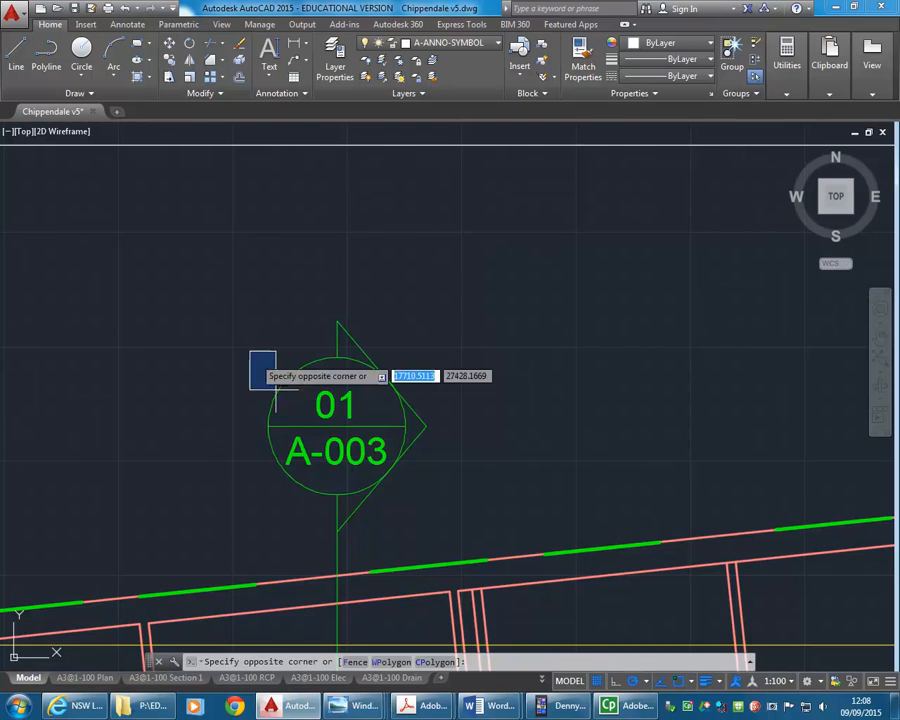
pyautogui.click(416, 501)
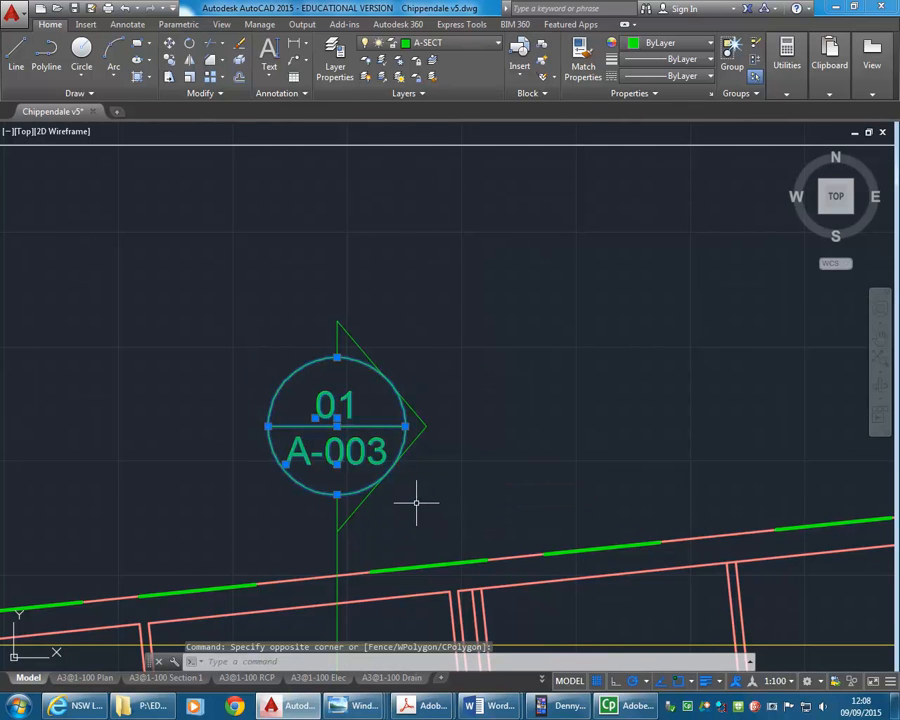
pyautogui.click(171, 61)
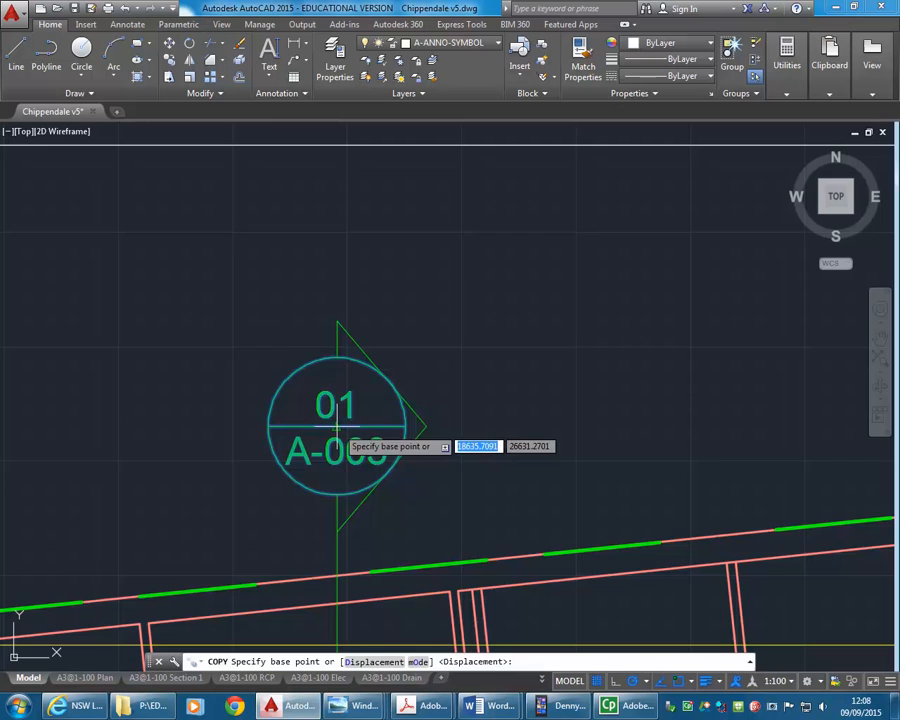
pyautogui.click(337, 428)
pyautogui.scroll(-4, 340, 410)
pyautogui.scroll(3, 213, 345)
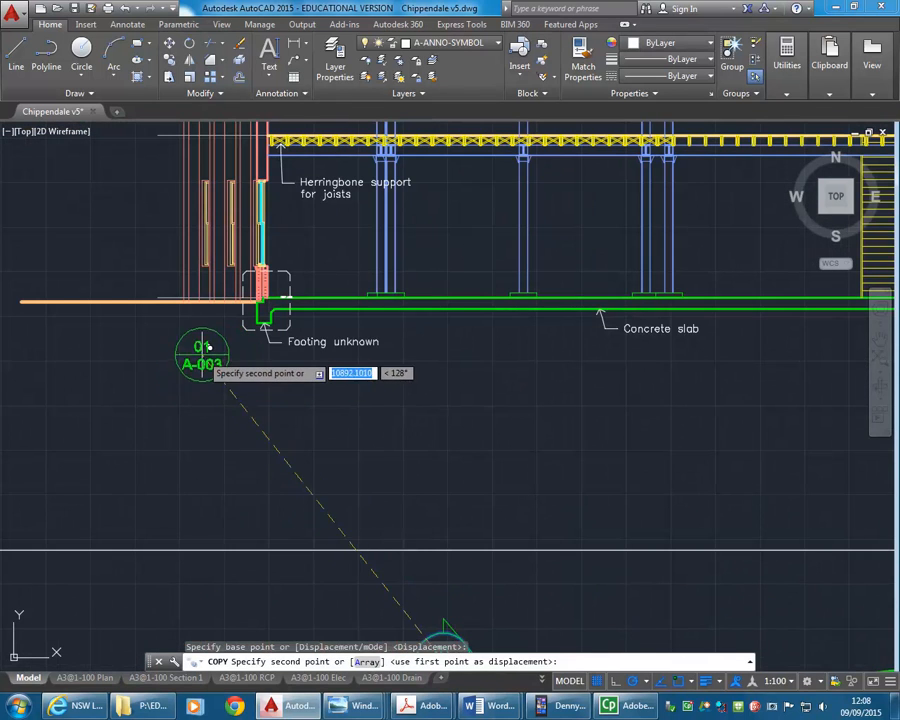
pyautogui.click(196, 358)
pyautogui.press('Escape')
pyautogui.scroll(3, 237, 400)
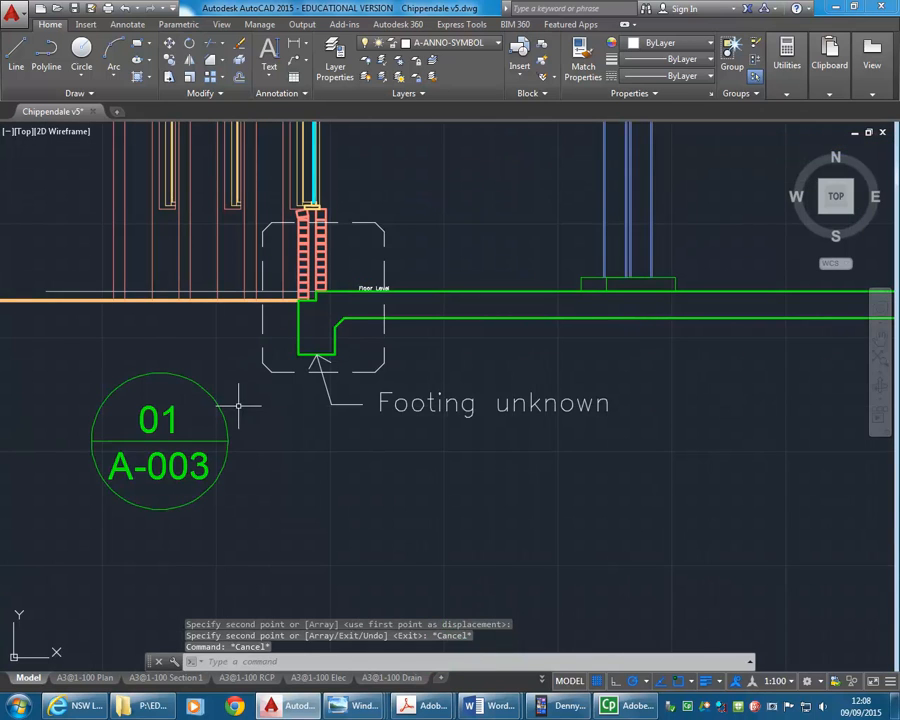
# Draw a connecting line between the 01 / A-003 marker circle and the left edge of the dashed footing frame.
pyautogui.write('l')
pyautogui.press('Return')
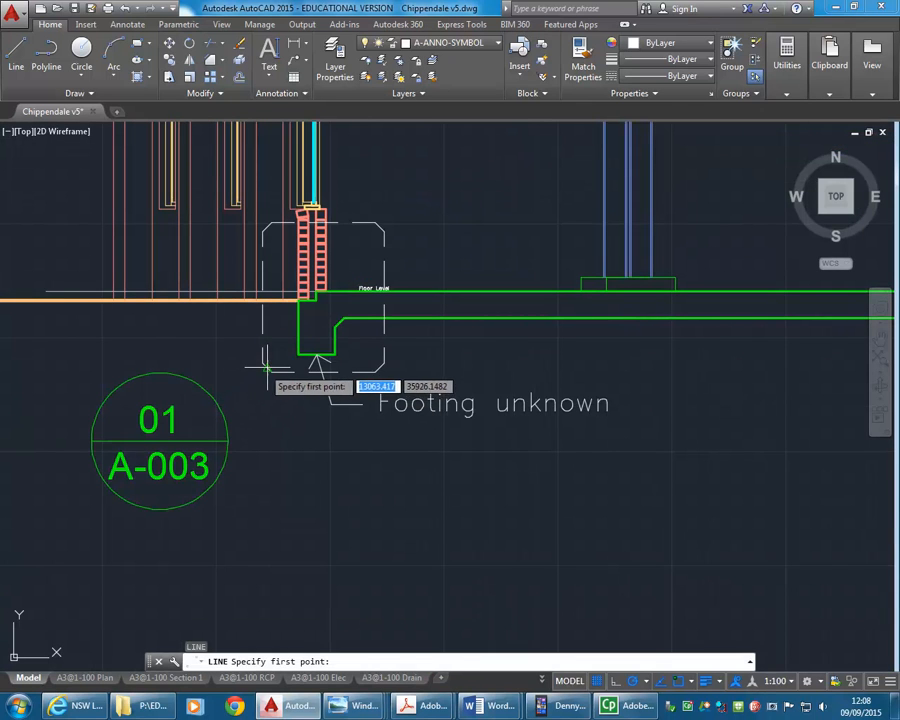
pyautogui.write('nea')
pyautogui.press('Return')
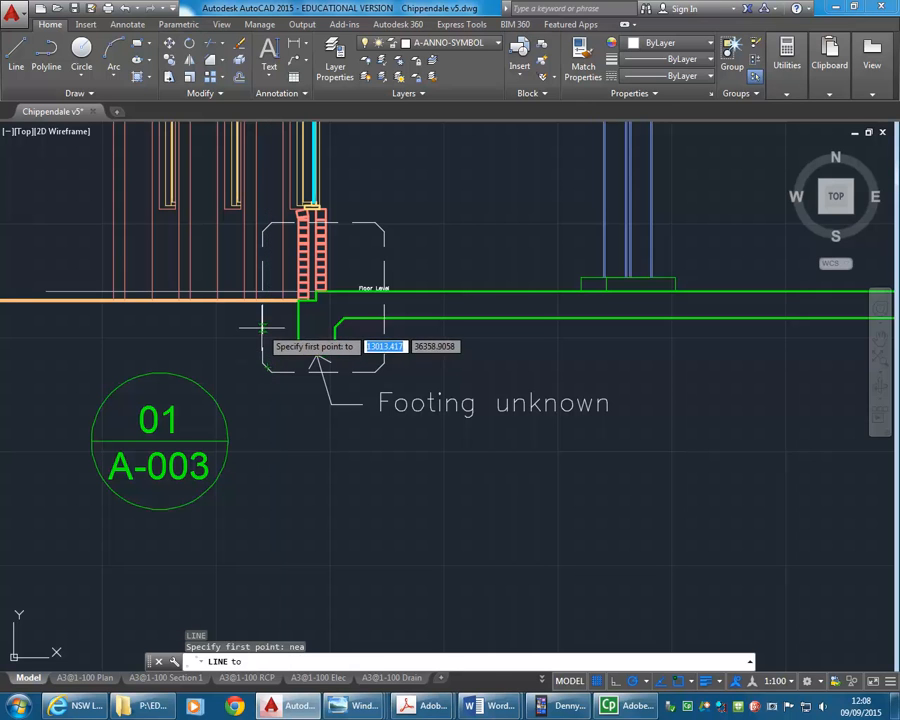
pyautogui.click(246, 315)
pyautogui.press('Return')
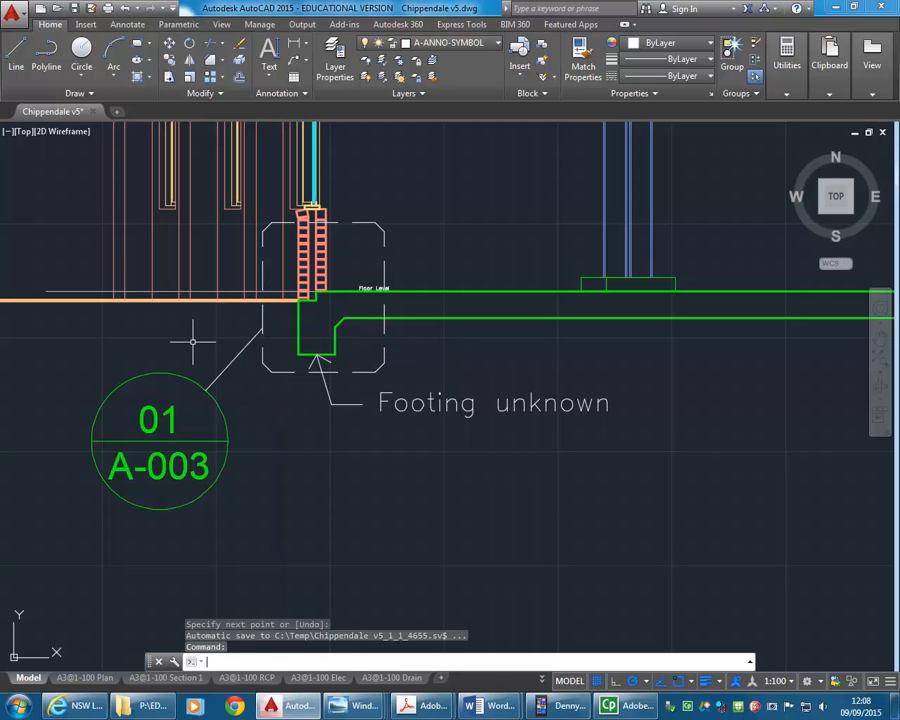
# Open the A3@1-100 Section 1 layout.
pyautogui.scroll(-2, 340, 478)
pyautogui.scroll(-2, 348, 477)
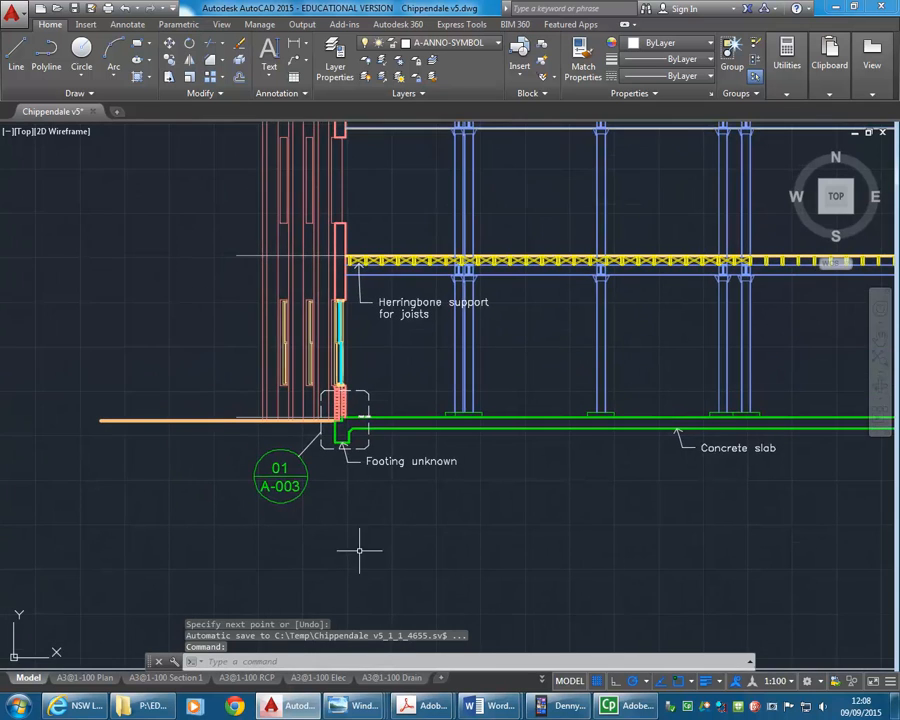
pyautogui.scroll(-2, 343, 222)
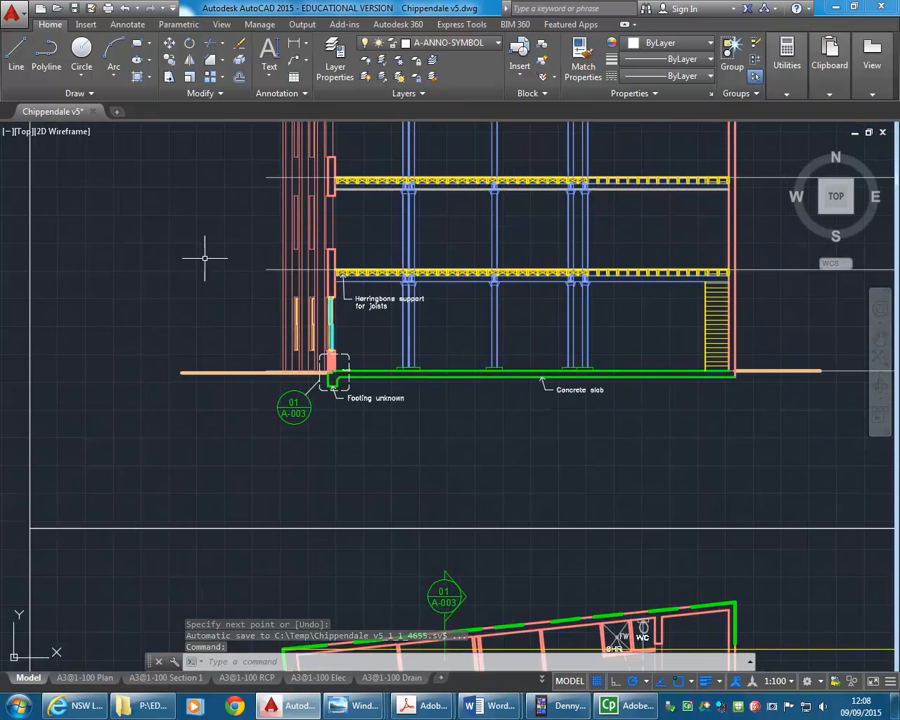
pyautogui.scroll(-2, 195, 345)
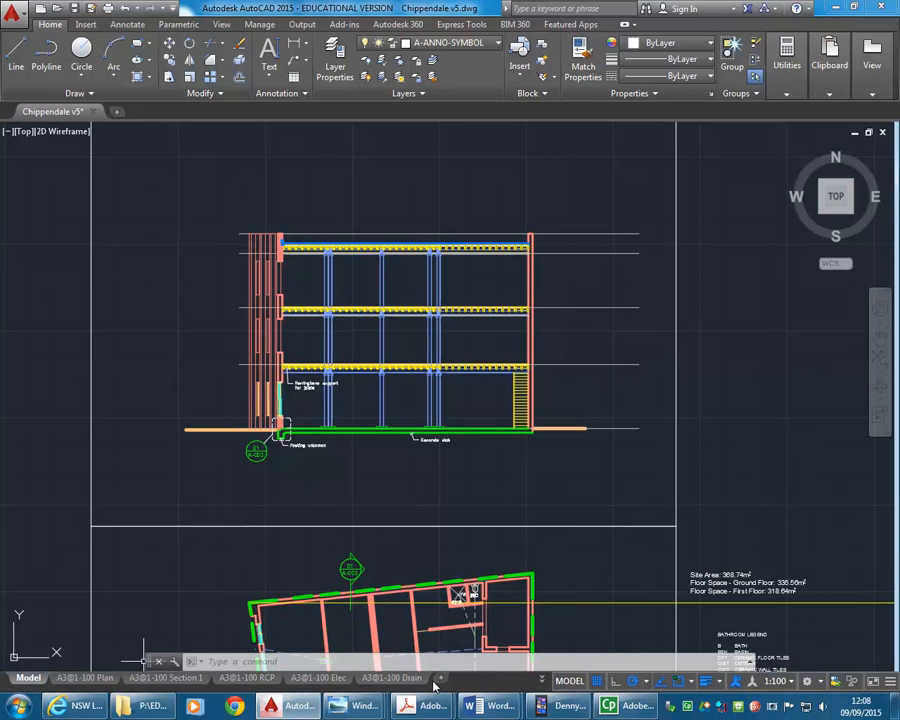
pyautogui.click(540, 681)
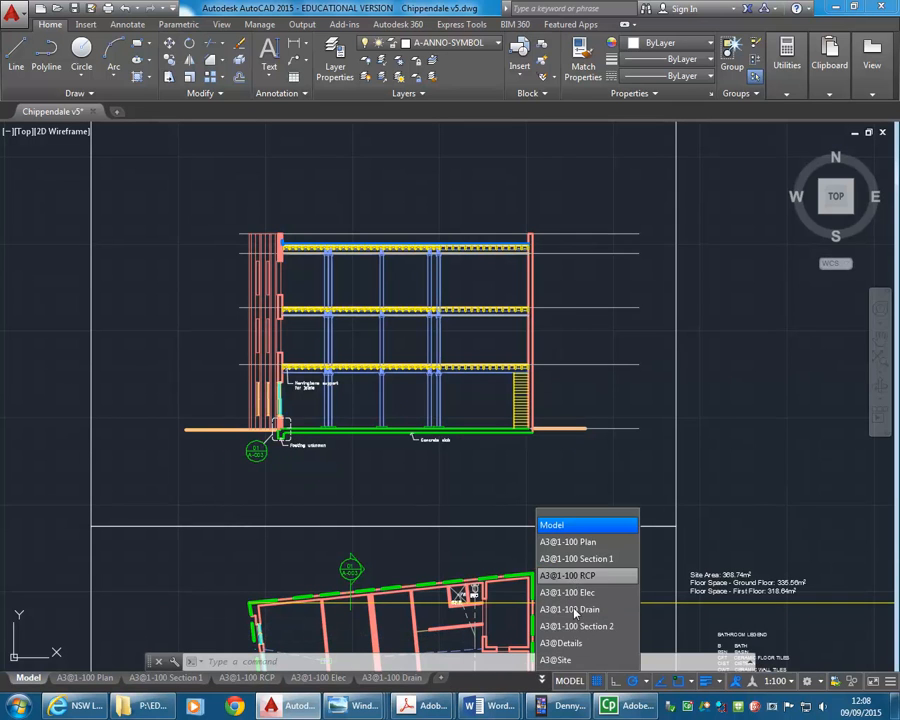
pyautogui.click(576, 558)
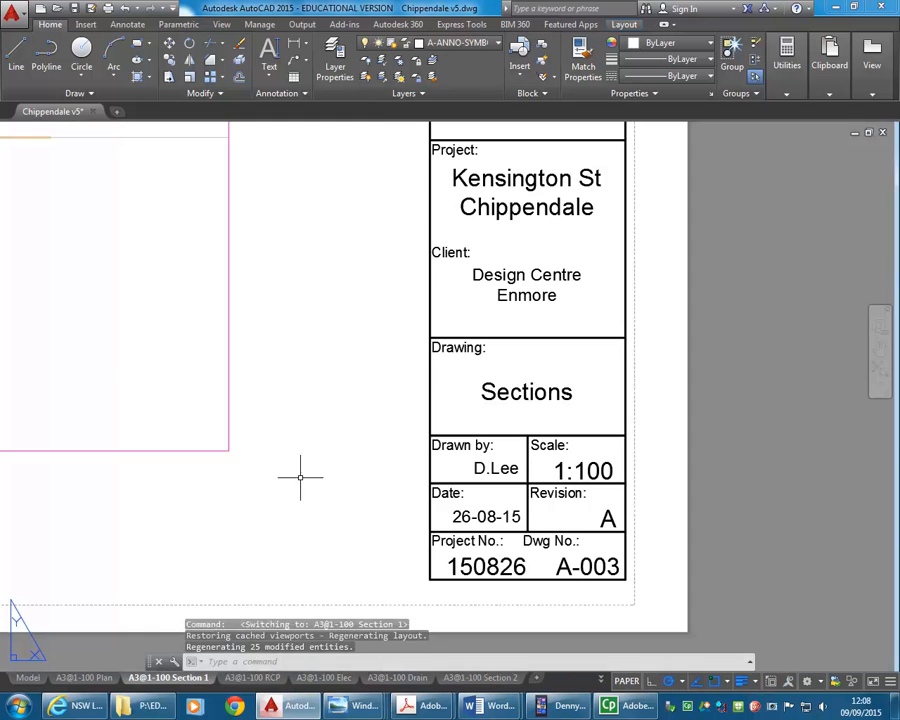
# Thaw the A-SECT layer in the section viewport of the layout, and return to paper space.
pyautogui.scroll(-2, 301, 474)
pyautogui.scroll(-2, 204, 452)
pyautogui.moveTo(204, 452)
pyautogui.mouseDown(button='middle')
pyautogui.moveTo(723, 464)
pyautogui.moveTo(790, 496)
pyautogui.mouseUp(button='middle')
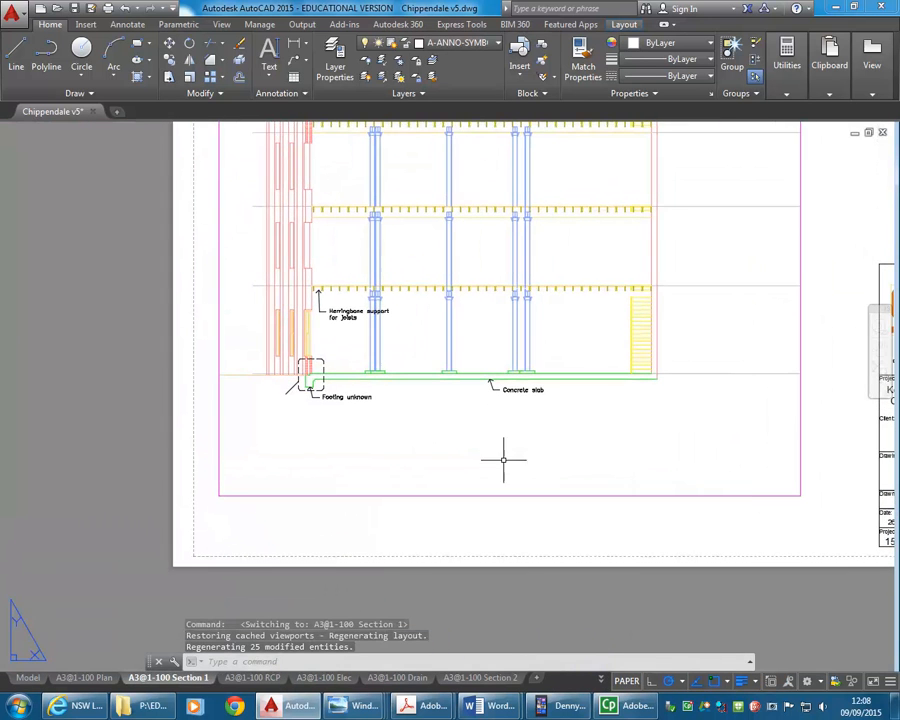
pyautogui.scroll(6, 243, 378)
pyautogui.scroll(-4, 275, 402)
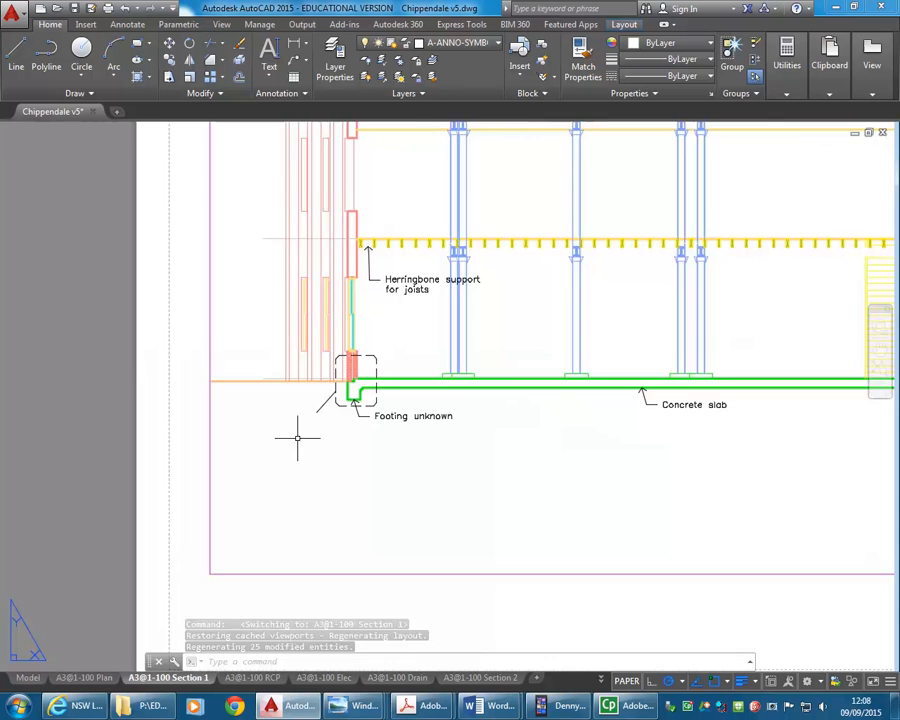
pyautogui.scroll(-3, 318, 478)
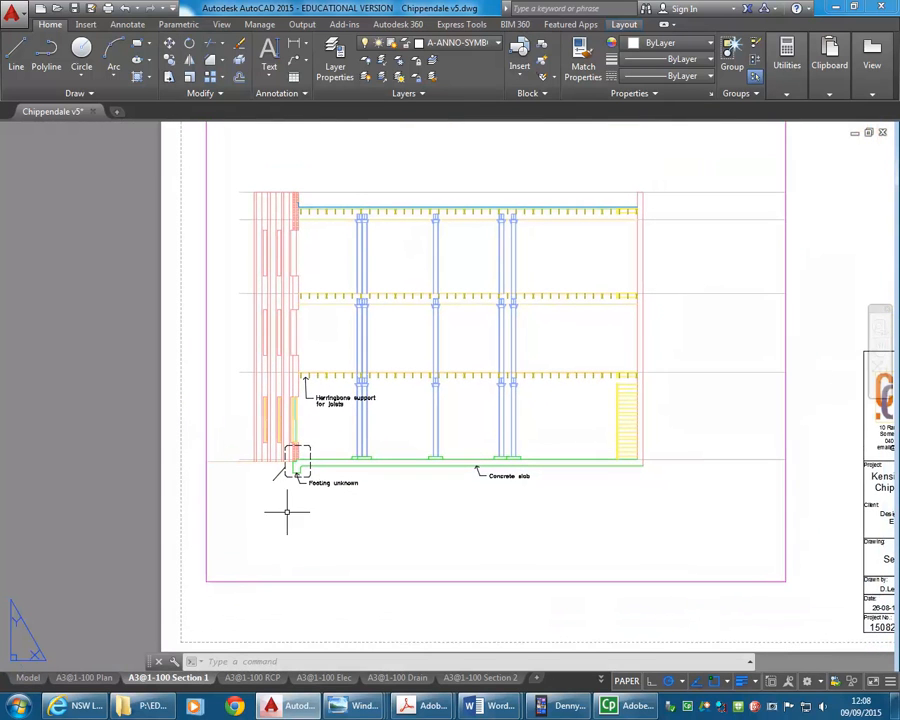
pyautogui.doubleClick(210, 520)
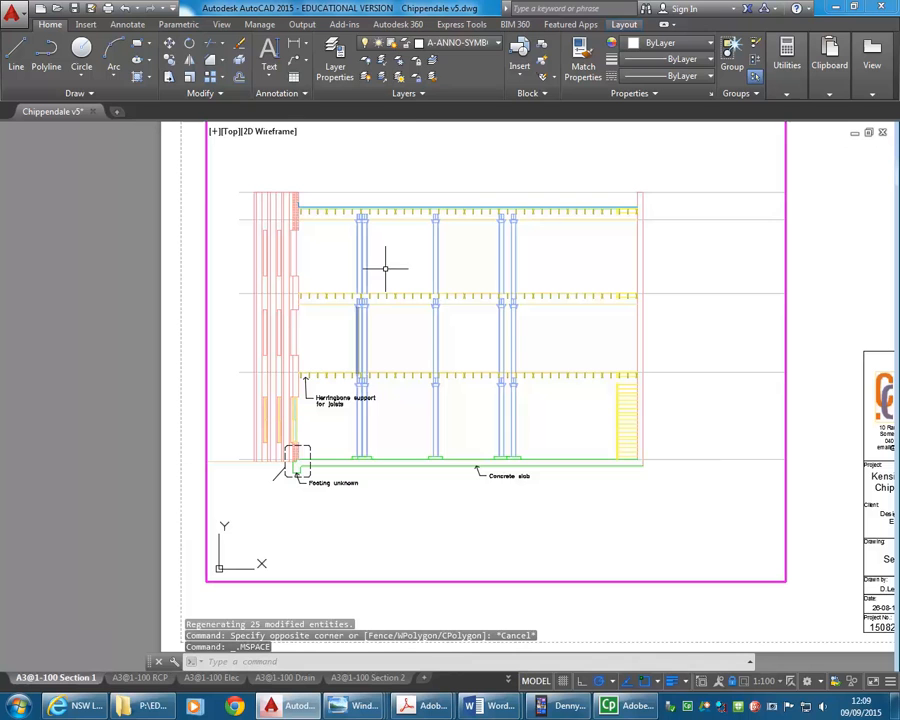
pyautogui.click(471, 45)
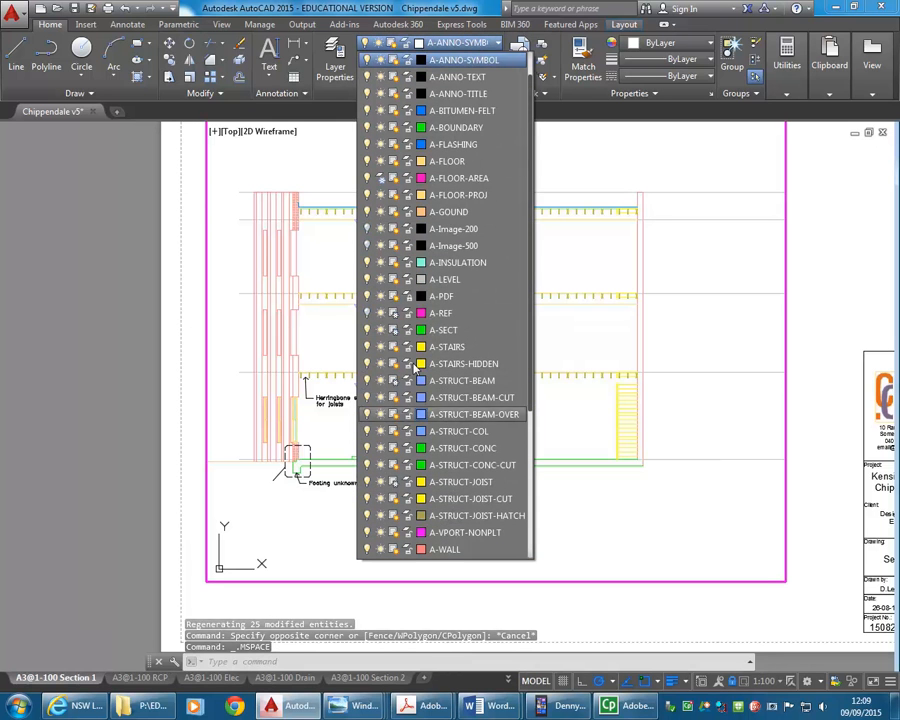
pyautogui.click(394, 333)
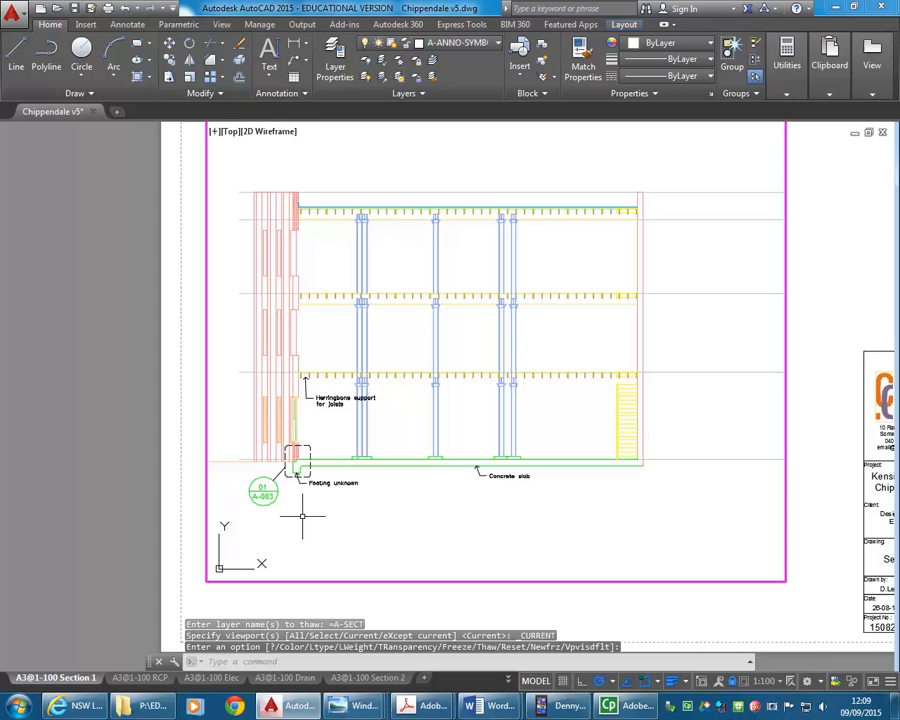
pyautogui.doubleClick(169, 477)
# Preview the plot of the Section 1 layout with DWG To PDF.pc3 and monochrome.ctb, and close it without plotting.
pyautogui.moveTo(293, 501); pyautogui.dragTo(252, 485, button='middle')
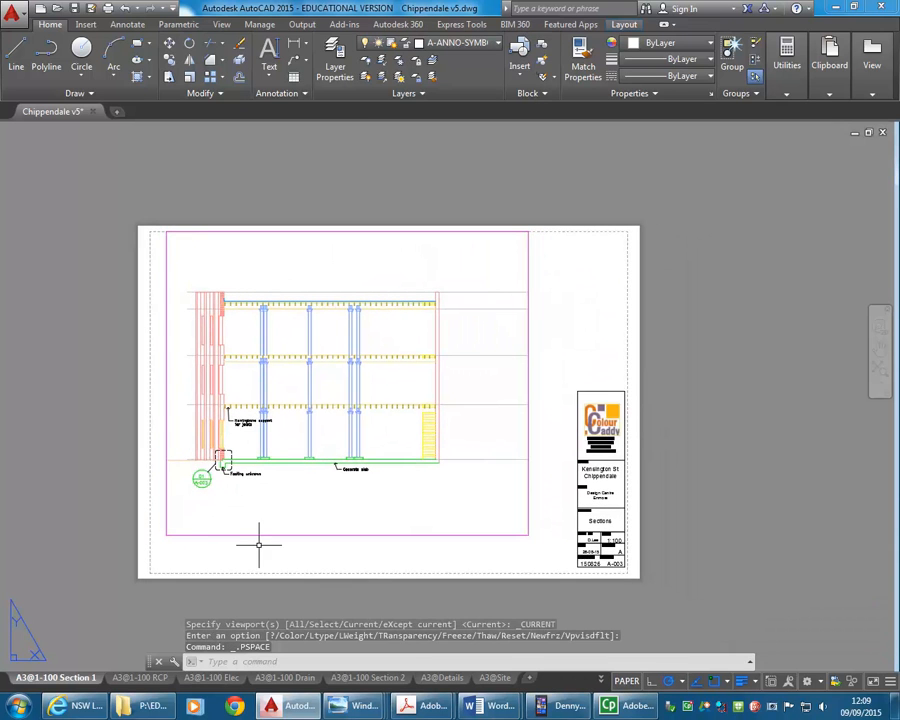
pyautogui.click(12, 12)
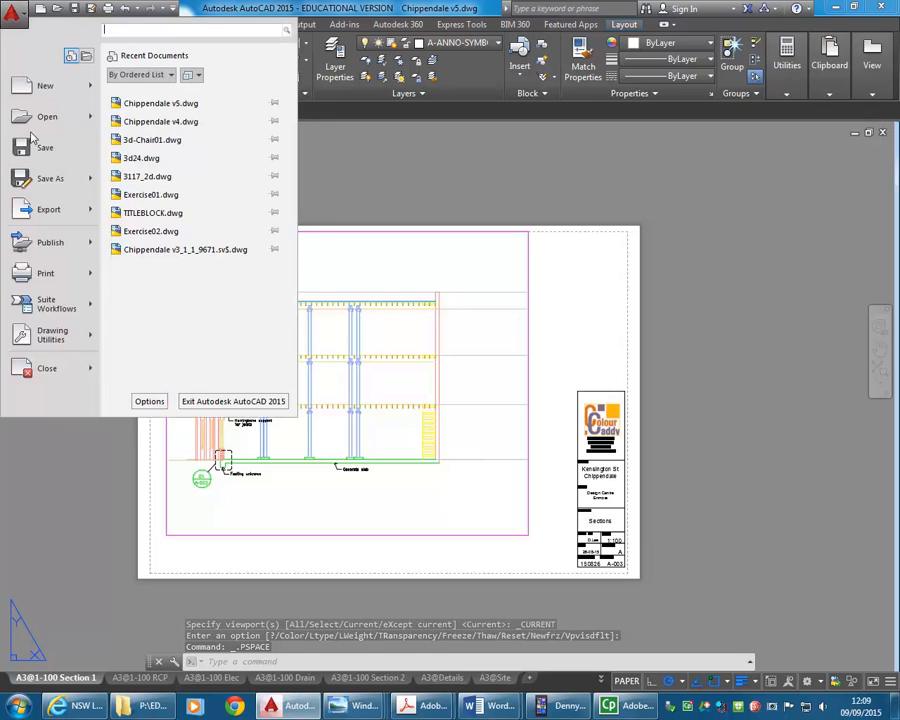
pyautogui.click(52, 266)
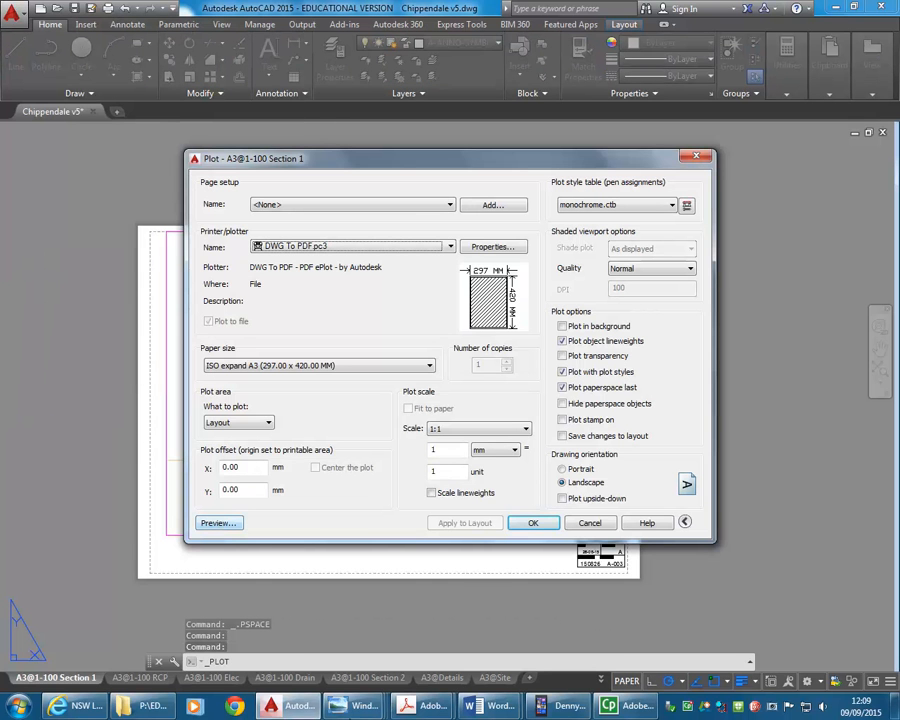
pyautogui.click(420, 706)
pyautogui.moveTo(411, 641)
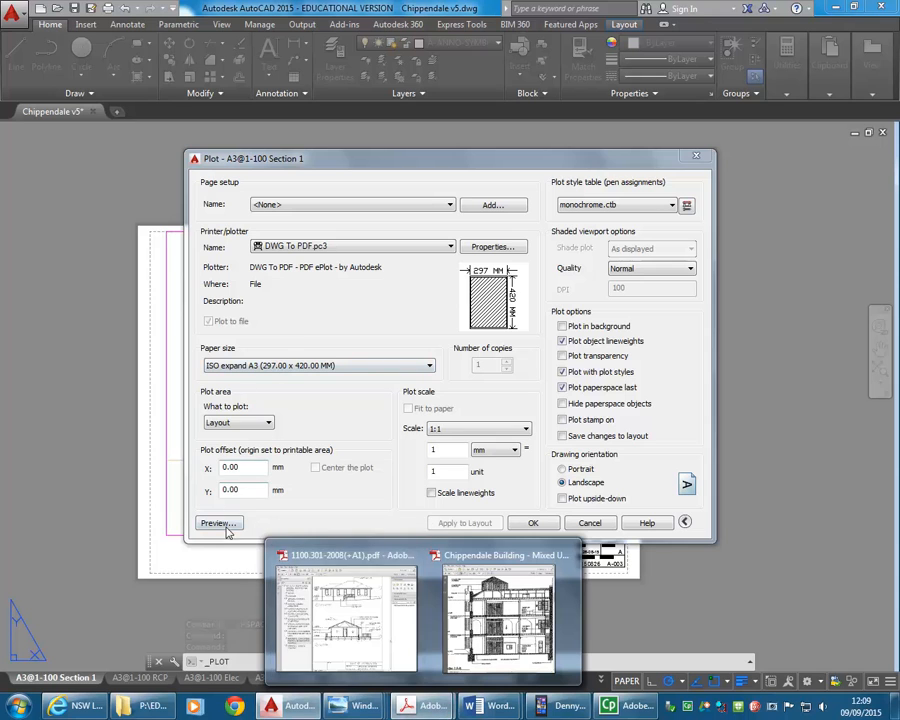
pyautogui.click(220, 526)
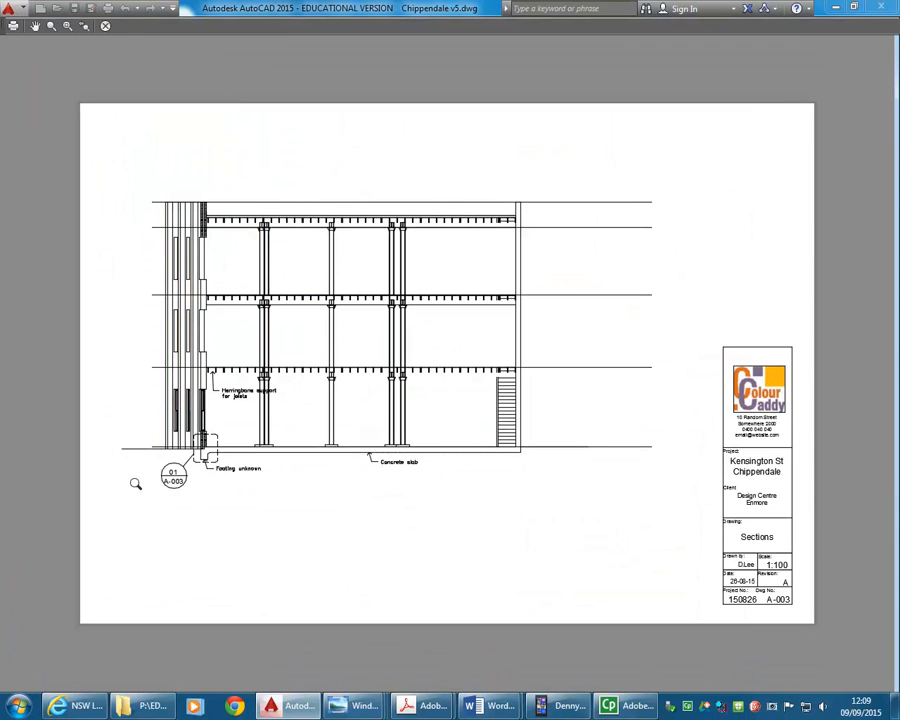
pyautogui.rightClick(143, 392)
pyautogui.click(156, 396)
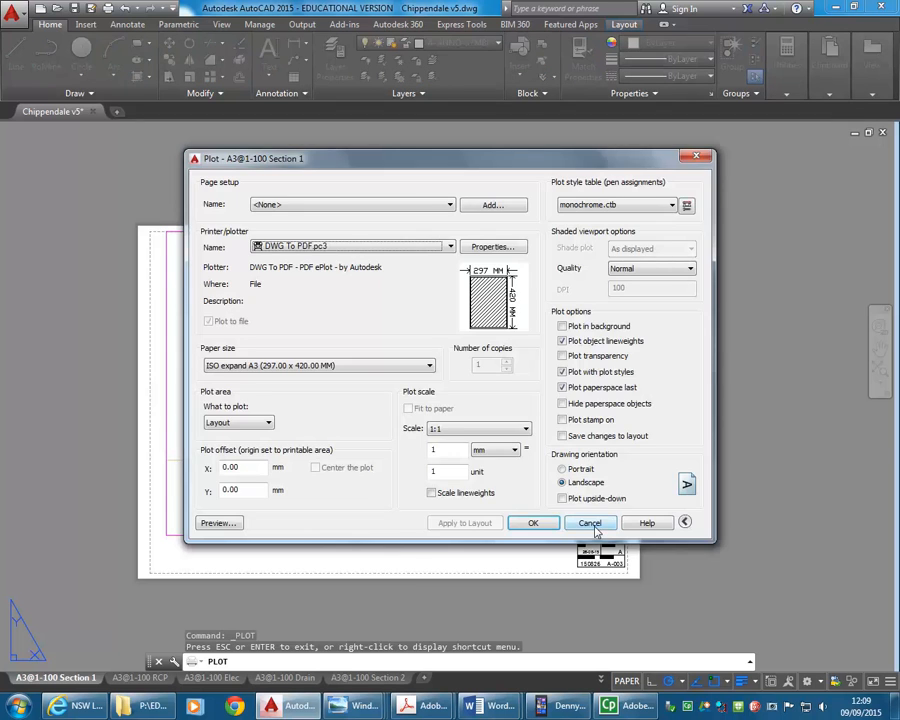
pyautogui.click(592, 525)
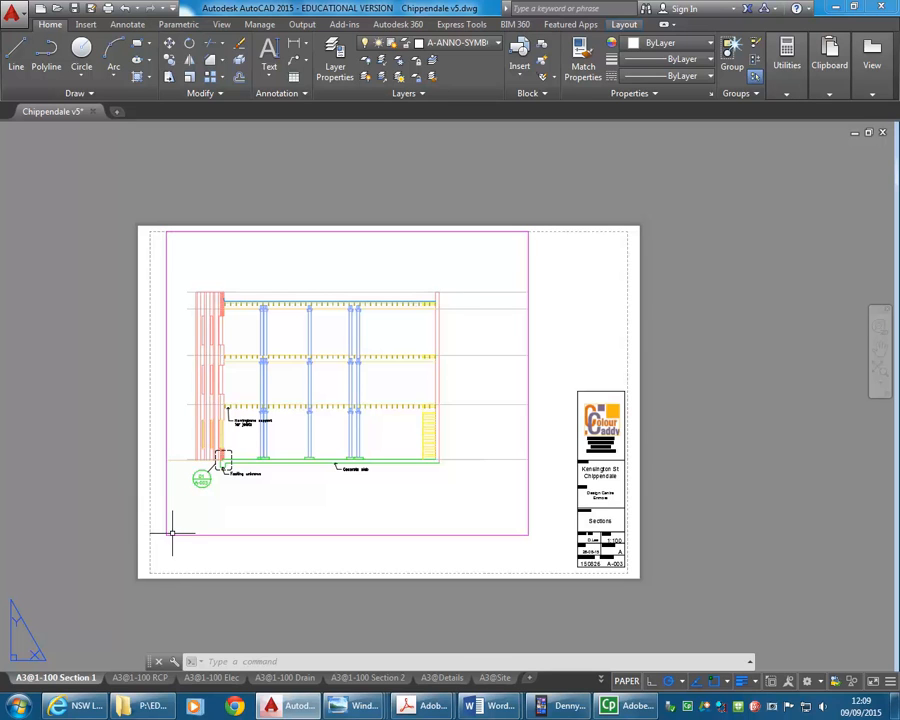
# Return from the Section 1 layout to model space.
pyautogui.moveTo(173, 535)
pyautogui.moveTo(219, 535)
pyautogui.click(601, 680)
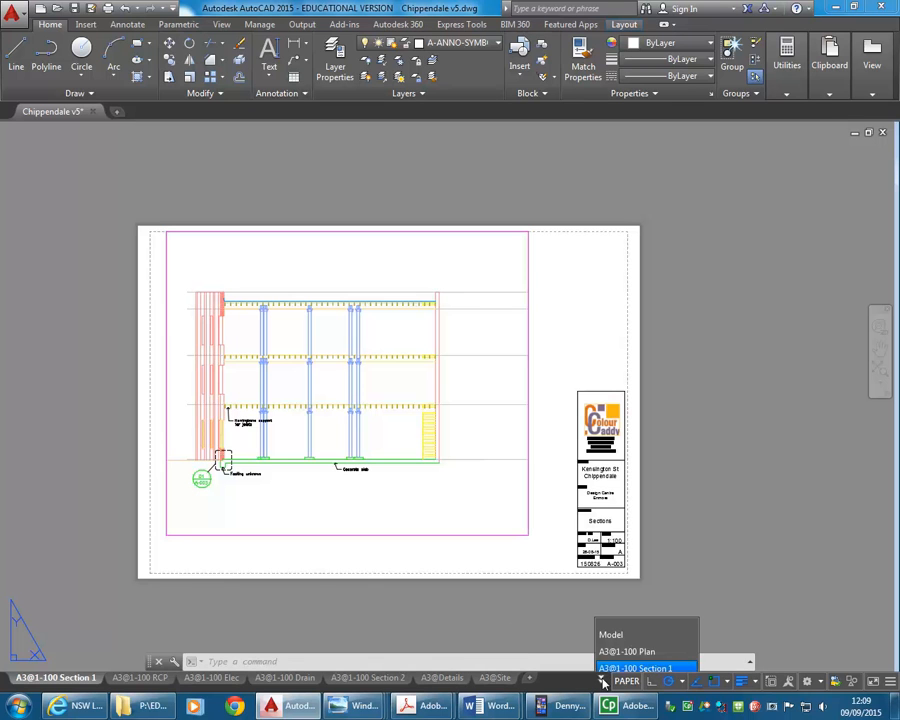
pyautogui.click(622, 543)
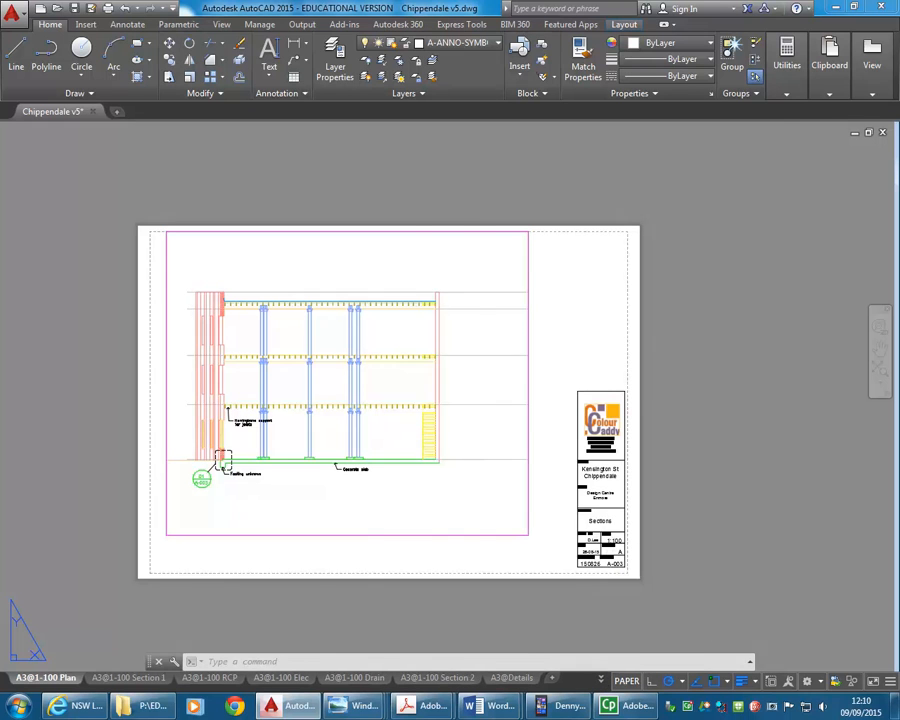
pyautogui.click(601, 680)
pyautogui.click(612, 519)
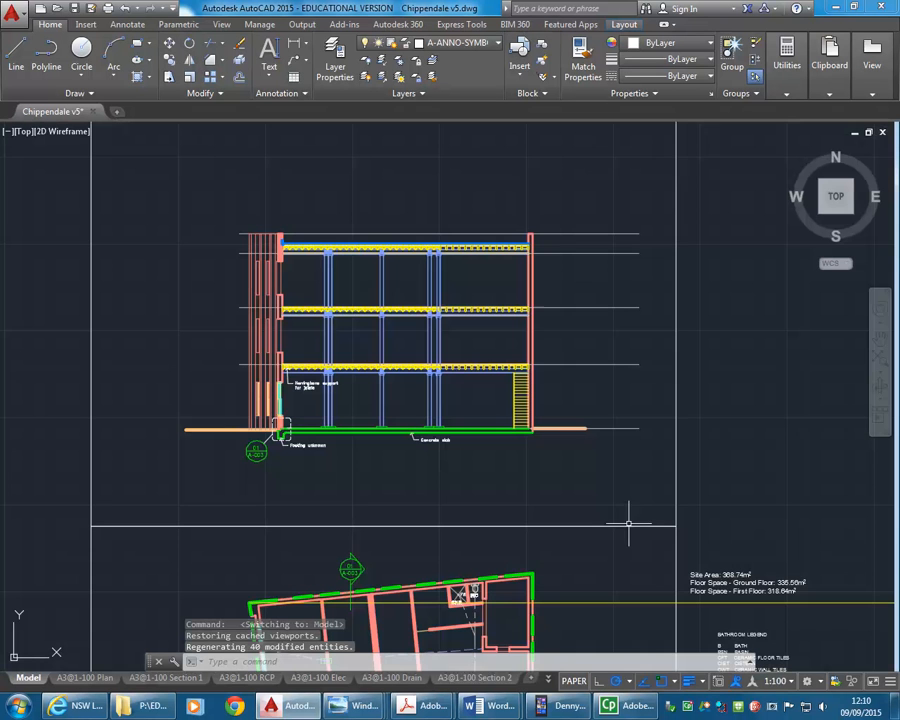
# Compare the floor plan's section markers with the footing detail marker, and reopen the A3@1-100 Section 1 layout.
pyautogui.moveTo(426, 600); pyautogui.dragTo(400, 365, button='middle')
pyautogui.moveTo(384, 576); pyautogui.dragTo(404, 506, button='middle')
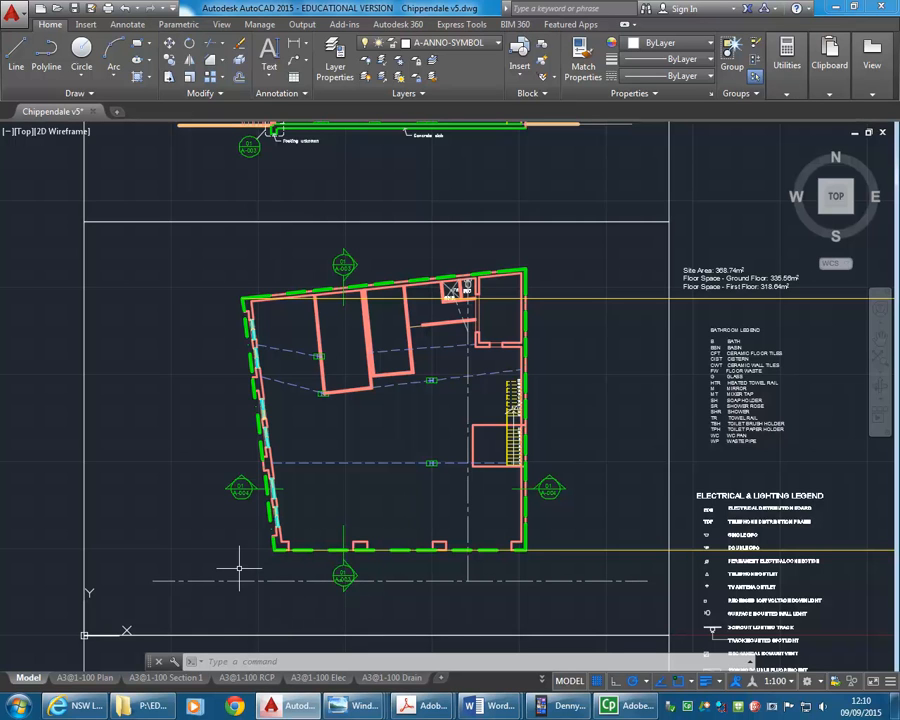
pyautogui.scroll(5, 240, 485)
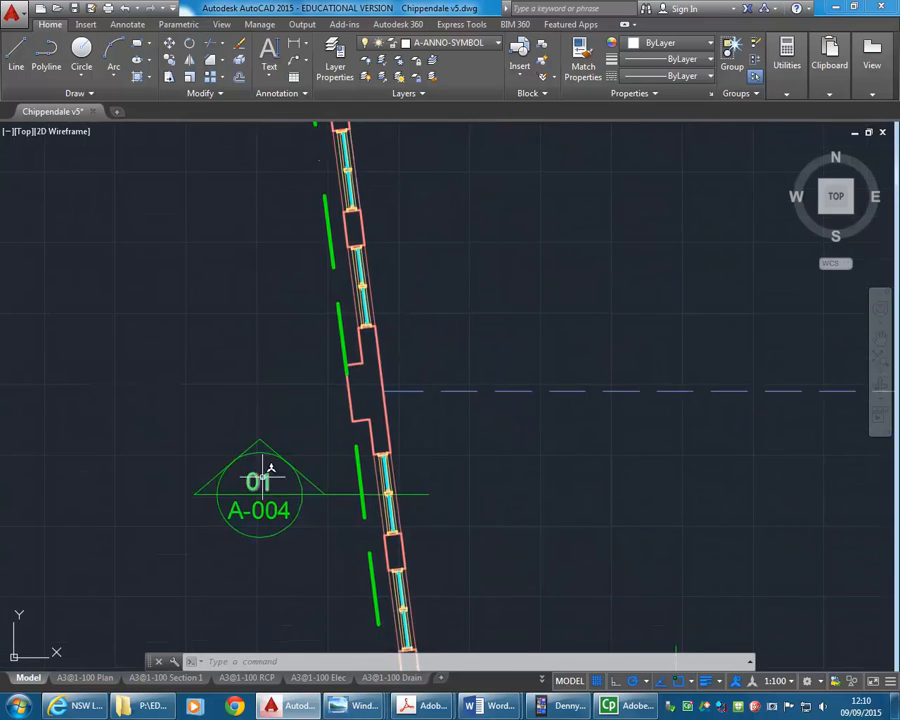
pyautogui.scroll(-8, 267, 457)
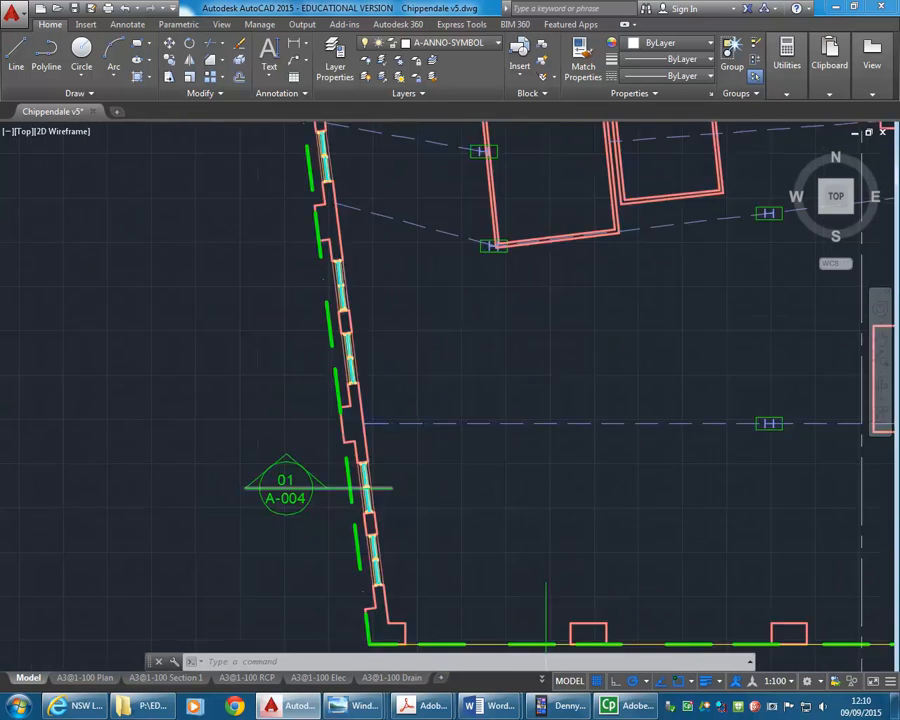
pyautogui.scroll(4, 267, 462)
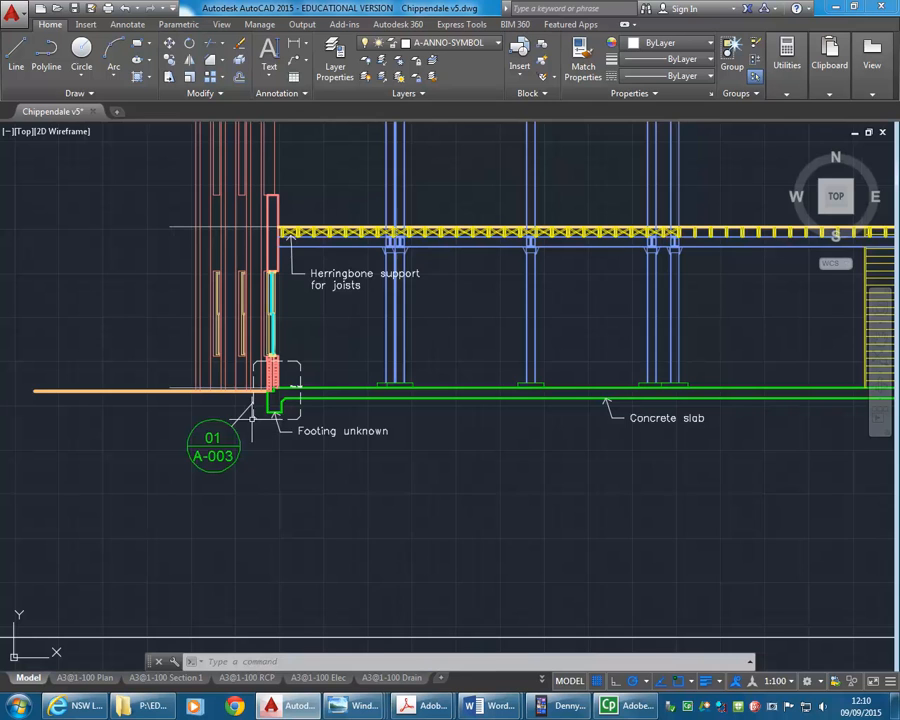
pyautogui.scroll(-2, 320, 535)
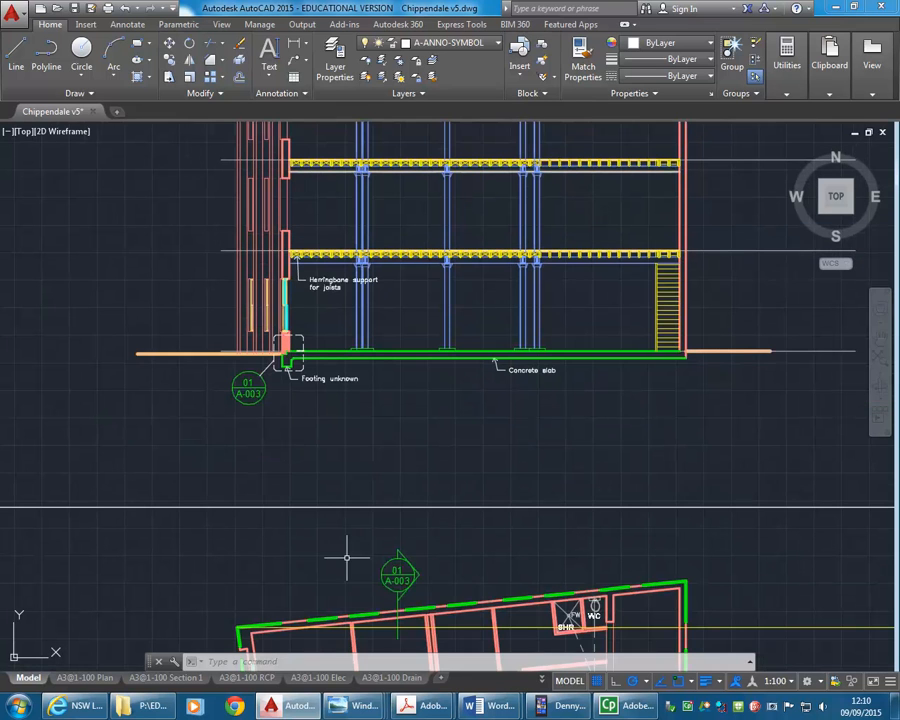
pyautogui.click(542, 680)
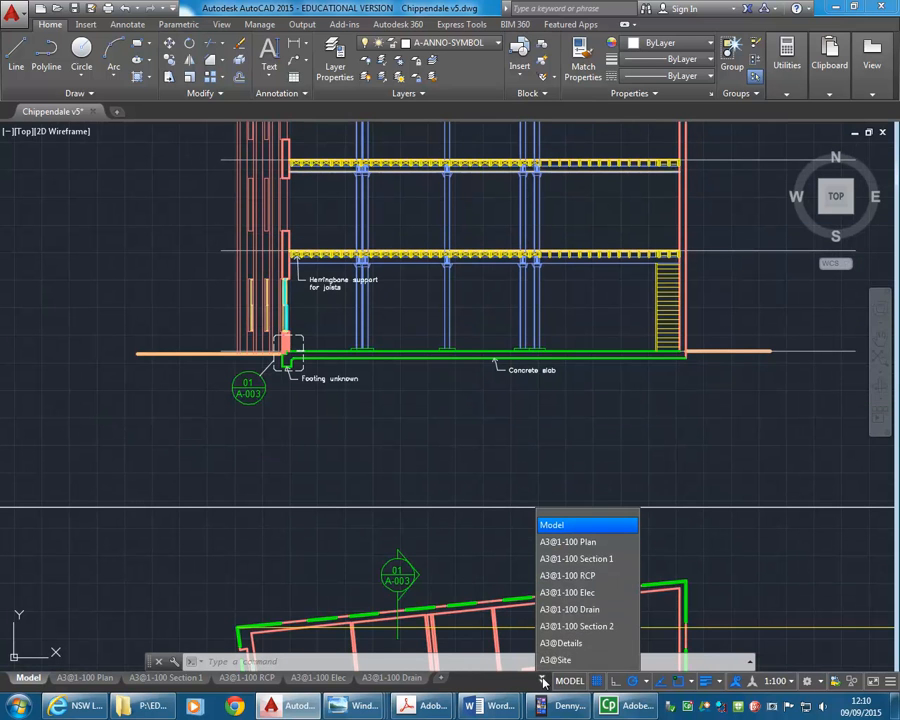
pyautogui.click(570, 558)
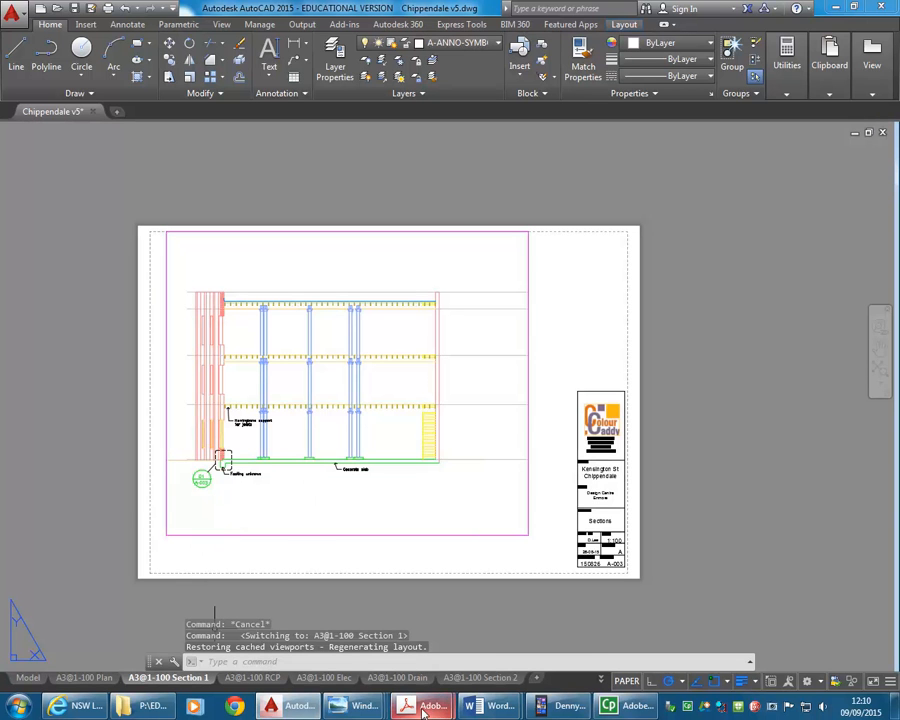
# Examine the titled elevation and section example in the AS 1100.301-2008 PDF in Acrobat, and return to the AutoCAD layout.
pyautogui.moveTo(425, 710)
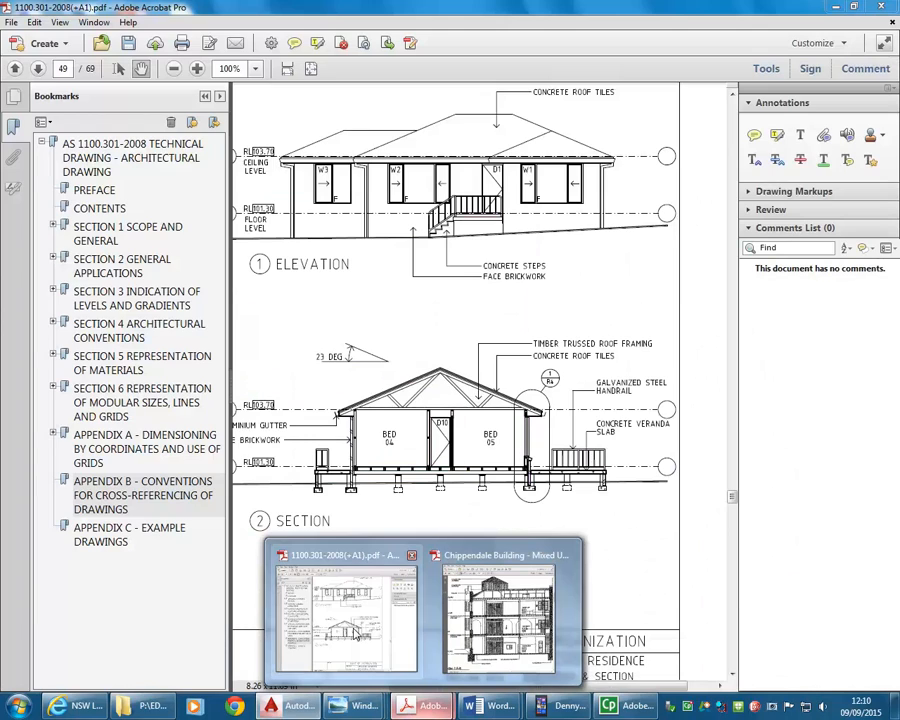
pyautogui.click(352, 636)
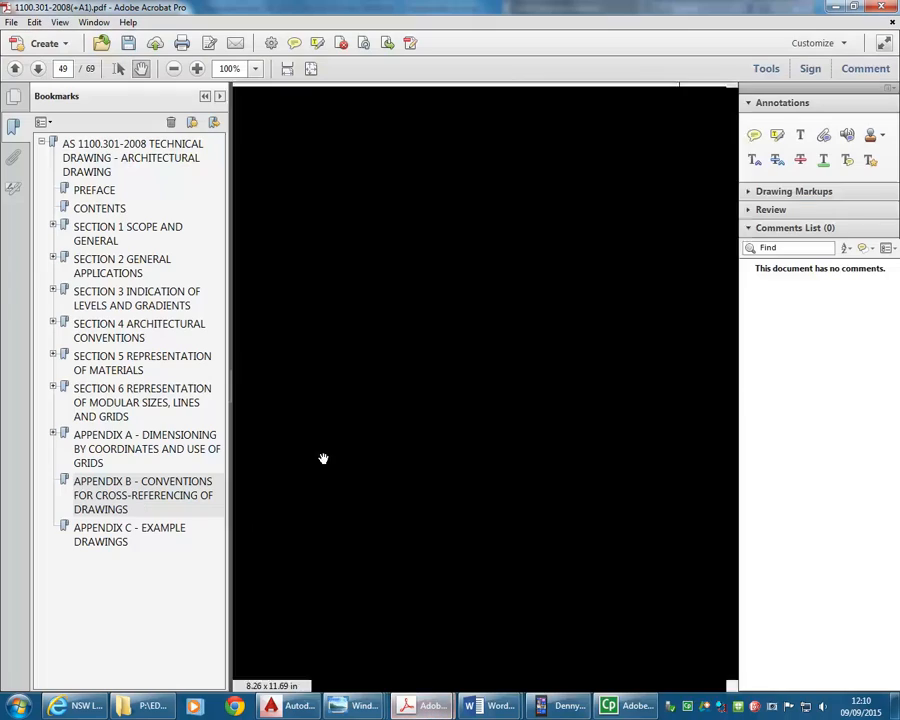
pyautogui.moveTo(534, 495); pyautogui.dragTo(535, 500)
pyautogui.moveTo(496, 347)
pyautogui.mouseDown()
pyautogui.moveTo(418, 403)
pyautogui.moveTo(411, 522)
pyautogui.mouseUp()
pyautogui.moveTo(368, 293); pyautogui.dragTo(416, 478)
pyautogui.moveTo(411, 346); pyautogui.dragTo(412, 462)
pyautogui.moveTo(405, 538); pyautogui.dragTo(384, 303)
pyautogui.moveTo(369, 468); pyautogui.dragTo(375, 230)
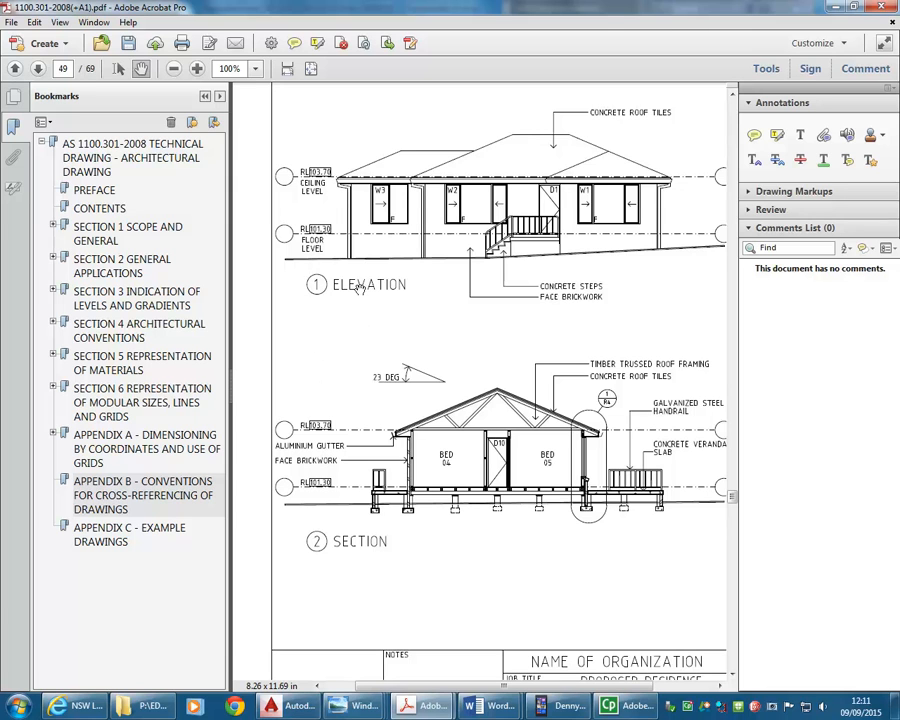
pyautogui.click(836, 7)
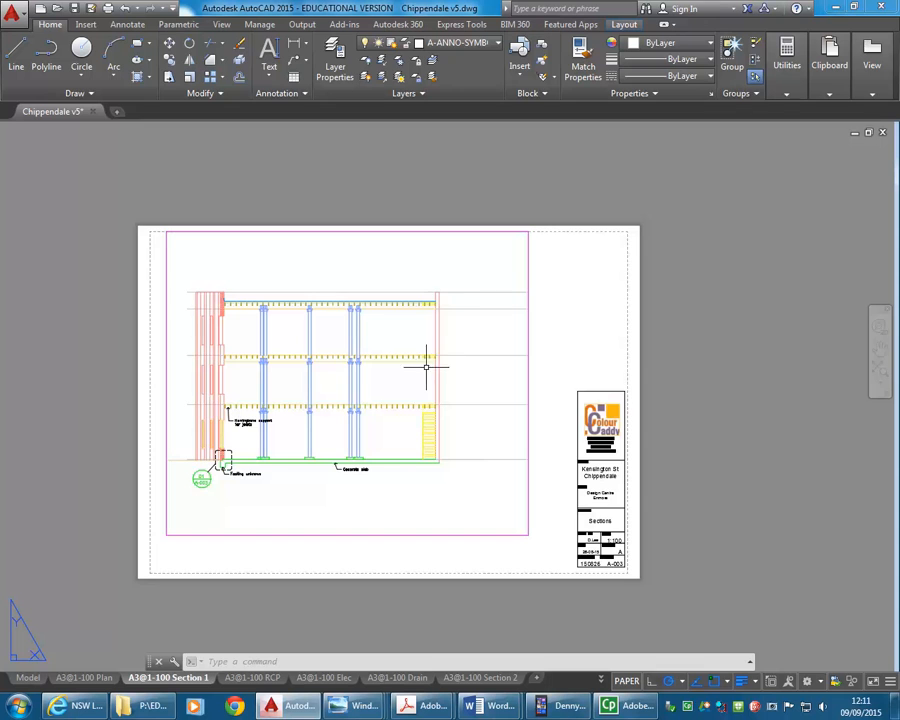
# Draw a circle over the footing detail marker, centred on it and matching its radius.
pyautogui.scroll(2, 165, 498)
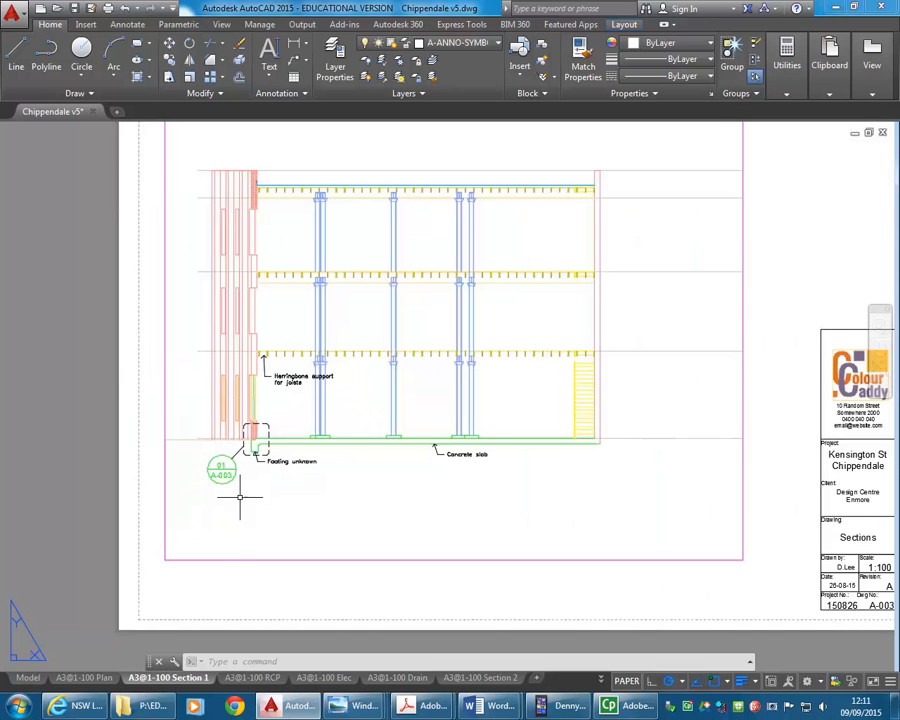
pyautogui.scroll(1, 150, 530)
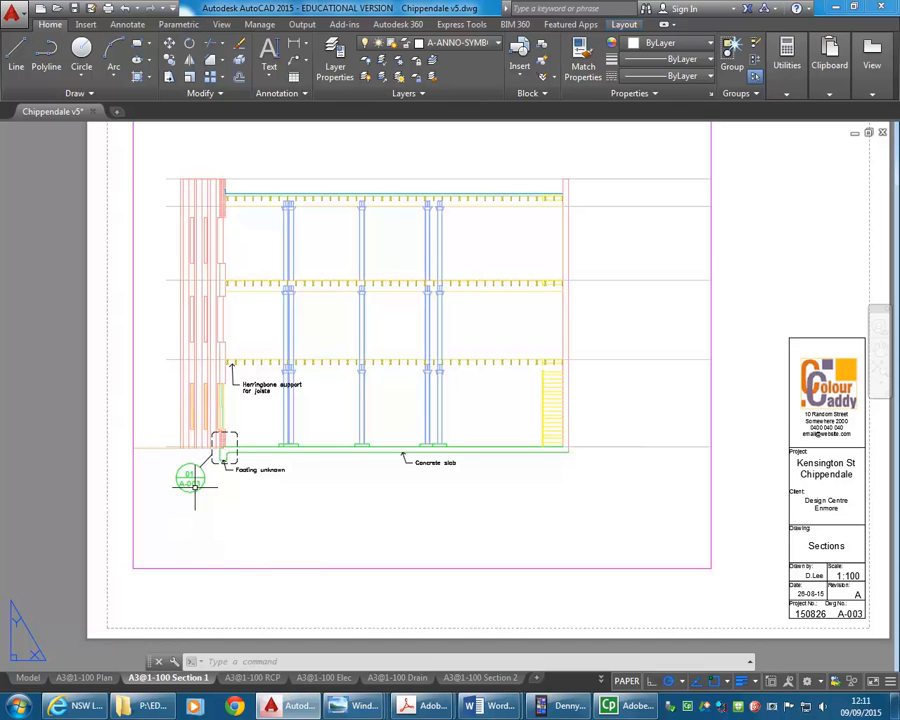
pyautogui.scroll(3, 179, 446)
pyautogui.moveTo(202, 534); pyautogui.dragTo(227, 418, button='middle')
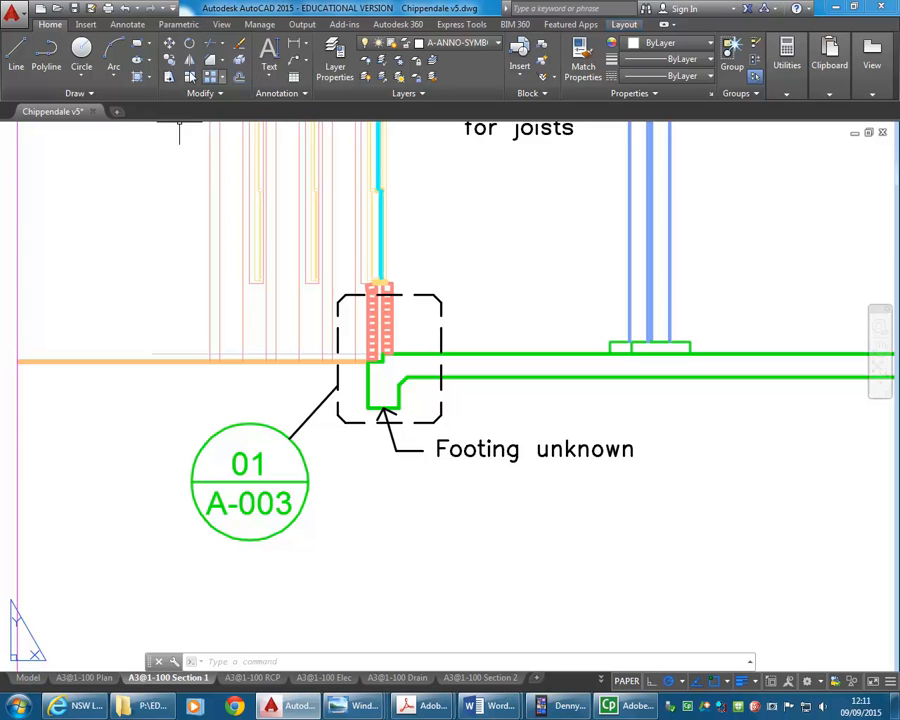
pyautogui.click(80, 47)
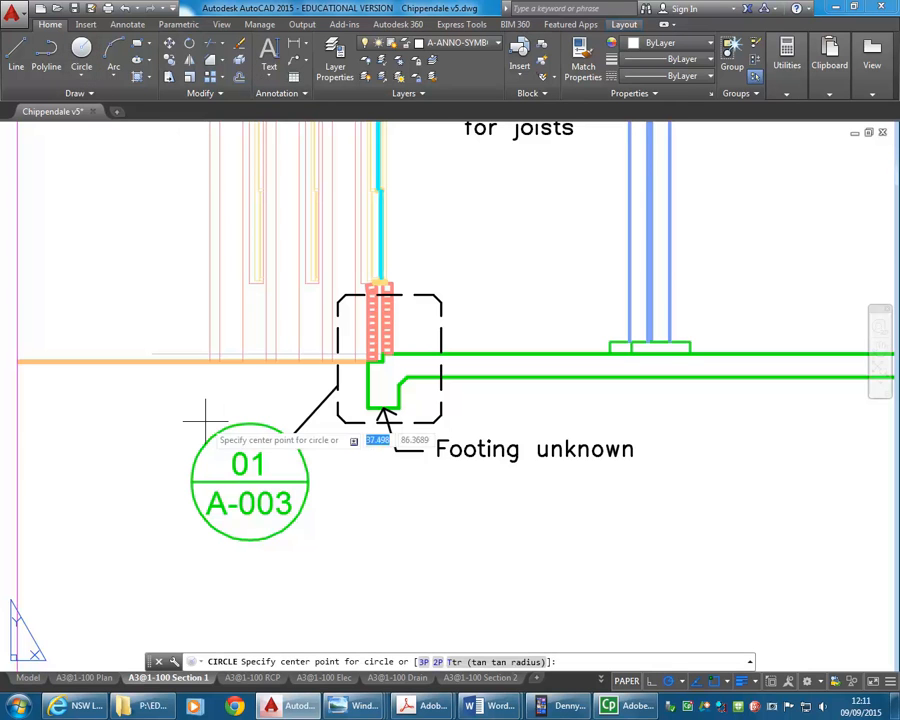
pyautogui.click(249, 481)
pyautogui.click(249, 423)
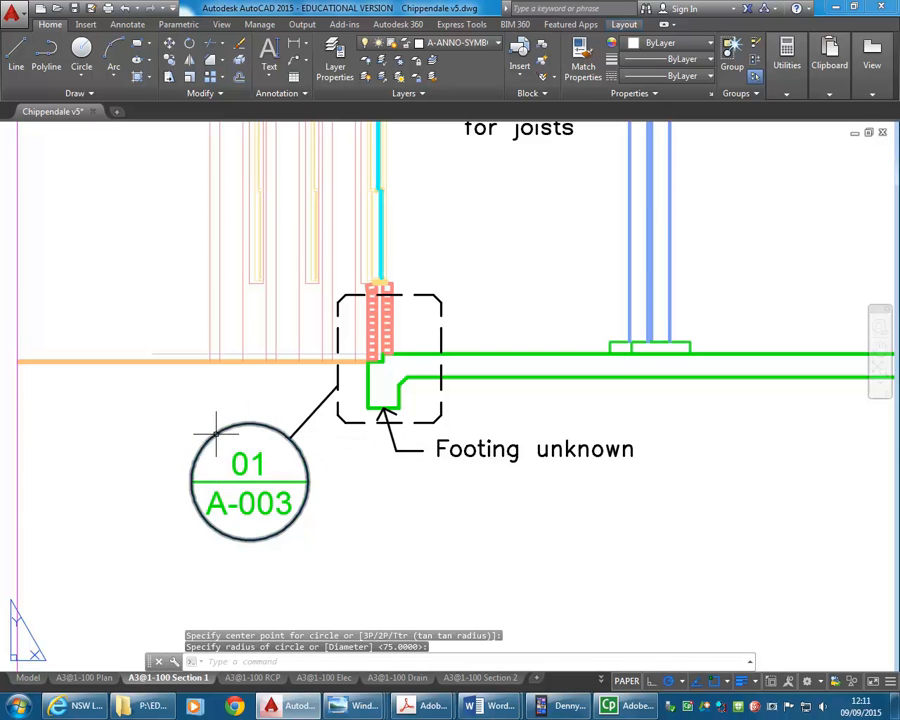
# Move the new circle straight down into the clear space below the footing detail marker.
pyautogui.click(215, 433)
pyautogui.scroll(-5, 220, 456)
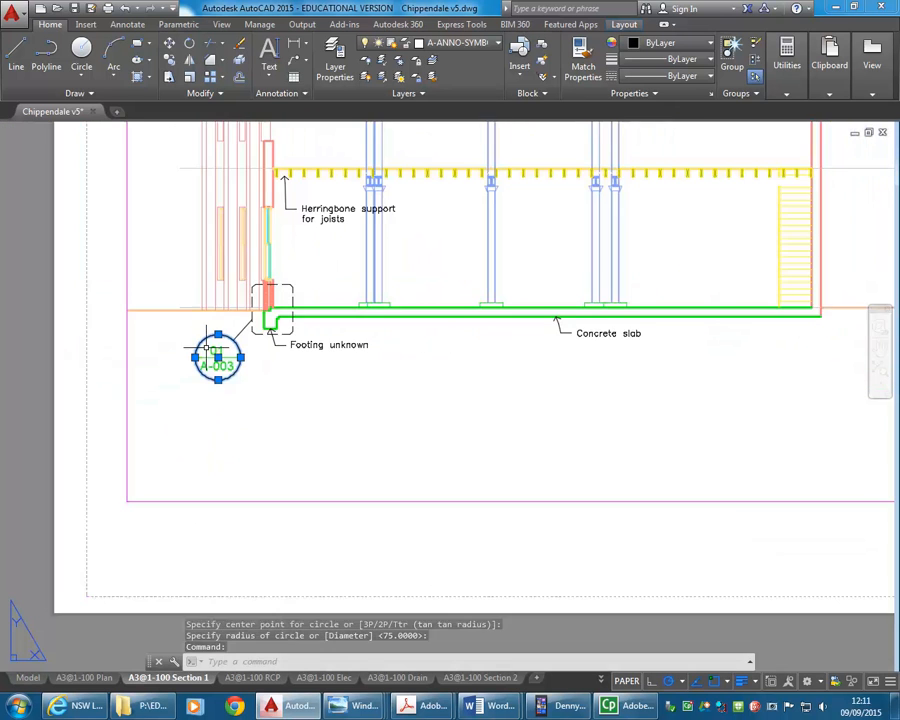
pyautogui.click(169, 43)
pyautogui.click(155, 400)
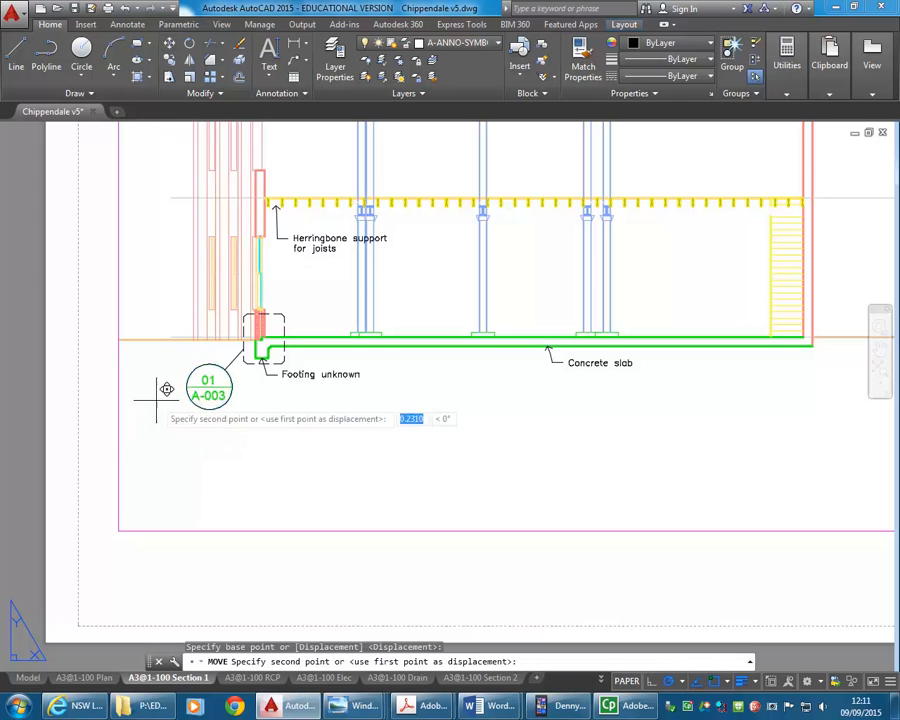
pyautogui.click(160, 474)
pyautogui.moveTo(209, 455); pyautogui.dragTo(190, 463, button='middle')
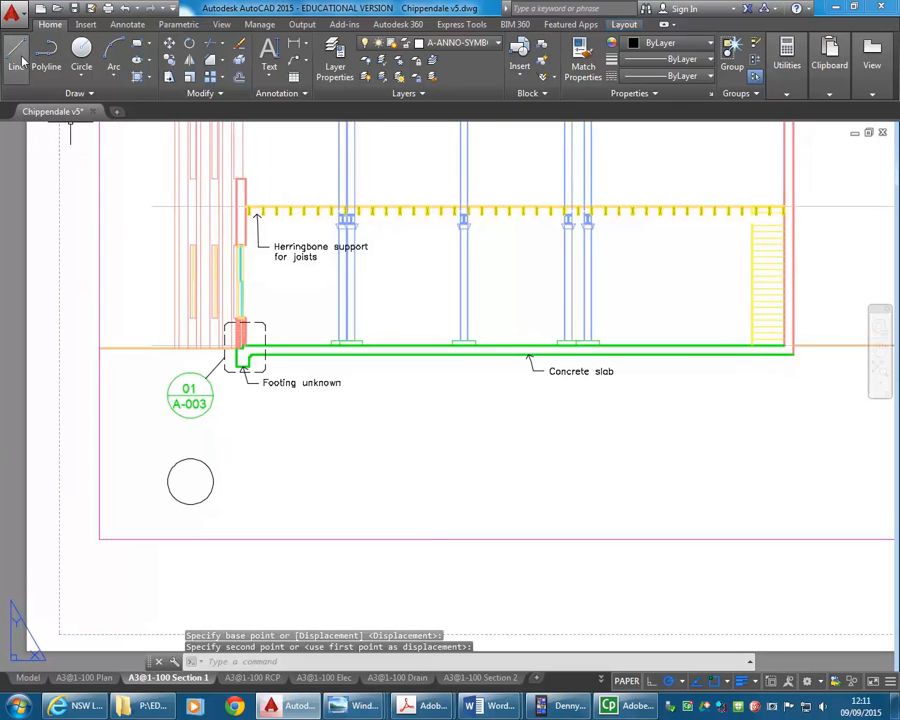
# Draw a horizontal title line from the empty circle's right quadrant, running beneath the concrete slab.
pyautogui.click(16, 50)
pyautogui.click(190, 482)
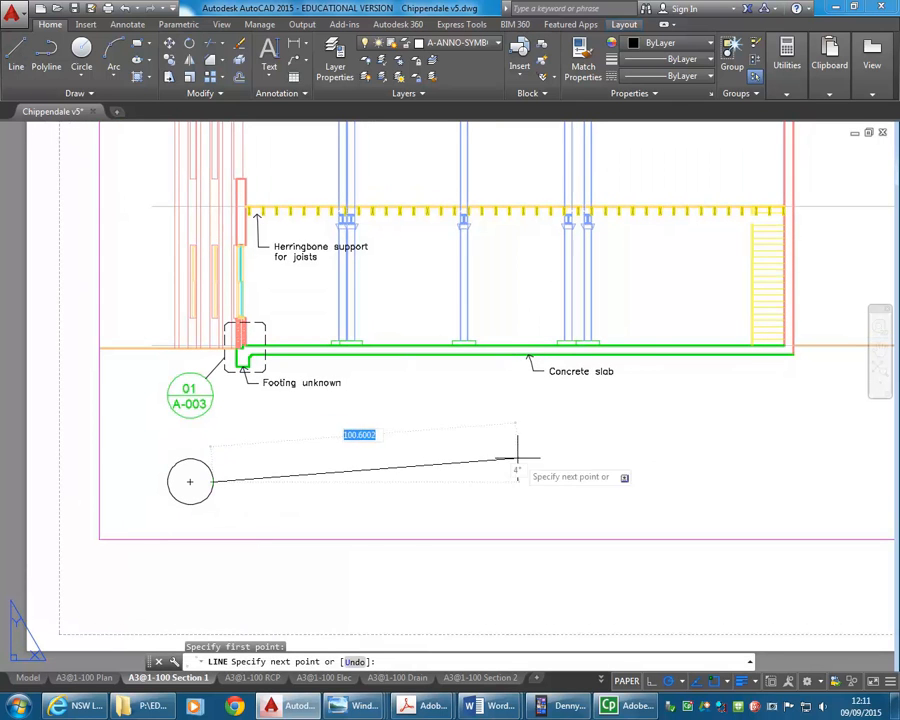
pyautogui.click(746, 482)
pyautogui.rightClick(617, 466)
pyautogui.click(637, 476)
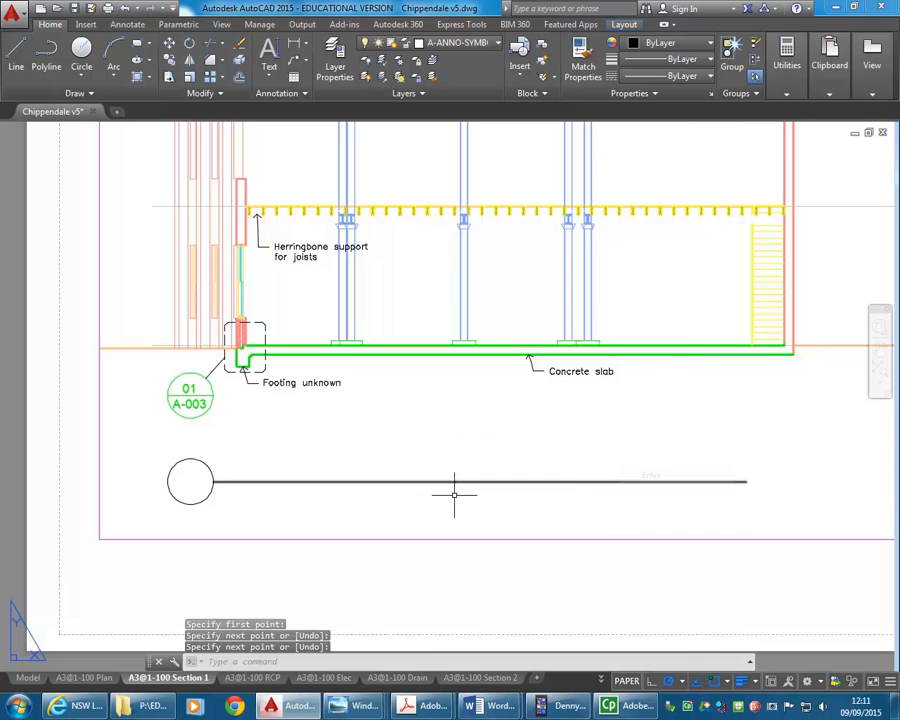
pyautogui.scroll(-2, 460, 522)
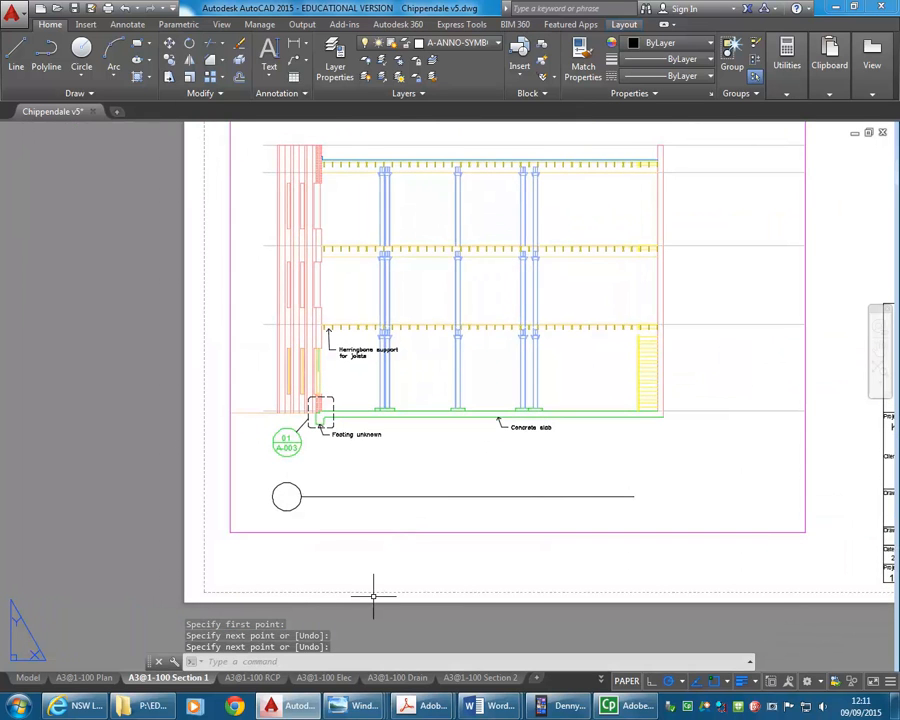
pyautogui.scroll(2, 315, 486)
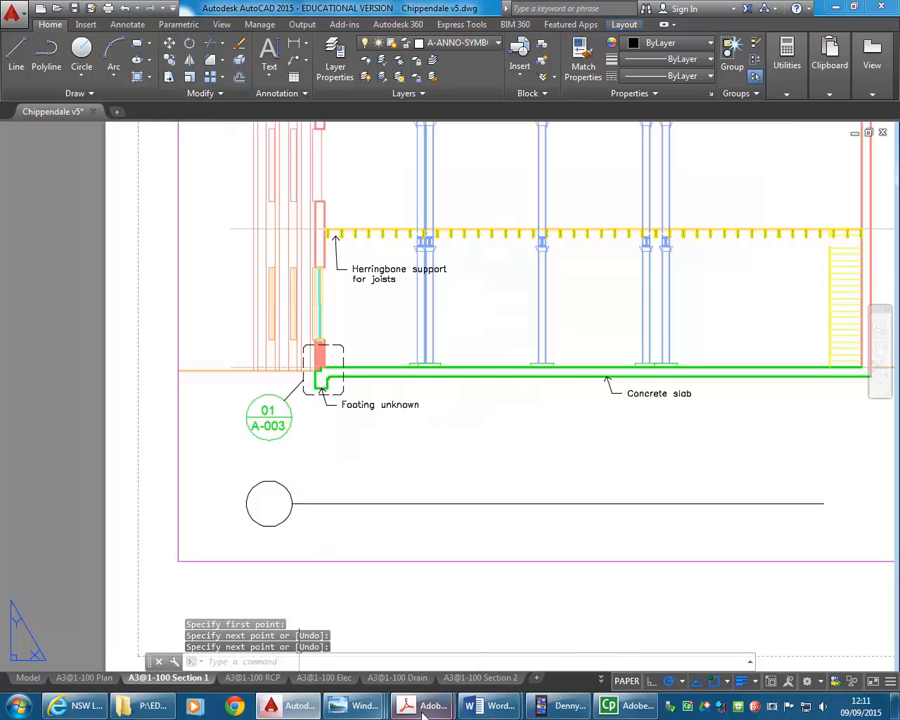
# Examine the drawing titles and example sheets in the AS 1100.301-2008 PDF in Acrobat, and return to the AutoCAD layout.
pyautogui.moveTo(425, 708)
pyautogui.click(348, 556)
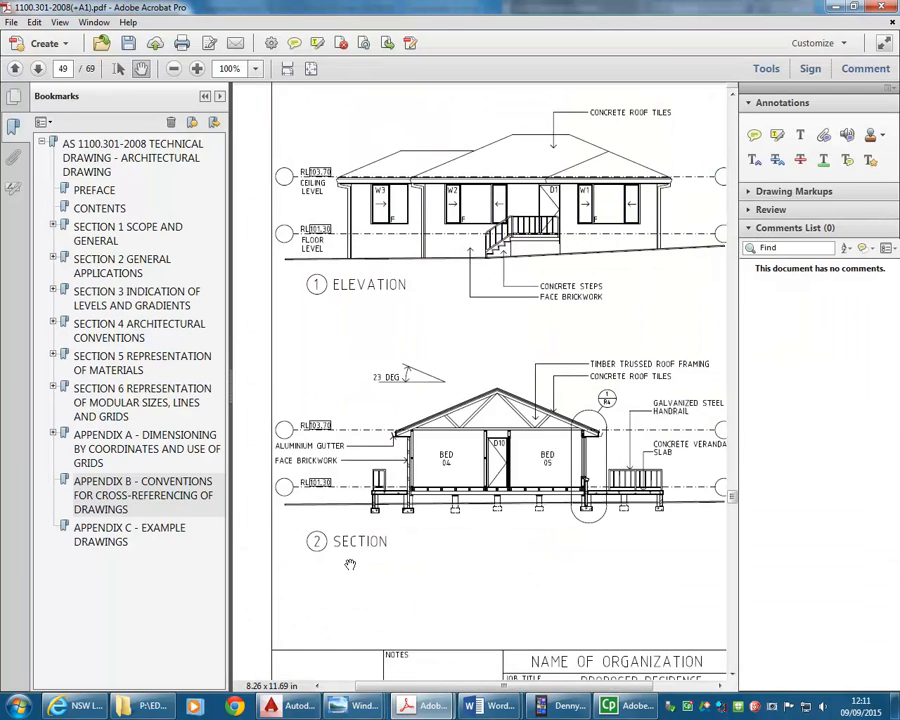
pyautogui.moveTo(418, 537)
pyautogui.mouseDown()
pyautogui.moveTo(372, 540)
pyautogui.moveTo(358, 566)
pyautogui.moveTo(358, 463)
pyautogui.mouseUp()
pyautogui.scroll(-20, 369, 527)
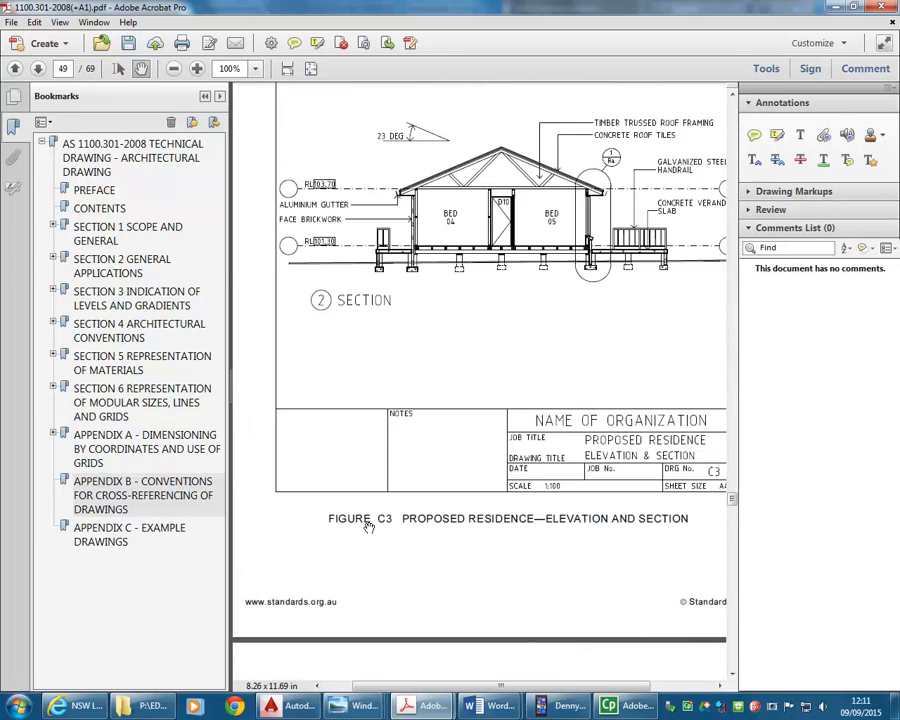
pyautogui.scroll(20, 369, 527)
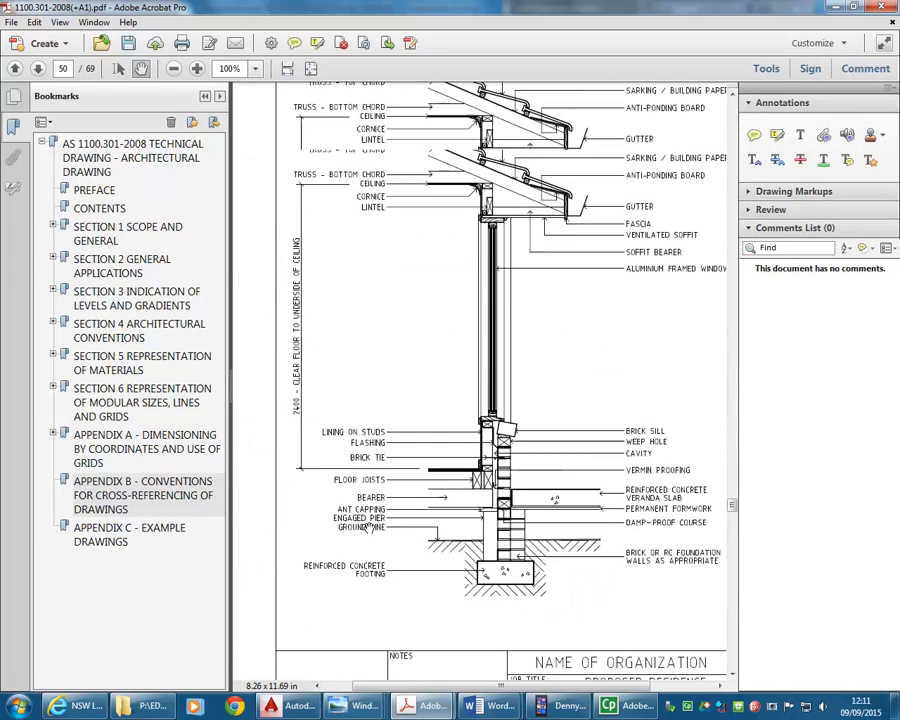
pyautogui.scroll(10, 369, 527)
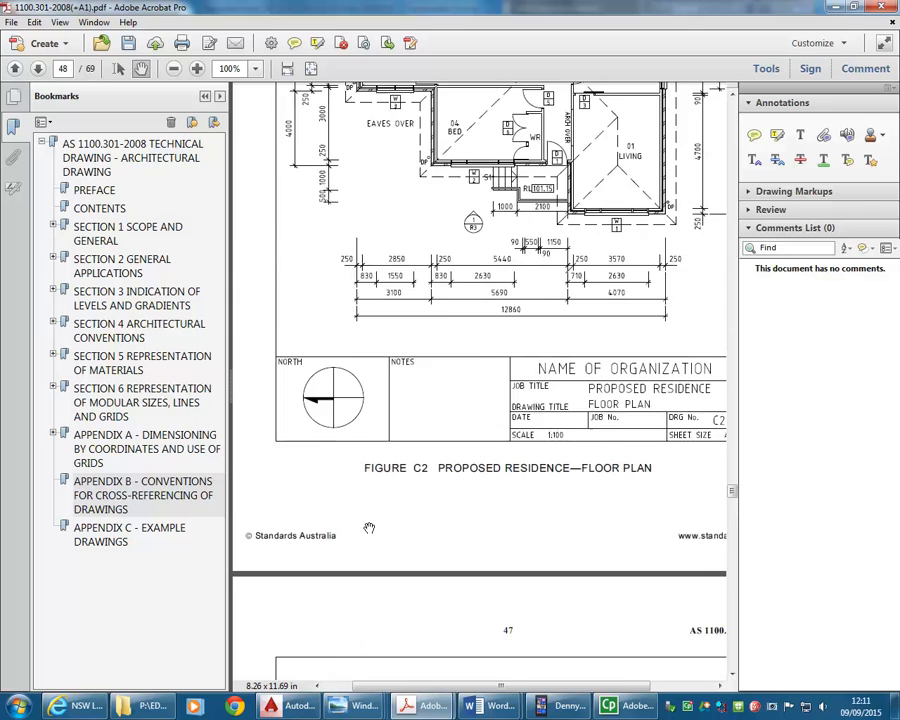
pyautogui.scroll(15, 369, 527)
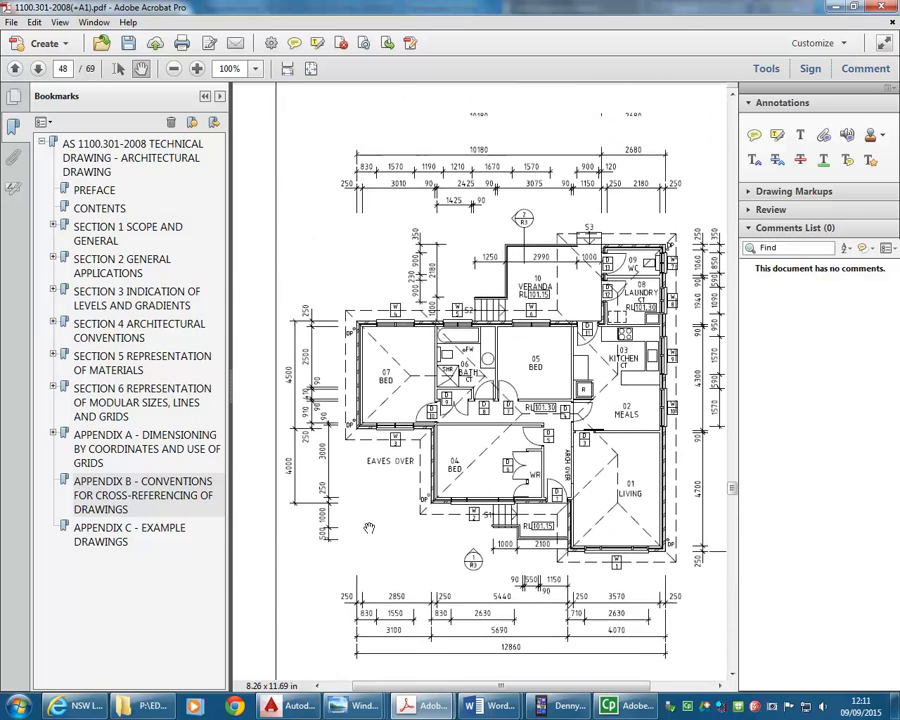
pyautogui.scroll(7, 369, 527)
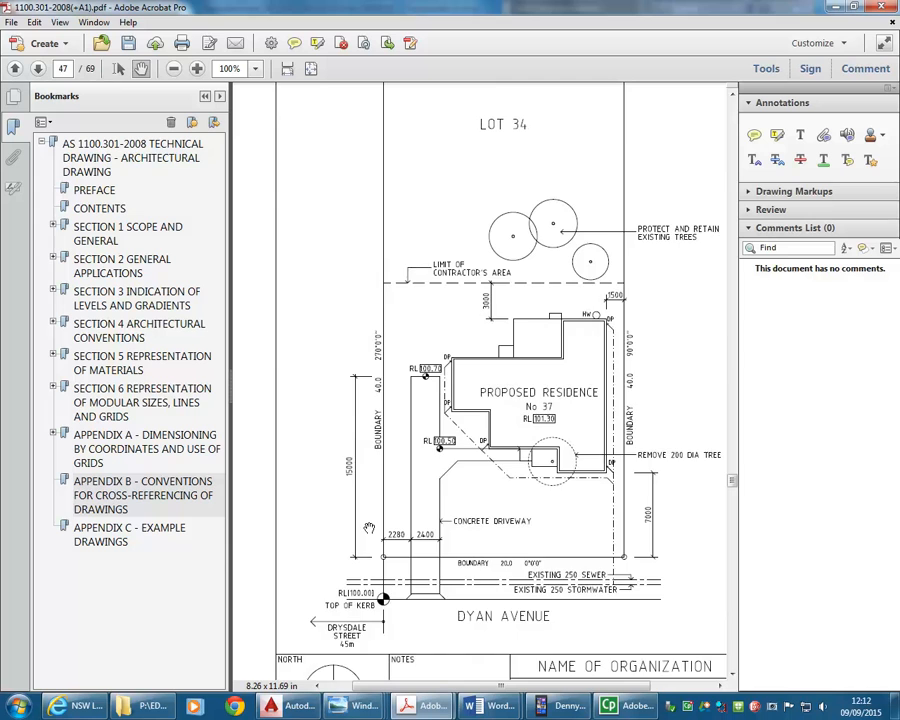
pyautogui.scroll(-8, 369, 527)
pyautogui.click(833, 10)
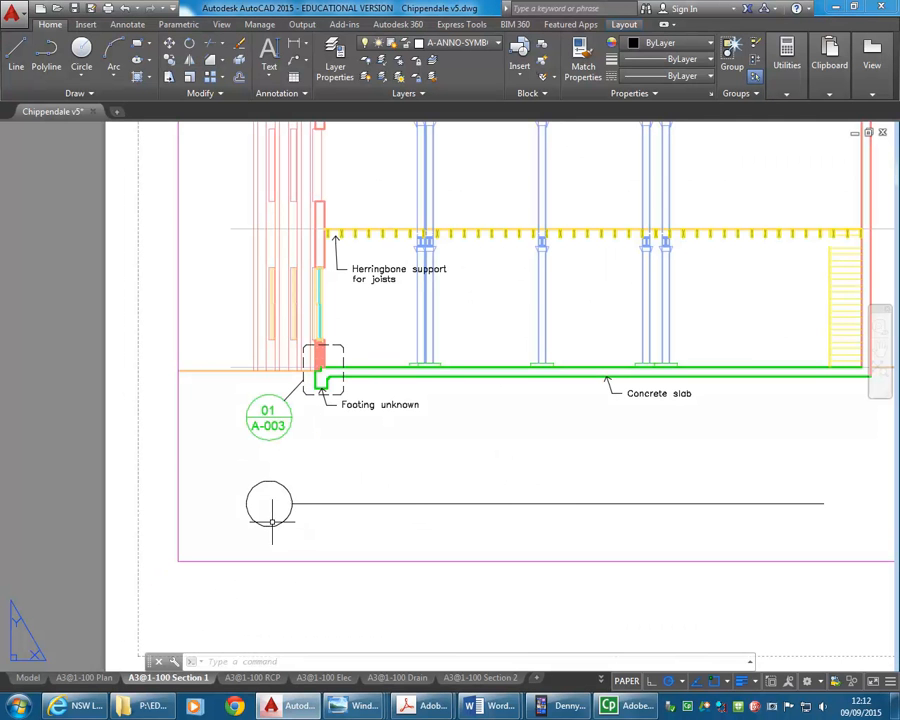
# Add the single-line text "Cross Section 1" at the junction of the circle and title line, with 0 rotation.
pyautogui.scroll(5, 268, 530)
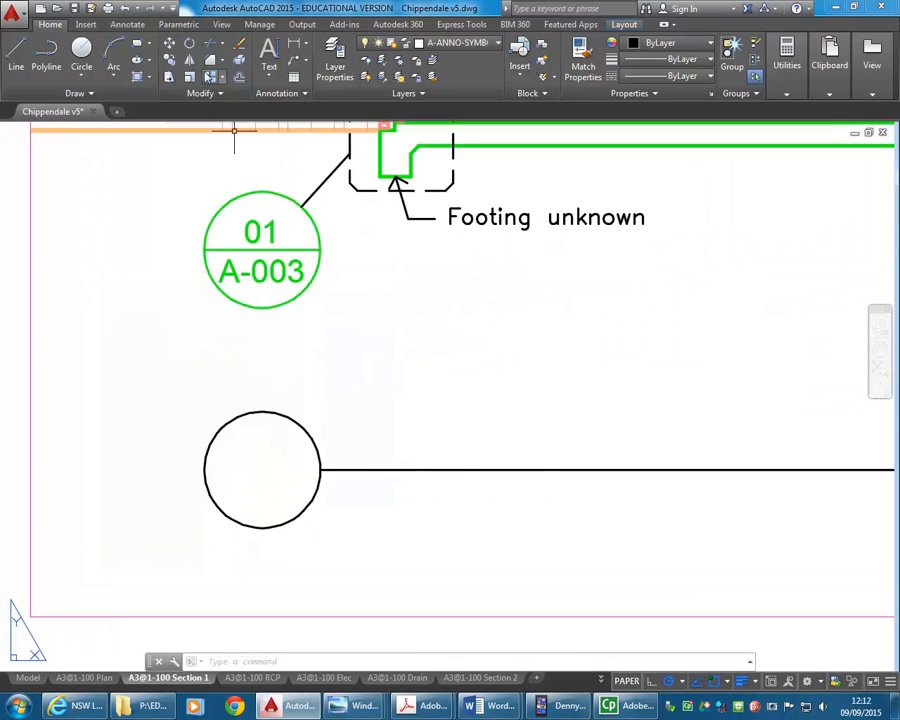
pyautogui.click(269, 67)
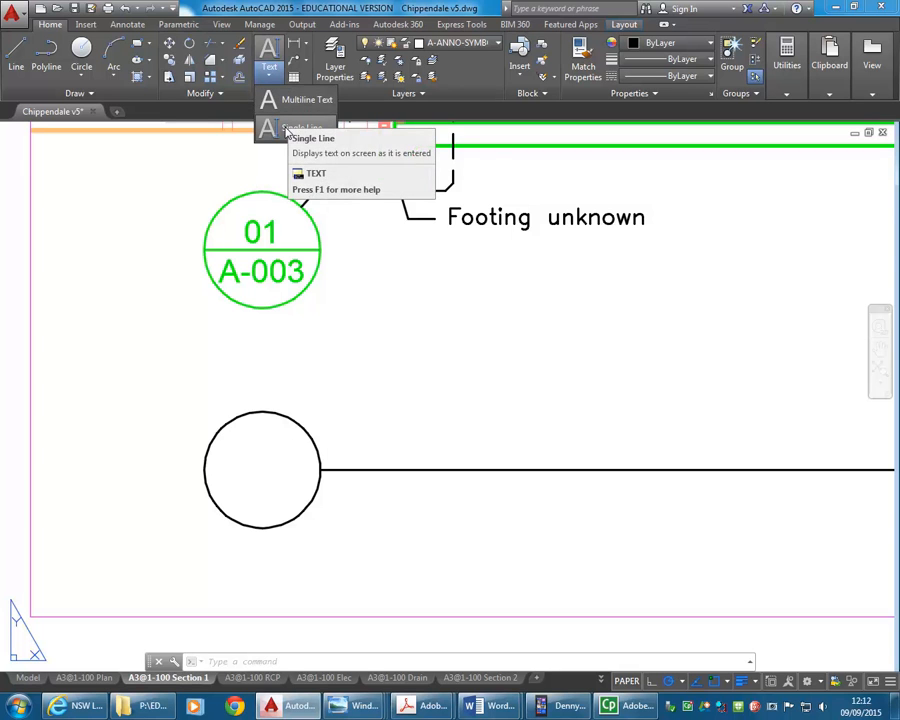
pyautogui.click(287, 130)
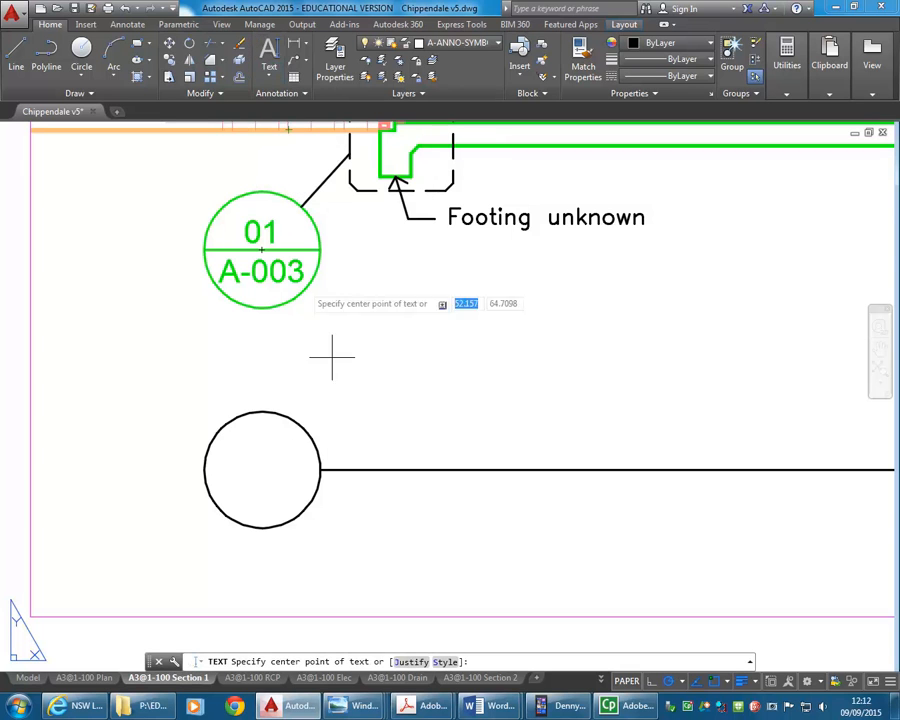
pyautogui.click(319, 469)
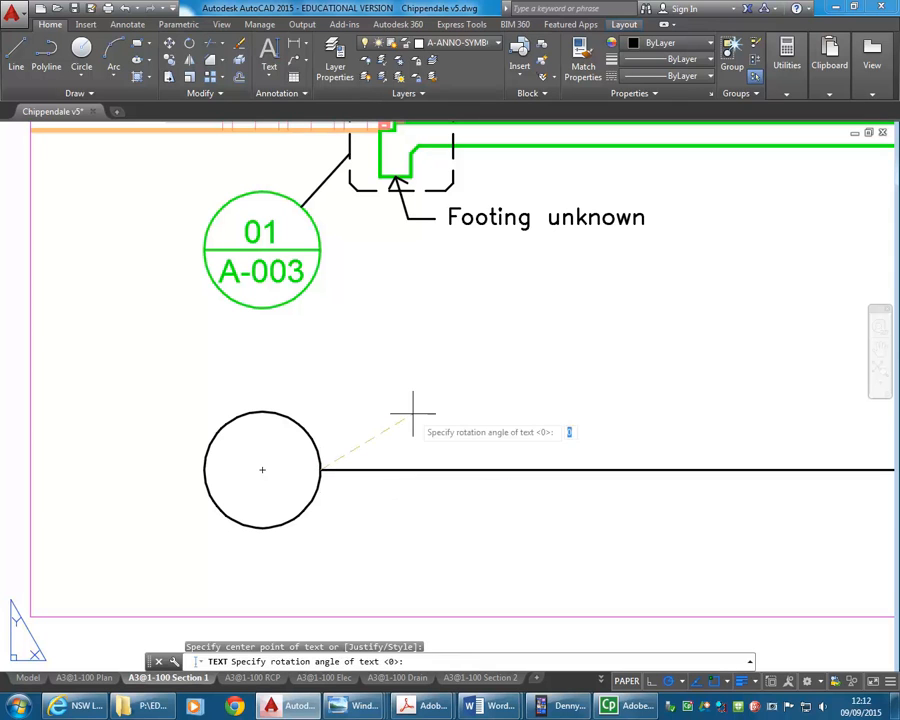
pyautogui.press('Return')
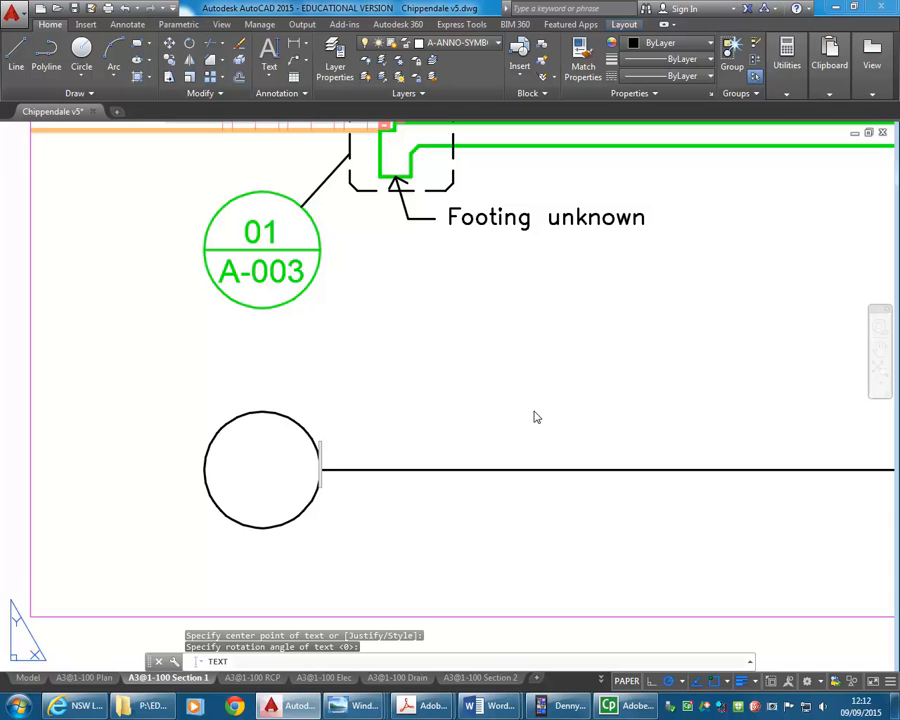
pyautogui.write('ction')
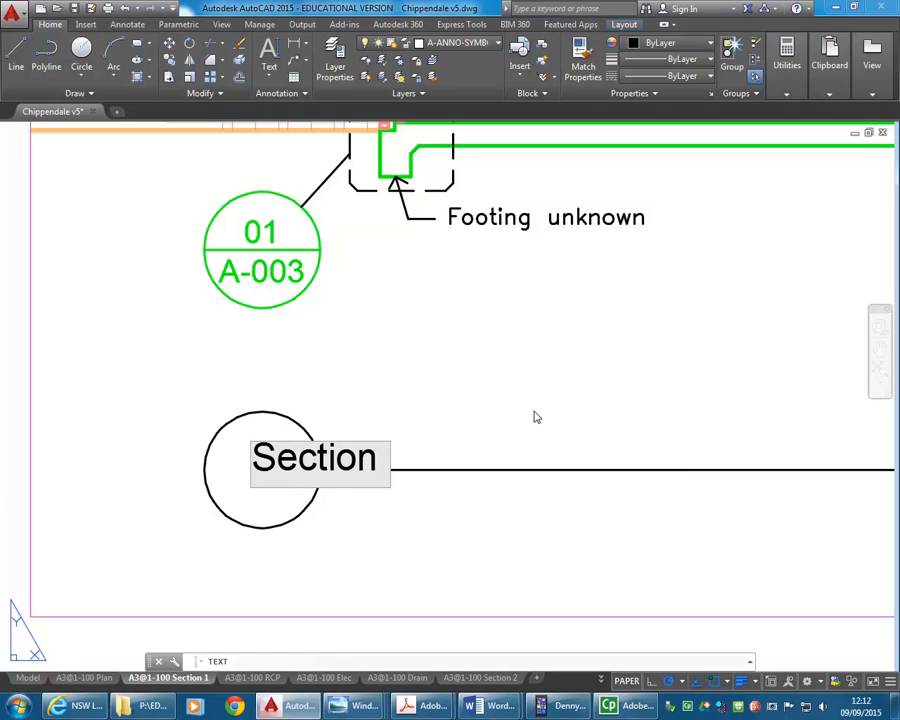
pyautogui.press('BackSpace')
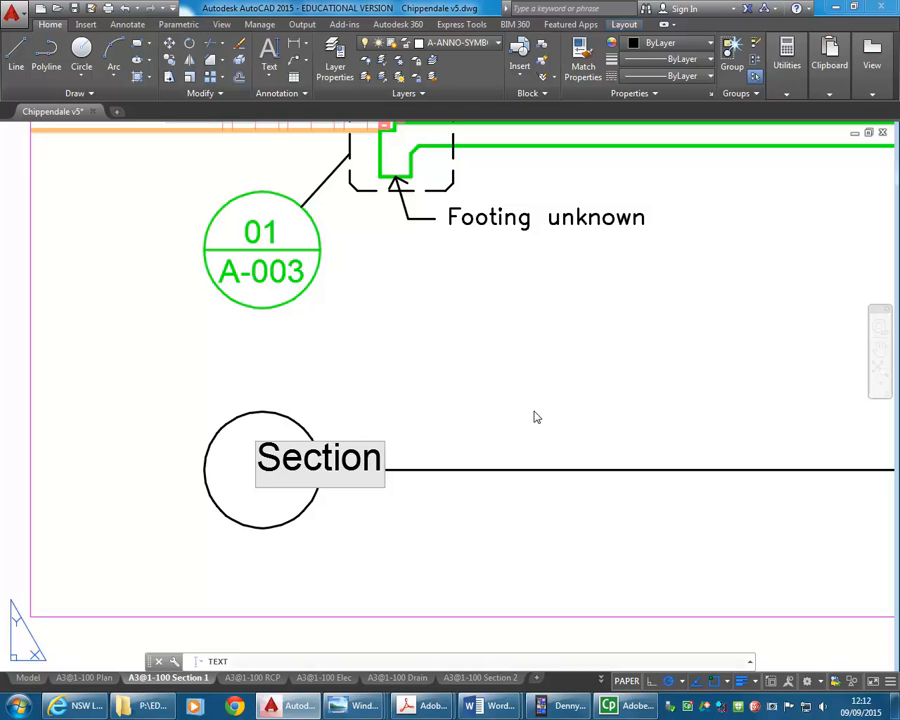
pyautogui.write('Cross ')
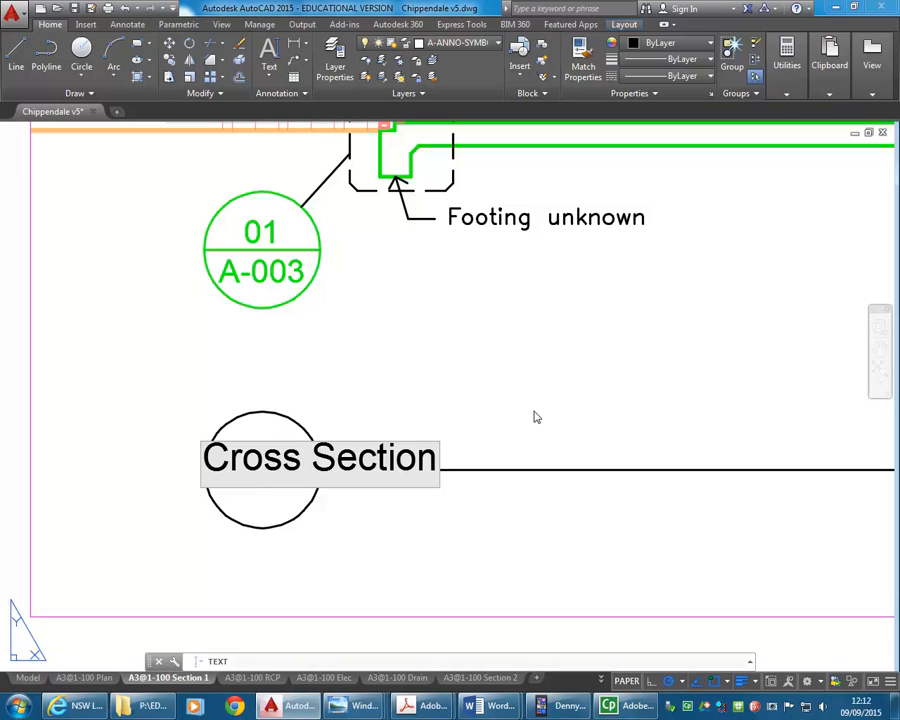
pyautogui.write(' m')
pyautogui.press('BackSpace')
pyautogui.write('1')
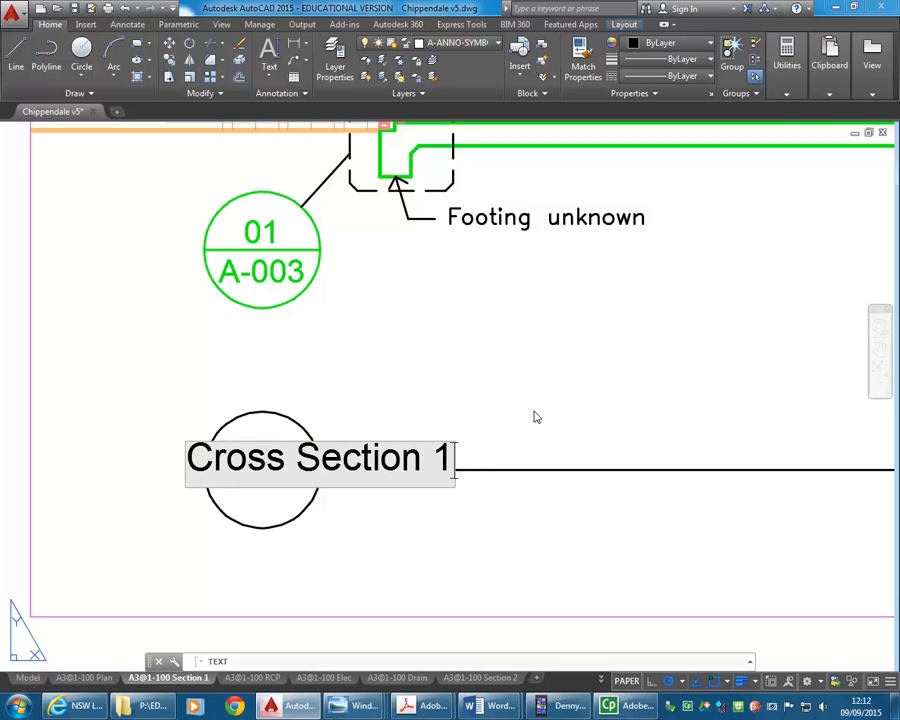
pyautogui.click(333, 392)
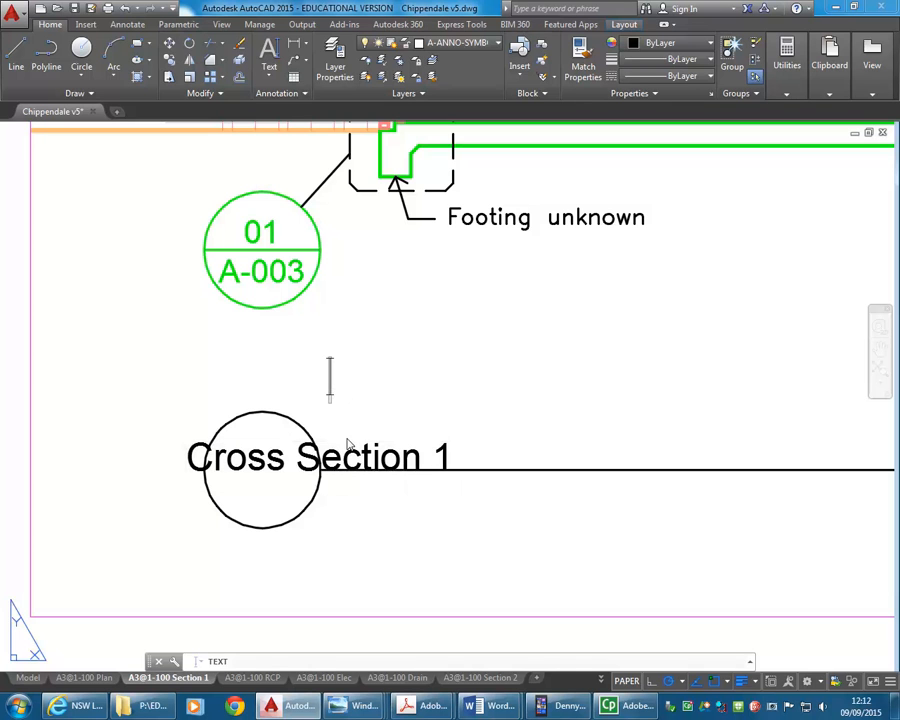
pyautogui.press('Escape')
# Change the justification of the "Cross Section 1" text to Left.
pyautogui.click(349, 444)
pyautogui.rightClick(365, 436)
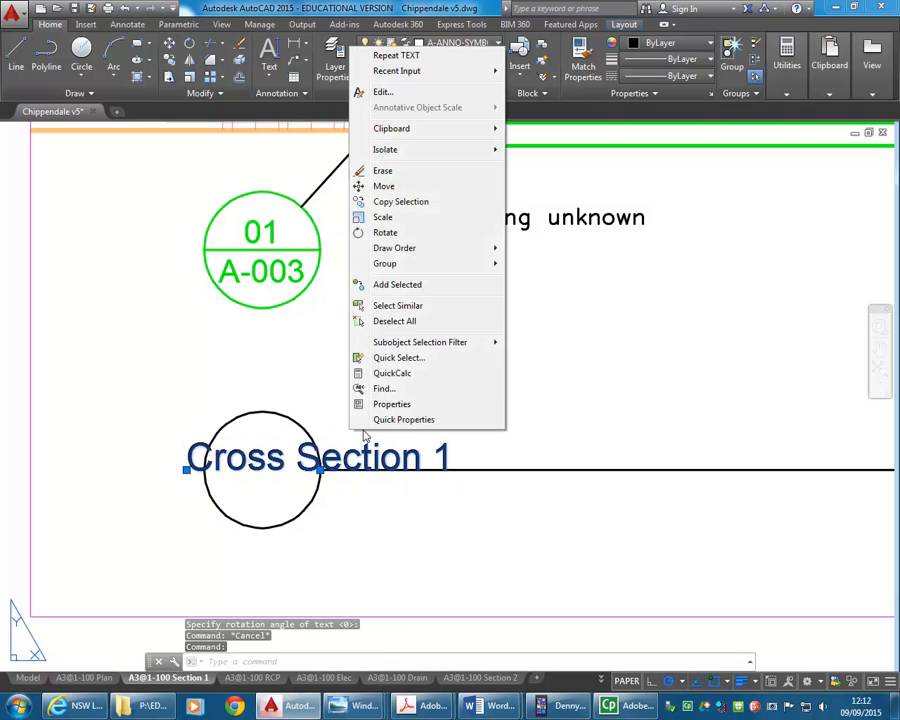
pyautogui.click(391, 404)
pyautogui.click(324, 433)
pyautogui.click(327, 432)
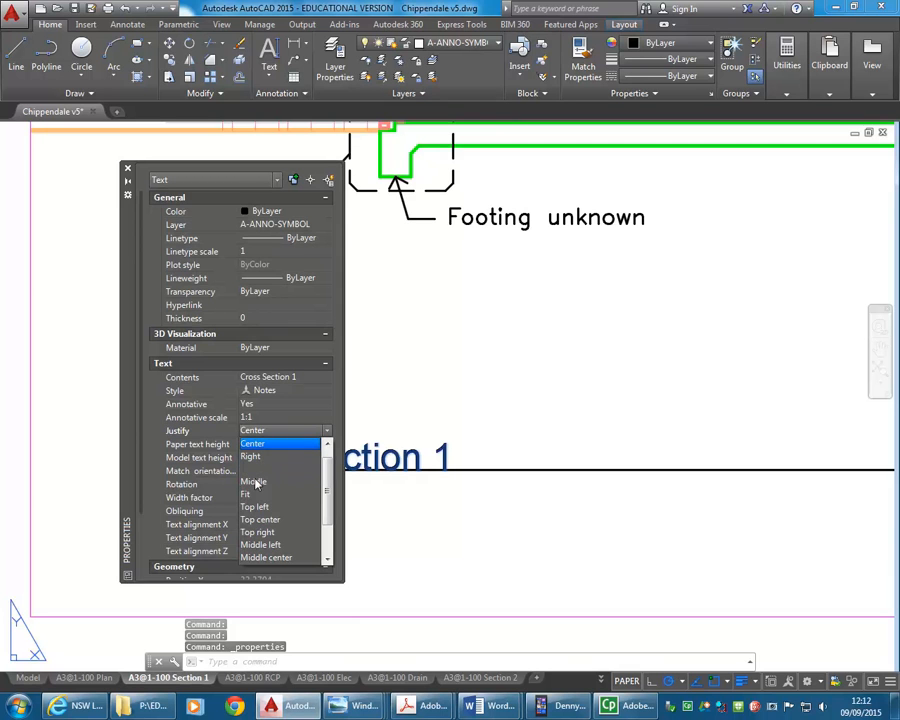
pyautogui.scroll(1, 258, 505)
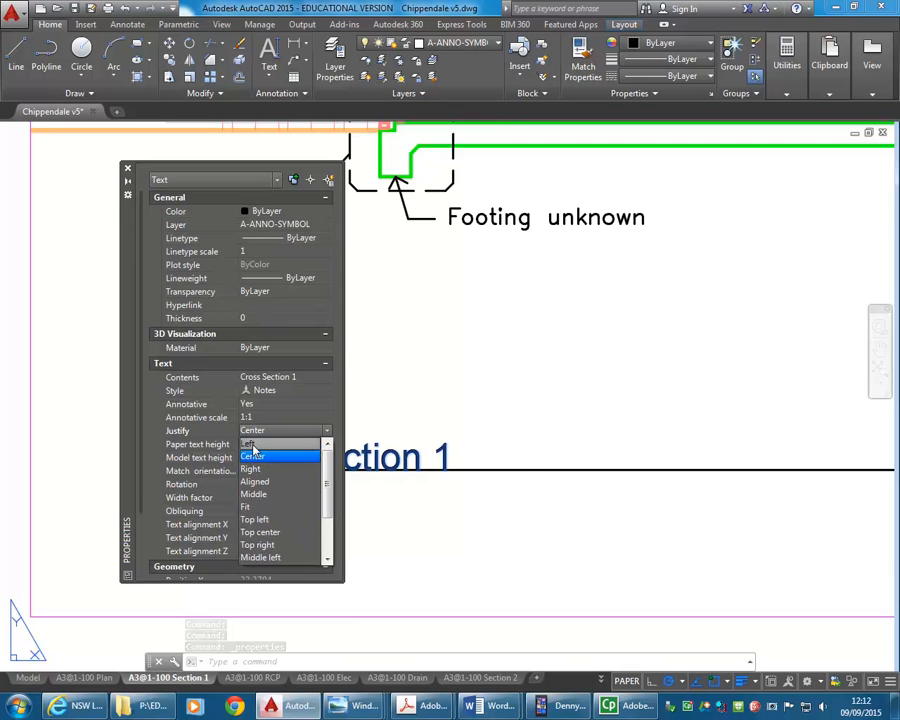
pyautogui.click(252, 446)
pyautogui.click(127, 170)
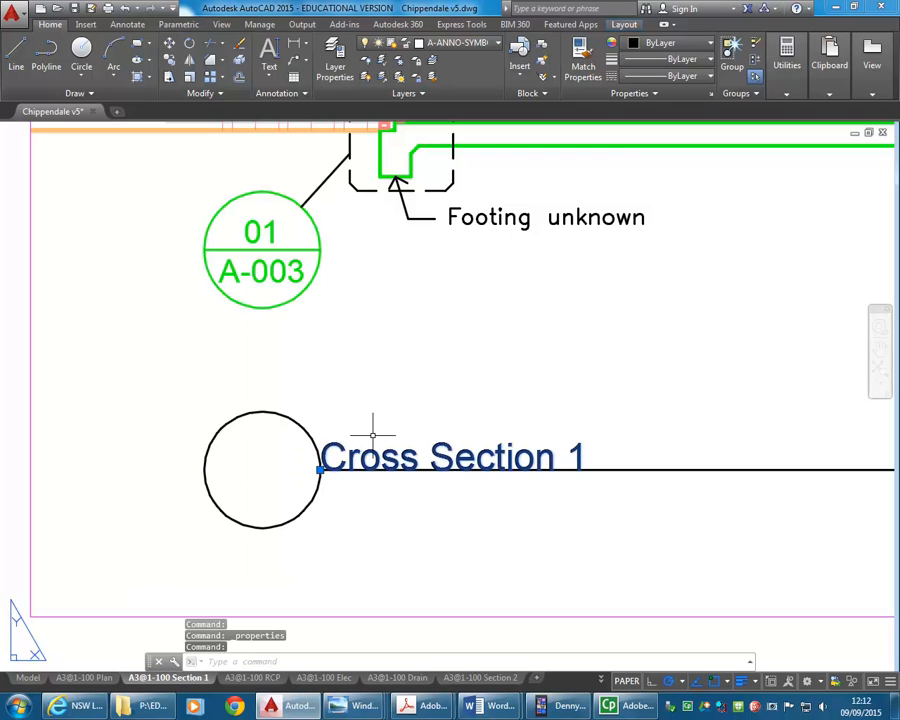
# Move the "Cross Section 1" text slightly up and right so it sits just above the title line.
pyautogui.write('m')
pyautogui.press('Return')
pyautogui.click(383, 393)
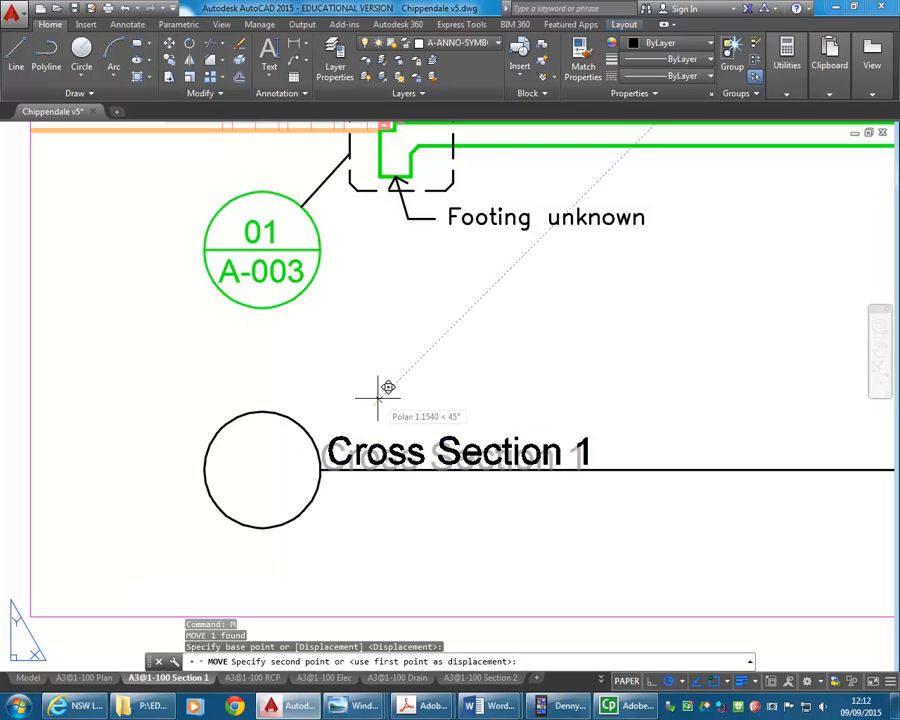
pyautogui.click(390, 382)
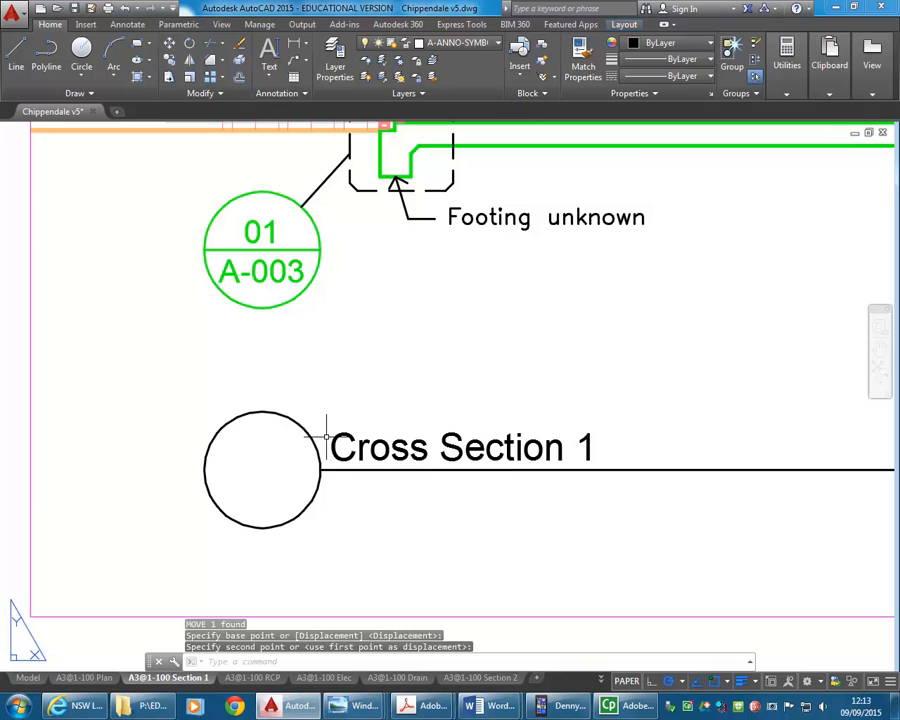
# Copy the "Cross Section 1" text into the title circle and change the copy to "1".
pyautogui.click(335, 437)
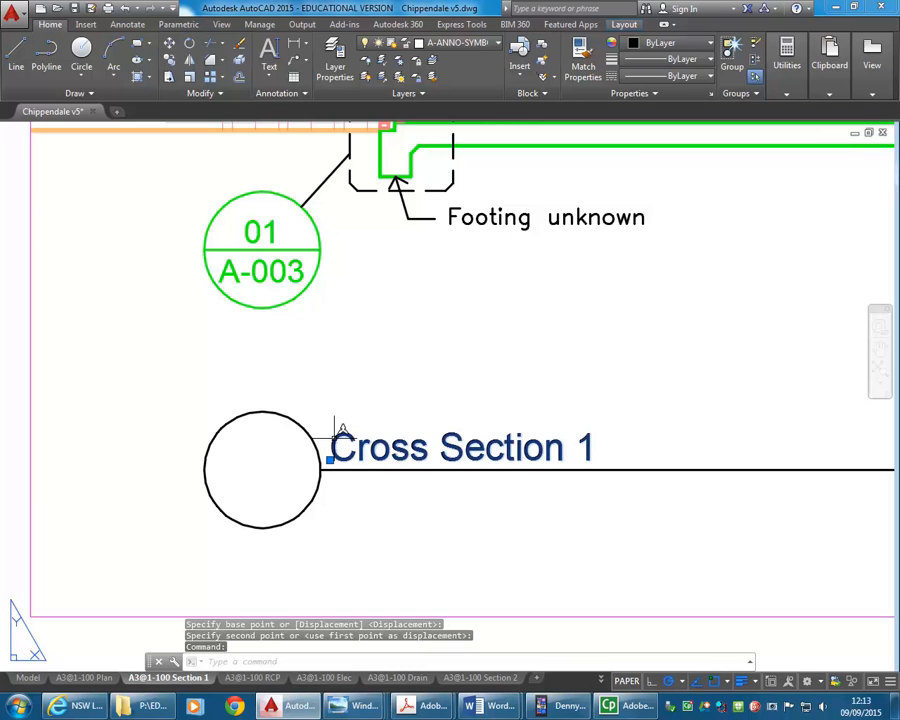
pyautogui.click(170, 62)
pyautogui.click(330, 460)
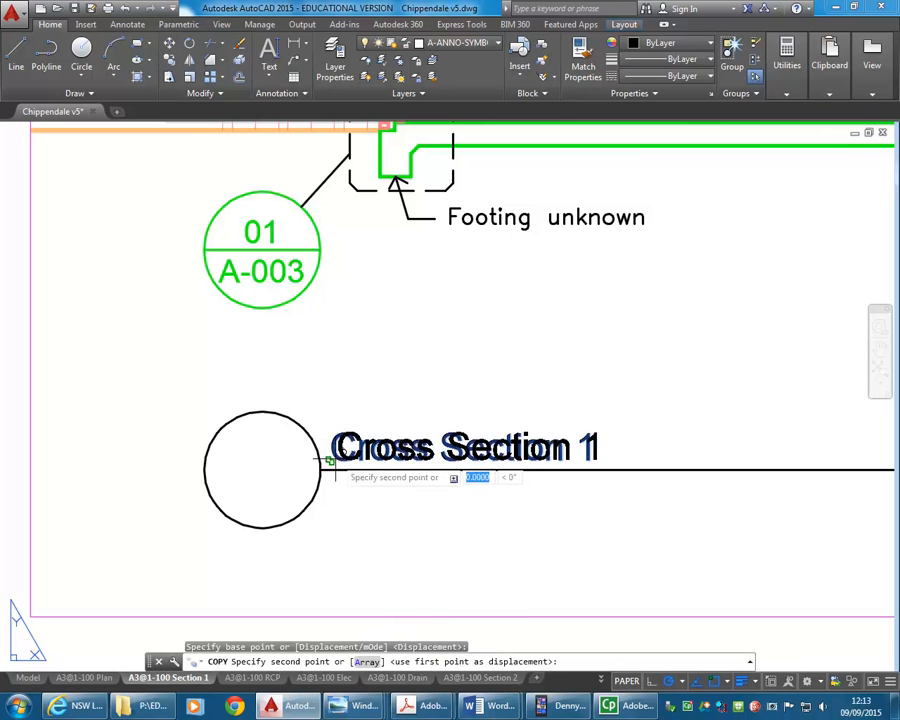
pyautogui.click(250, 485)
pyautogui.press('Return')
pyautogui.doubleClick(250, 478)
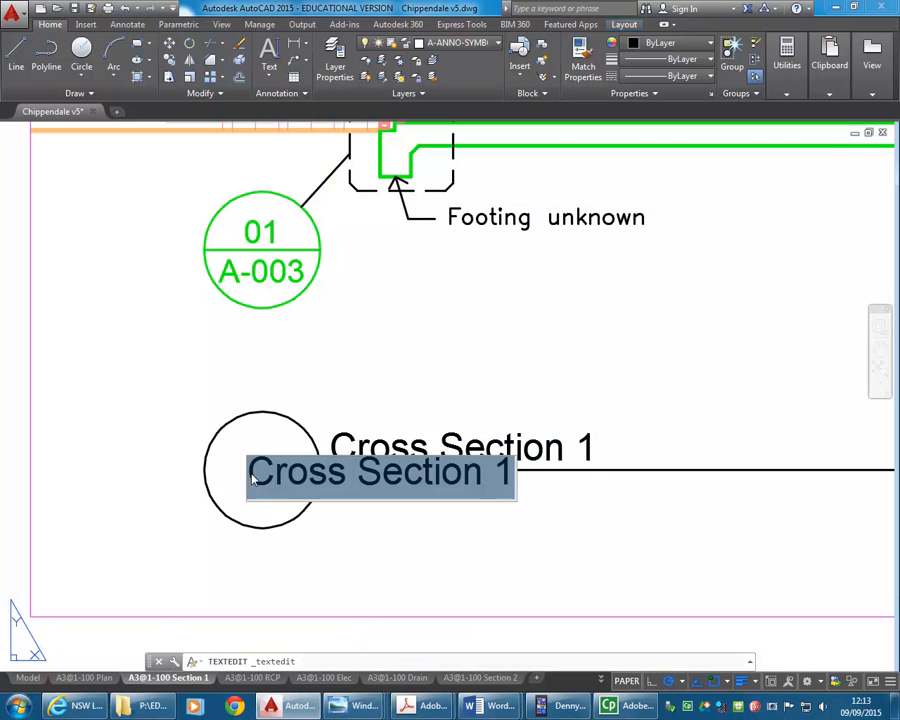
pyautogui.write('1')
pyautogui.press('Return')
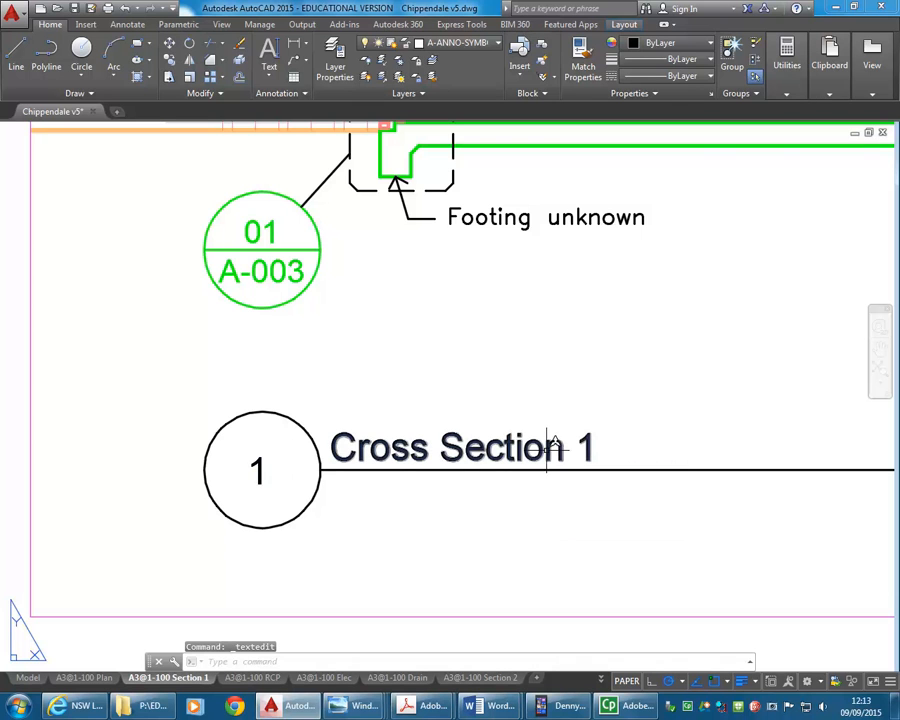
# Set the paper text height of the "1" in the title circle to 5.
pyautogui.click(260, 472)
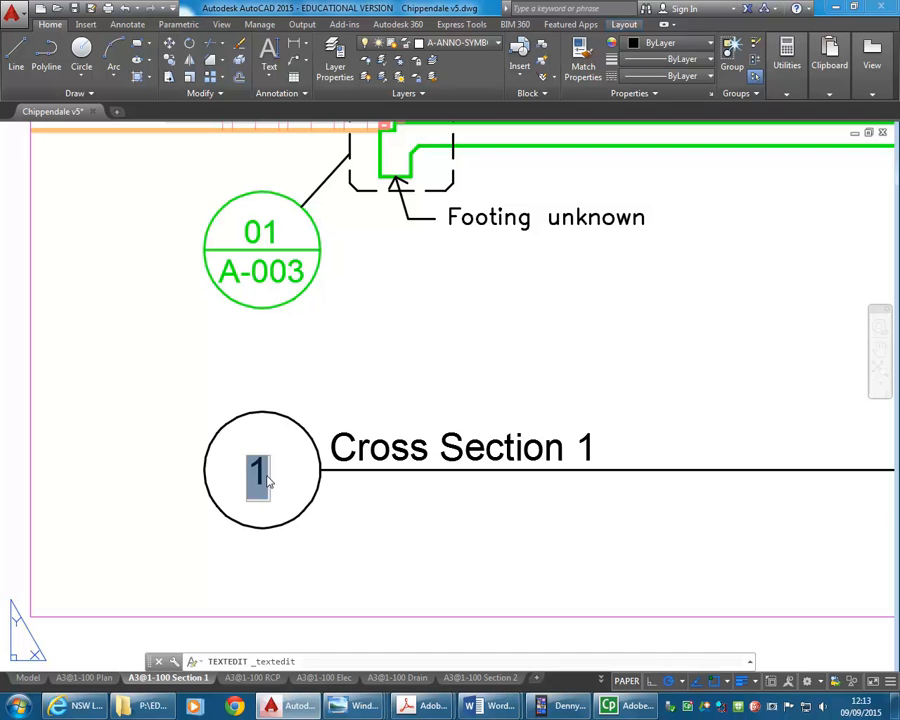
pyautogui.press('Escape')
pyautogui.click(258, 474)
pyautogui.rightClick(284, 388)
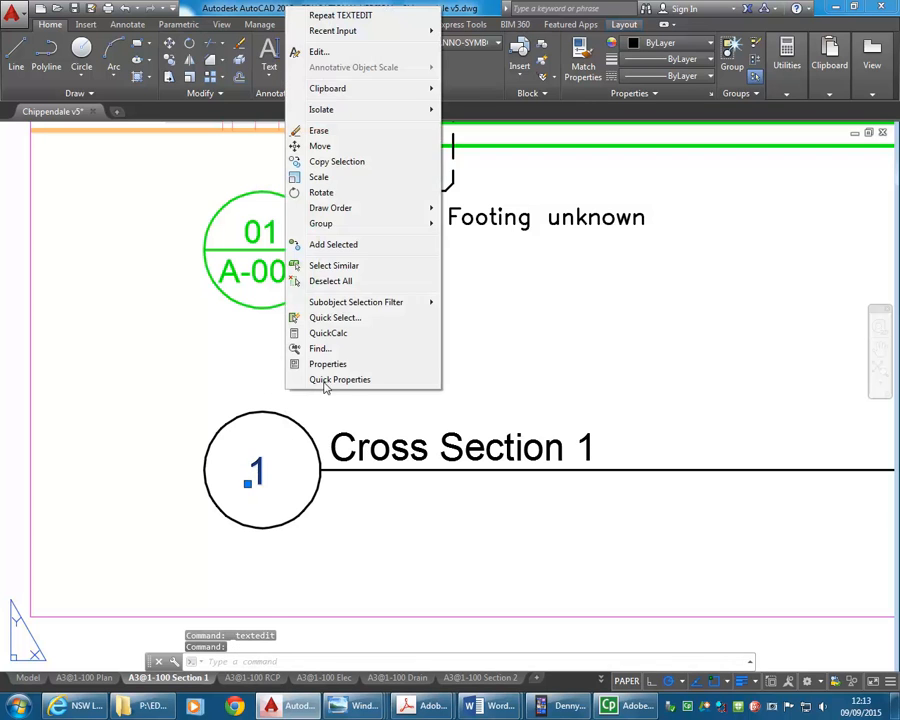
pyautogui.click(320, 362)
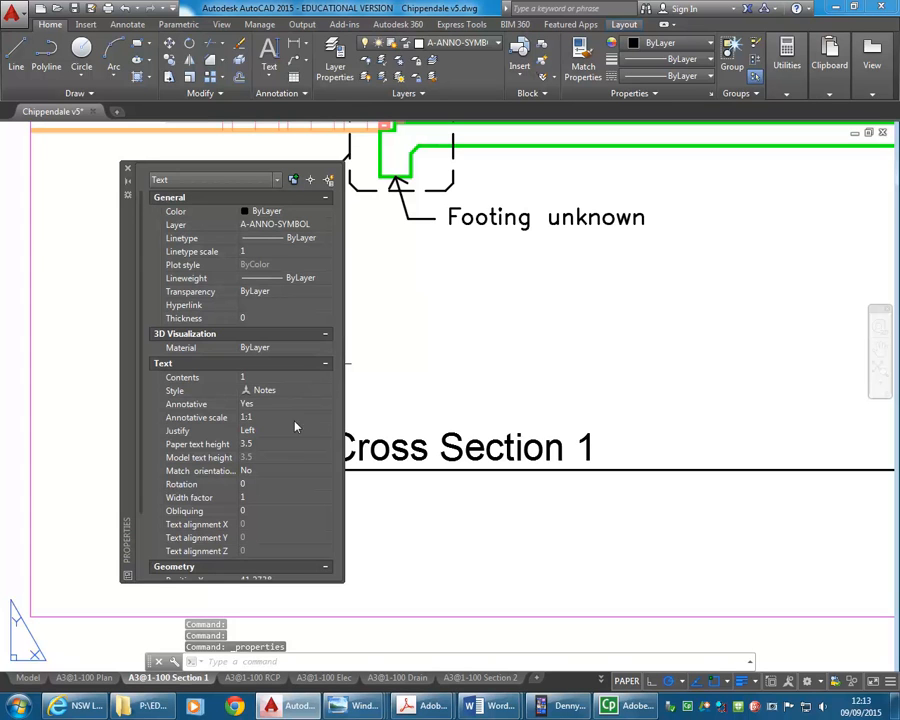
pyautogui.click(280, 444)
pyautogui.write('5')
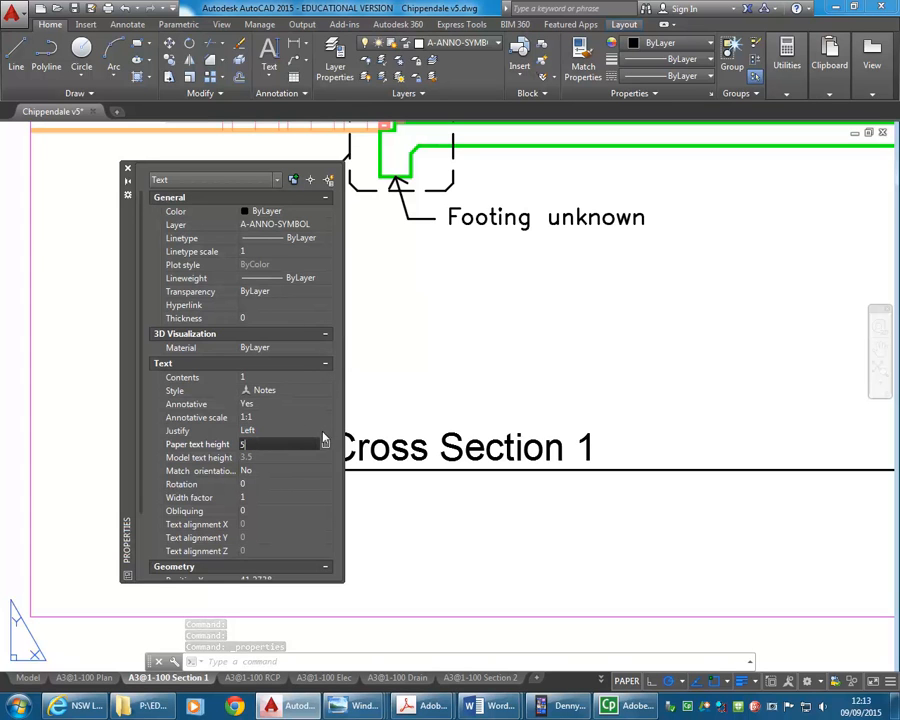
pyautogui.click(436, 349)
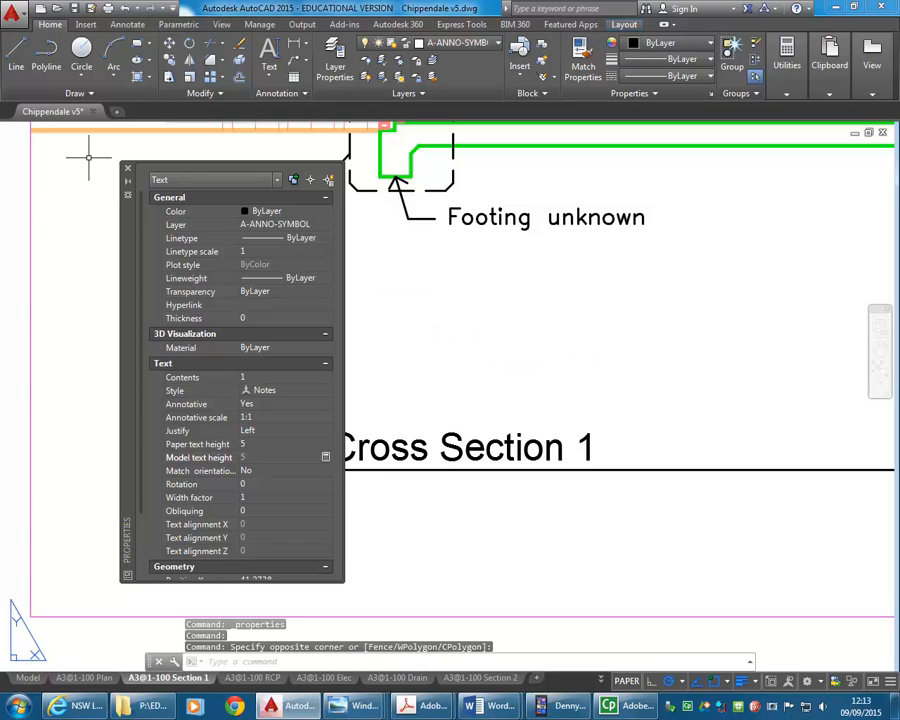
pyautogui.click(127, 170)
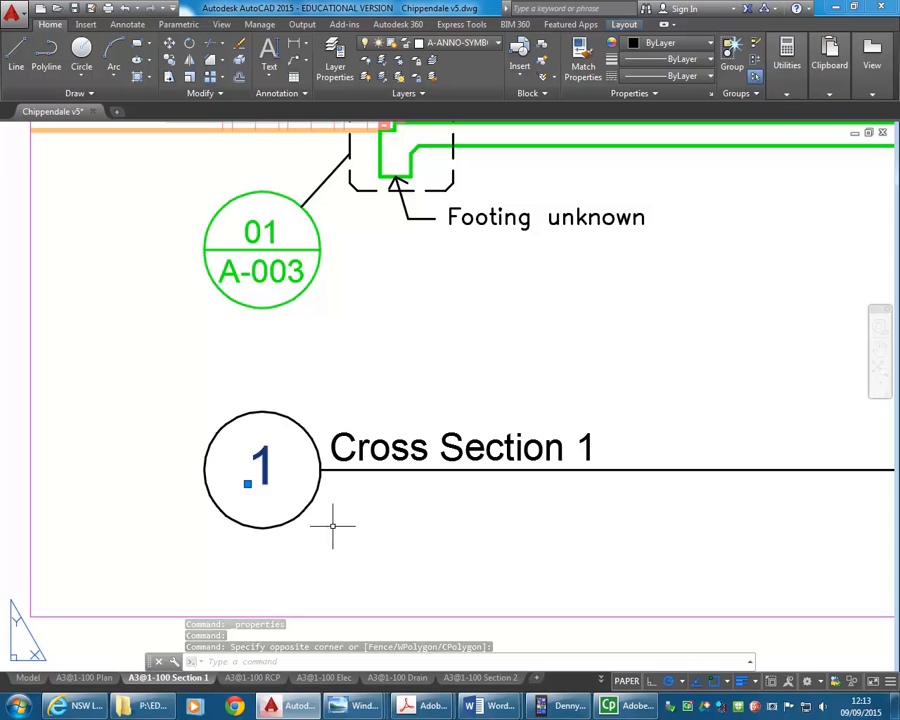
pyautogui.press('Escape')
pyautogui.press('Escape')
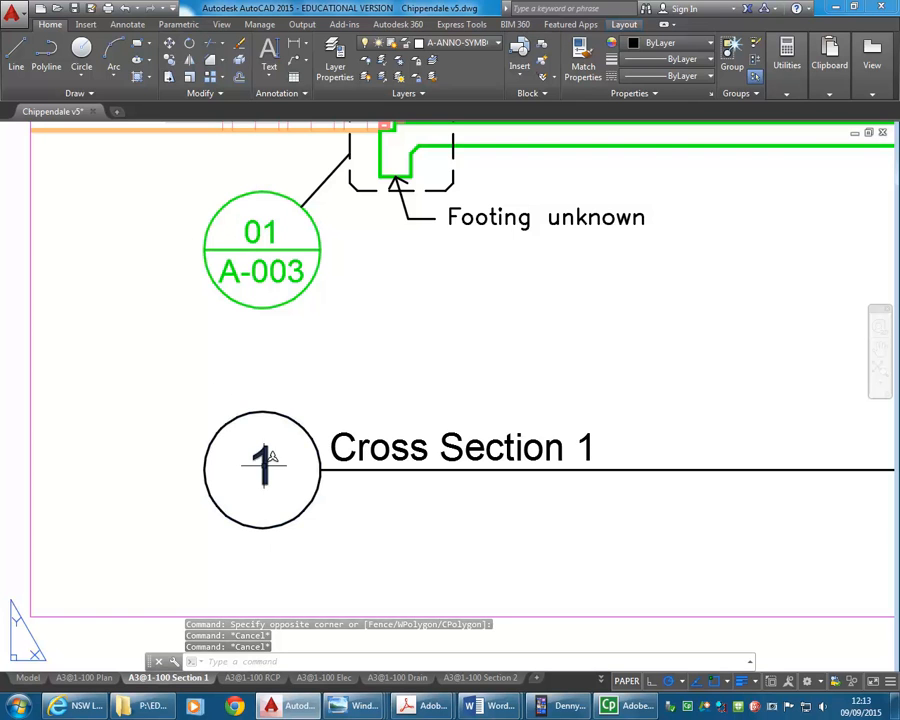
# Set the paper text height of the "1" in the title circle to 6.5.
pyautogui.click(259, 460)
pyautogui.rightClick(264, 450)
pyautogui.click(306, 418)
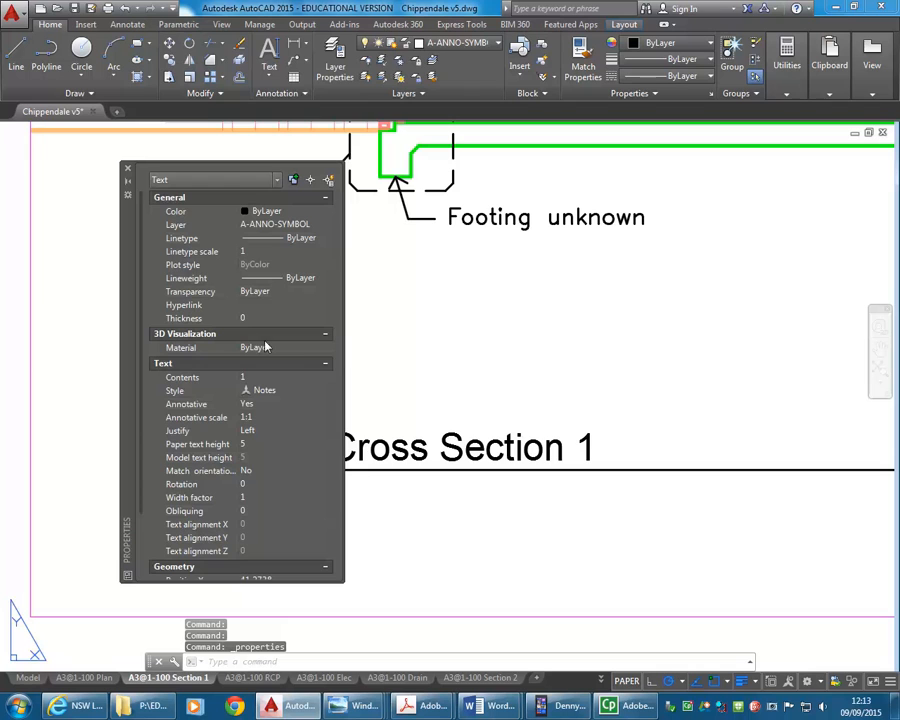
pyautogui.click(261, 443)
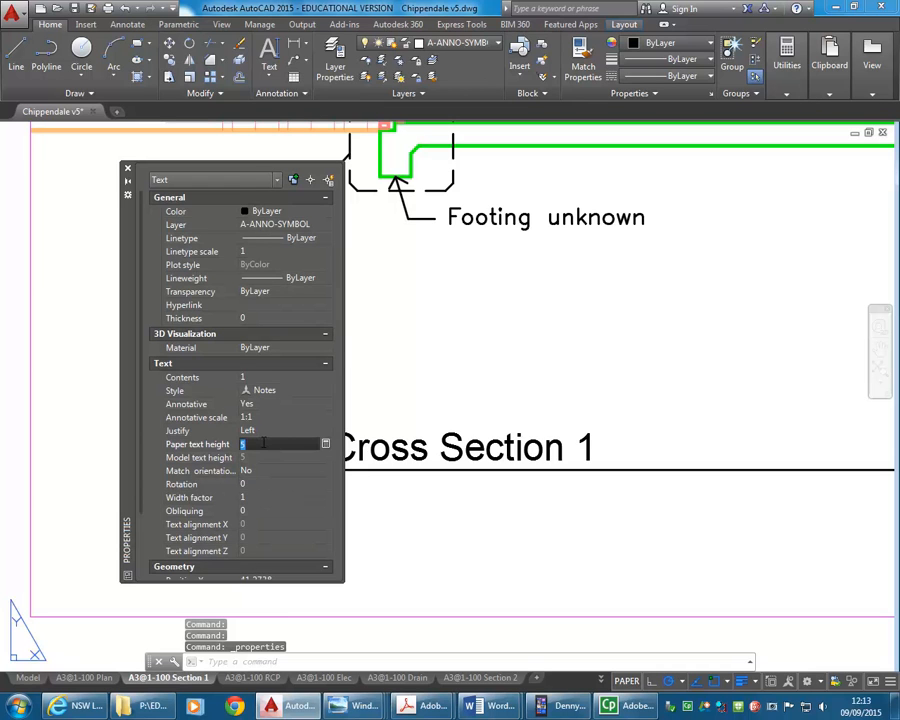
pyautogui.write('6.5')
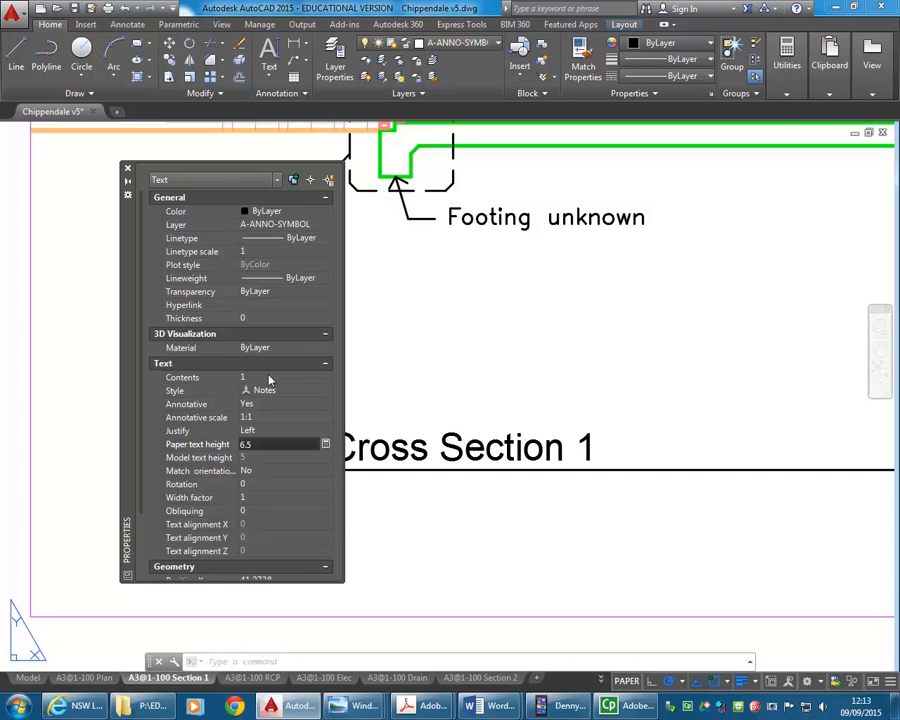
pyautogui.press('Return')
pyautogui.click(127, 171)
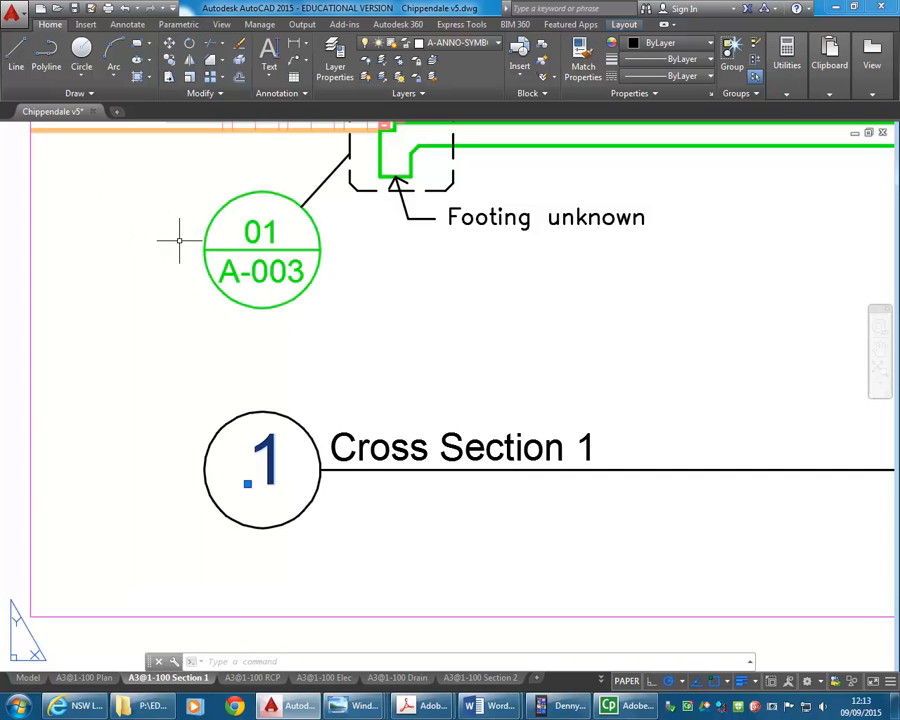
# Move the "1" slightly left and down so it sits centred in the title circle.
pyautogui.write('m')
pyautogui.press('Return')
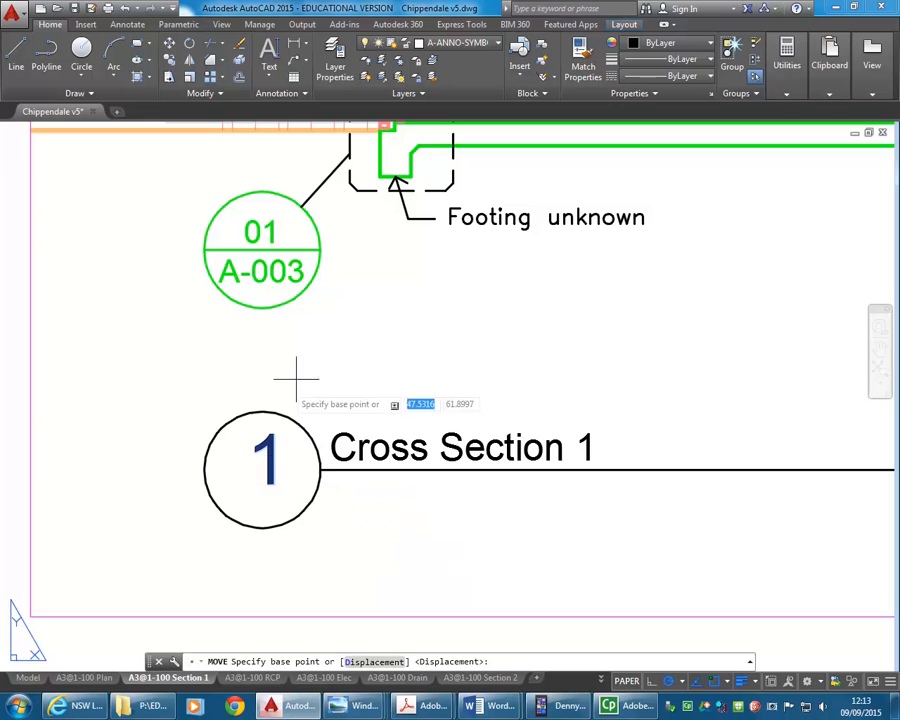
pyautogui.click(328, 337)
pyautogui.click(320, 341)
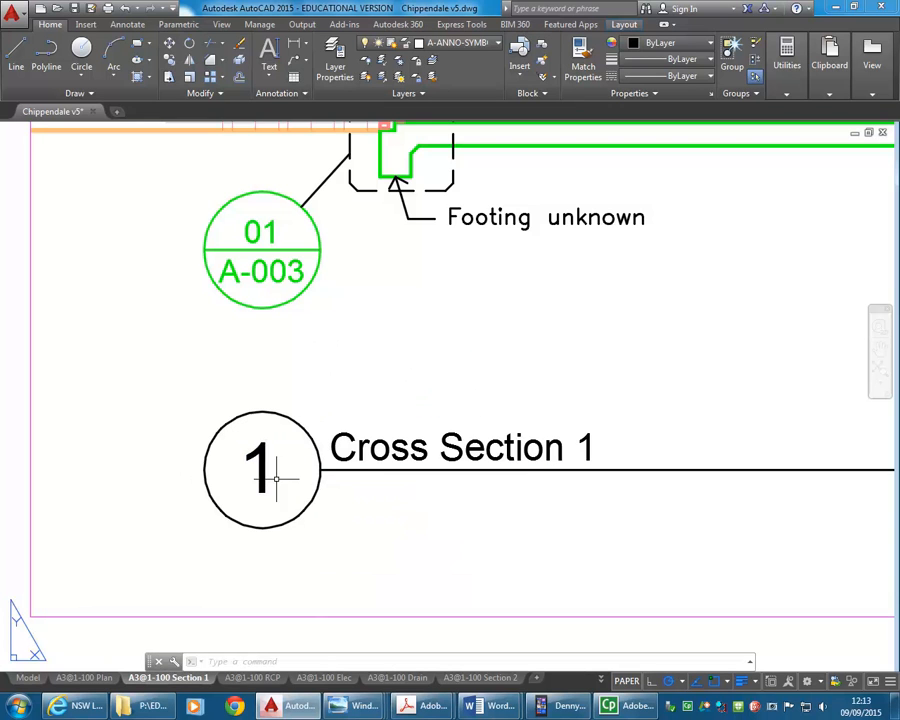
# Copy the "Cross Section 1" text straight down below the title line and change the copy to the scale "1:100".
pyautogui.click(337, 461)
pyautogui.write('o')
pyautogui.press('Return')
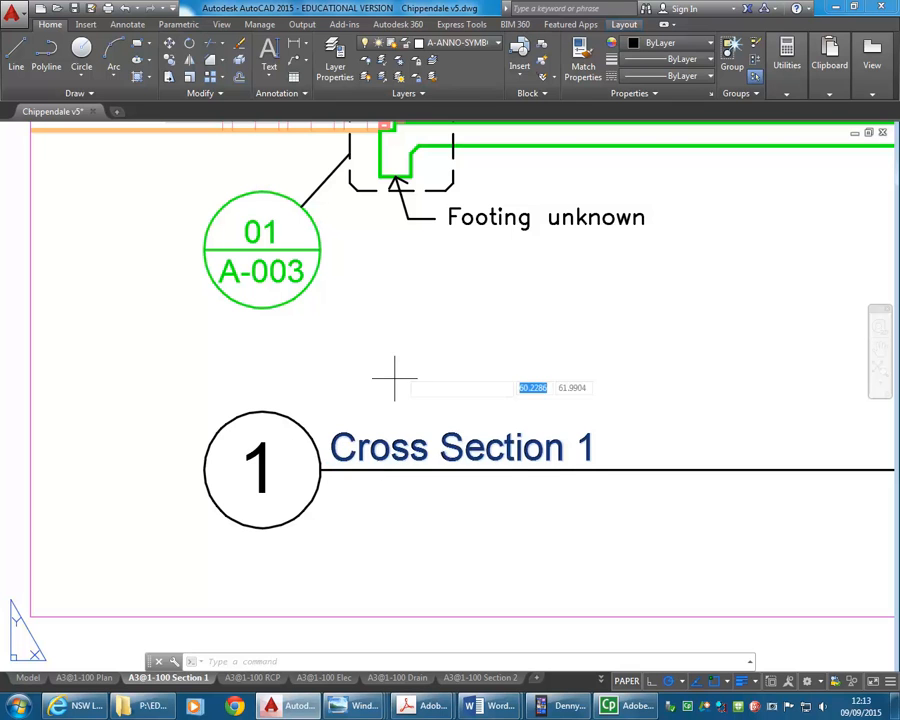
pyautogui.click(394, 318)
pyautogui.click(395, 360)
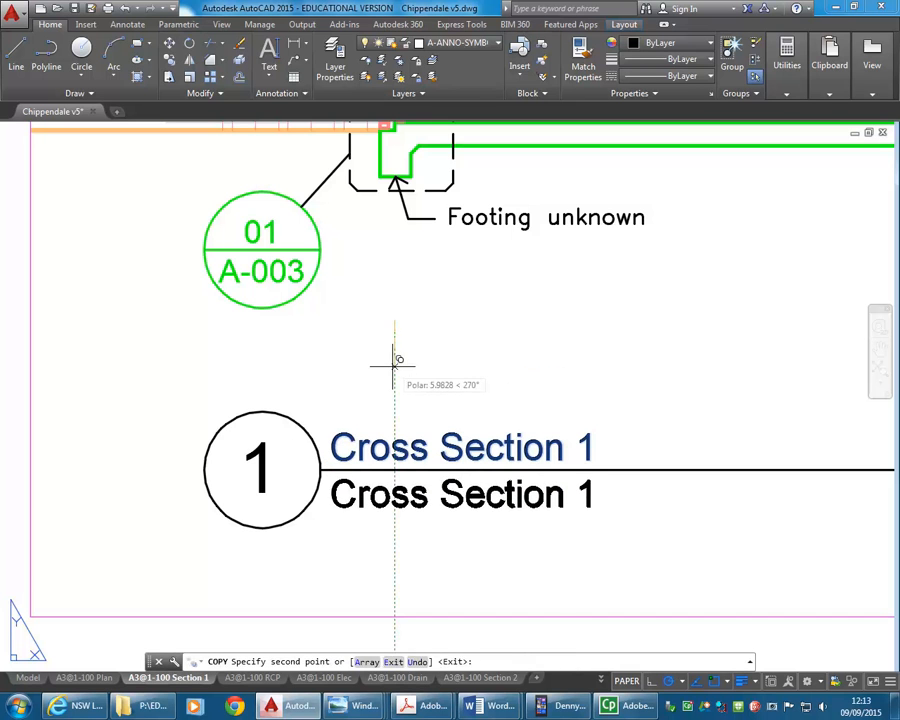
pyautogui.press('Return')
pyautogui.doubleClick(474, 500)
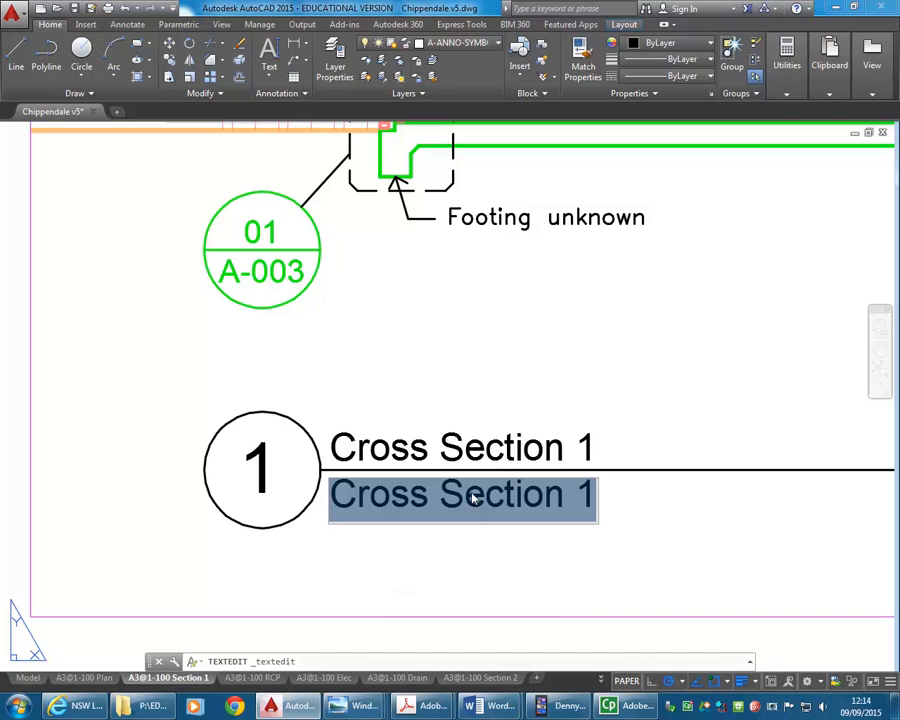
pyautogui.write('1:100')
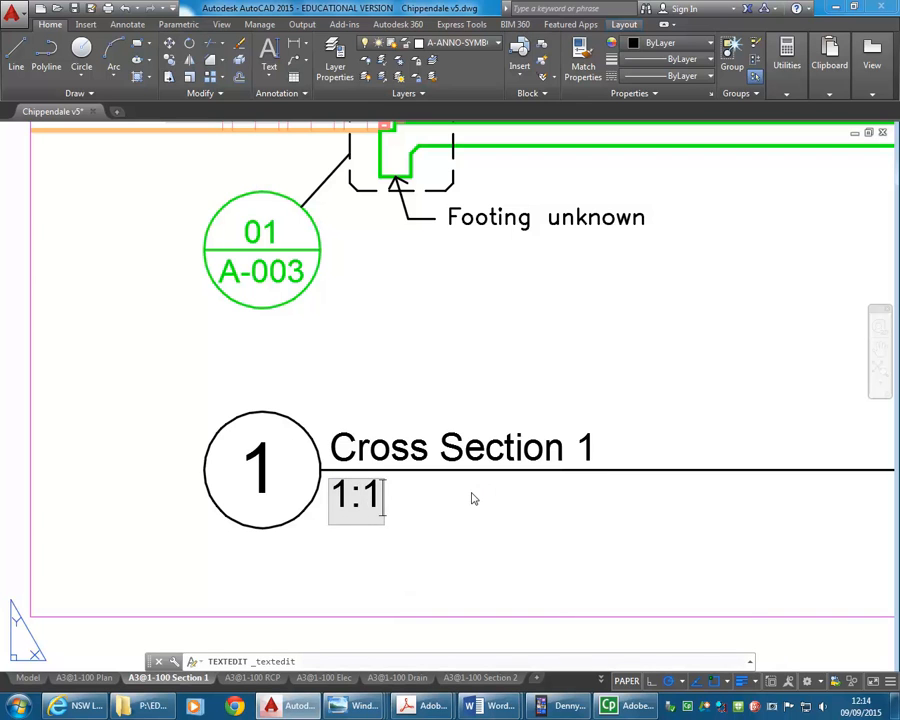
pyautogui.press('Return')
pyautogui.press('Return')
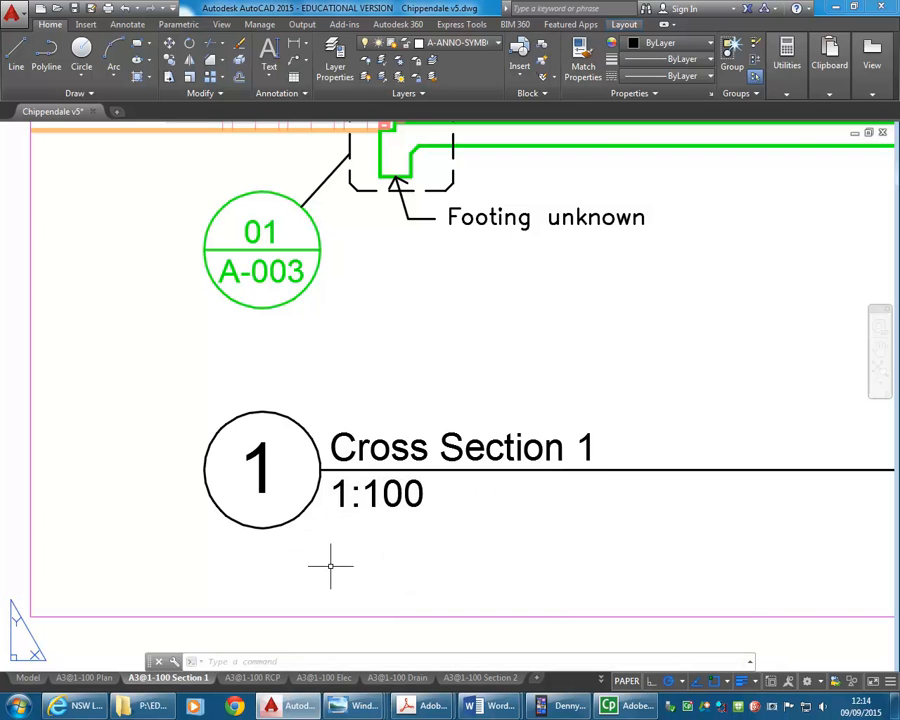
# Stretch the right end of the title line horizontally by about 36 mm.
pyautogui.scroll(-8, 330, 567)
pyautogui.scroll(2, 276, 580)
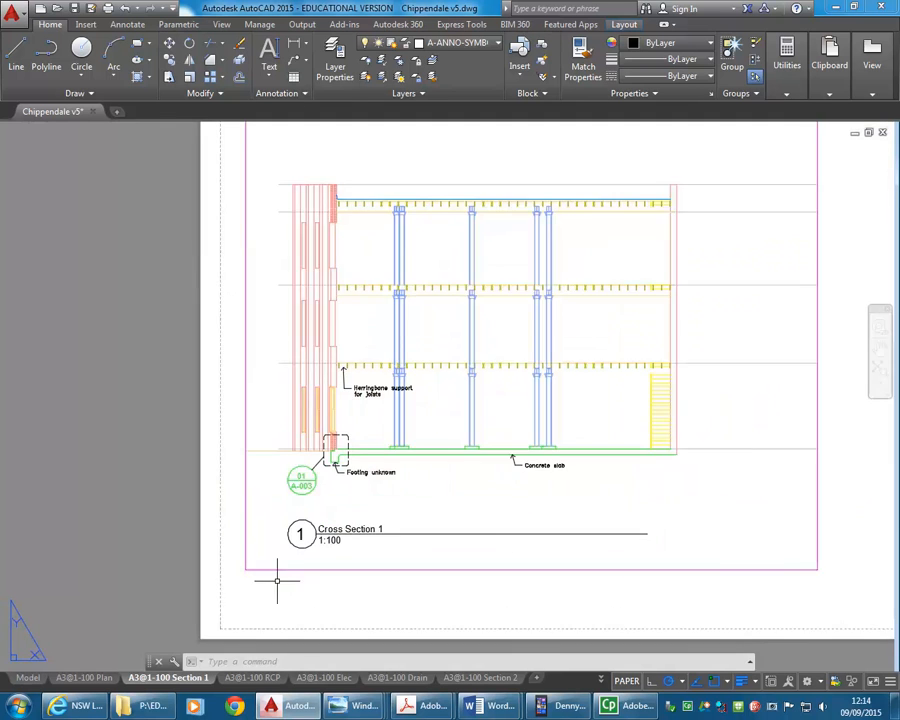
pyautogui.click(608, 541)
pyautogui.click(626, 537)
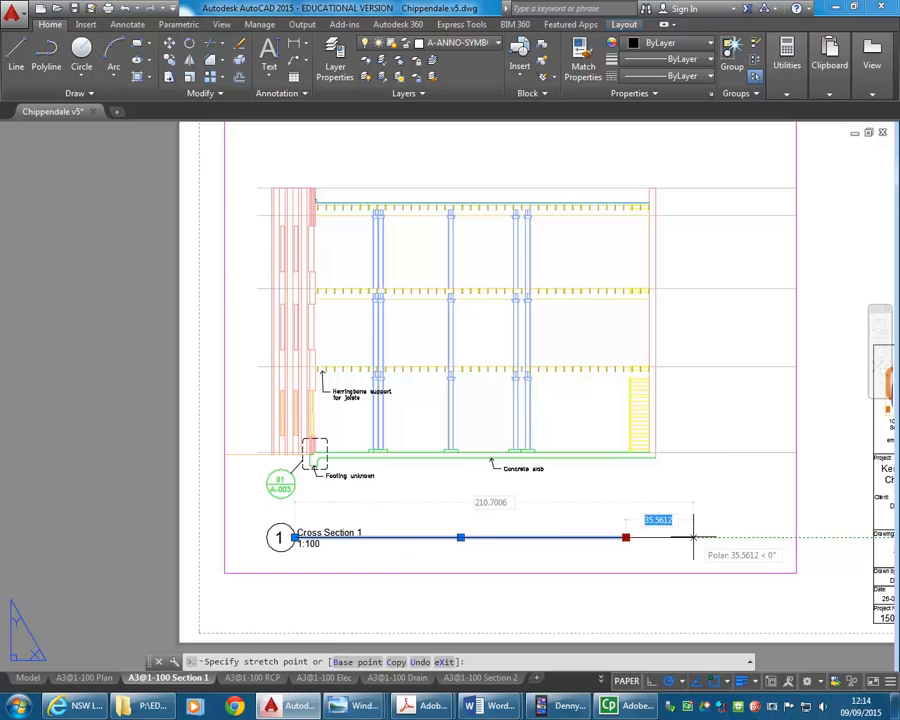
pyautogui.click(693, 537)
pyautogui.press('Escape')
pyautogui.scroll(-4, 348, 566)
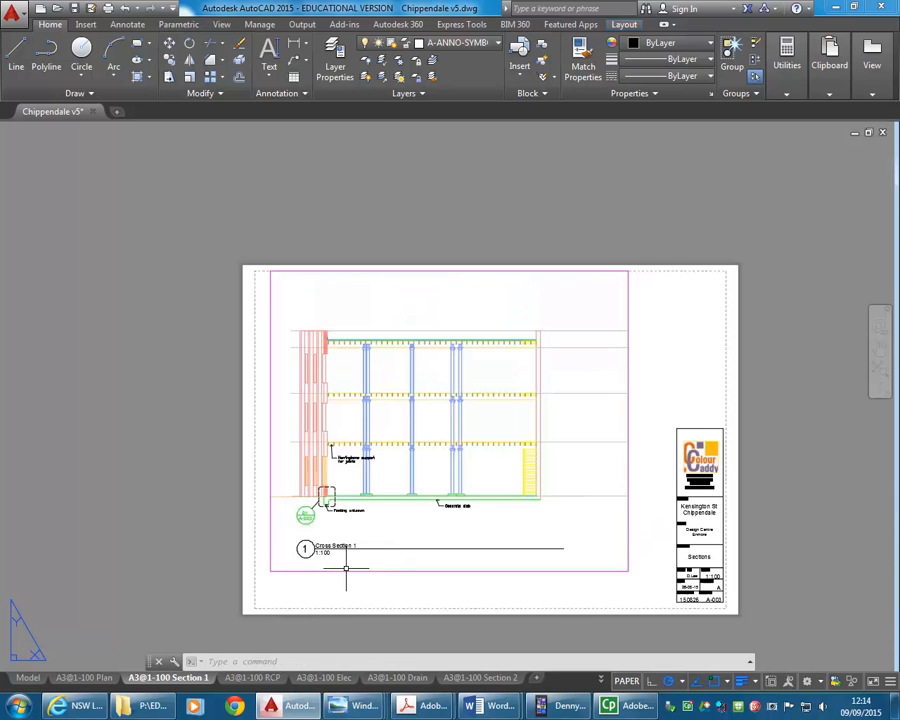
pyautogui.scroll(3, 367, 597)
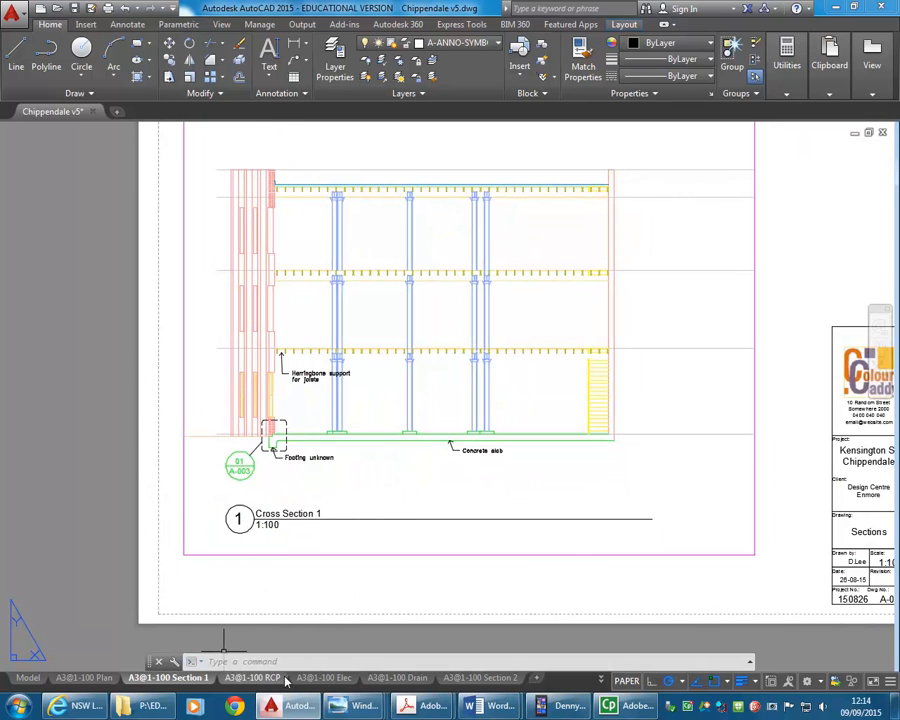
# In model space, copy the footing detail marker, leader line and dashed box about 4400 mm straight up to the first joist level.
pyautogui.click(28, 678)
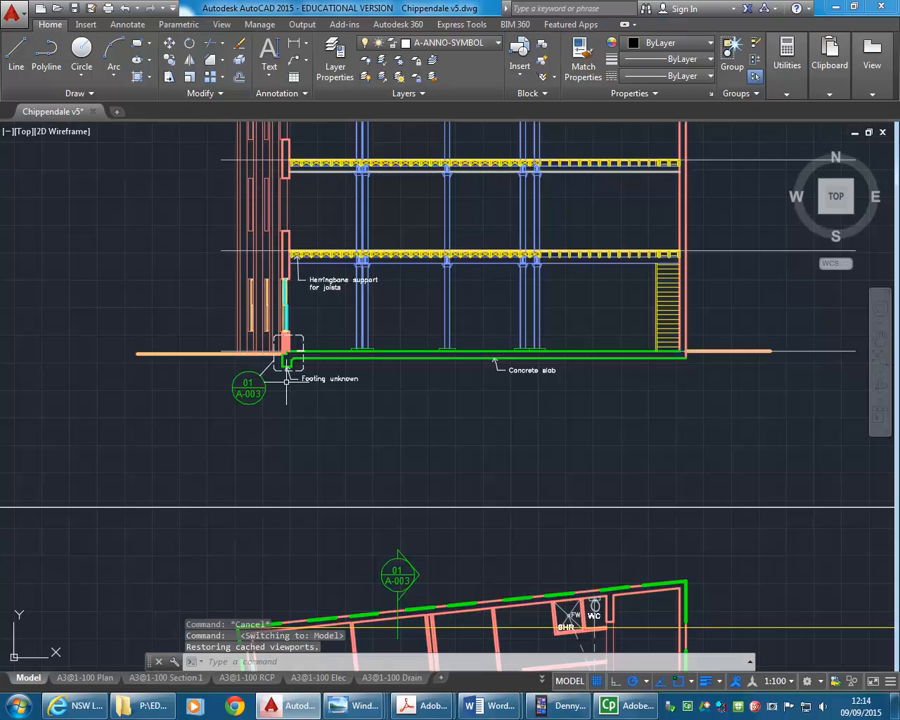
pyautogui.scroll(5, 287, 362)
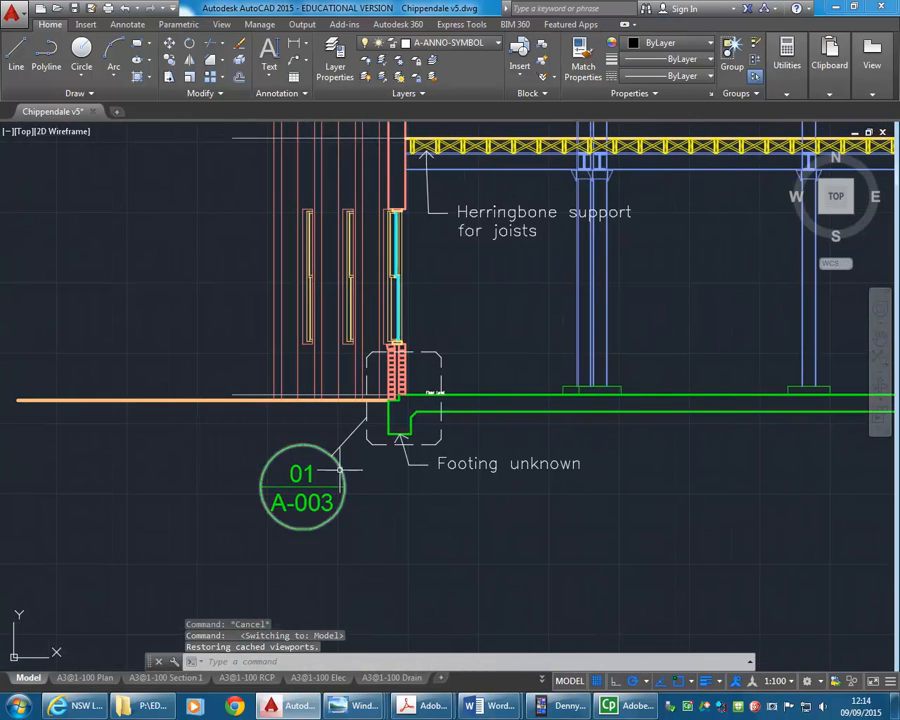
pyautogui.click(372, 410)
pyautogui.click(236, 534)
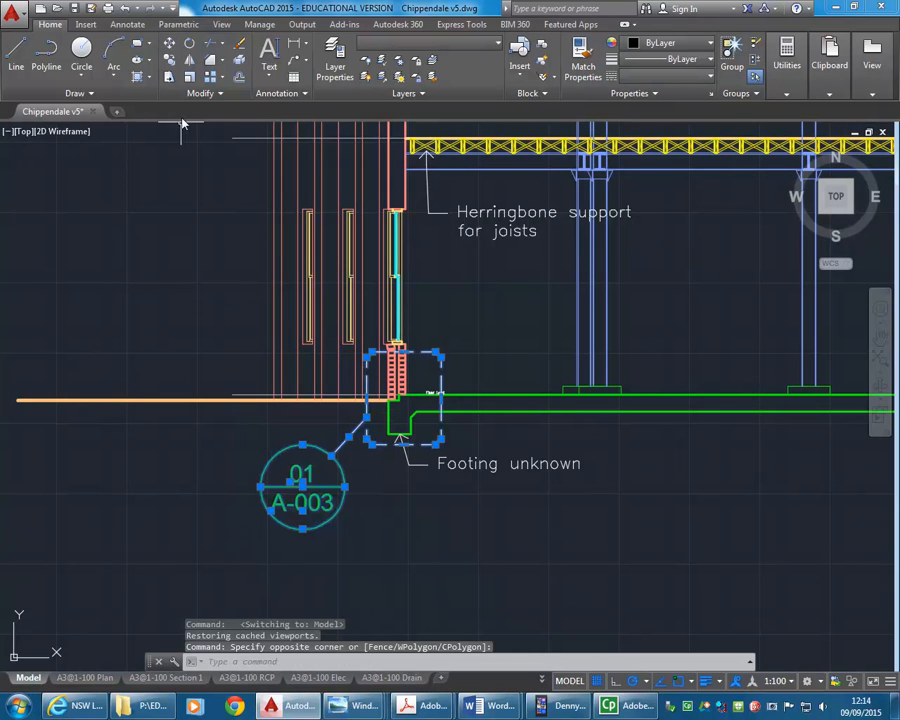
pyautogui.click(171, 62)
pyautogui.click(193, 482)
pyautogui.scroll(-2, 220, 338)
pyautogui.scroll(1, 208, 362)
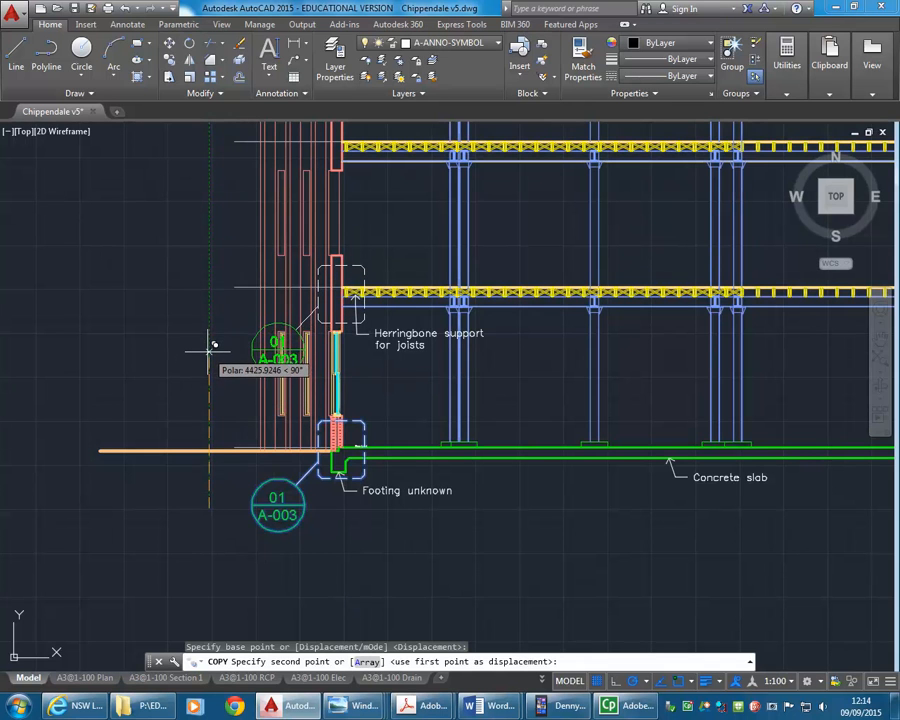
pyautogui.click(213, 345)
pyautogui.press('Escape')
# Move the copied marker's circle, dividing line, "01" and "A-003" texts up and left, clear of the facade lines.
pyautogui.scroll(2, 217, 338)
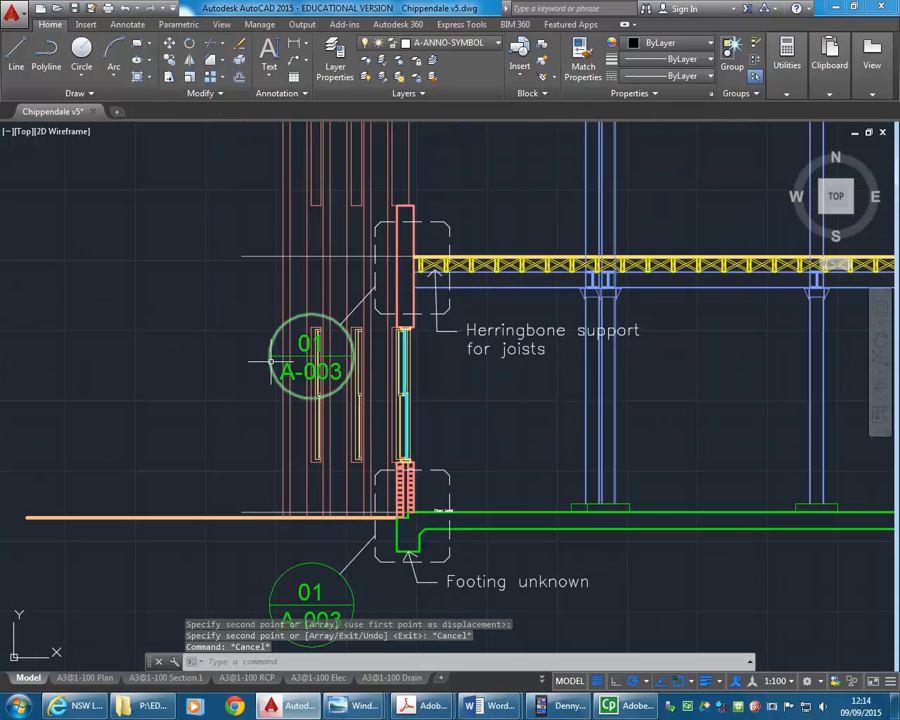
pyautogui.write('m')
pyautogui.press('Return')
pyautogui.scroll(2, 270, 368)
pyautogui.click(300, 345)
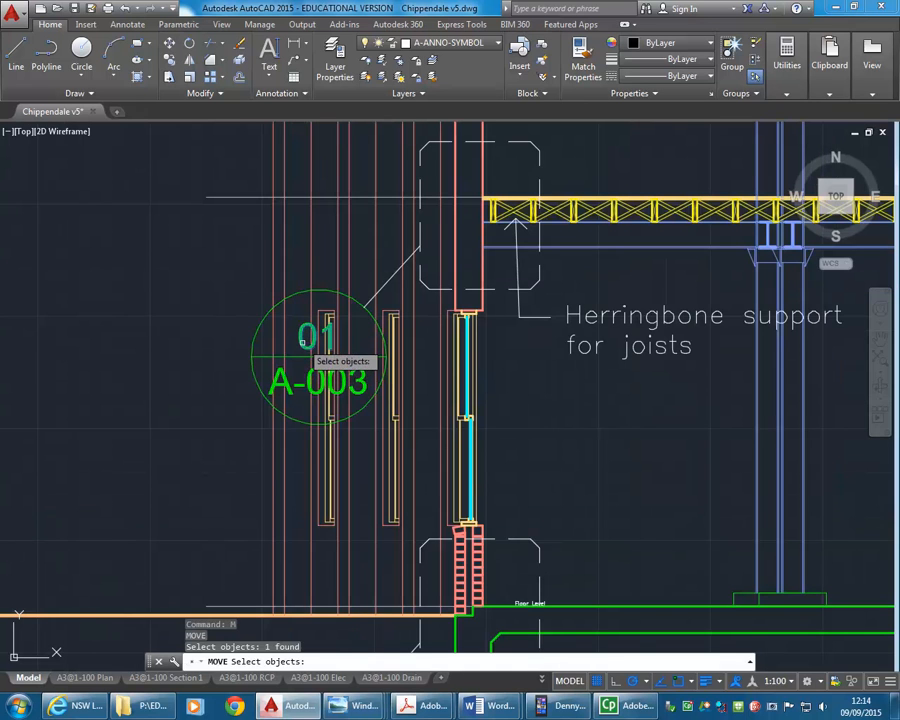
pyautogui.click(291, 297)
pyautogui.click(293, 293)
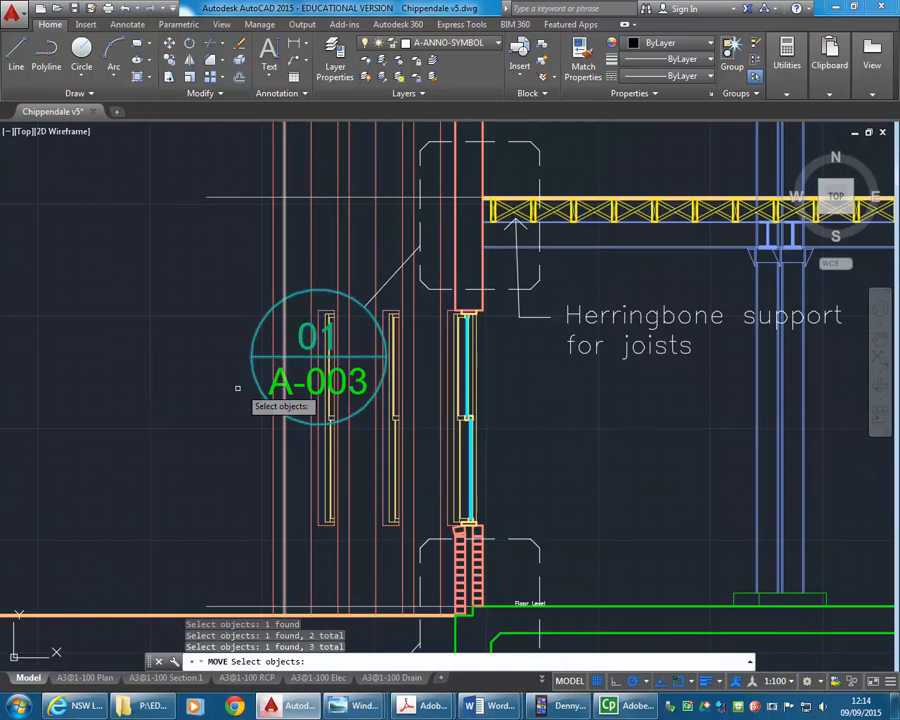
pyautogui.click(286, 388)
pyautogui.press('Return')
pyautogui.click(241, 425)
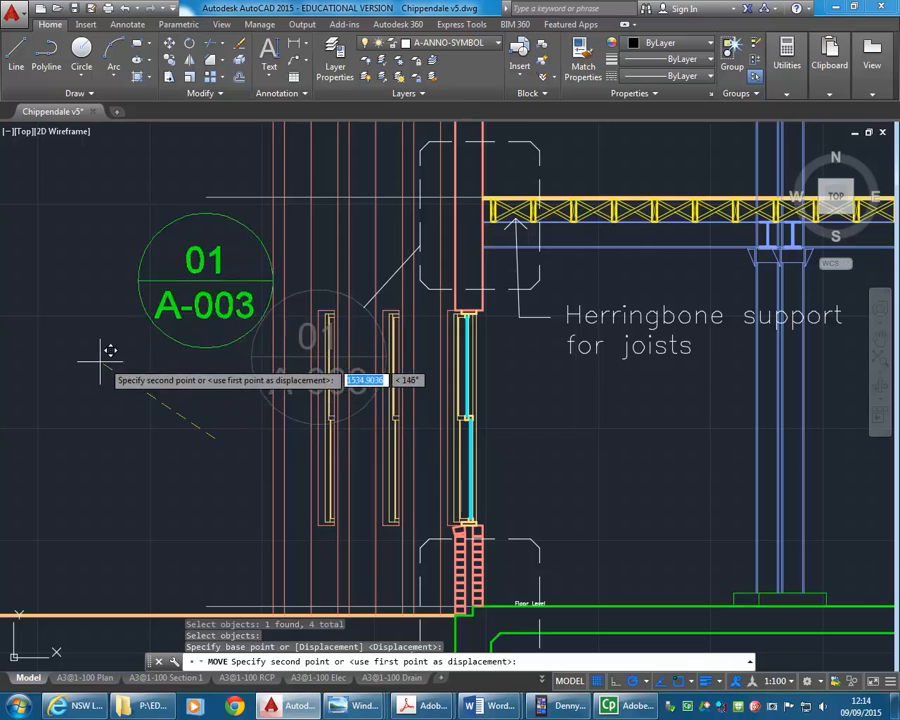
pyautogui.click(100, 361)
# Stretch the lower end of the first joist level's detail leader line to the right edge of the marker circle.
pyautogui.click(364, 304)
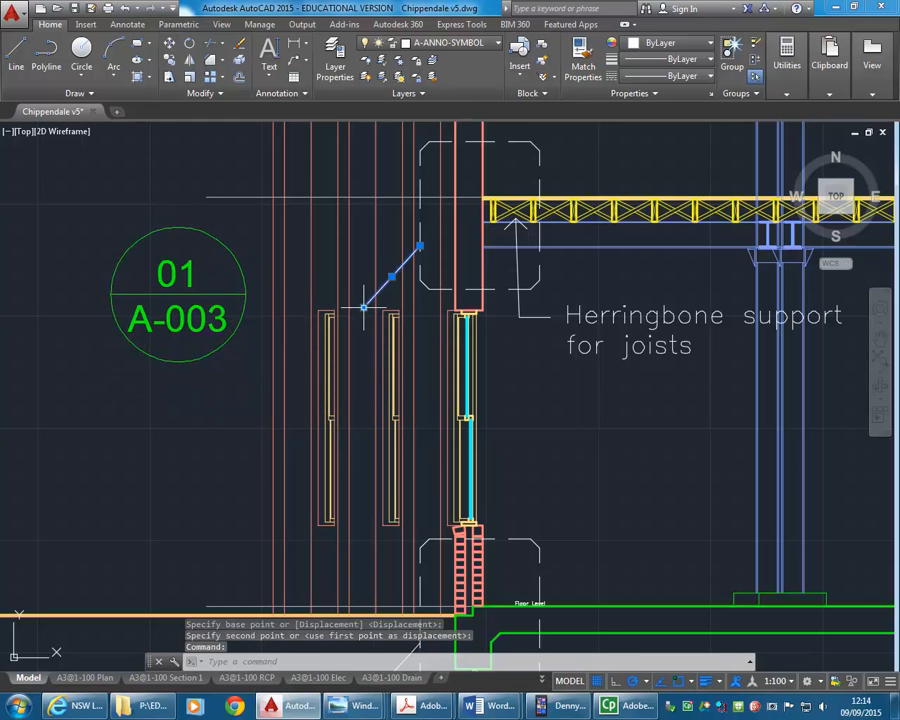
pyautogui.click(363, 306)
pyautogui.click(243, 283)
pyautogui.press('Escape')
pyautogui.press('Escape')
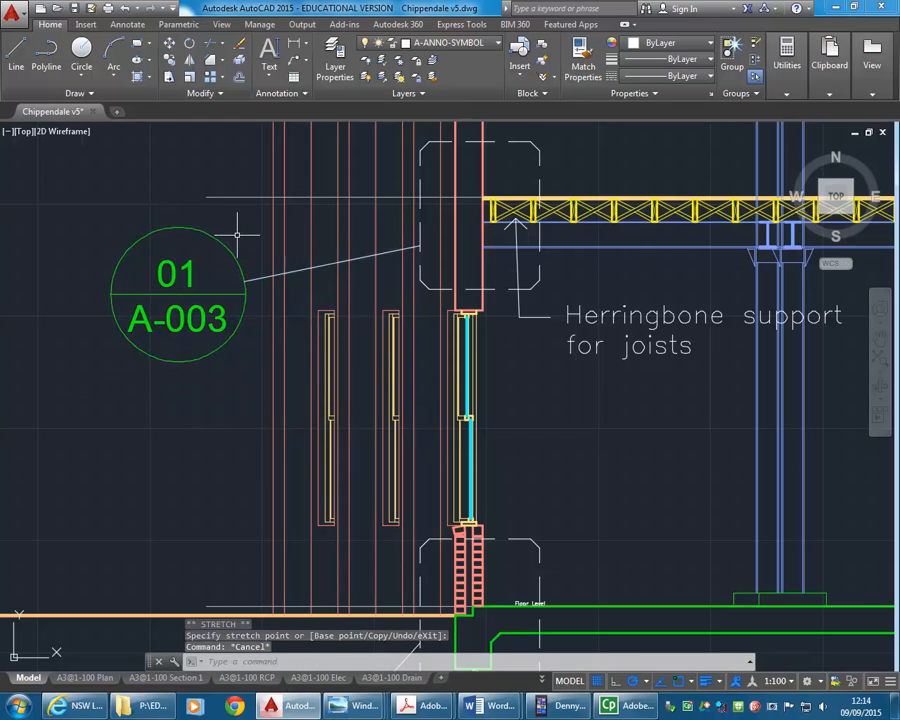
# Change the detail number in the first joist level marker to "02".
pyautogui.scroll(-2, 274, 340)
pyautogui.scroll(2, 214, 362)
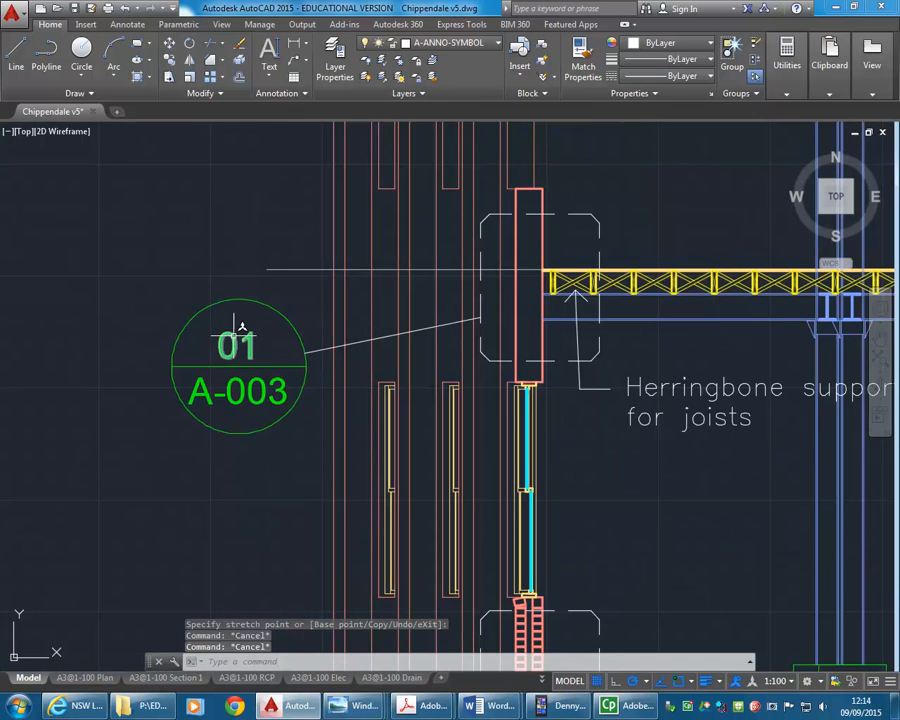
pyautogui.doubleClick(240, 342)
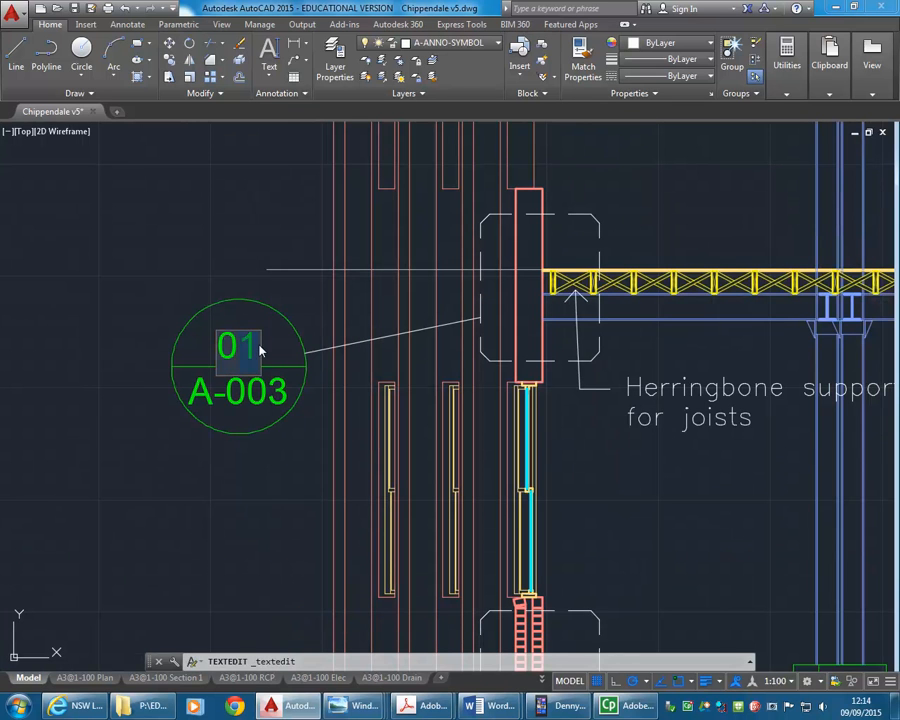
pyautogui.click(237, 486)
pyautogui.scroll(-2, 170, 247)
pyautogui.moveTo(173, 266); pyautogui.dragTo(186, 339, button='middle')
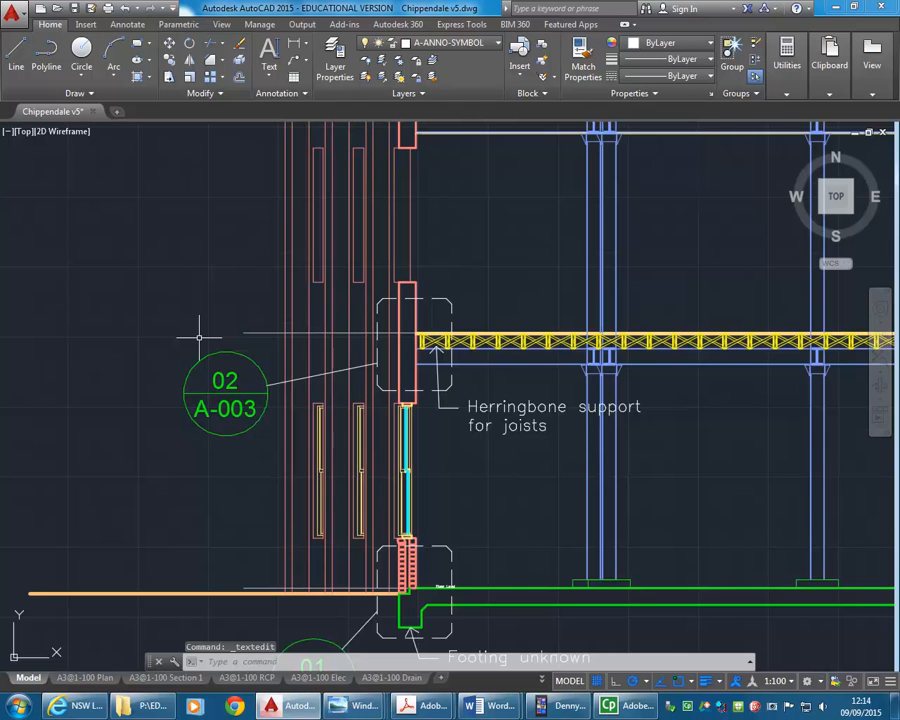
# Copy the "02" marker, its leader line and dashed box about 8570 mm straight up to the roof level.
pyautogui.press('Return')
pyautogui.scroll(2, 225, 357)
pyautogui.click(297, 377)
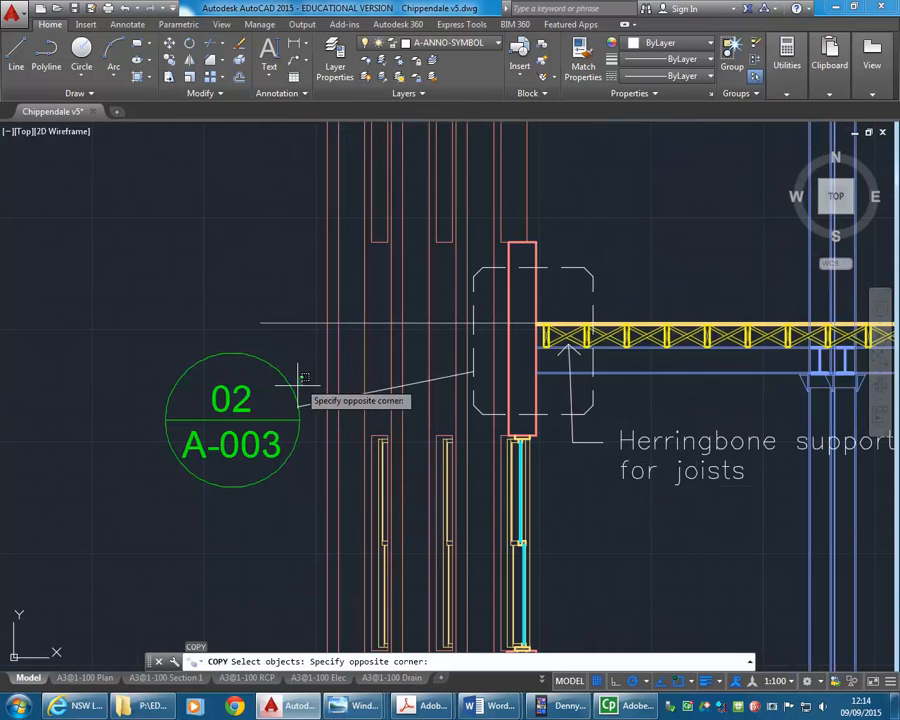
pyautogui.click(237, 476)
pyautogui.click(476, 408)
pyautogui.press('Return')
pyautogui.scroll(-2, 175, 314)
pyautogui.moveTo(175, 314); pyautogui.dragTo(198, 448, button='middle')
pyautogui.click(170, 483)
pyautogui.scroll(-2, 173, 359)
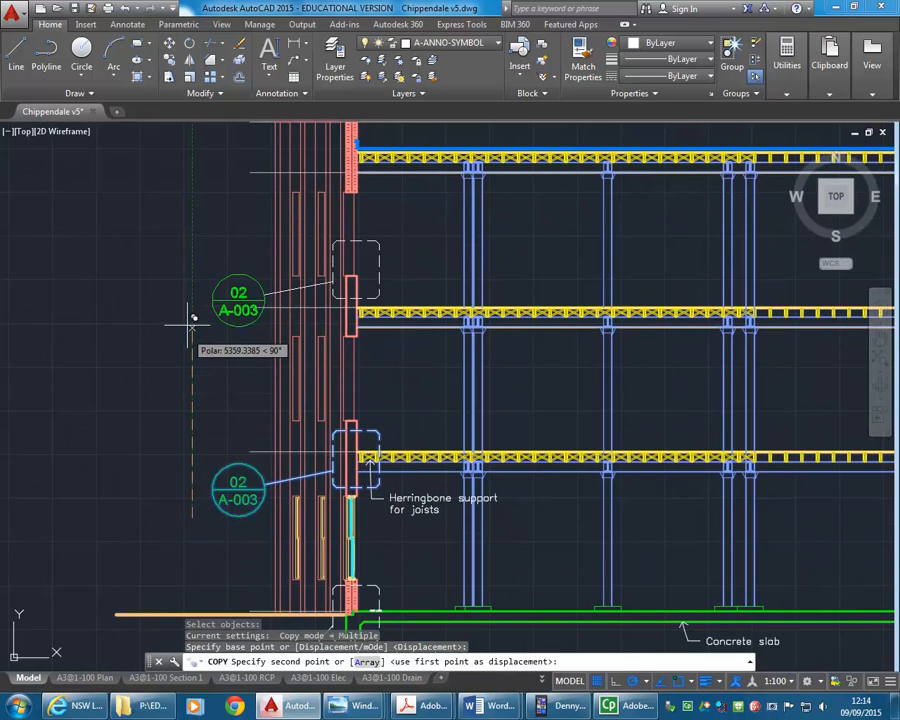
pyautogui.moveTo(190, 305); pyautogui.dragTo(188, 382, button='middle')
pyautogui.scroll(2, 194, 310)
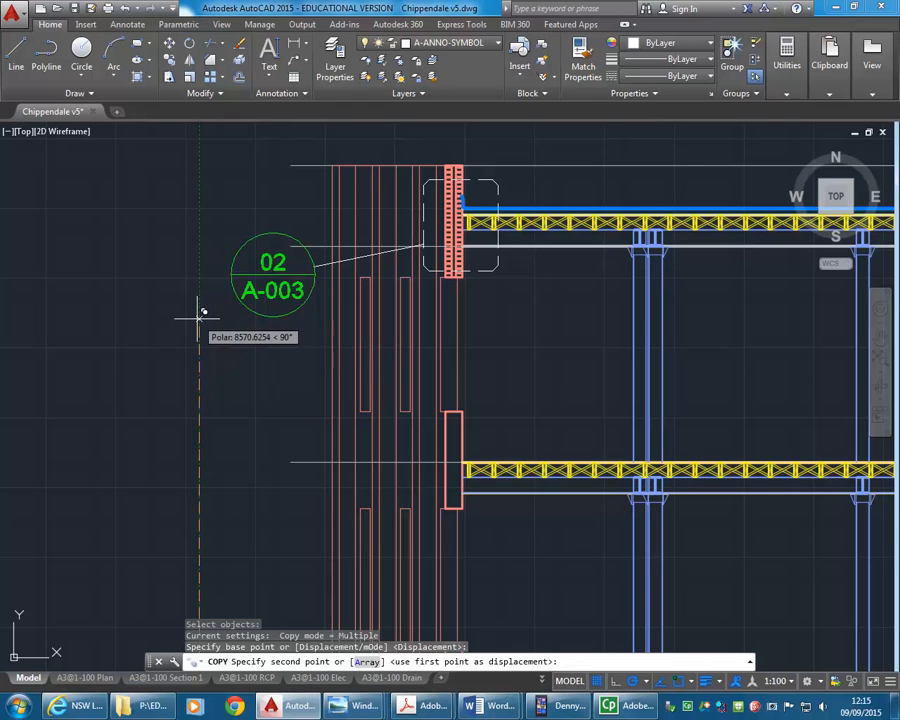
pyautogui.click(199, 318)
pyautogui.press('Return')
# Copy the first joist level's "02" marker, leader line and dashed box about 4330 mm straight up to the second joist level.
pyautogui.scroll(-2, 201, 394)
pyautogui.moveTo(201, 393); pyautogui.dragTo(197, 216, button='middle')
pyautogui.scroll(3, 323, 399)
pyautogui.press('Return')
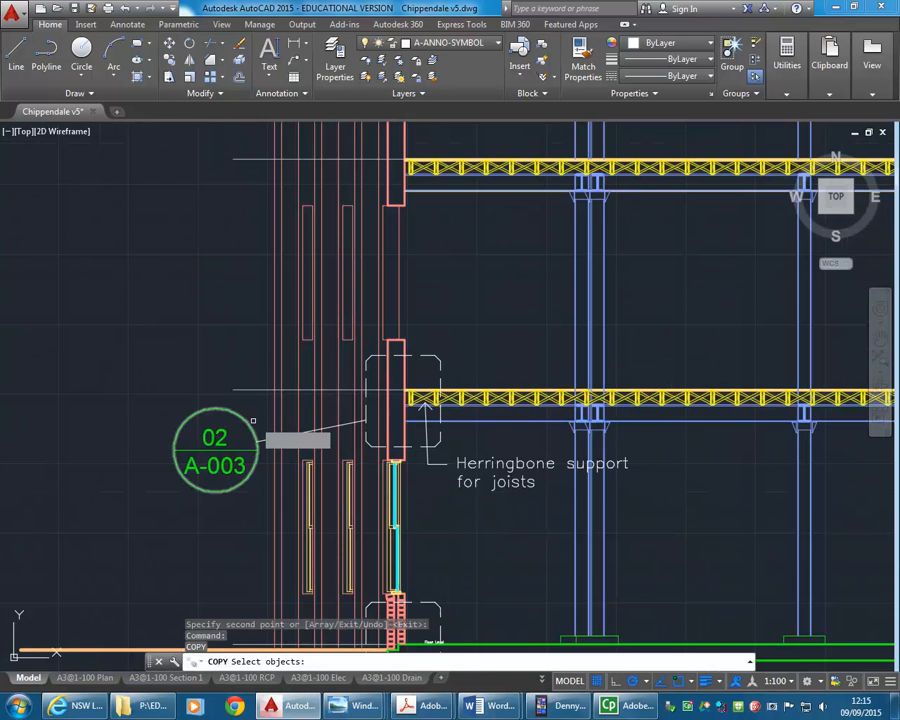
pyautogui.click(260, 421)
pyautogui.click(185, 510)
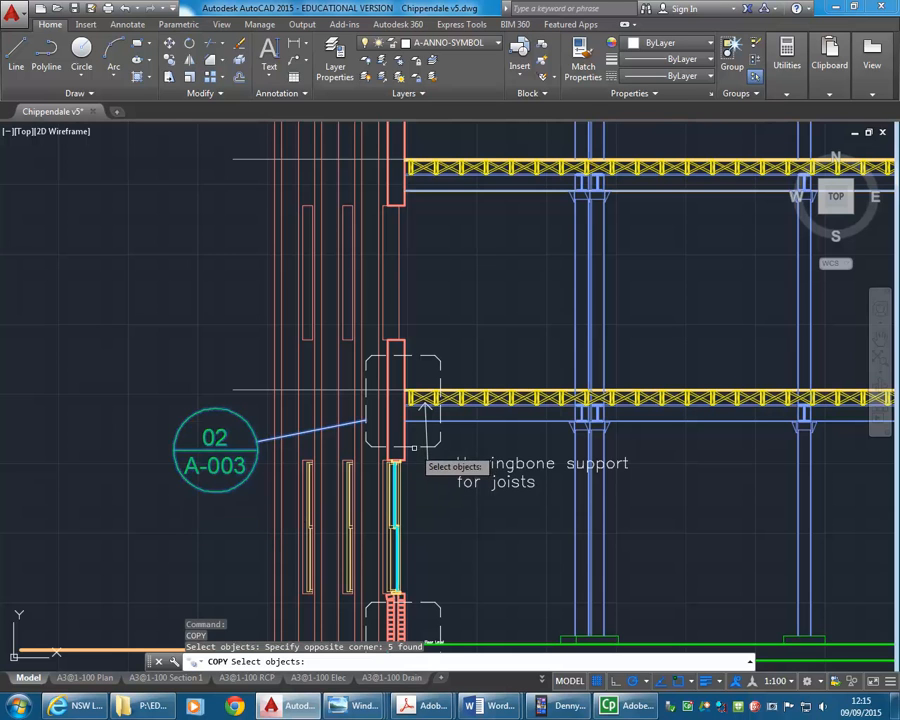
pyautogui.click(411, 447)
pyautogui.click(405, 439)
pyautogui.press('Return')
pyautogui.click(132, 492)
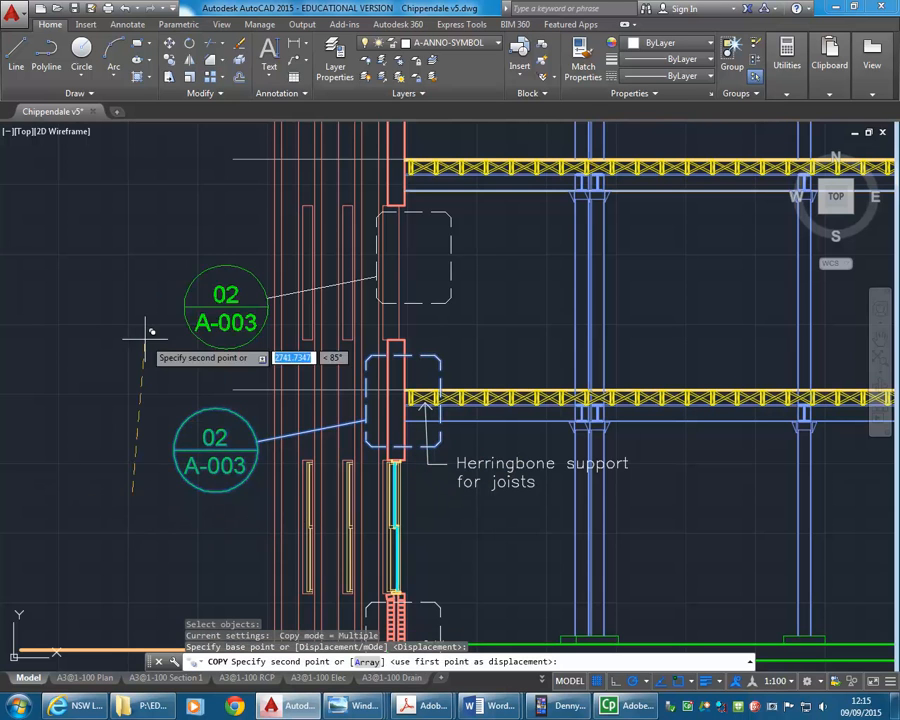
pyautogui.moveTo(149, 290); pyautogui.dragTo(151, 424, button='middle')
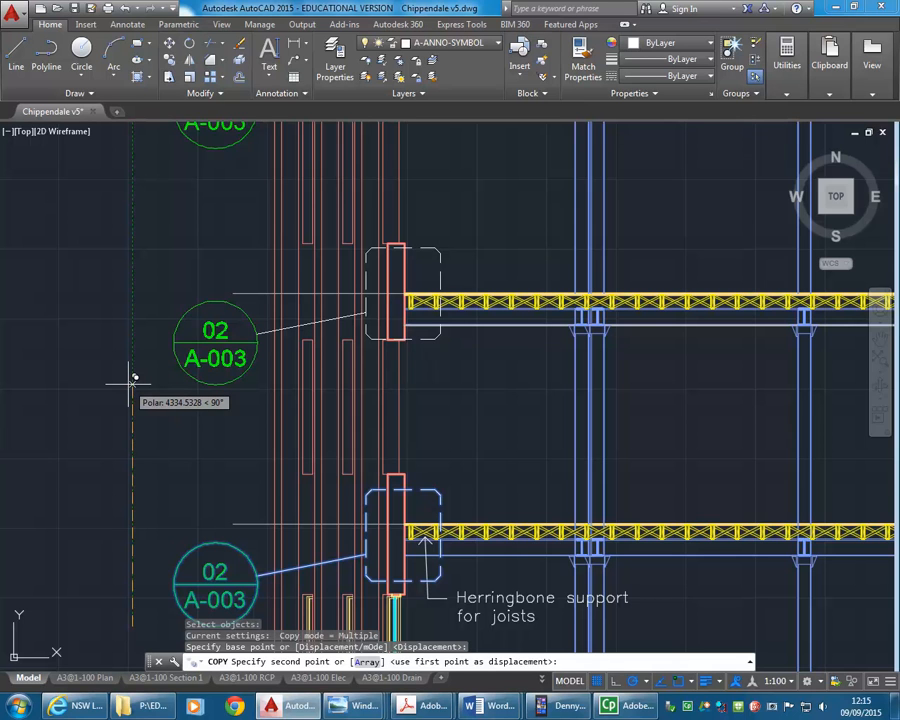
pyautogui.click(133, 382)
pyautogui.moveTo(165, 422); pyautogui.dragTo(206, 360, button='middle')
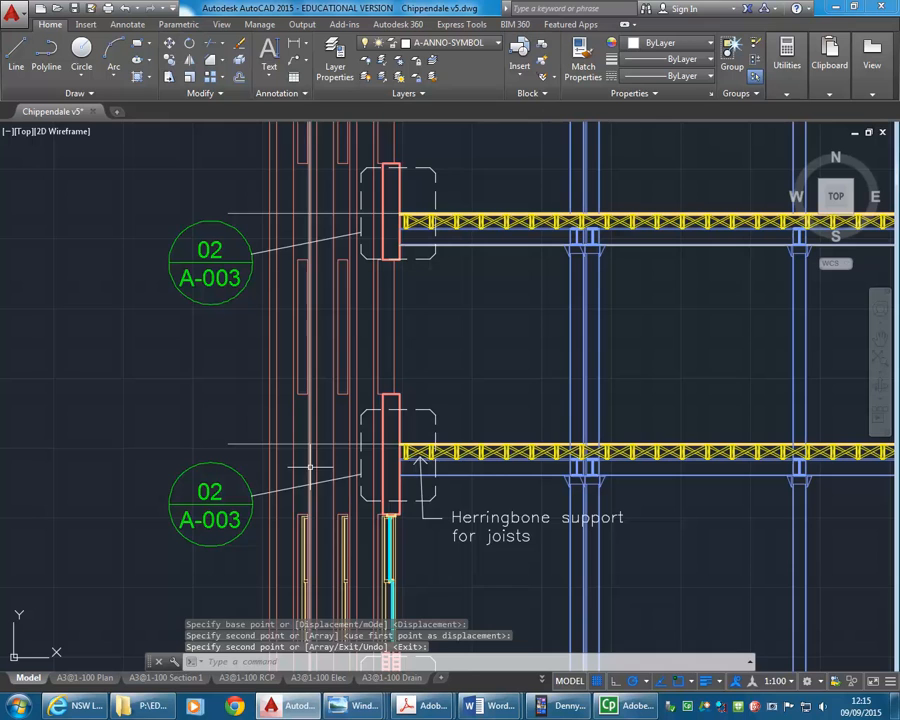
pyautogui.press('Escape')
# Move the first joist level's dashed box and "02" marker circle with its texts slightly upwards, leaving the leader line in place.
pyautogui.write('m')
pyautogui.press('Return')
pyautogui.click(364, 418)
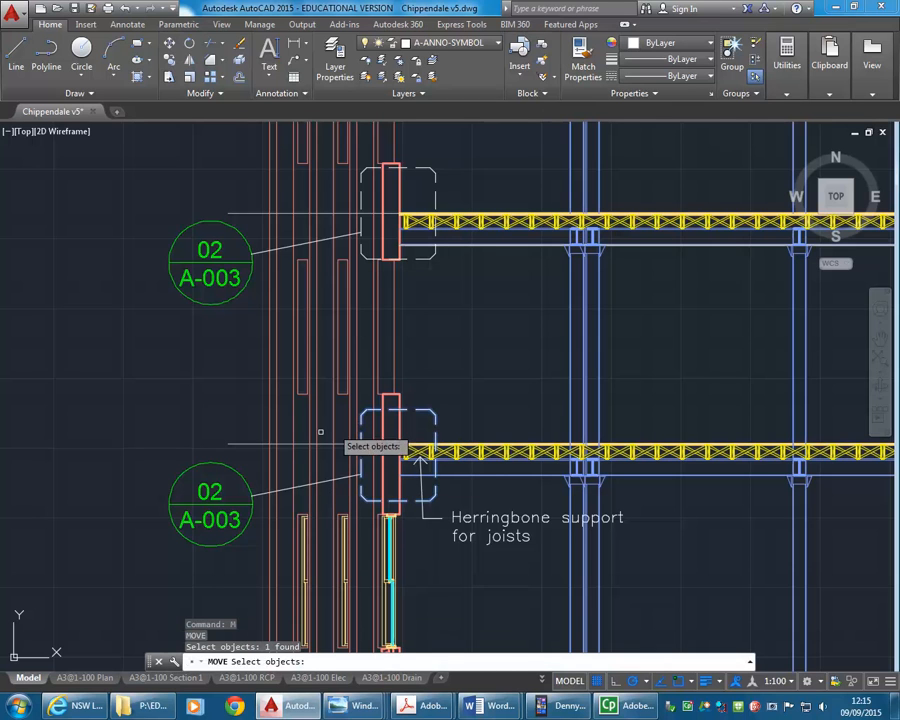
pyautogui.click(238, 456)
pyautogui.click(149, 562)
pyautogui.press('Return')
pyautogui.click(136, 518)
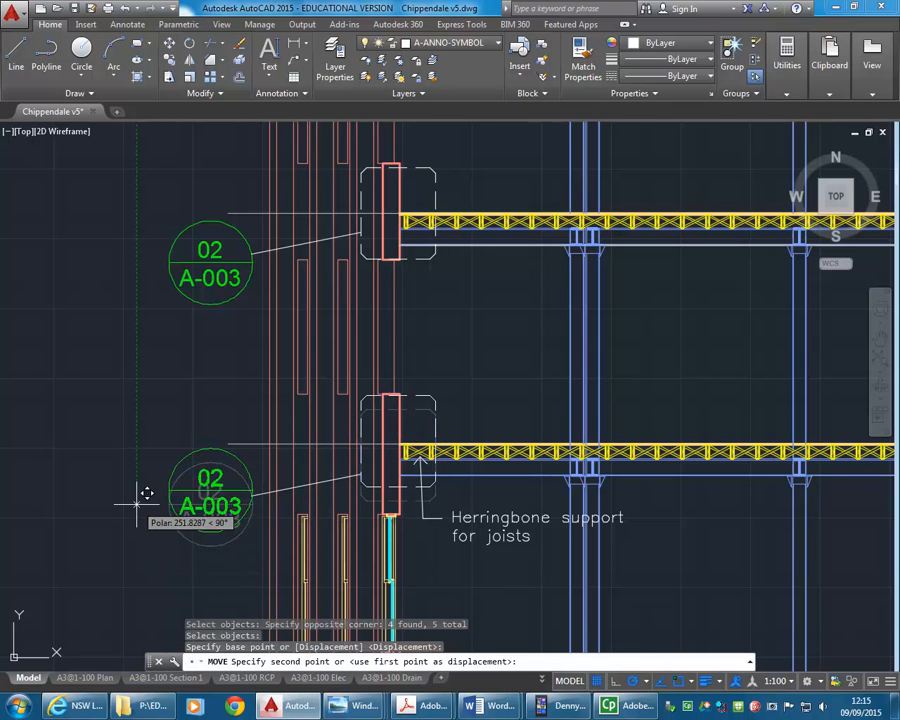
pyautogui.click(141, 492)
pyautogui.scroll(-3, 230, 480)
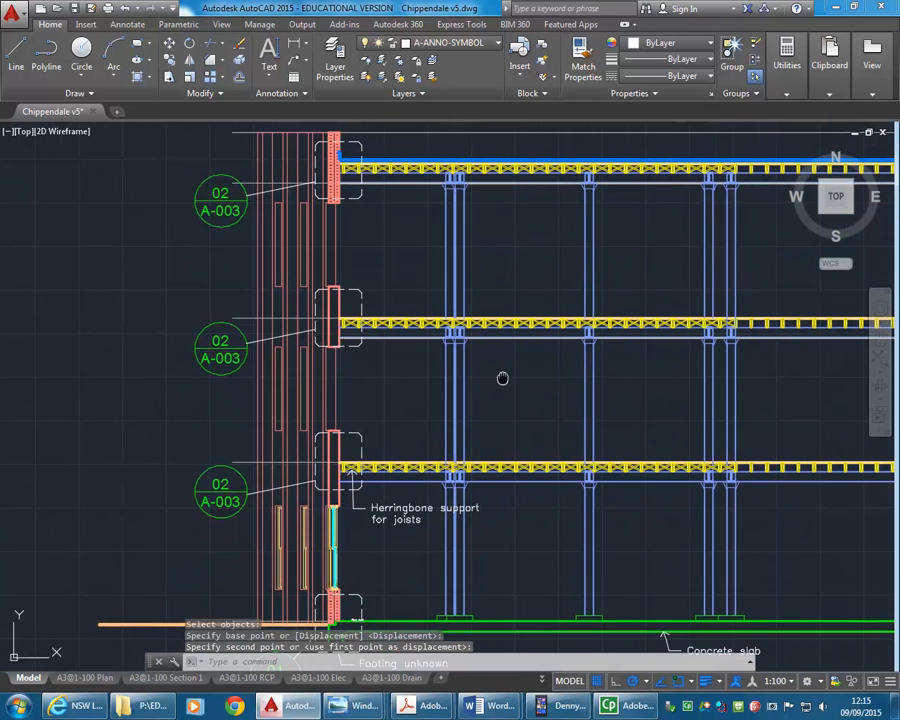
pyautogui.moveTo(502, 378); pyautogui.dragTo(379, 381, button='middle')
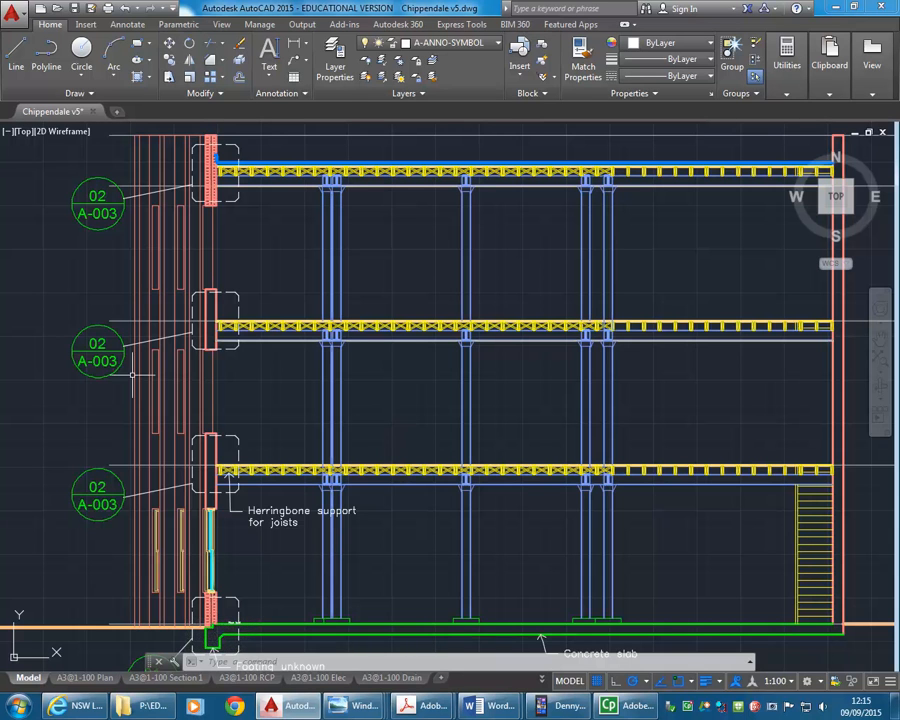
# Change the detail number in the roof-level marker to "01".
pyautogui.scroll(-3, 132, 376)
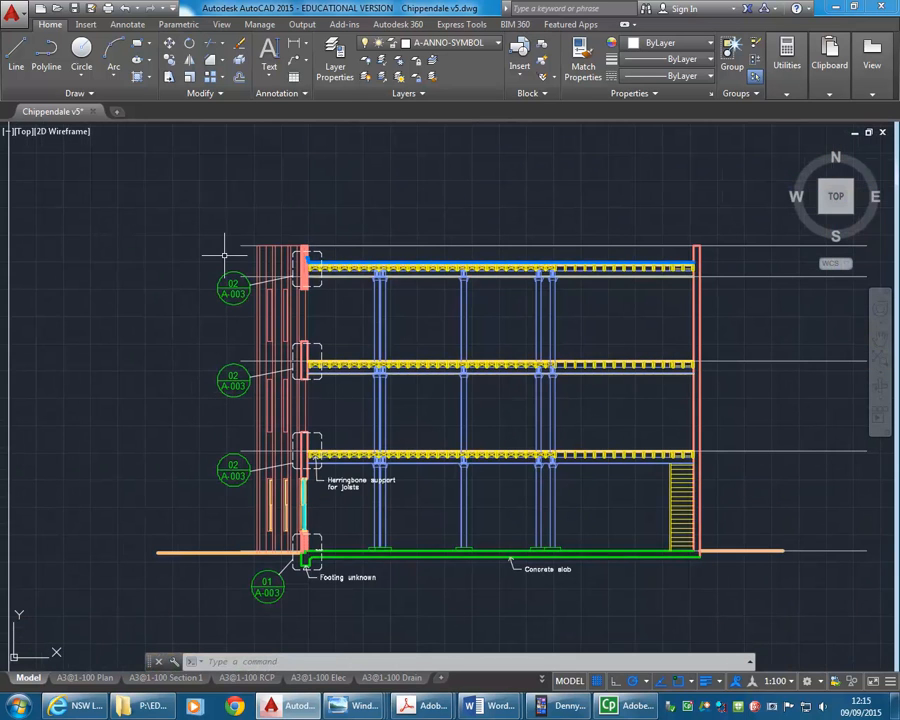
pyautogui.scroll(8, 224, 254)
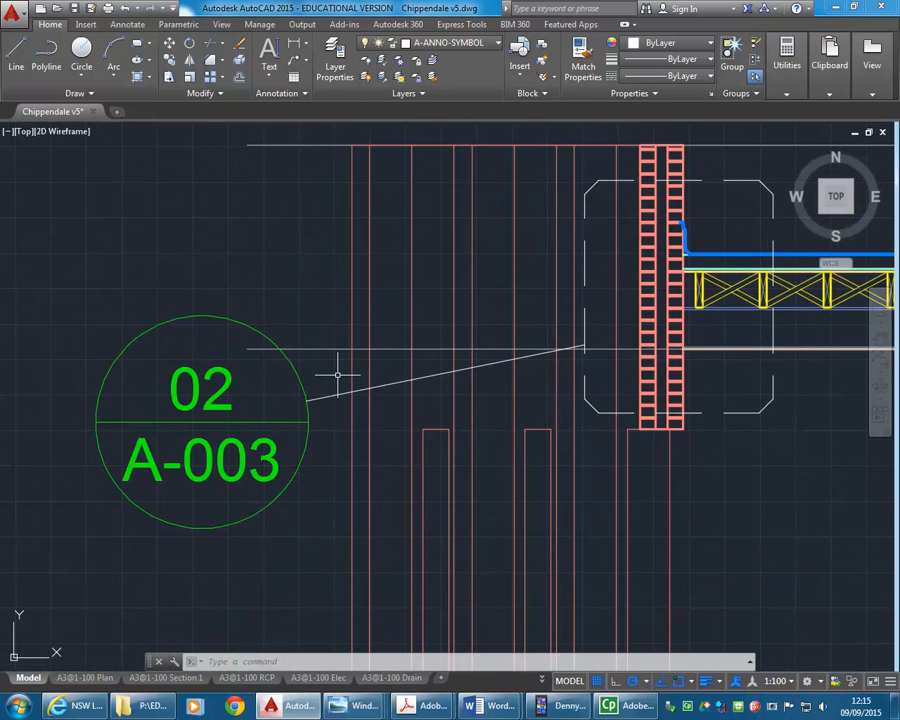
pyautogui.scroll(-6, 337, 376)
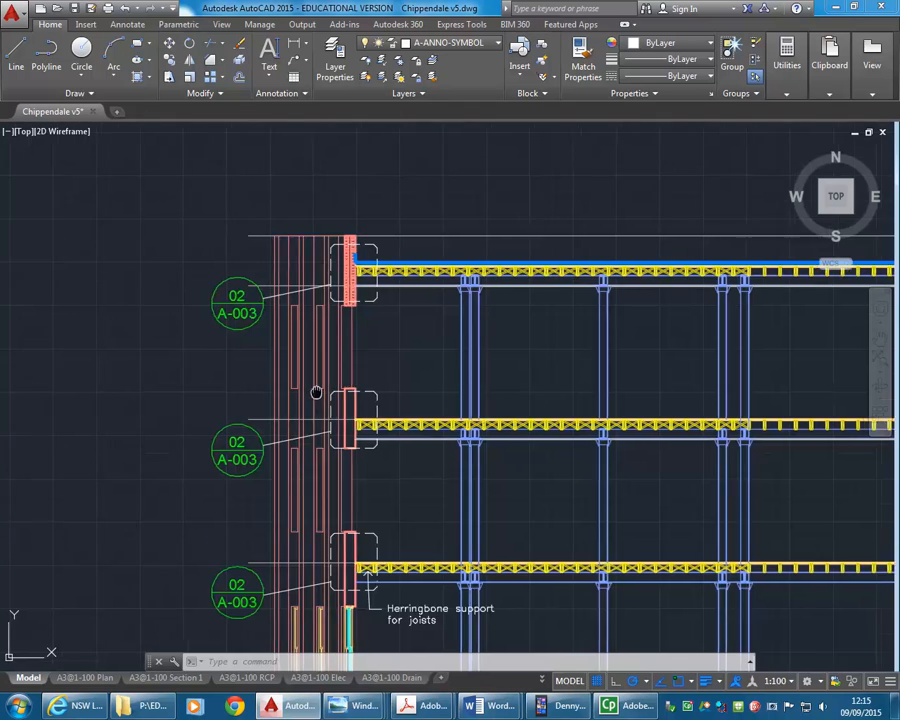
pyautogui.moveTo(543, 504); pyautogui.dragTo(472, 483, button='middle')
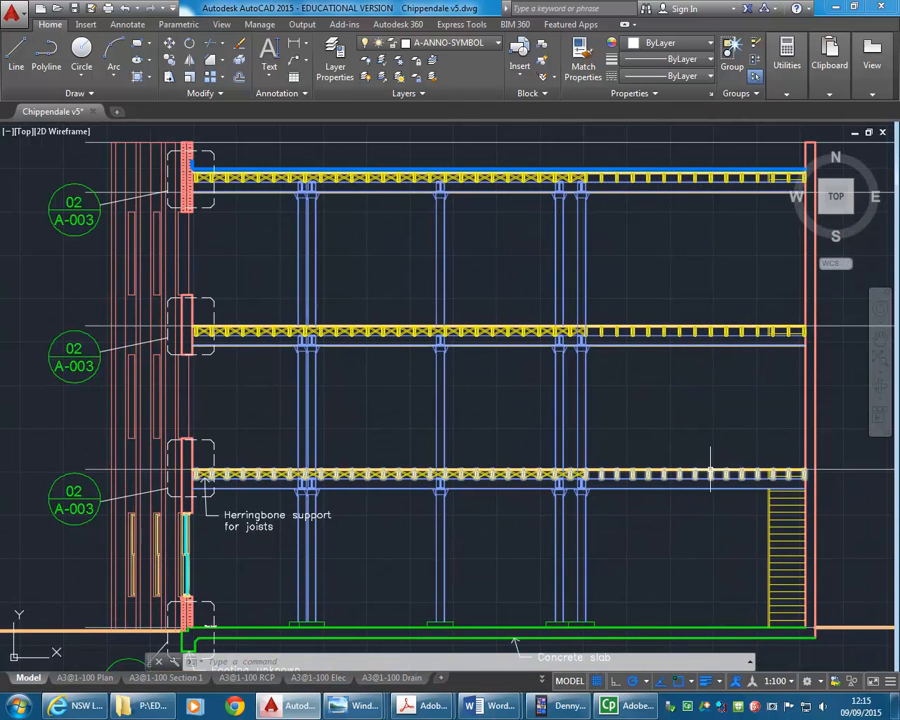
pyautogui.moveTo(180, 232); pyautogui.dragTo(246, 272, button='middle')
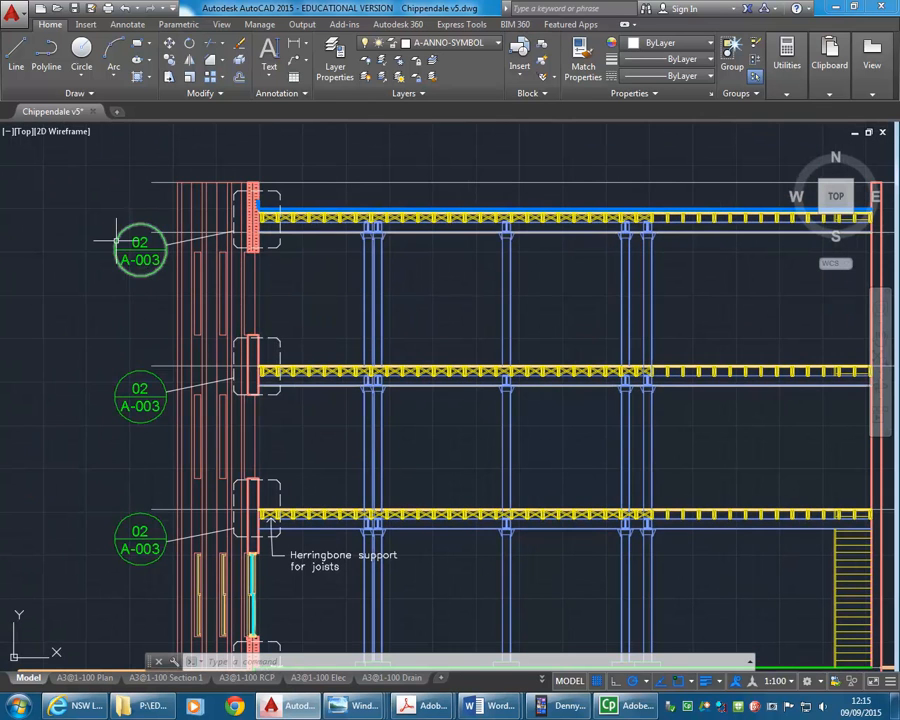
pyautogui.scroll(2, 127, 270)
pyautogui.scroll(2, 135, 283)
pyautogui.doubleClick(166, 254)
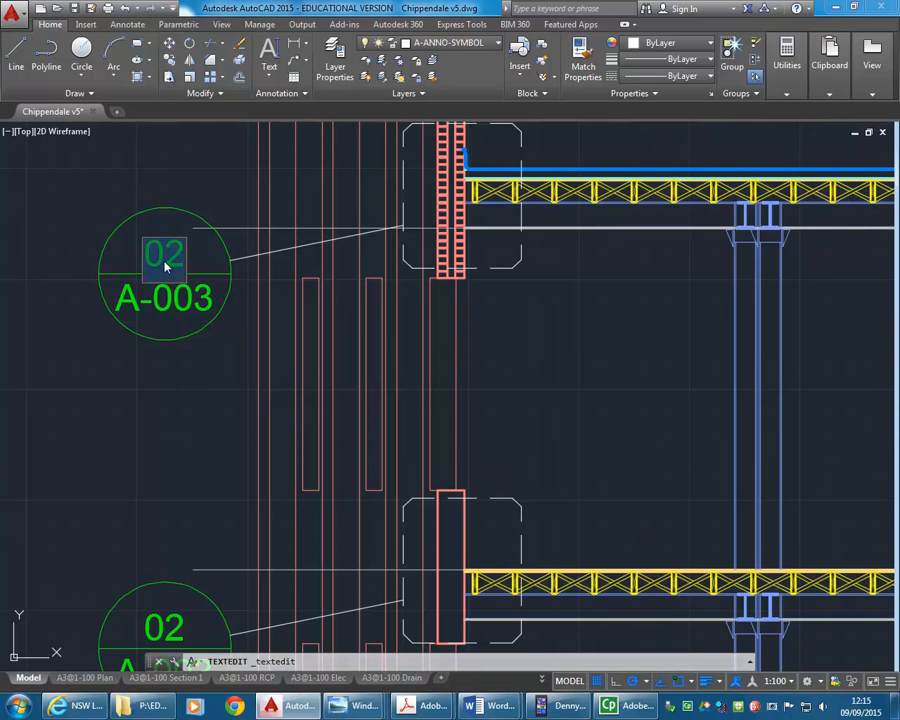
pyautogui.write('01')
pyautogui.press('Return')
# Change the detail number in the footing marker to "03".
pyautogui.scroll(-4, 127, 390)
pyautogui.moveTo(127, 391); pyautogui.dragTo(160, 240, button='middle')
pyautogui.moveTo(181, 364); pyautogui.dragTo(215, 254, button='middle')
pyautogui.moveTo(193, 410); pyautogui.dragTo(236, 386, button='middle')
pyautogui.scroll(4, 282, 516)
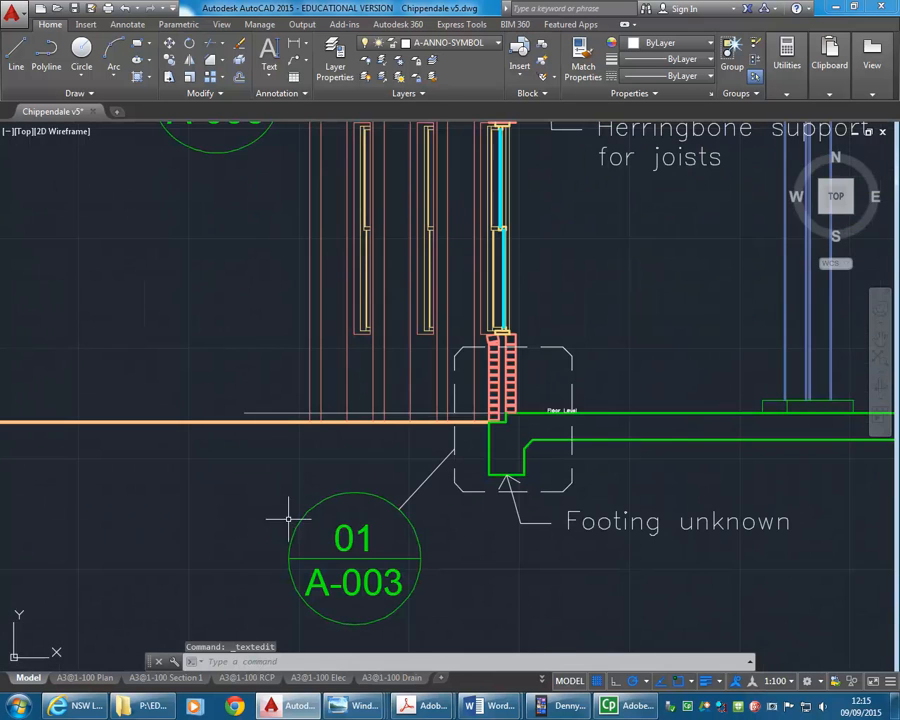
pyautogui.doubleClick(354, 536)
pyautogui.write('03')
pyautogui.press('Return')
pyautogui.scroll(-4, 225, 423)
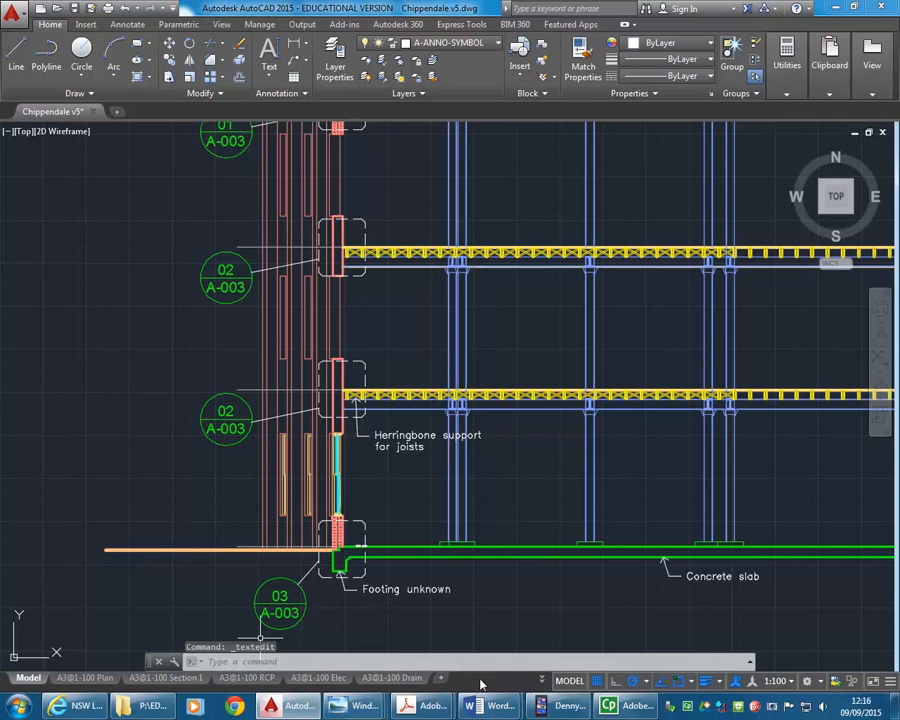
# Reorder the layouts so A3@Details comes just before A3@1-100 Drain and A3@1-100 Section 2 directly follows A3@1-100 Section 1.
pyautogui.click(541, 680)
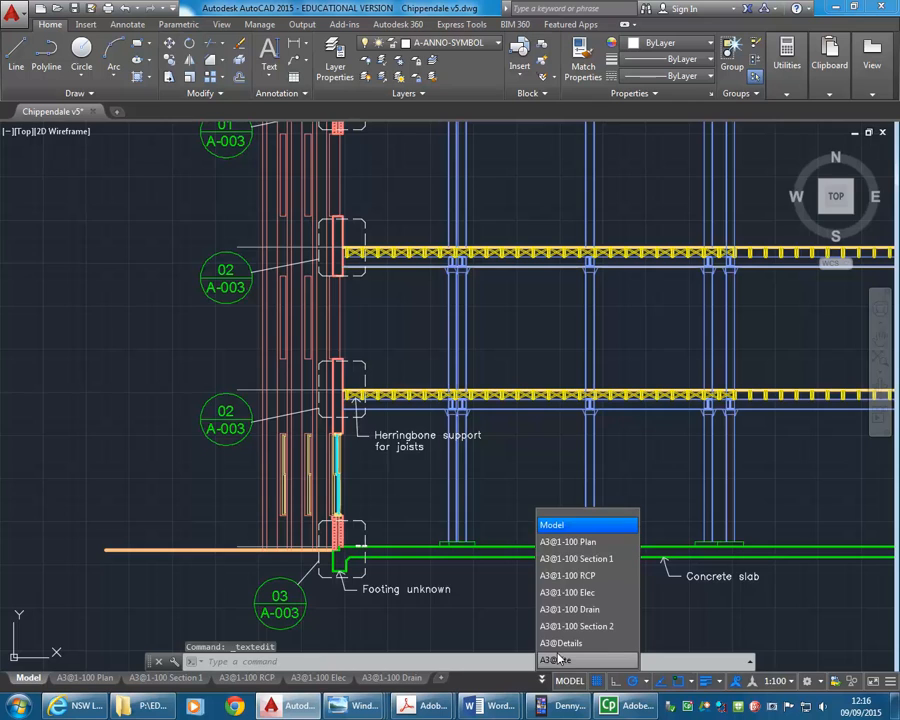
pyautogui.click(558, 652)
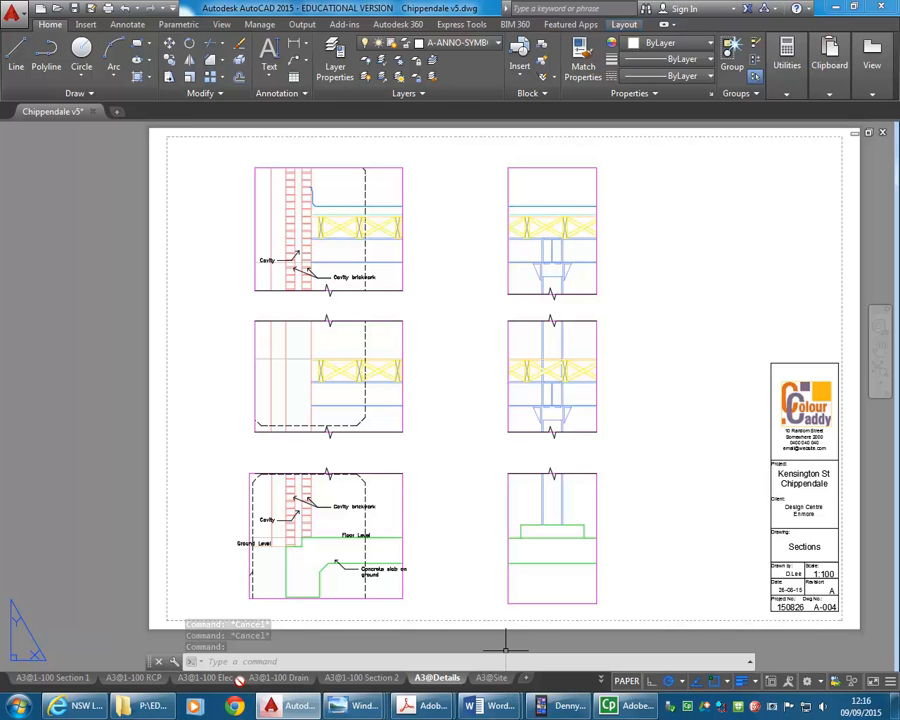
pyautogui.moveTo(242, 679); pyautogui.dragTo(242, 680)
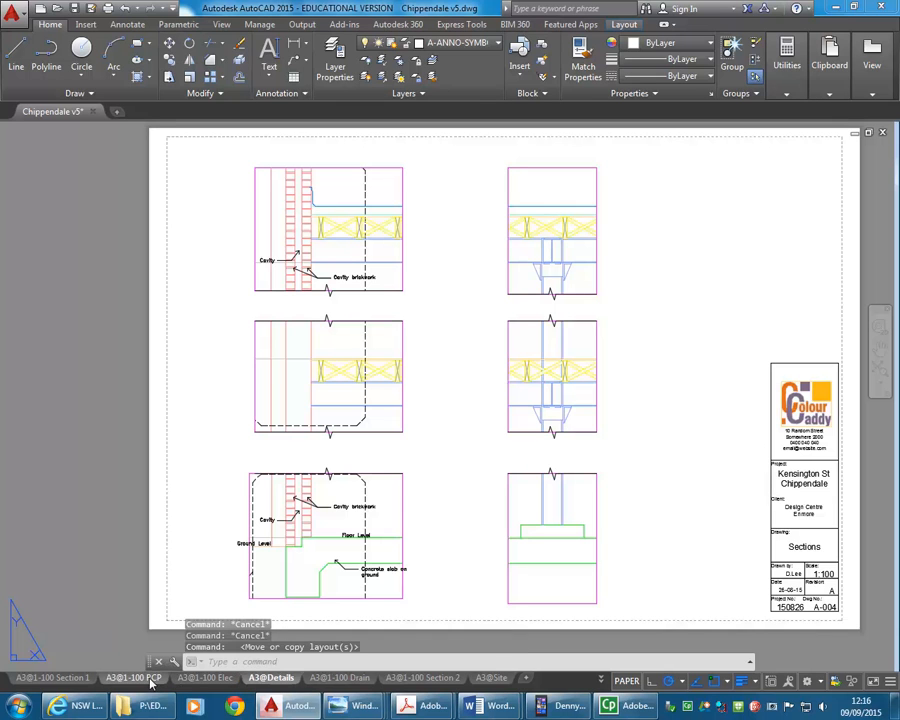
pyautogui.moveTo(50, 680)
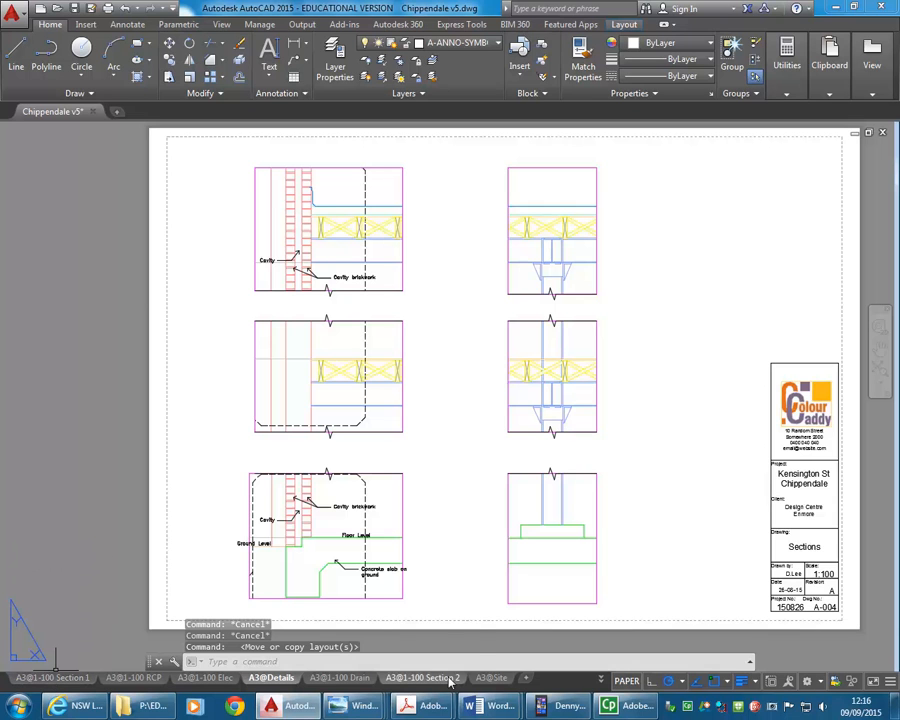
pyautogui.moveTo(426, 681); pyautogui.dragTo(110, 680)
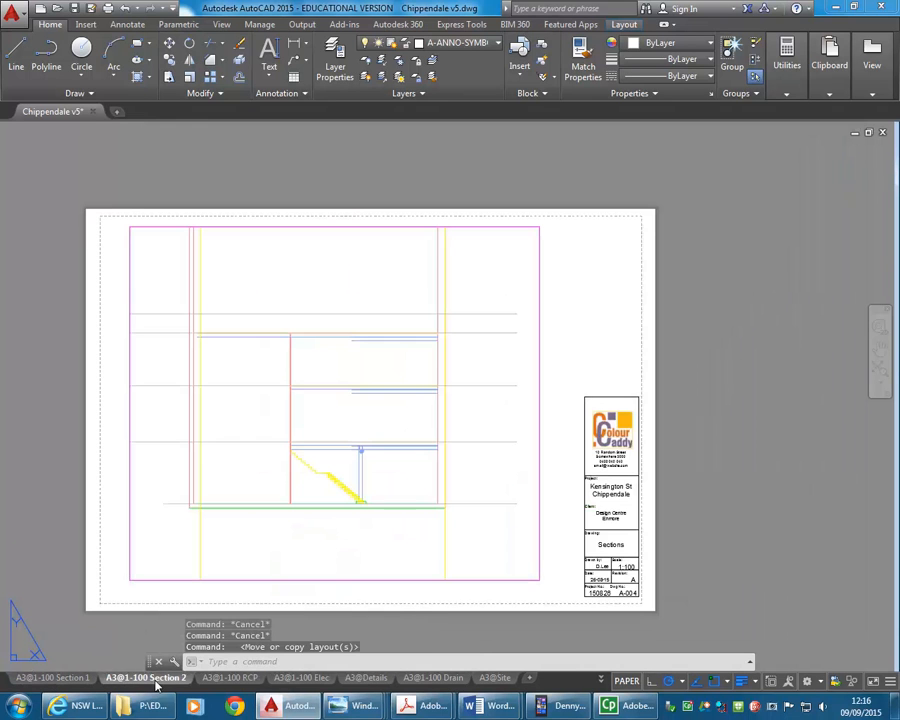
# Check the drawing numbers in the title blocks of the A3@Details and A3@1-100 Plan layouts.
pyautogui.moveTo(243, 680)
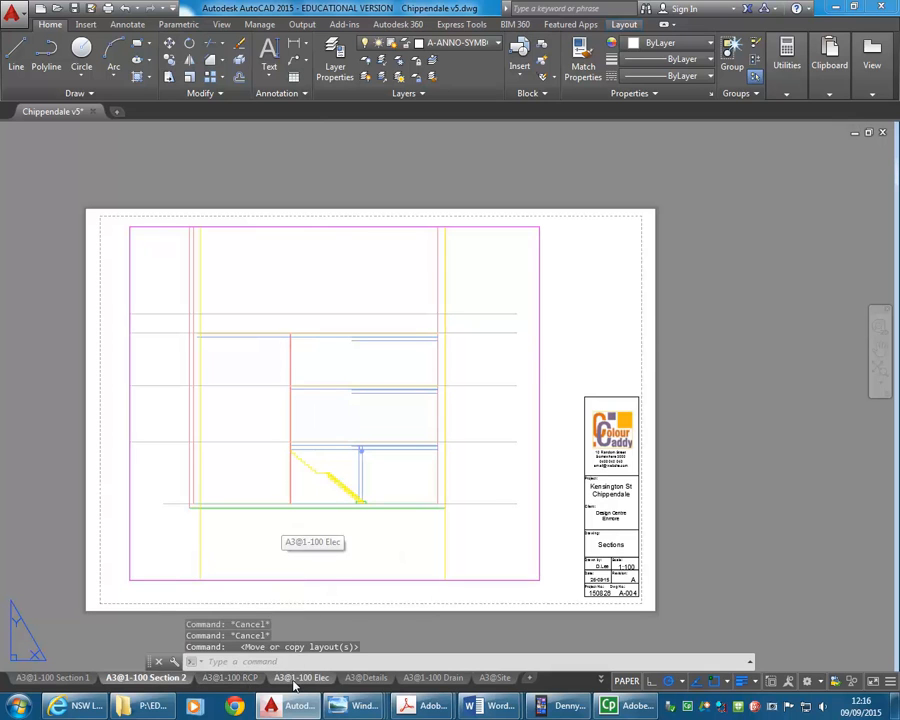
pyautogui.moveTo(377, 680)
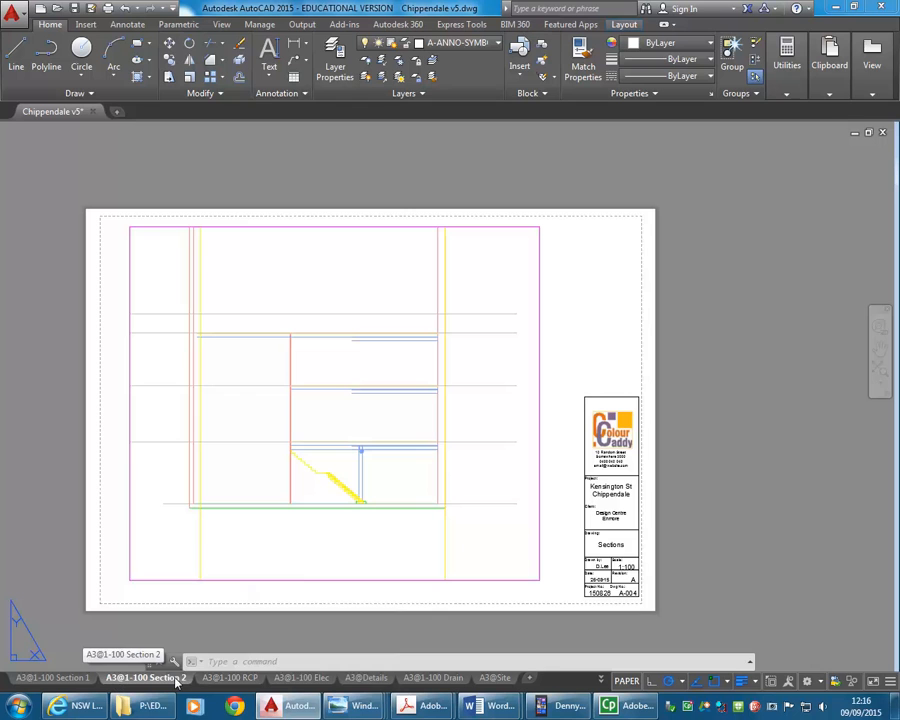
pyautogui.moveTo(447, 680)
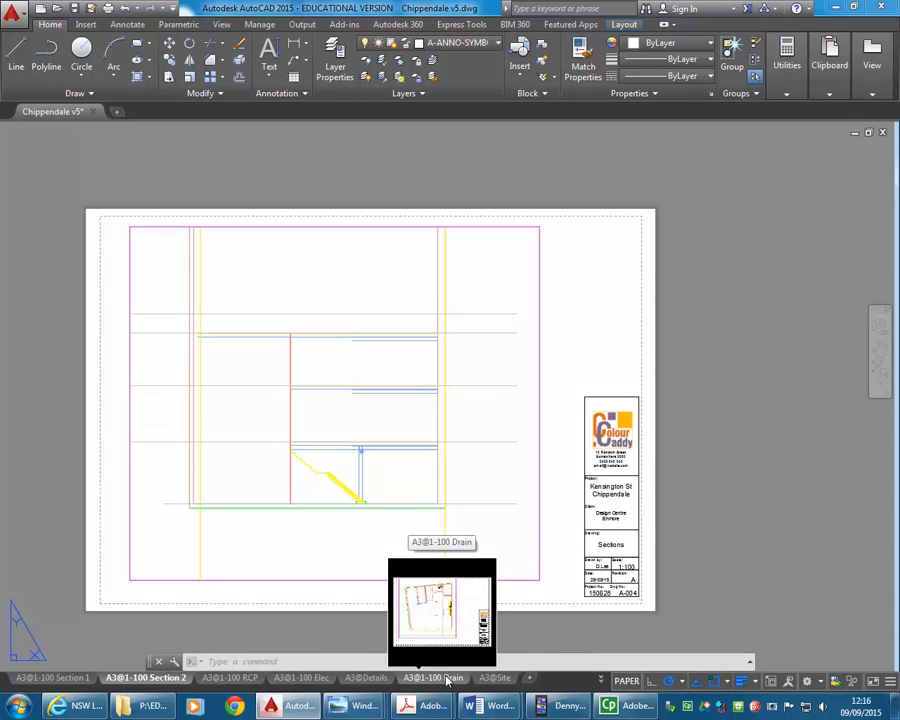
pyautogui.click(354, 677)
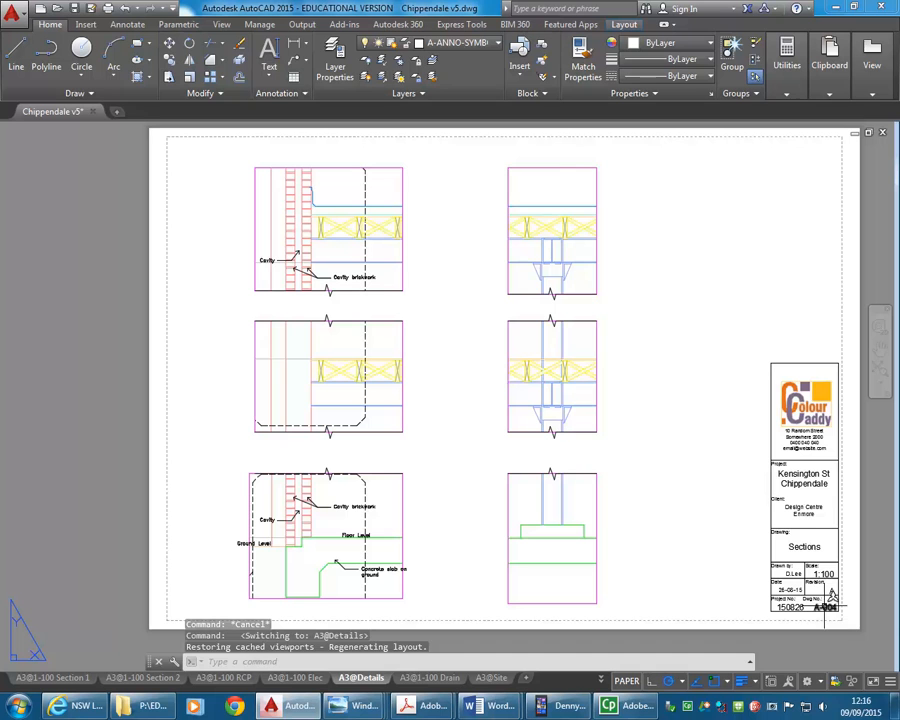
pyautogui.click(599, 682)
pyautogui.click(625, 543)
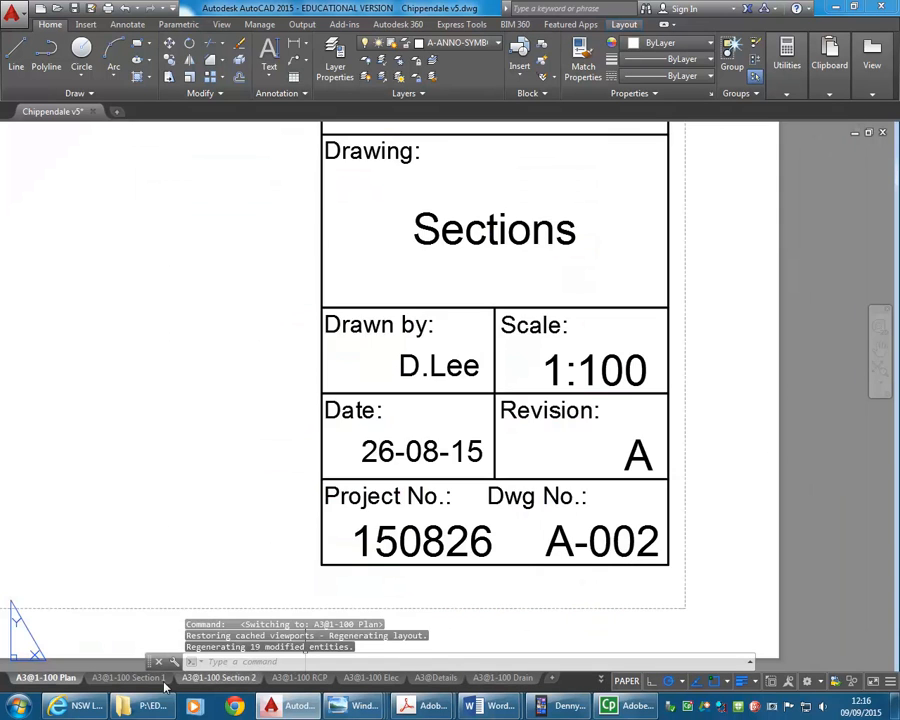
# Reorder the layouts so A3@Details sits between A3@1-100 RCP and A3@1-100 Elec, and open A3@Details.
pyautogui.moveTo(120, 680)
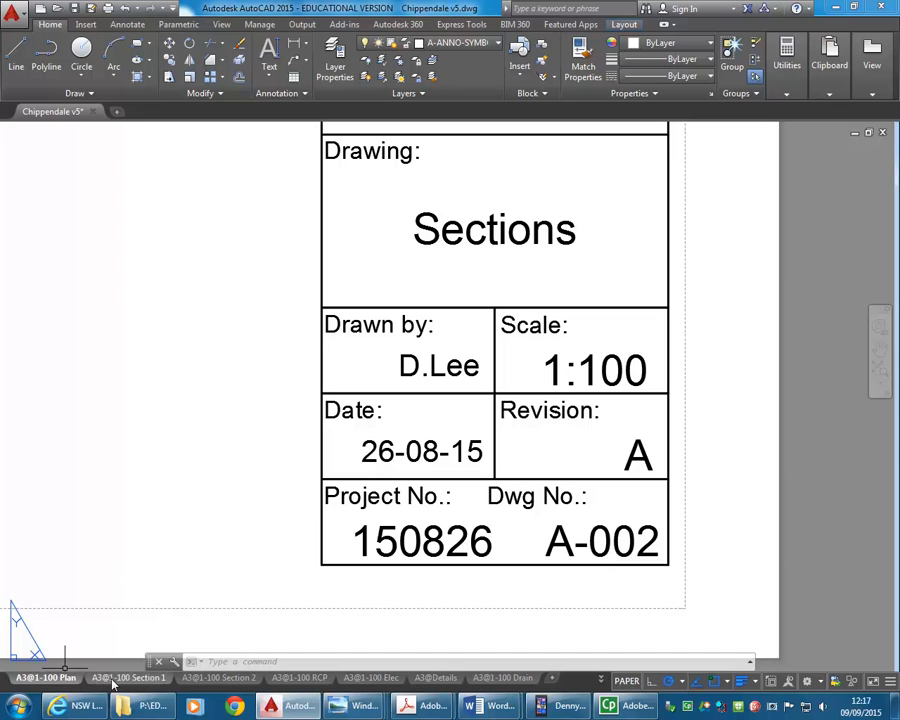
pyautogui.moveTo(212, 685)
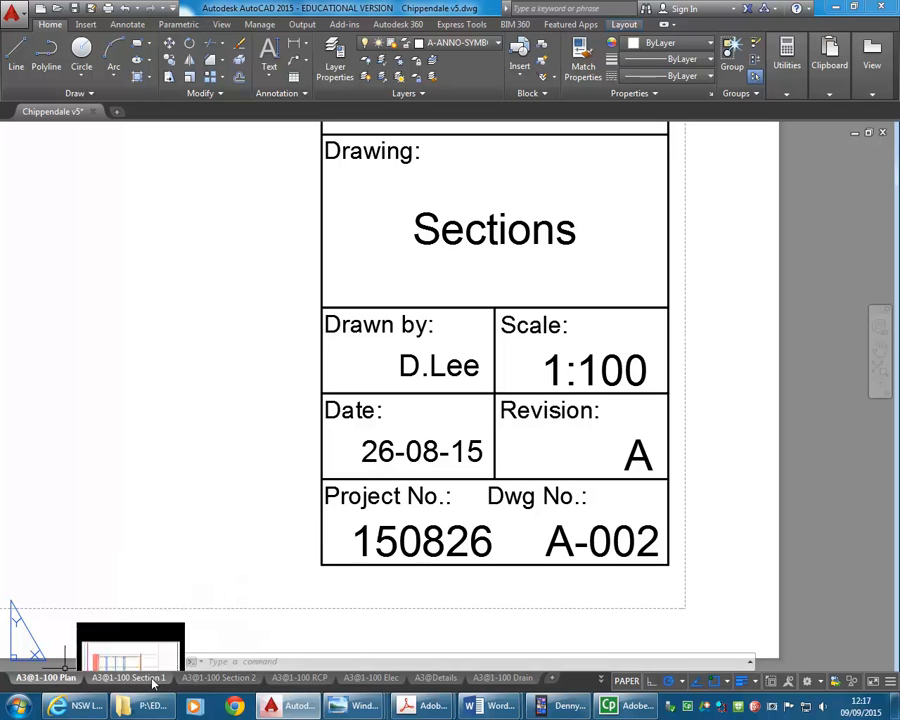
pyautogui.moveTo(311, 683)
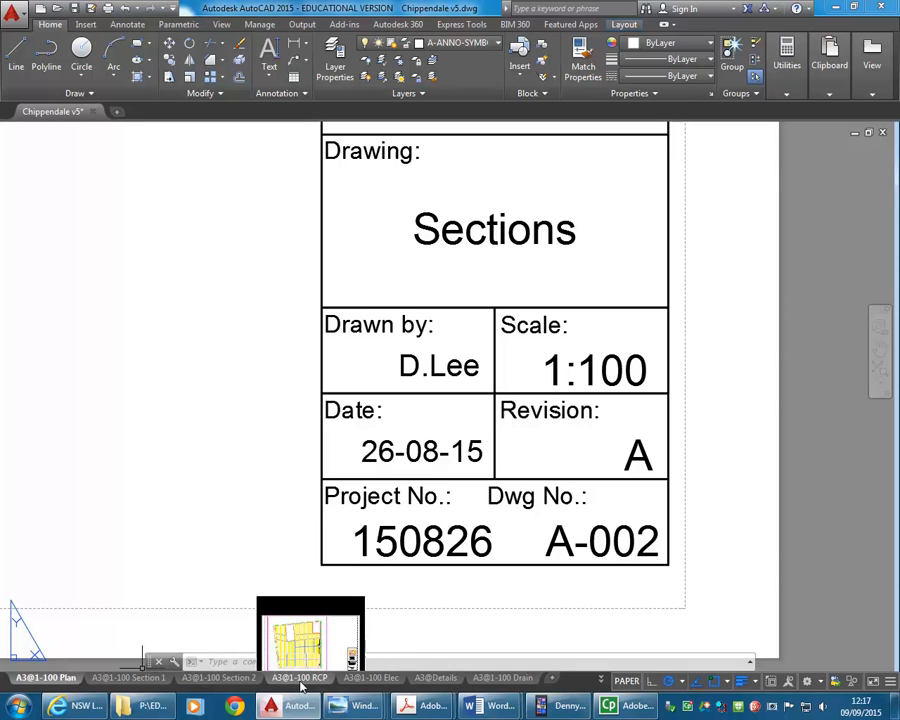
pyautogui.click(298, 678)
pyautogui.moveTo(464, 678); pyautogui.dragTo(336, 681)
pyautogui.click(433, 678)
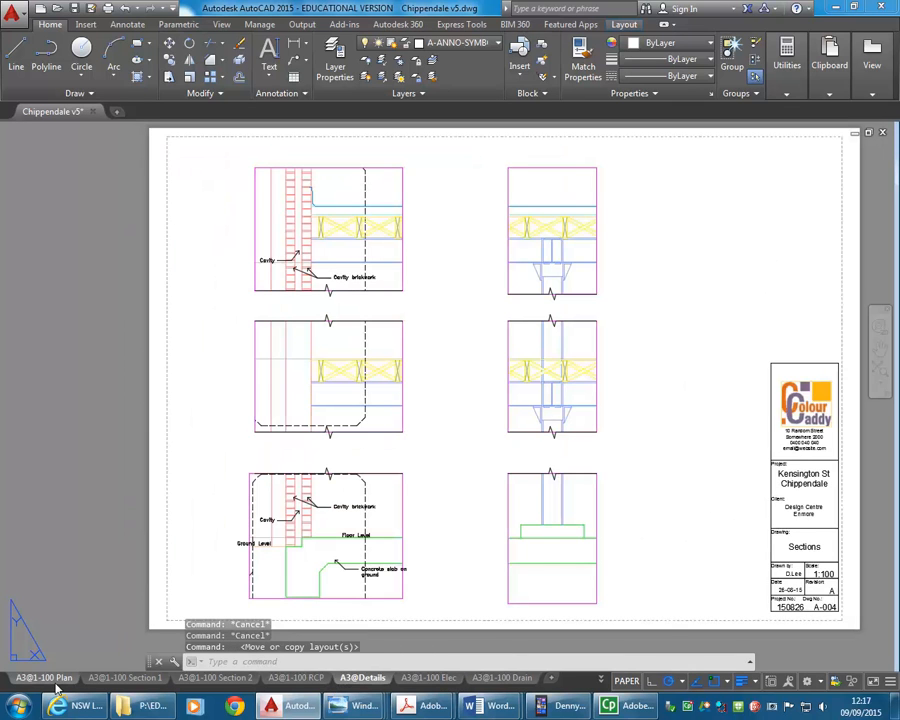
# Change the drawing number in the A3@Details title block to A-008.
pyautogui.moveTo(46, 686)
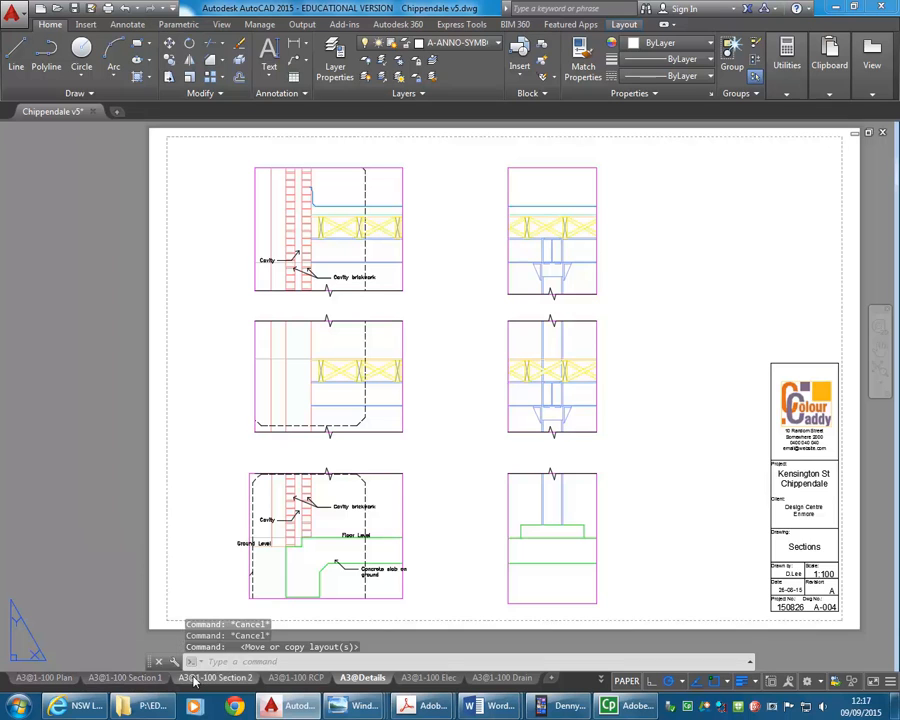
pyautogui.moveTo(279, 679)
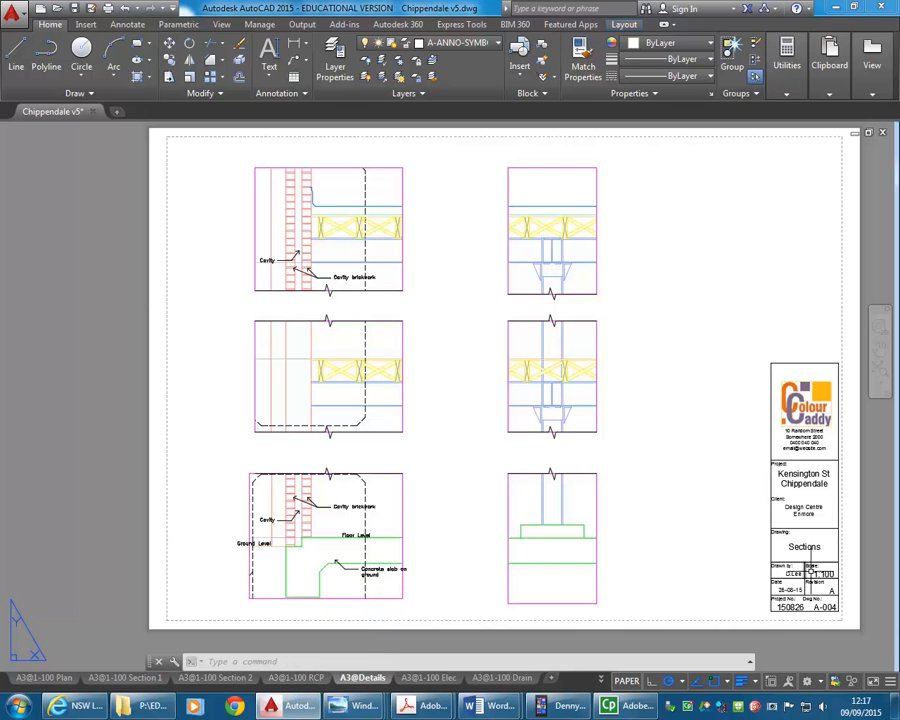
pyautogui.doubleClick(827, 607)
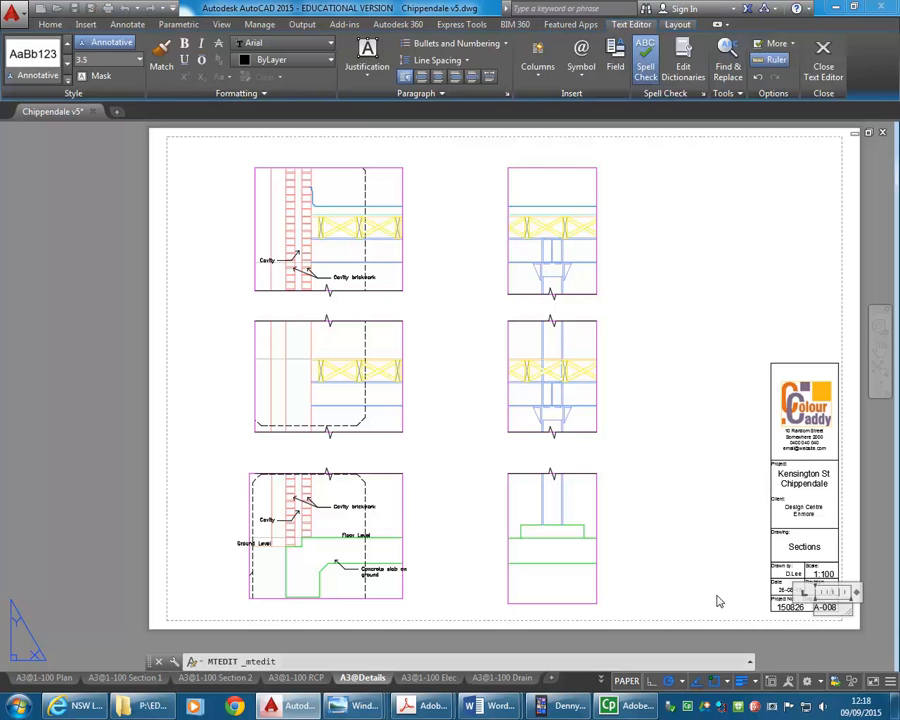
pyautogui.click(714, 592)
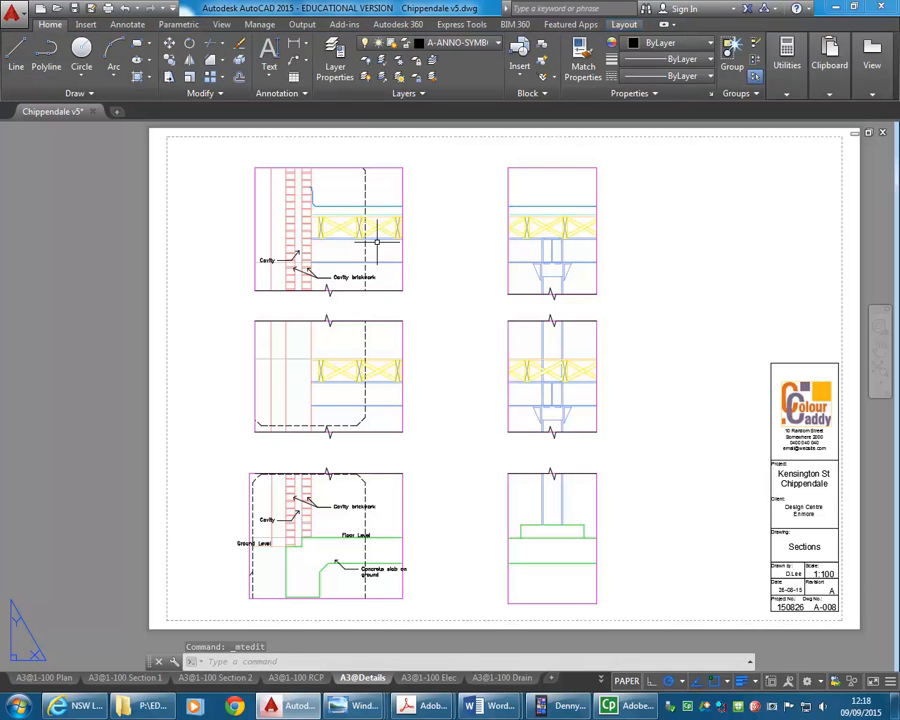
# Freeze the A-ANNO-SYMBOL layer in each of the three left-column detail viewports and return to paper space.
pyautogui.doubleClick(342, 220)
pyautogui.click(365, 181)
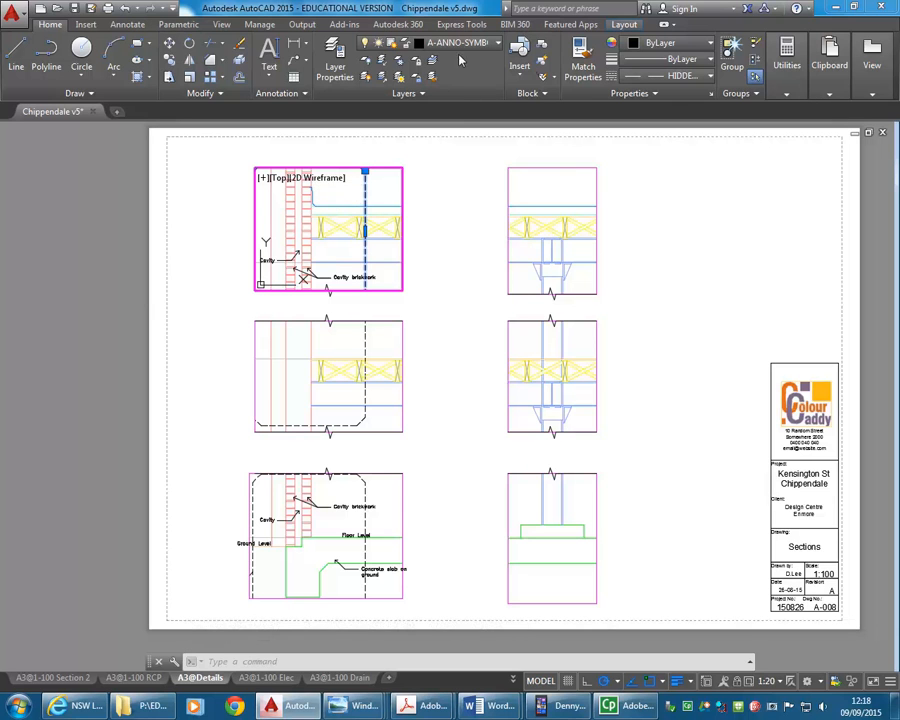
pyautogui.click(458, 43)
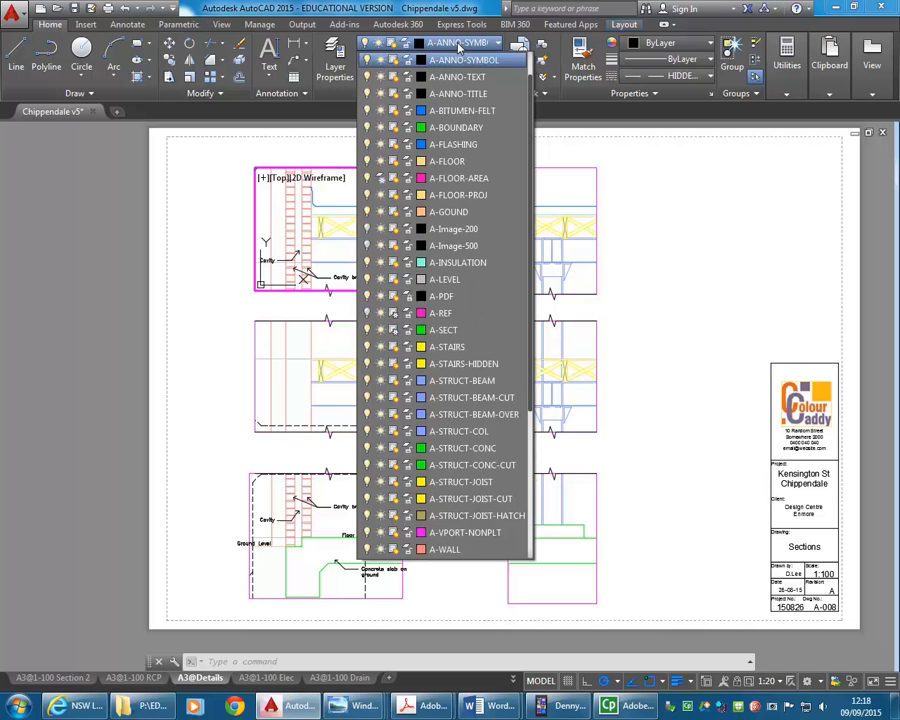
pyautogui.click(394, 60)
pyautogui.click(366, 337)
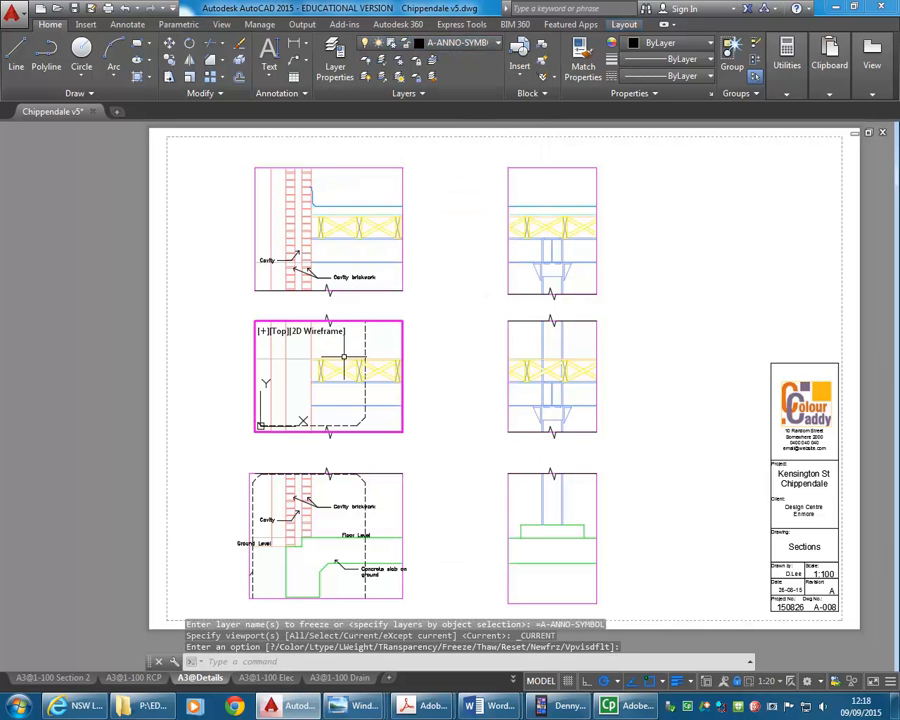
pyautogui.click(458, 43)
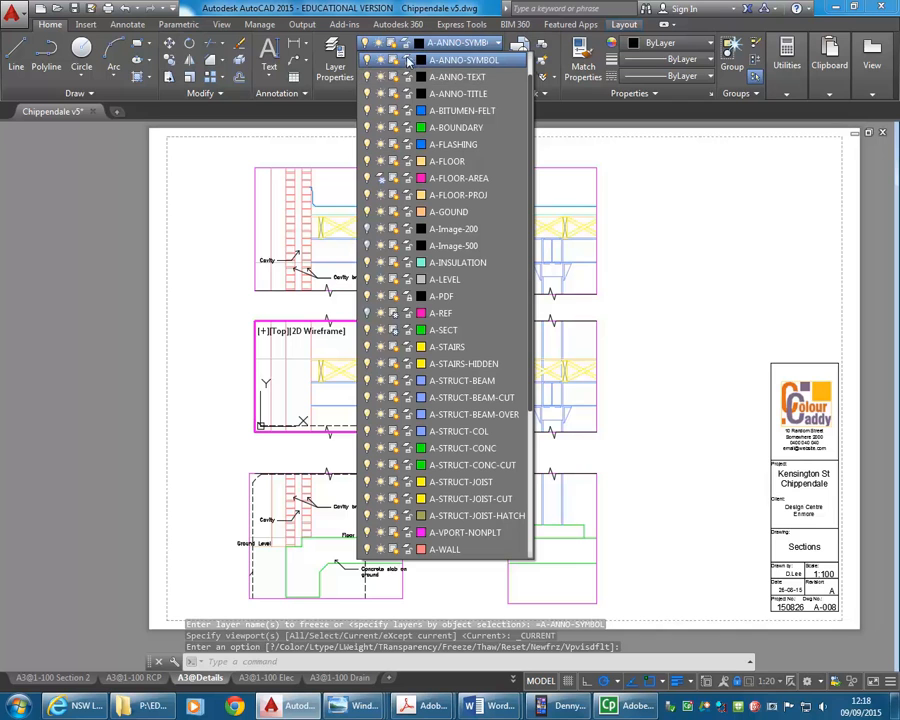
pyautogui.click(287, 516)
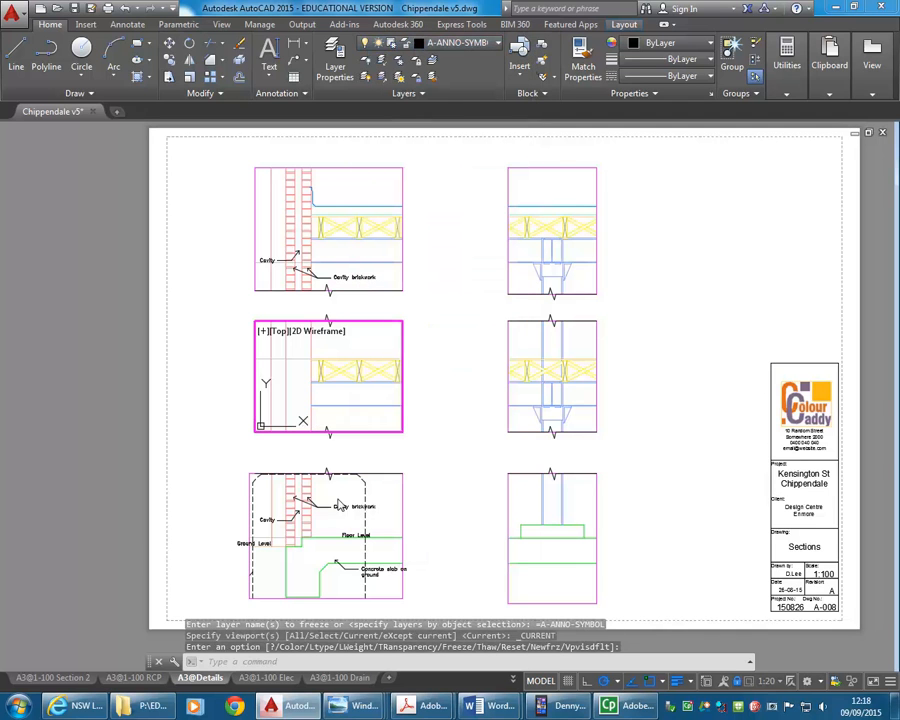
pyautogui.click(290, 530)
pyautogui.click(458, 43)
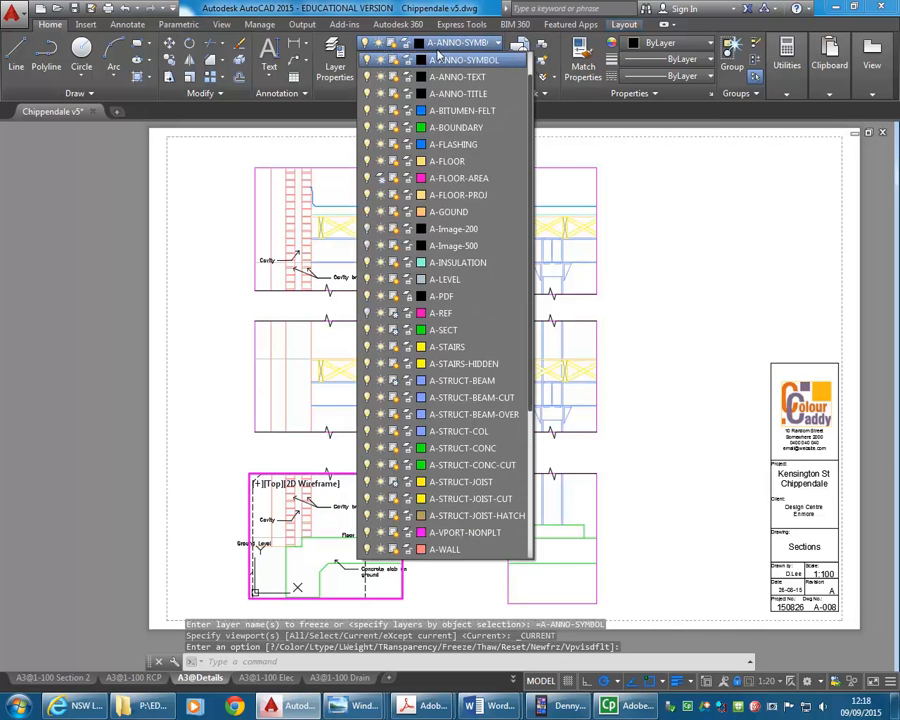
pyautogui.click(355, 462)
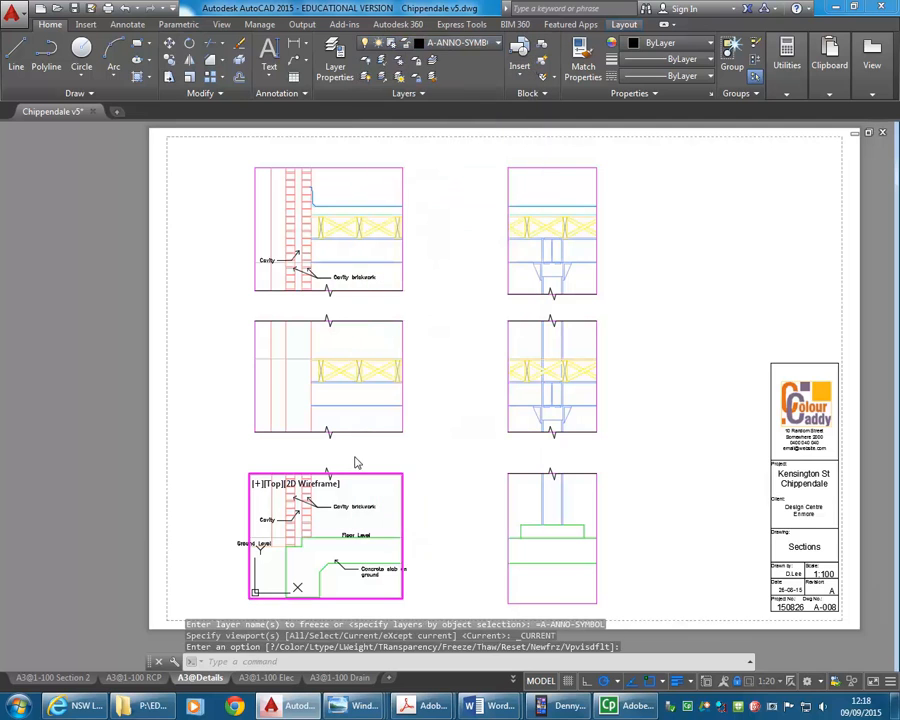
pyautogui.doubleClick(422, 458)
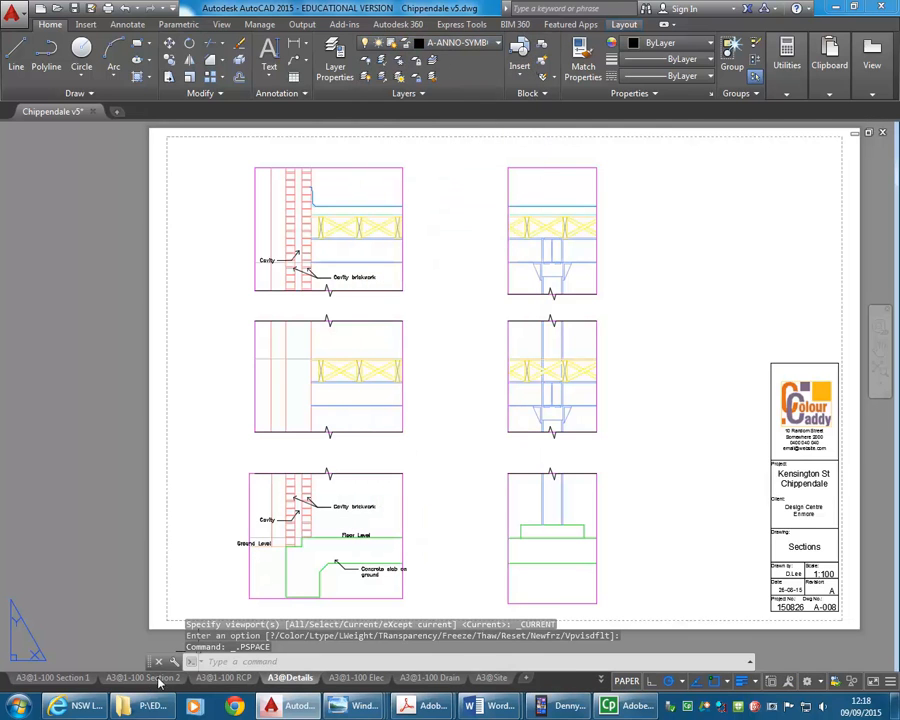
# On the A3@1-100 Section 1 layout, change the sheet reference in the roof-level detail marker to A-008.
pyautogui.click(54, 679)
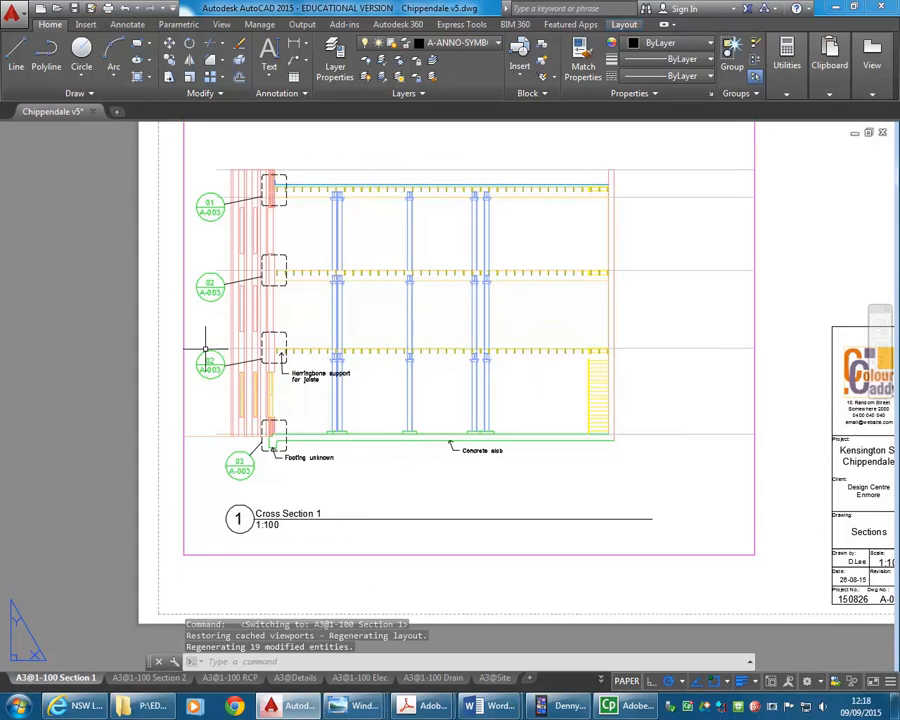
pyautogui.doubleClick(209, 199)
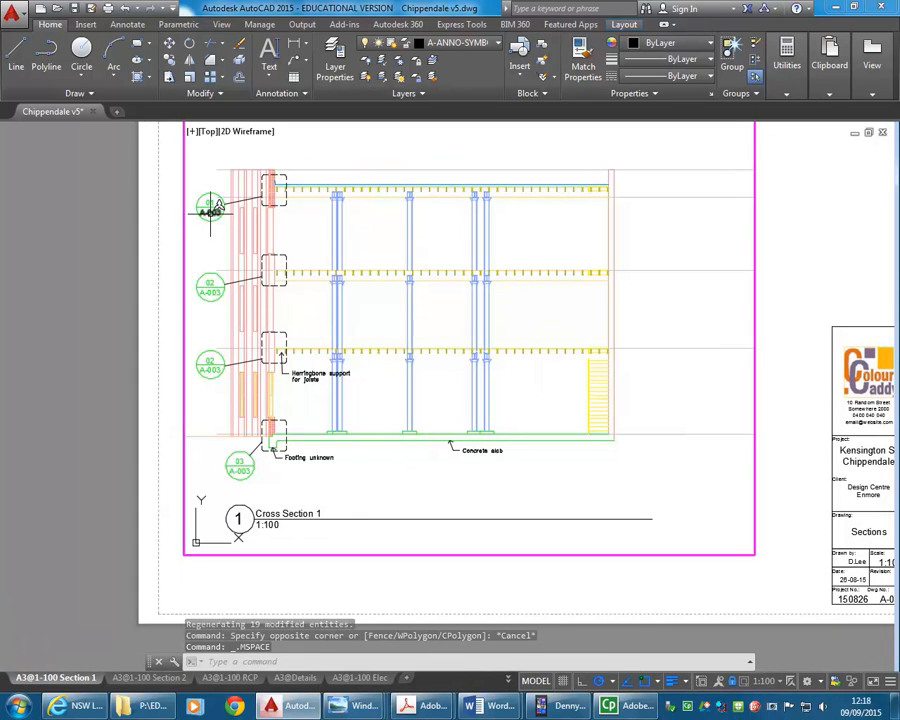
pyautogui.doubleClick(212, 214)
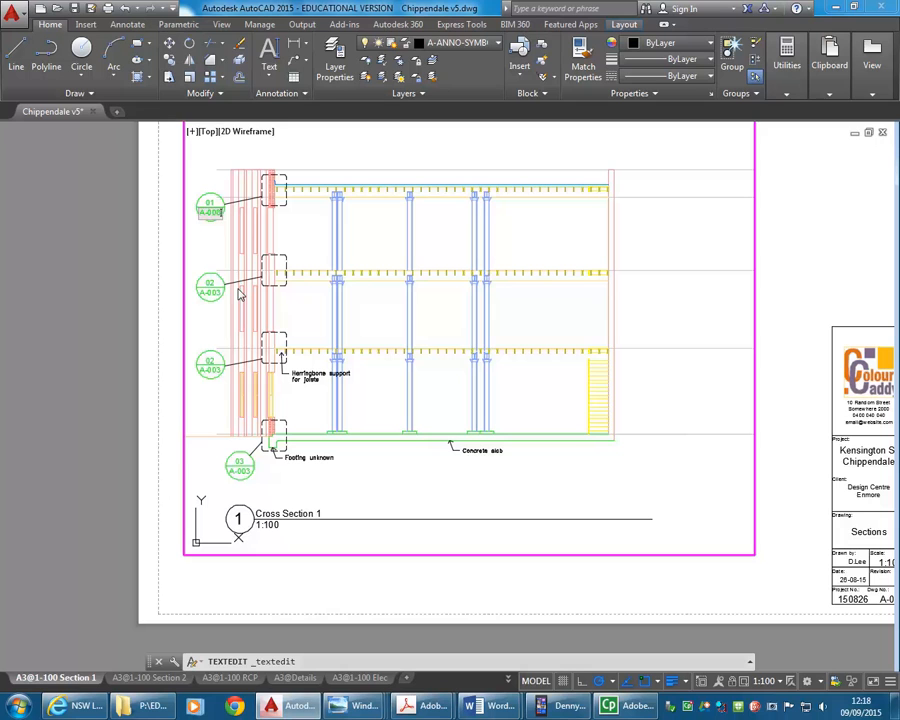
pyautogui.click(208, 246)
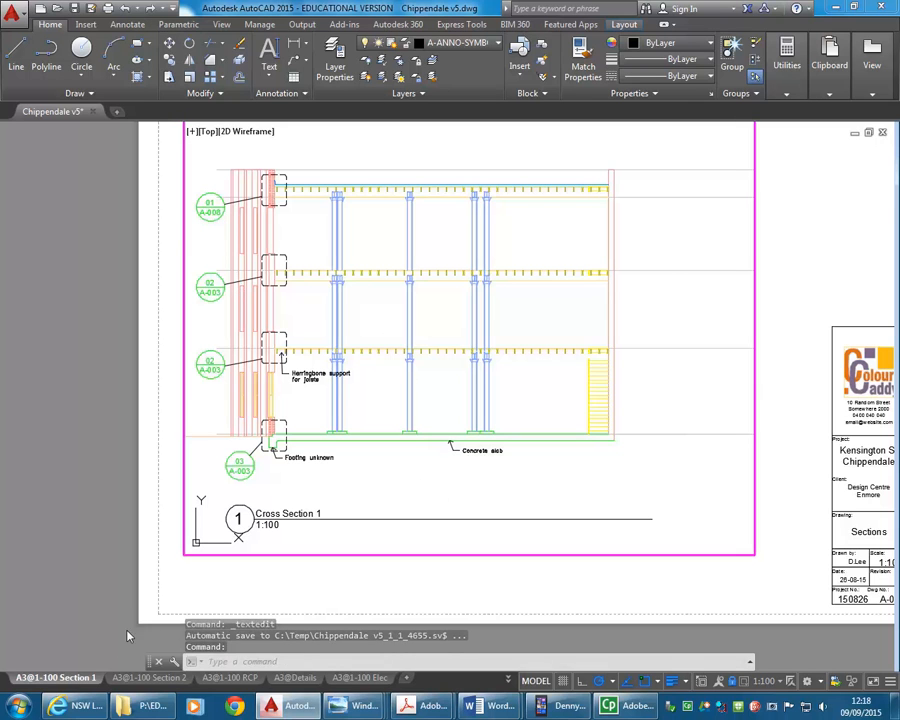
# In model space, copy the roof-level marker's A-008 reference into the upper joist-level detail marker.
pyautogui.click(508, 680)
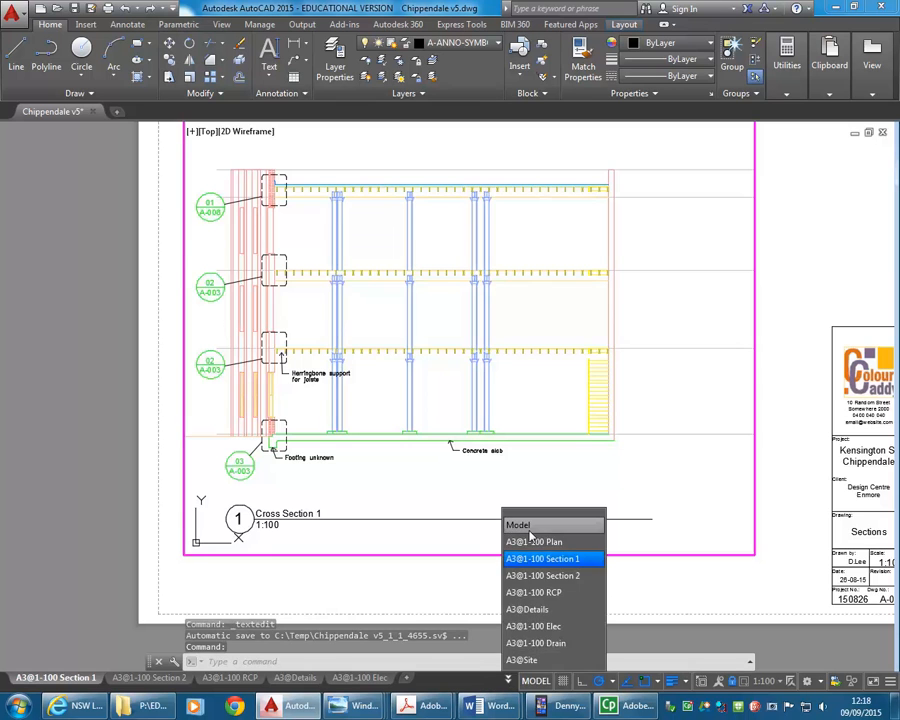
pyautogui.click(530, 530)
pyautogui.moveTo(203, 247); pyautogui.dragTo(212, 304, button='middle')
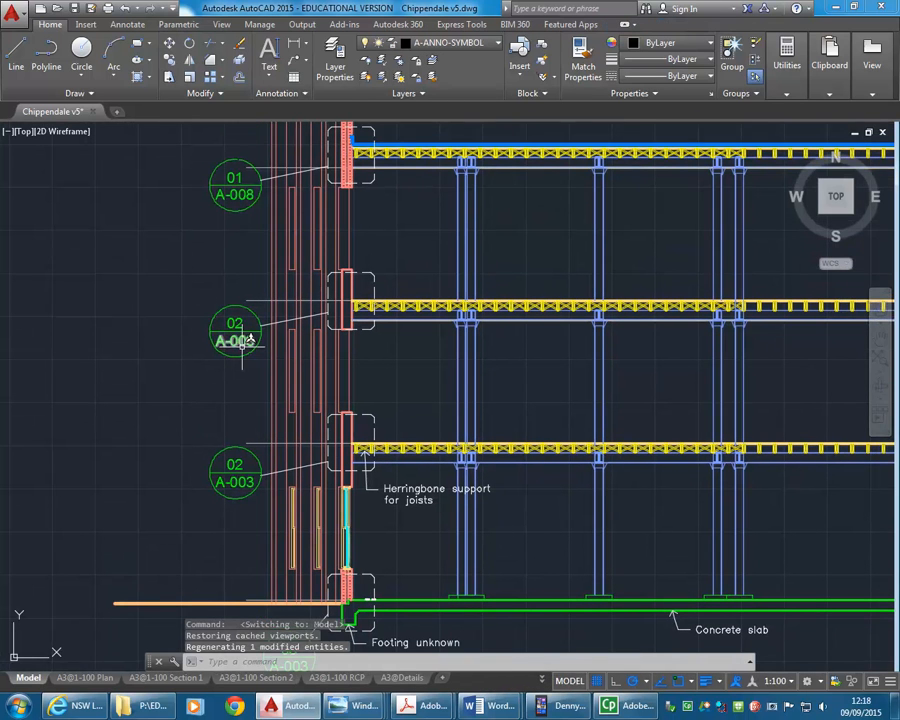
pyautogui.doubleClick(245, 342)
pyautogui.click(234, 200)
pyautogui.click(238, 199)
pyautogui.hotkey('ctrl', 'c')
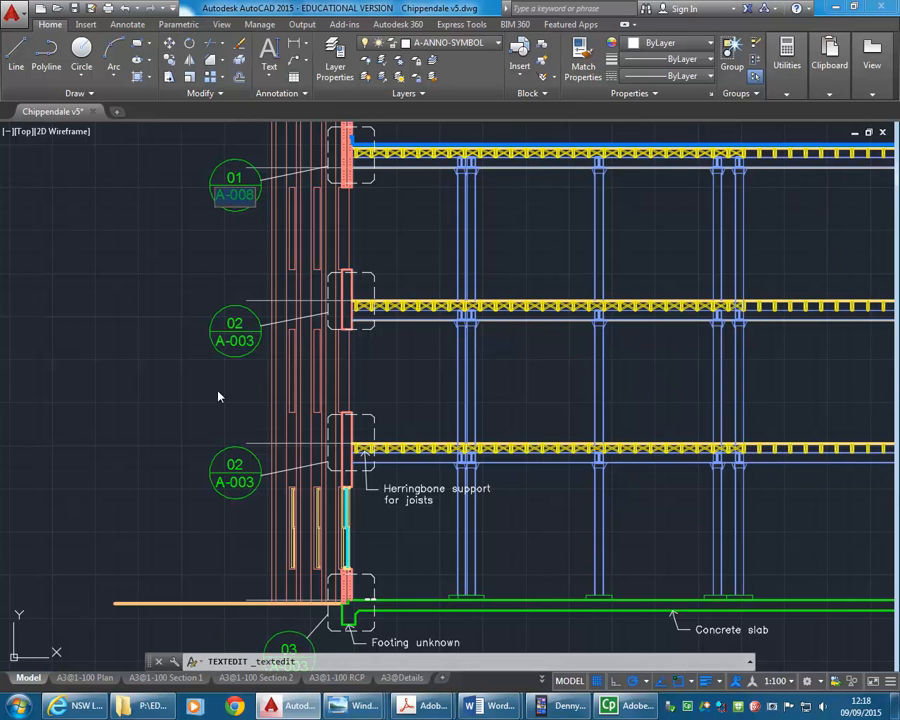
pyautogui.click(236, 341)
pyautogui.hotkey('ctrl', 'v')
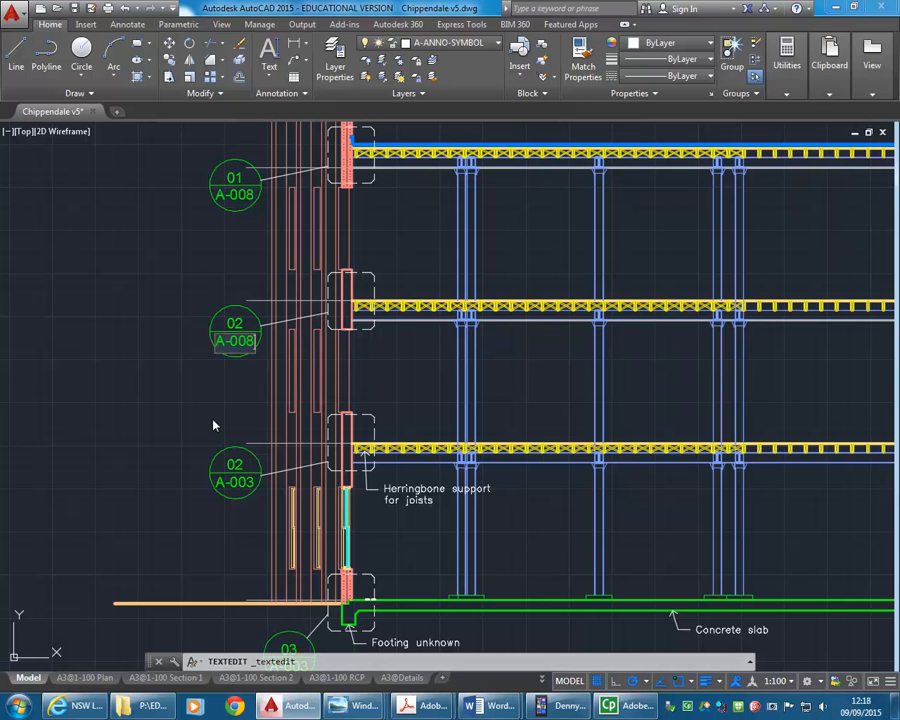
# Replace the sheet reference in the lower joist-level detail marker with the copied A-008.
pyautogui.click(238, 483)
pyautogui.doubleClick(238, 484)
pyautogui.hotkey('ctrl', 'v')
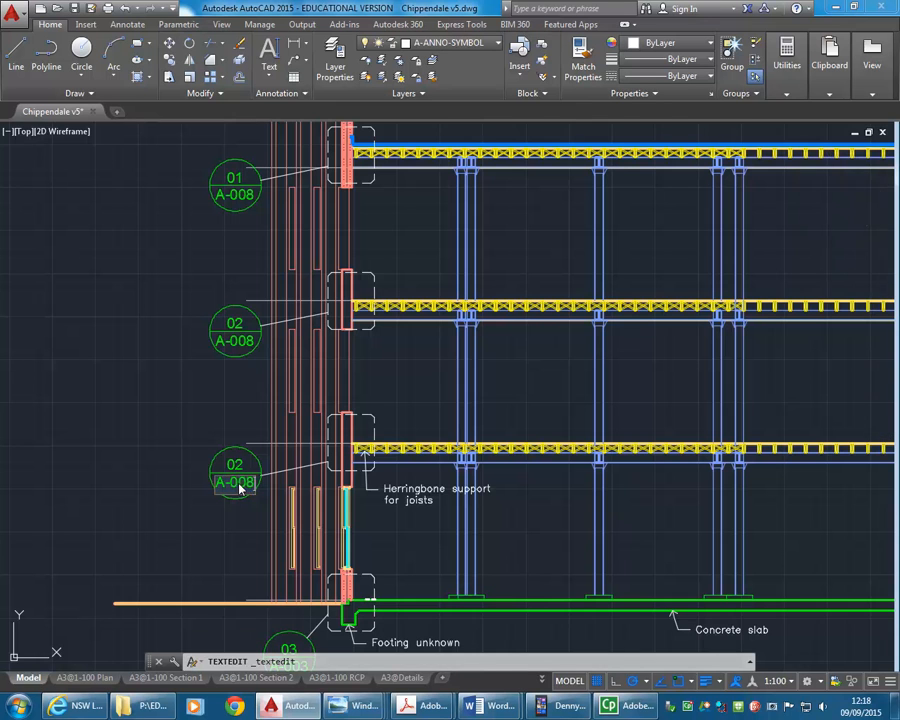
pyautogui.click(182, 479)
# Replace the sheet reference in the footing detail marker 03 with the copied A-008.
pyautogui.moveTo(265, 612); pyautogui.dragTo(272, 472, button='middle')
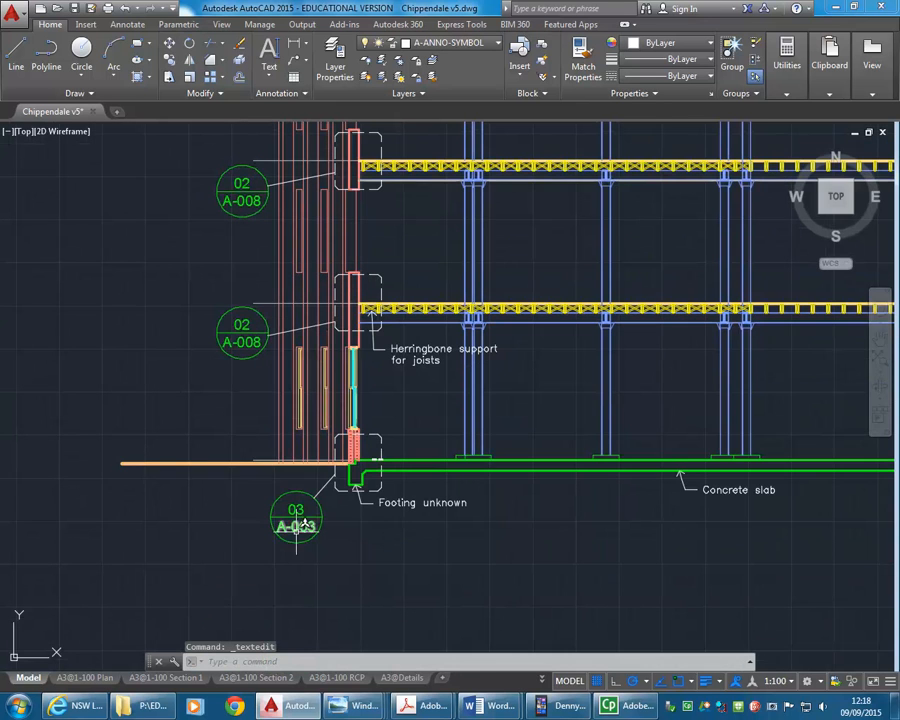
pyautogui.doubleClick(297, 530)
pyautogui.hotkey('ctrl', 'v')
pyautogui.click(215, 478)
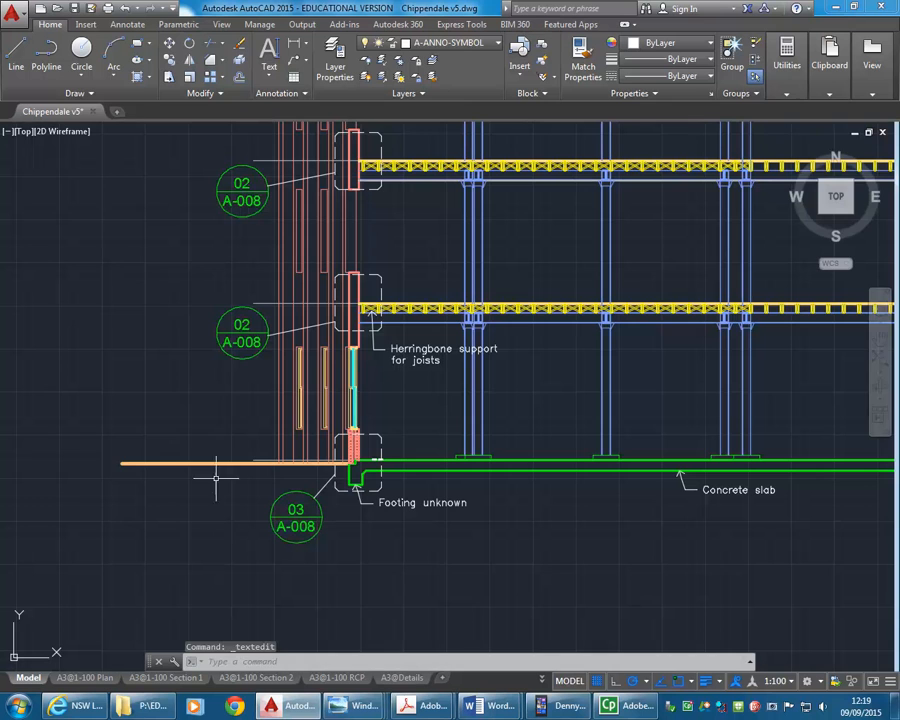
# Check the detail markers on the A3@1-100 Section 1 layout in paper space.
pyautogui.click(541, 680)
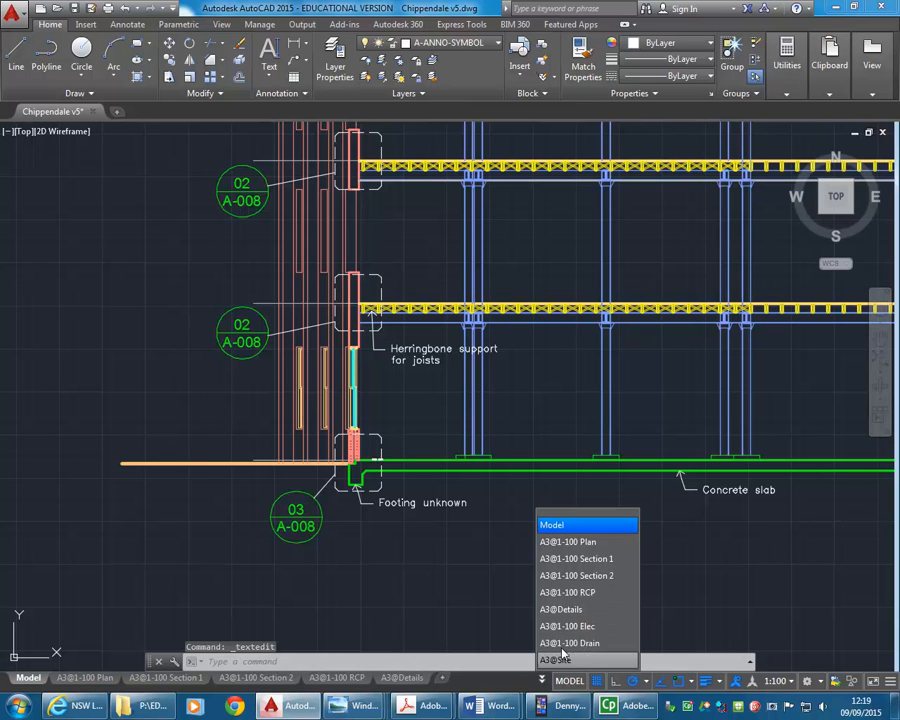
pyautogui.click(572, 560)
pyautogui.doubleClick(181, 401)
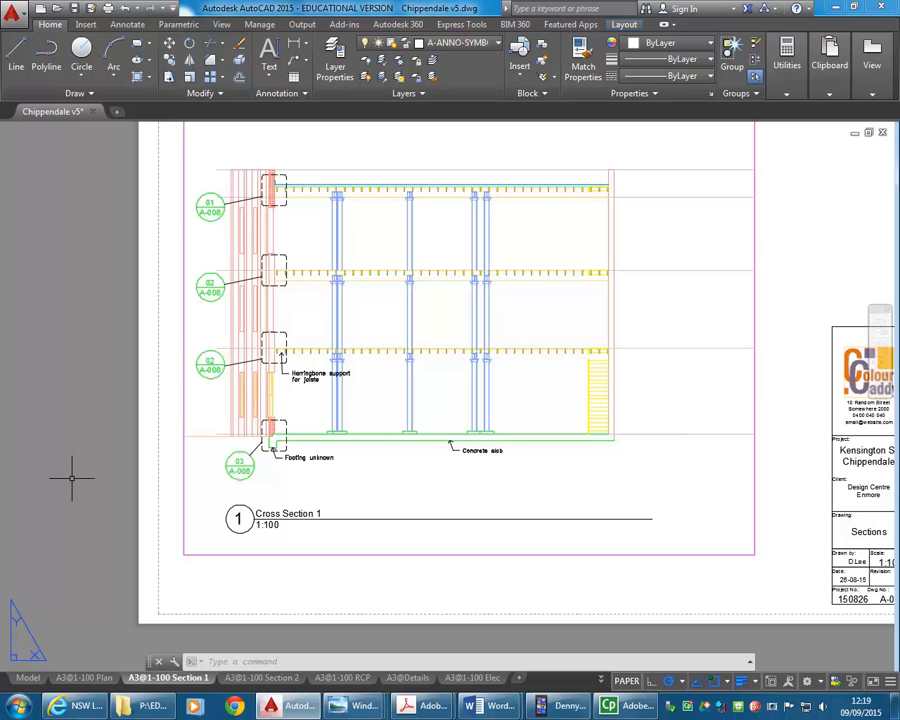
# Return to model space and open the Dimension Style Manager.
pyautogui.click(28, 680)
pyautogui.moveTo(512, 384); pyautogui.dragTo(232, 424, button='middle')
pyautogui.scroll(-2, 232, 424)
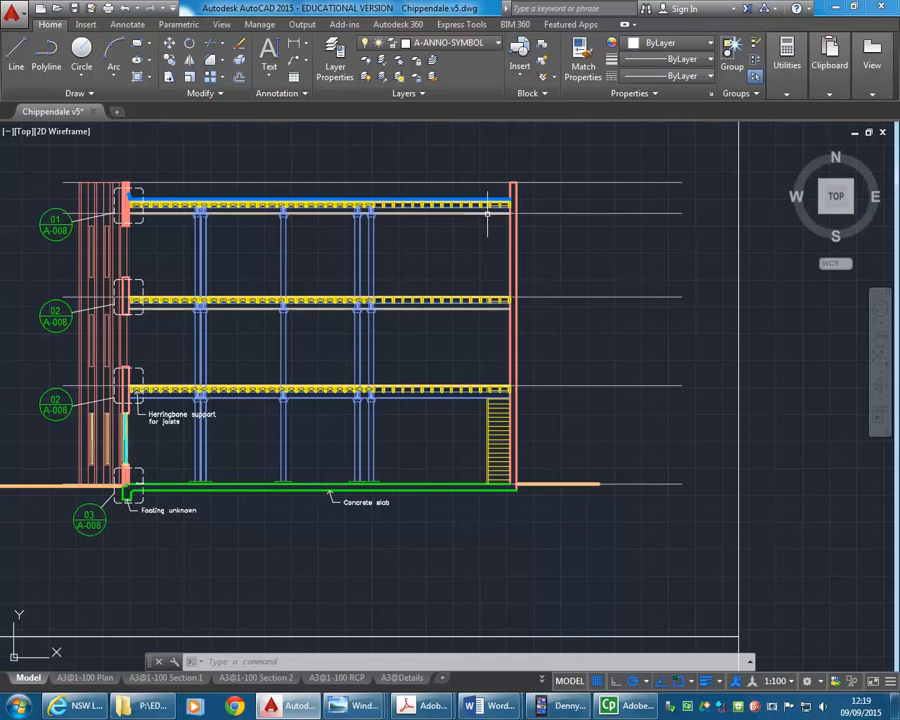
pyautogui.click(277, 93)
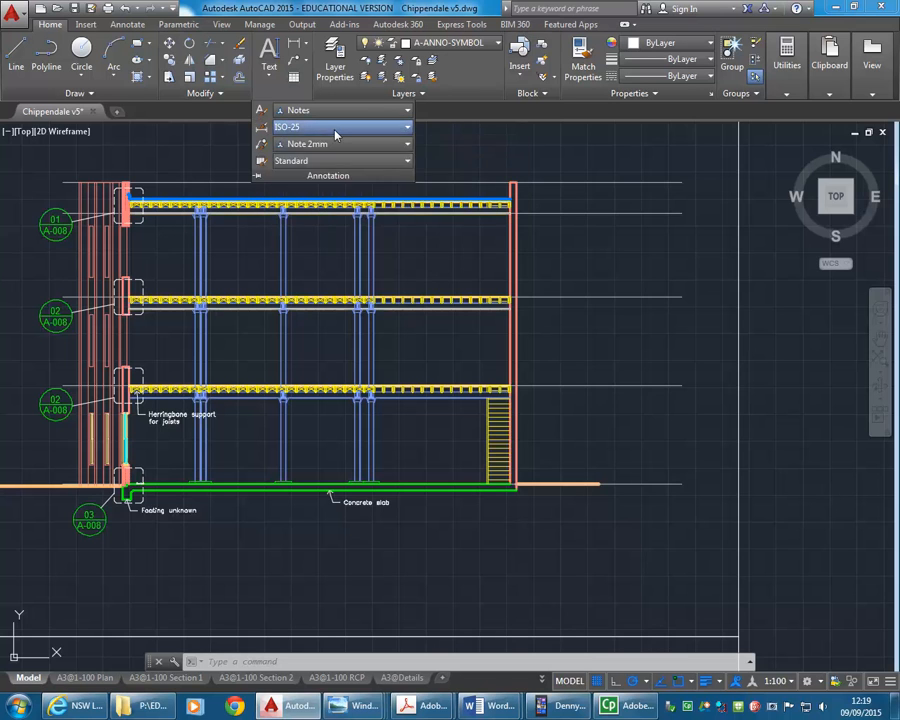
pyautogui.click(336, 127)
pyautogui.click(262, 127)
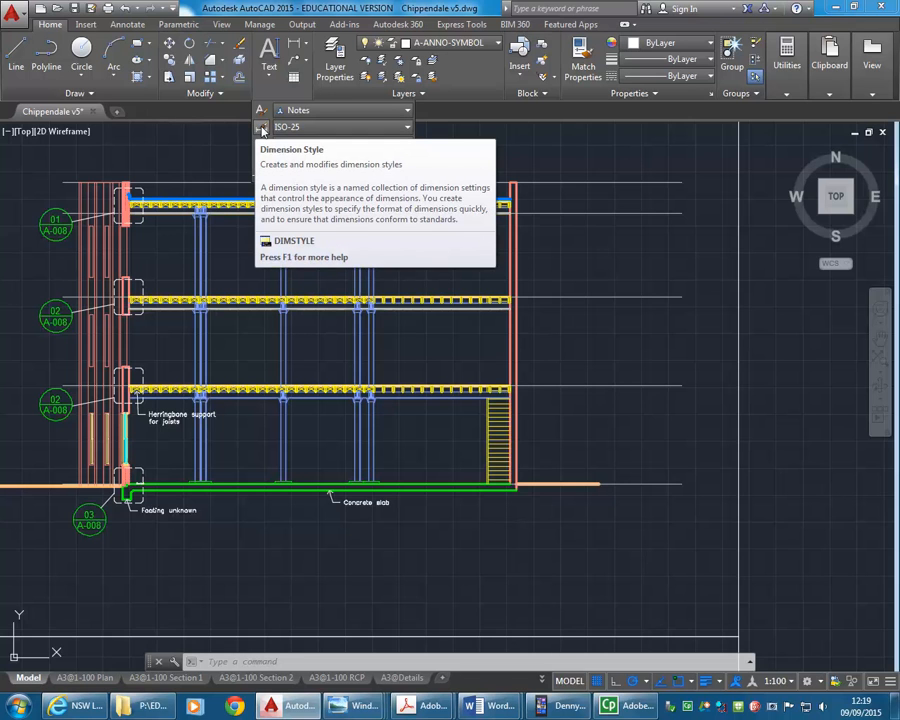
pyautogui.click(262, 127)
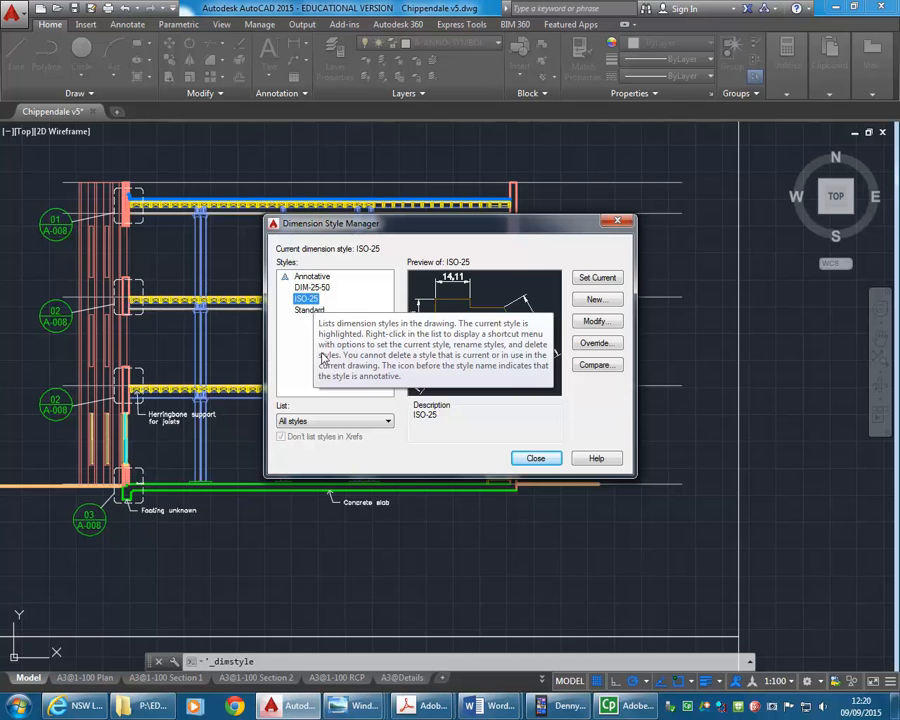
pyautogui.moveTo(360, 230); pyautogui.dragTo(349, 231)
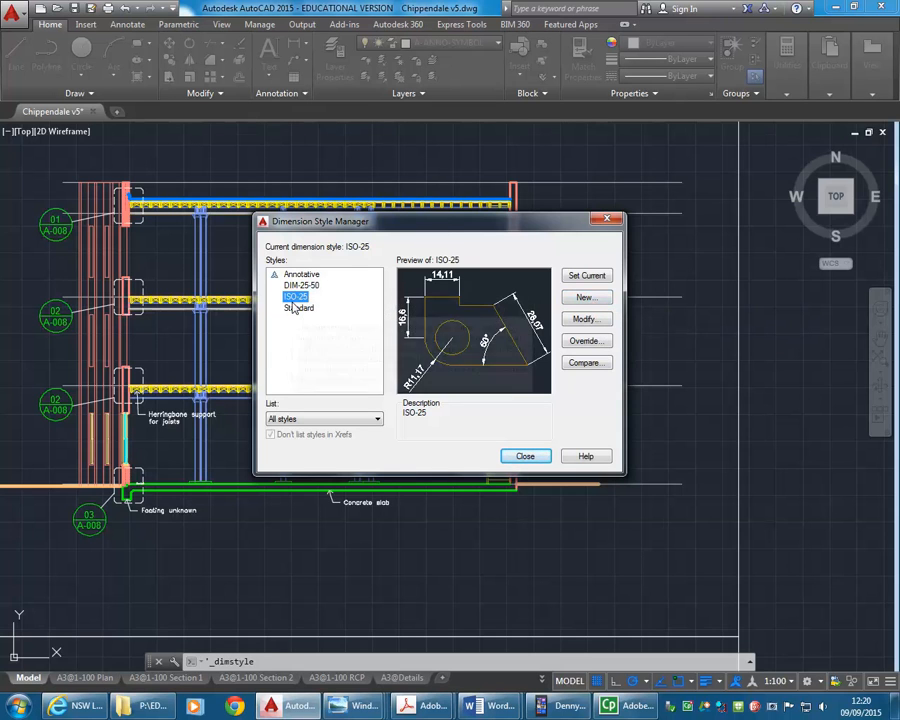
# Create a new dimension style named ANNO based on ISO-25 and make its dimension feature scale annotative.
pyautogui.click(586, 297)
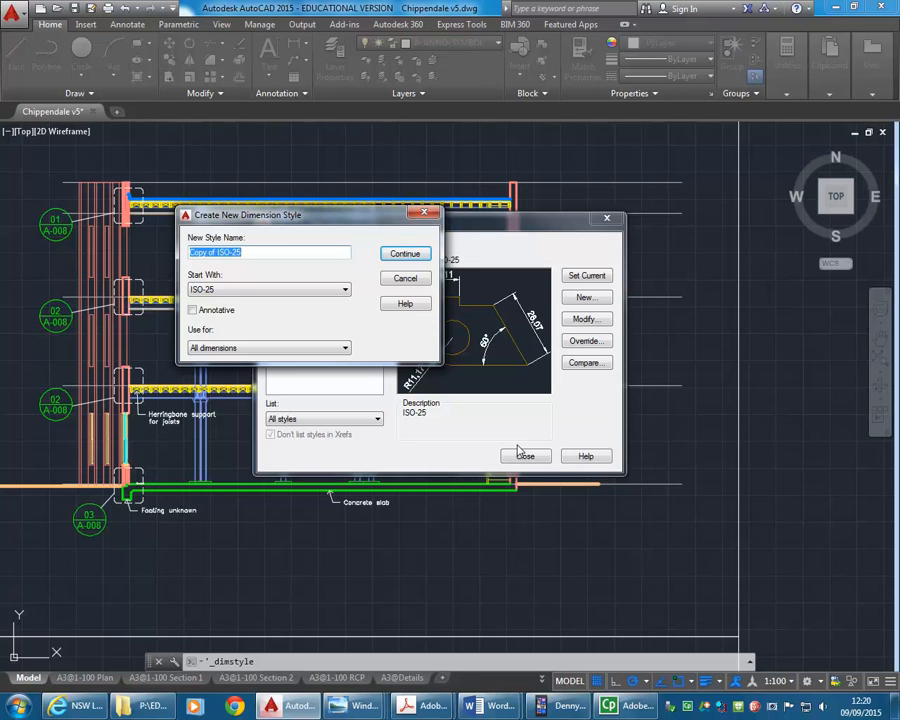
pyautogui.write('ANNO')
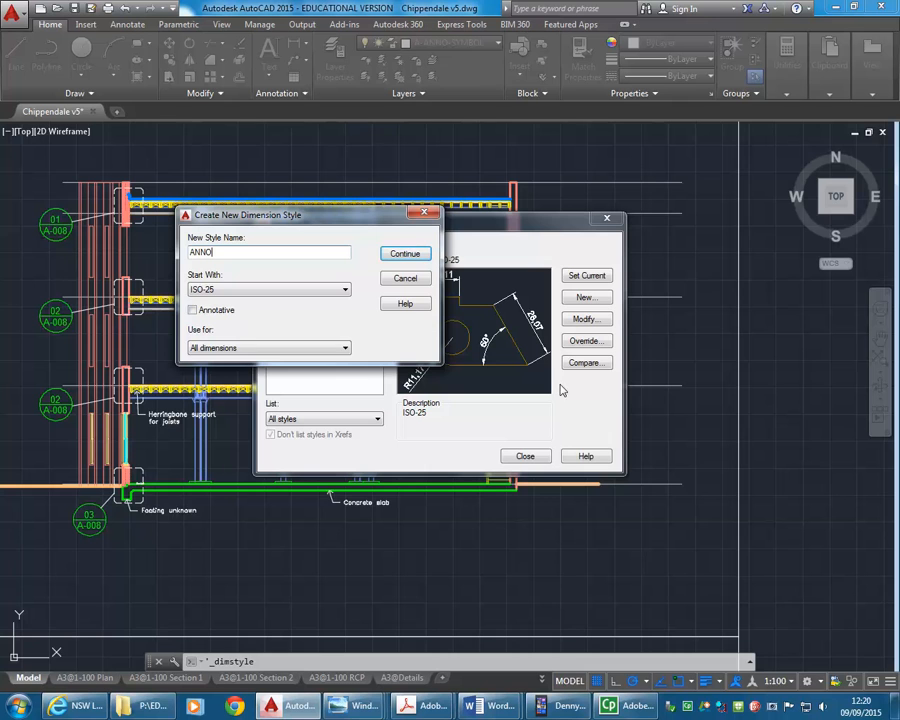
pyautogui.moveTo(288, 222)
pyautogui.mouseDown()
pyautogui.moveTo(473, 353)
pyautogui.moveTo(404, 247)
pyautogui.mouseUp()
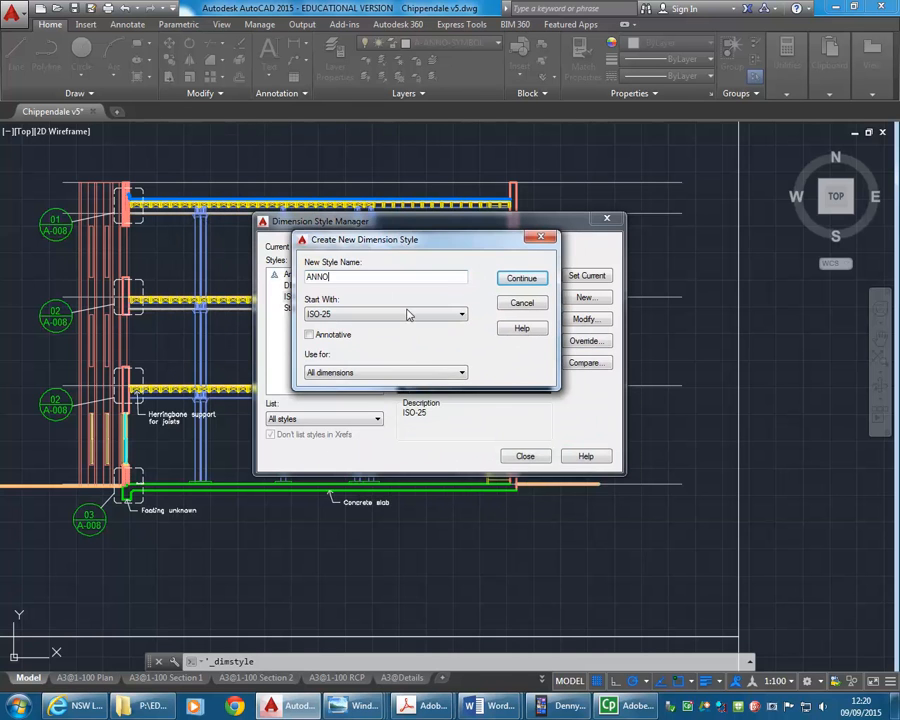
pyautogui.click(310, 335)
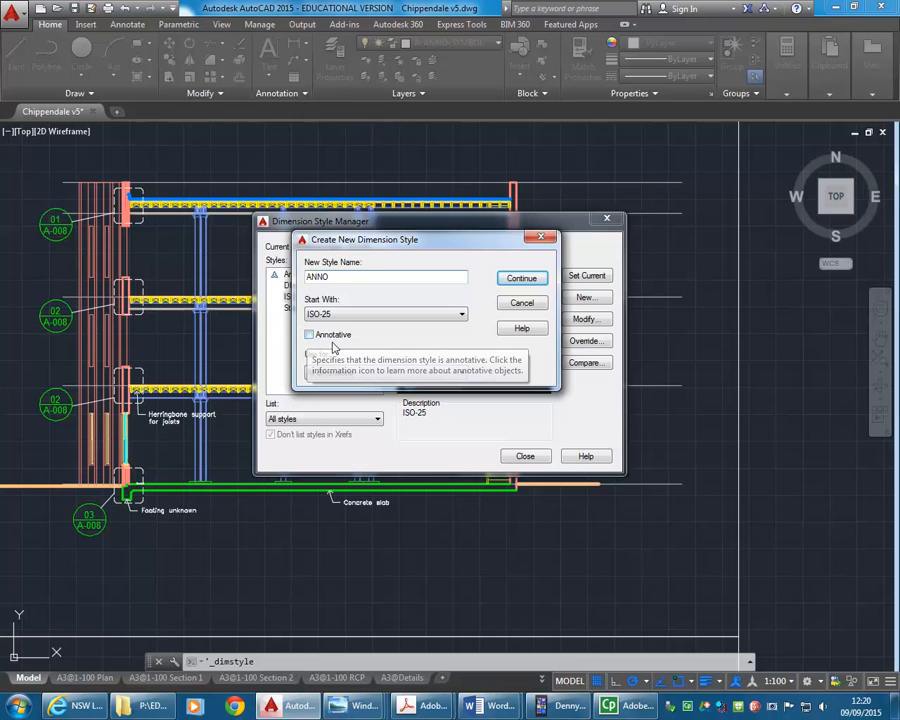
pyautogui.click(520, 281)
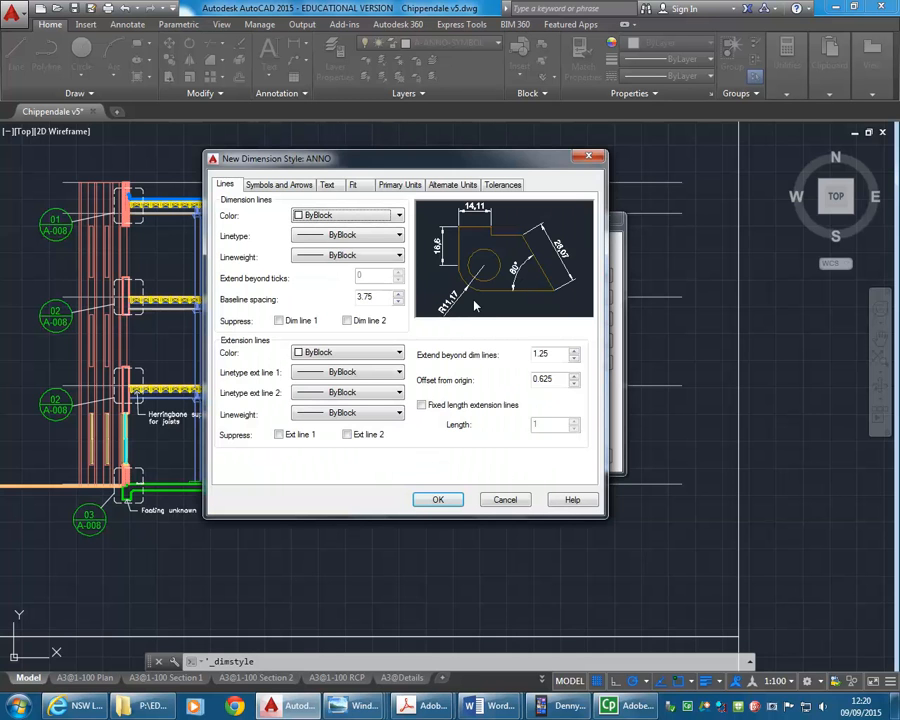
pyautogui.click(357, 186)
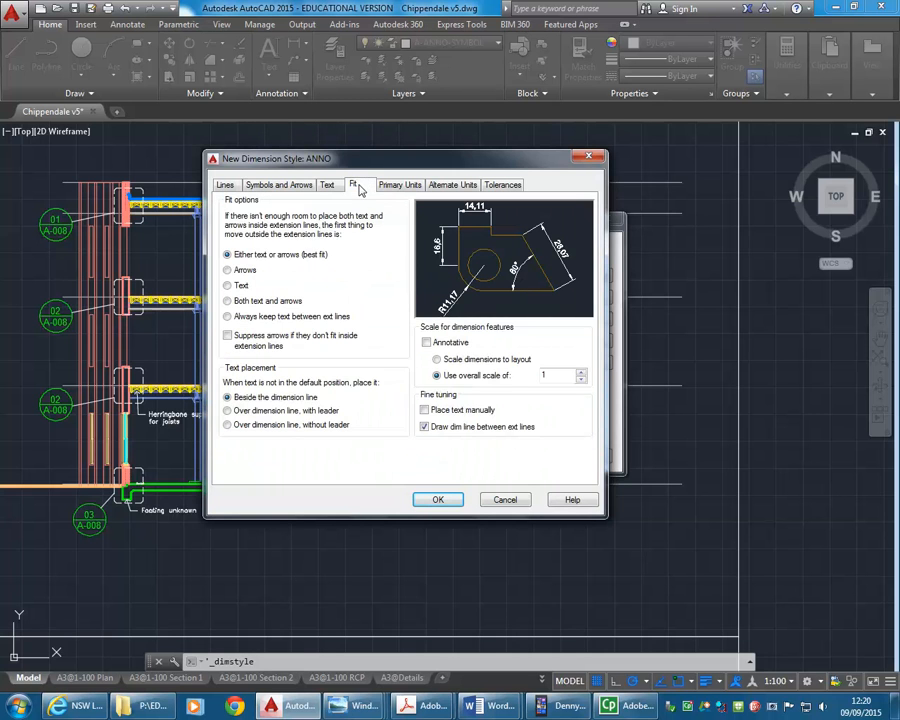
pyautogui.click(426, 343)
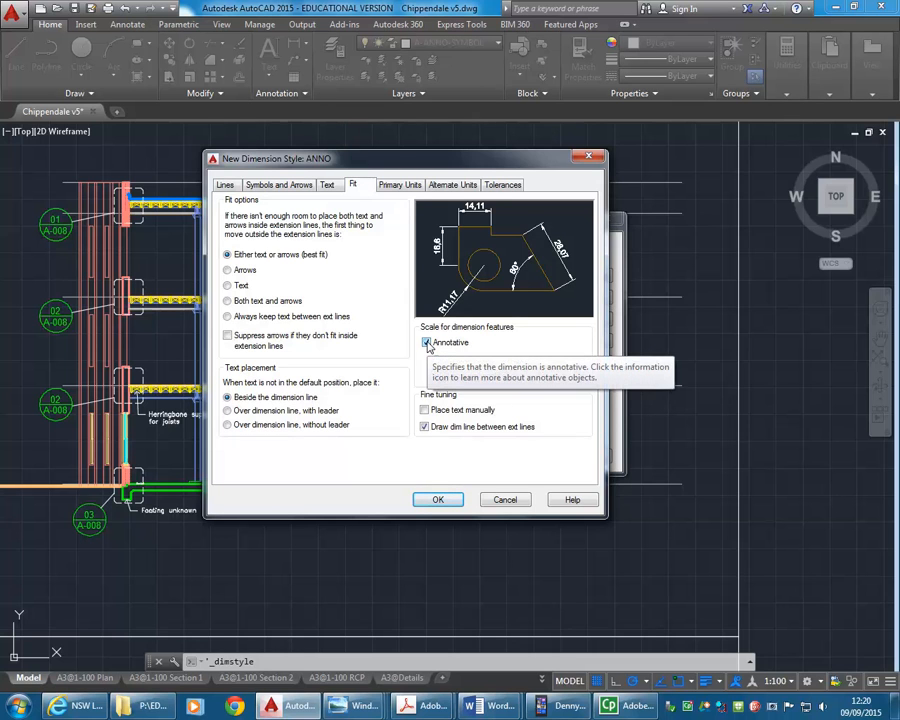
# Set ANNO's primary units to linear precision 0, a period as decimal separator and angular precision 0.0.
pyautogui.click(402, 188)
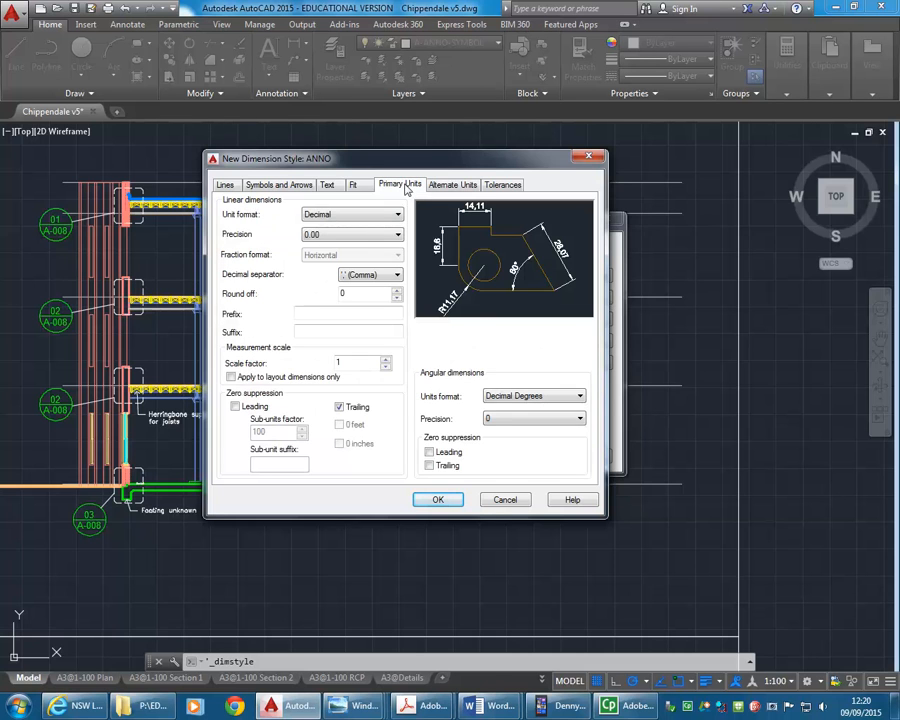
pyautogui.click(361, 236)
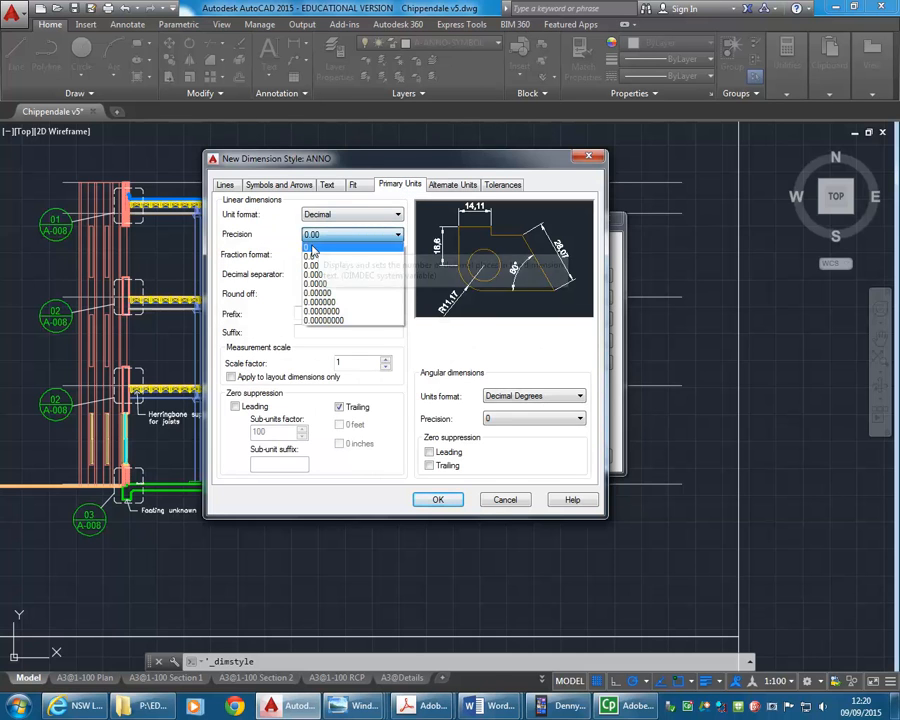
pyautogui.click(314, 247)
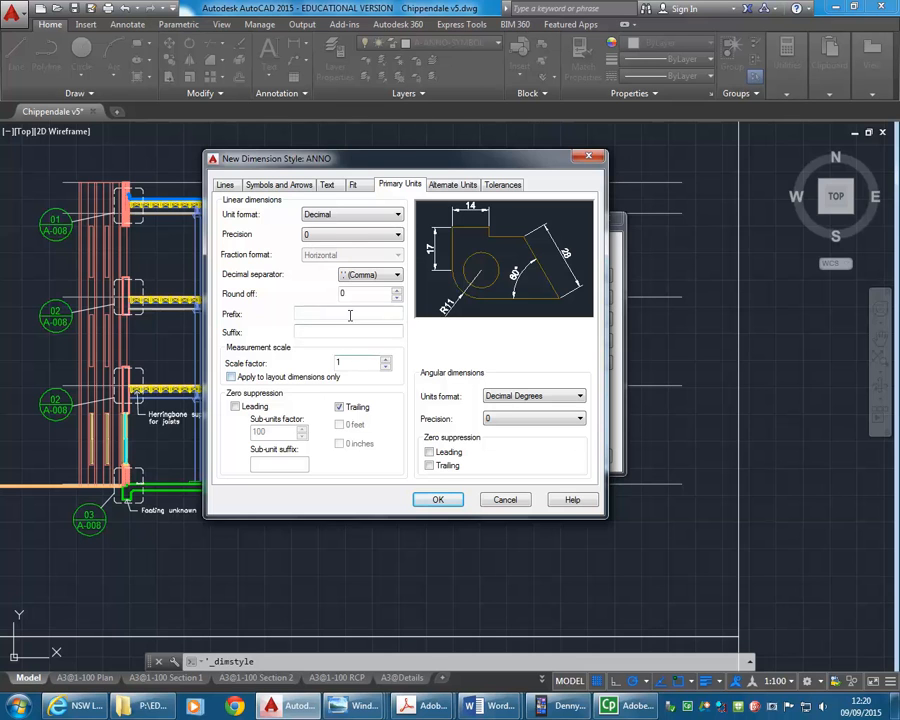
pyautogui.click(379, 276)
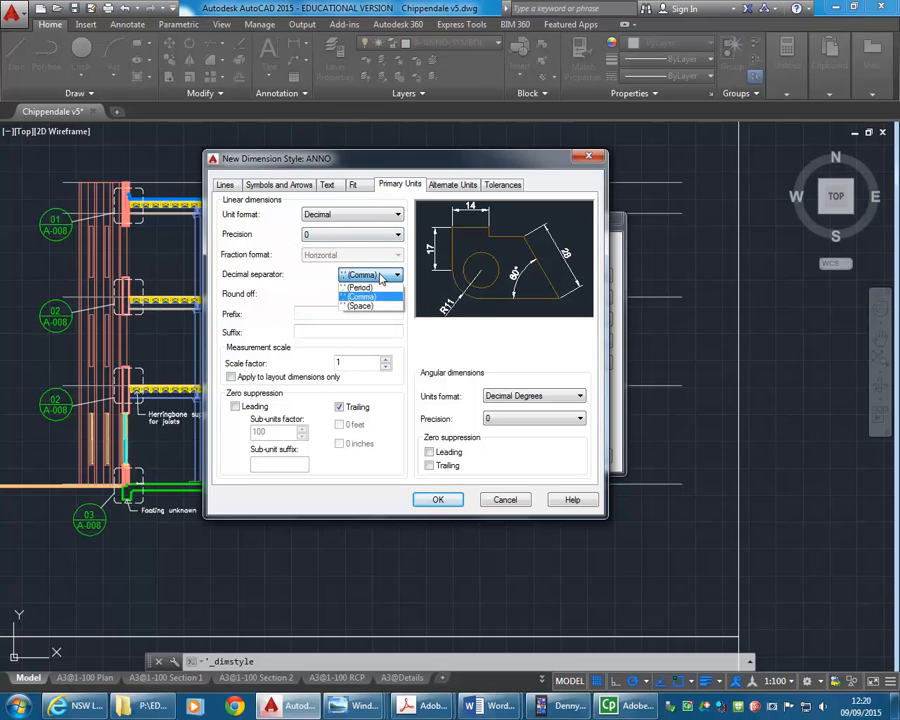
pyautogui.click(358, 287)
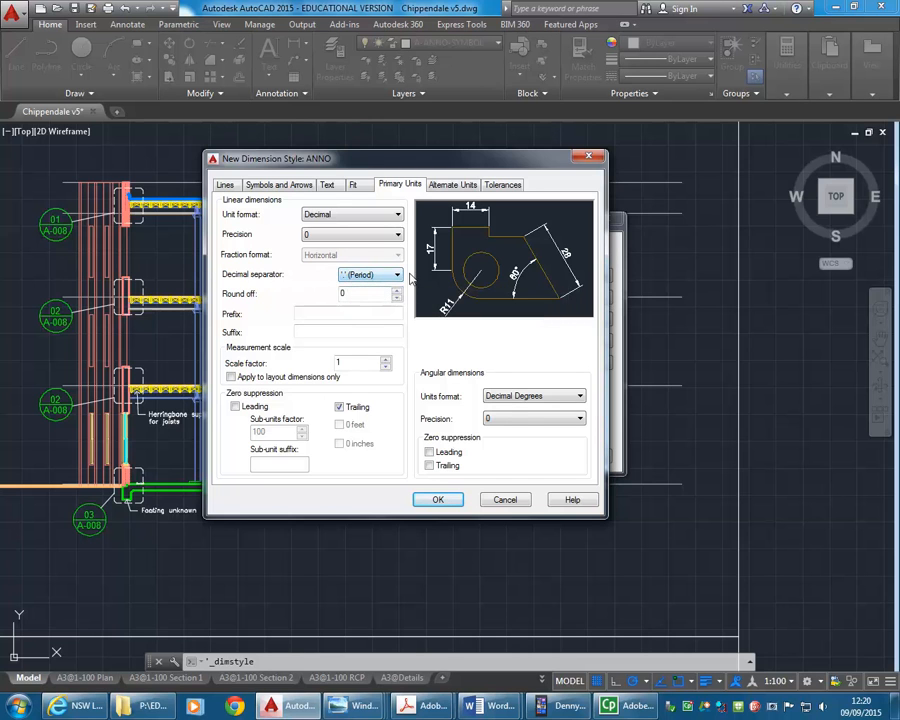
pyautogui.click(525, 419)
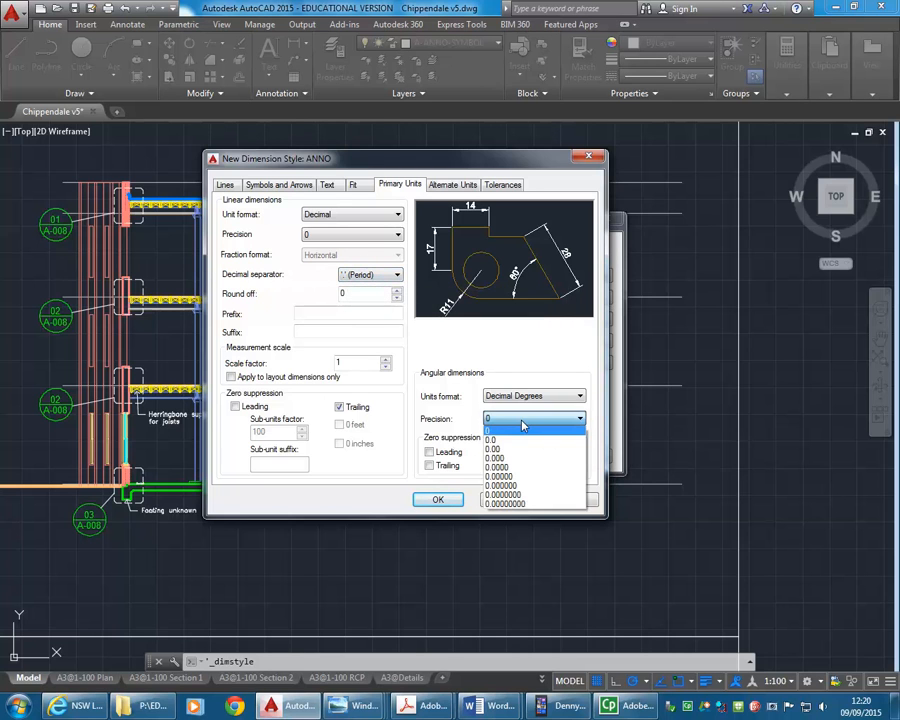
pyautogui.click(511, 440)
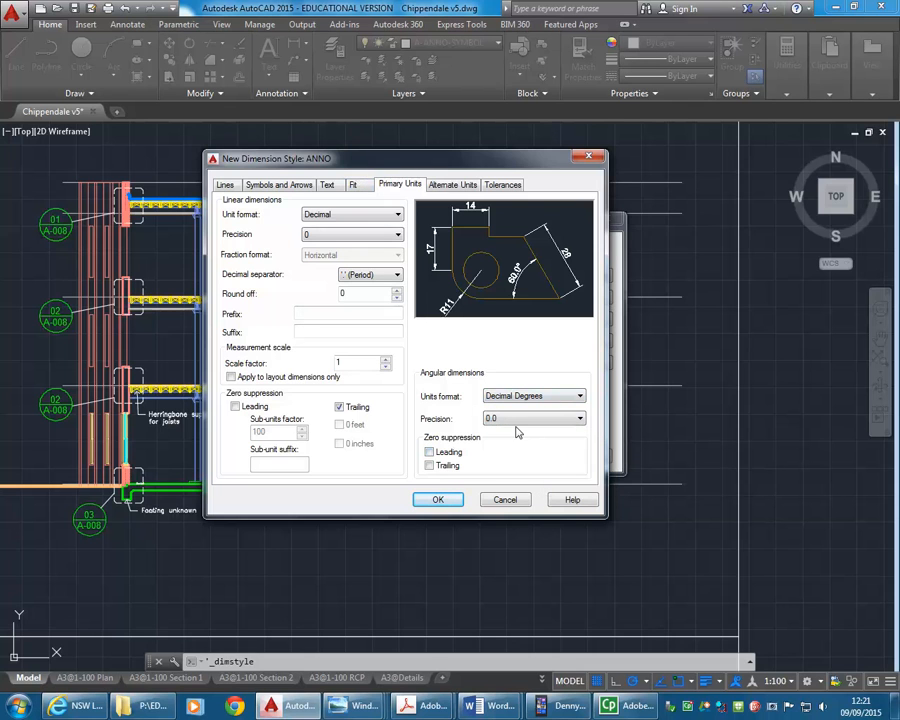
# From ANNO's text settings, create a new text style named DIM starting from the Annotative text style.
pyautogui.click(329, 186)
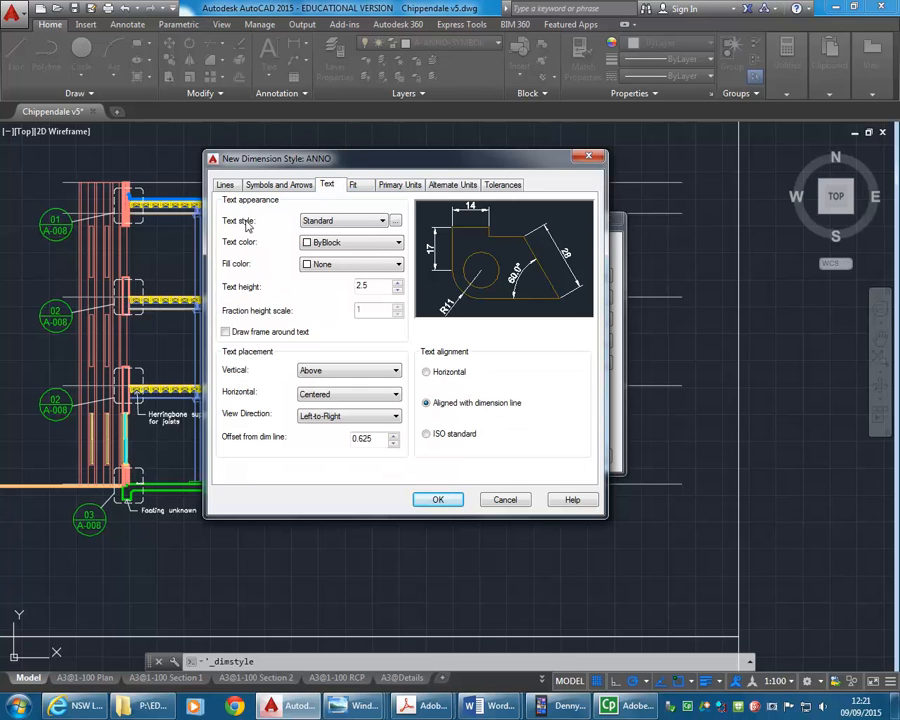
pyautogui.click(396, 221)
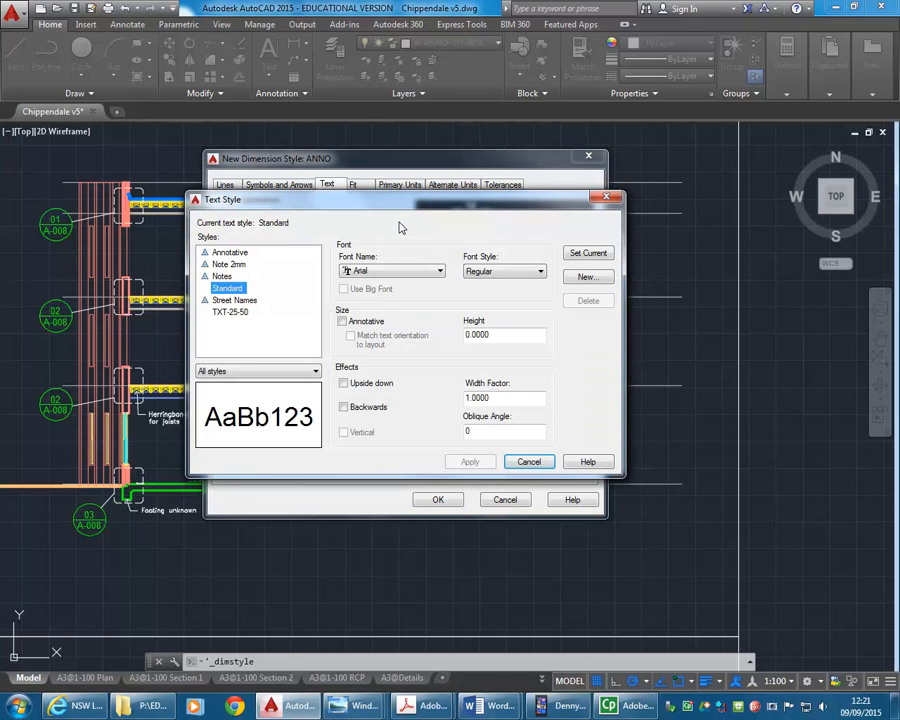
pyautogui.click(227, 254)
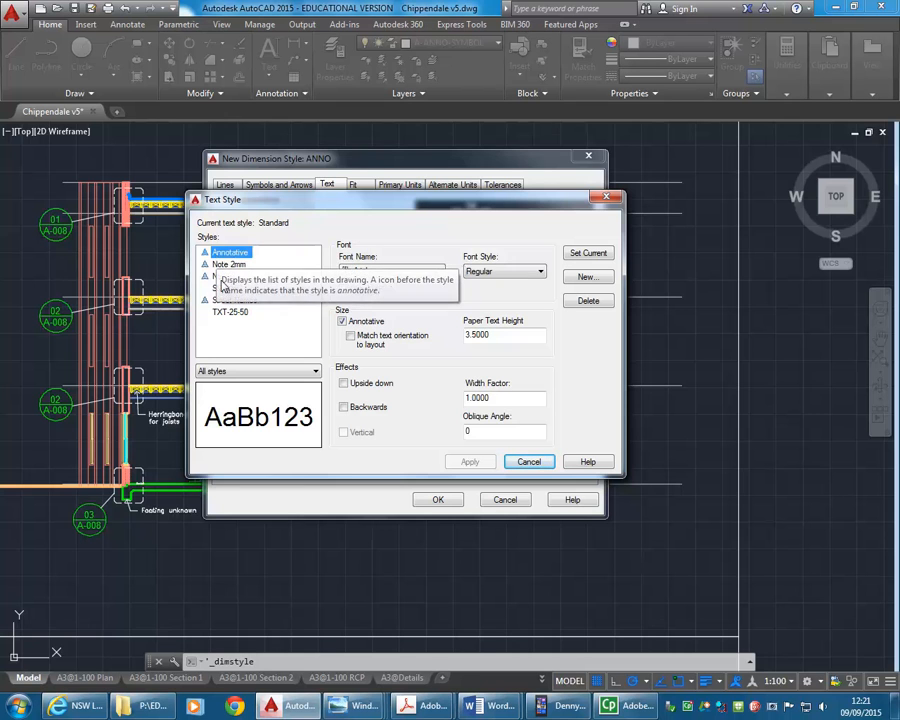
pyautogui.click(586, 278)
pyautogui.write('DIM')
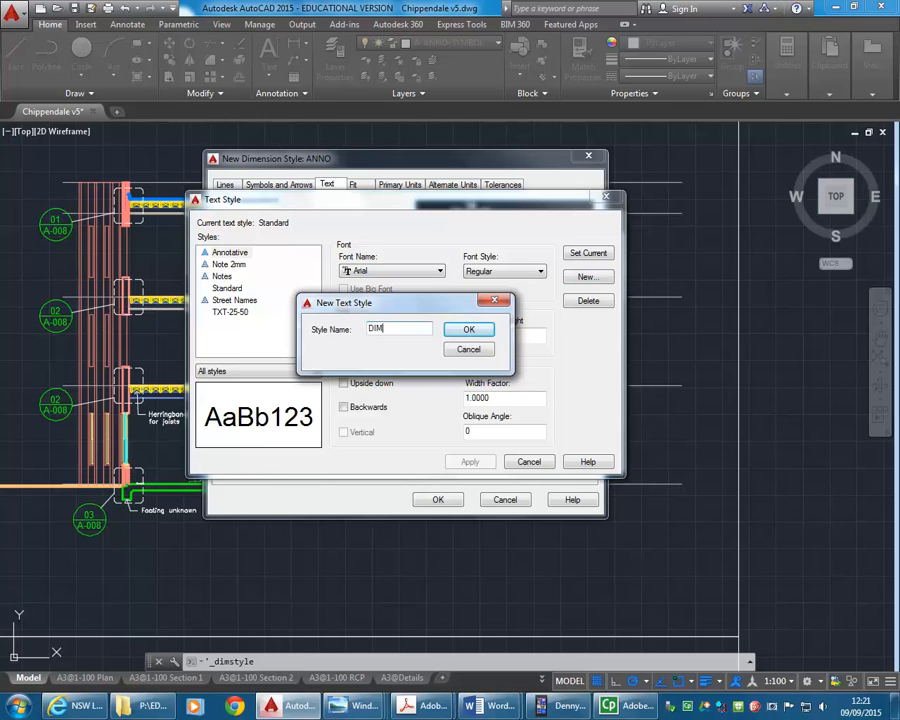
pyautogui.click(468, 331)
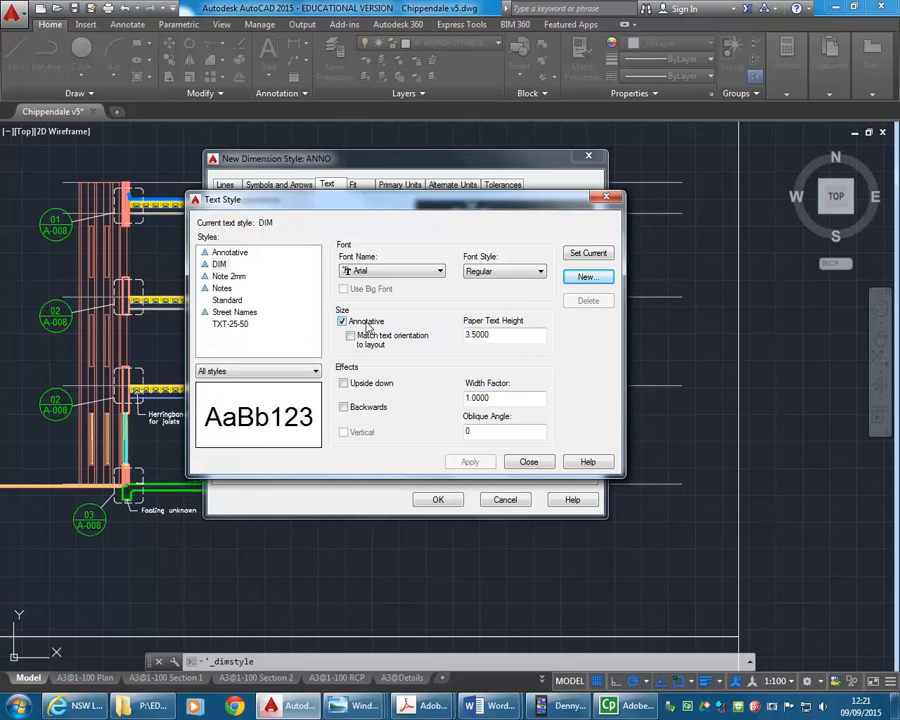
# Make the DIM text style non-annotative and set its text height to 0.
pyautogui.click(500, 334)
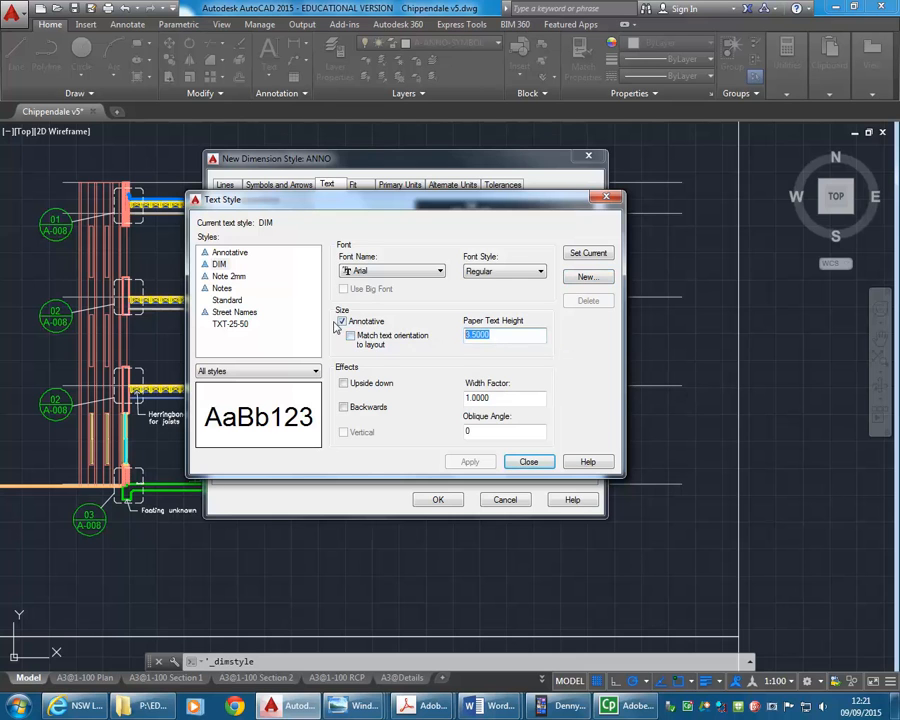
pyautogui.click(343, 321)
pyautogui.press('Tab')
pyautogui.write('0')
pyautogui.click(505, 398)
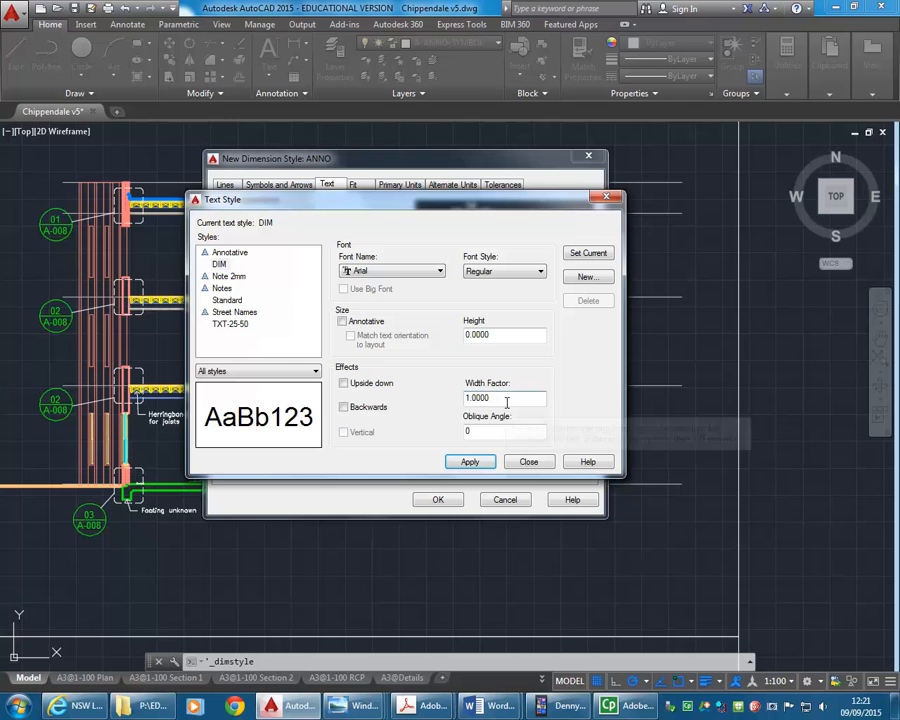
# Set the DIM text style's font to romans.shx, apply the change and return to the dimension style settings.
pyautogui.click(398, 273)
pyautogui.moveTo(479, 319); pyautogui.dragTo(477, 429)
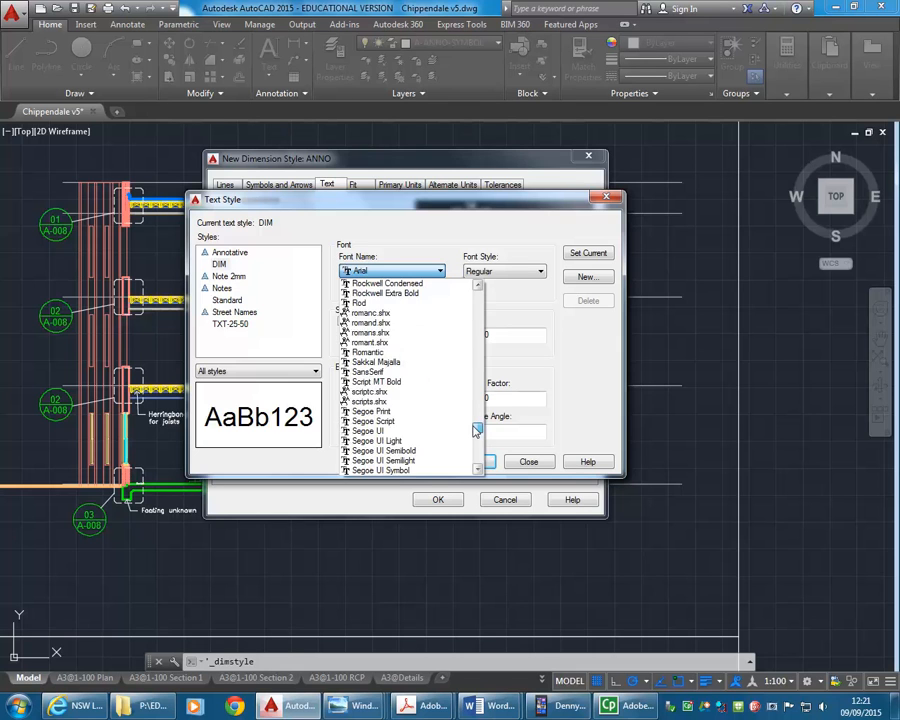
pyautogui.click(338, 331)
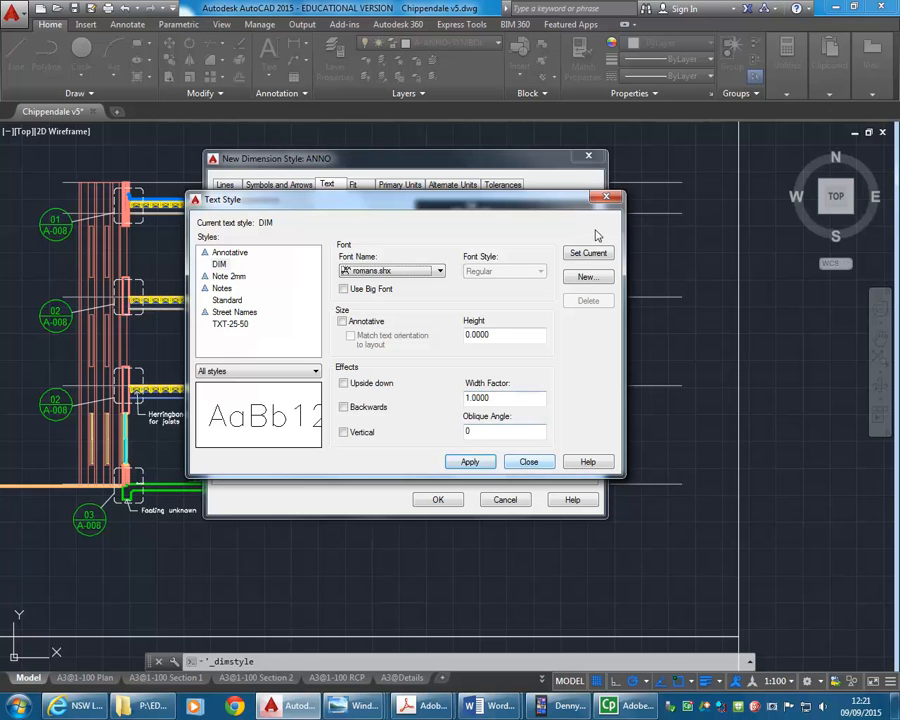
pyautogui.click(466, 462)
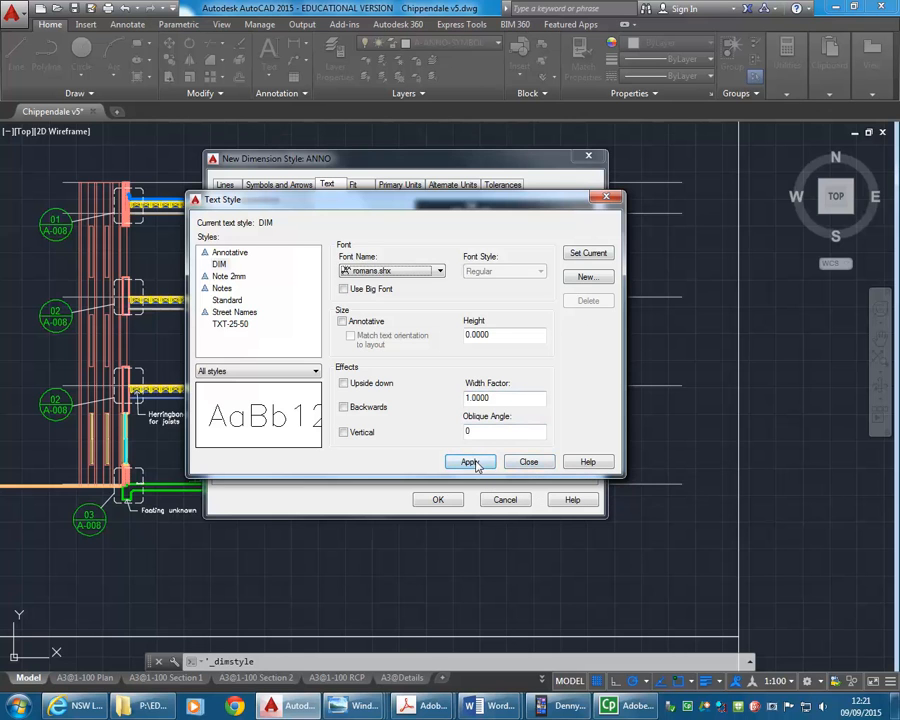
pyautogui.click(530, 463)
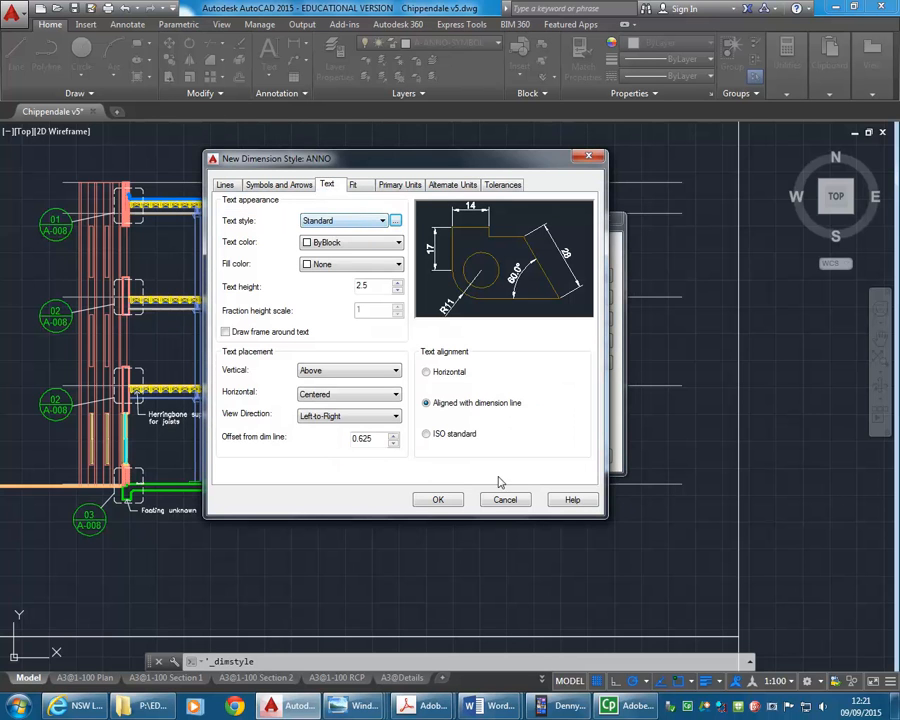
# Assign the DIM text style to the dimension text of ANNO.
pyautogui.click(341, 222)
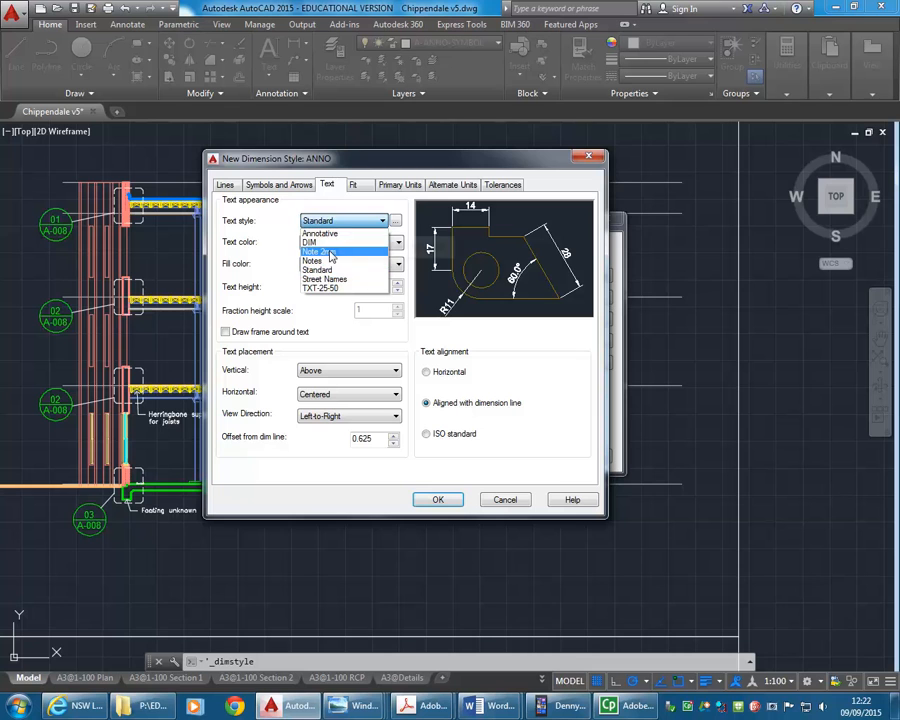
pyautogui.click(324, 243)
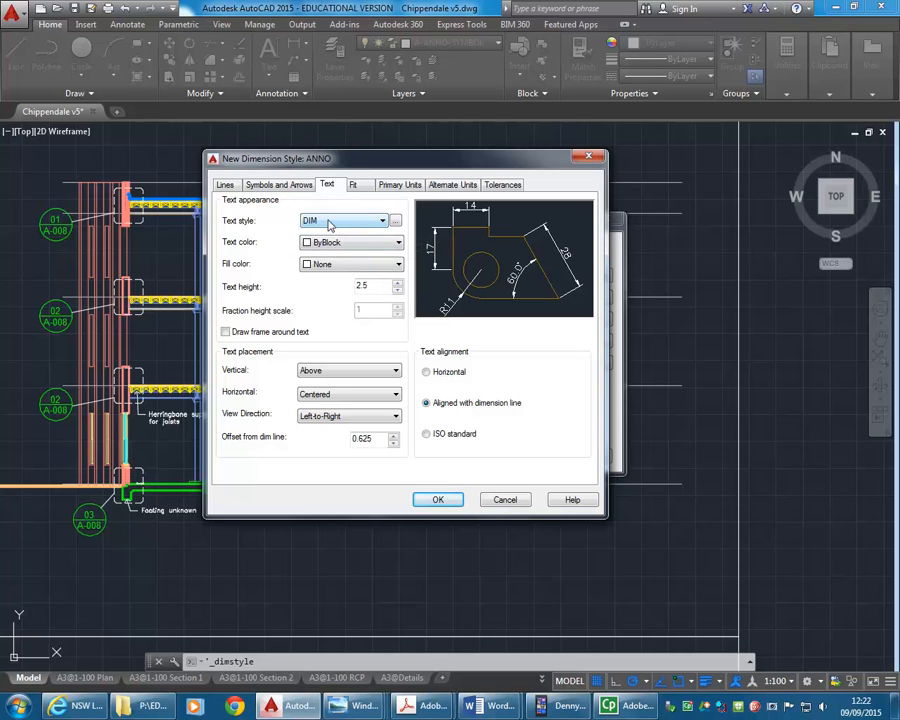
pyautogui.click(377, 287)
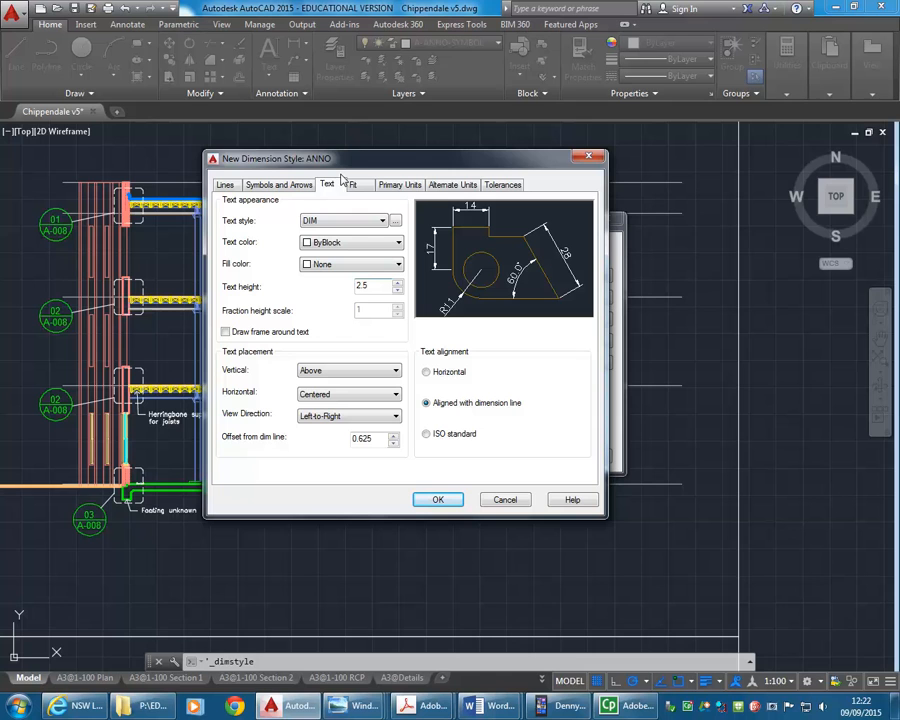
# Set both dimension line arrowheads of the ANNO style to Architectural tick.
pyautogui.click(280, 185)
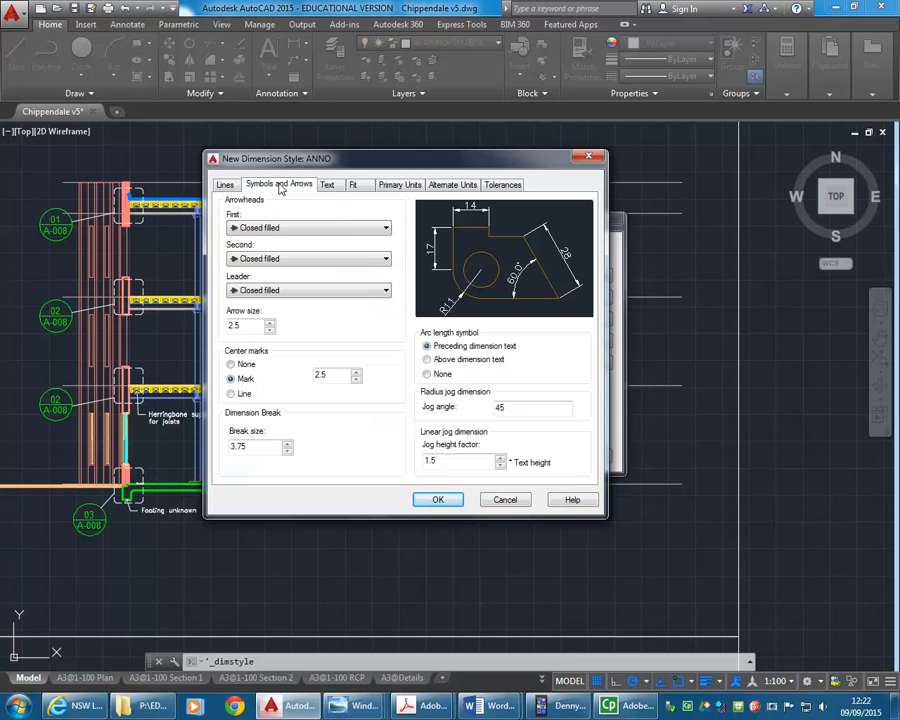
pyautogui.click(305, 229)
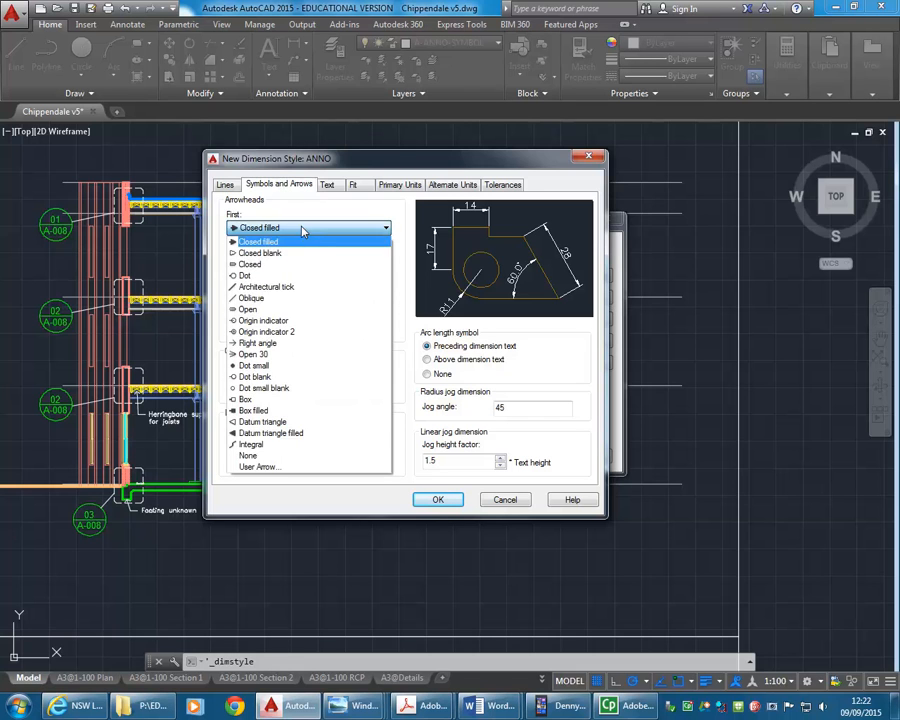
pyautogui.click(278, 287)
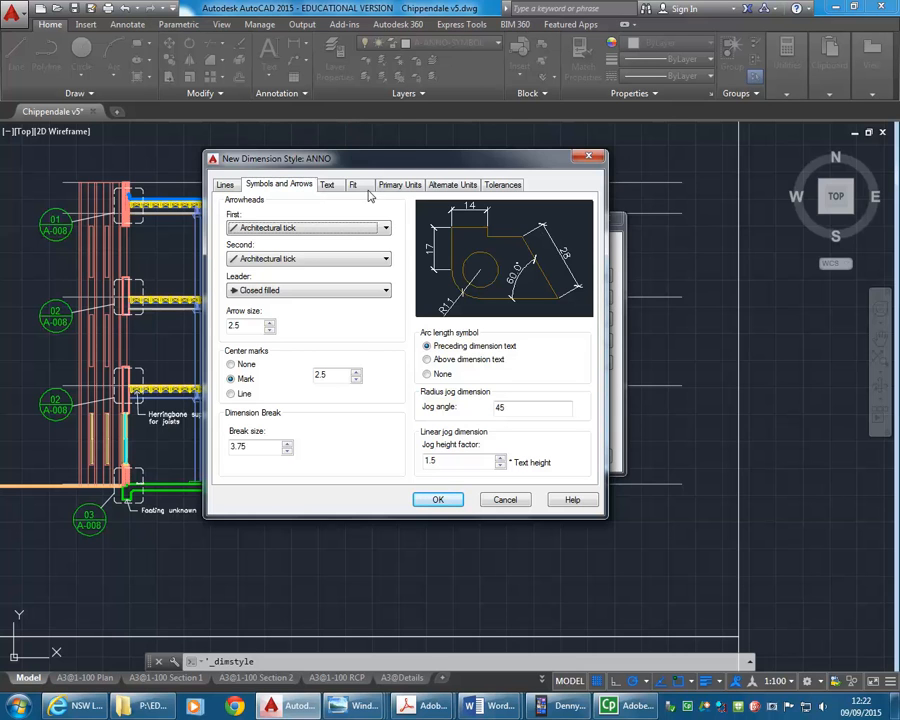
# Make ANNO's dimension lines extend 1.5 beyond ticks and its extension lines 1.5 beyond dimension lines, with an origin offset of 4.
pyautogui.click(226, 185)
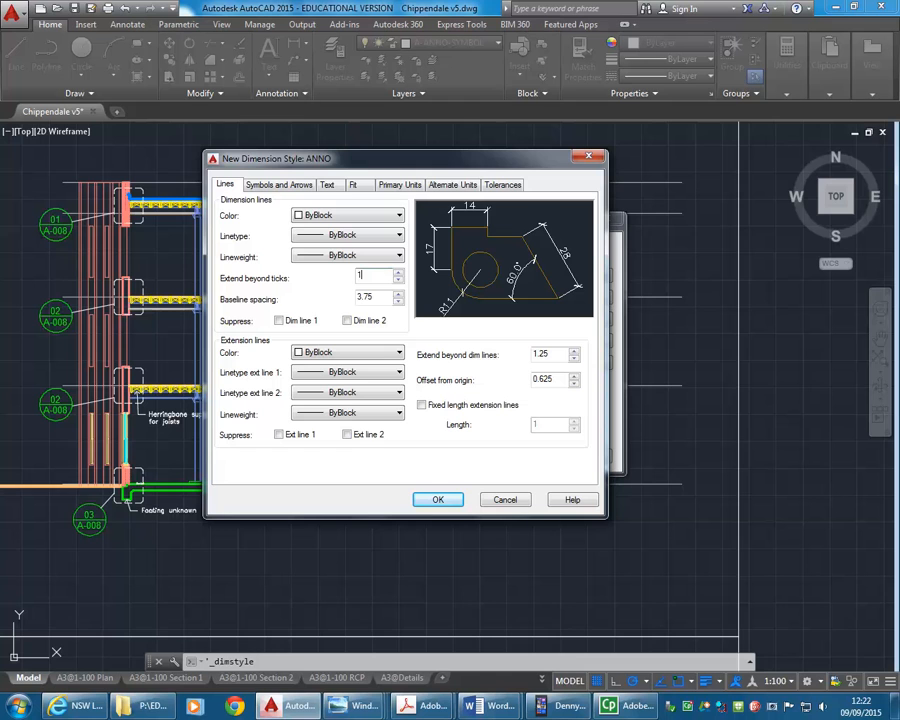
pyautogui.click(368, 297)
pyautogui.moveTo(549, 356); pyautogui.dragTo(519, 358)
pyautogui.write('1')
pyautogui.moveTo(561, 382); pyautogui.dragTo(477, 376)
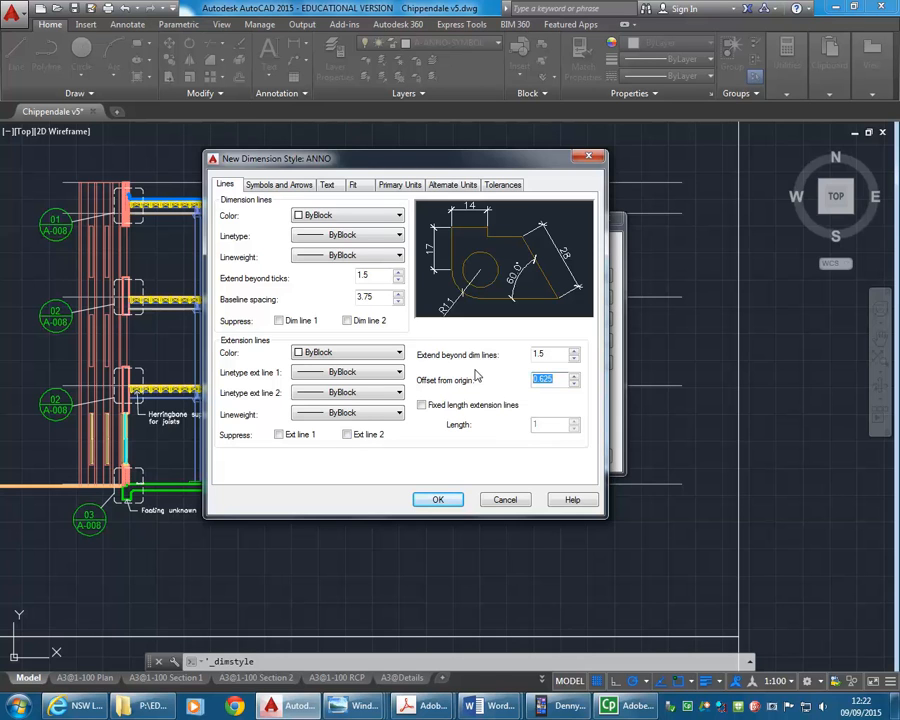
pyautogui.write('4')
# Give ANNO fixed length extension lines of 10, accept the style settings and close the Dimension Style Manager.
pyautogui.click(421, 405)
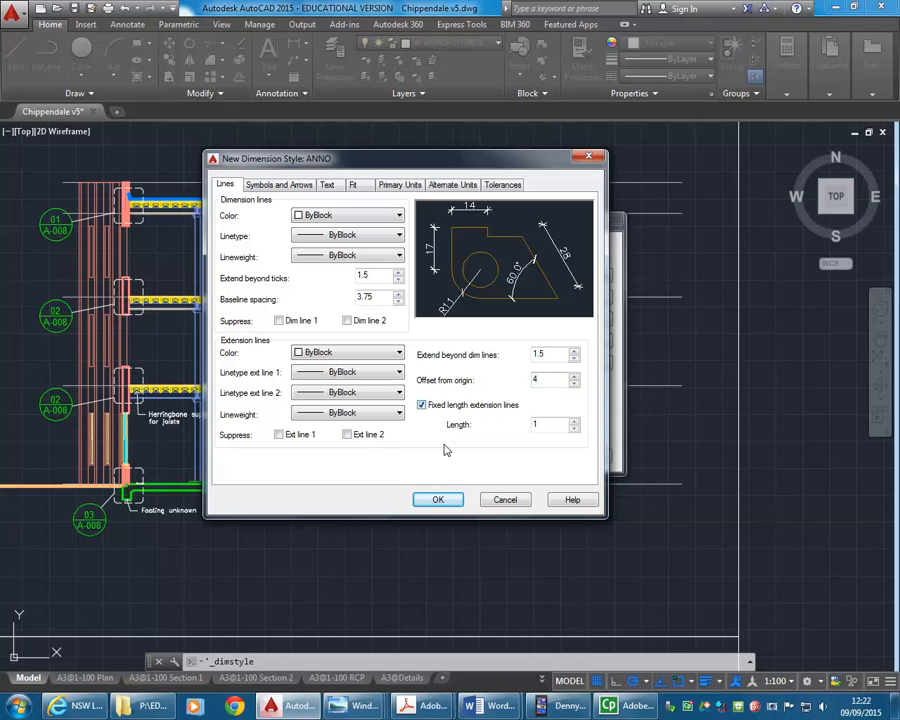
pyautogui.moveTo(546, 424); pyautogui.dragTo(503, 427)
pyautogui.write('10')
pyautogui.click(440, 501)
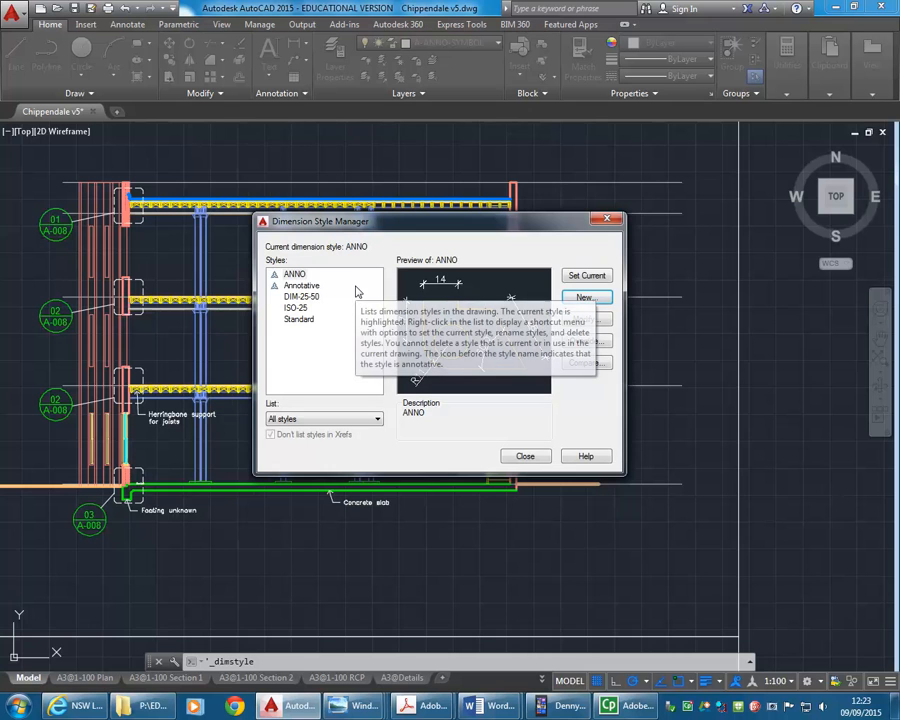
pyautogui.click(516, 457)
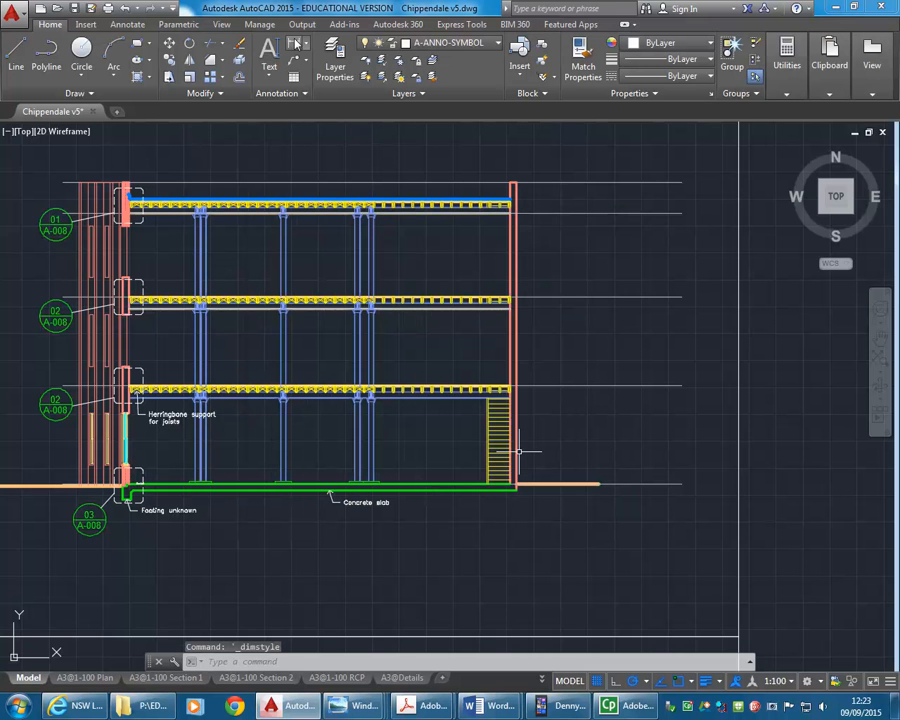
# Add a vertical linear dimension from the ground floor level to the first floor level line, outside the section's right-hand wall.
pyautogui.click(295, 45)
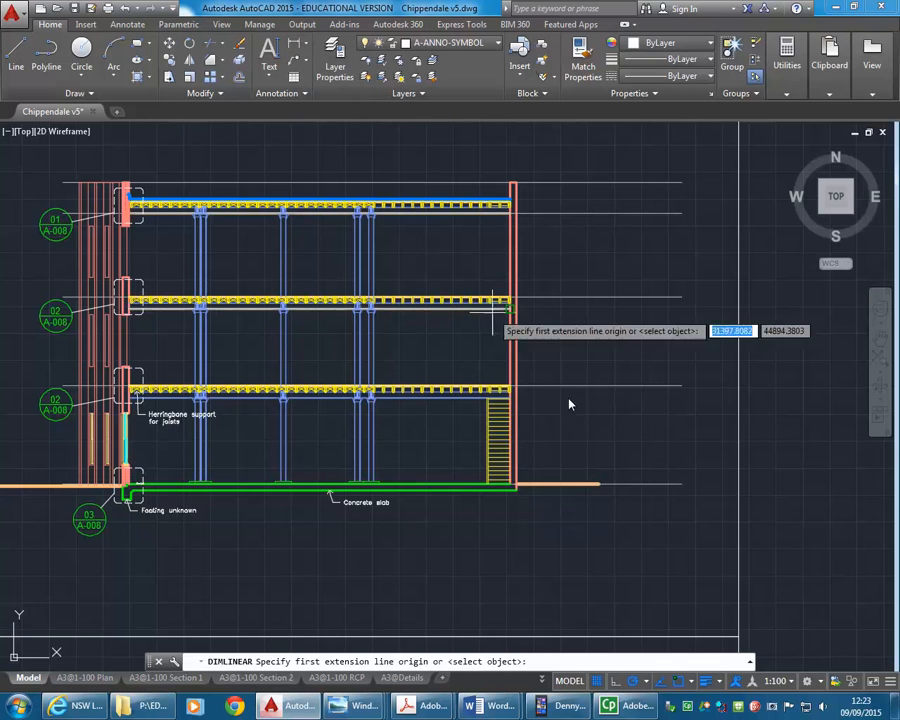
pyautogui.click(599, 484)
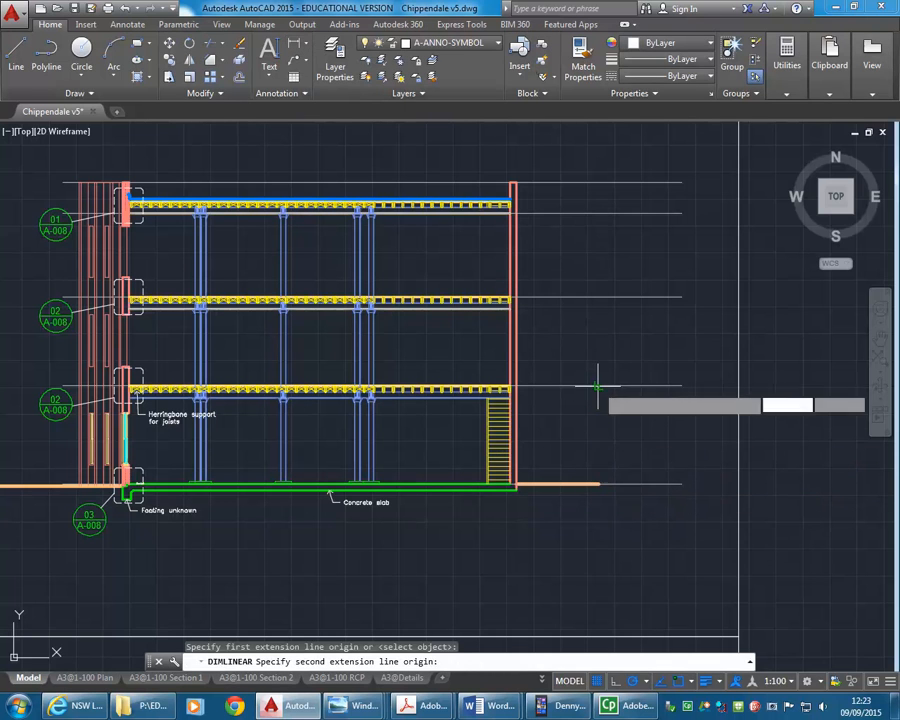
pyautogui.click(598, 386)
pyautogui.click(639, 420)
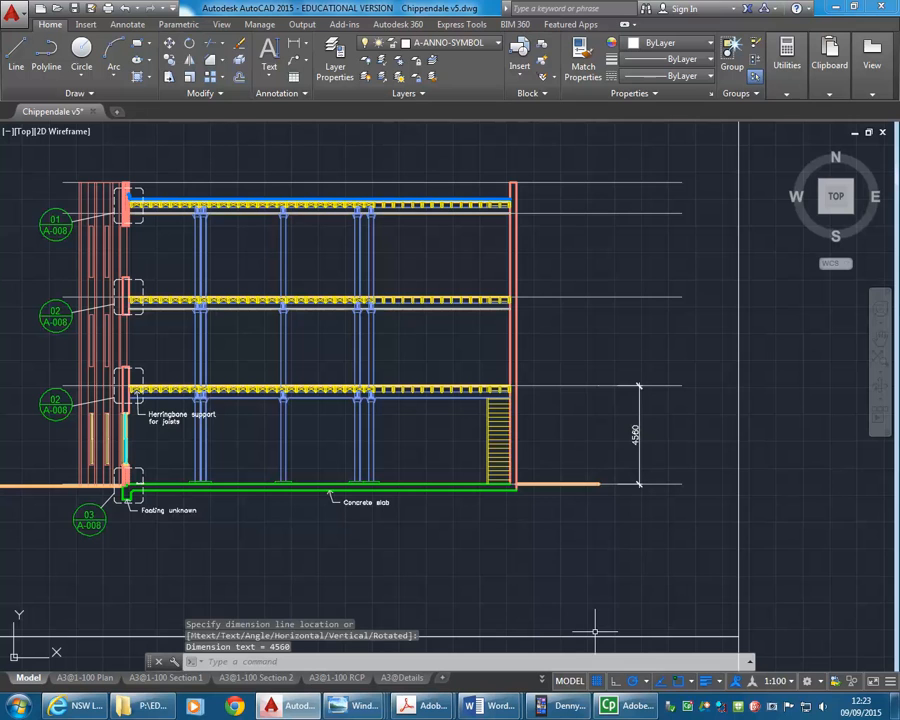
pyautogui.click(784, 681)
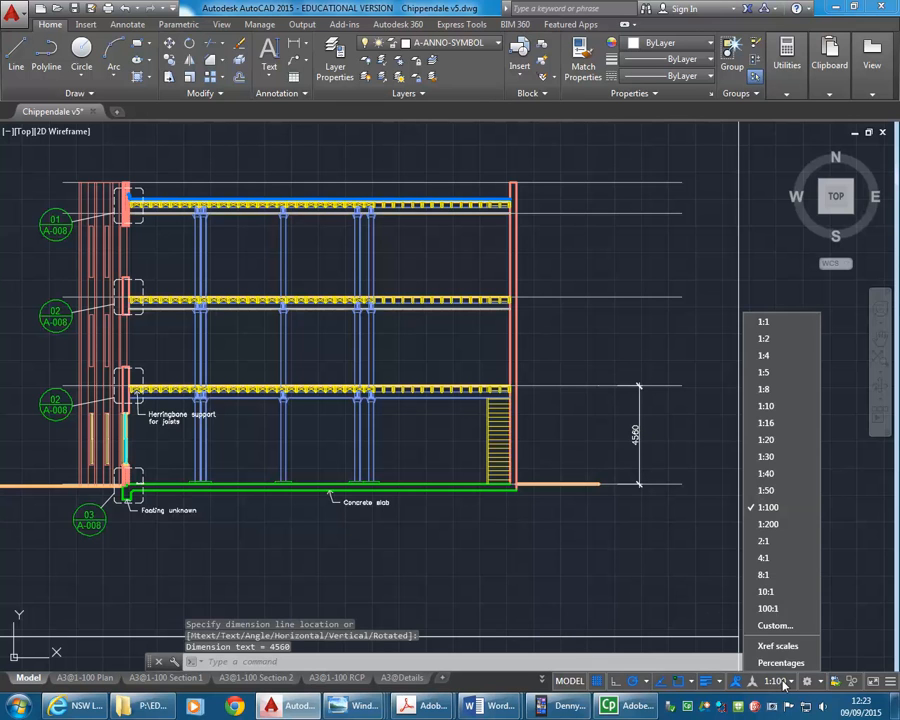
pyautogui.click(784, 685)
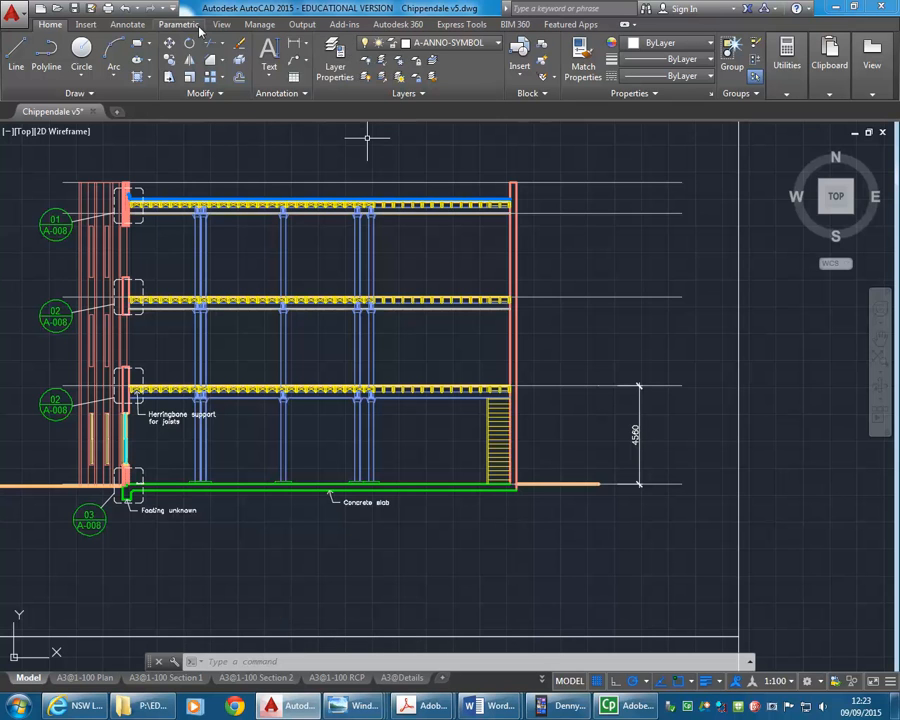
# Continue the vertical dimension chain upwards through the next two level lines to the top of the parapet.
pyautogui.click(130, 25)
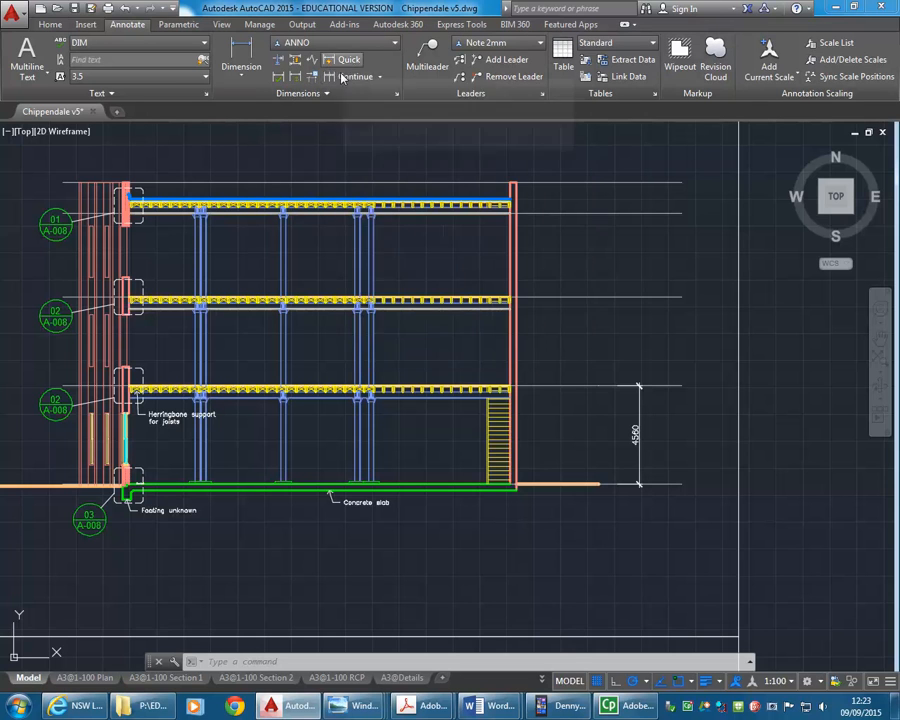
pyautogui.click(340, 77)
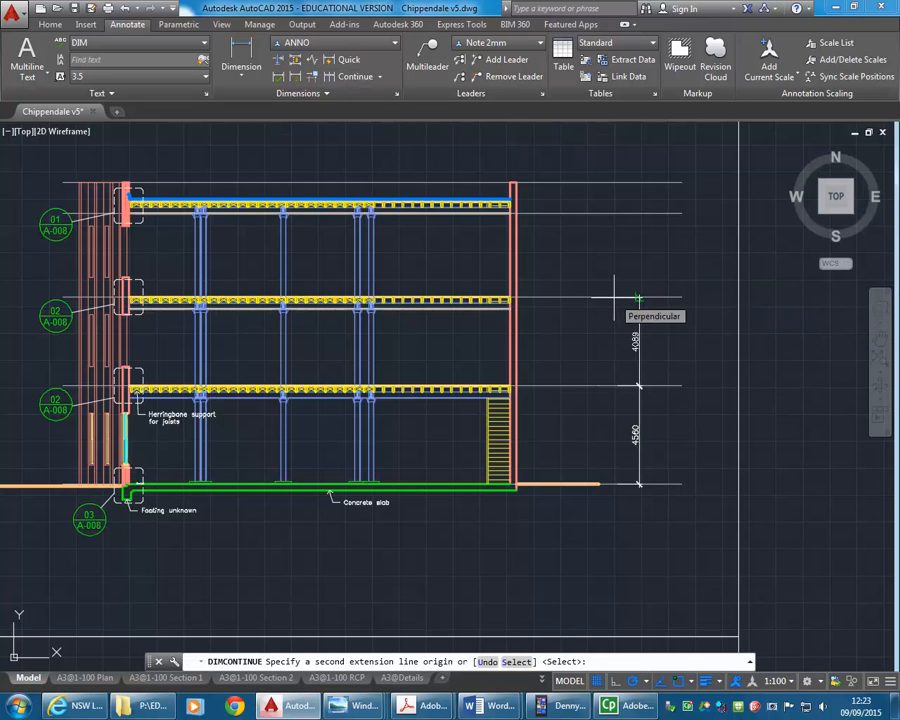
pyautogui.click(628, 296)
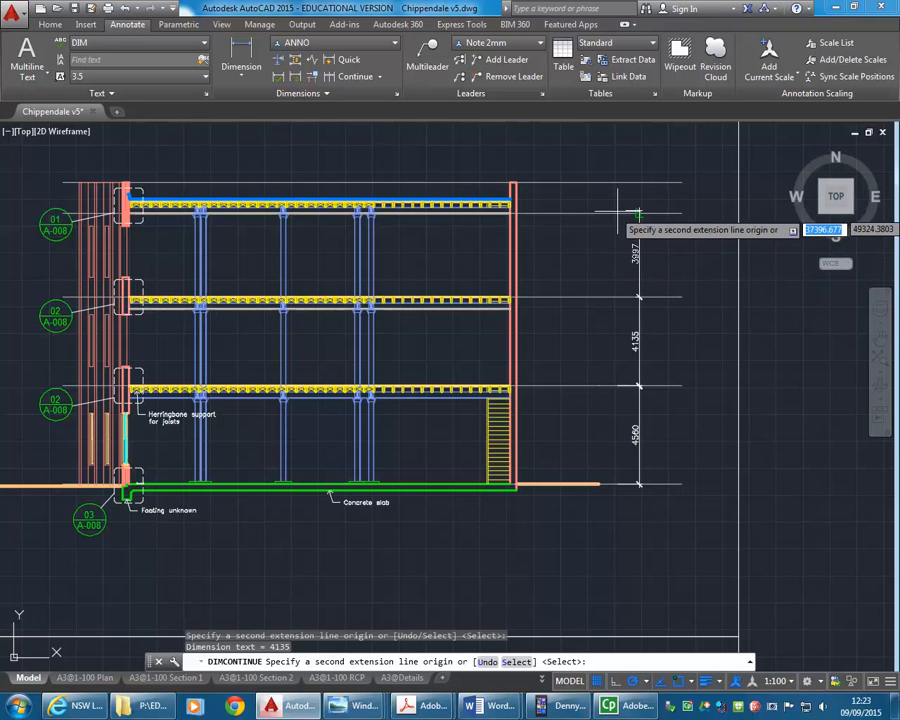
pyautogui.click(636, 213)
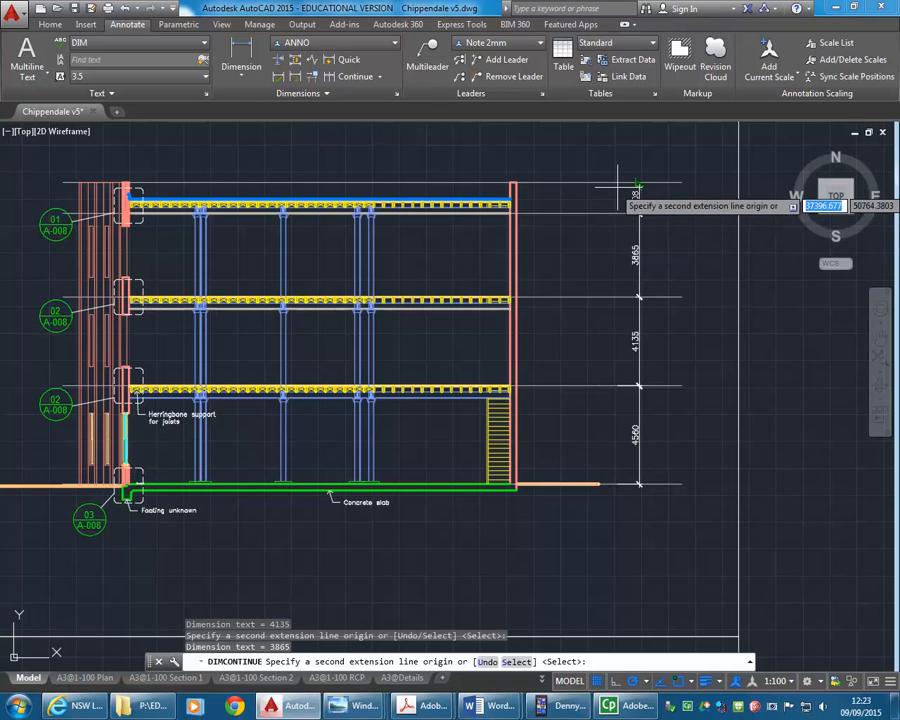
pyautogui.click(638, 183)
pyautogui.rightClick(598, 202)
pyautogui.click(620, 209)
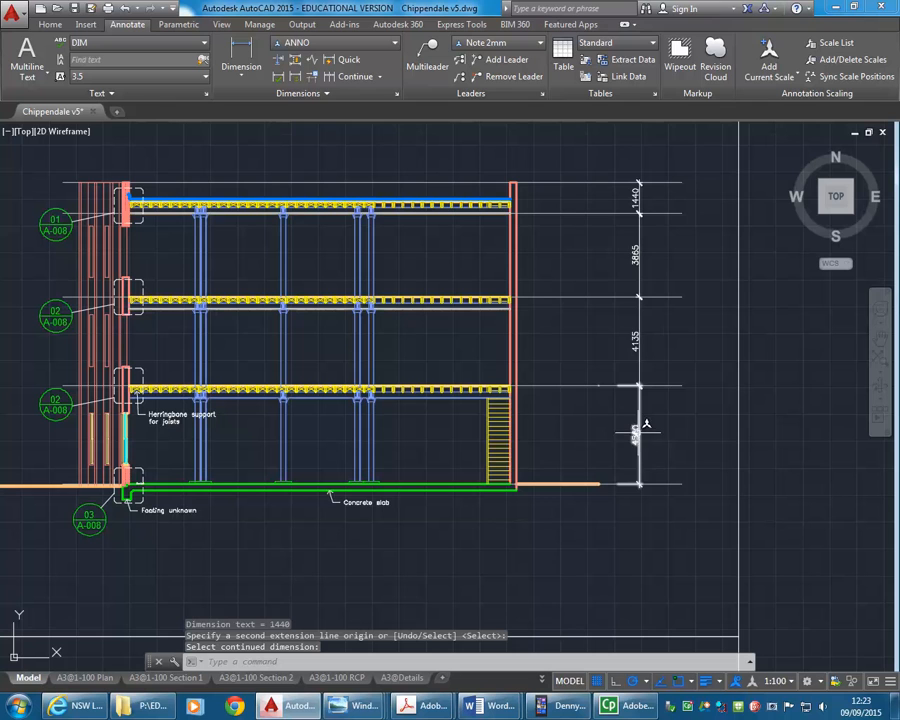
pyautogui.press('Escape')
# Move the whole vertical chain of four level dimensions horizontally closer to the building.
pyautogui.write('m')
pyautogui.press('Return')
pyautogui.click(567, 153)
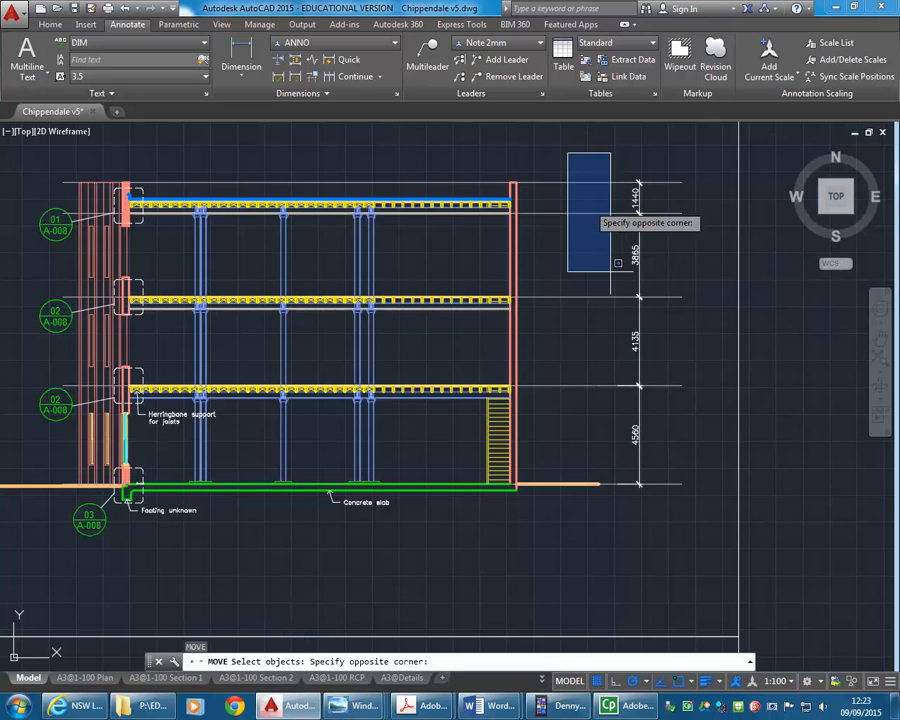
pyautogui.click(611, 269)
pyautogui.press('Return')
pyautogui.click(611, 332)
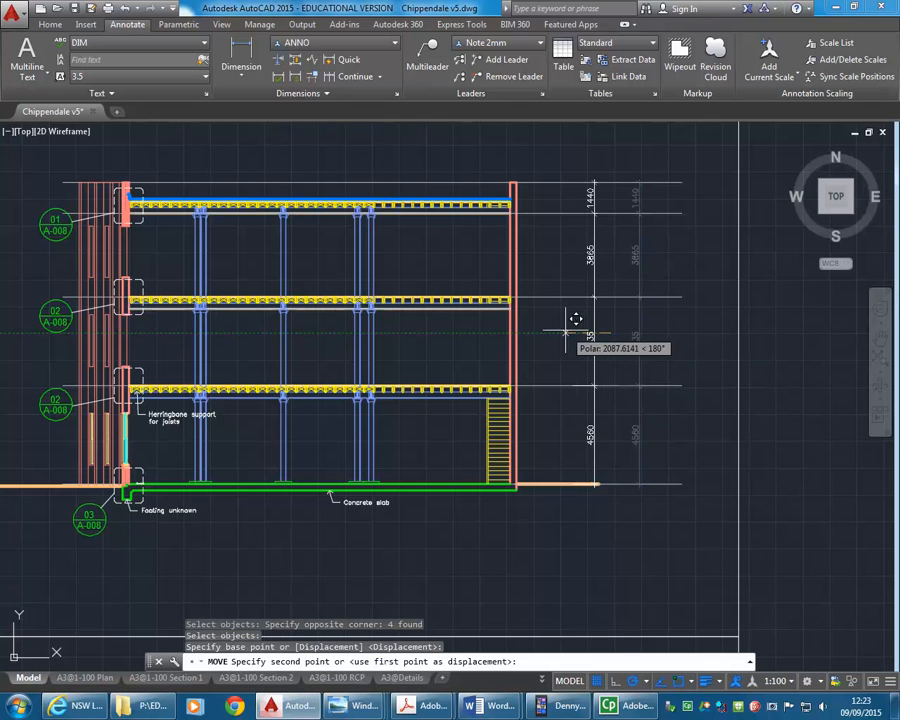
pyautogui.click(571, 319)
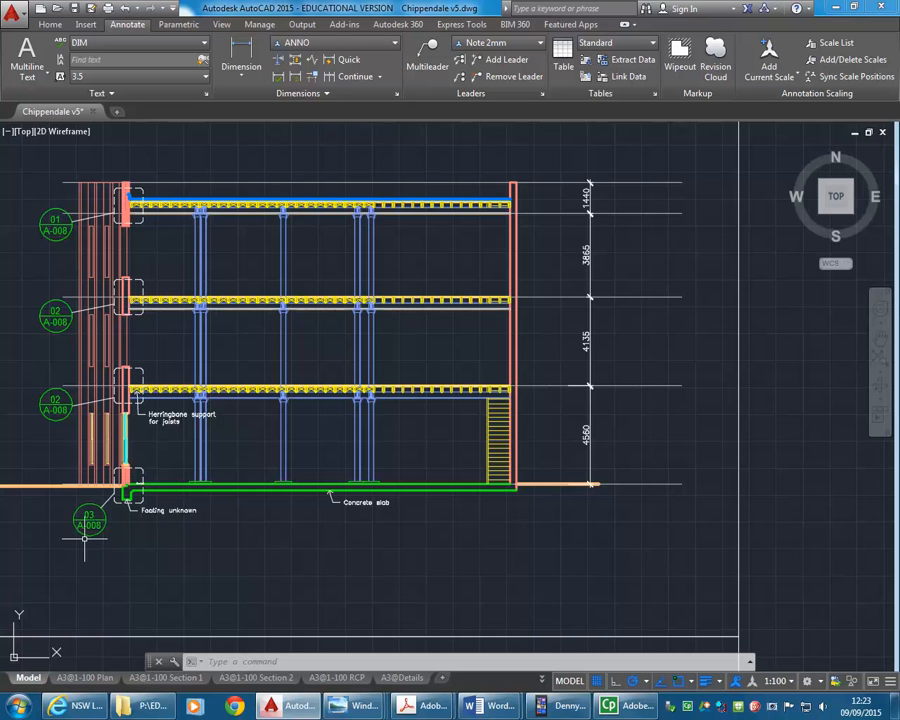
# Focus on the footing at detail 03 and set the annotation scale to 1:20.
pyautogui.scroll(8, 66, 527)
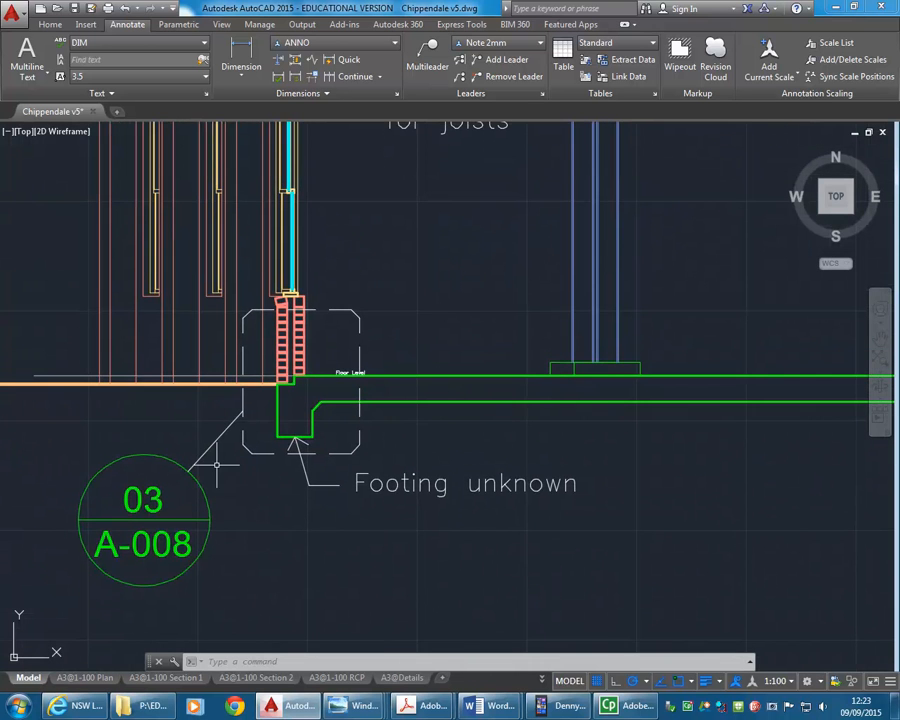
pyautogui.scroll(4, 293, 428)
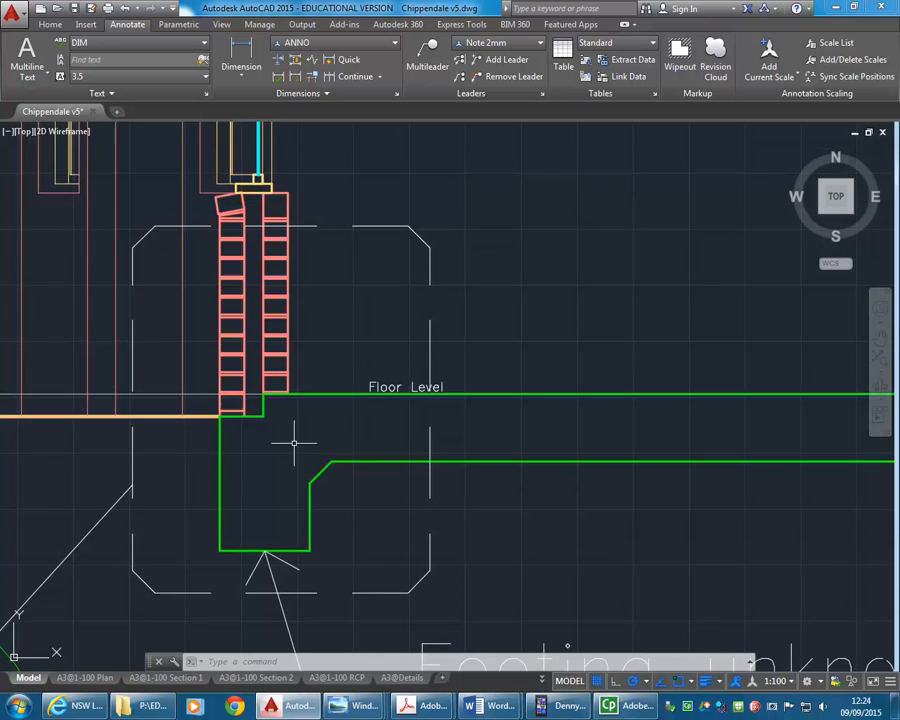
pyautogui.moveTo(240, 578); pyautogui.dragTo(259, 530, button='middle')
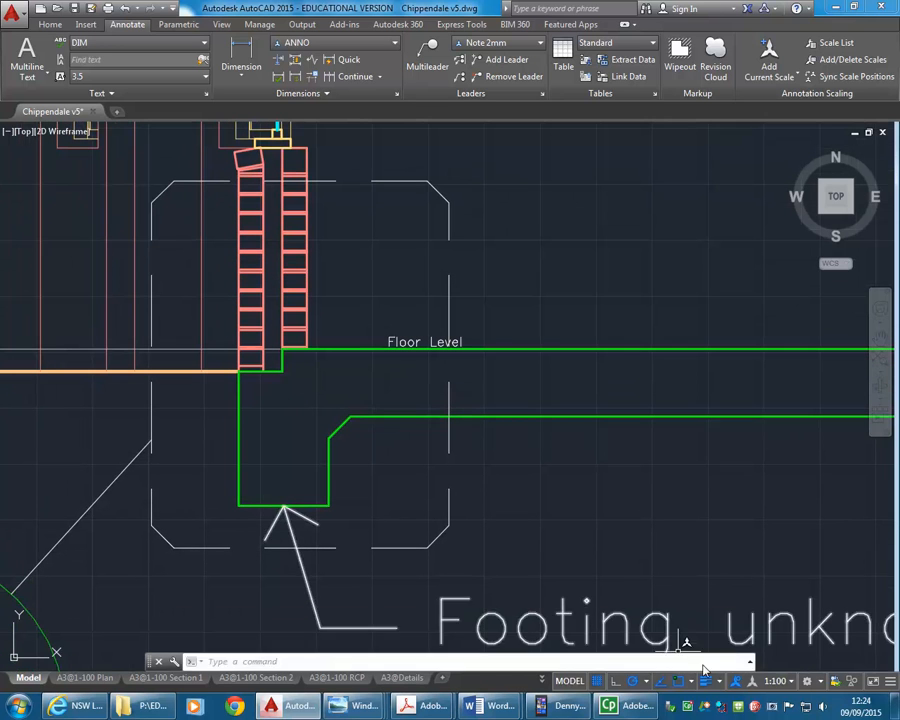
pyautogui.click(780, 681)
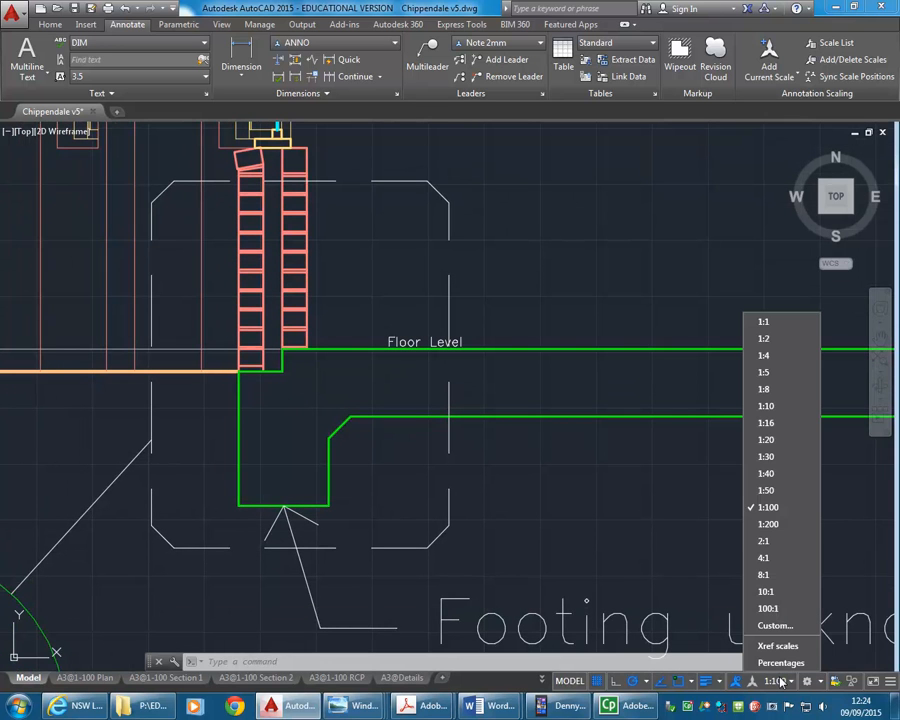
pyautogui.click(770, 441)
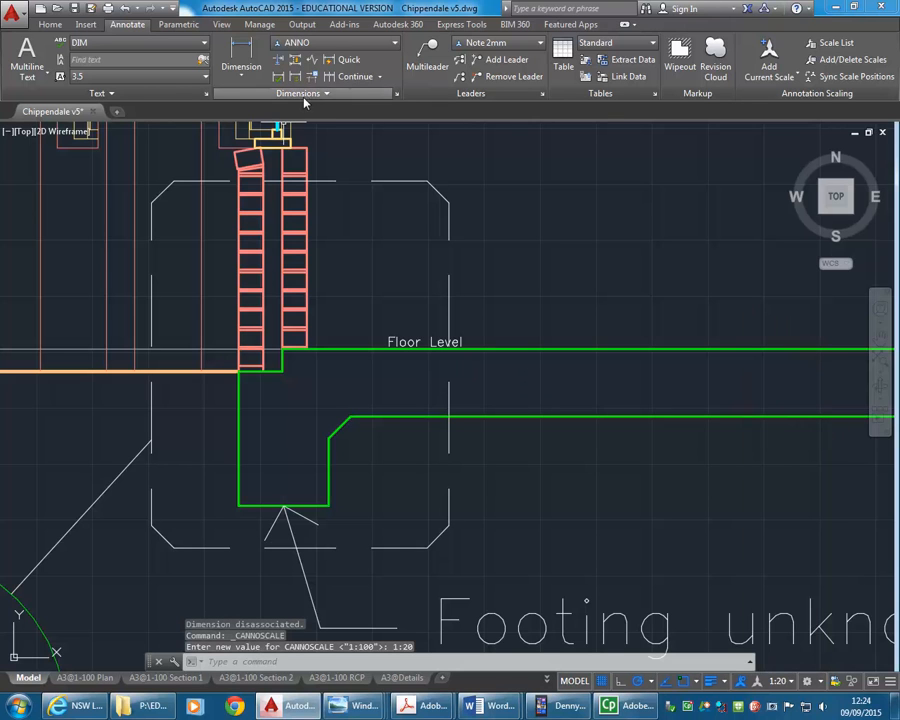
# Add a vertical linear dimension for the concrete slab's thickness just beside the footing.
pyautogui.click(233, 68)
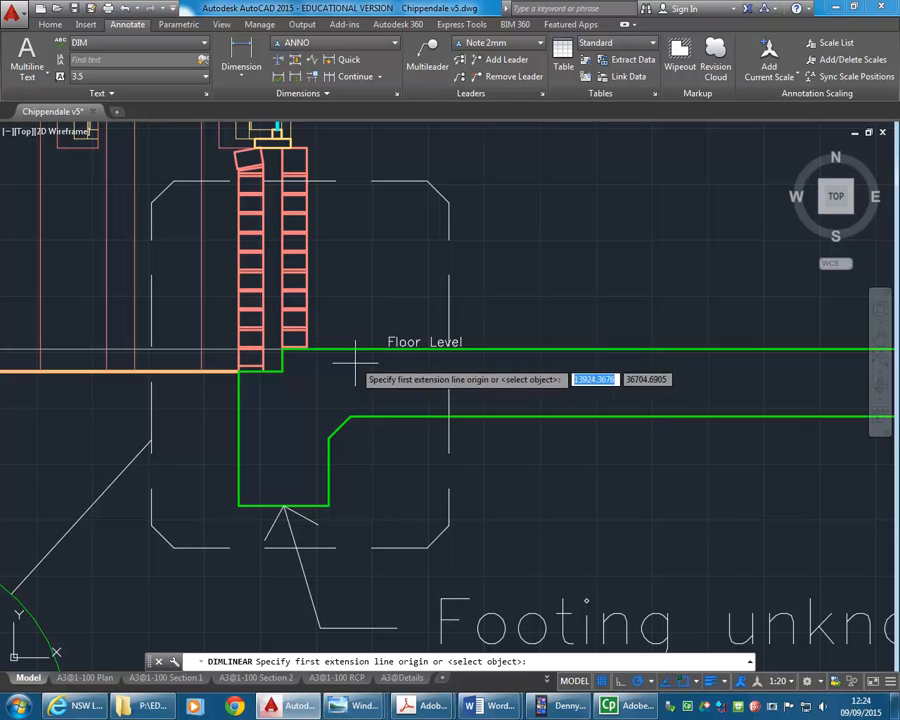
pyautogui.click(352, 416)
pyautogui.click(357, 349)
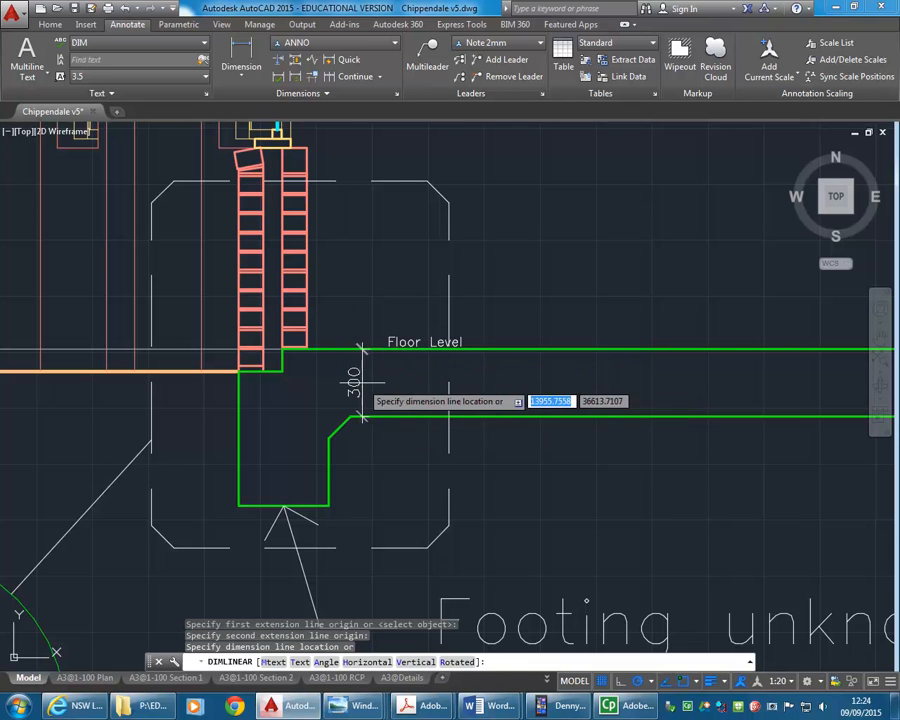
pyautogui.click(372, 386)
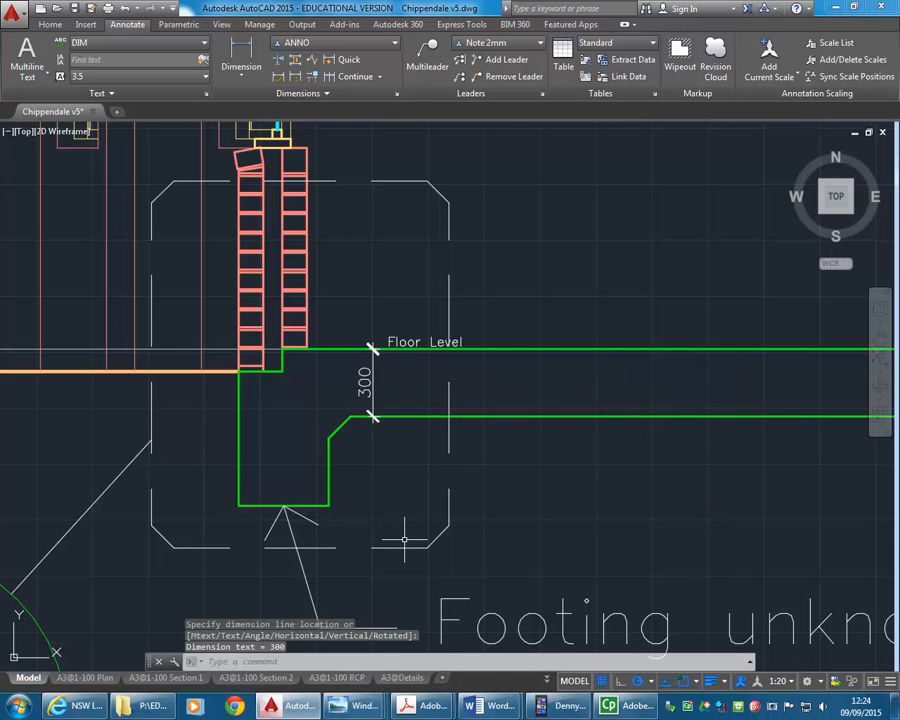
# Compare the slab dimension's size with the level dimensions, check the A3@Details layout, and return to model space.
pyautogui.scroll(-4, 547, 280)
pyautogui.moveTo(527, 301); pyautogui.dragTo(340, 471, button='middle')
pyautogui.scroll(-2, 401, 398)
pyautogui.scroll(-4, 401, 398)
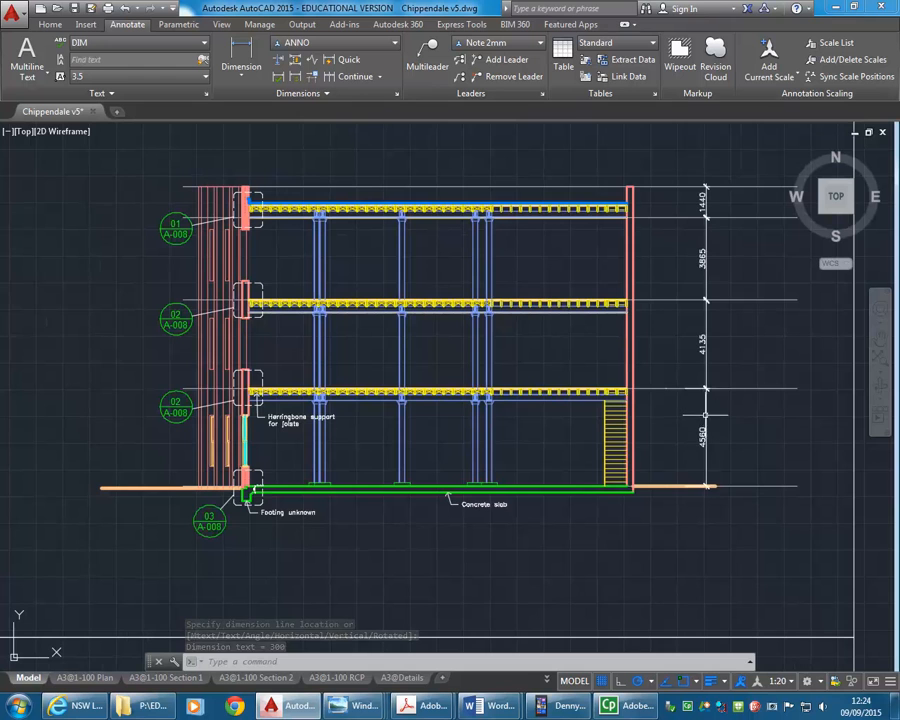
pyautogui.scroll(6, 243, 488)
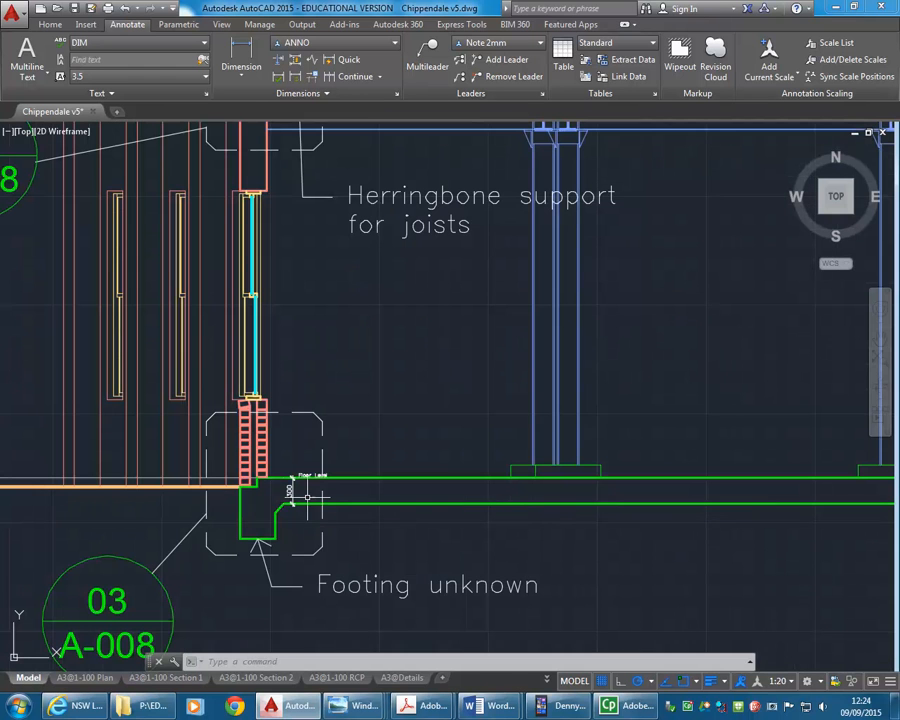
pyautogui.click(402, 678)
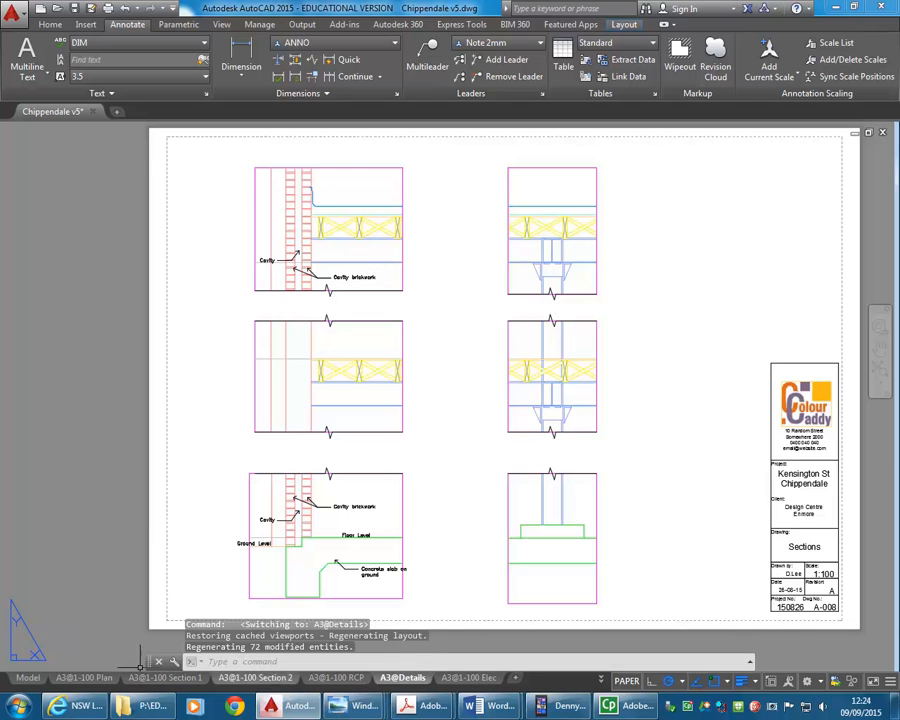
pyautogui.click(27, 678)
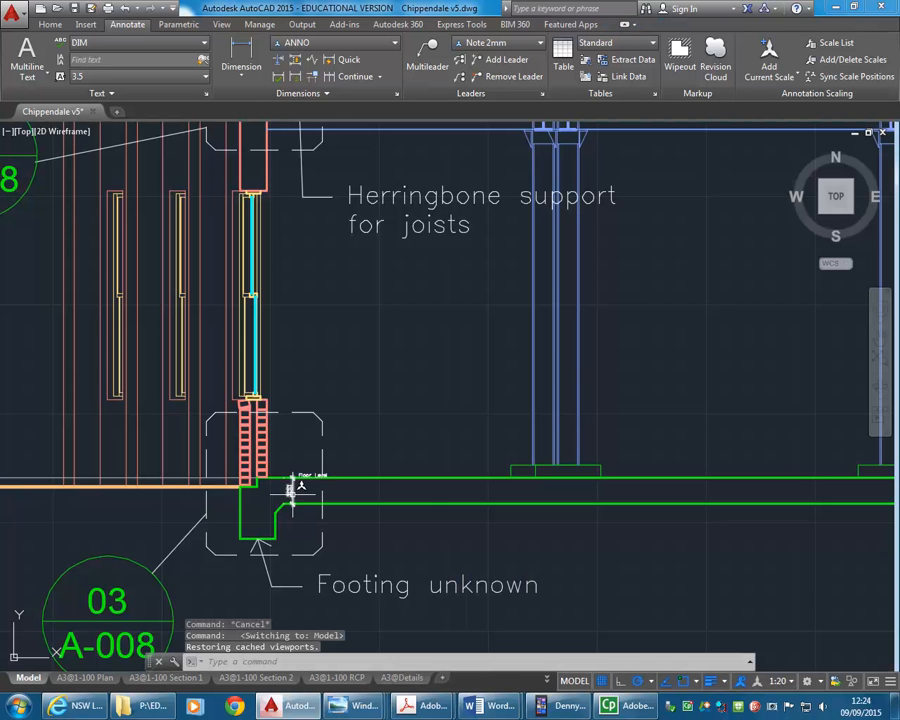
# Put the concrete slab's thickness dimension at detail 03 on the A-ANNO-TEXT layer.
pyautogui.click(289, 490)
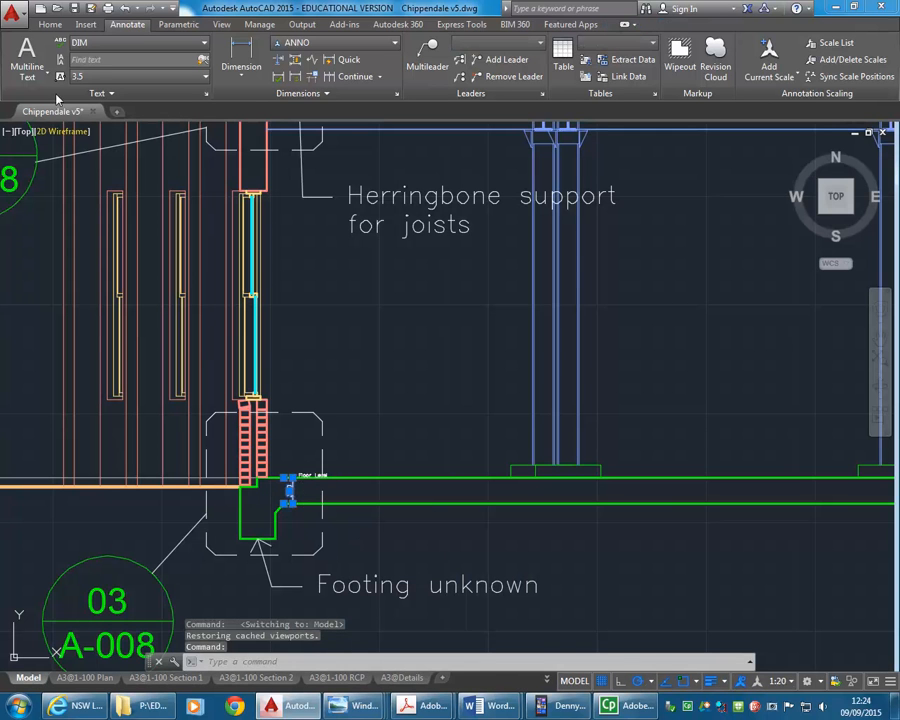
pyautogui.click(49, 24)
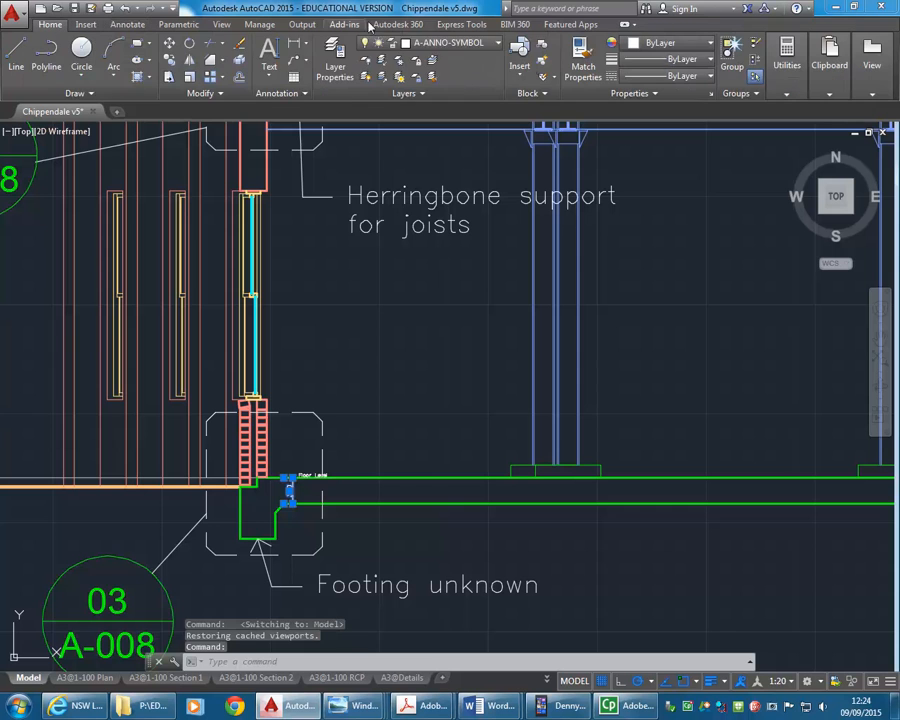
pyautogui.click(450, 42)
pyautogui.scroll(1, 430, 97)
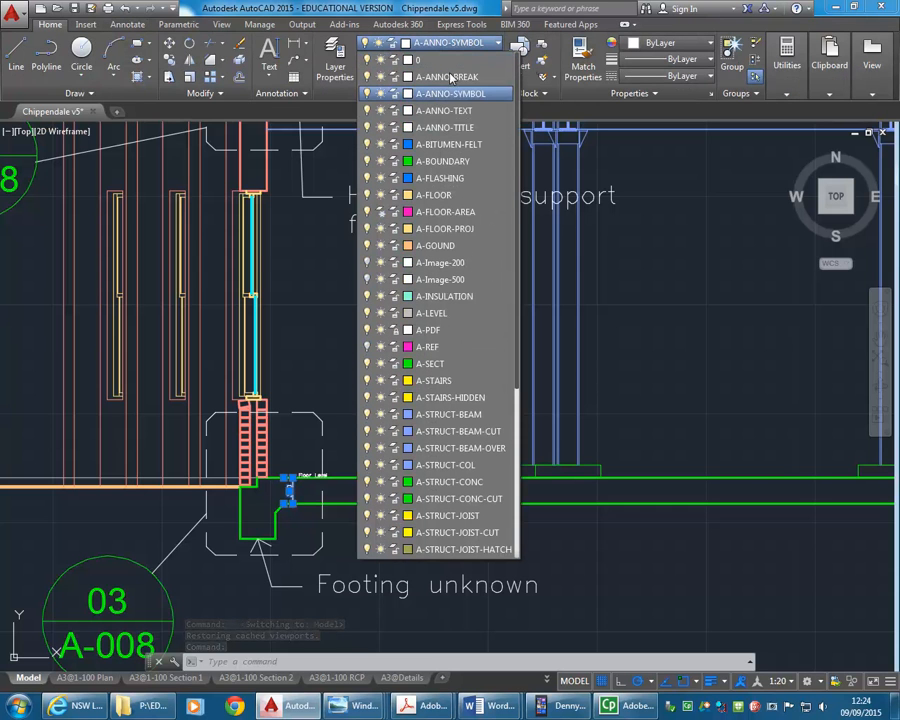
pyautogui.press('Escape')
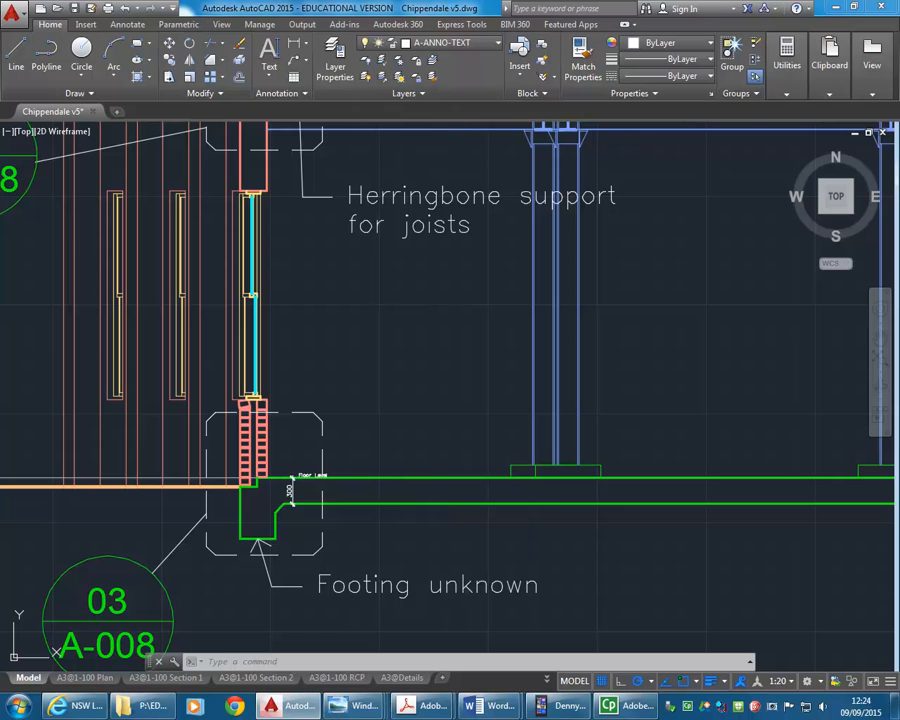
pyautogui.press('Escape')
pyautogui.press('Escape')
# On the A3@Details layout, move the "Concrete slab on ground" leader note slightly away from the slab thickness dimension.
pyautogui.click(410, 679)
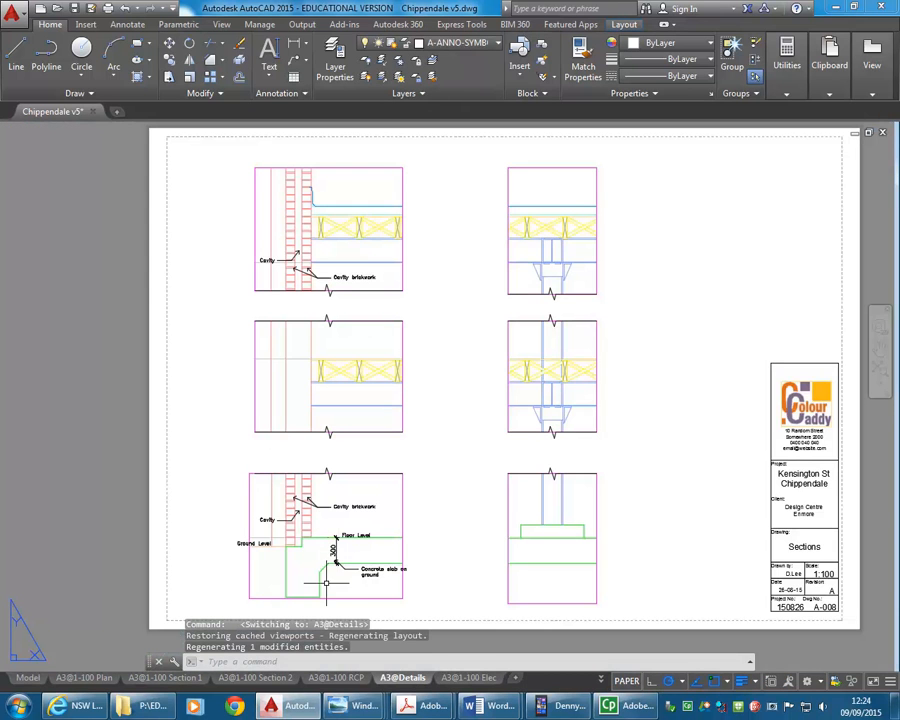
pyautogui.click(372, 570)
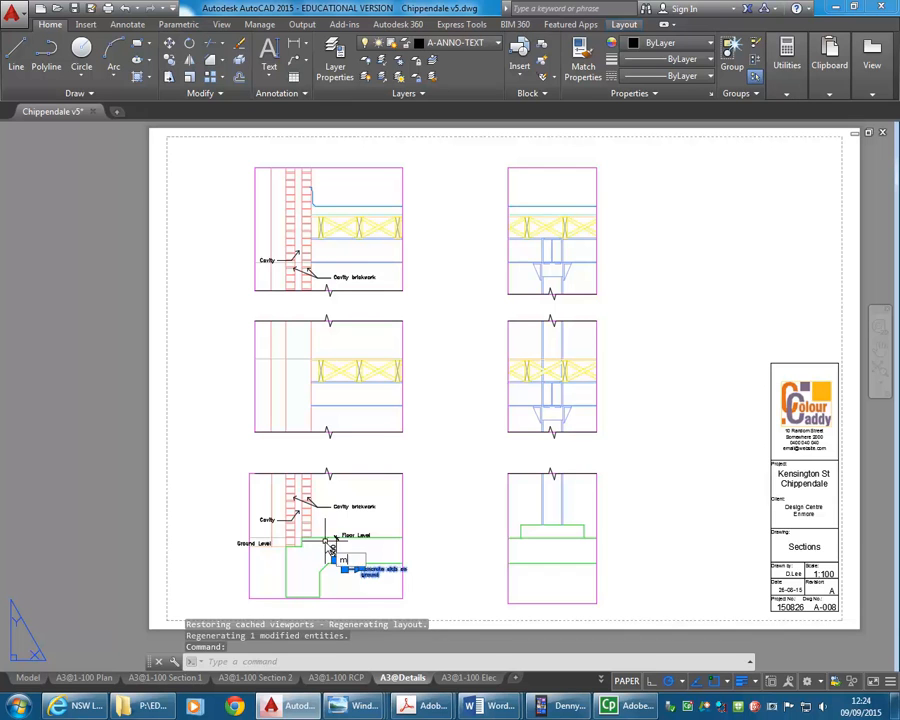
pyautogui.write('m')
pyautogui.press('Return')
pyautogui.click(436, 544)
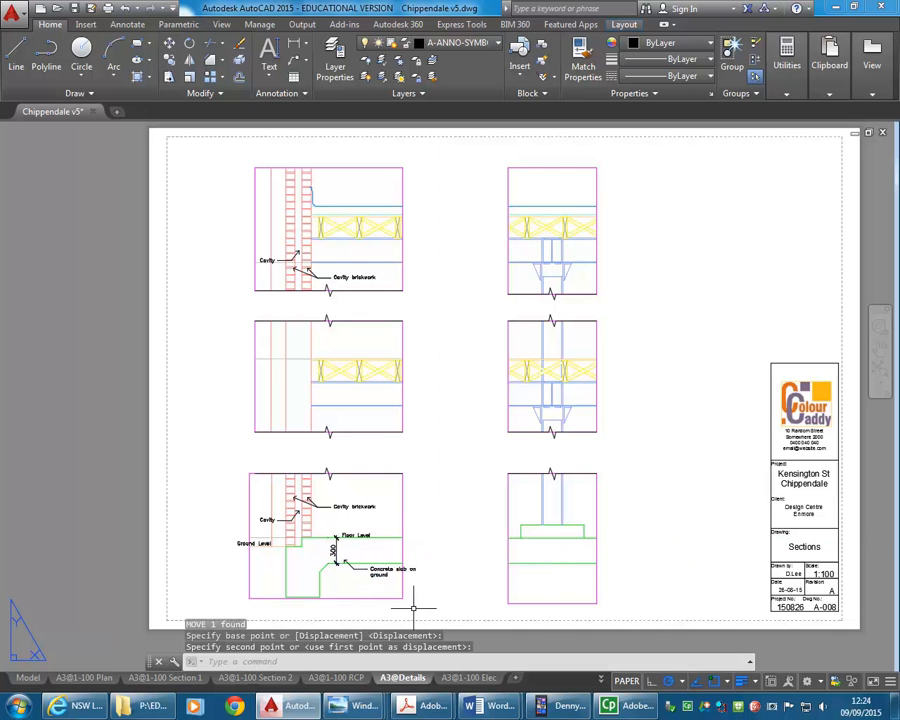
pyautogui.press('Escape')
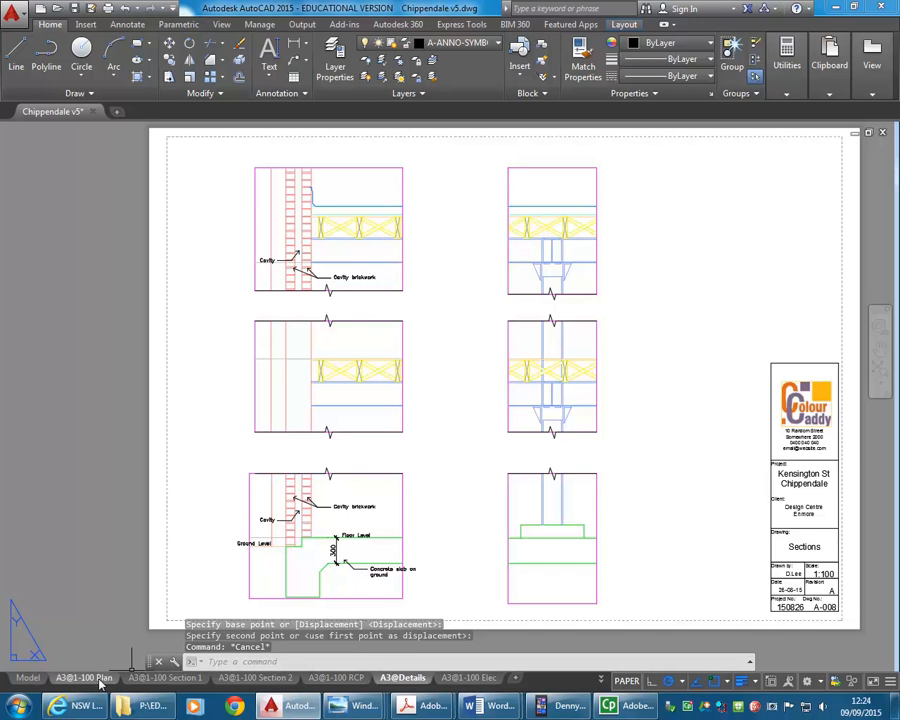
pyautogui.click(172, 678)
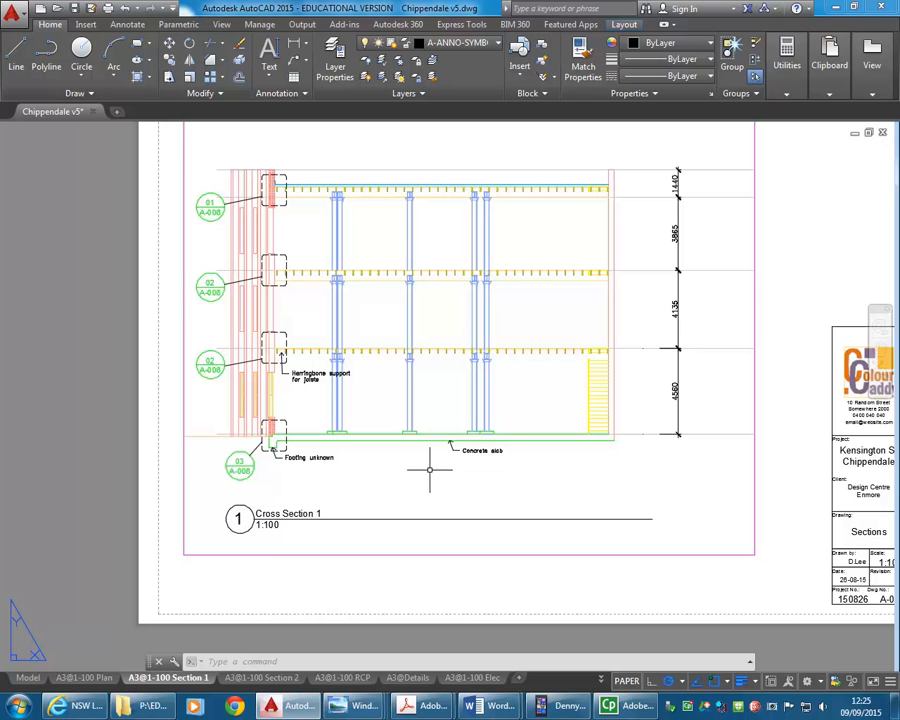
pyautogui.click(293, 44)
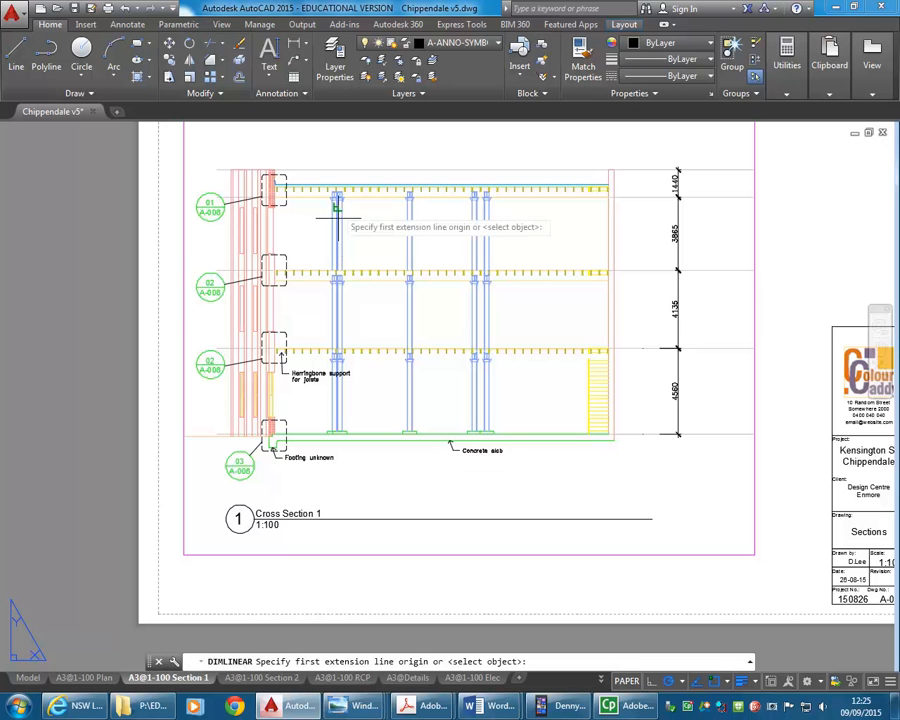
pyautogui.click(439, 432)
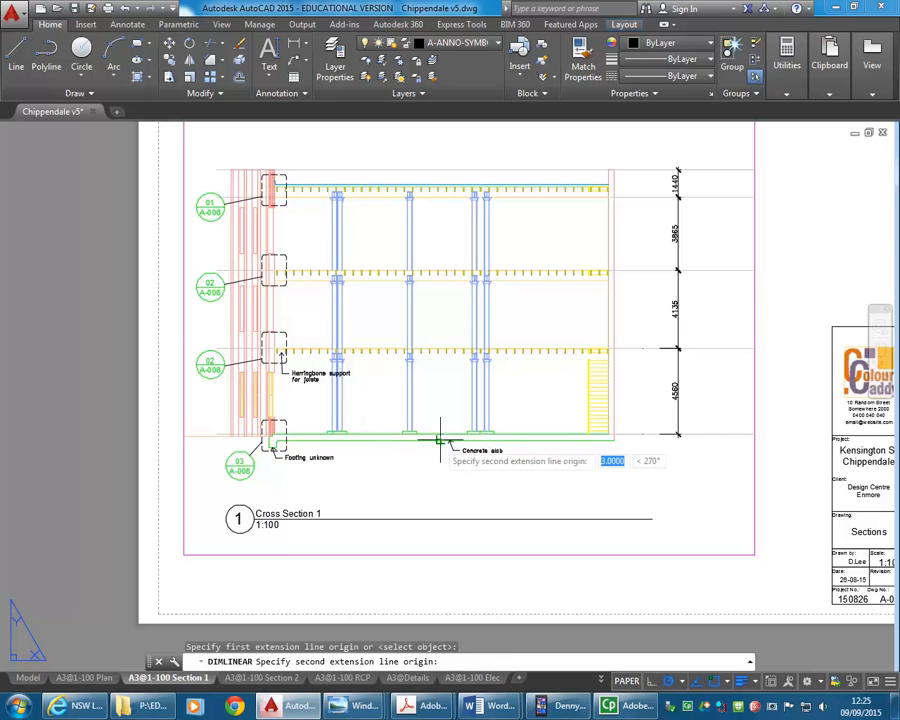
pyautogui.click(438, 438)
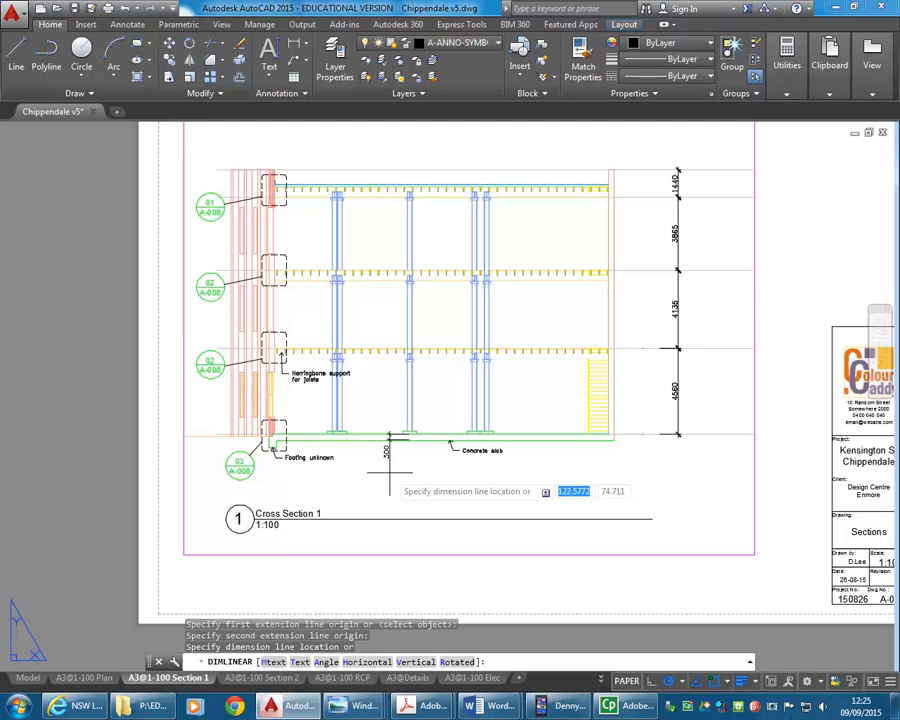
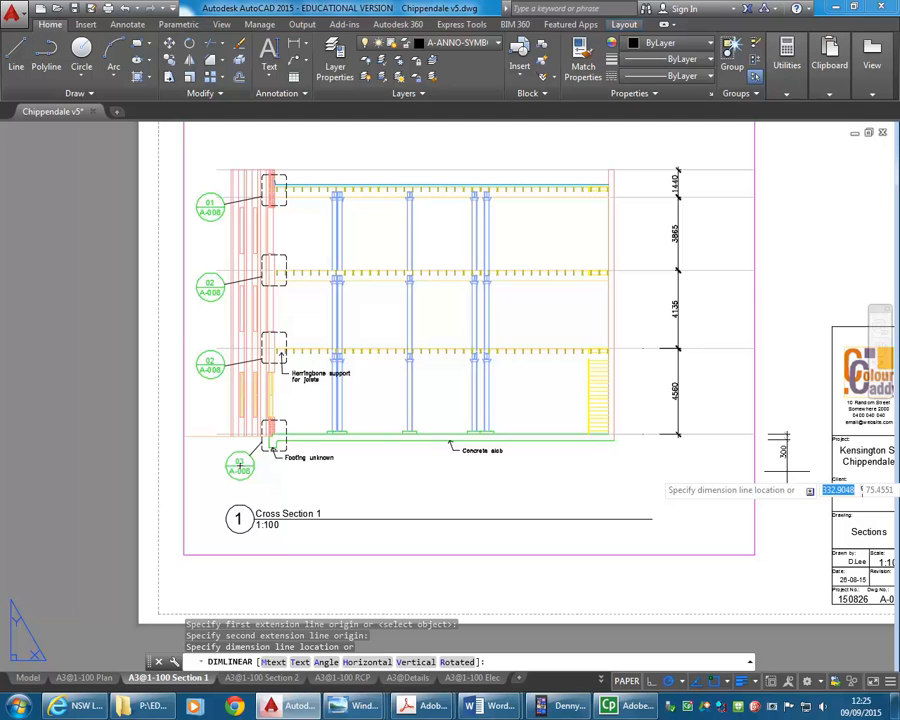
pyautogui.press('Escape')
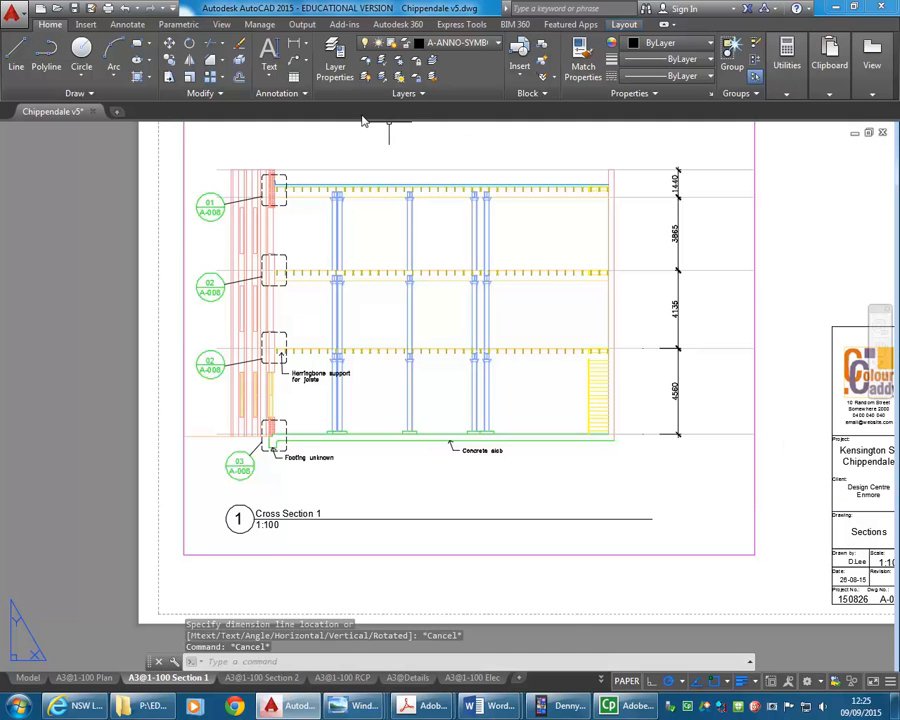
# Place a trial vertical linear dimension on the blank paper beside the Cross Section 1 viewport, and erase it.
pyautogui.click(778, 433)
pyautogui.click(778, 441)
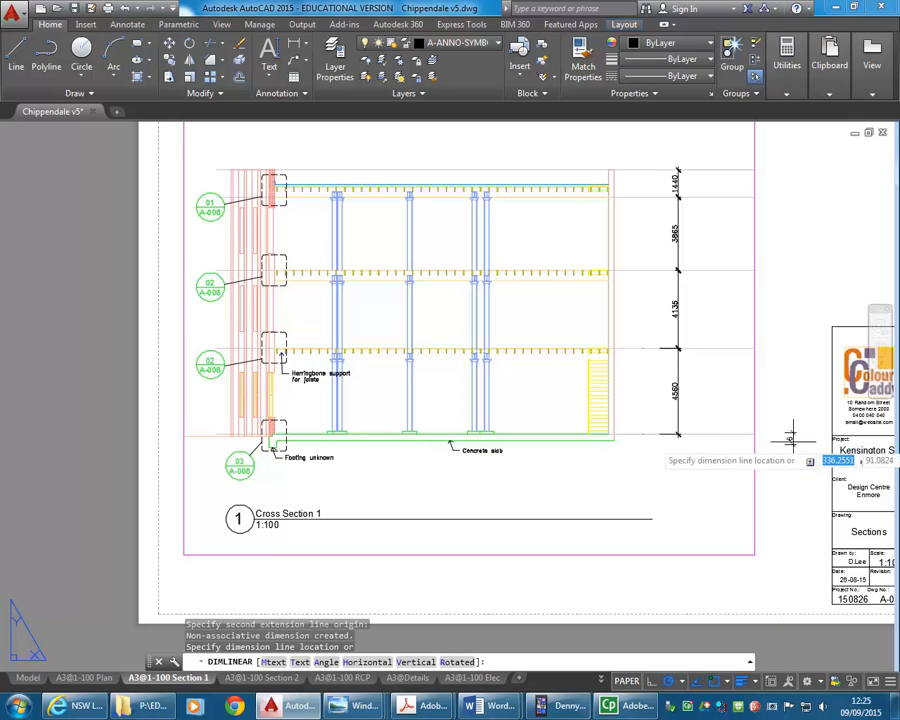
pyautogui.click(791, 437)
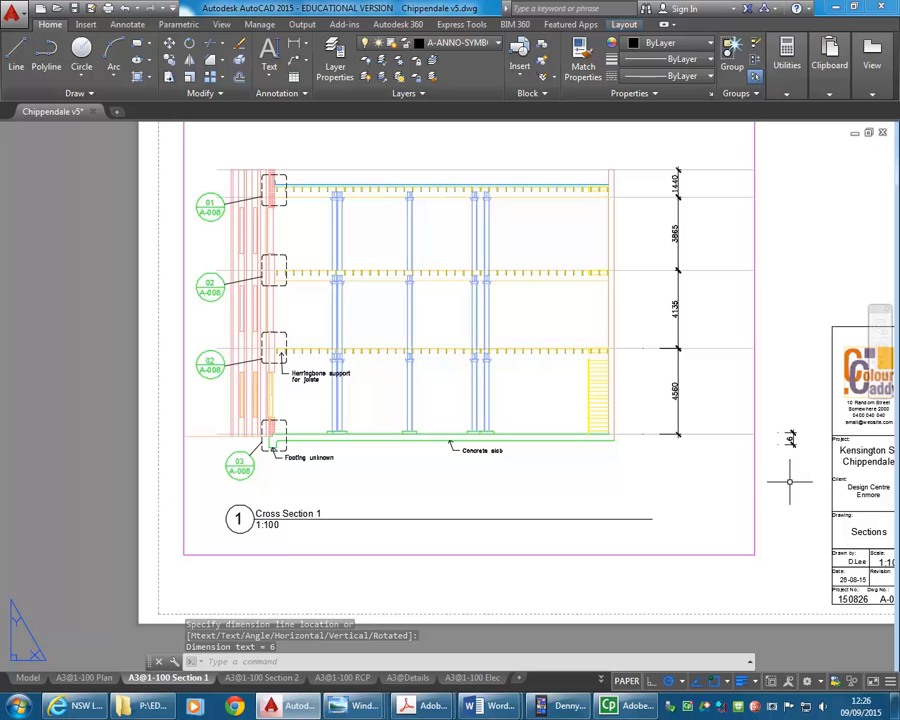
pyautogui.click(791, 437)
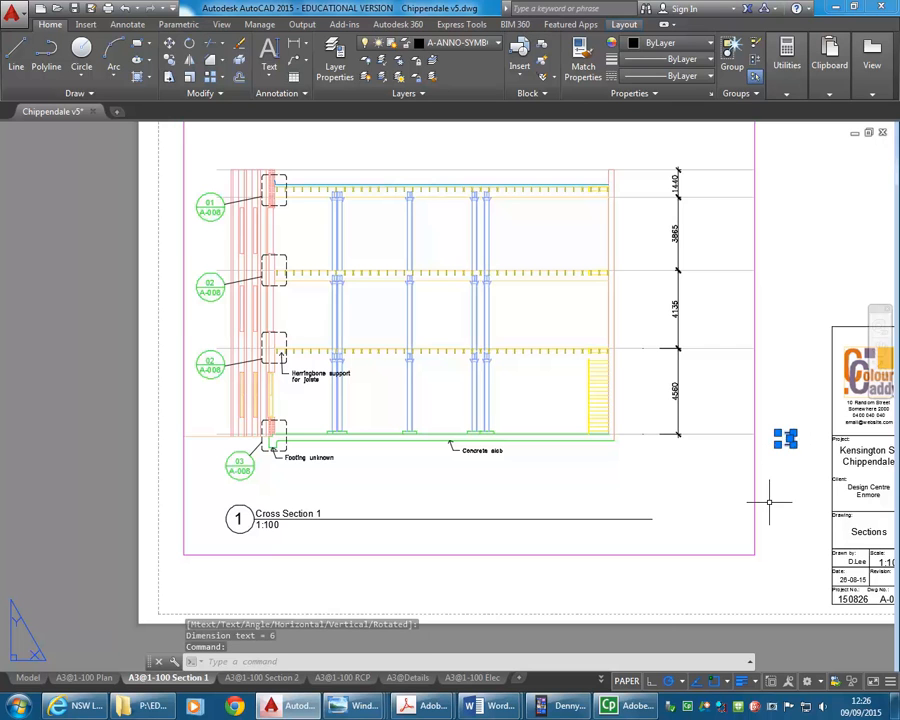
pyautogui.press('Delete')
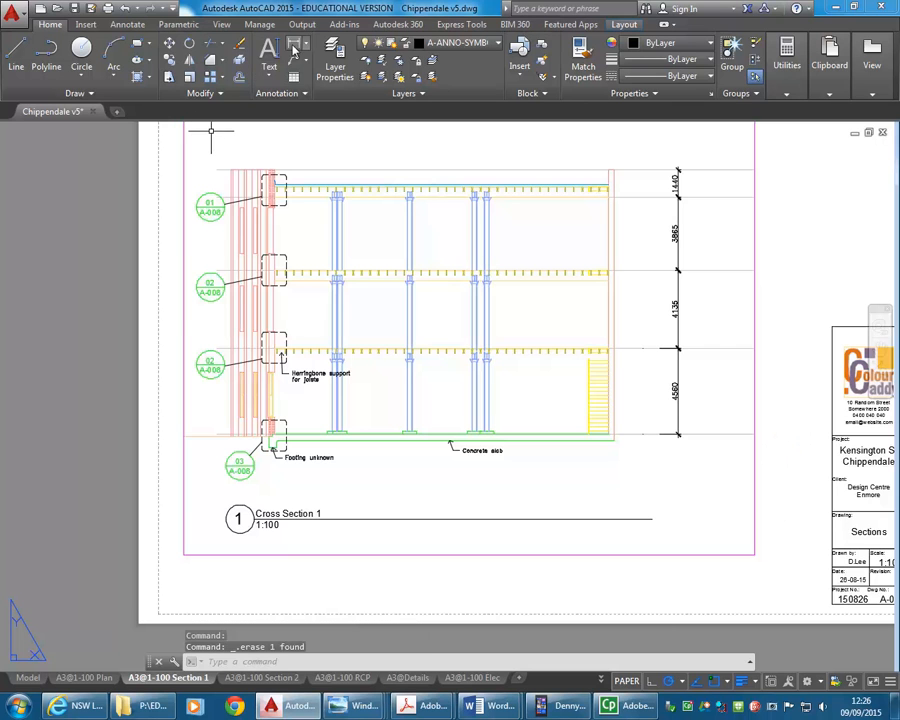
pyautogui.click(294, 44)
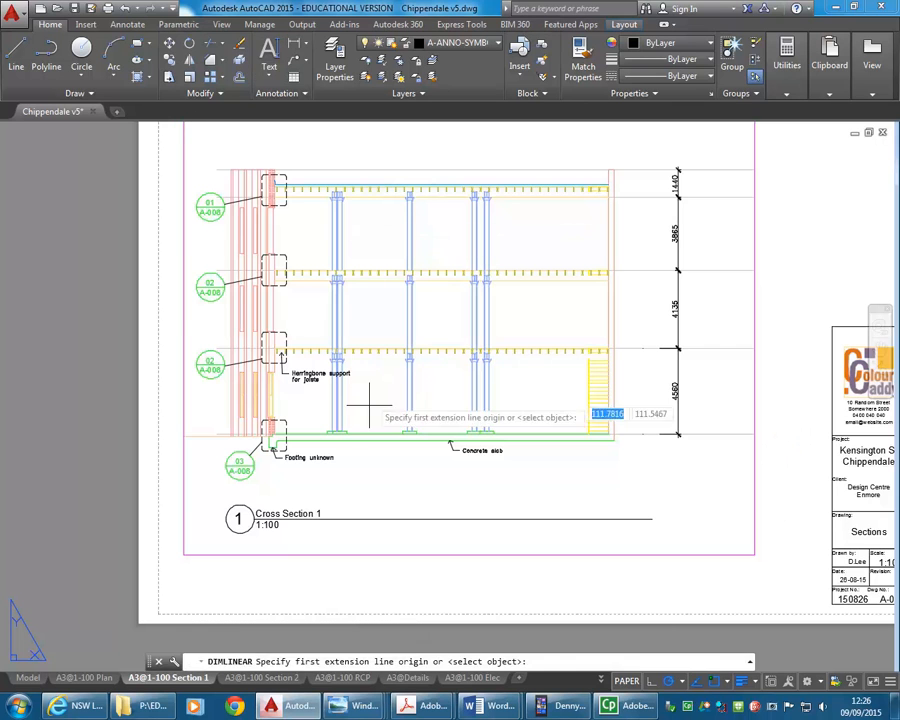
pyautogui.click(439, 435)
pyautogui.click(447, 435)
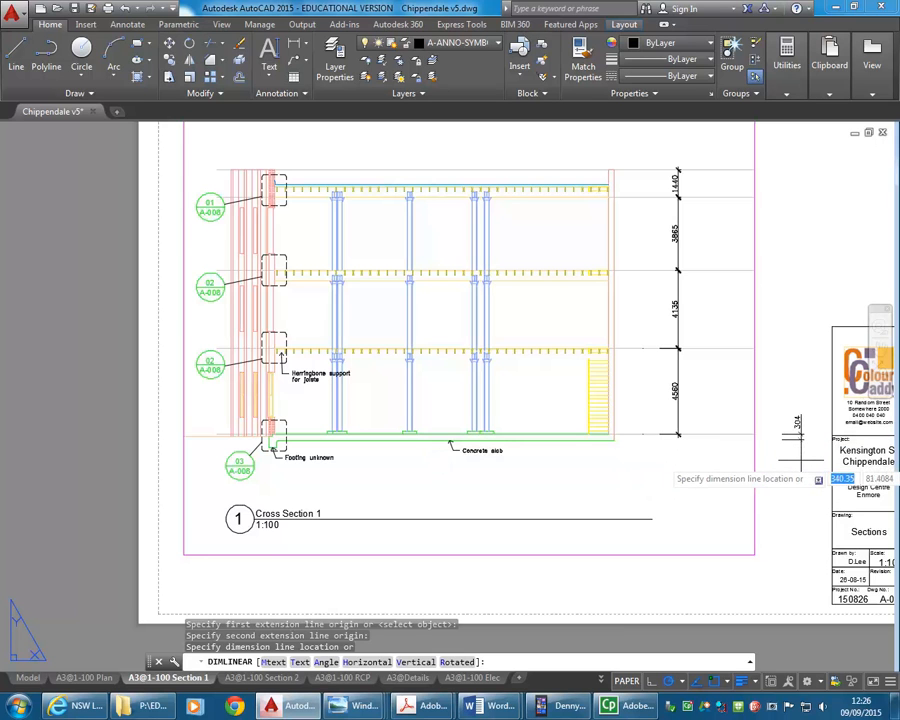
pyautogui.press('Escape')
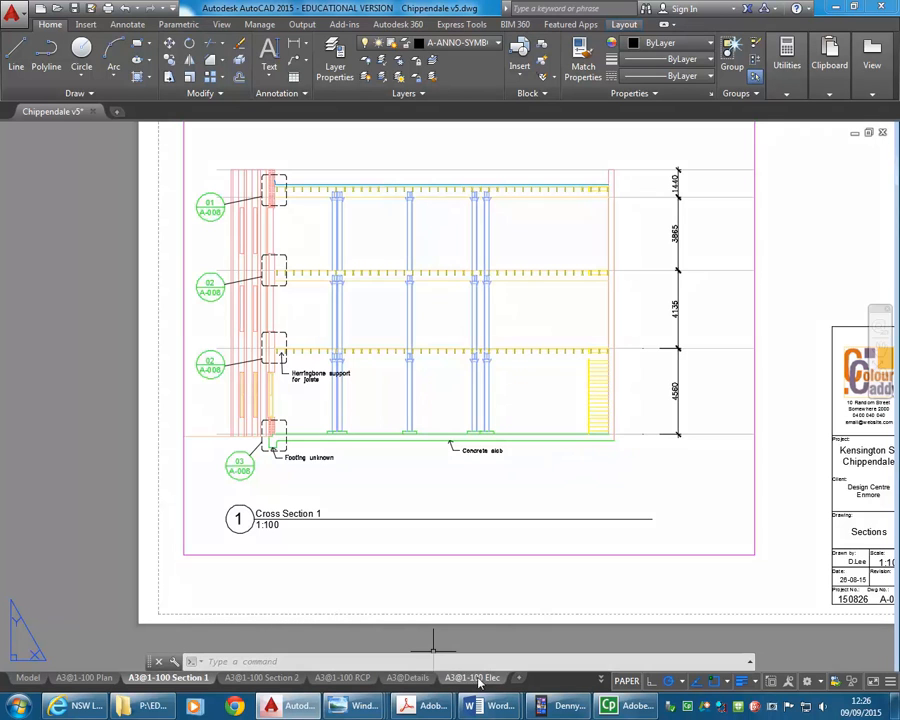
# On the A3@Details layout, add a horizontal linear dimension for the footing's width, placed just below the viewport.
pyautogui.moveTo(444, 680)
pyautogui.click(408, 678)
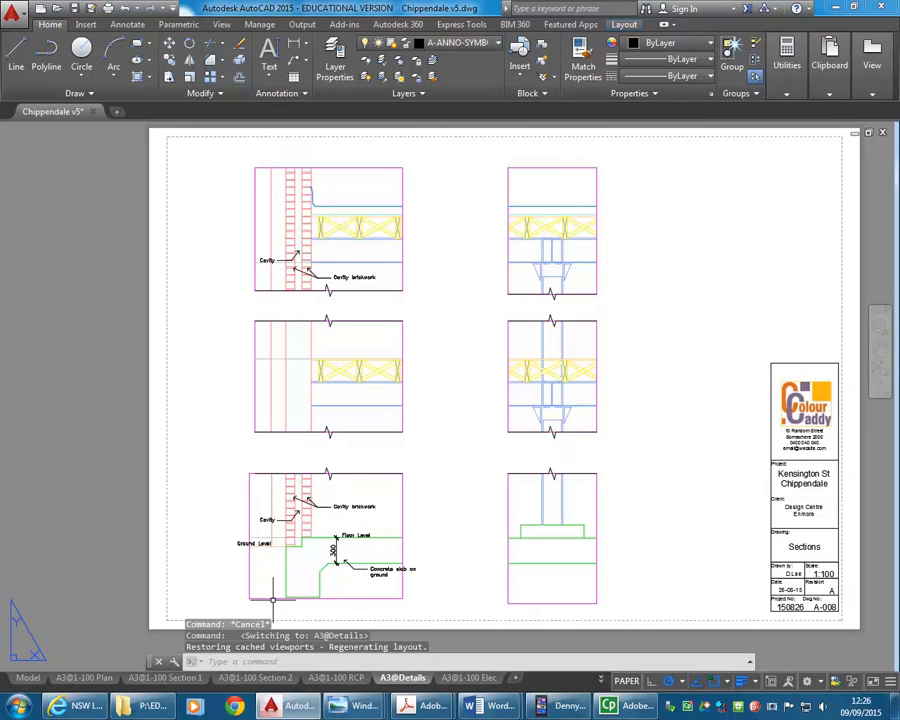
pyautogui.scroll(3, 289, 545)
pyautogui.scroll(5, 289, 540)
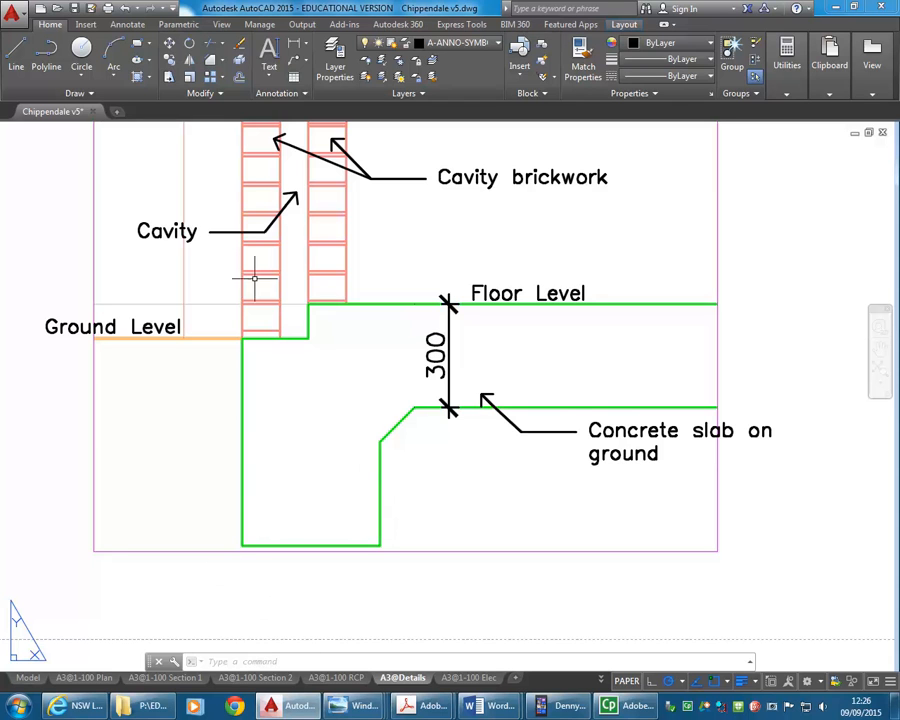
pyautogui.click(299, 46)
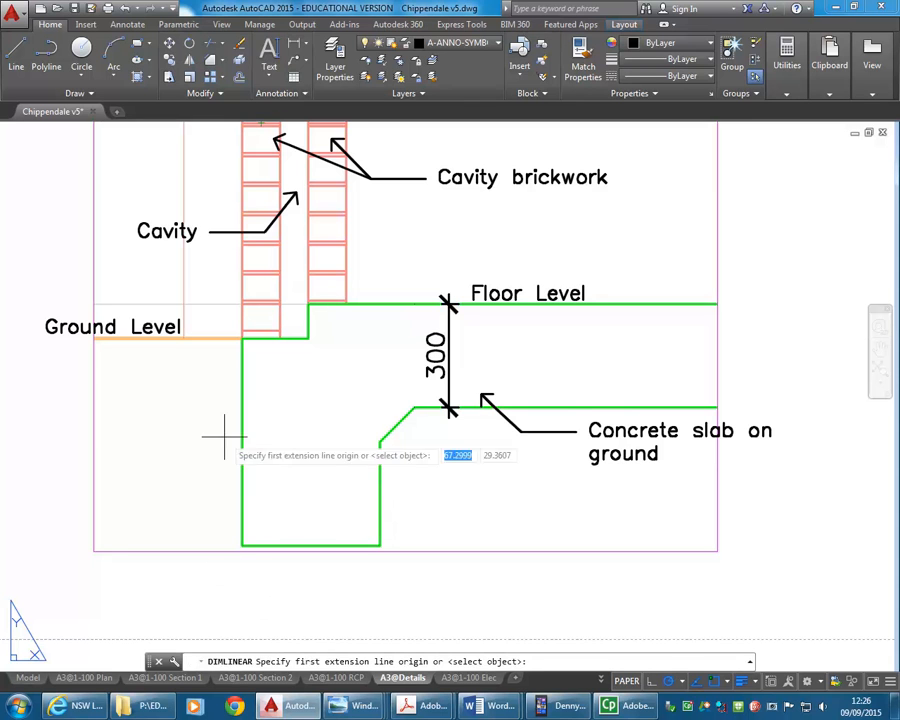
pyautogui.click(242, 543)
pyautogui.click(387, 521)
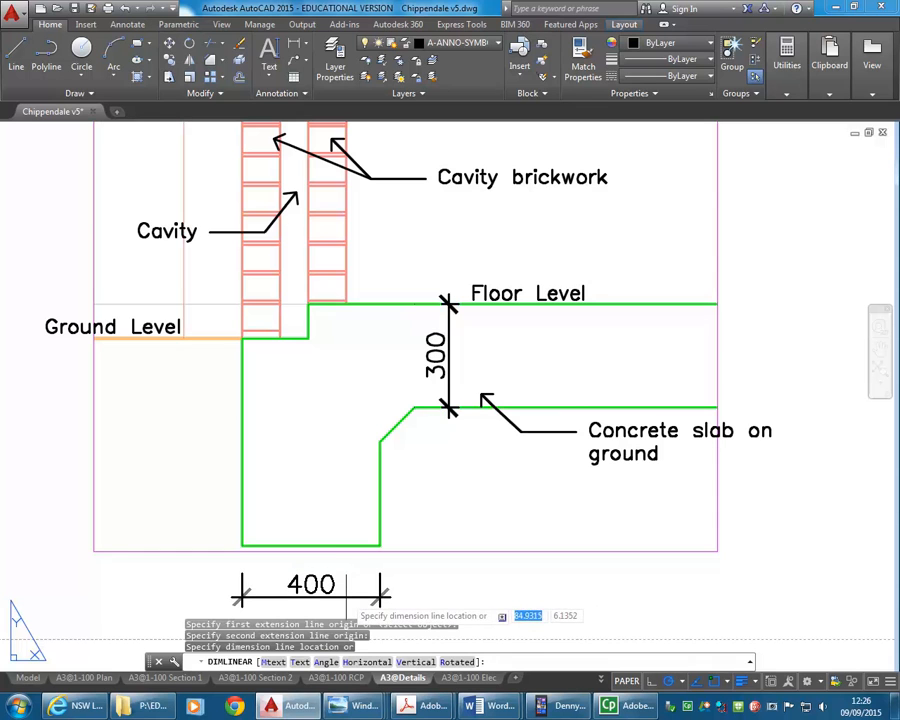
pyautogui.click(352, 597)
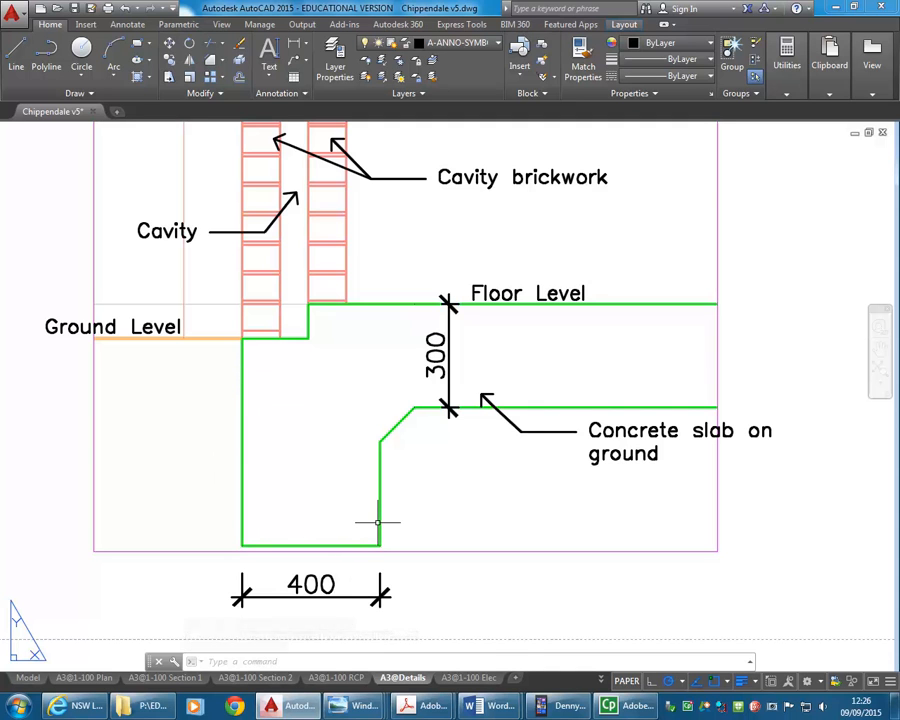
# Review the footing detail's dimensions and notes, enter and leave its viewport, and look over the whole details sheet.
pyautogui.scroll(-2, 296, 362)
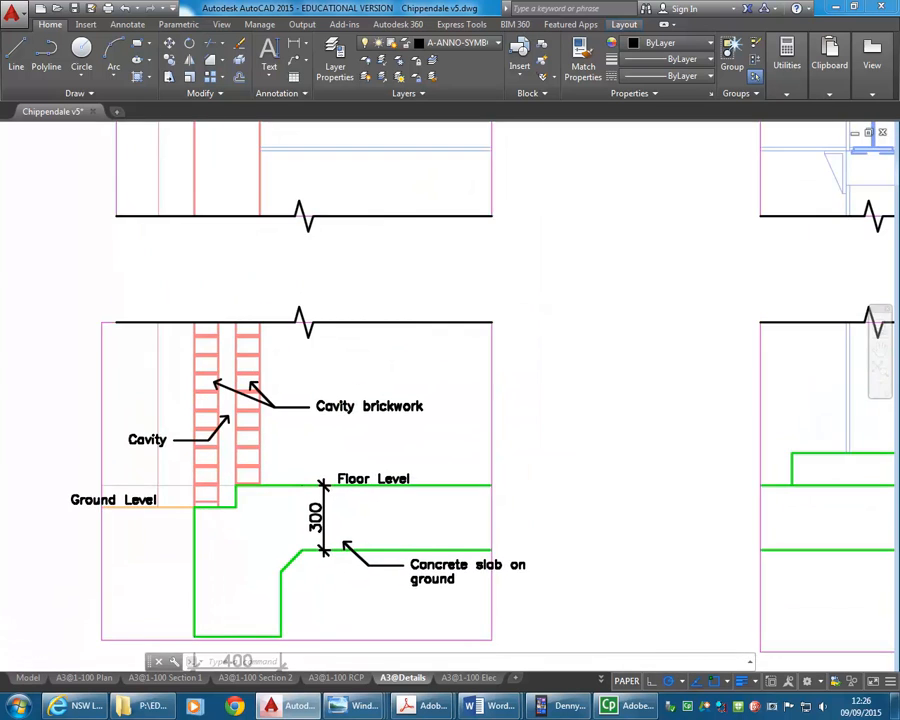
pyautogui.moveTo(239, 440); pyautogui.dragTo(249, 374, button='middle')
pyautogui.scroll(-2, 245, 442)
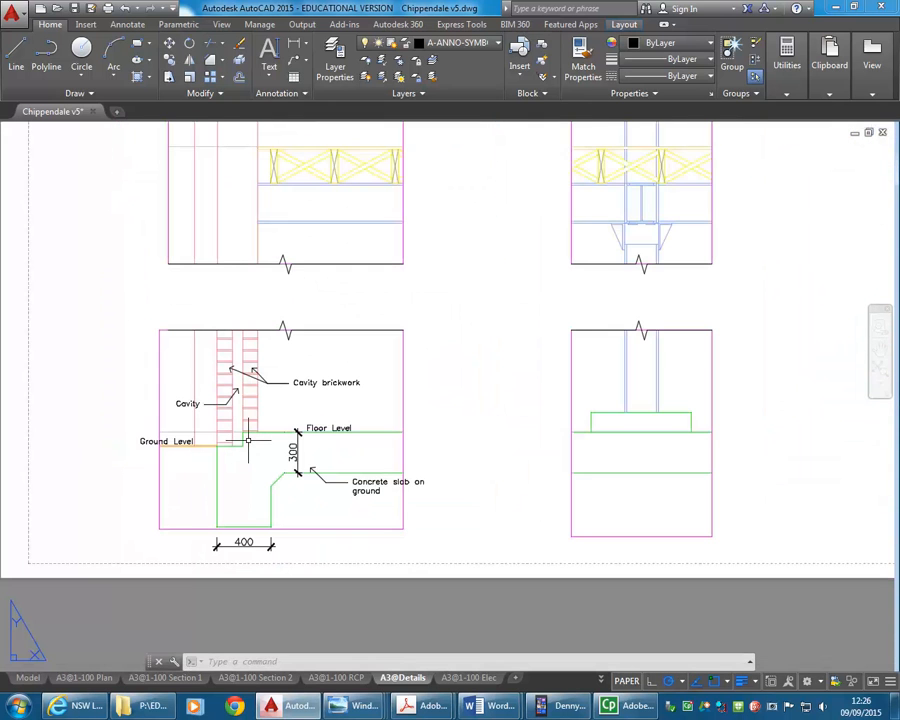
pyautogui.scroll(-2, 182, 352)
pyautogui.scroll(4, 184, 364)
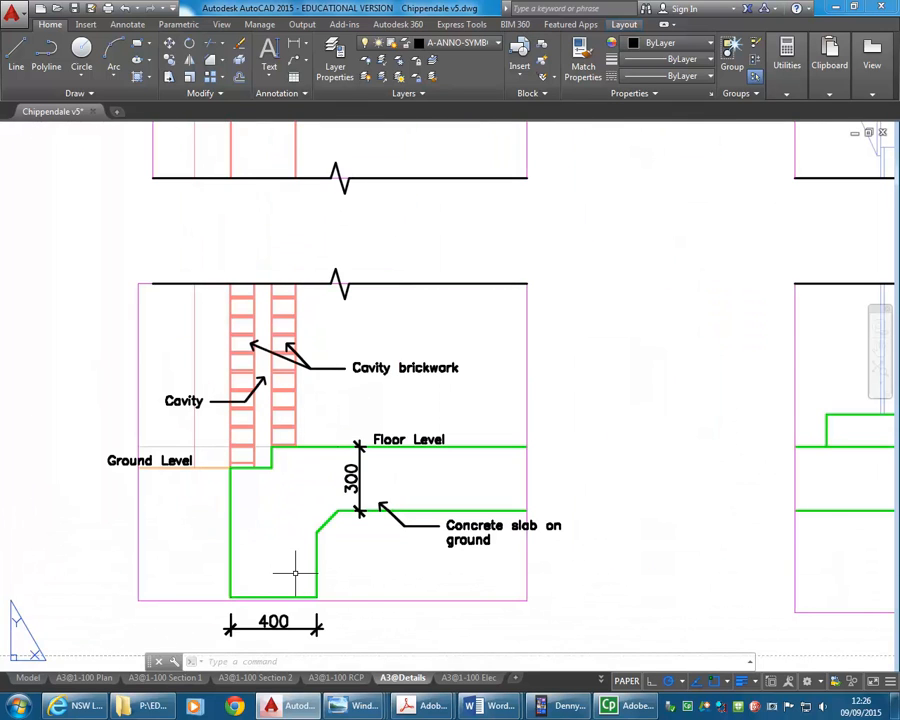
pyautogui.click(276, 532)
pyautogui.doubleClick(300, 531)
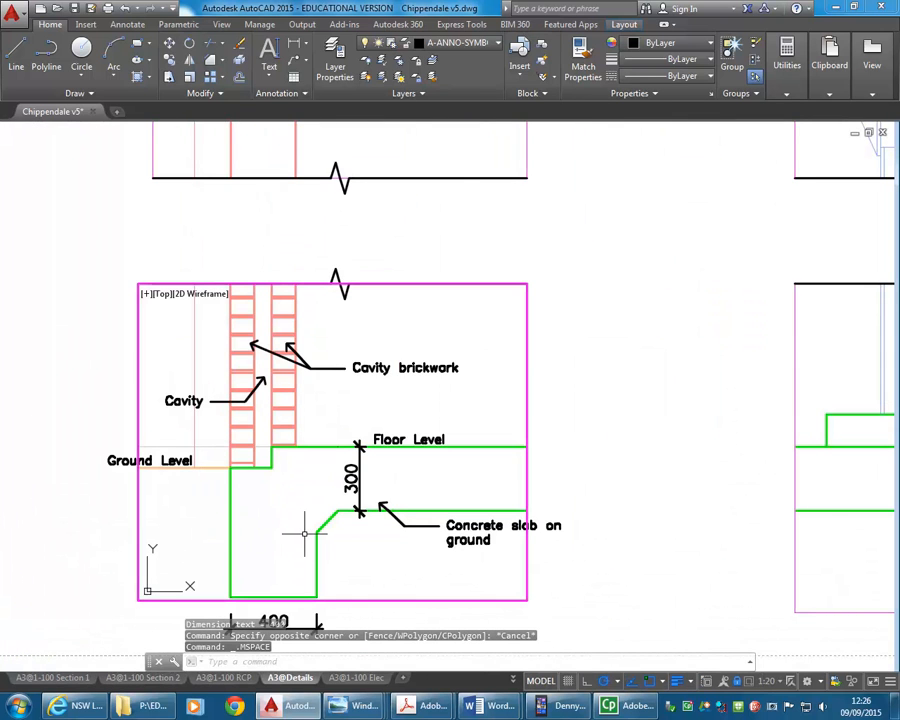
pyautogui.doubleClick(552, 484)
pyautogui.scroll(-5, 464, 362)
pyautogui.moveTo(464, 362); pyautogui.dragTo(317, 429, button='middle')
pyautogui.moveTo(386, 330); pyautogui.dragTo(370, 377, button='middle')
pyautogui.moveTo(383, 296); pyautogui.dragTo(384, 345, button='middle')
pyautogui.moveTo(248, 423)
pyautogui.mouseDown(button='middle')
pyautogui.moveTo(259, 416)
pyautogui.moveTo(250, 412)
pyautogui.mouseUp(button='middle')
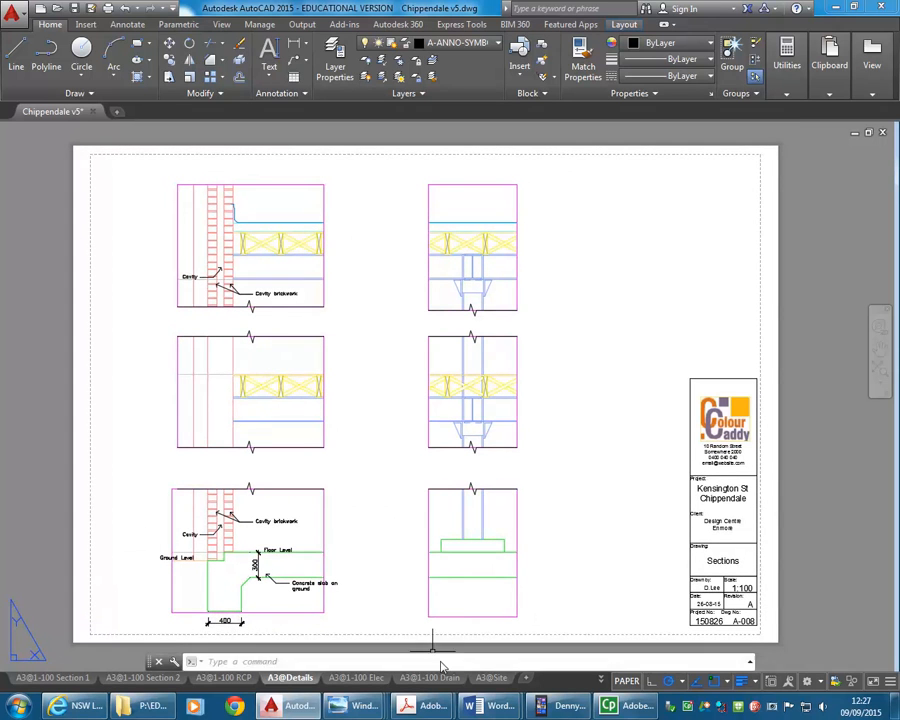
# Open the A3@1-100 Plan layout and erase the loose black circle drawn over the section marker below the plan.
pyautogui.click(602, 680)
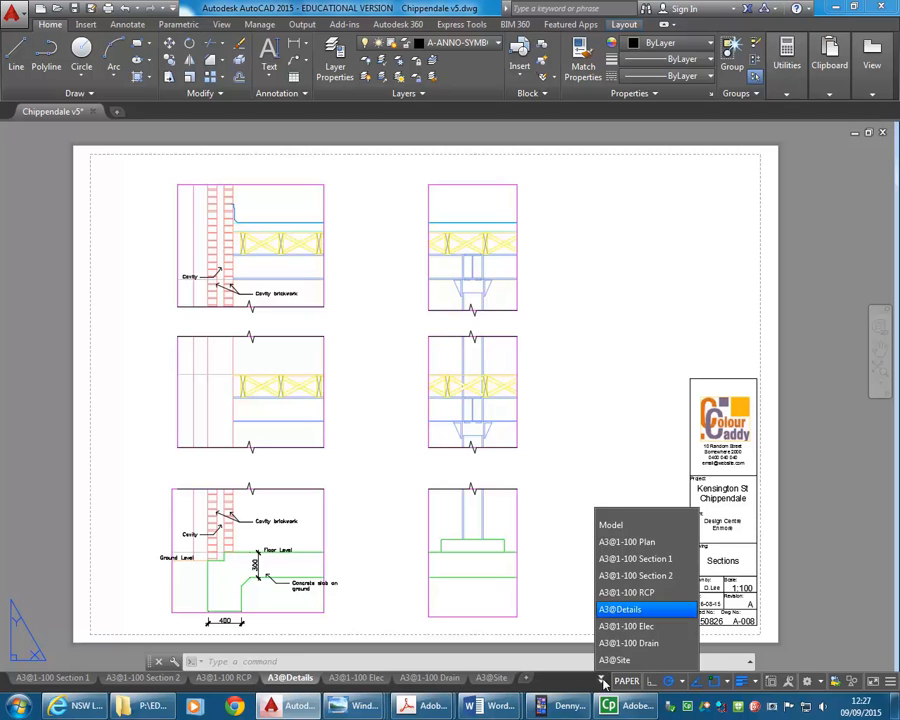
pyautogui.click(566, 551)
pyautogui.click(612, 485)
pyautogui.click(646, 446)
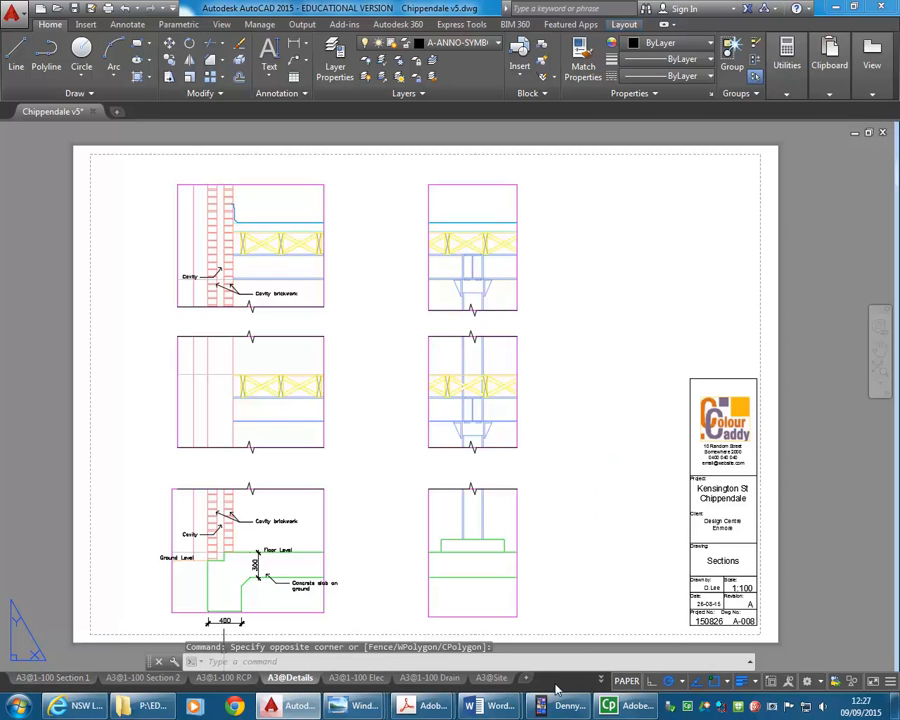
pyautogui.click(602, 680)
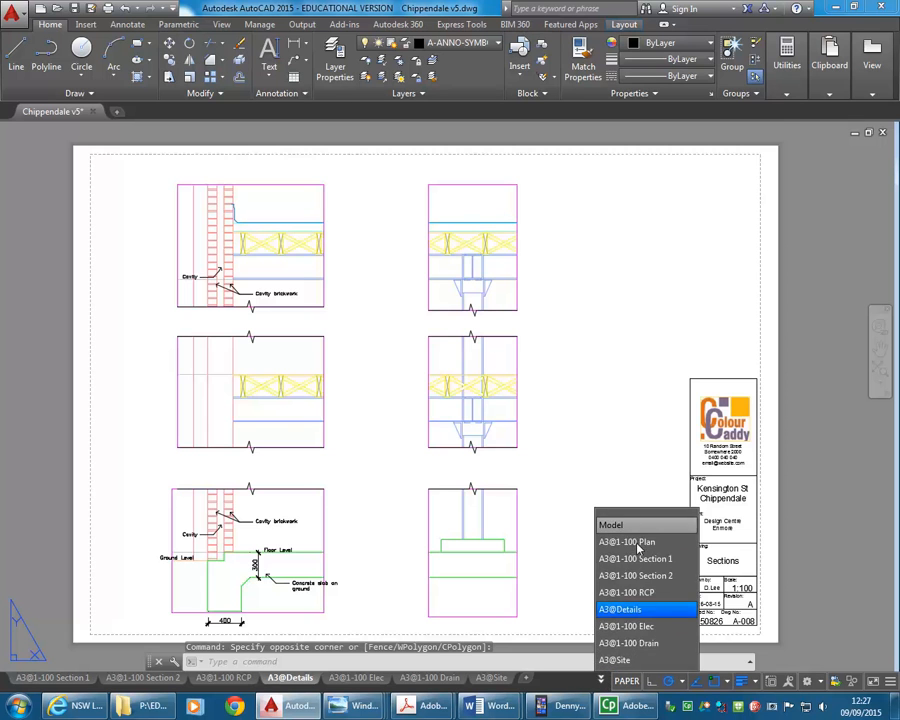
pyautogui.click(625, 541)
pyautogui.moveTo(319, 395); pyautogui.dragTo(681, 417, button='middle')
pyautogui.scroll(-2, 352, 301)
pyautogui.moveTo(350, 300); pyautogui.dragTo(540, 482, button='middle')
pyautogui.moveTo(423, 453); pyautogui.dragTo(412, 450, button='middle')
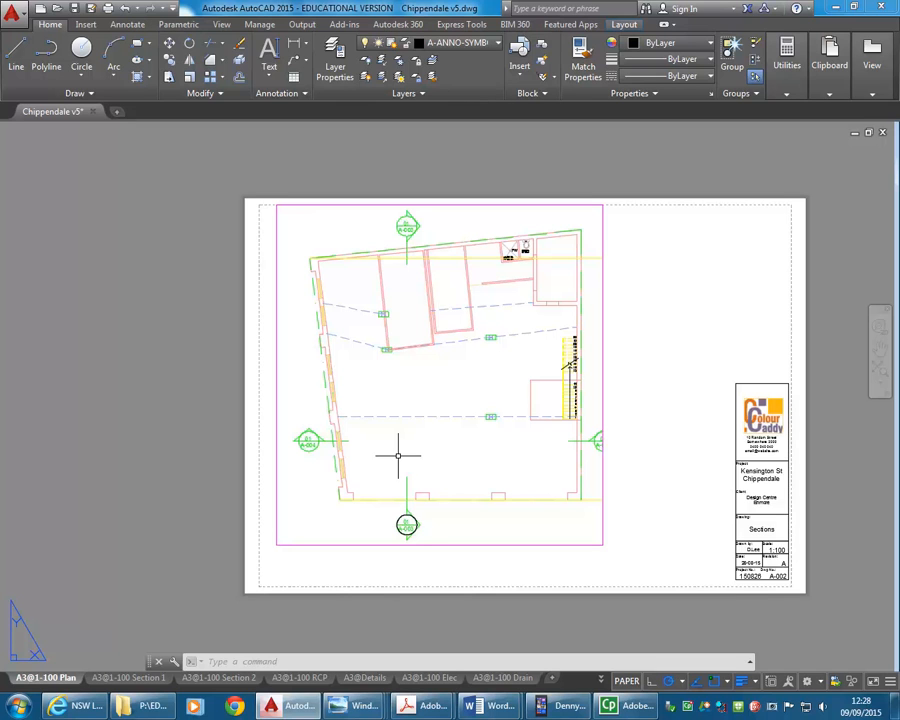
pyautogui.click(406, 524)
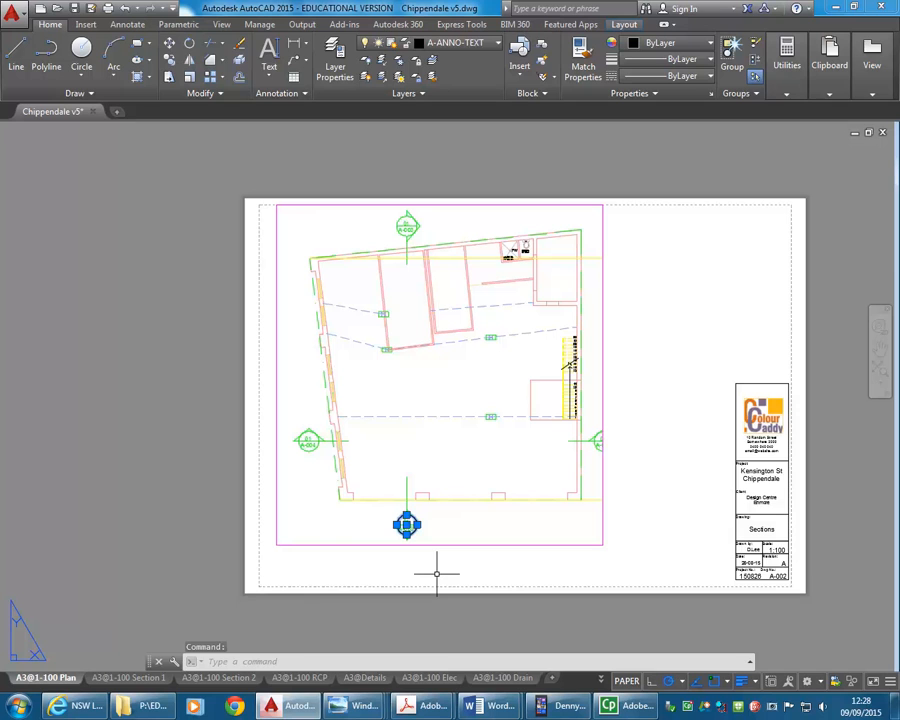
pyautogui.press('Delete')
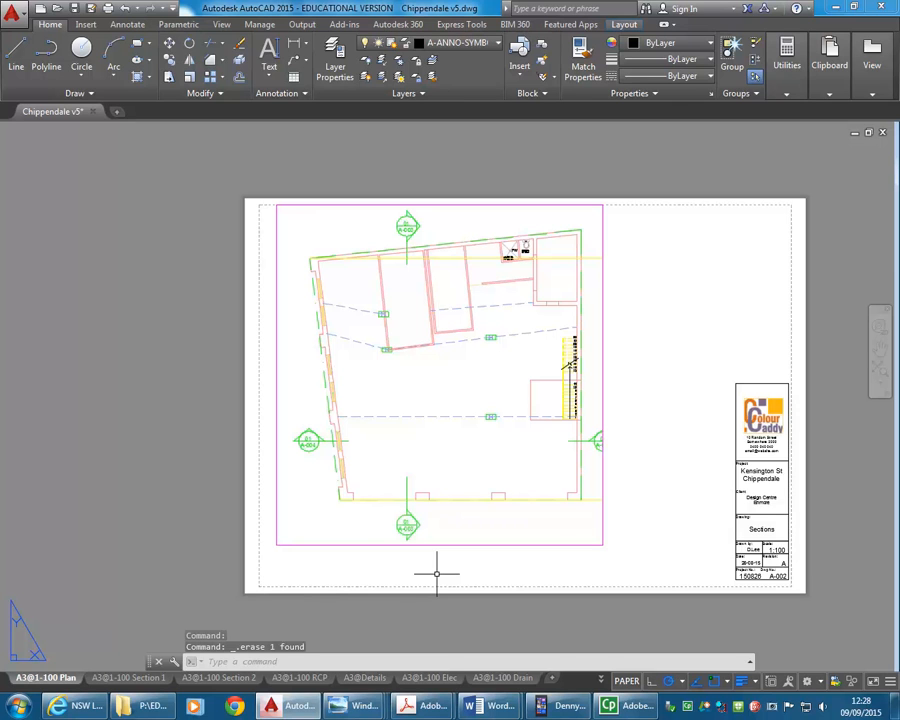